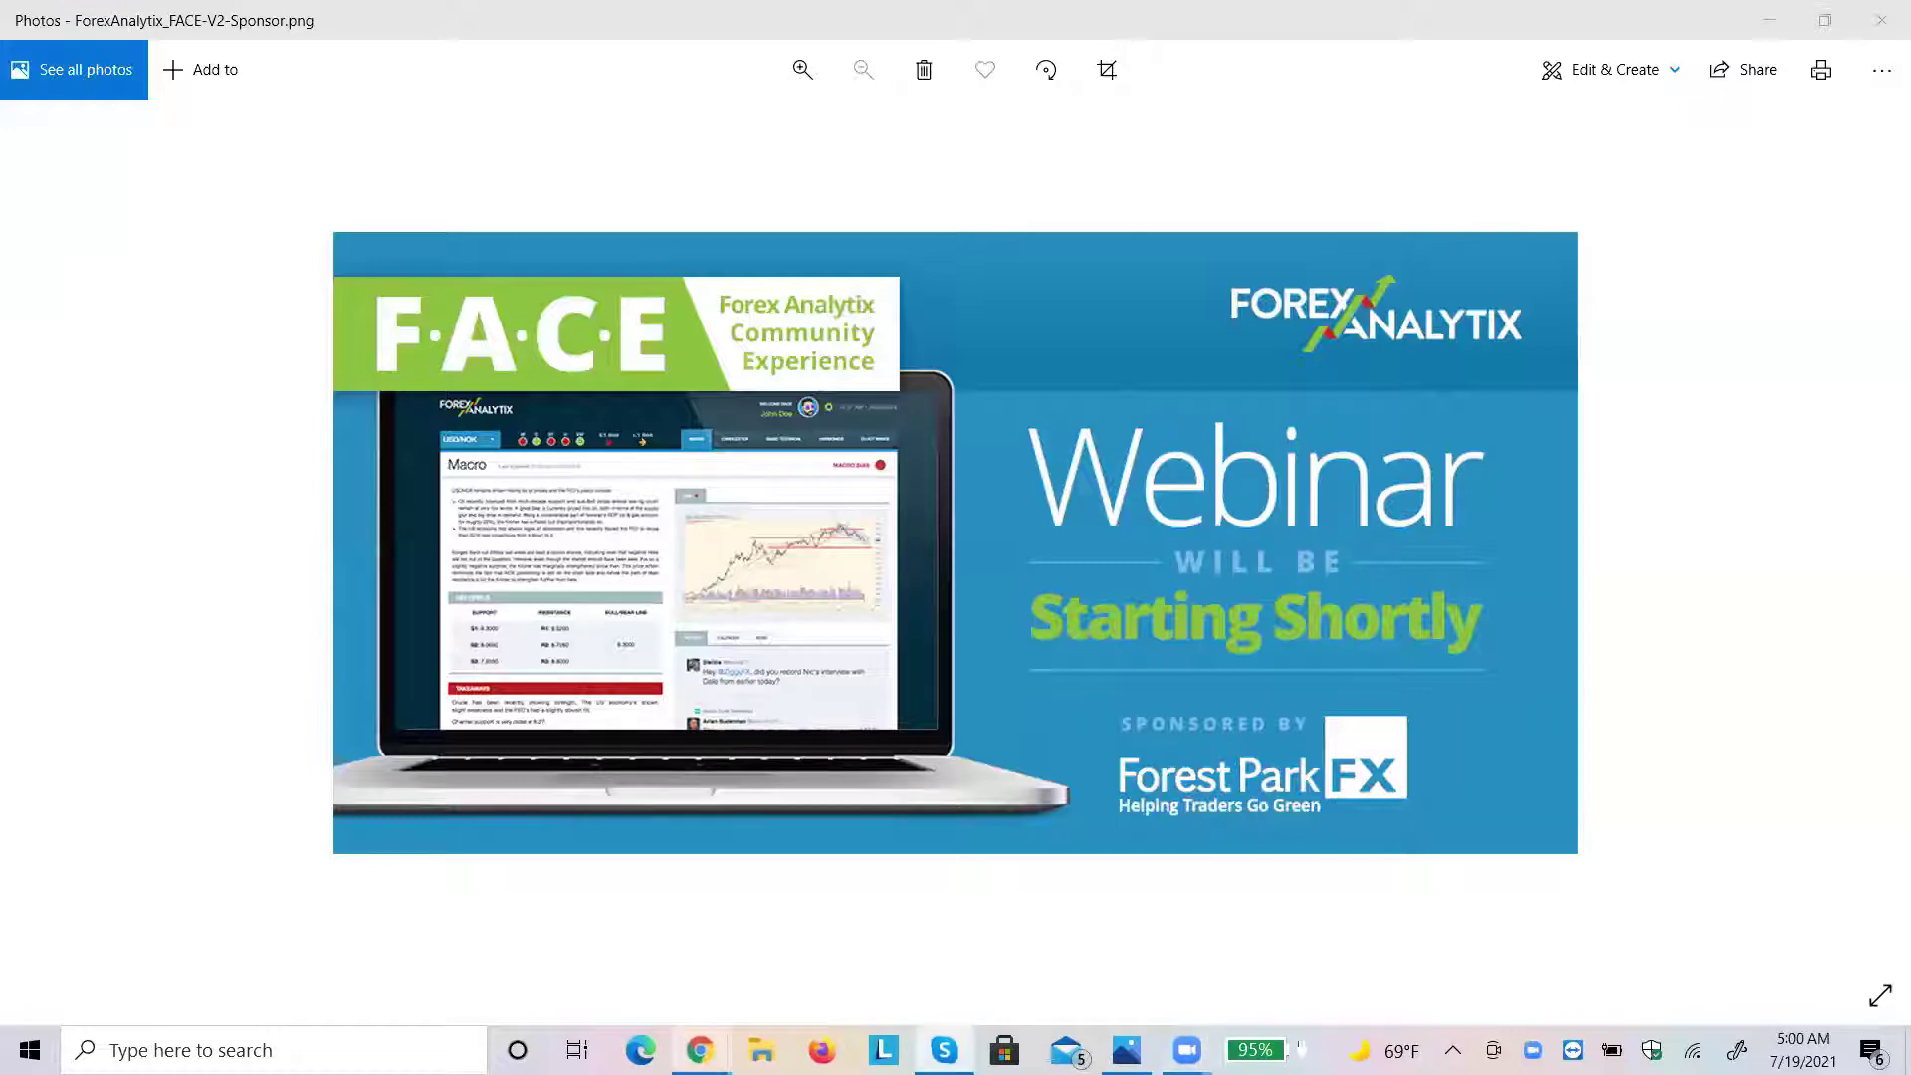
Bring the Chrome window showing the Zoom Launch Meeting page to the front
mouse_move(700, 1050)
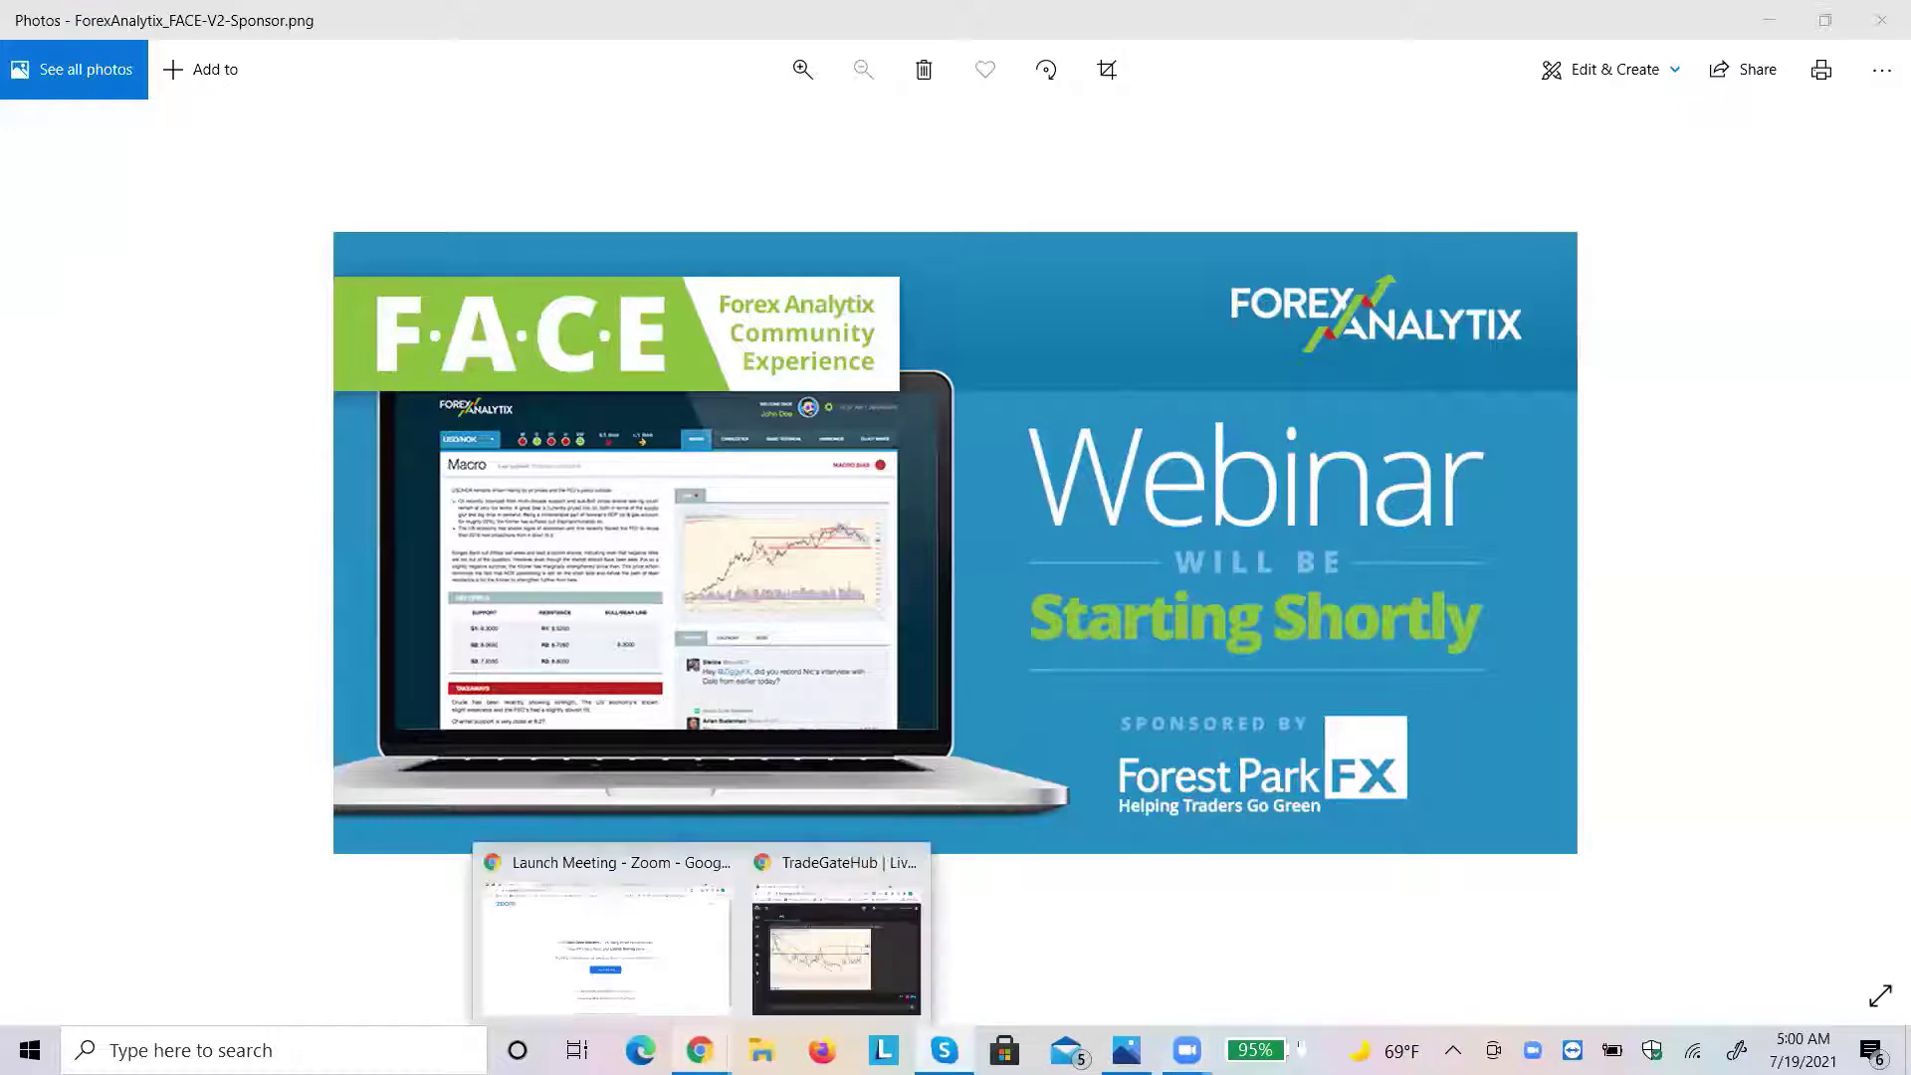
click(601, 993)
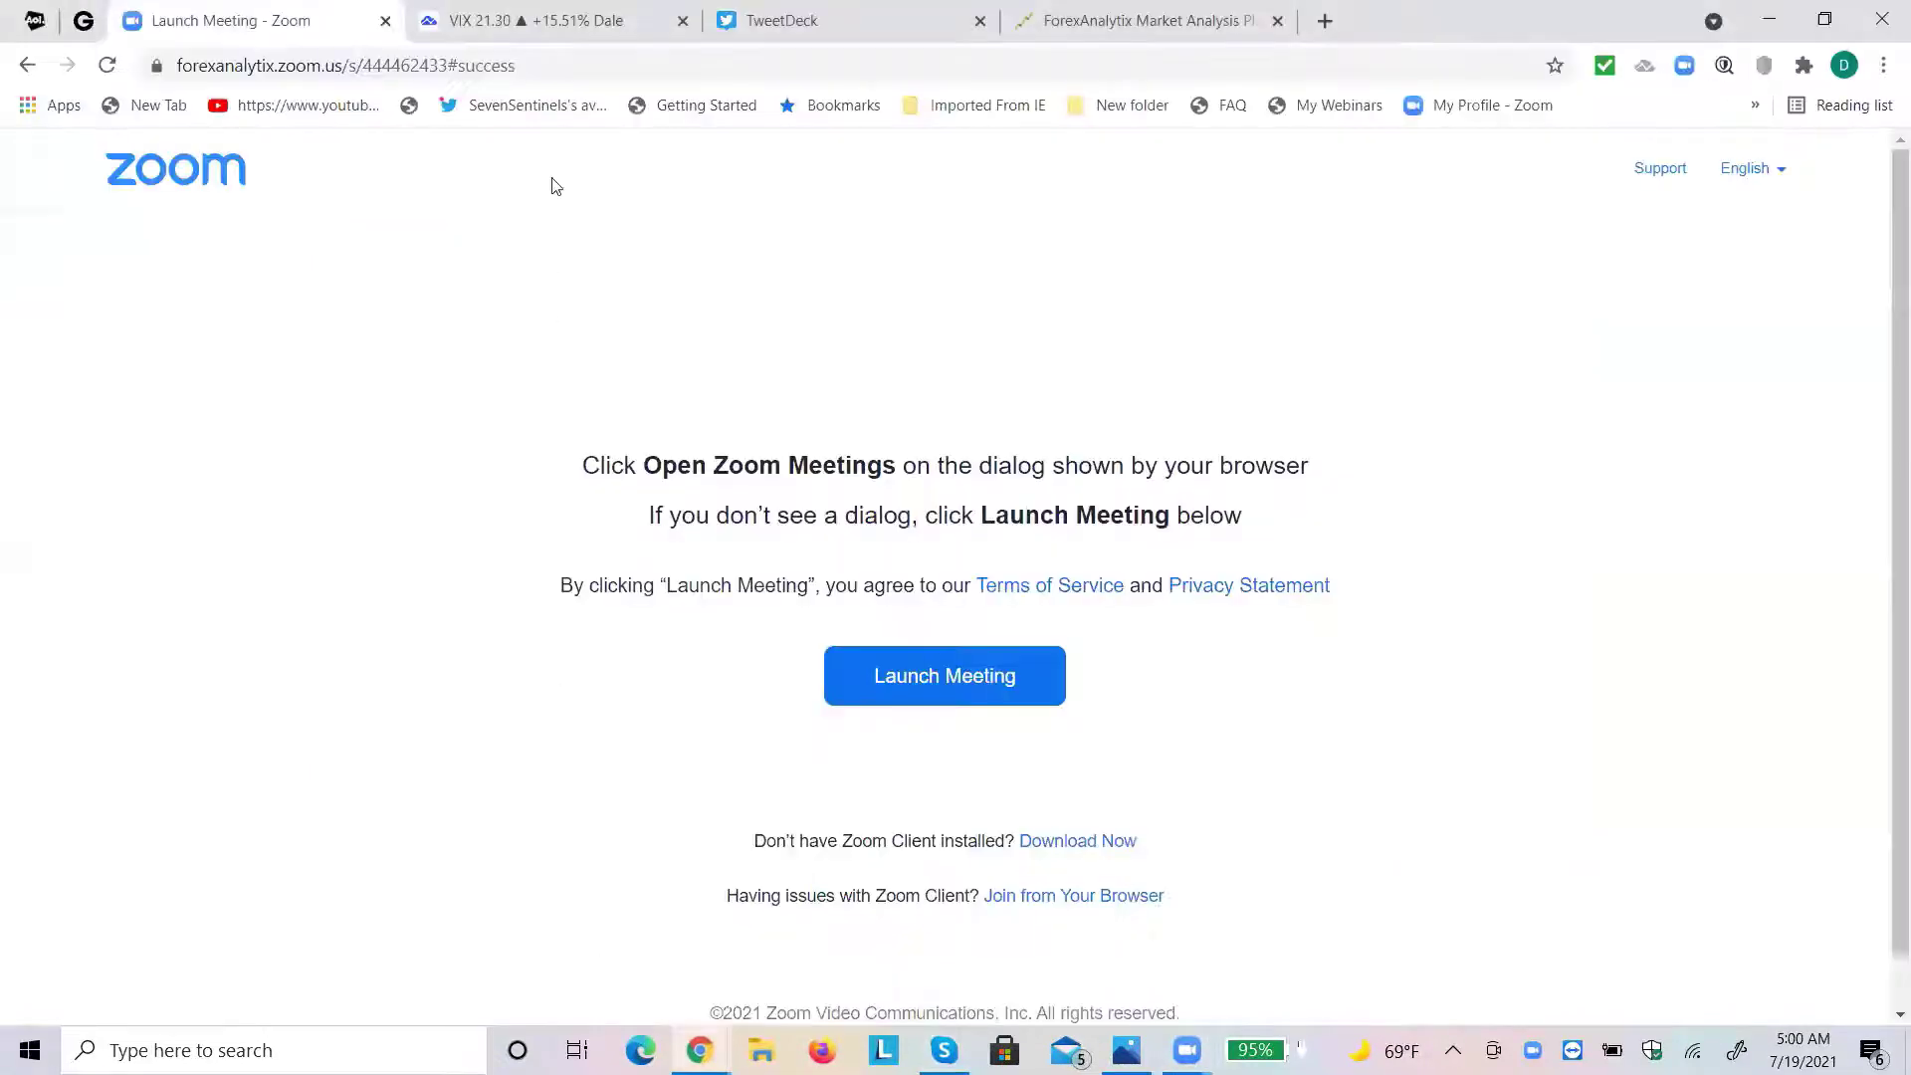
Go from the VIX chart tab to the SPXUSD S&P 500 CFD 4-hour chart
click(502, 27)
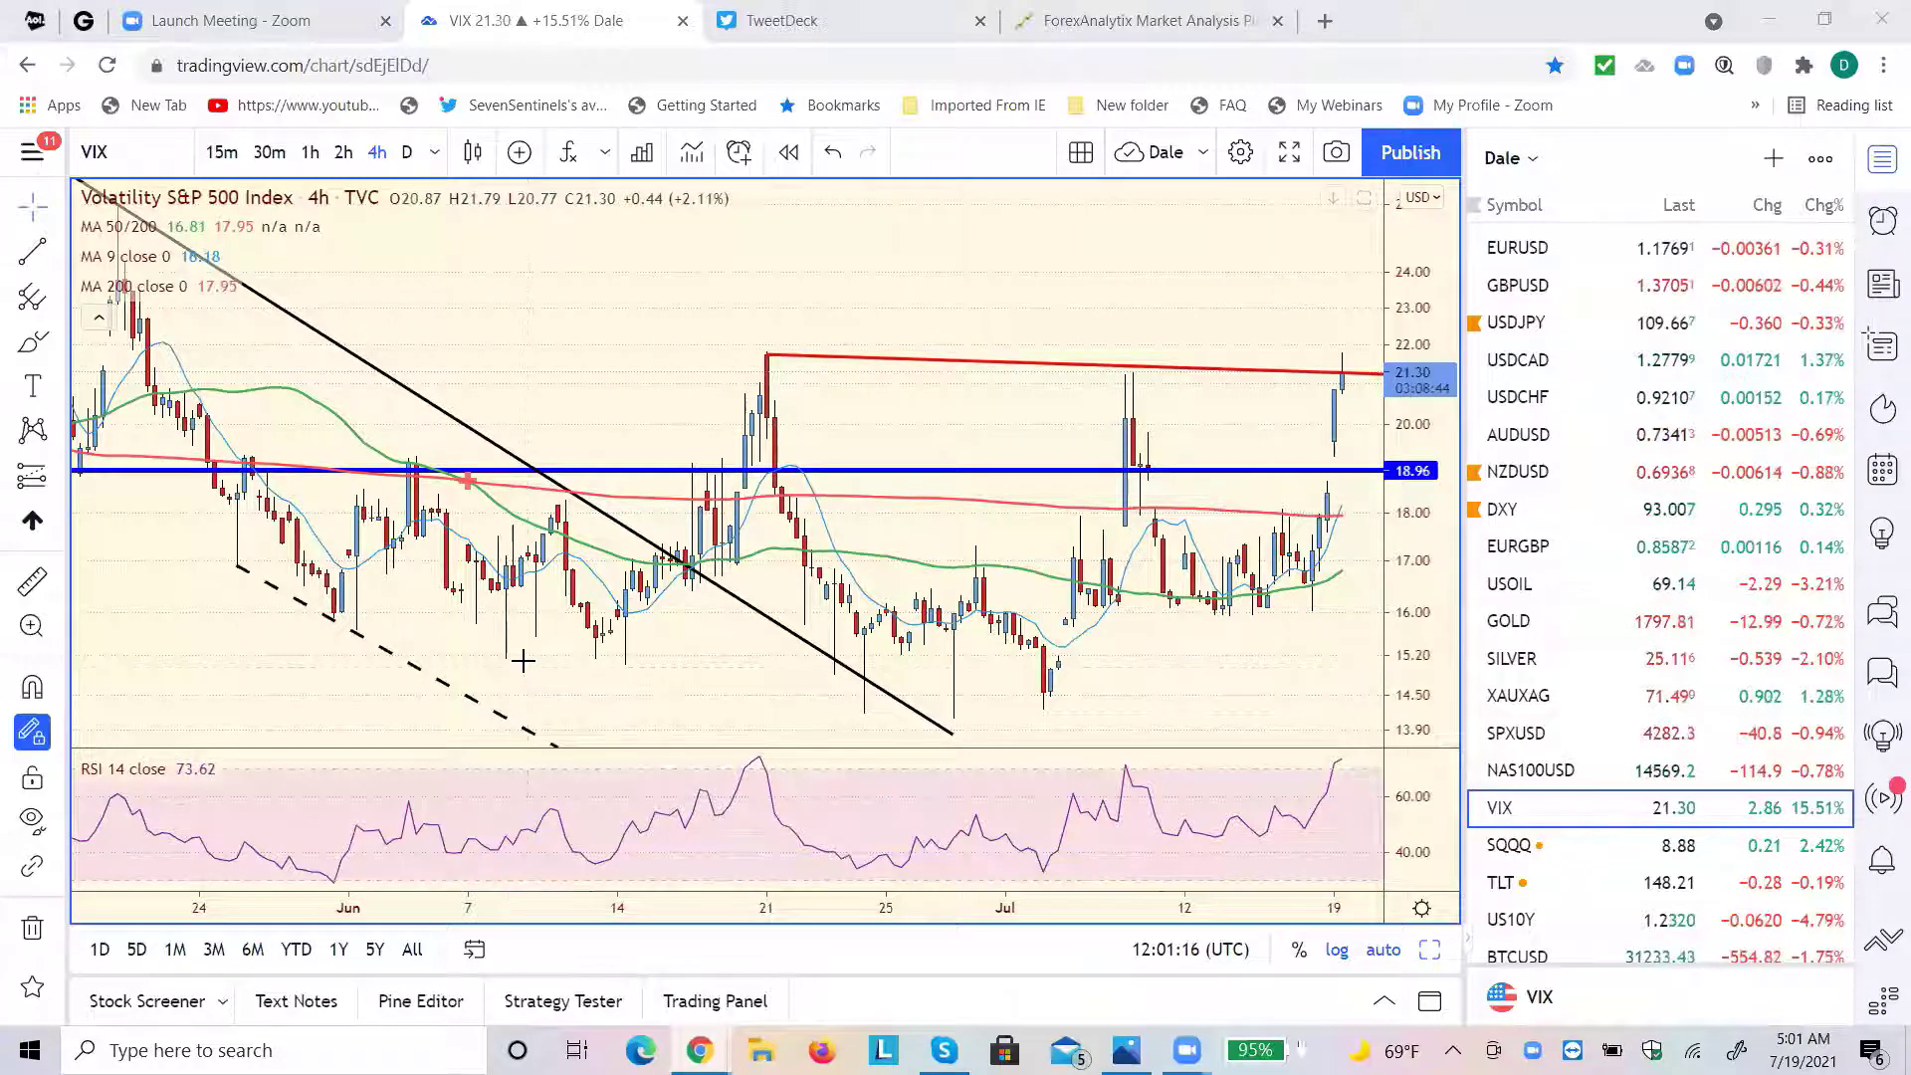
click(1539, 745)
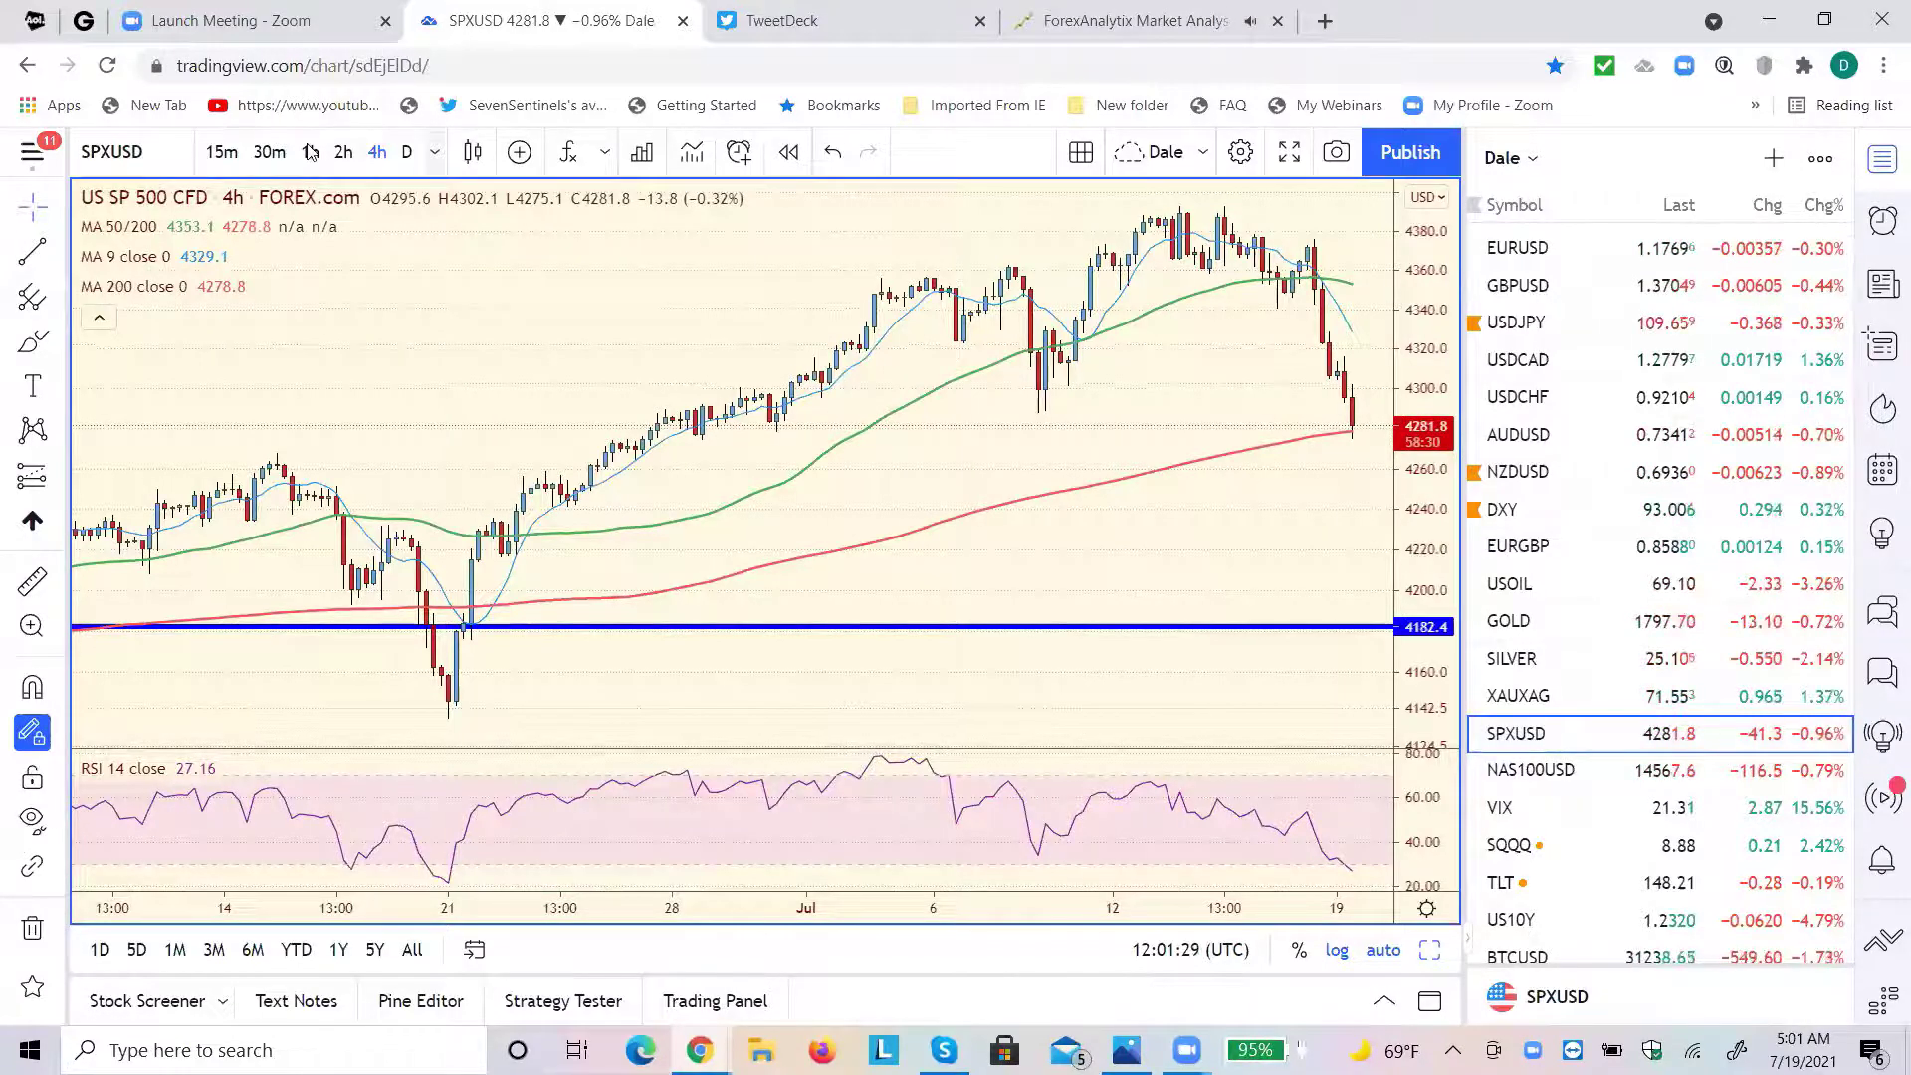
Show SPXUSD on daily candles, then switch it to the 1-week interval
click(407, 151)
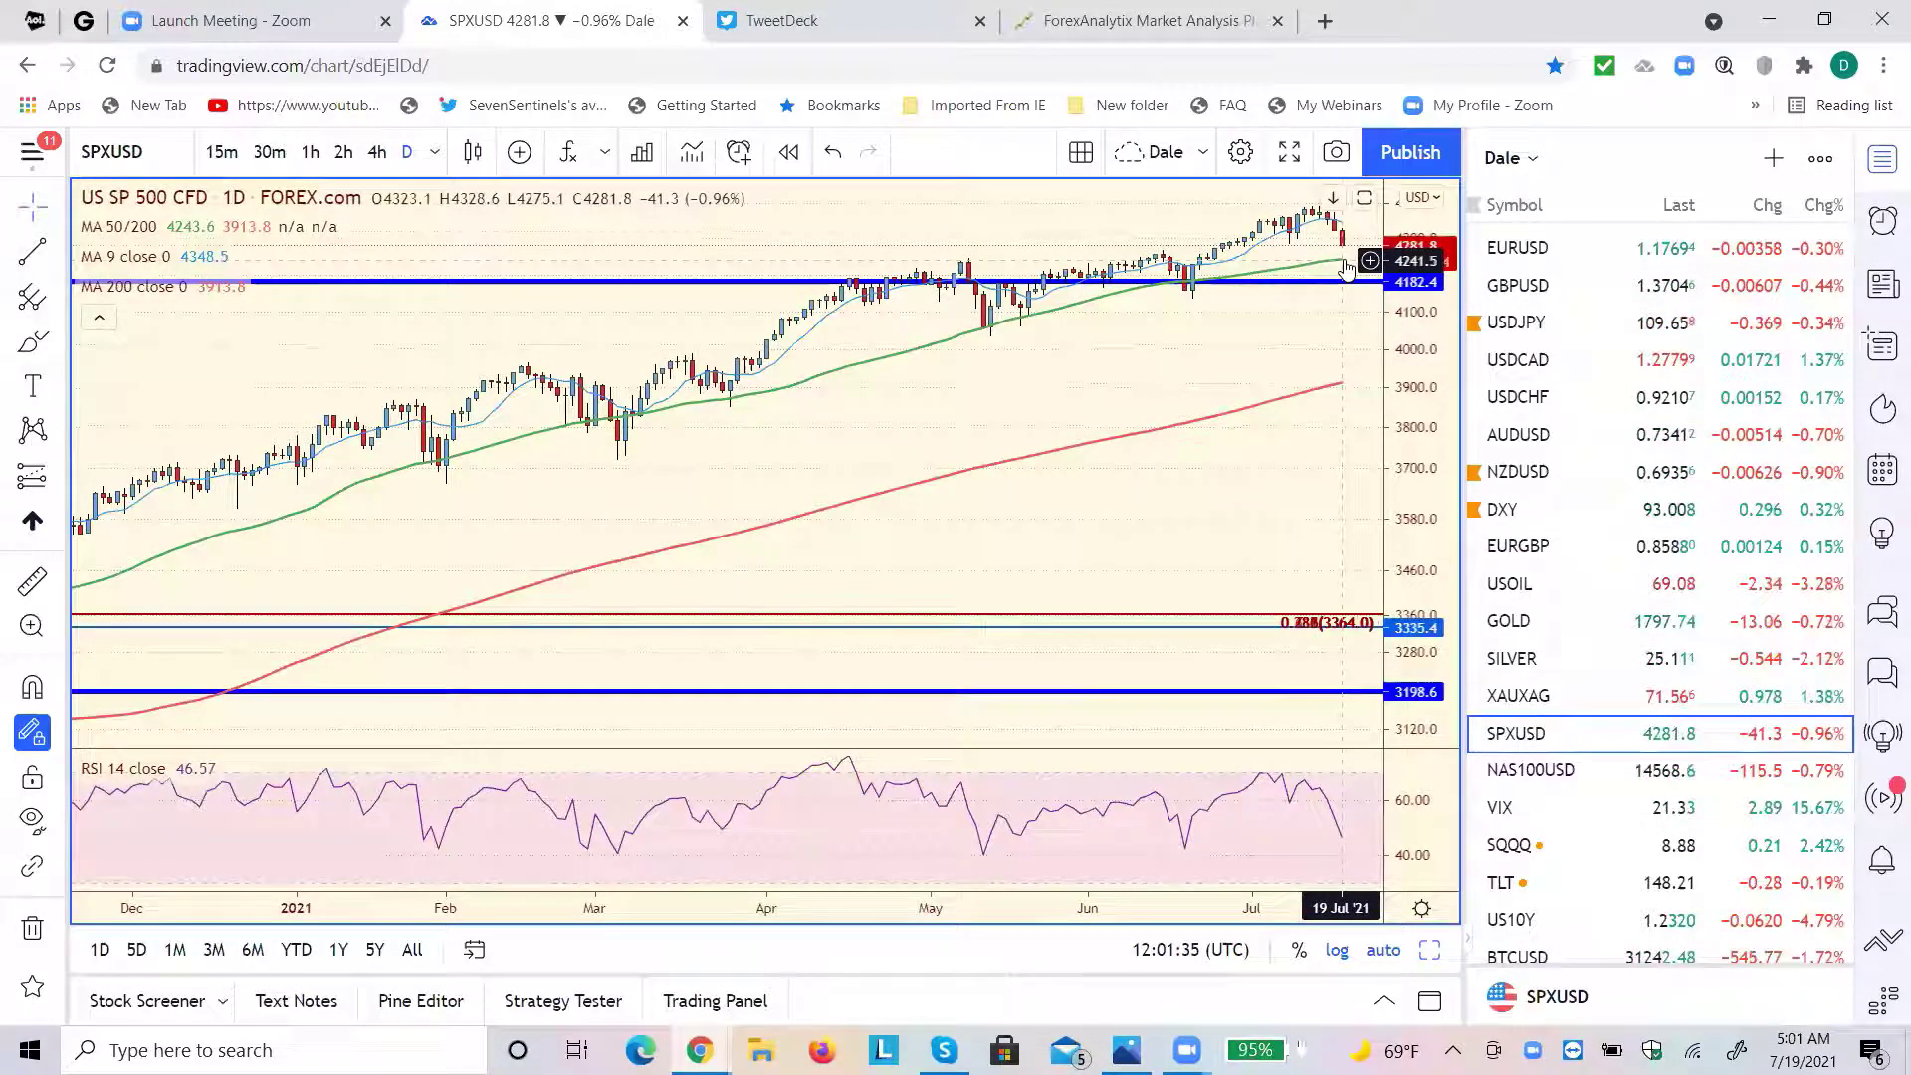
click(432, 155)
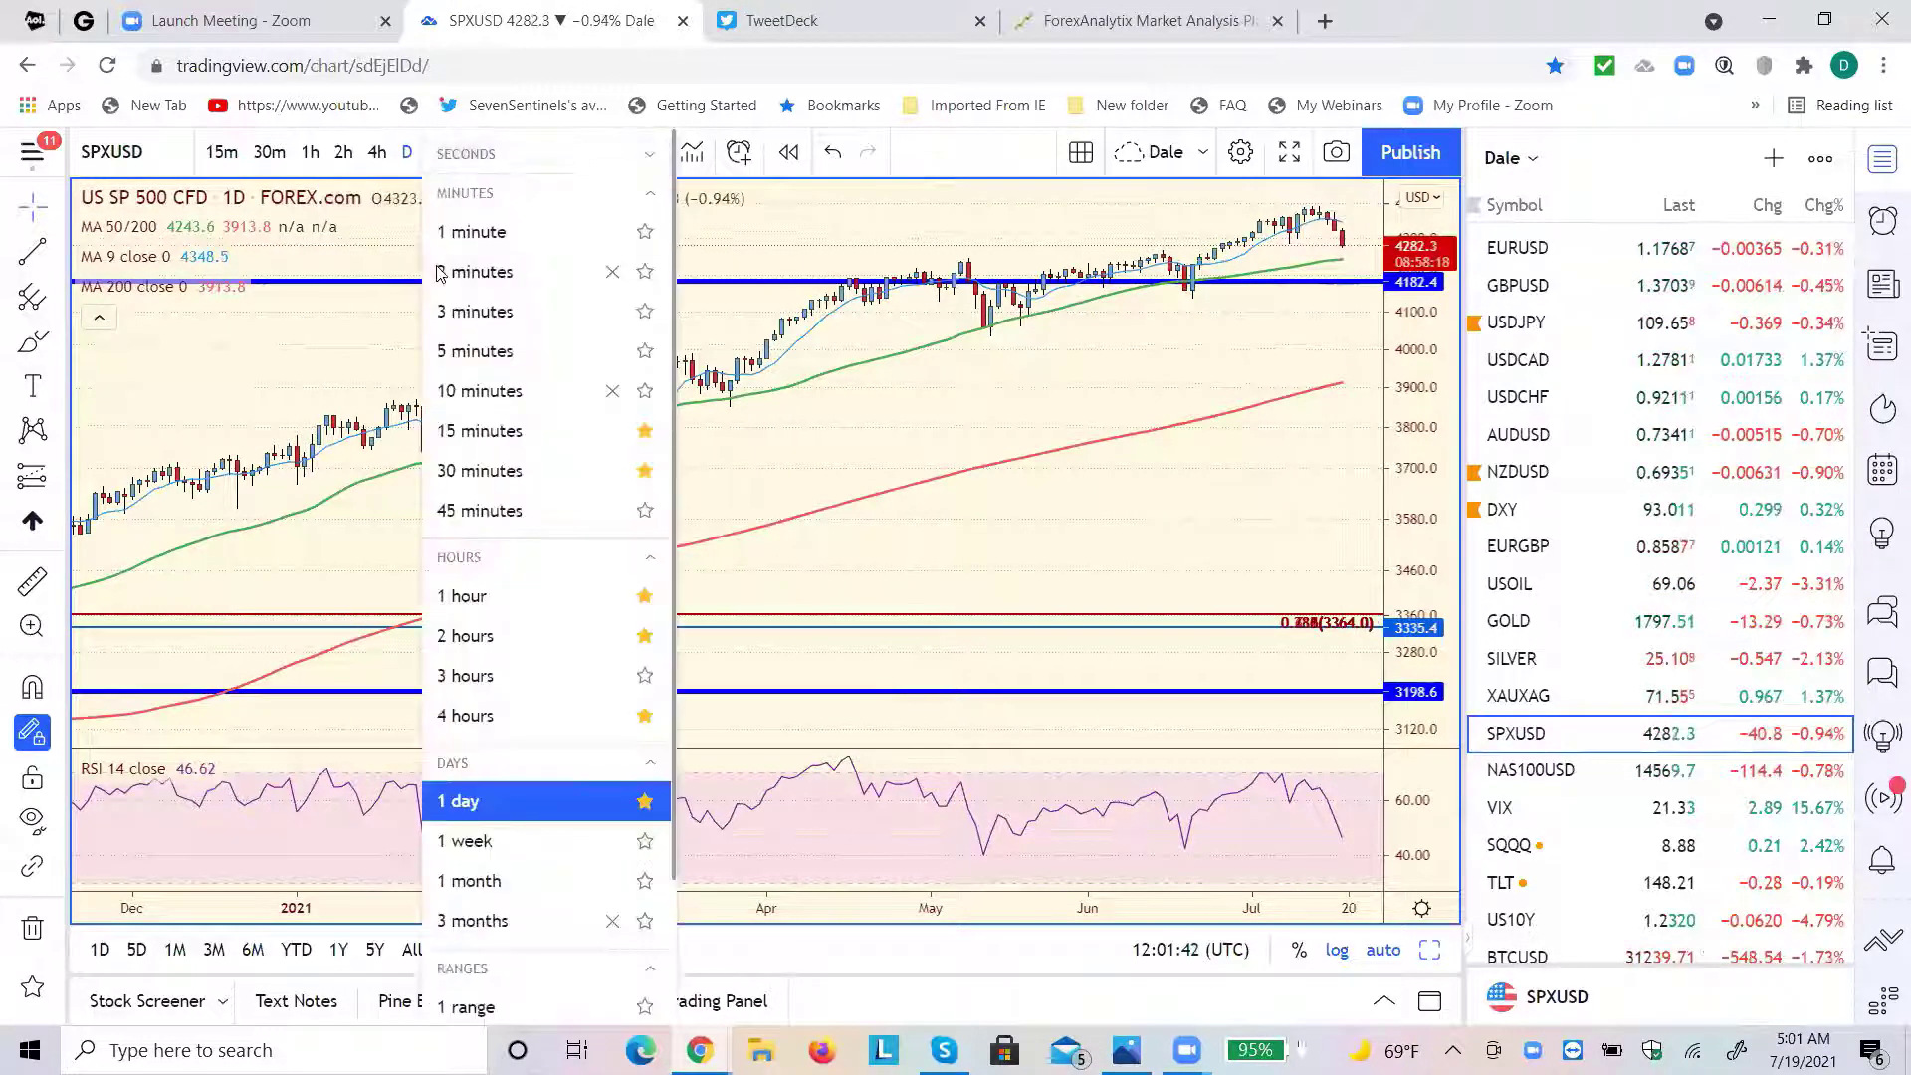
click(550, 842)
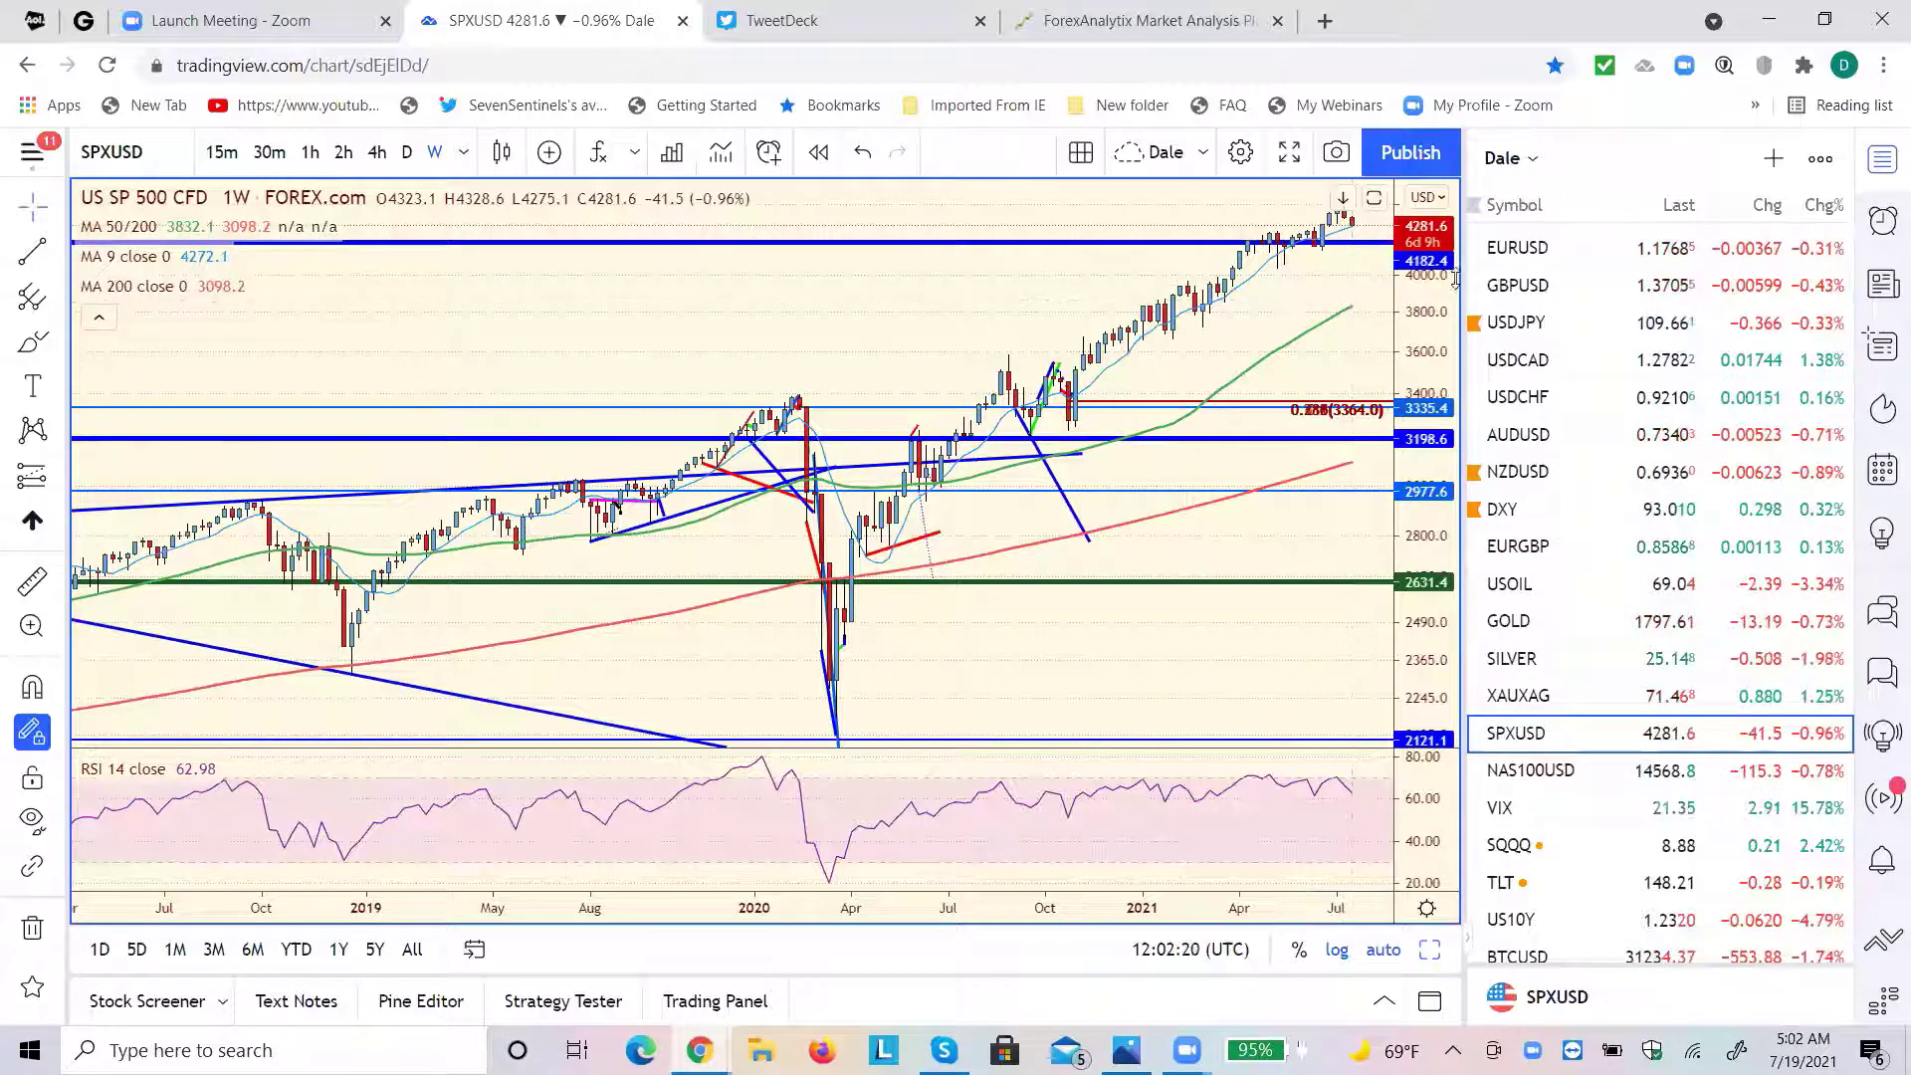
Look at USDJPY on 4-hour candles, then chart the US10Y 10-year yield
click(1516, 332)
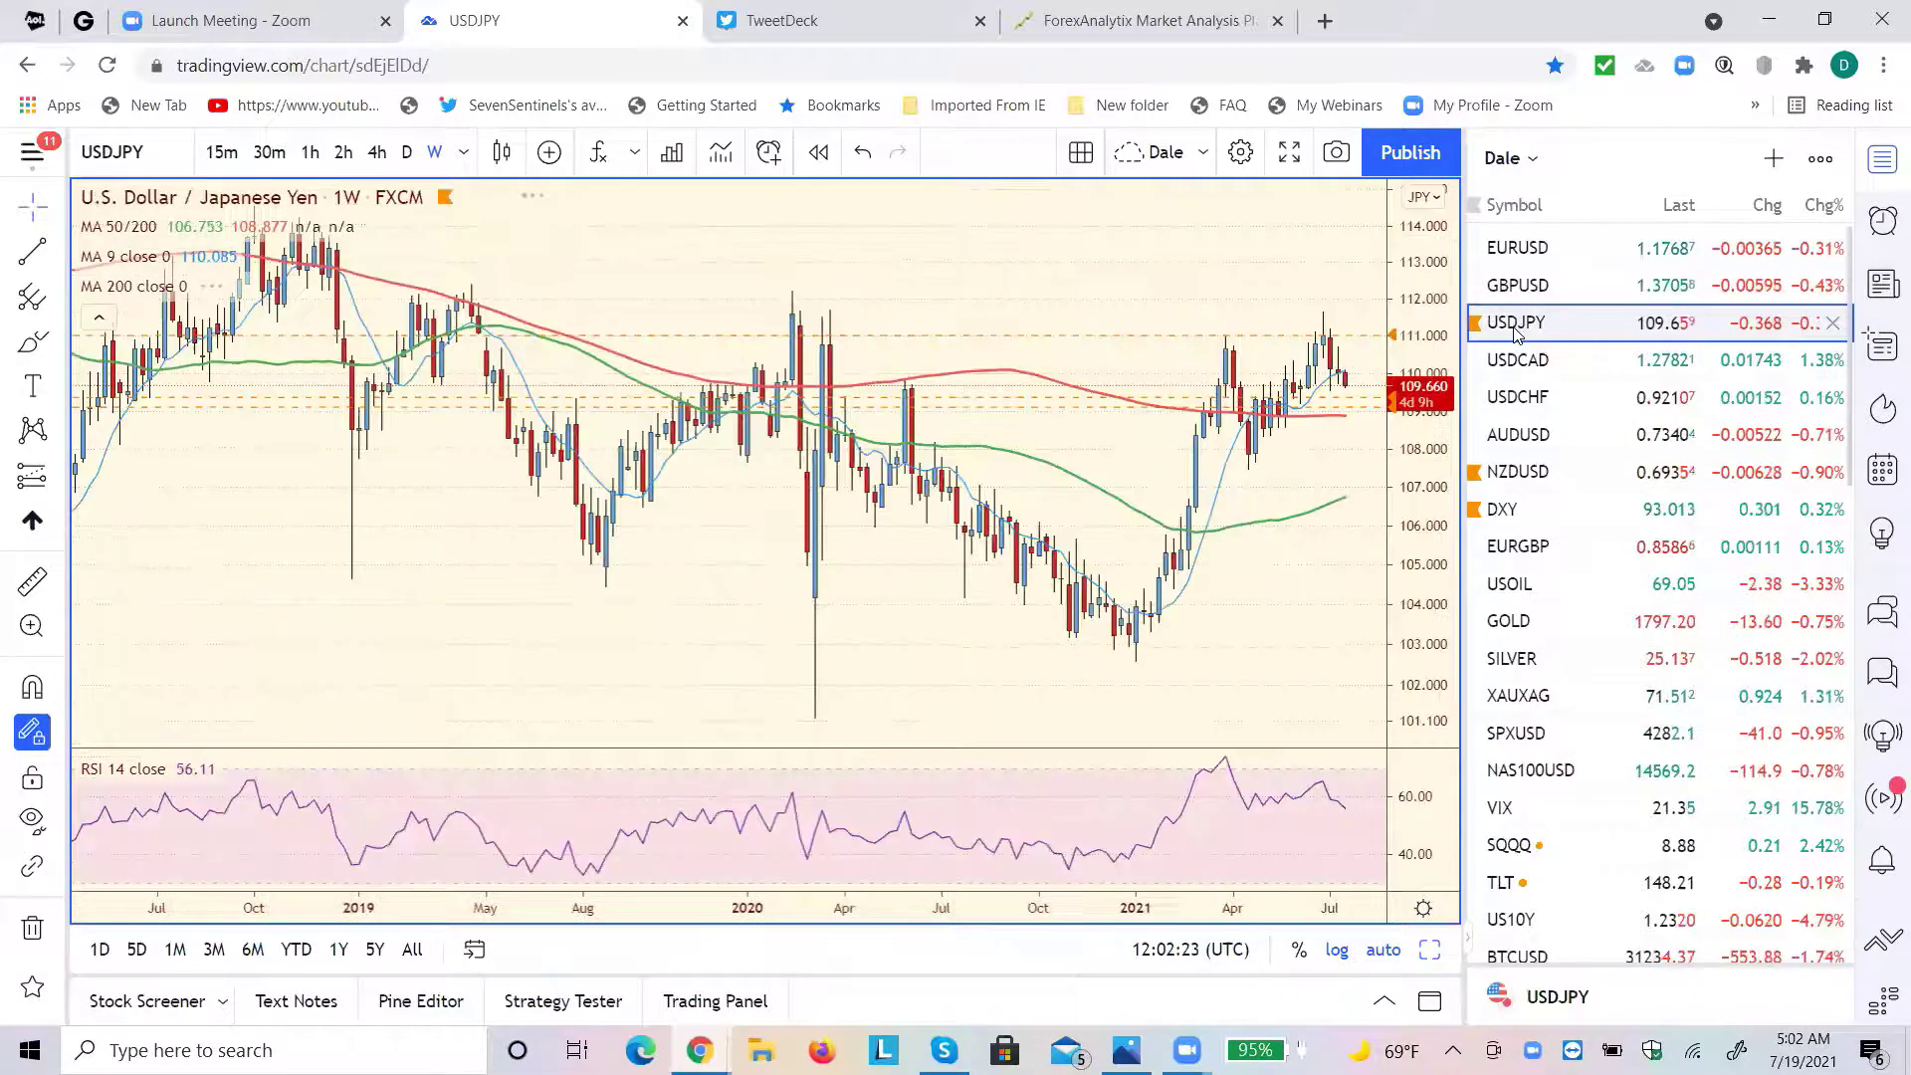
click(376, 153)
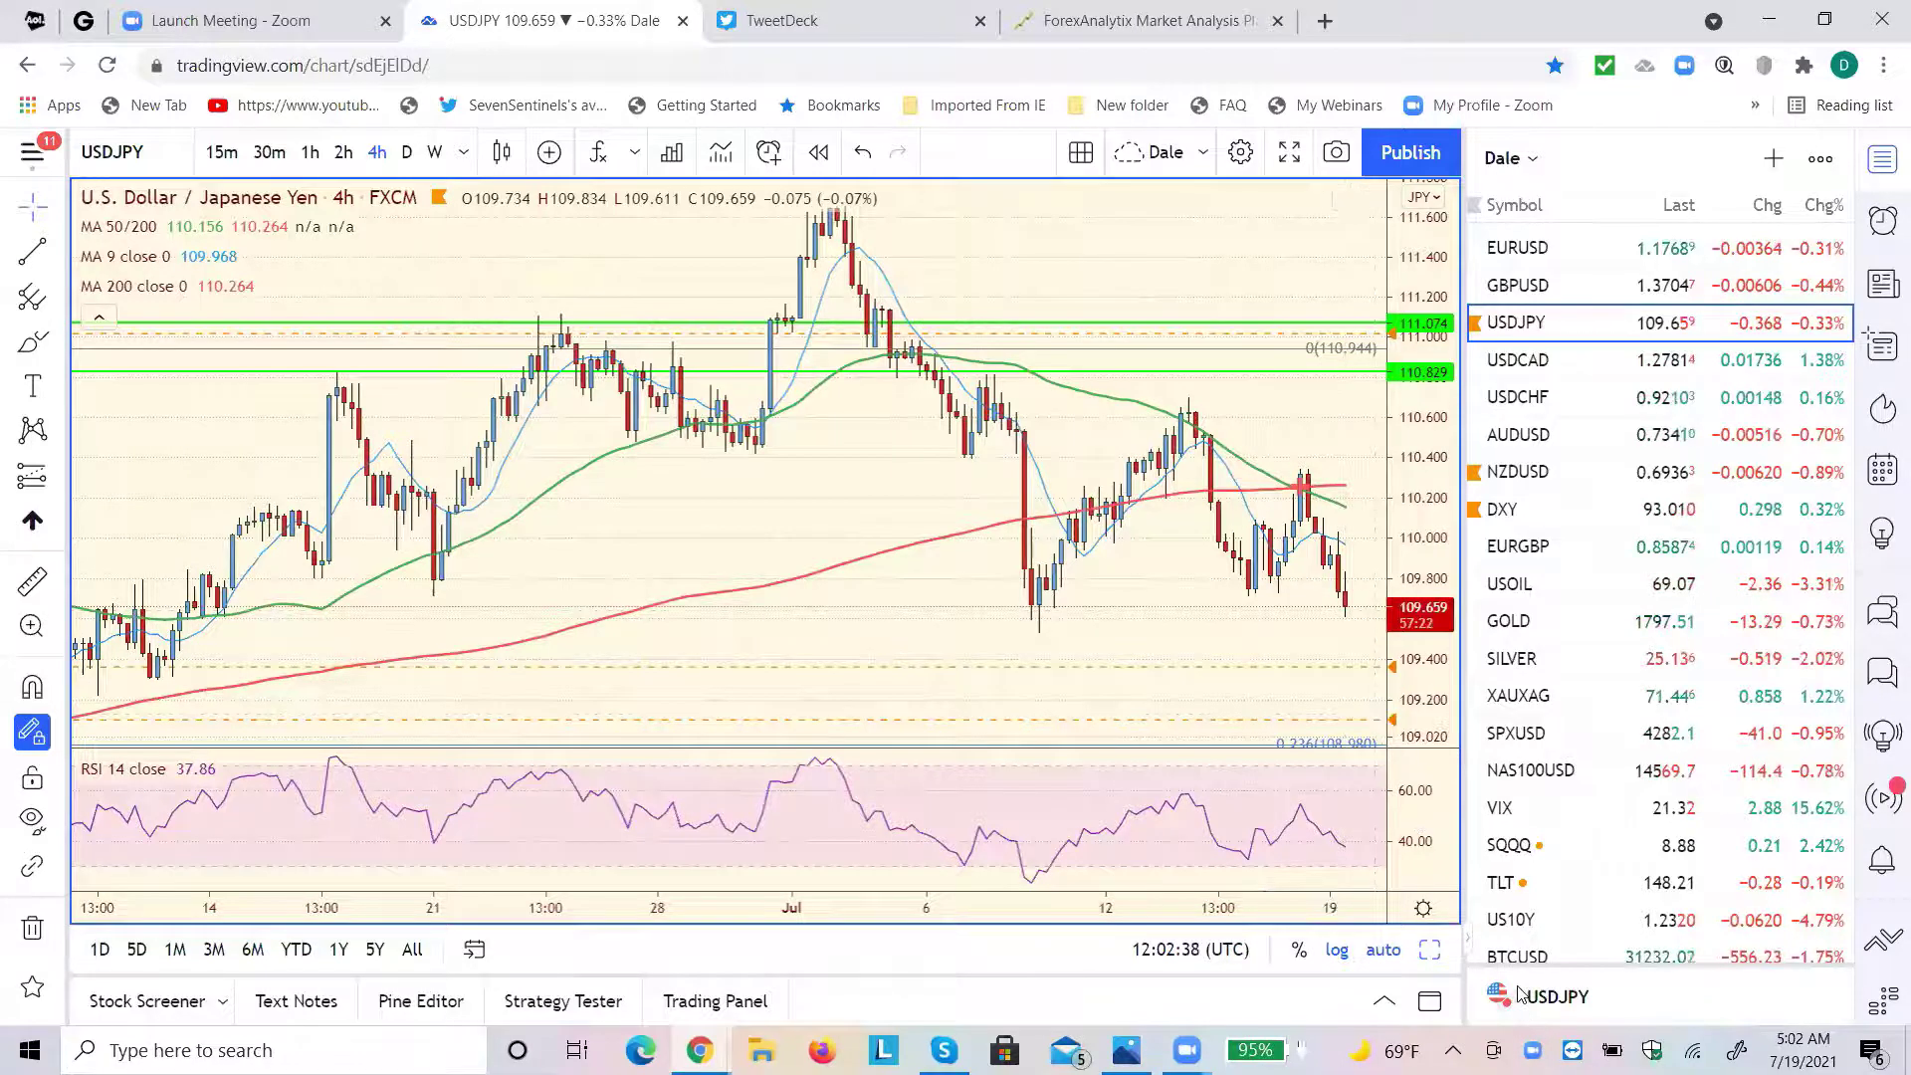
click(1520, 928)
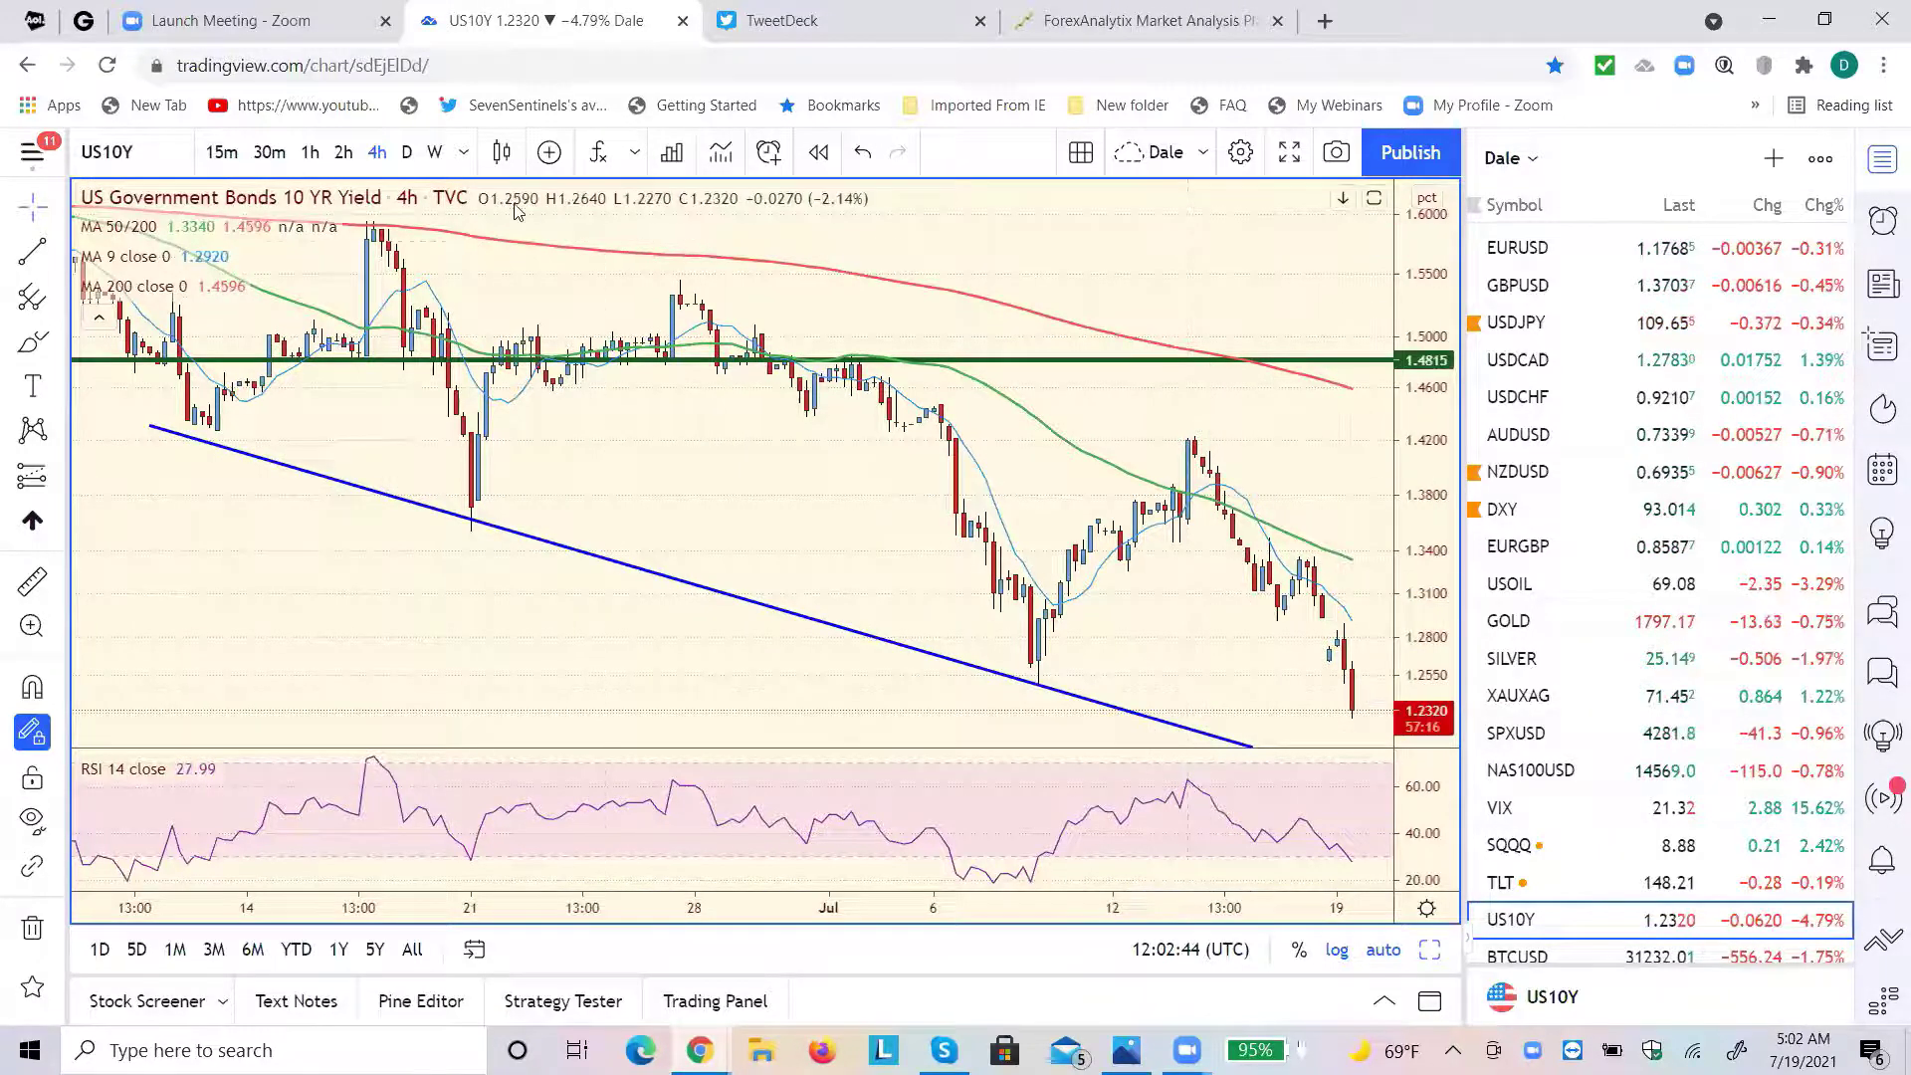
View US10Y daily, extend its blue trendline slightly right, then chart DXY
click(406, 151)
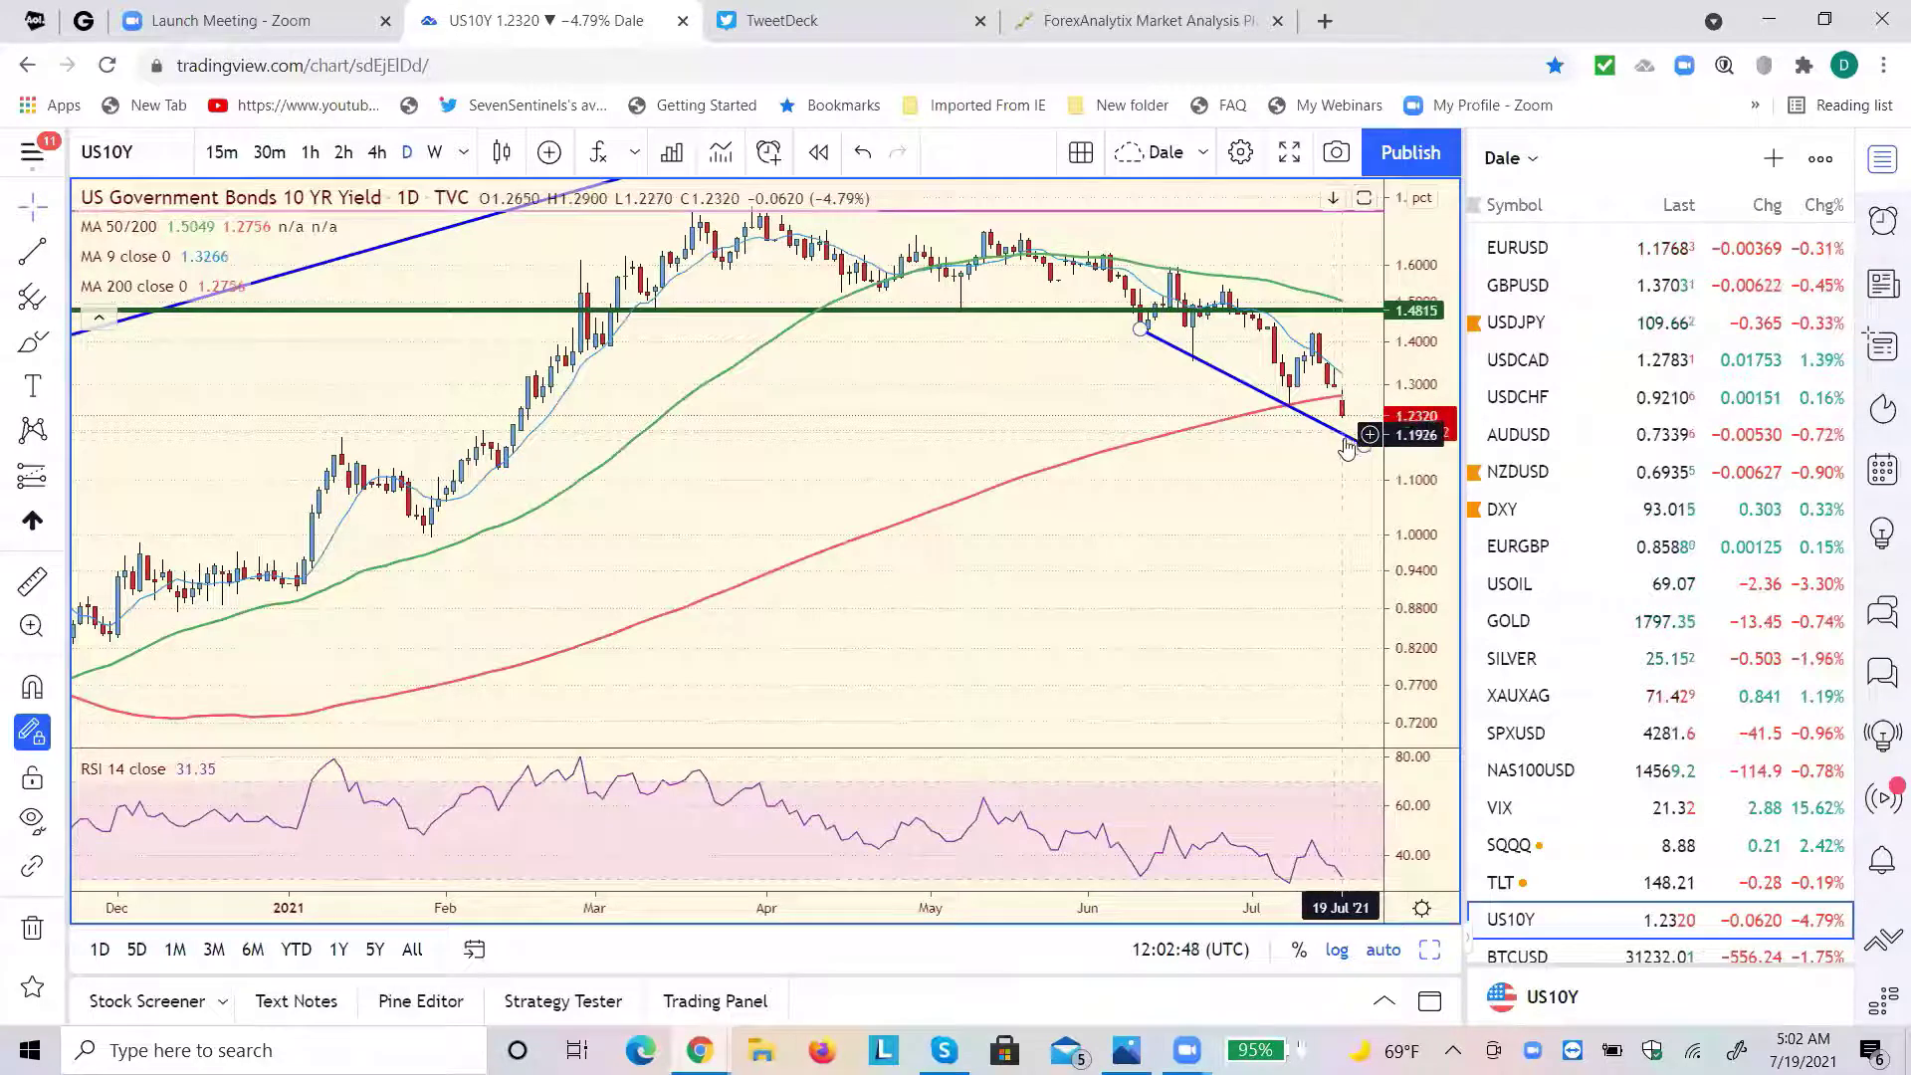
drag(1343, 438, 1354, 444)
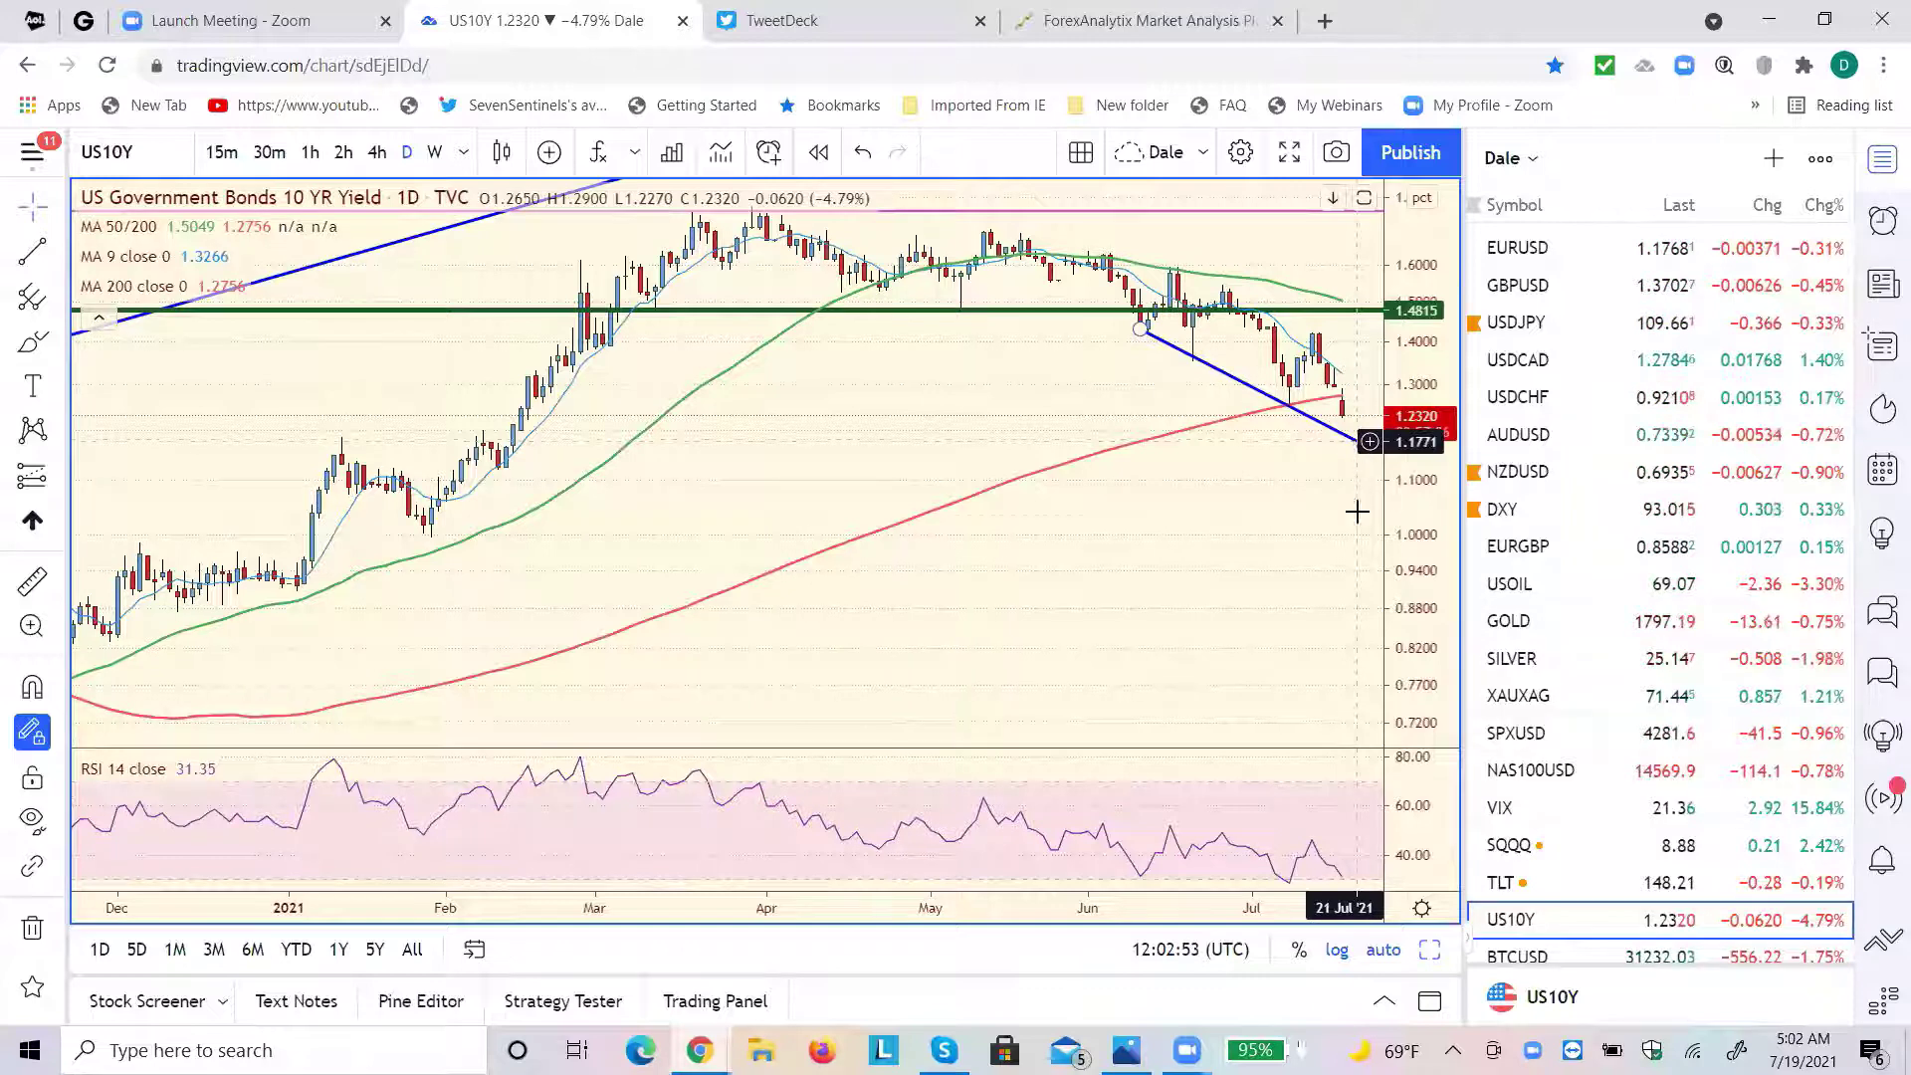
click(1520, 515)
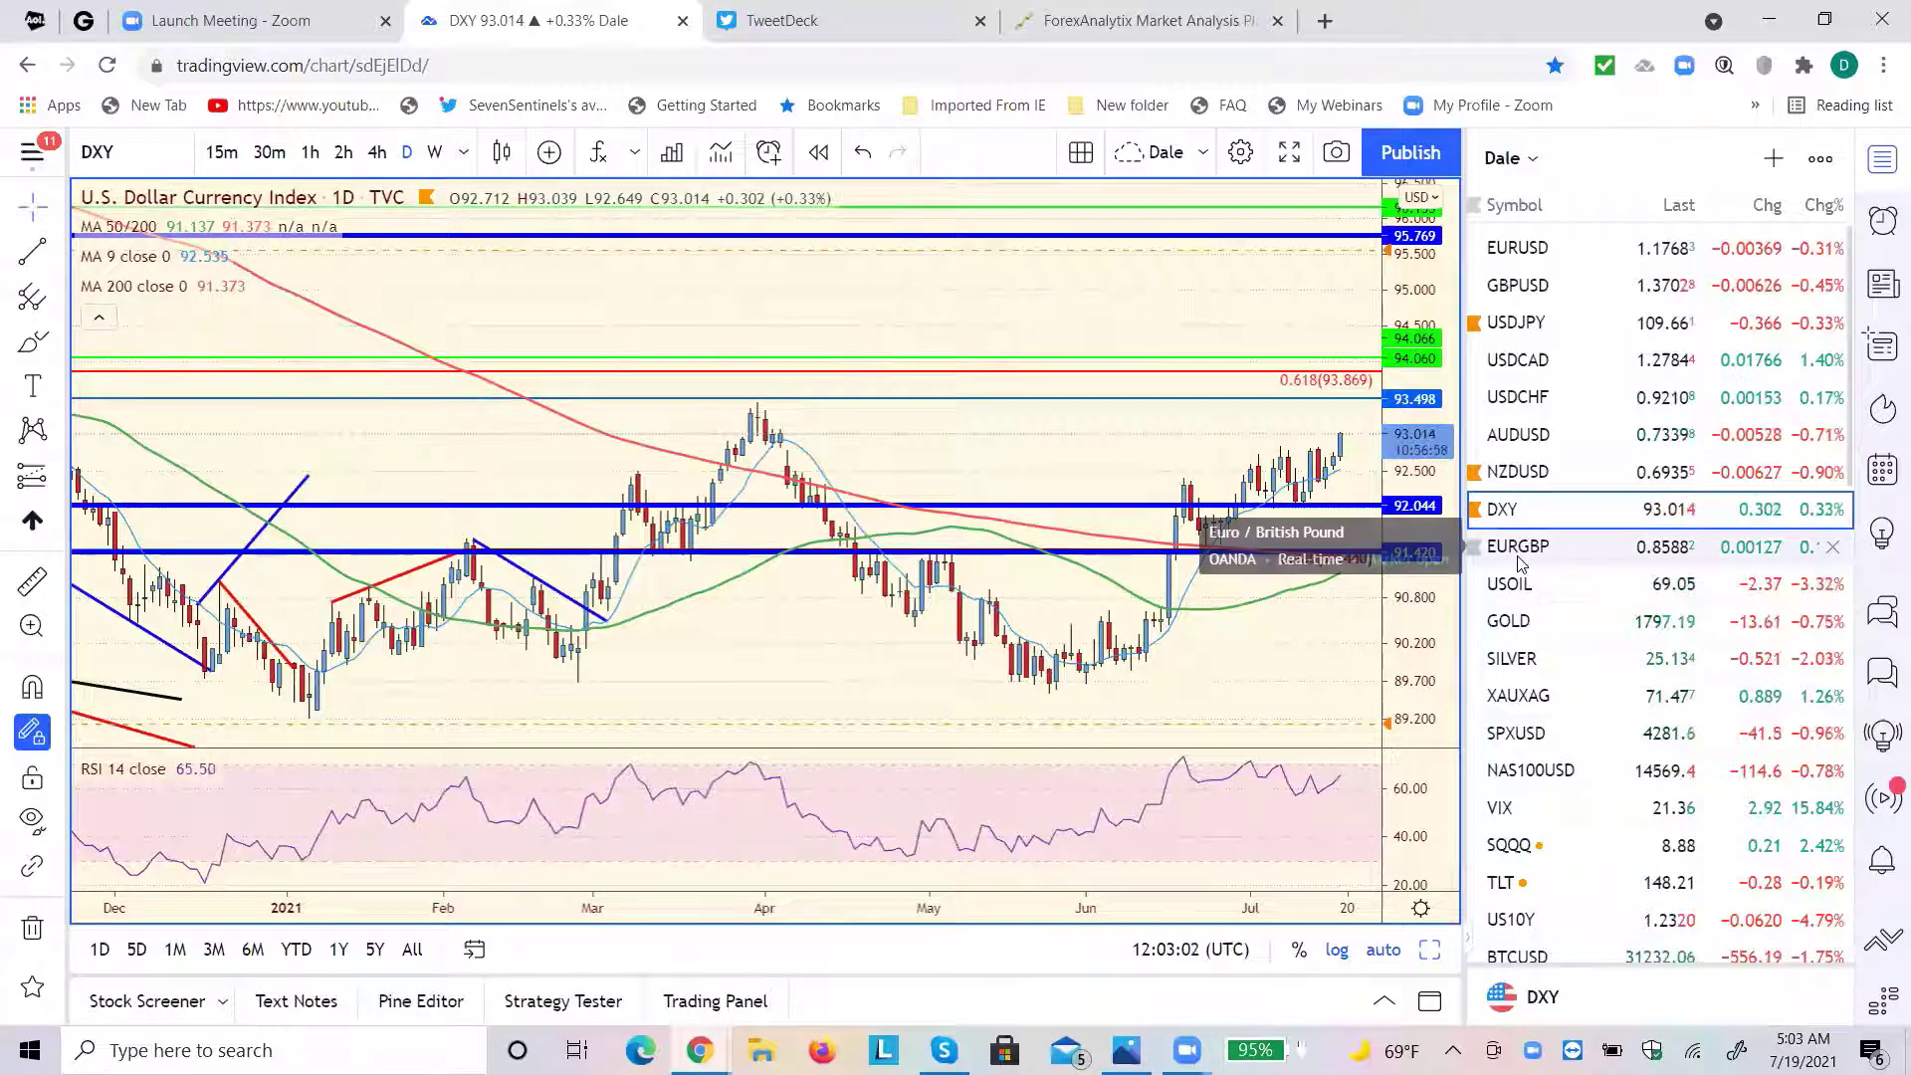
Chart EURGBP and cycle through weekly, 4h and daily intervals, ending on 4-hour
click(1520, 560)
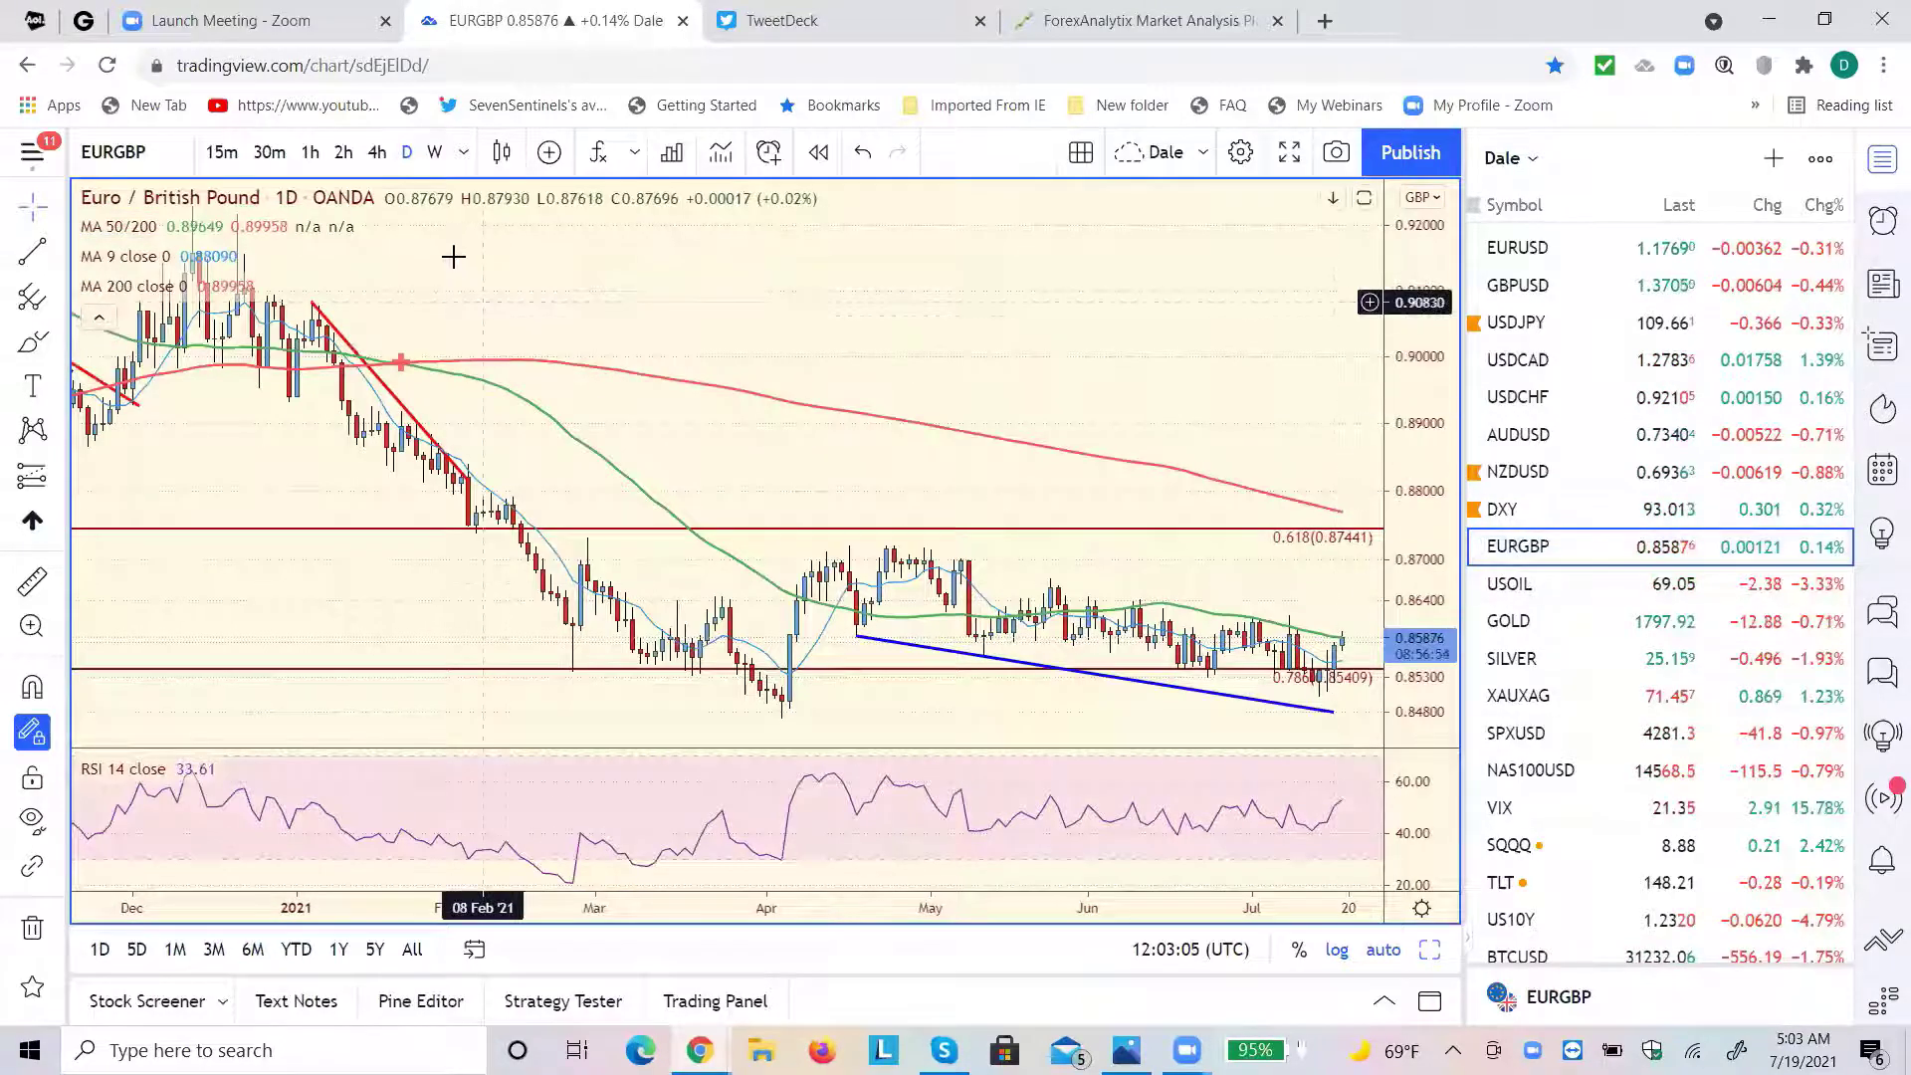
click(434, 152)
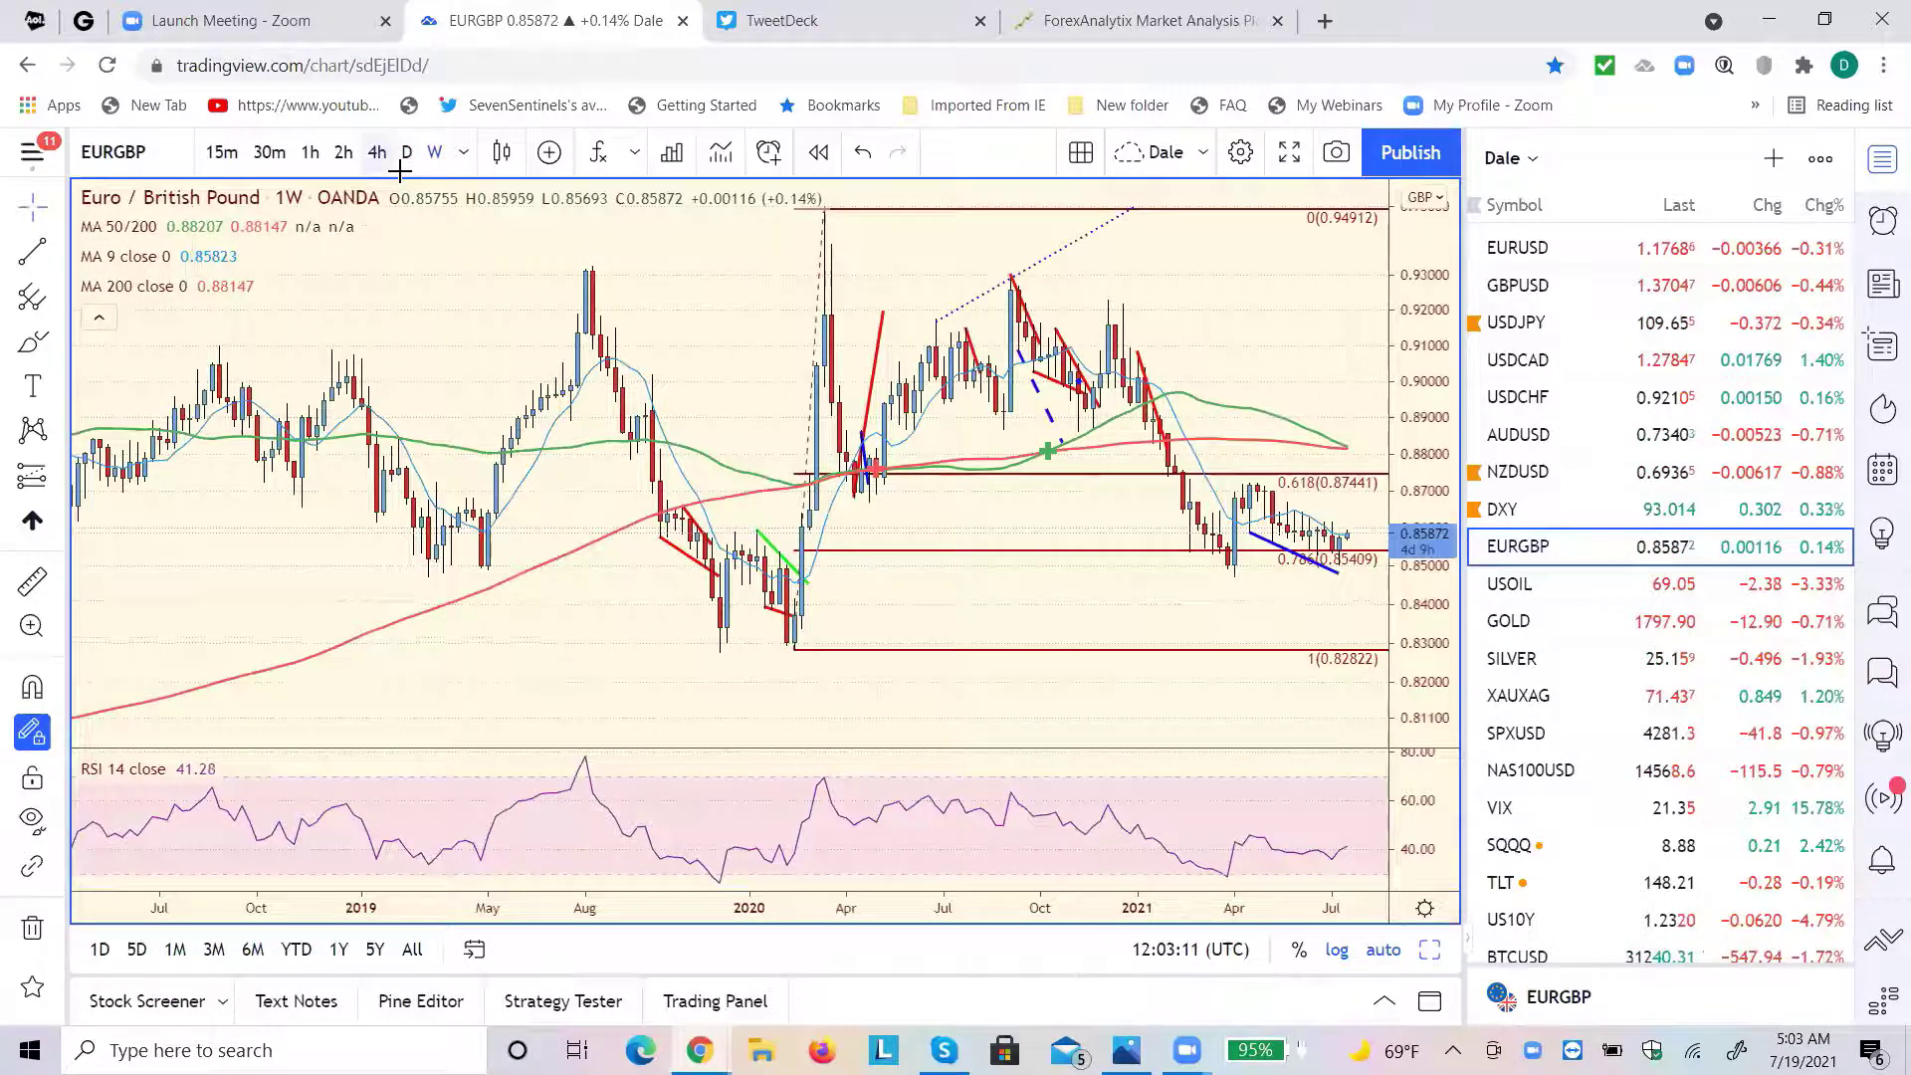
click(377, 151)
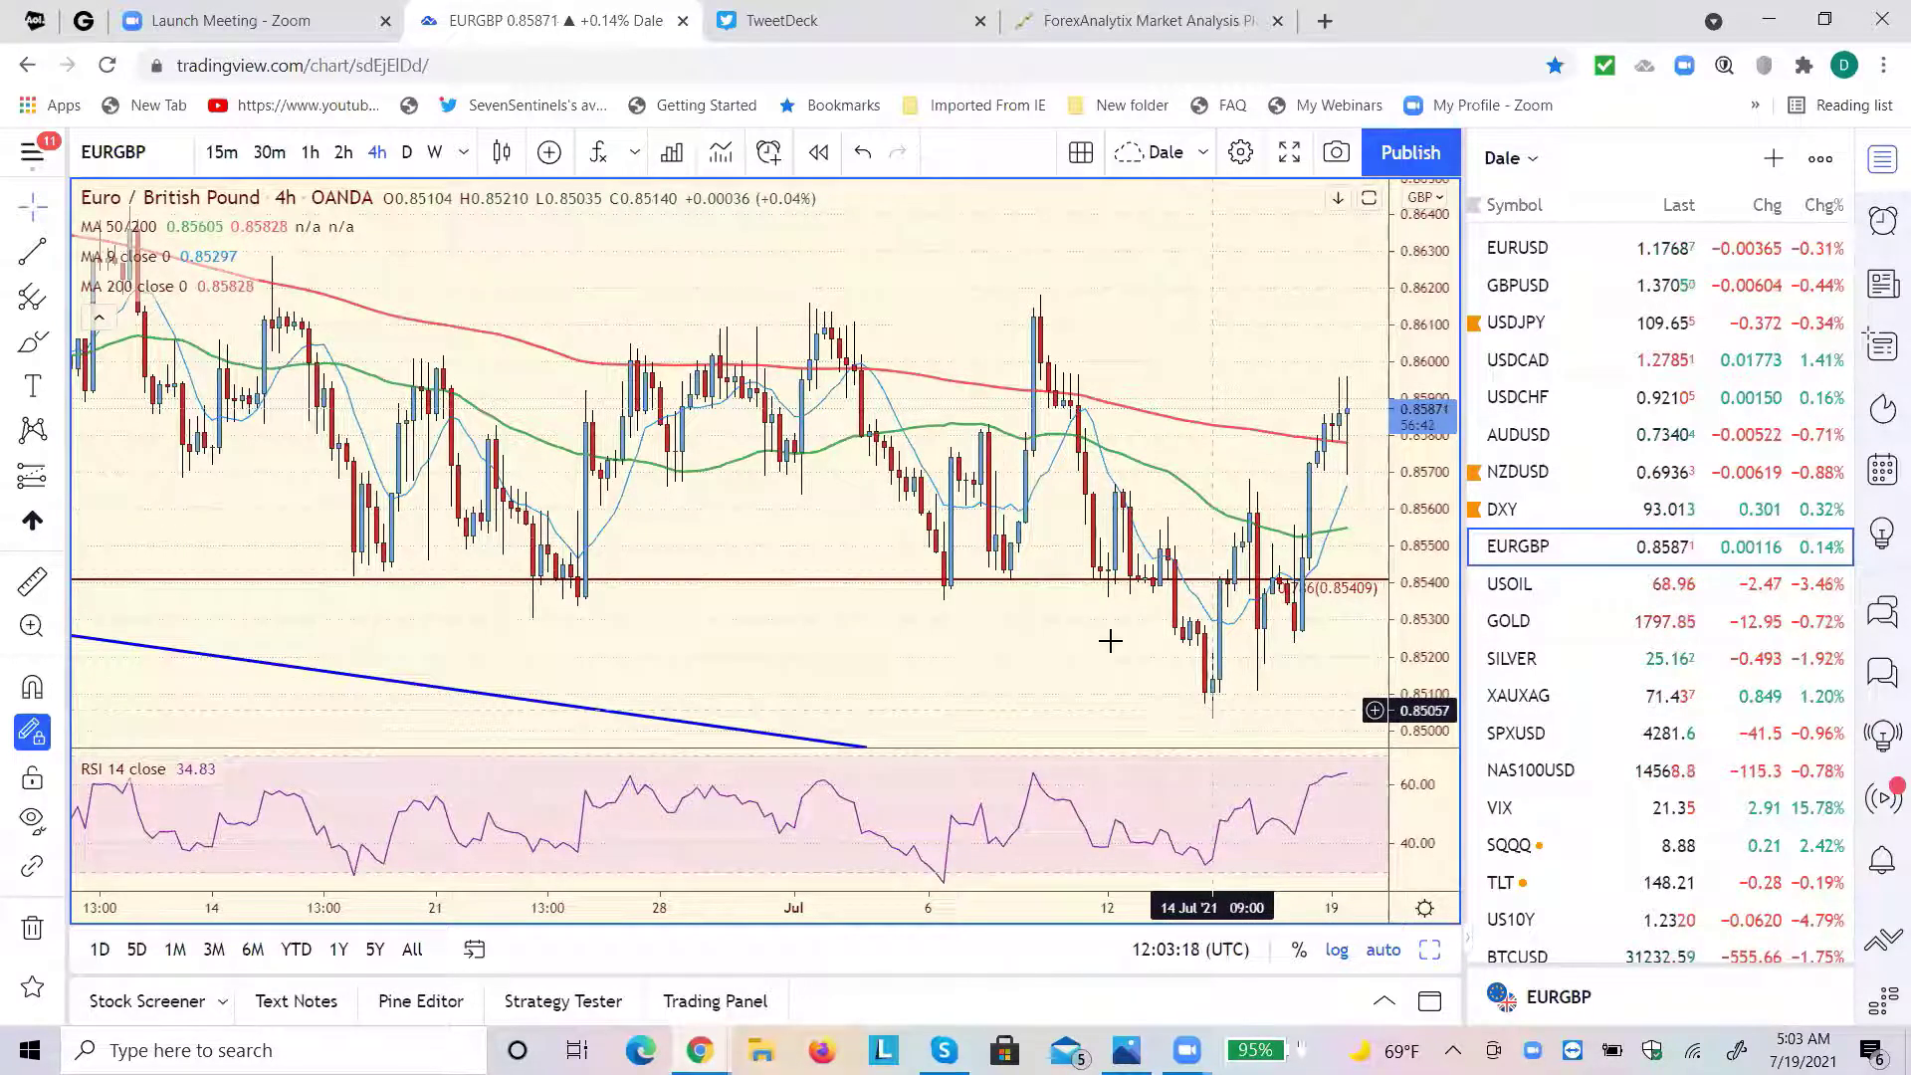
click(406, 156)
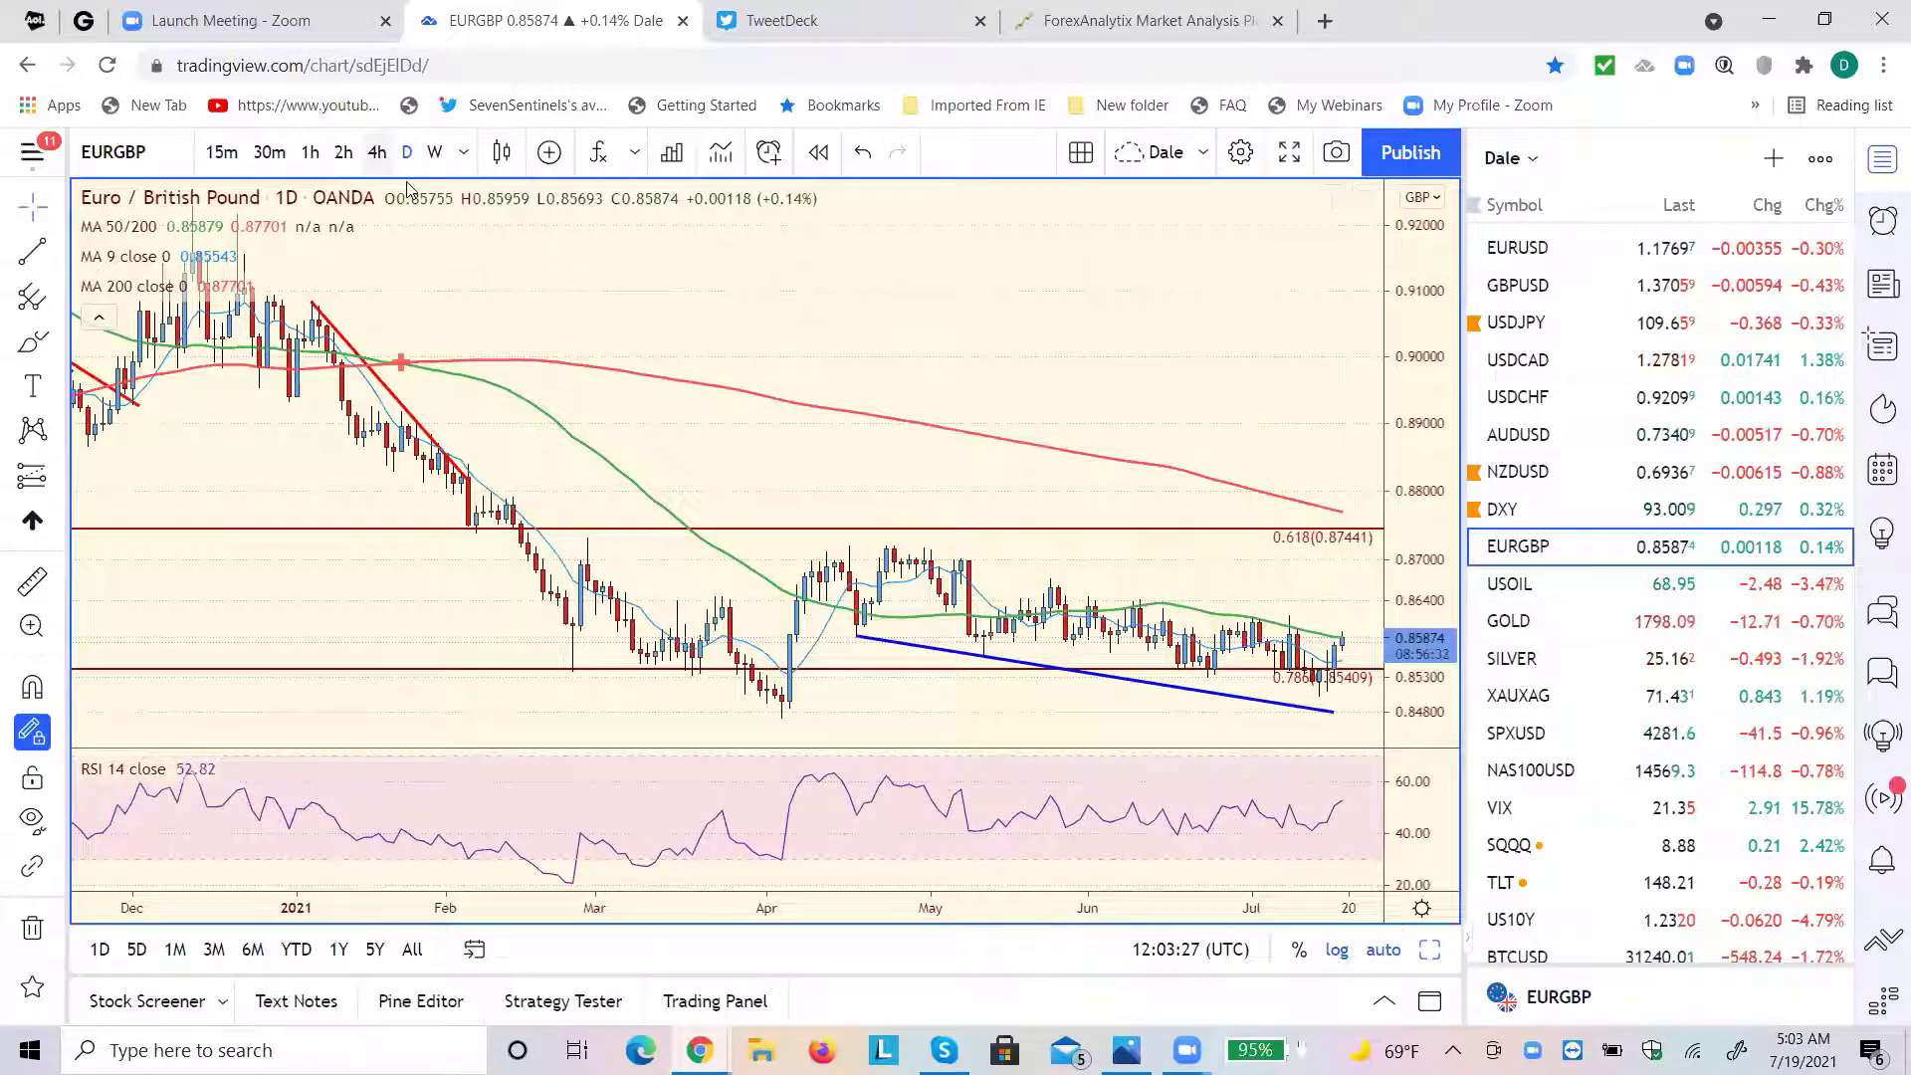
click(377, 152)
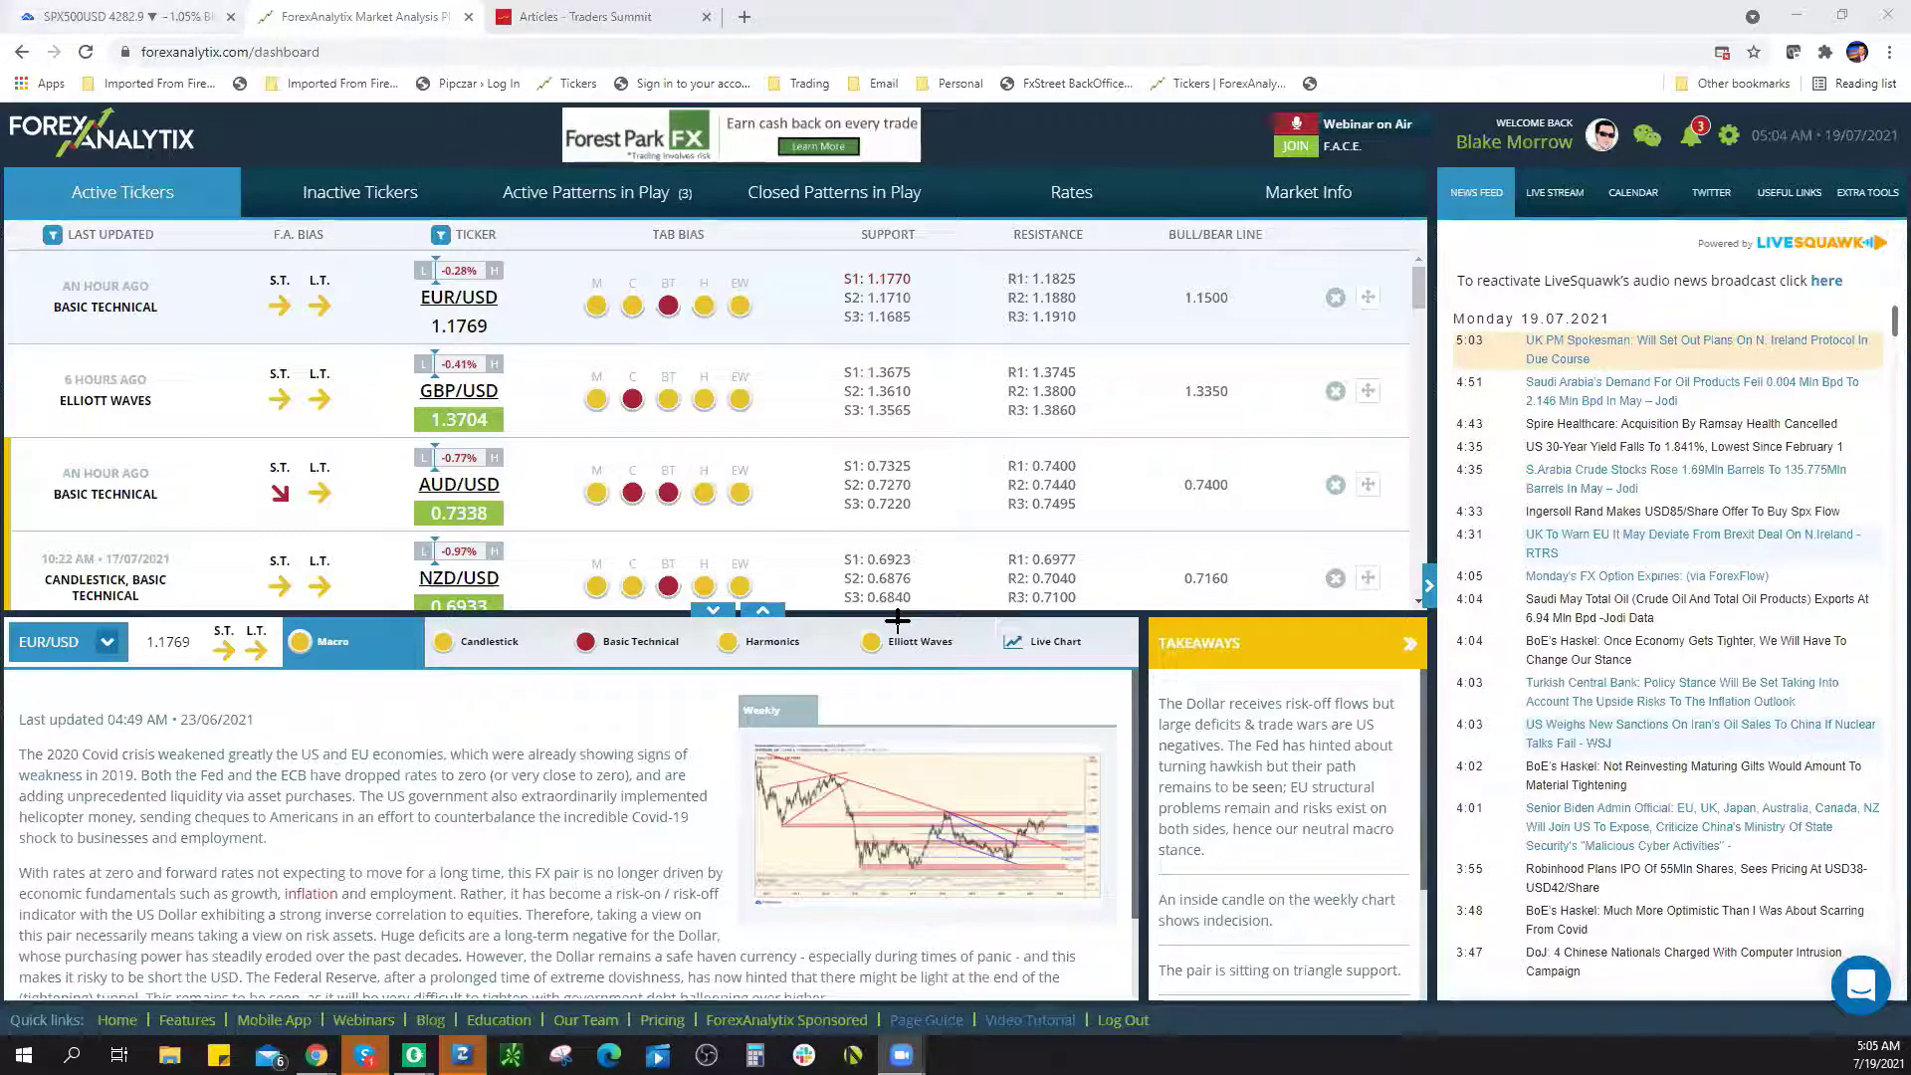
Review ForexAnalytix Active Patterns in Play, collapse the EUR/USD panel, and return to SPX500USD
key(ctrl+1)
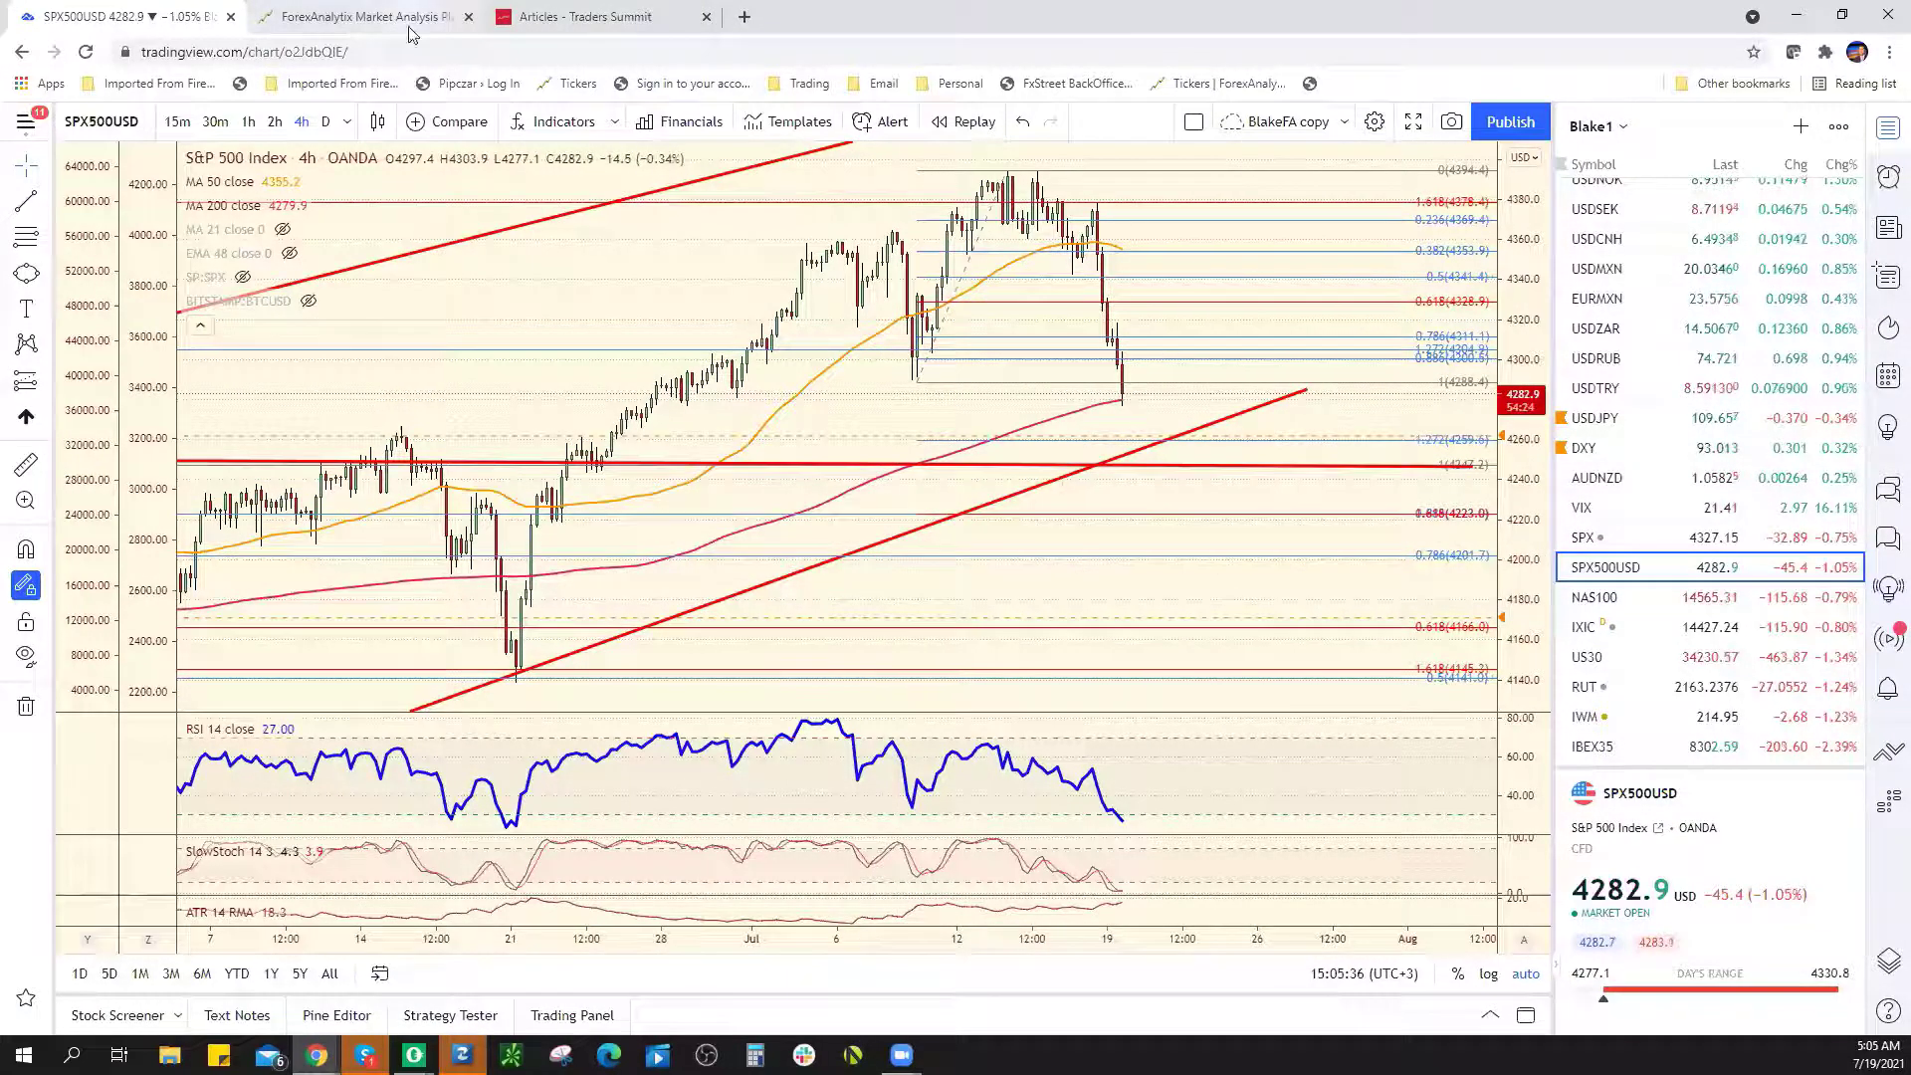
key(ctrl+2)
click(677, 204)
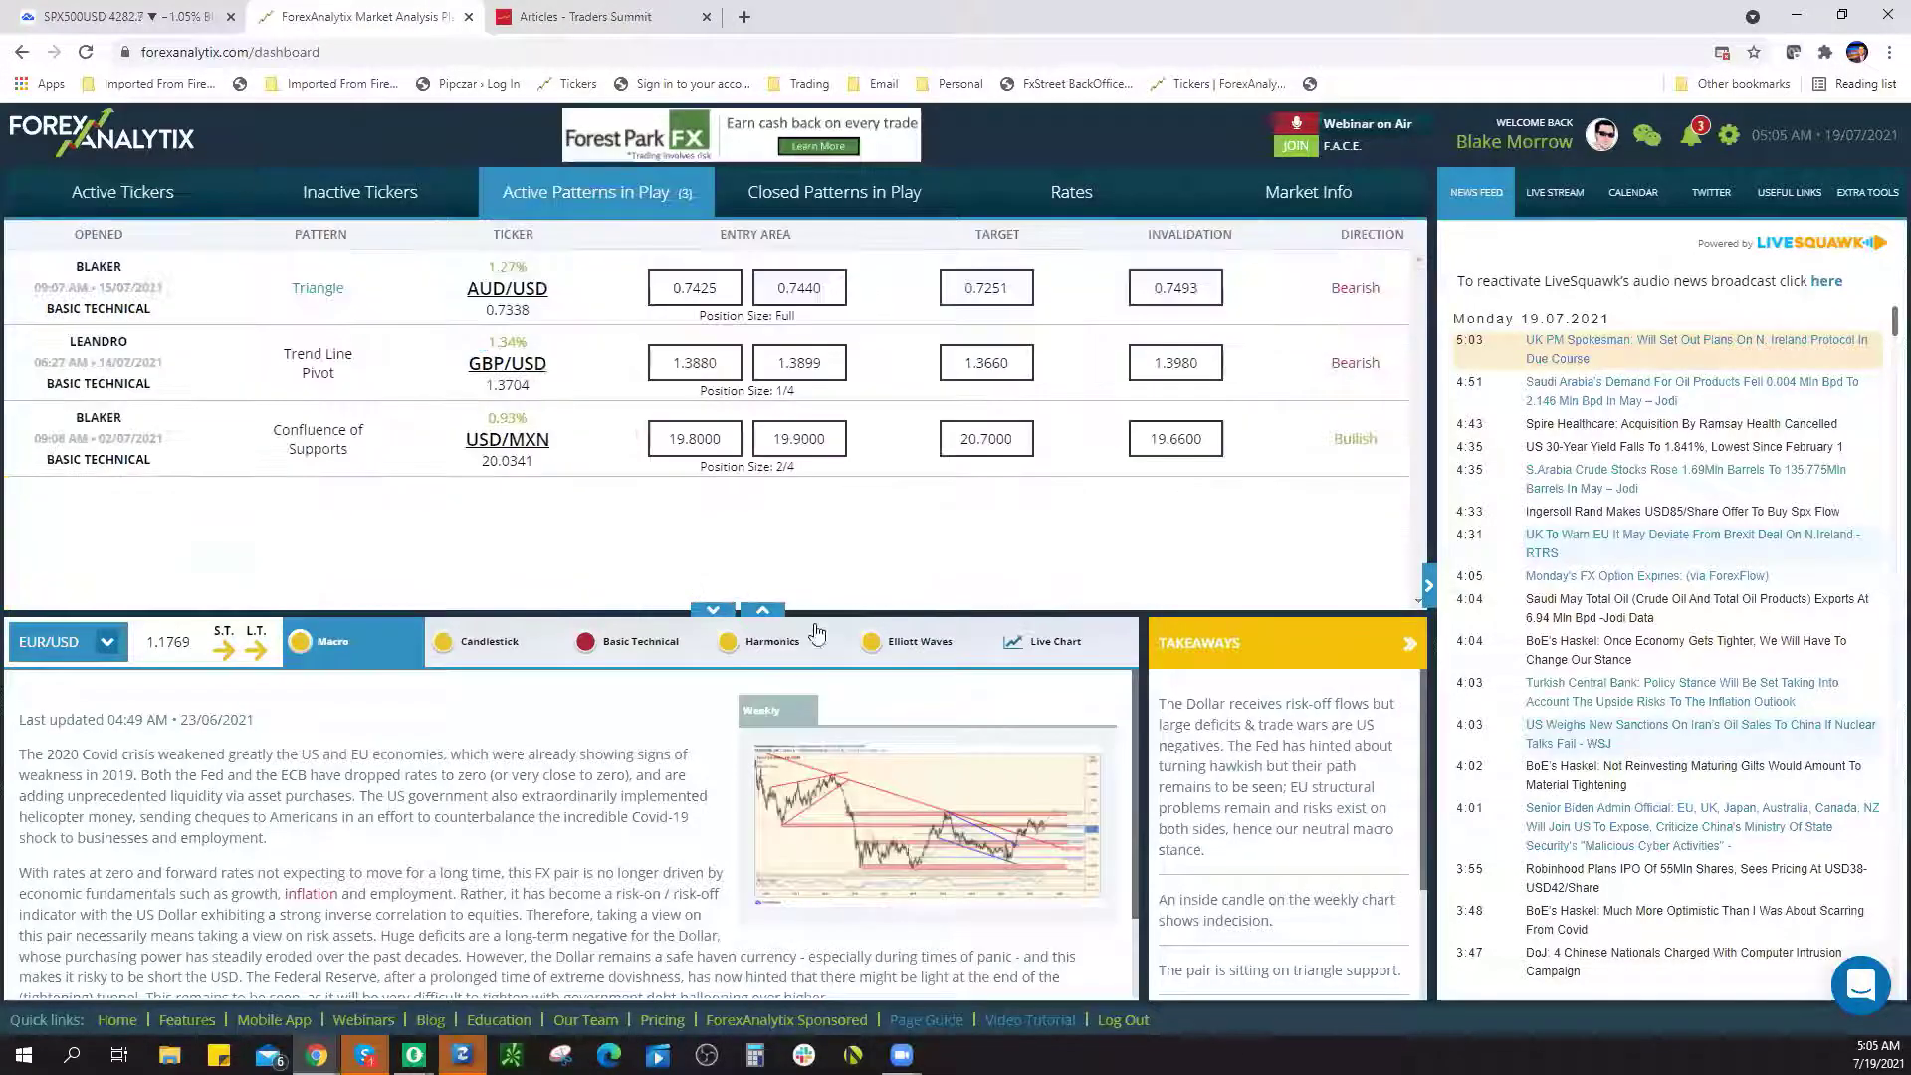
click(714, 610)
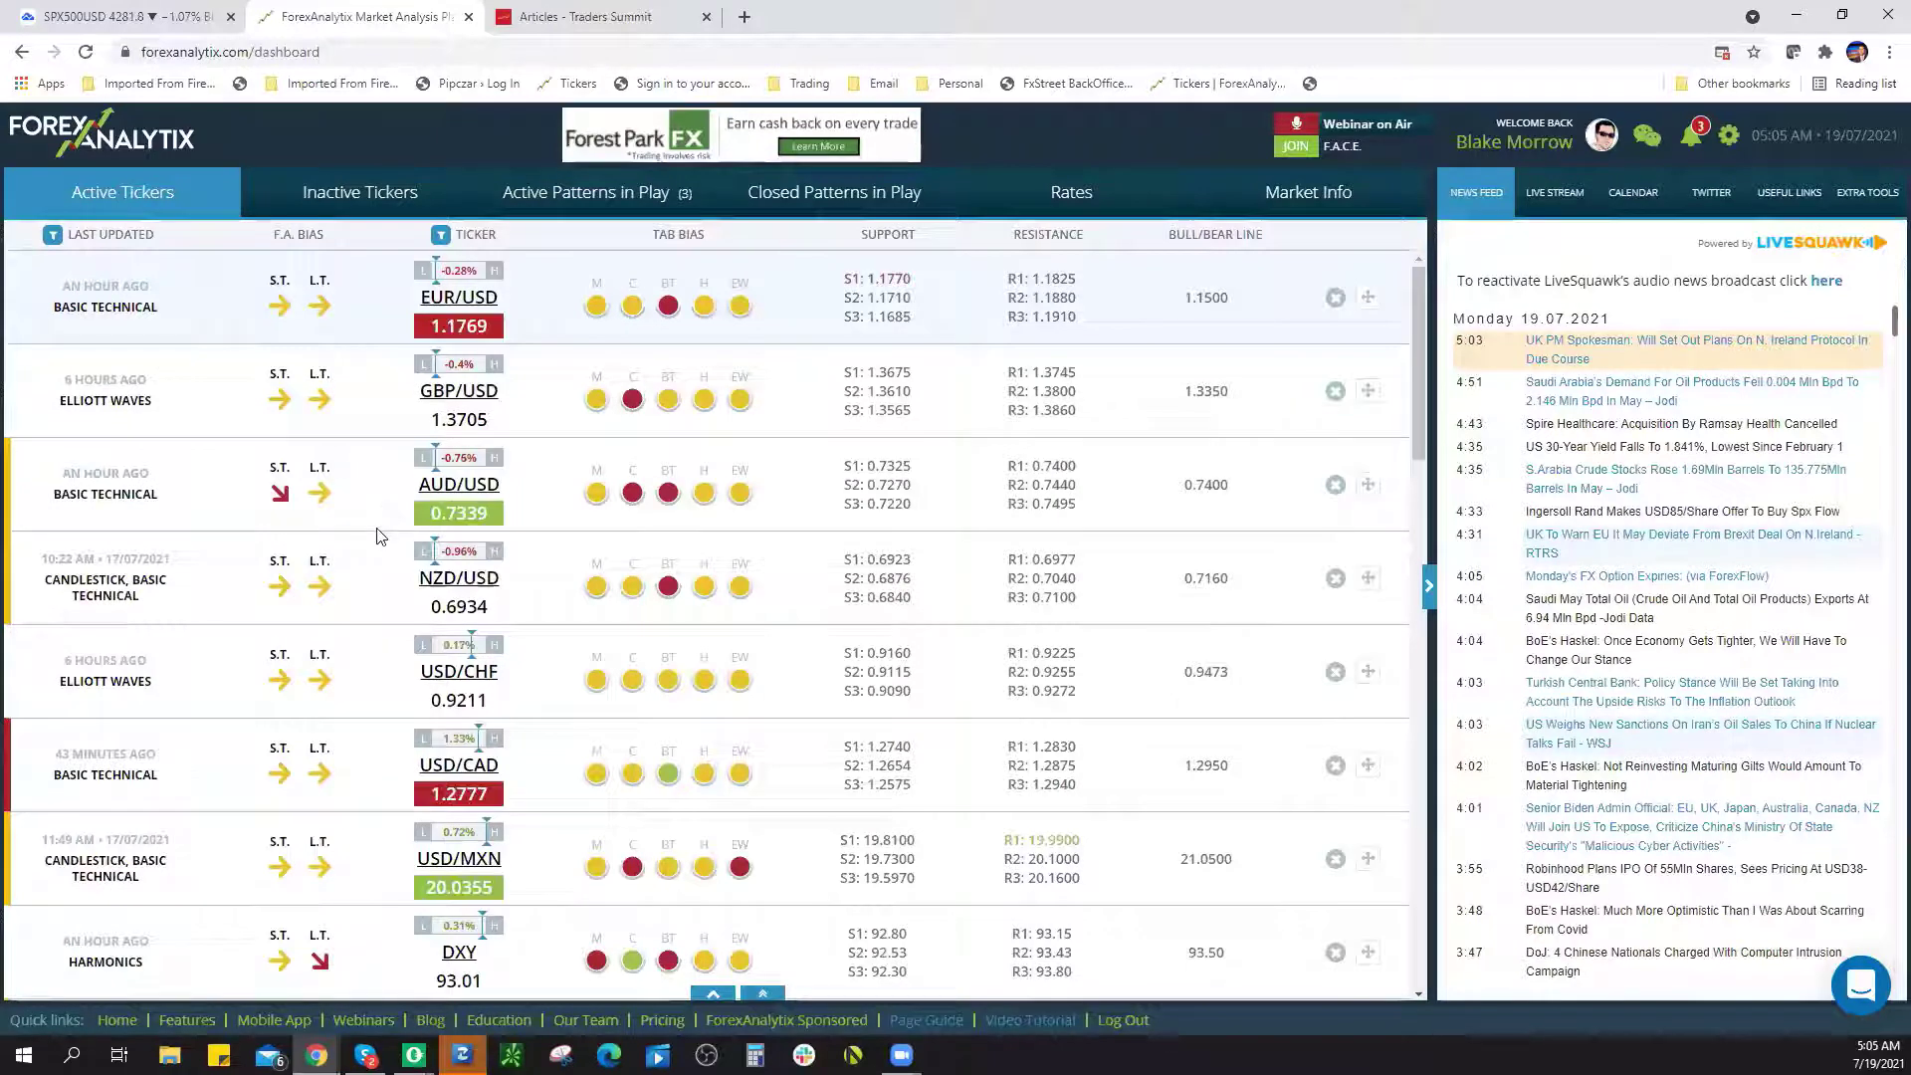
click(84, 21)
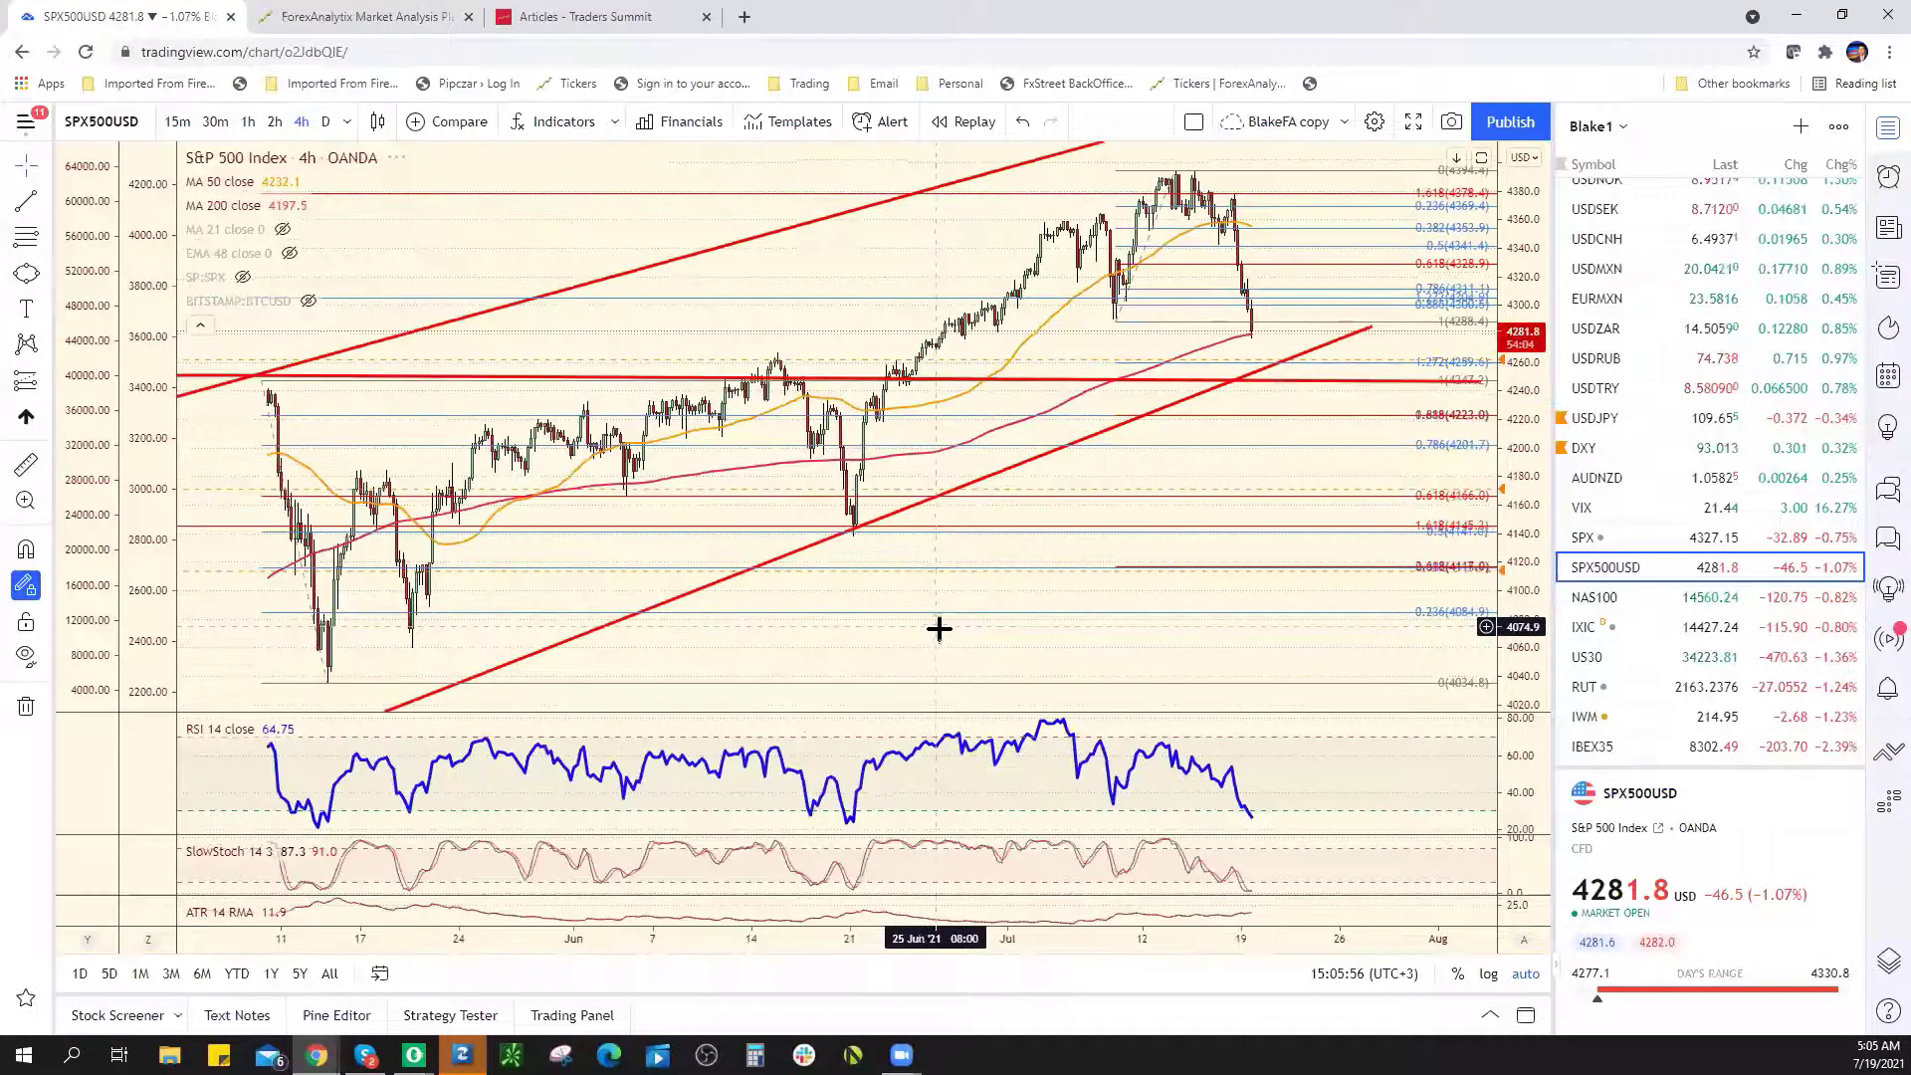
Select the red level near 4240 and pan the SPX500USD 4h chart back to April
scroll(939, 628, down, 2)
scroll(951, 680, down, 6)
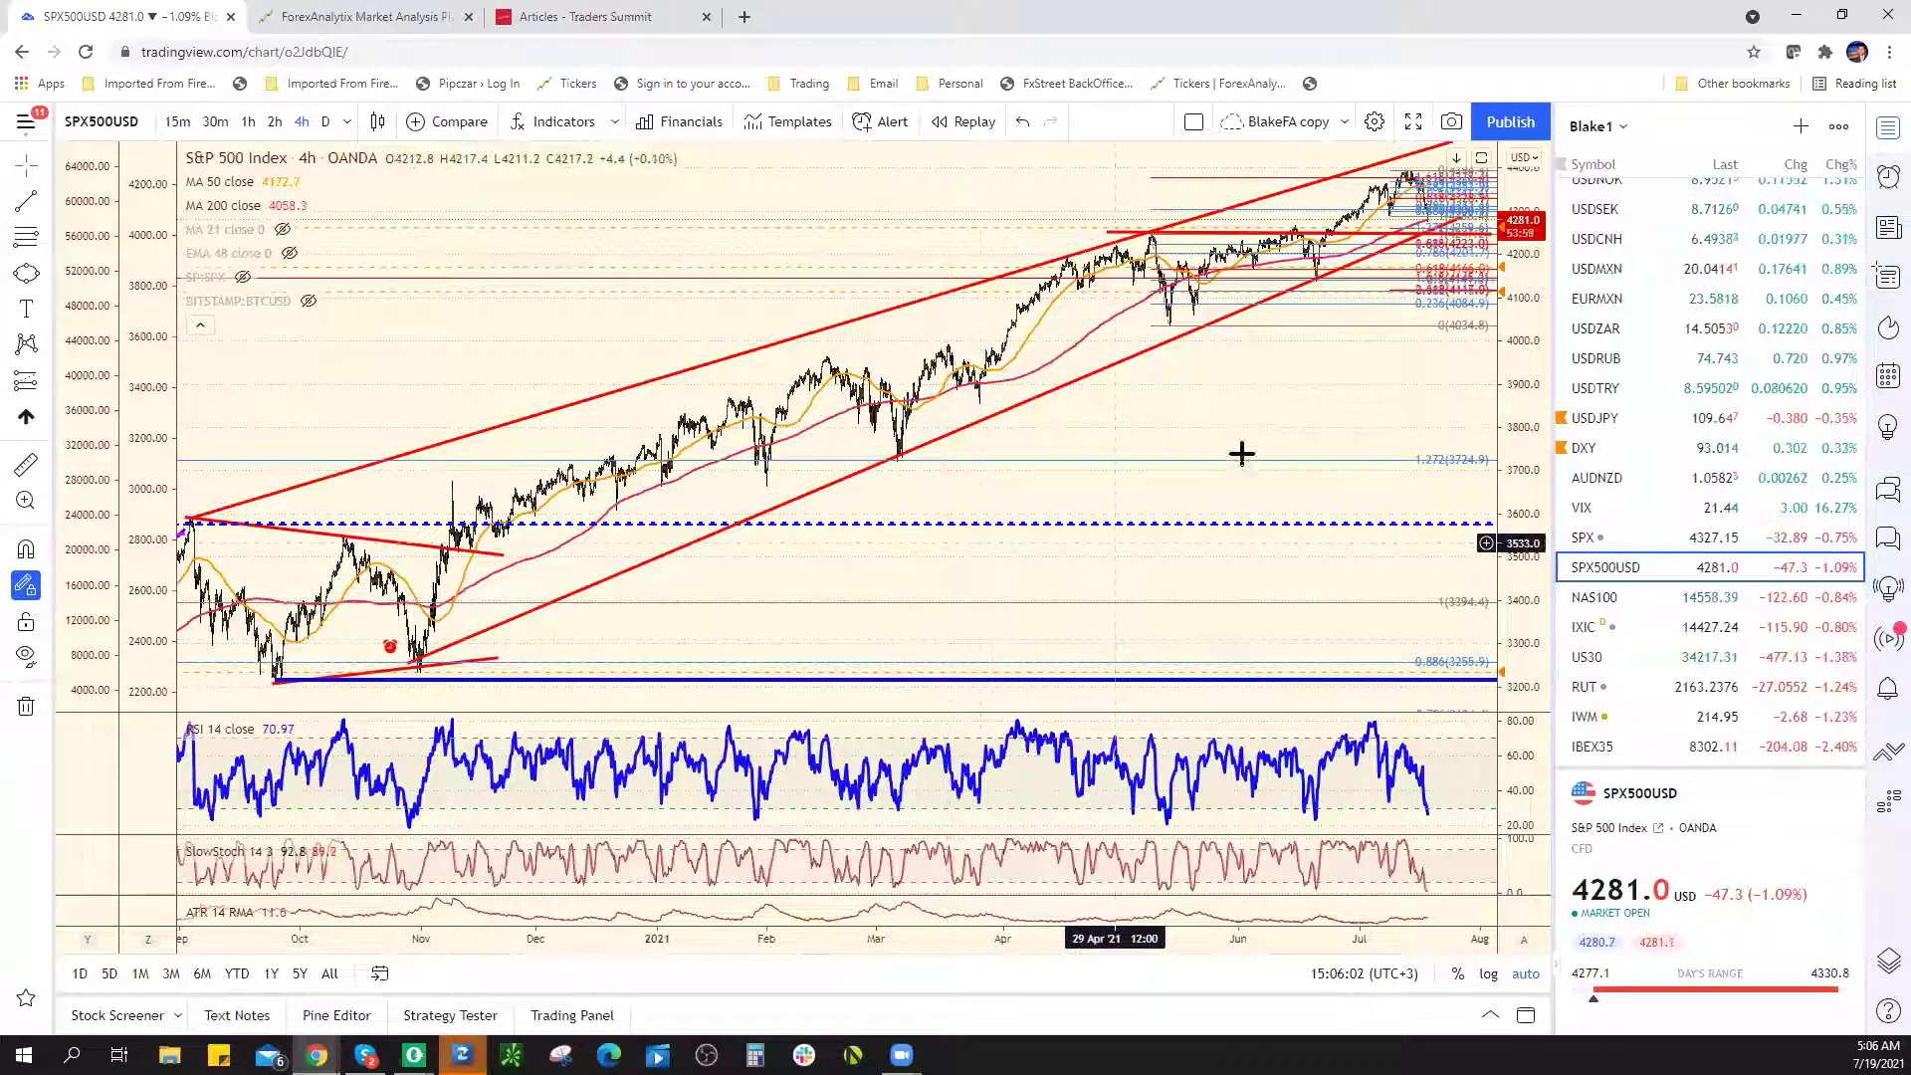
drag(1158, 406, 1062, 426)
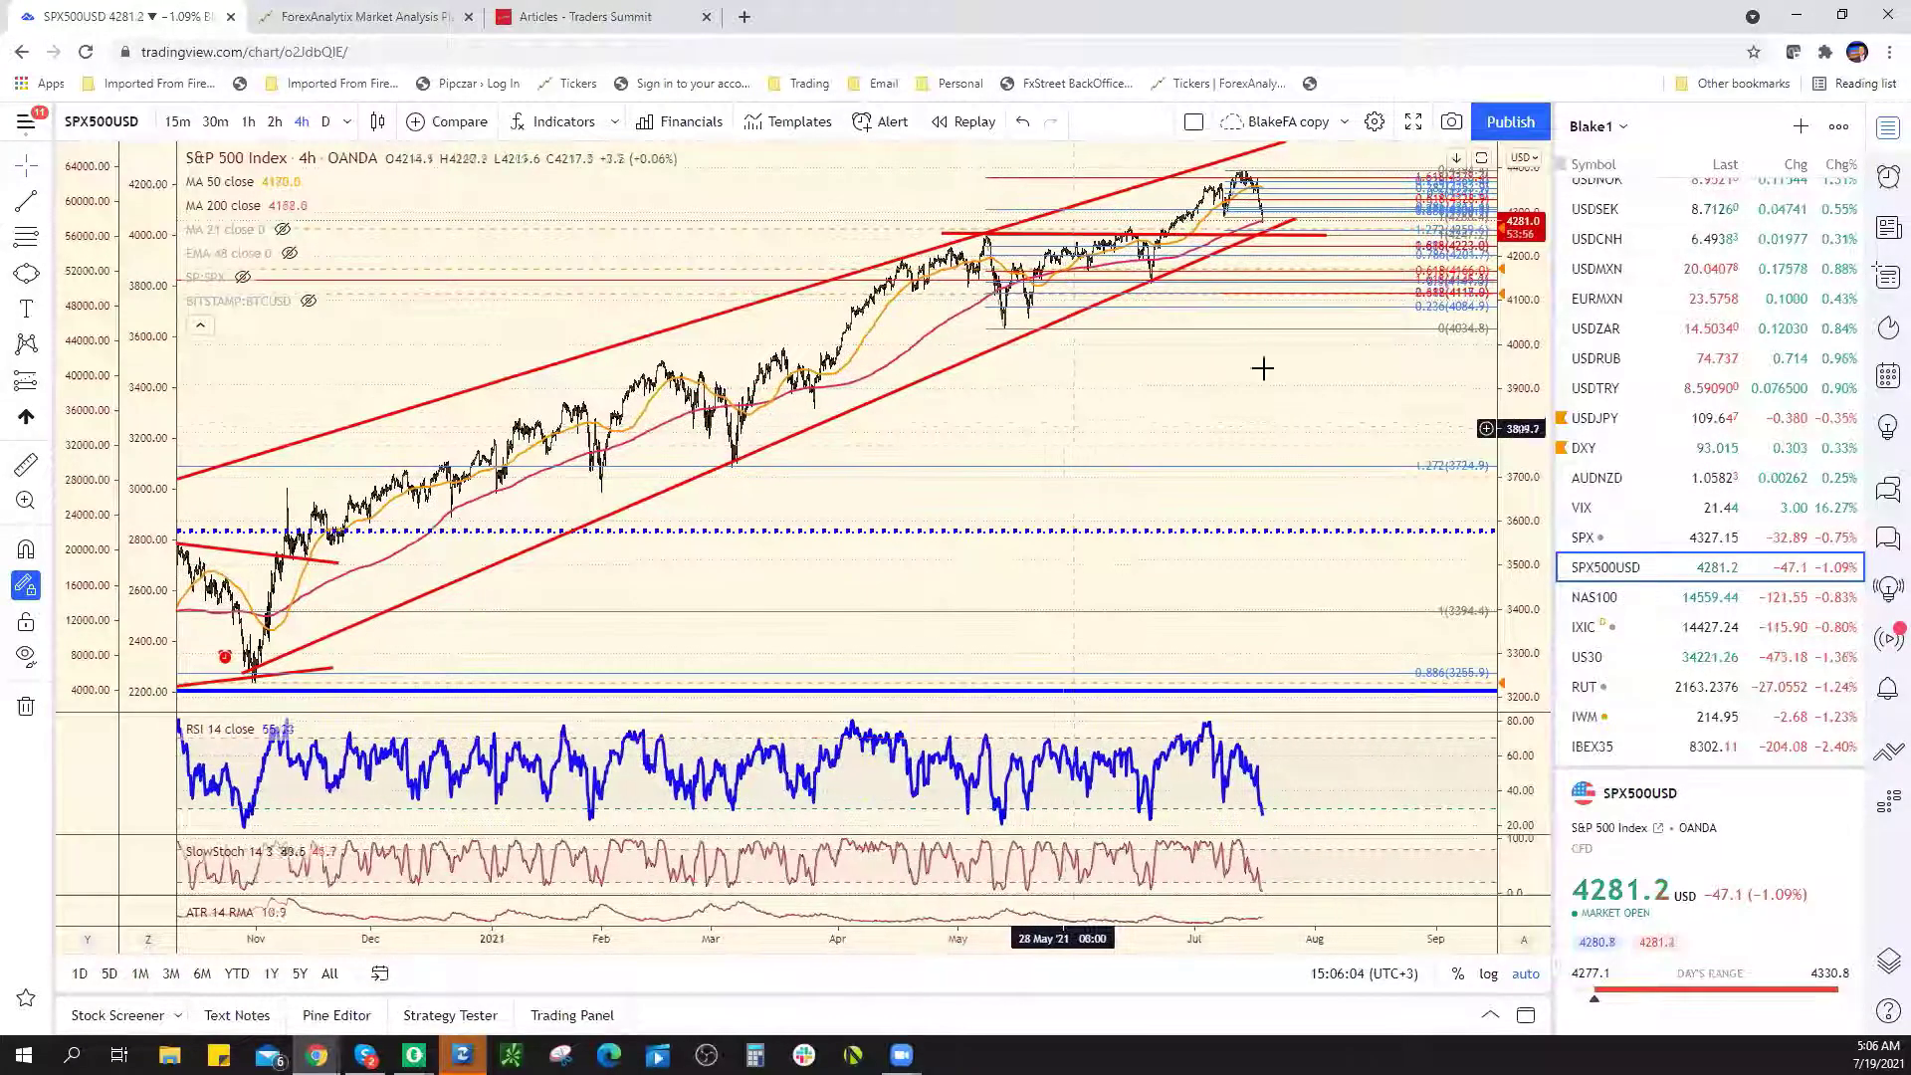
click(1271, 236)
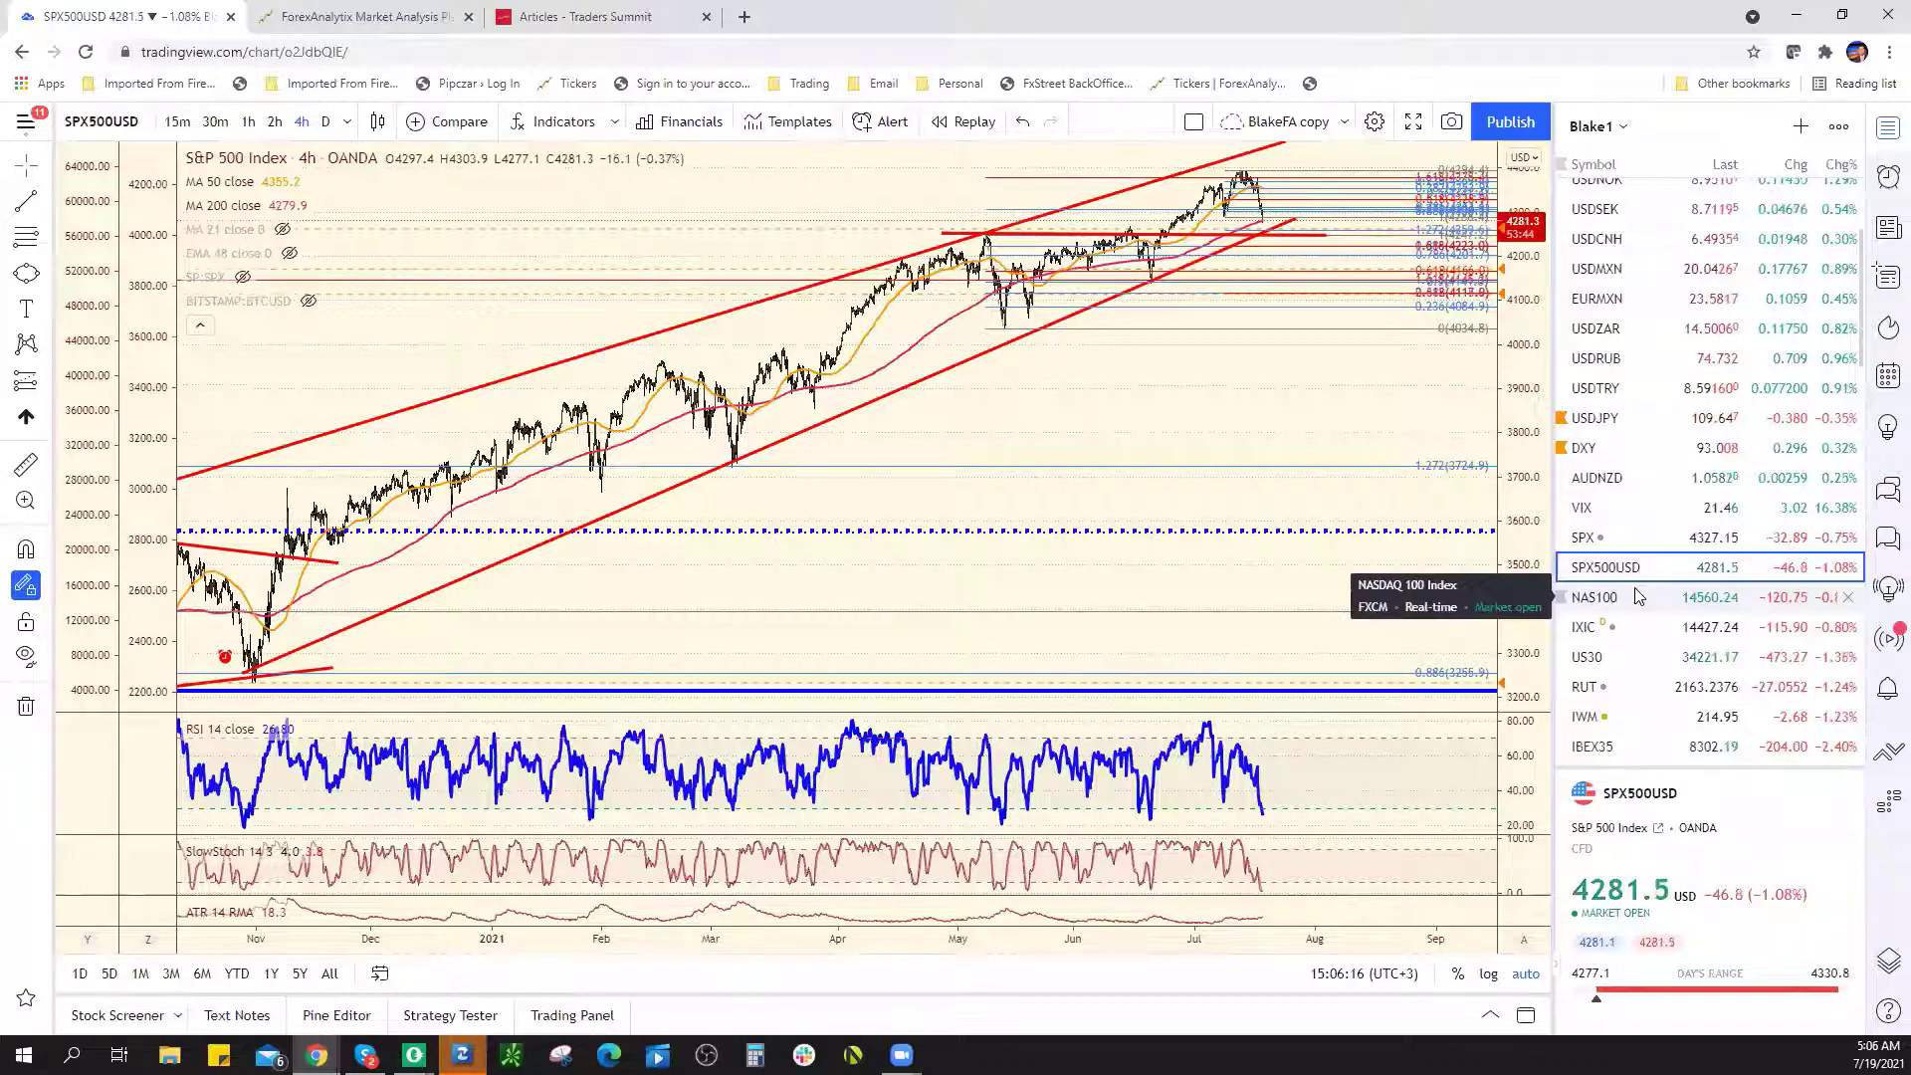
scroll(1238, 409, up, 5)
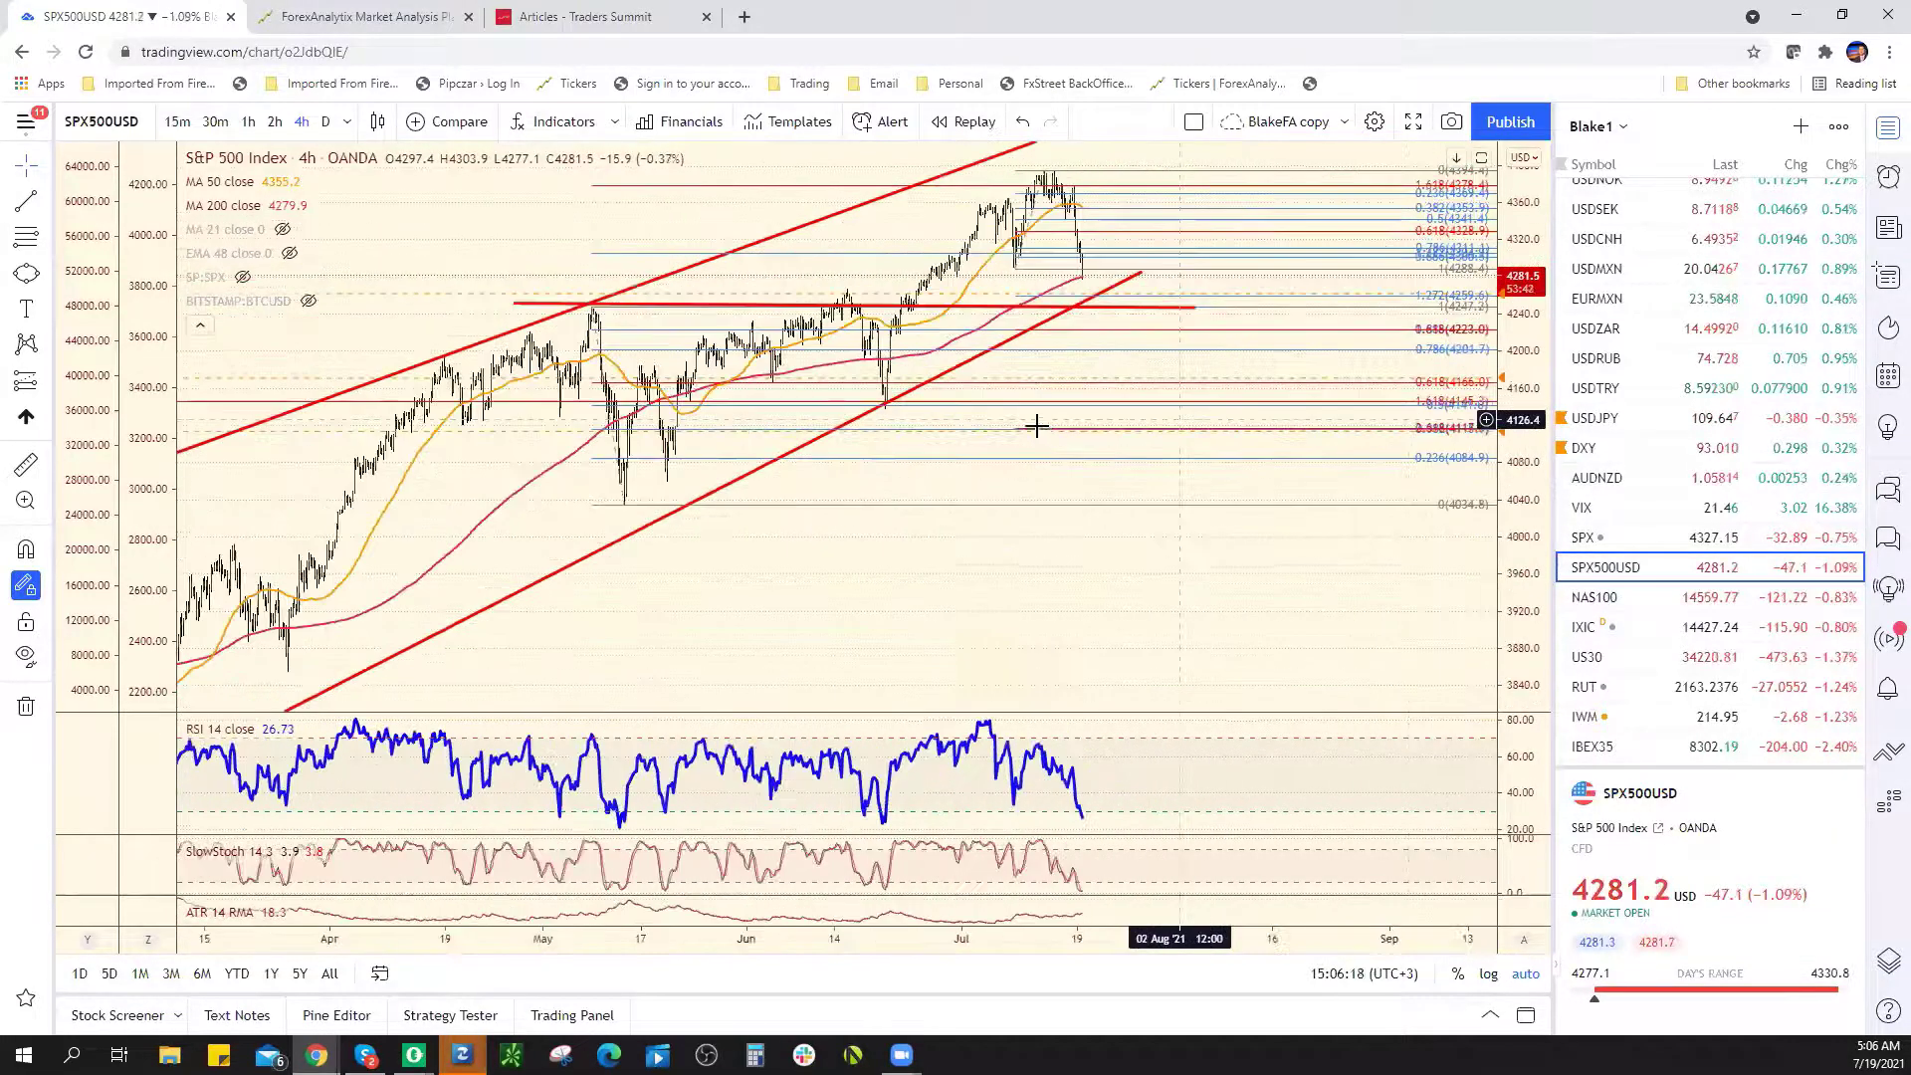
scroll(1036, 426, up, 2)
scroll(773, 393, down, 2)
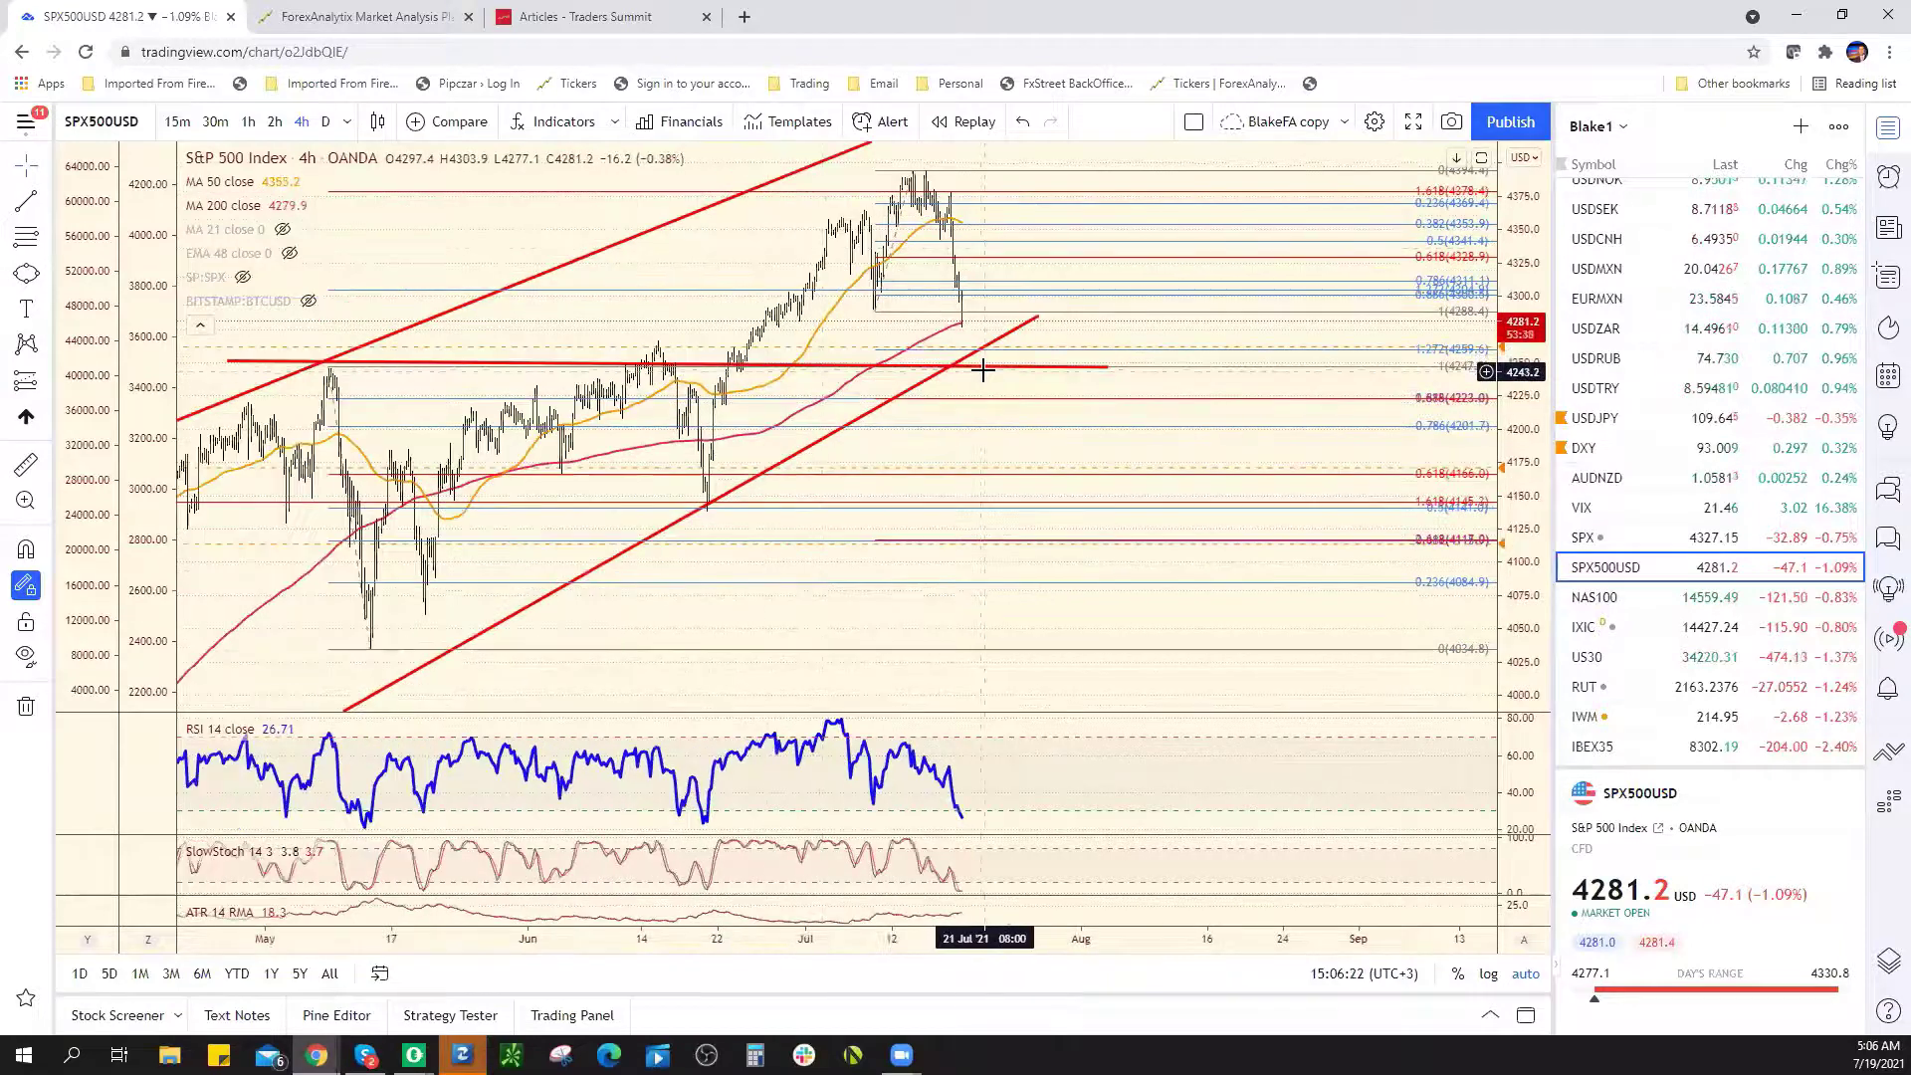
scroll(983, 369, up, 3)
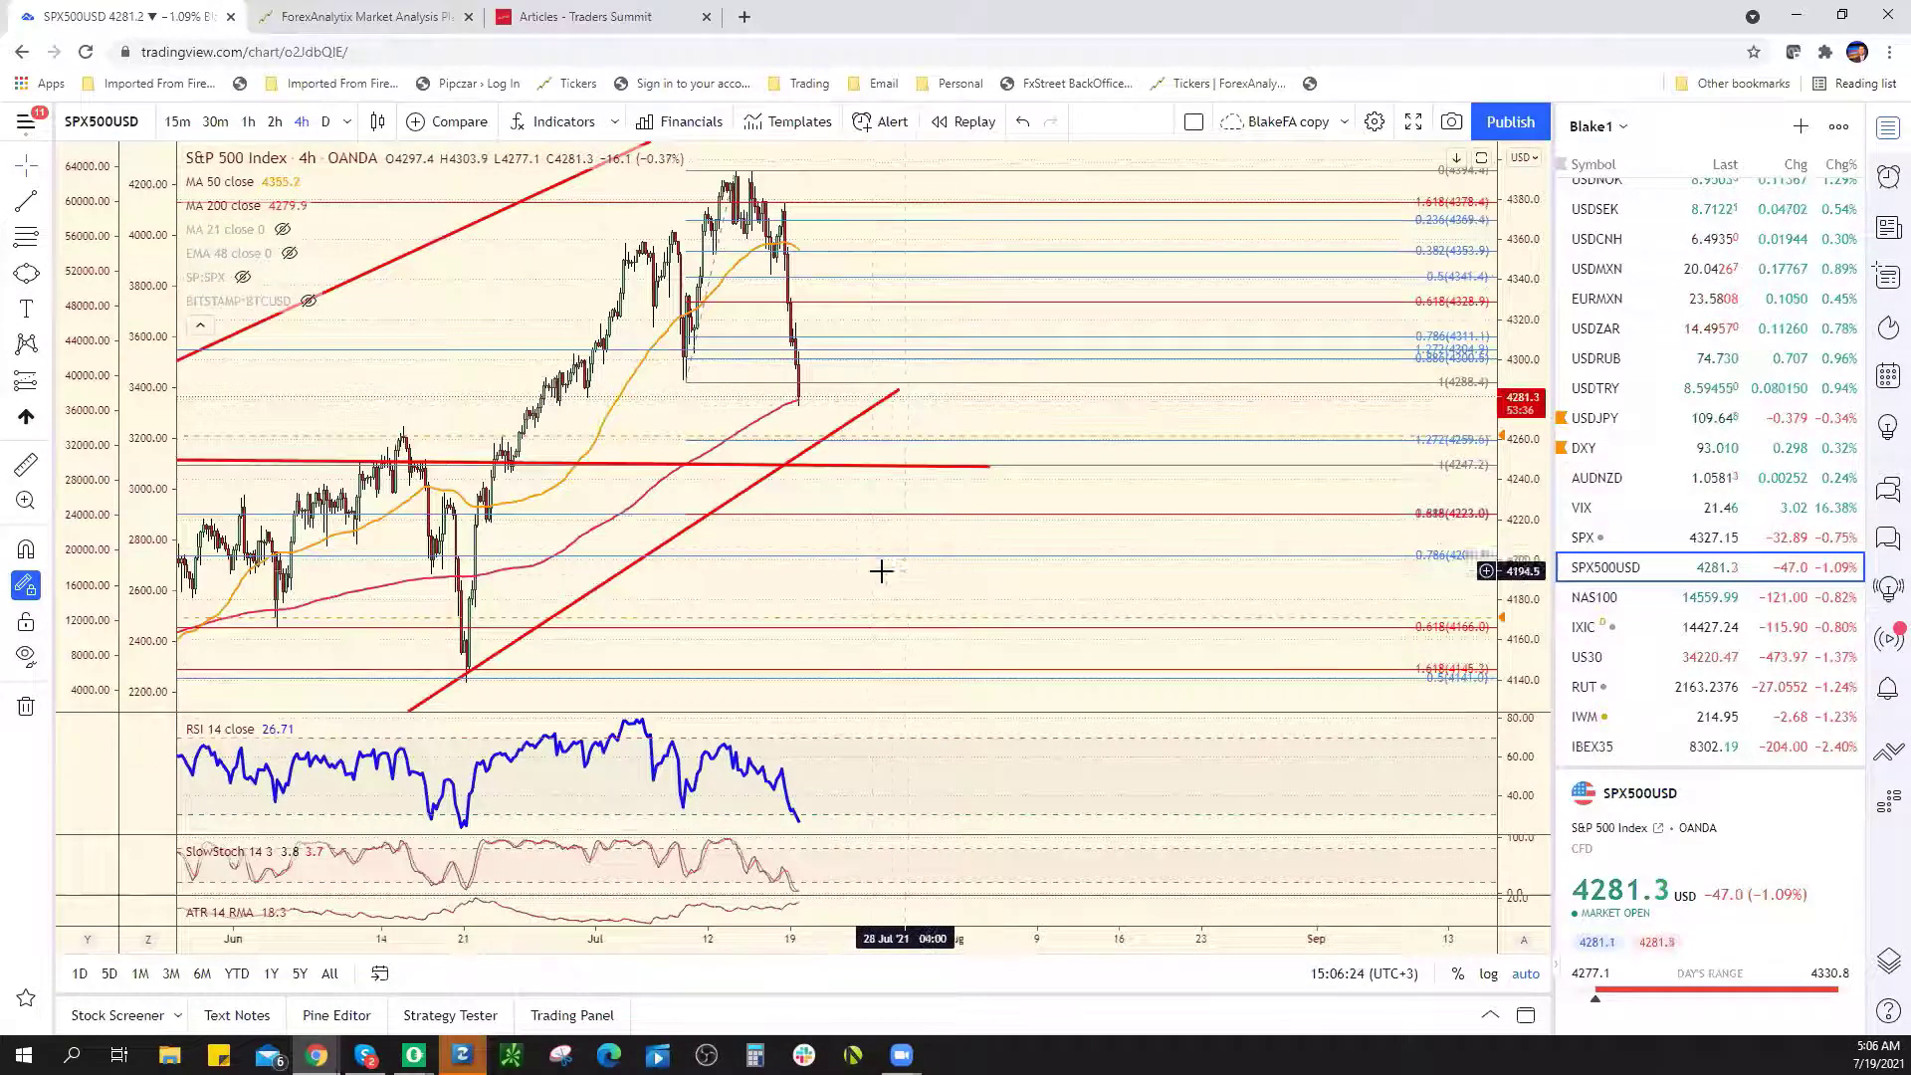
drag(887, 588, 774, 601)
drag(617, 560, 1318, 590)
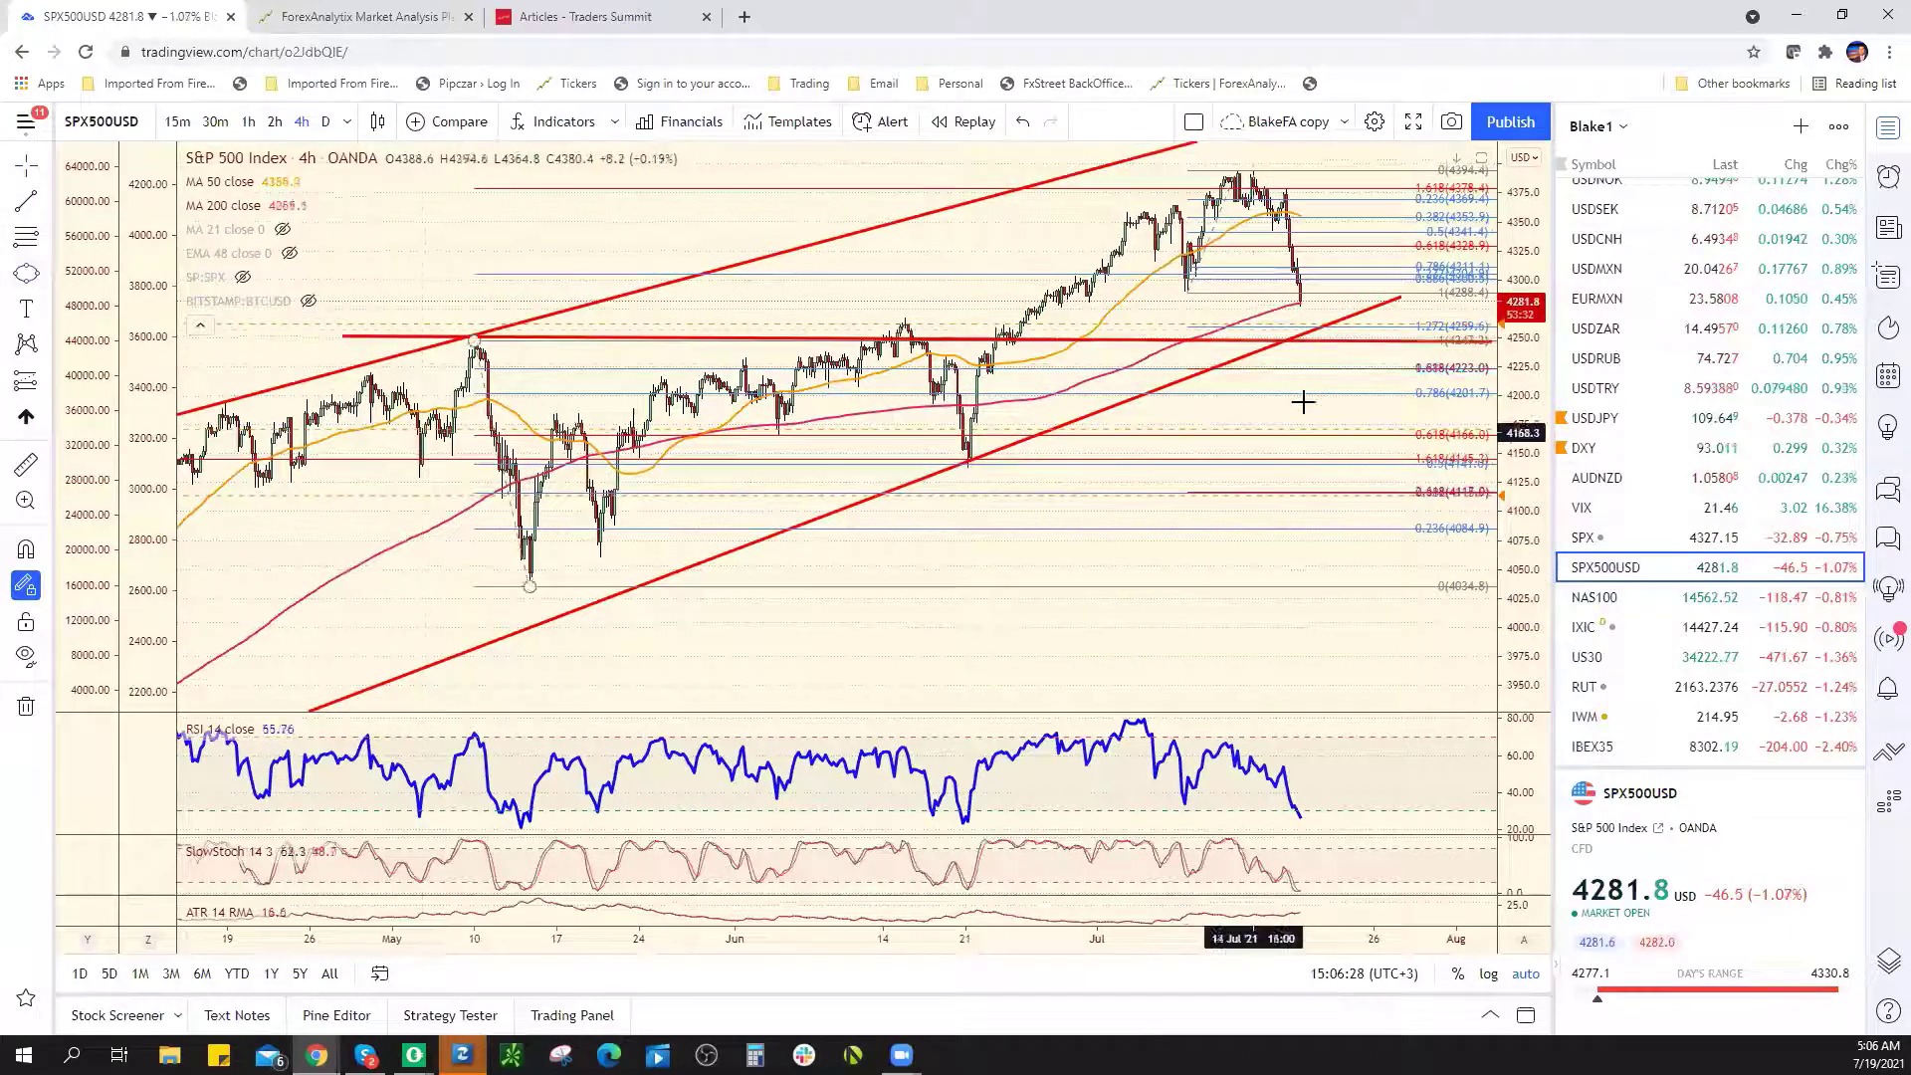
Draw ellipses around the early-July dip and where price touches the rising channel line
click(1155, 291)
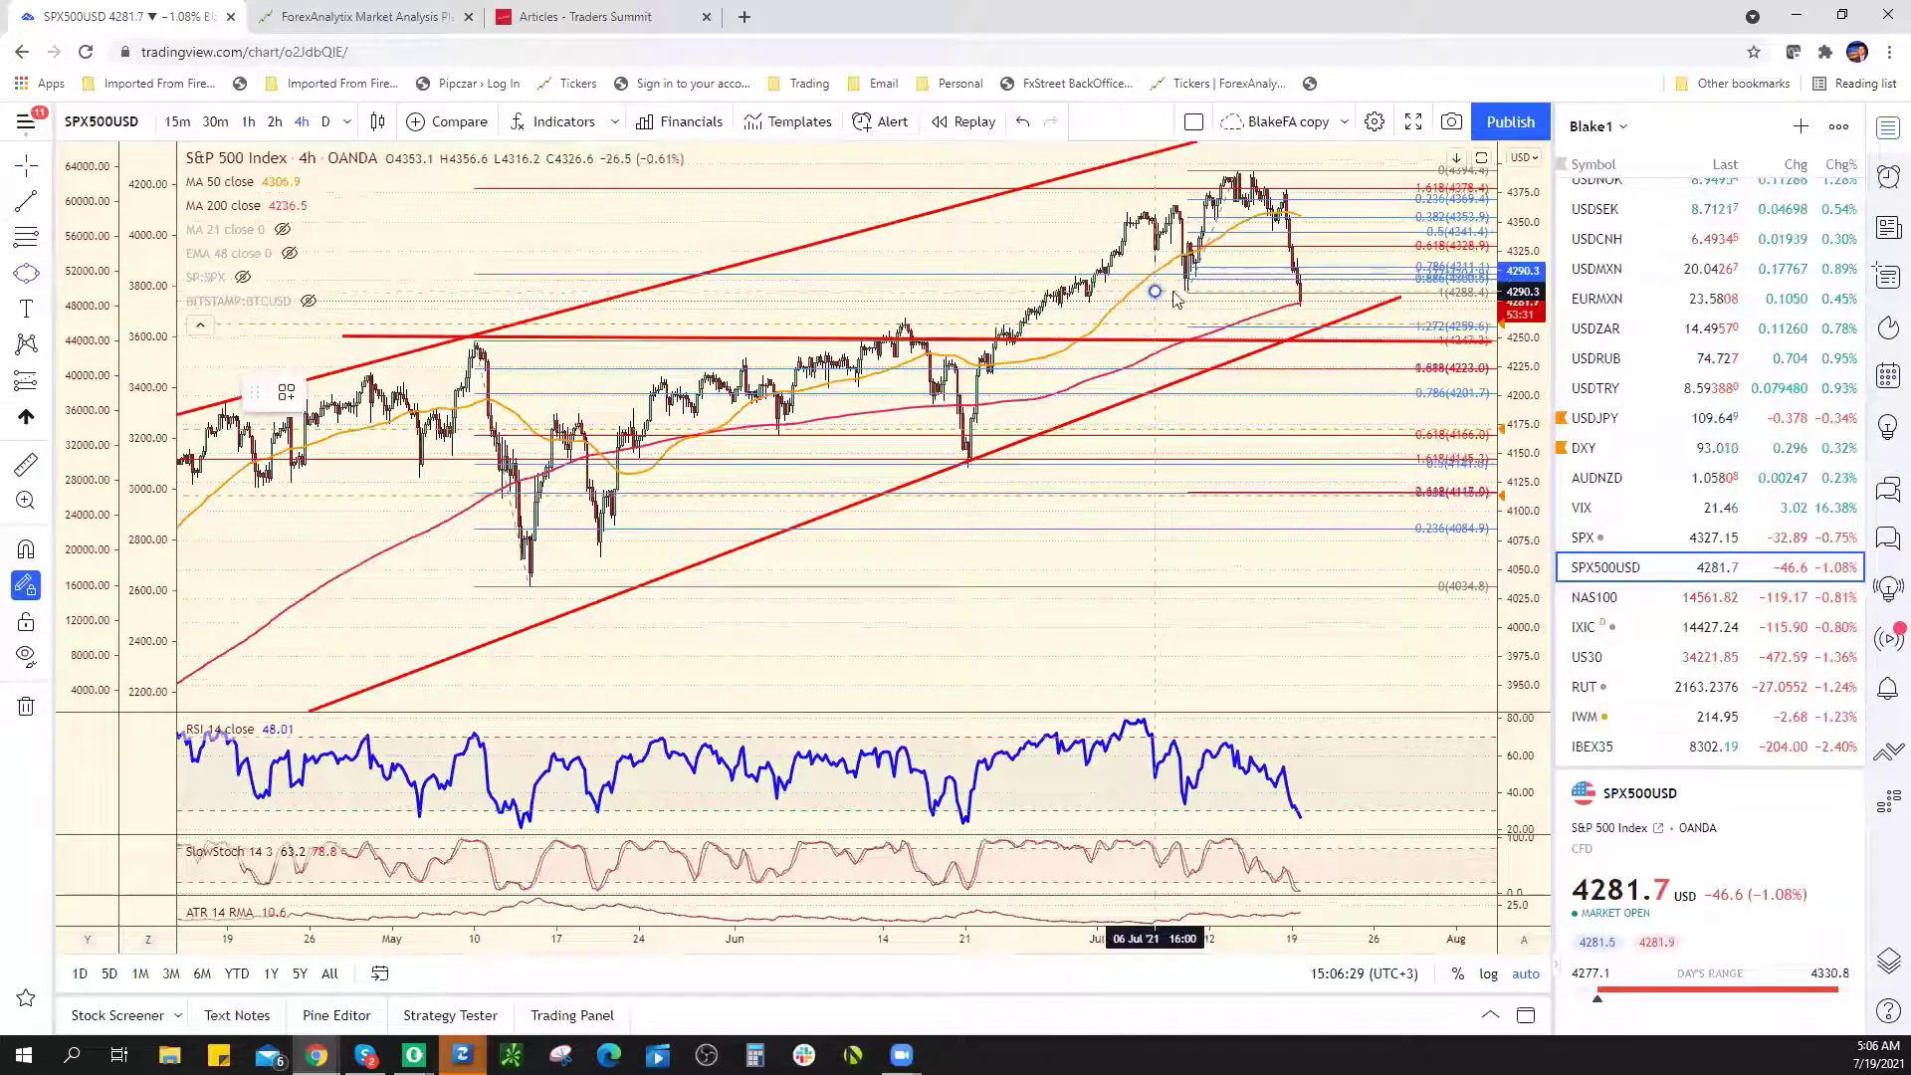
click(1239, 298)
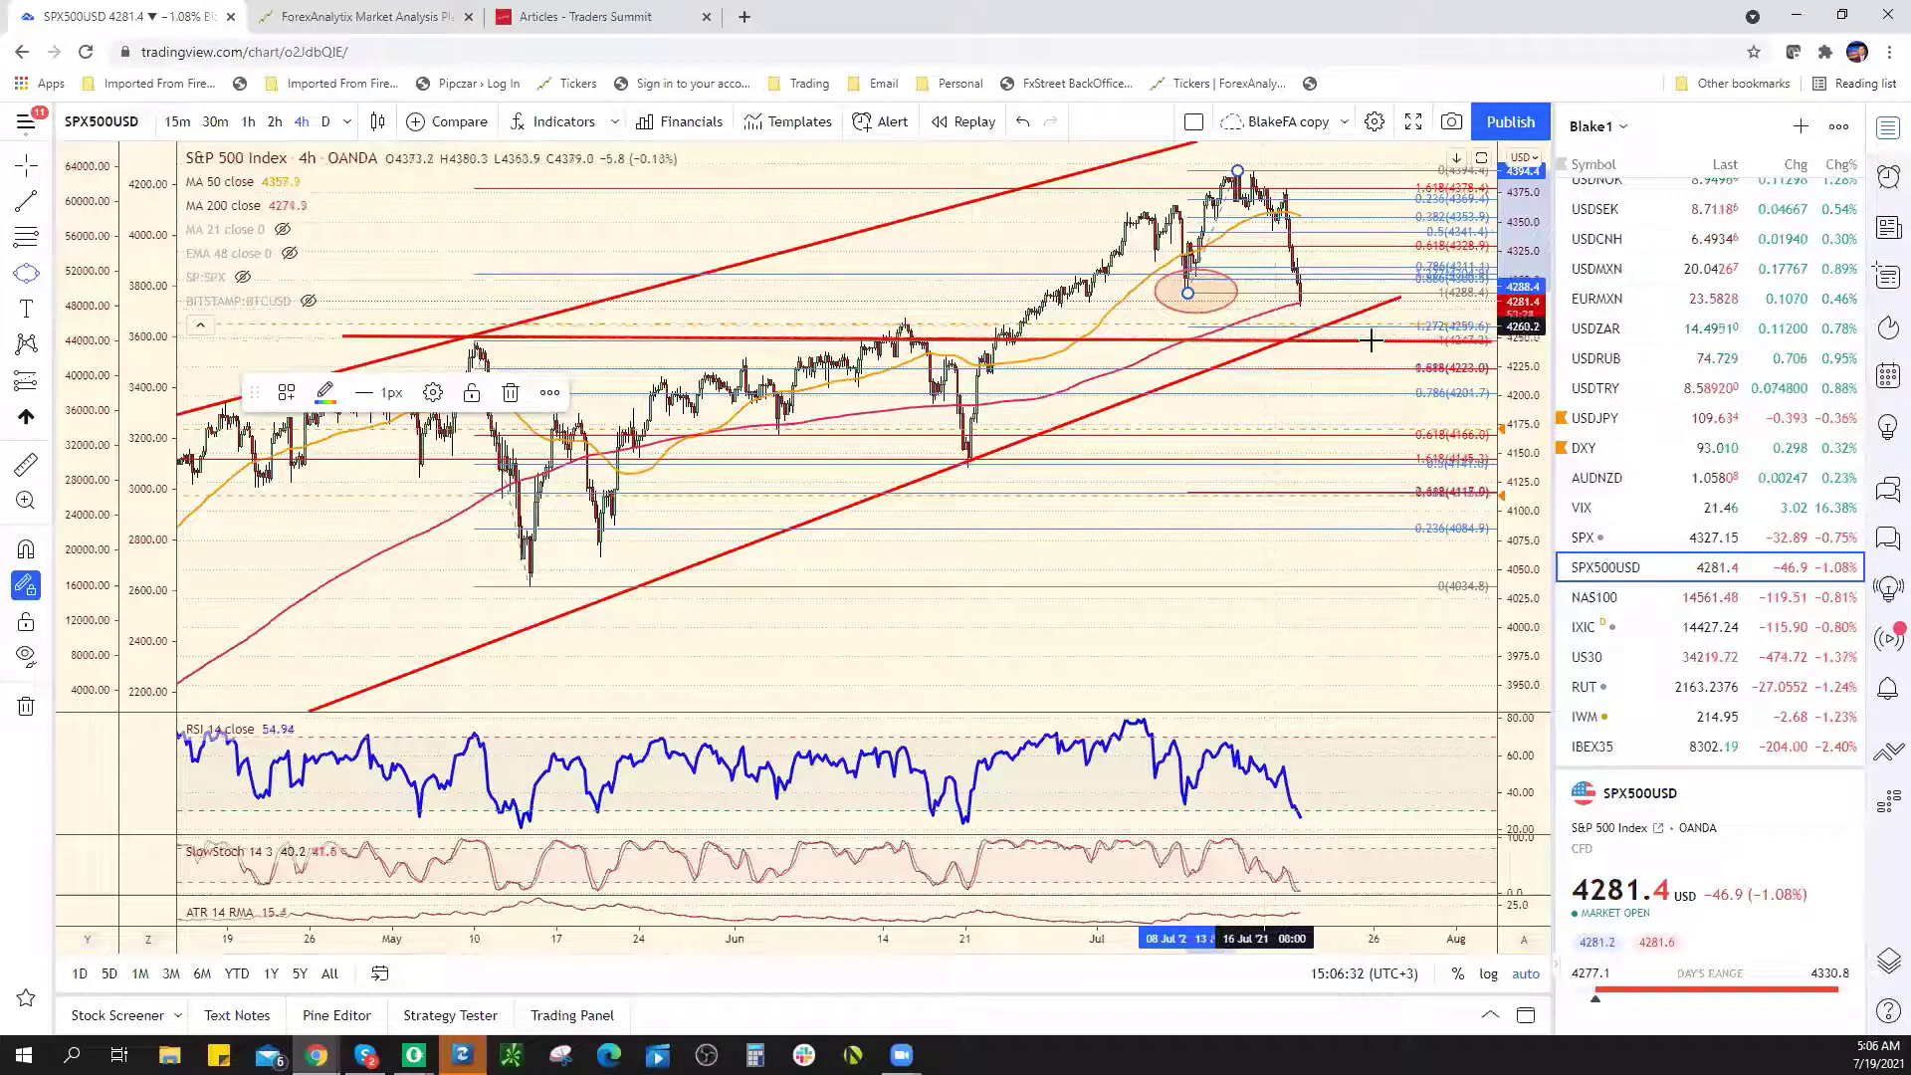
click(1267, 334)
click(1349, 336)
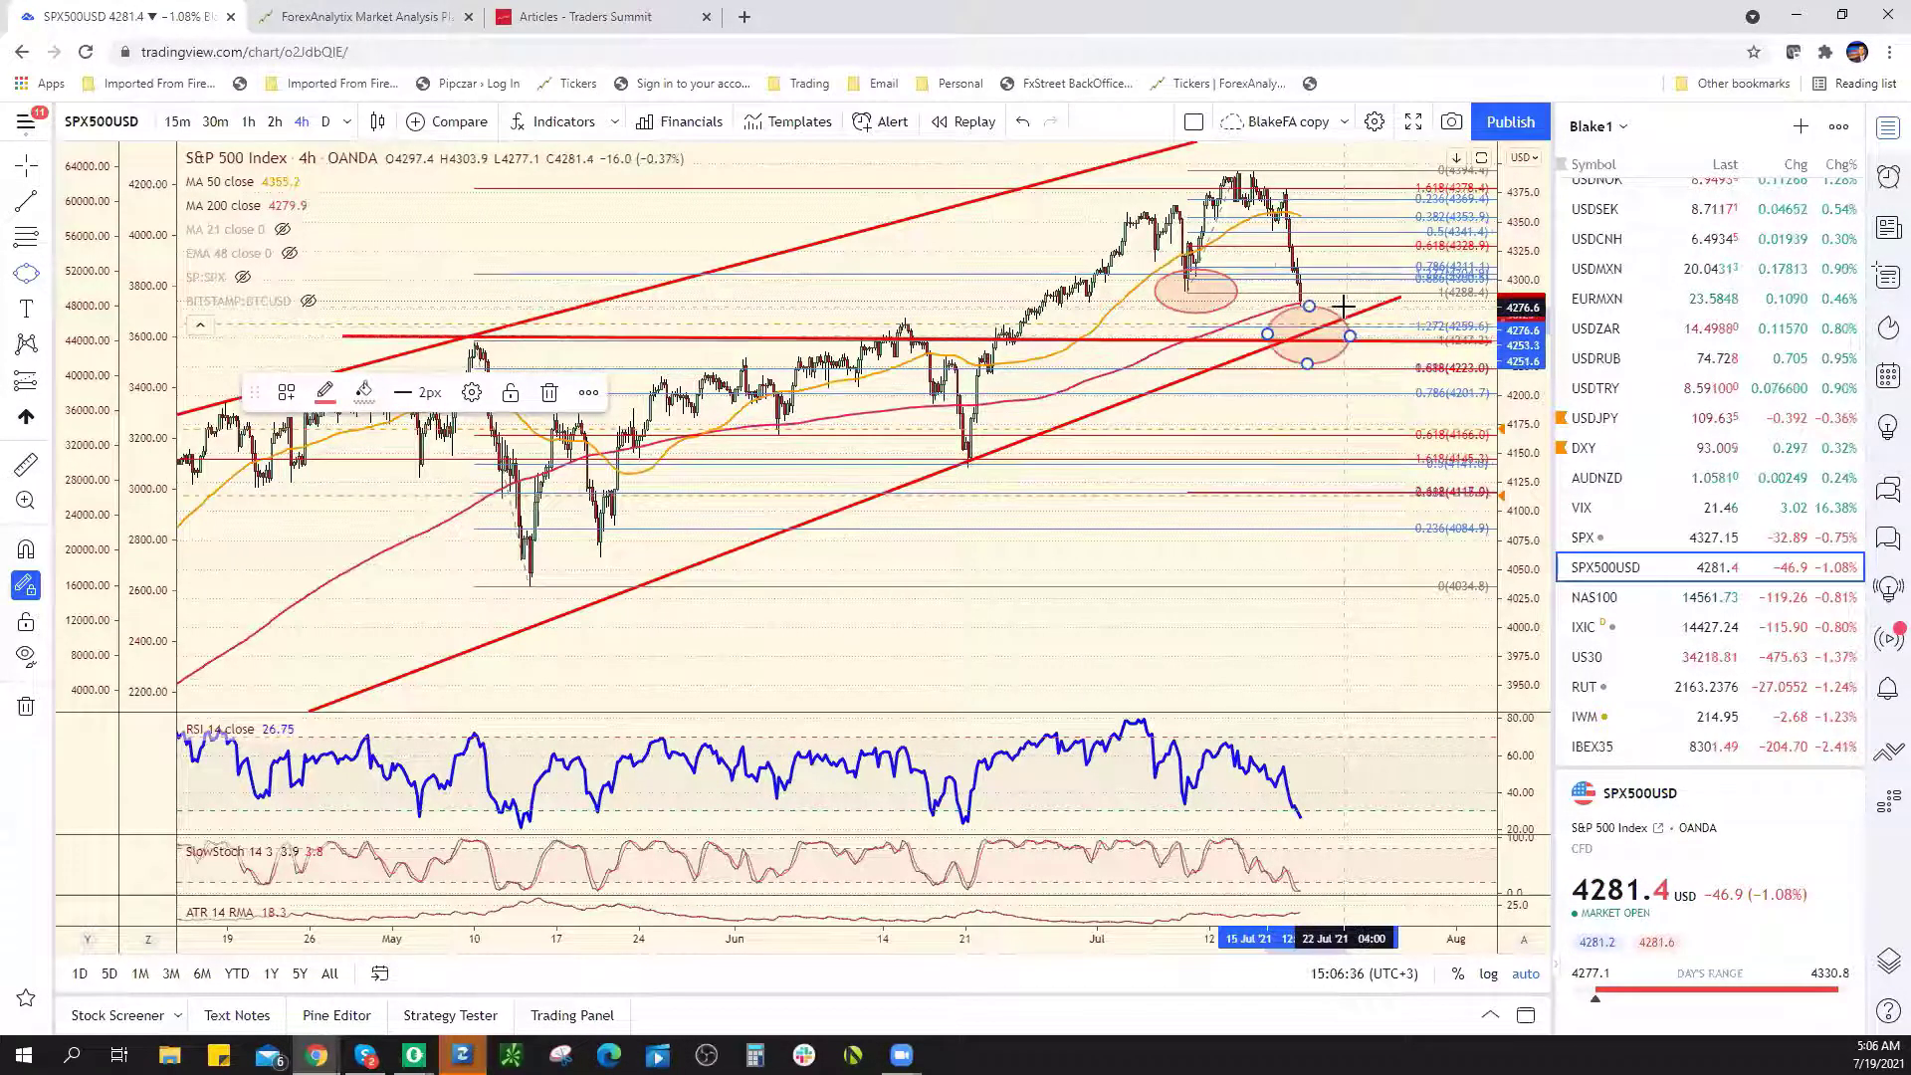
mouse_move(1228, 631)
mouse_down()
mouse_move(1122, 640)
mouse_move(1126, 610)
mouse_up()
scroll(1143, 627, down, 2)
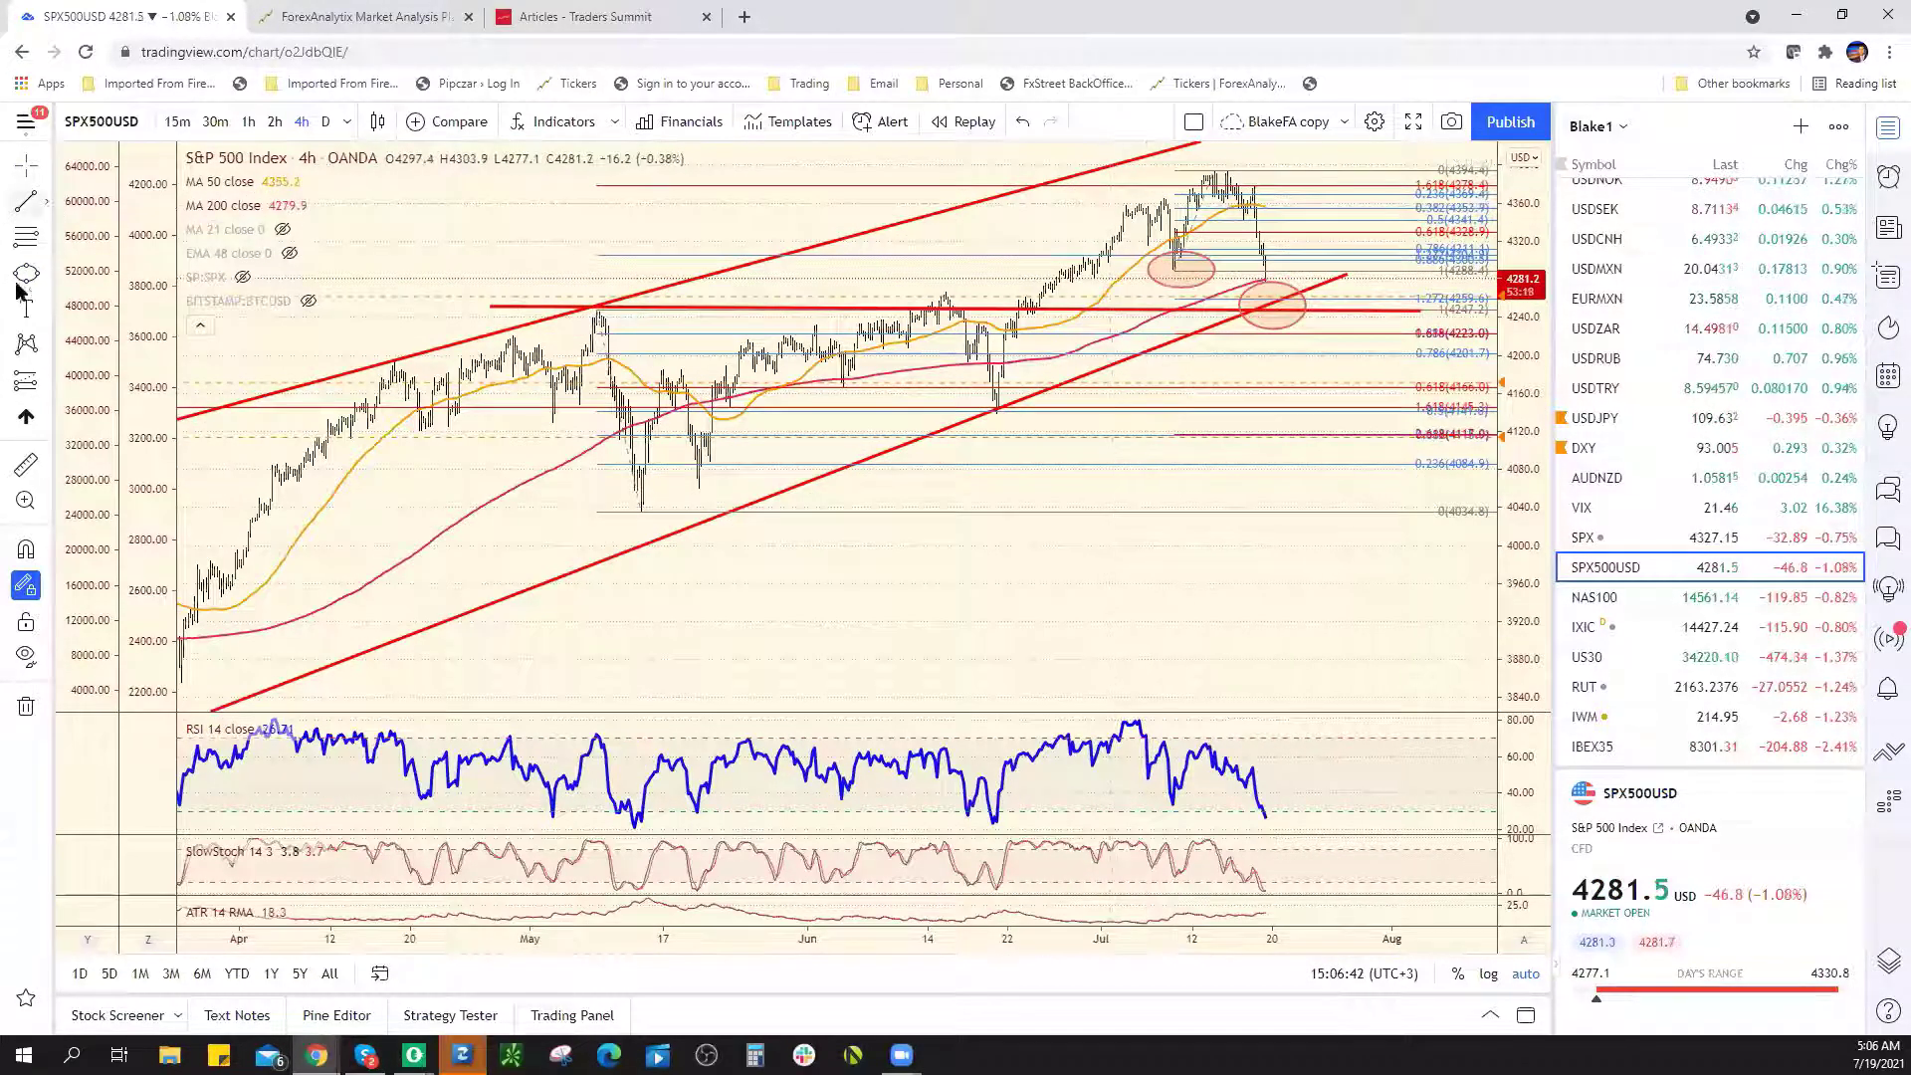
Circle the late-June top and the mid-July peak with ellipses
click(1110, 203)
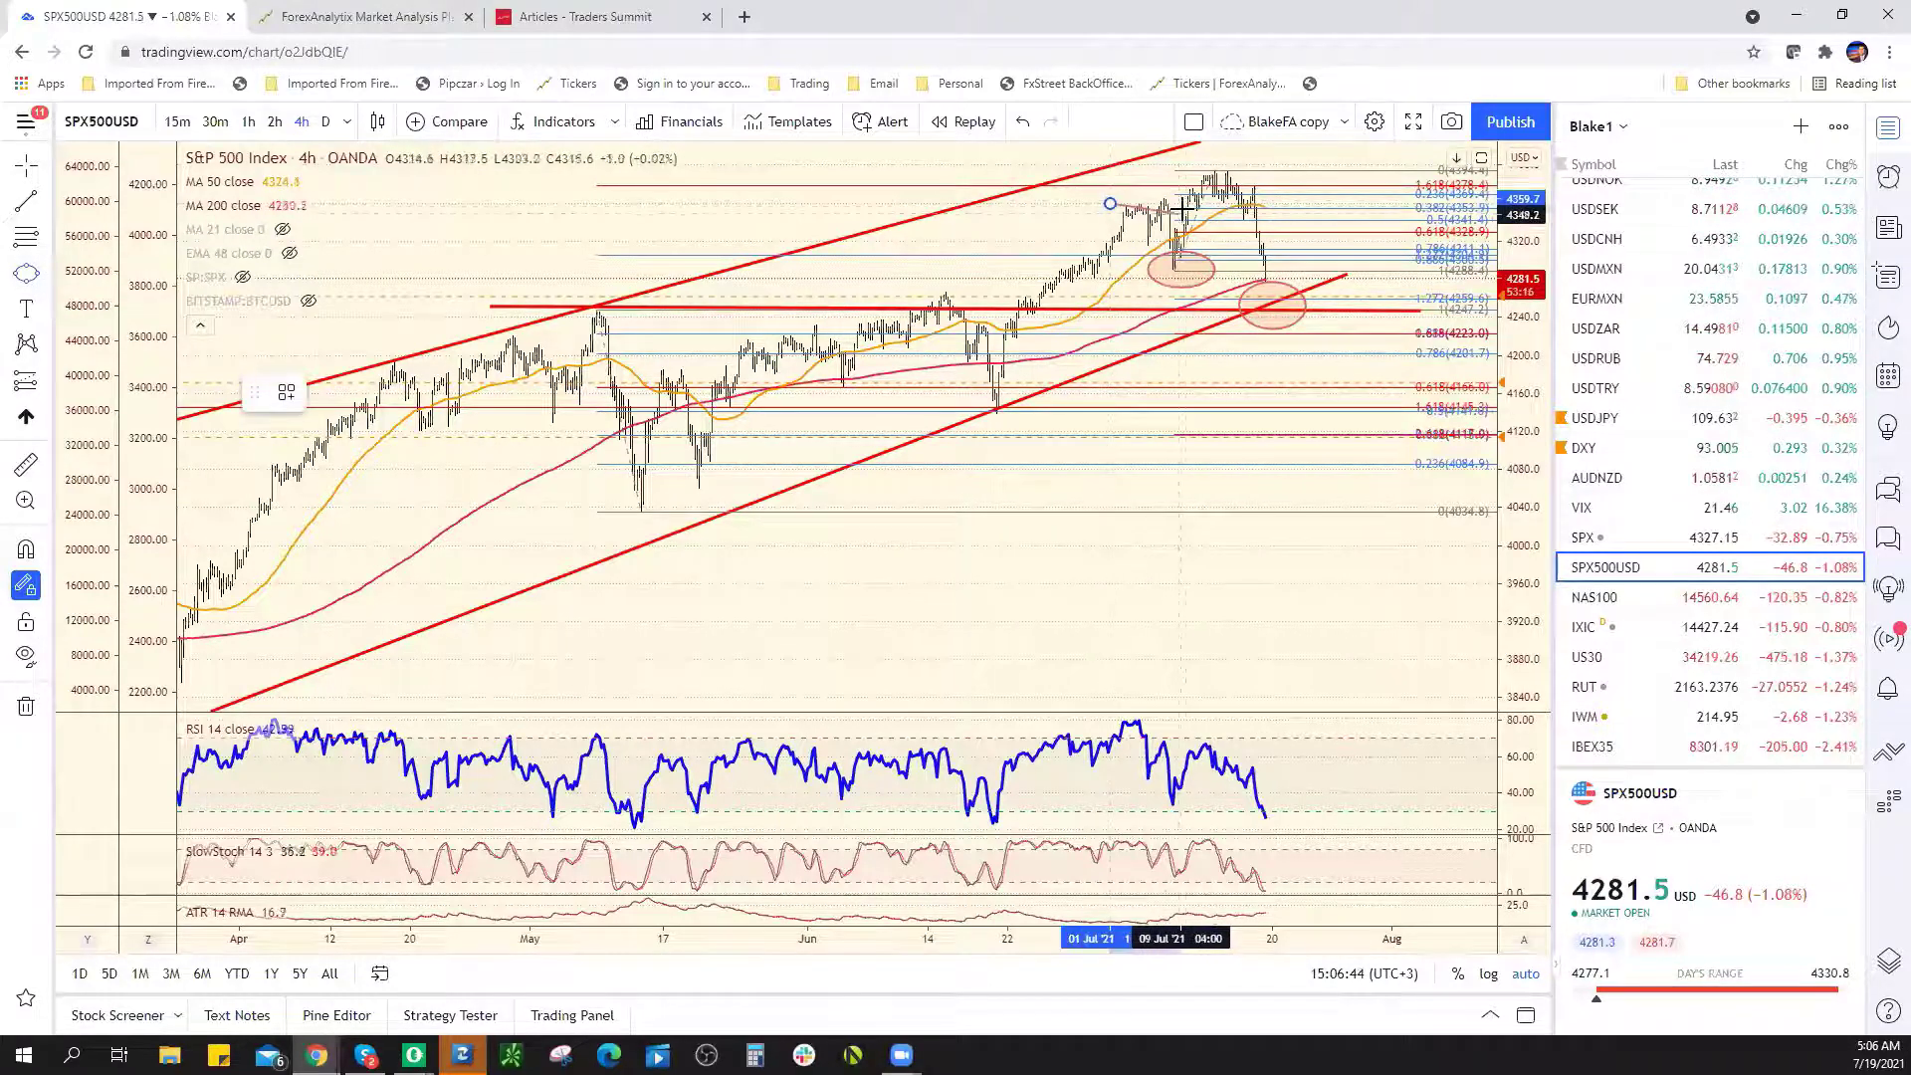
click(1180, 203)
click(1147, 221)
click(1186, 176)
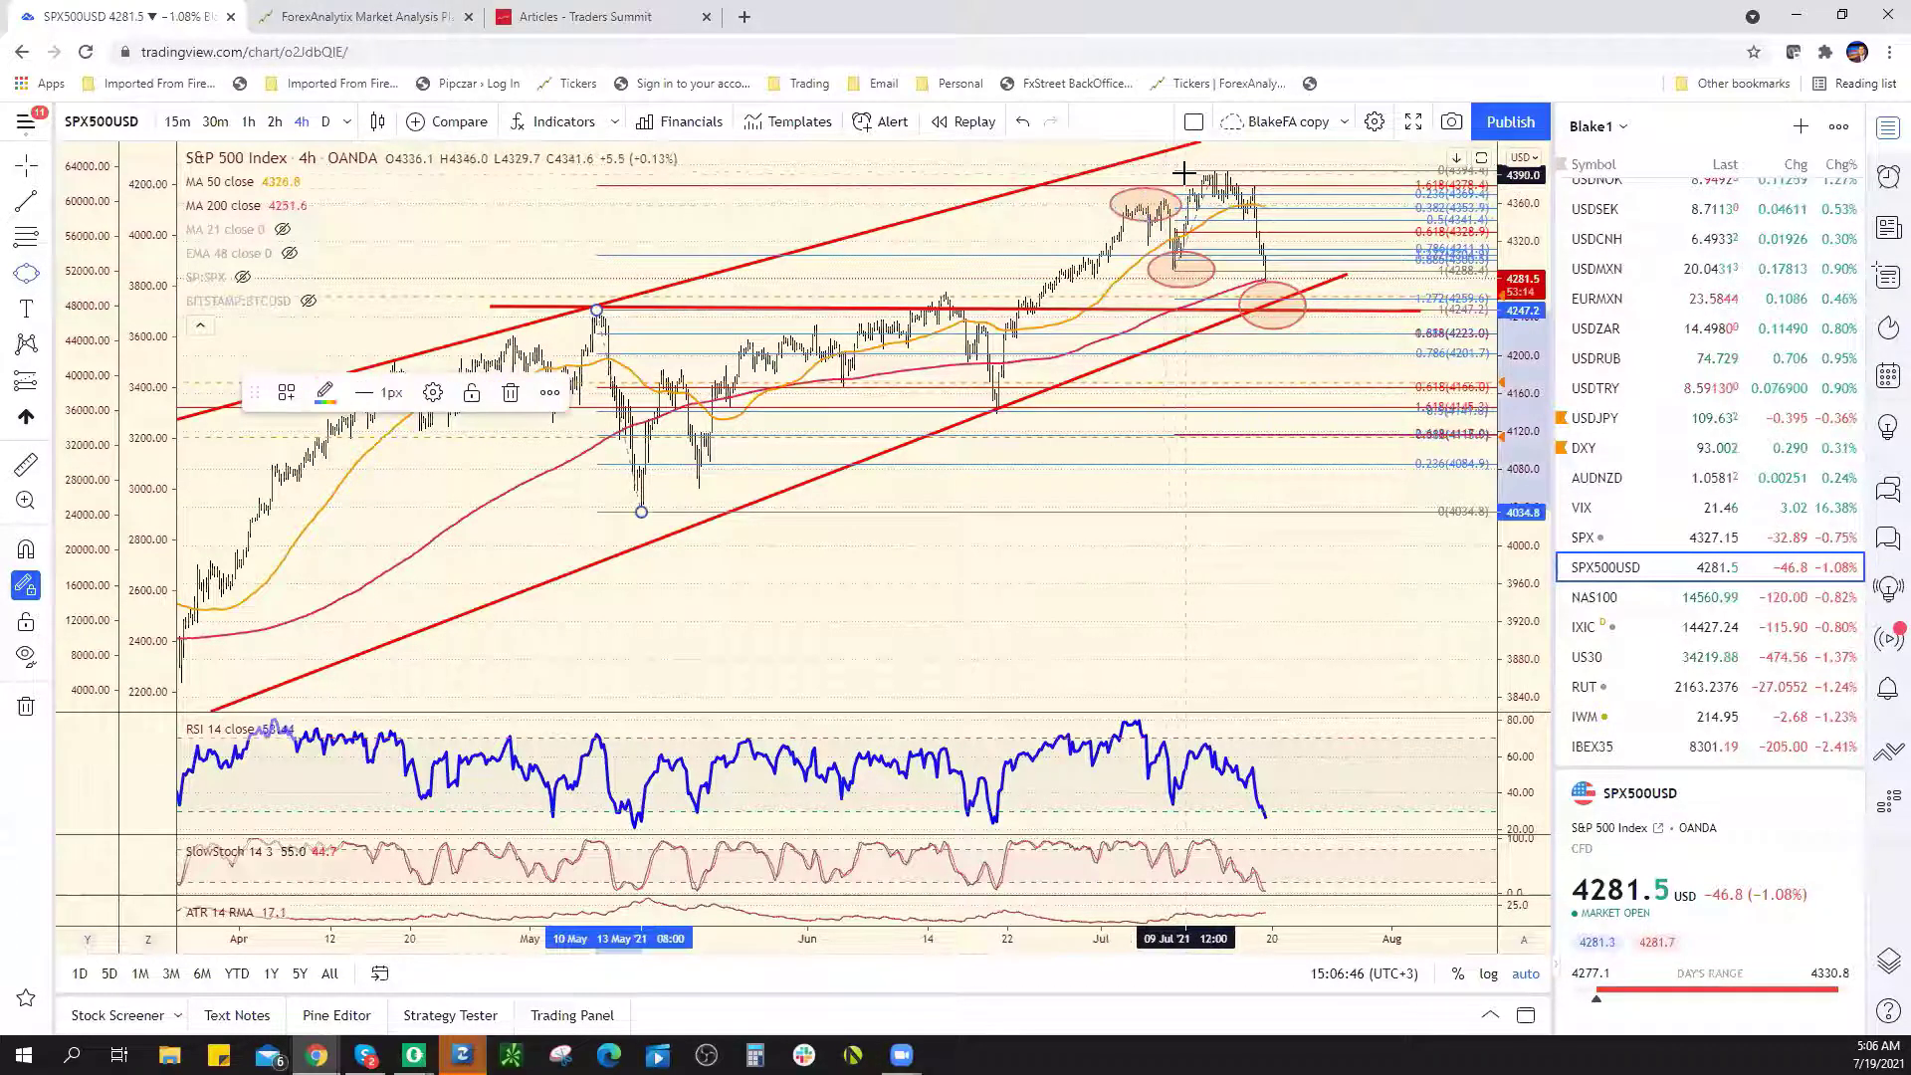
click(1257, 175)
click(1222, 152)
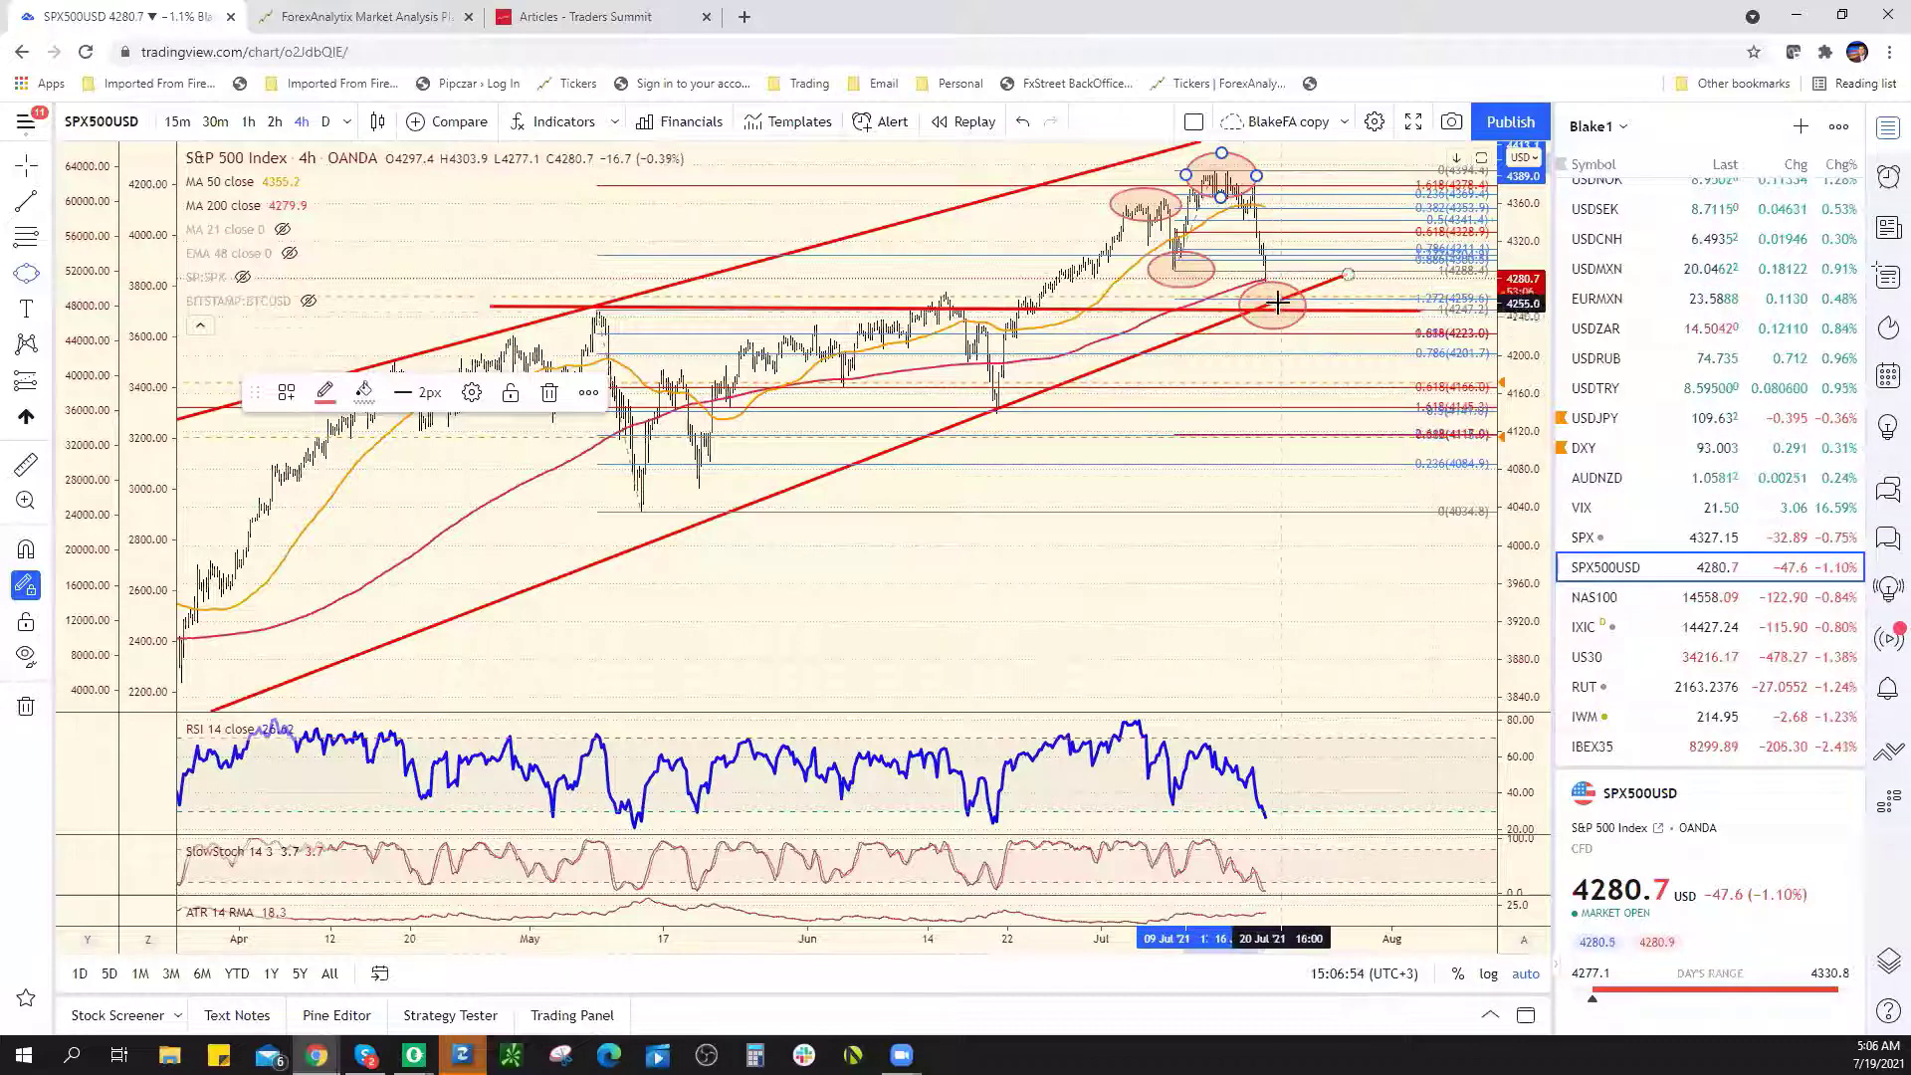
key(Escape)
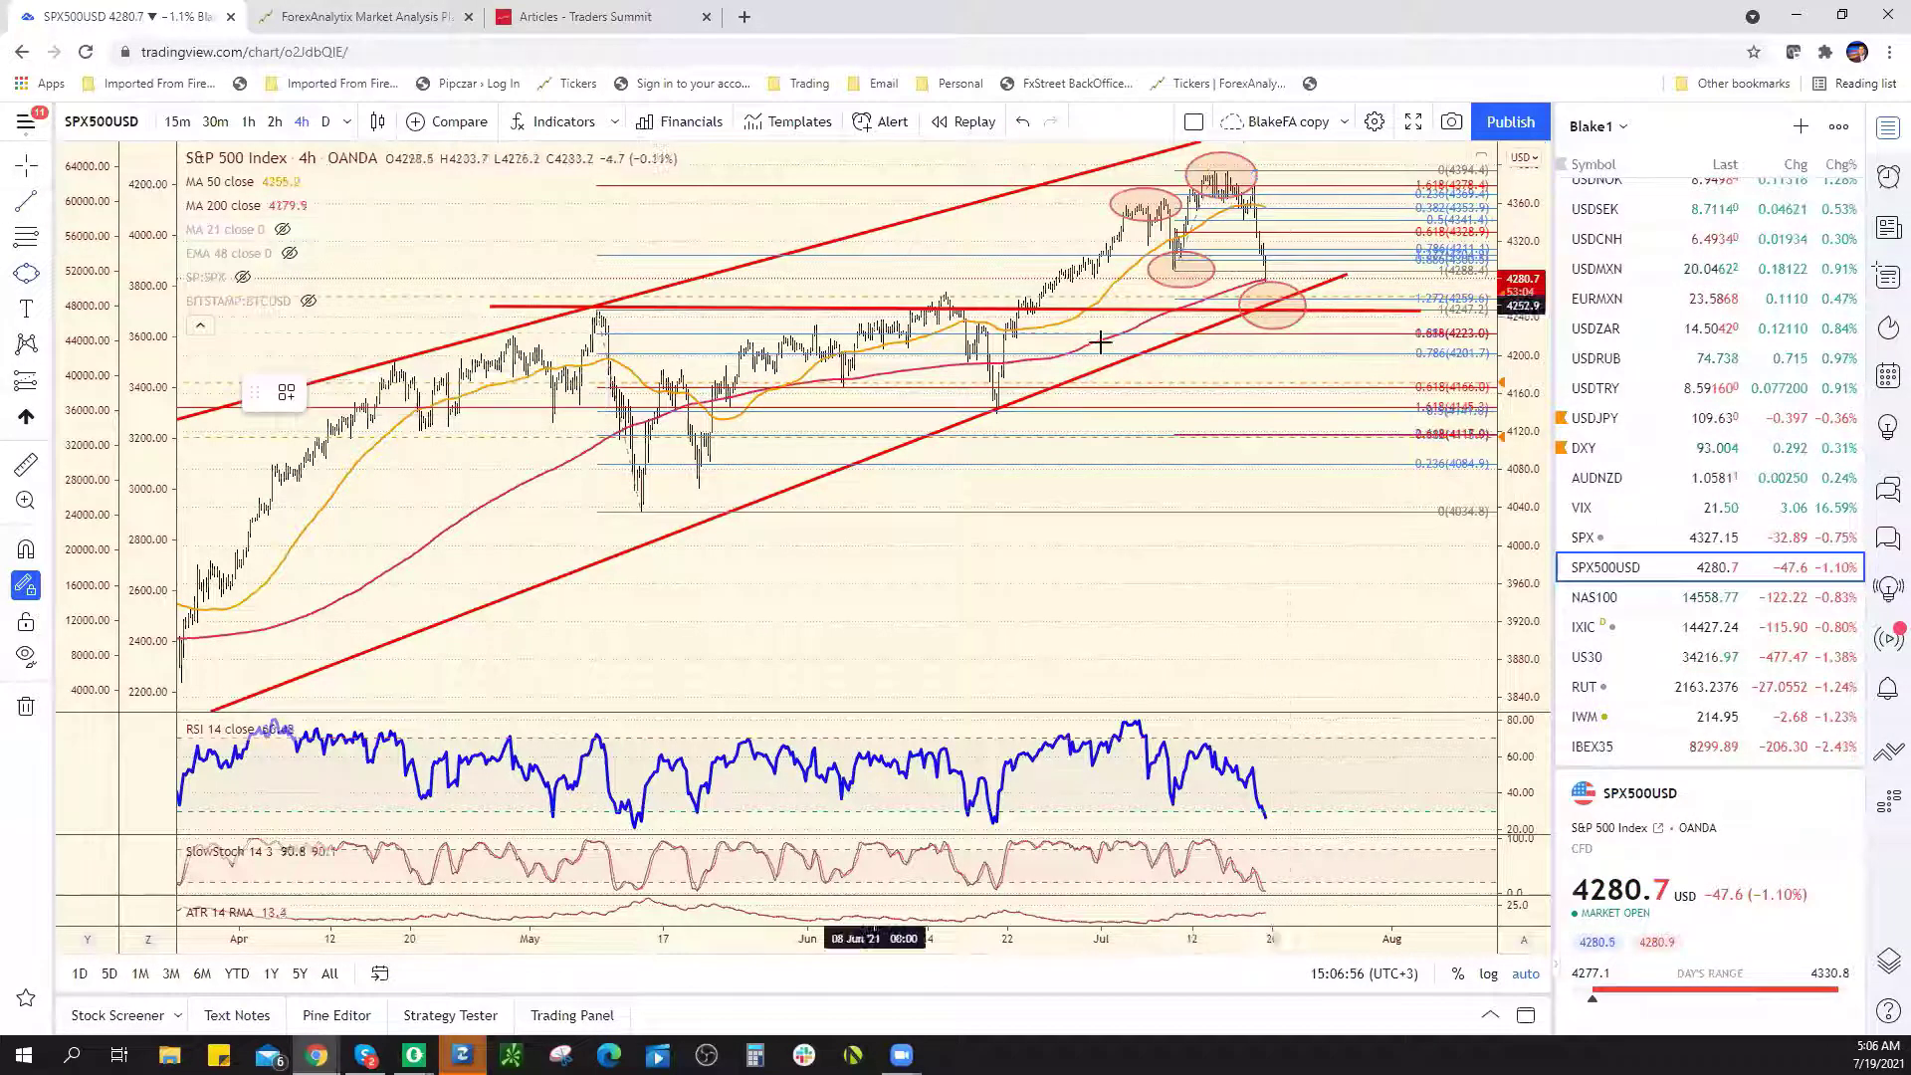
Apply the saved drawing template and sketch red projection lines: a rise to about 4344, then a drop to near 4058
click(286, 391)
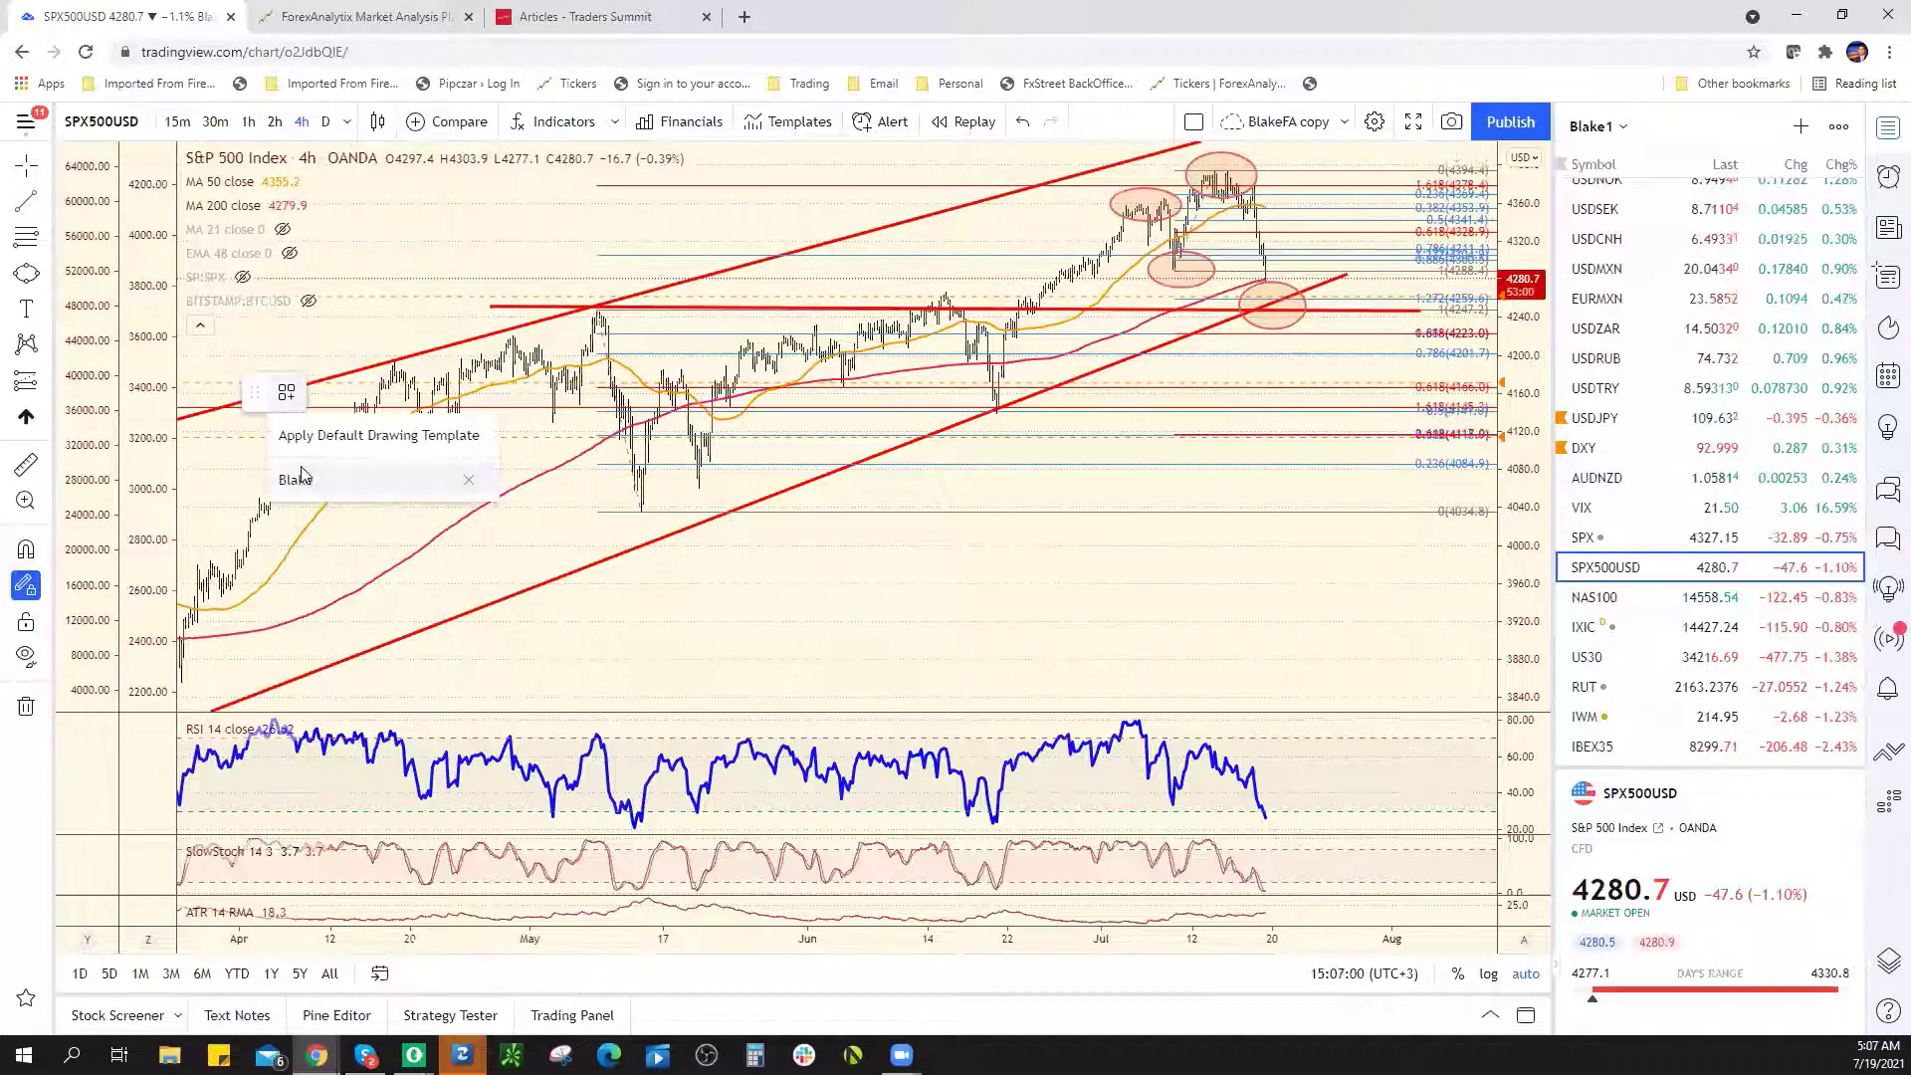
click(319, 481)
click(1272, 300)
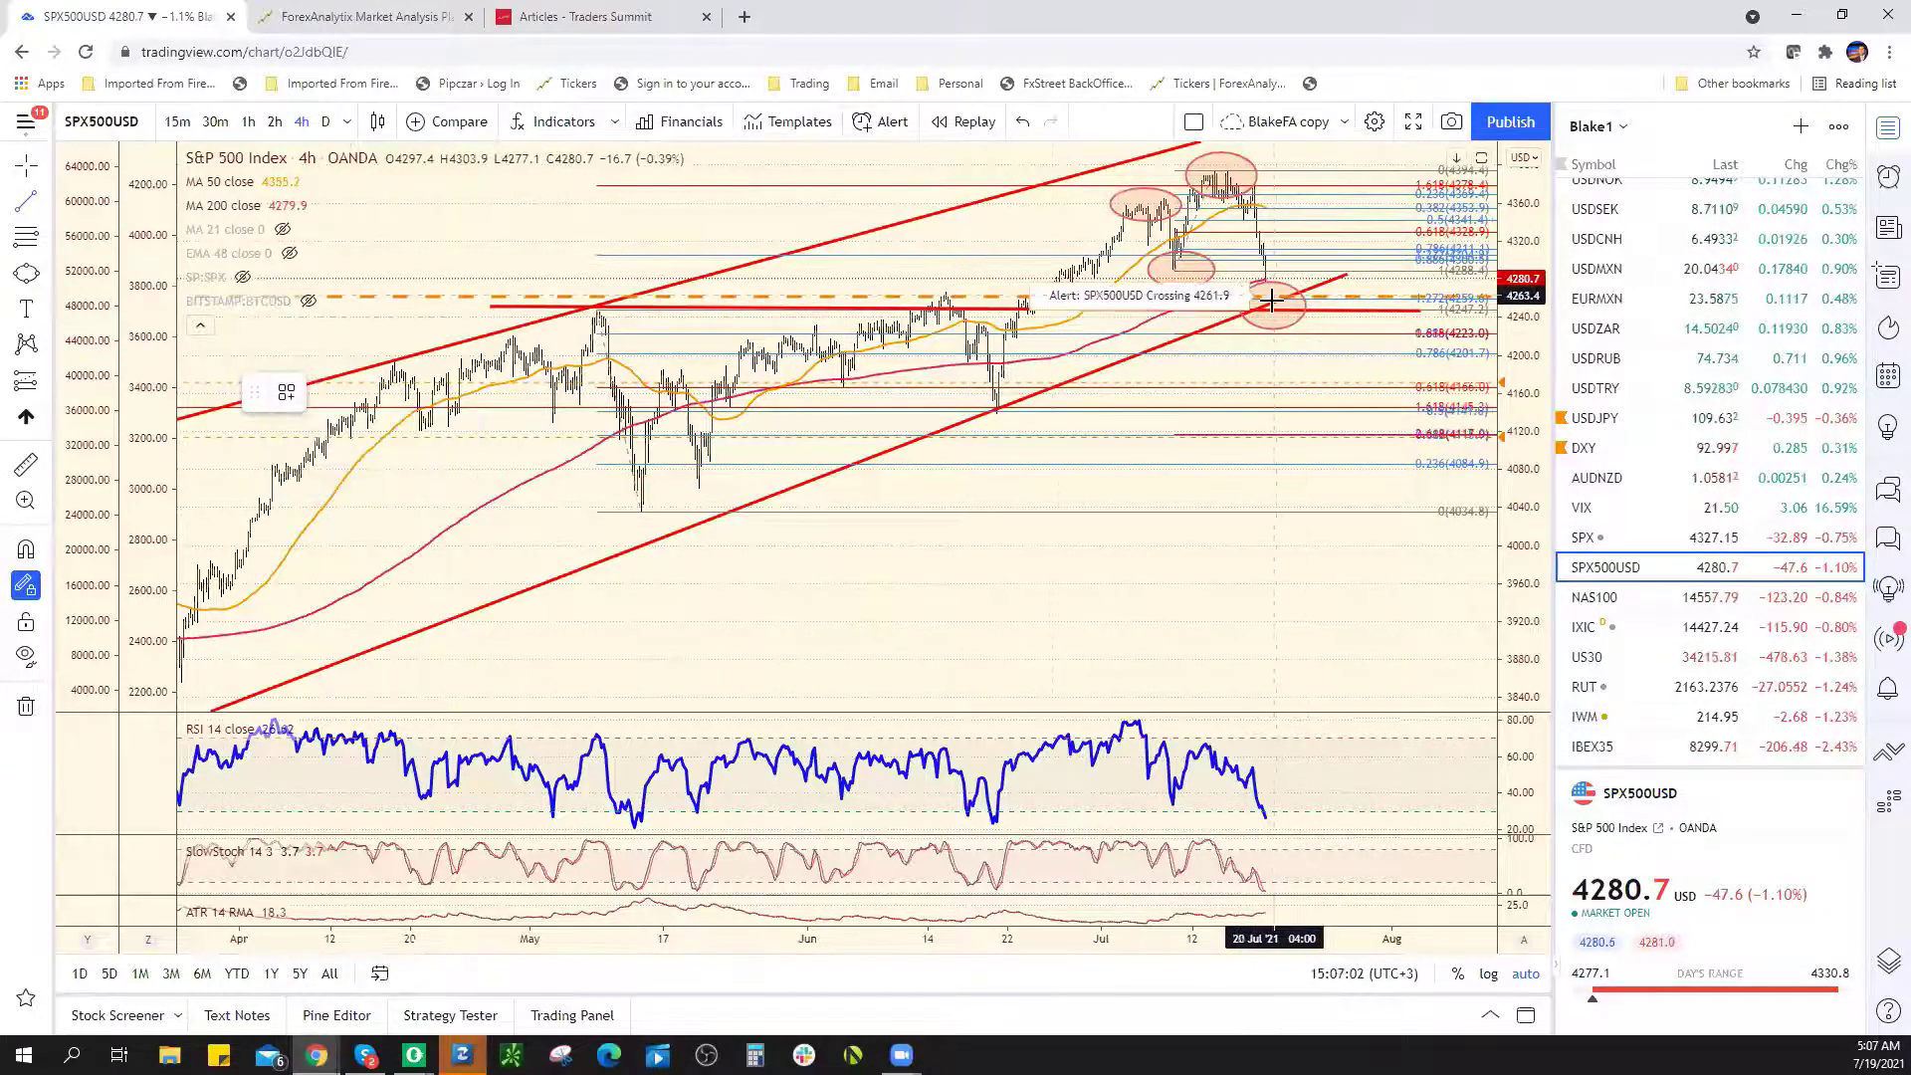
click(1305, 245)
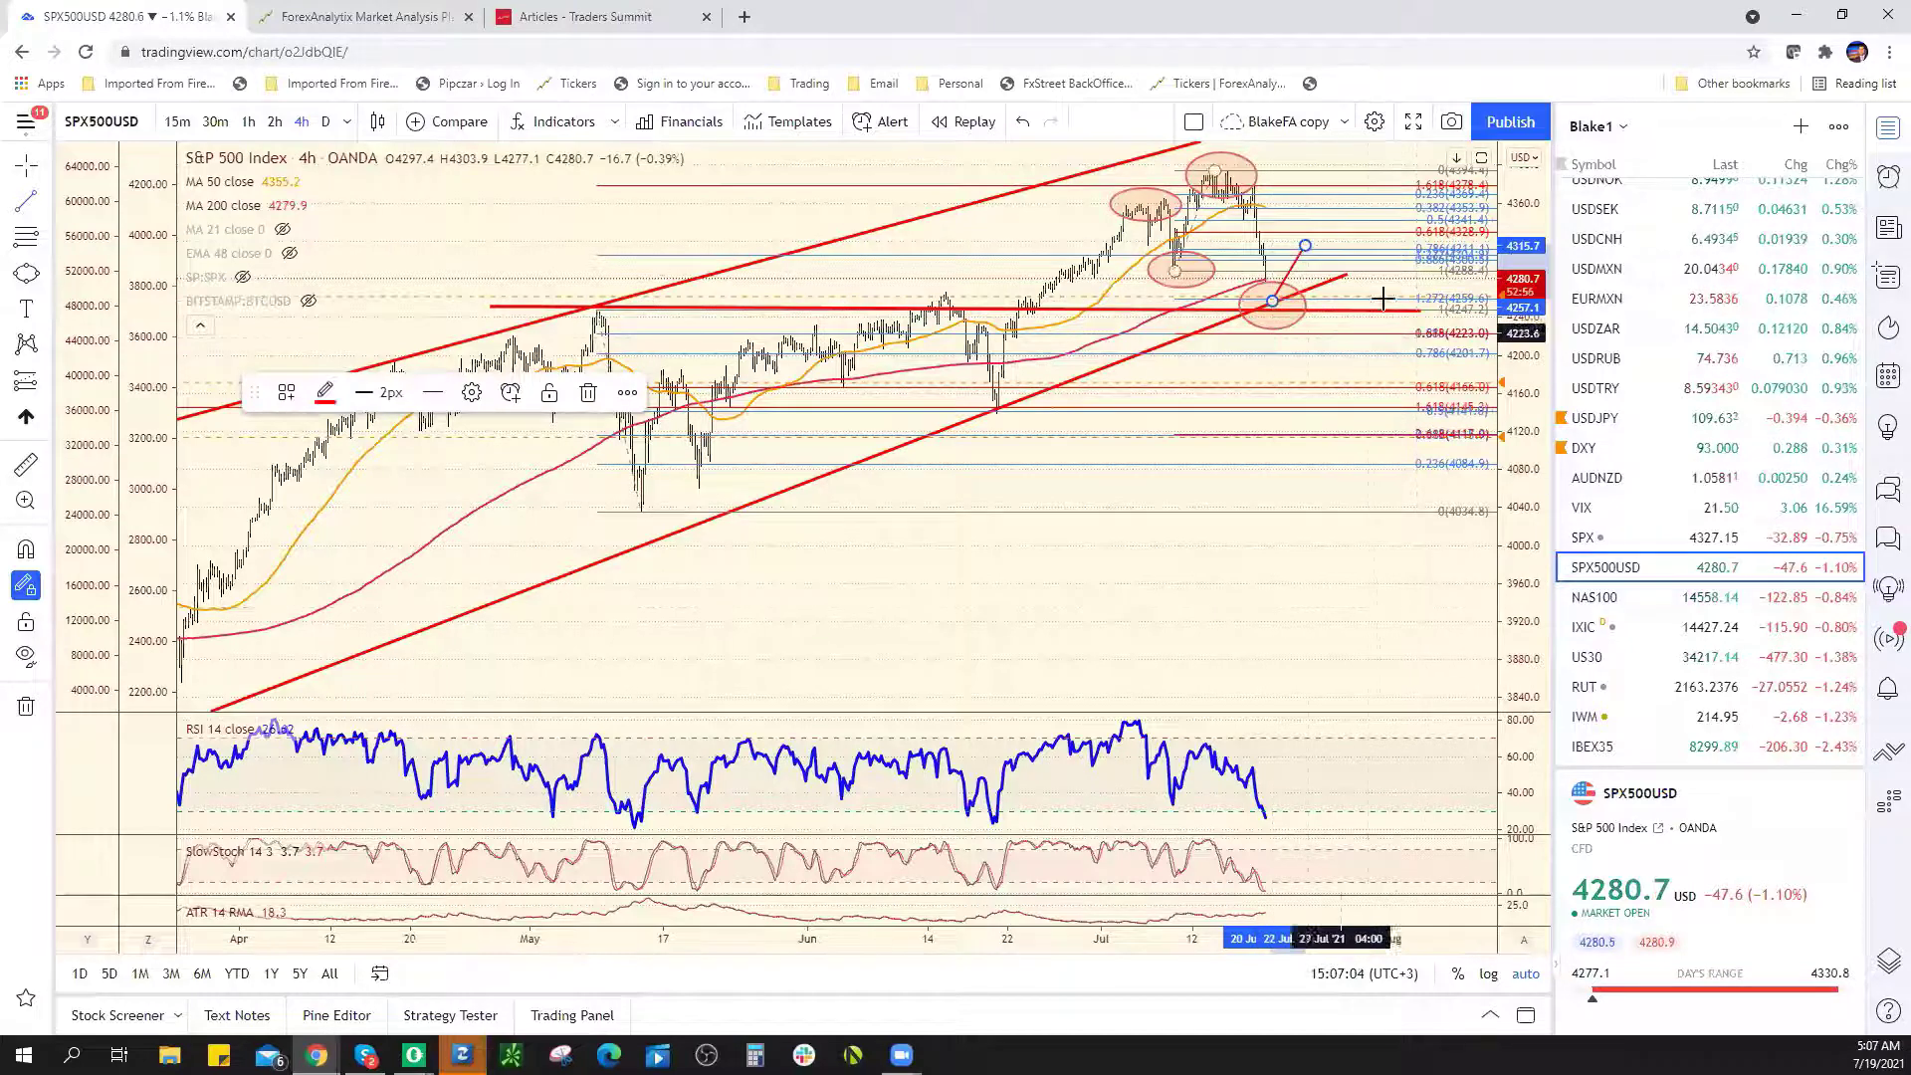
click(1288, 216)
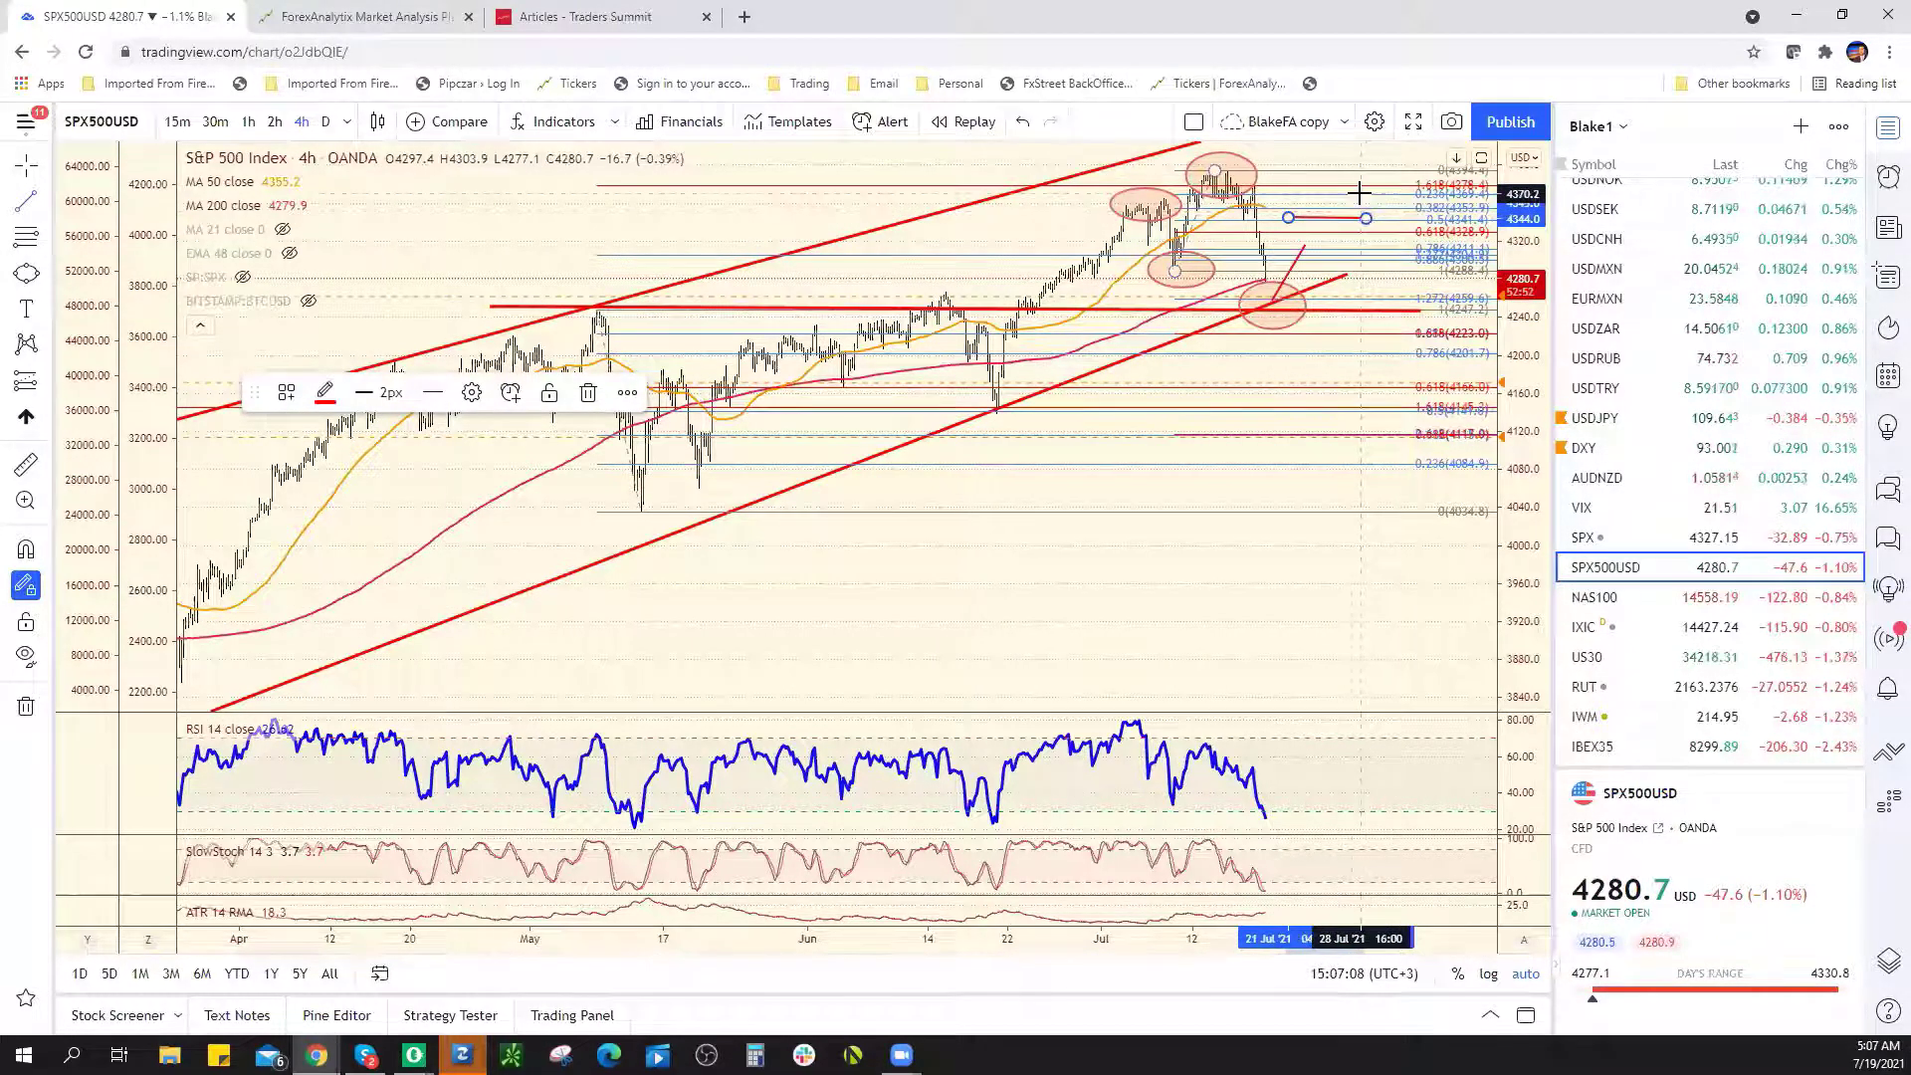
click(1364, 215)
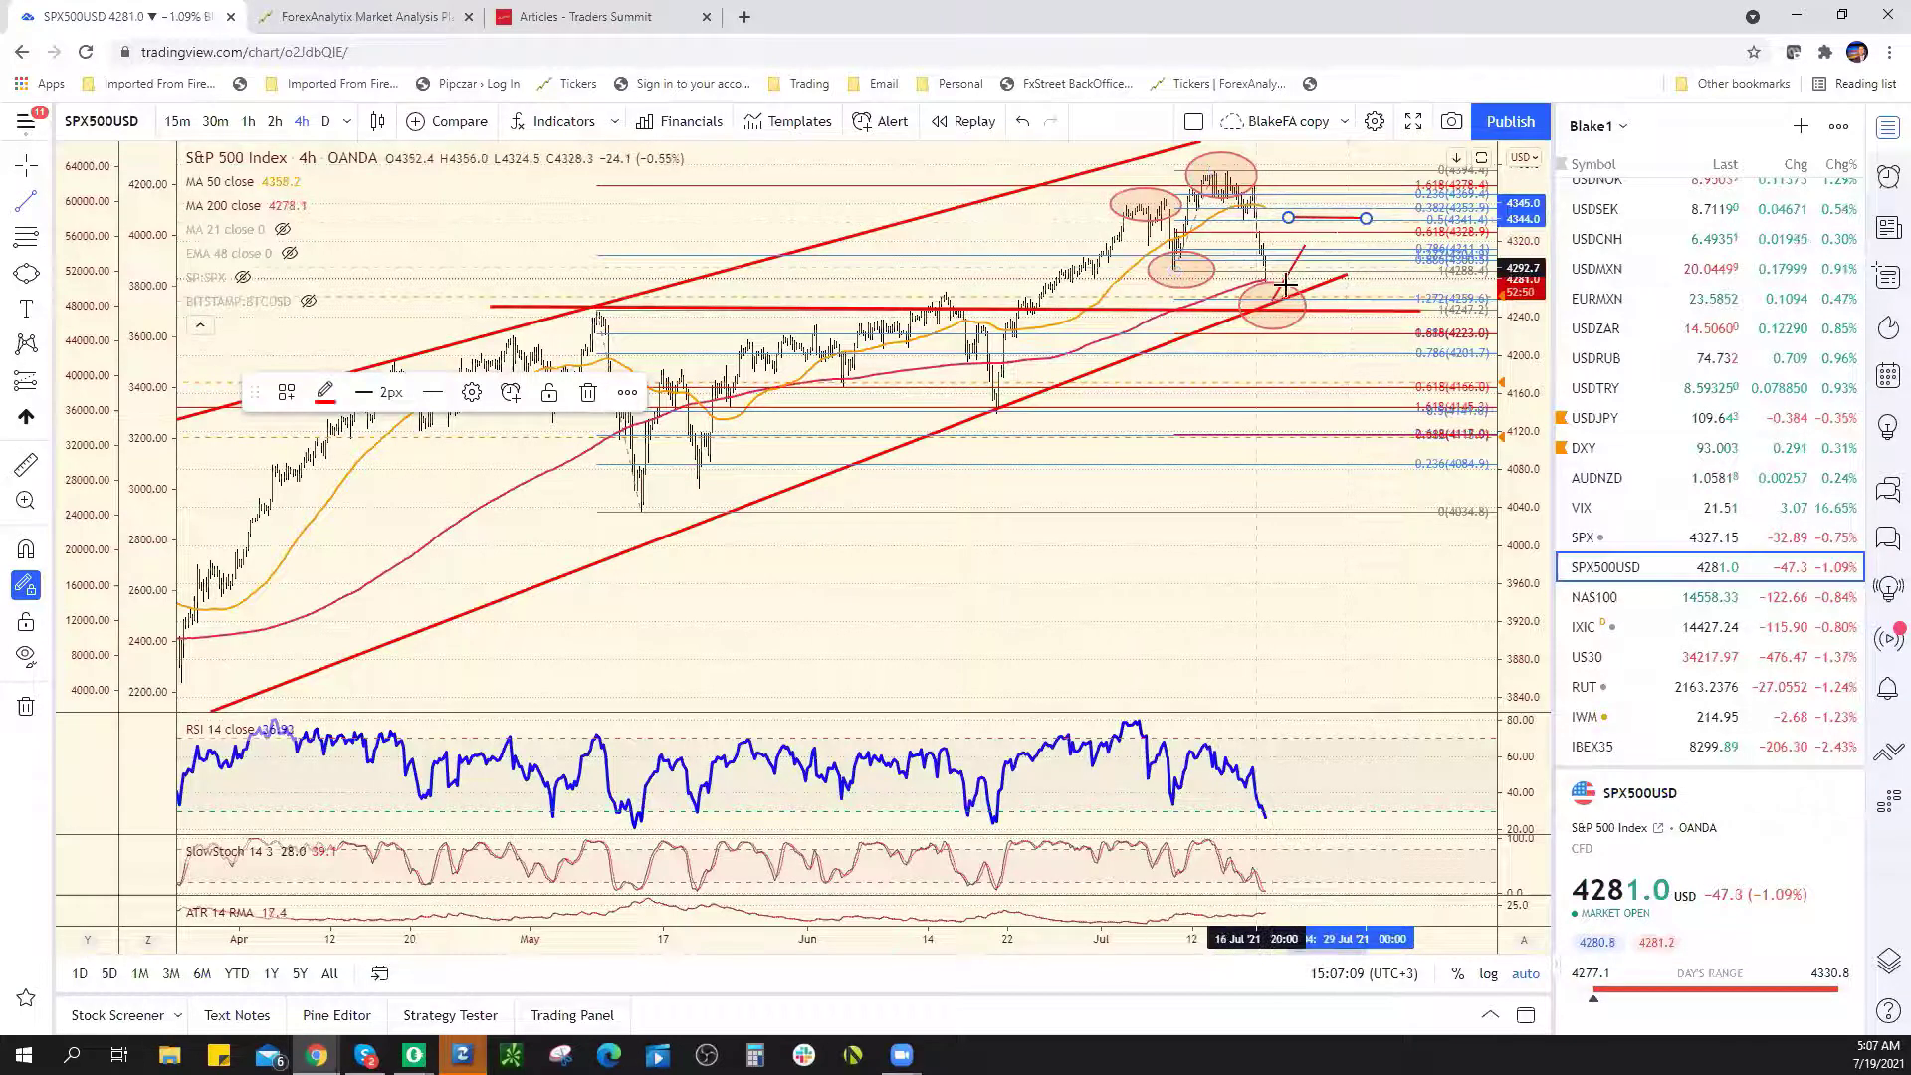
click(1326, 221)
click(1405, 483)
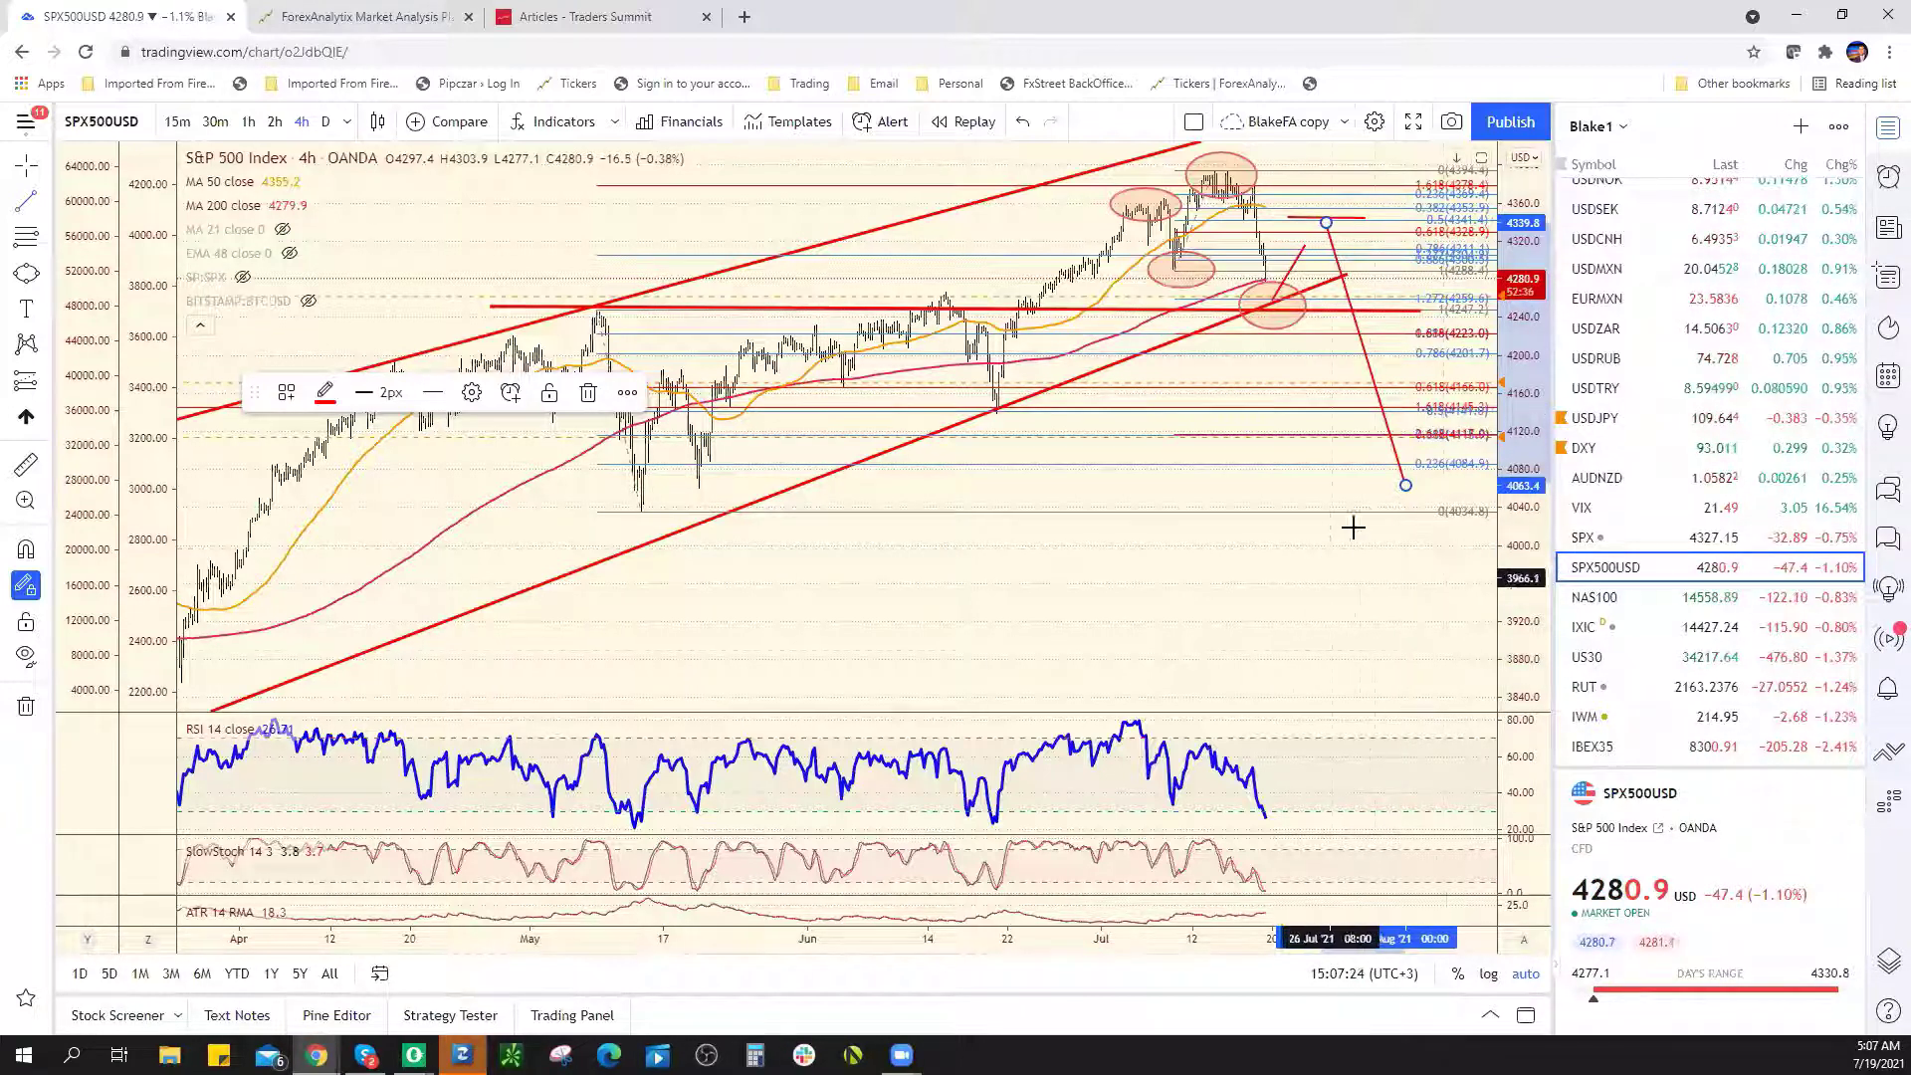
Remove the three red projection lines: the drop to 4058, the 4344 level and the short rise
right_click(1403, 488)
click(1463, 806)
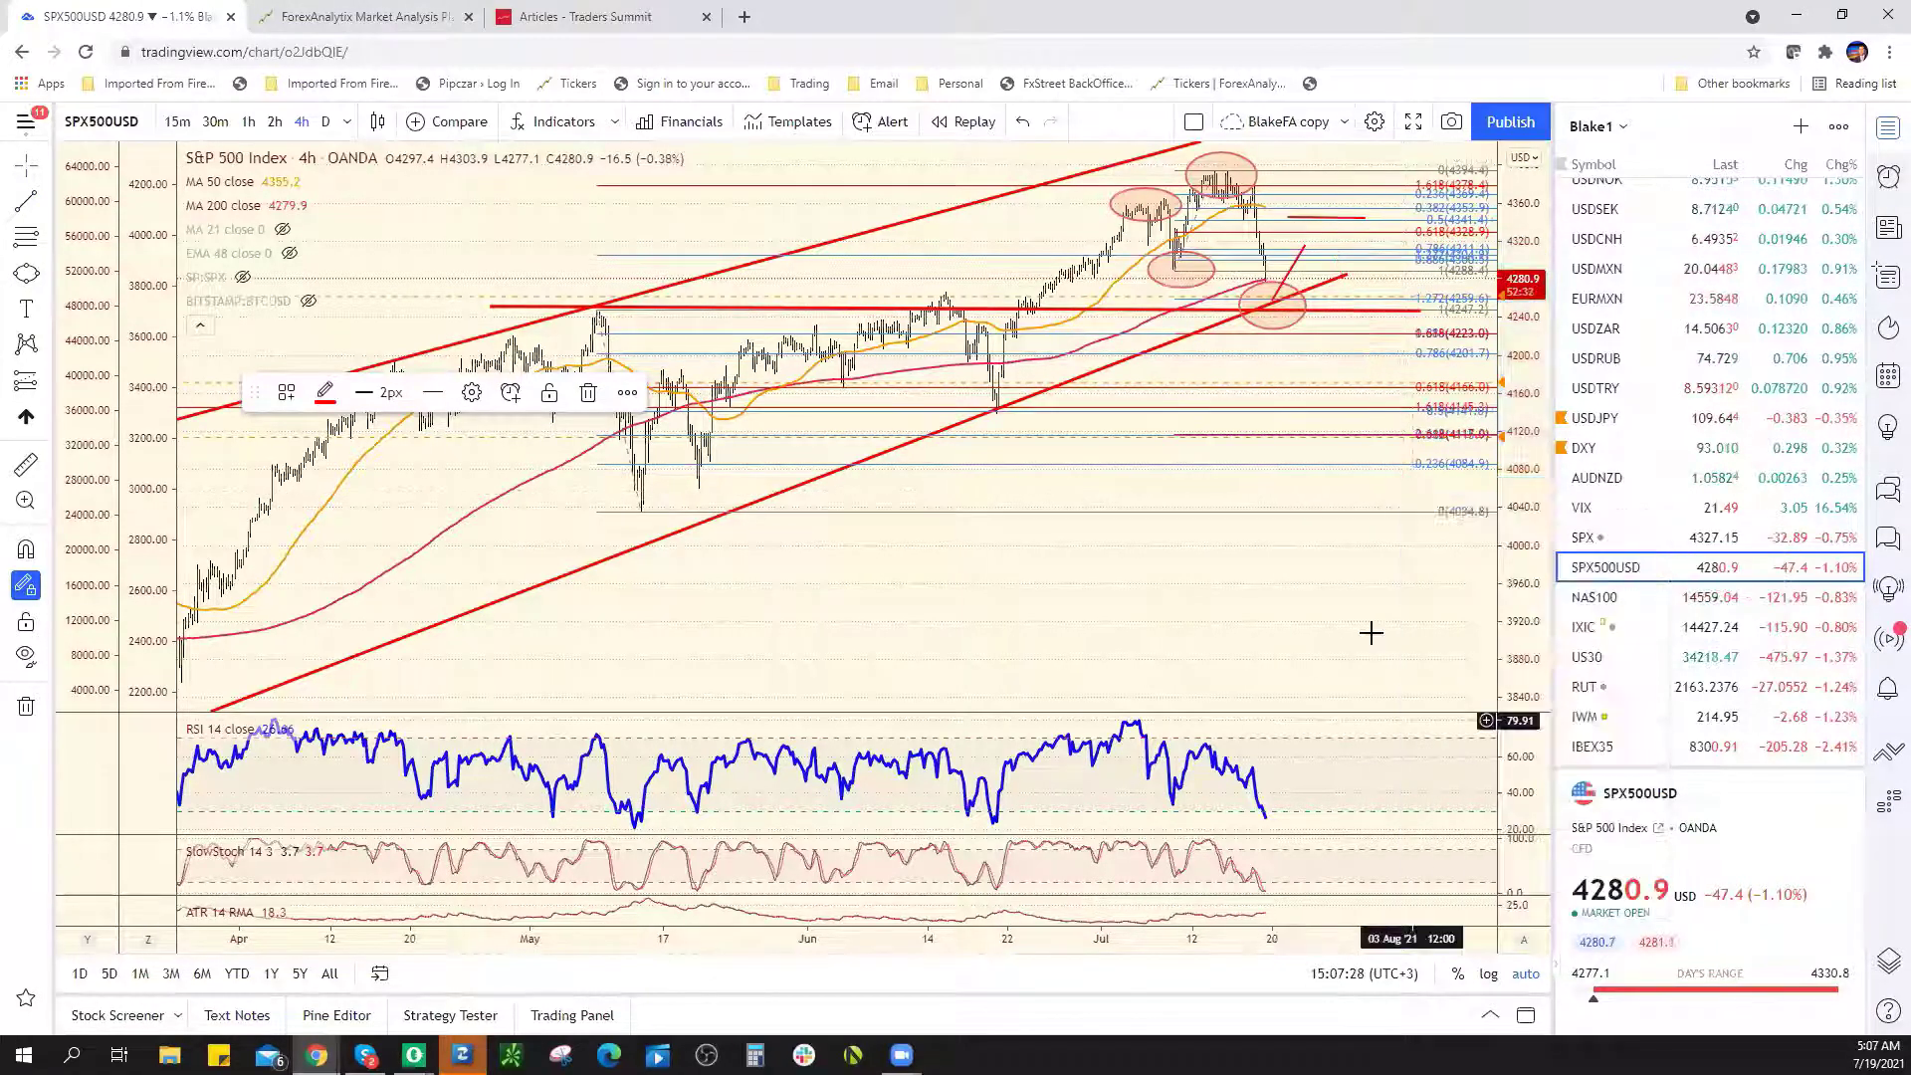
right_click(1314, 219)
click(1369, 509)
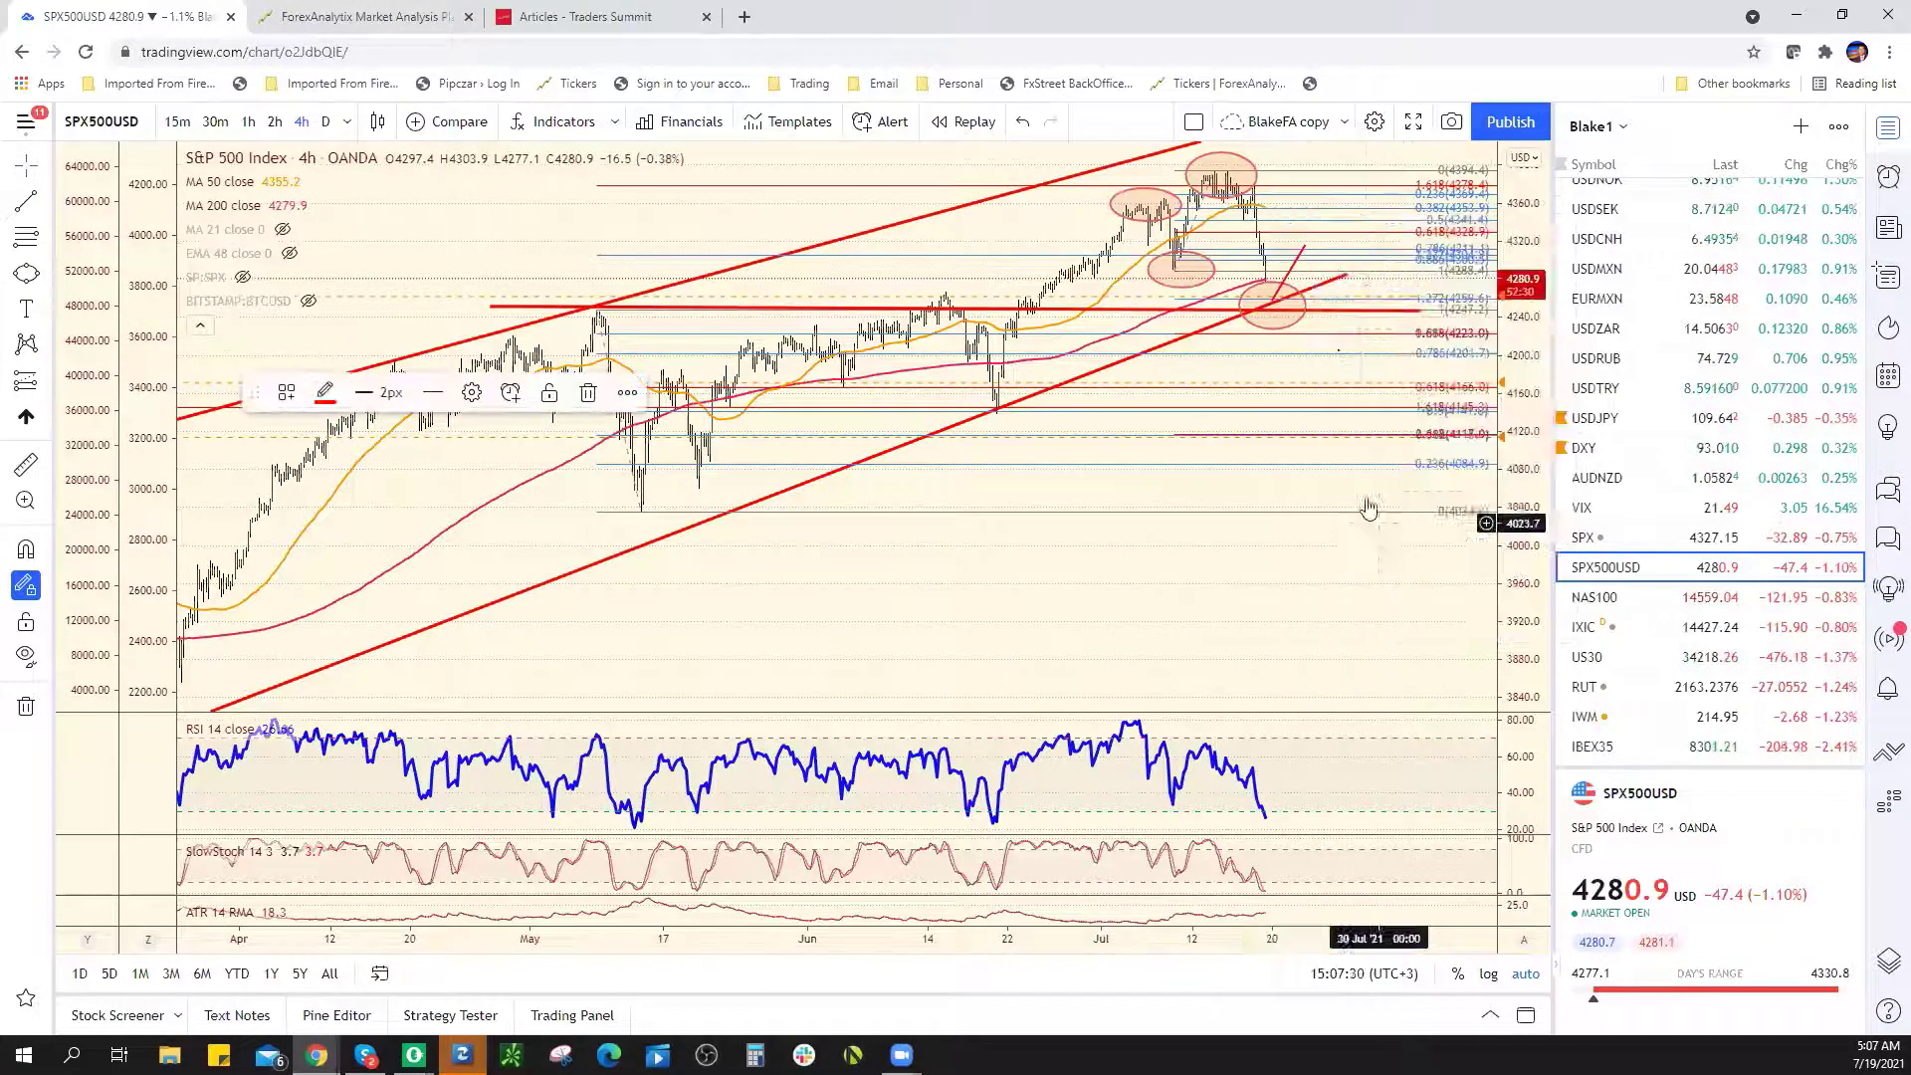
right_click(1300, 254)
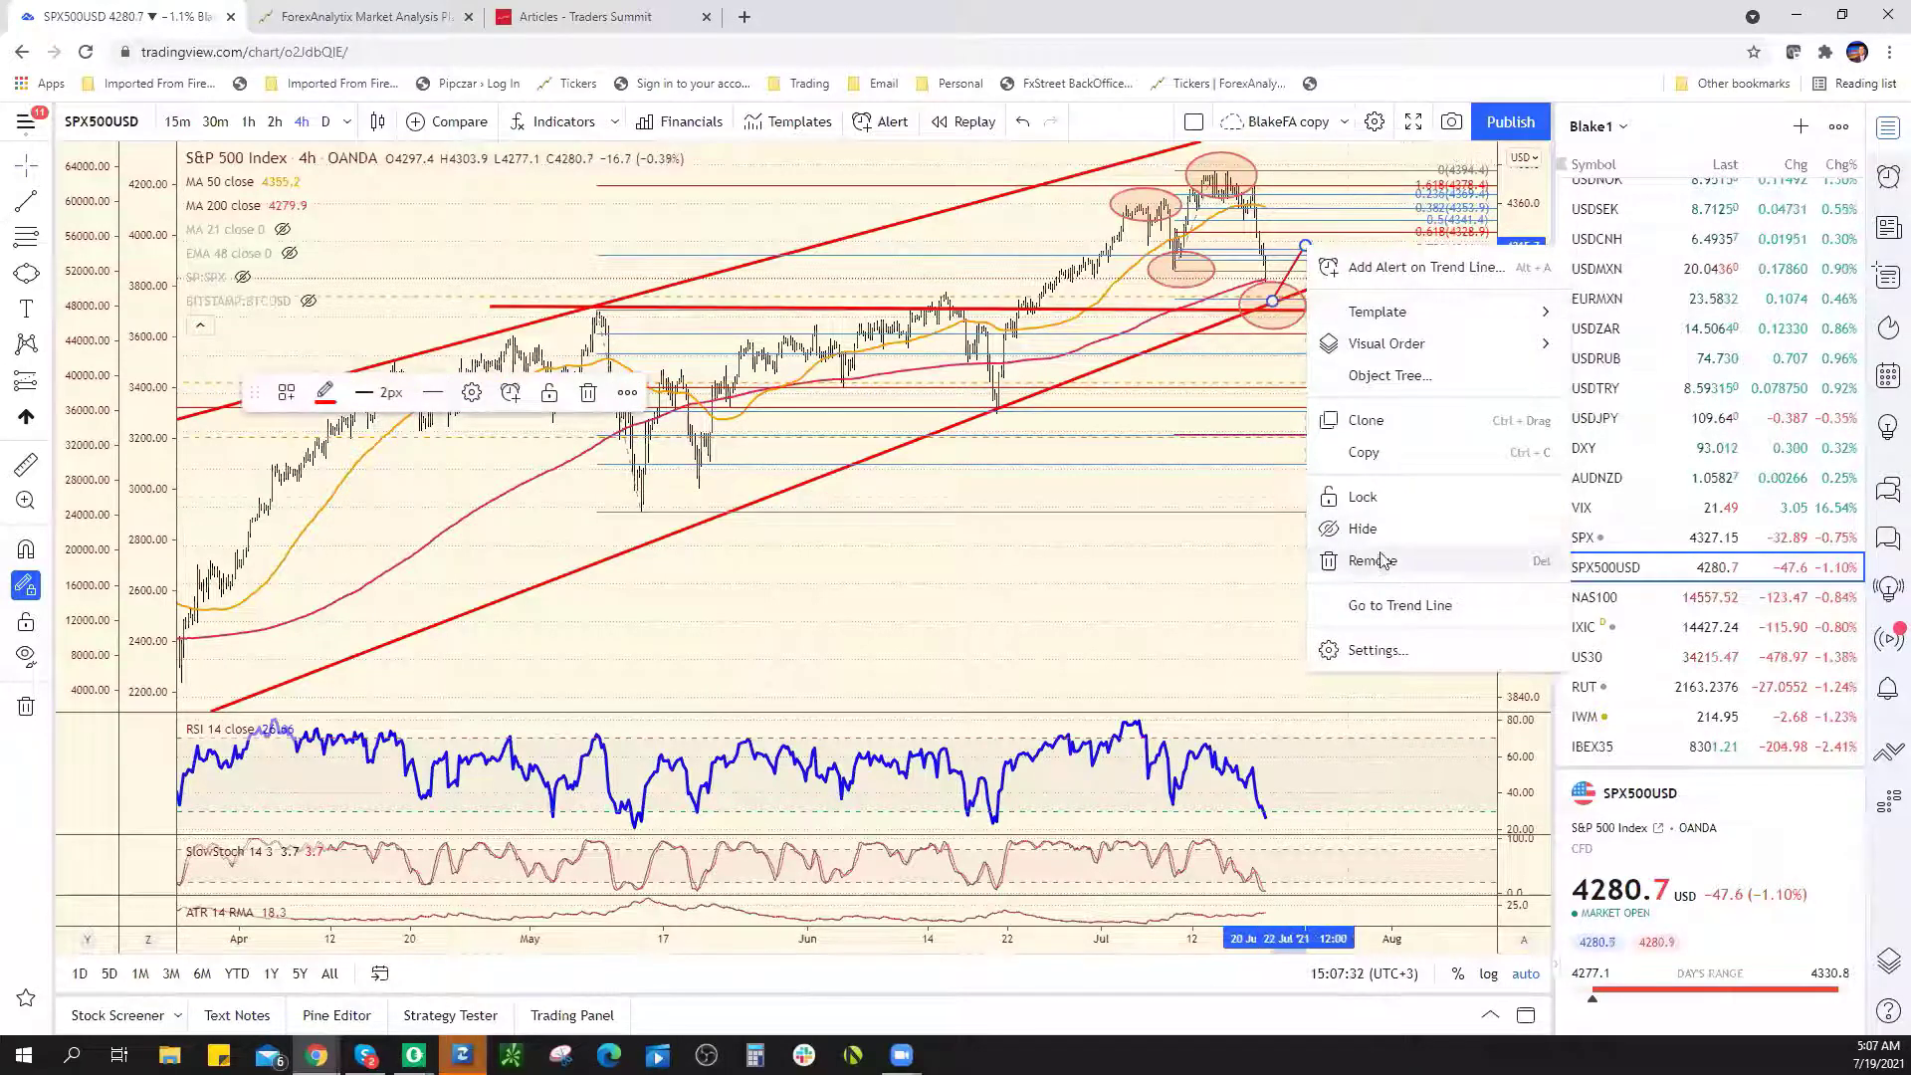
click(1374, 560)
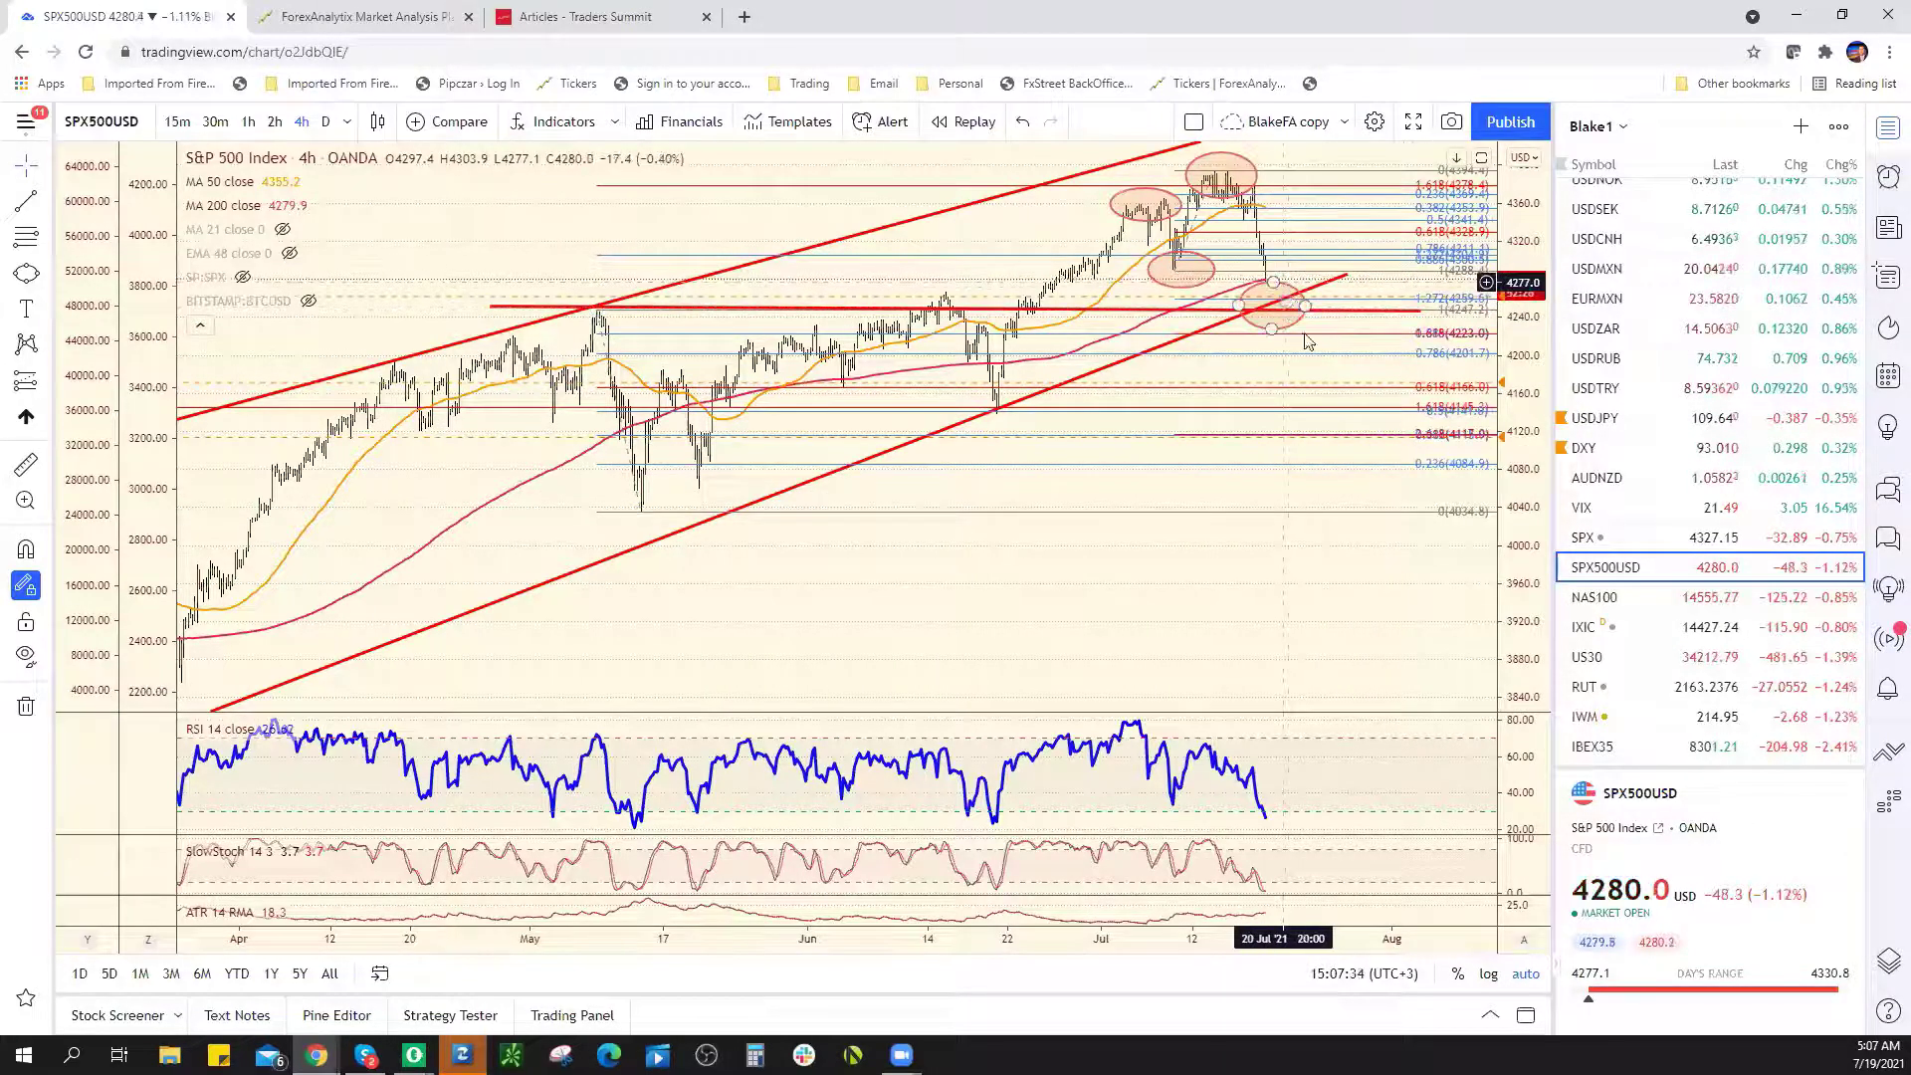
Delete the four ellipses: channel touch, early-July dip, mid-July peak and late-June top
right_click(1305, 304)
click(1352, 551)
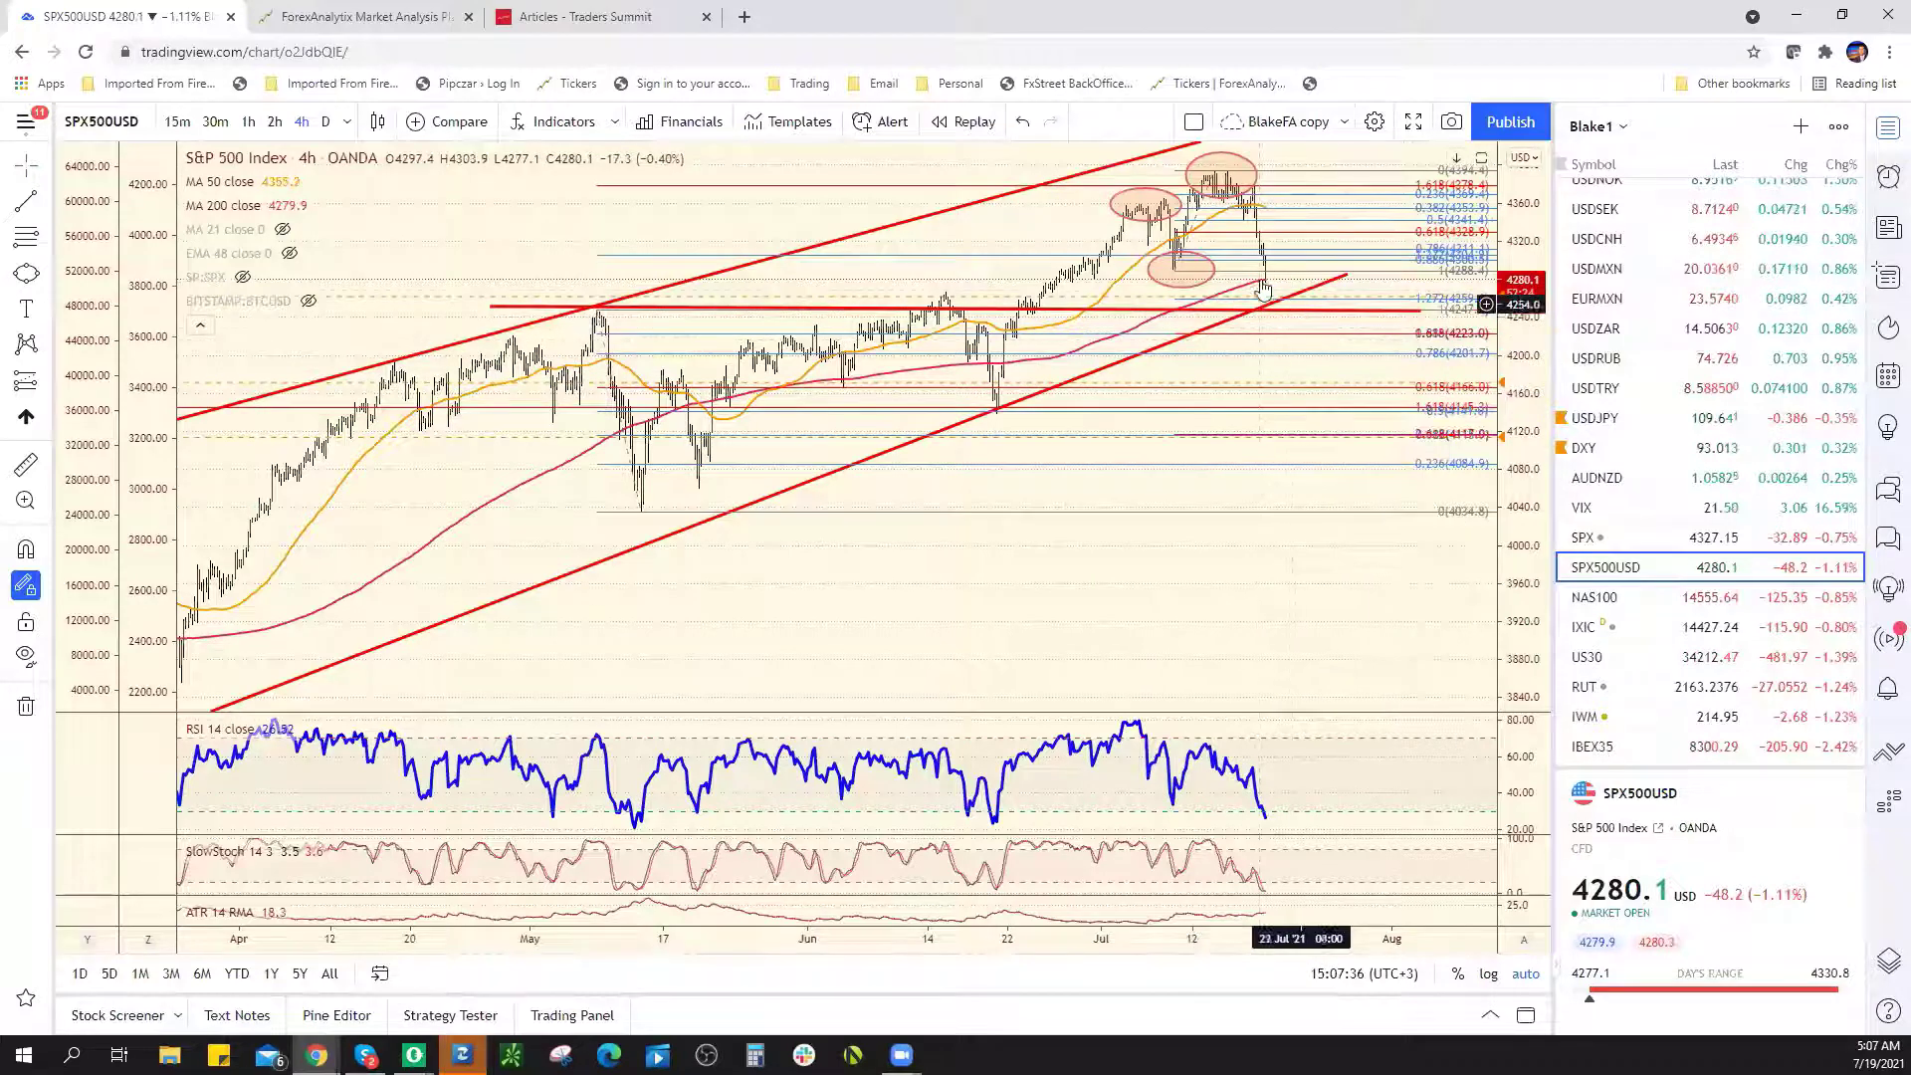
right_click(1213, 286)
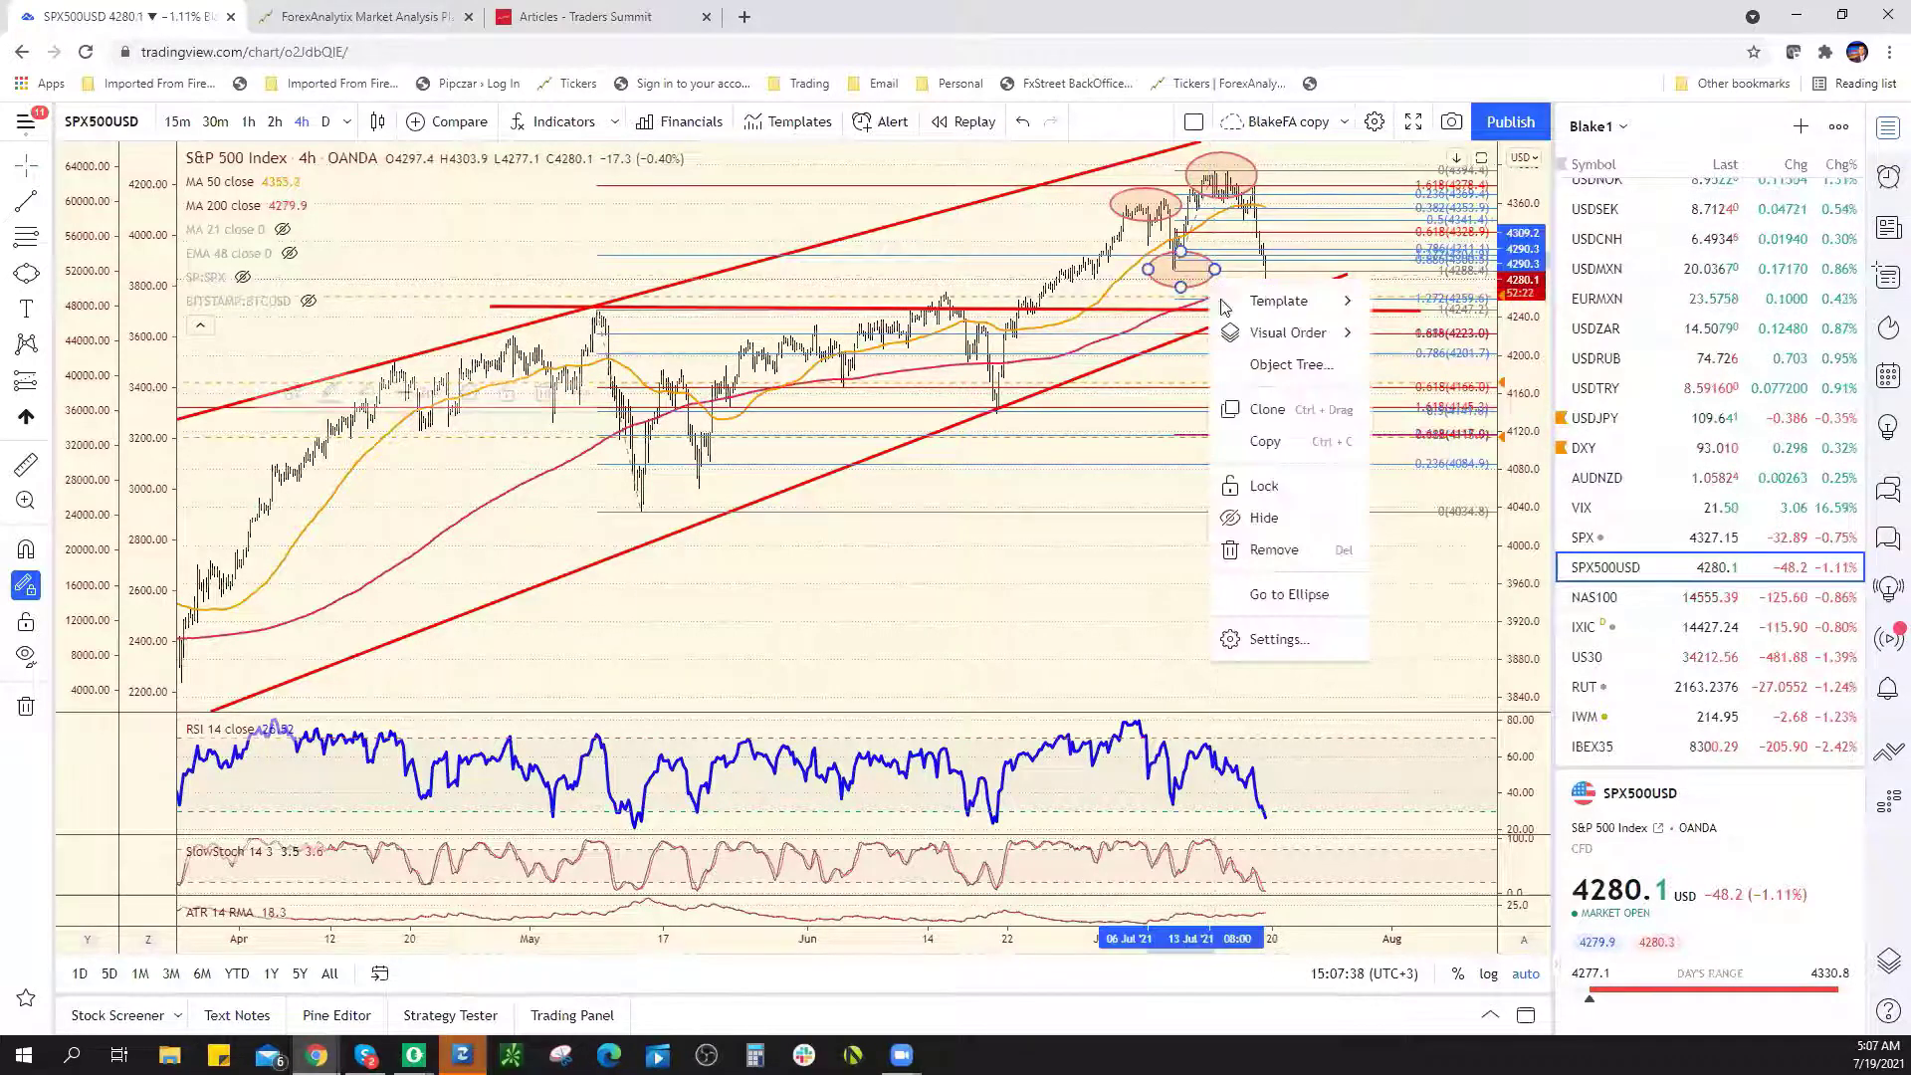
click(1274, 549)
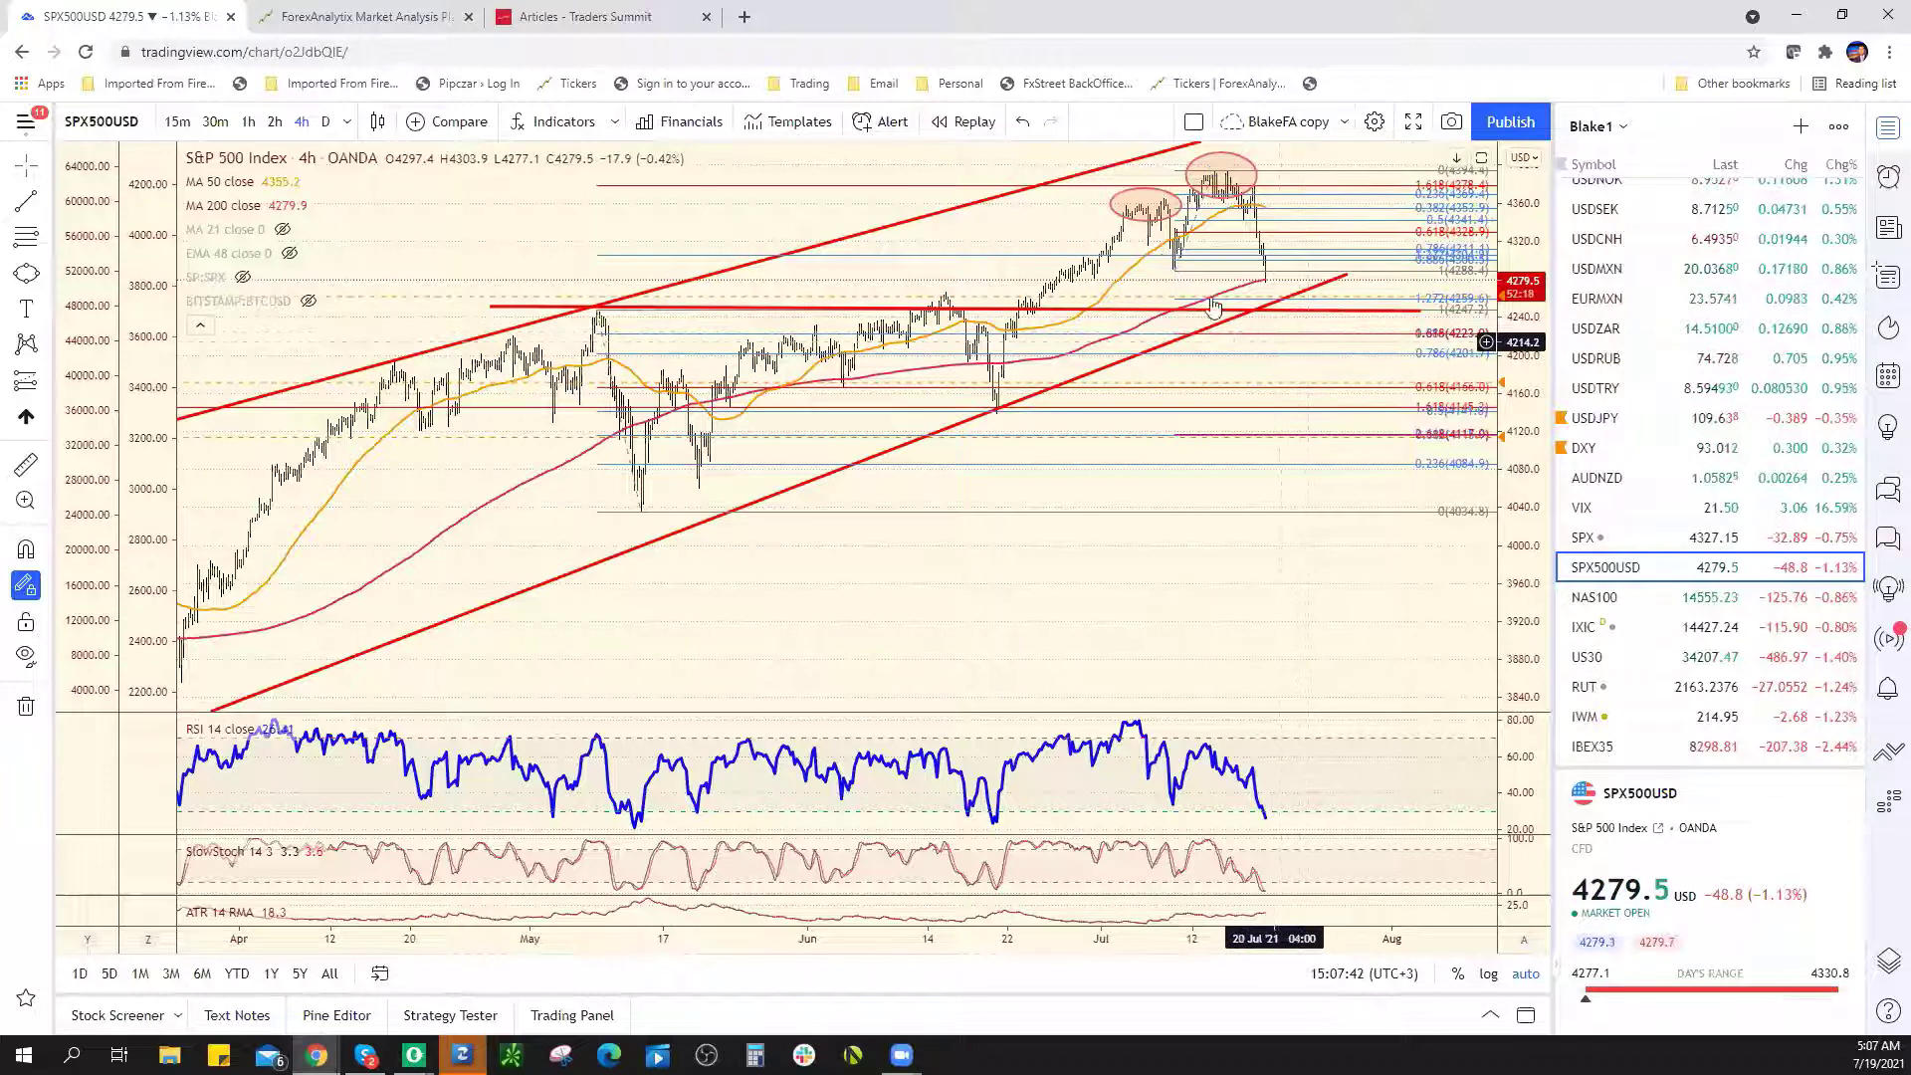
right_click(1243, 166)
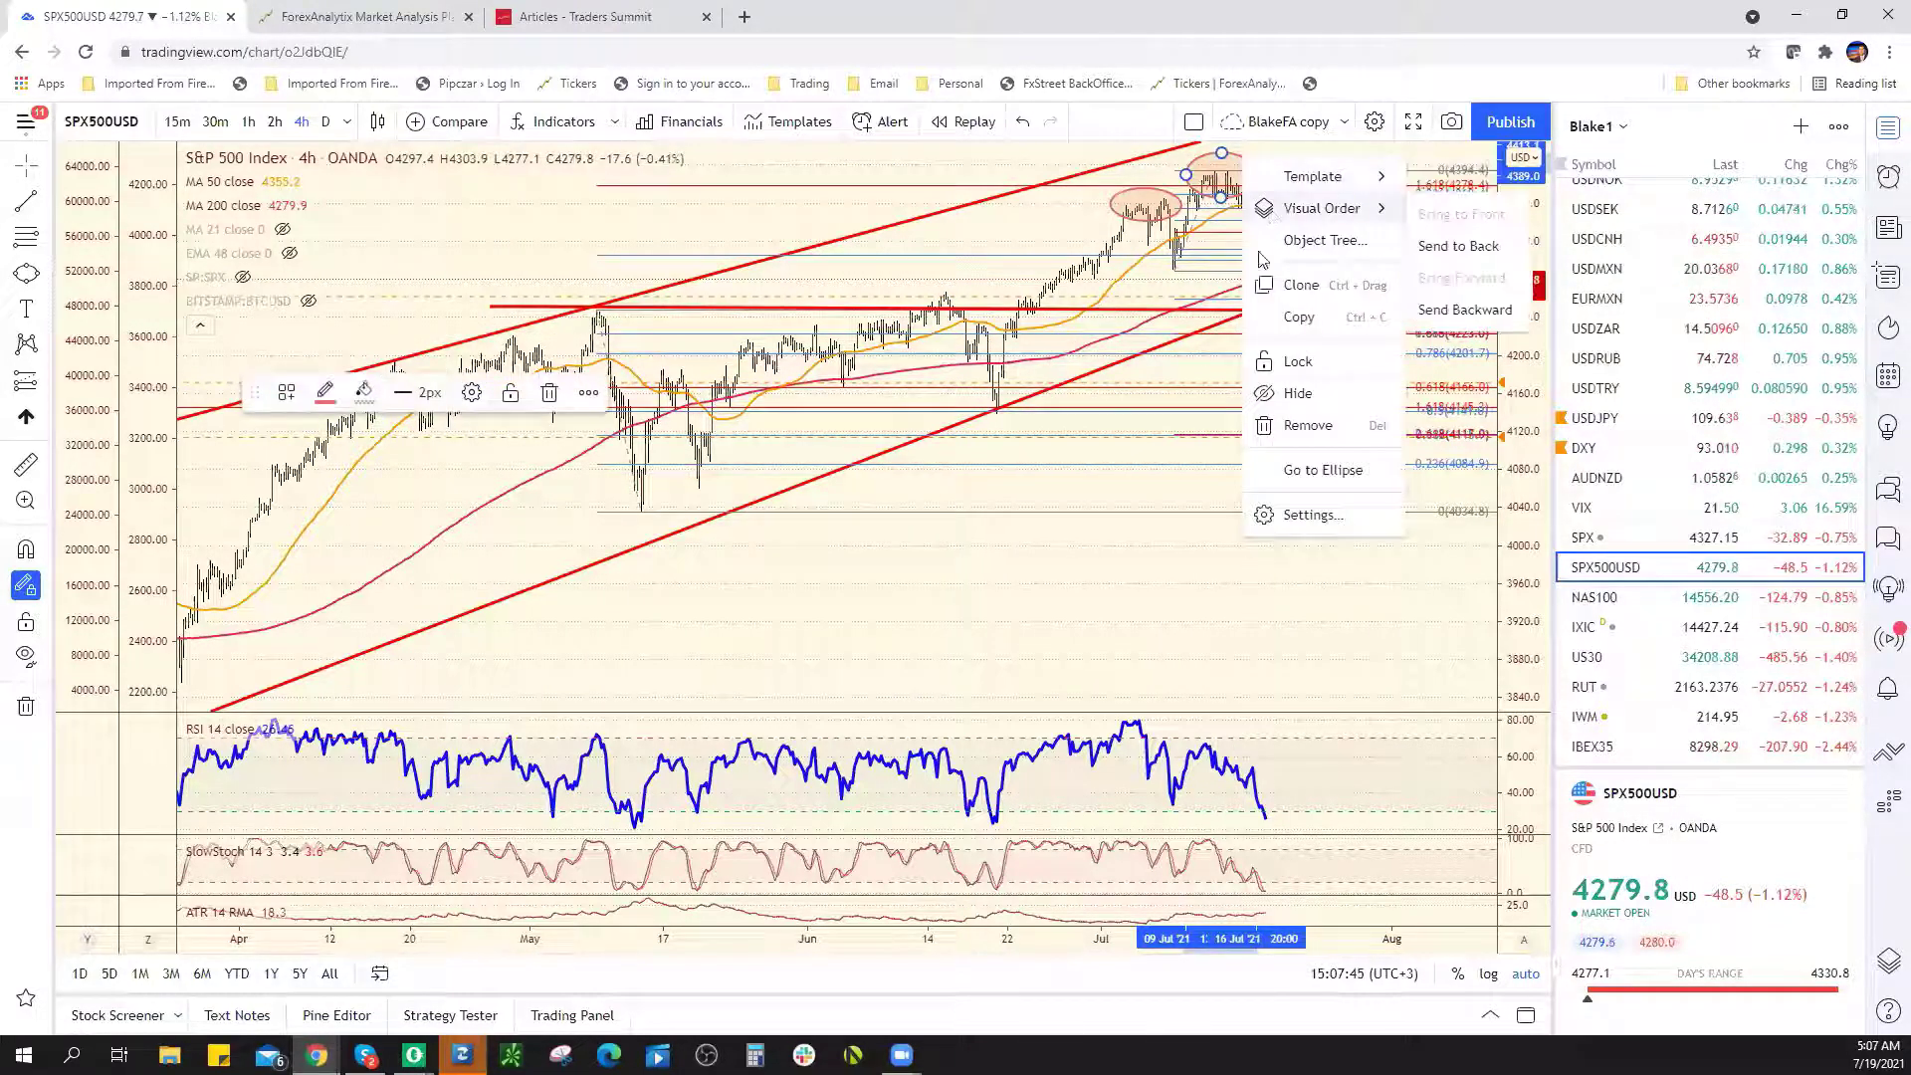
click(1305, 441)
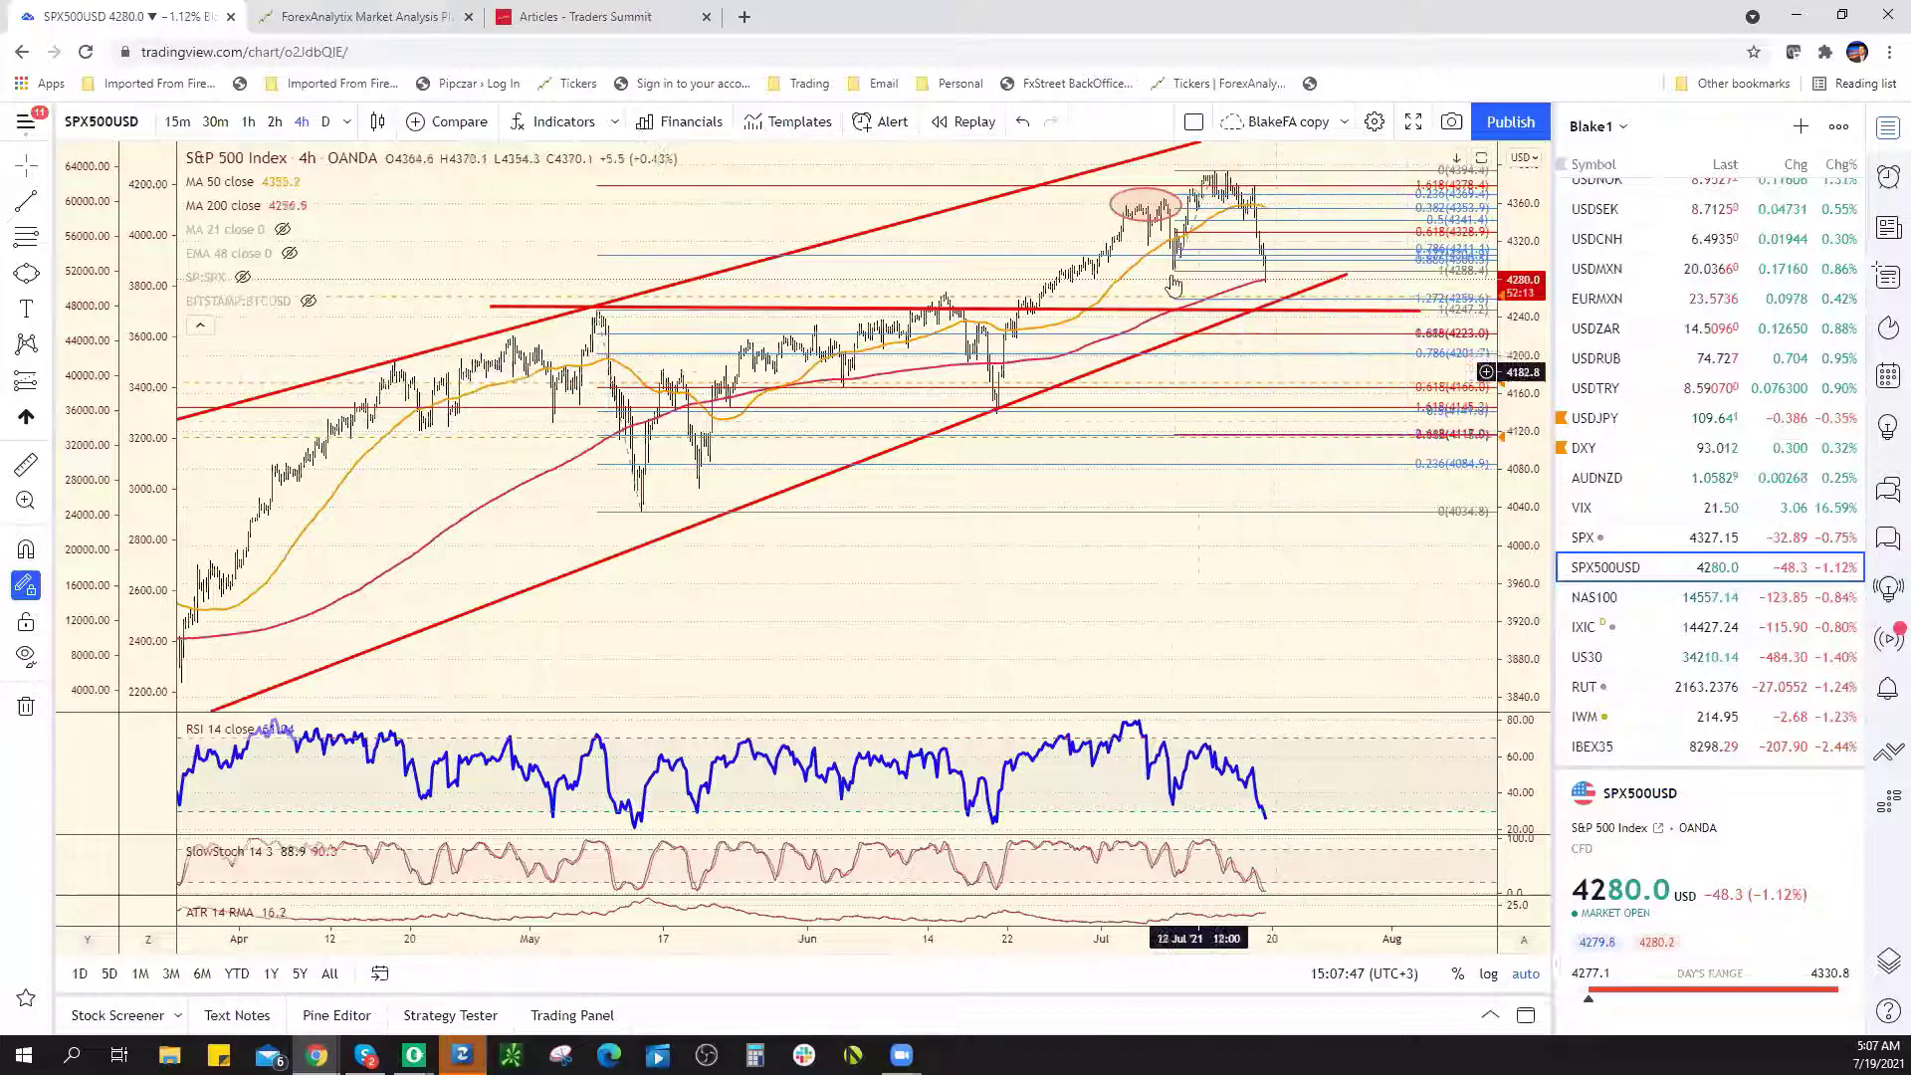
right_click(1158, 189)
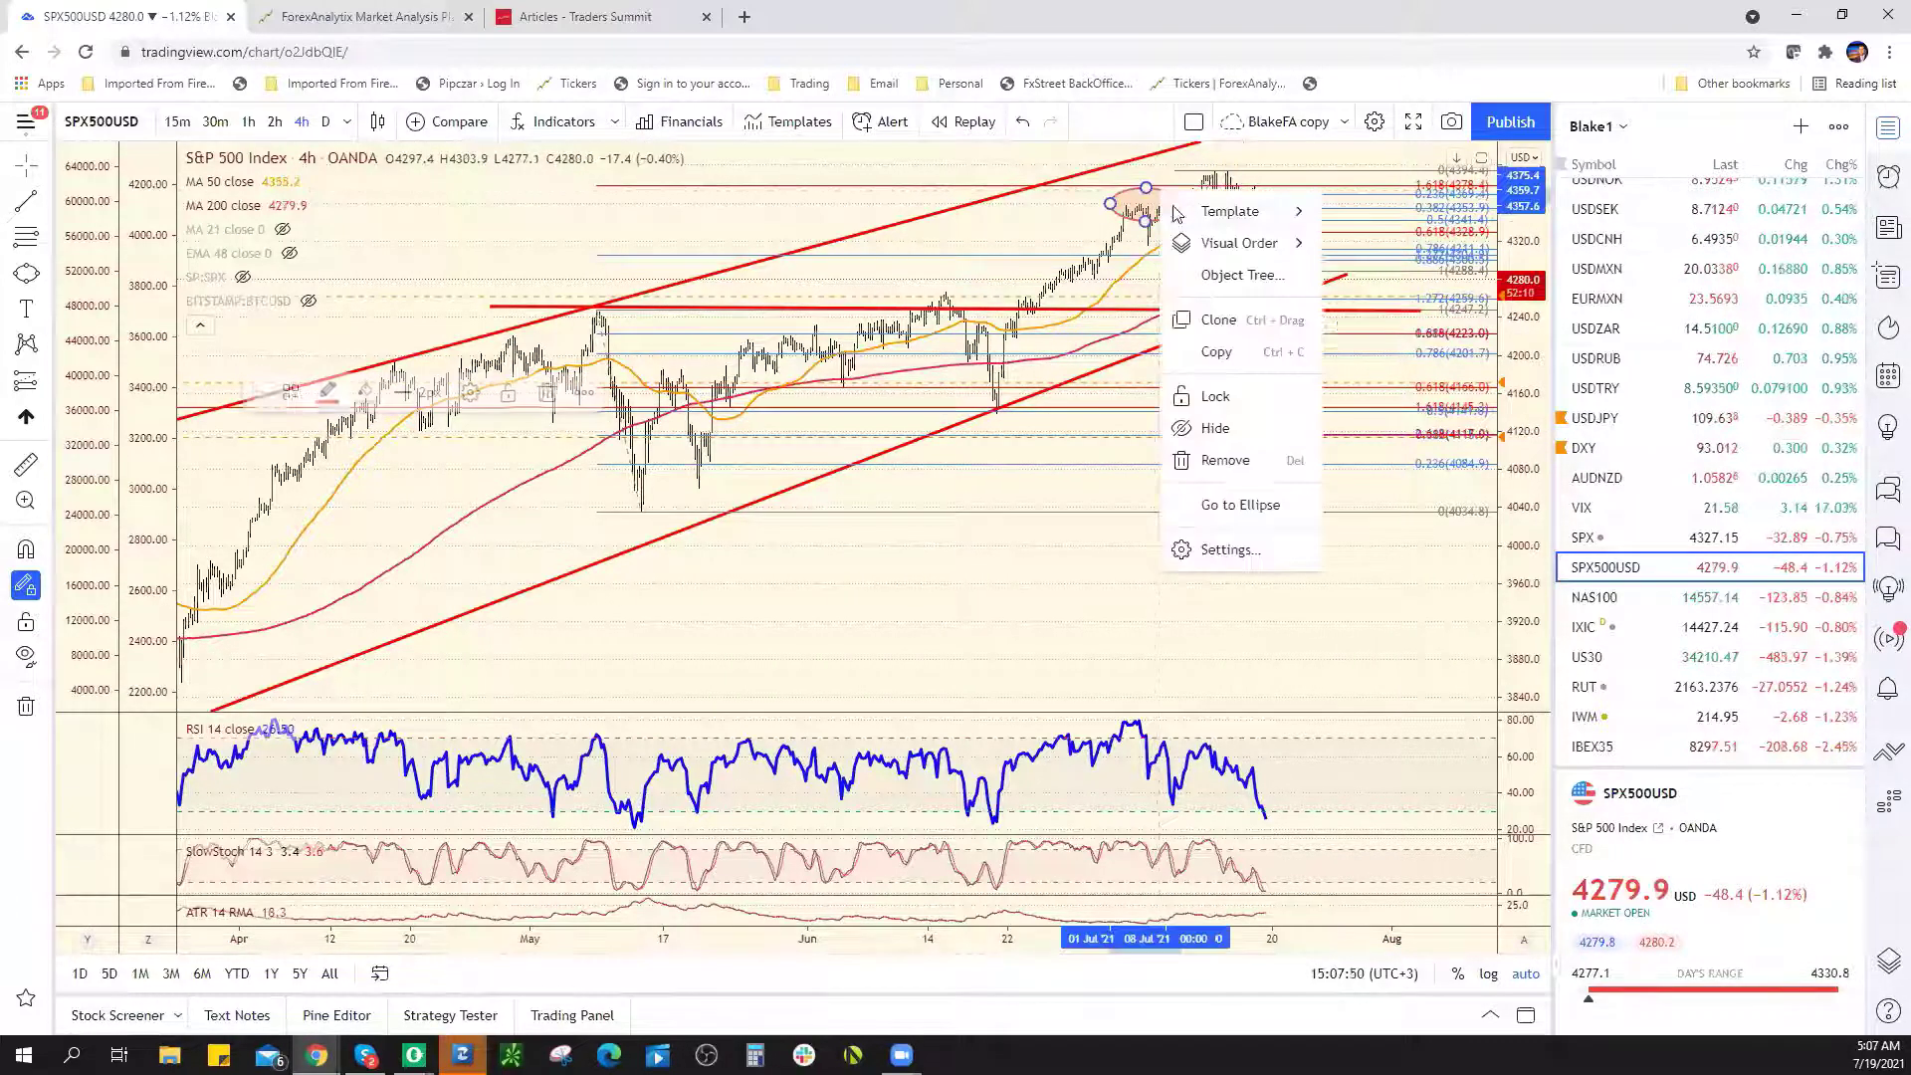
click(1225, 466)
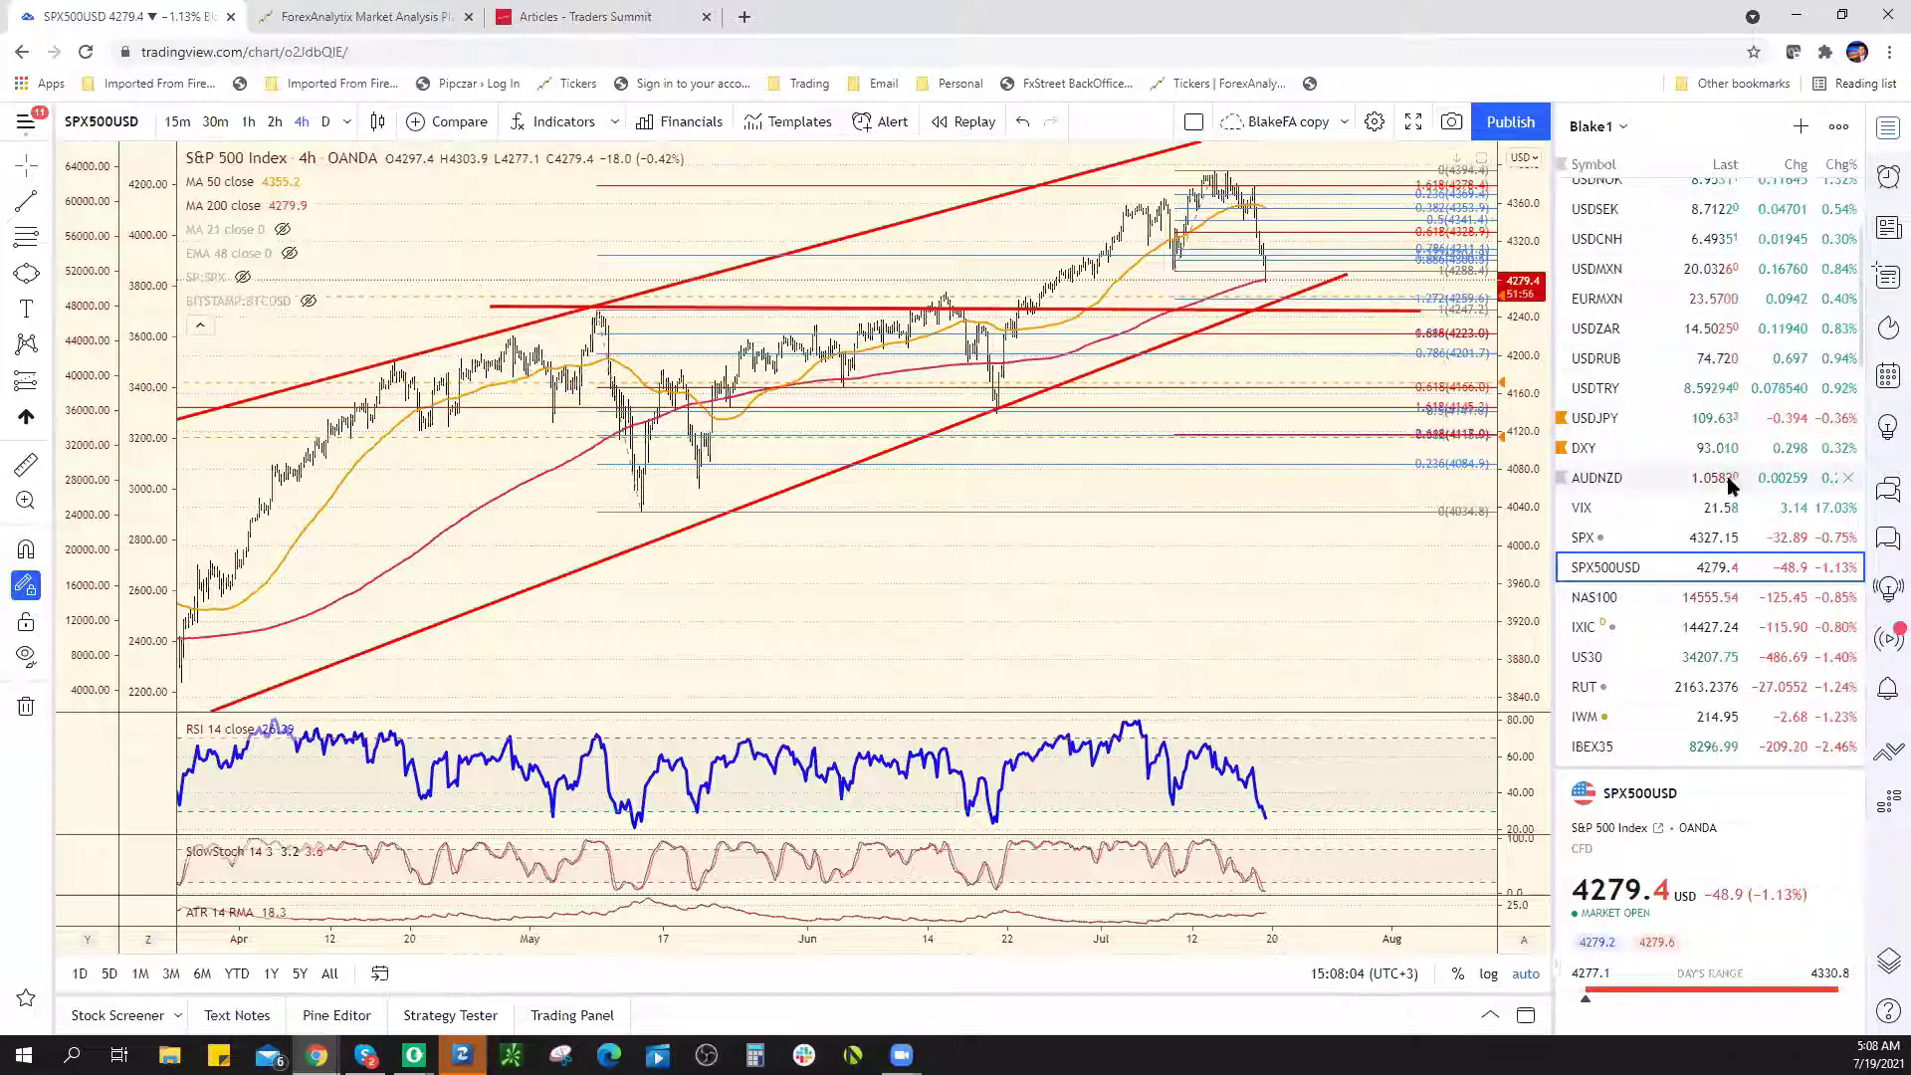
Switch the chart from the S&P 500 to AUDUSD on 4-hour candles
scroll(1782, 448, up, 2)
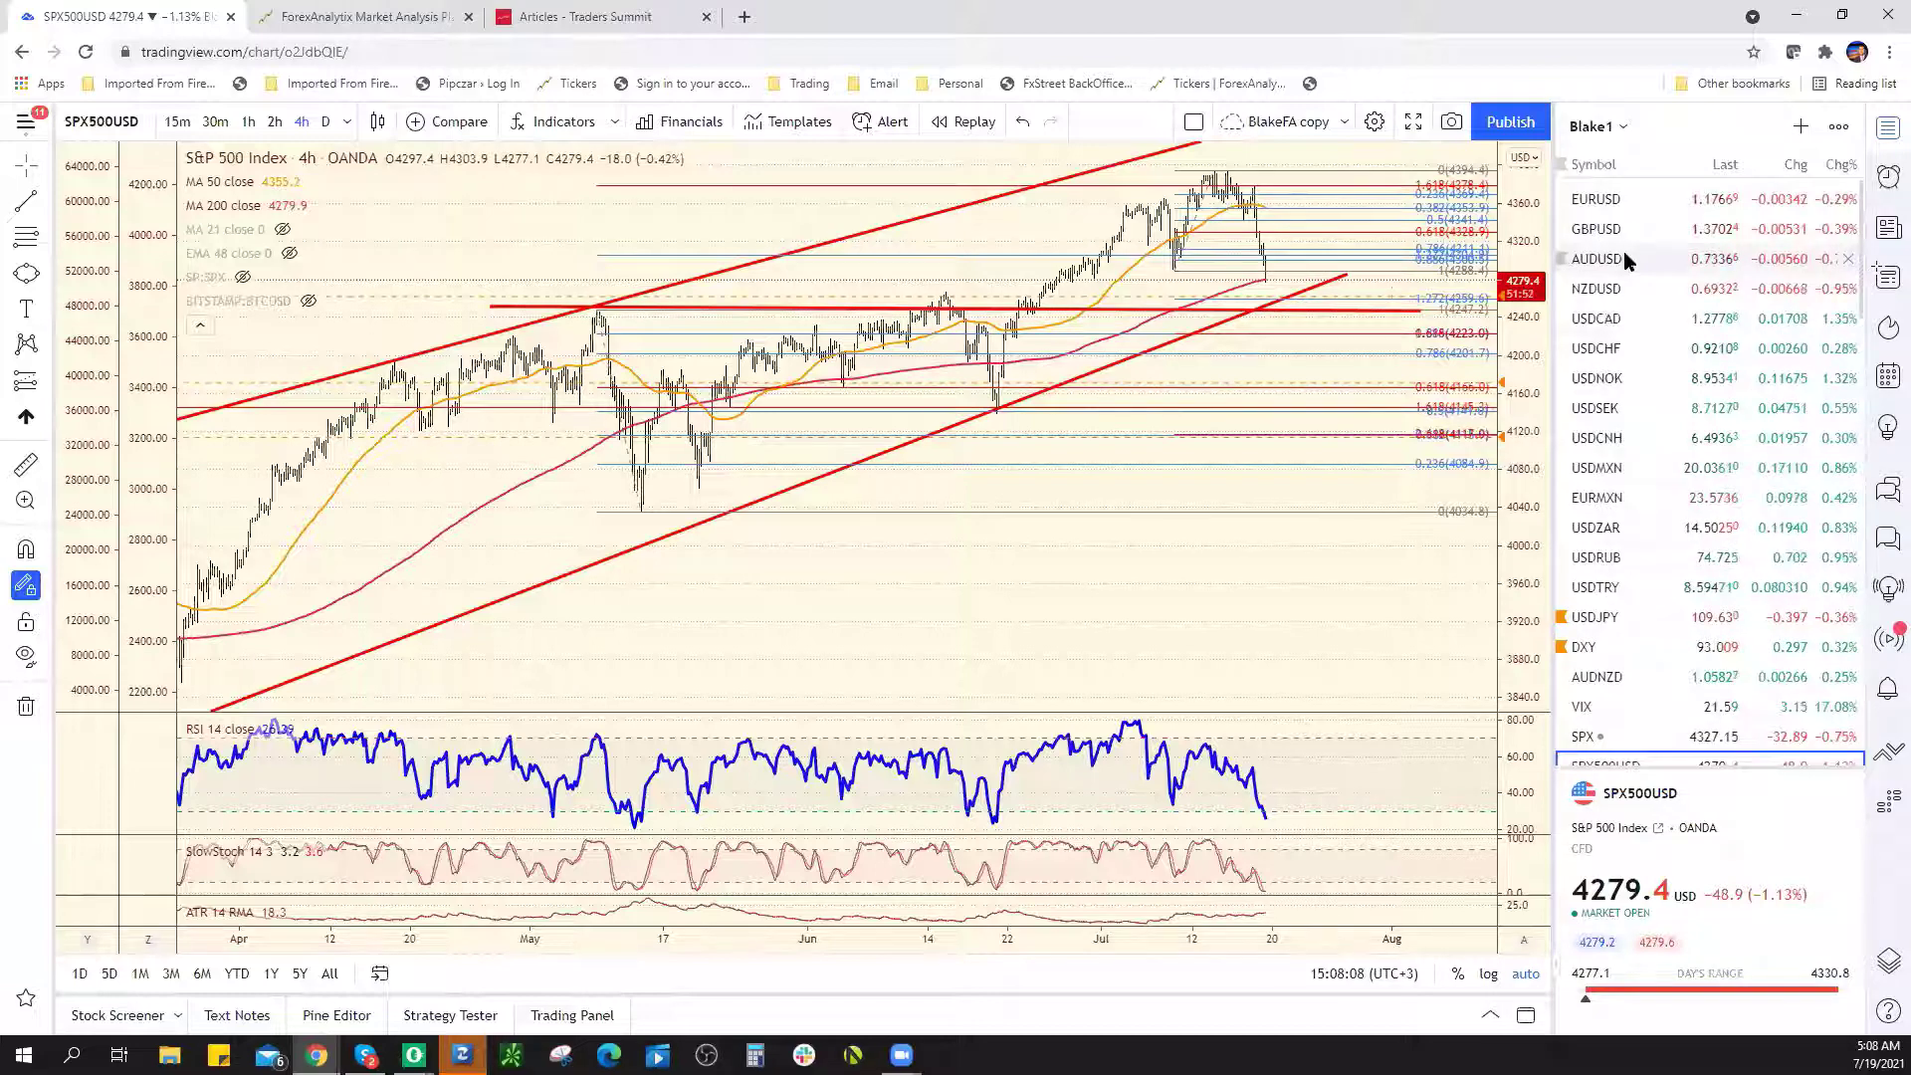
click(1623, 256)
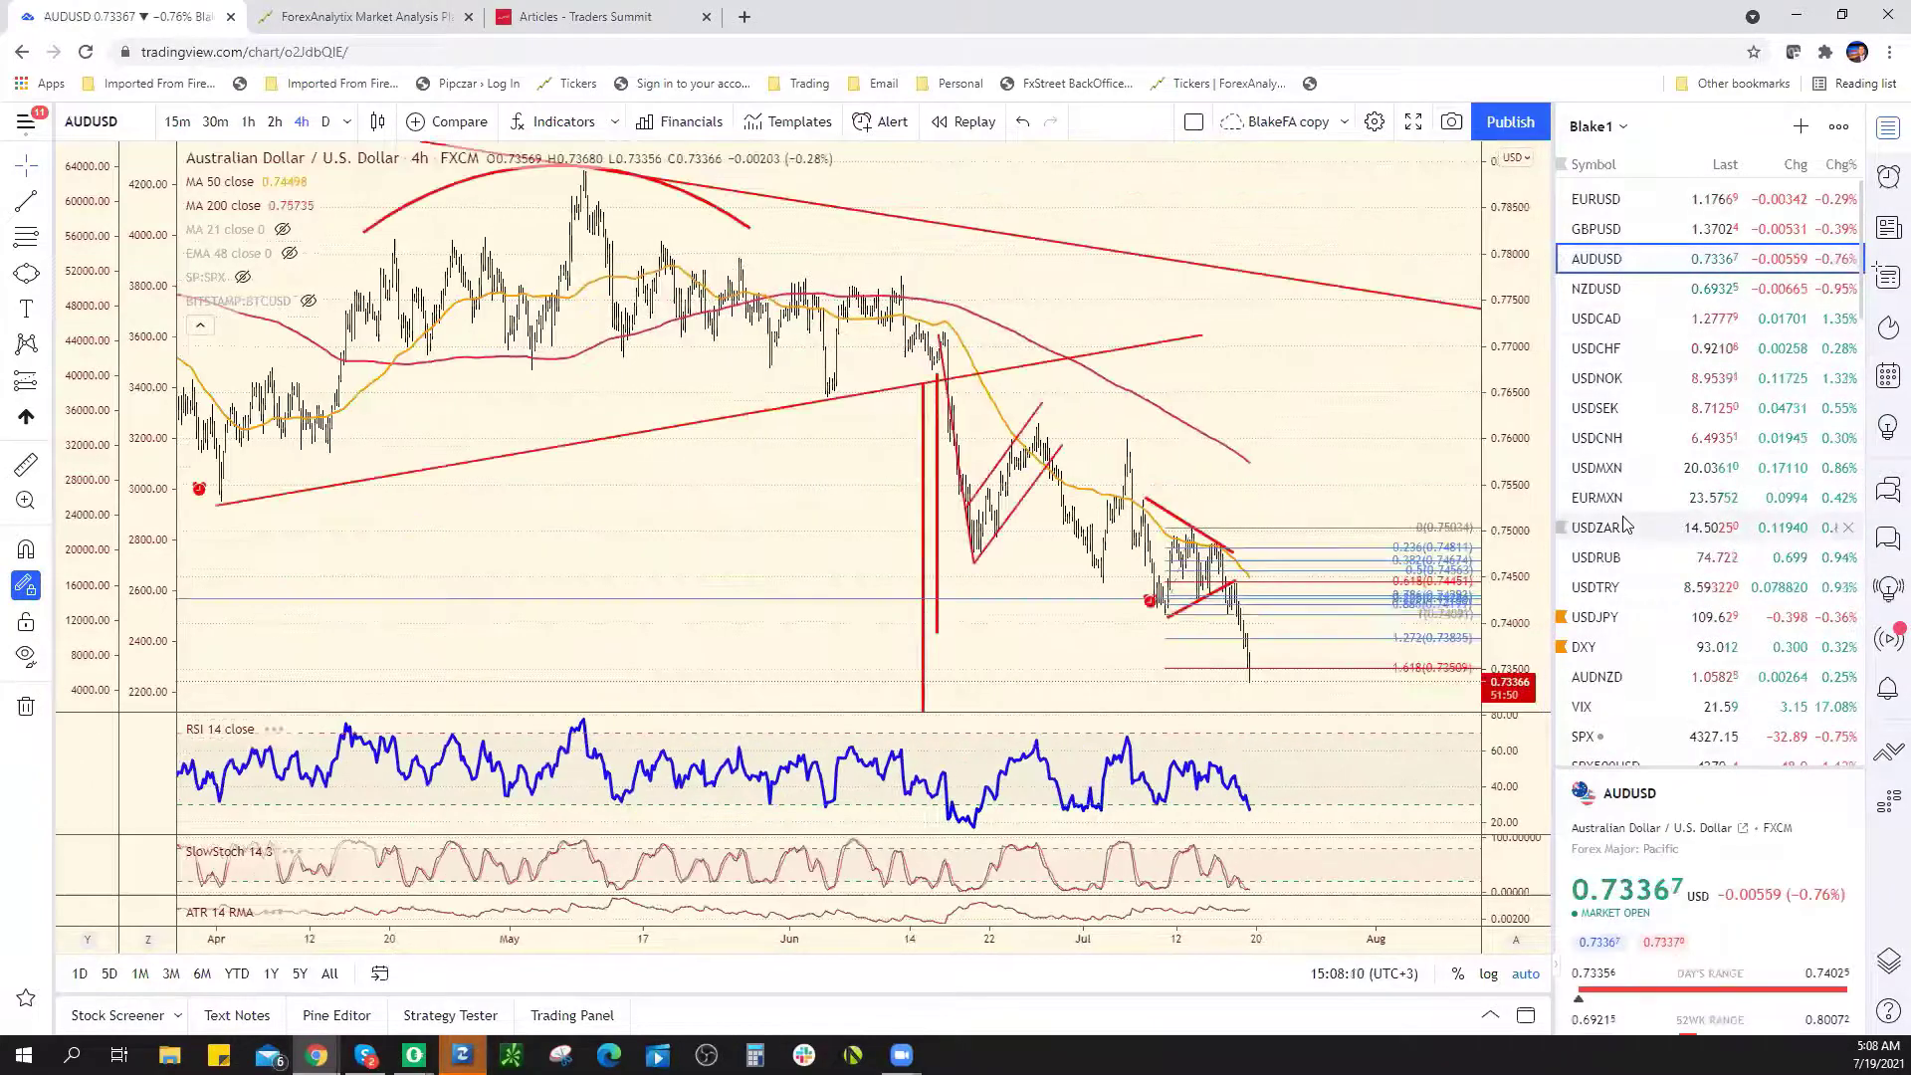
scroll(1347, 528, up, 2)
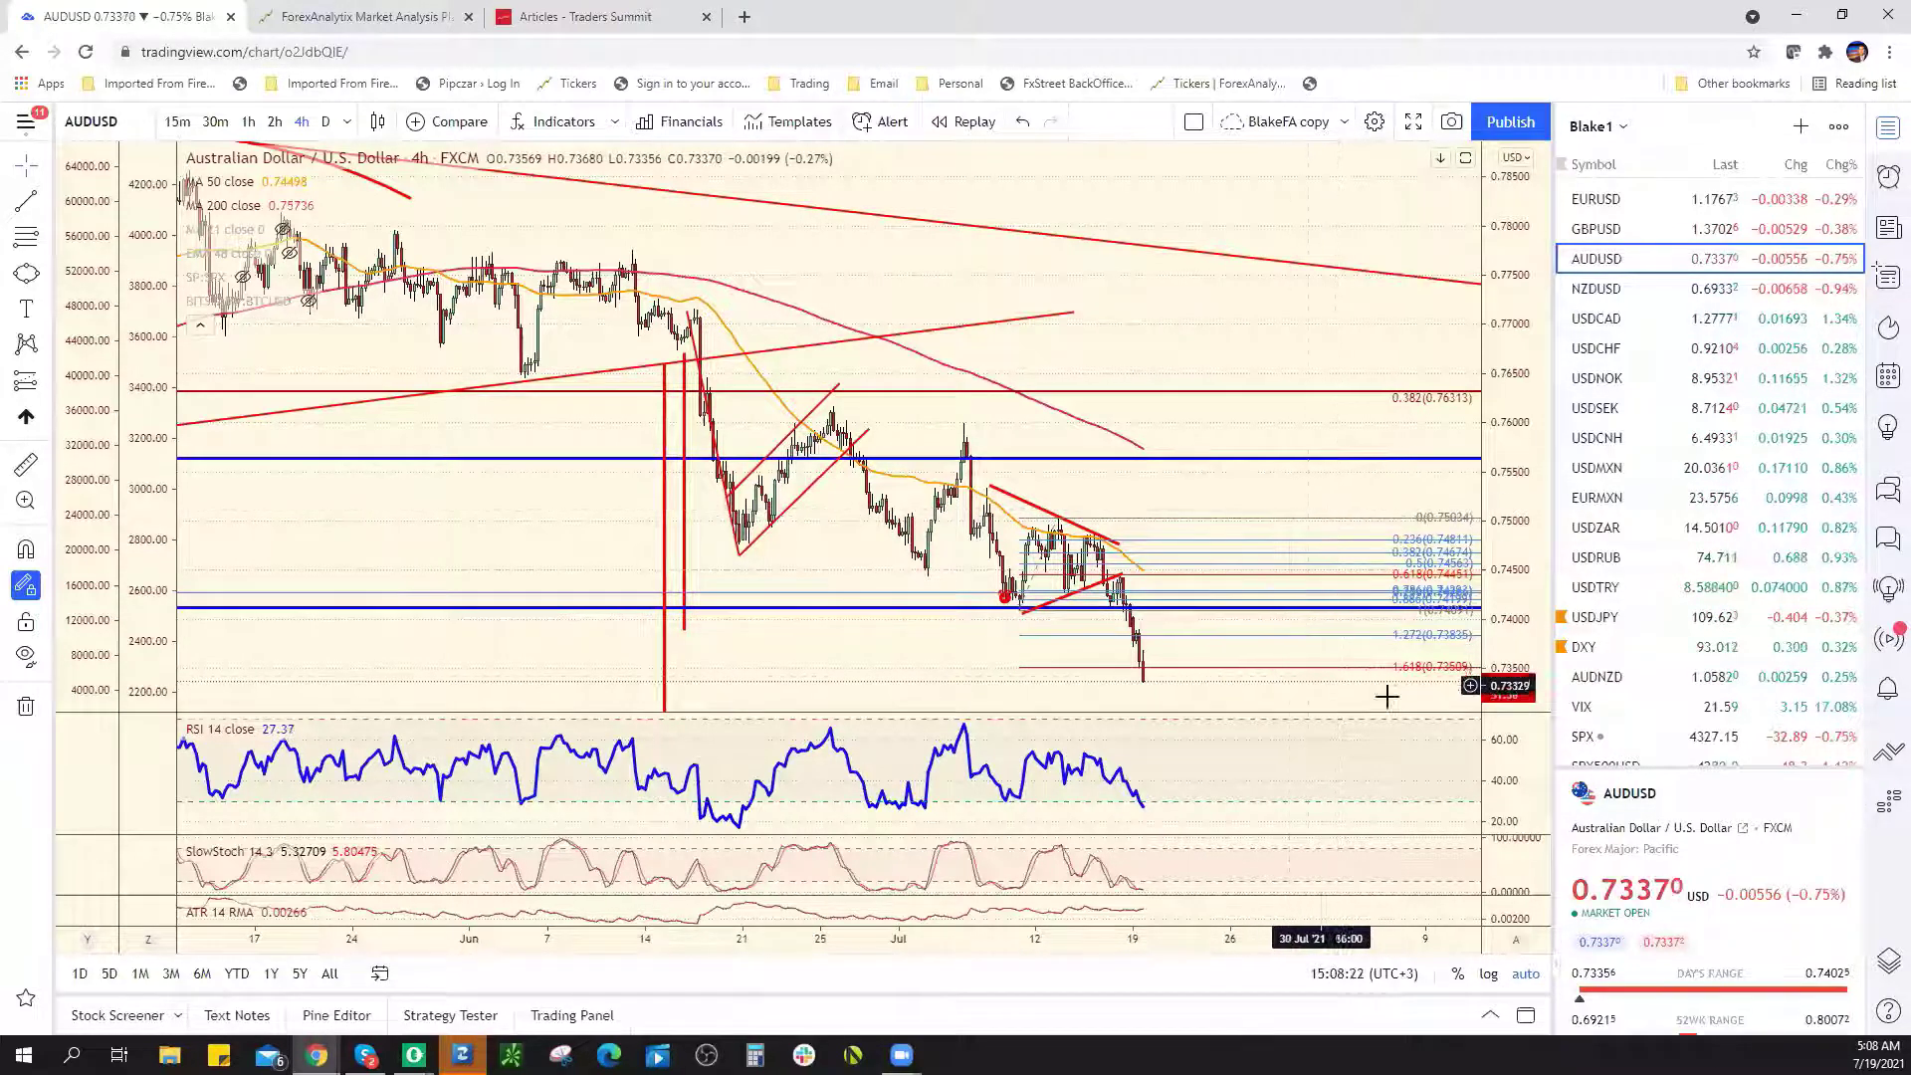
scroll(1235, 557, down, 4)
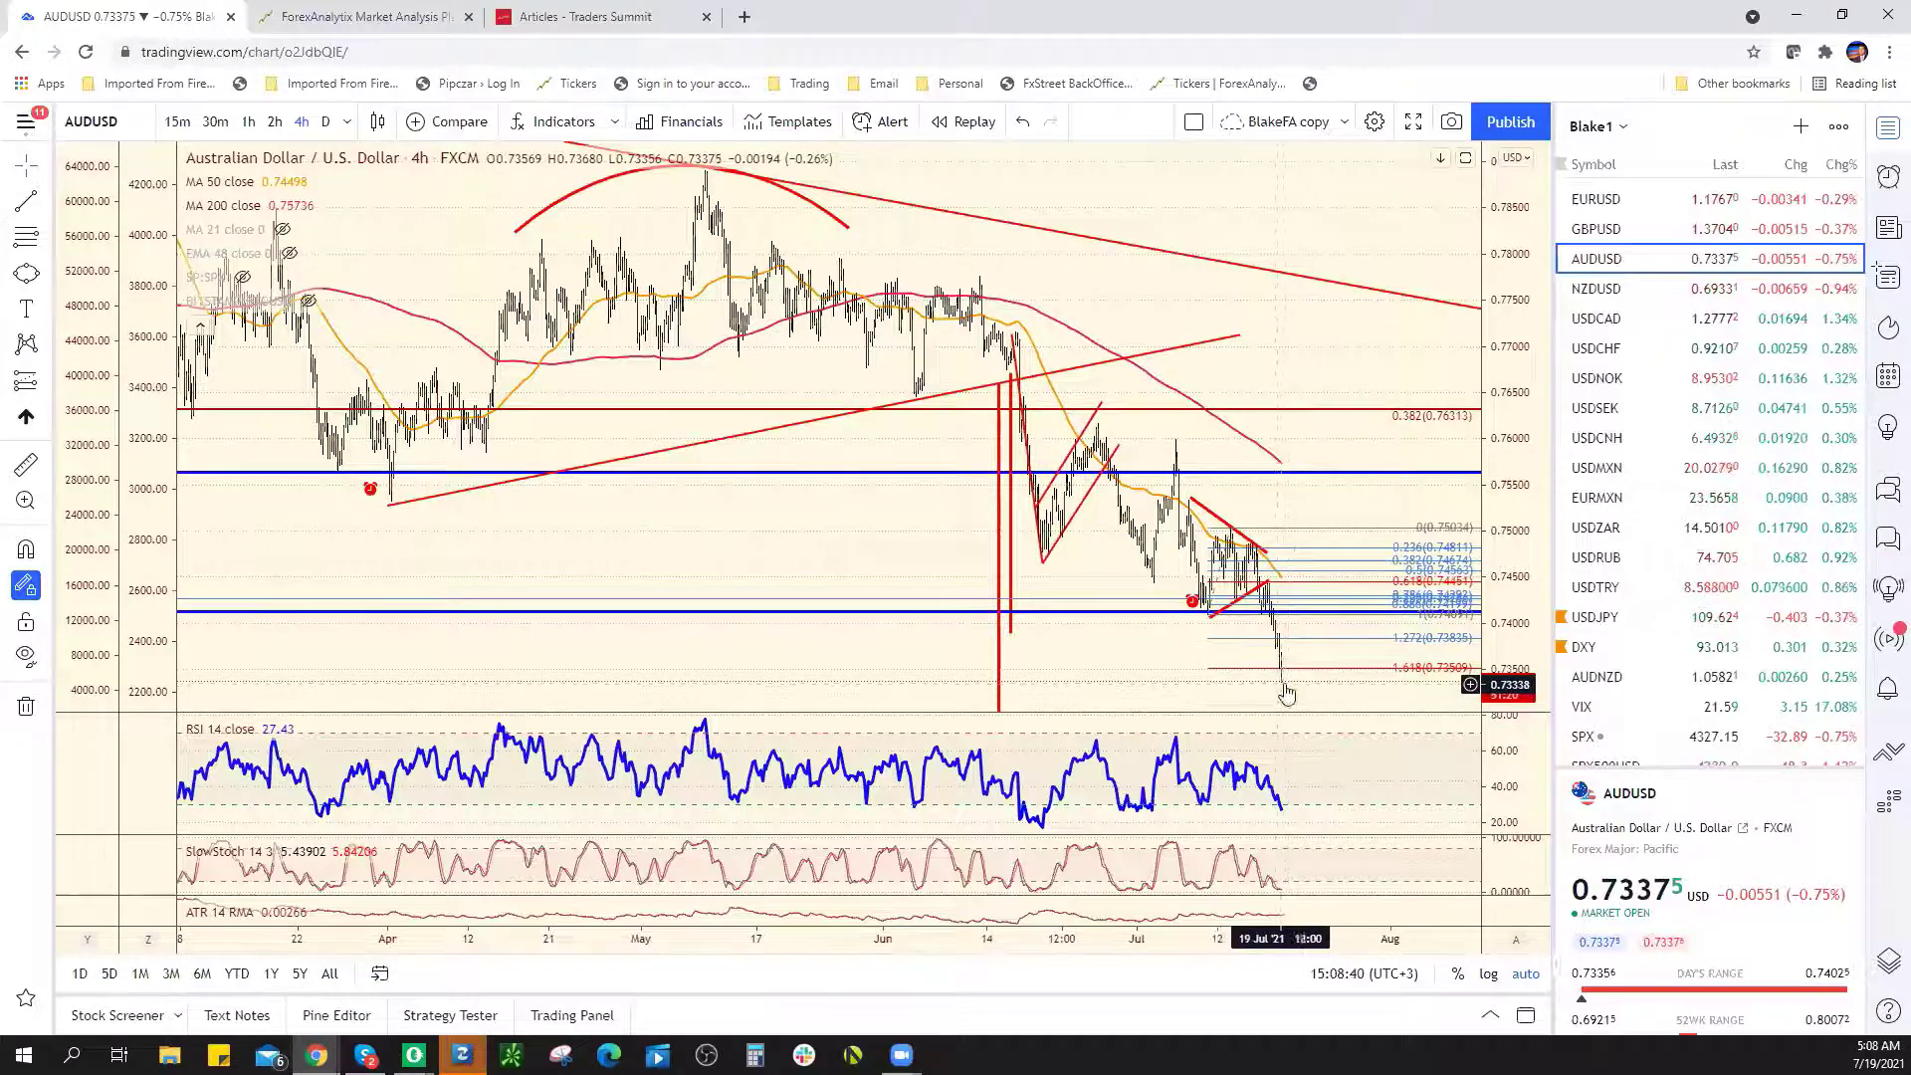
Compress the AUDUSD price scale to show trendlines and Fibonacci levels back to February
scroll(1250, 678, up, 4)
scroll(1119, 694, up, 2)
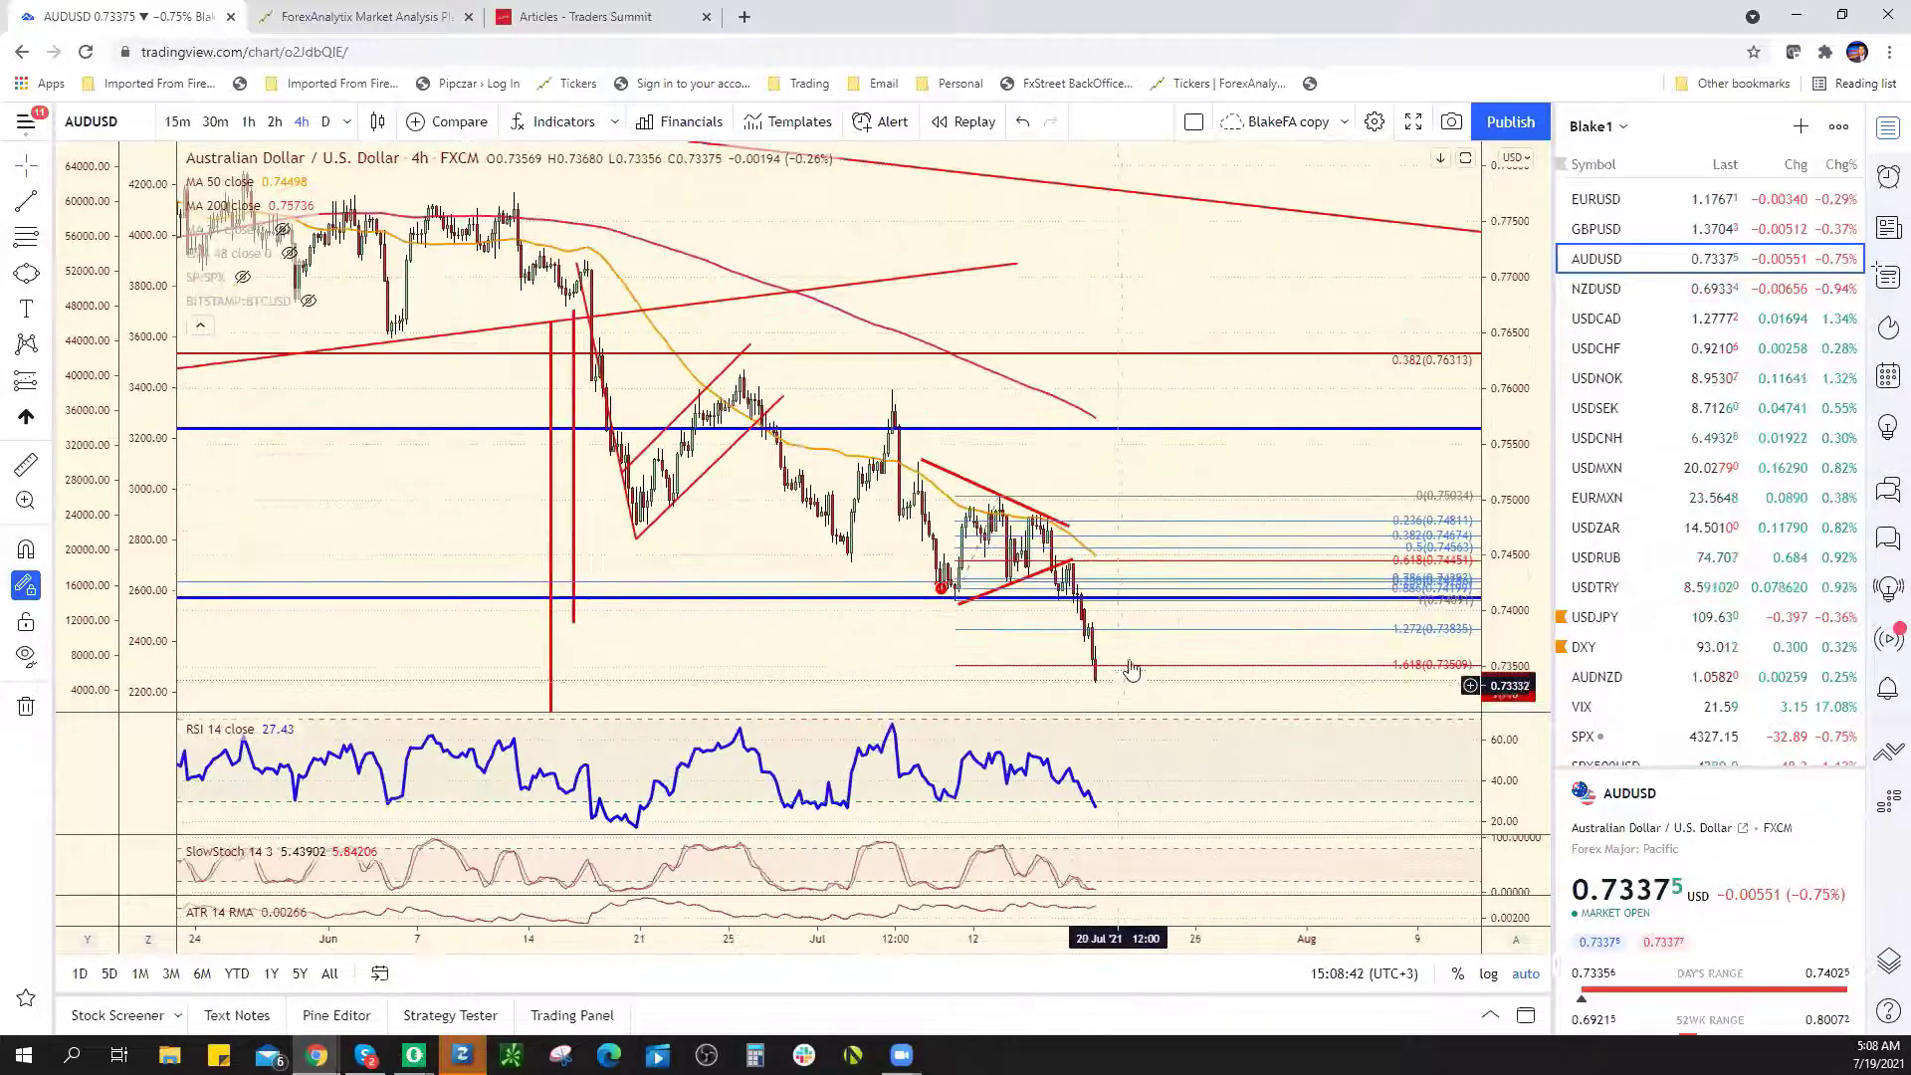
drag(1494, 438, 1492, 519)
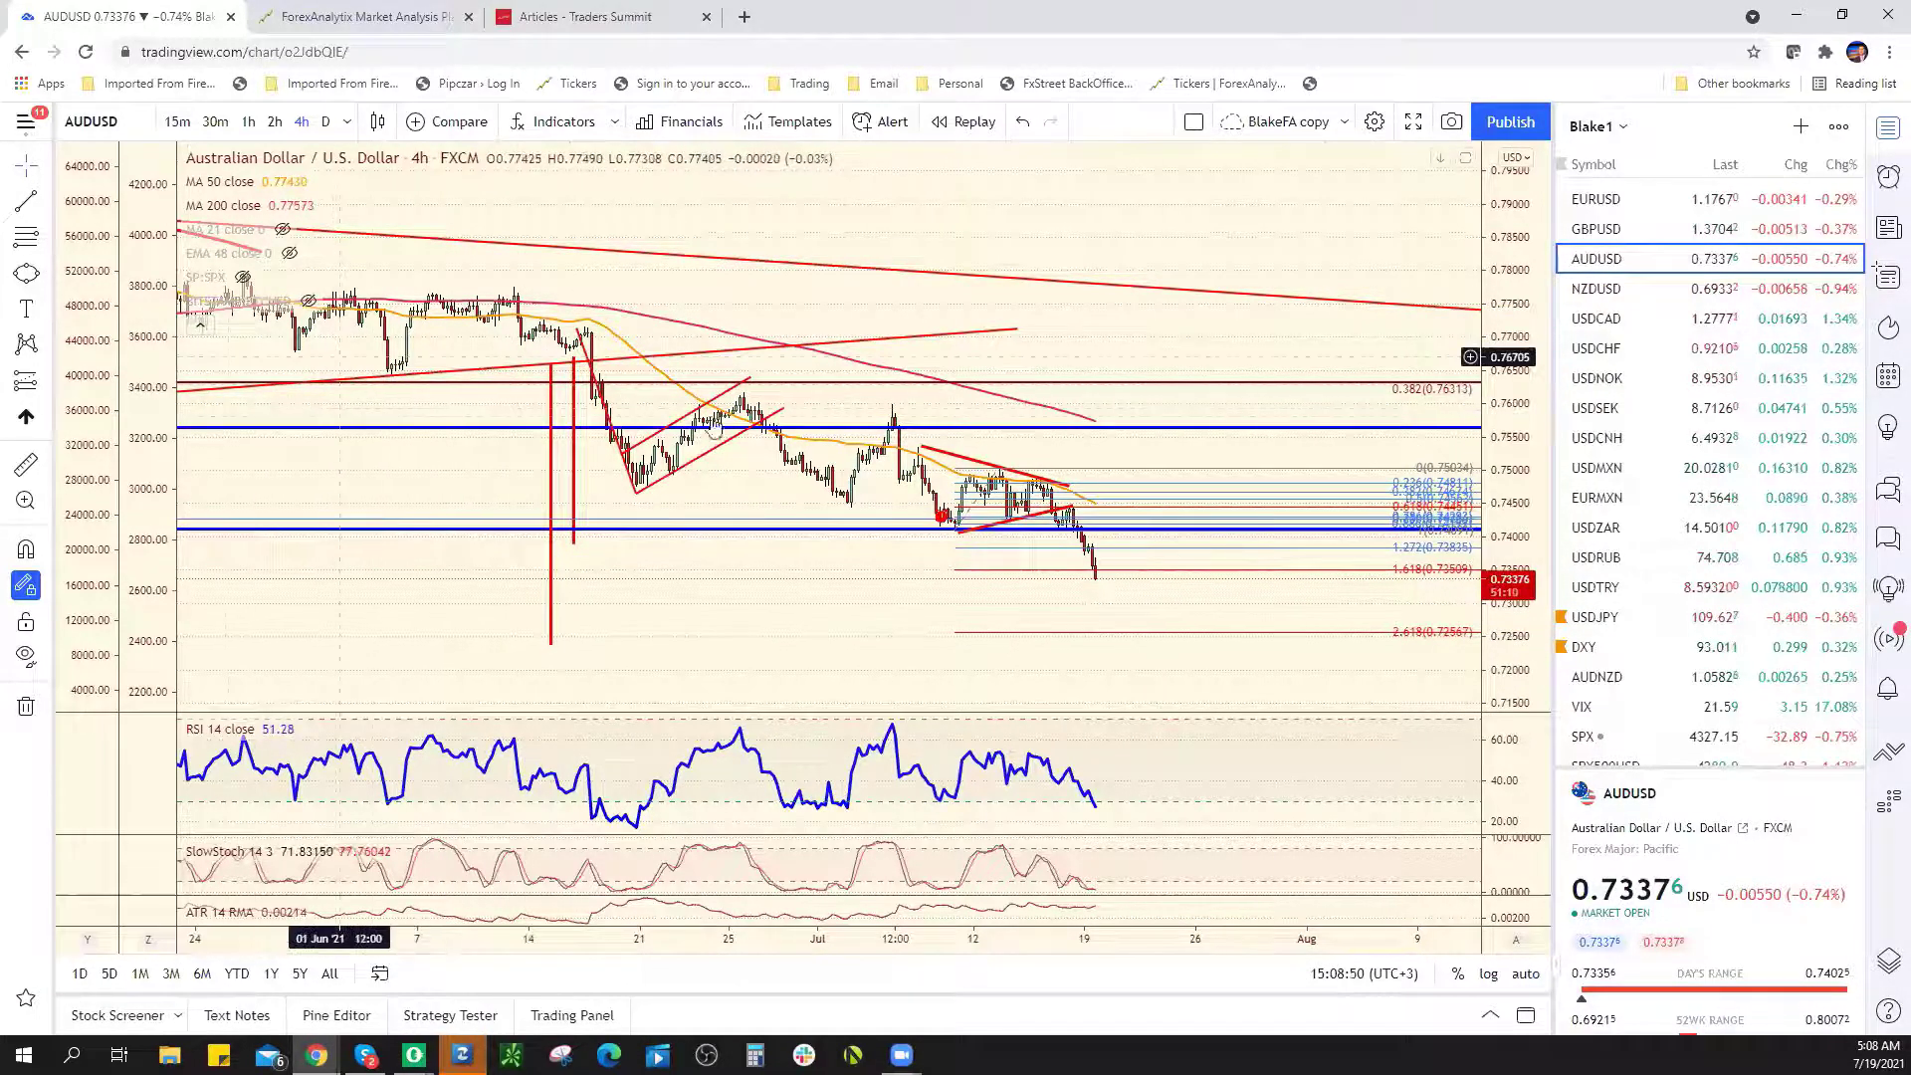
scroll(657, 378, down, 4)
scroll(1369, 363, down, 5)
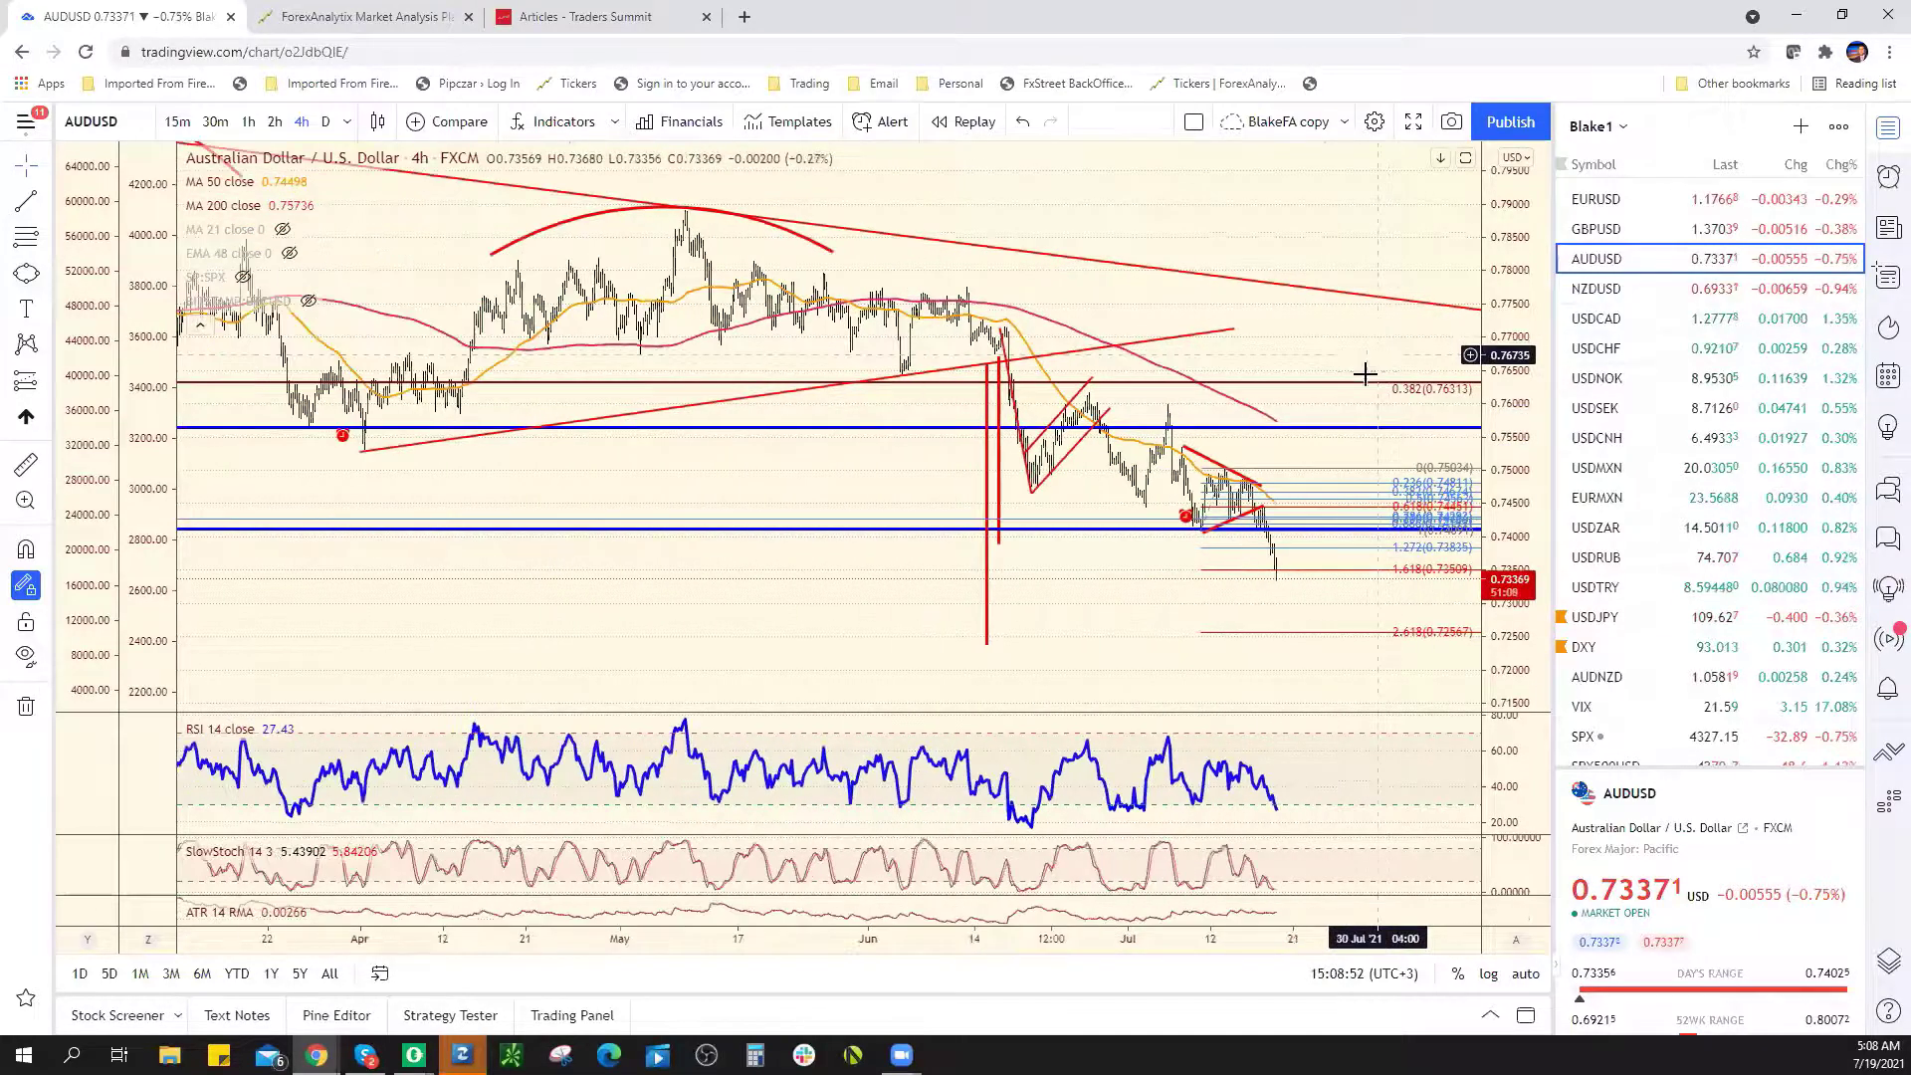
drag(1518, 338, 1511, 331)
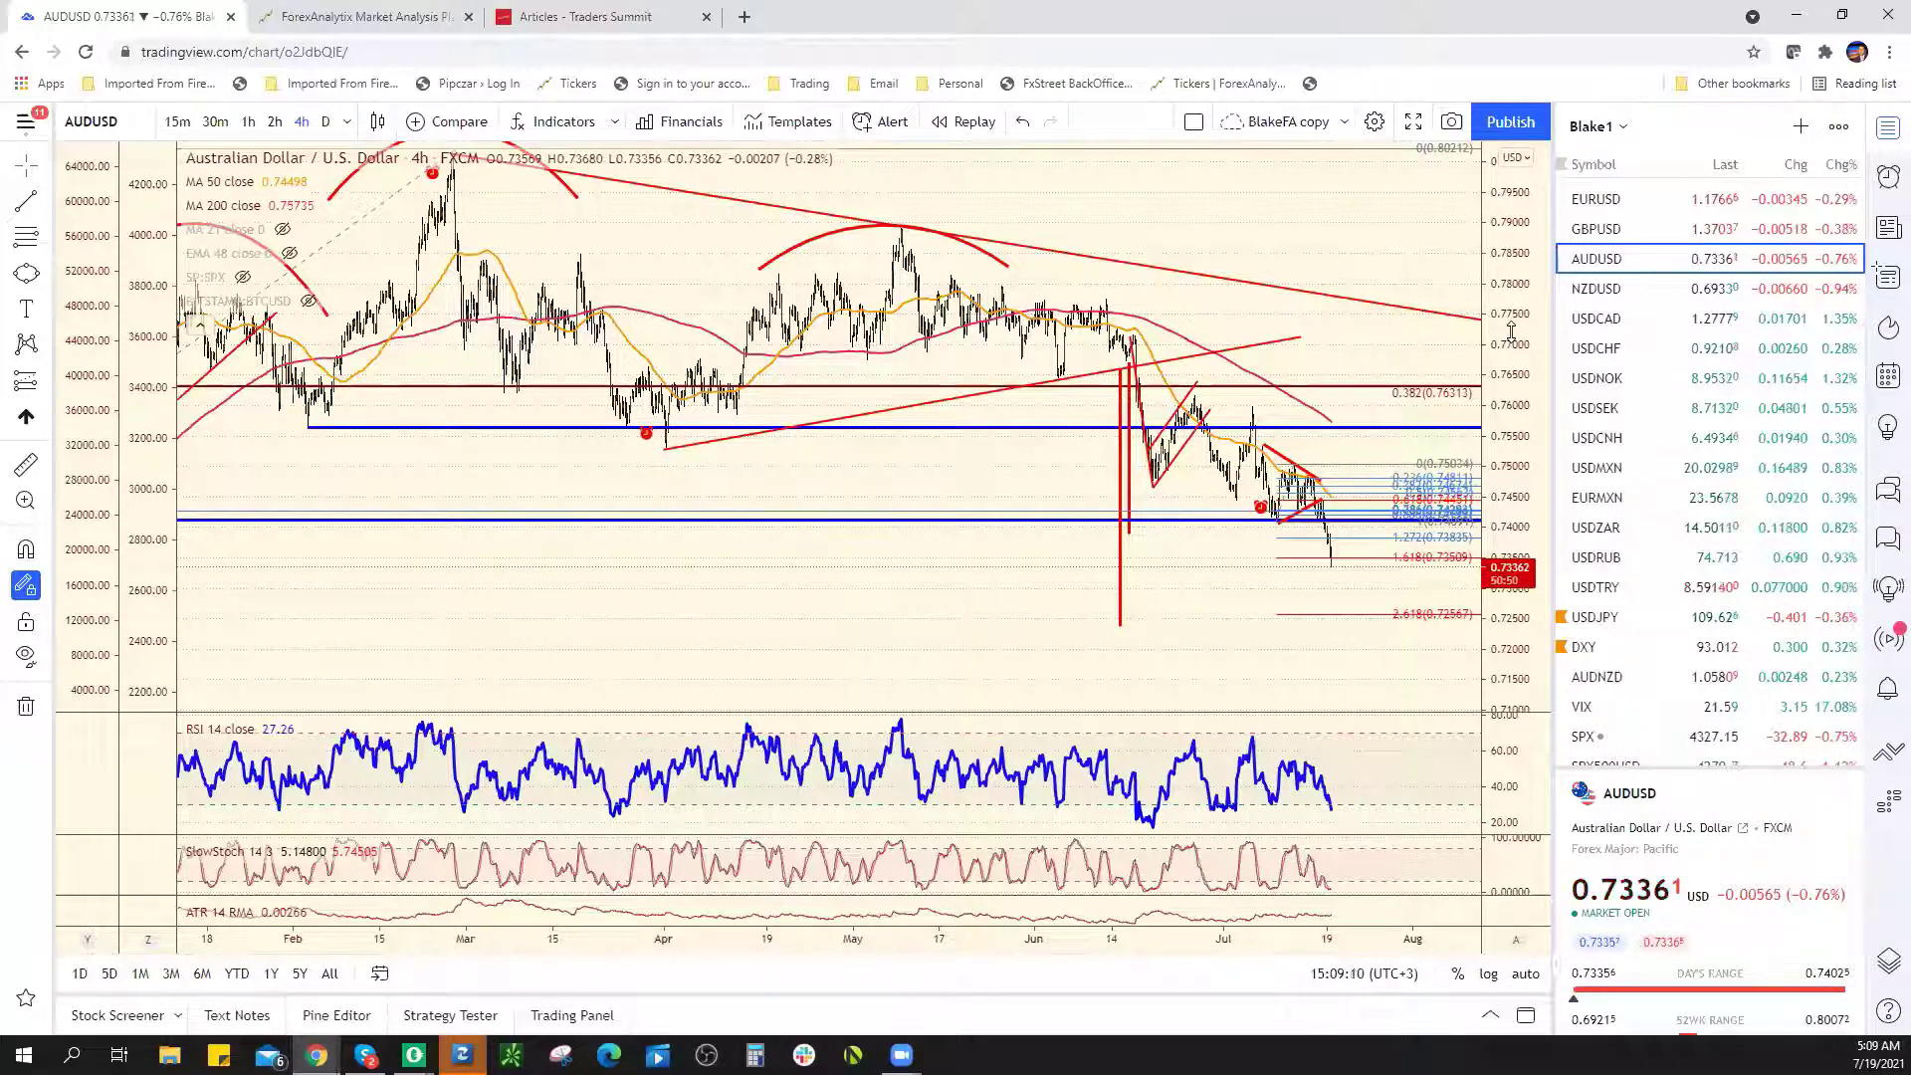
Draw a red rectangle from the mid-June red line down to about 0.724
click(47, 276)
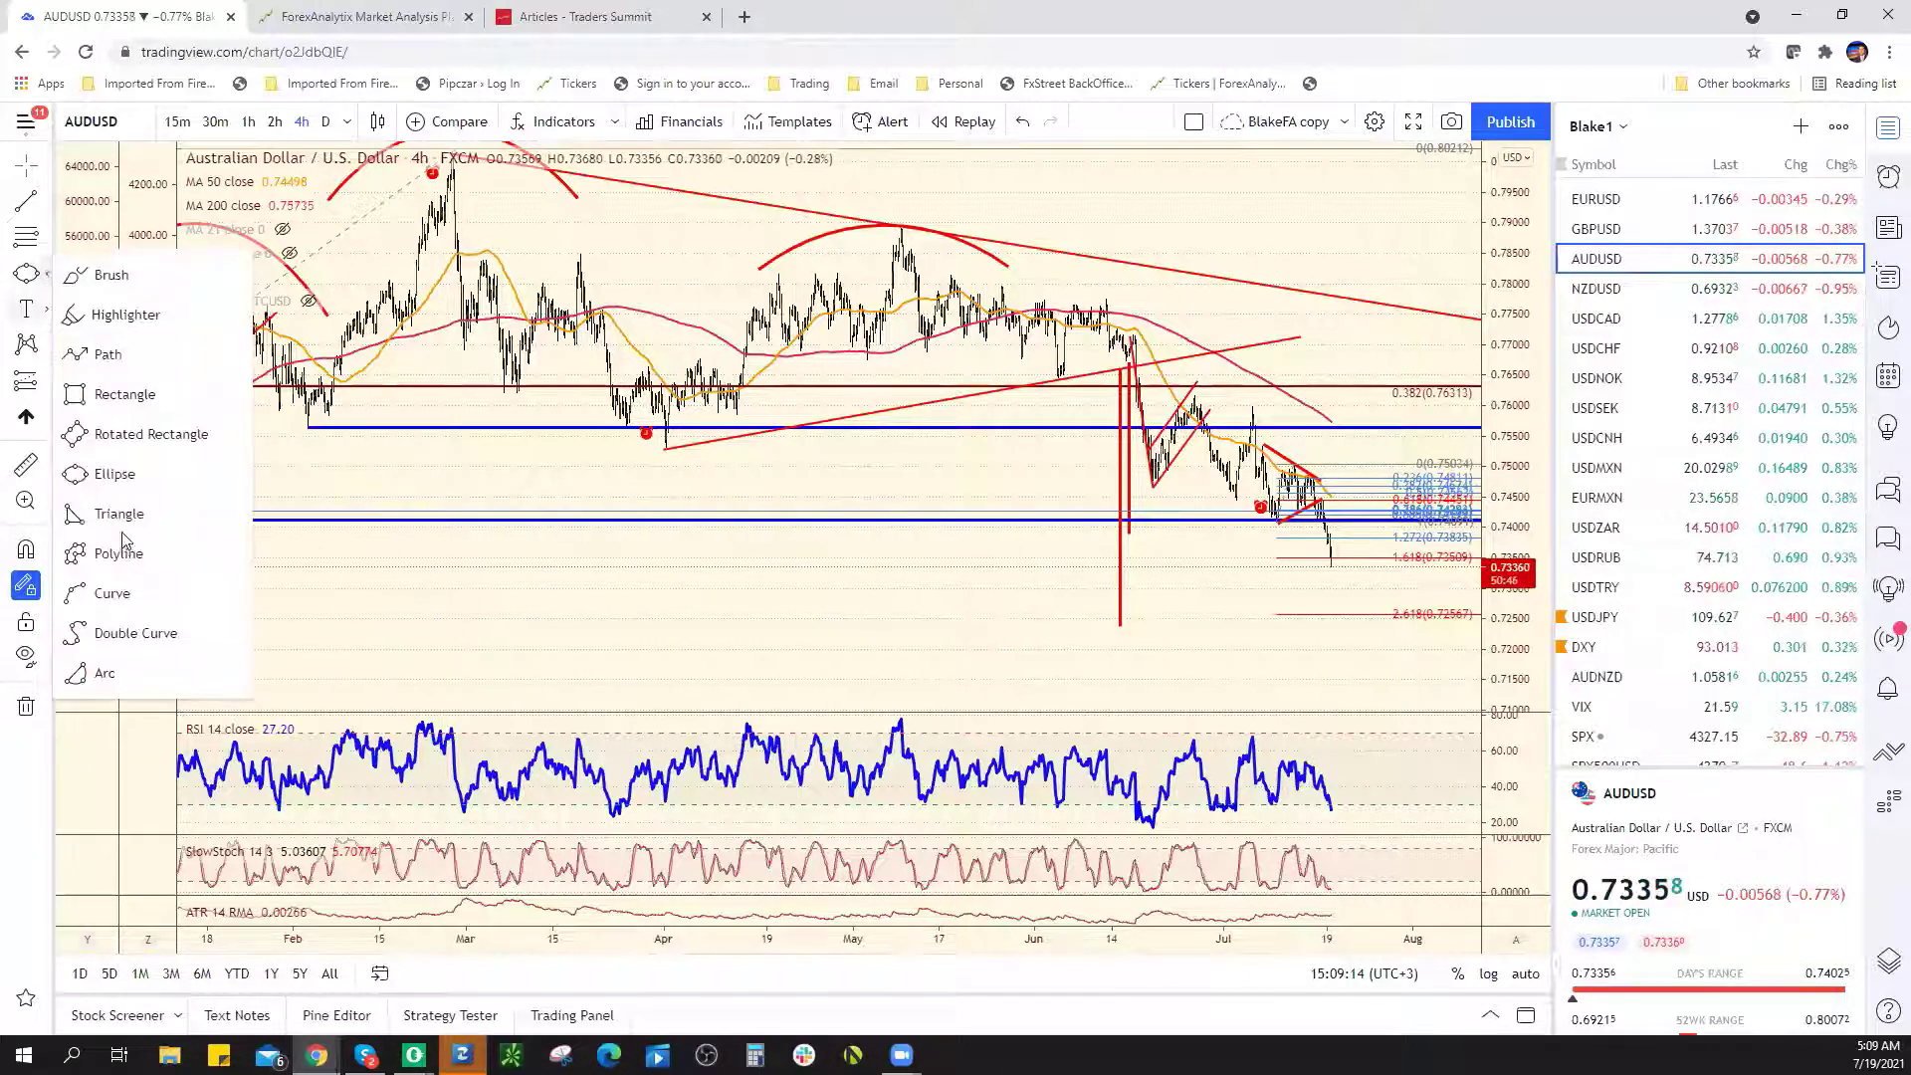
click(156, 394)
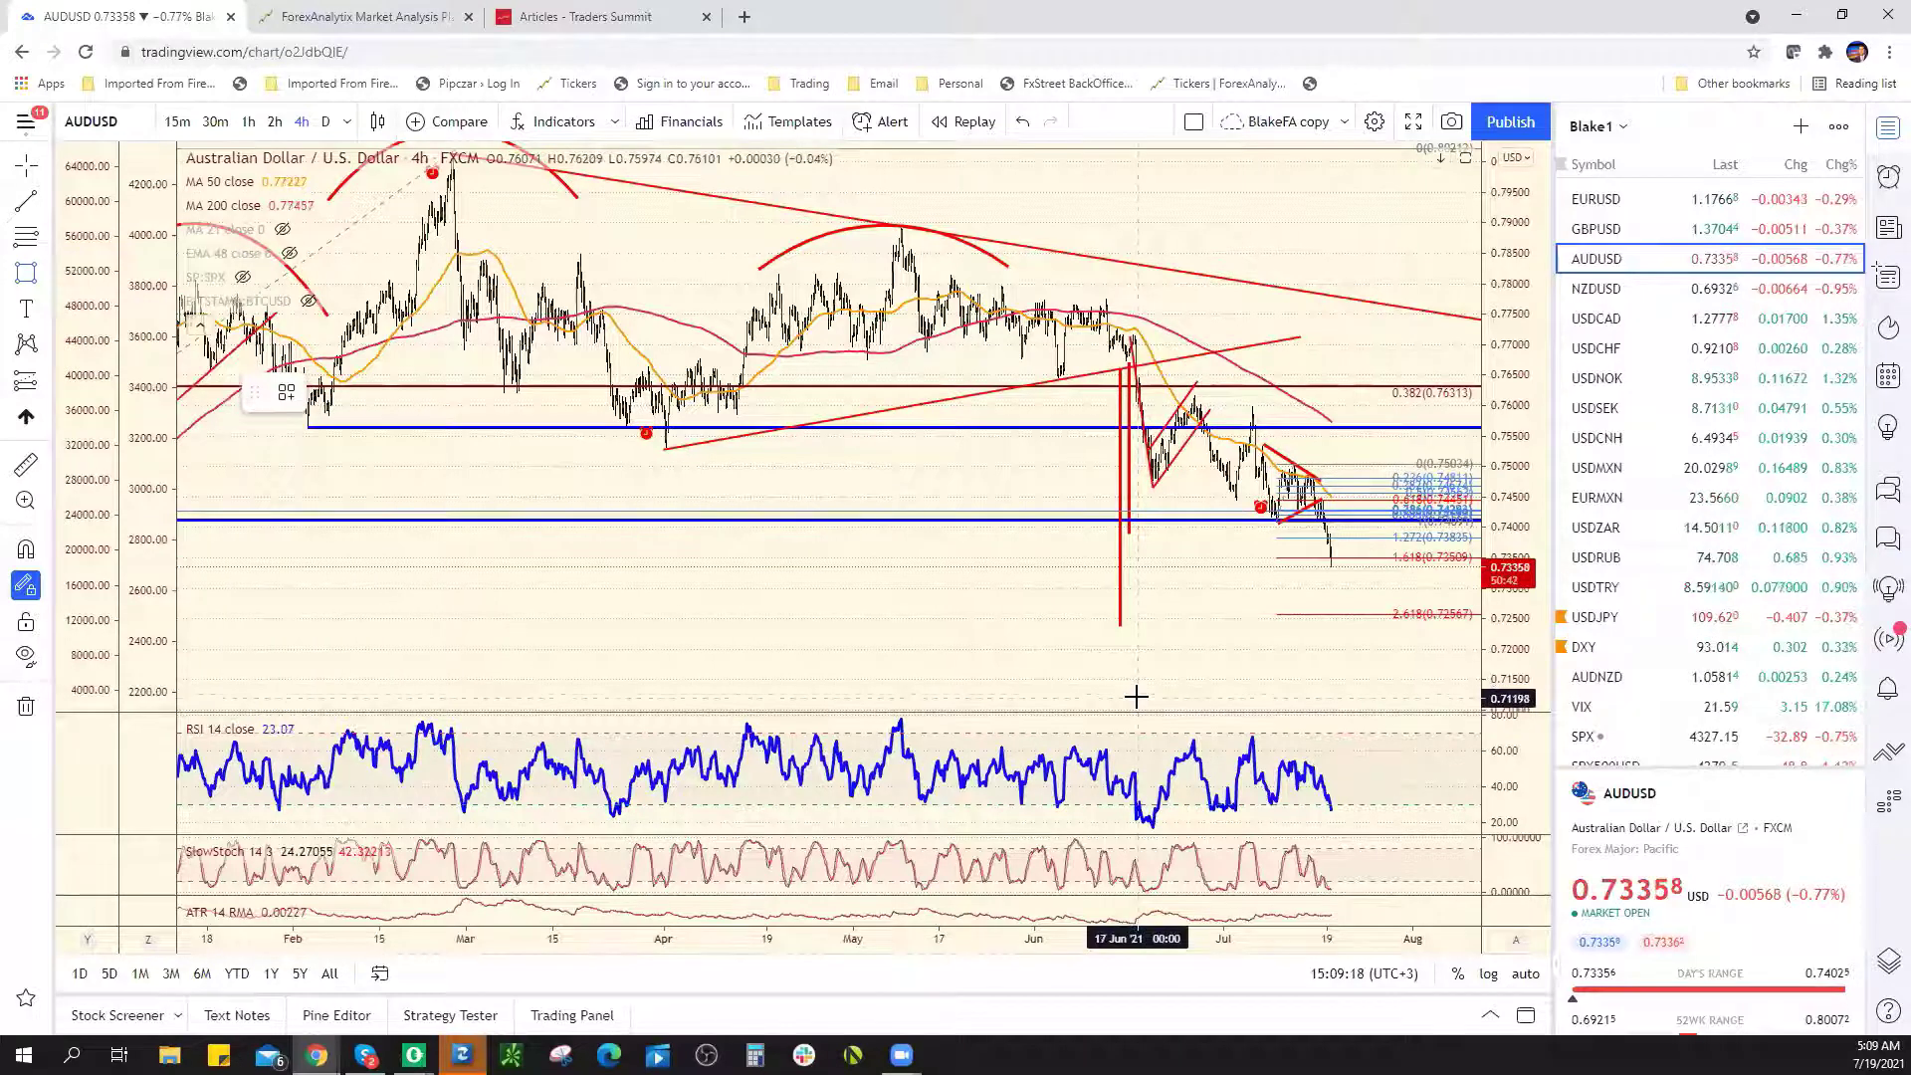
click(1123, 624)
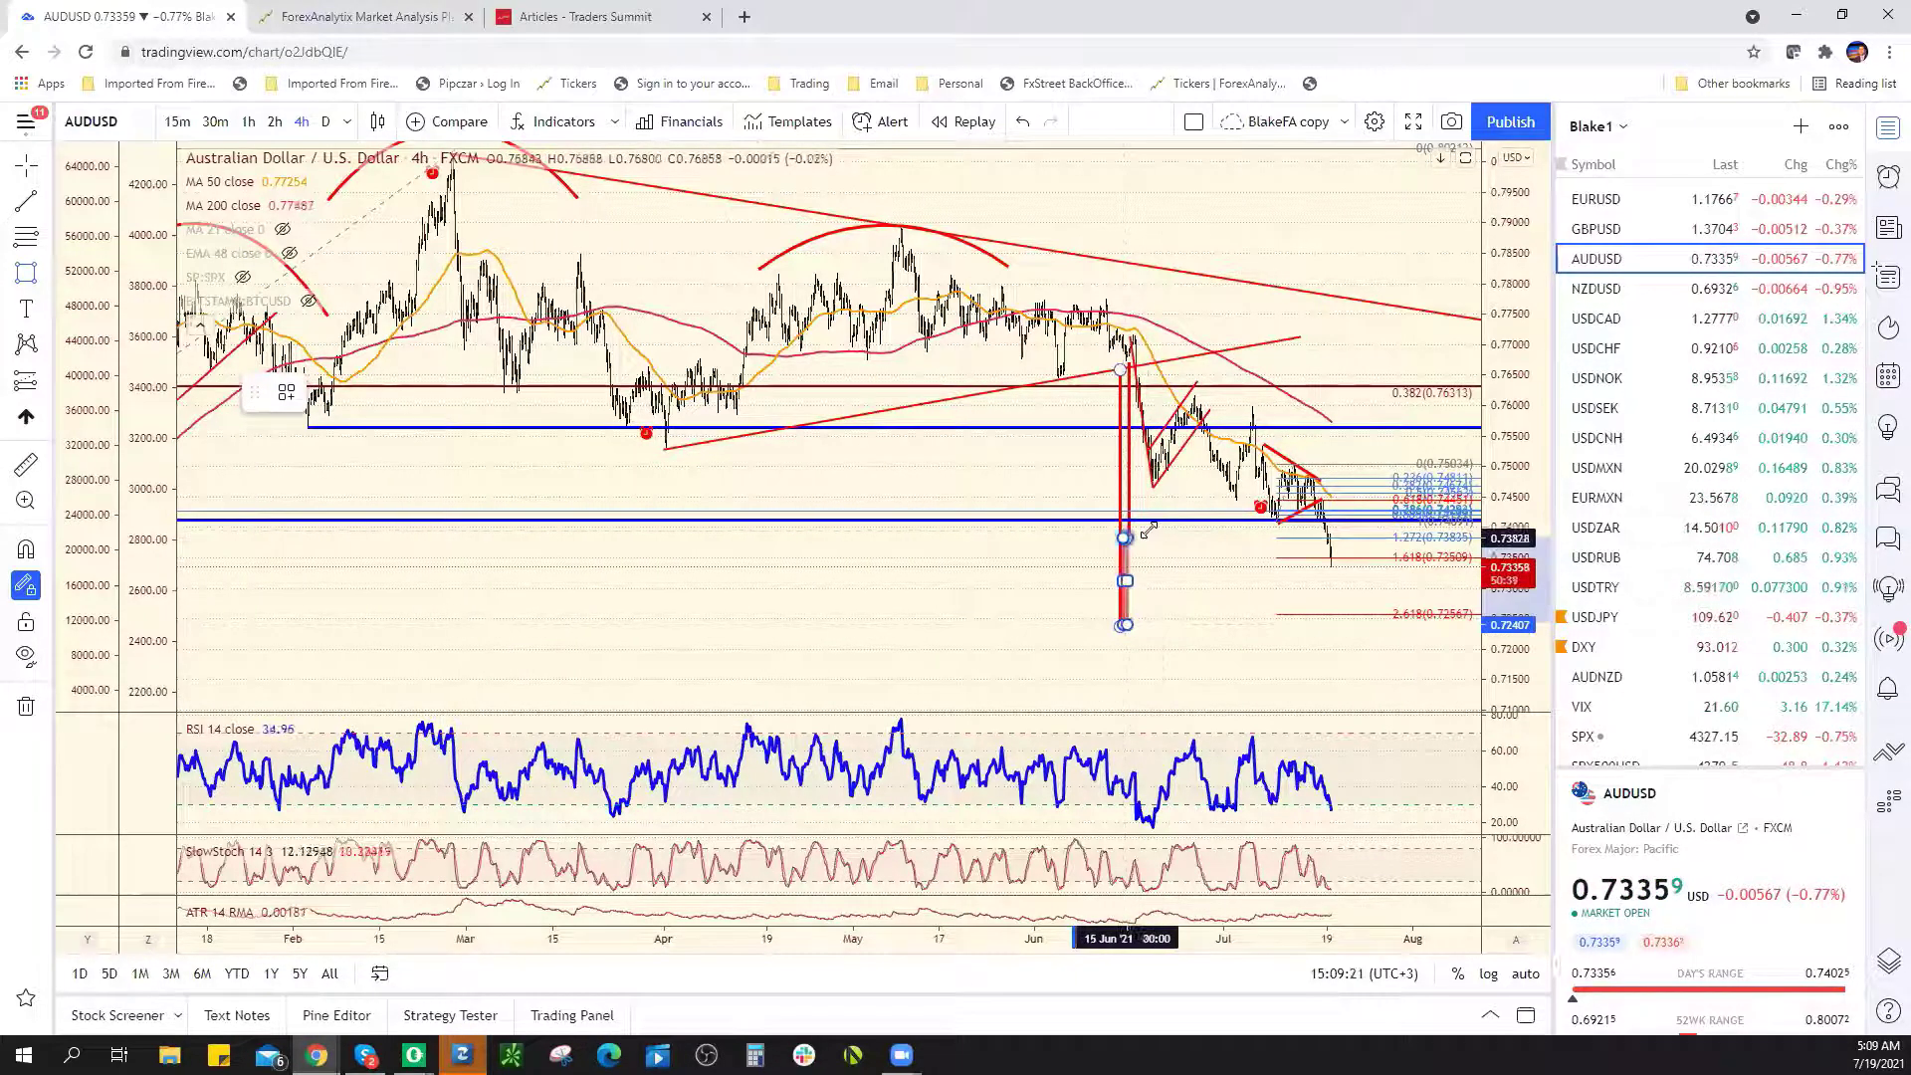
click(1448, 534)
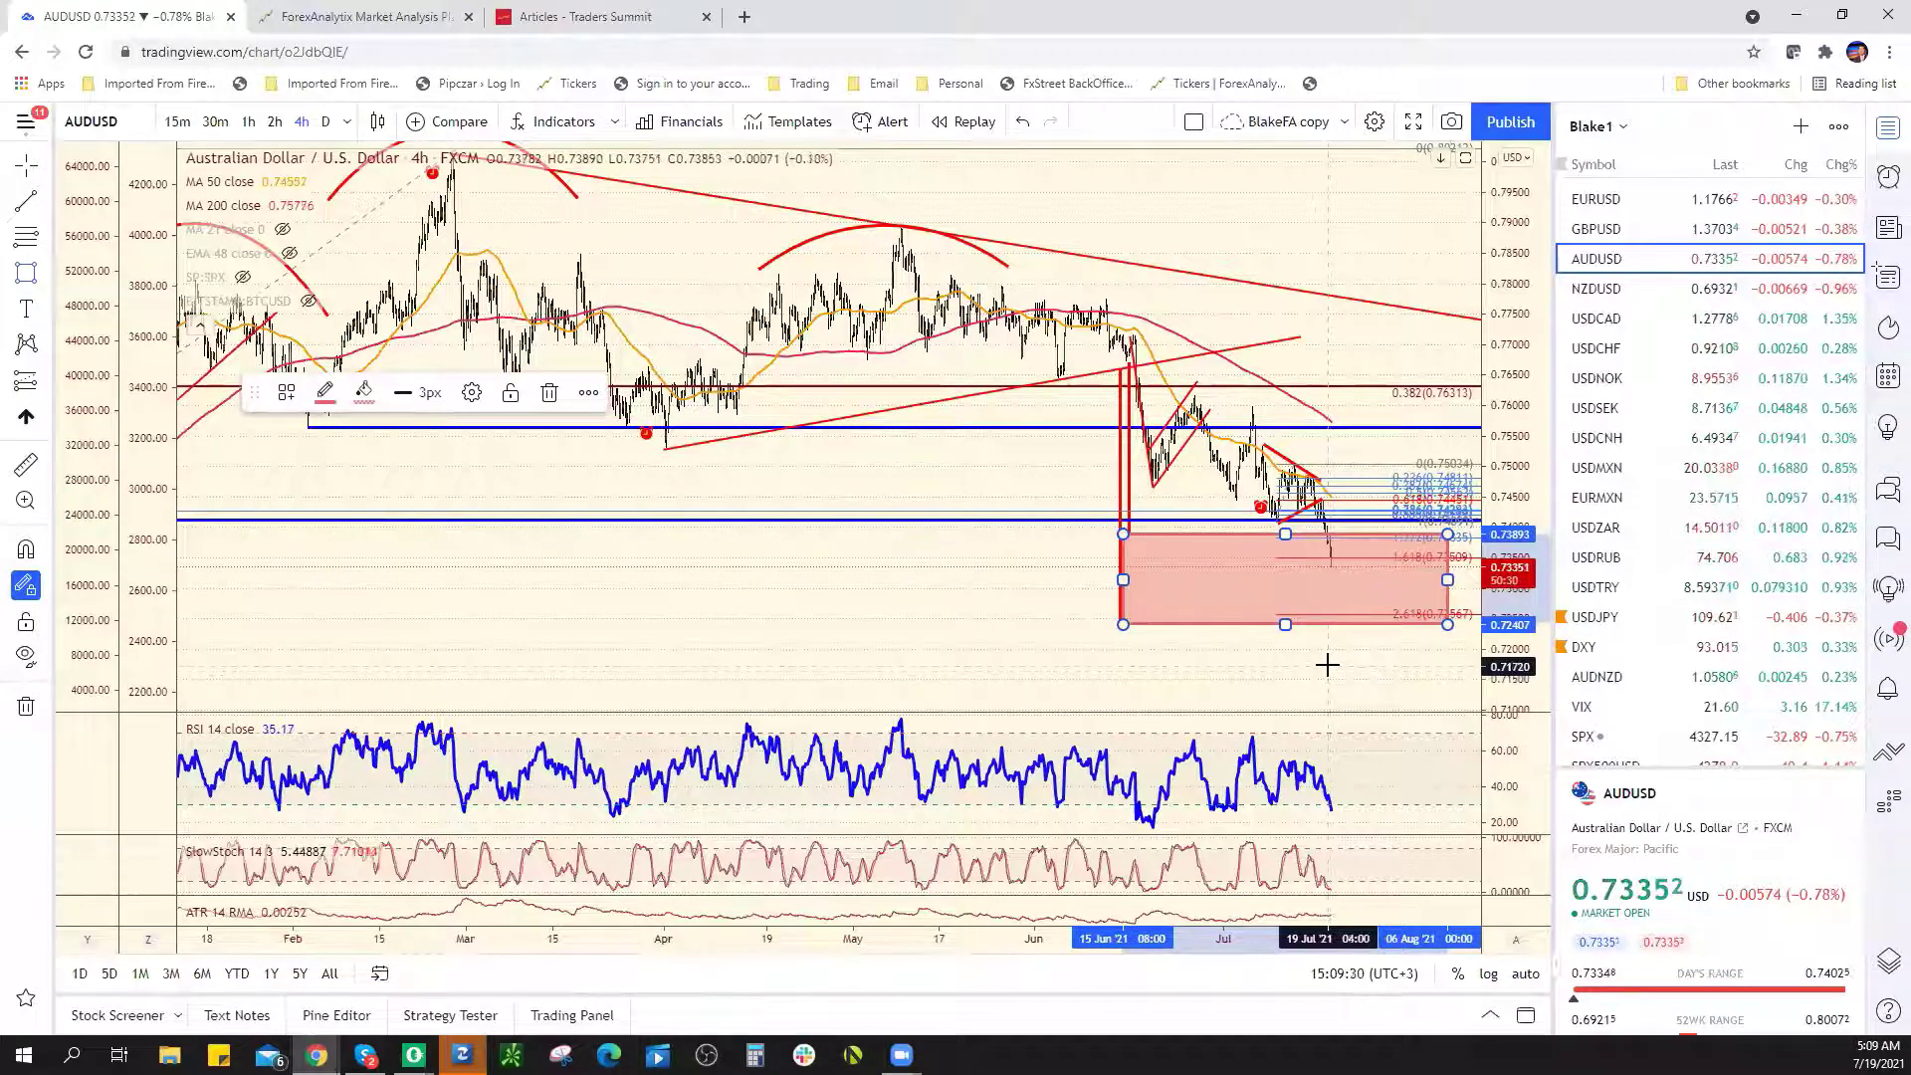
scroll(1314, 669, up, 3)
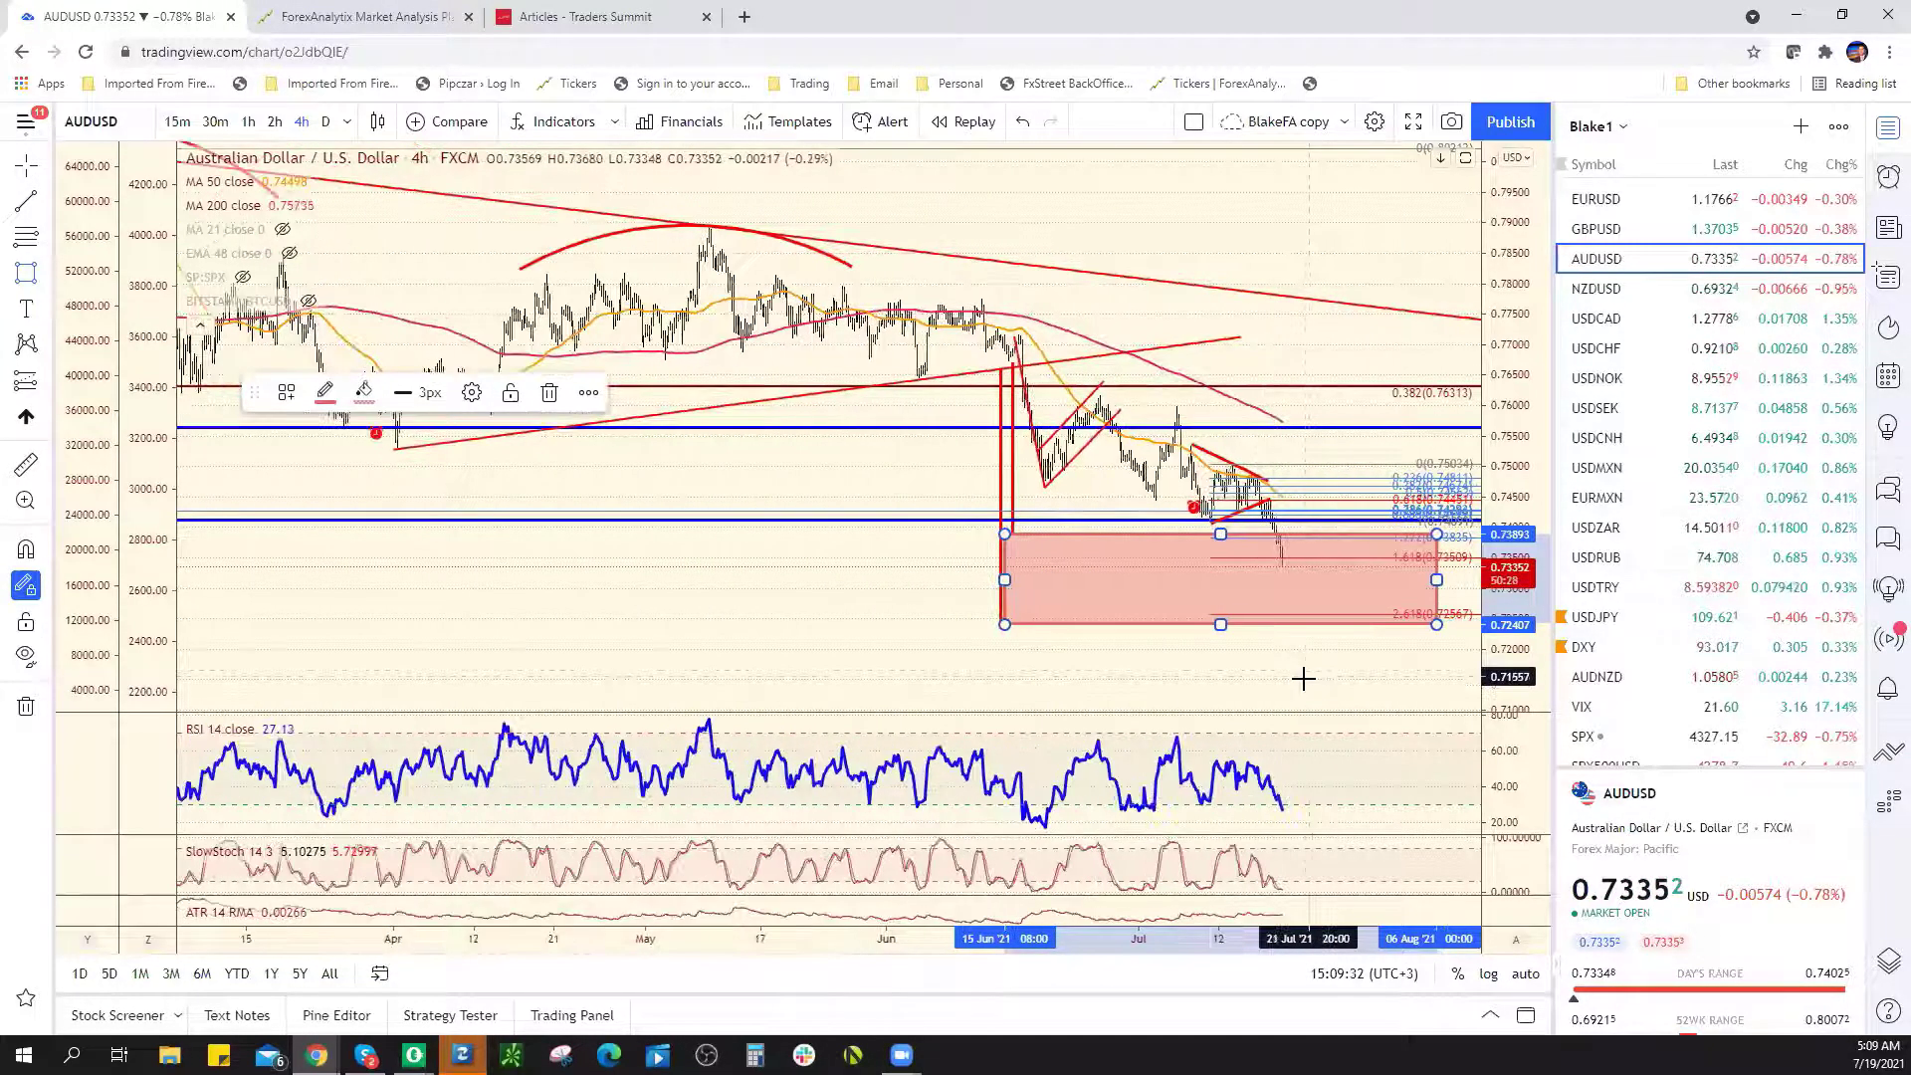
scroll(1294, 672, down, 2)
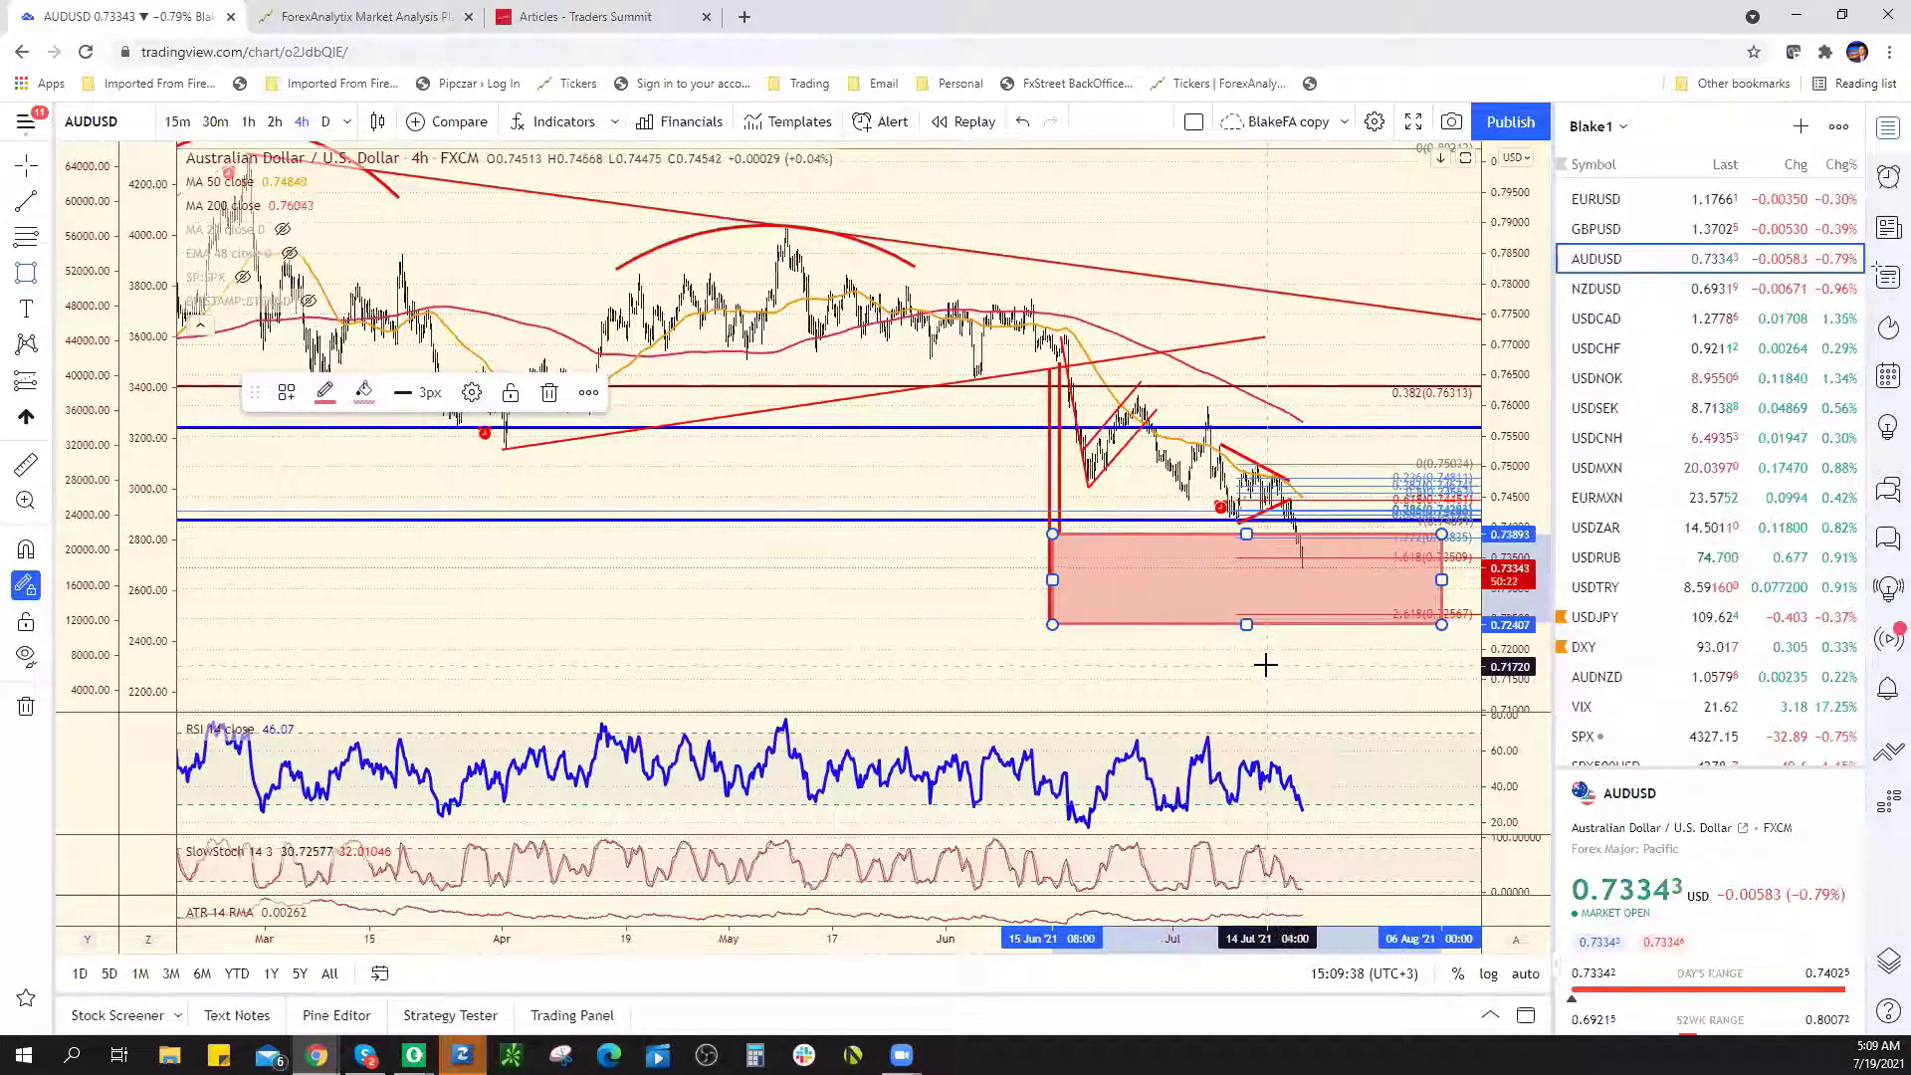
scroll(1268, 662, down, 2)
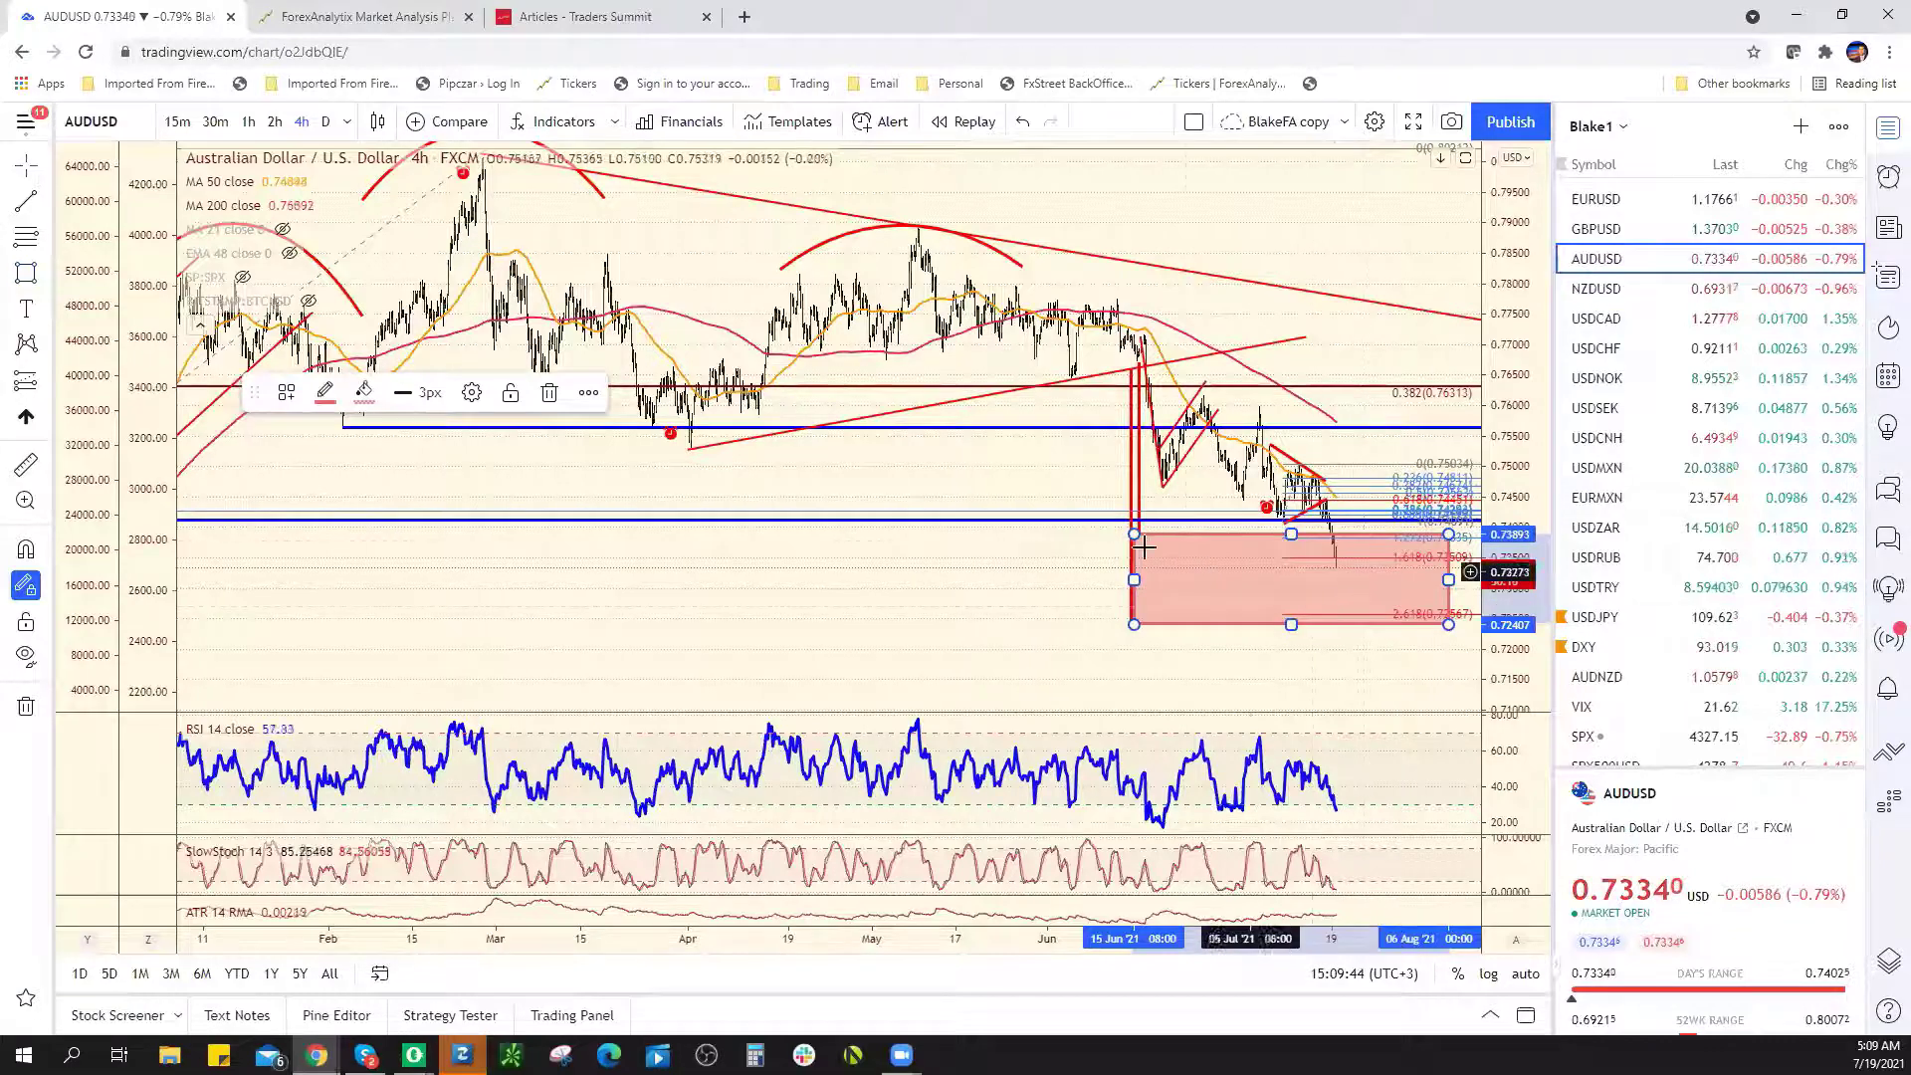
Dismiss the alert and shift the box and red vertical lines toward February–May
click(1081, 640)
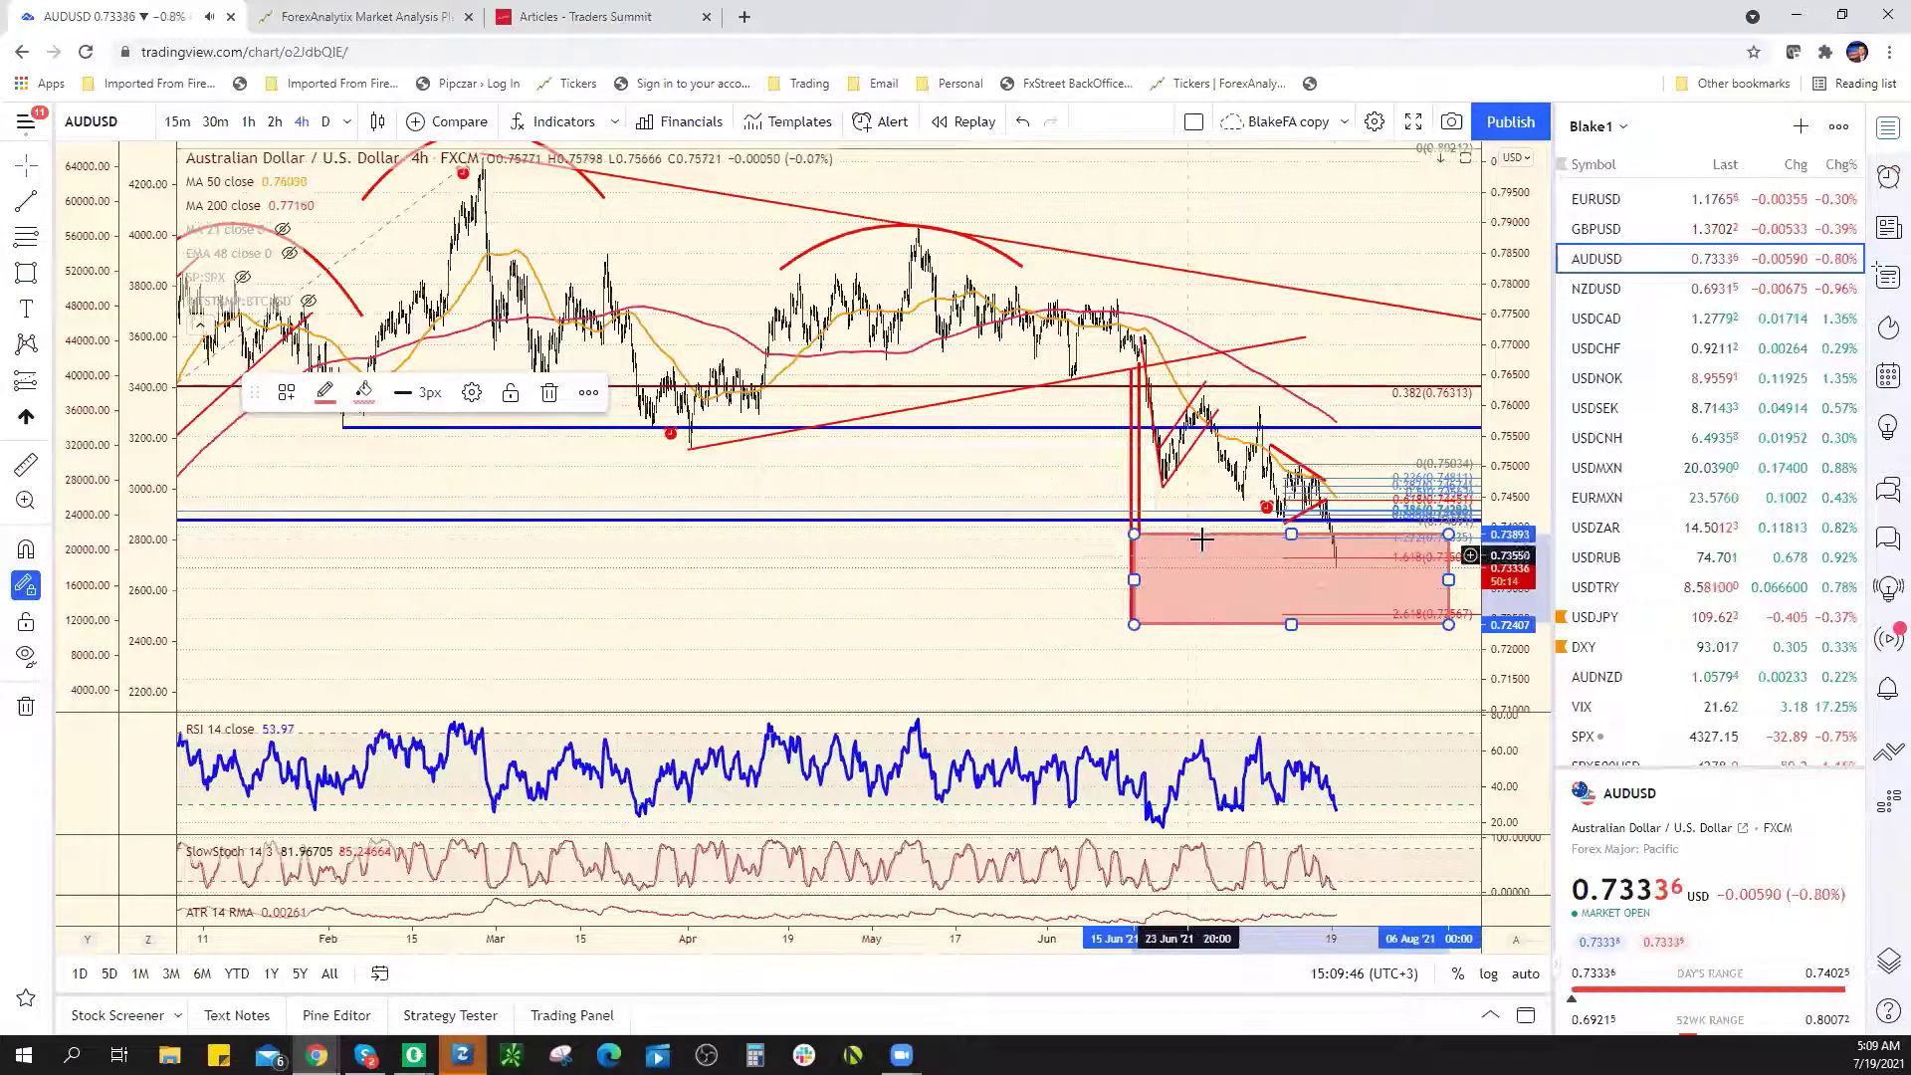
drag(1210, 545, 537, 549)
drag(1138, 463, 918, 330)
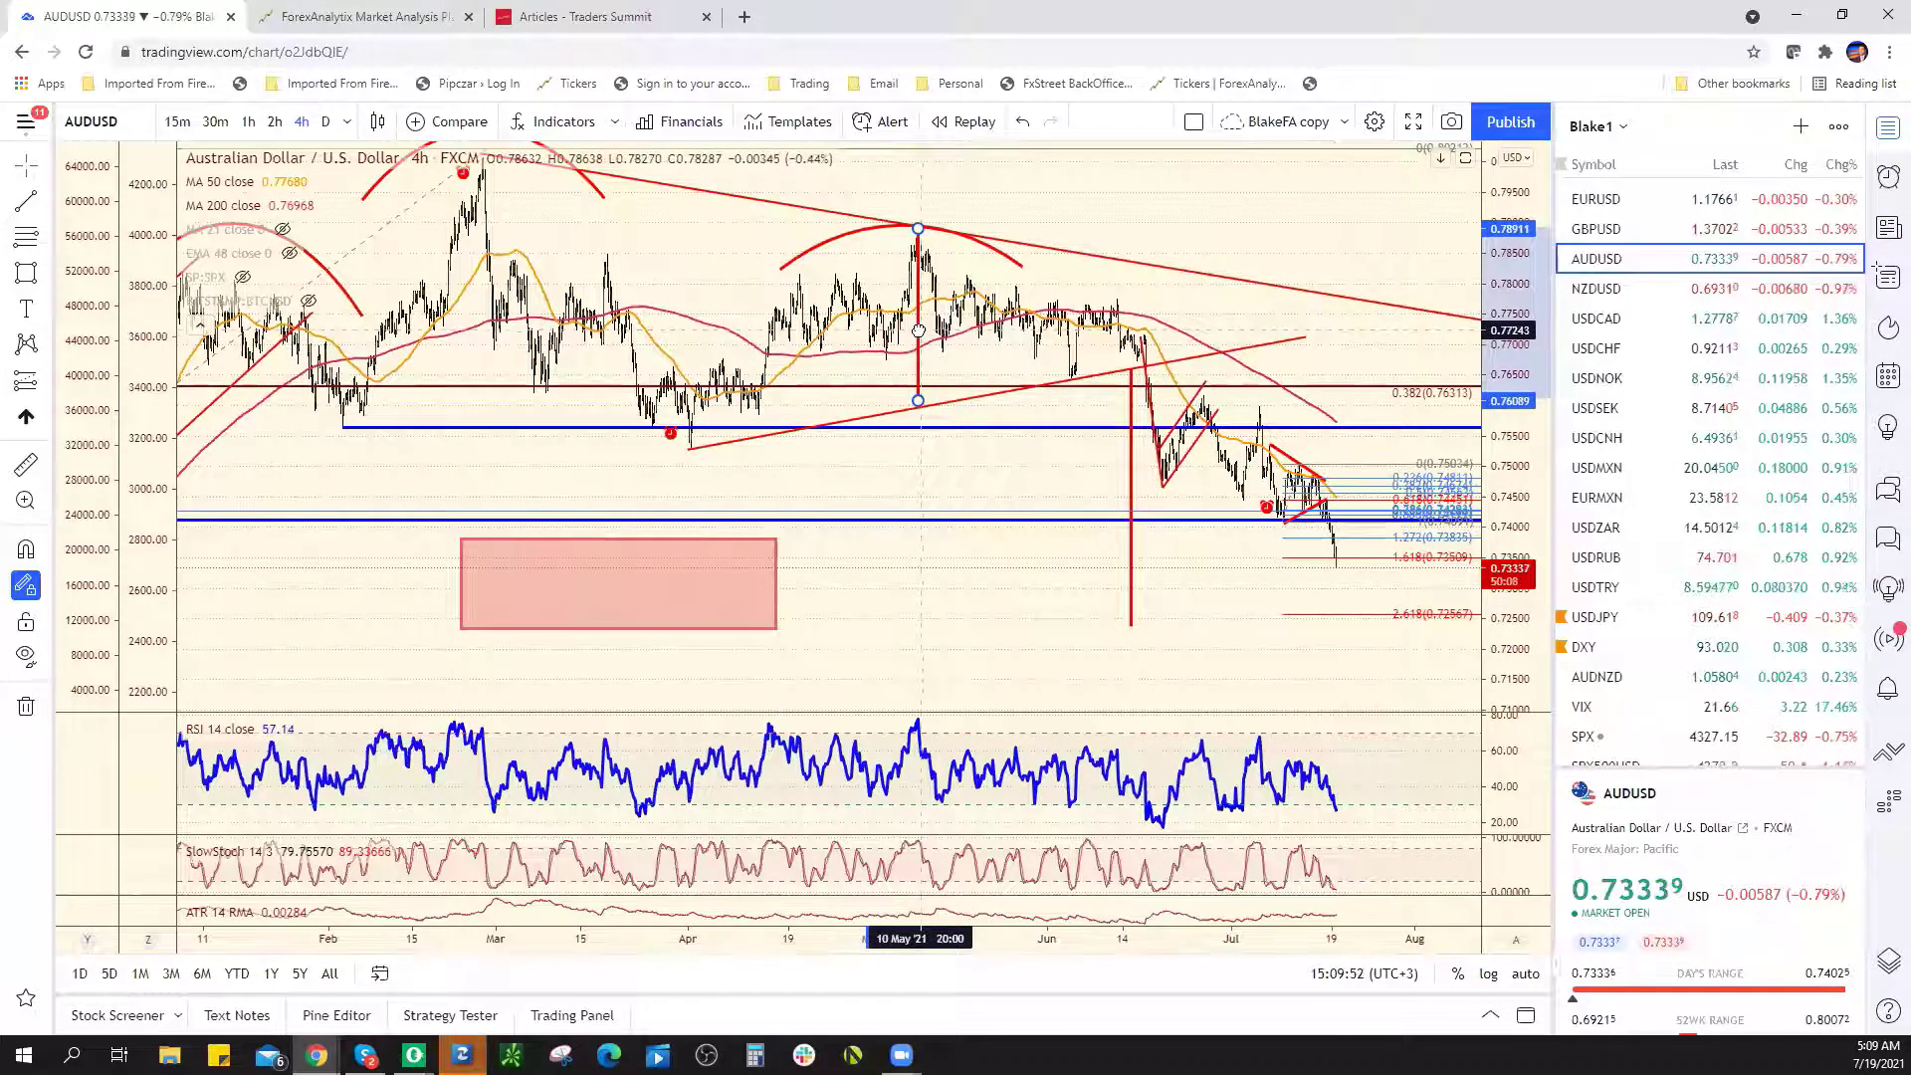
ctrl+click(1132, 478)
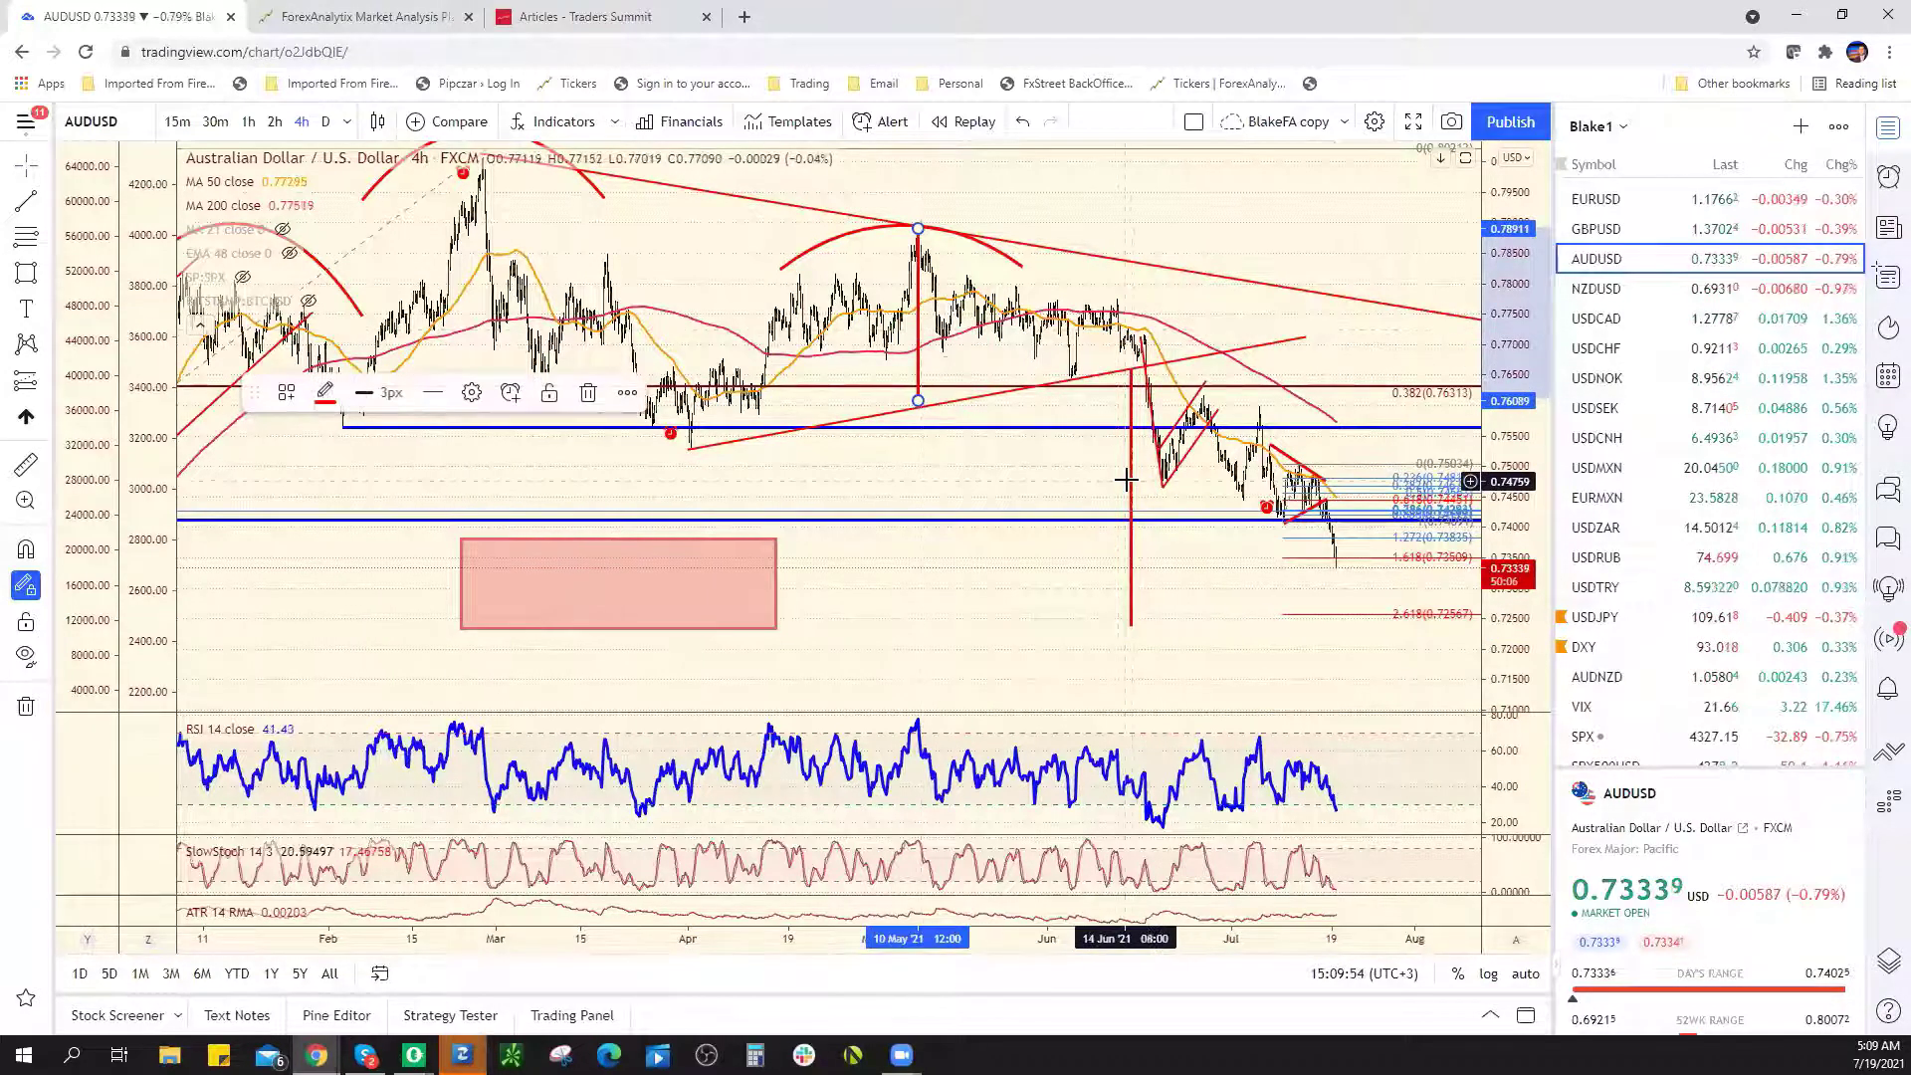
drag(1134, 491, 684, 299)
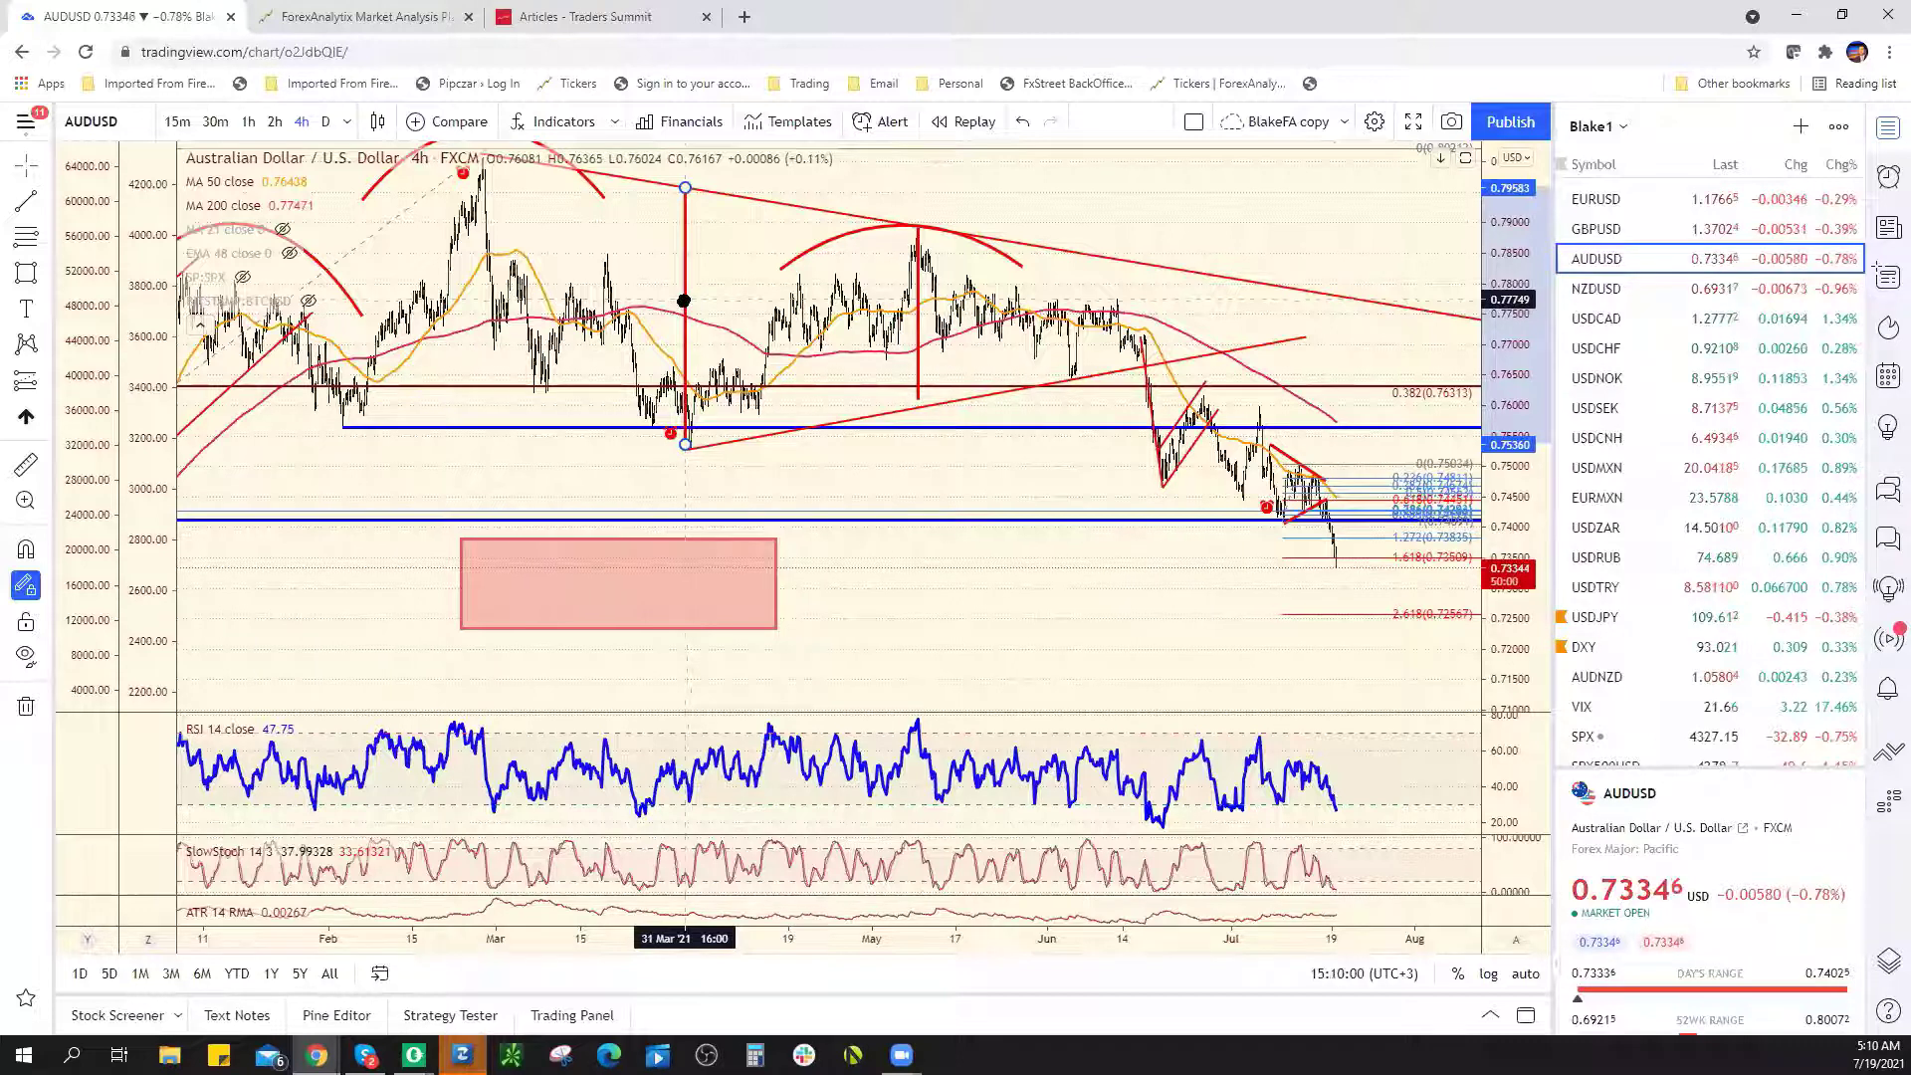
mouse_move(684, 299)
mouse_down()
mouse_move(1255, 524)
mouse_move(1301, 507)
mouse_move(1144, 488)
mouse_move(1153, 460)
mouse_move(1157, 496)
mouse_up()
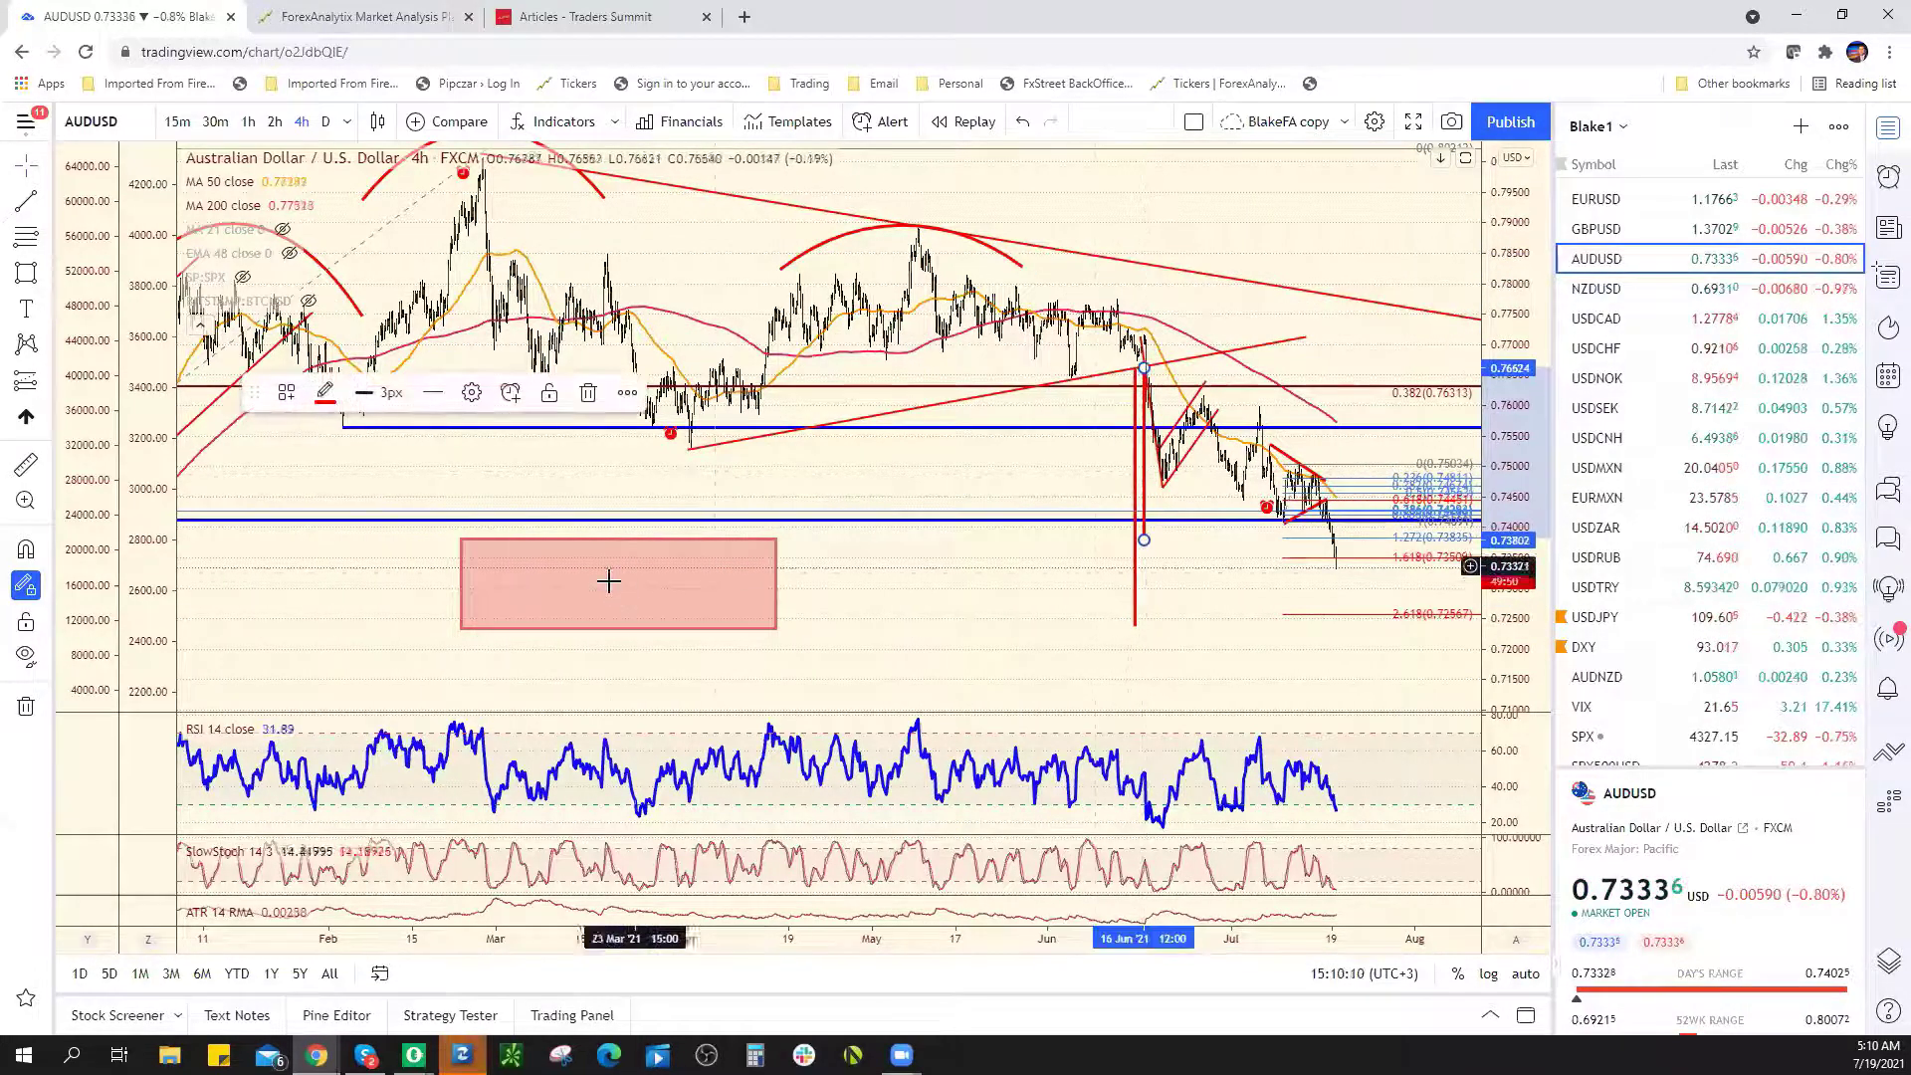
Move the red box back to span mid-June onward, between about 0.739 and 0.724
scroll(609, 581, left, 10)
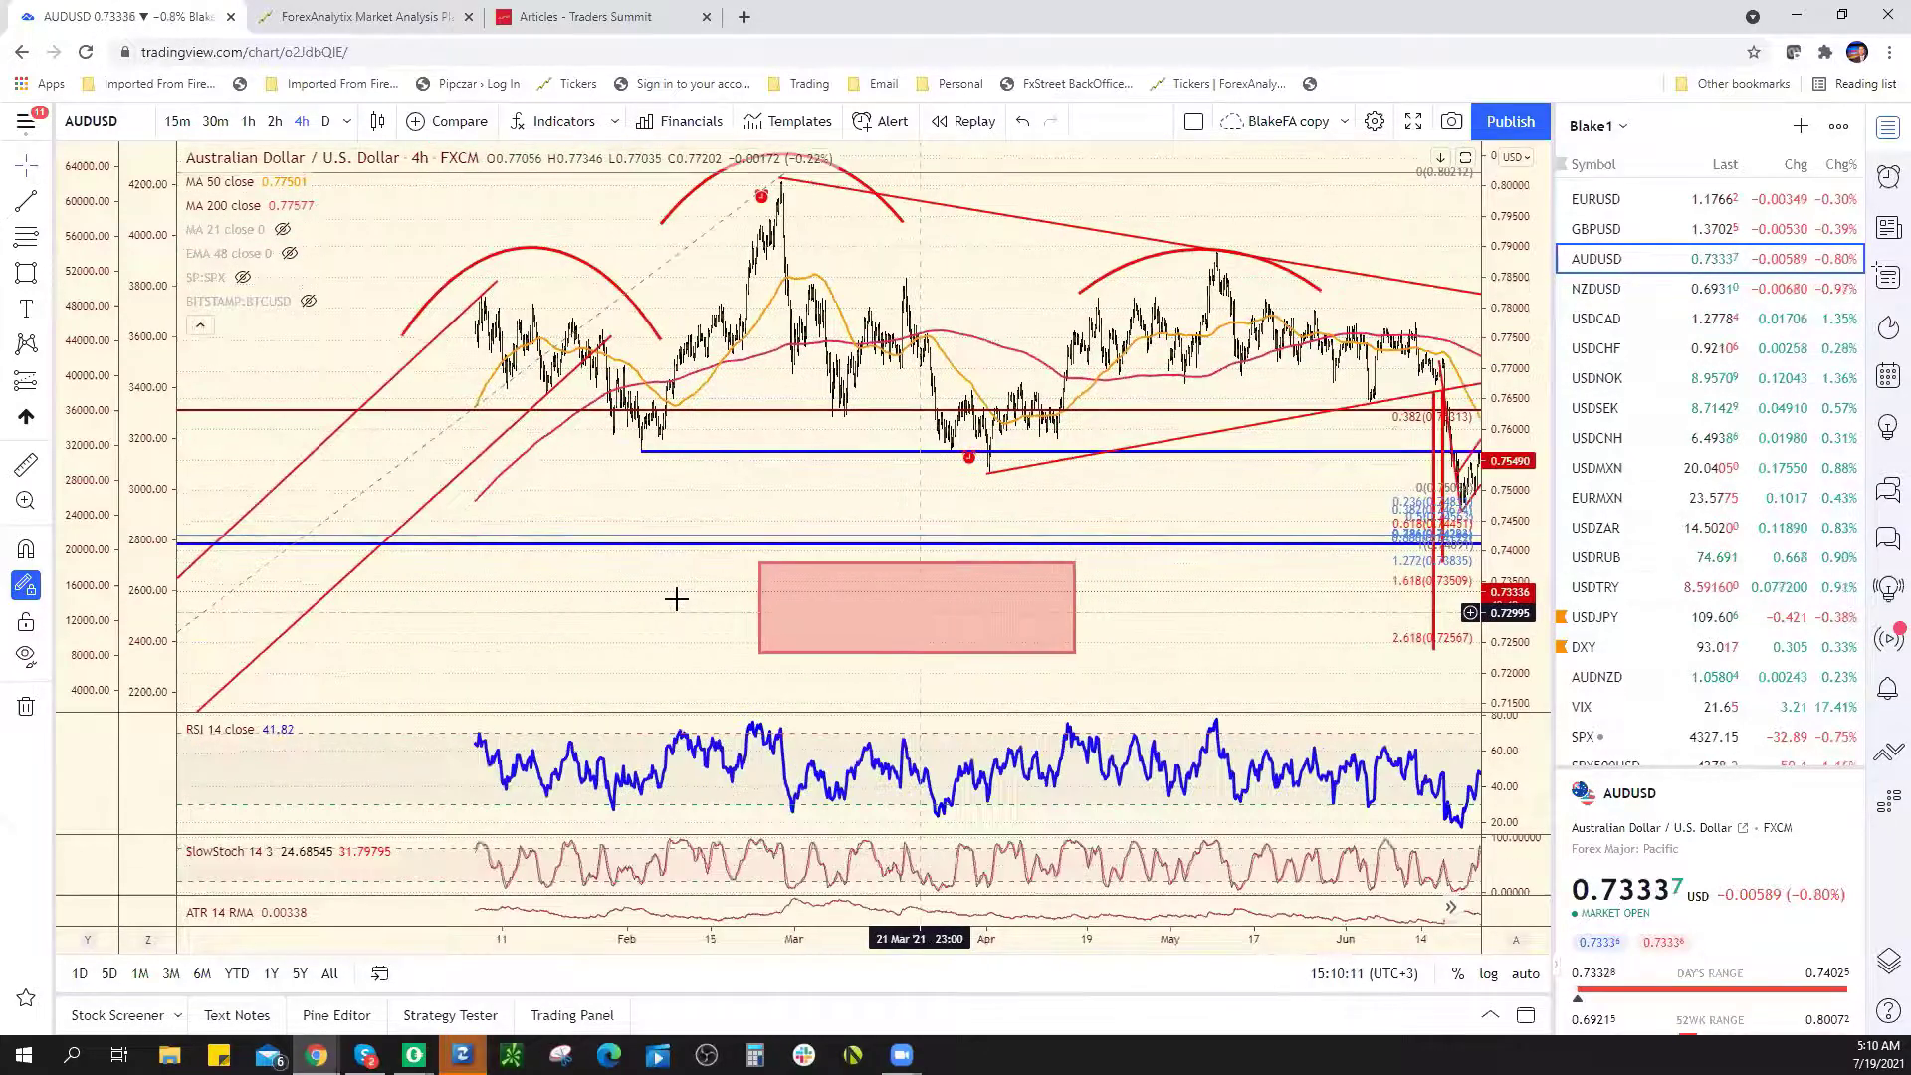
scroll(679, 602, right, 8)
drag(683, 605, 1354, 602)
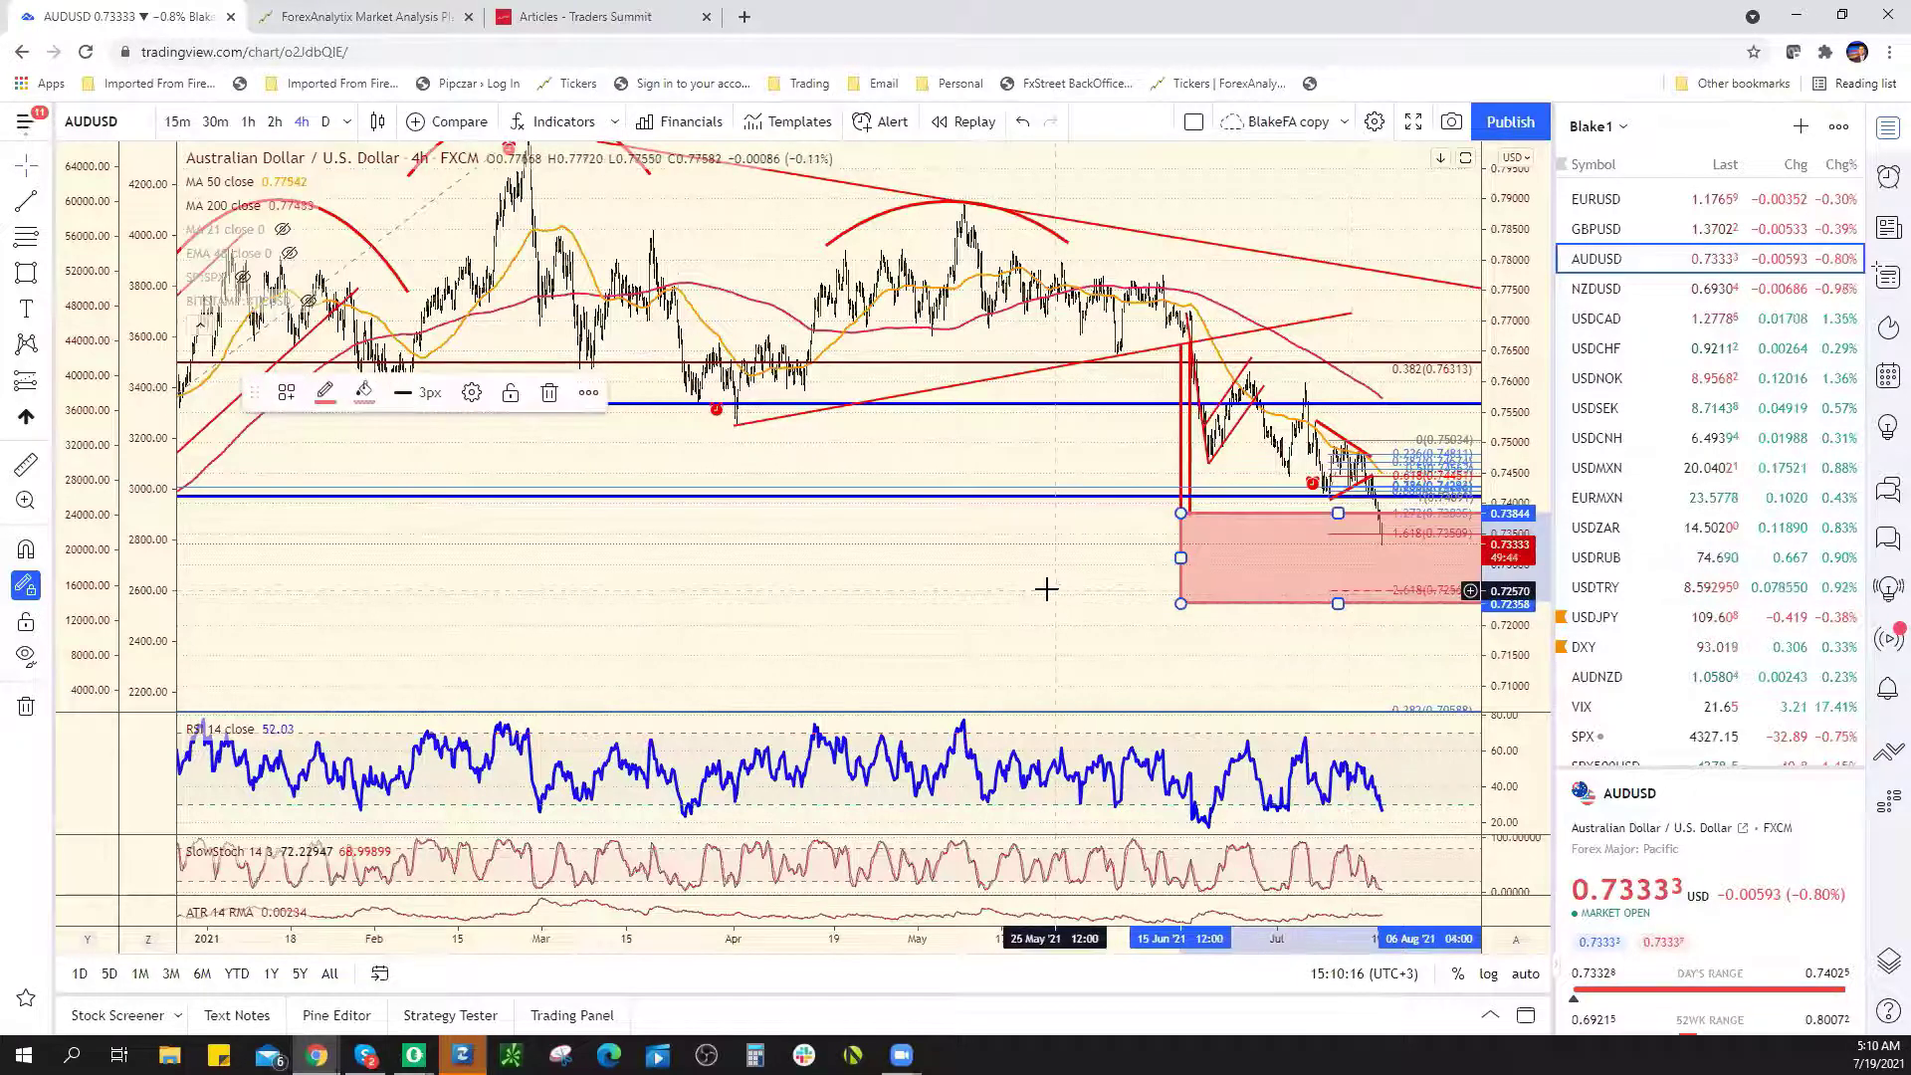
click(1076, 570)
scroll(1145, 548, right, 5)
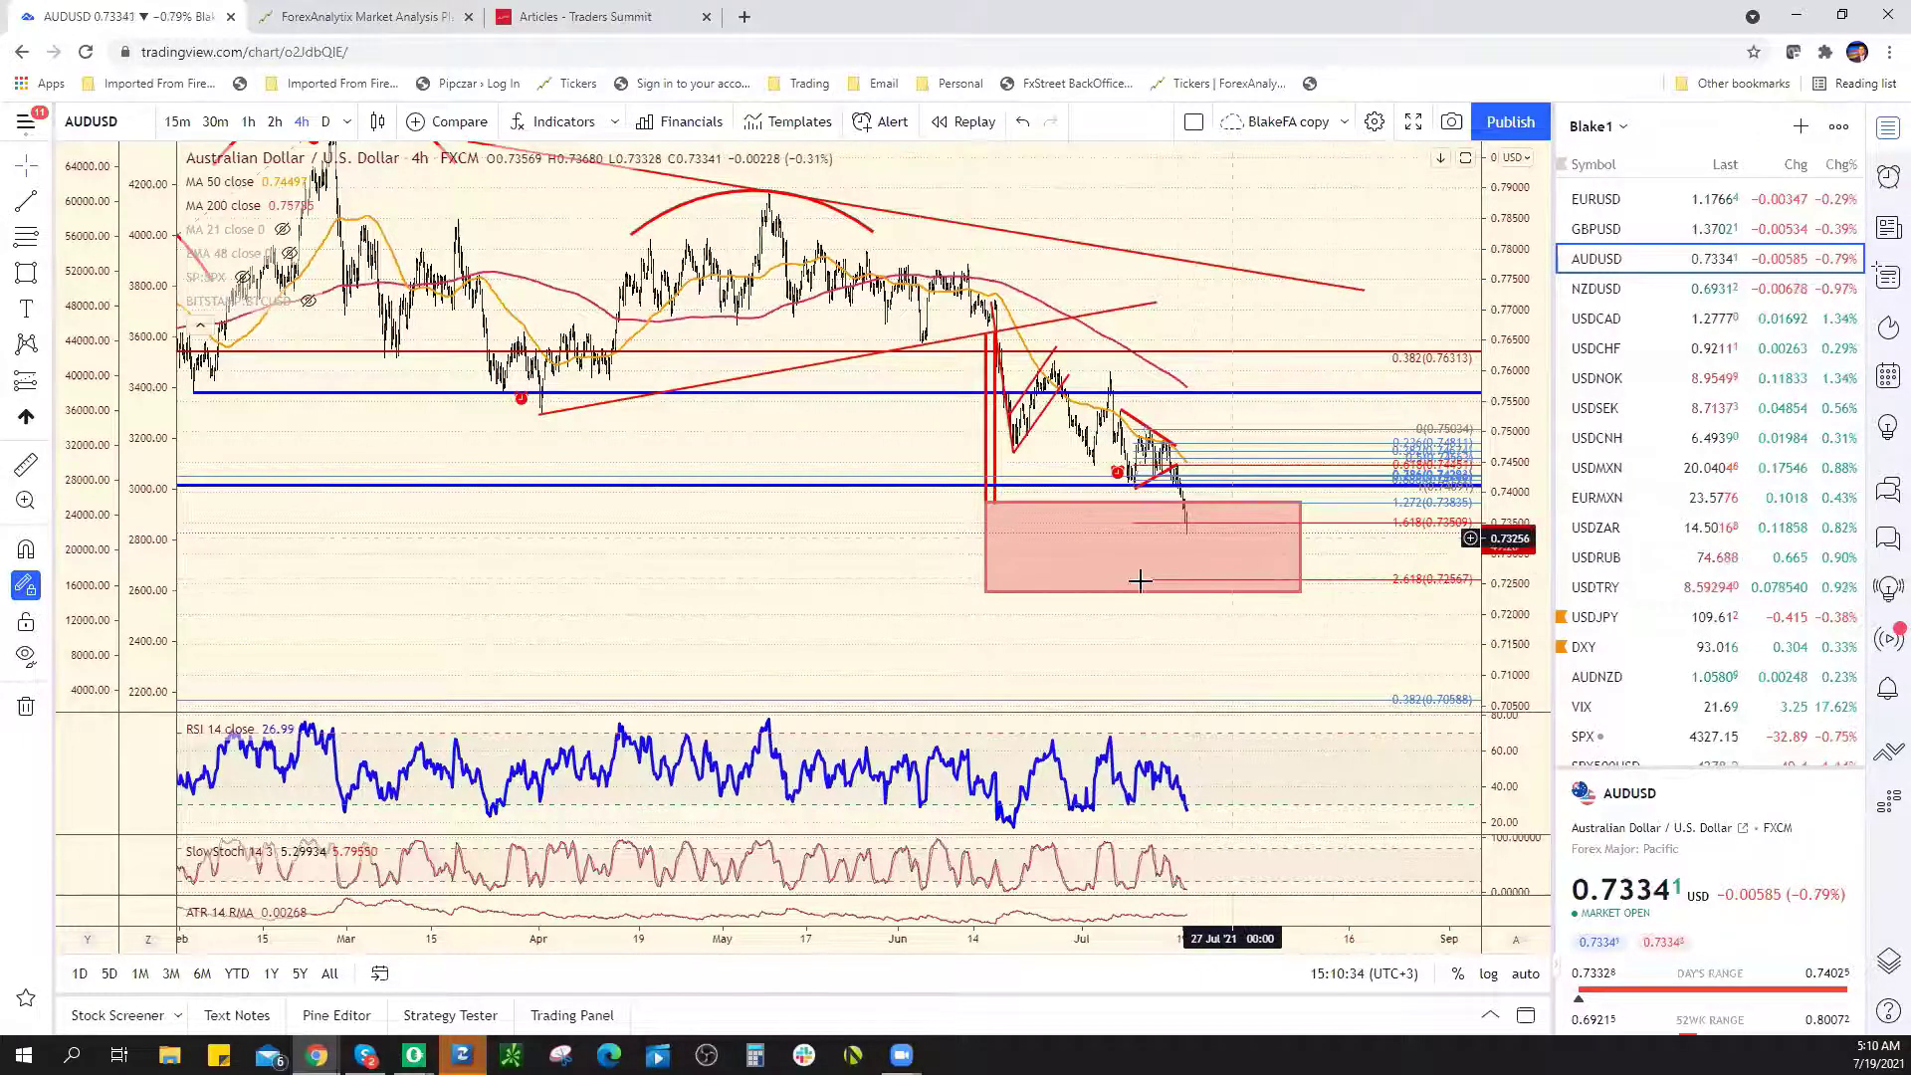
scroll(1680, 715, down, 2)
Open SPX500USD 4-hour, zoom out and auto-fit the price scale to show its channel lines
click(1633, 568)
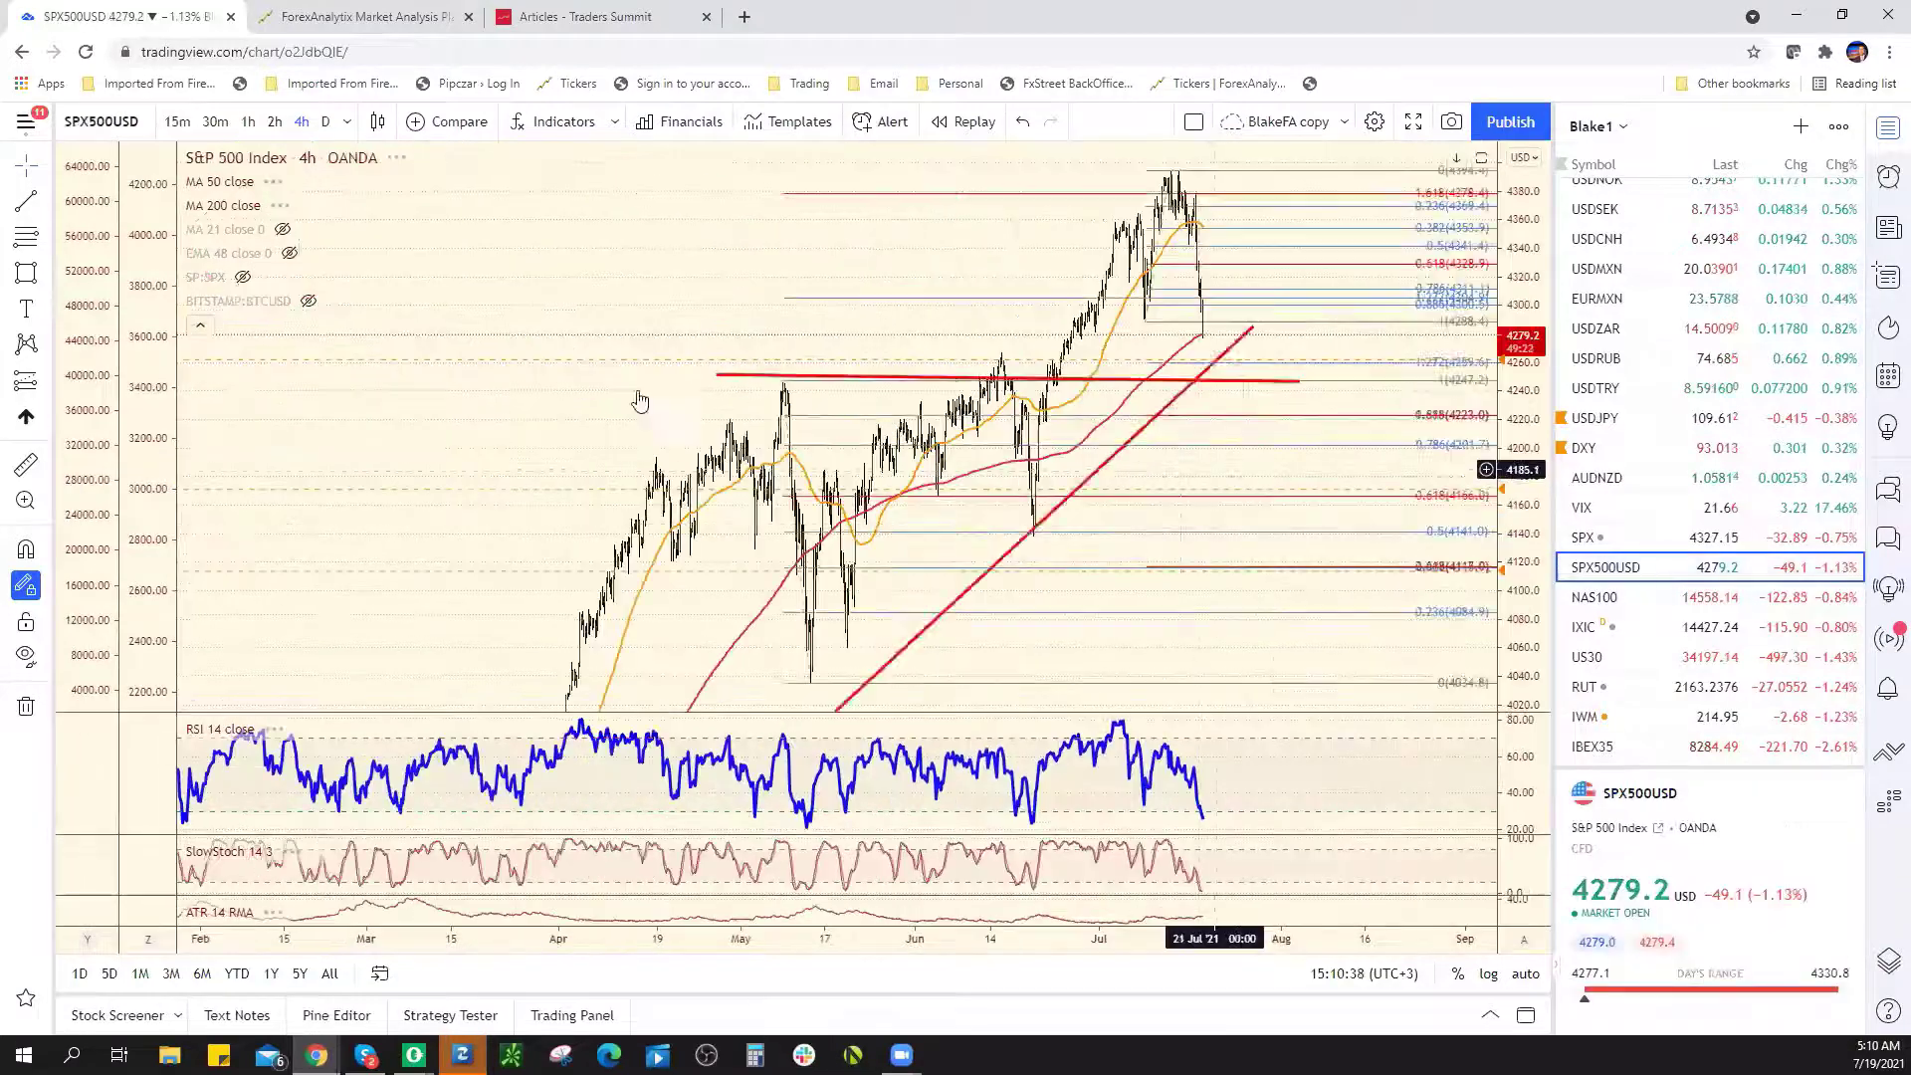
scroll(824, 385, up, 4)
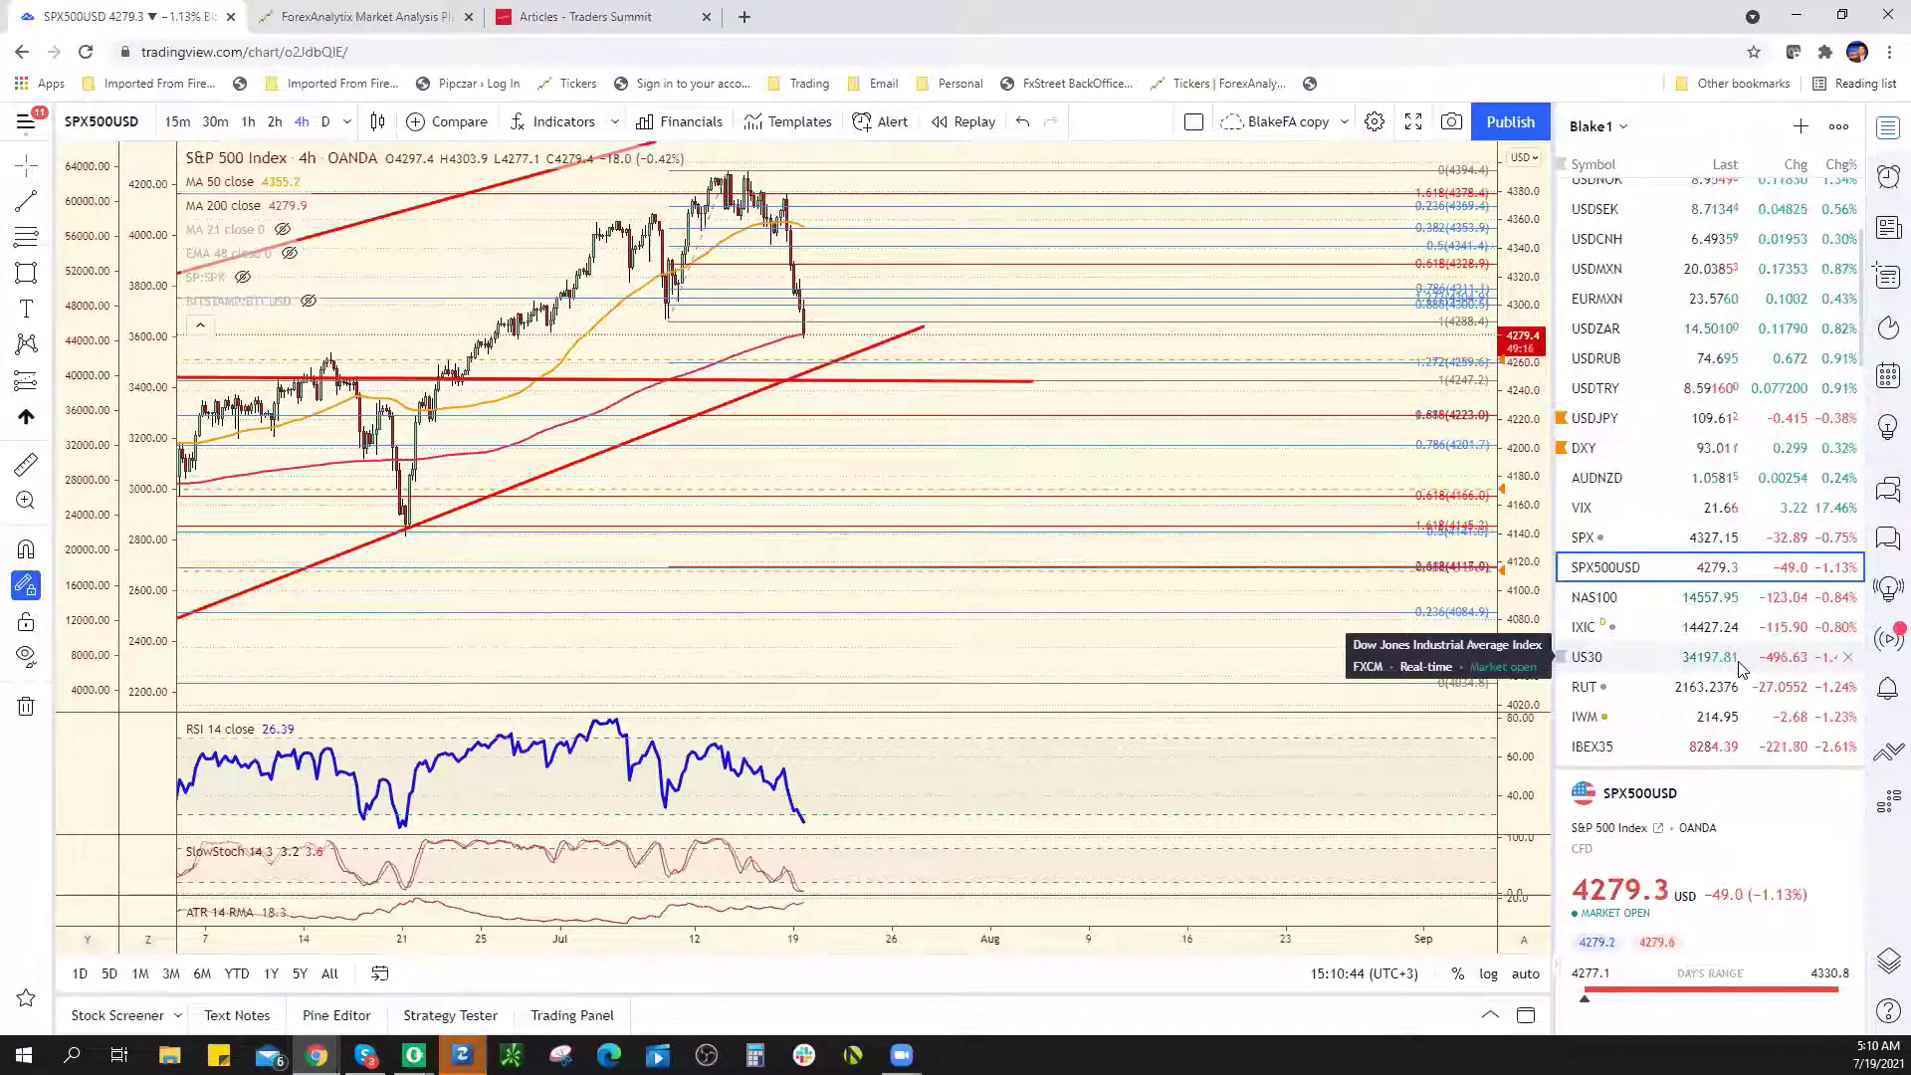
scroll(926, 461, down, 3)
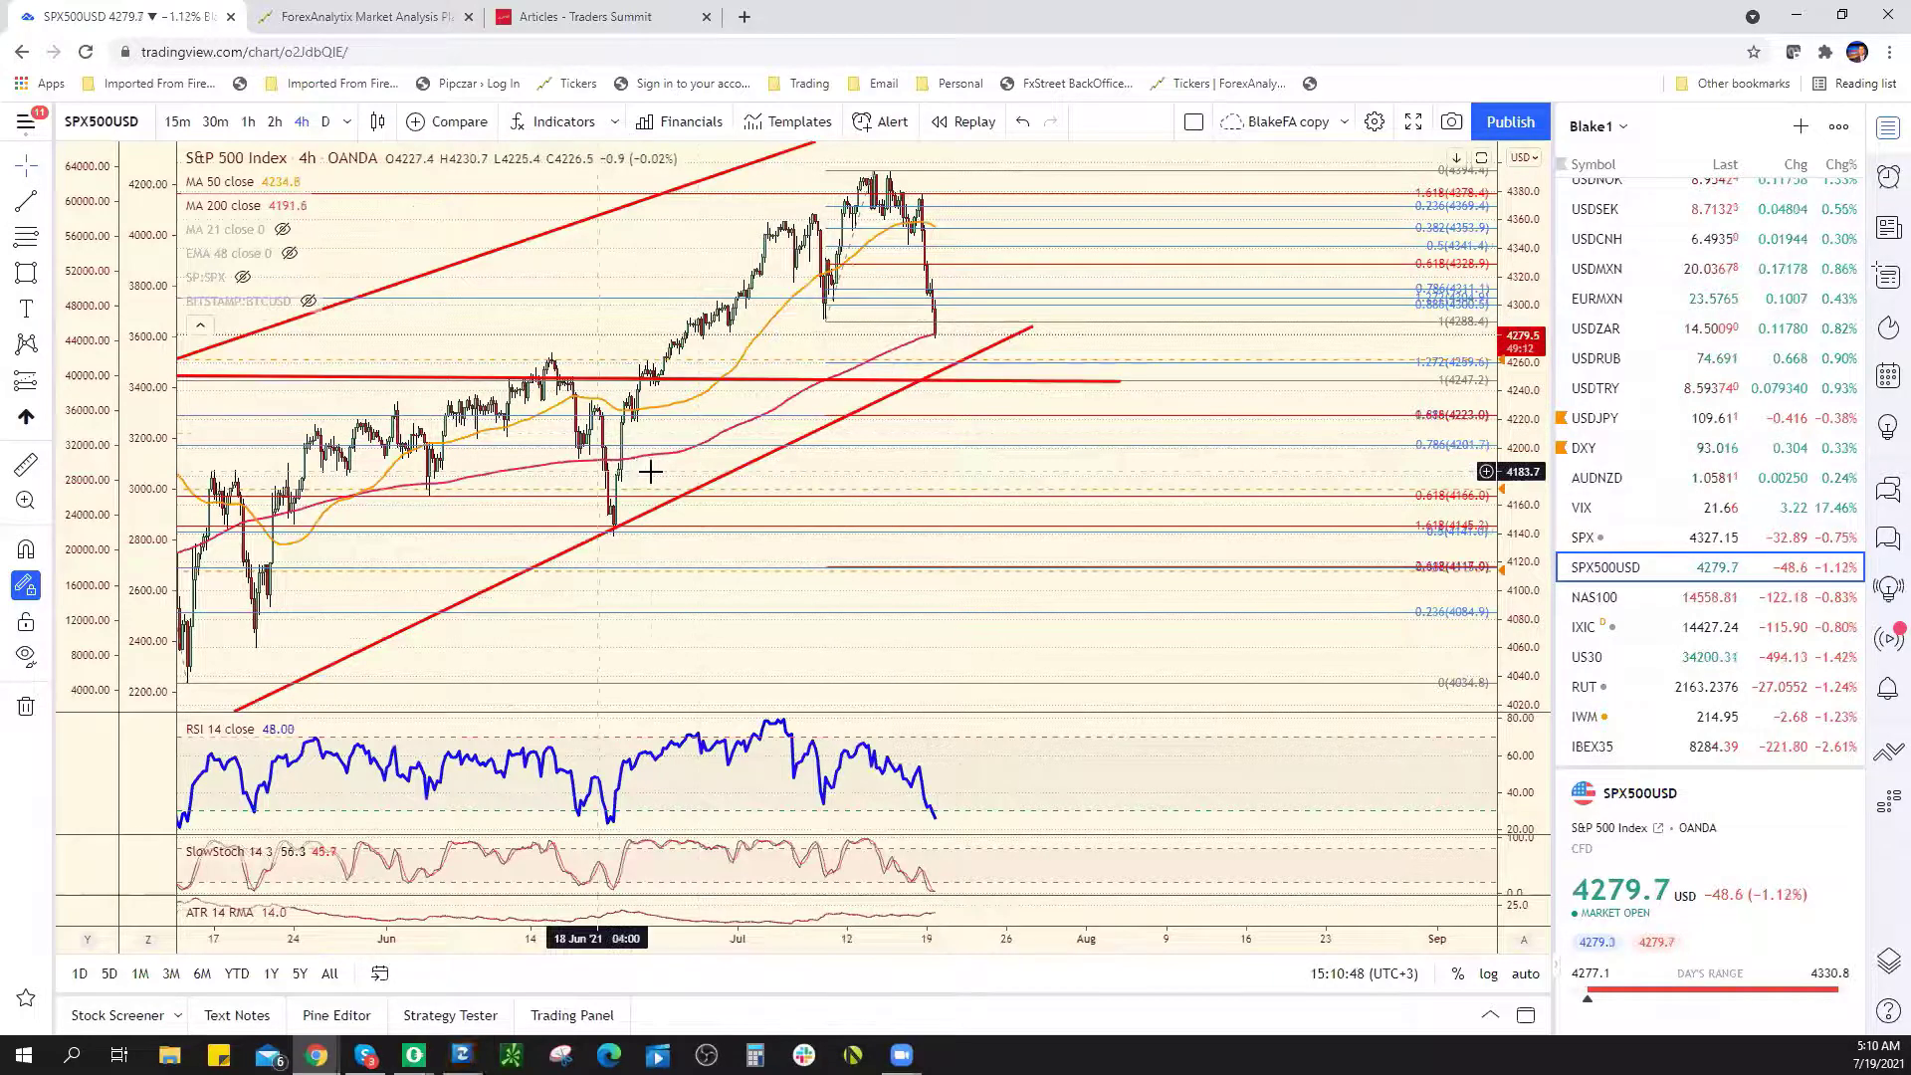
scroll(733, 534, down, 2)
scroll(734, 535, down, 2)
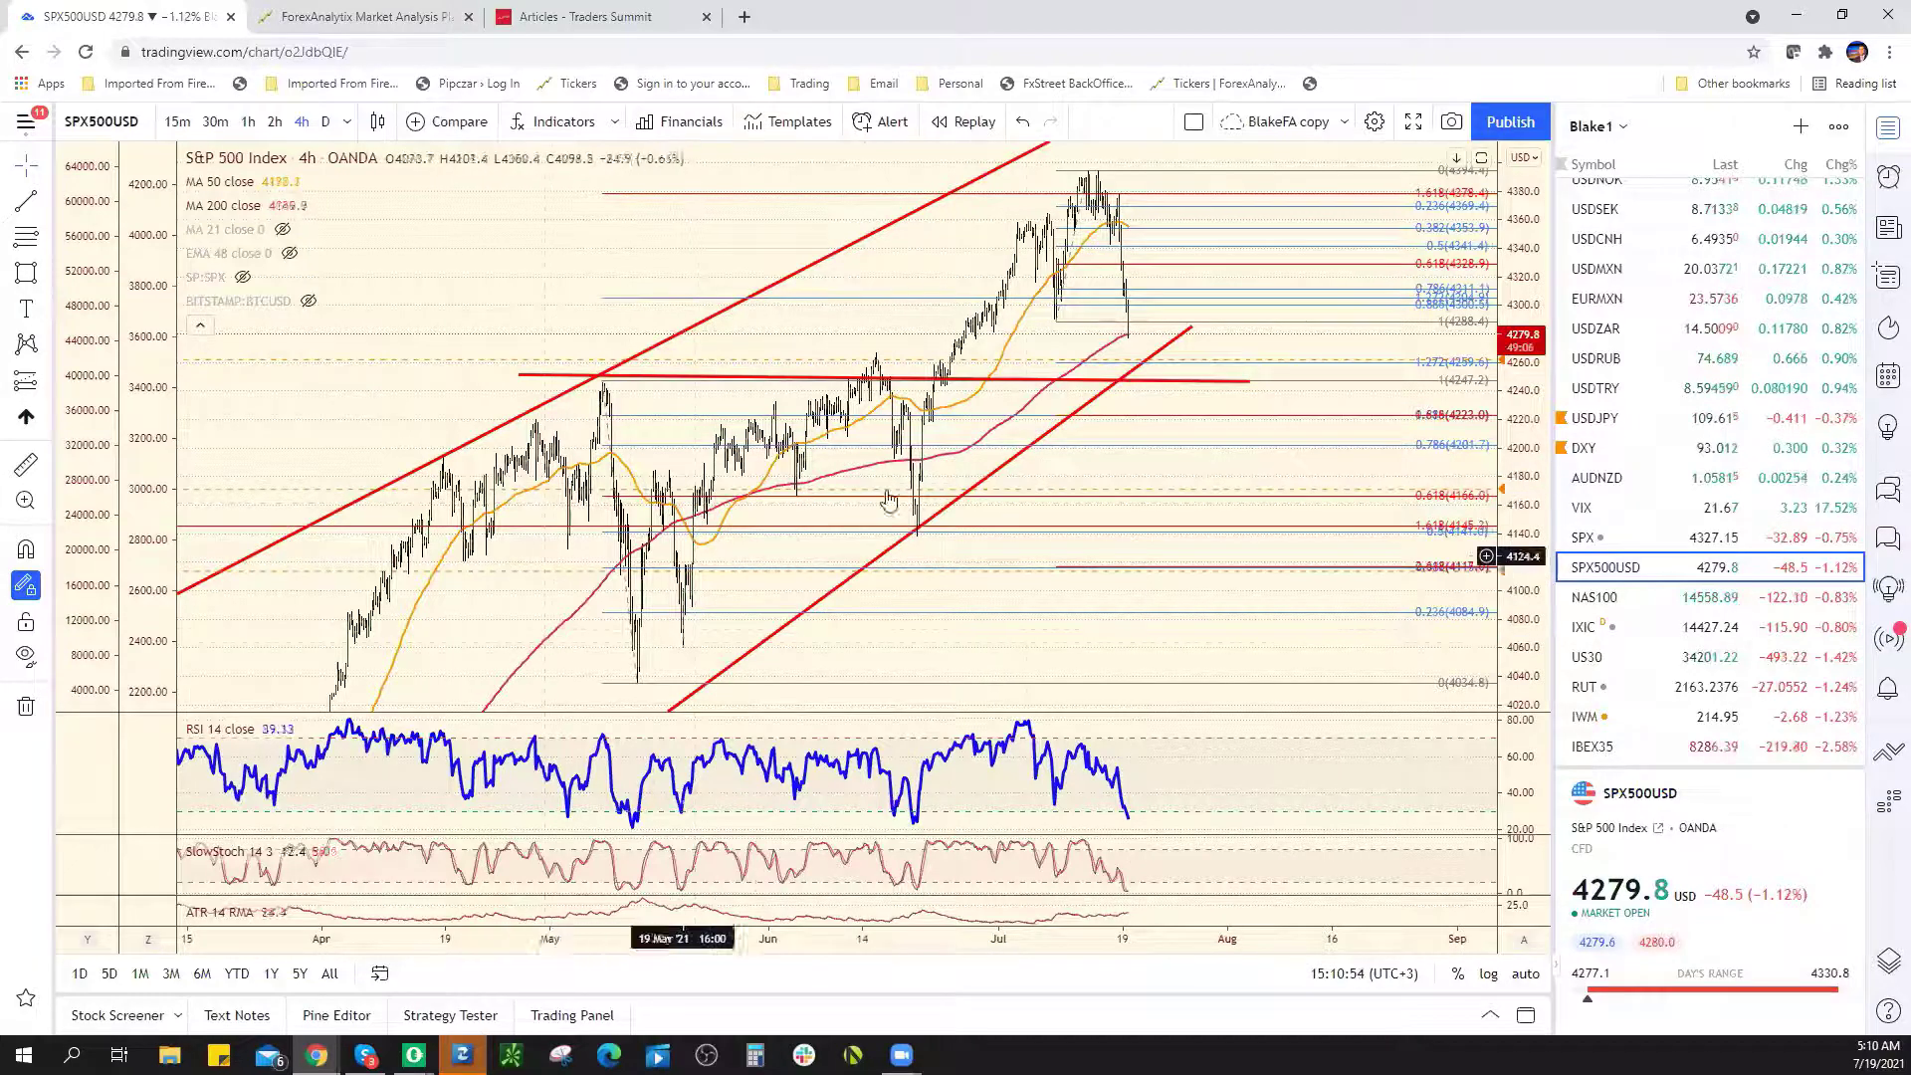
double_click(1517, 295)
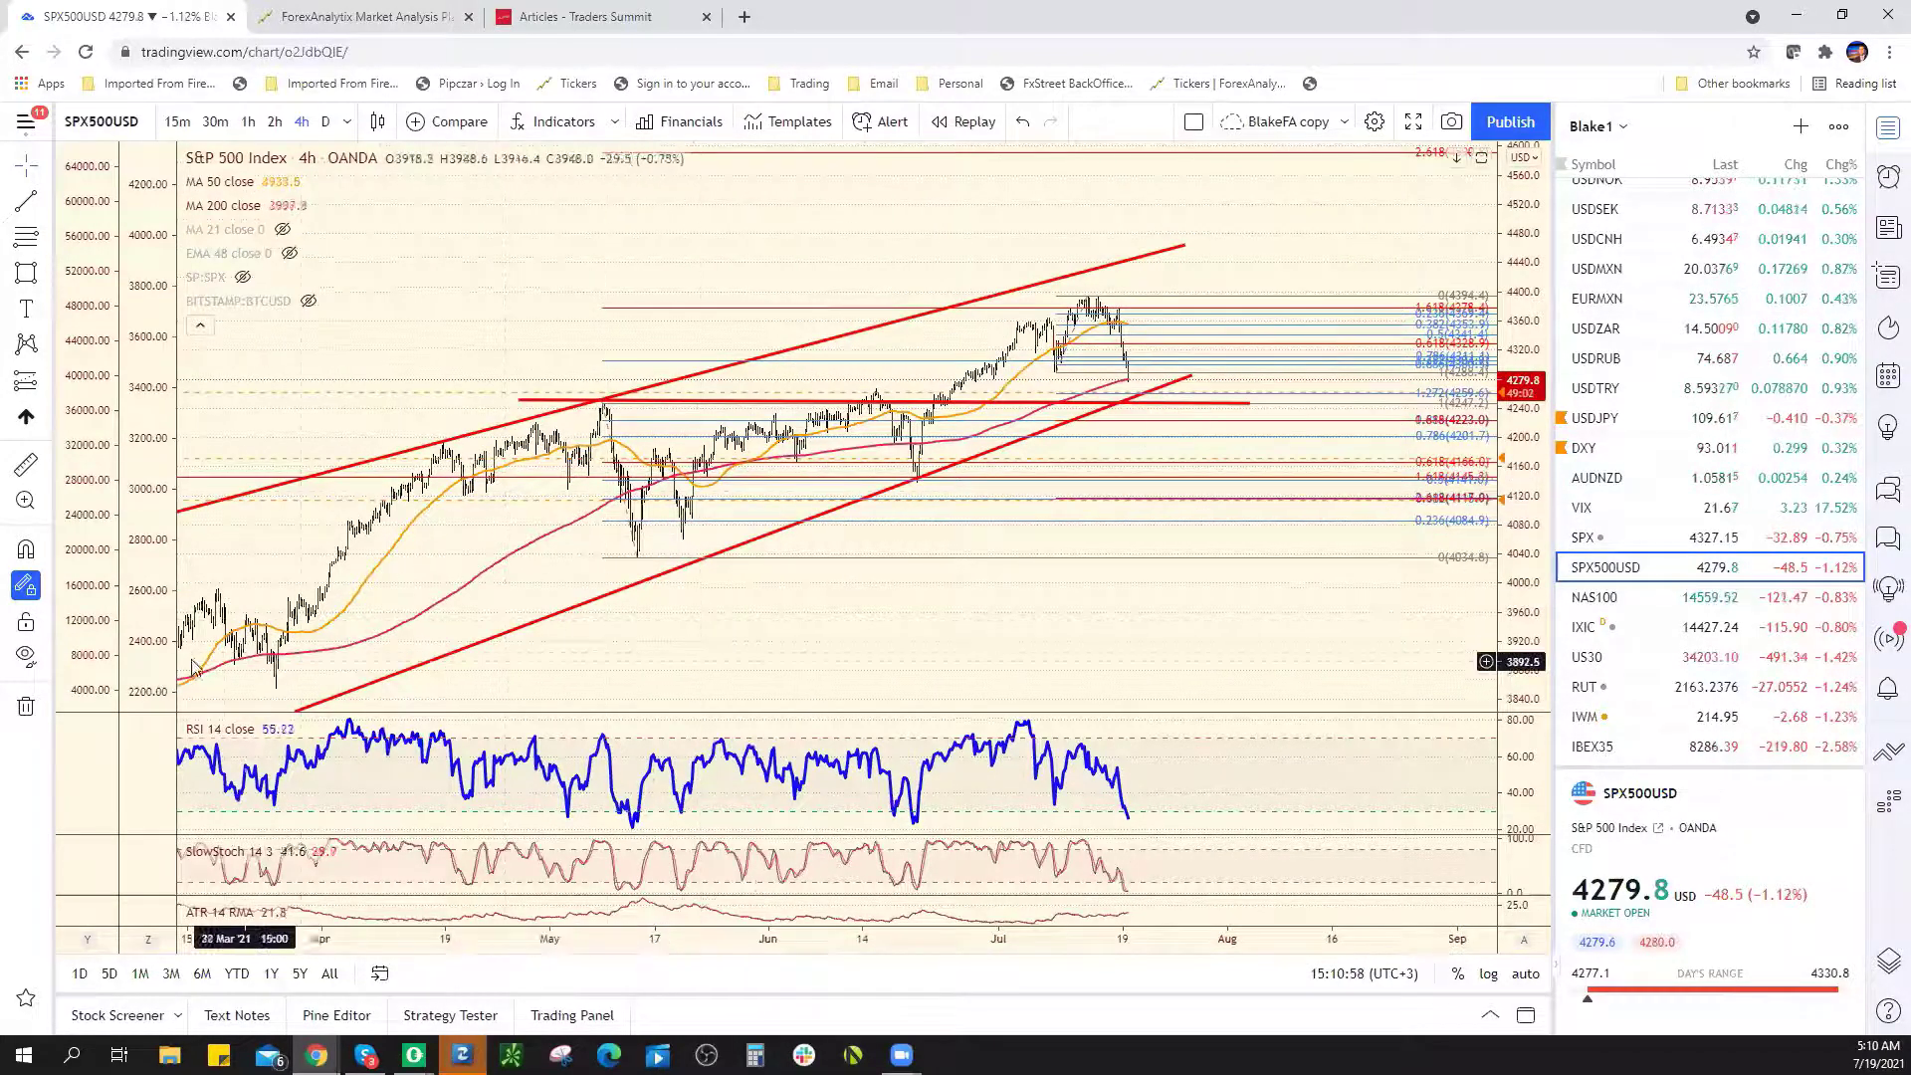
scroll(717, 623, down, 5)
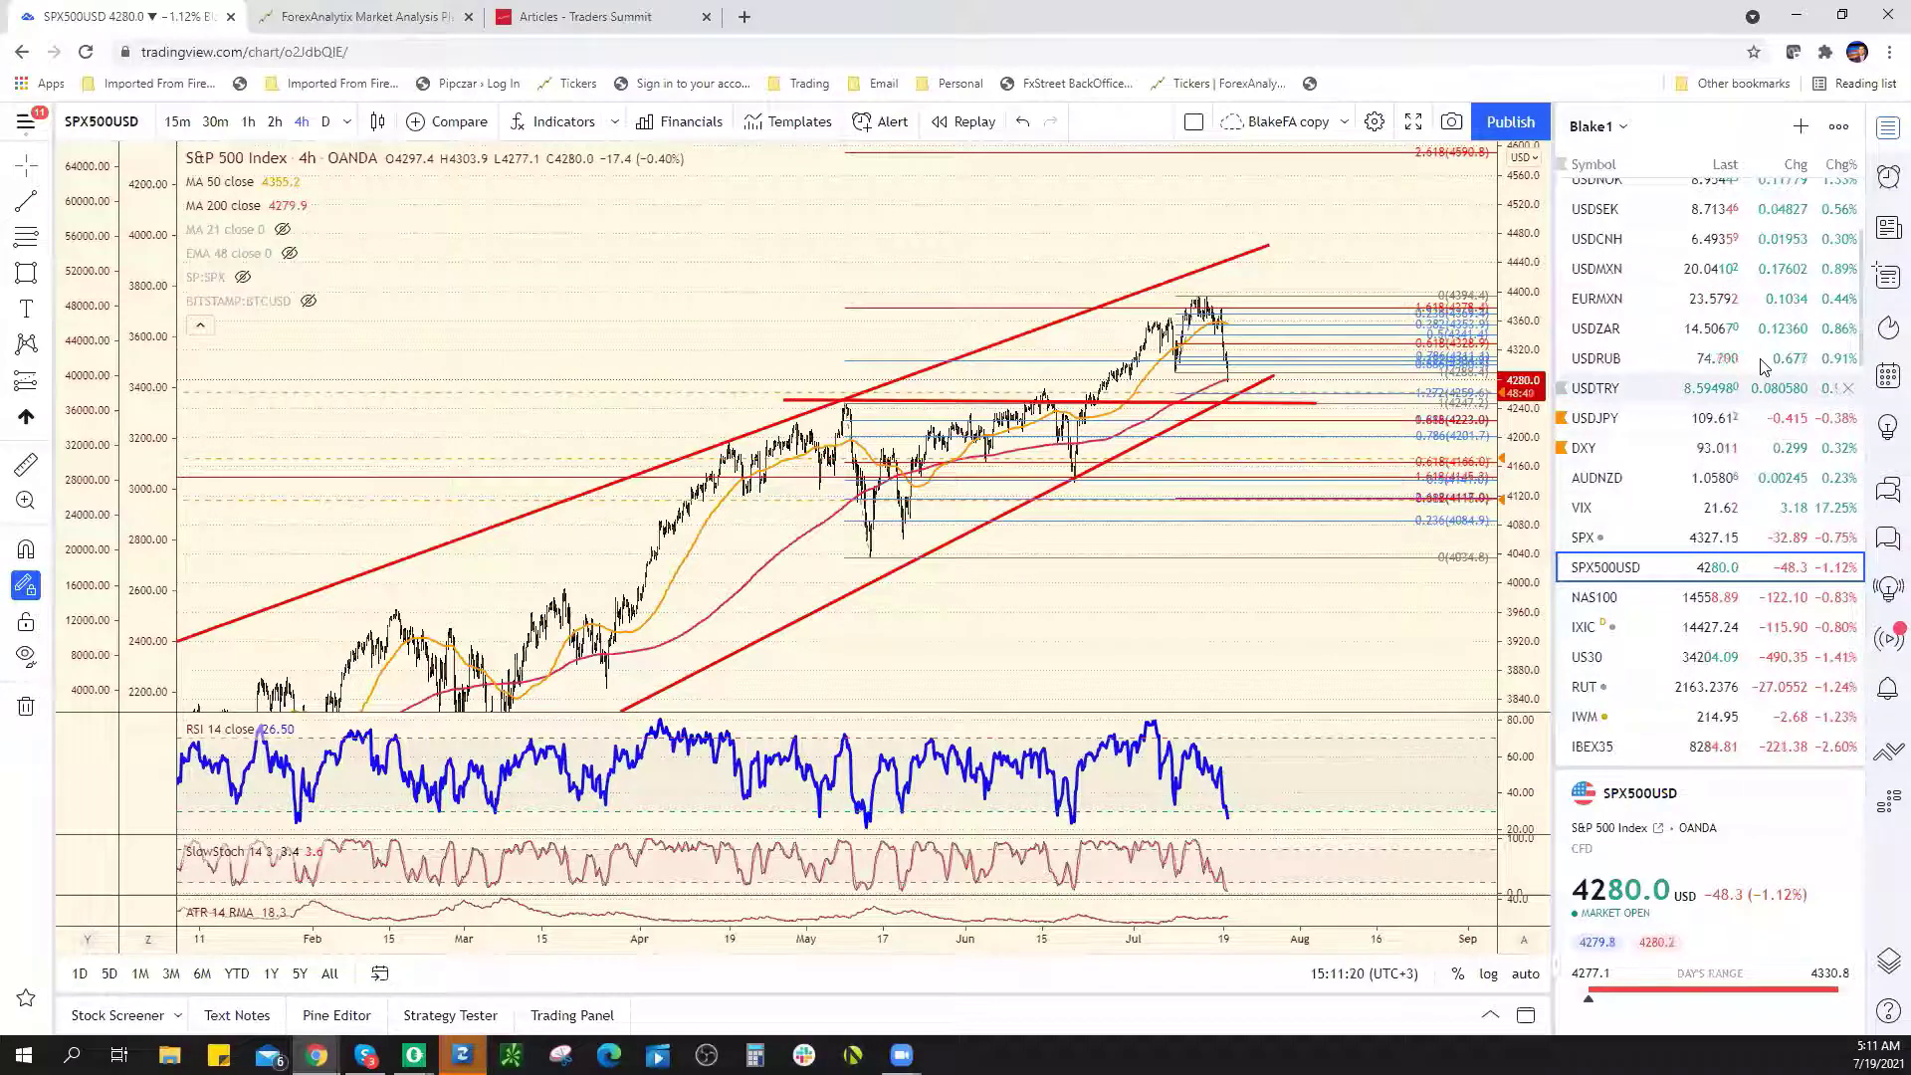
scroll(1765, 368, up, 3)
Open EURUSD, dismiss the GBPJPY alert, and switch EURUSD to daily candles
click(1643, 204)
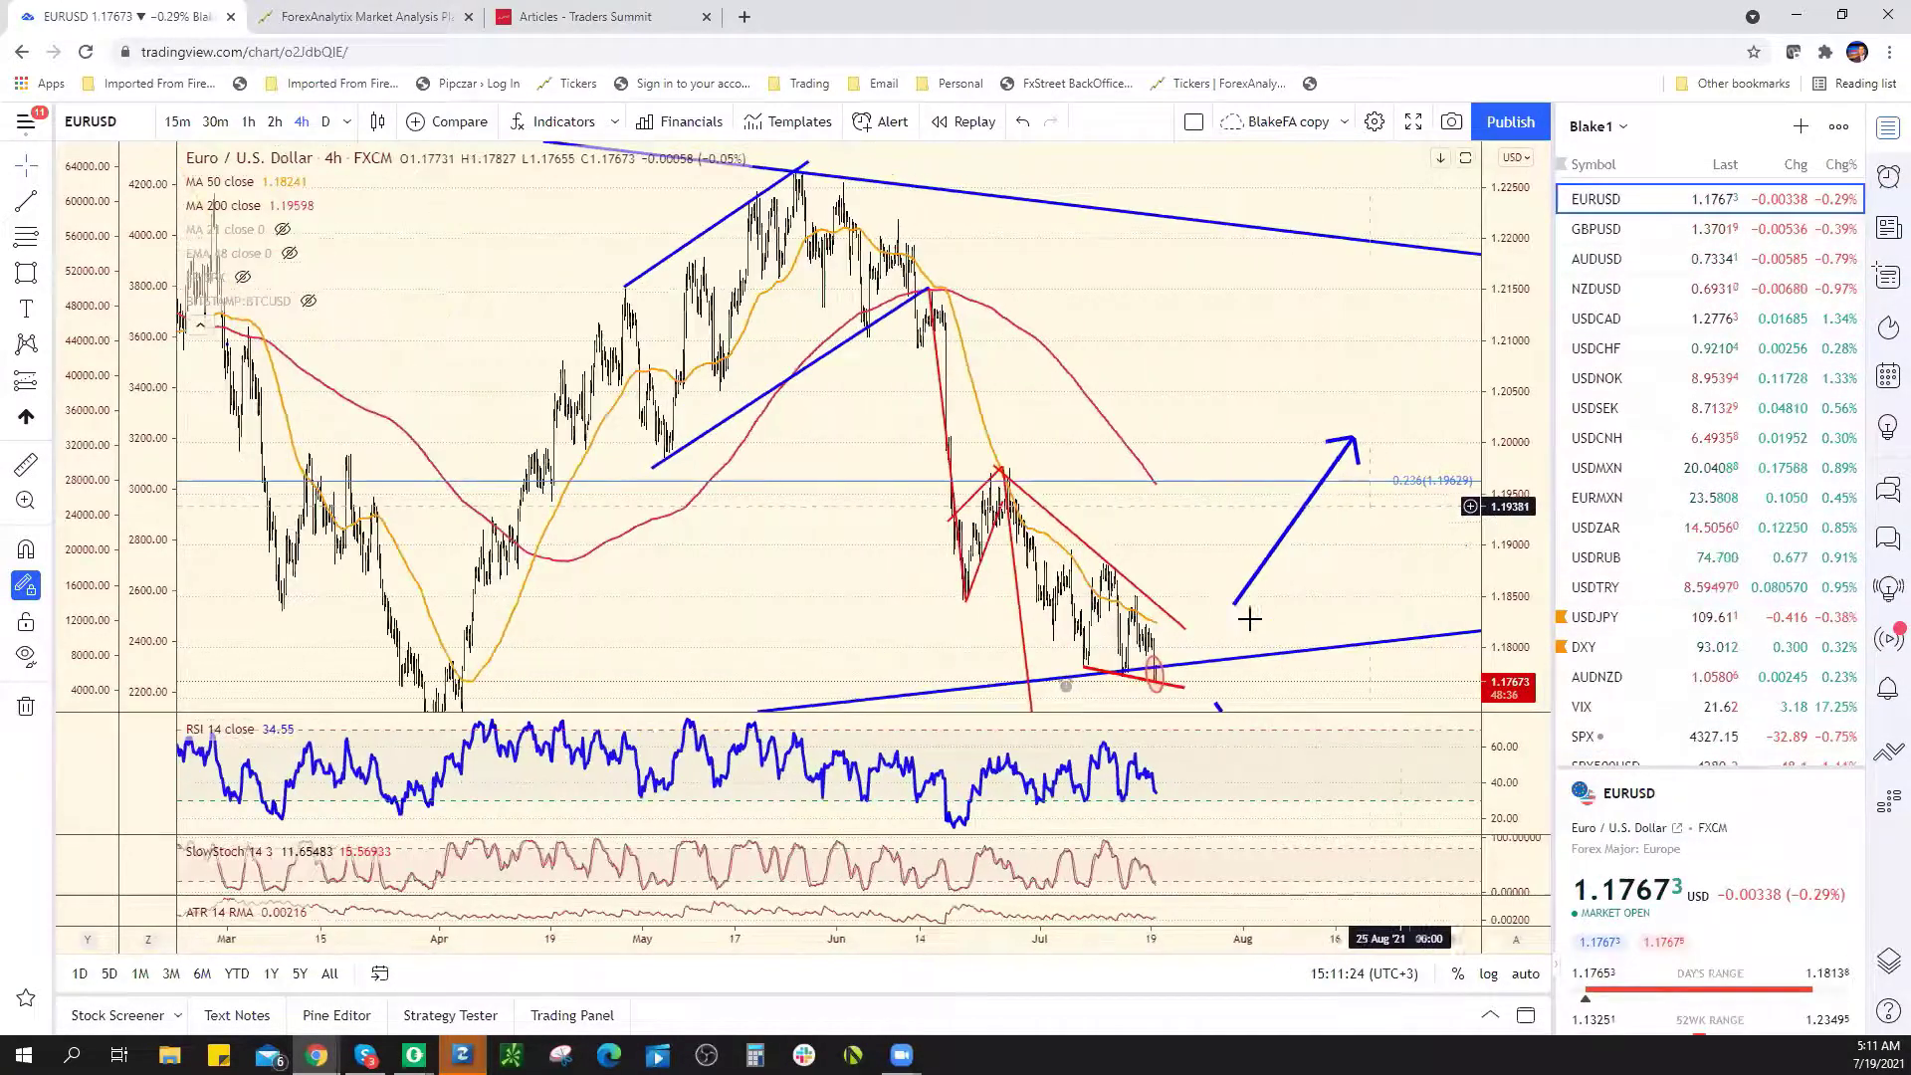
scroll(1249, 620, up, 4)
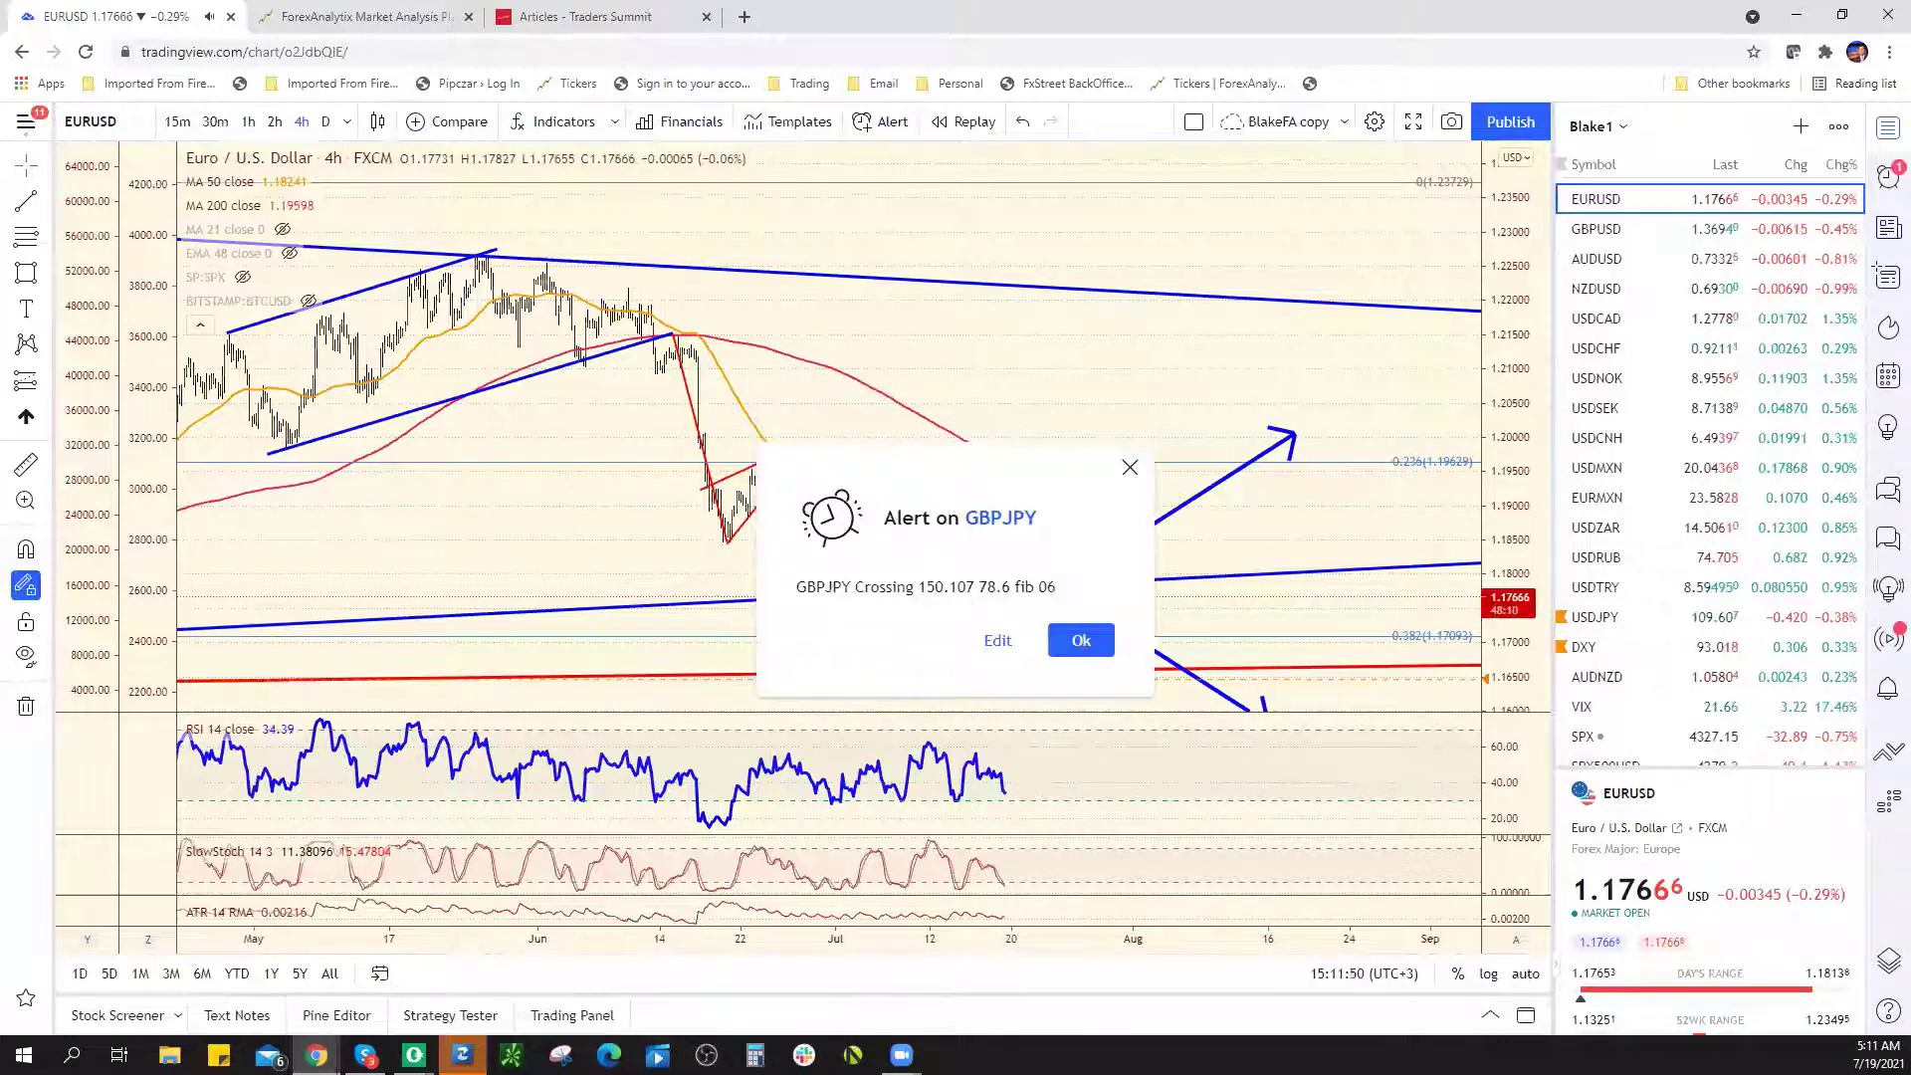
click(1081, 641)
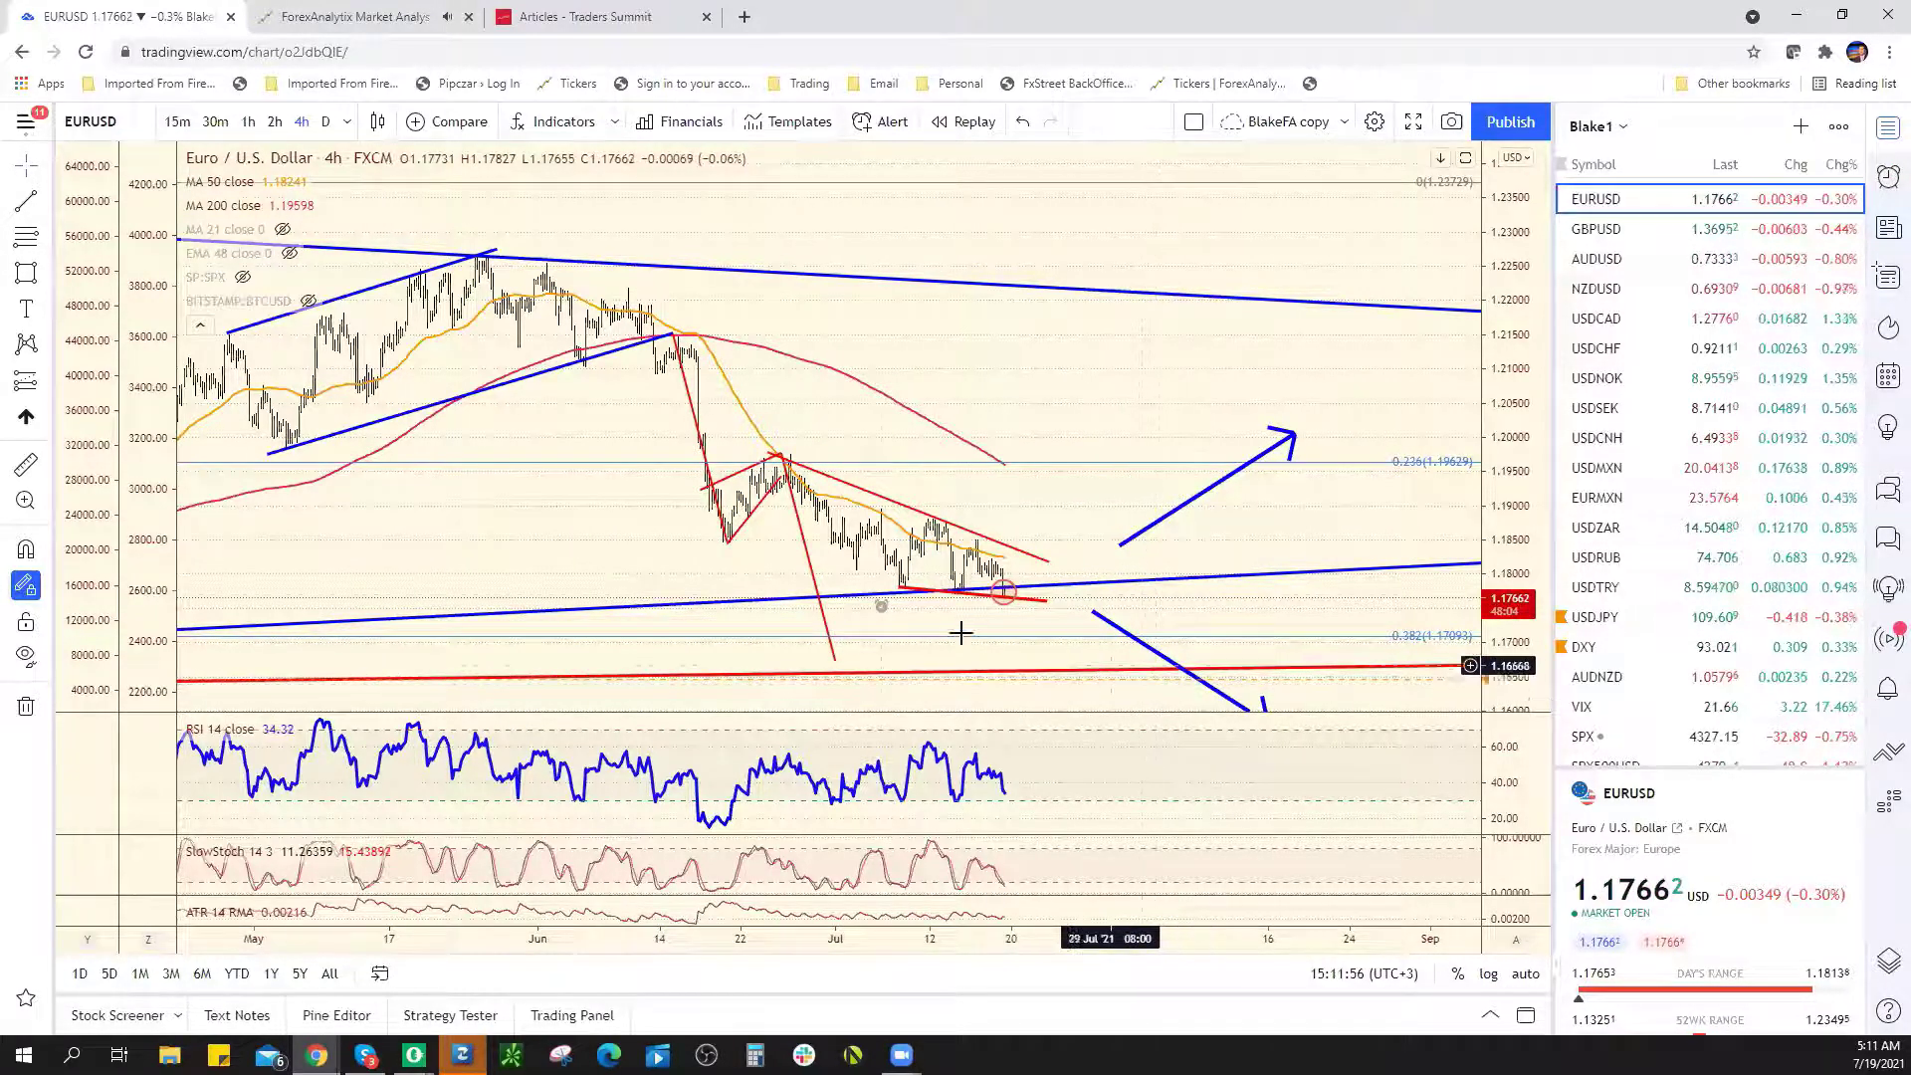
click(326, 120)
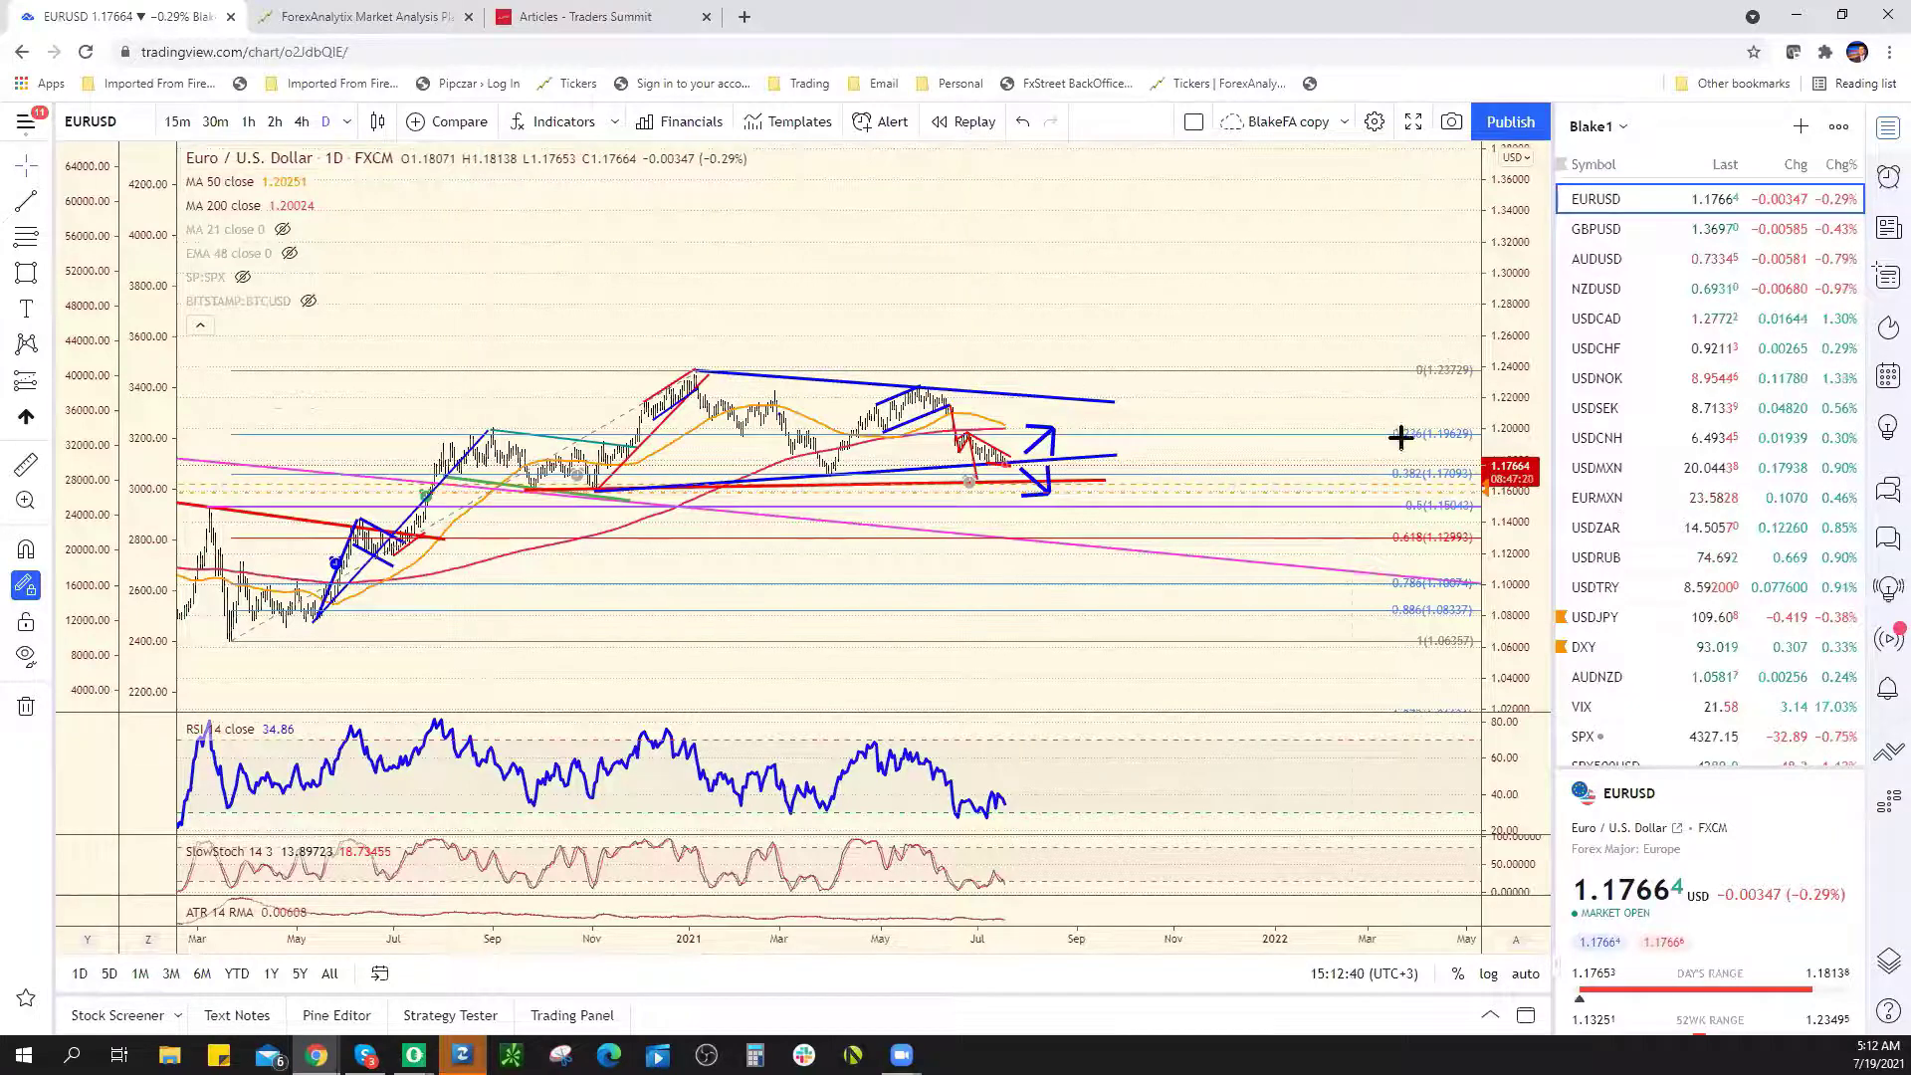
Return EURUSD to 4-hour candles, zoomed out to span August 2020 through July 2021
scroll(1284, 478, up, 3)
scroll(1311, 472, up, 4)
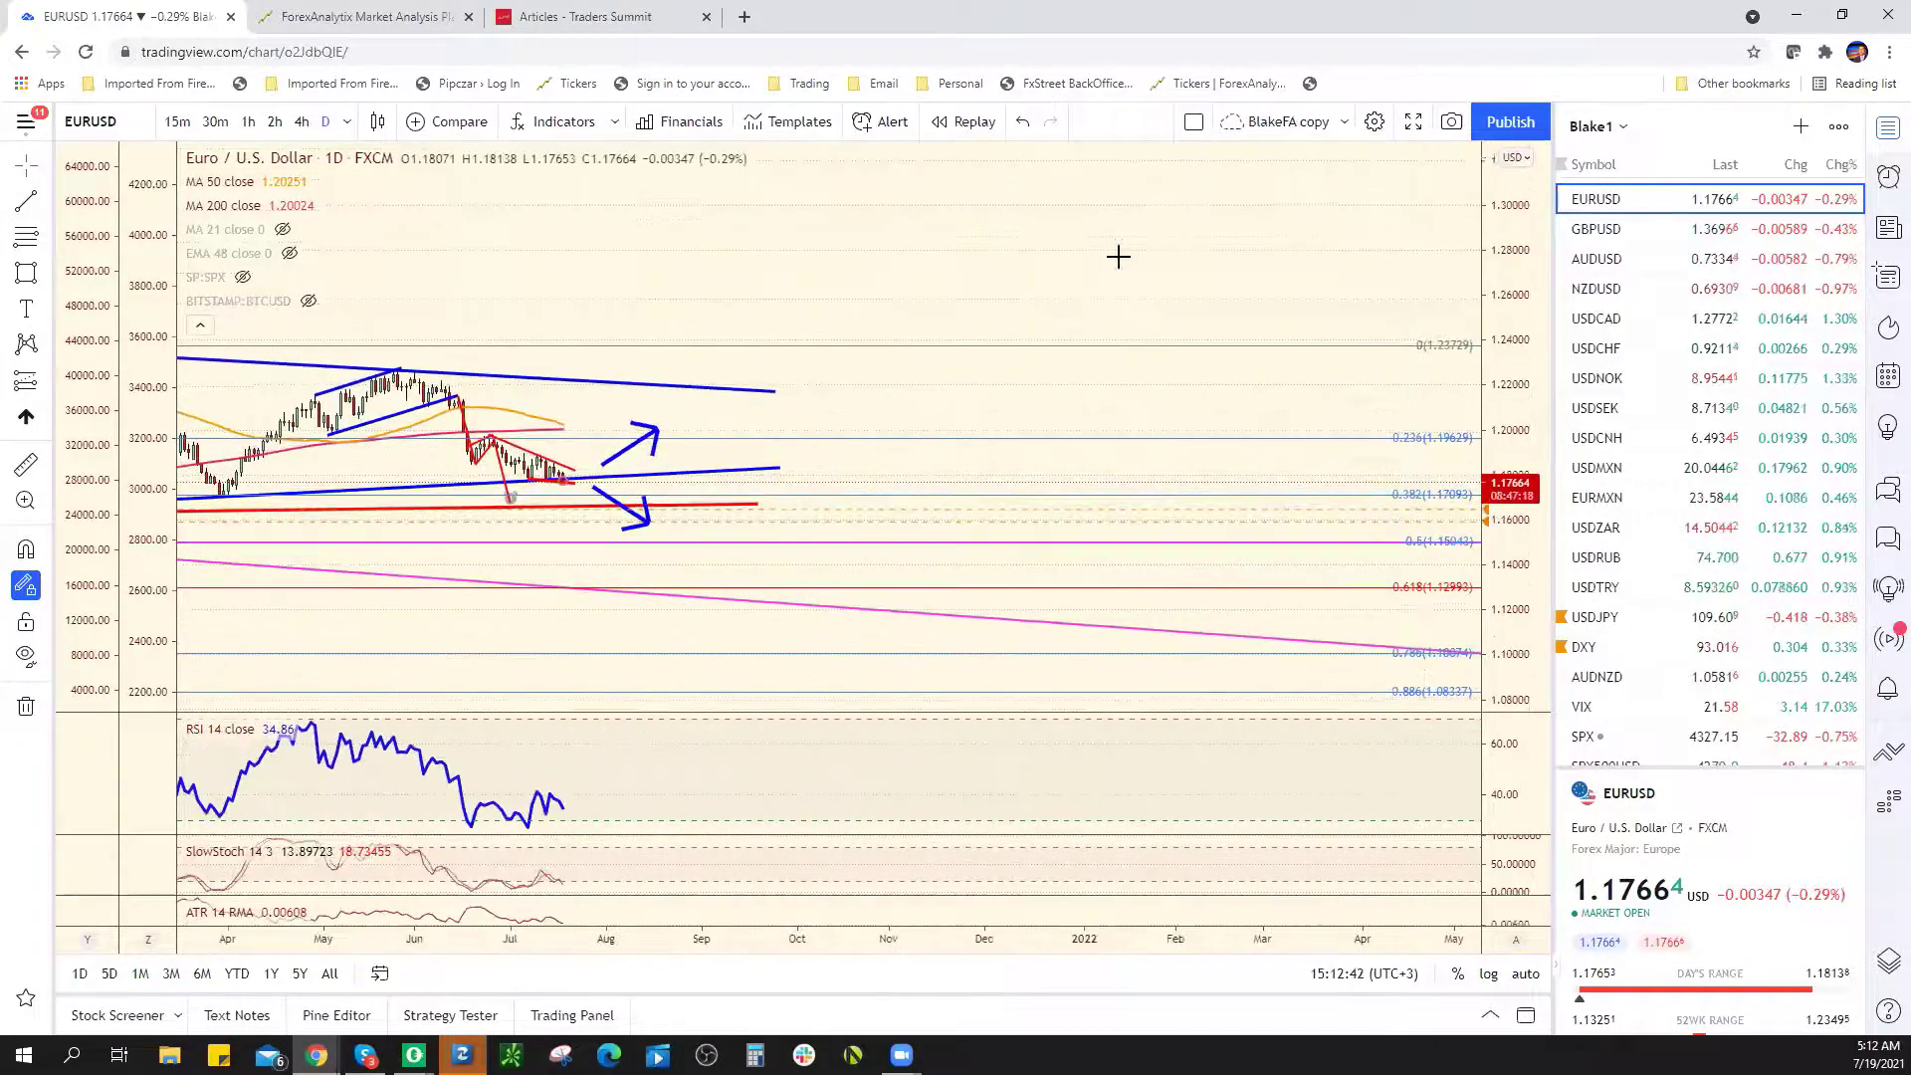
drag(720, 283, 1174, 393)
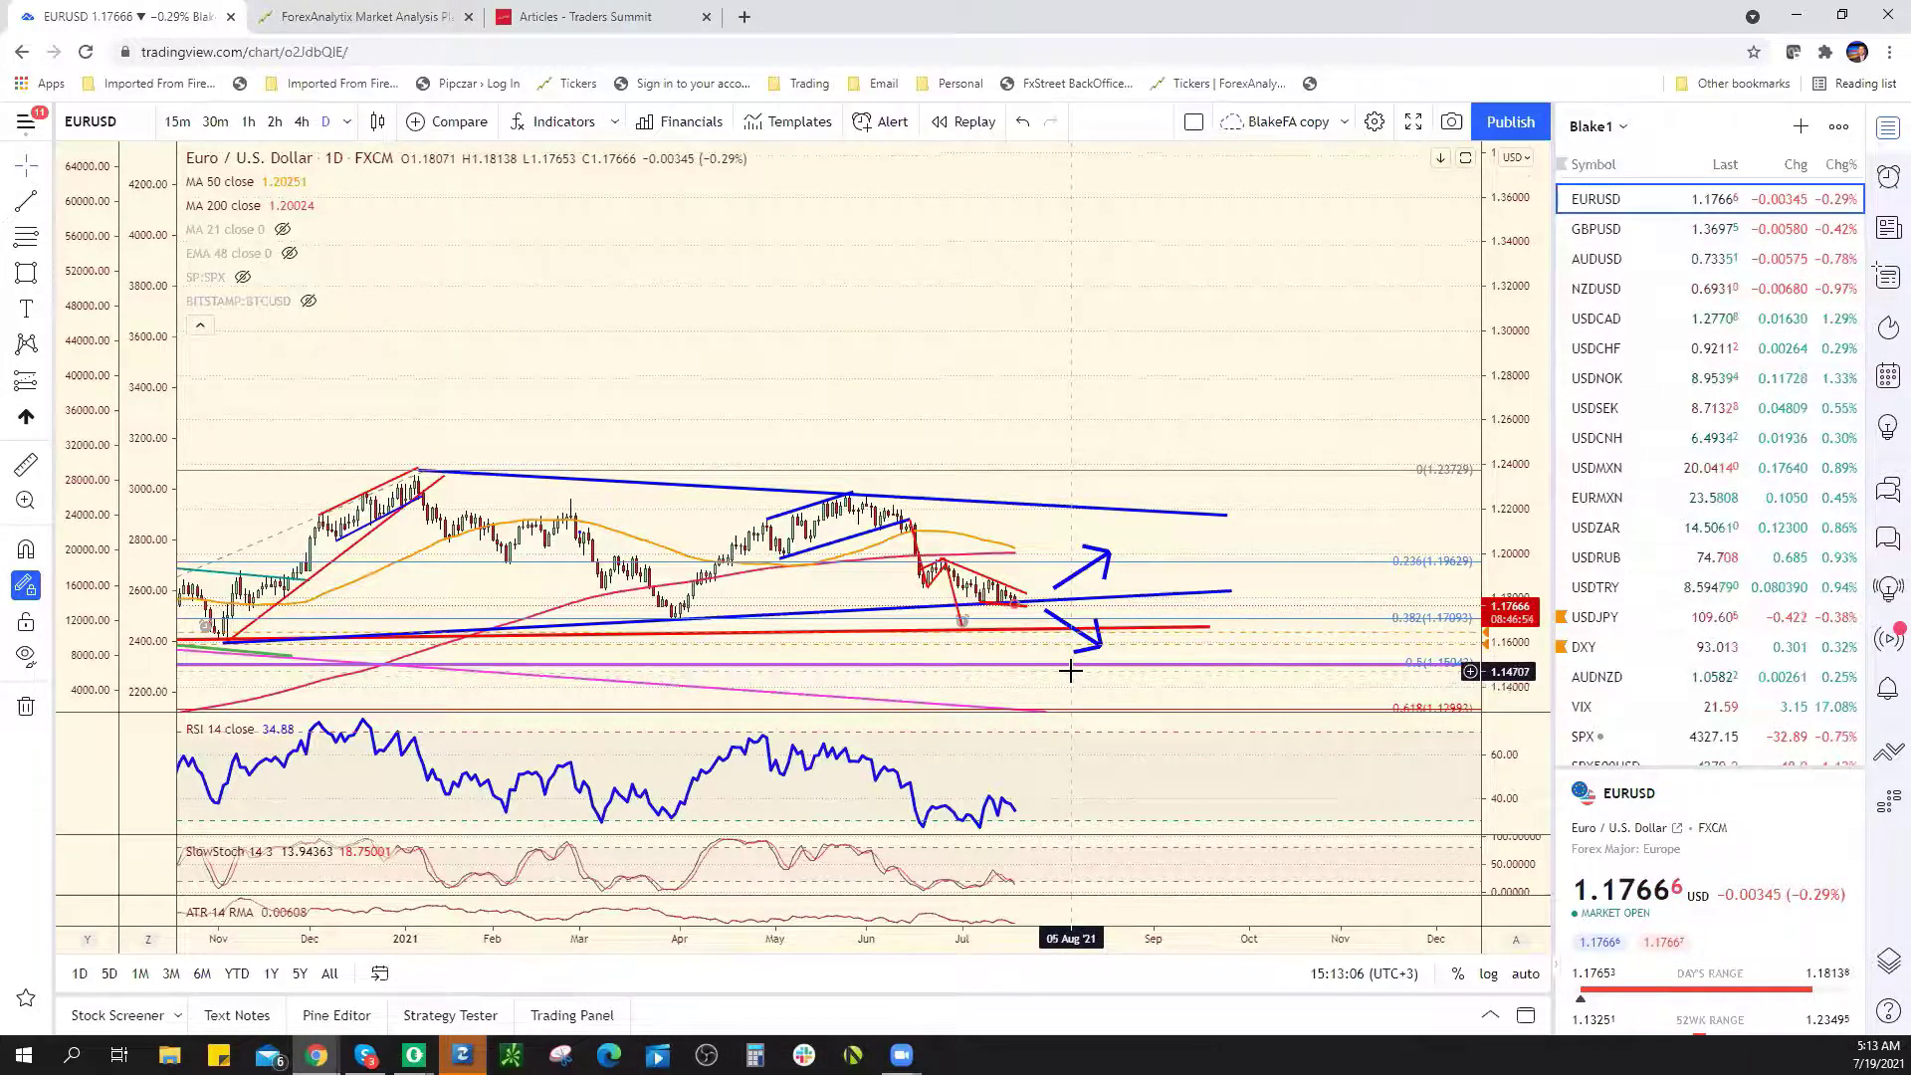
scroll(1037, 650, down, 3)
scroll(1037, 650, down, 3)
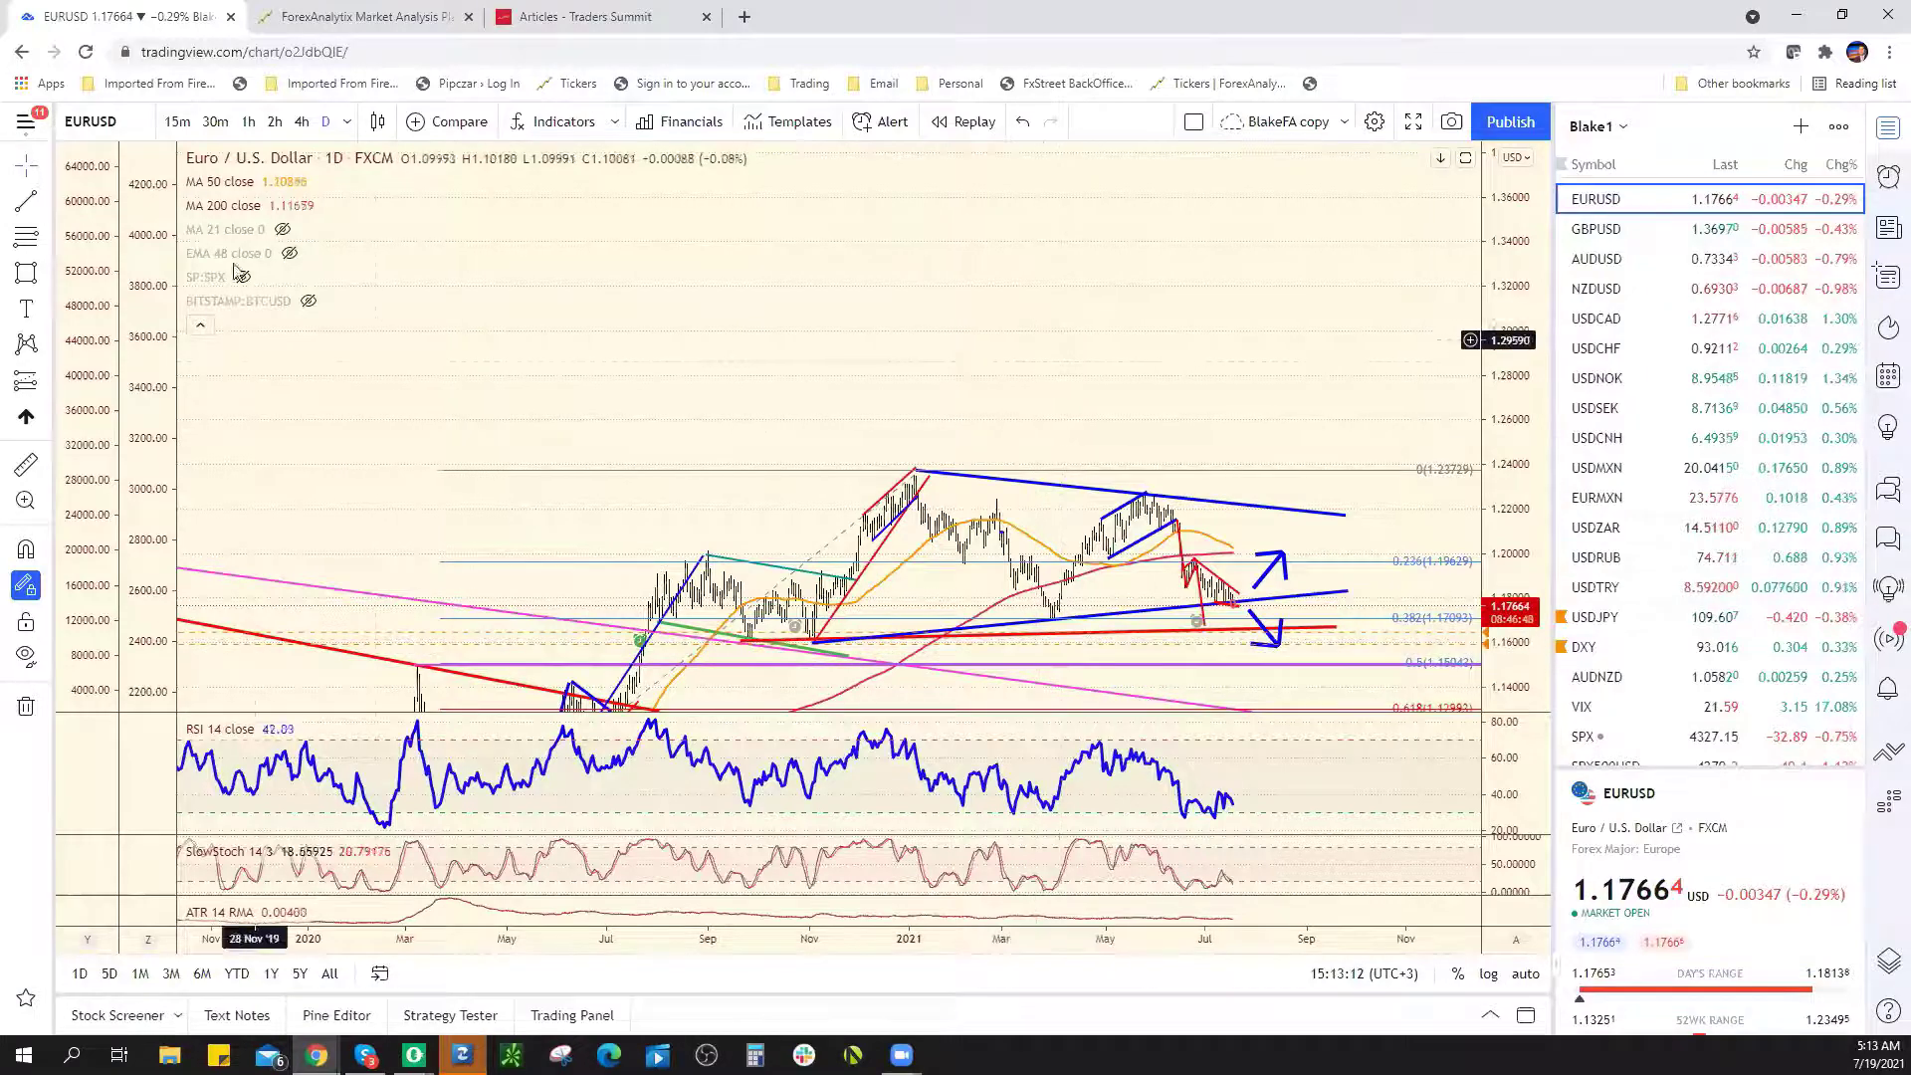
click(302, 121)
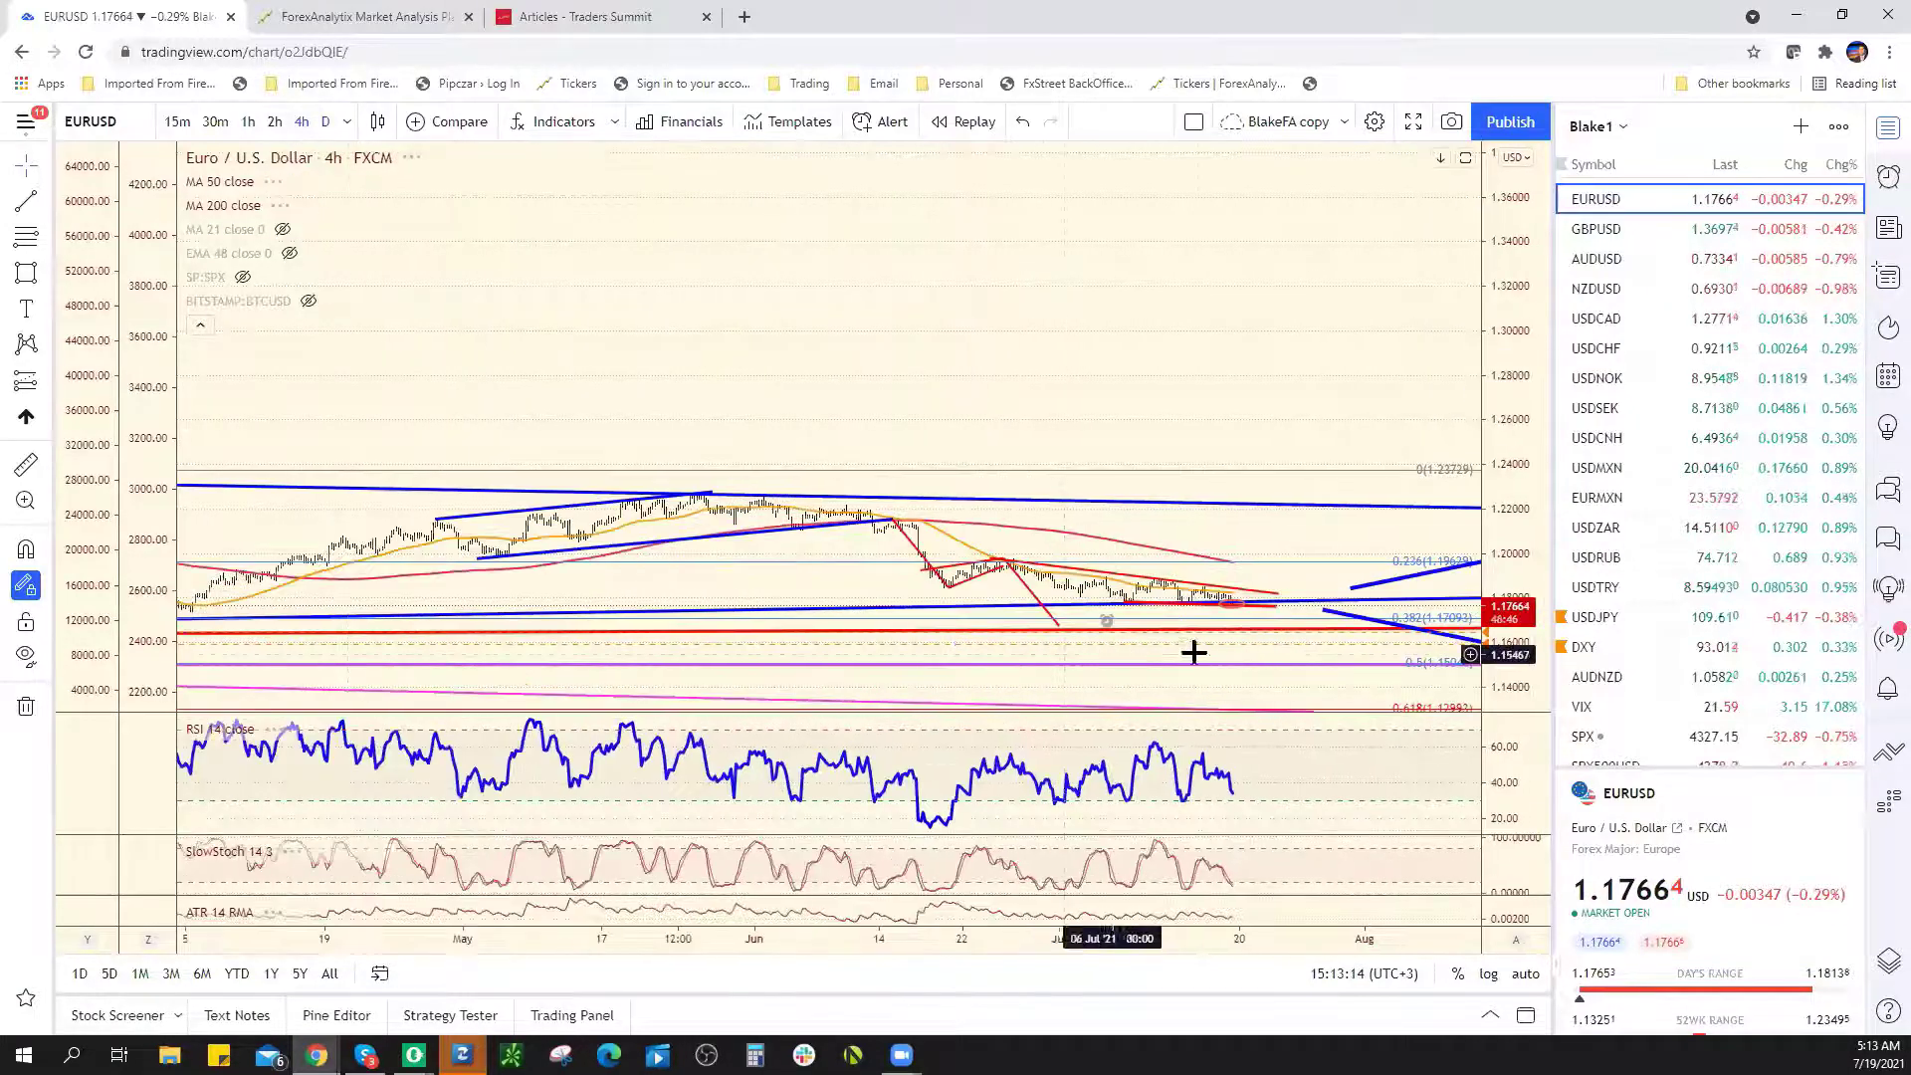
scroll(1216, 674, down, 5)
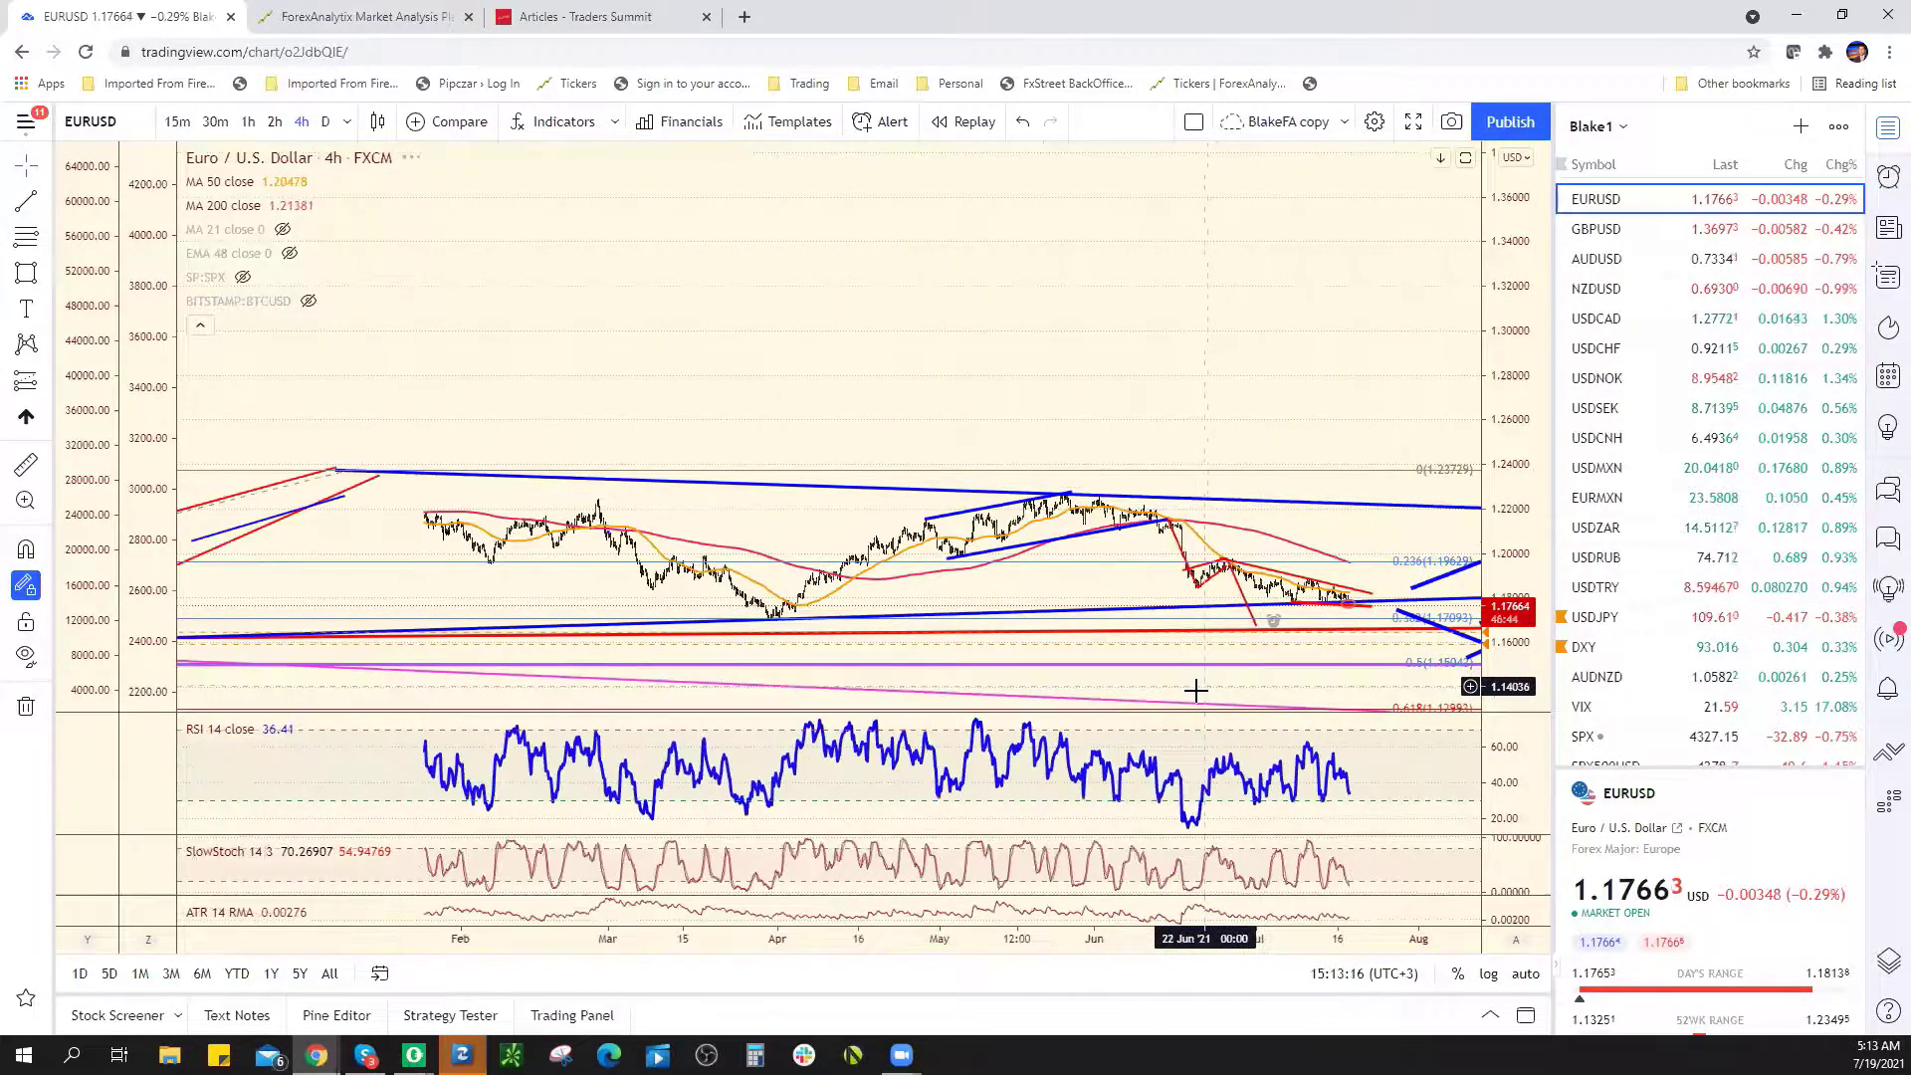
scroll(1195, 689, down, 5)
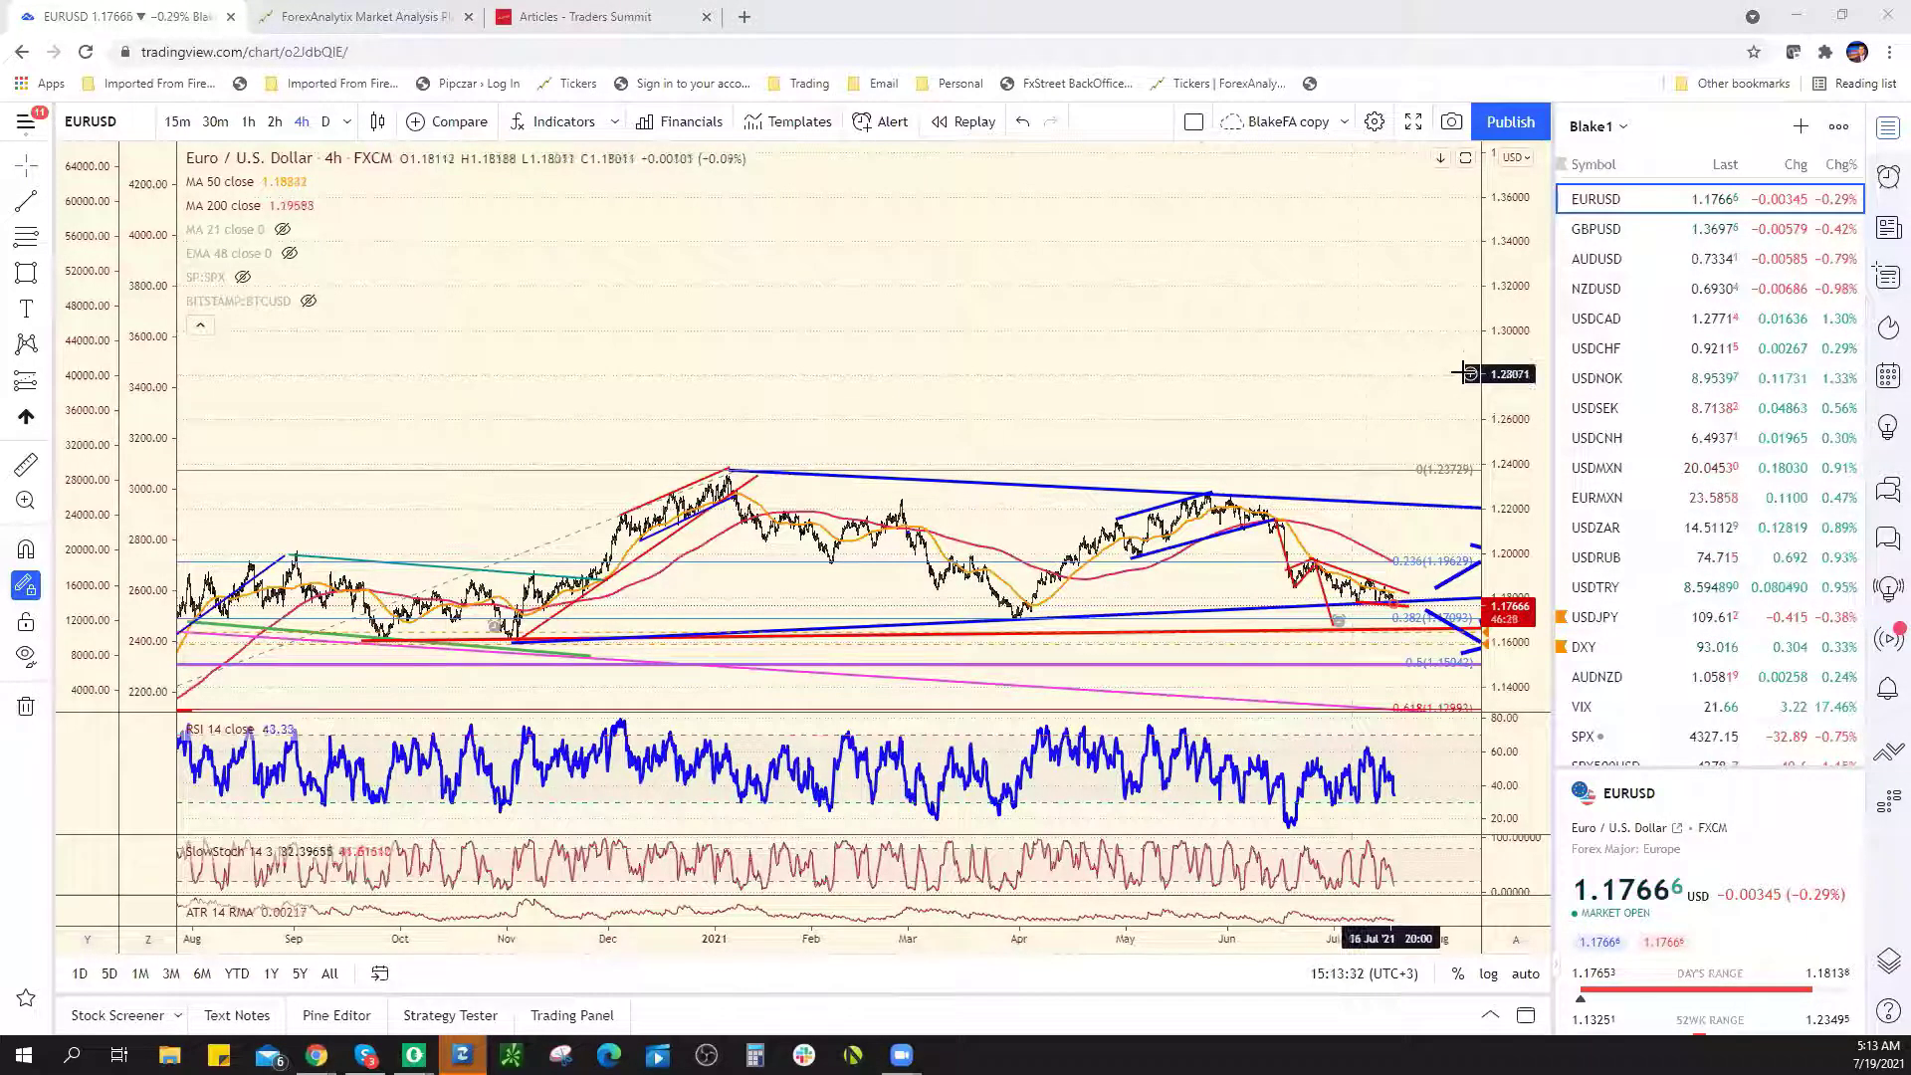
Open the USDJPY 4-hour chart with its red wedge lines and scroll the watchlist down
click(1637, 617)
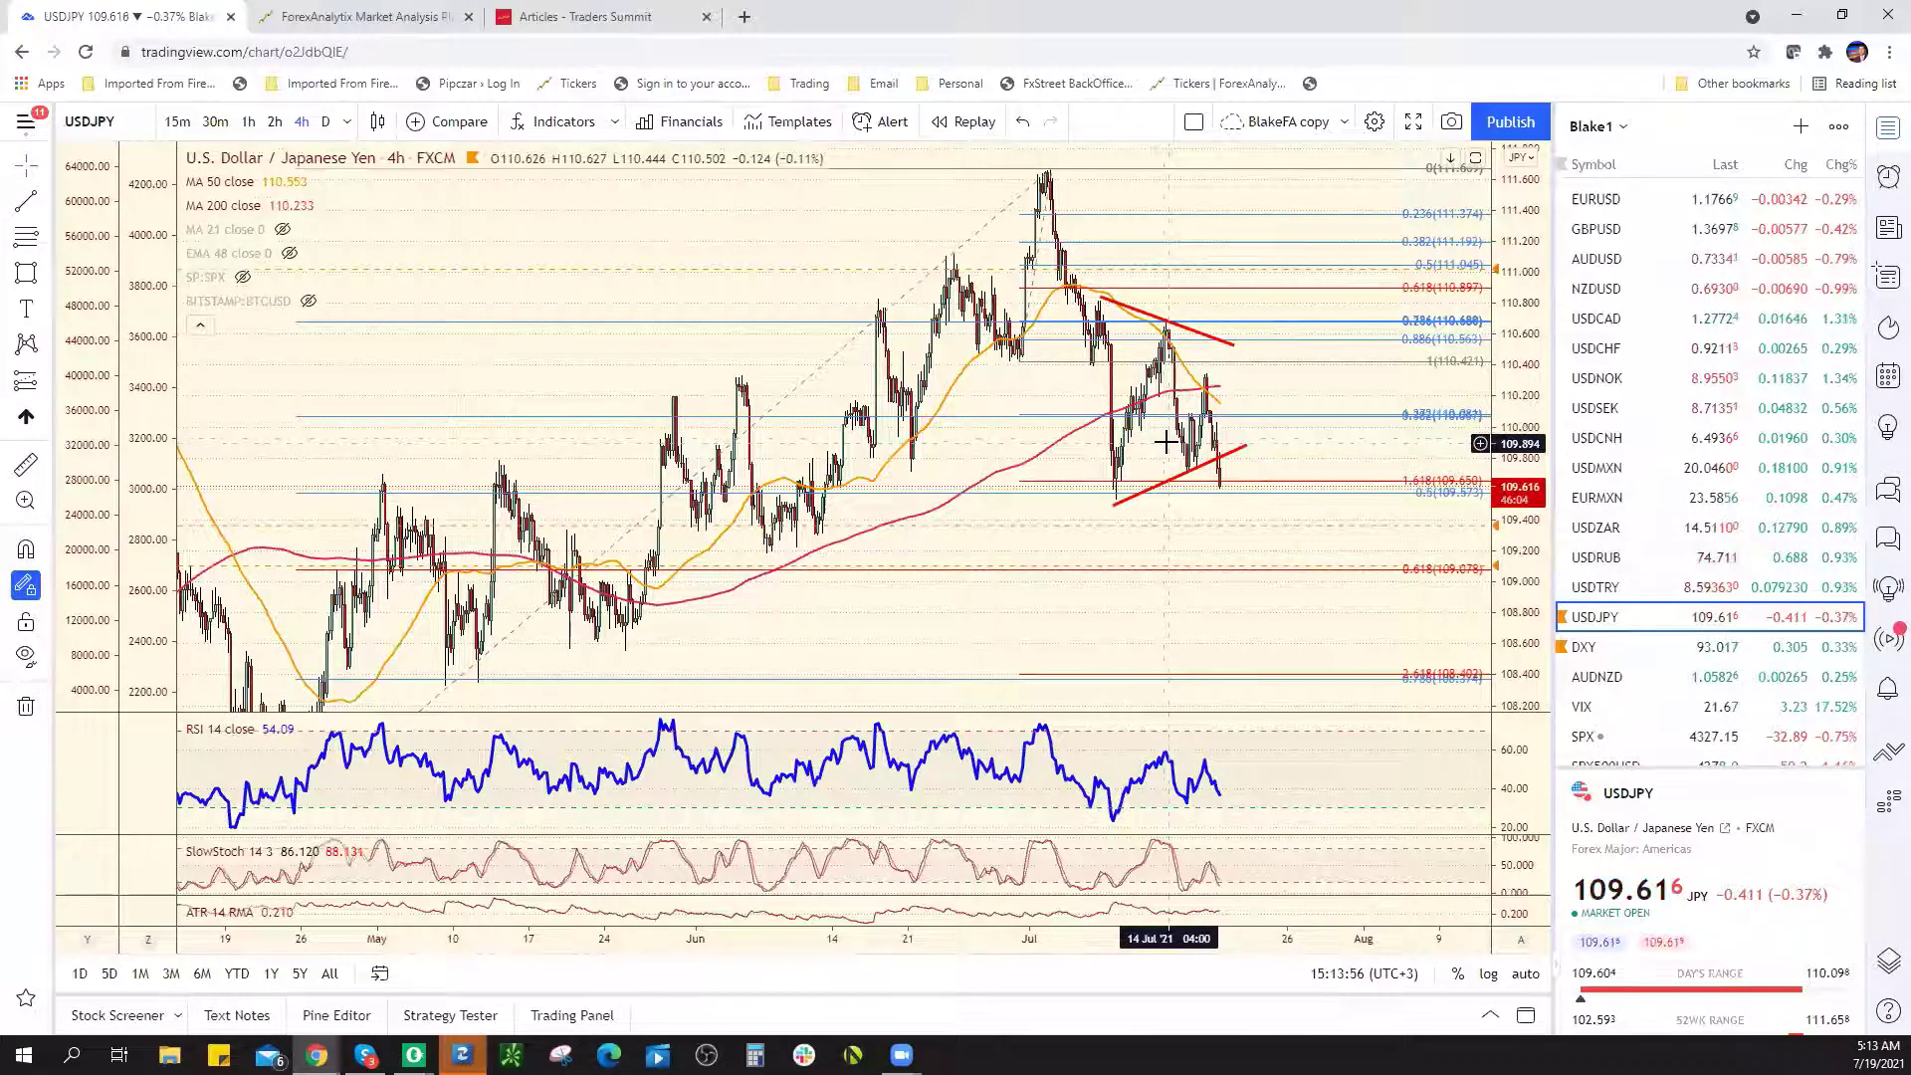
scroll(1737, 634, down, 6)
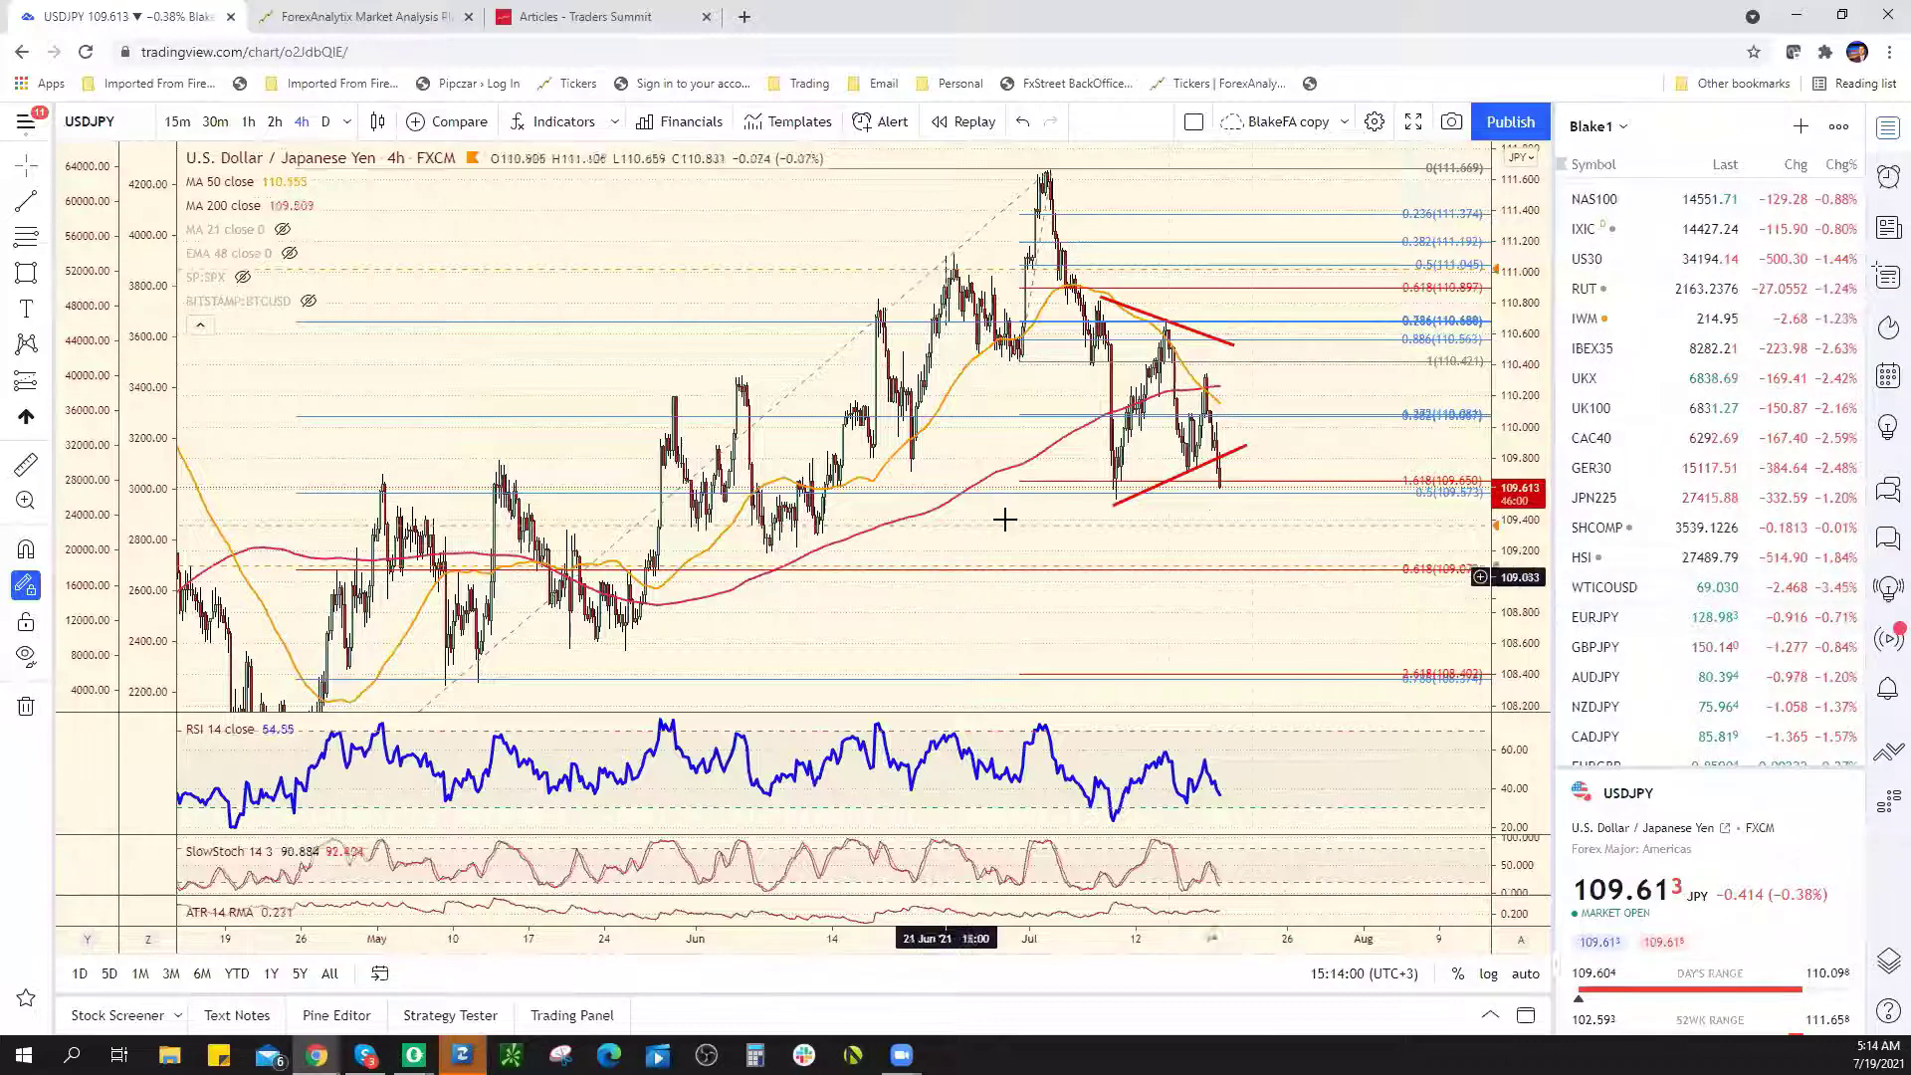
scroll(1679, 667, down, 5)
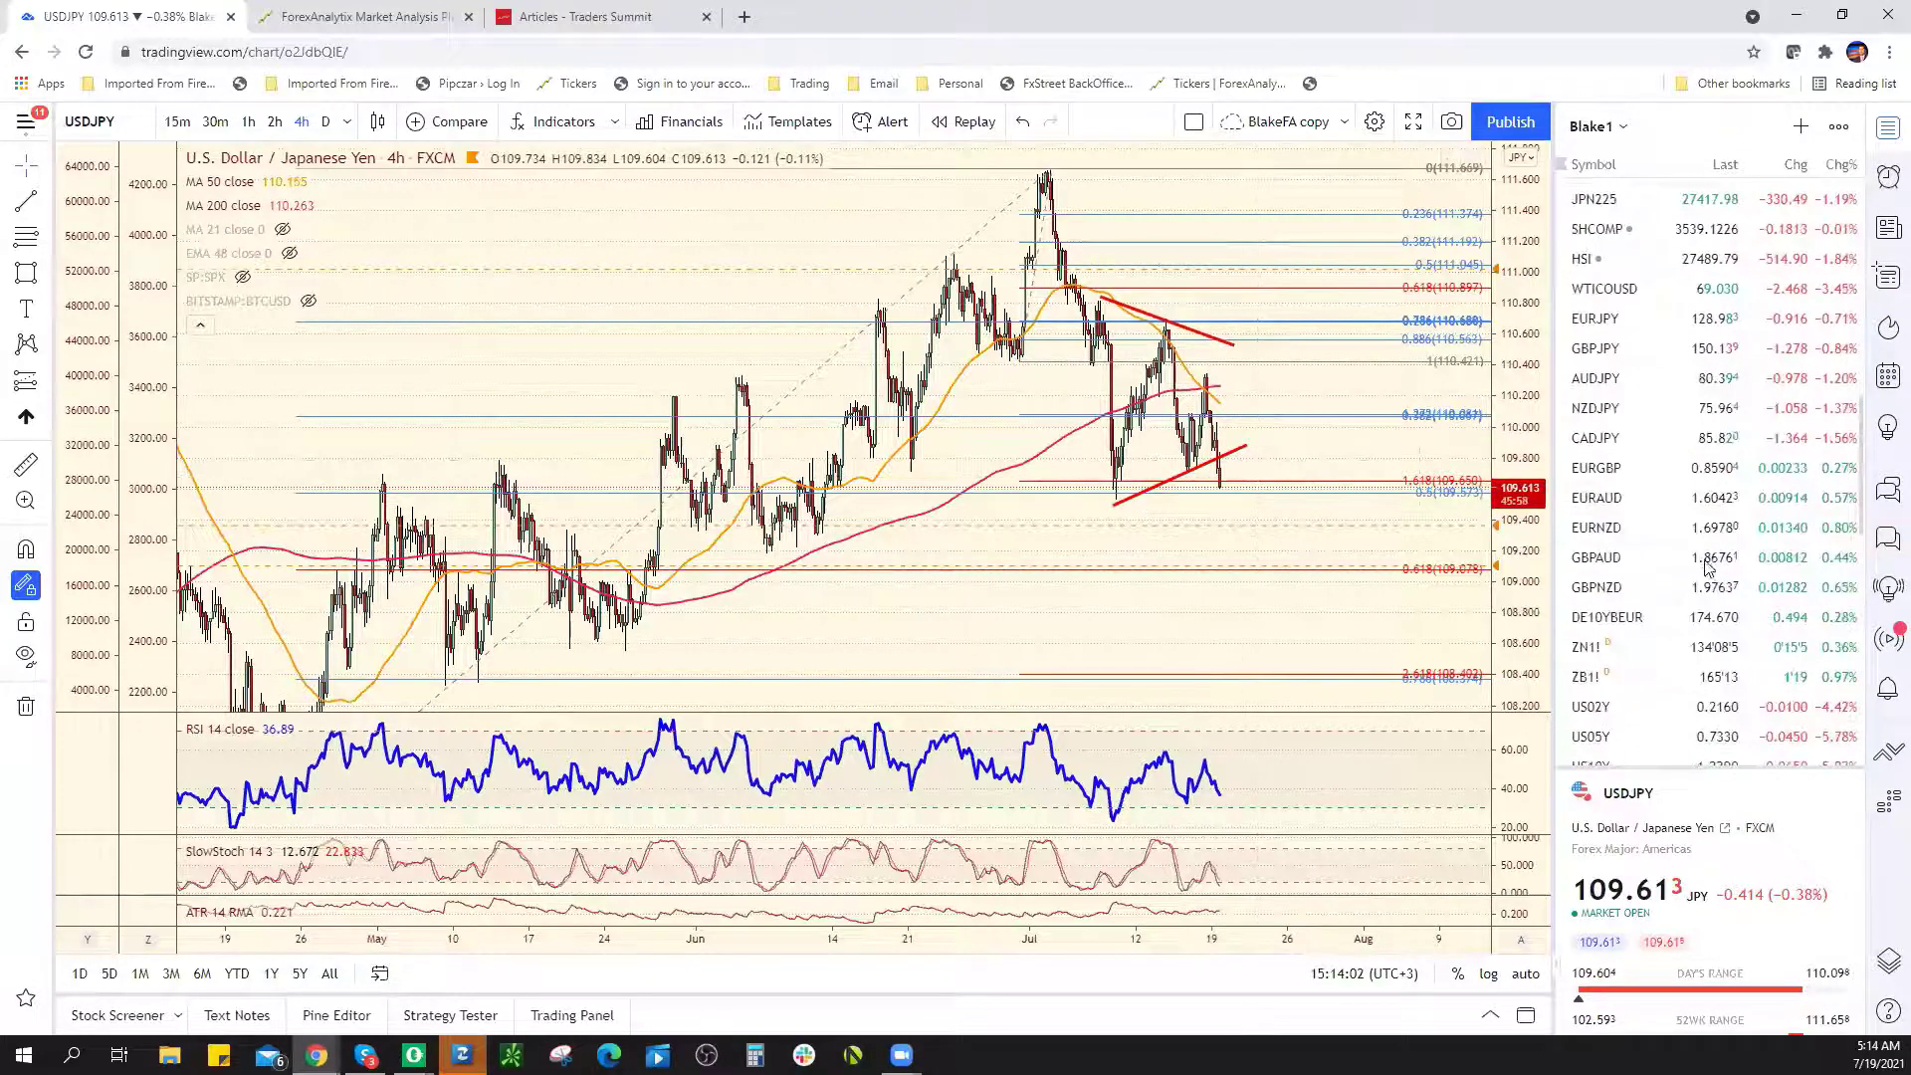
Show US10Y on daily candles with the price scale compressed to reveal all Fibonacci levels
click(1678, 675)
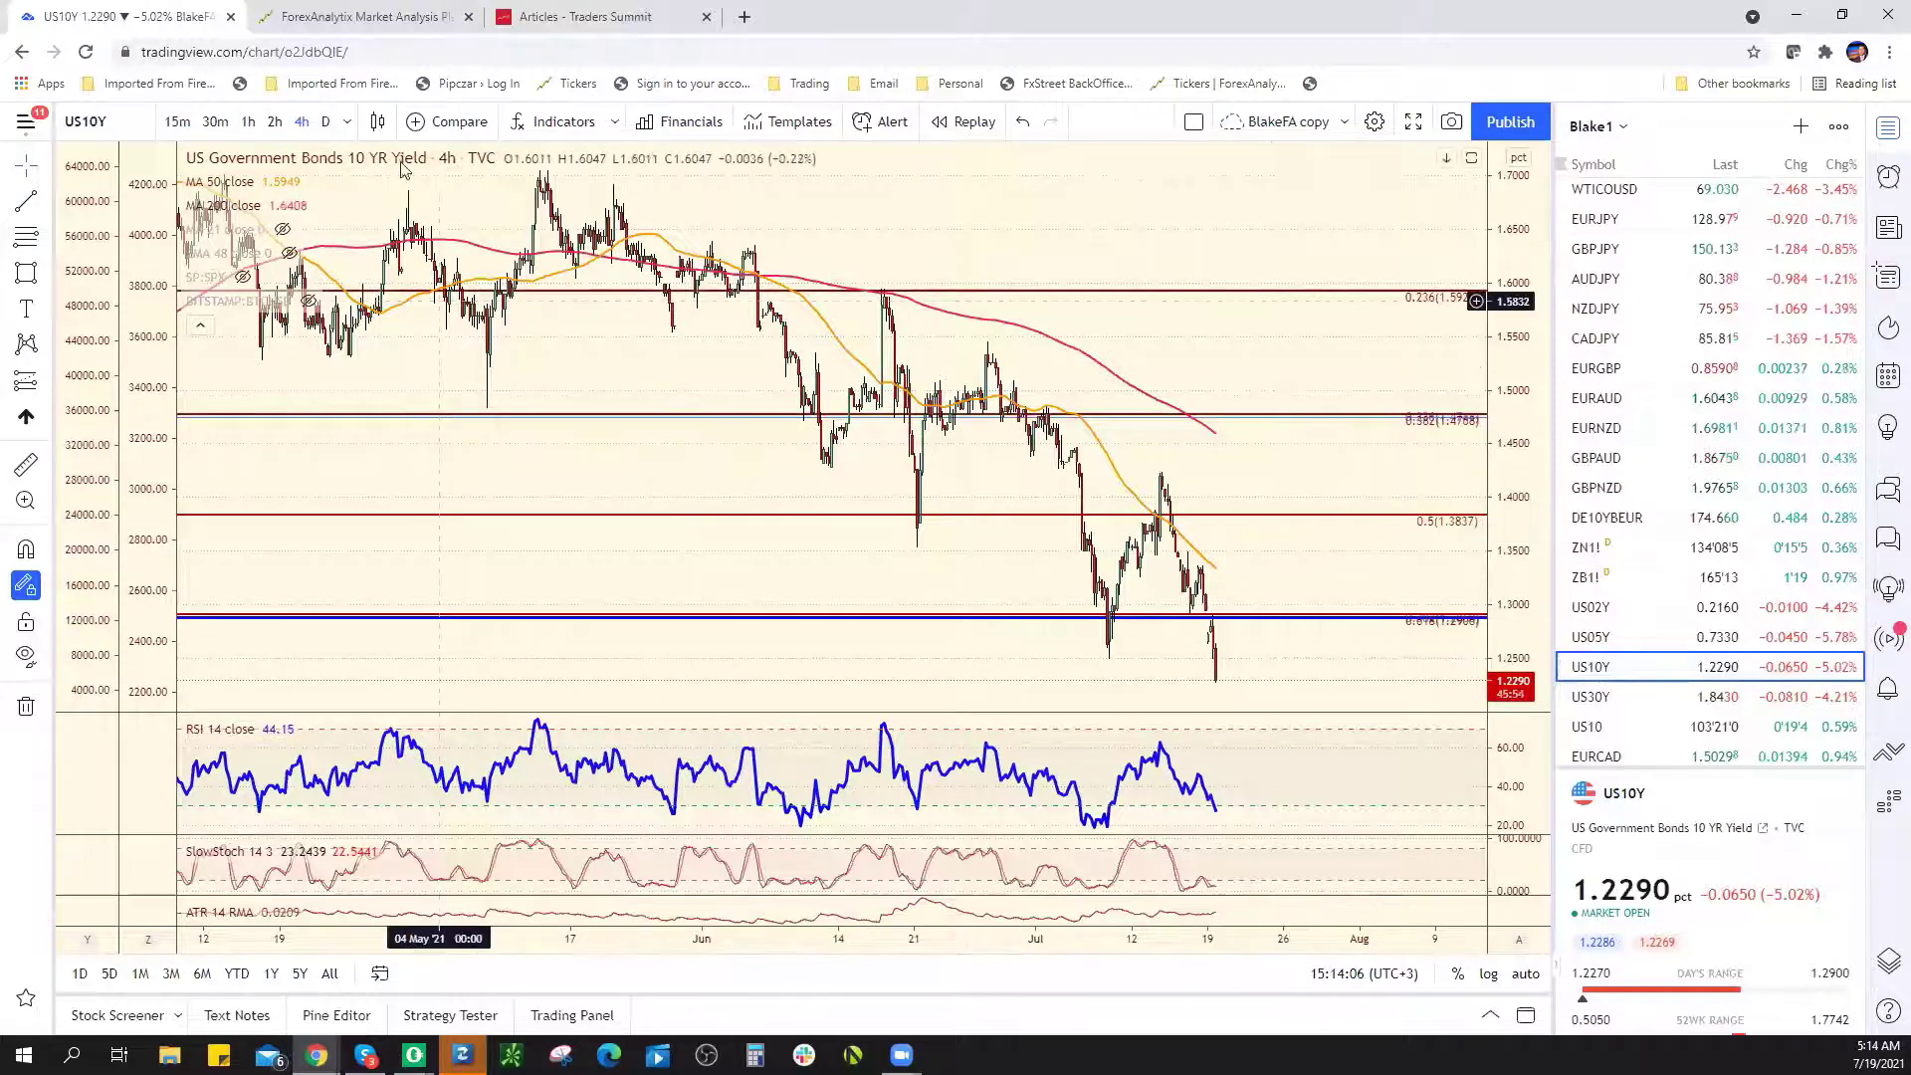
click(326, 122)
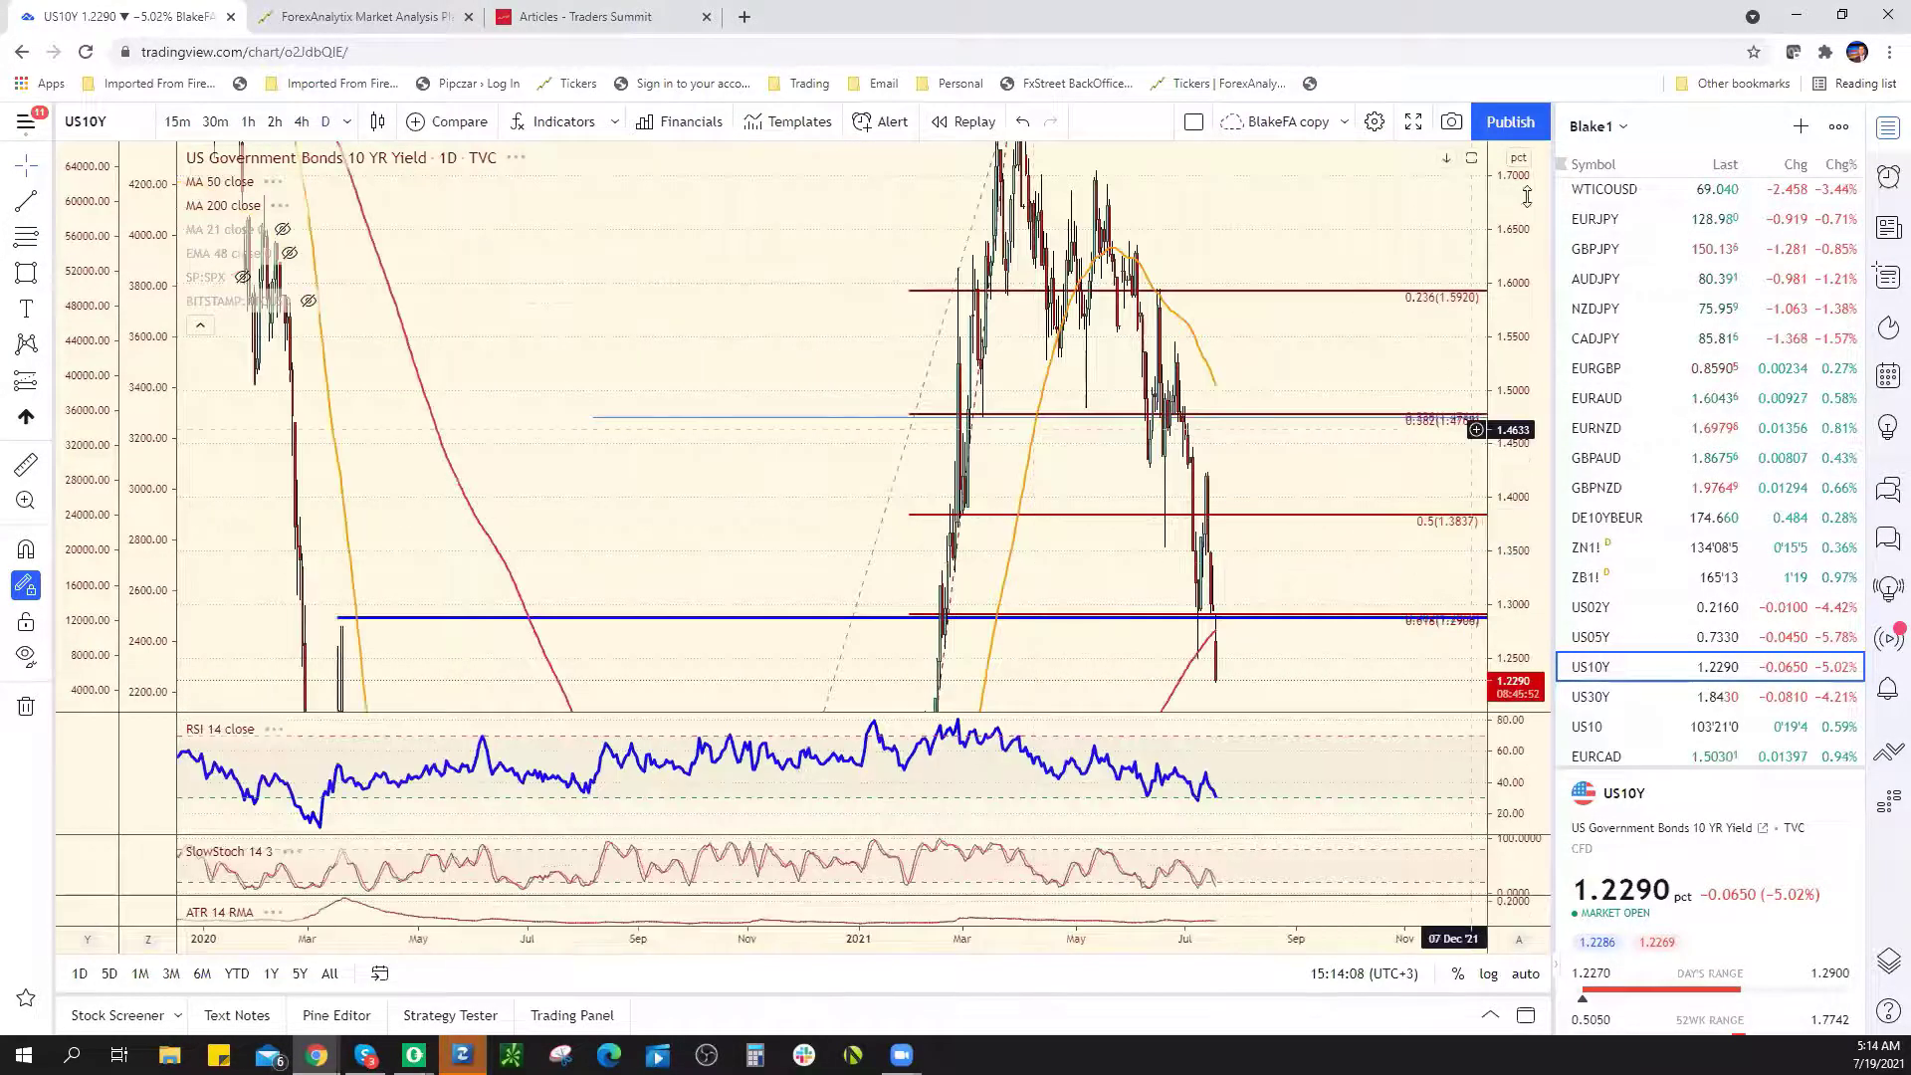
drag(1489, 562, 1498, 705)
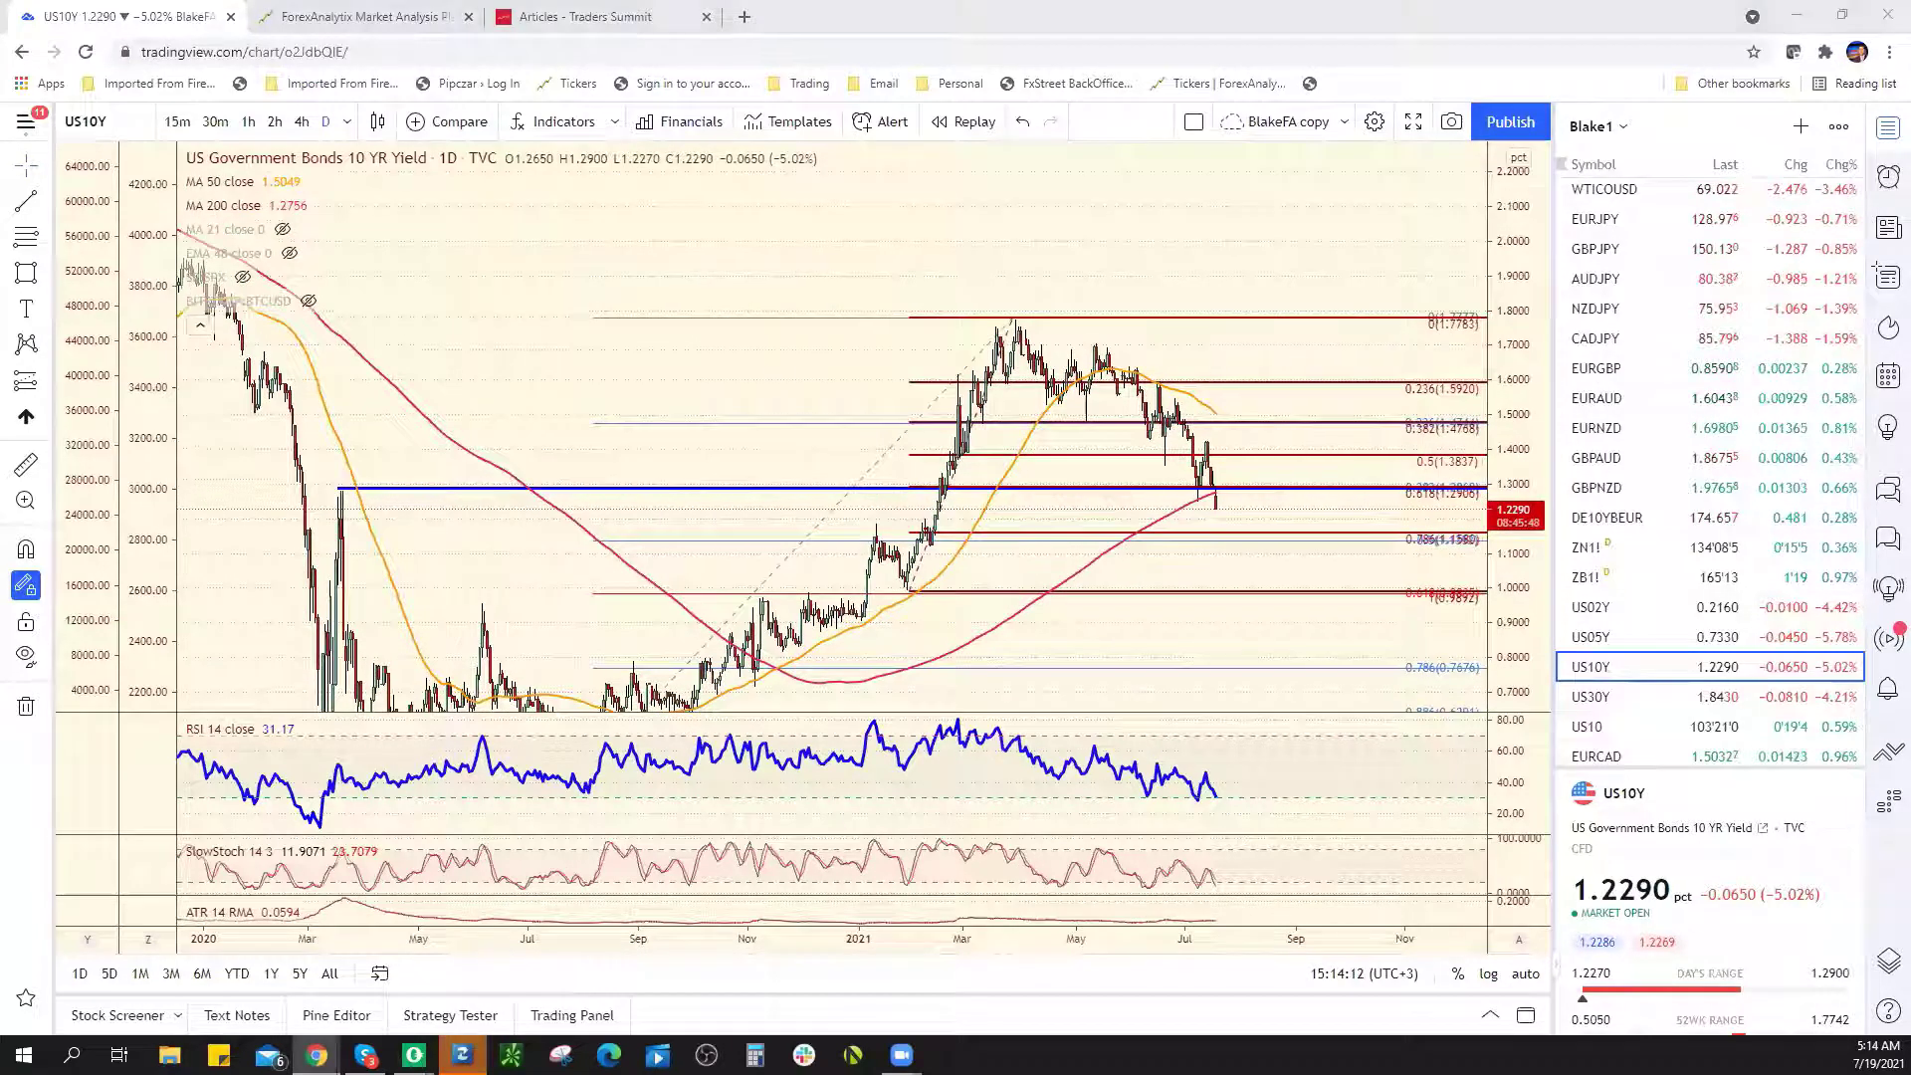
Bring up ForexAnalytix Chat and browse the general group's shared files list
key(alt+Tab)
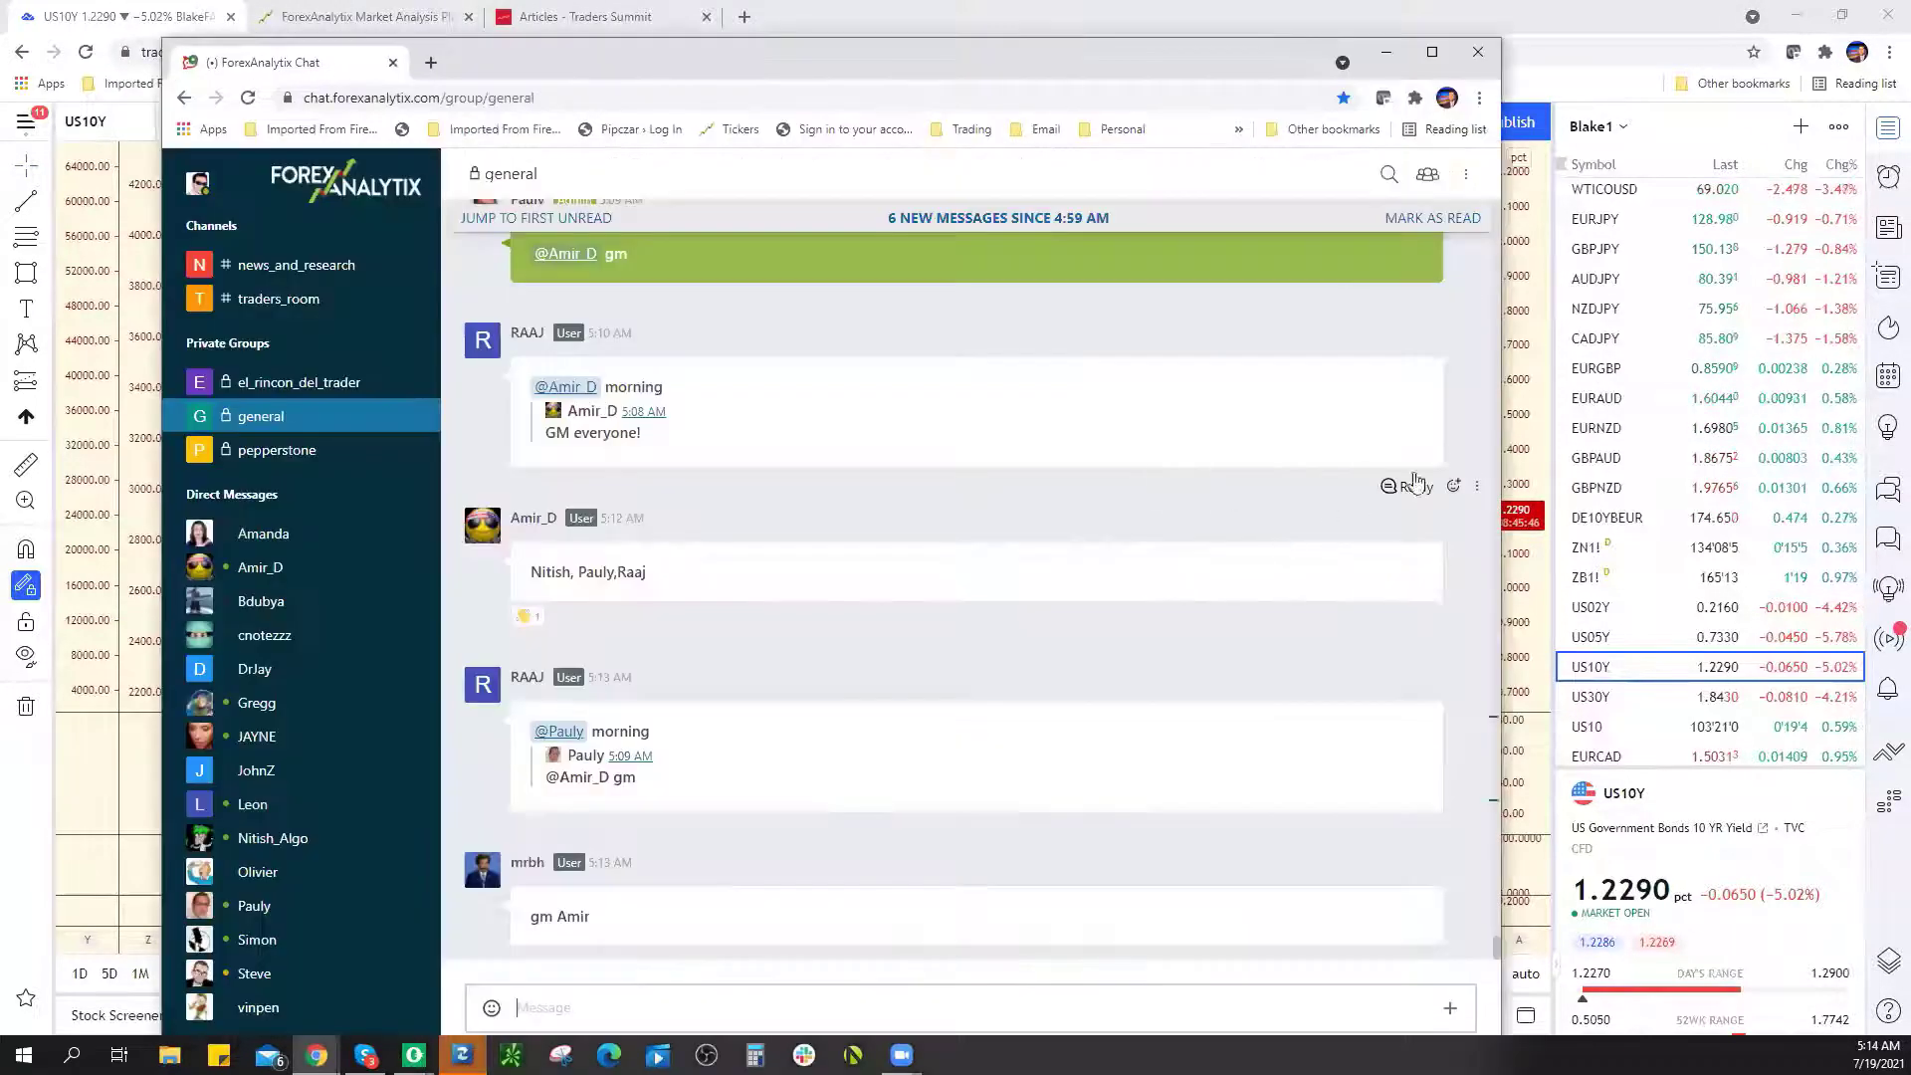
click(1466, 178)
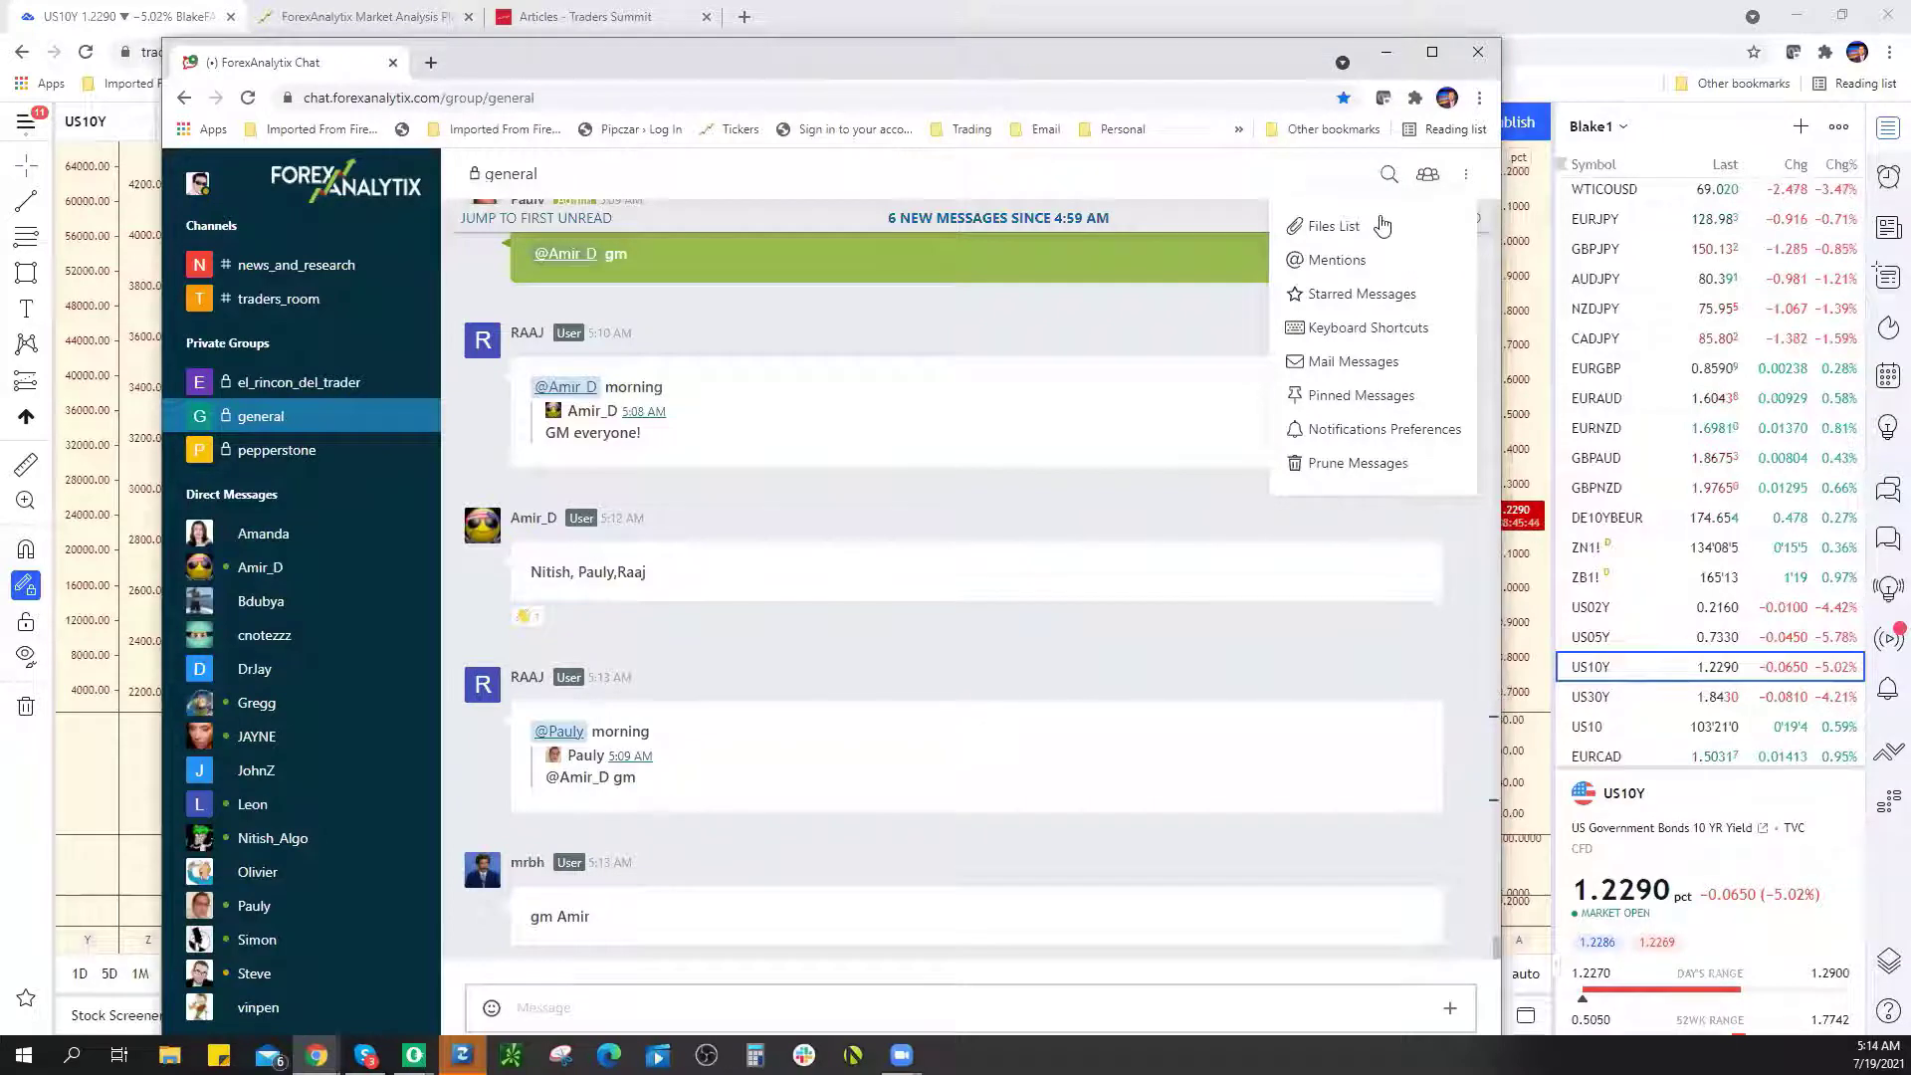
click(1383, 227)
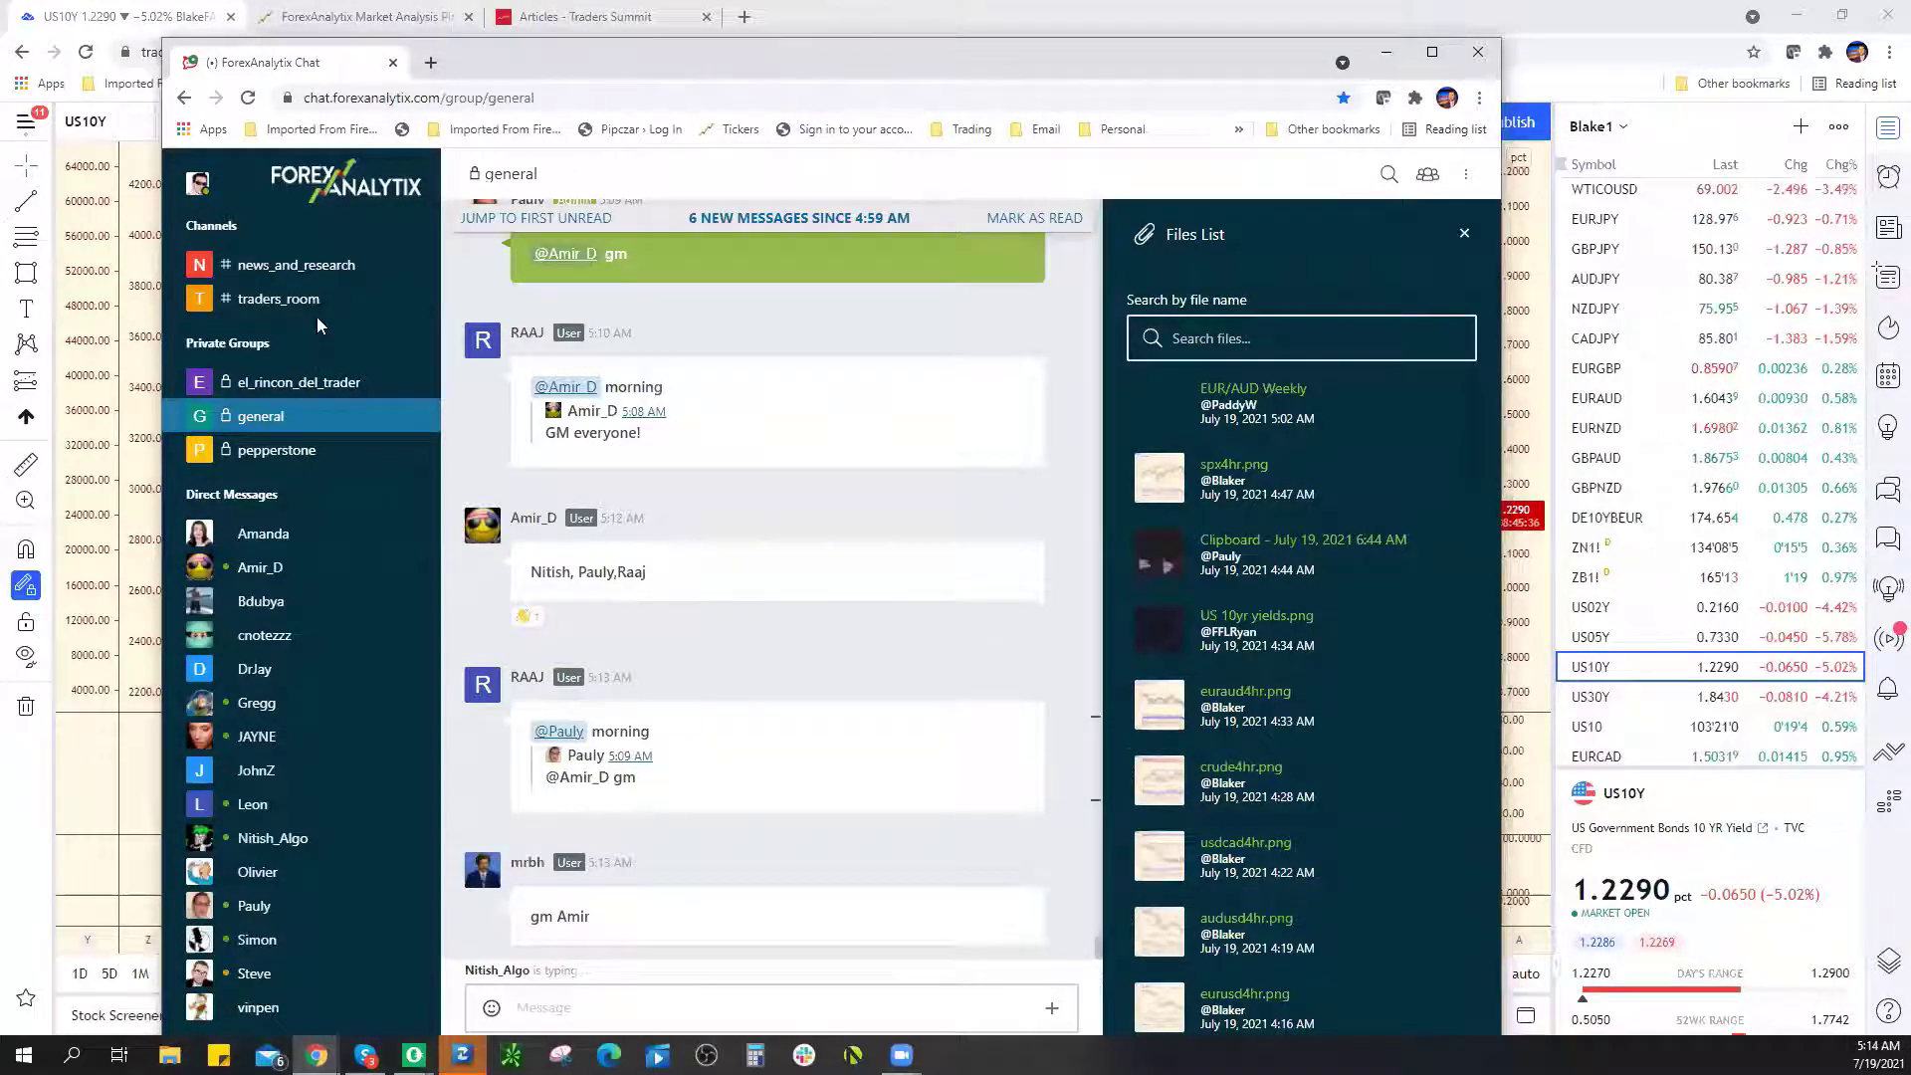
scroll(1300, 667, down, 3)
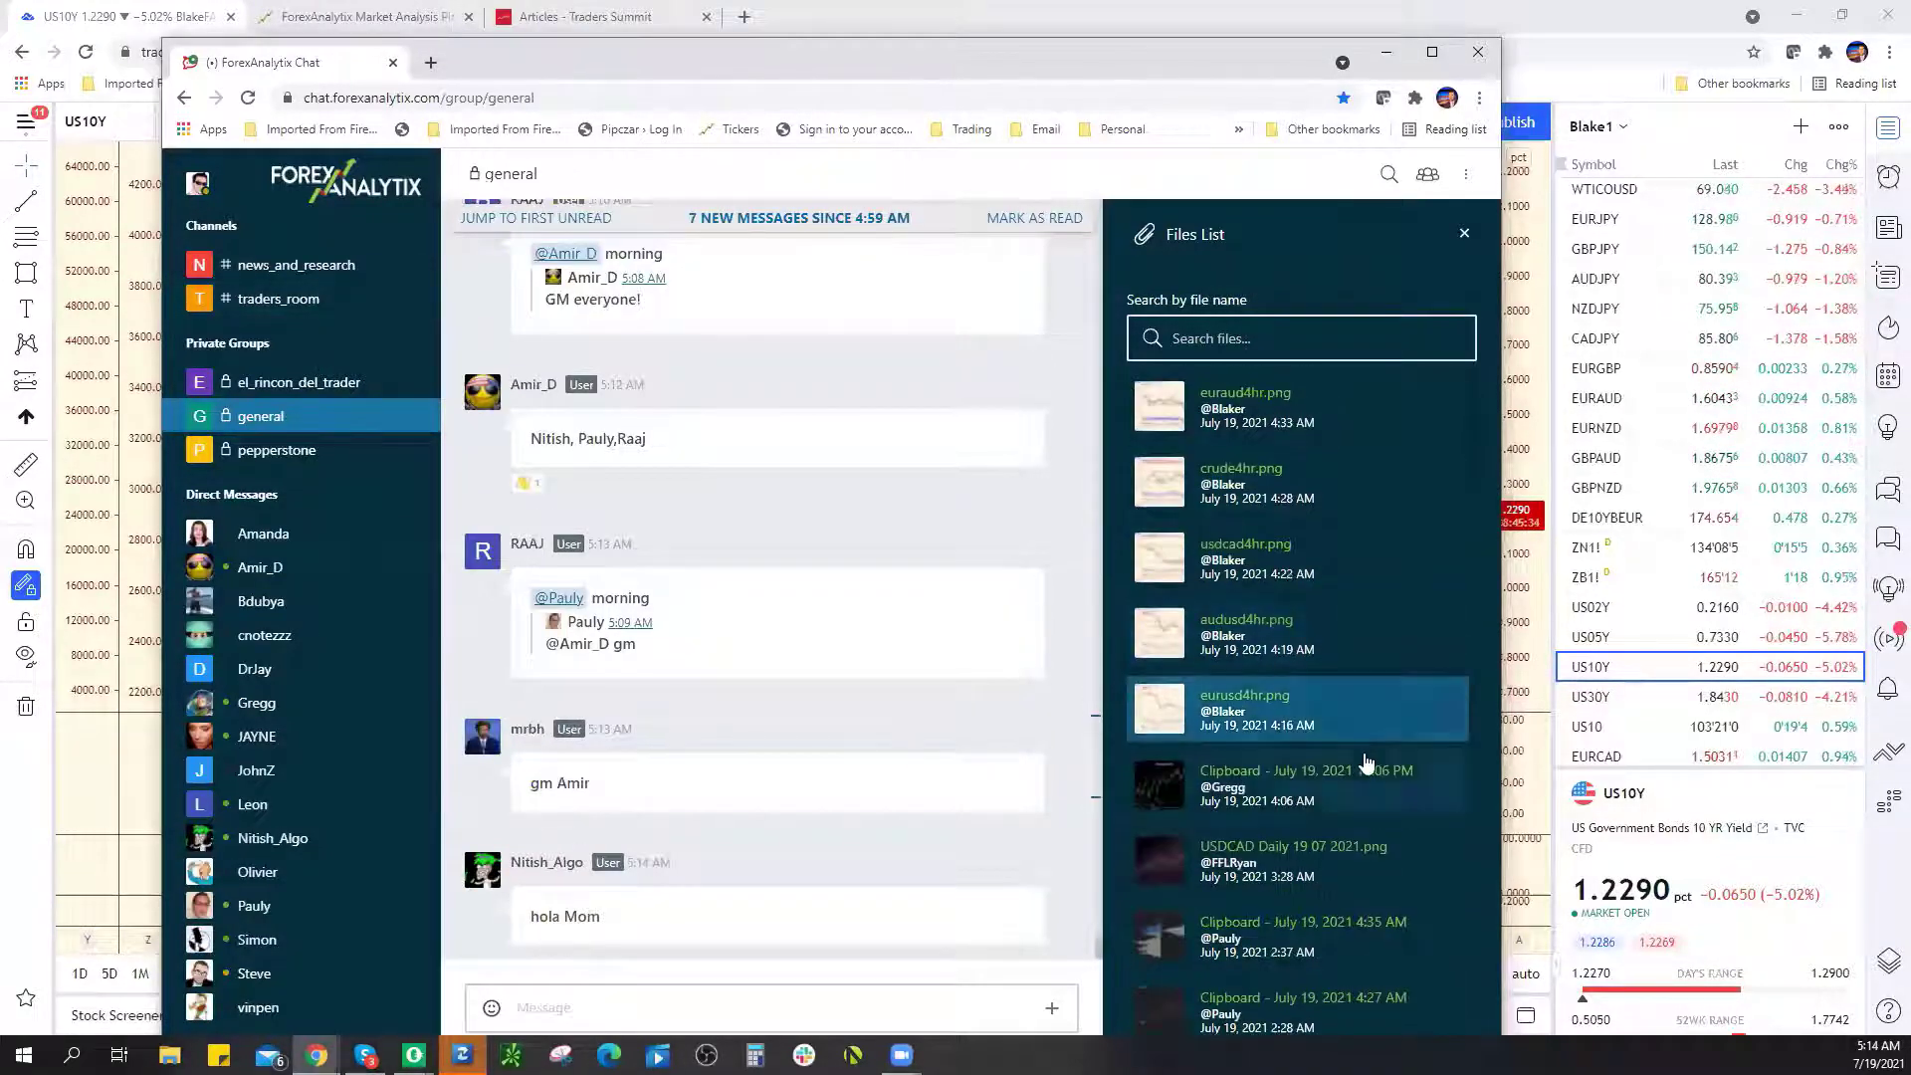
scroll(1370, 762, down, 1)
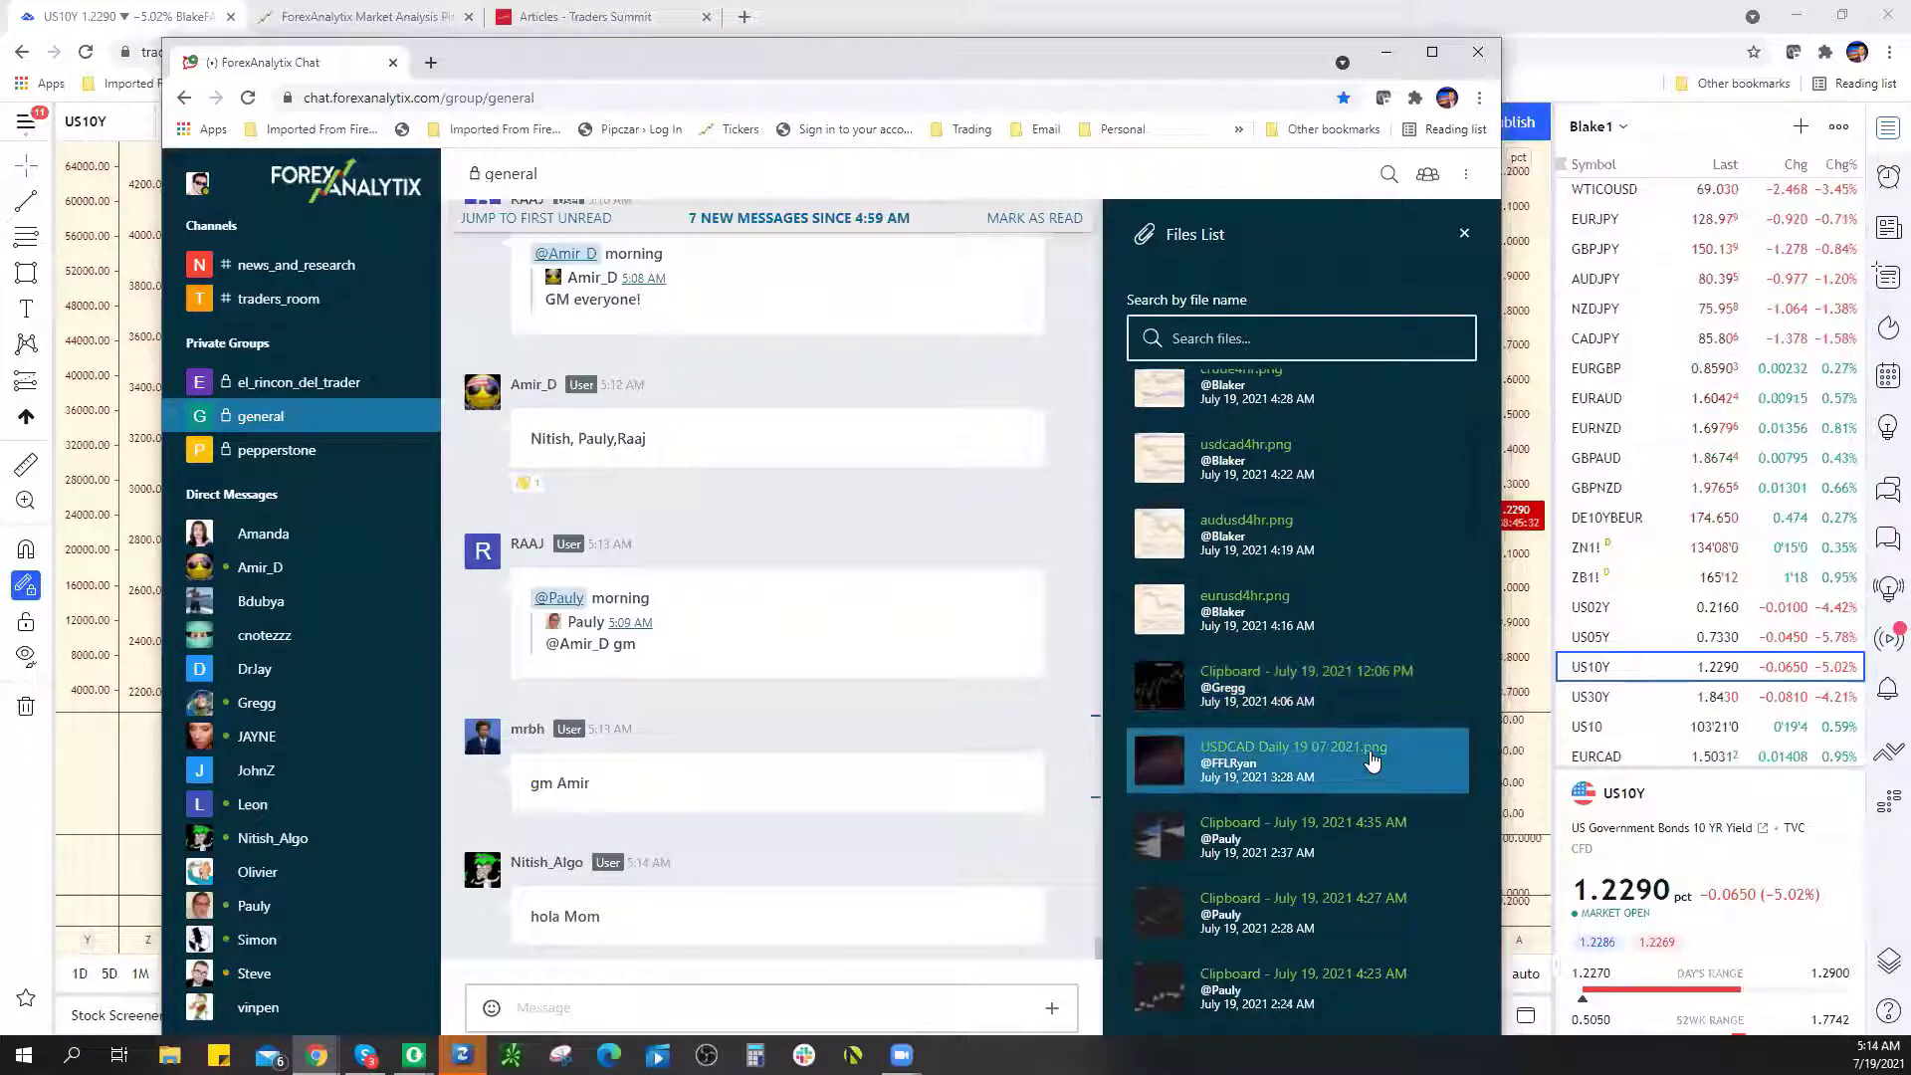
scroll(1372, 761, up, 1)
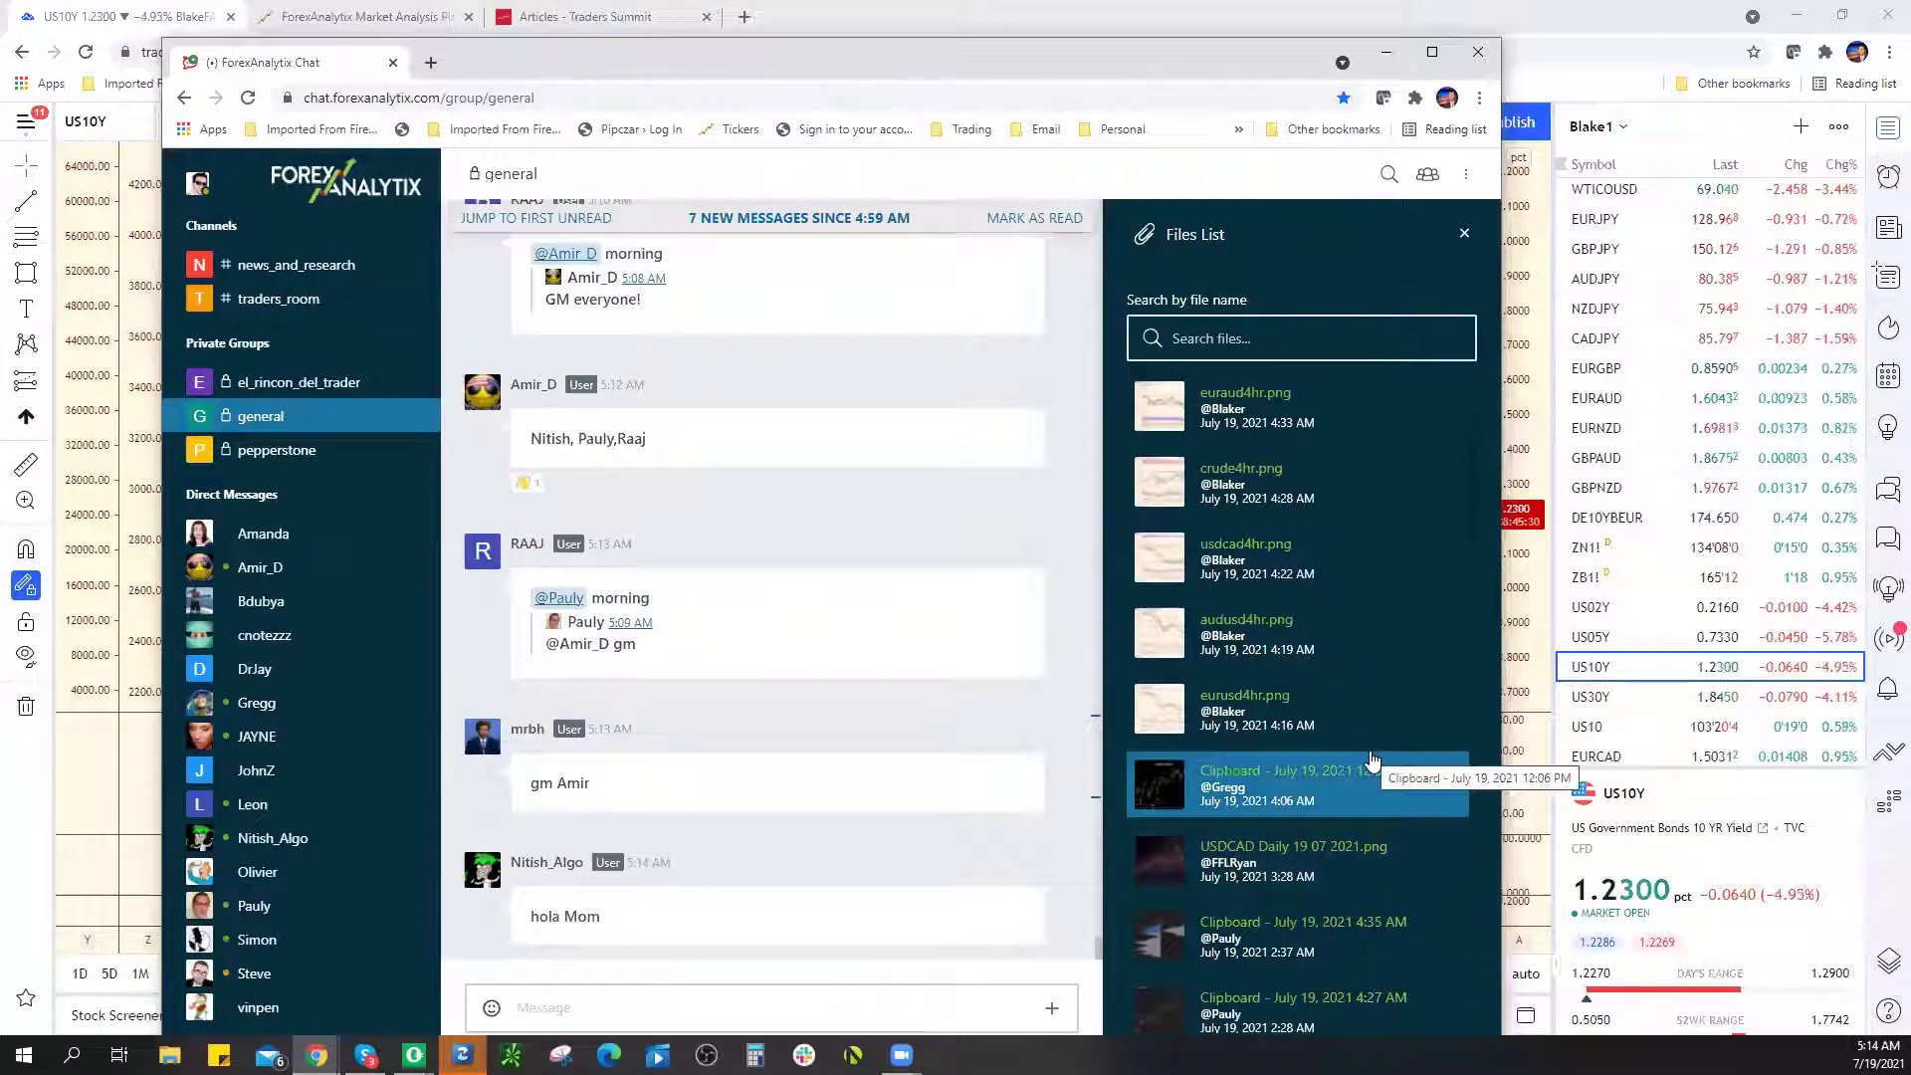
scroll(1372, 760, down, 4)
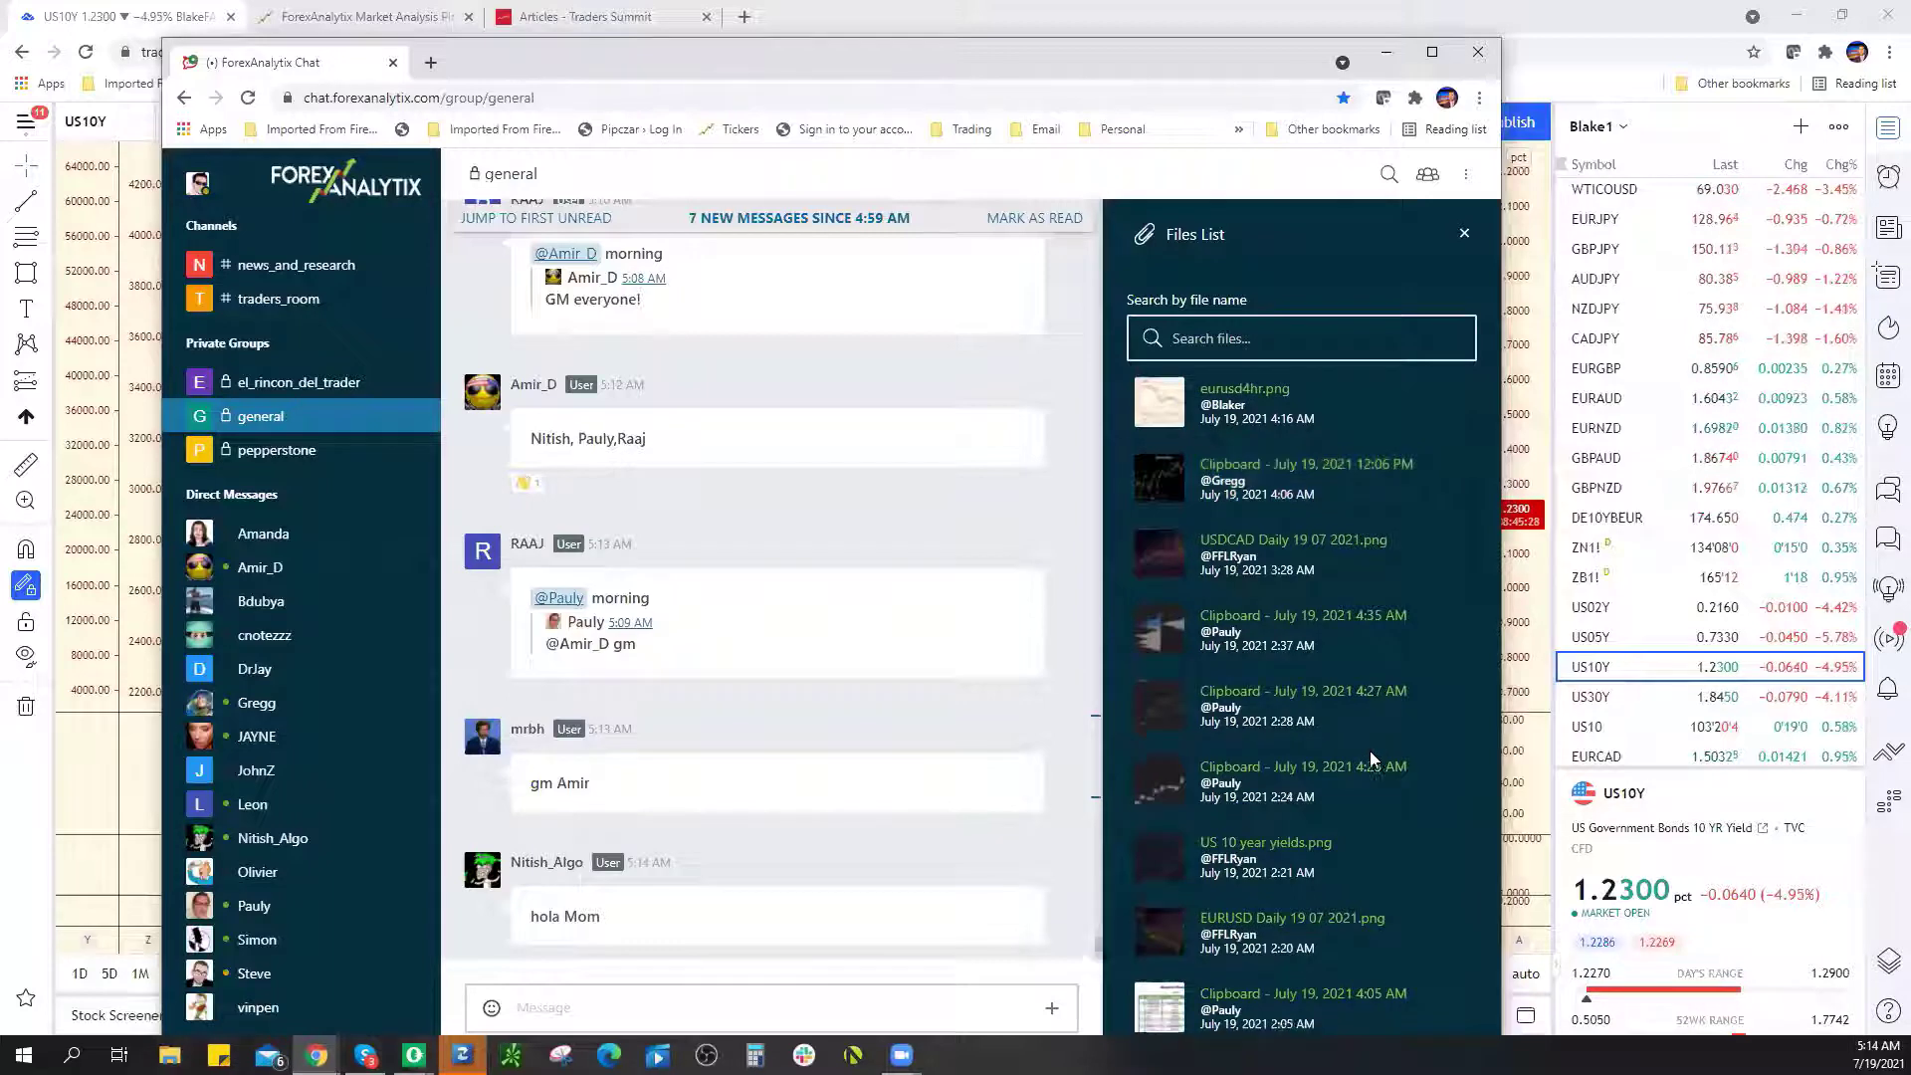
scroll(1368, 747, up, 5)
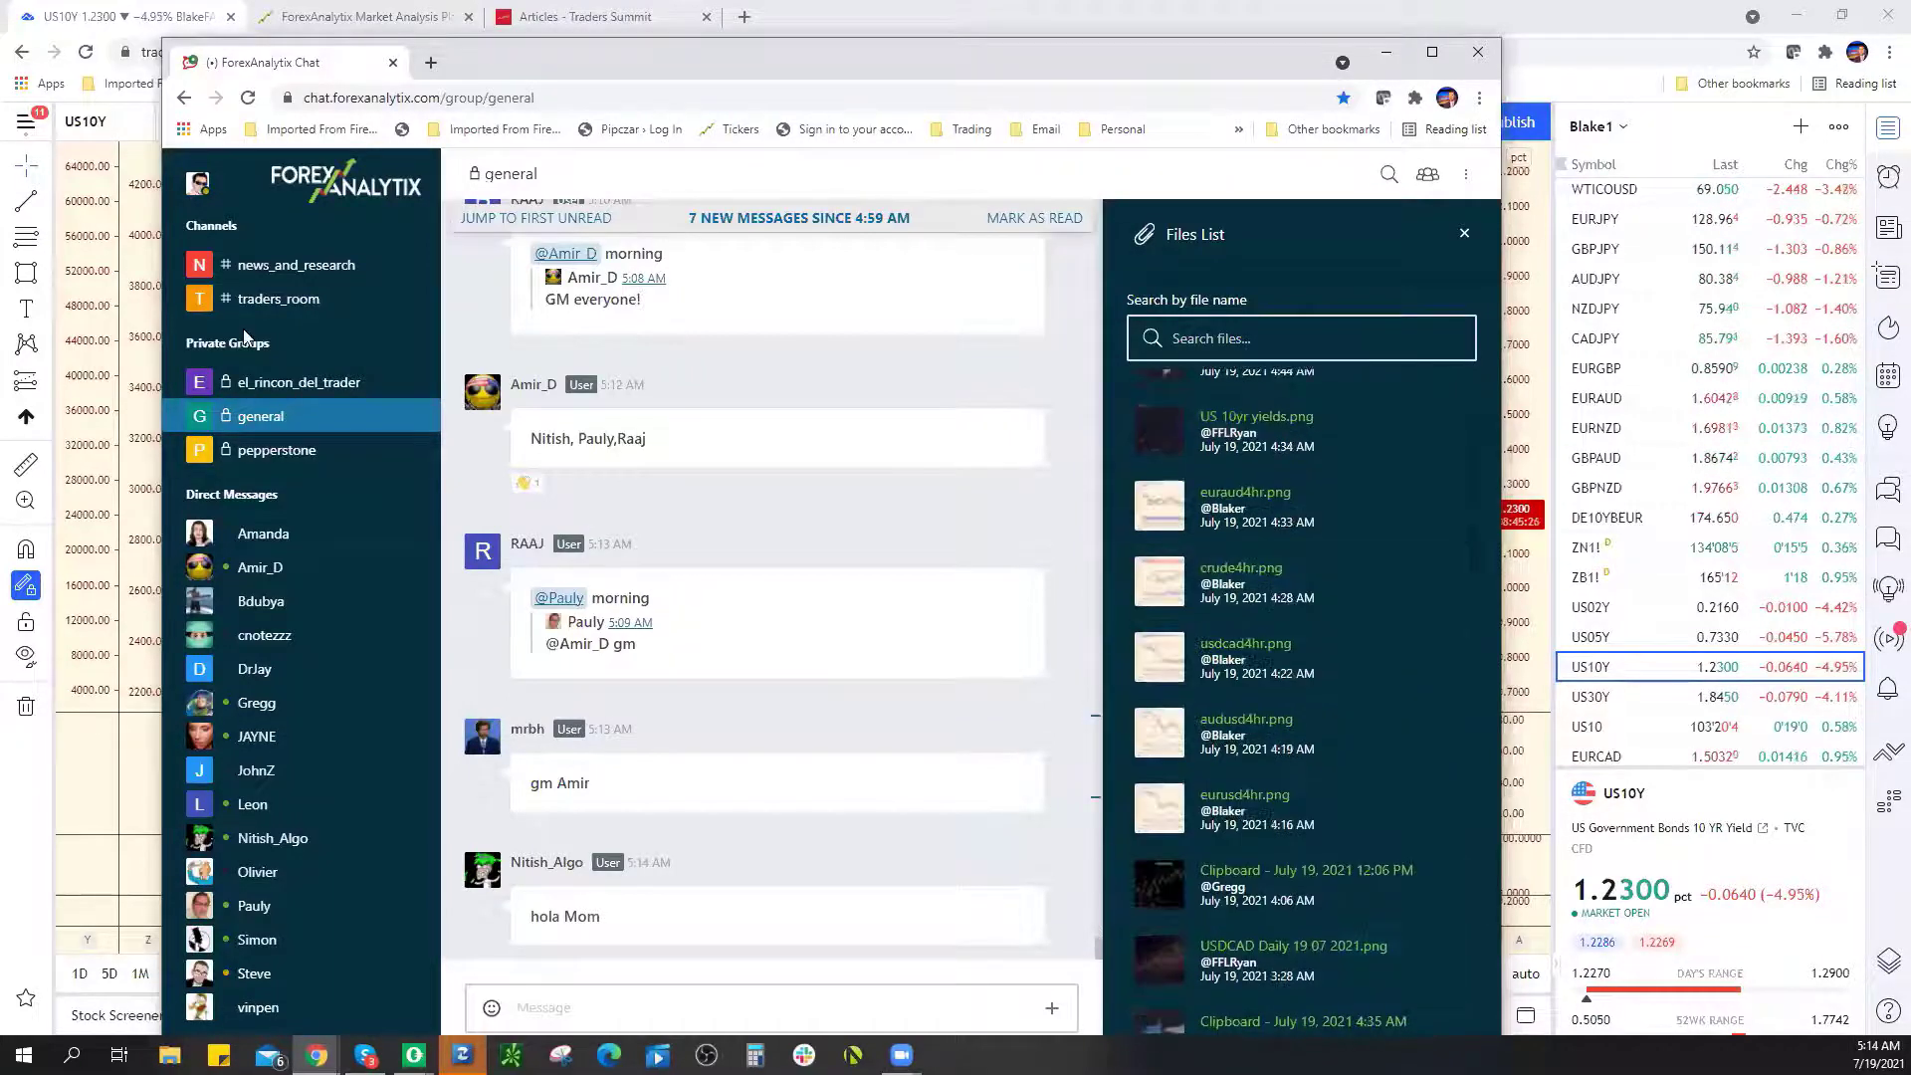
Check traders_room's files, view 'US 10yr yields.png', then return to TradingView
click(278, 299)
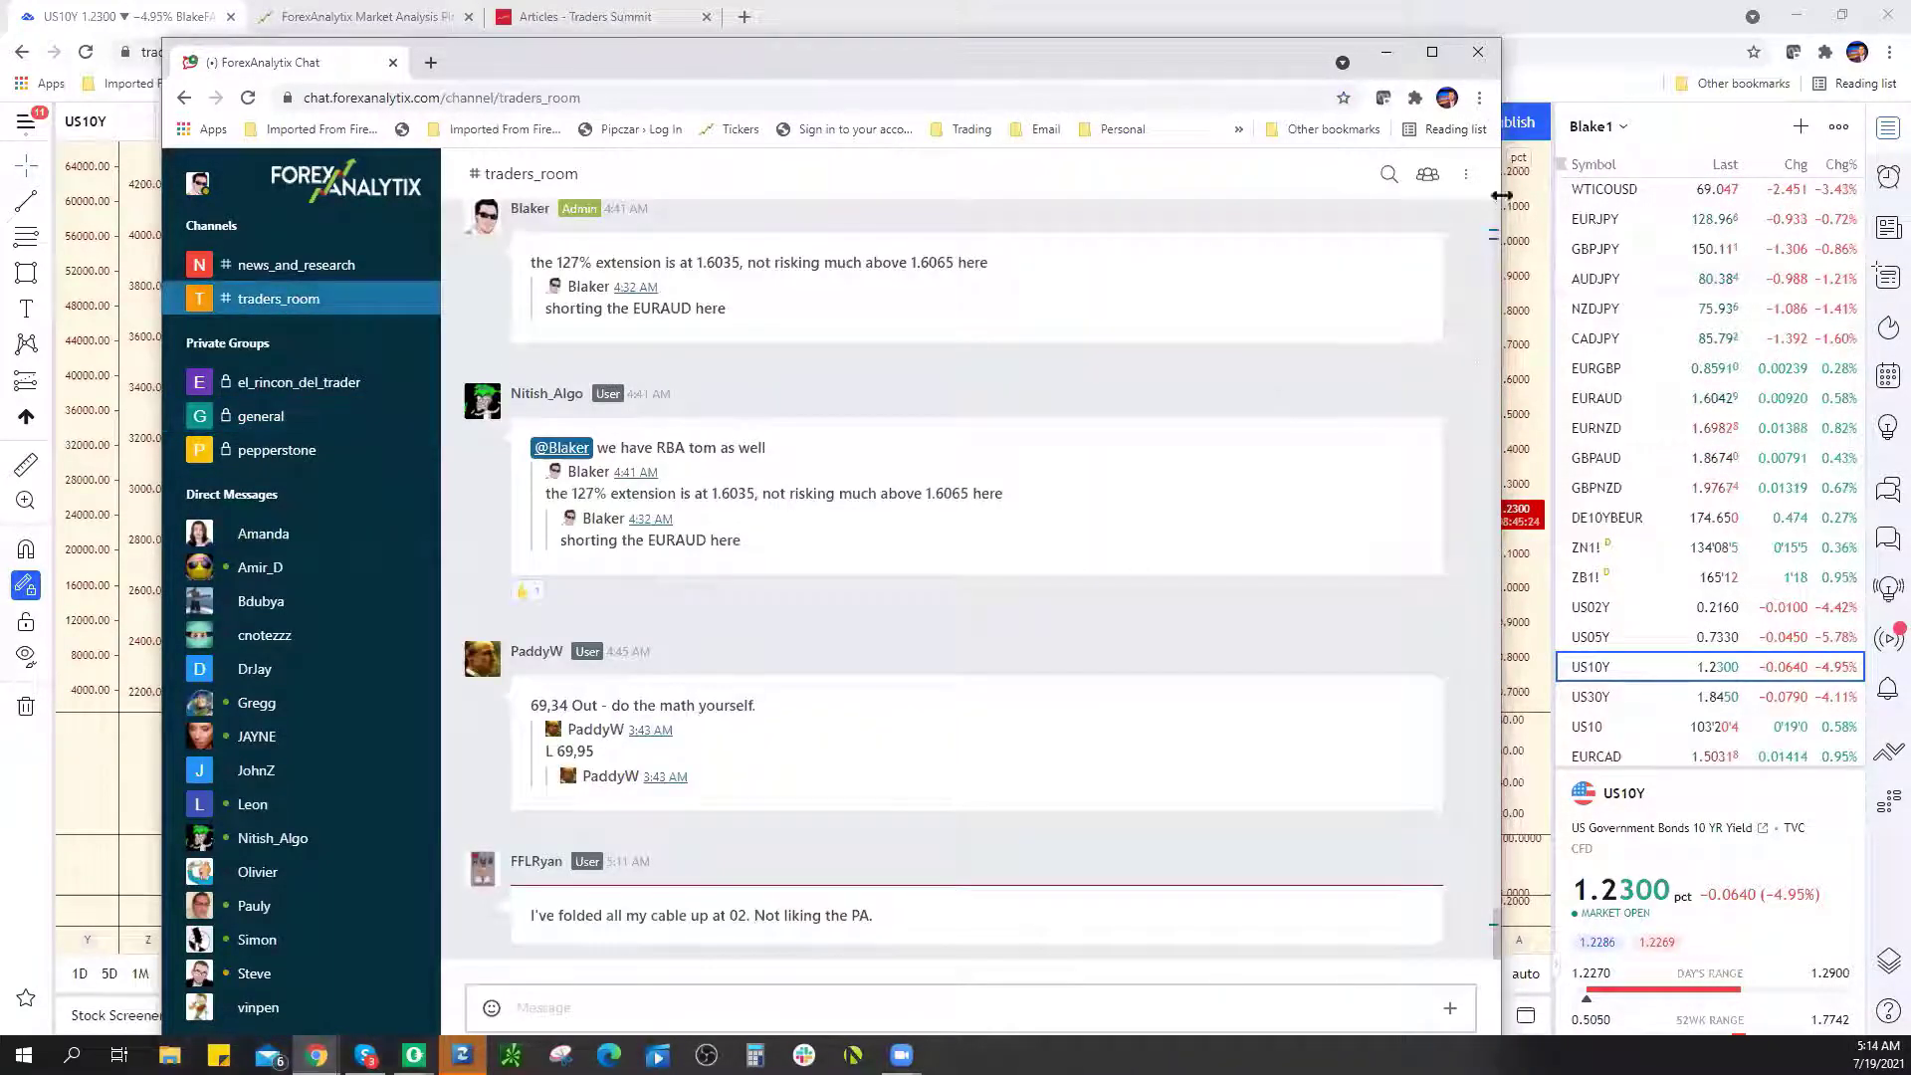
click(1467, 181)
click(1334, 228)
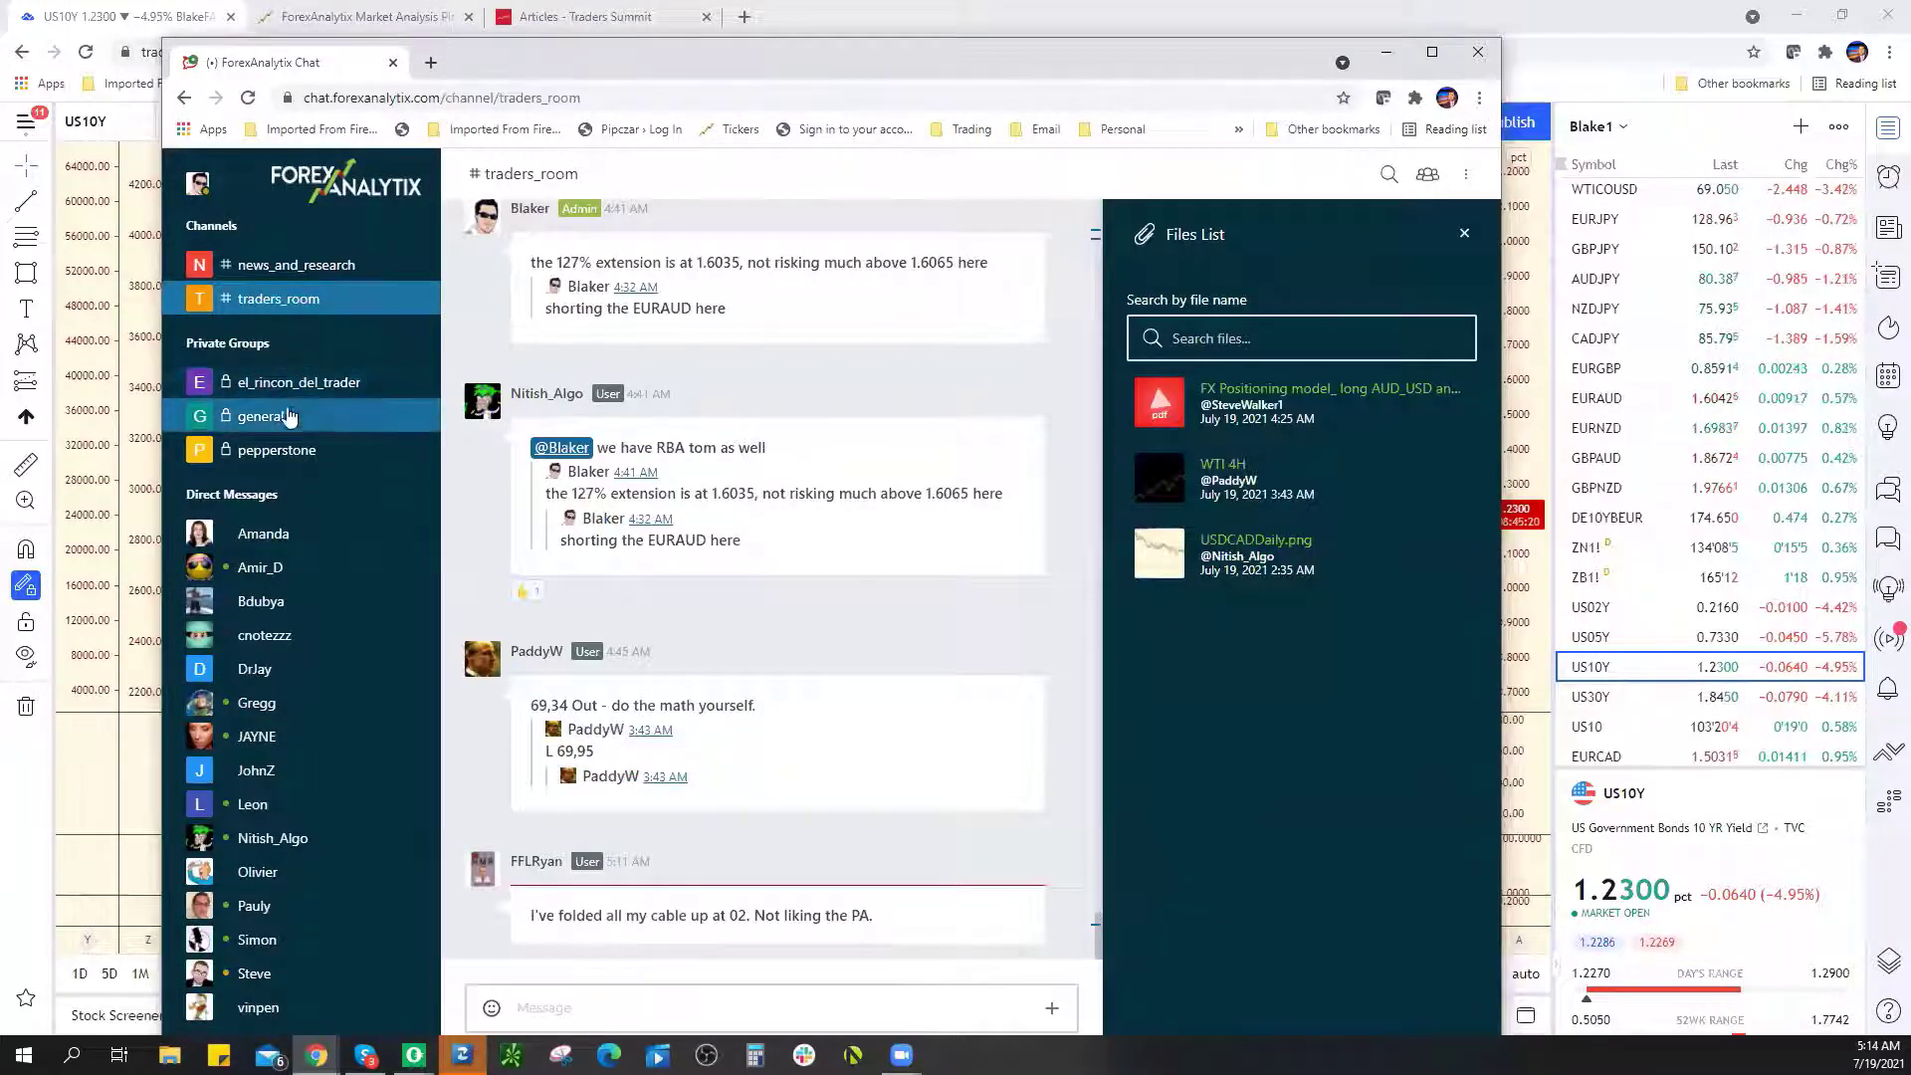
click(328, 418)
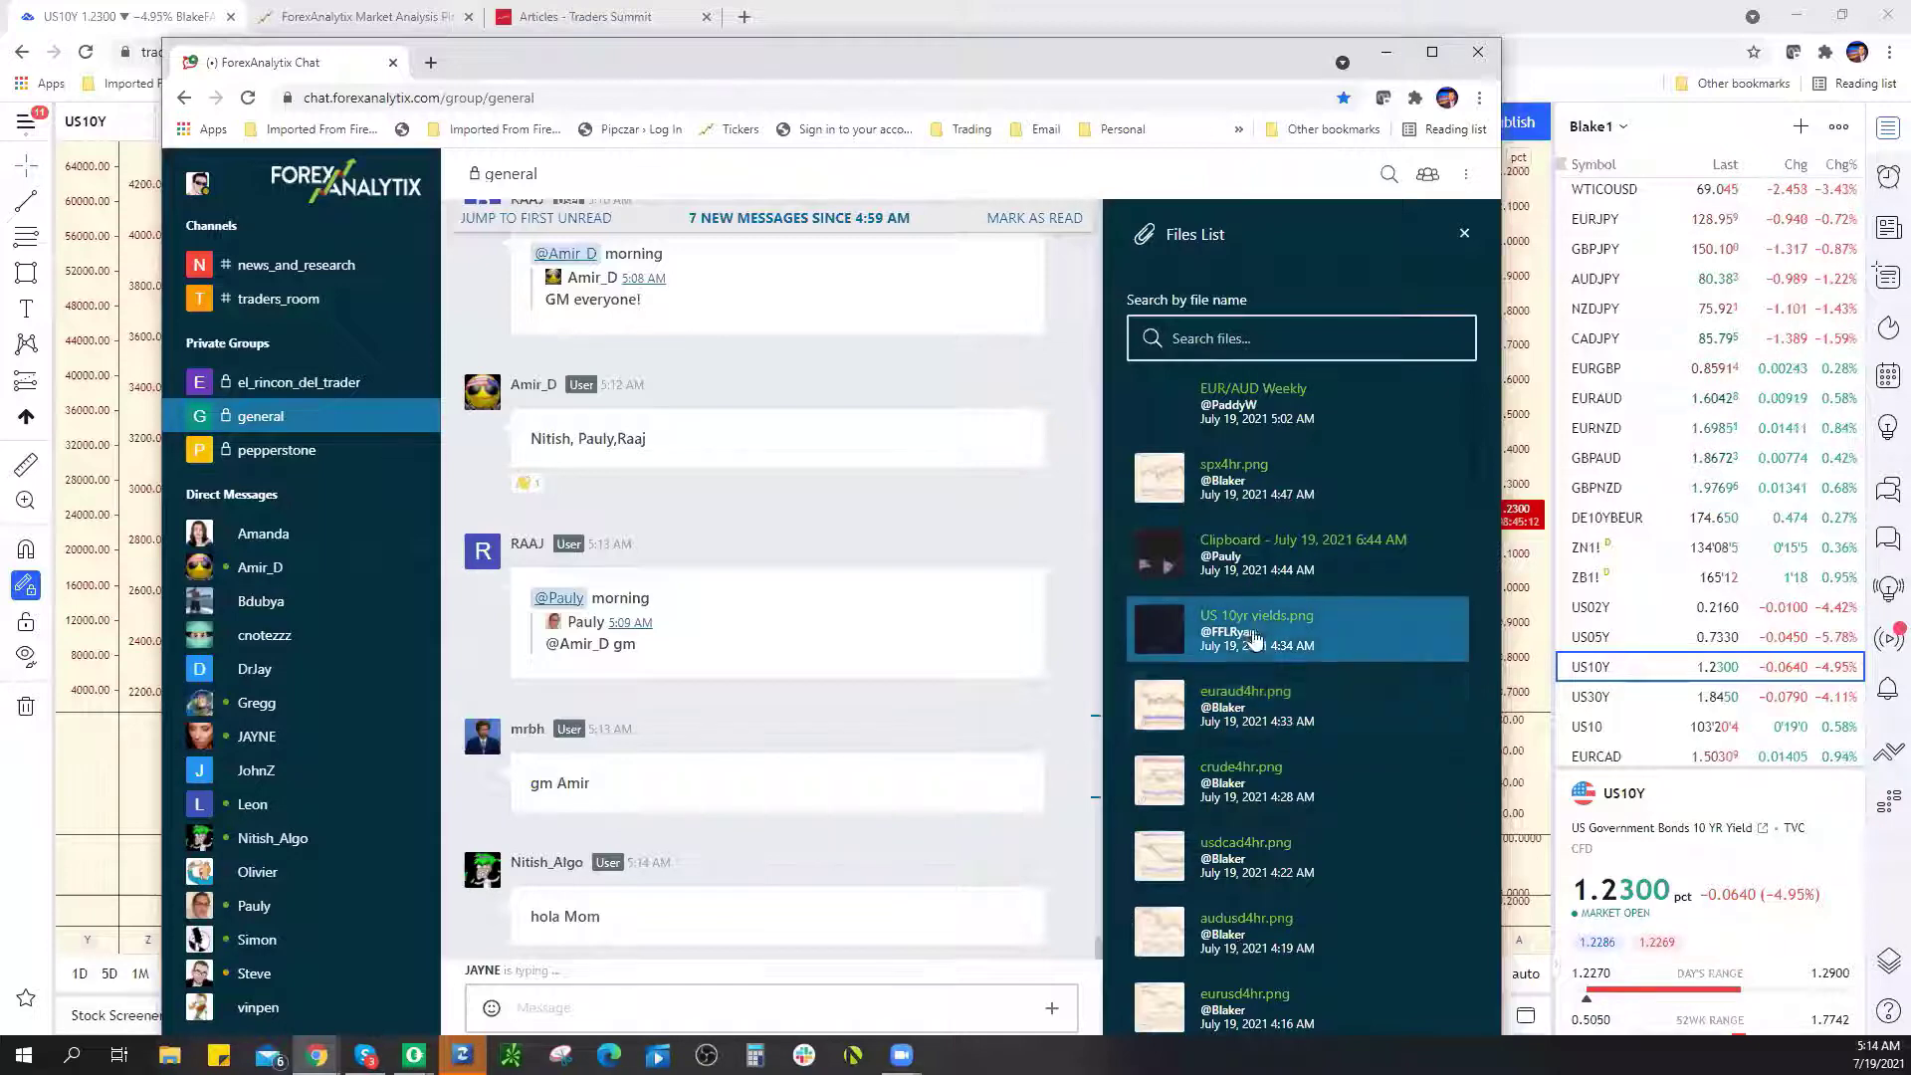
click(1294, 629)
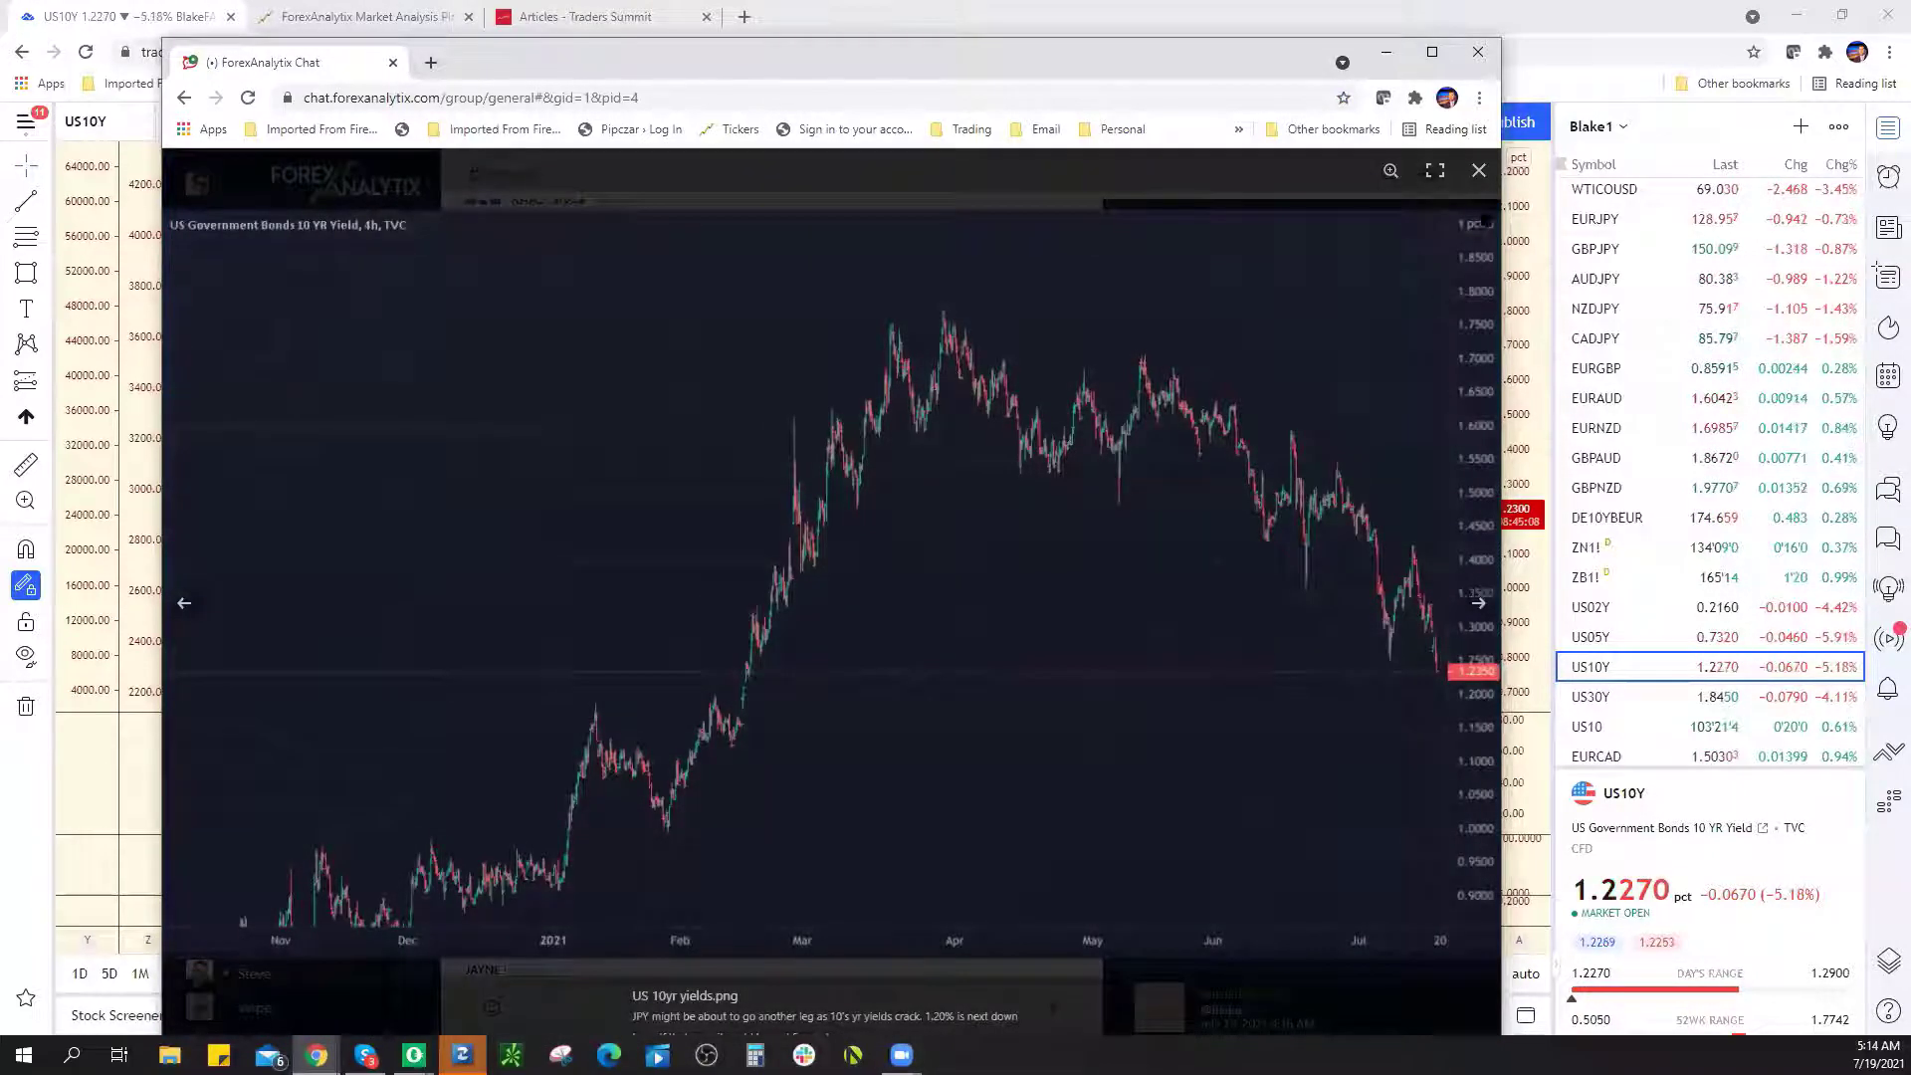
click(1479, 173)
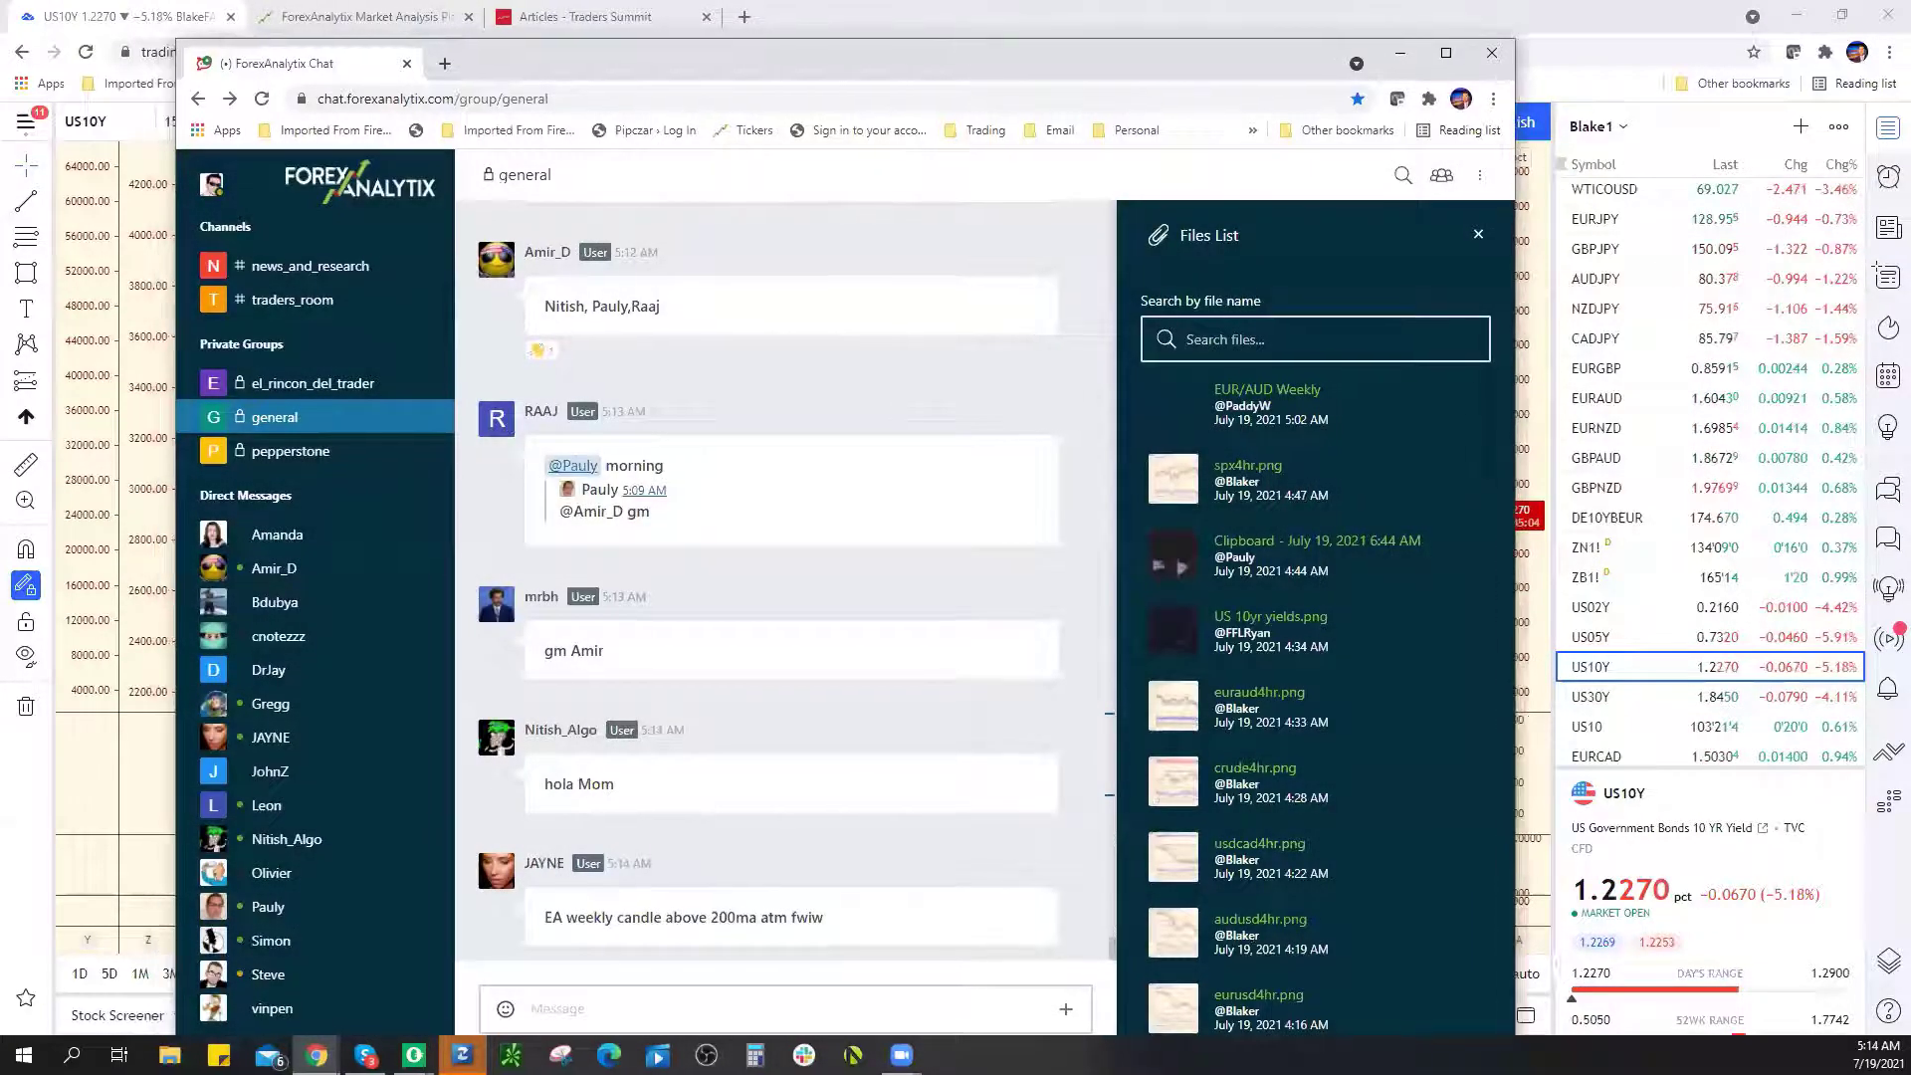
key(alt+Tab)
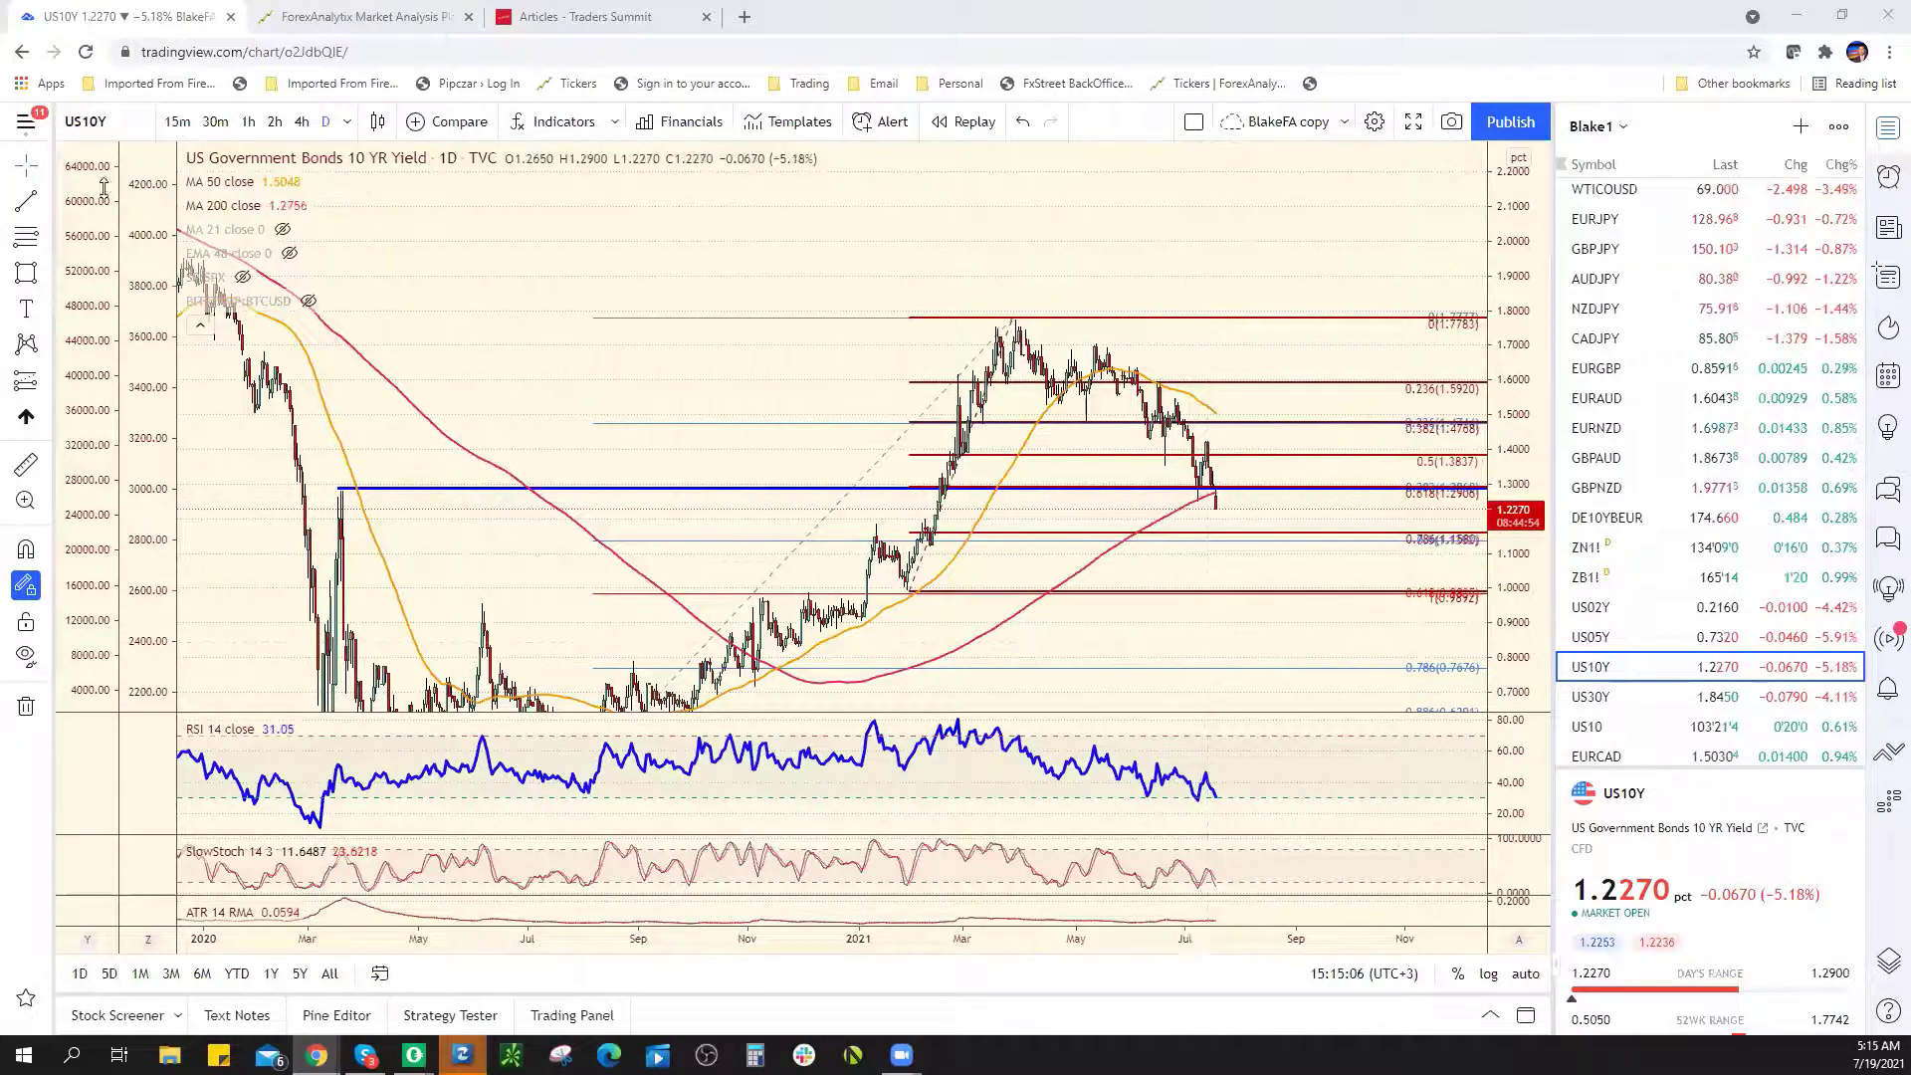
Place a horizontal ray from the January 2021 low near 1.2 on the US10Y daily chart
click(47, 204)
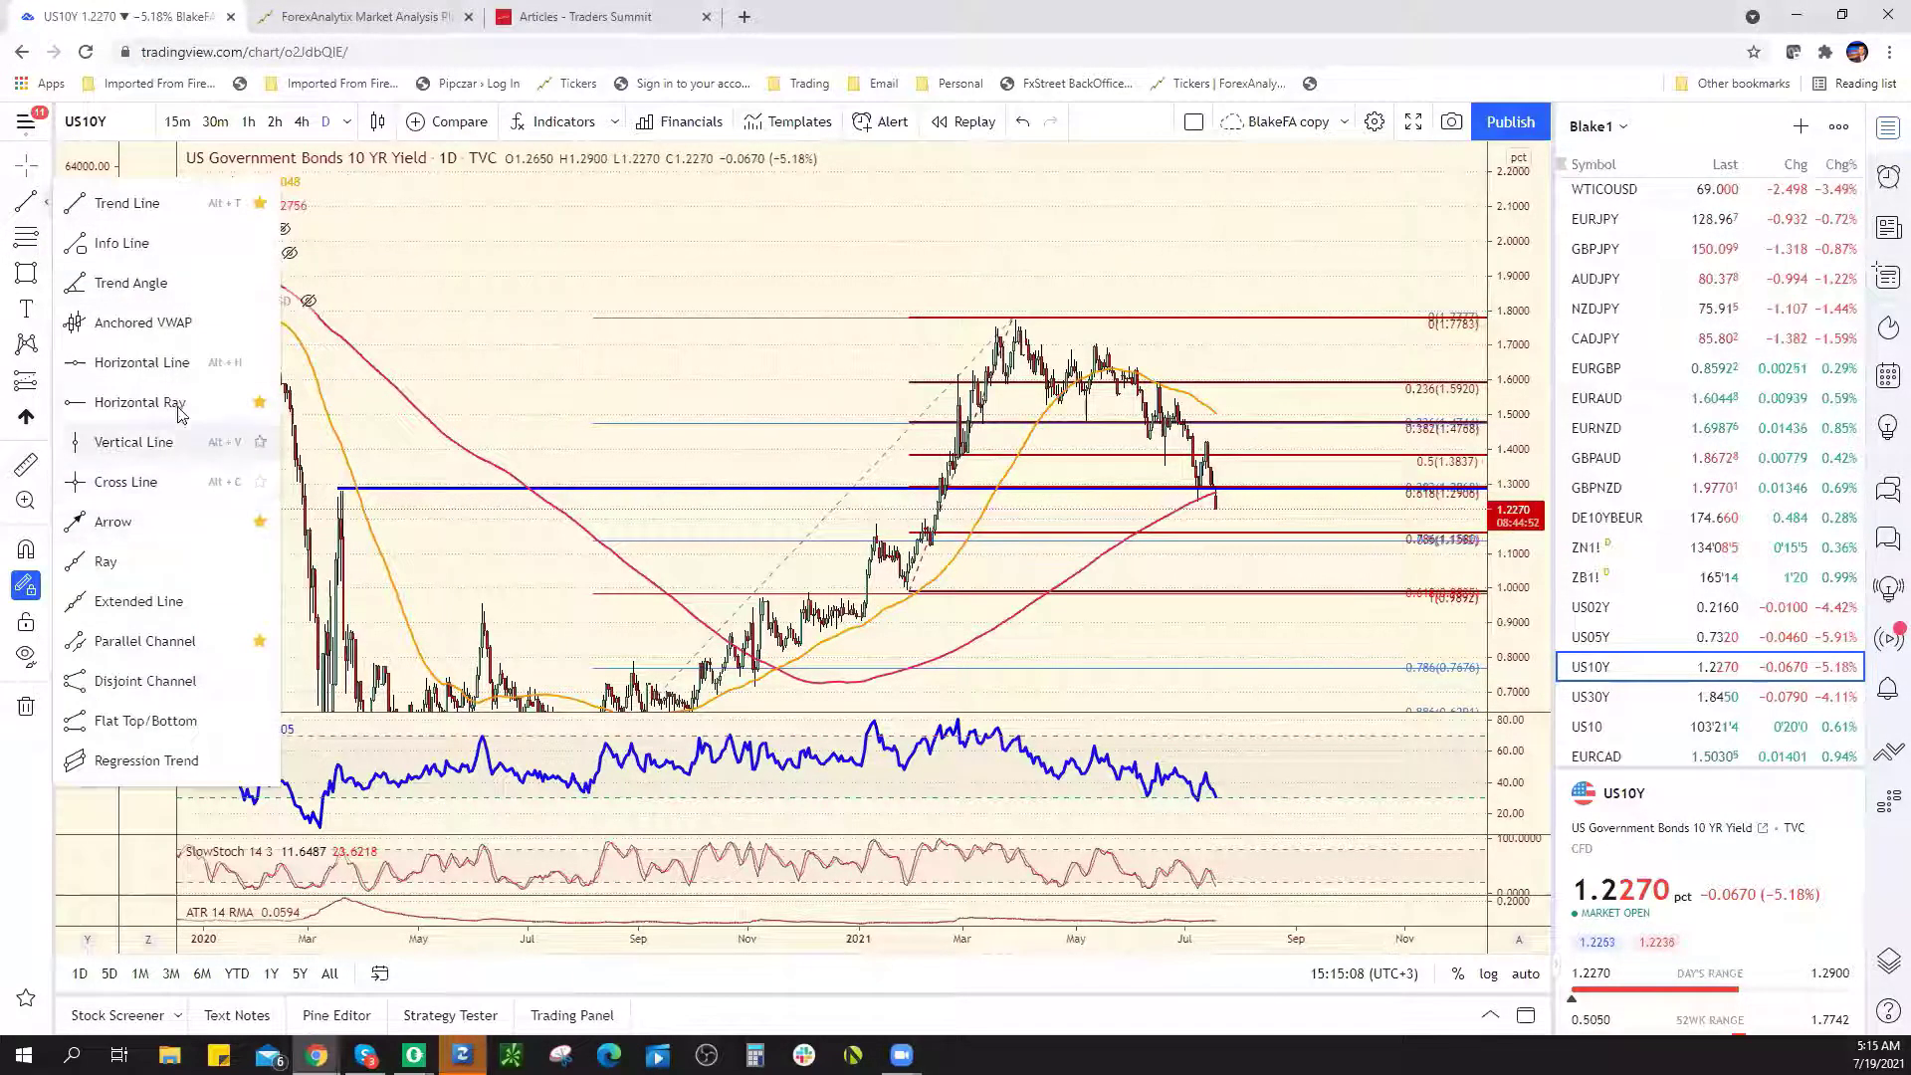
click(110, 400)
click(874, 523)
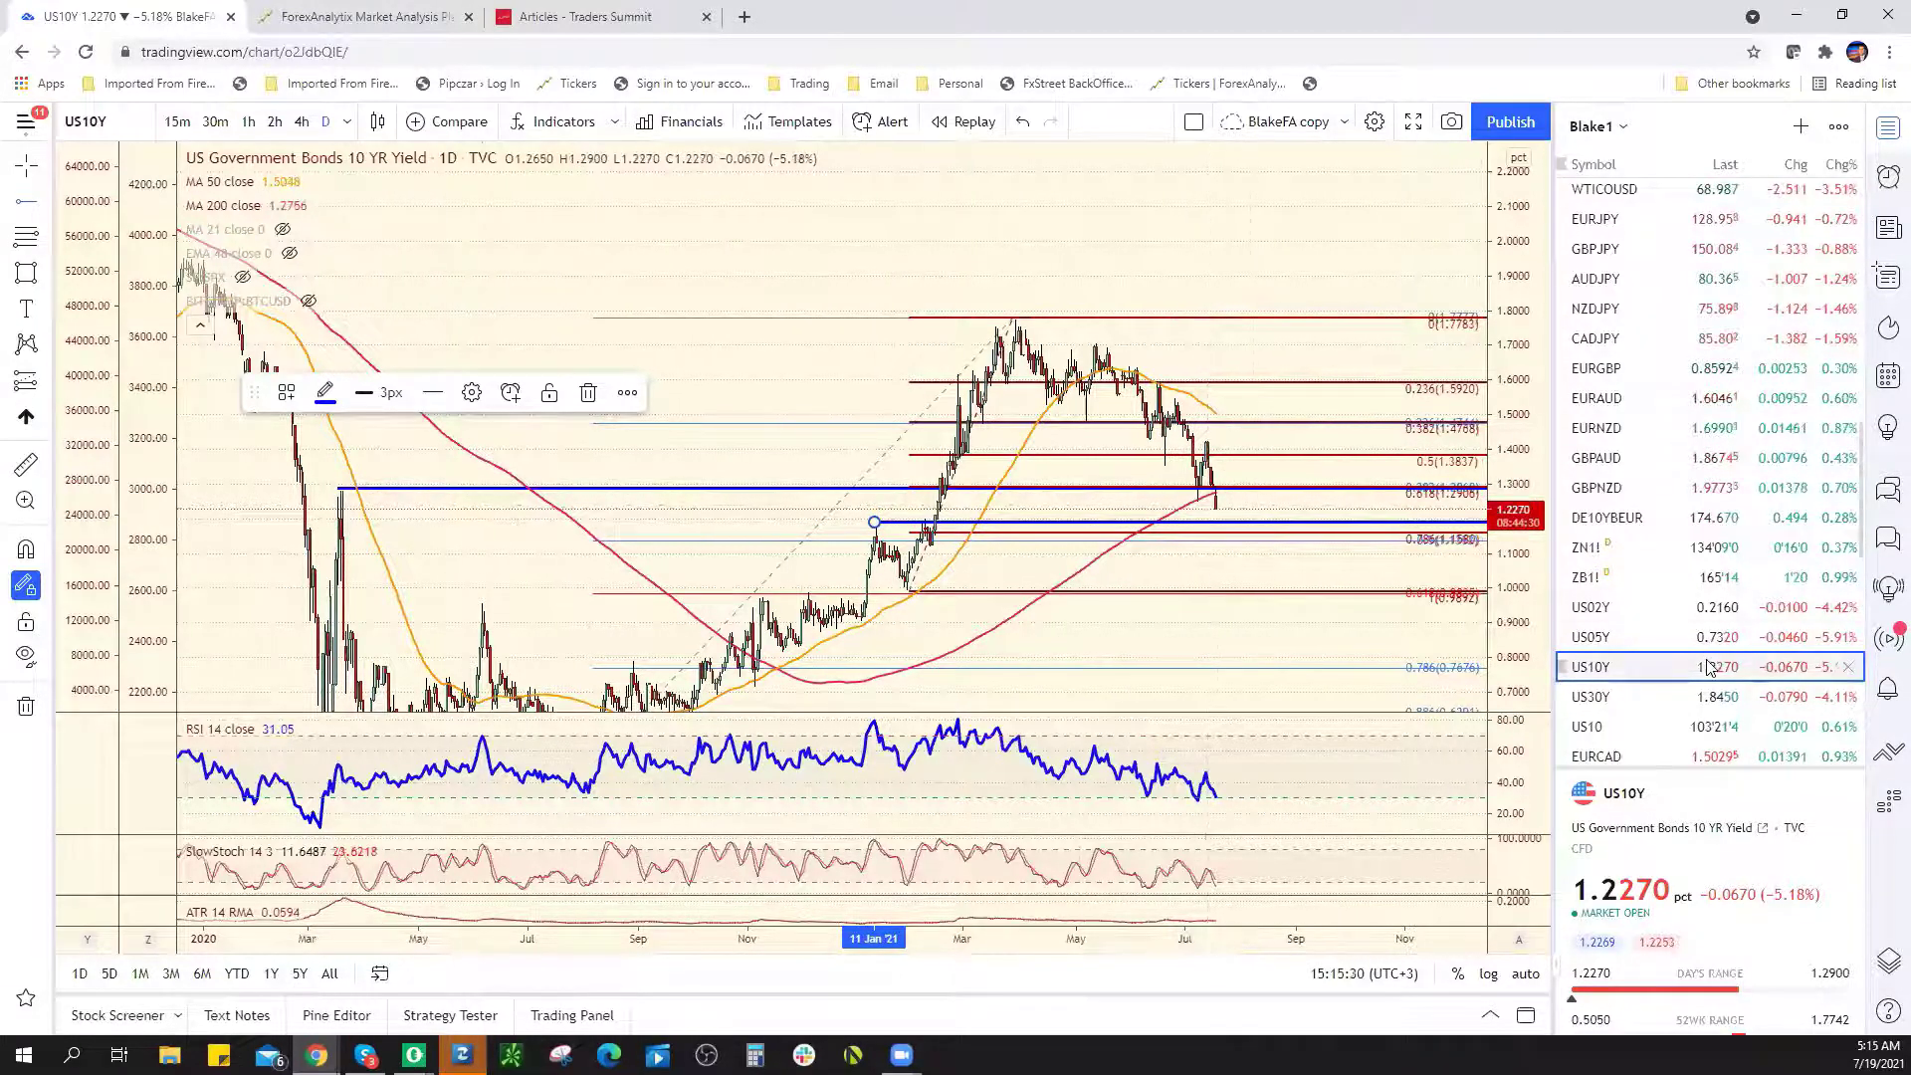
scroll(1689, 239, up, 8)
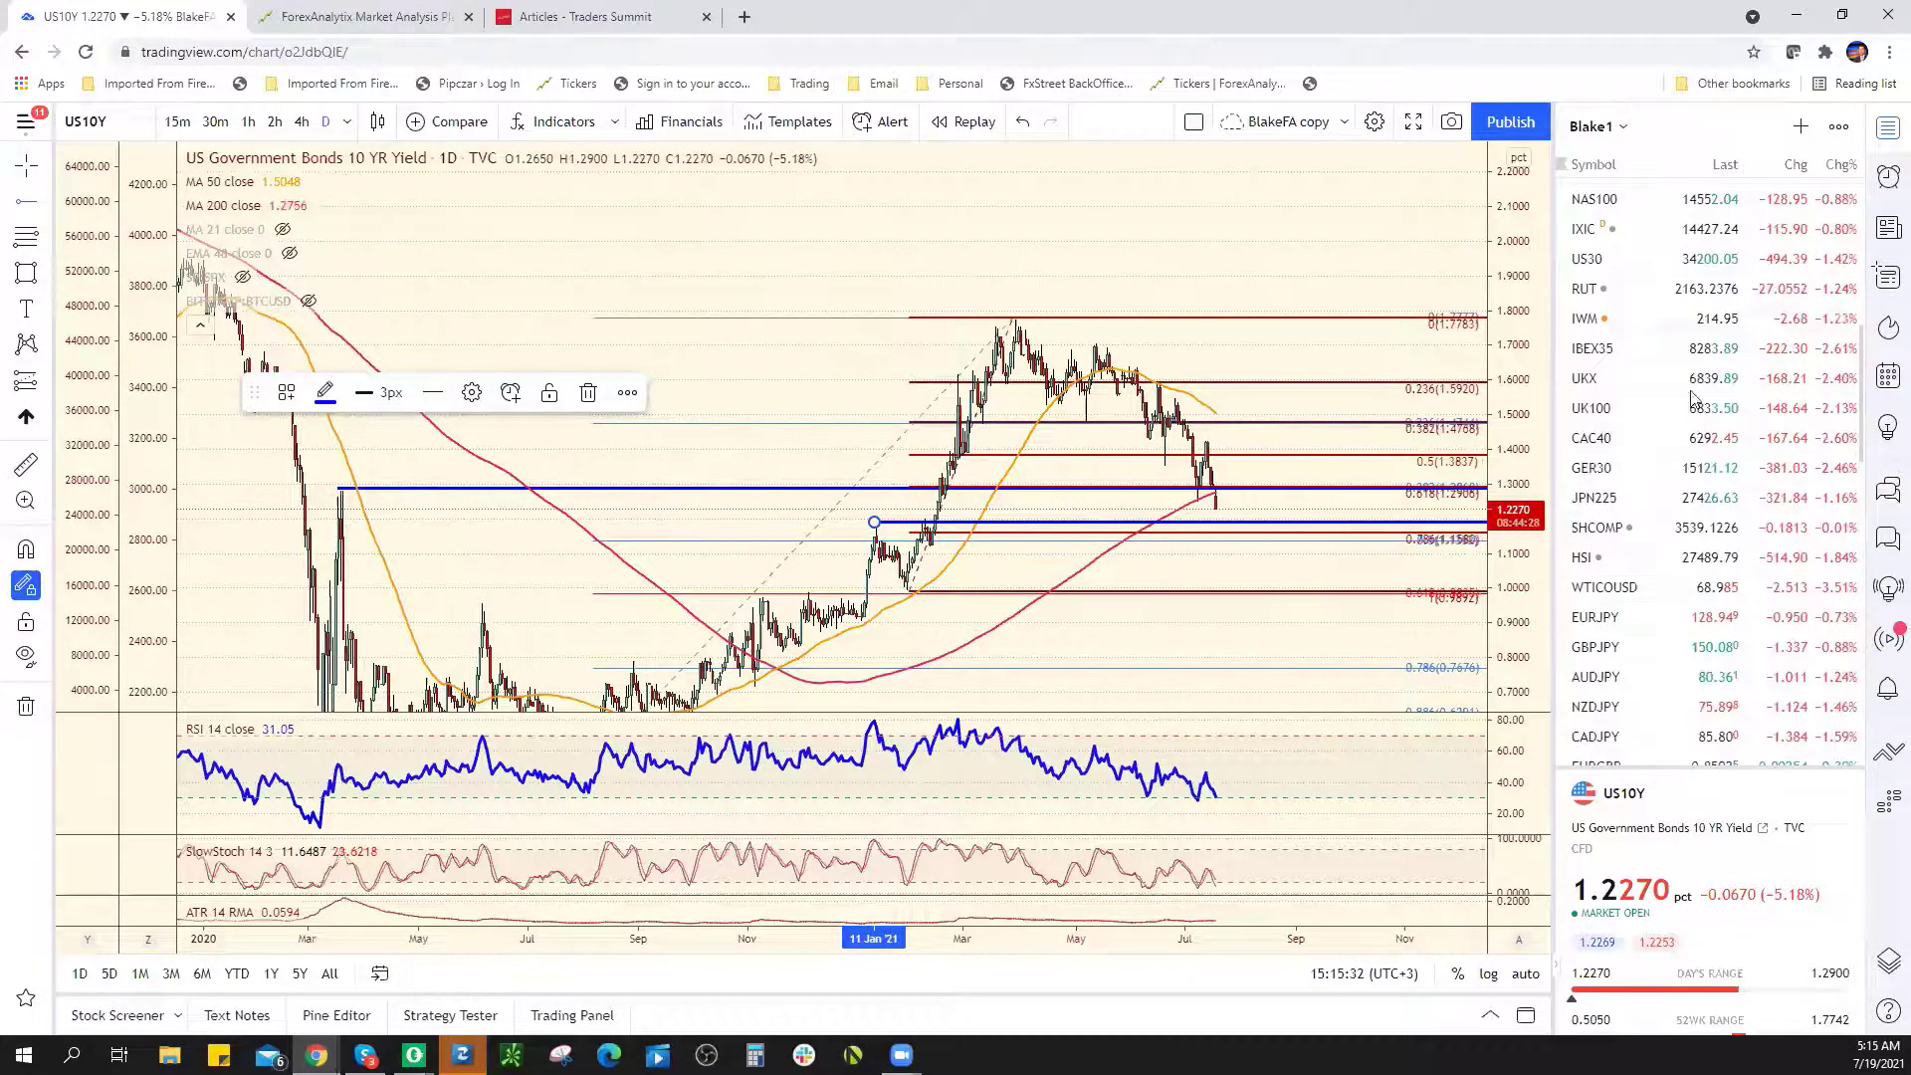
scroll(1683, 363, up, 2)
On USDJPY, draw a small red box below price and a long one from early July lows
click(1633, 419)
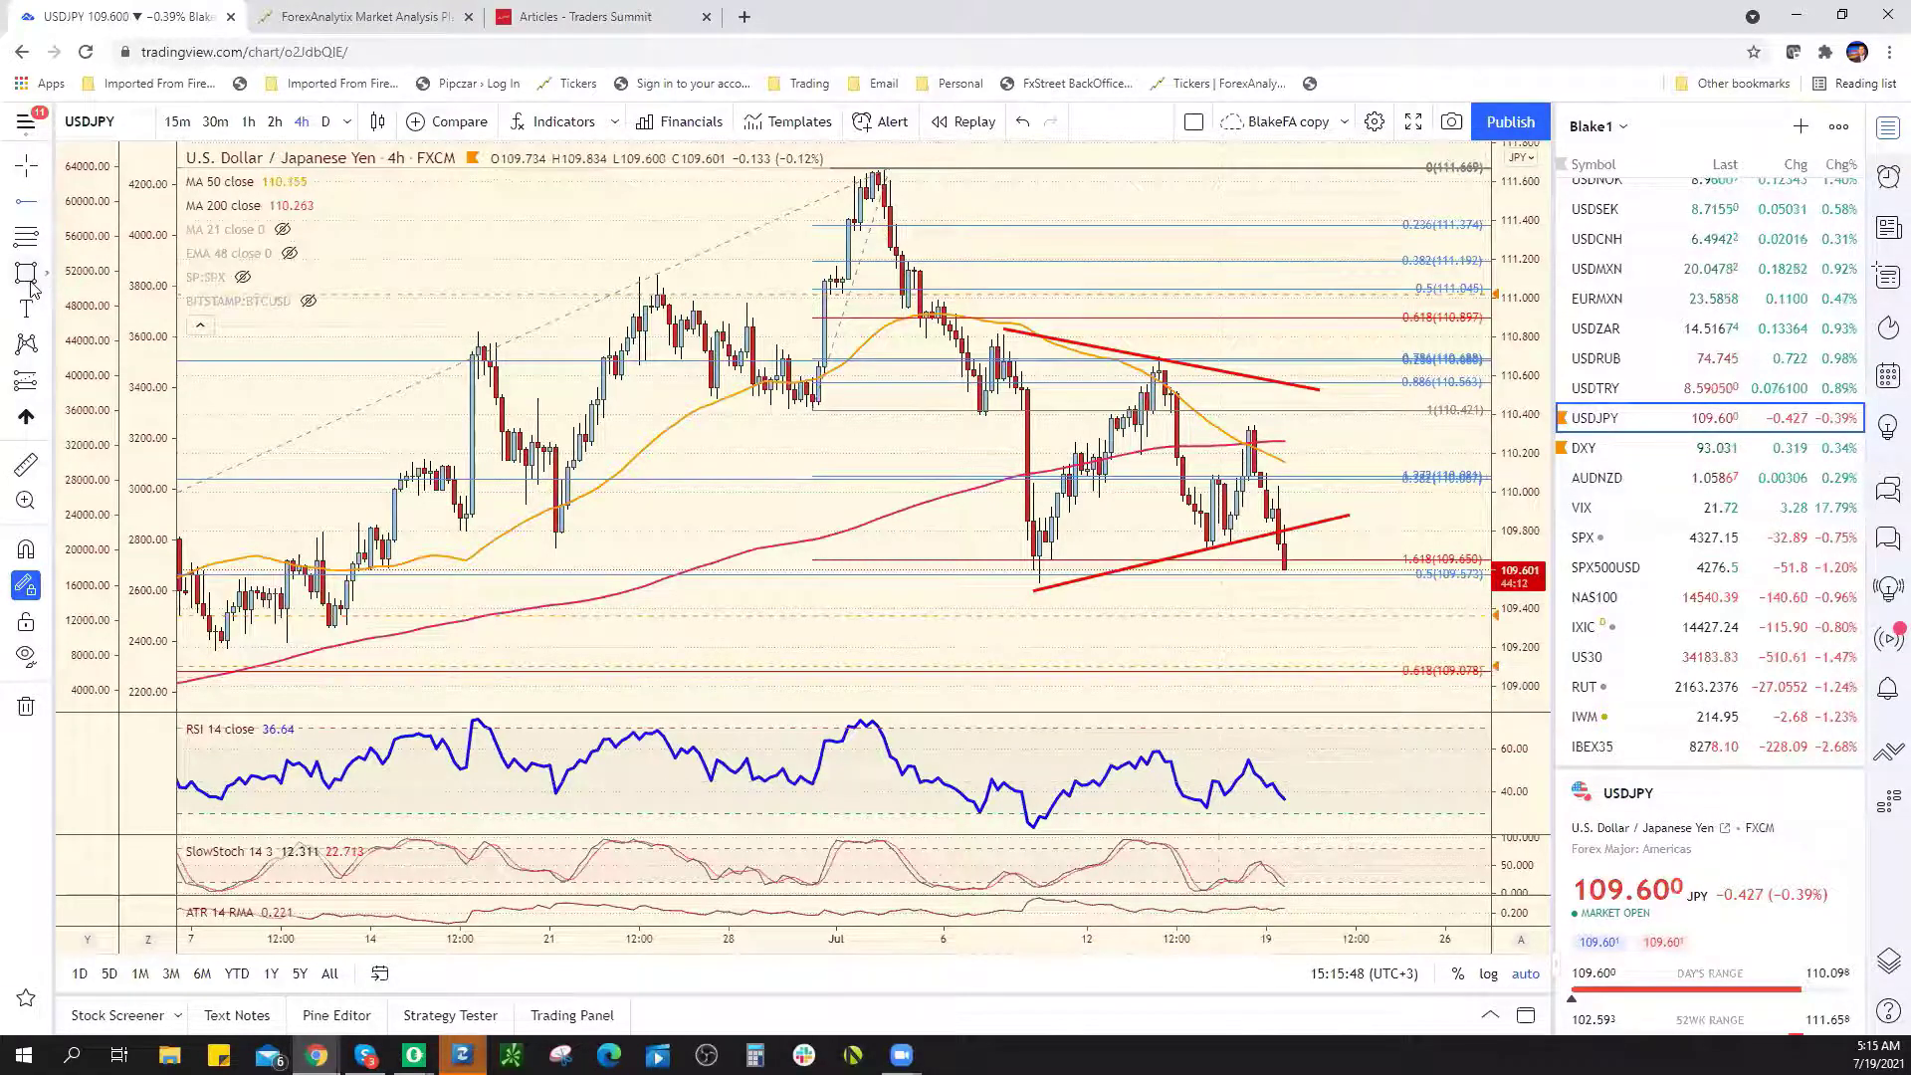
drag(1284, 604, 1385, 650)
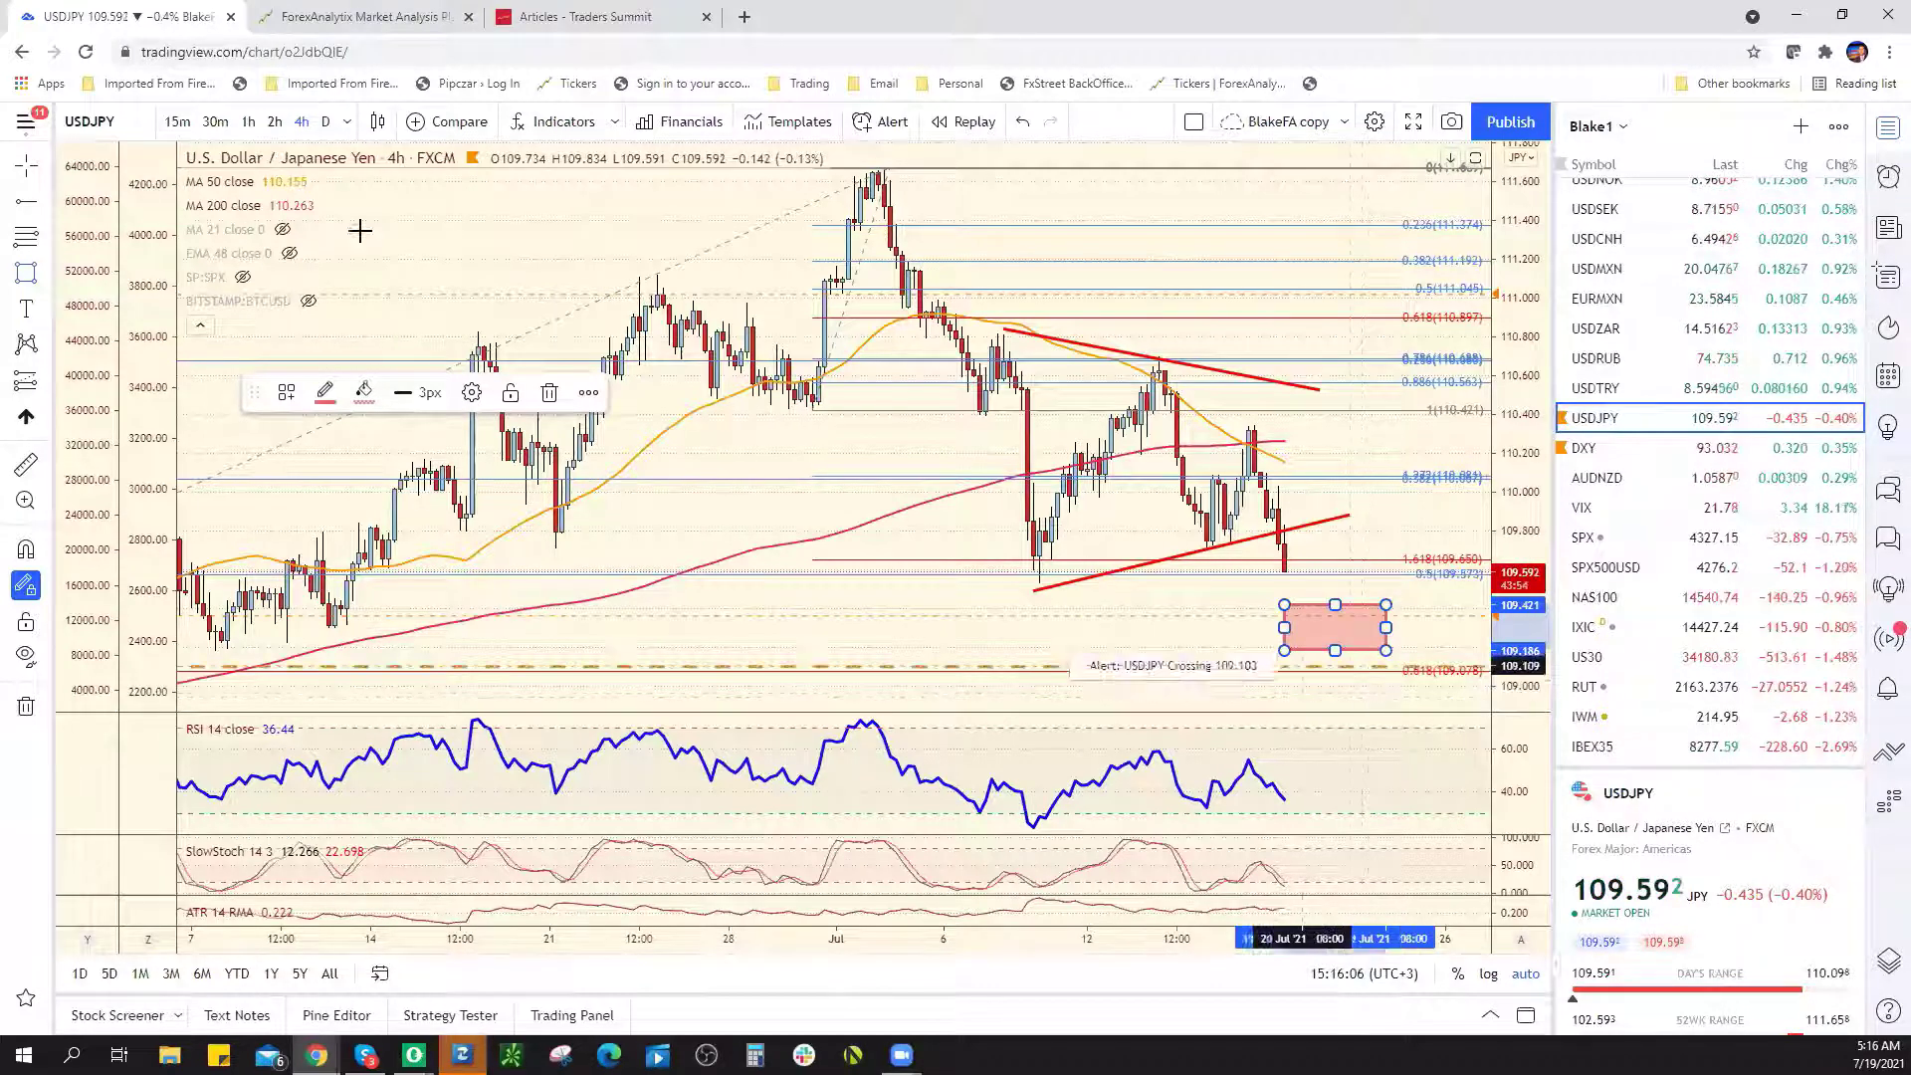
click(1011, 568)
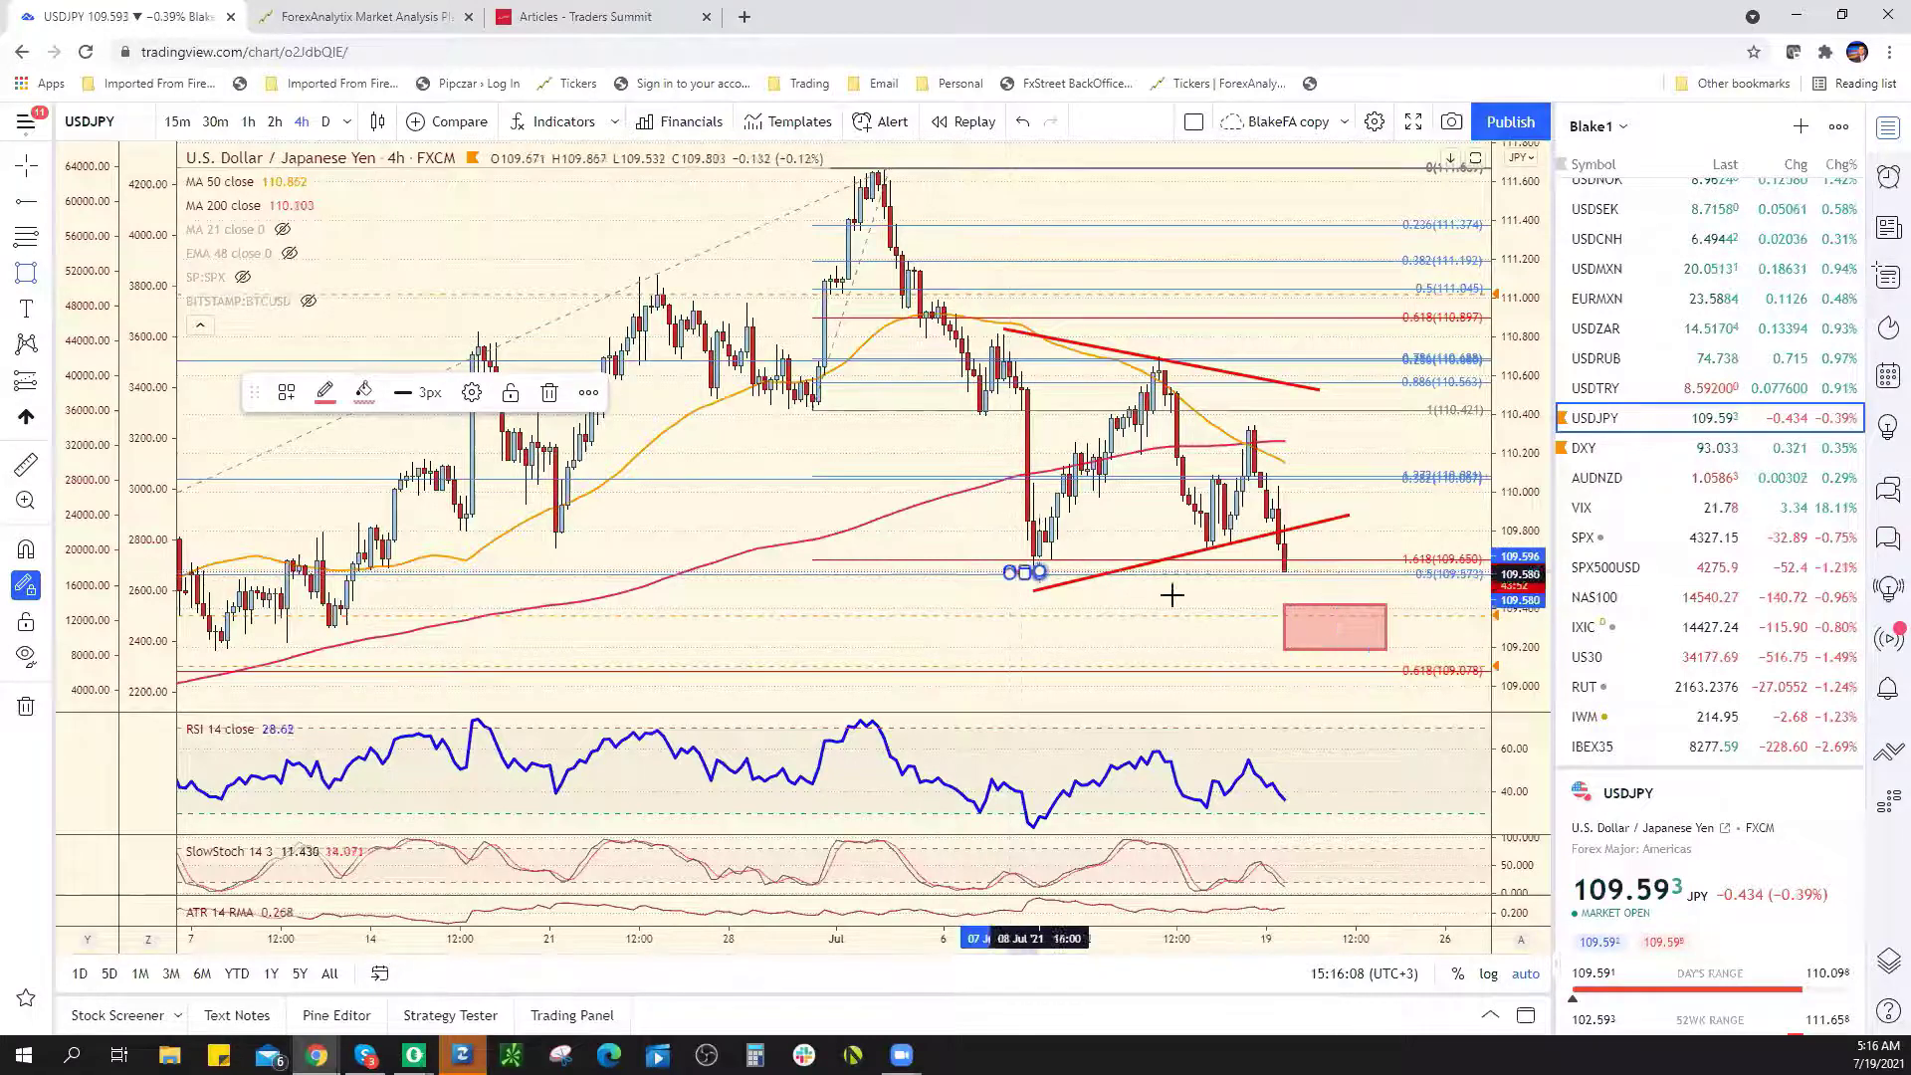
click(1368, 588)
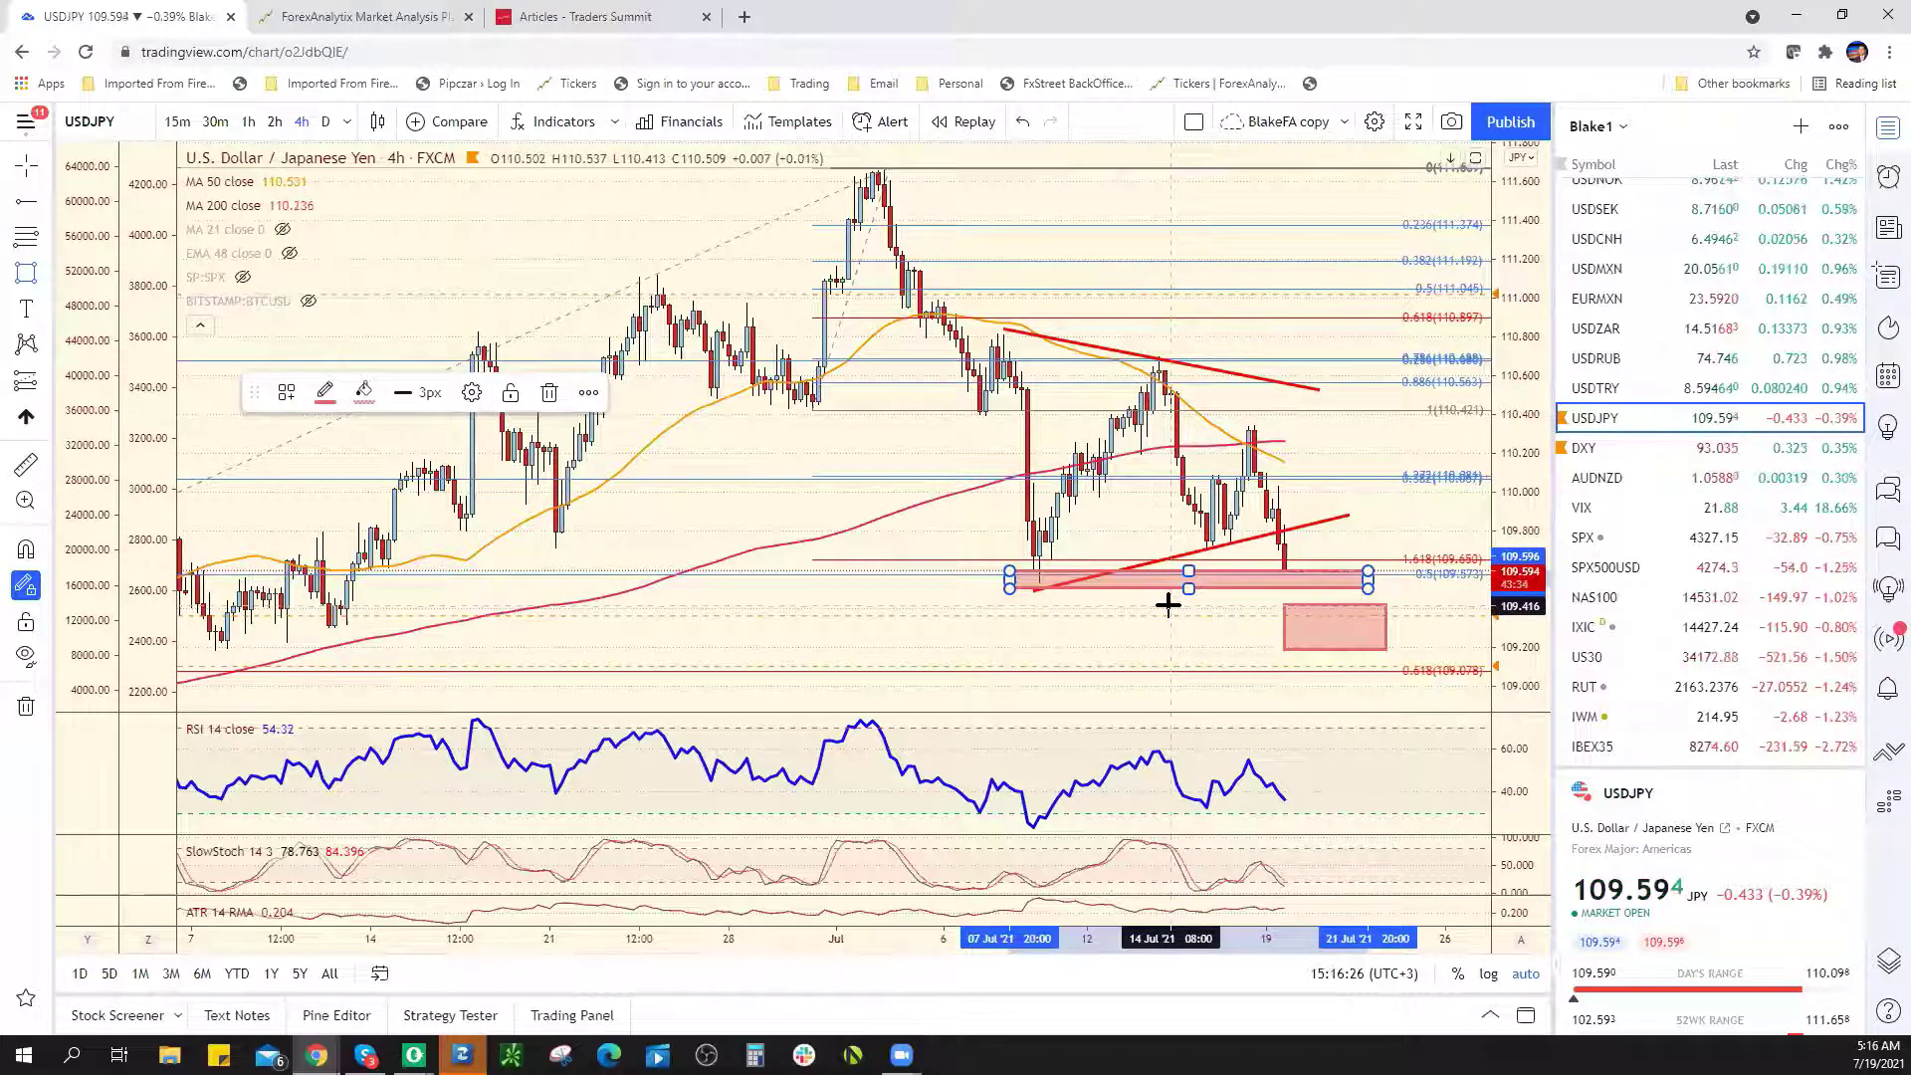
Remove both red boxes from USDJPY, then switch the chart to NAS100
right_click(1369, 589)
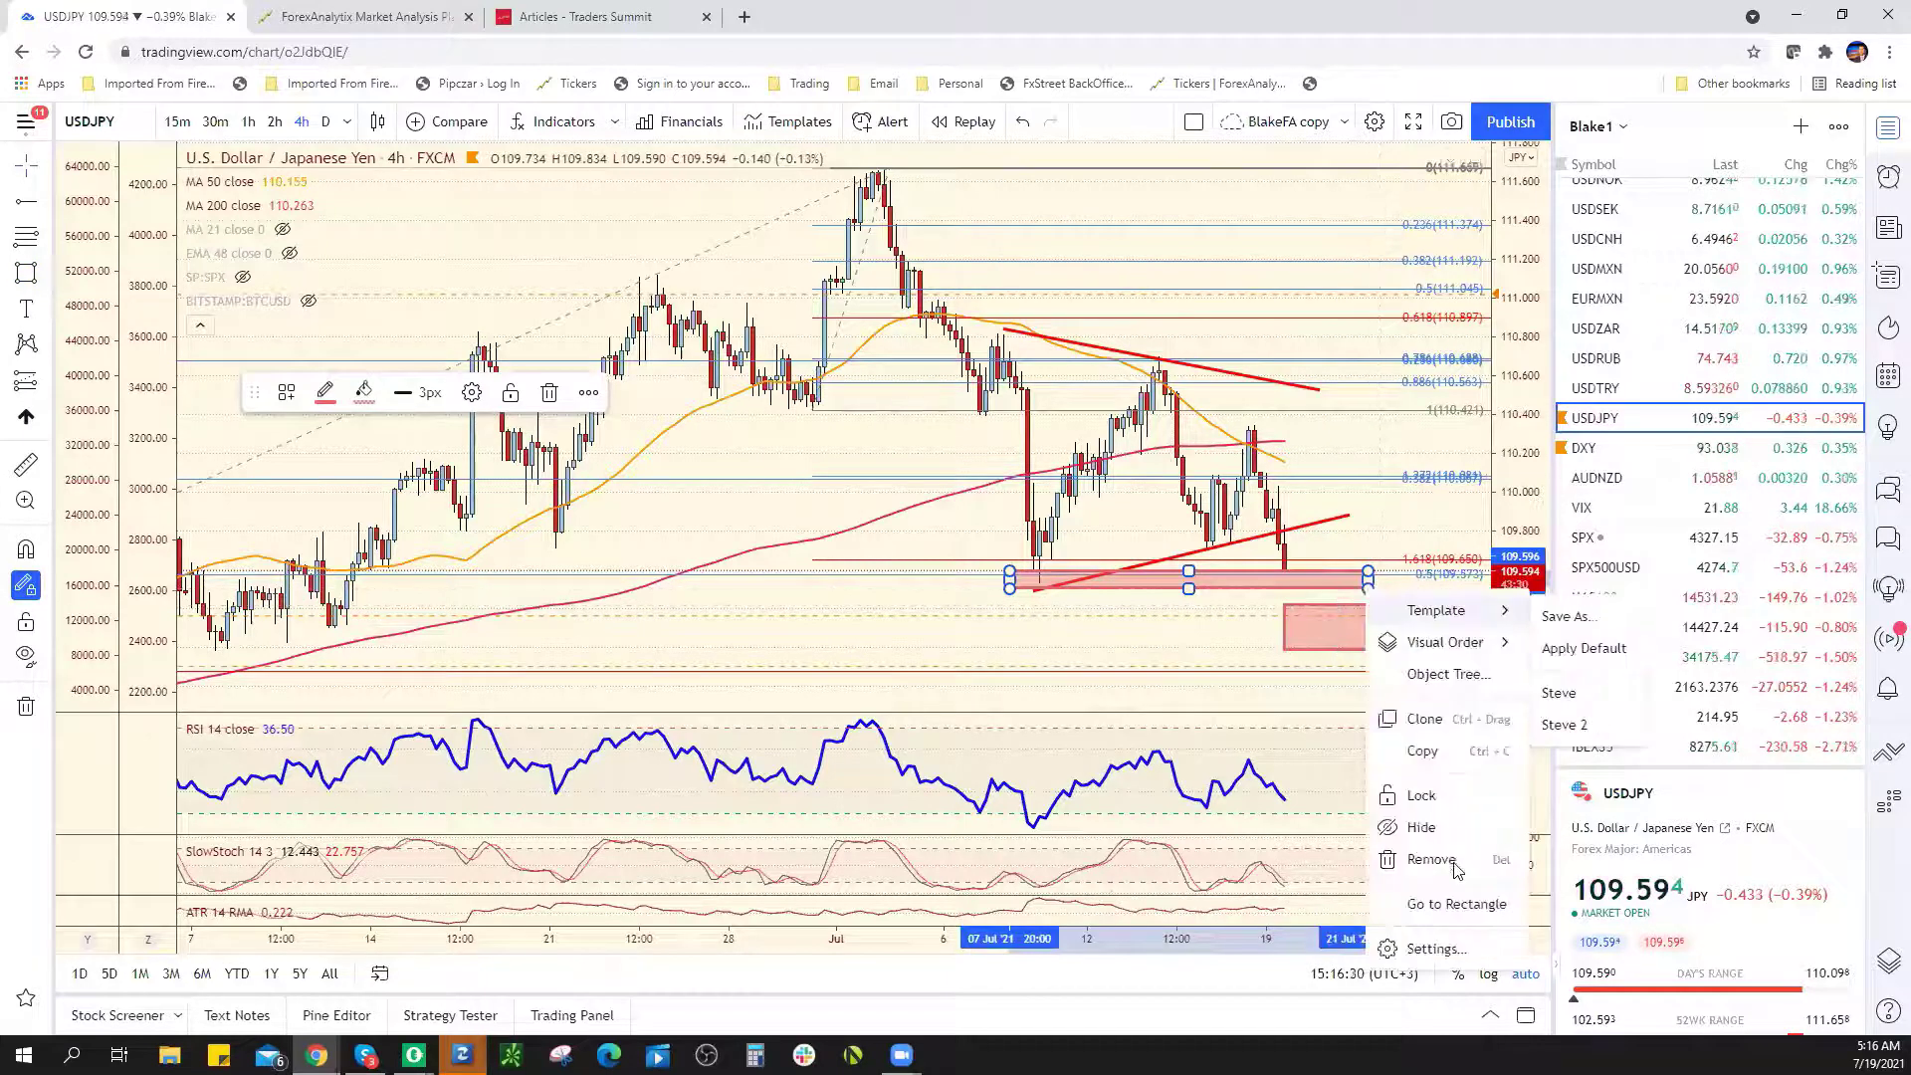
click(1452, 860)
click(1379, 617)
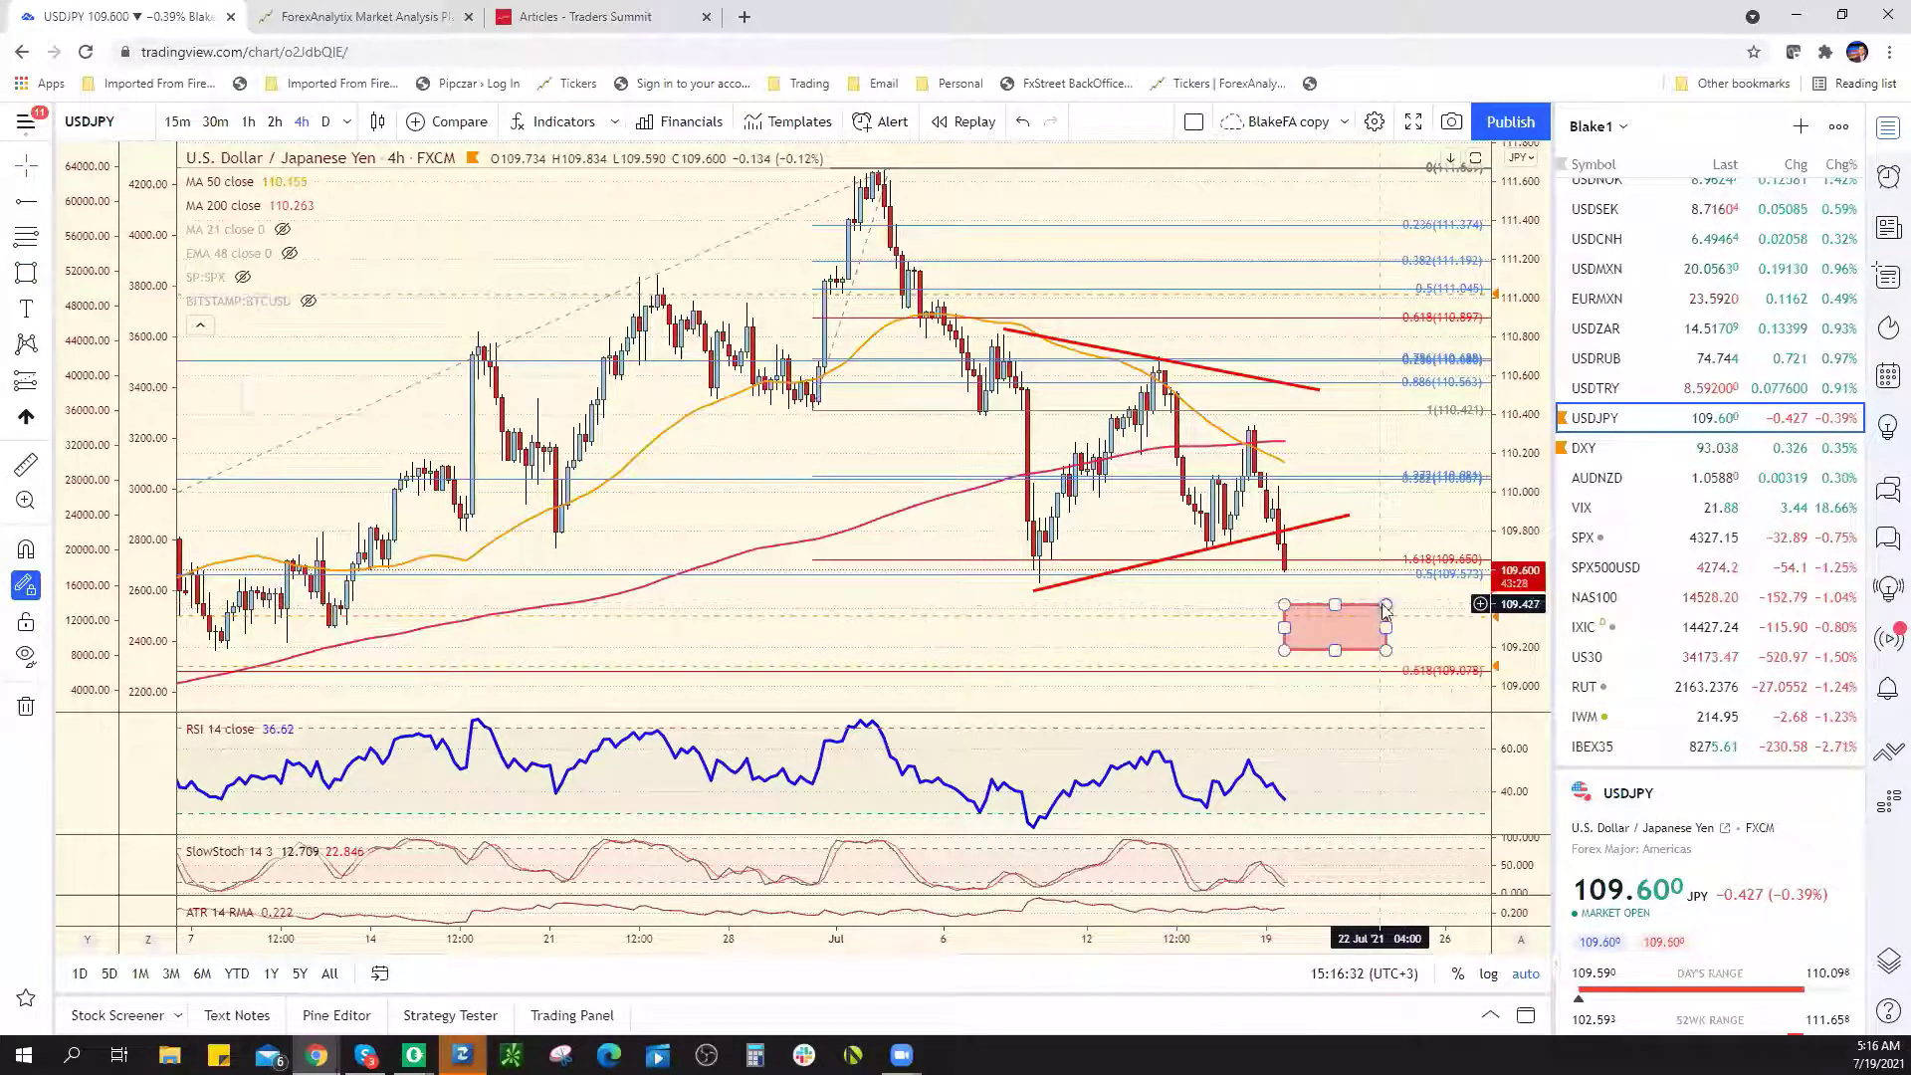
right_click(1383, 610)
click(1449, 874)
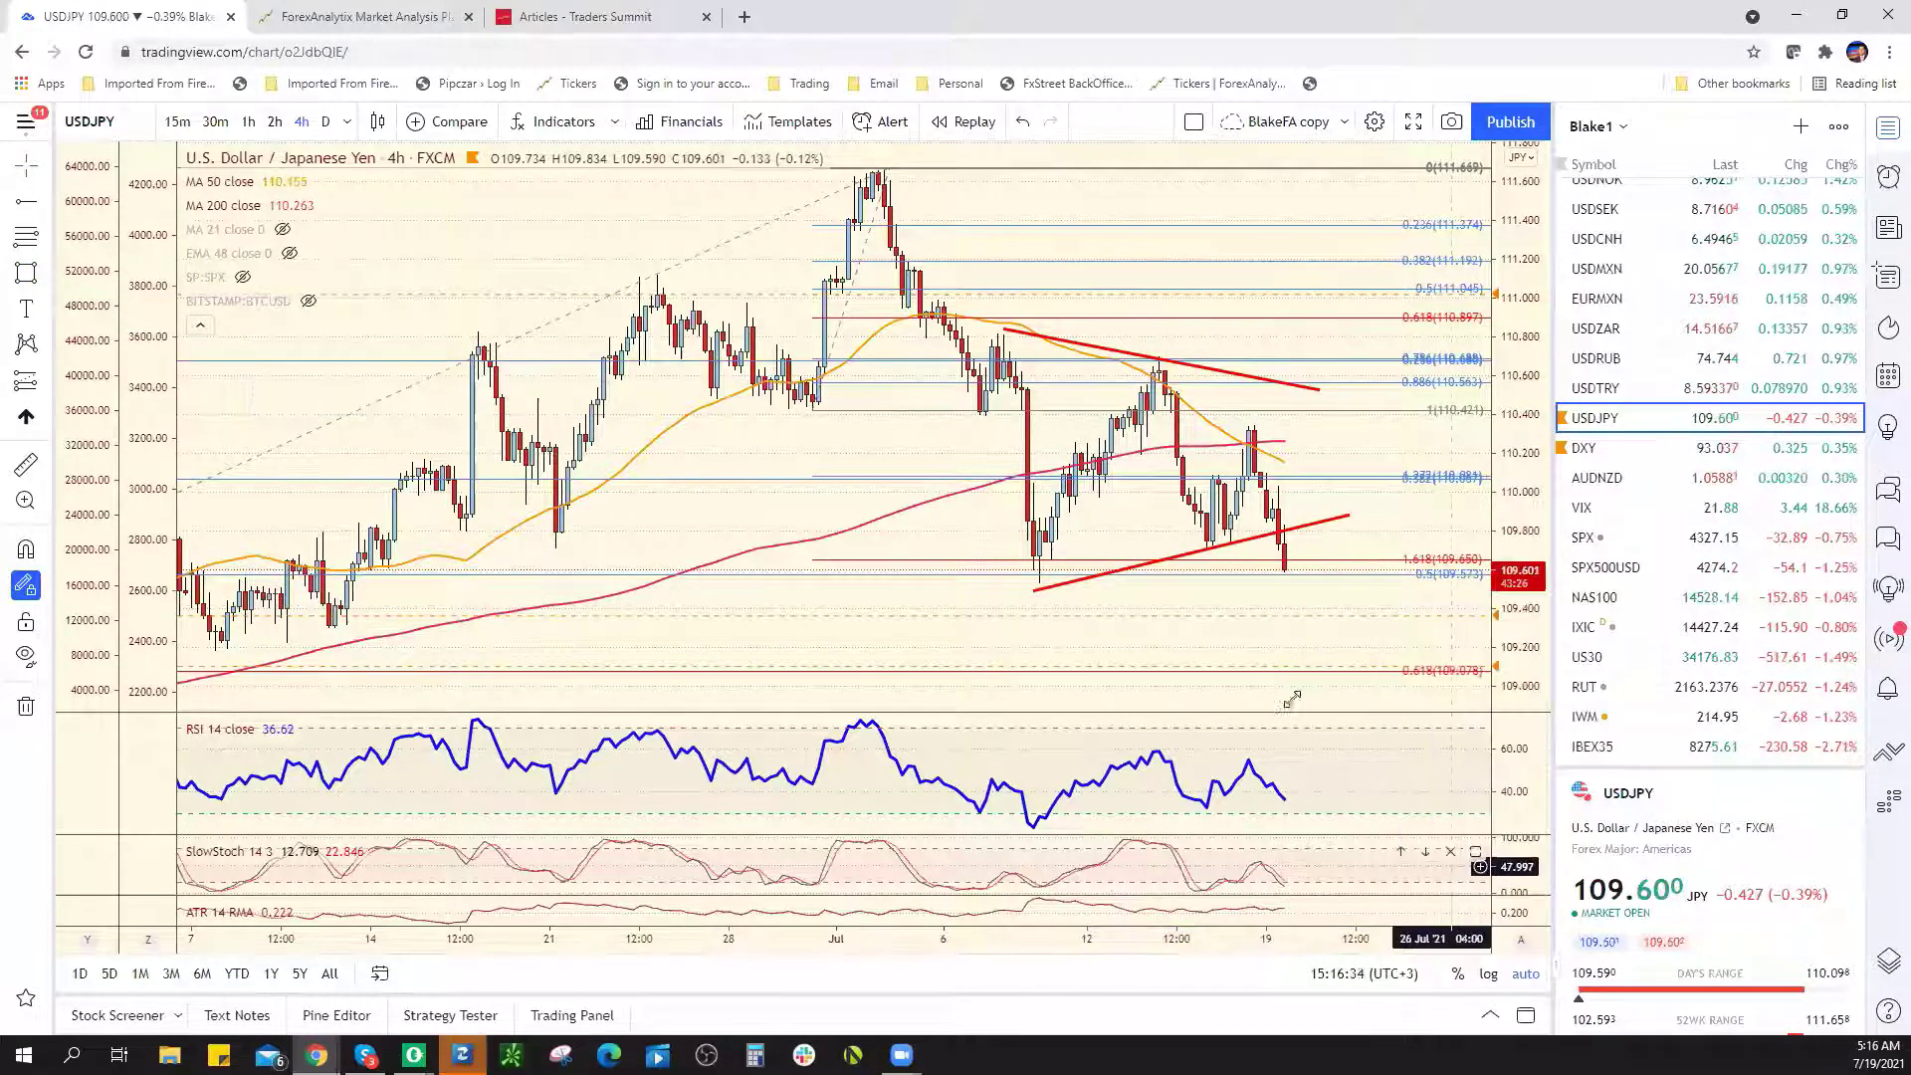
mouse_move(1462, 729)
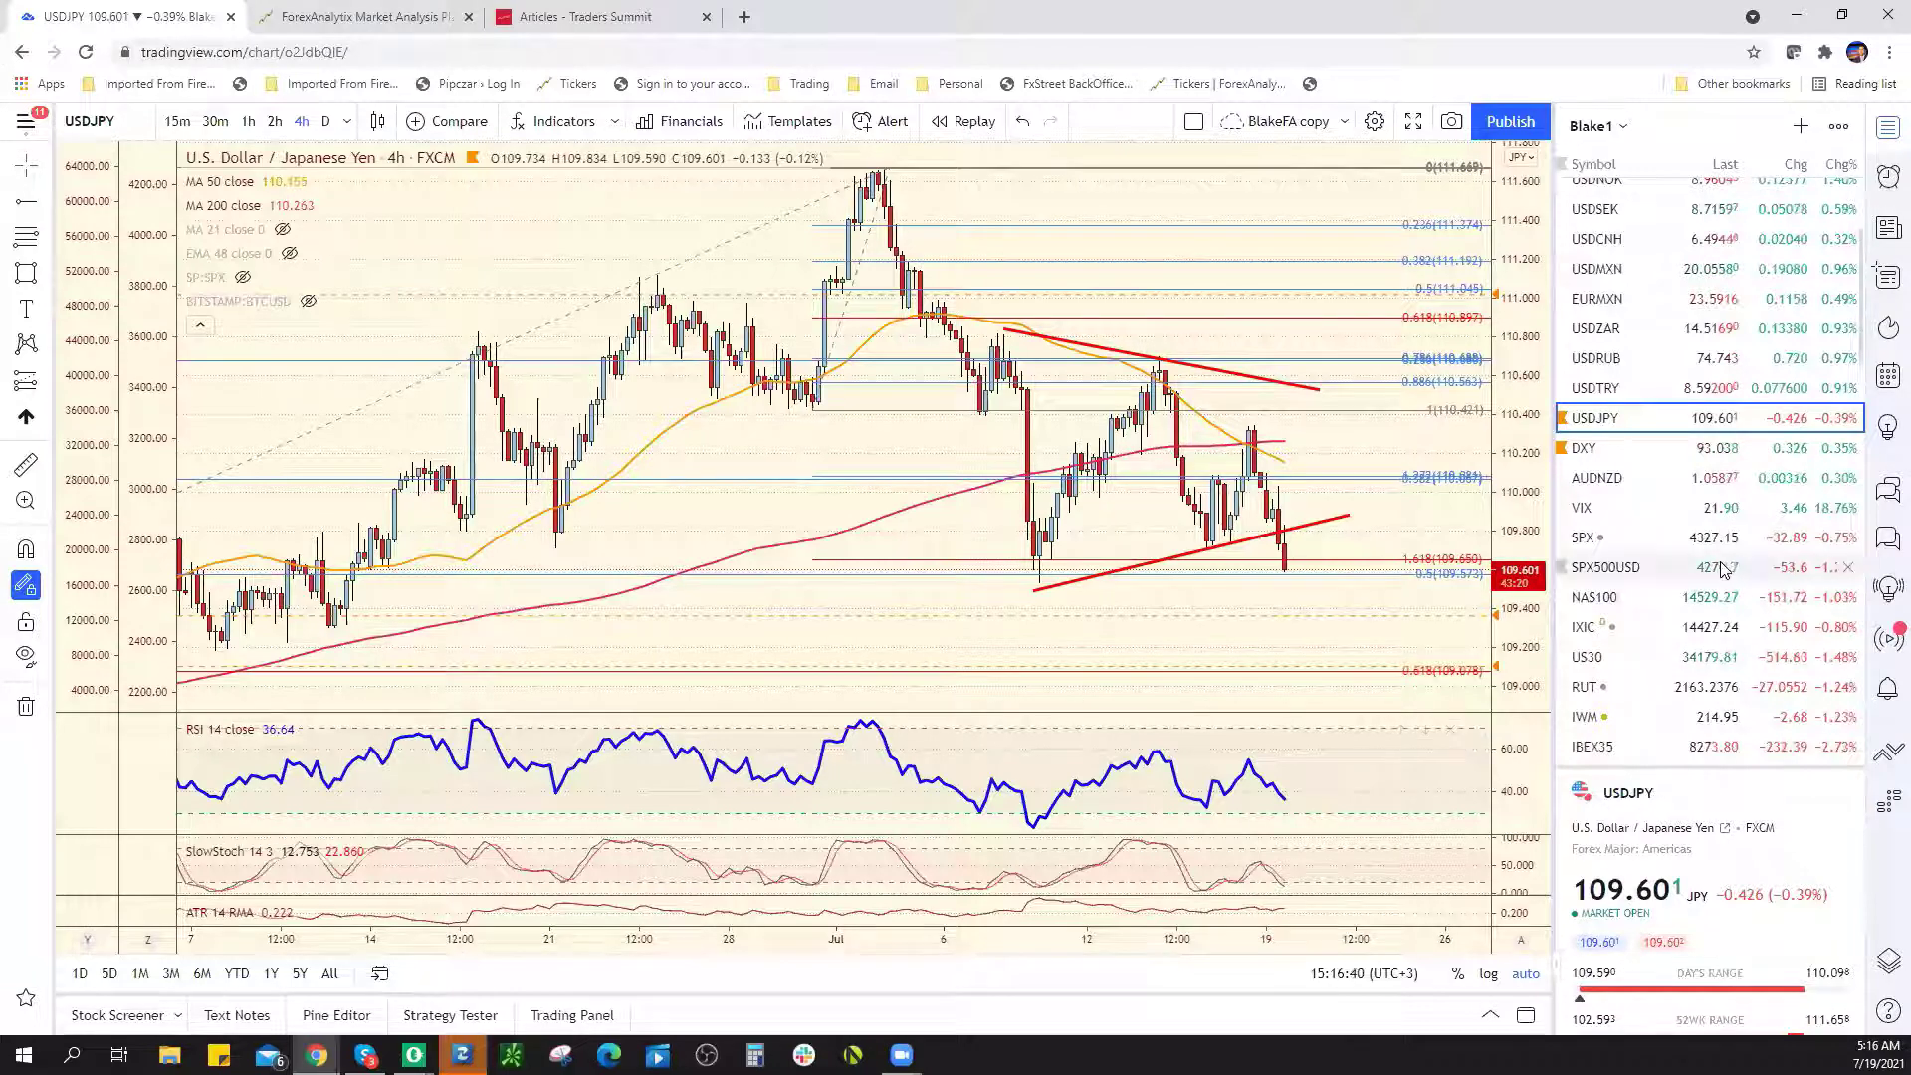
scroll(1680, 569, down, 2)
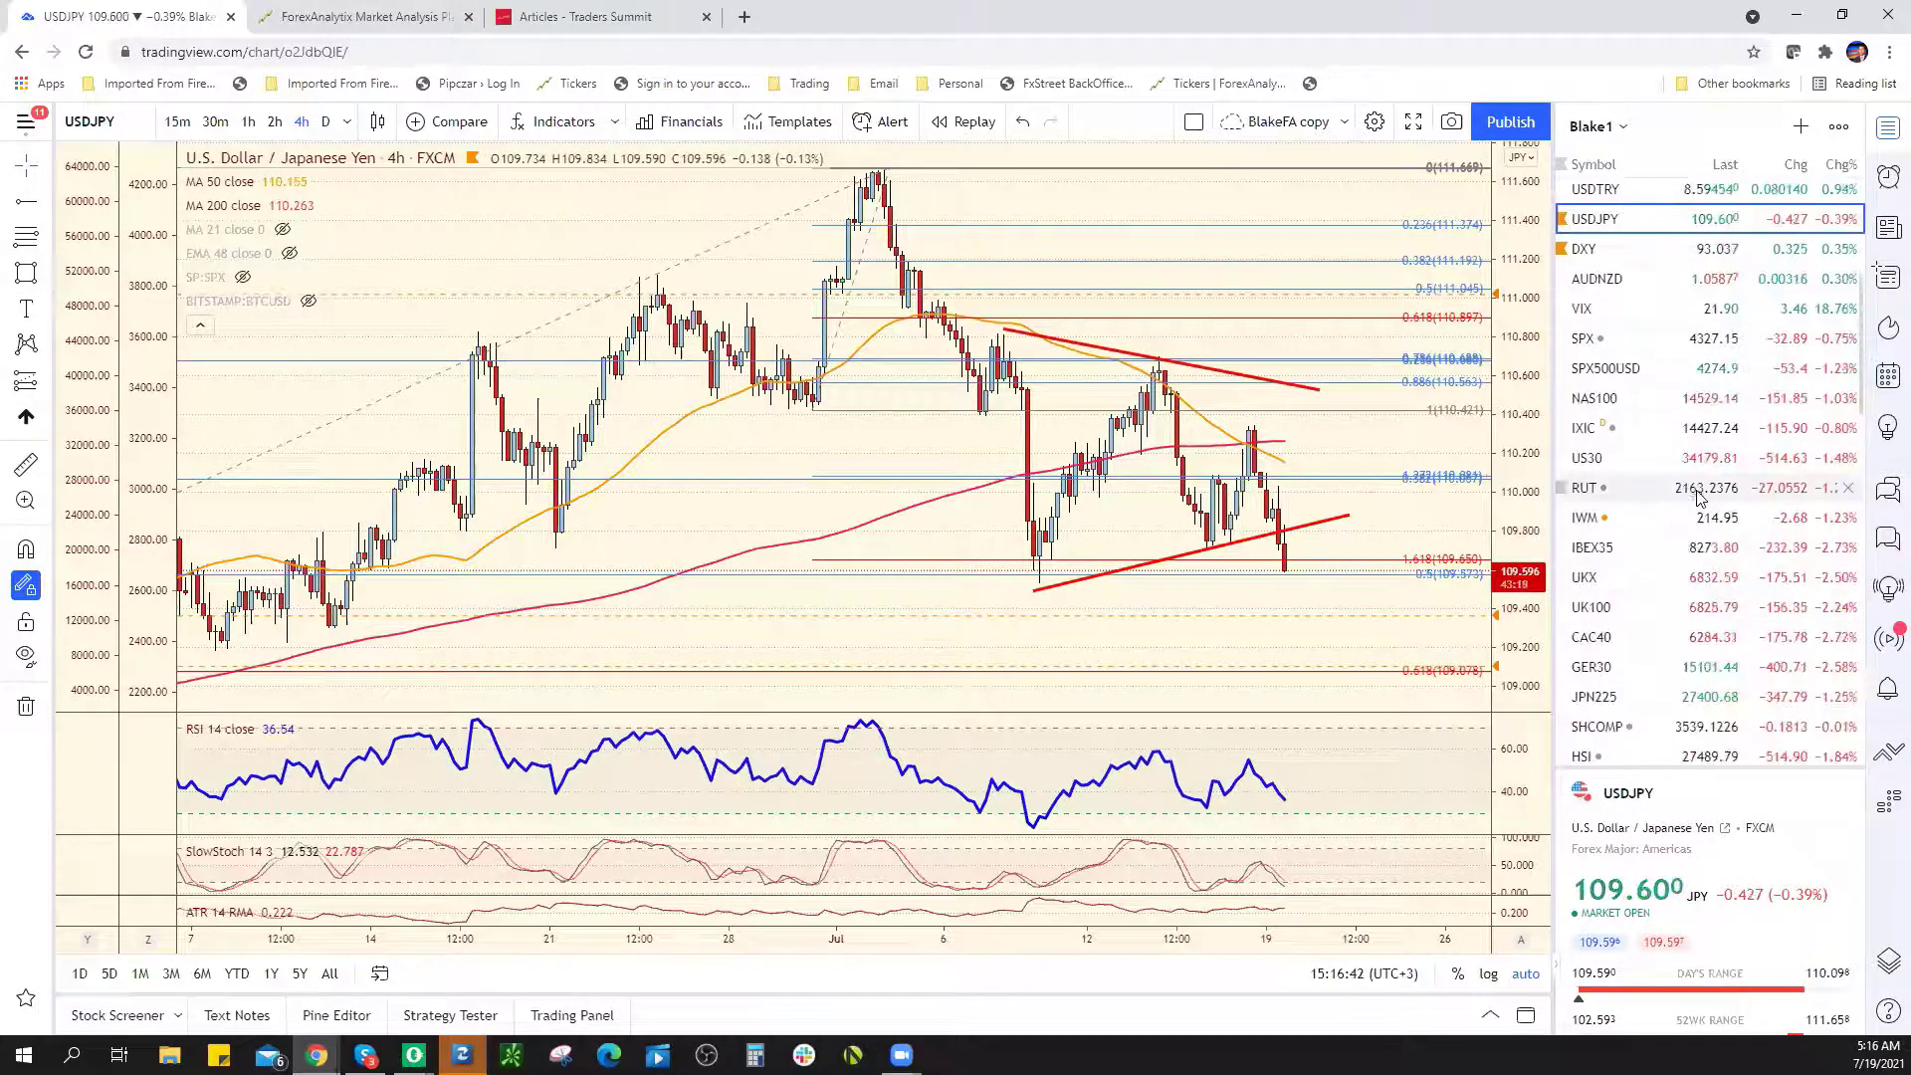
click(1642, 398)
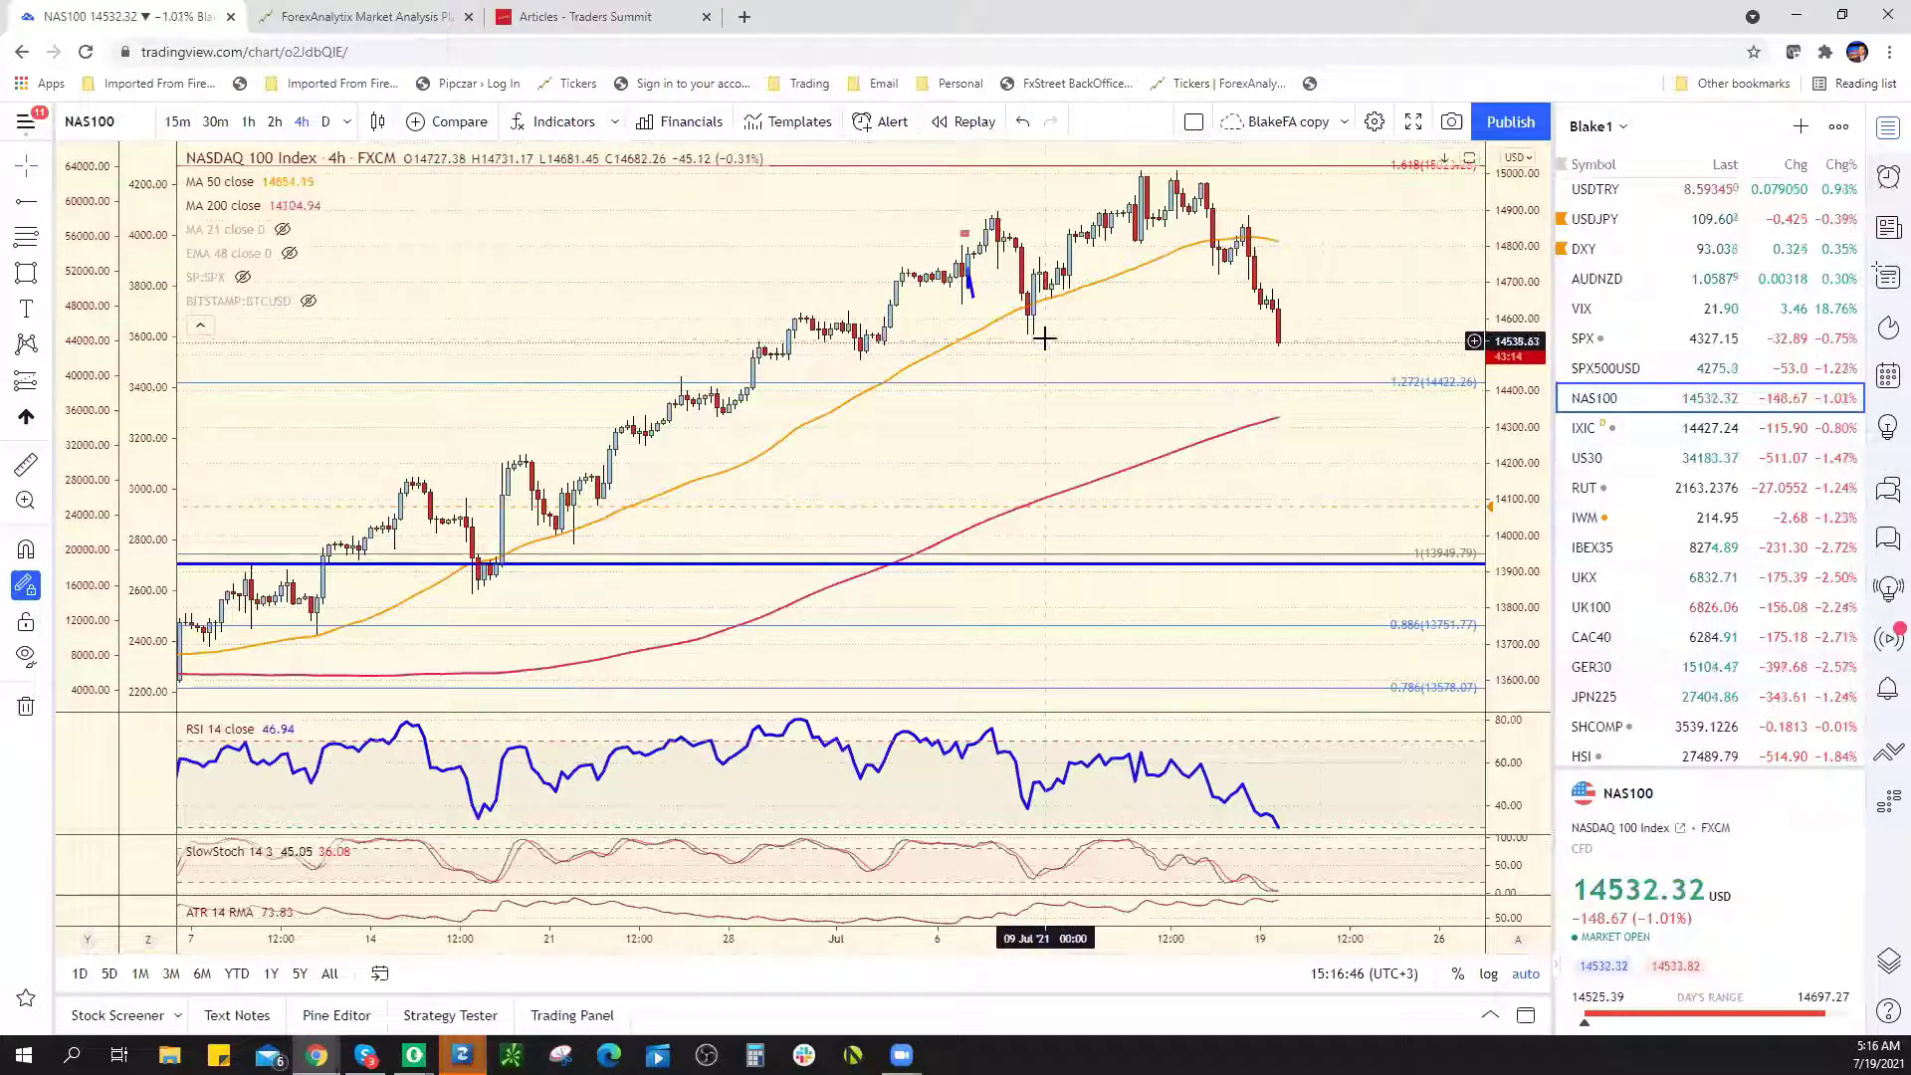
Remove the two small blue trend lines from the NAS100 chart
right_click(972, 298)
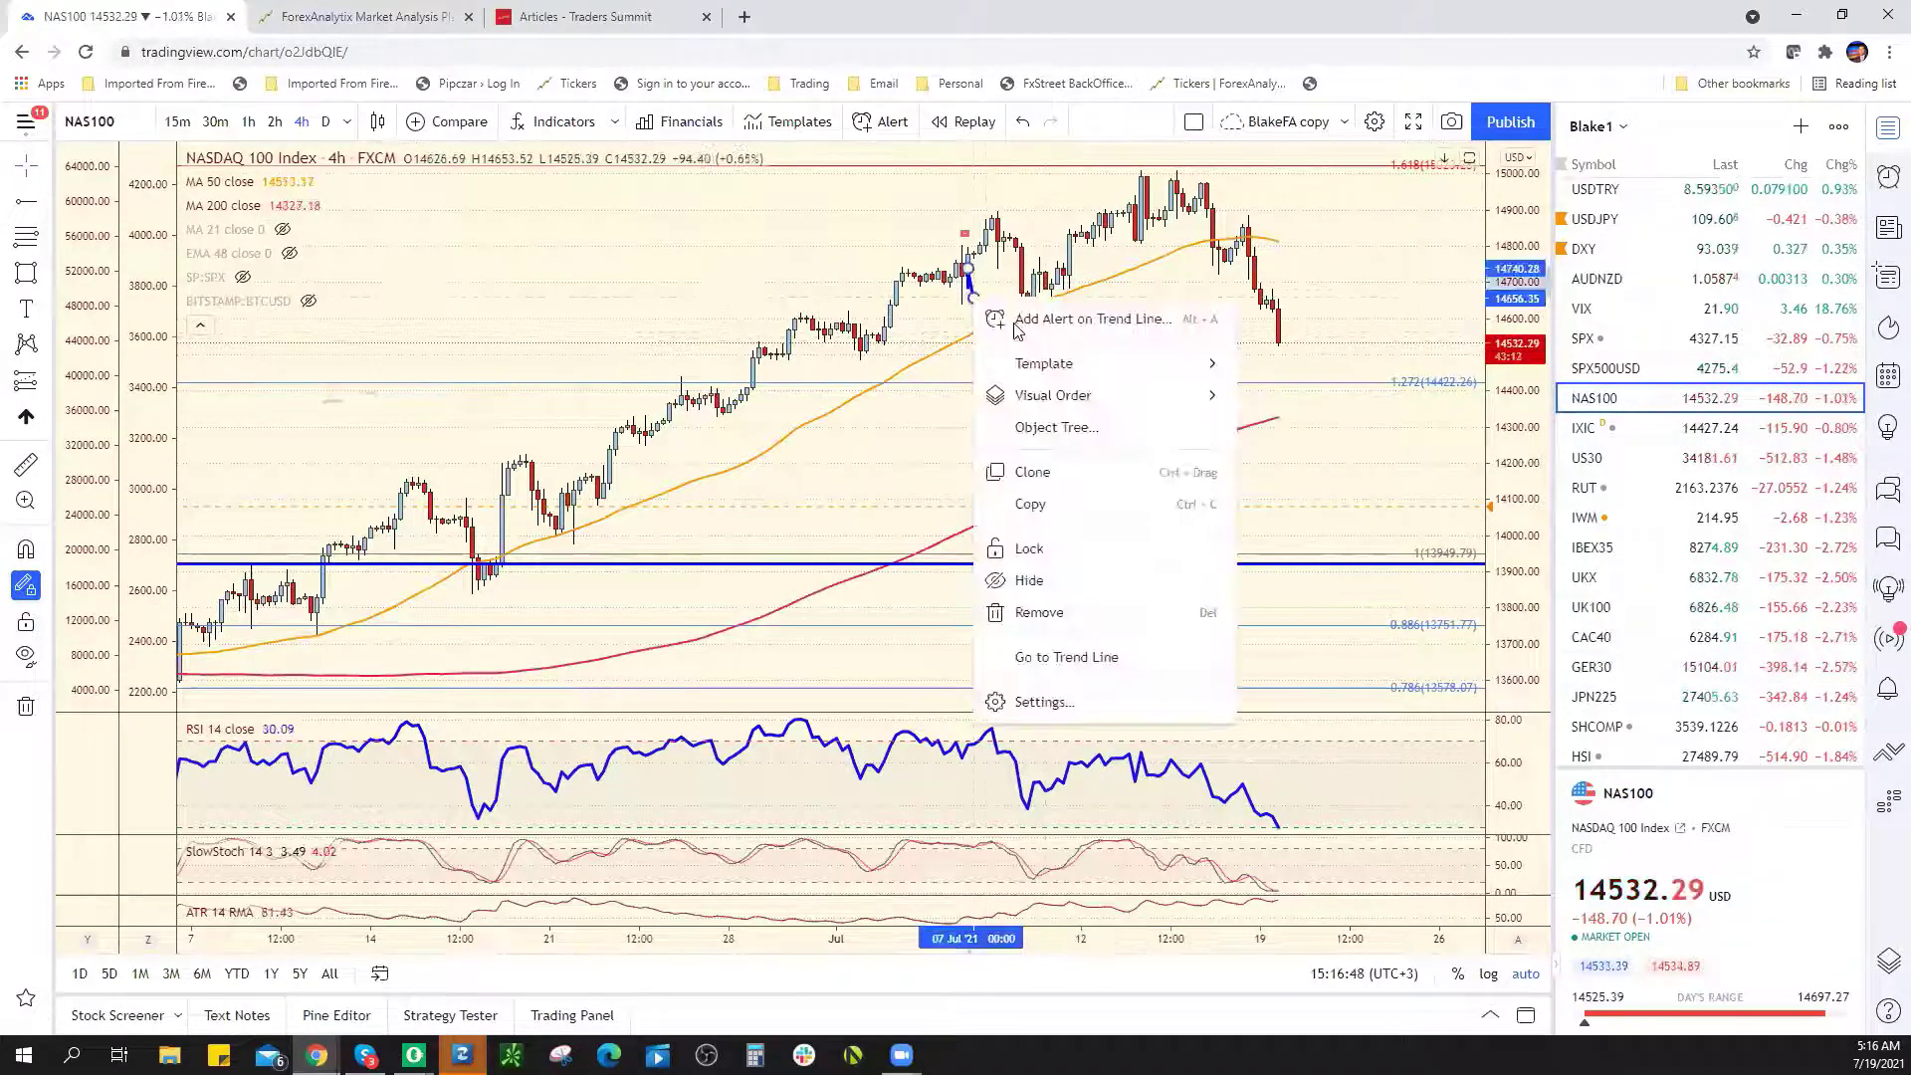
click(1096, 611)
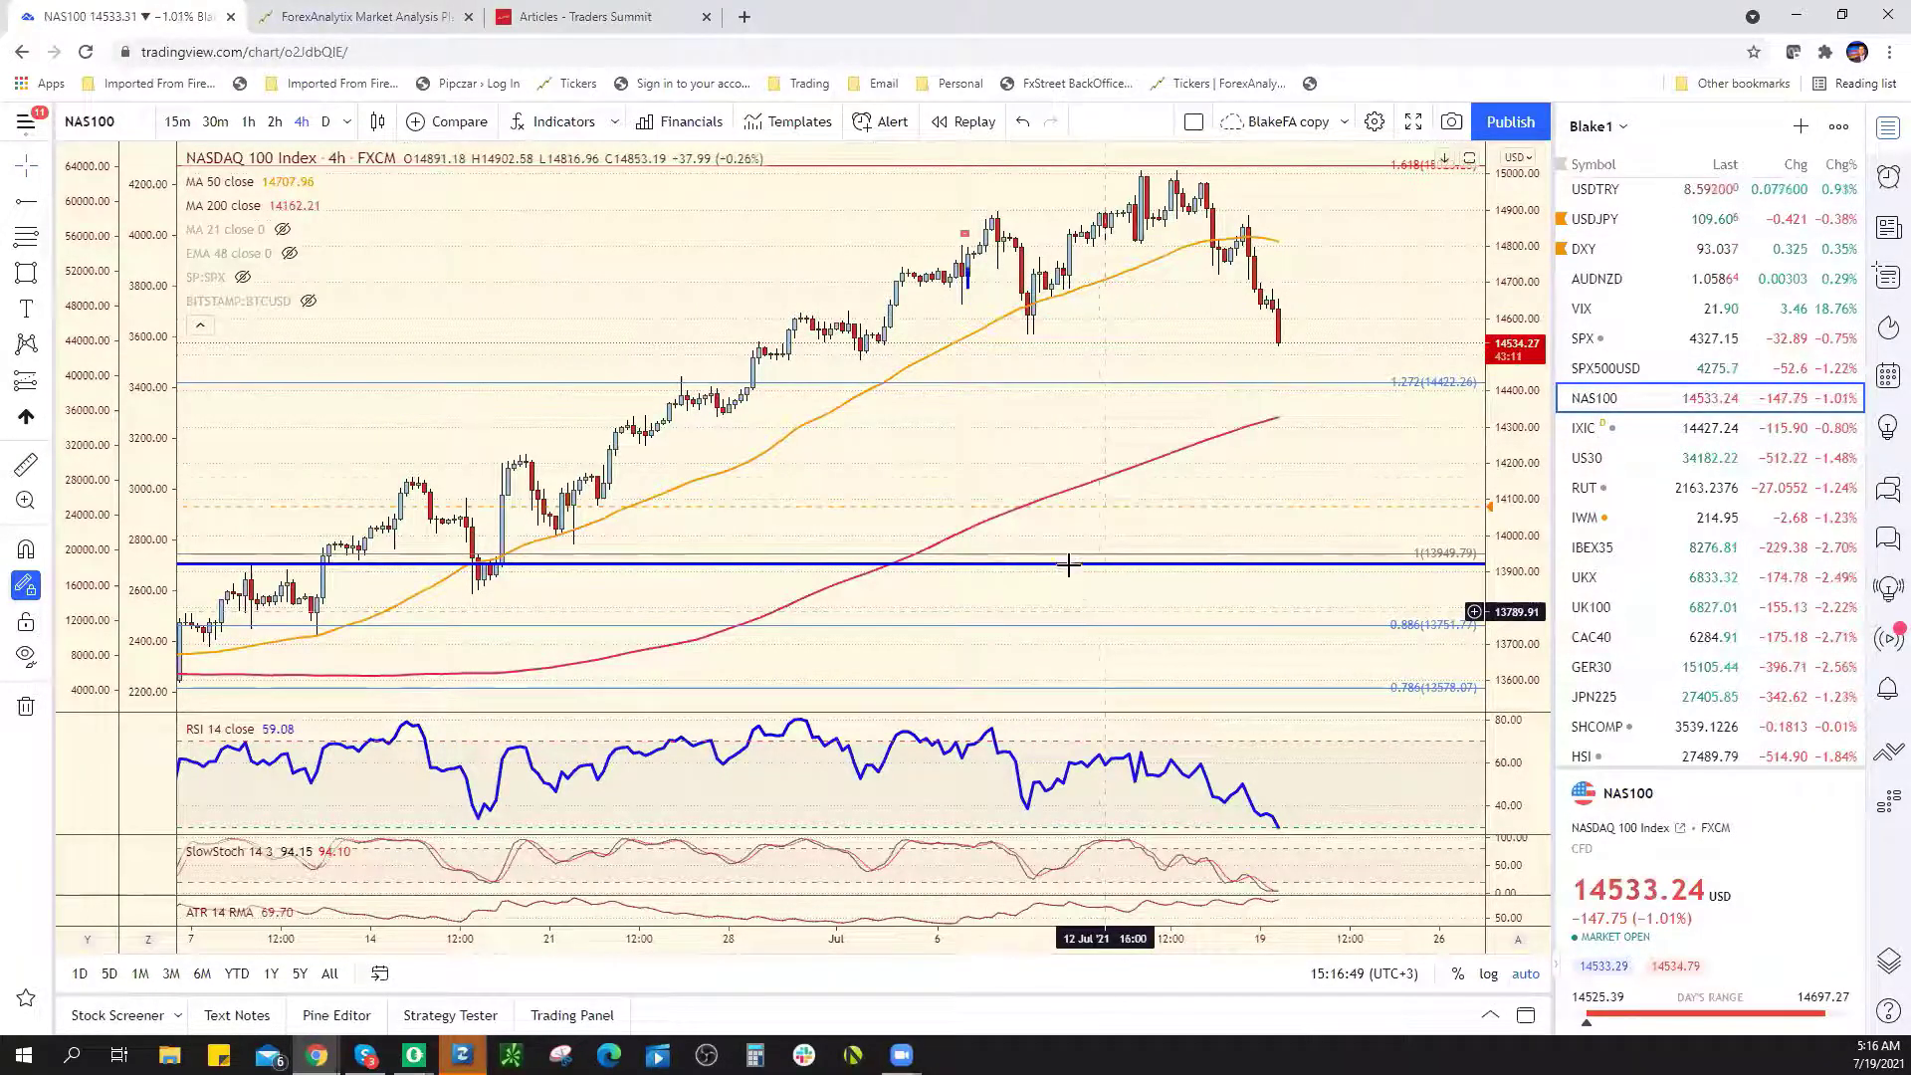
right_click(970, 292)
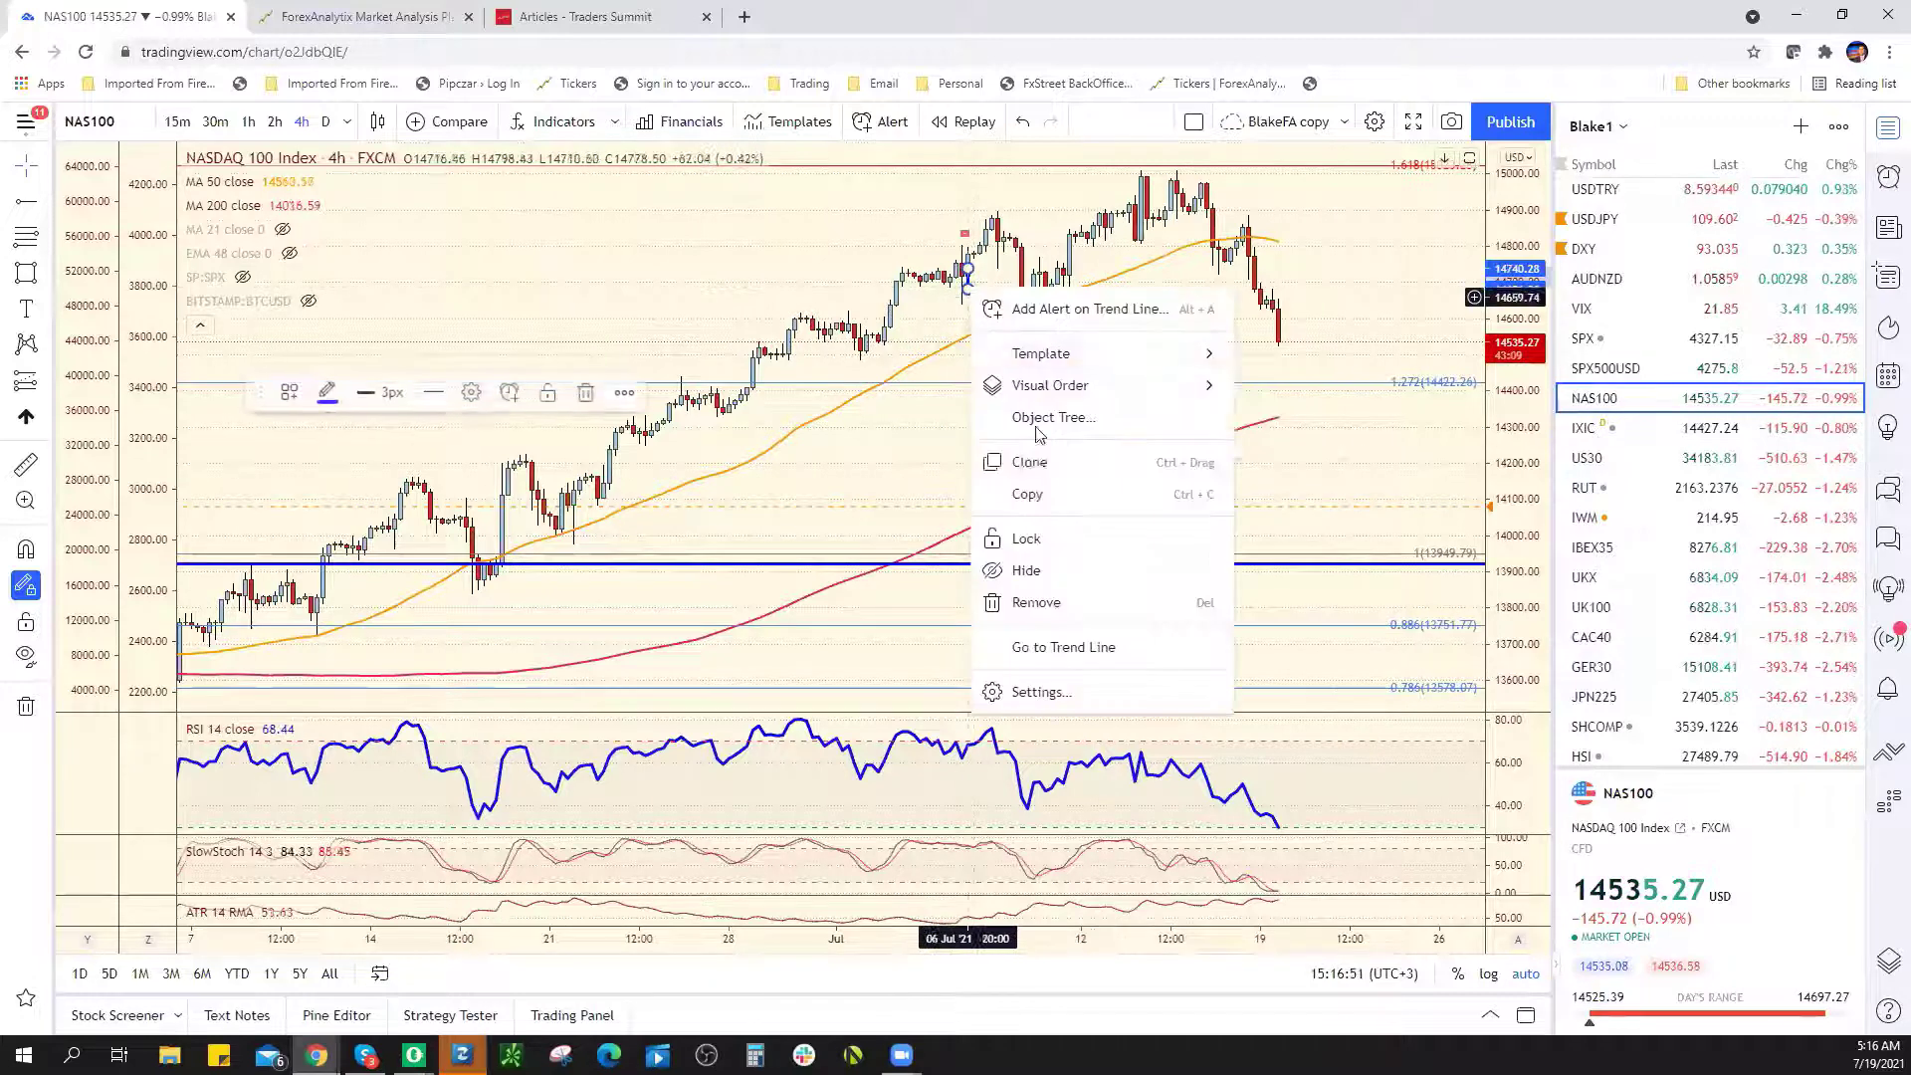
click(1049, 597)
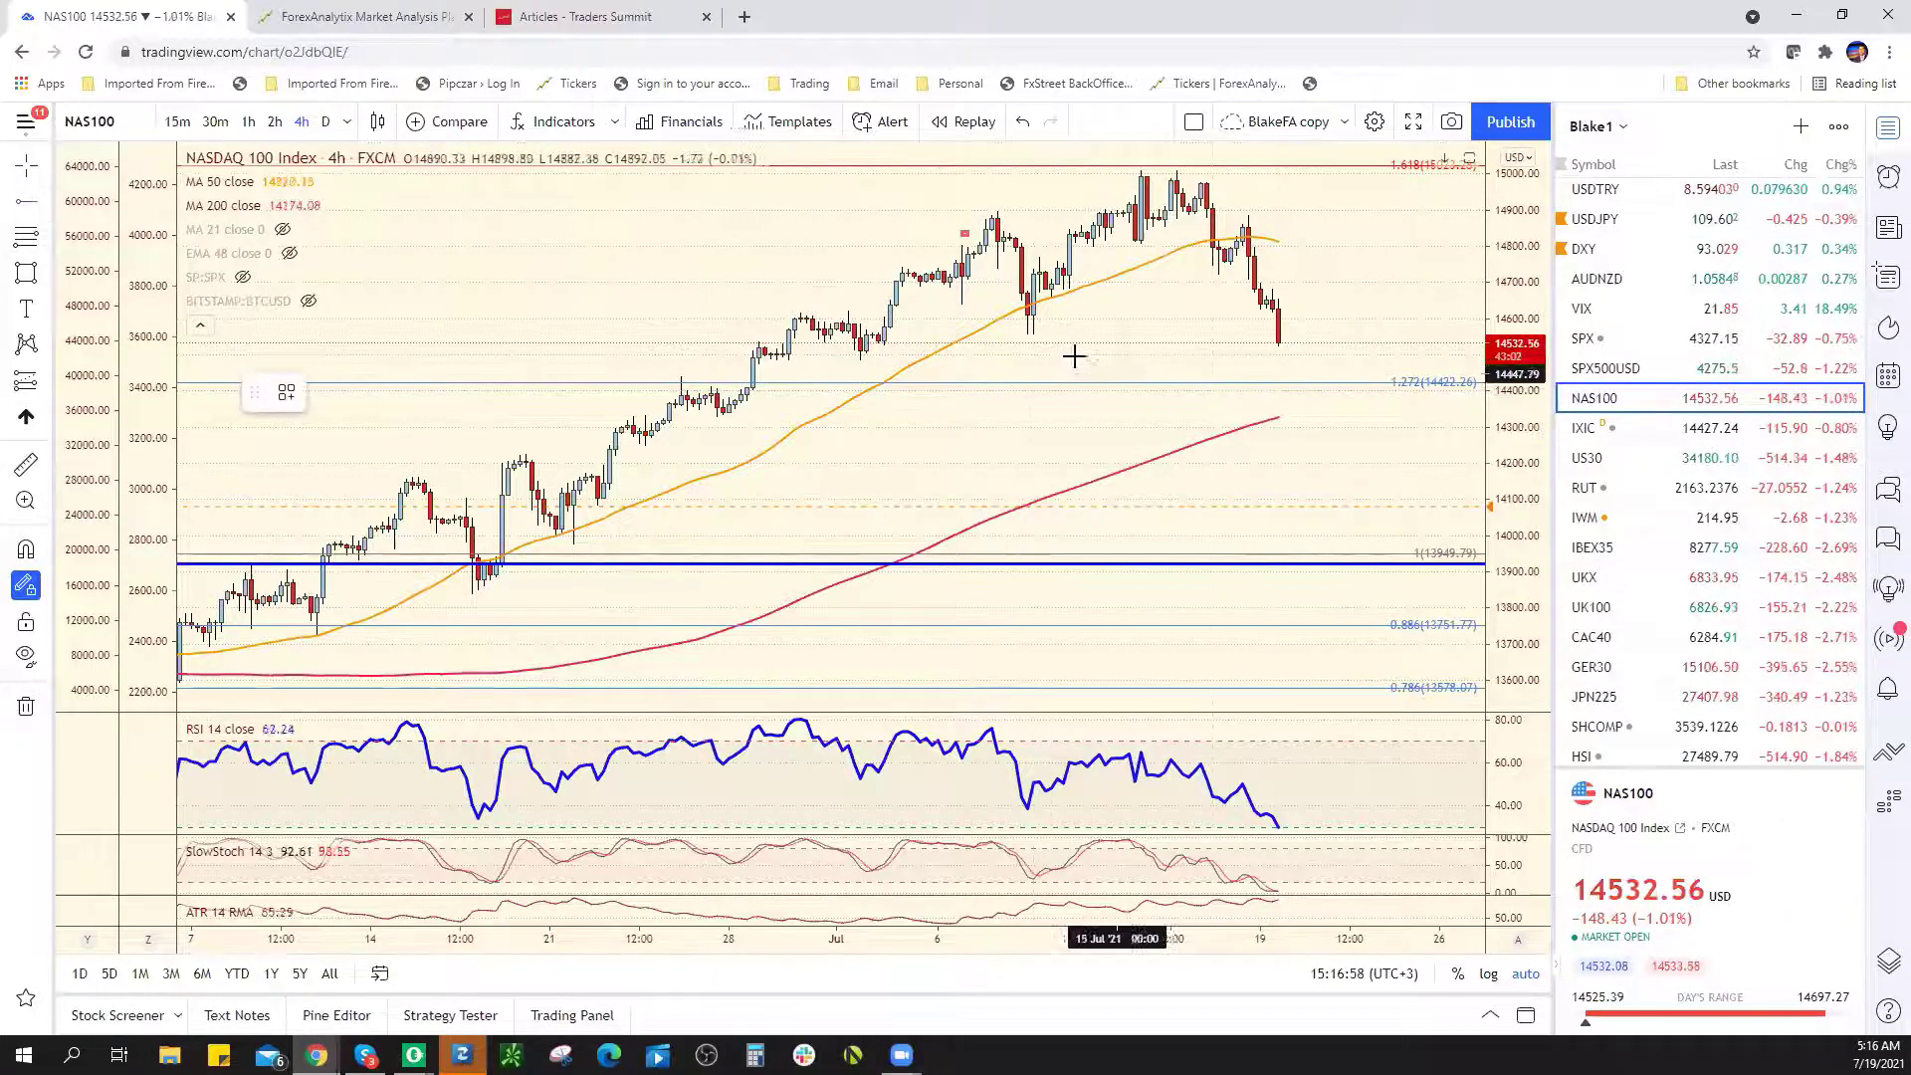
Add a horizontal ray at the 8 July low near 14530, then switch to XAUUSD
click(1027, 335)
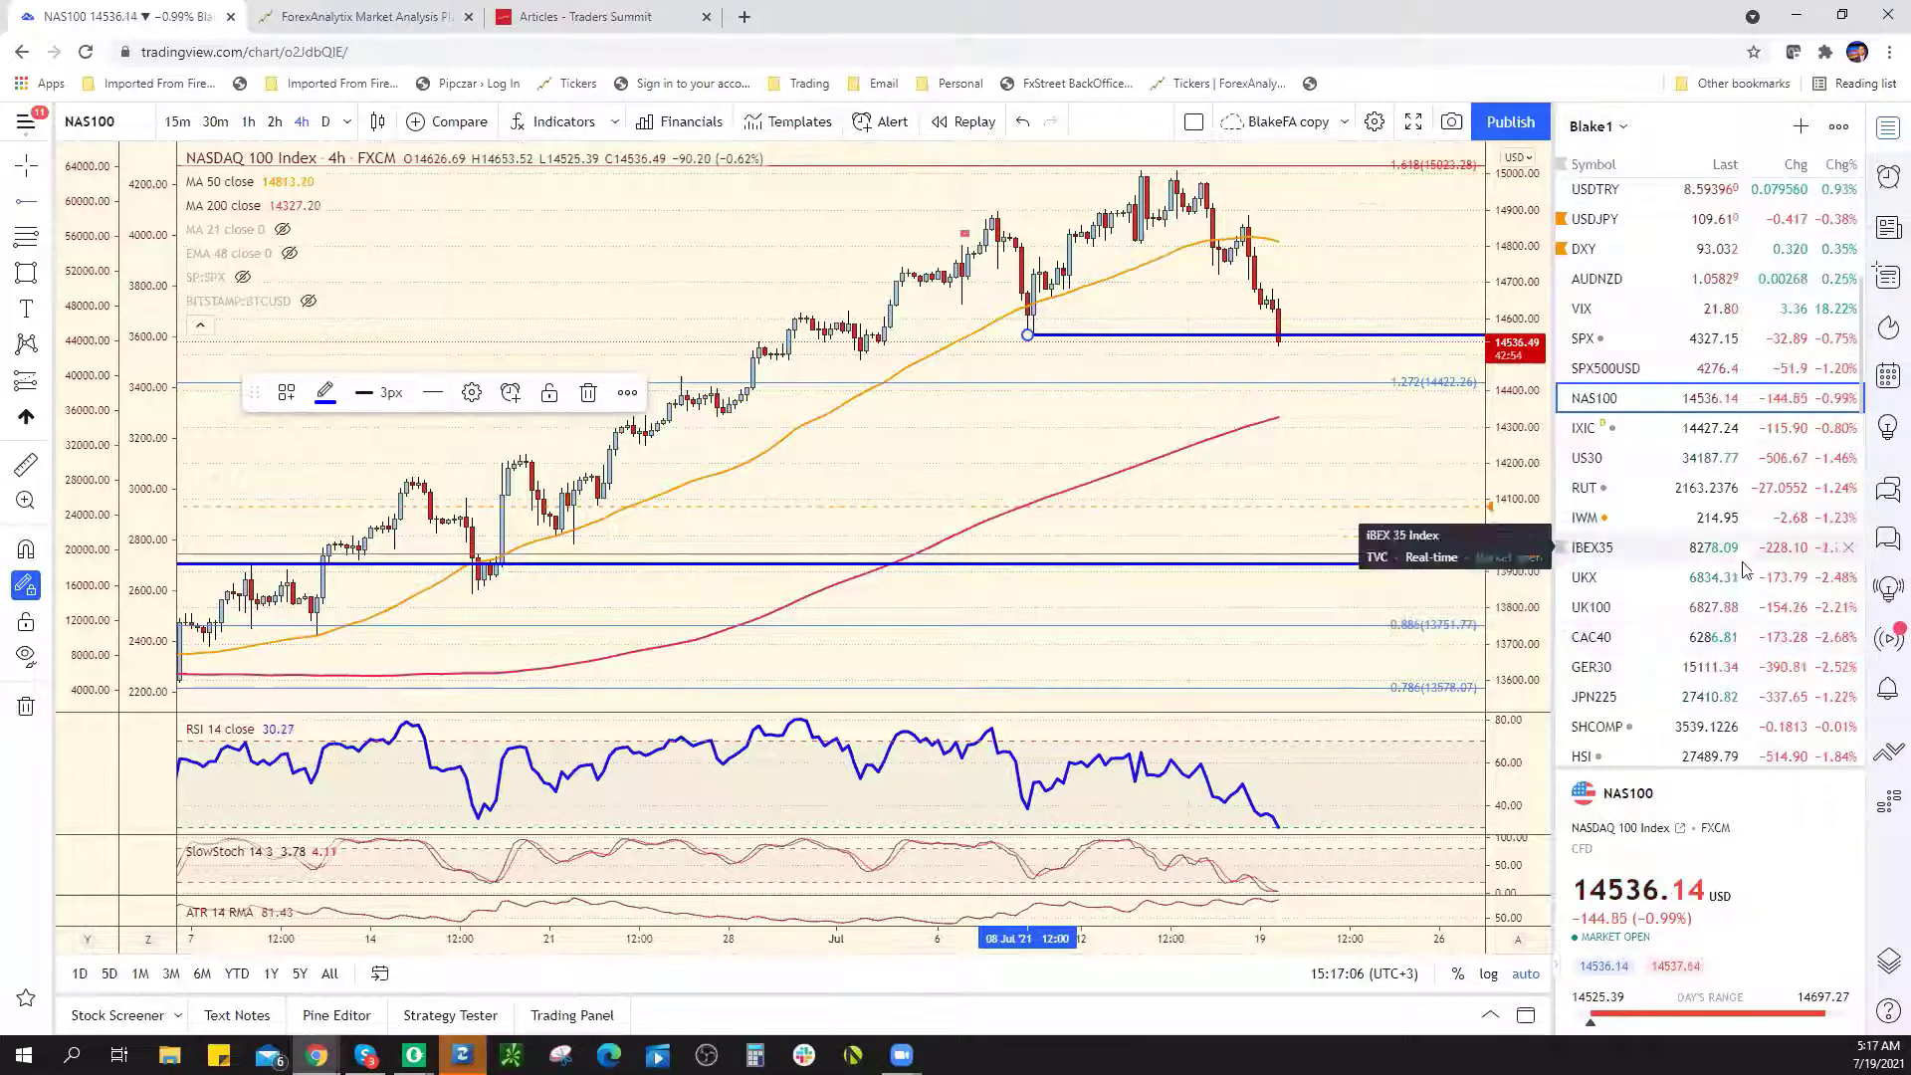
scroll(1733, 629, down, 5)
scroll(1725, 619, down, 7)
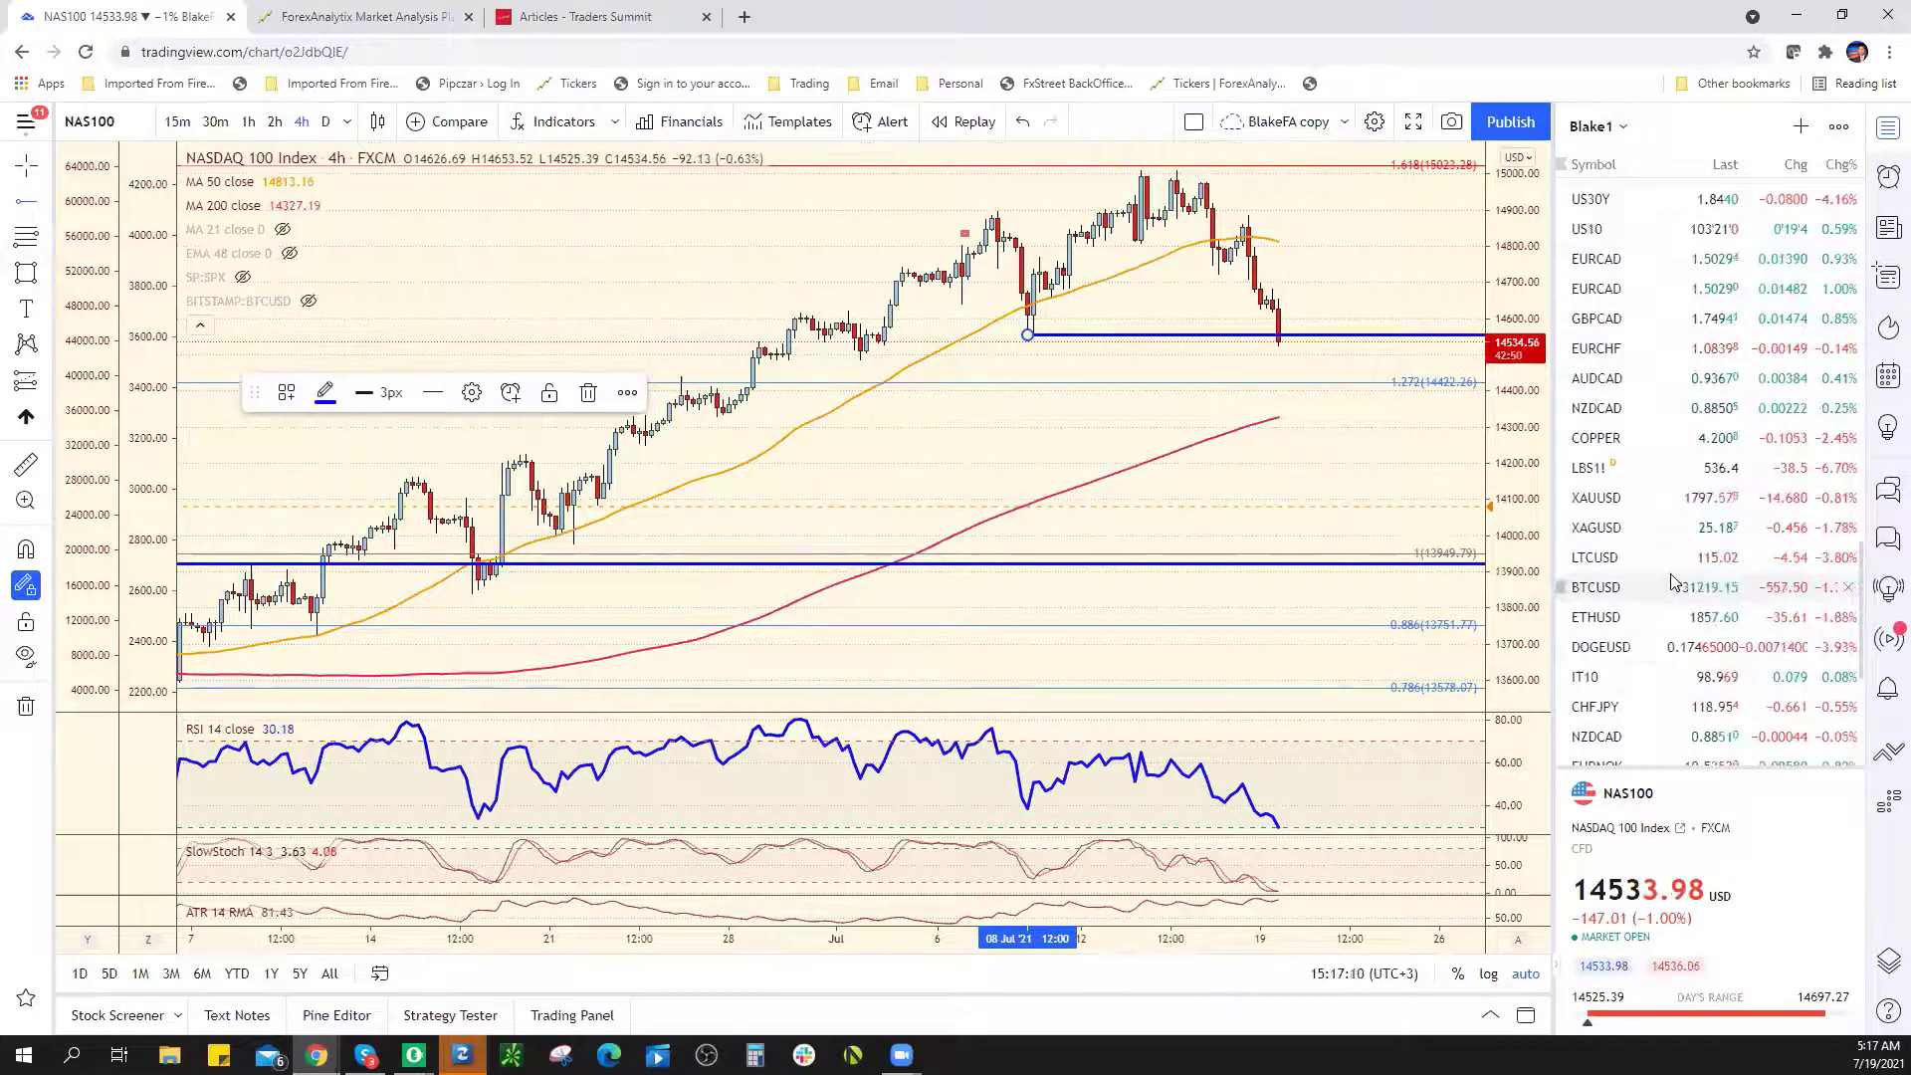
scroll(1697, 536, down, 2)
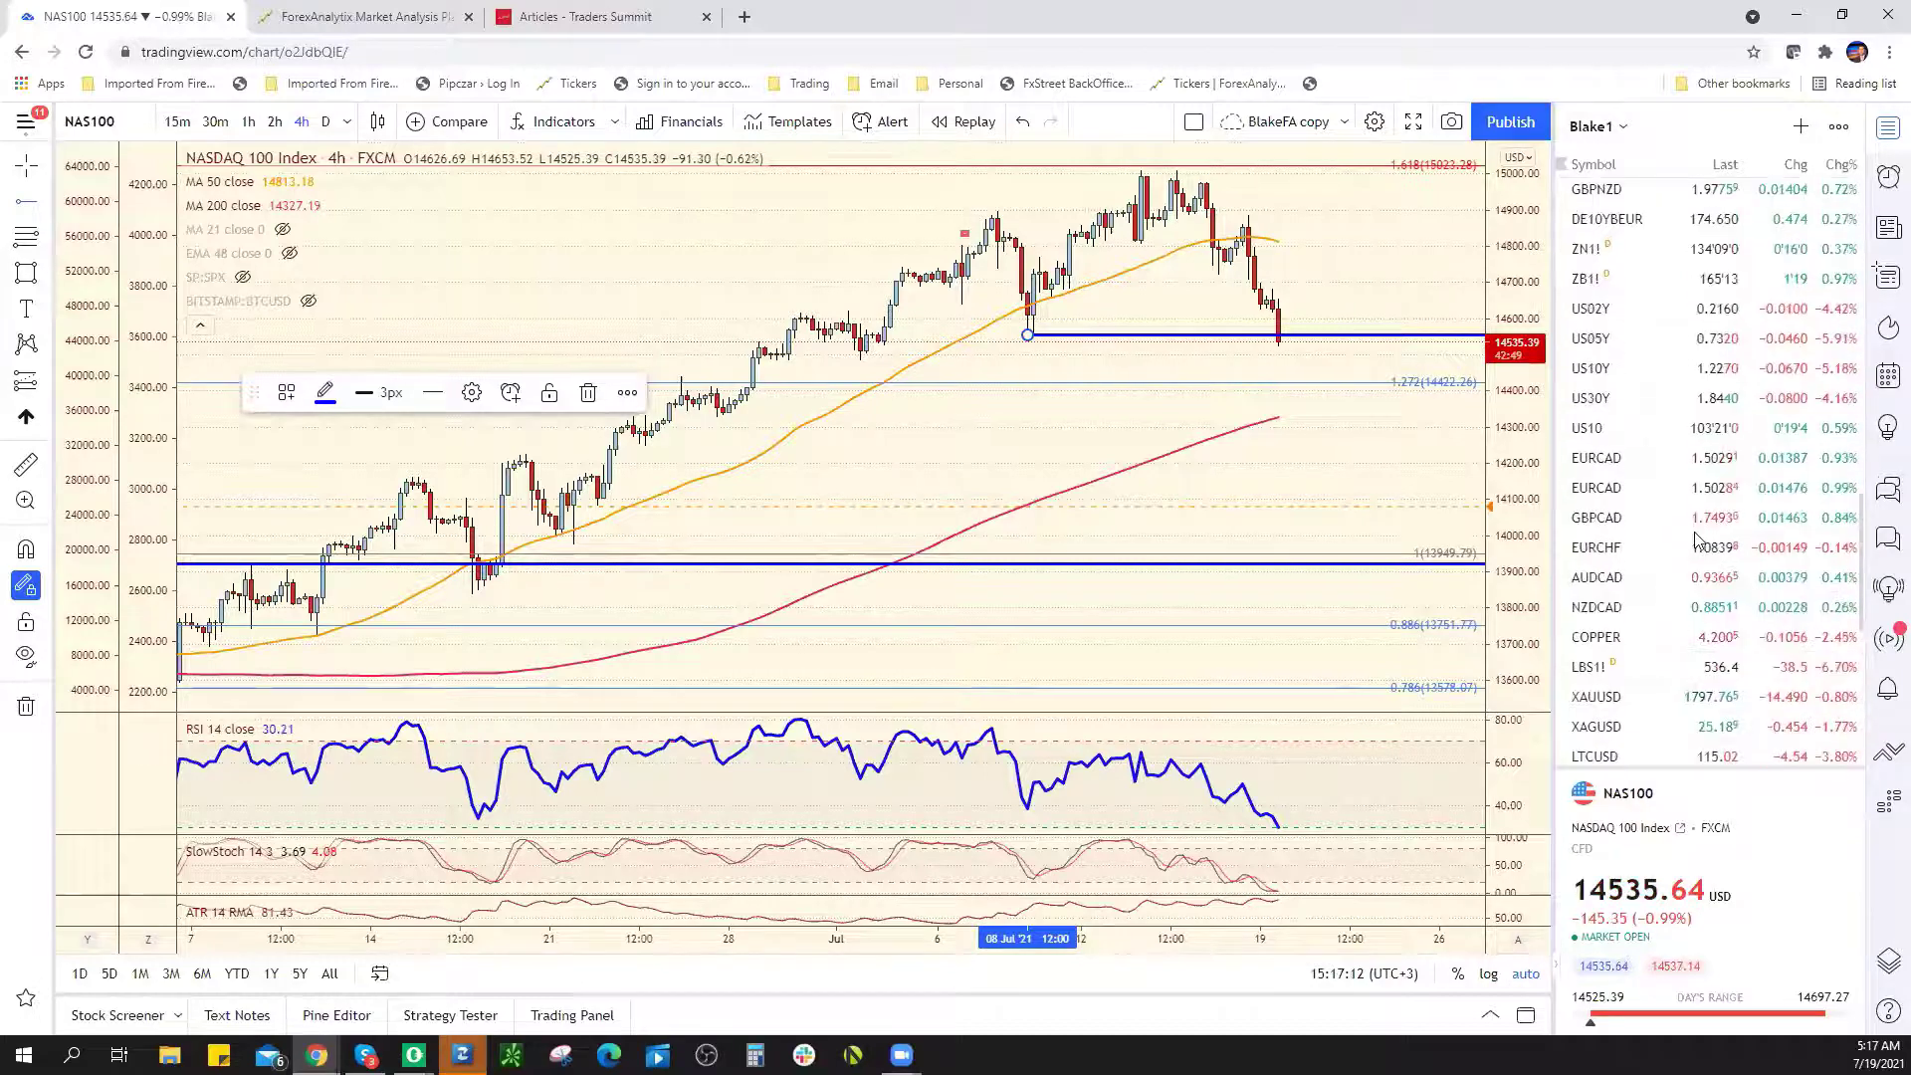
scroll(1672, 493, up, 4)
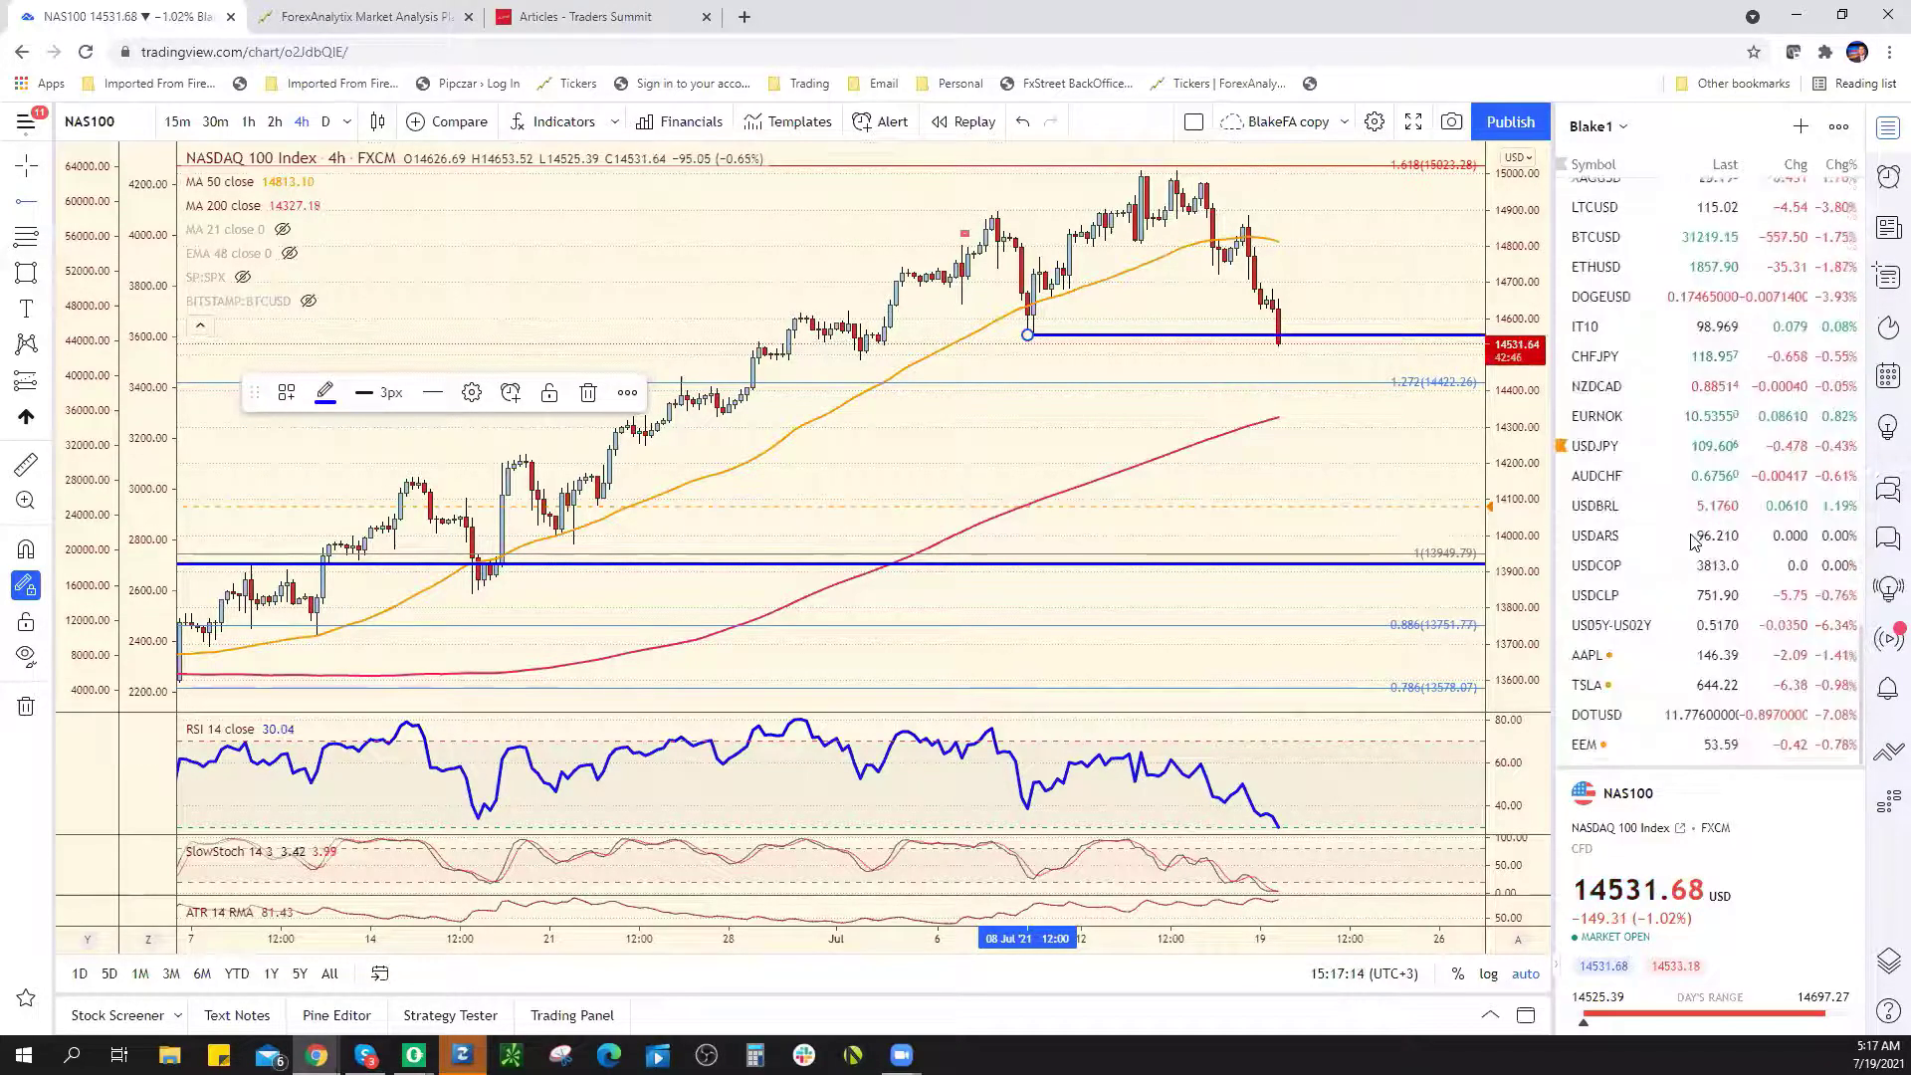
scroll(1673, 495, up, 4)
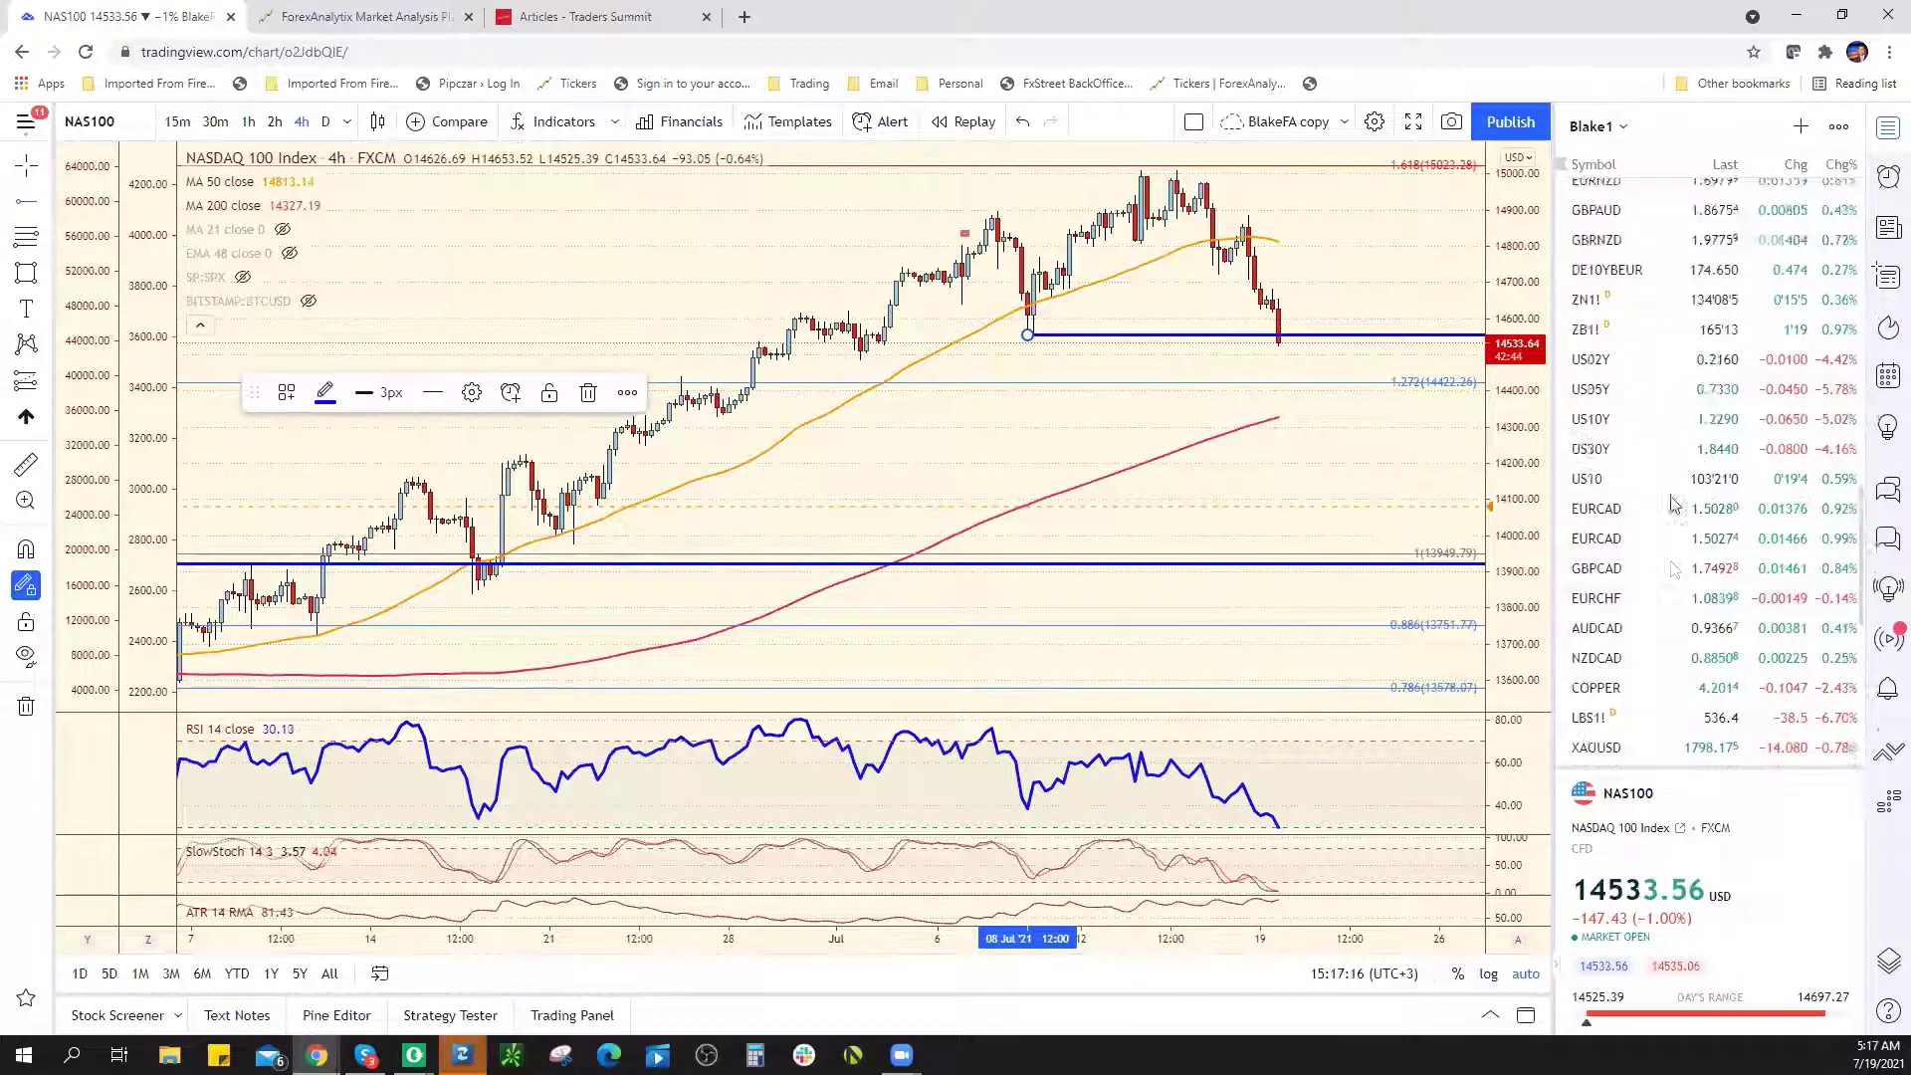
scroll(1672, 503, up, 5)
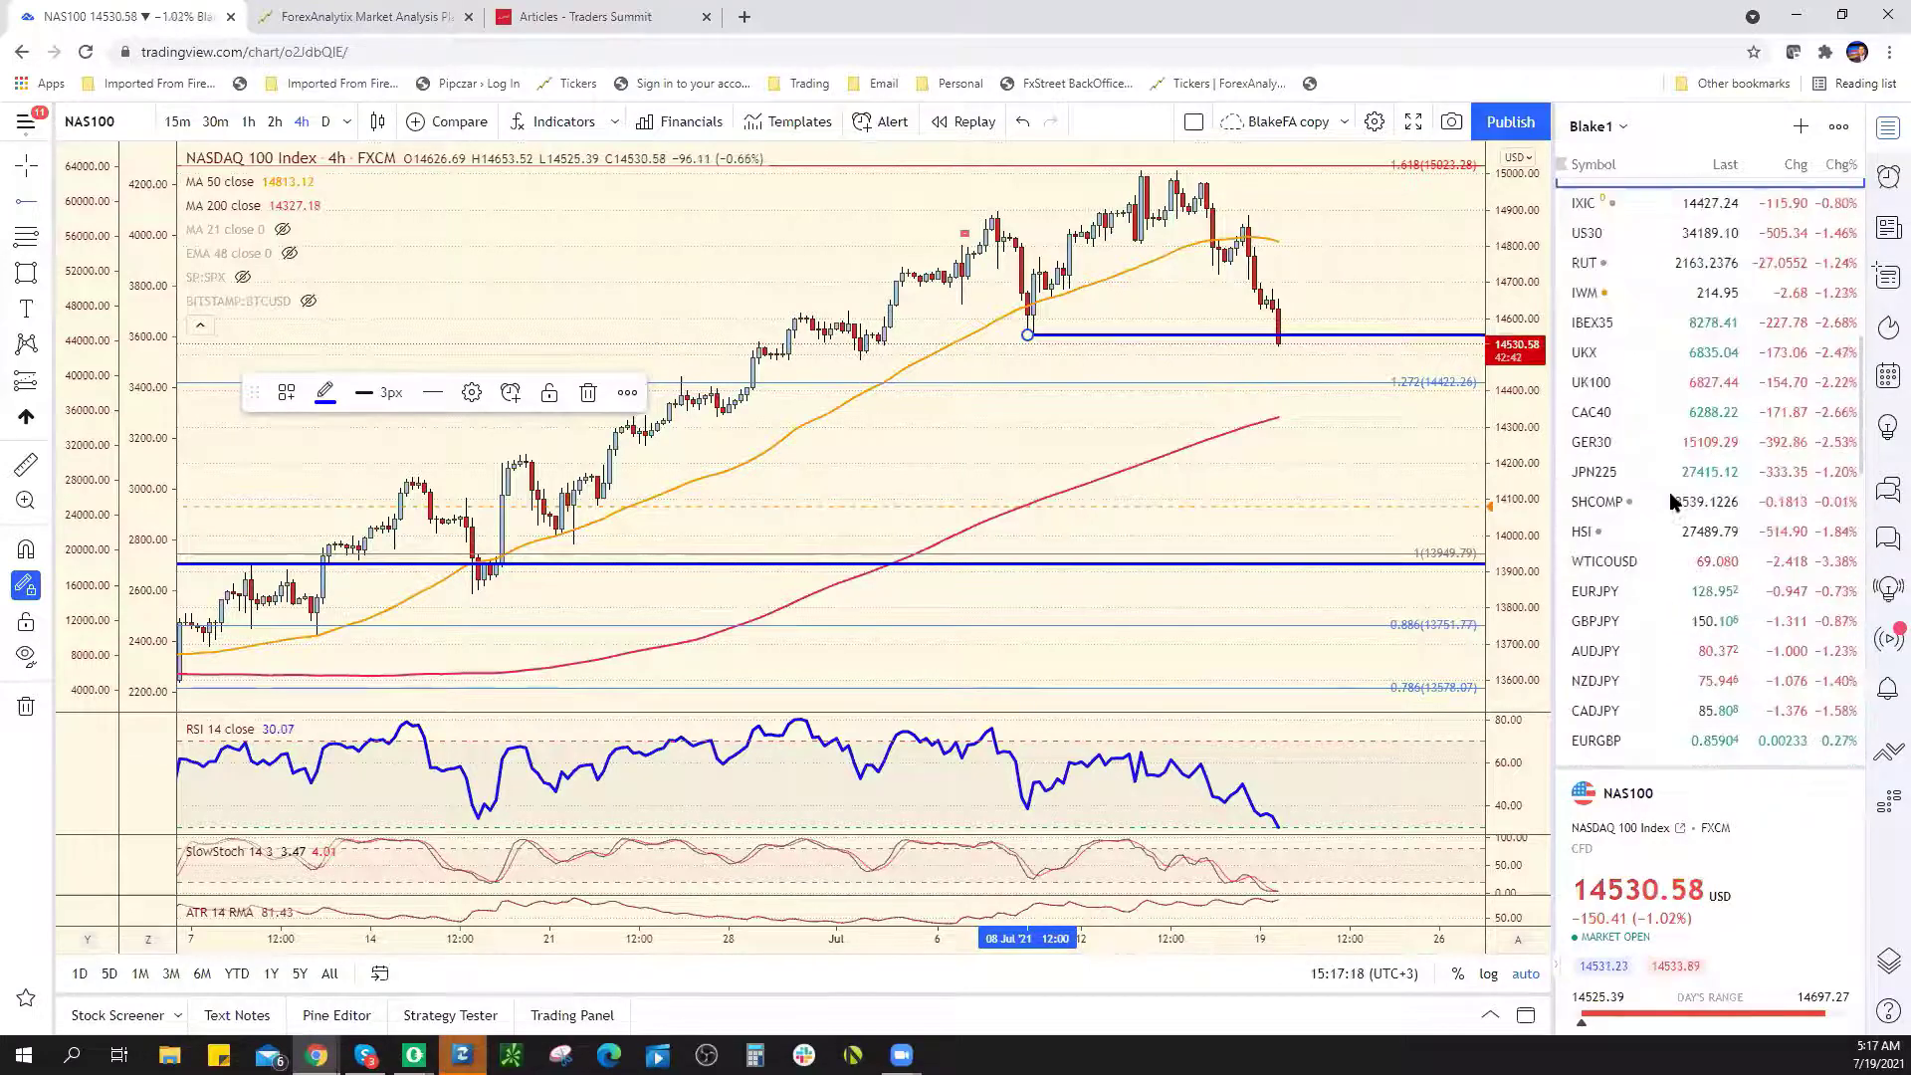
scroll(1673, 503, down, 8)
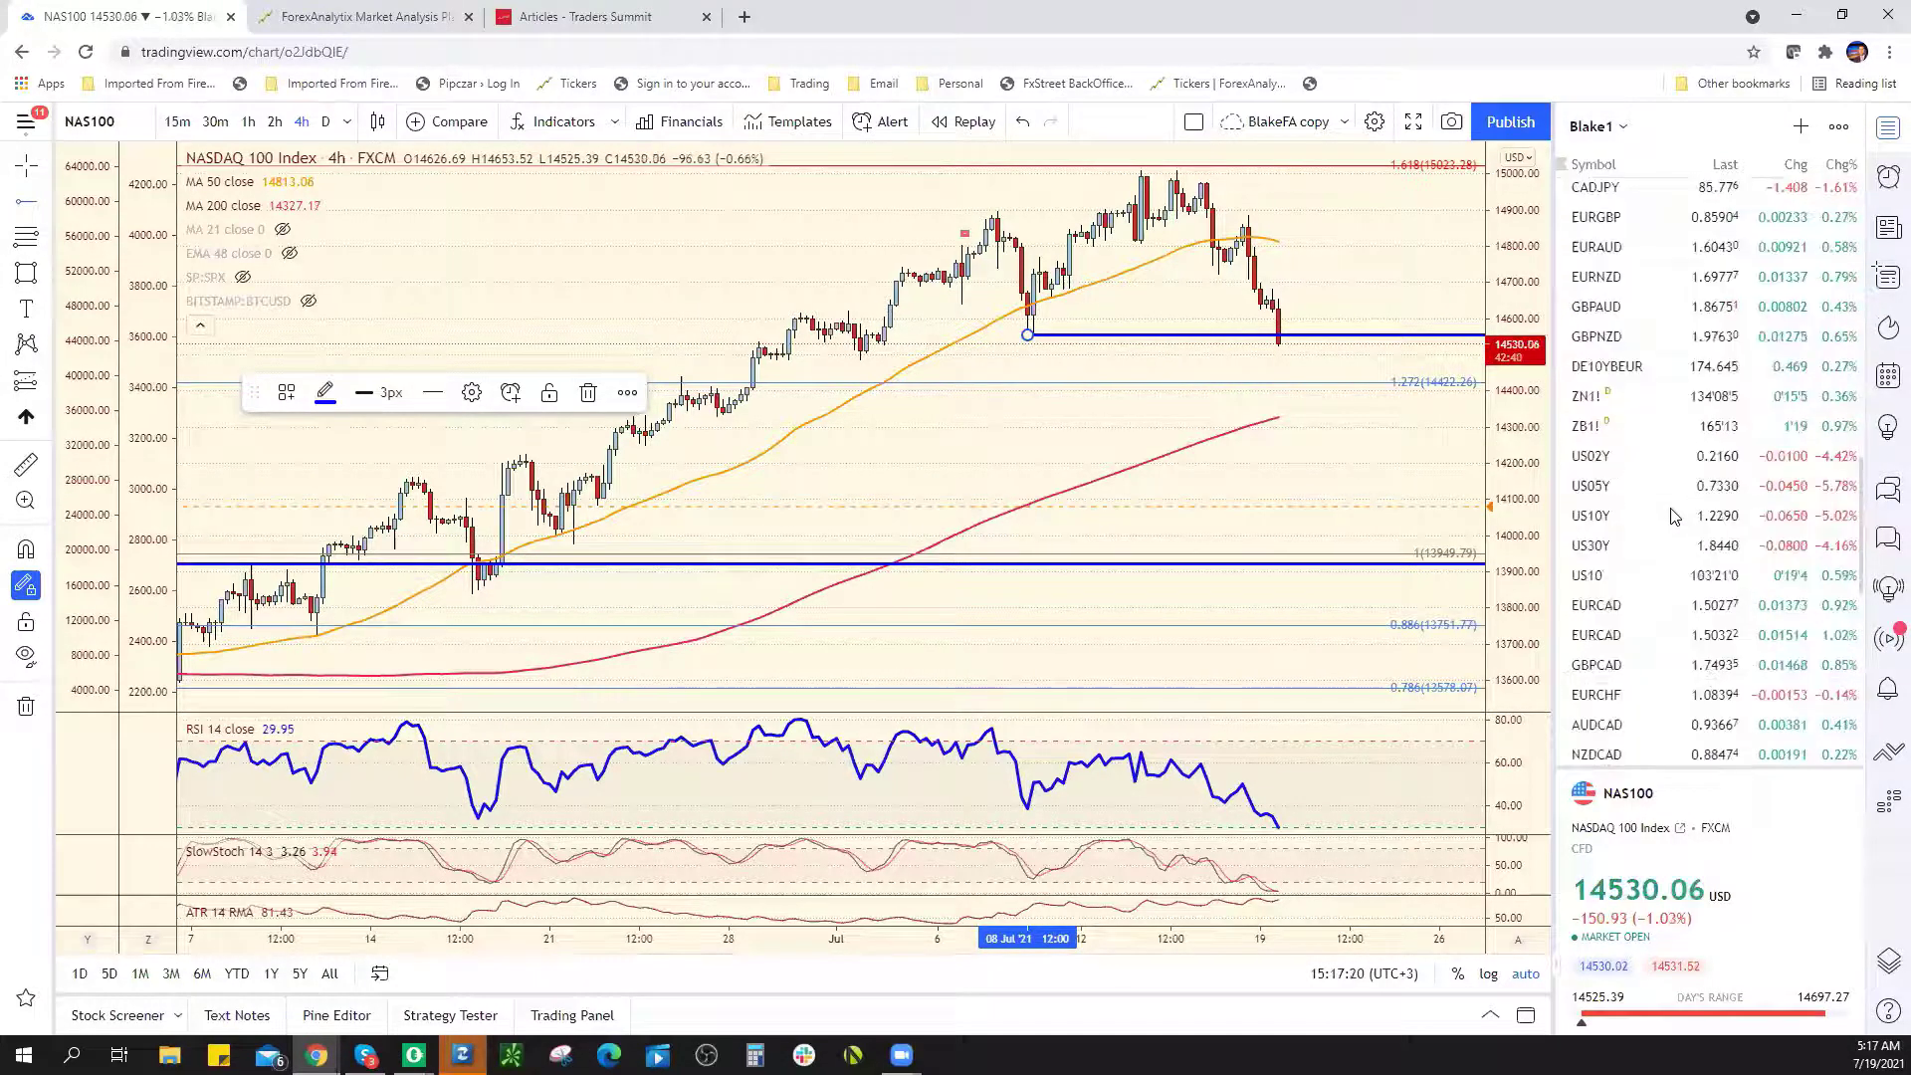
click(1623, 546)
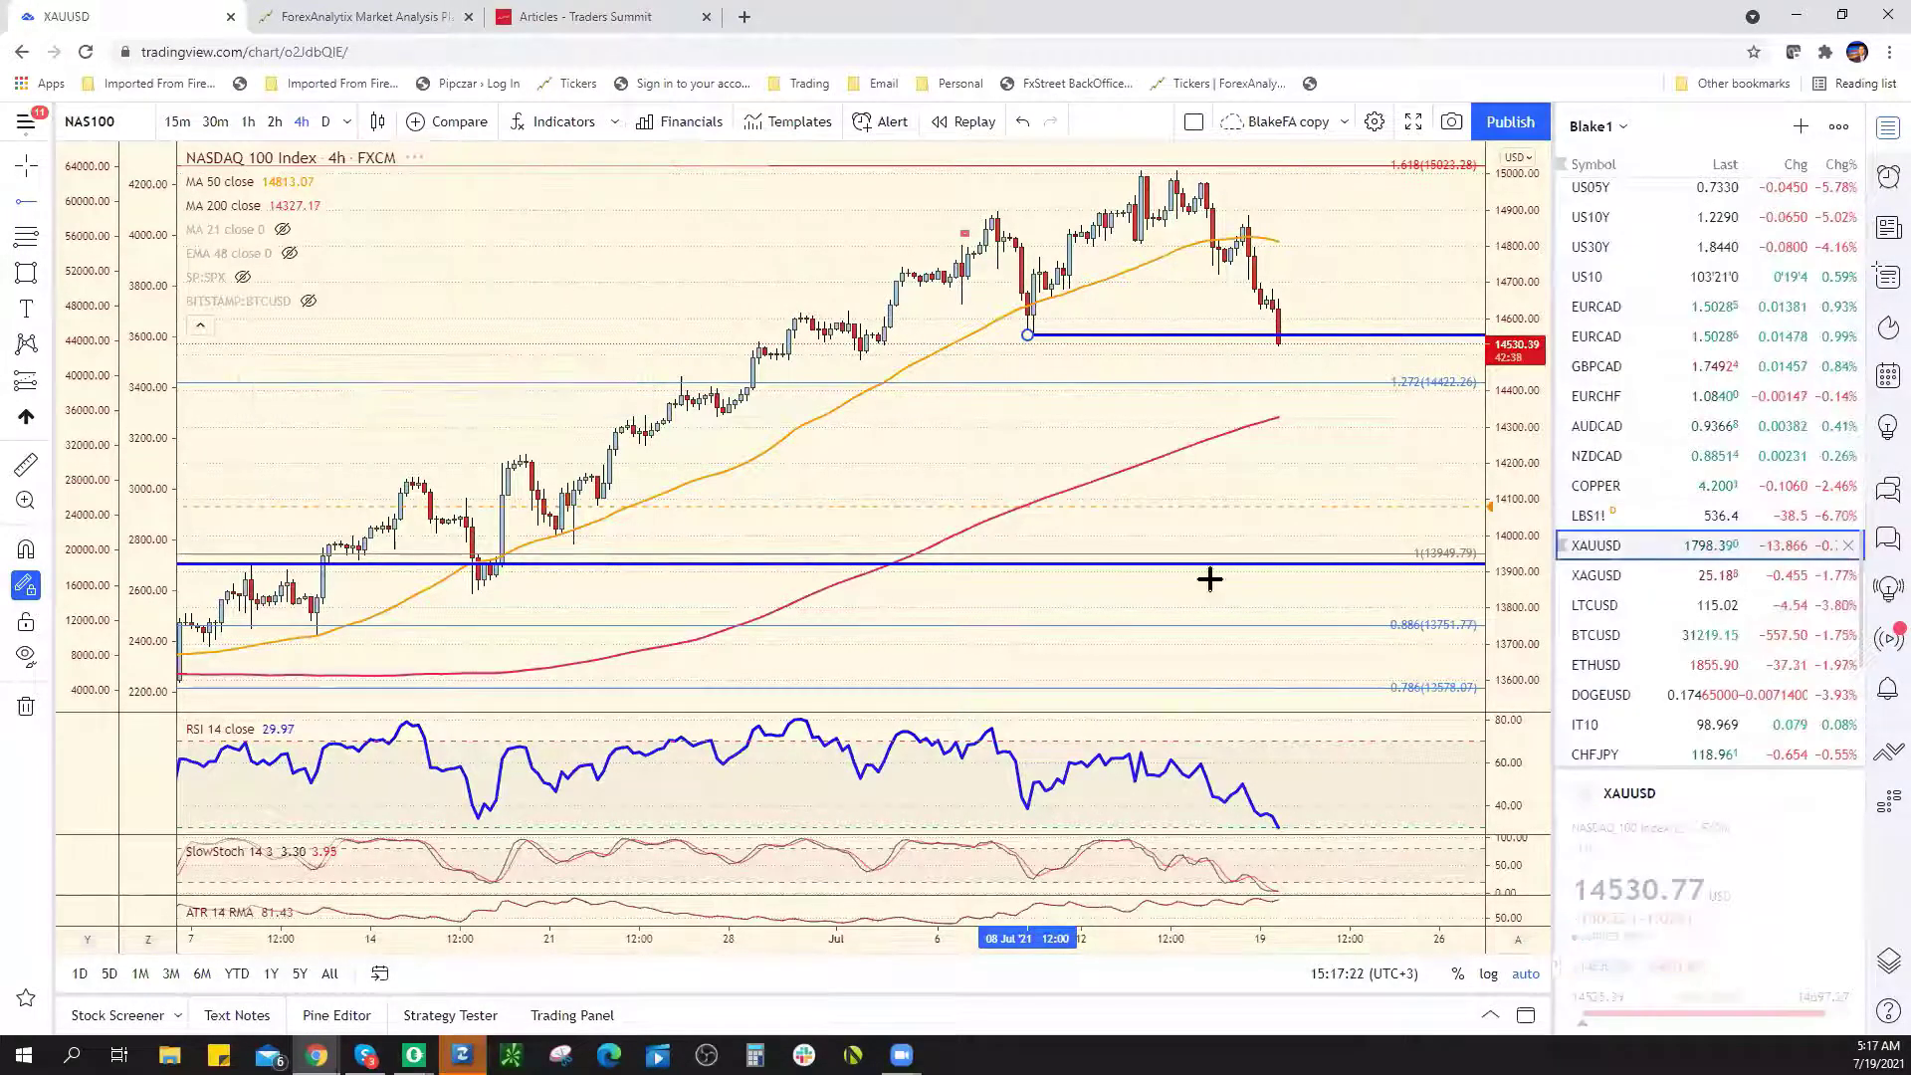
Show XAUUSD on 15-minute candles at the latest bars and dismiss the copper alert popup
click(177, 122)
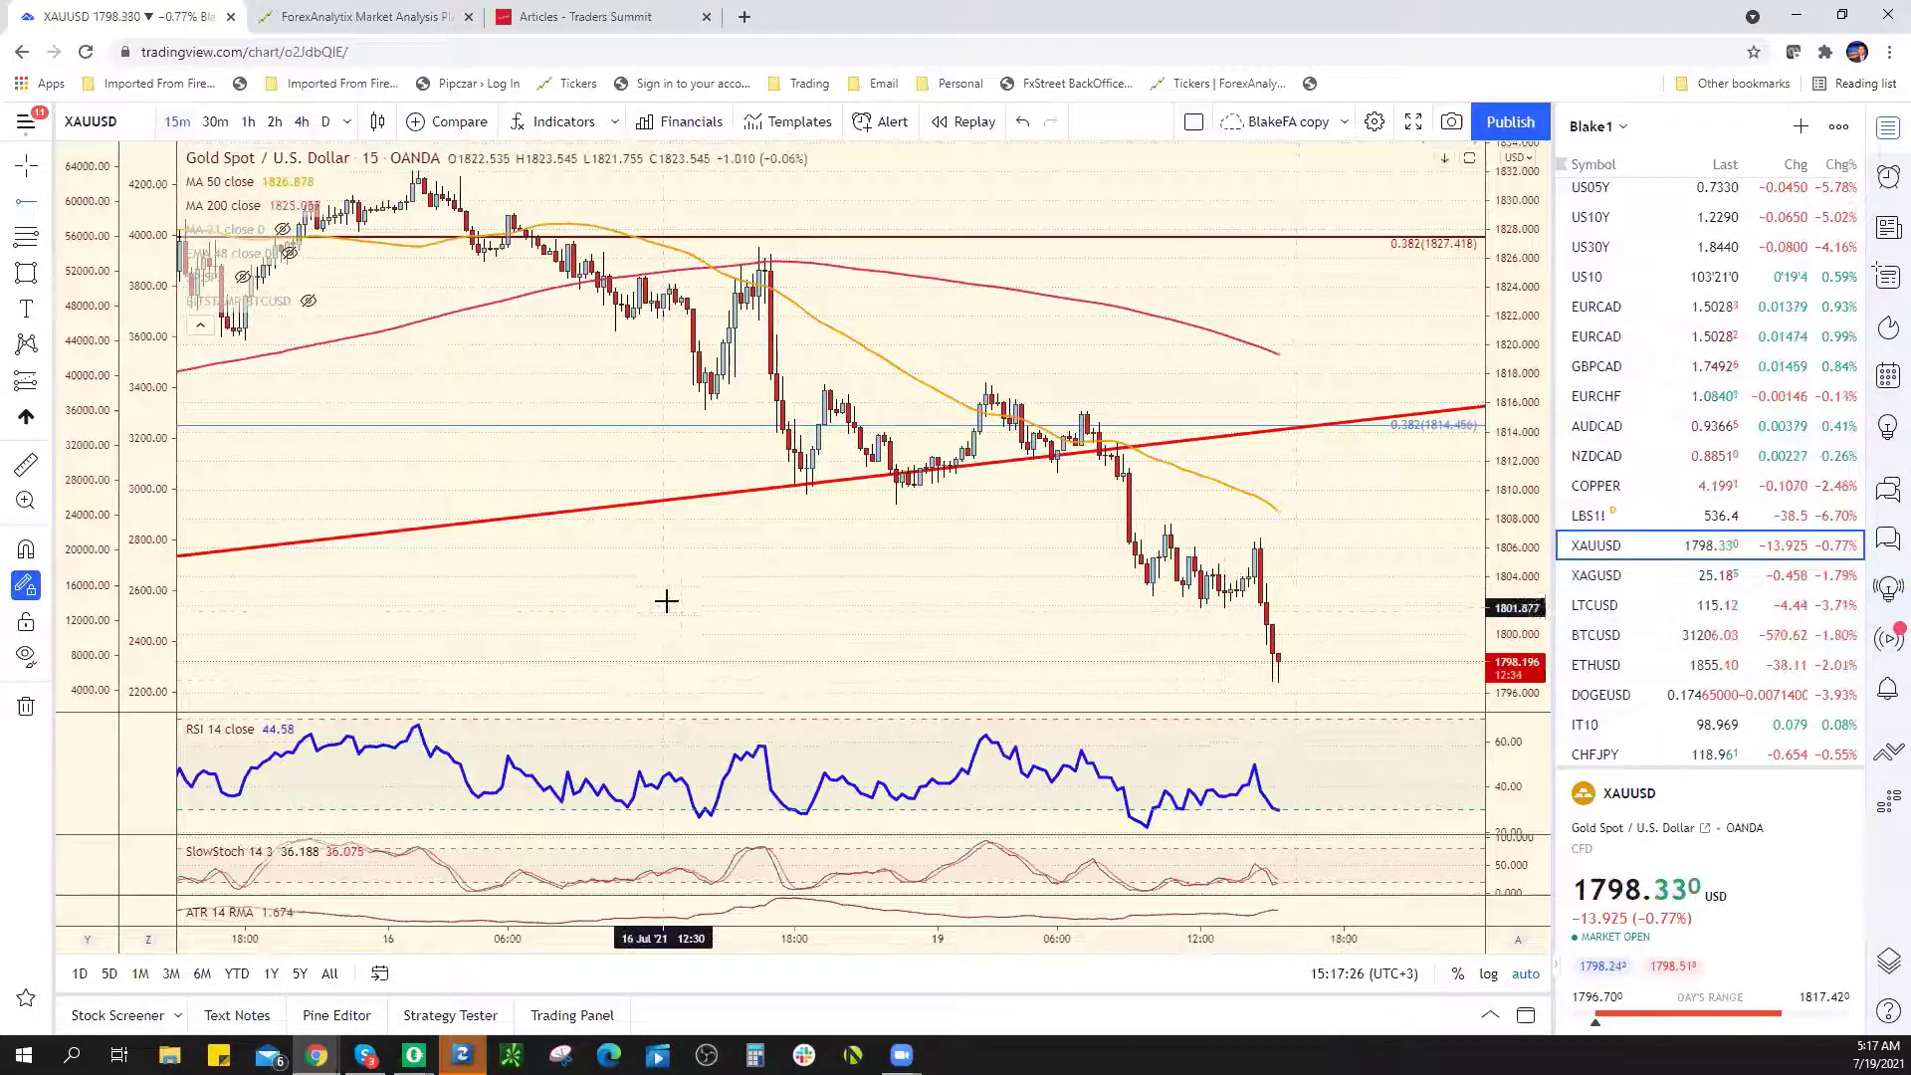
drag(508, 584, 896, 597)
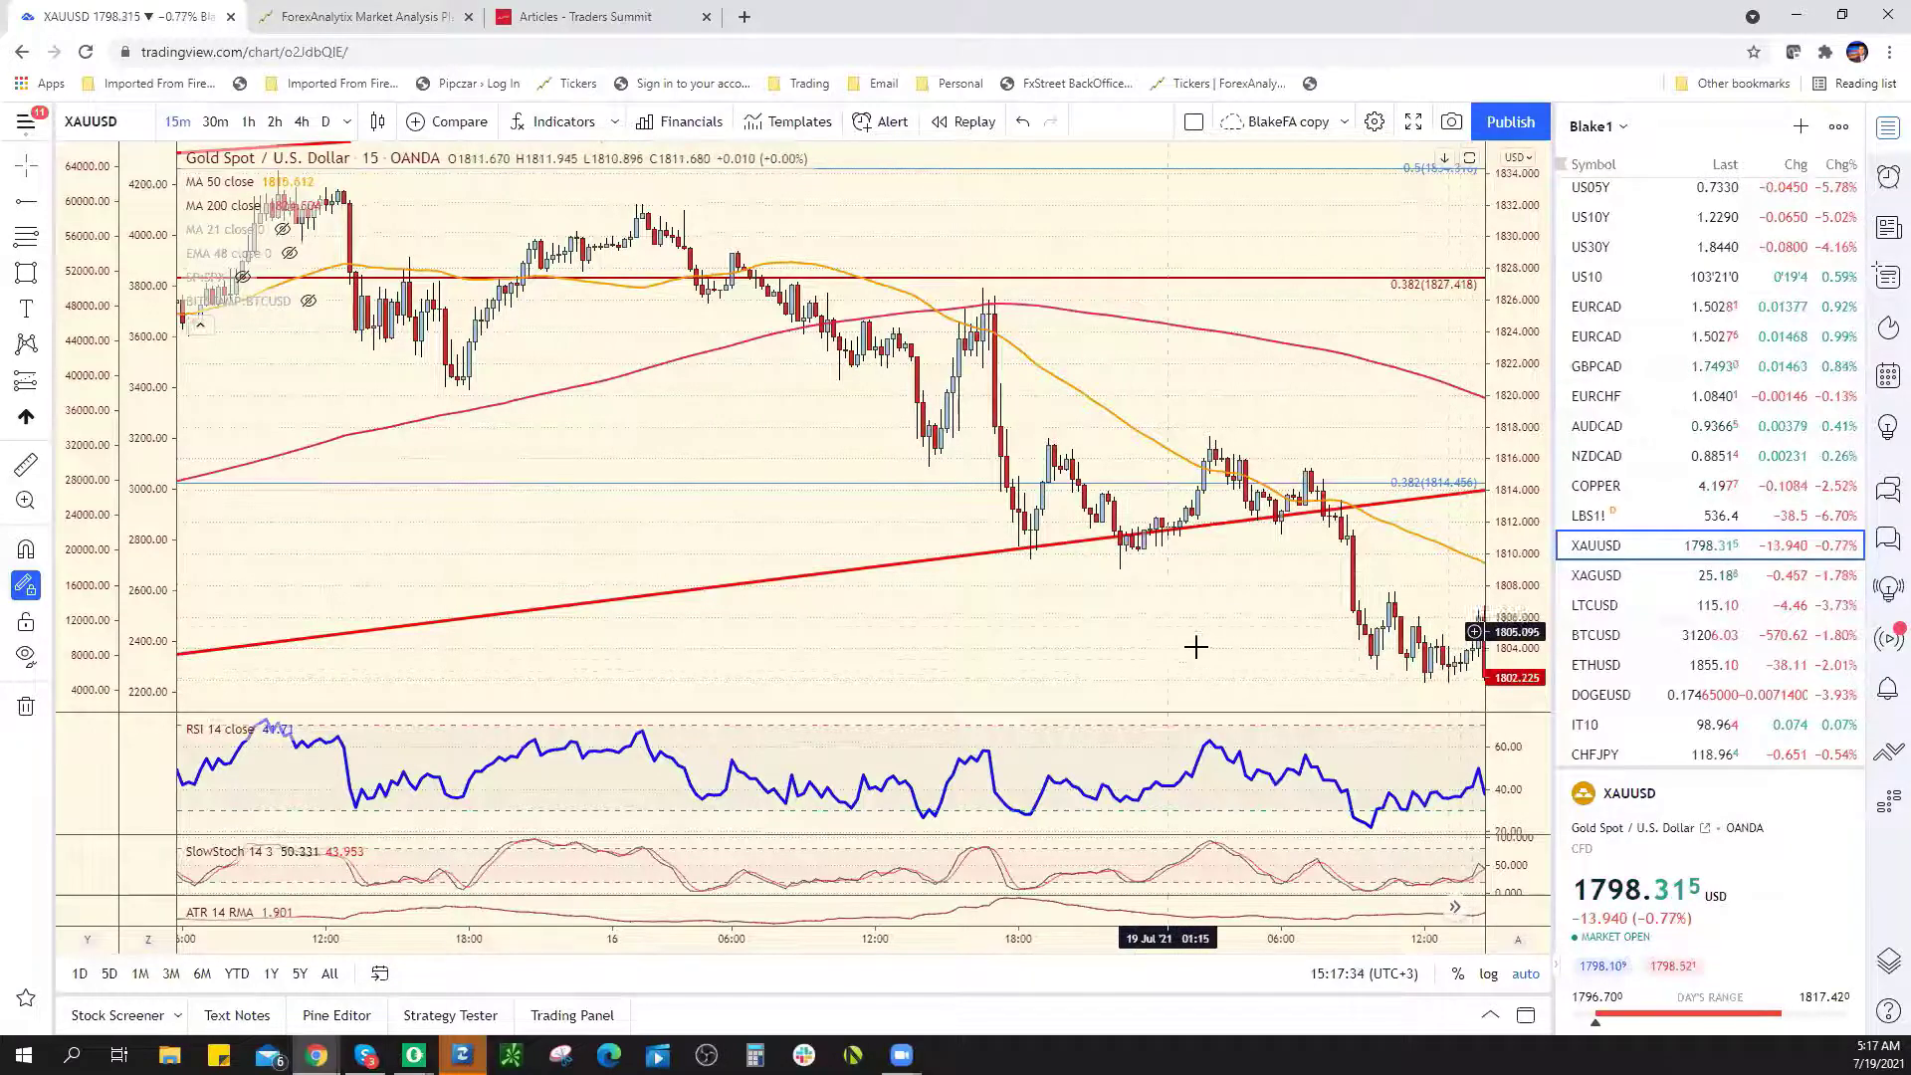
scroll(1174, 597, right, 3)
scroll(1293, 563, right, 1)
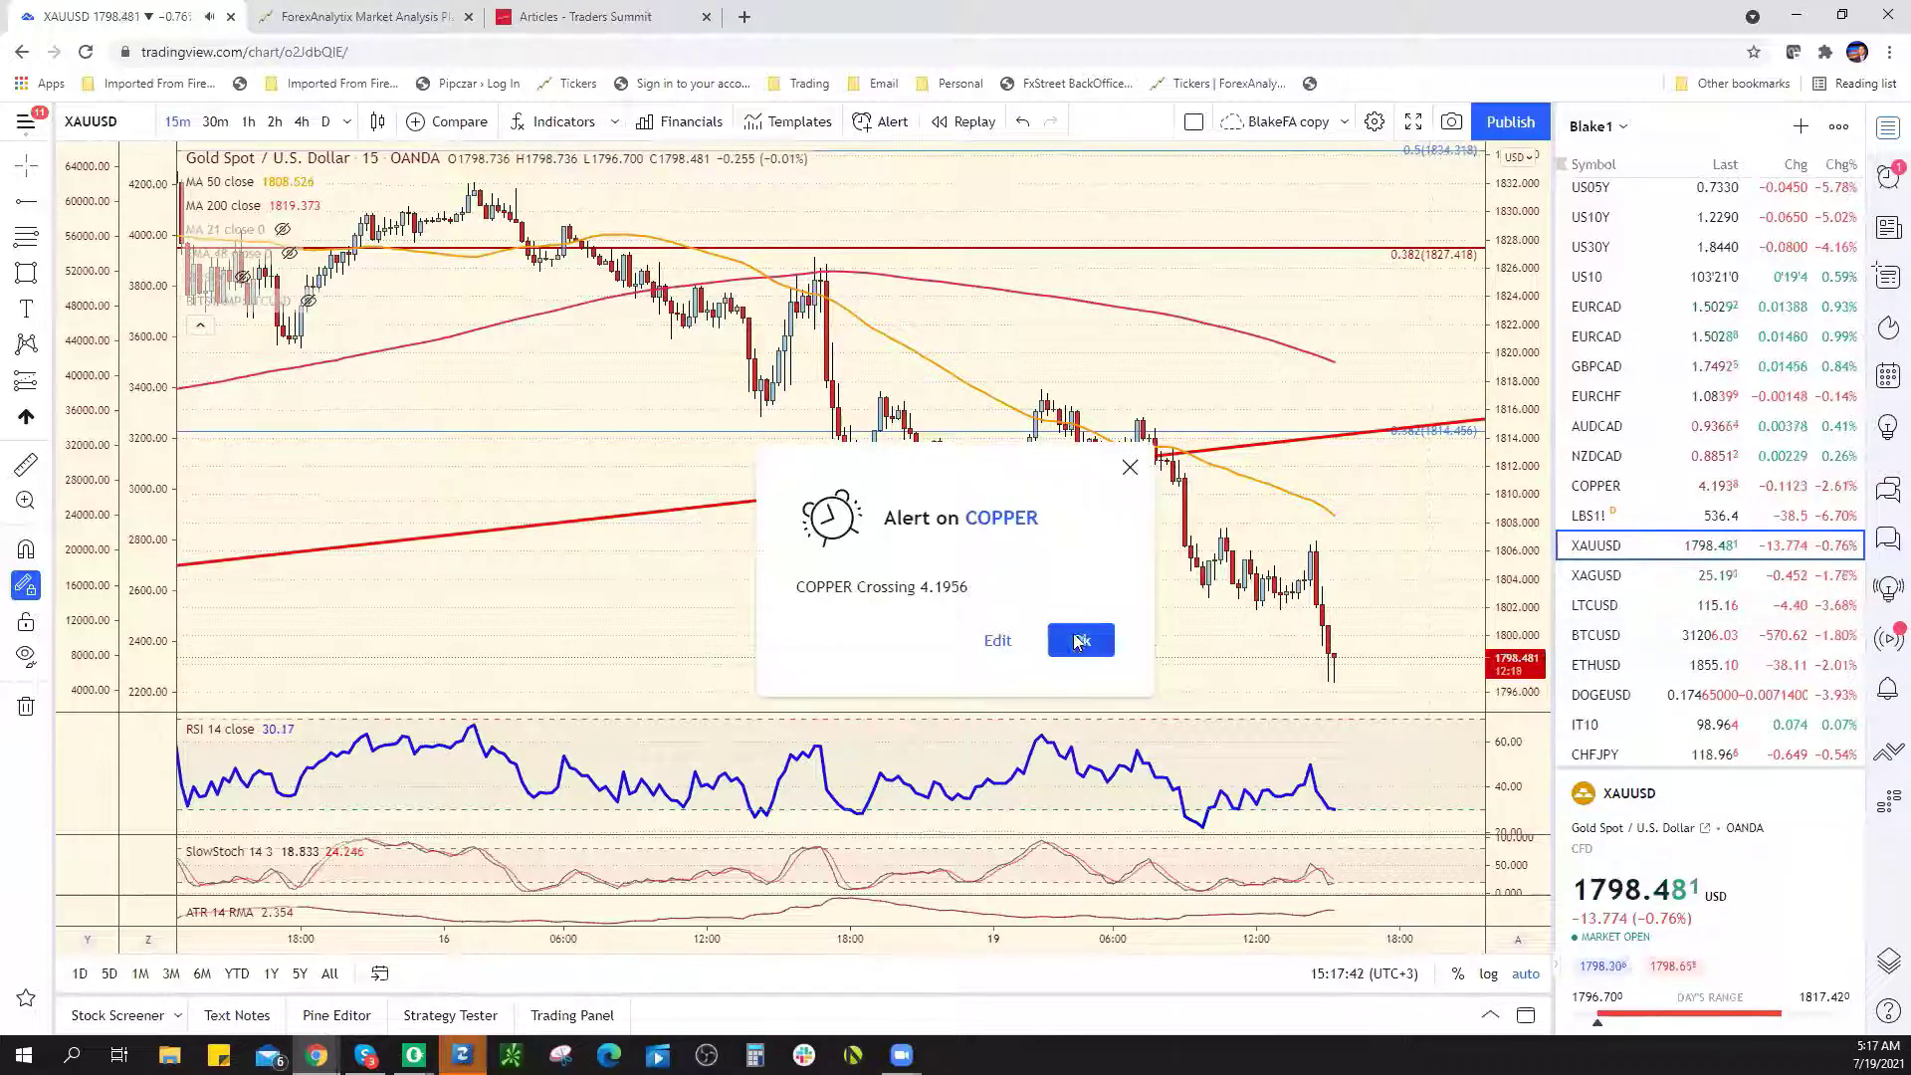
click(1082, 640)
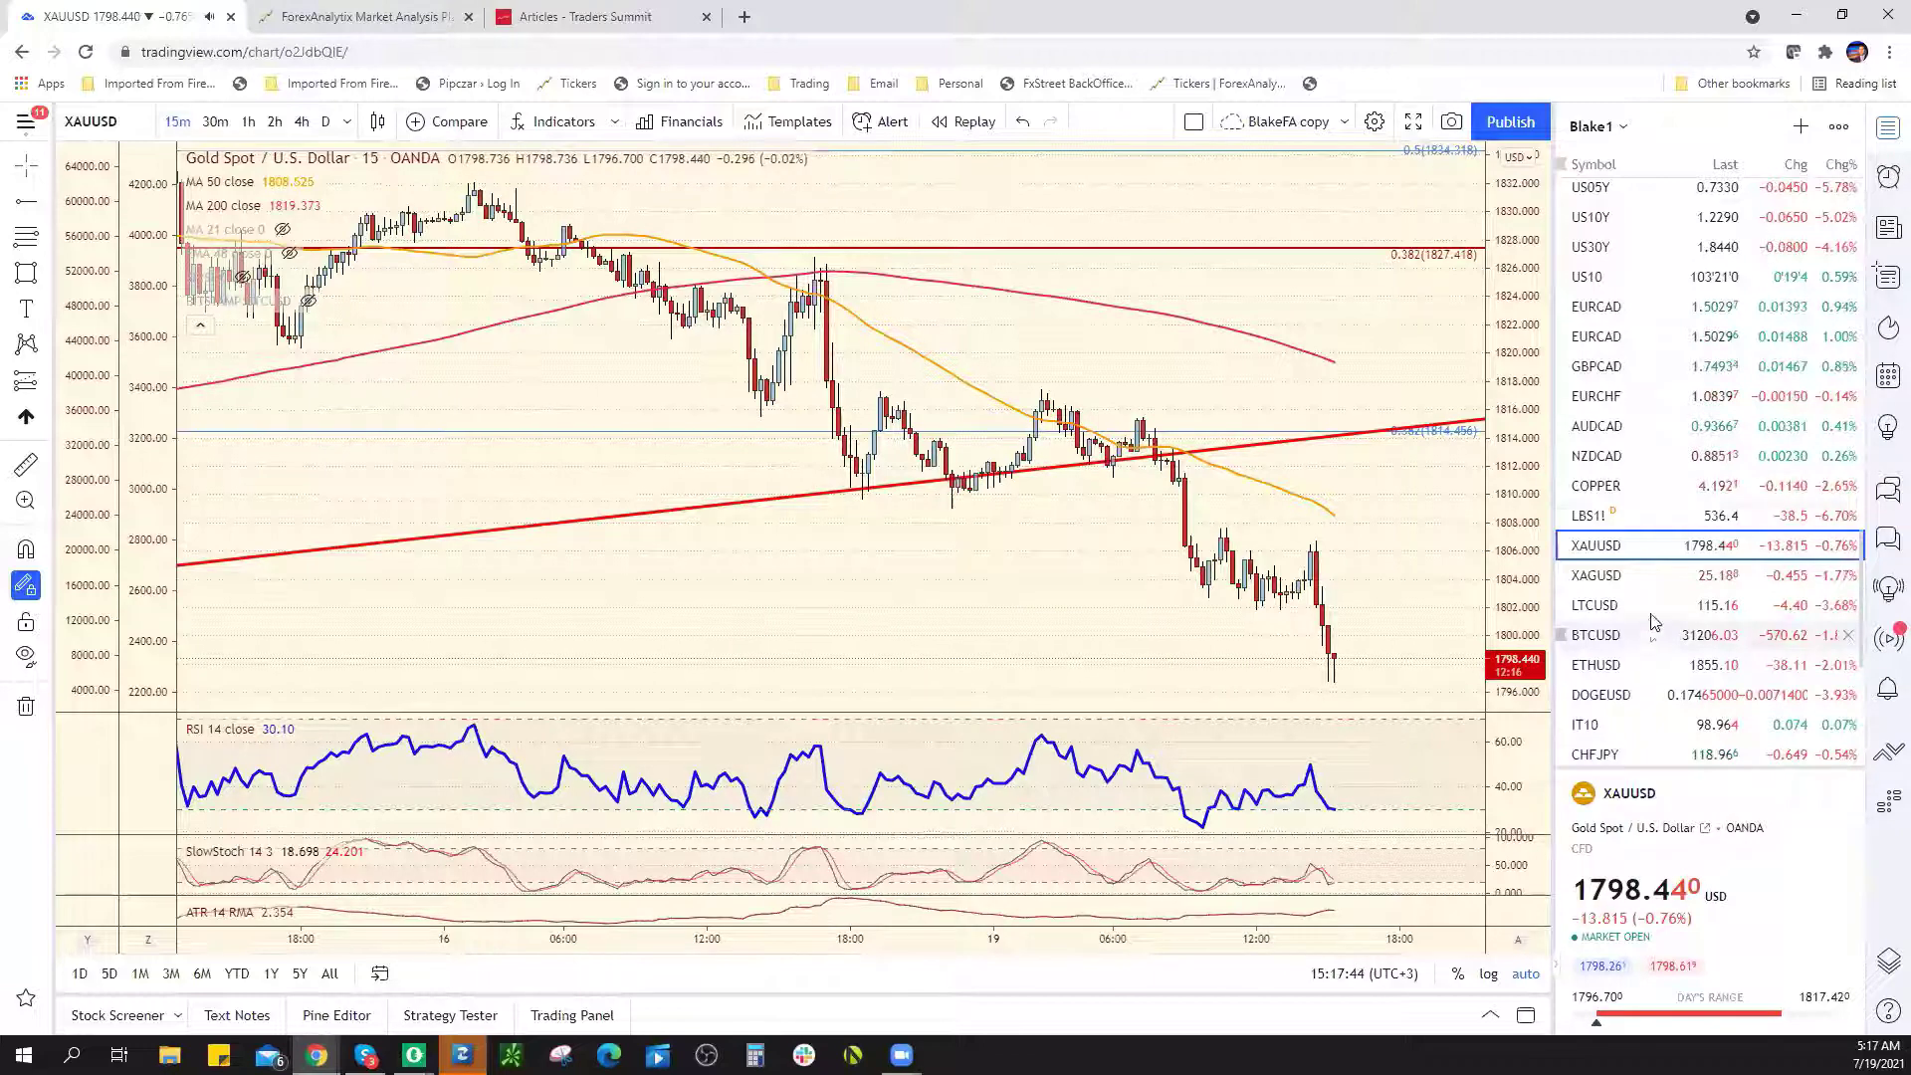
Switch the chart to COPPER on the daily (1D) timeframe
click(1633, 486)
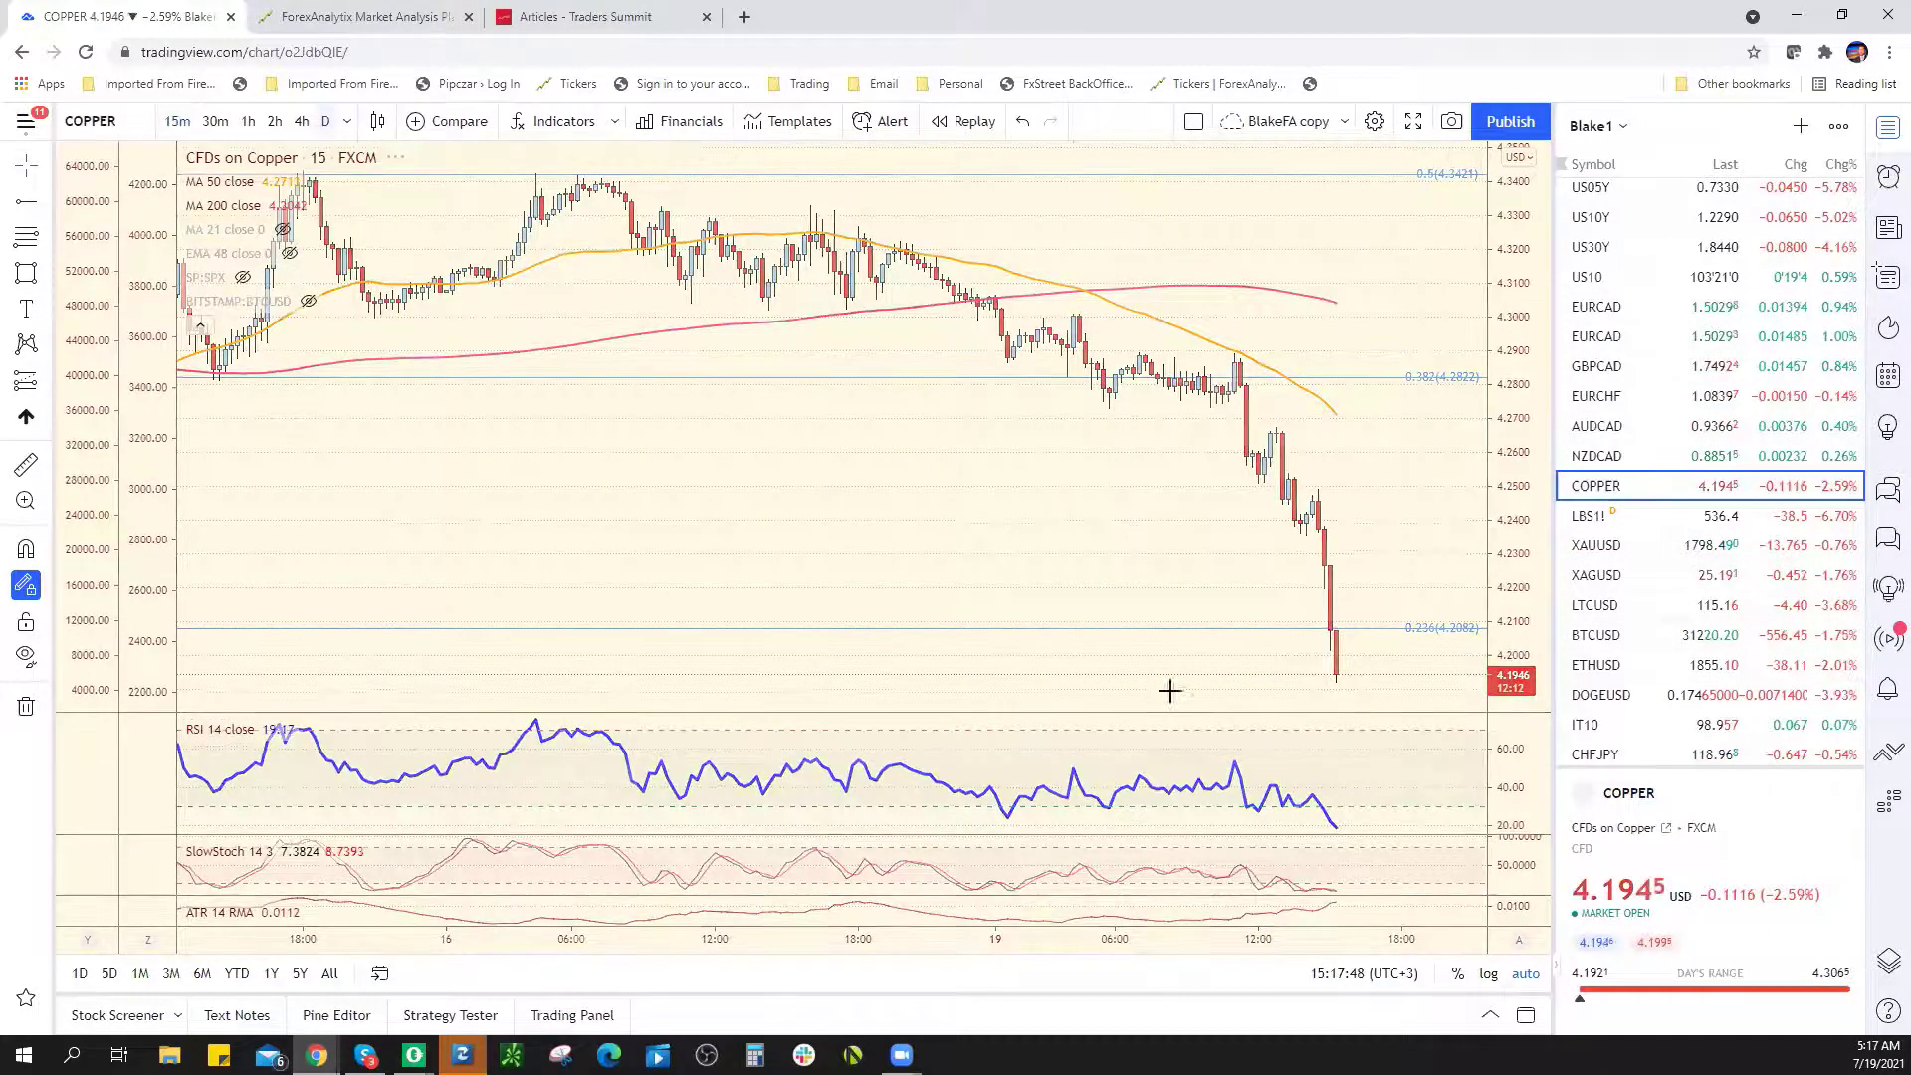
key(d)
key(Return)
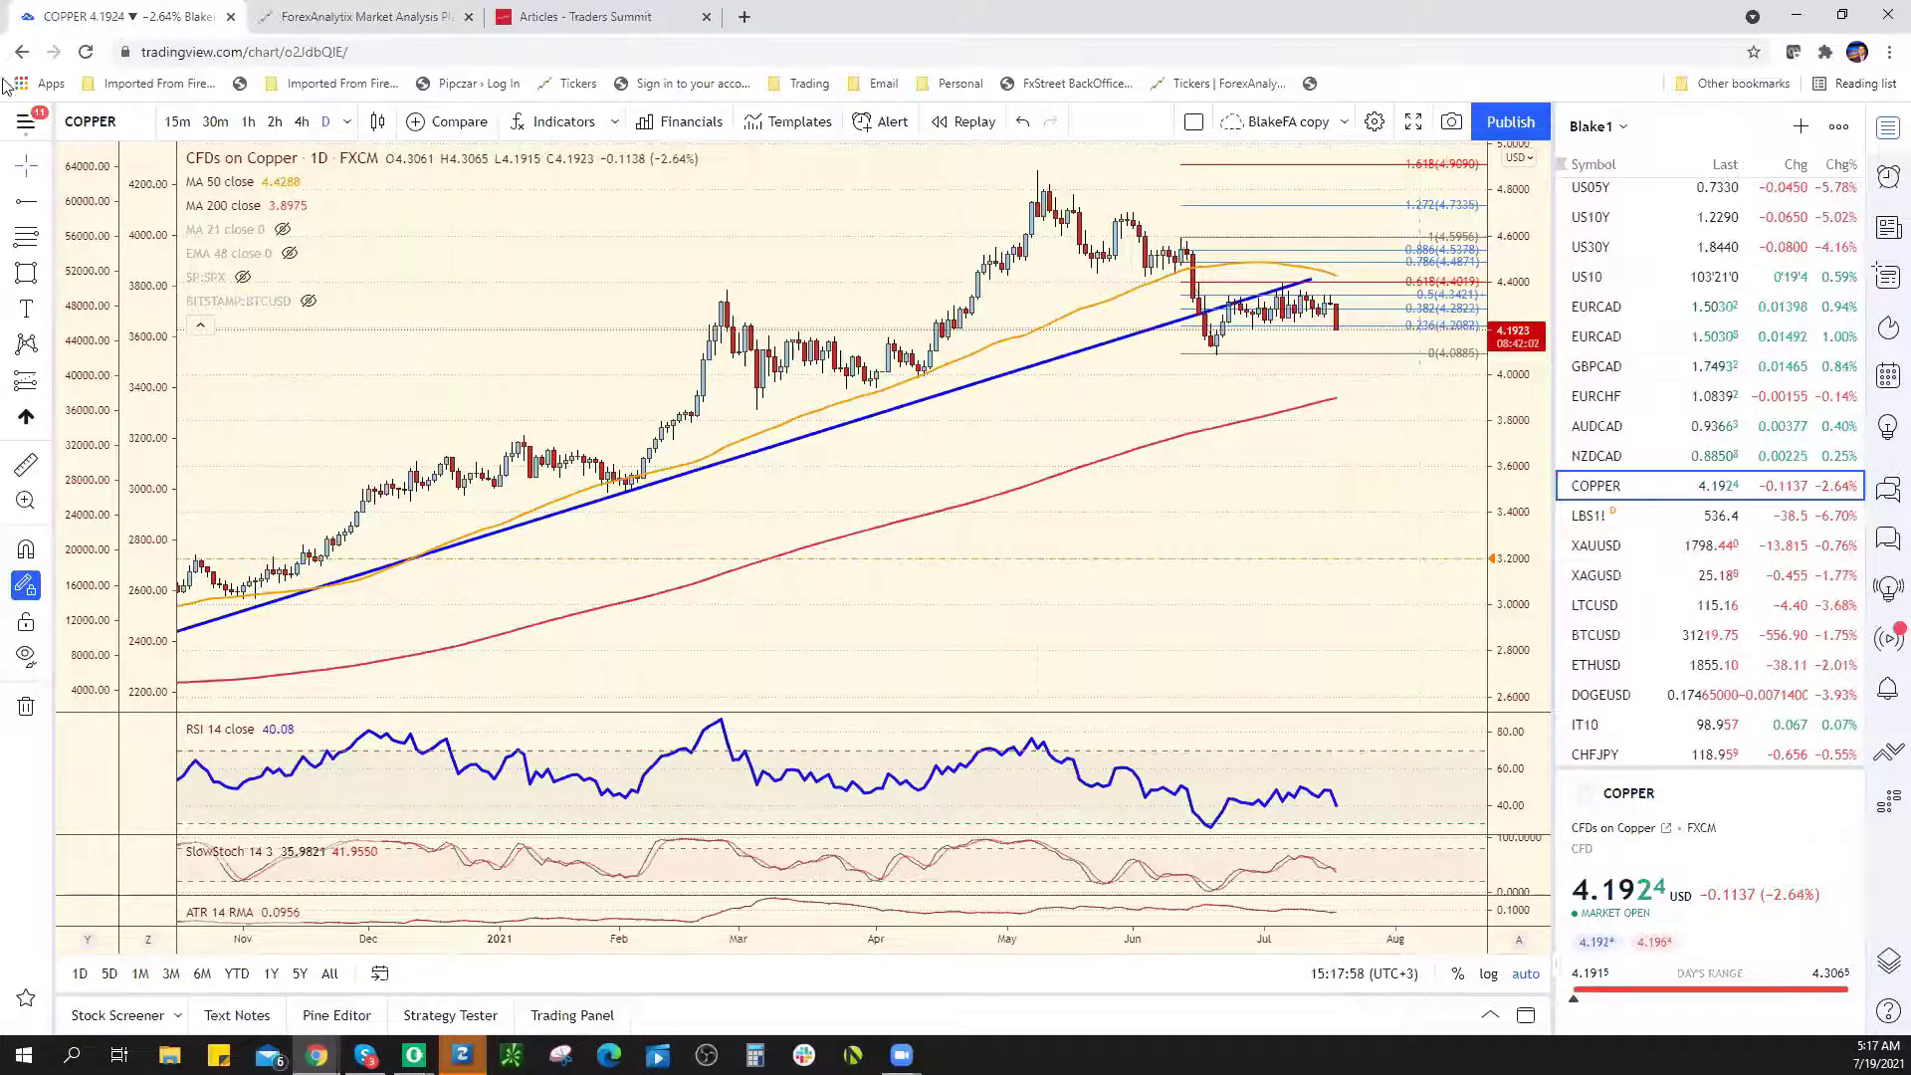
Draw a trend line on daily copper from the 21 June low to 22 July
click(50, 199)
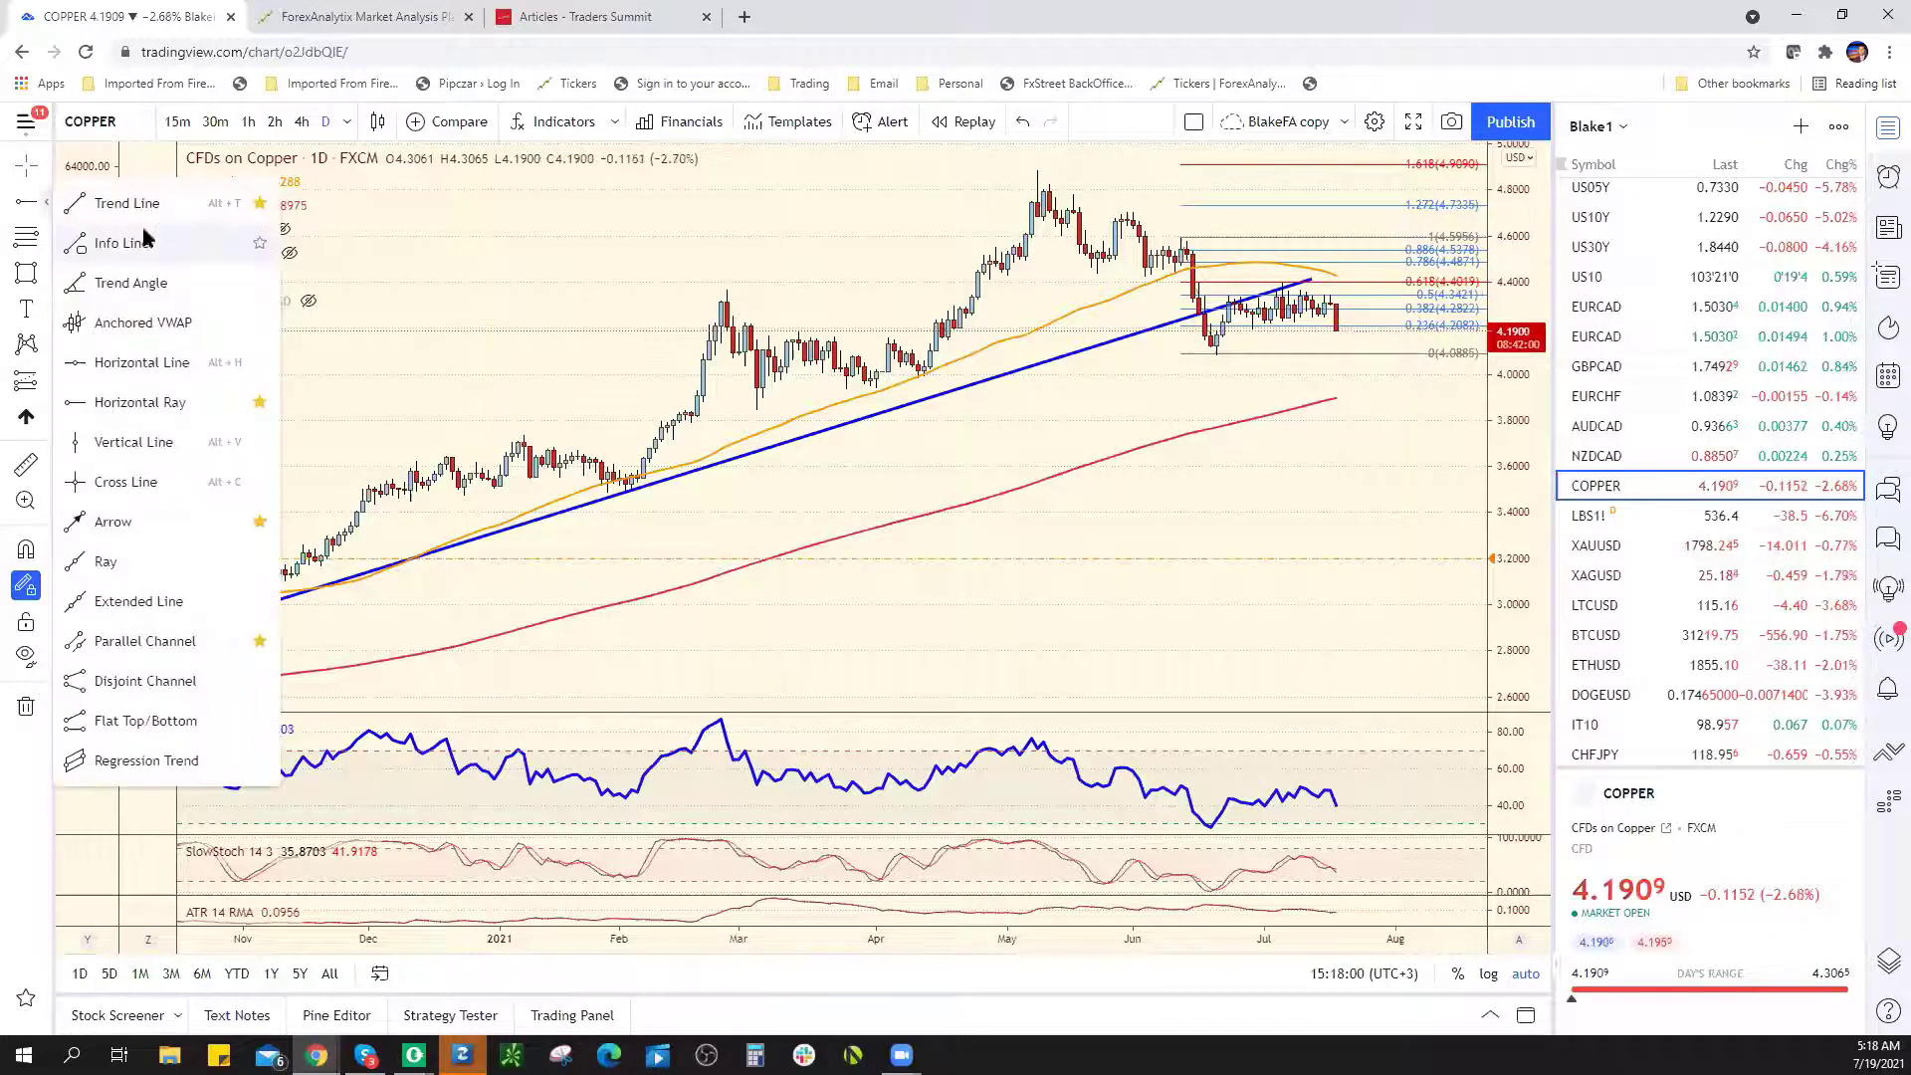
click(110, 200)
click(1217, 356)
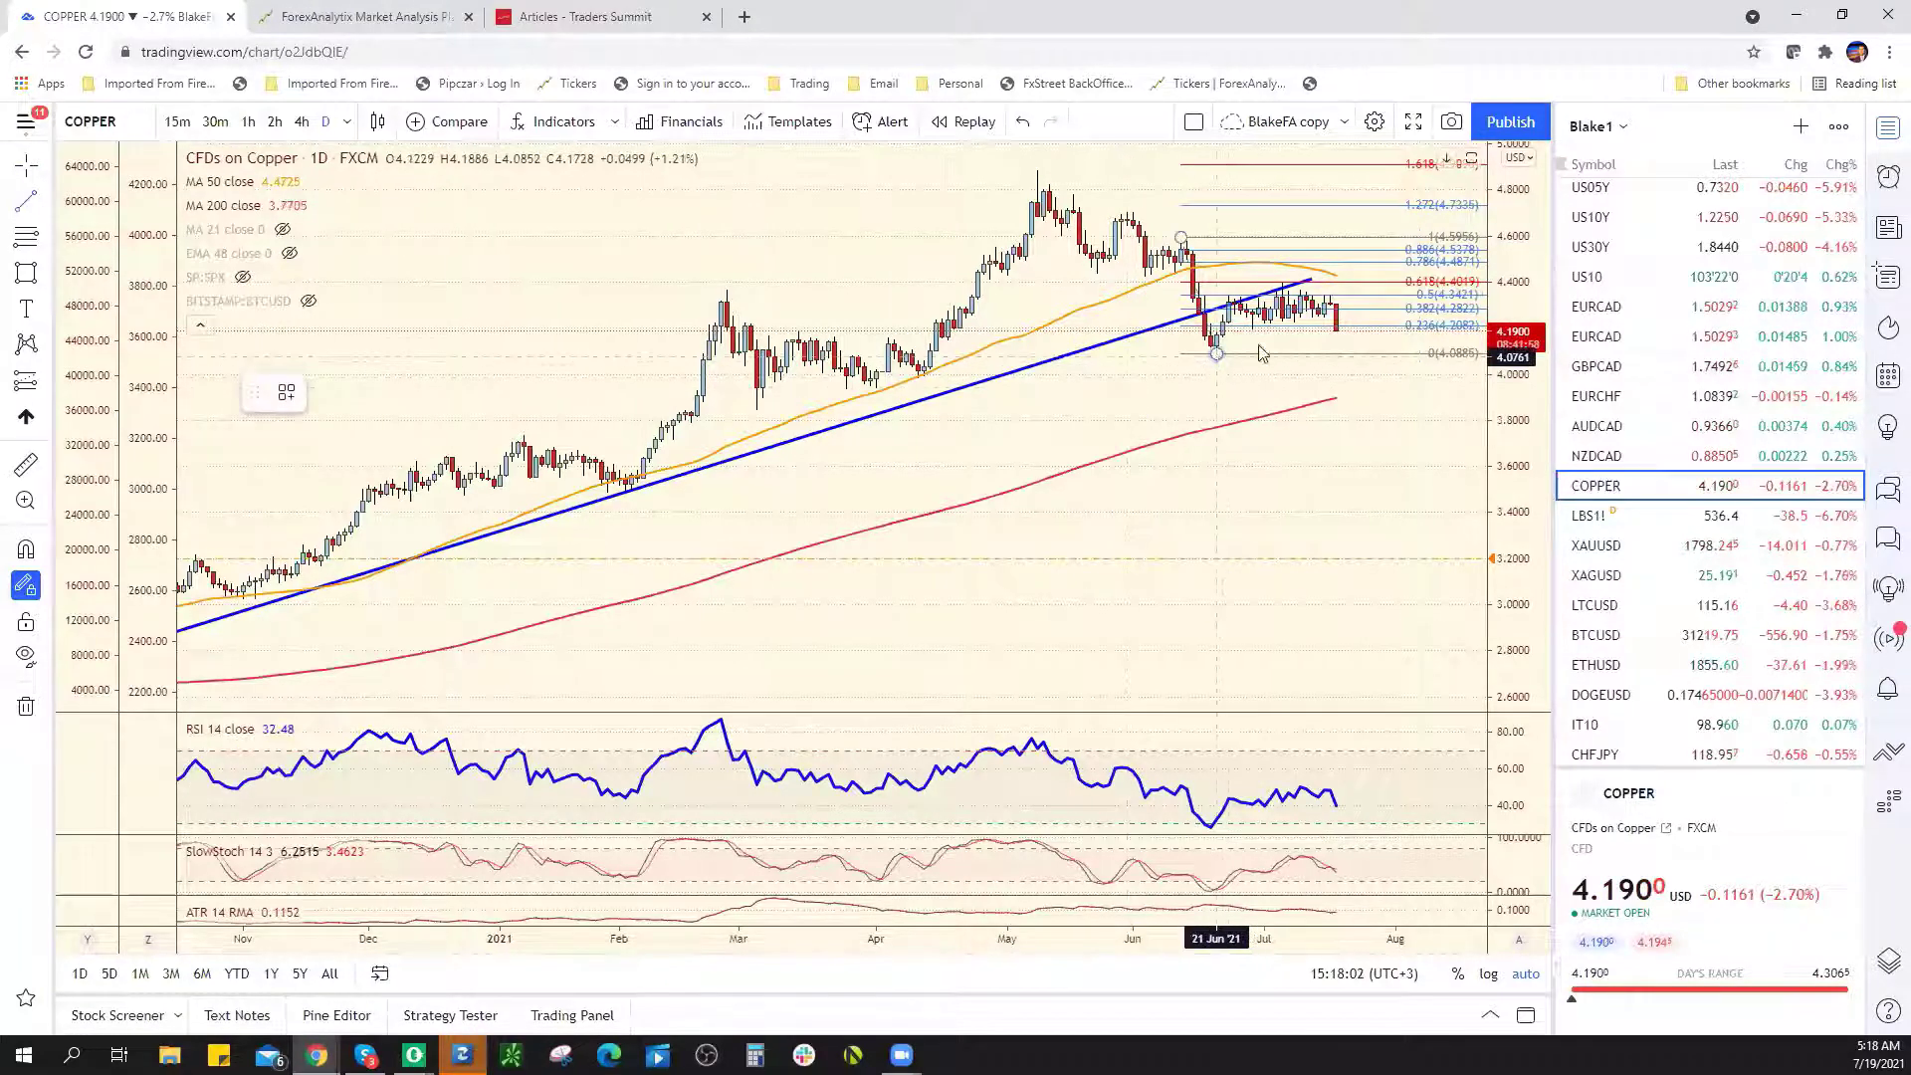
click(1353, 303)
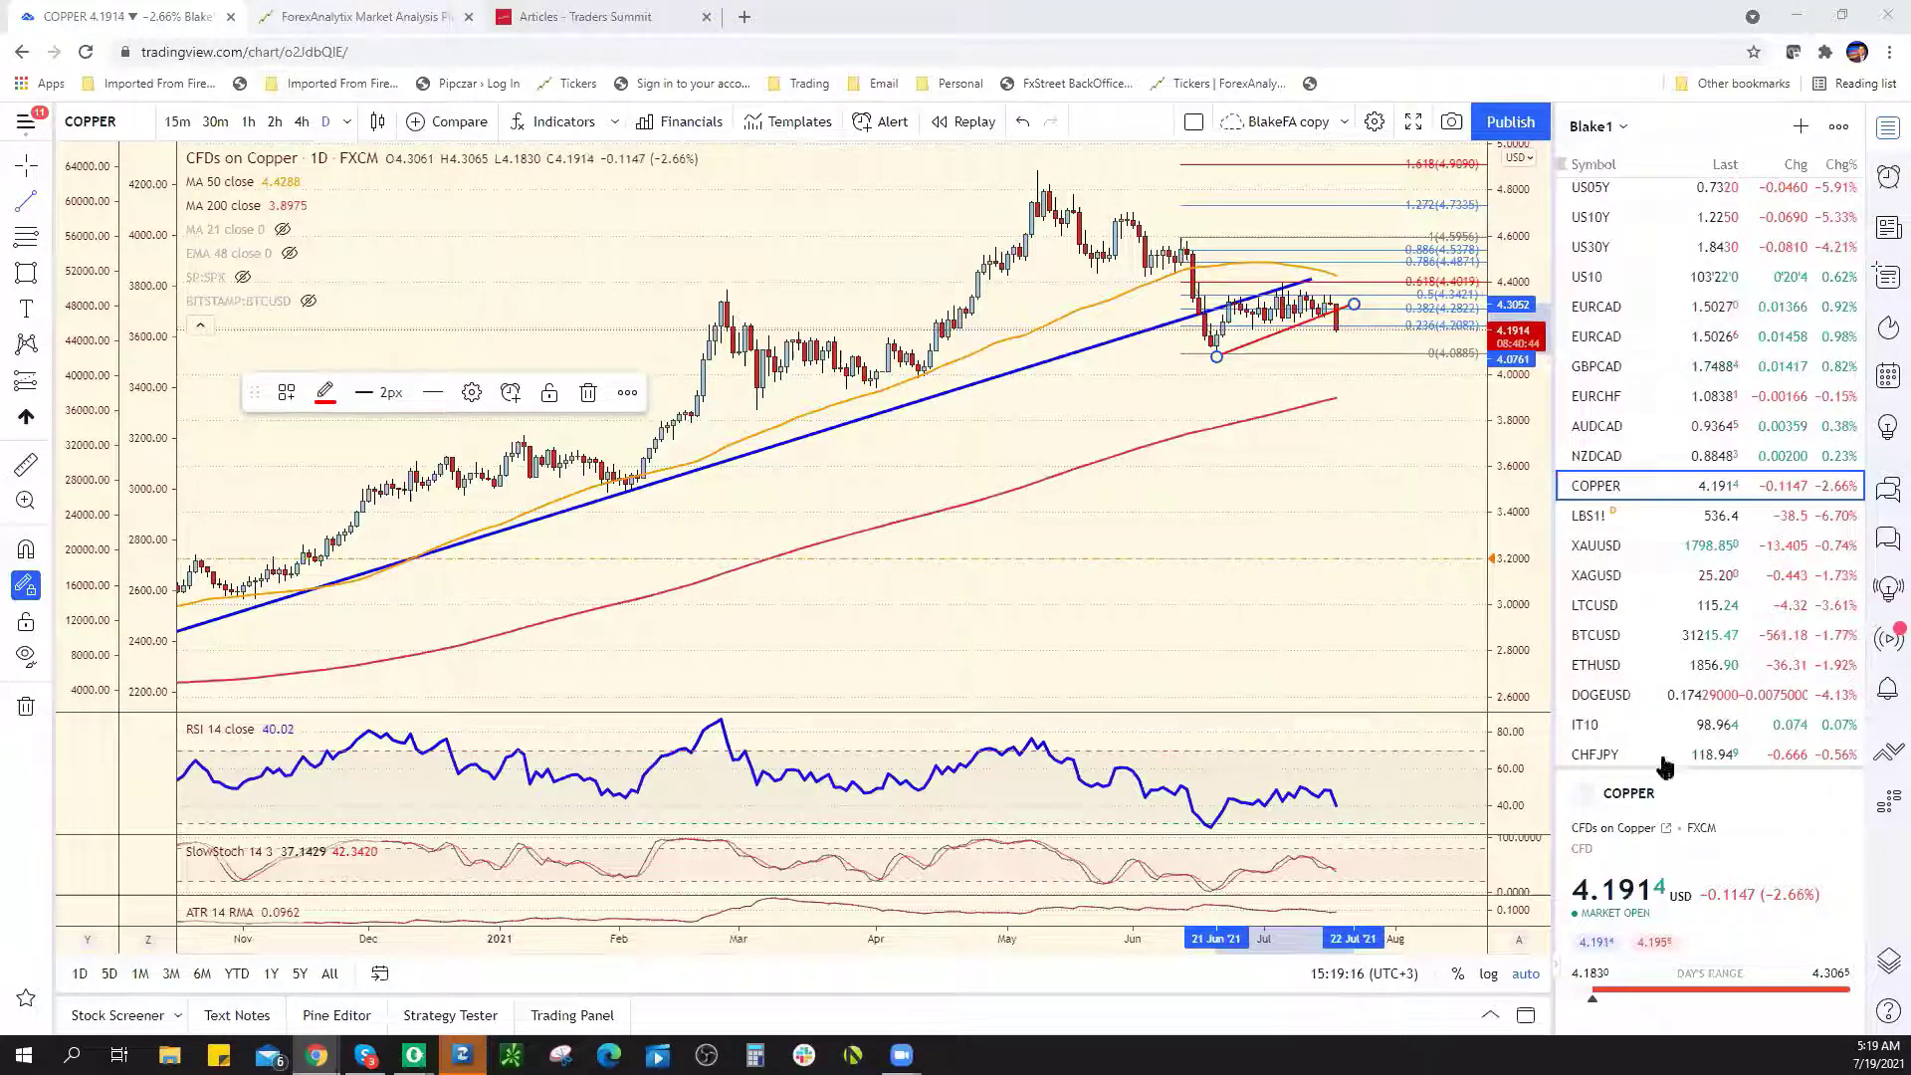
key(ctrl+Tab)
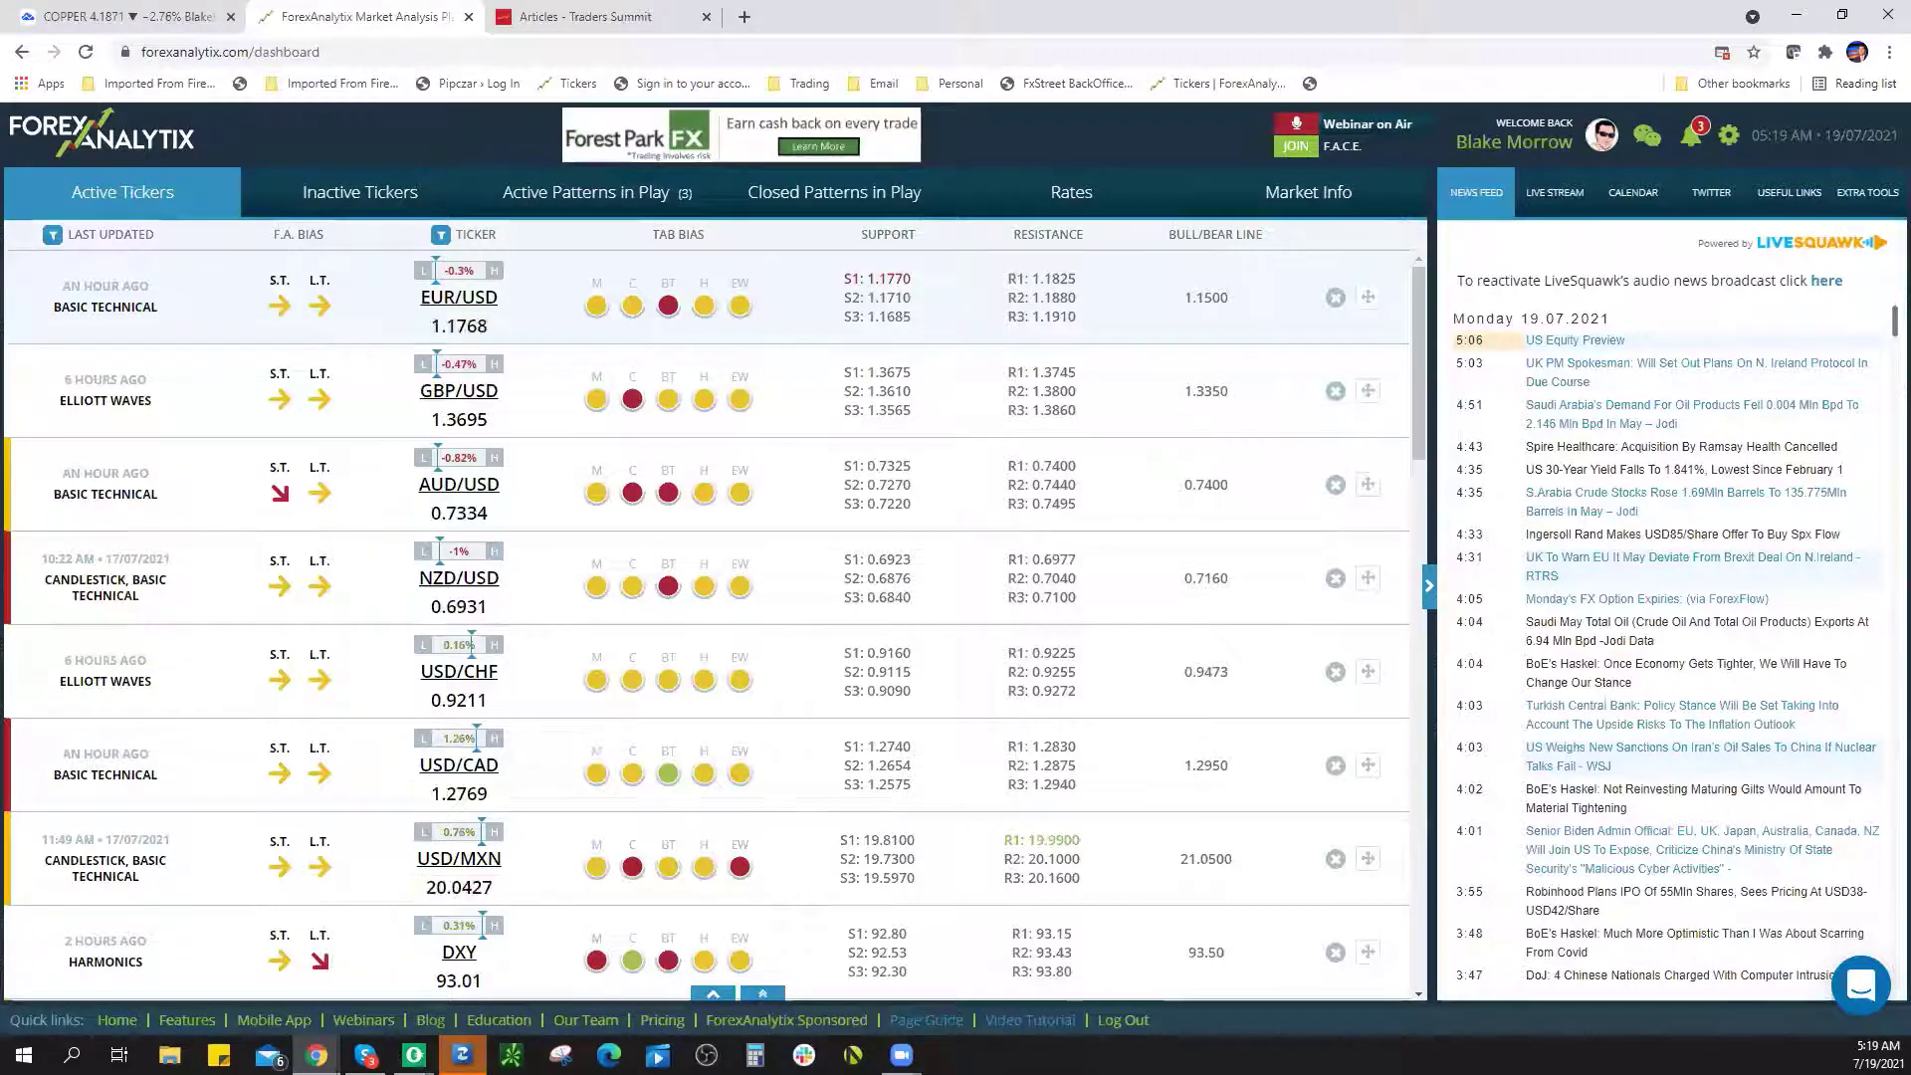
click(96, 21)
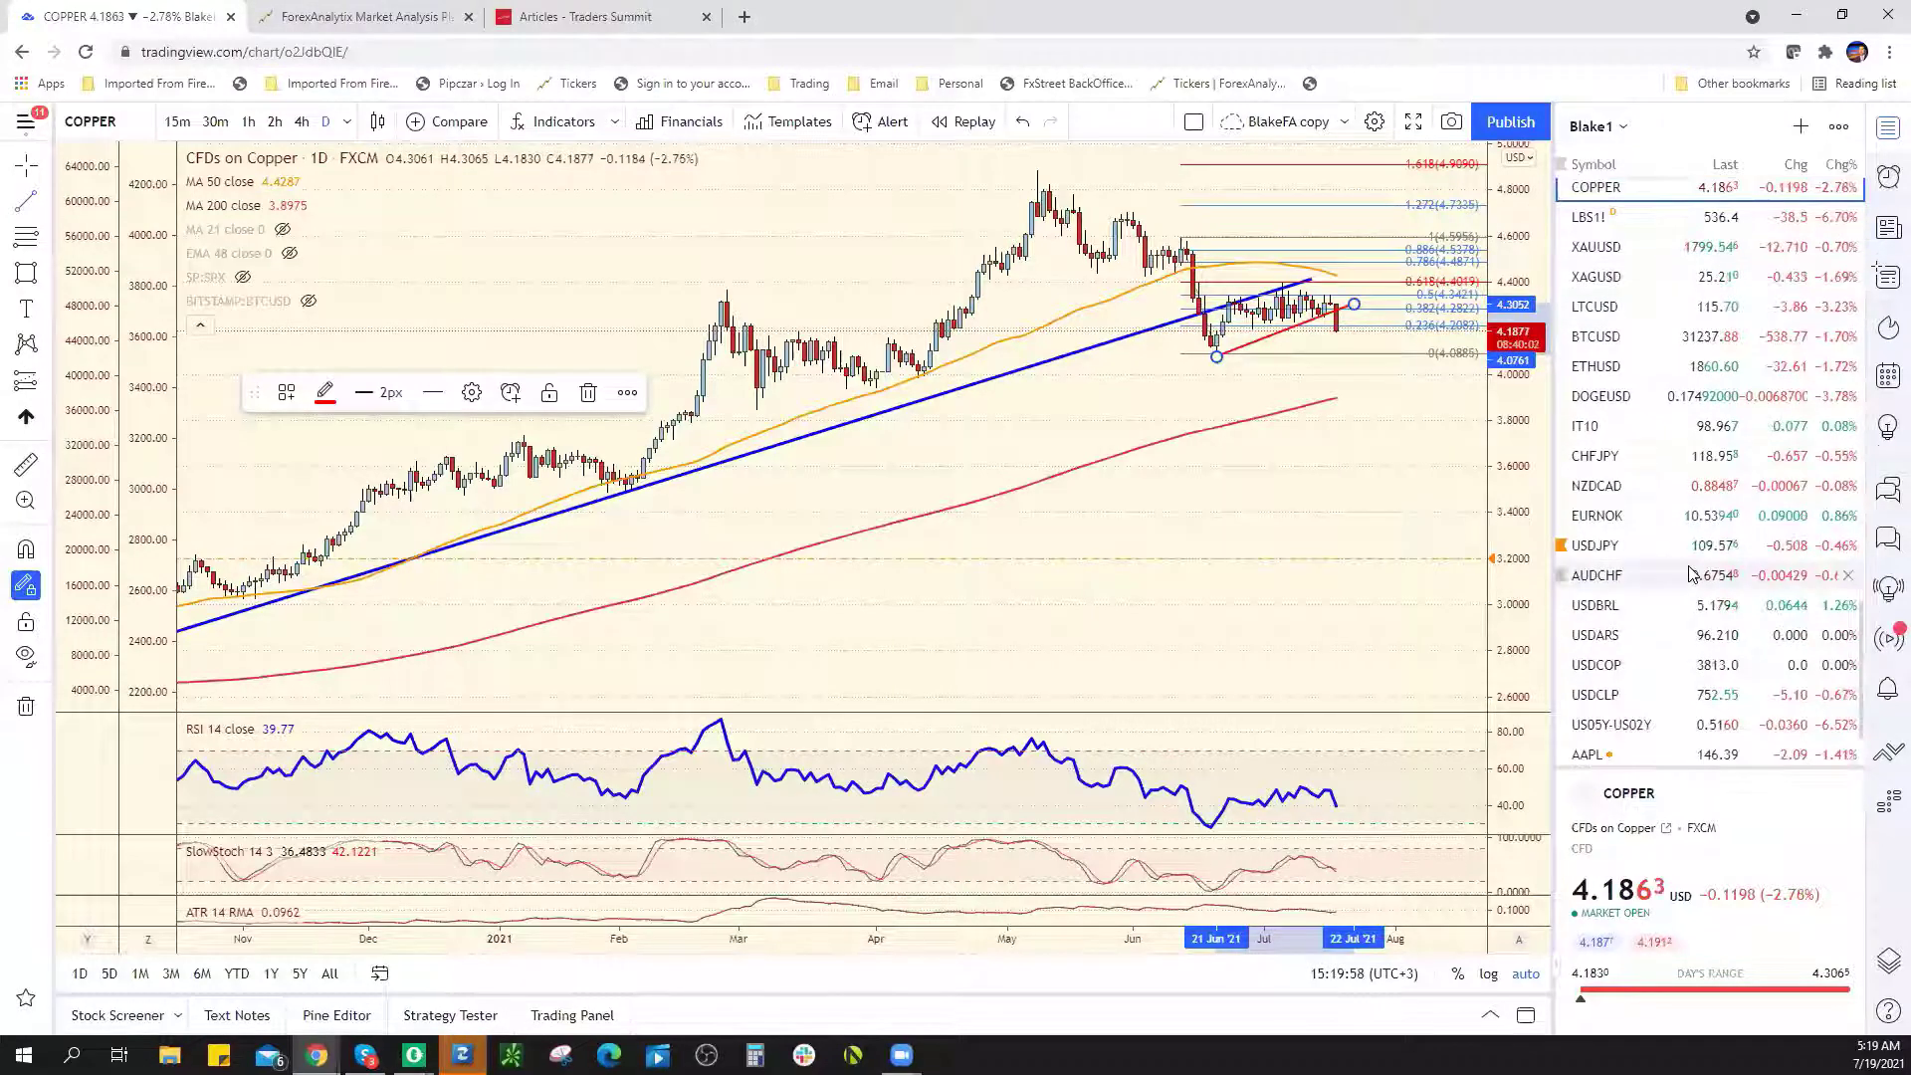
Open the SPX500USD chart from higher up in the watchlist
scroll(1689, 576, up, 4)
scroll(1689, 557, up, 5)
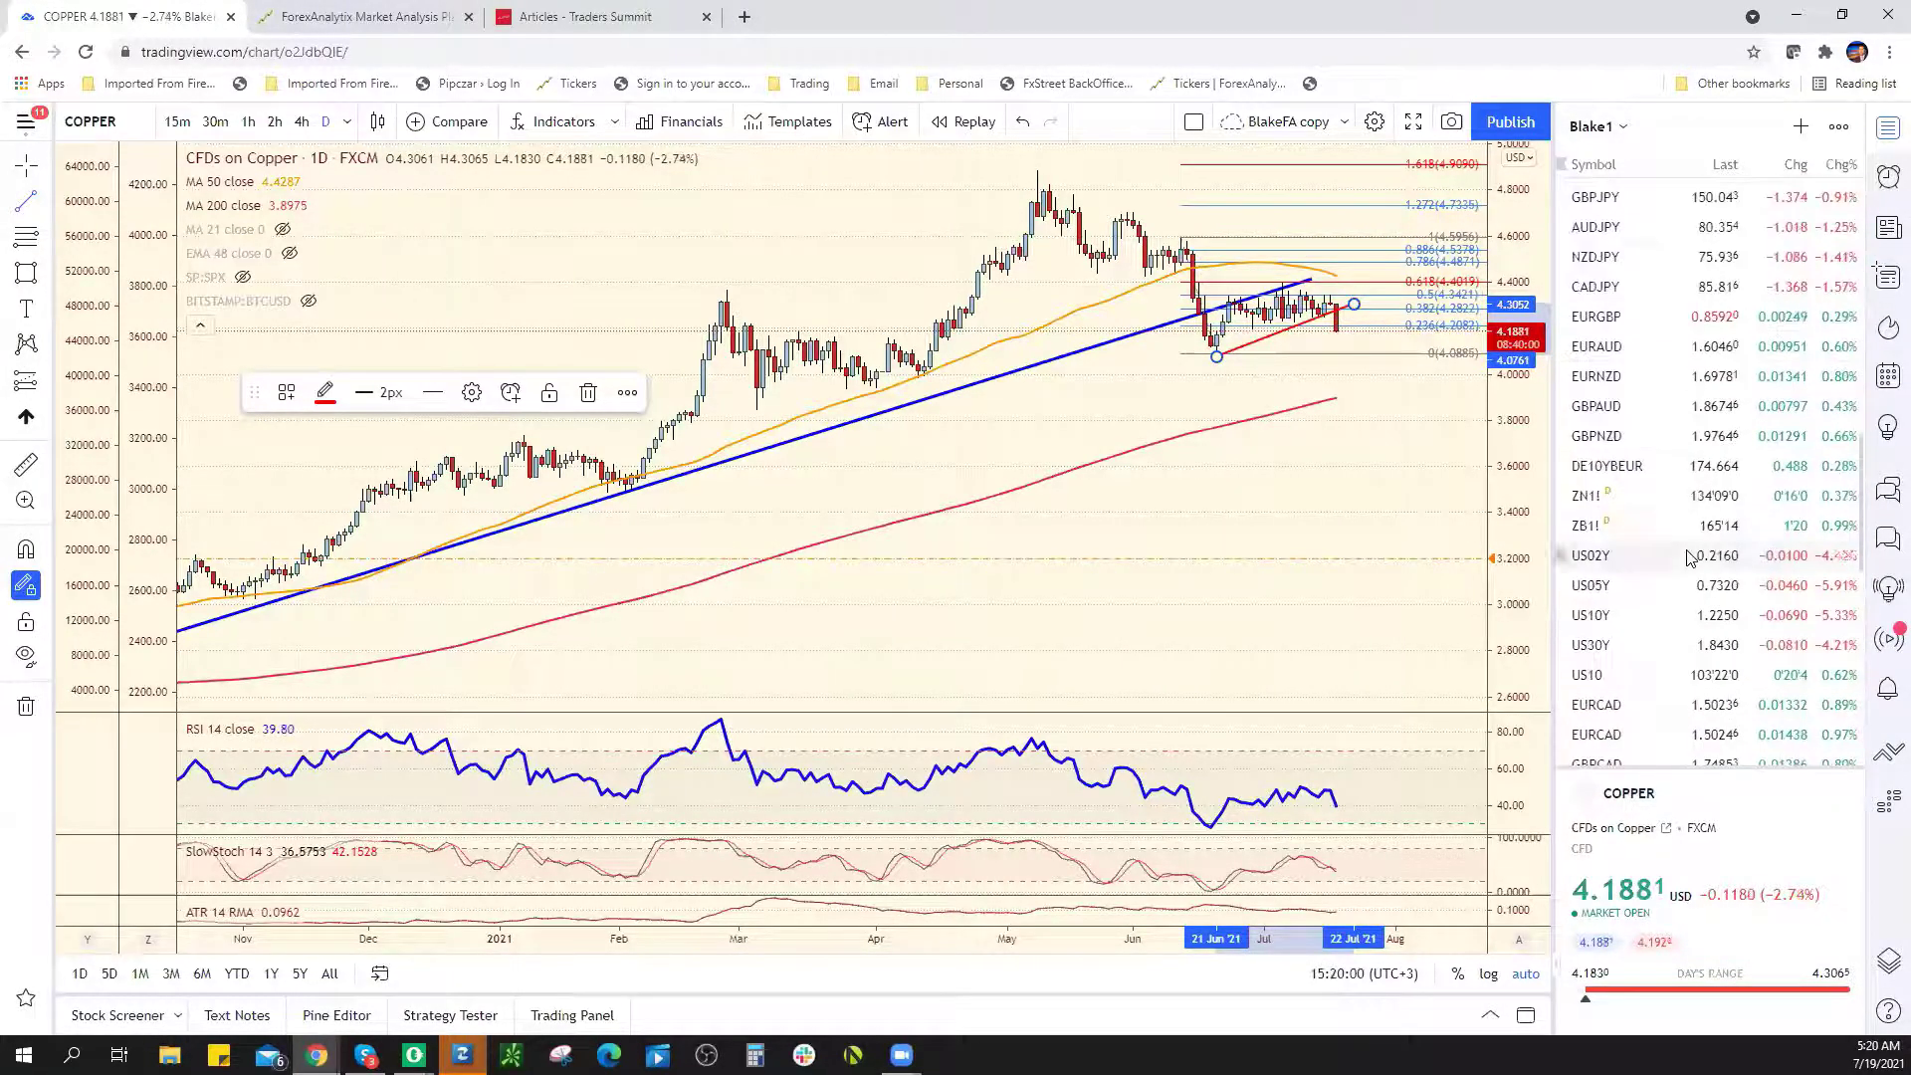
scroll(1682, 557, up, 3)
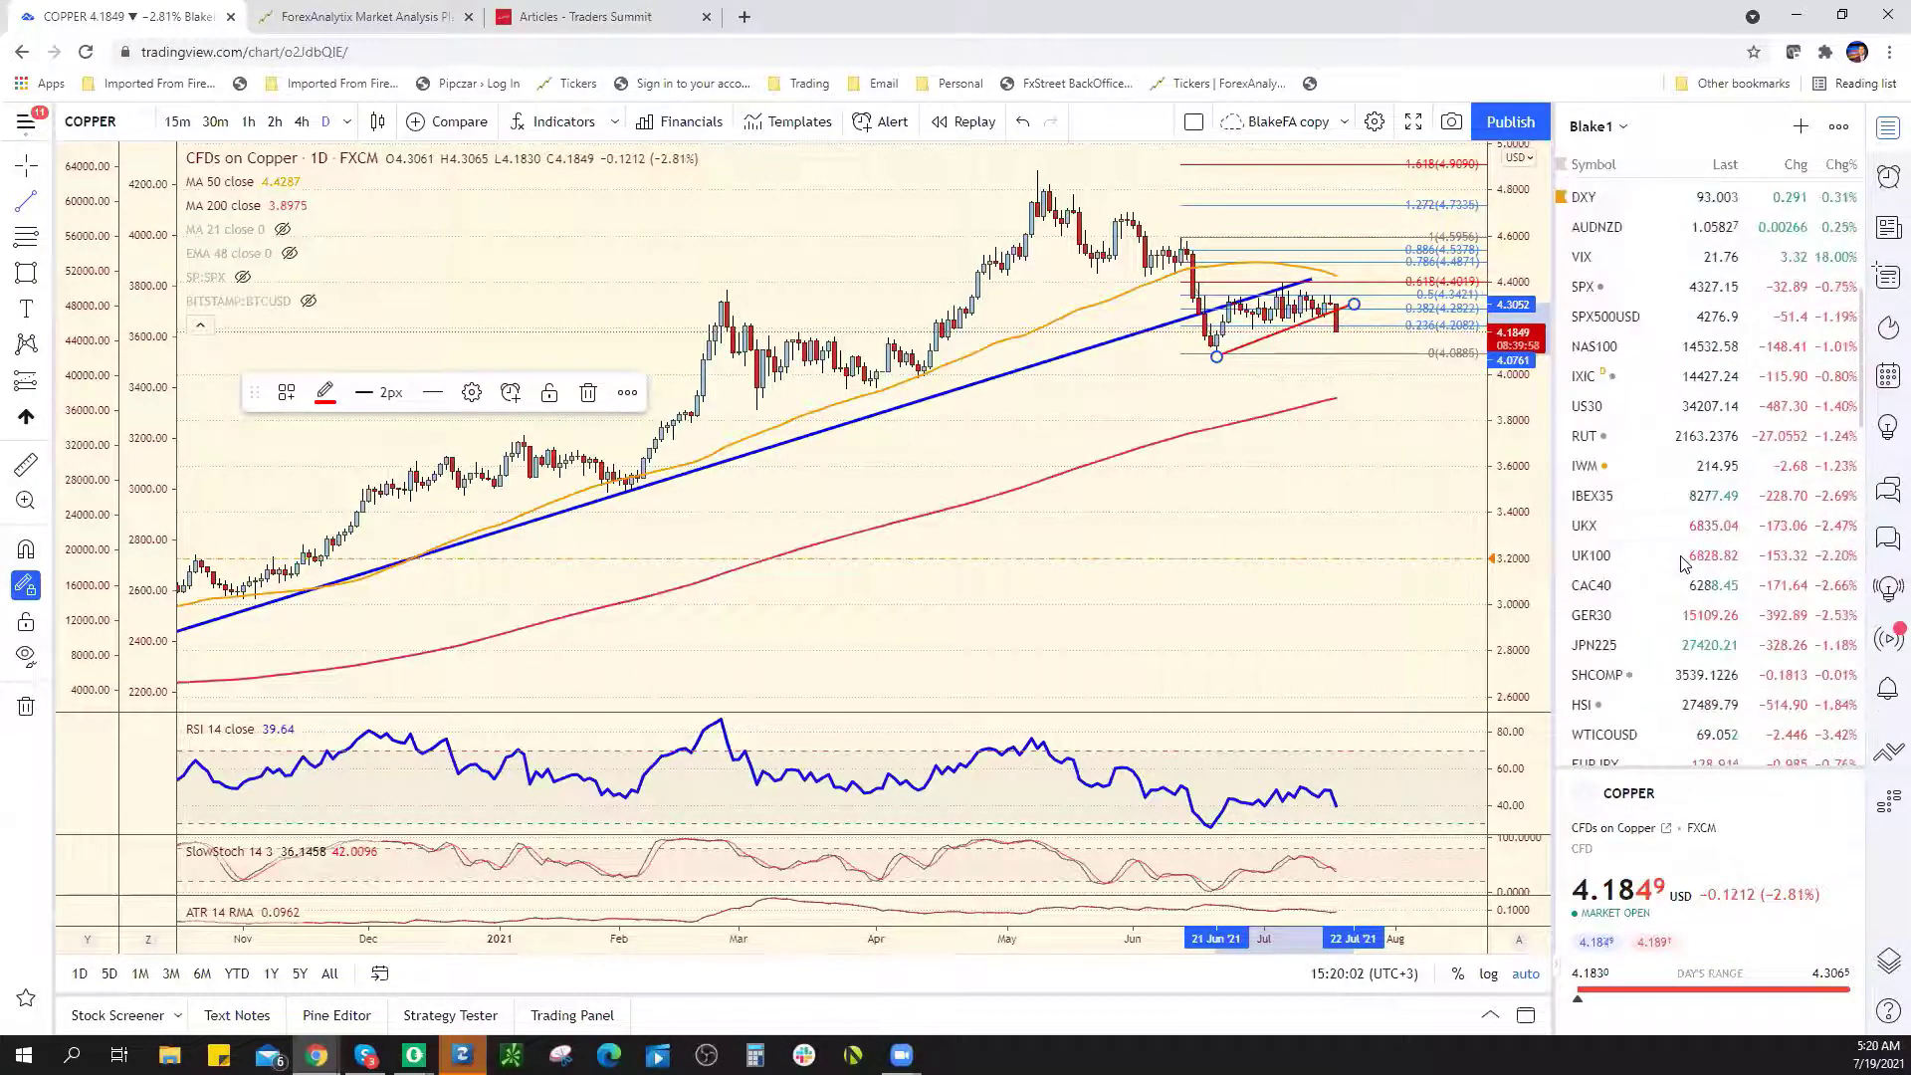
click(1633, 316)
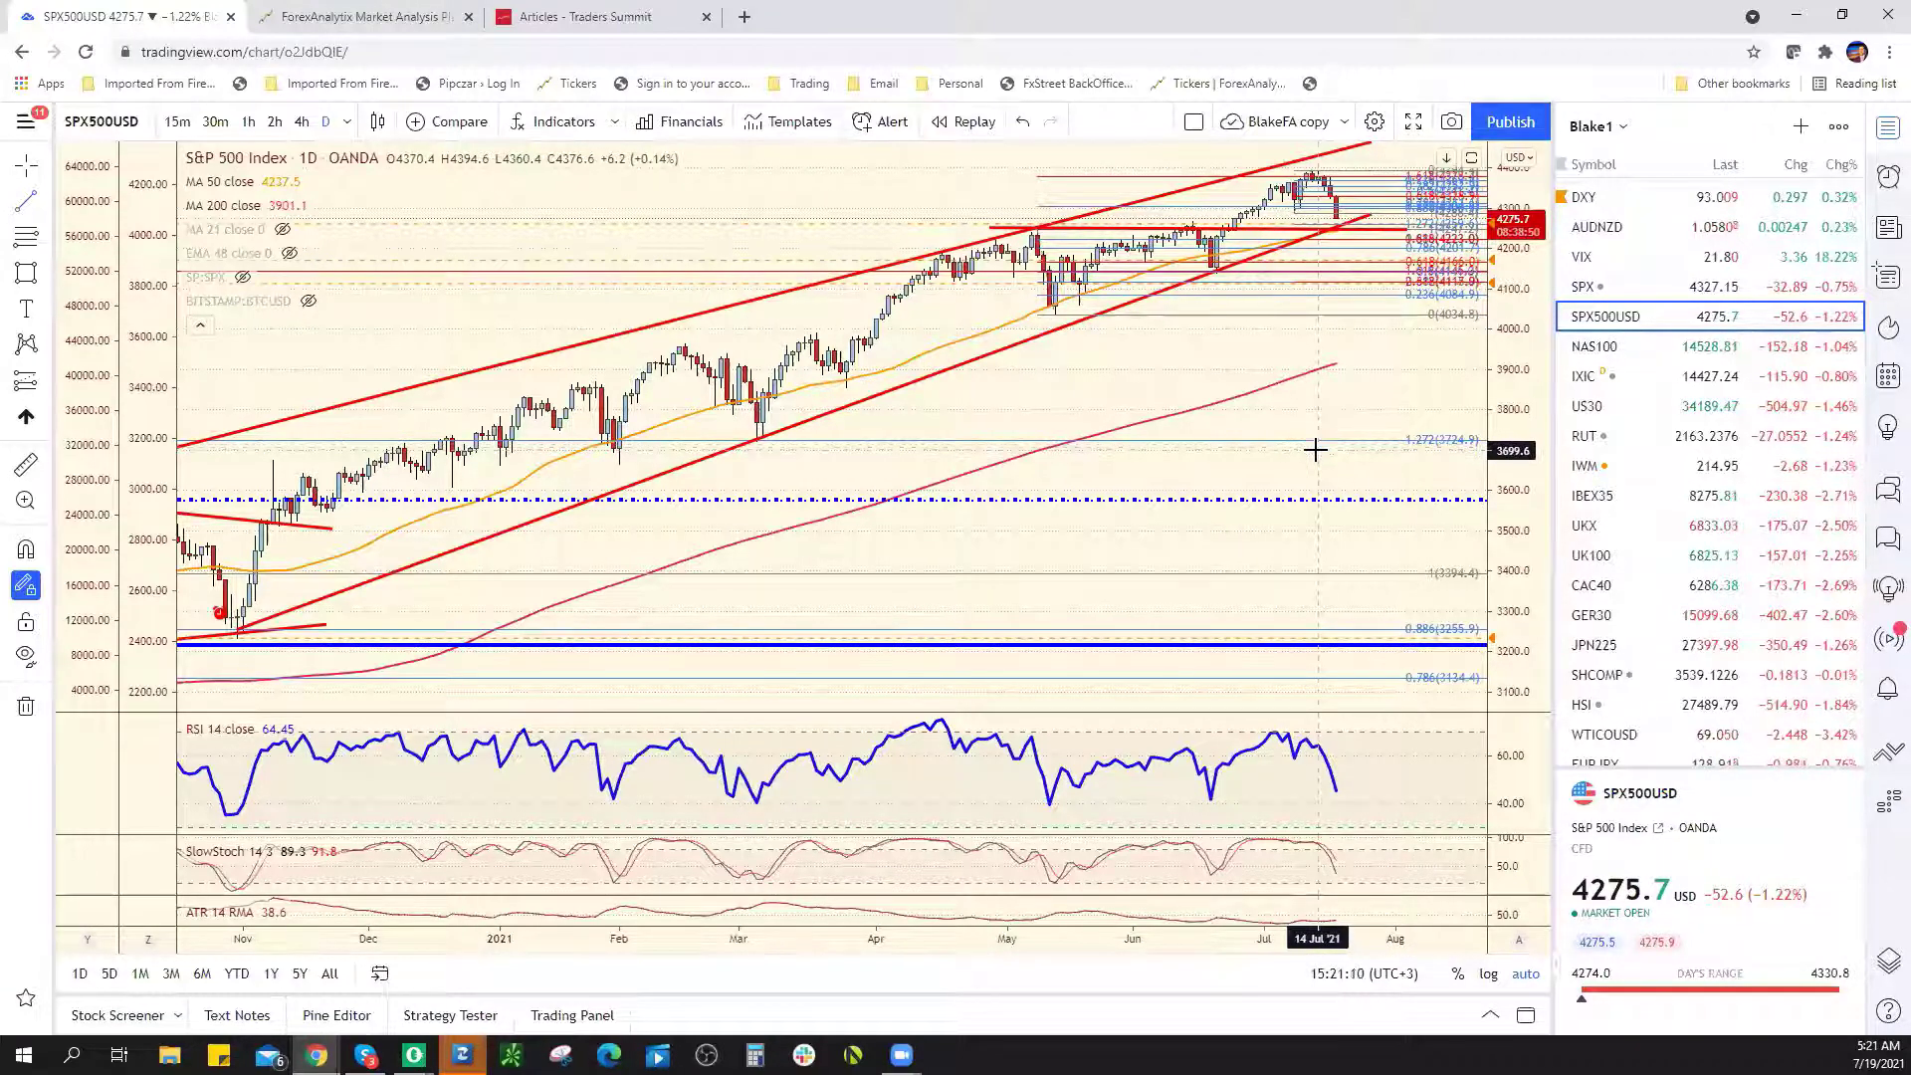
Zoom the S&P 500 time axis to span October 2020 to August 2021
scroll(1299, 319, down, 3)
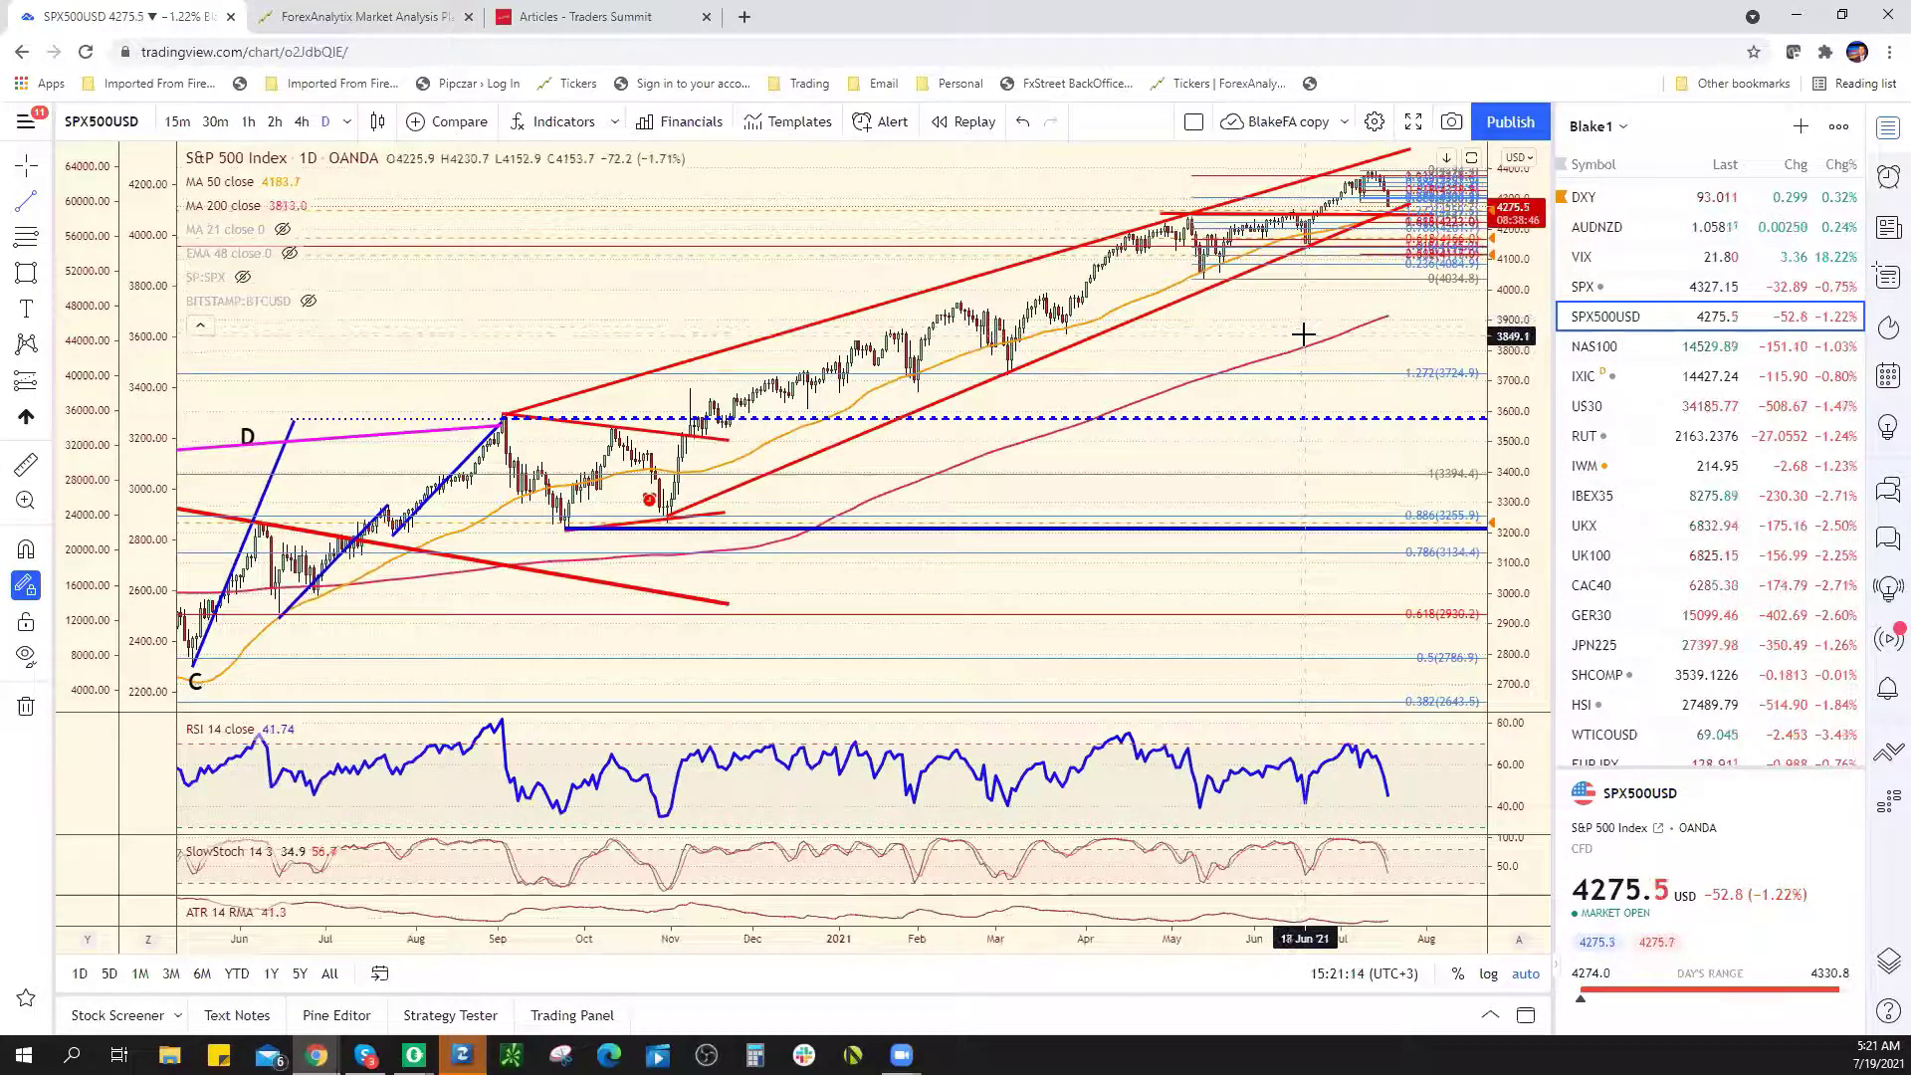
scroll(1303, 336, up, 1)
scroll(1297, 333, up, 2)
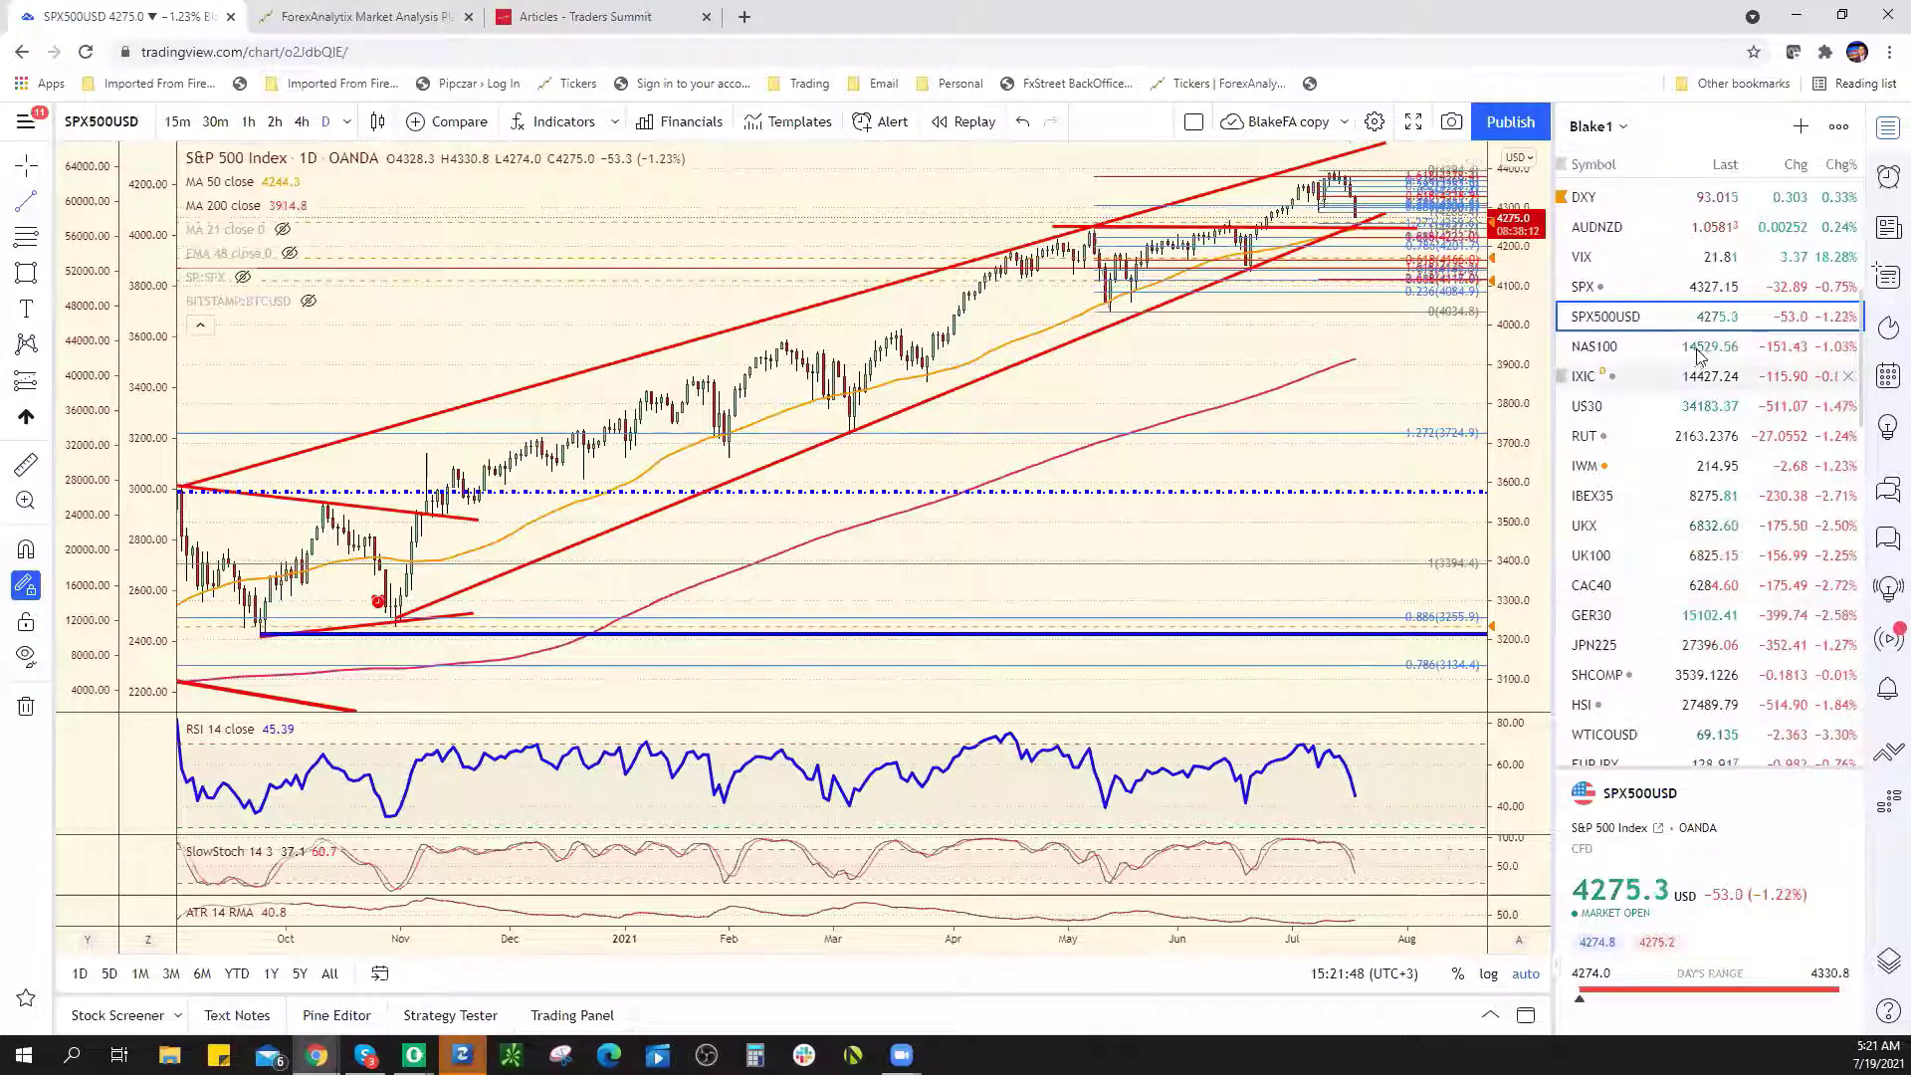
scroll(1698, 384, down, 10)
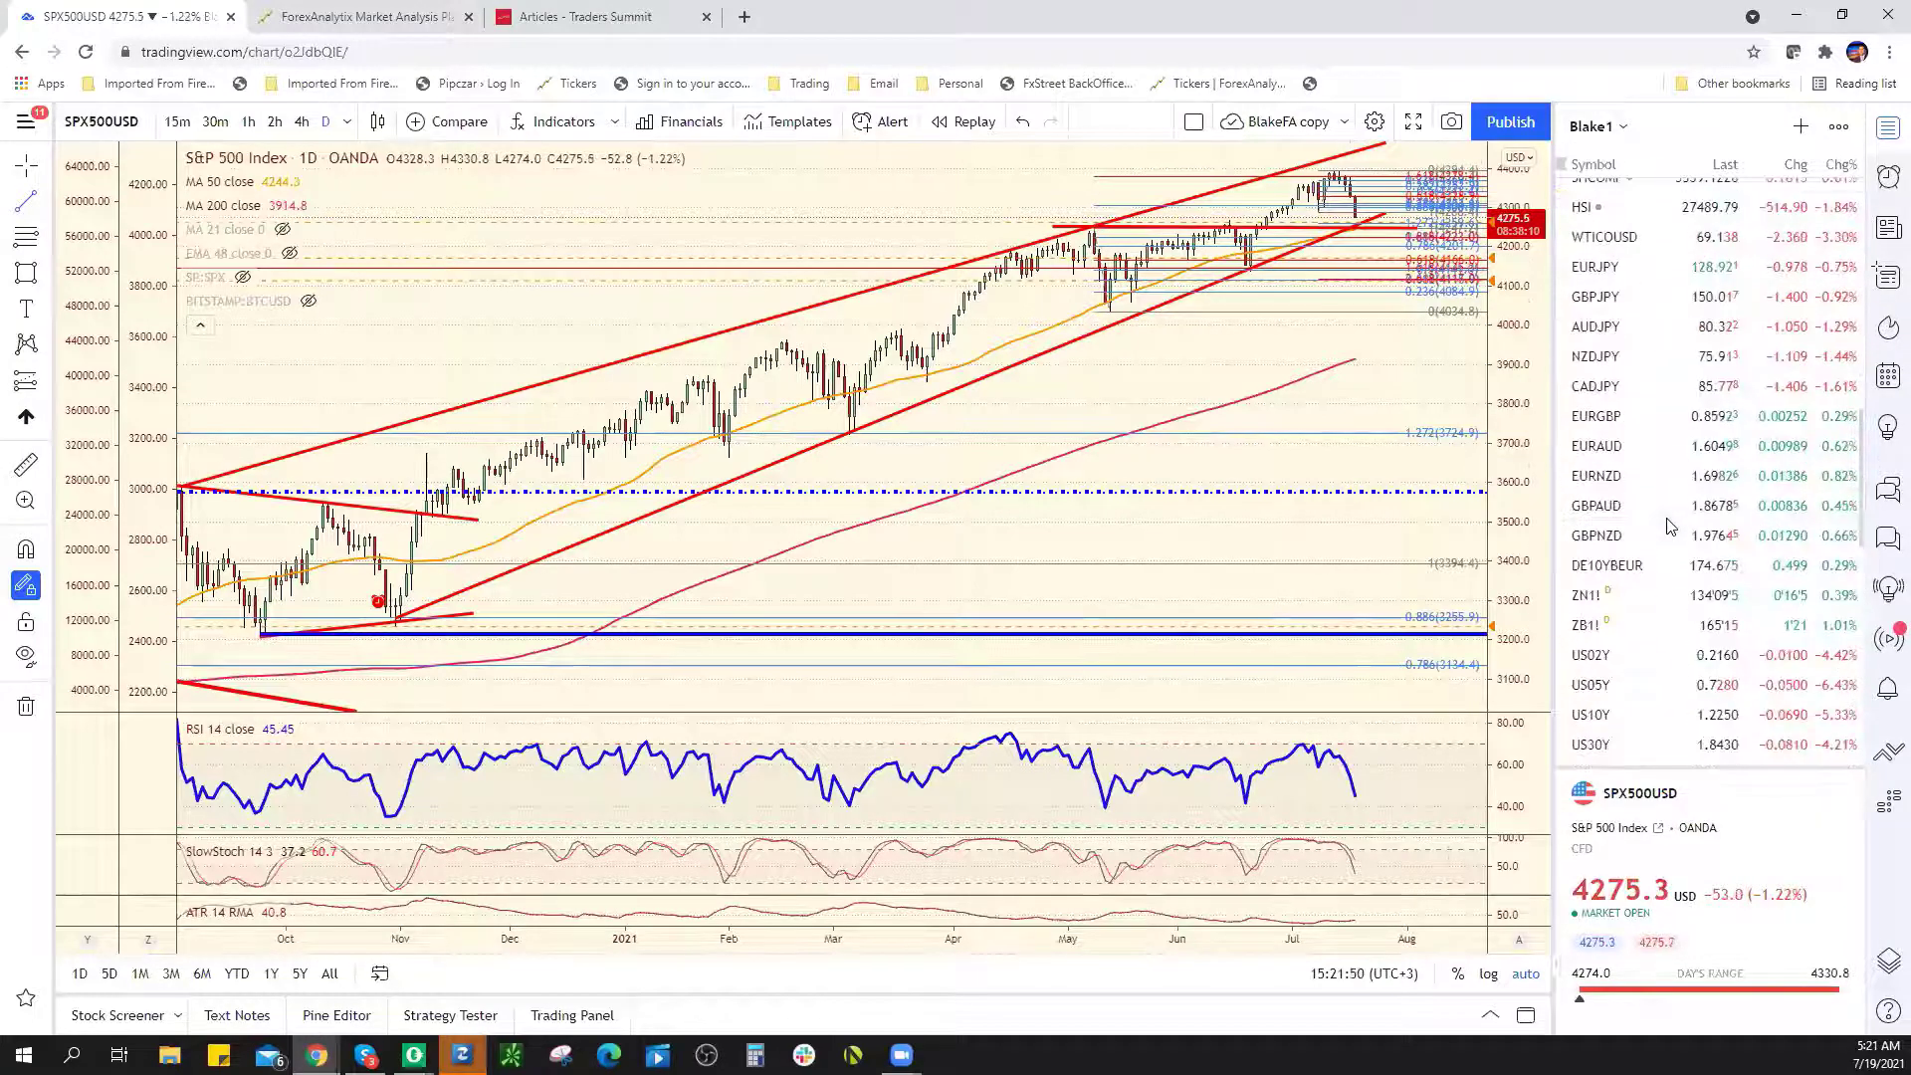
scroll(1671, 533, up, 10)
scroll(1676, 525, up, 4)
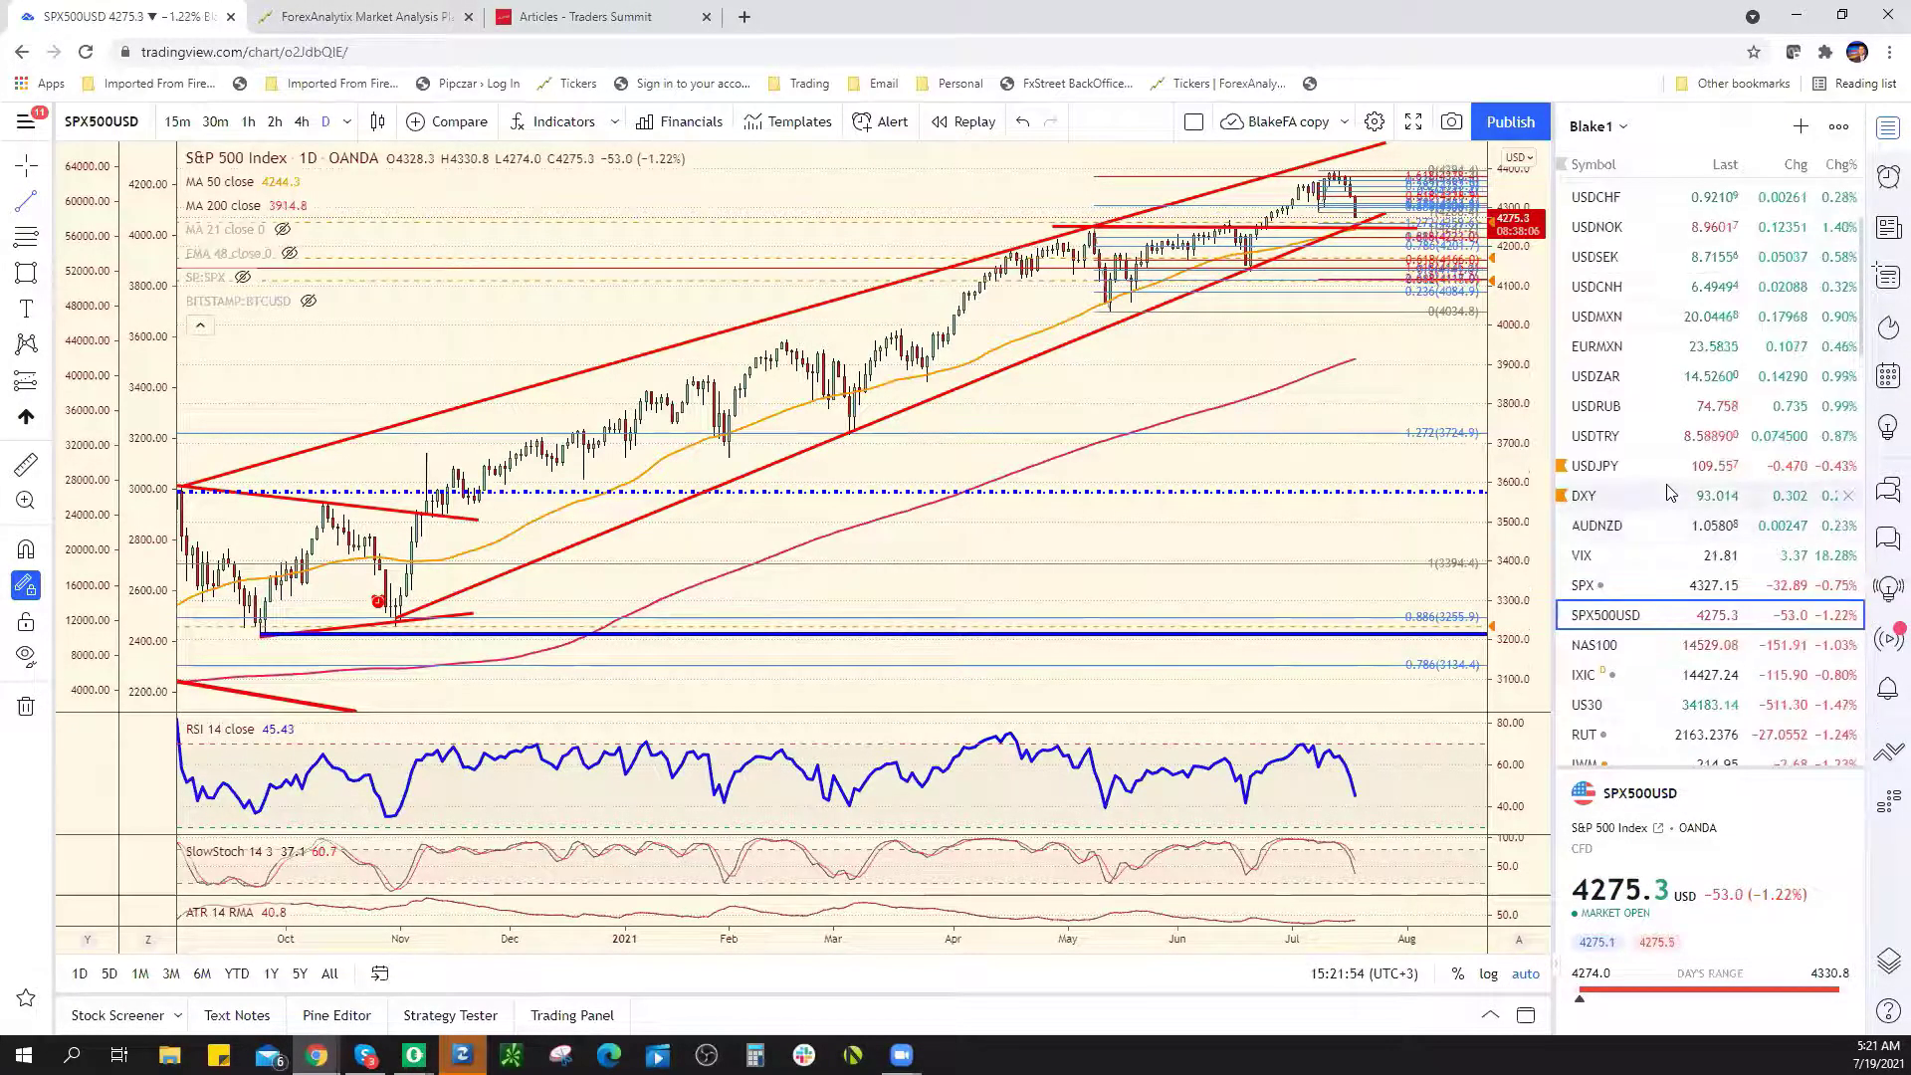
Open the DXY chart and zoom in to show it from early 2021
click(1668, 495)
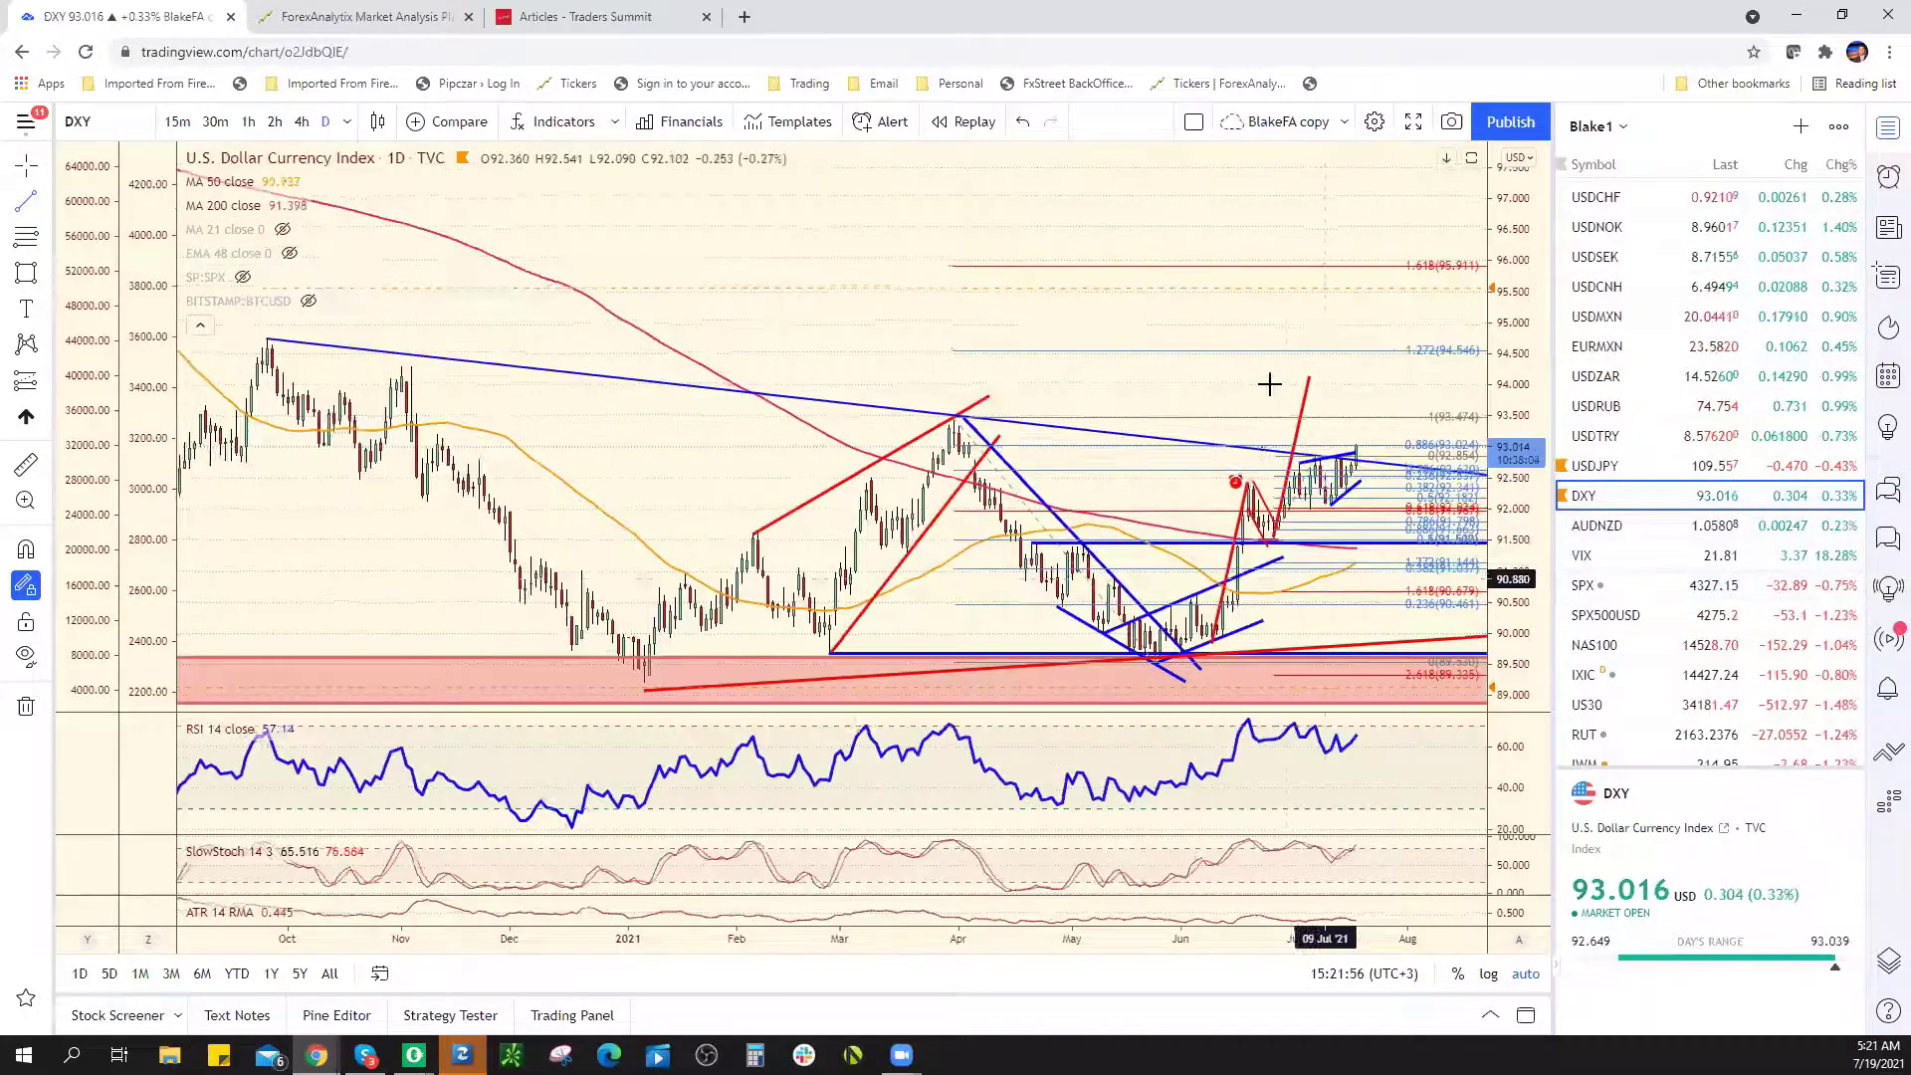
scroll(1303, 383, up, 3)
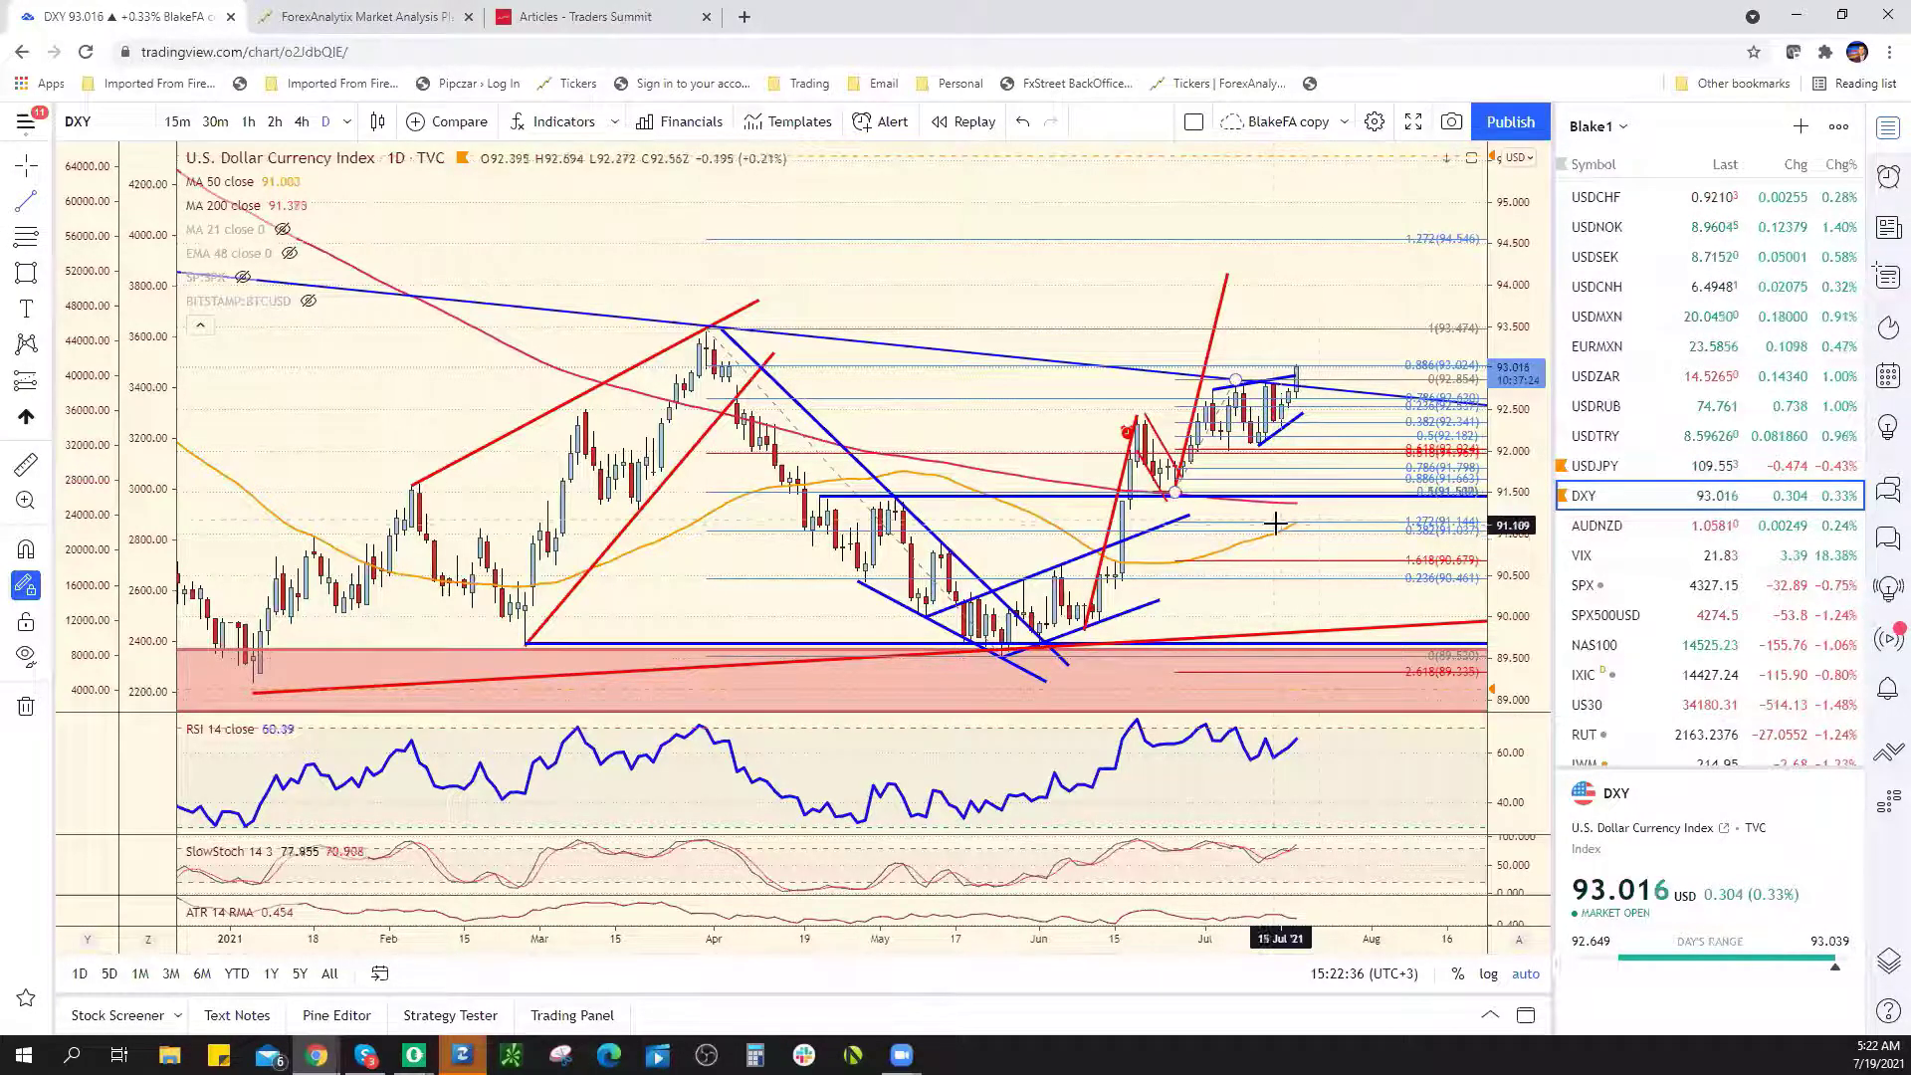
scroll(1682, 438, up, 2)
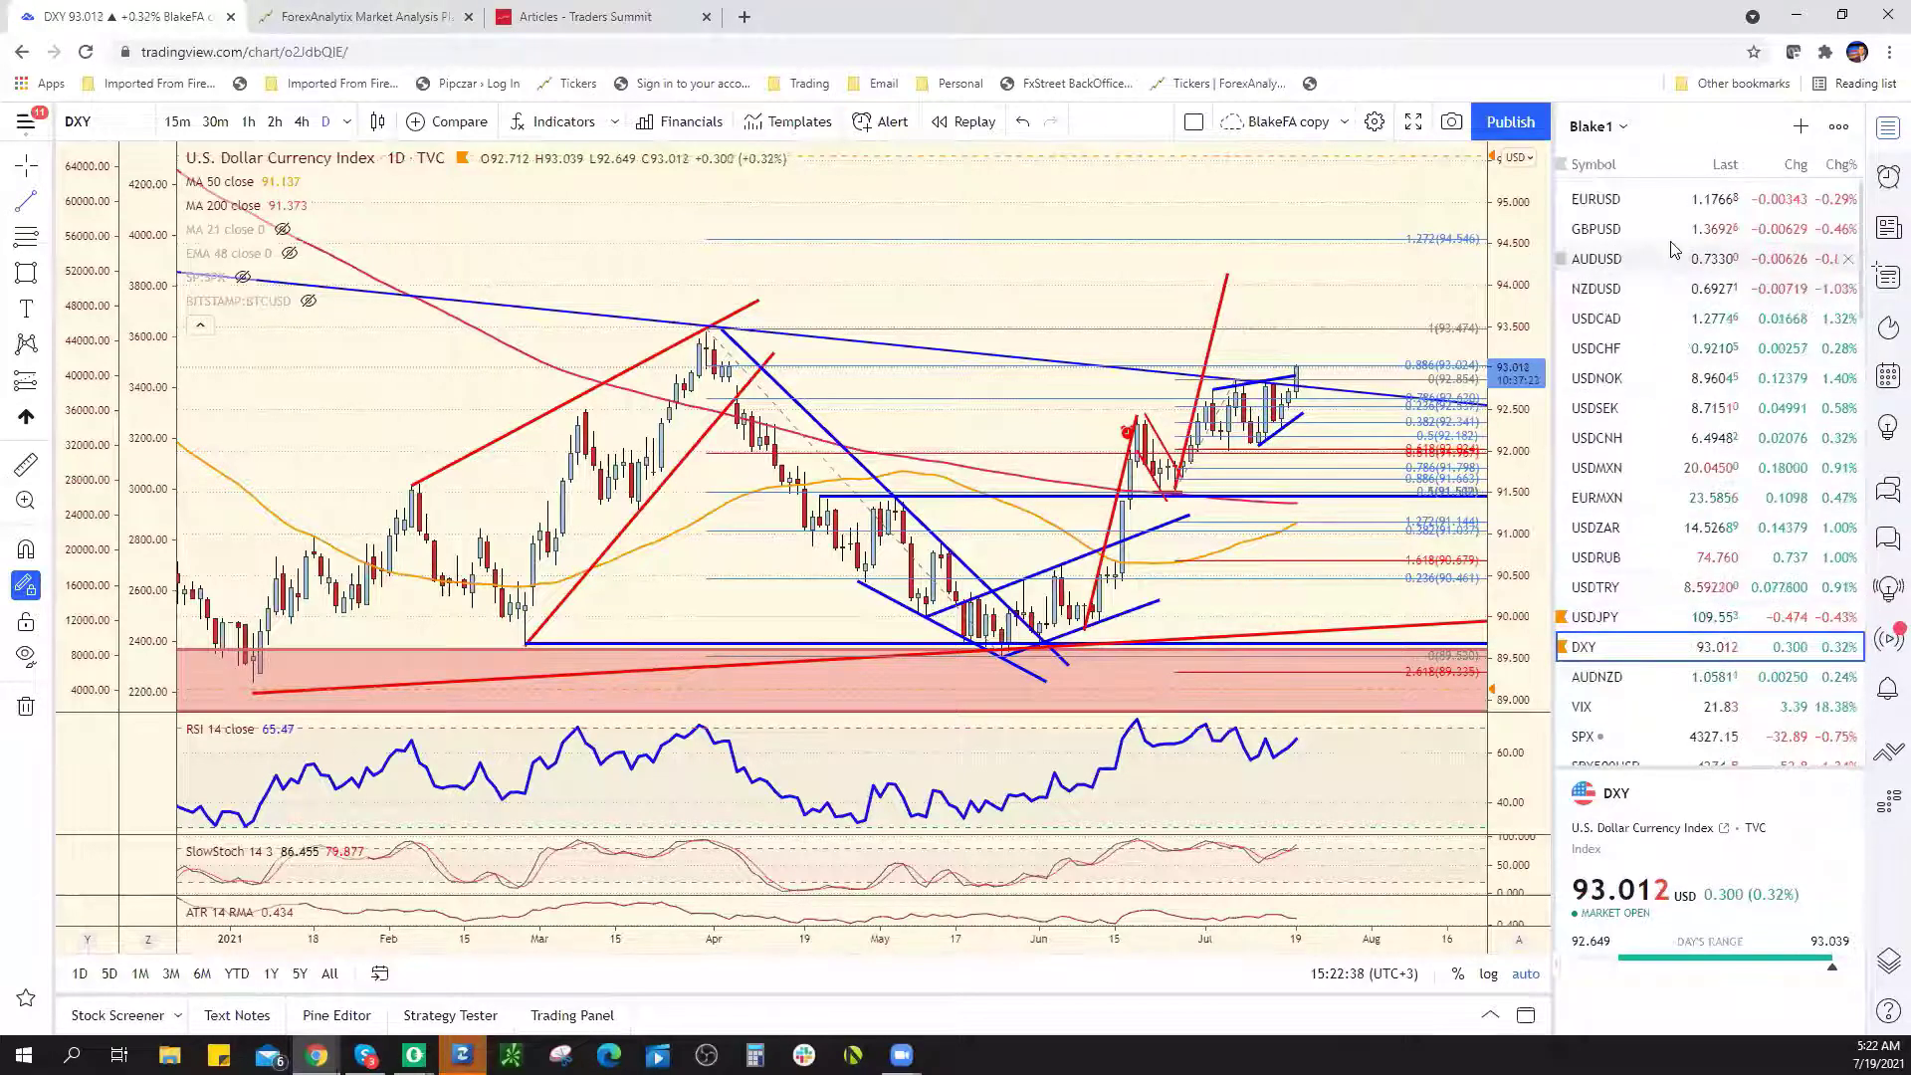
Open AUDUSD and delete the pink rectangle below the recent candles
click(1668, 261)
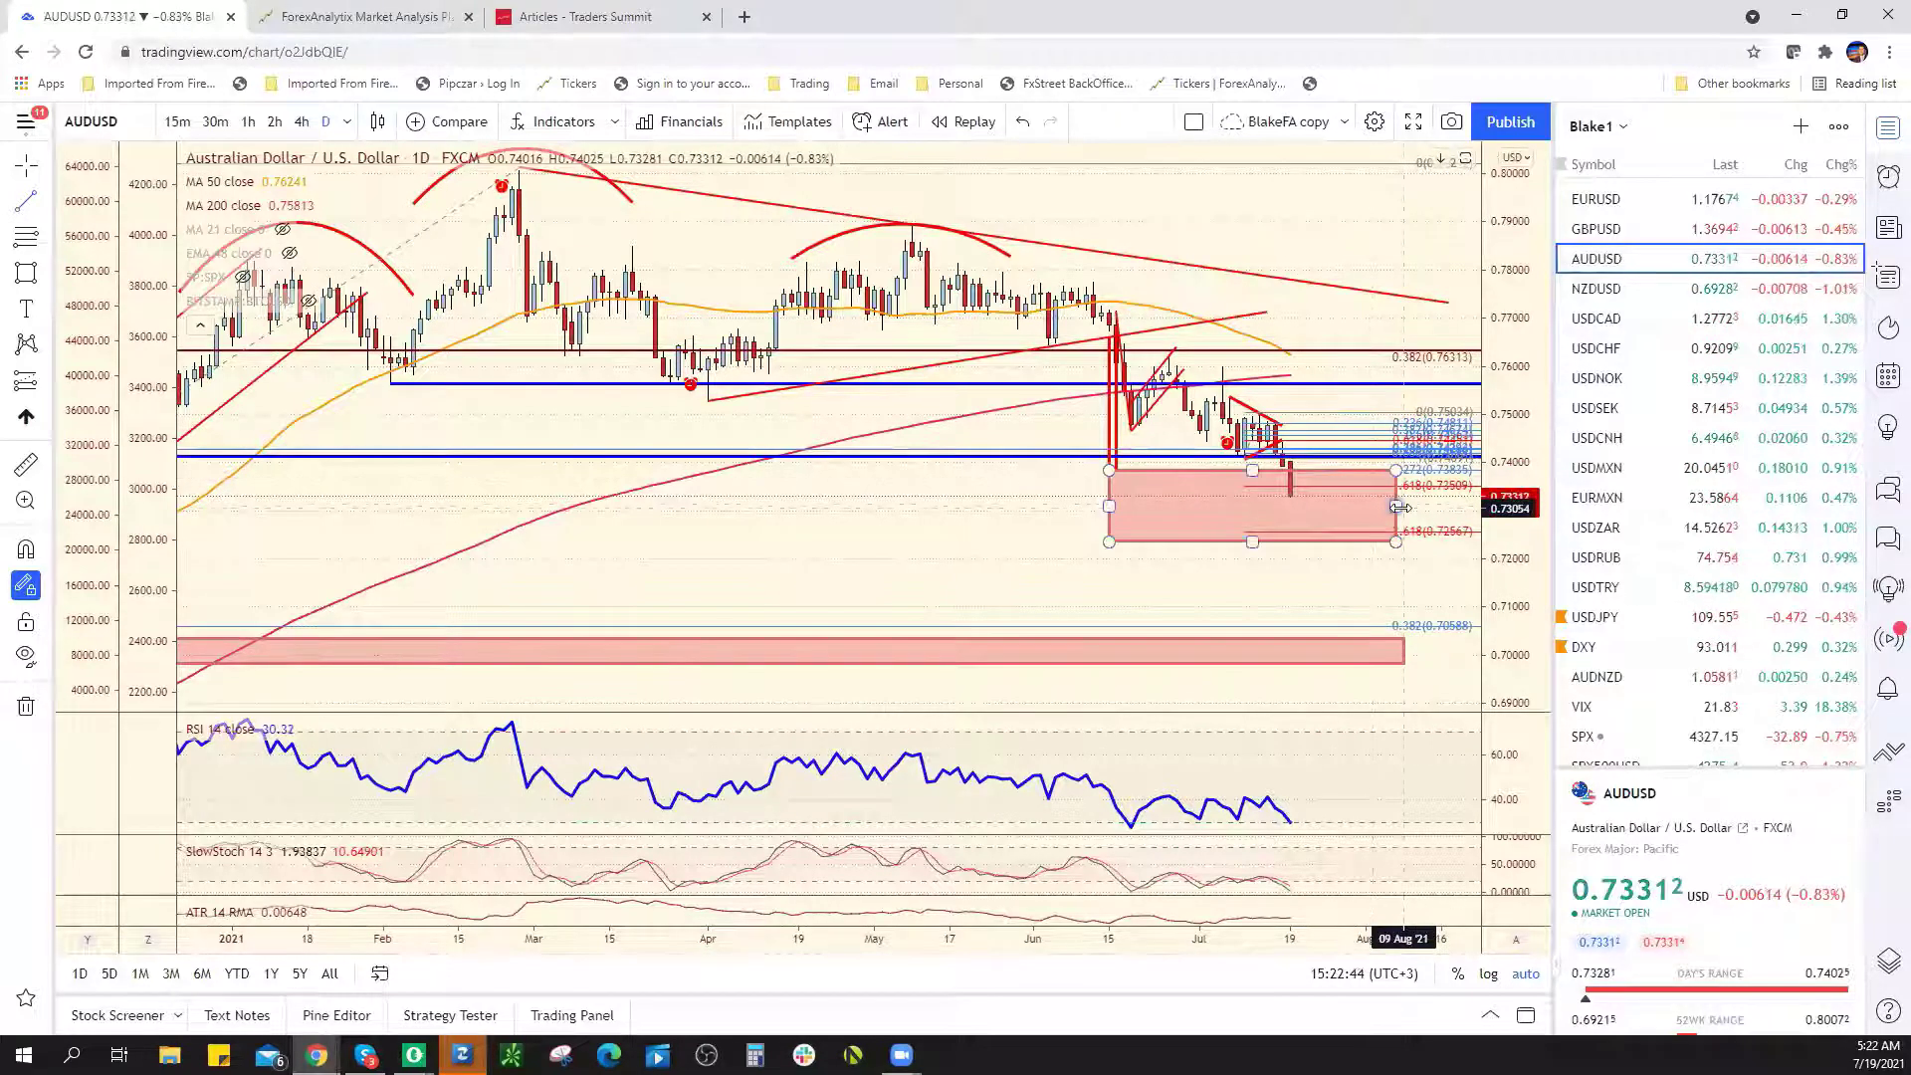
right_click(1398, 507)
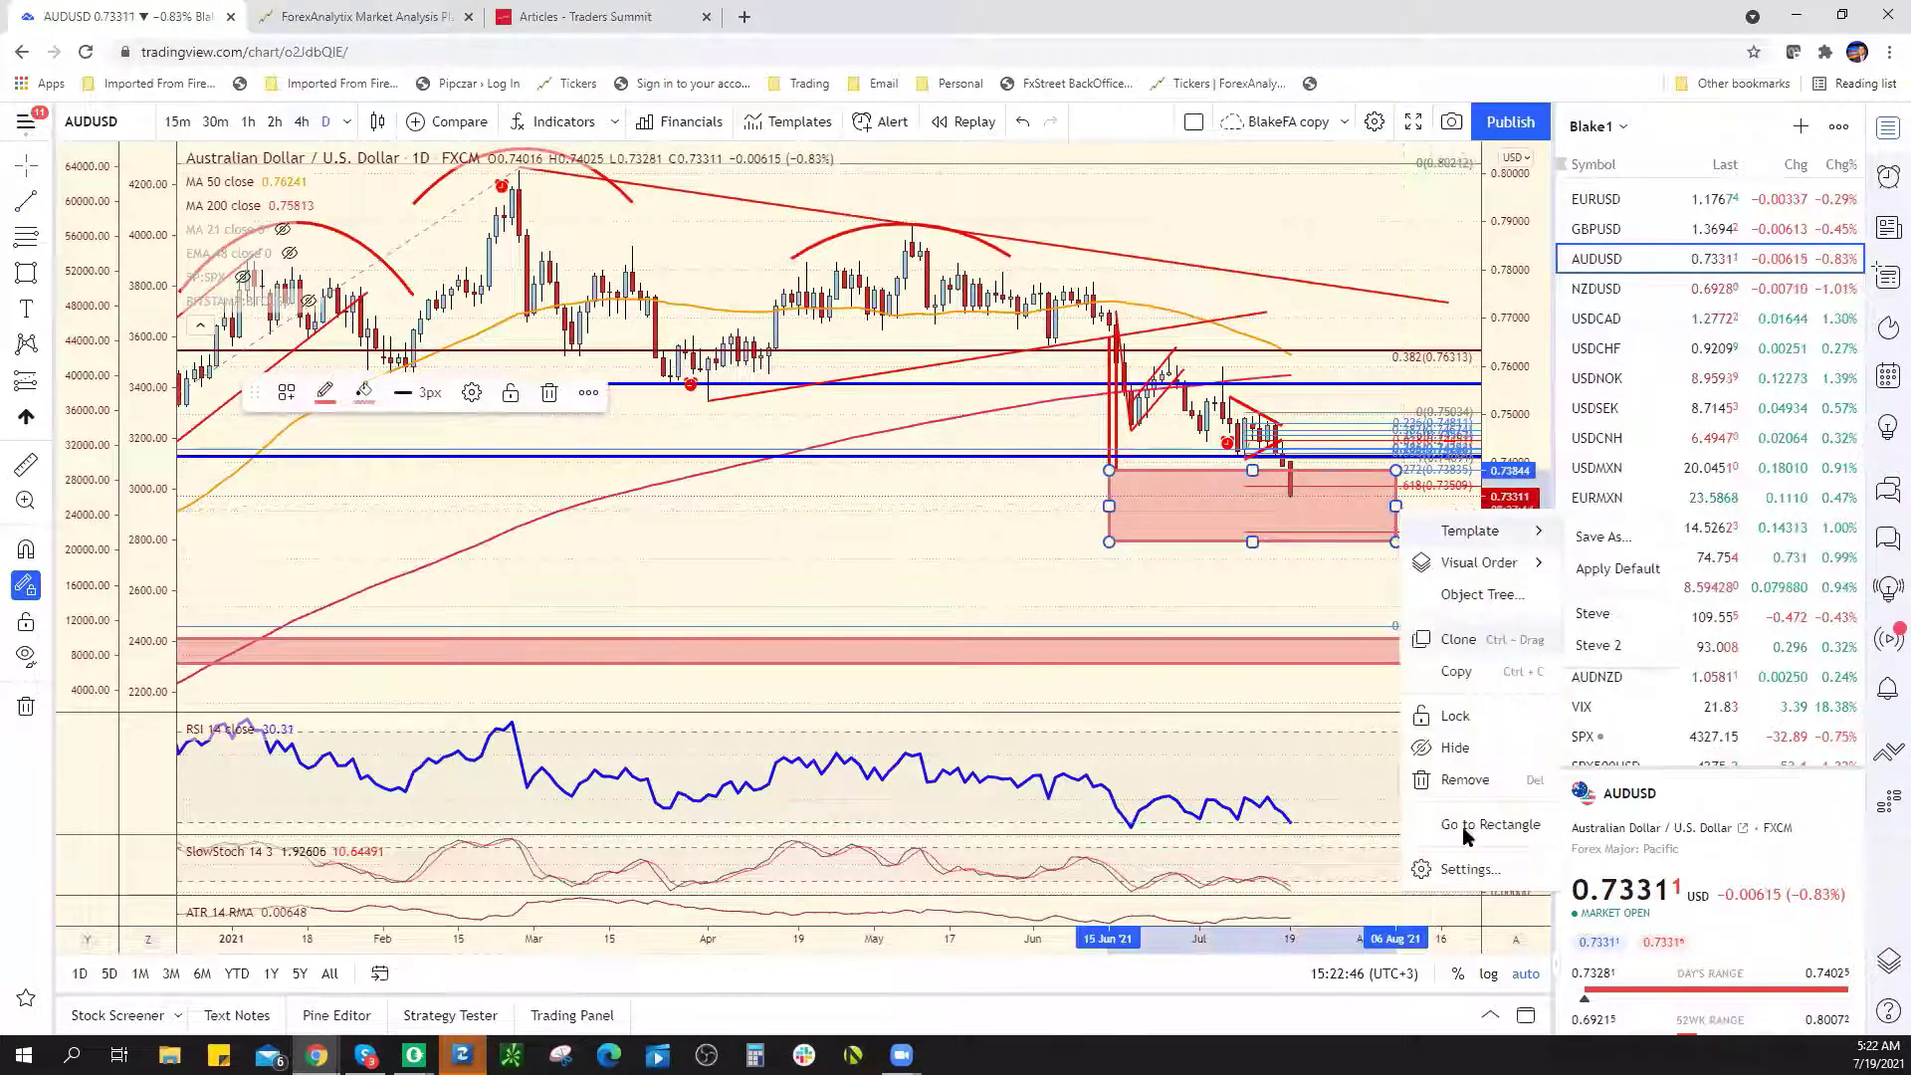
click(1465, 781)
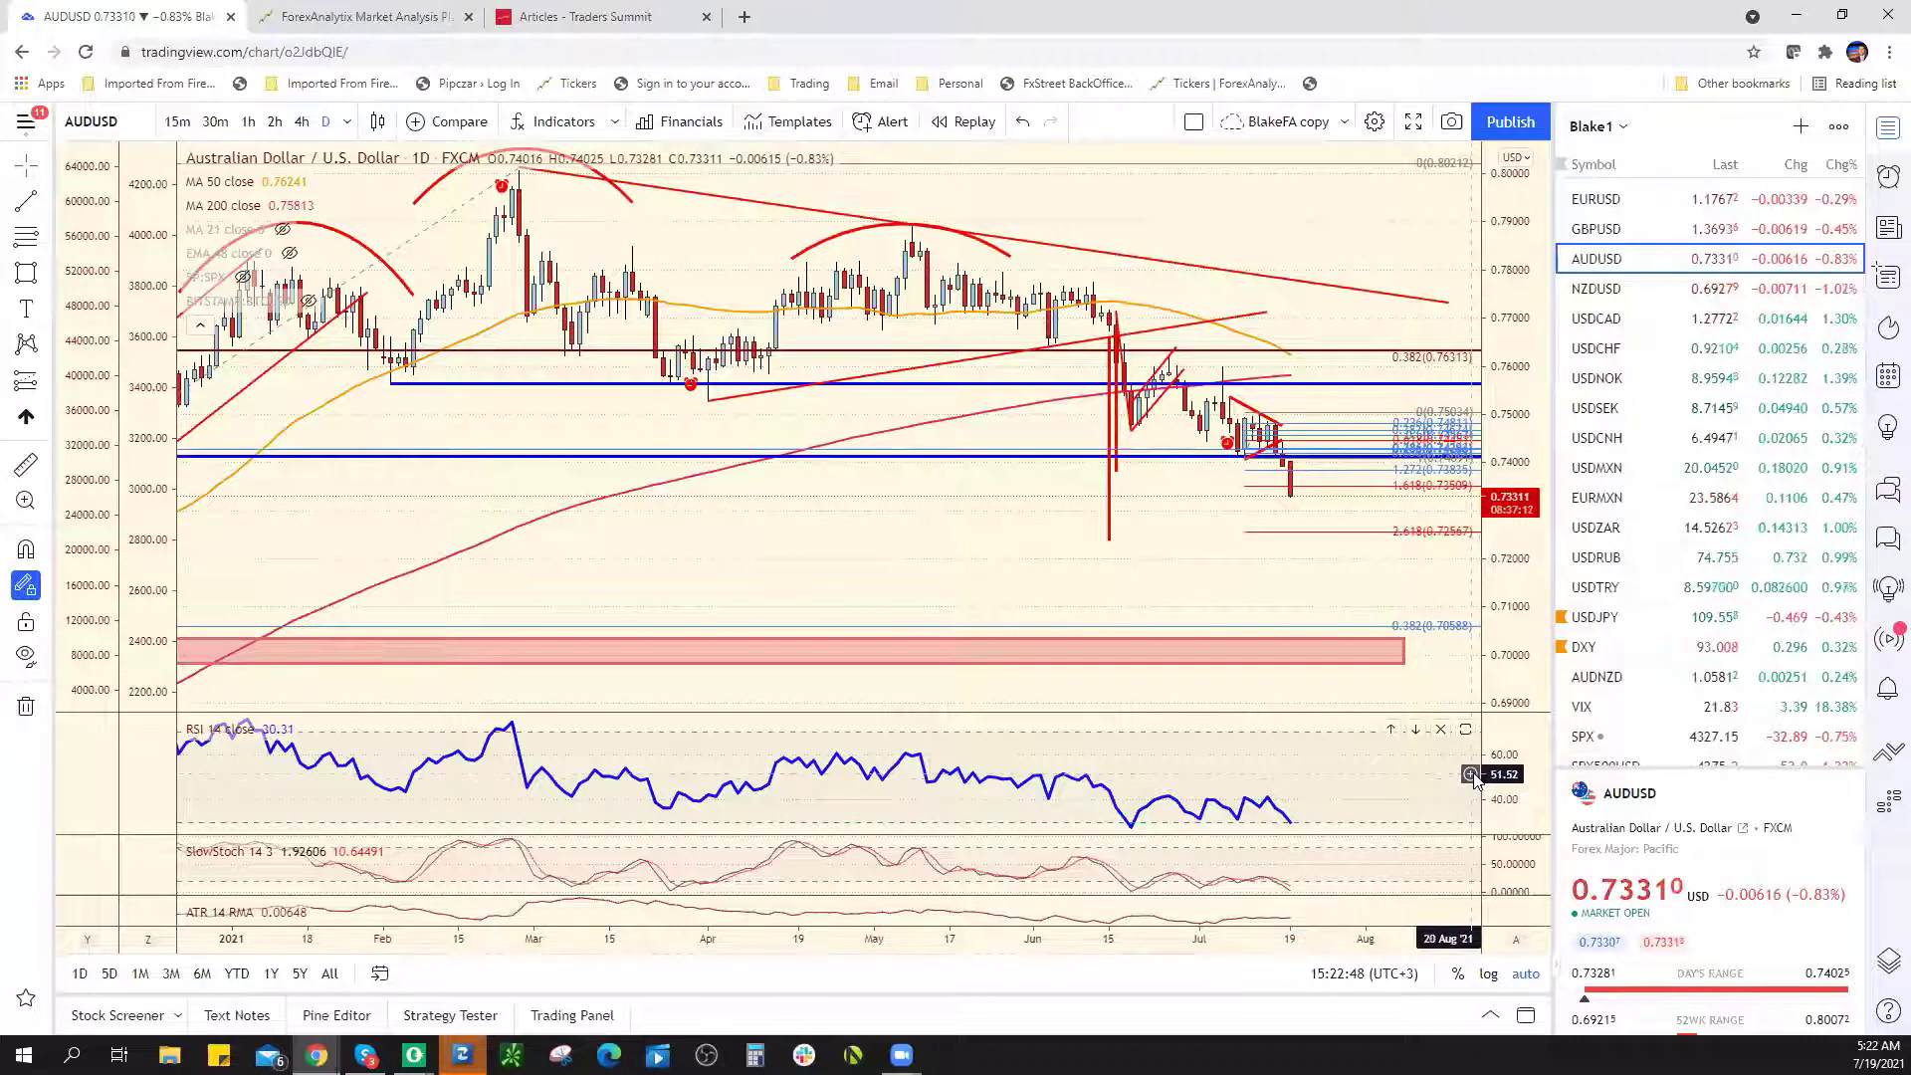
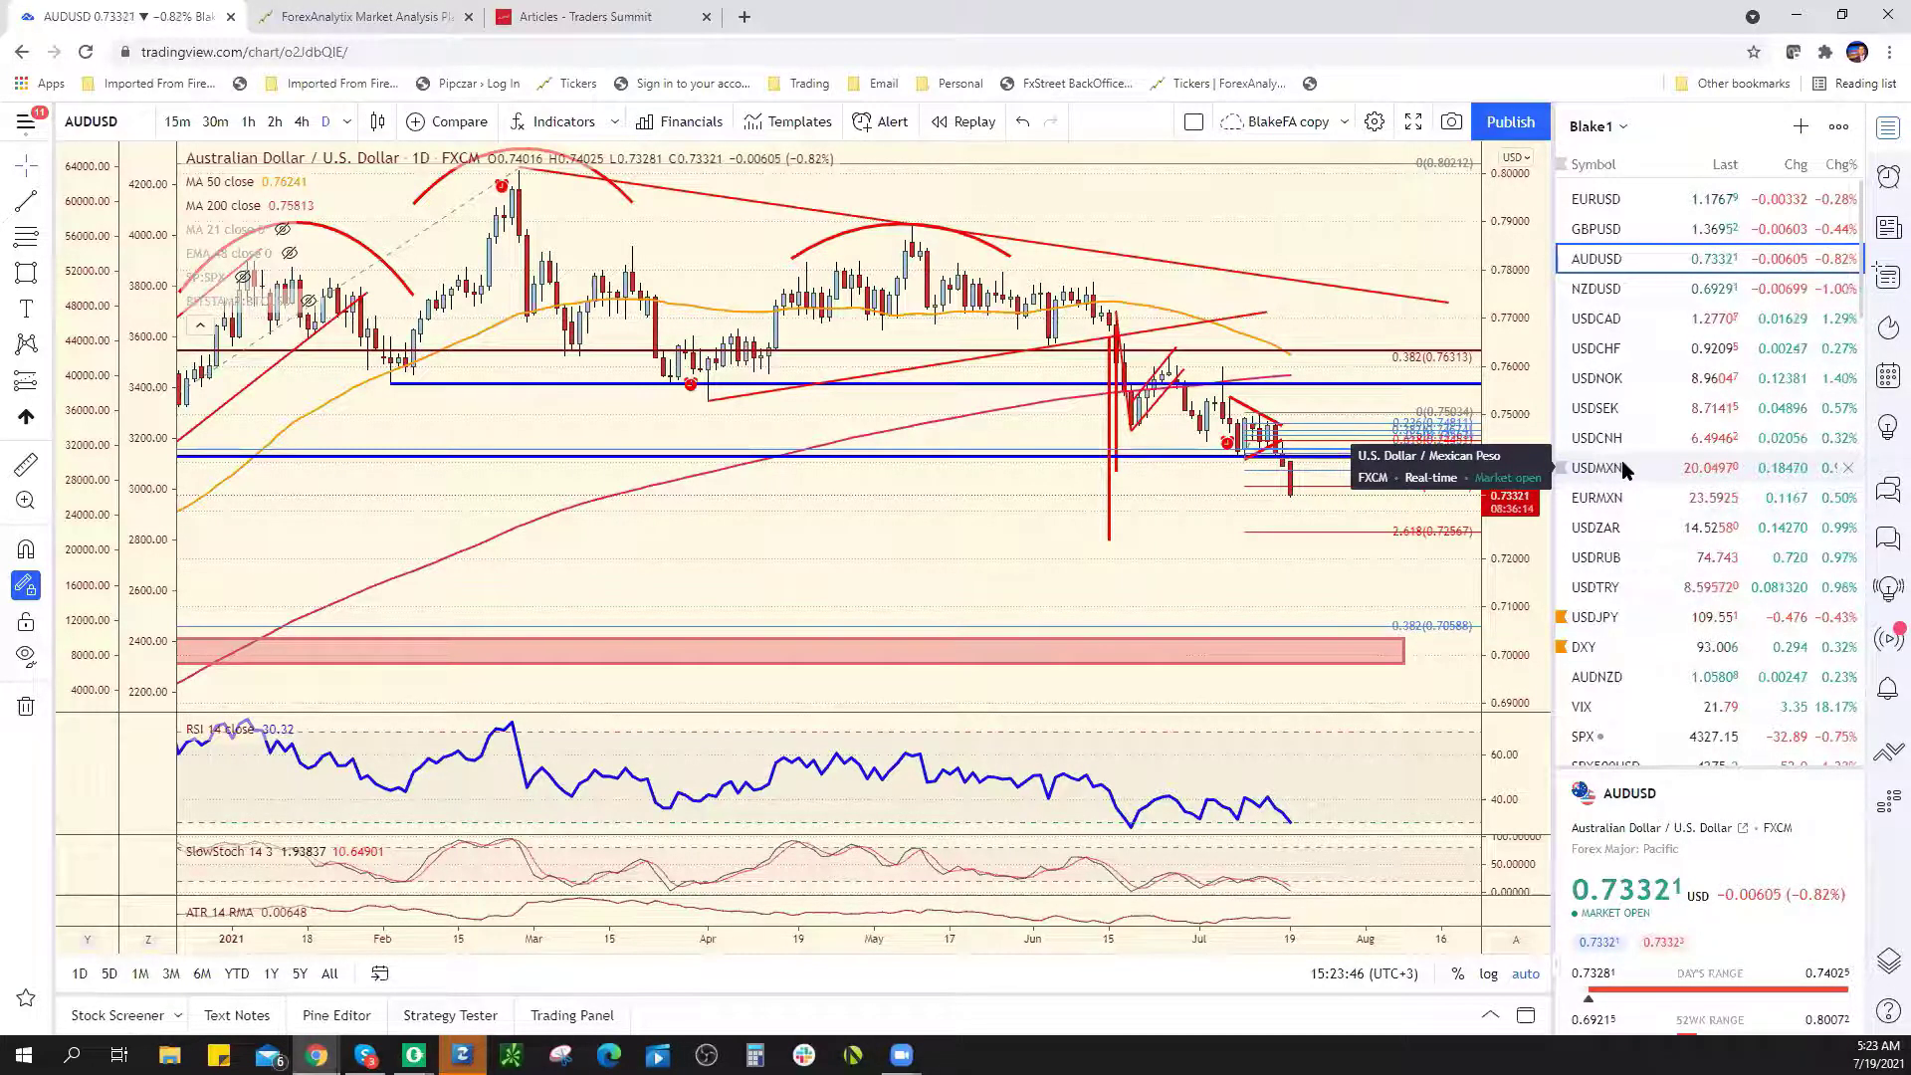
Show the USD/NOK daily chart, zoom out, and scroll down the watchlist
click(1641, 381)
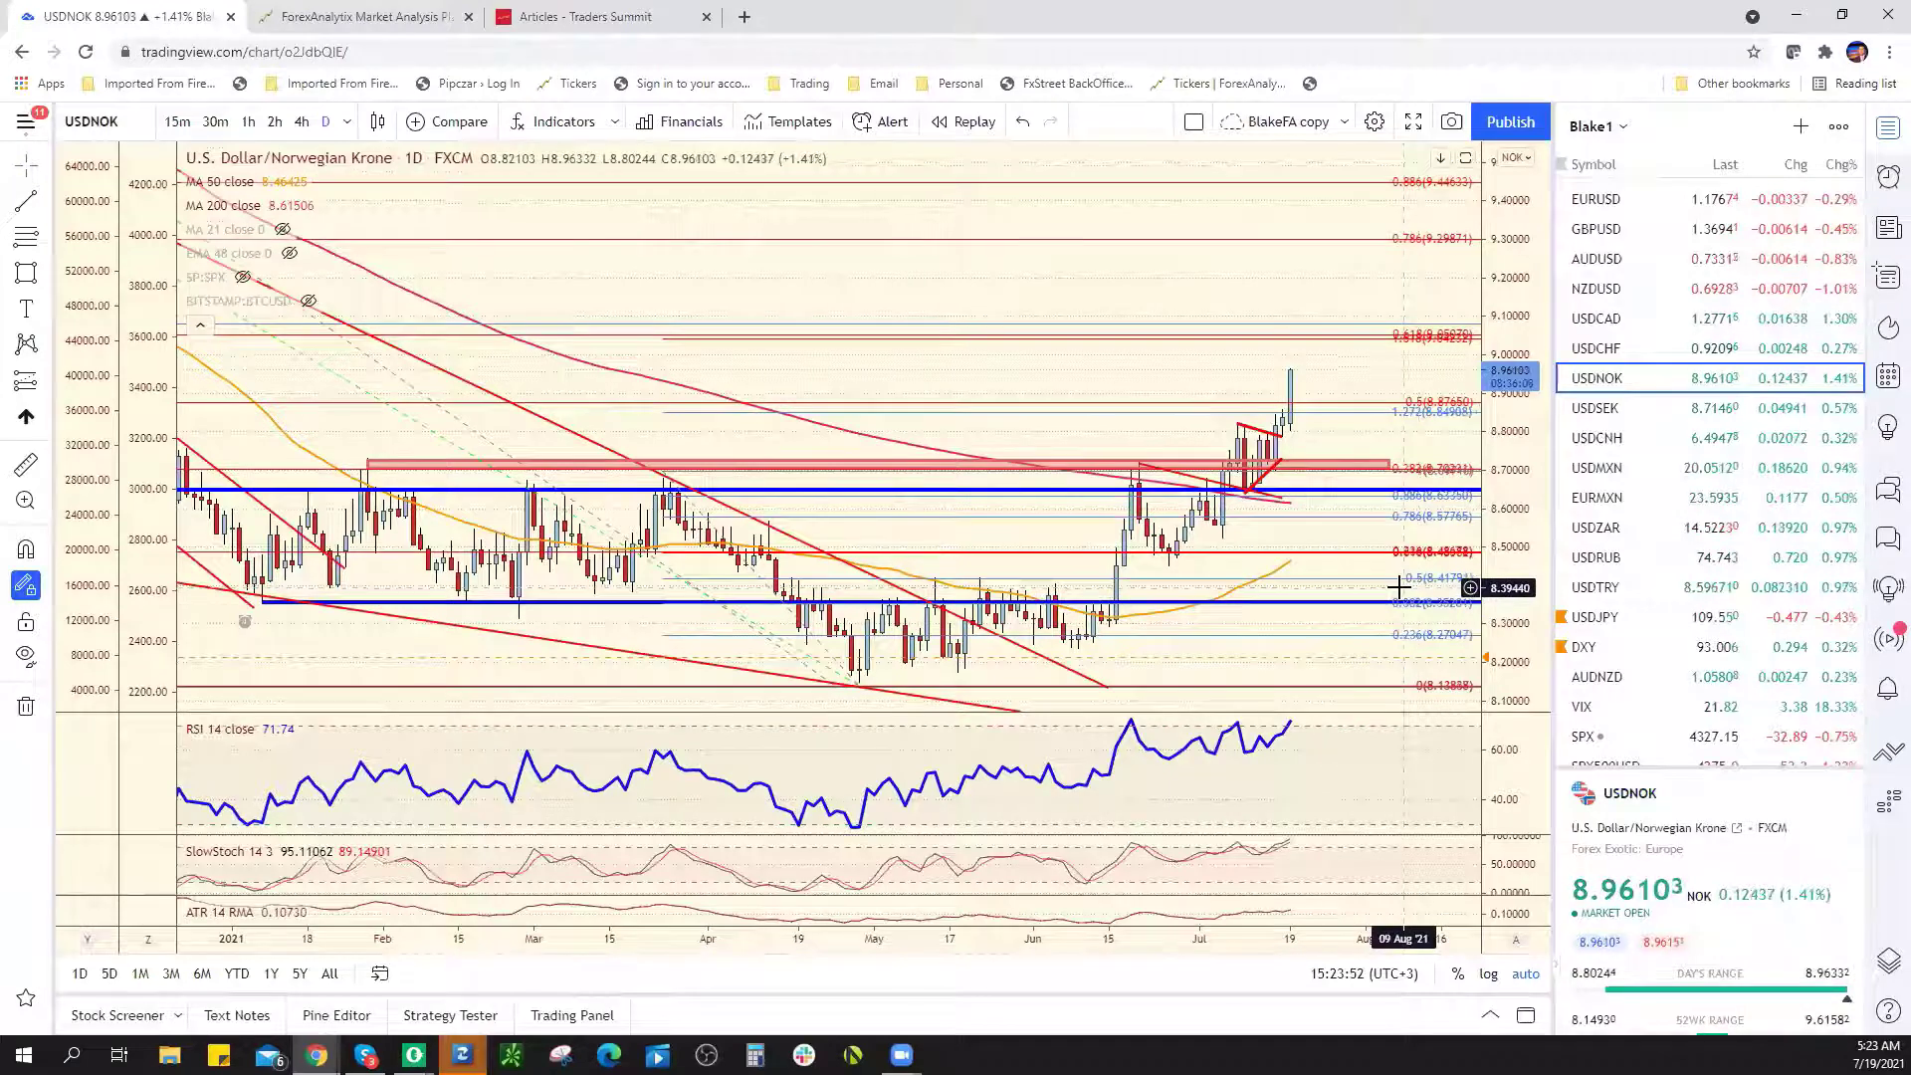
scroll(1391, 598, down, 3)
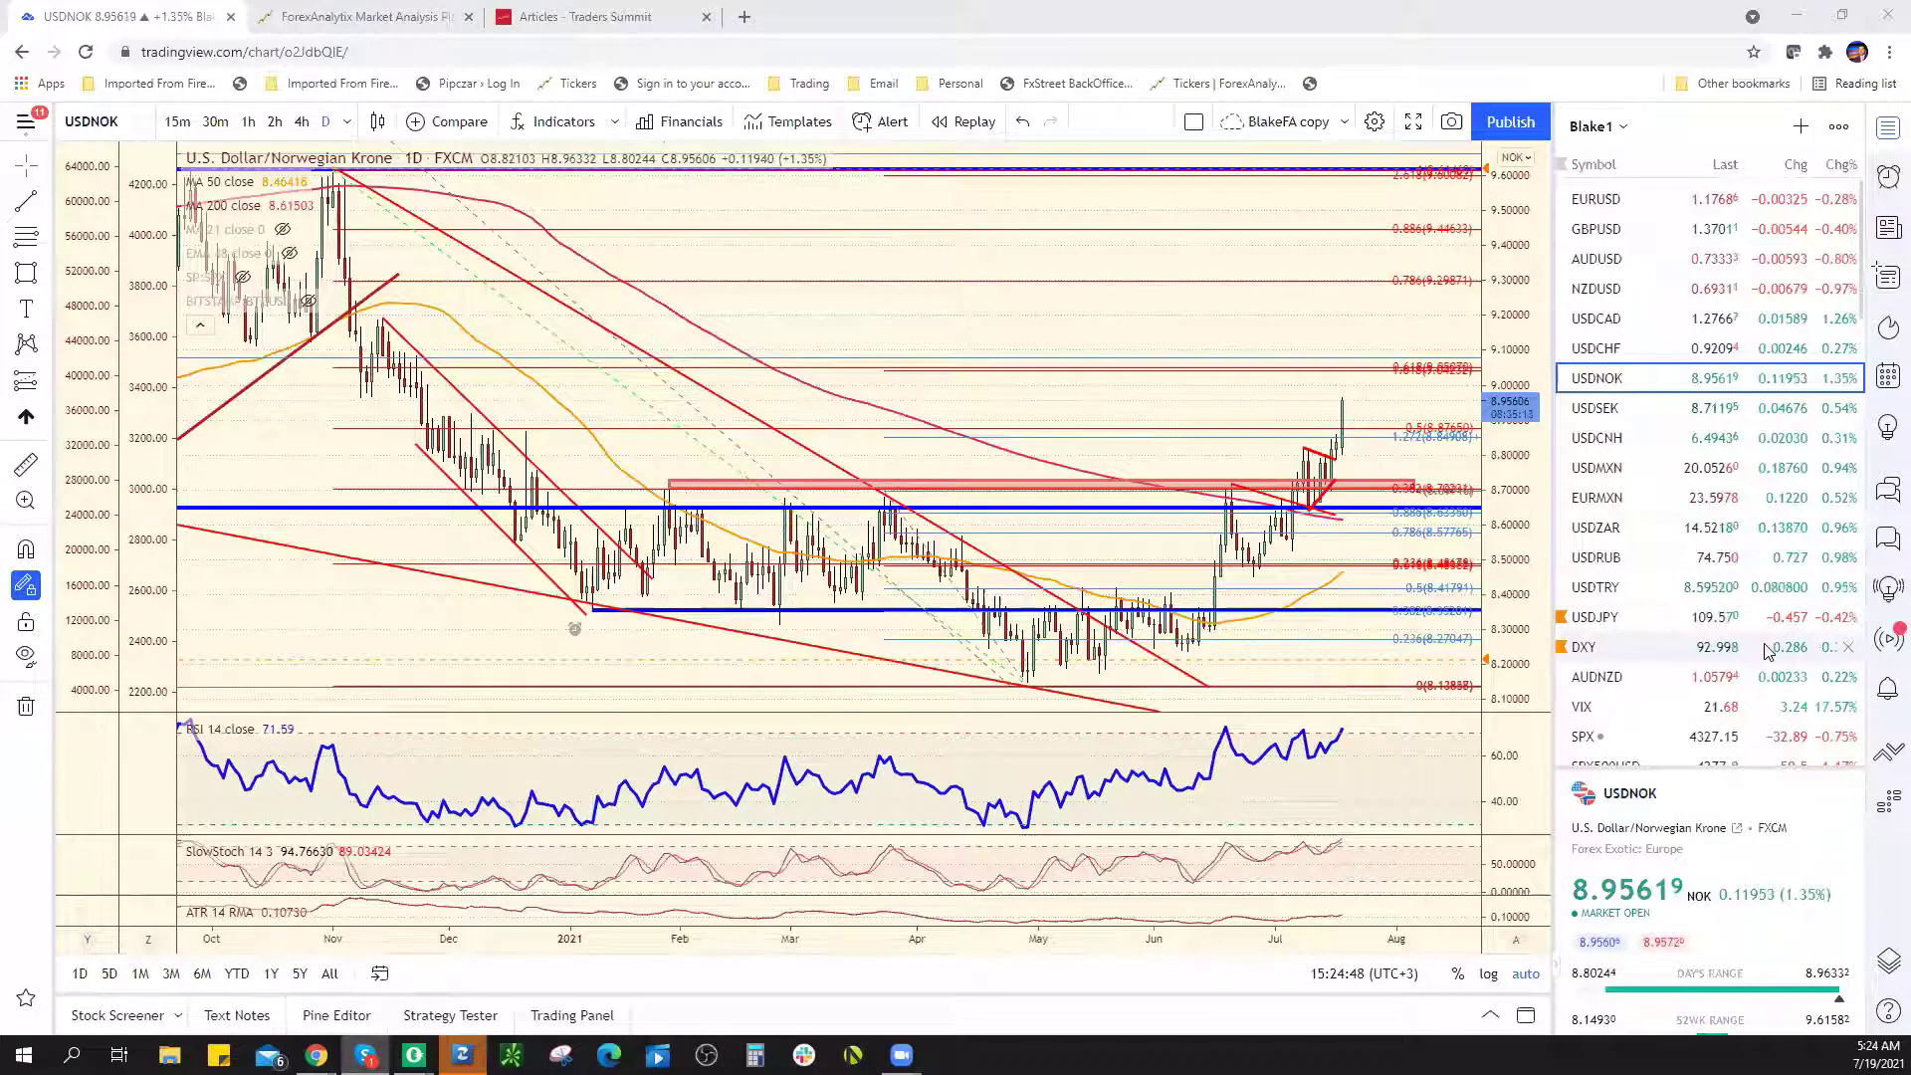
scroll(1732, 667, down, 5)
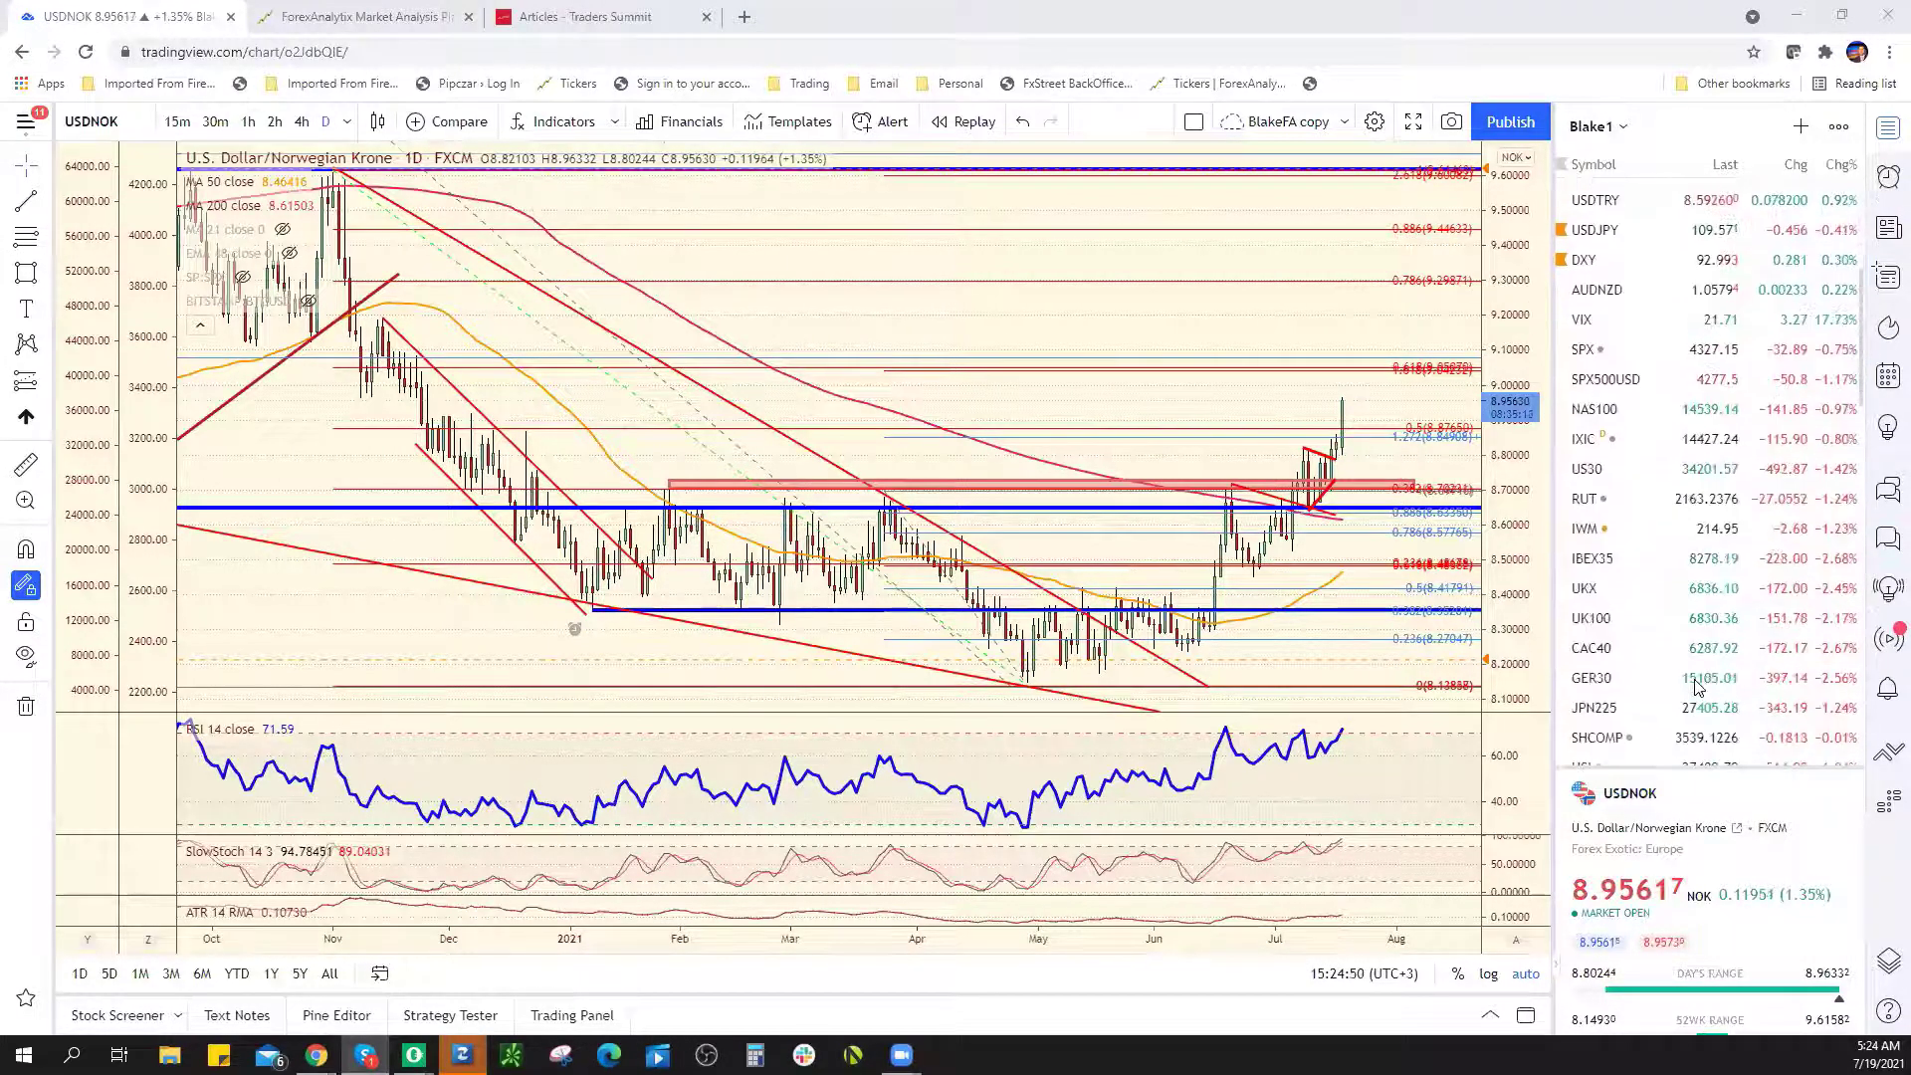
scroll(1698, 687, down, 2)
Show the WTICOUSD daily chart and zoom to review its triangle and Fibonacci levels
click(1698, 687)
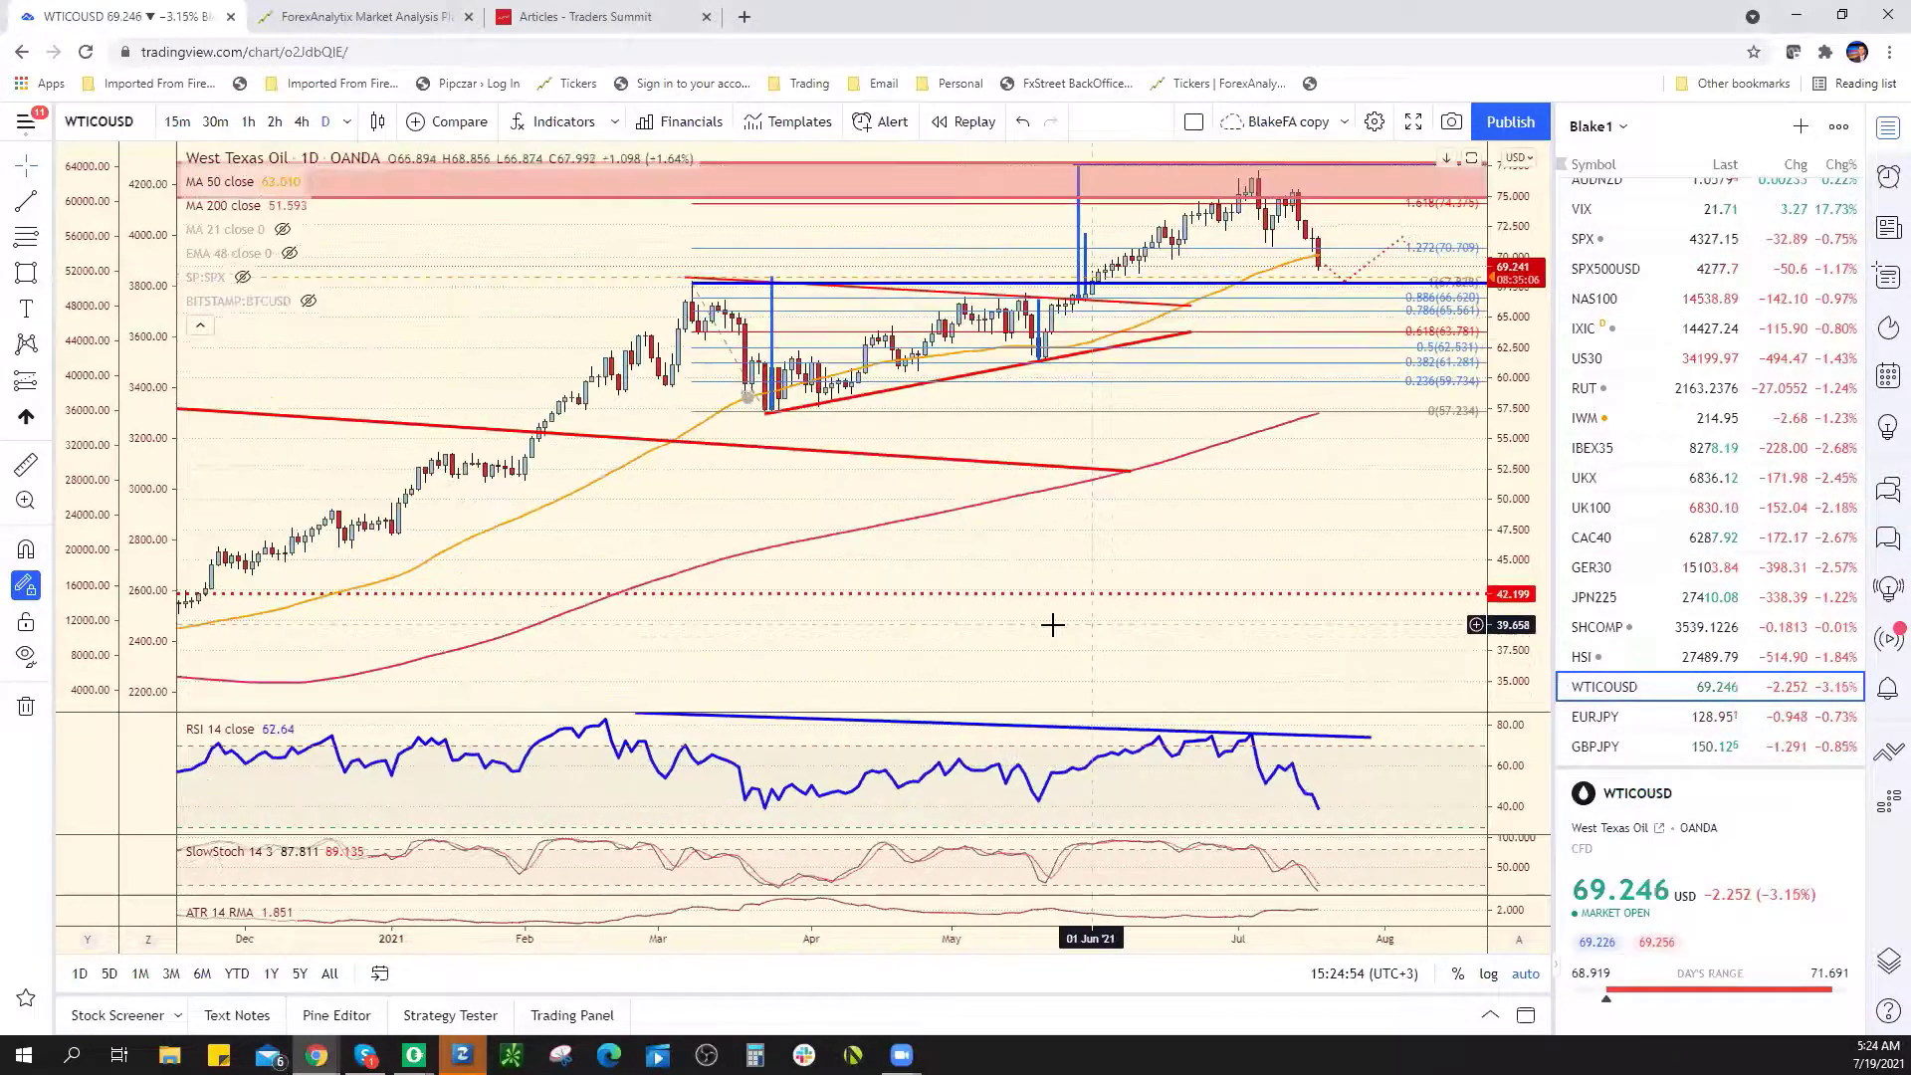
scroll(1052, 624, up, 3)
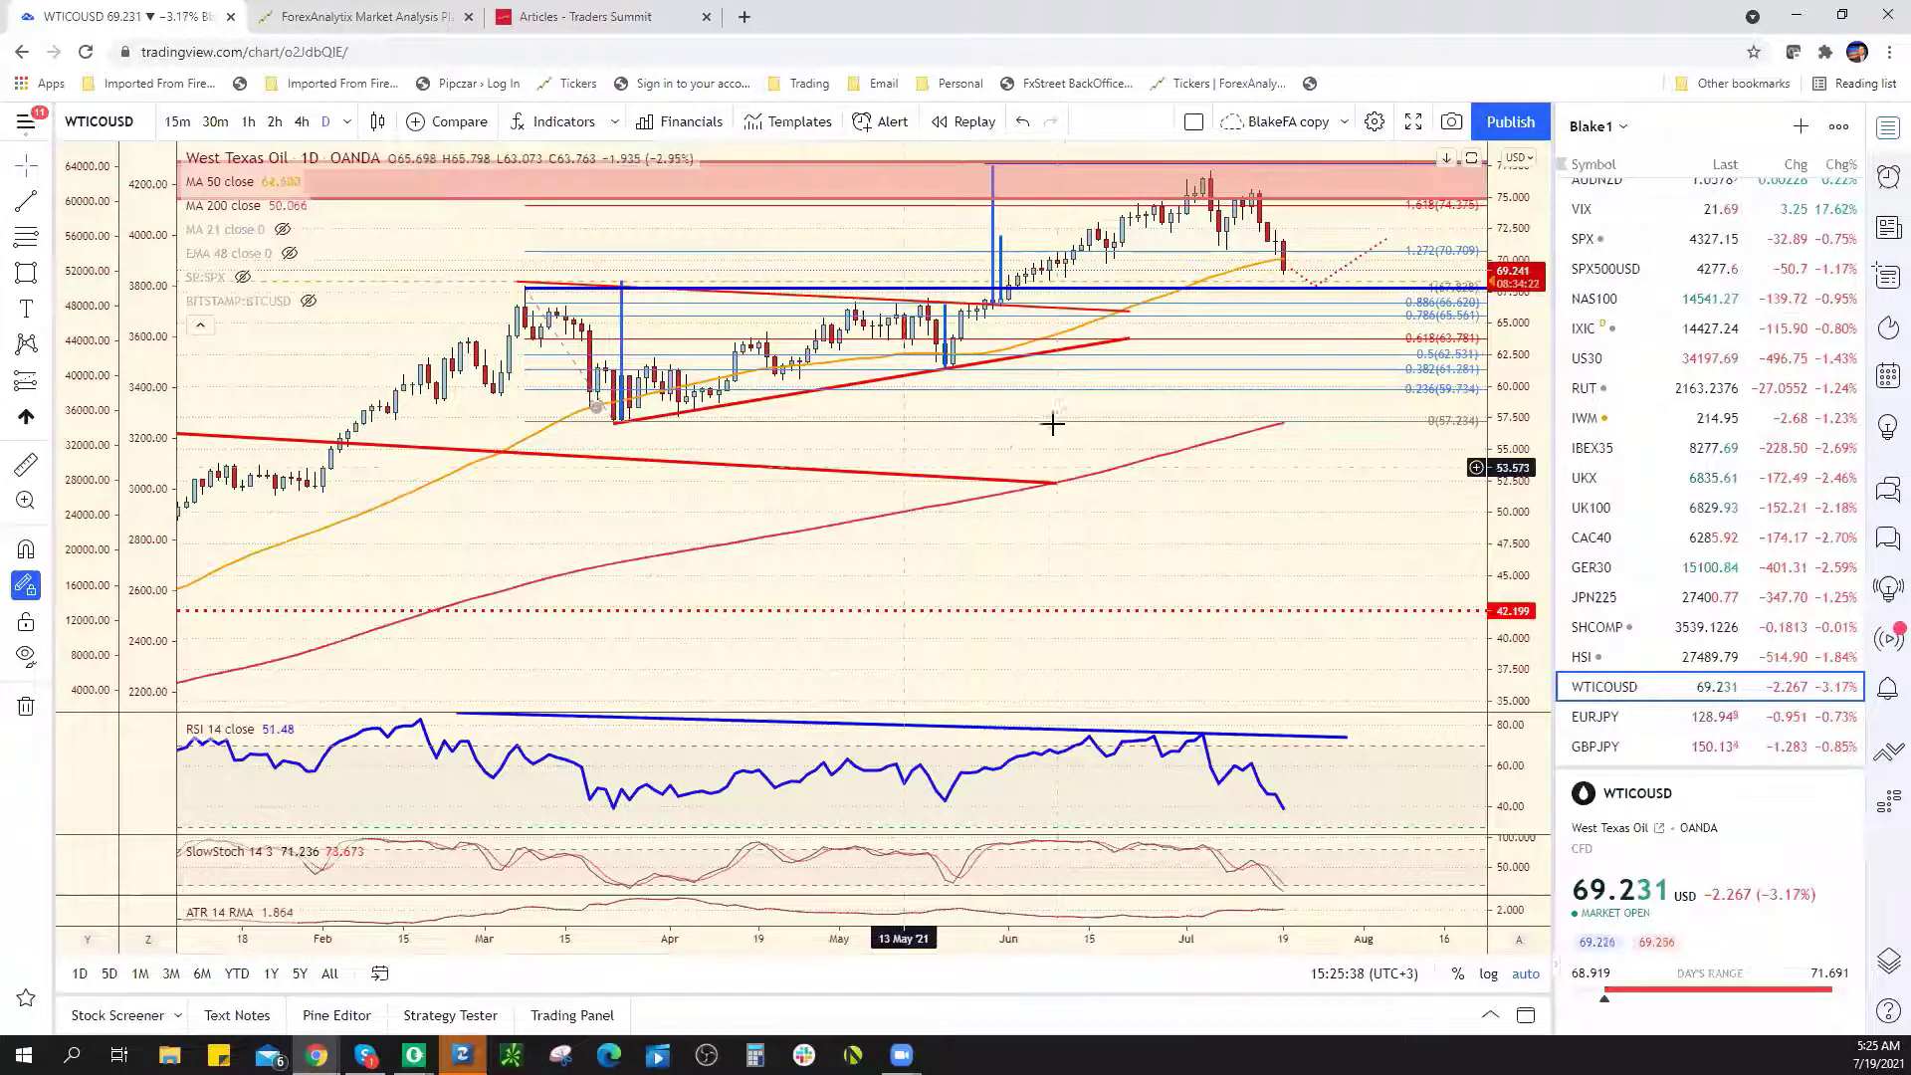
scroll(1200, 475, down, 1)
scroll(1200, 475, down, 2)
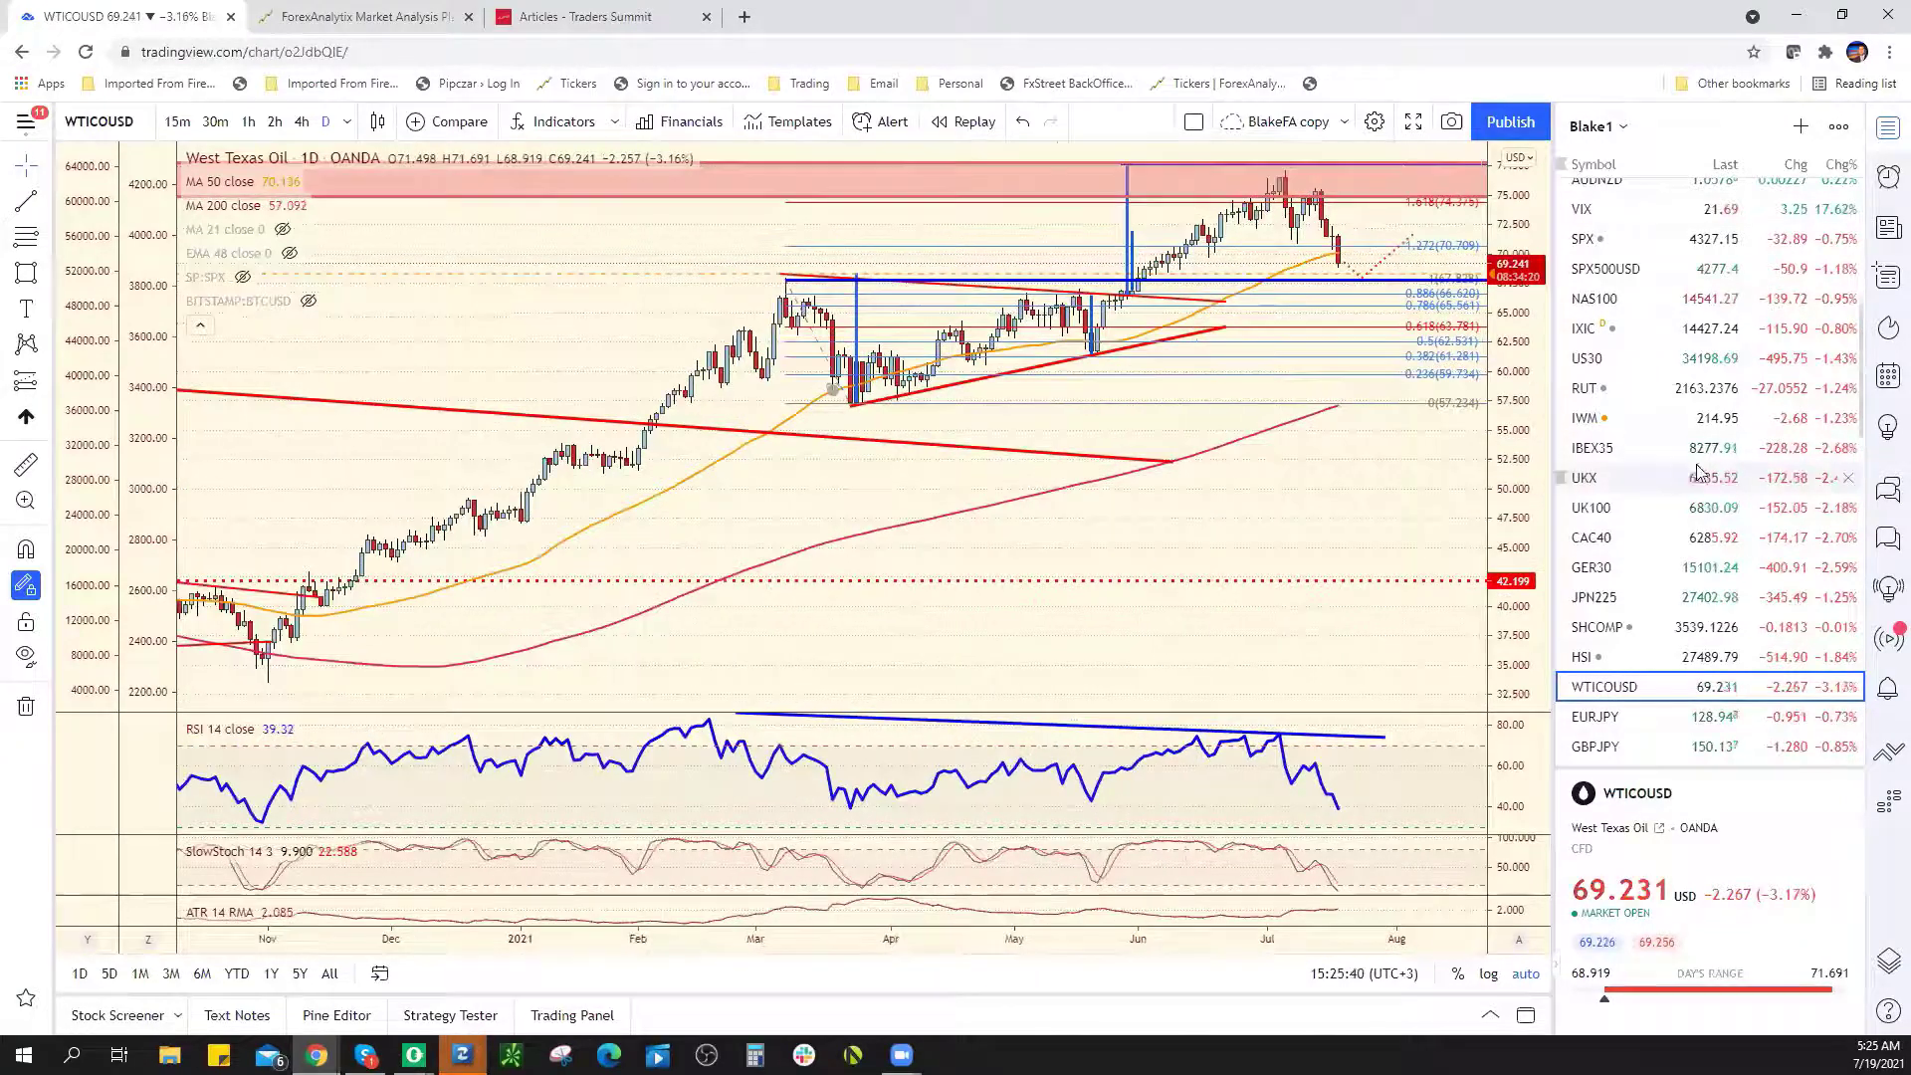
scroll(1702, 467, up, 5)
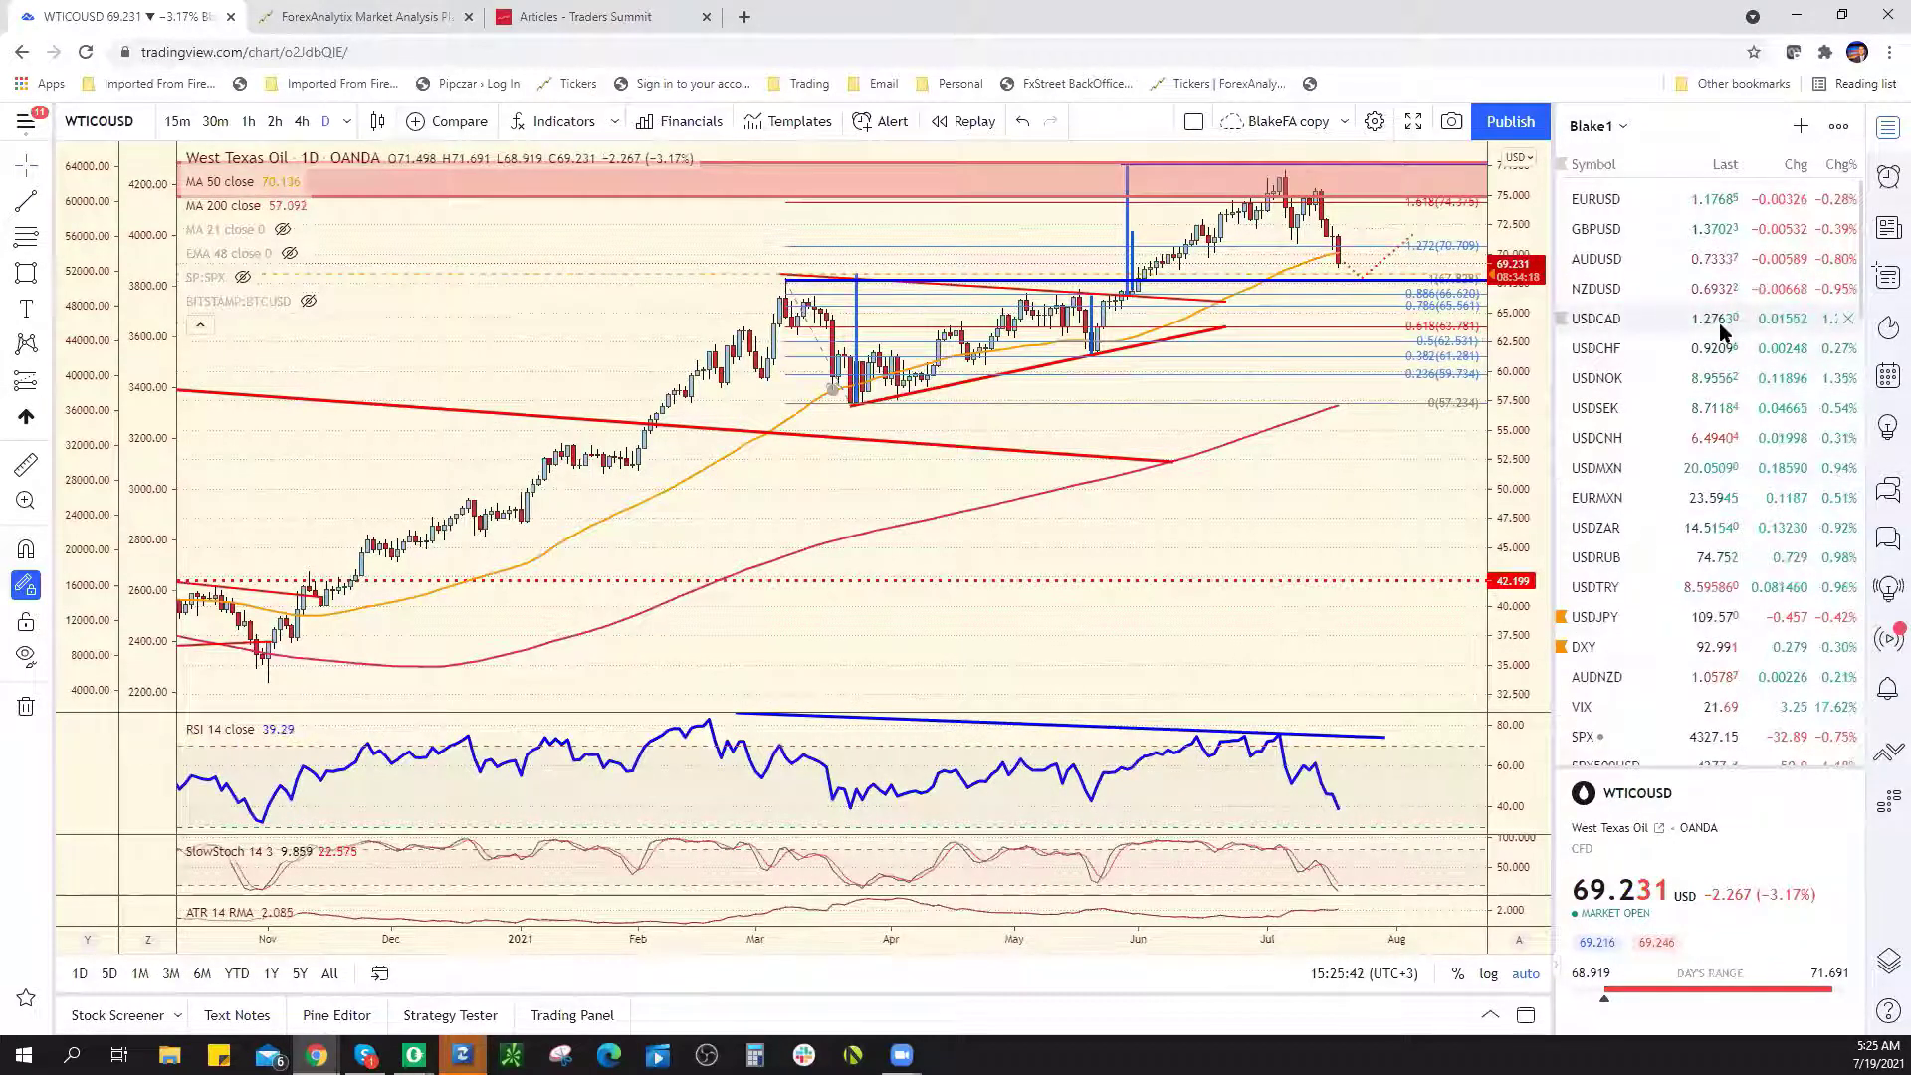
Show the USDCAD daily chart, zoom slightly, and browse the watchlist symbols
click(1719, 318)
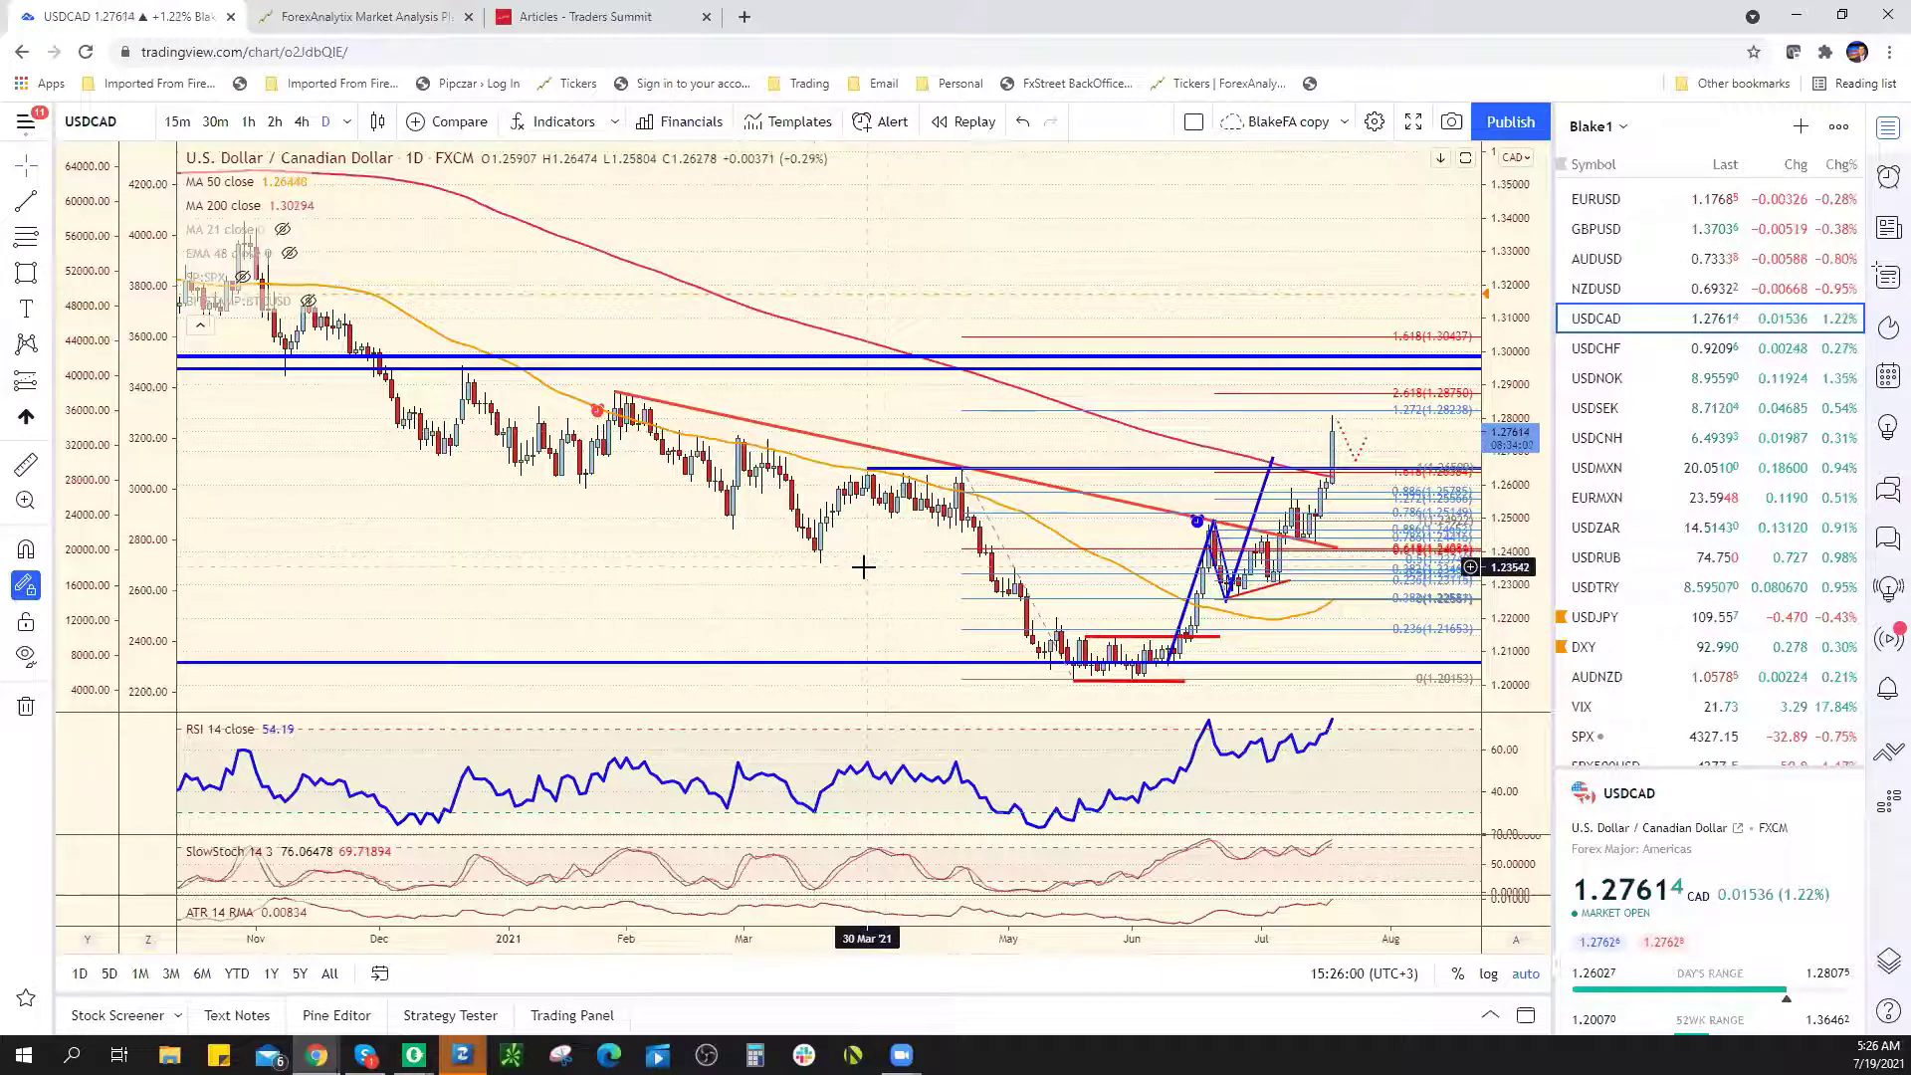
scroll(842, 572, up, 1)
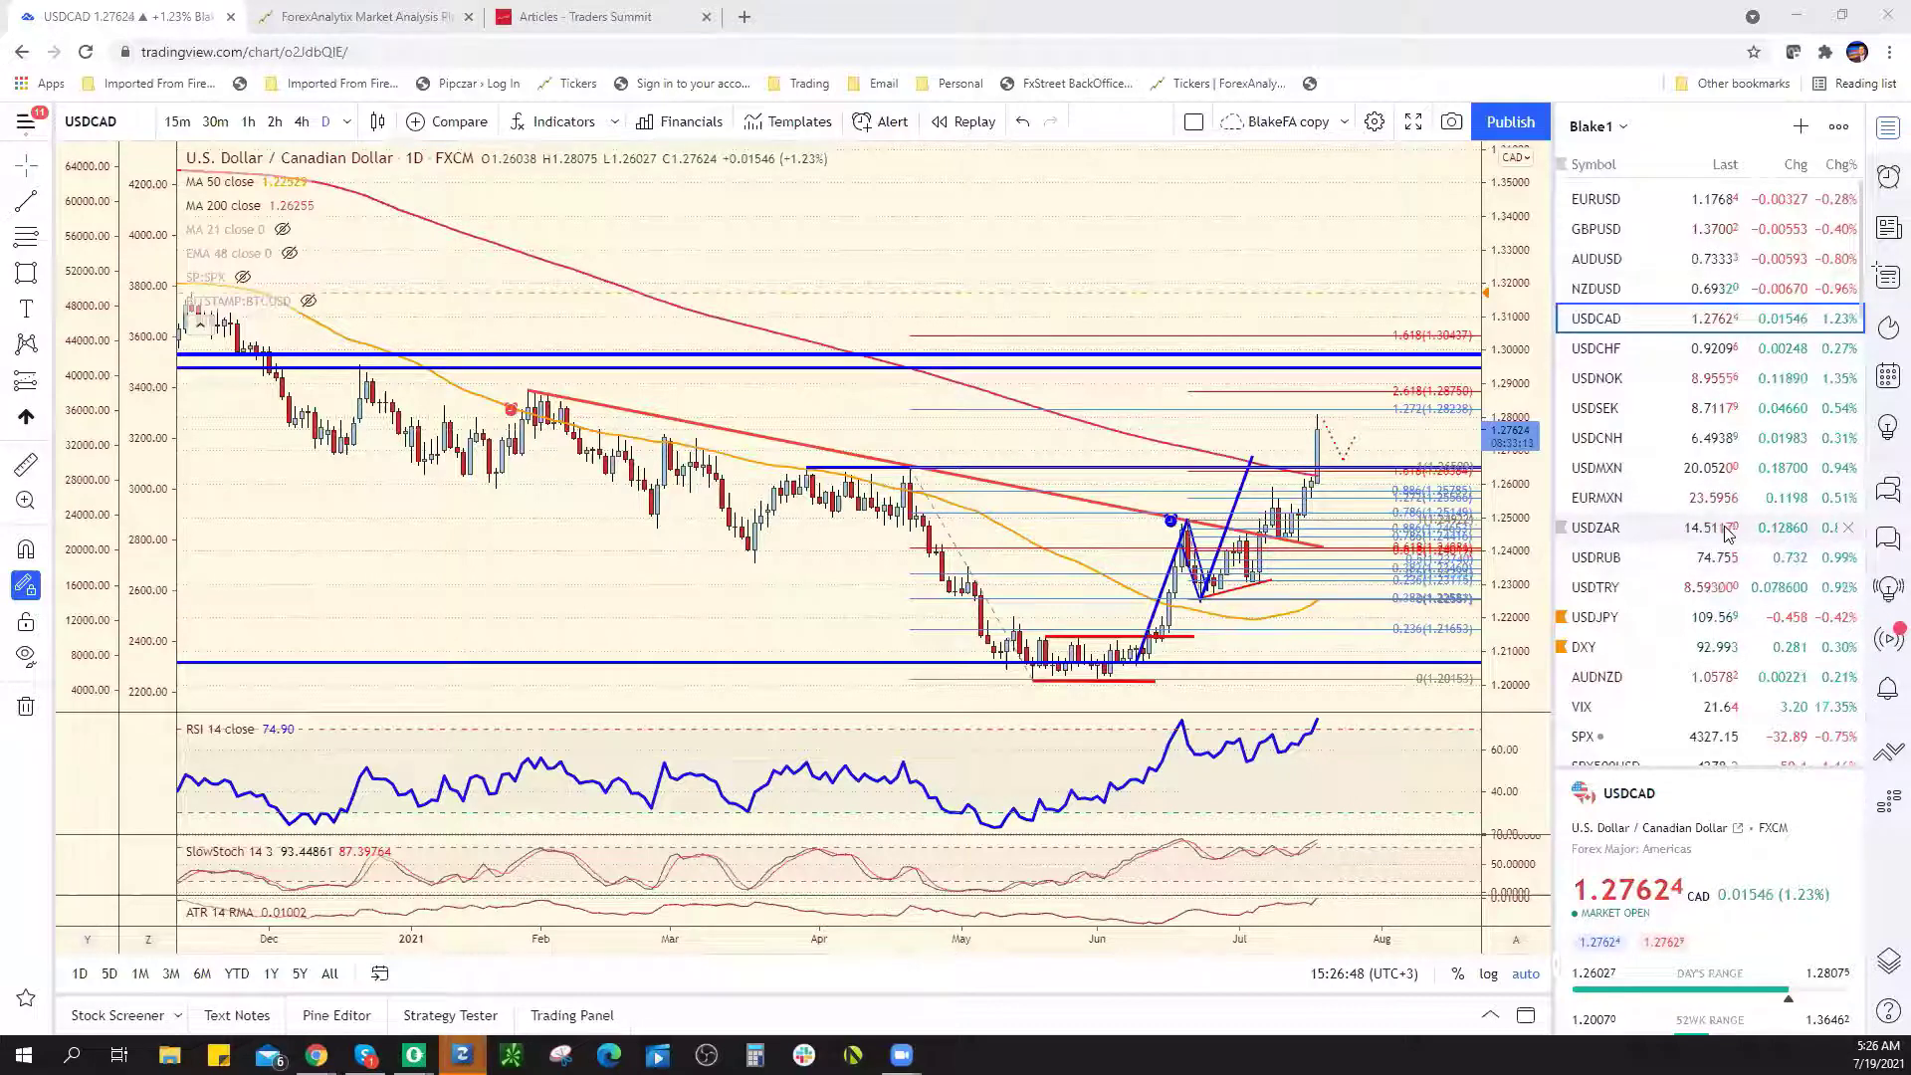
scroll(1643, 721, down, 10)
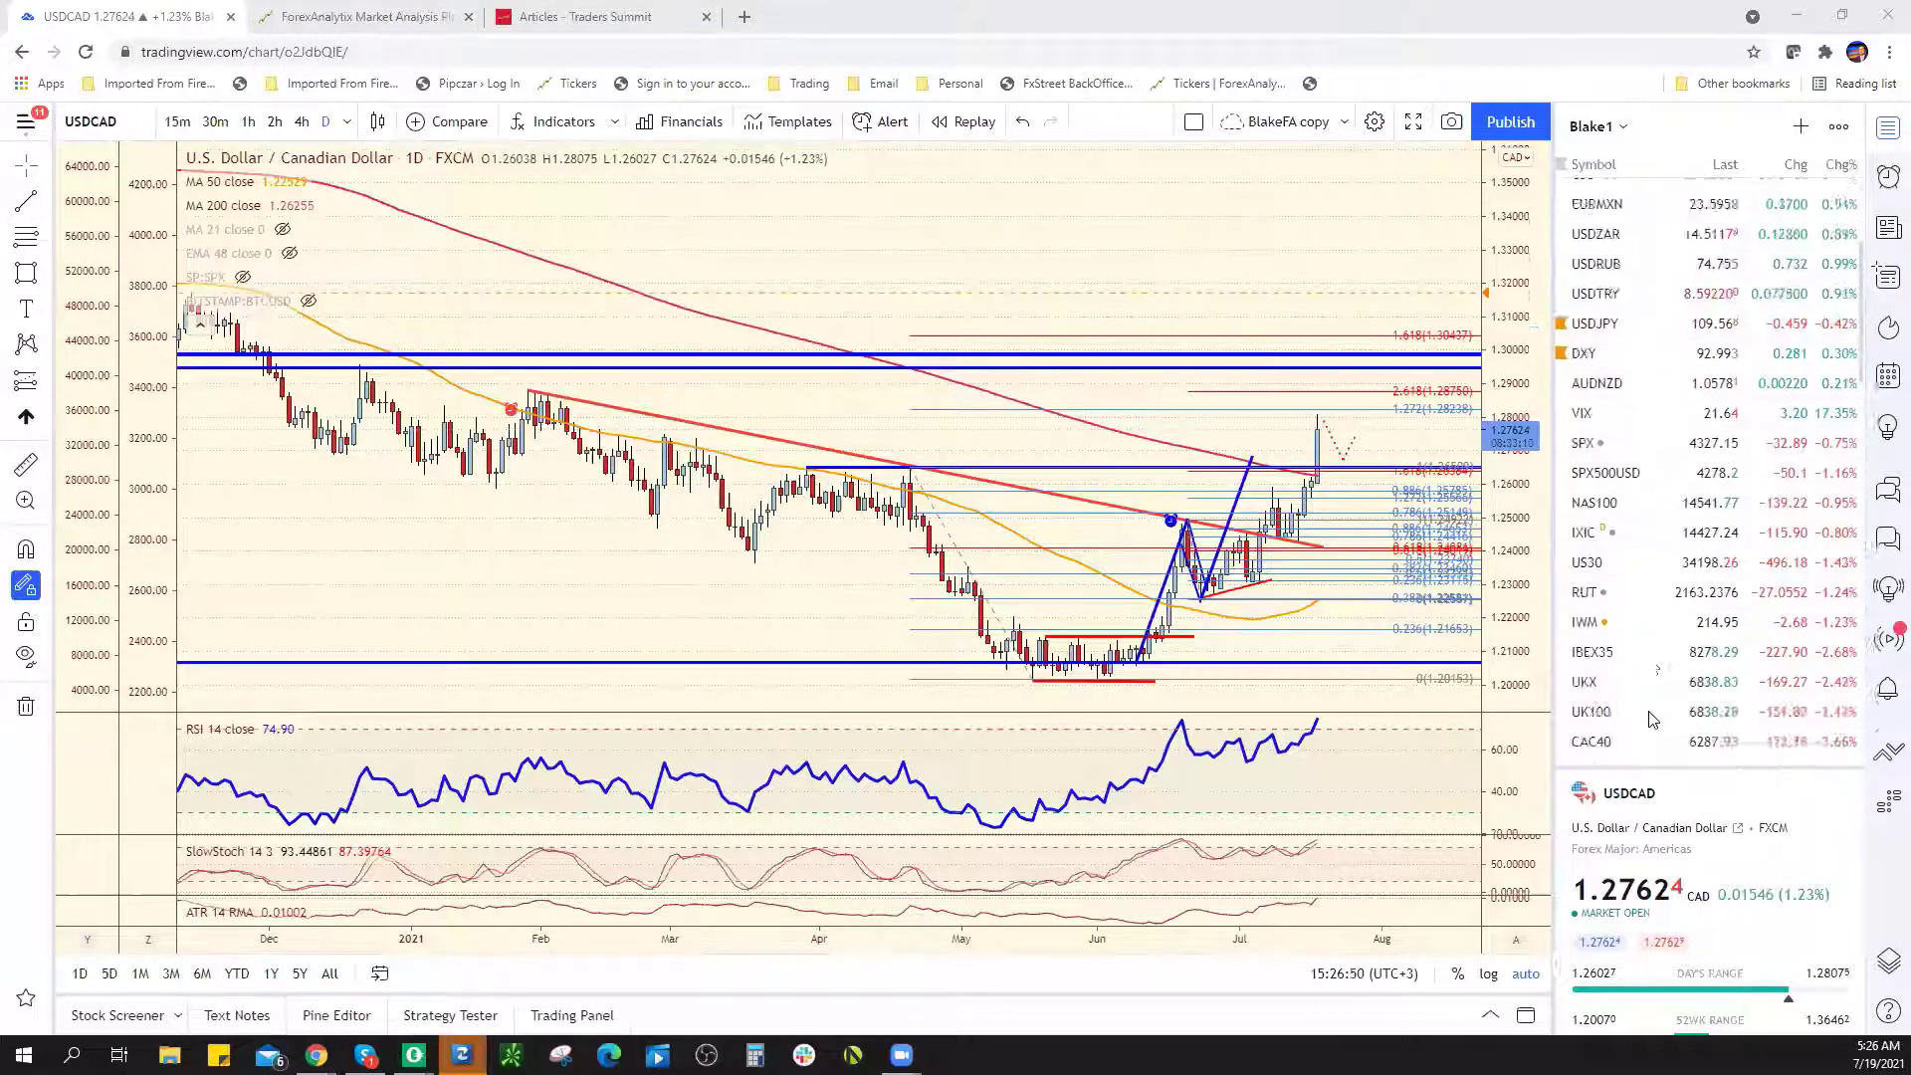
scroll(1673, 699, down, 6)
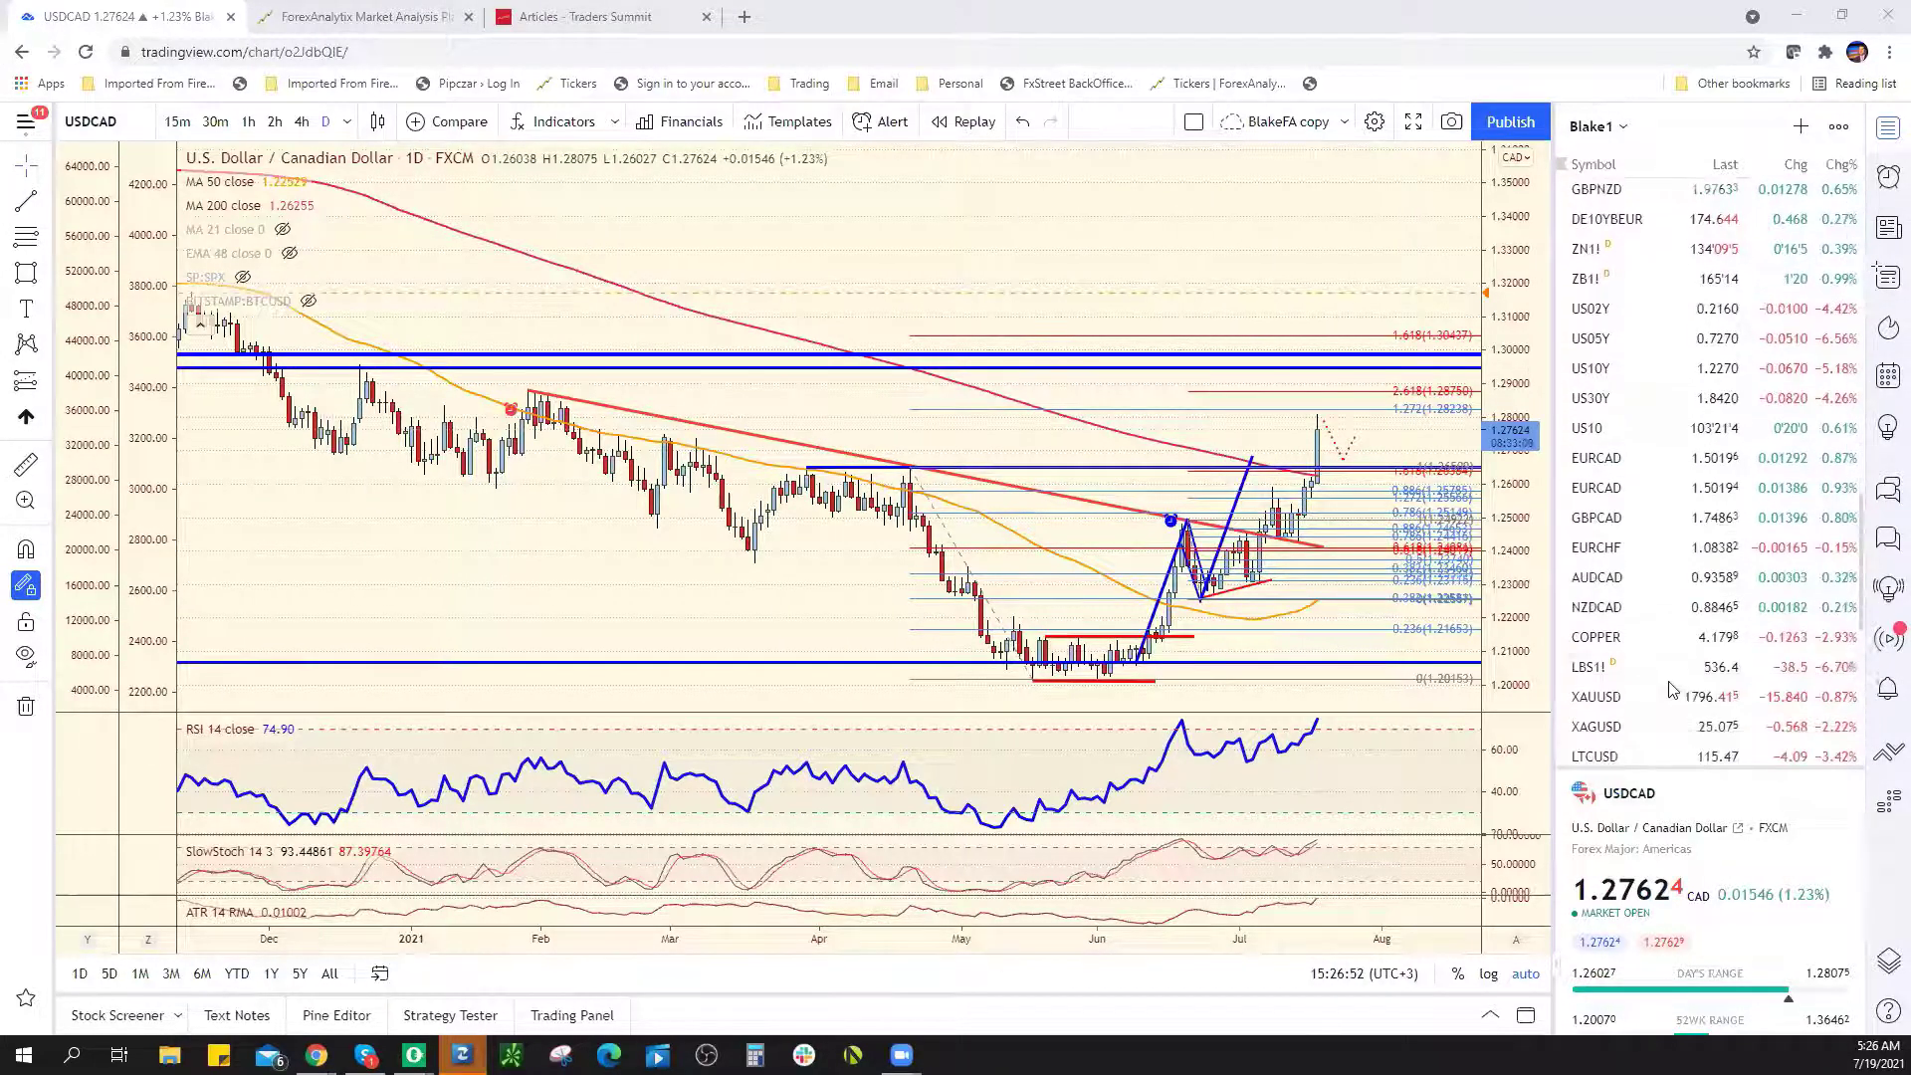
scroll(1680, 646, down, 4)
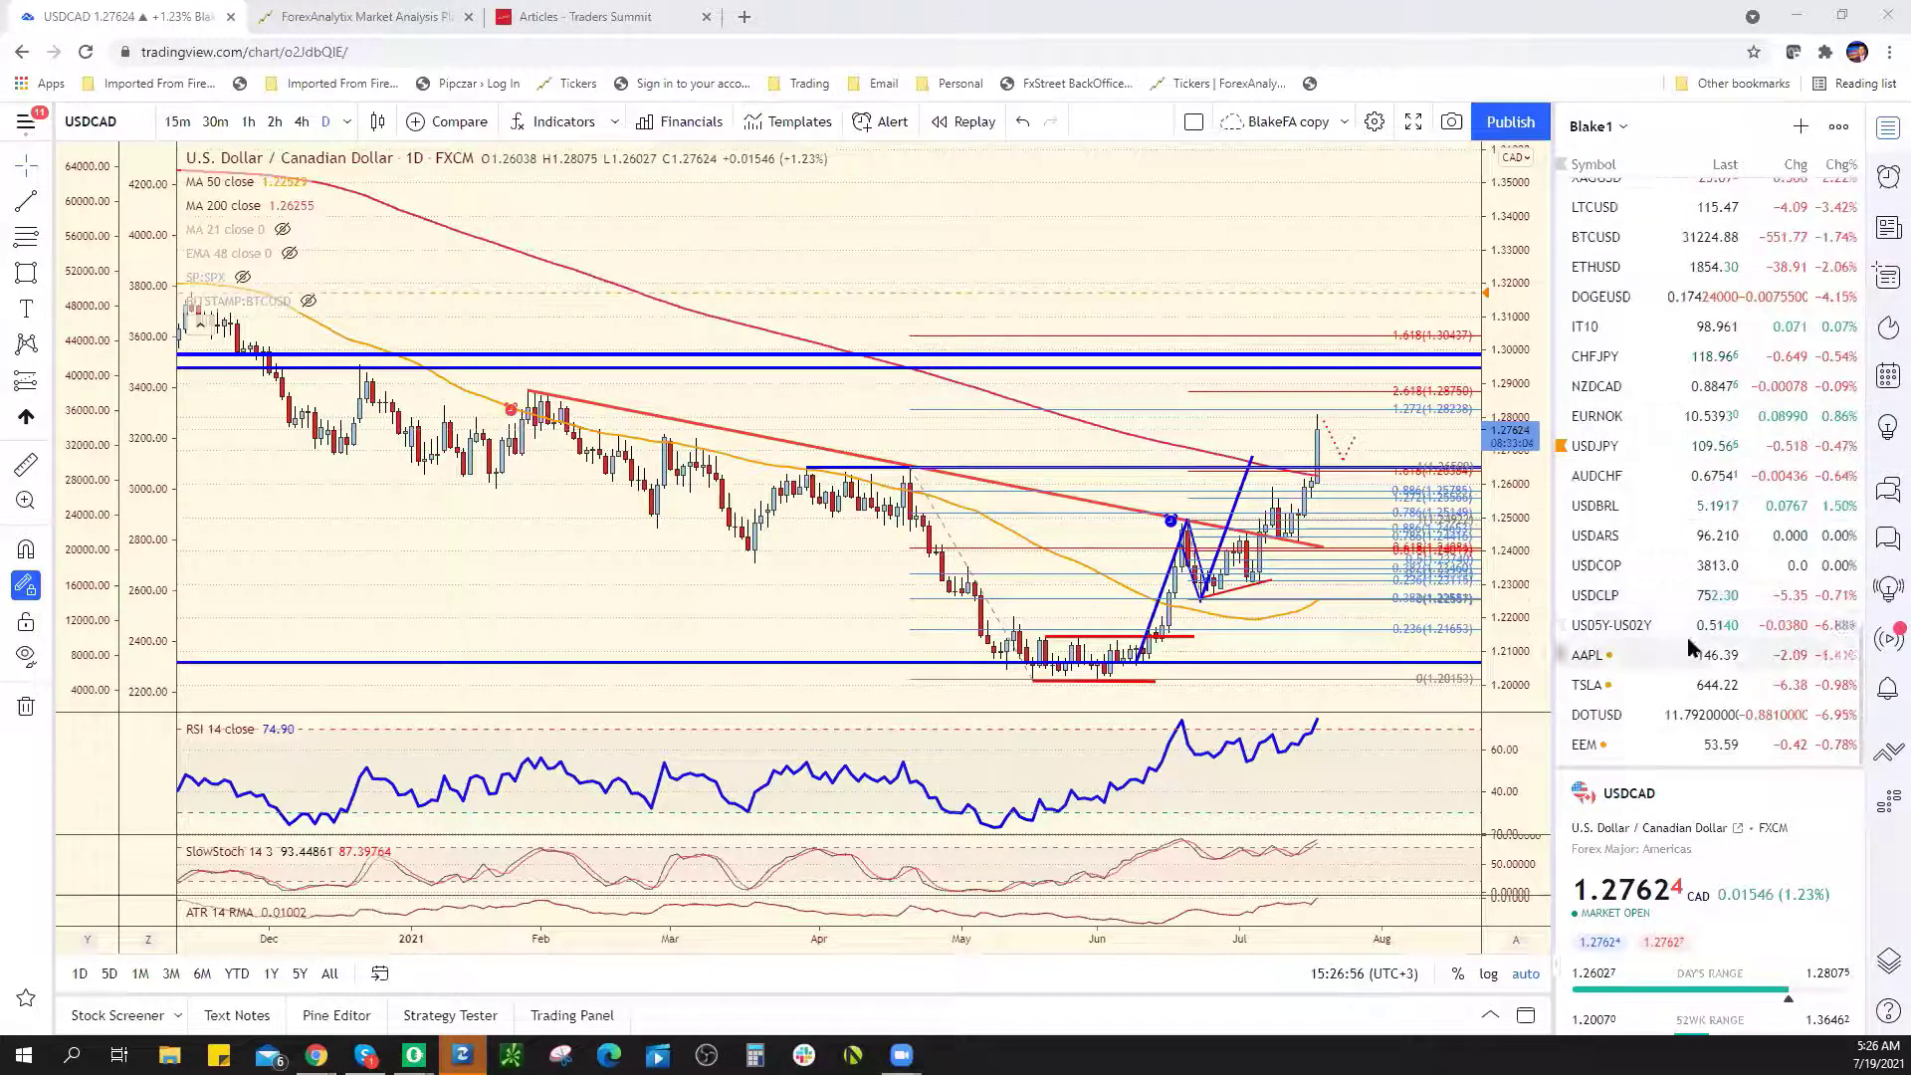
scroll(1692, 632, up, 5)
scroll(1710, 617, down, 3)
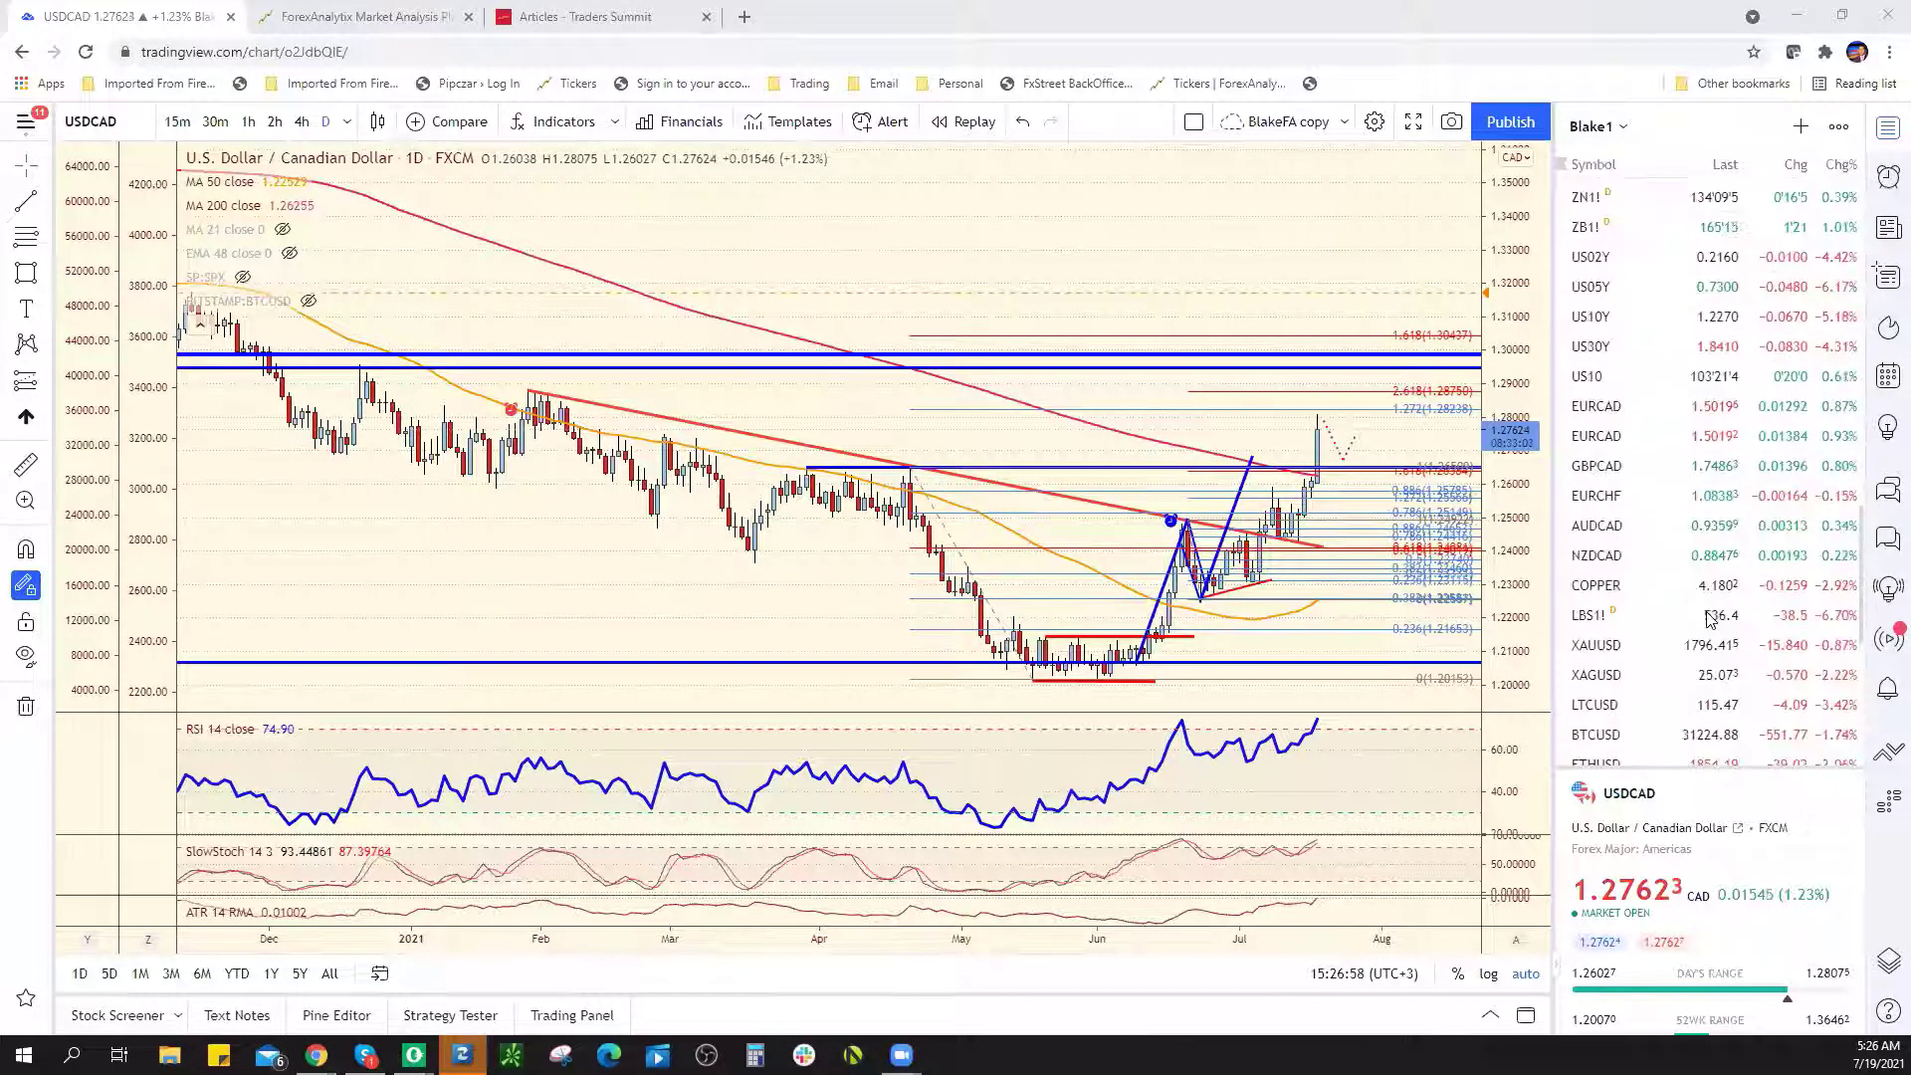
scroll(1700, 345, up, 2)
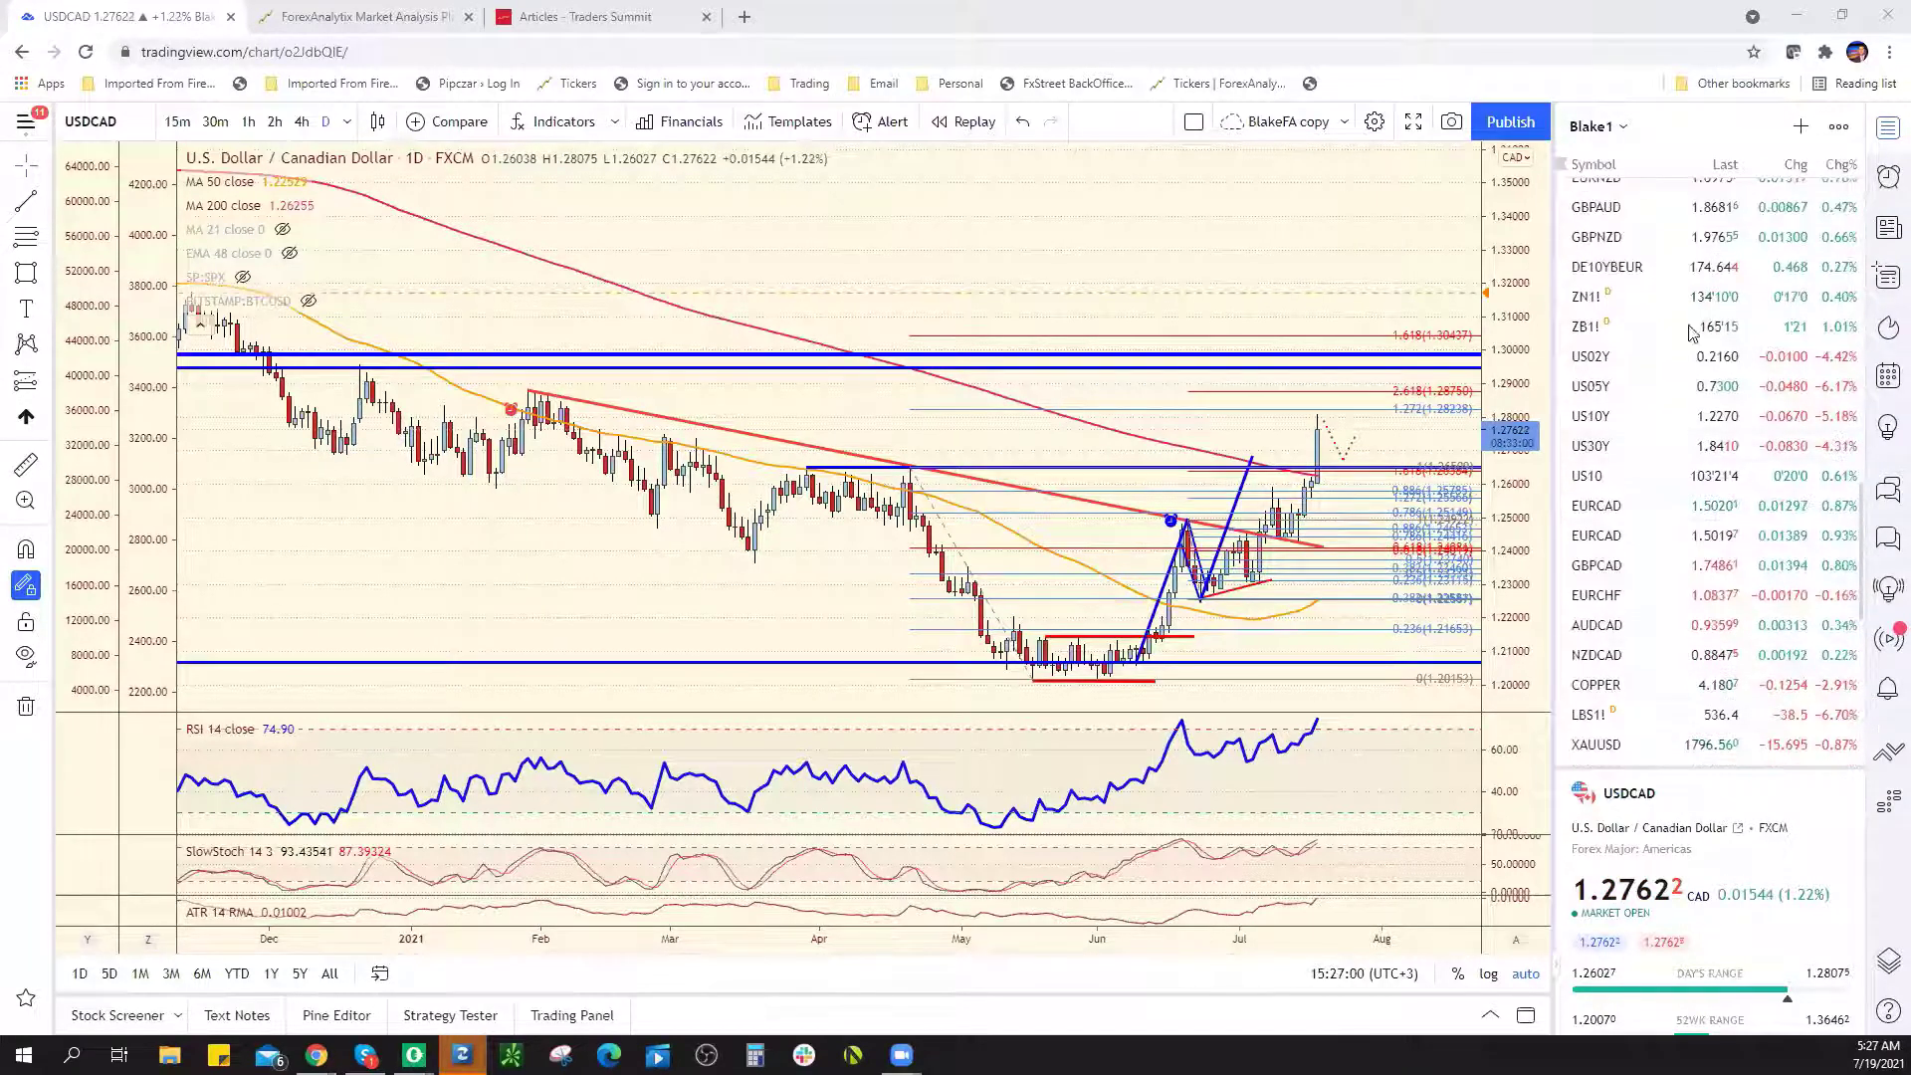
Switch to the DE10YBEUR Bund daily chart and zoom out
click(1633, 267)
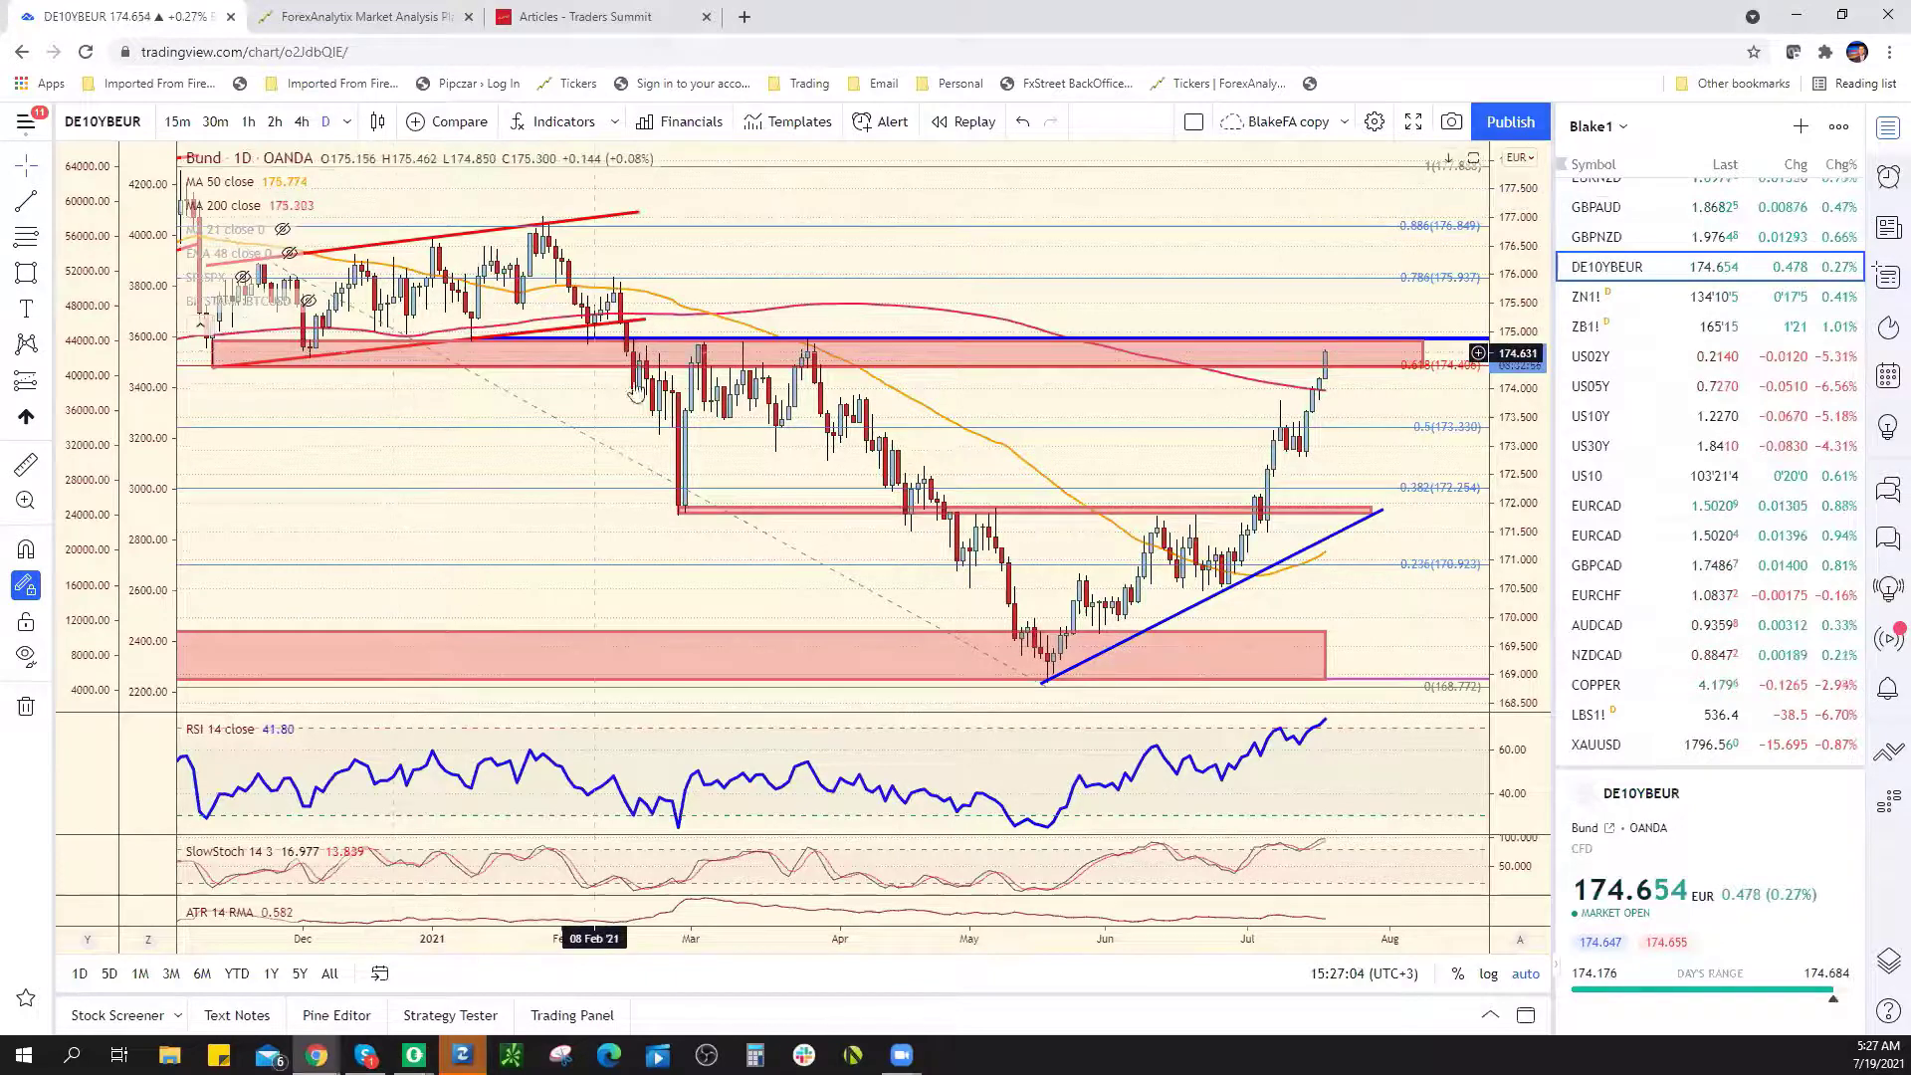
scroll(720, 416, down, 3)
scroll(720, 416, down, 5)
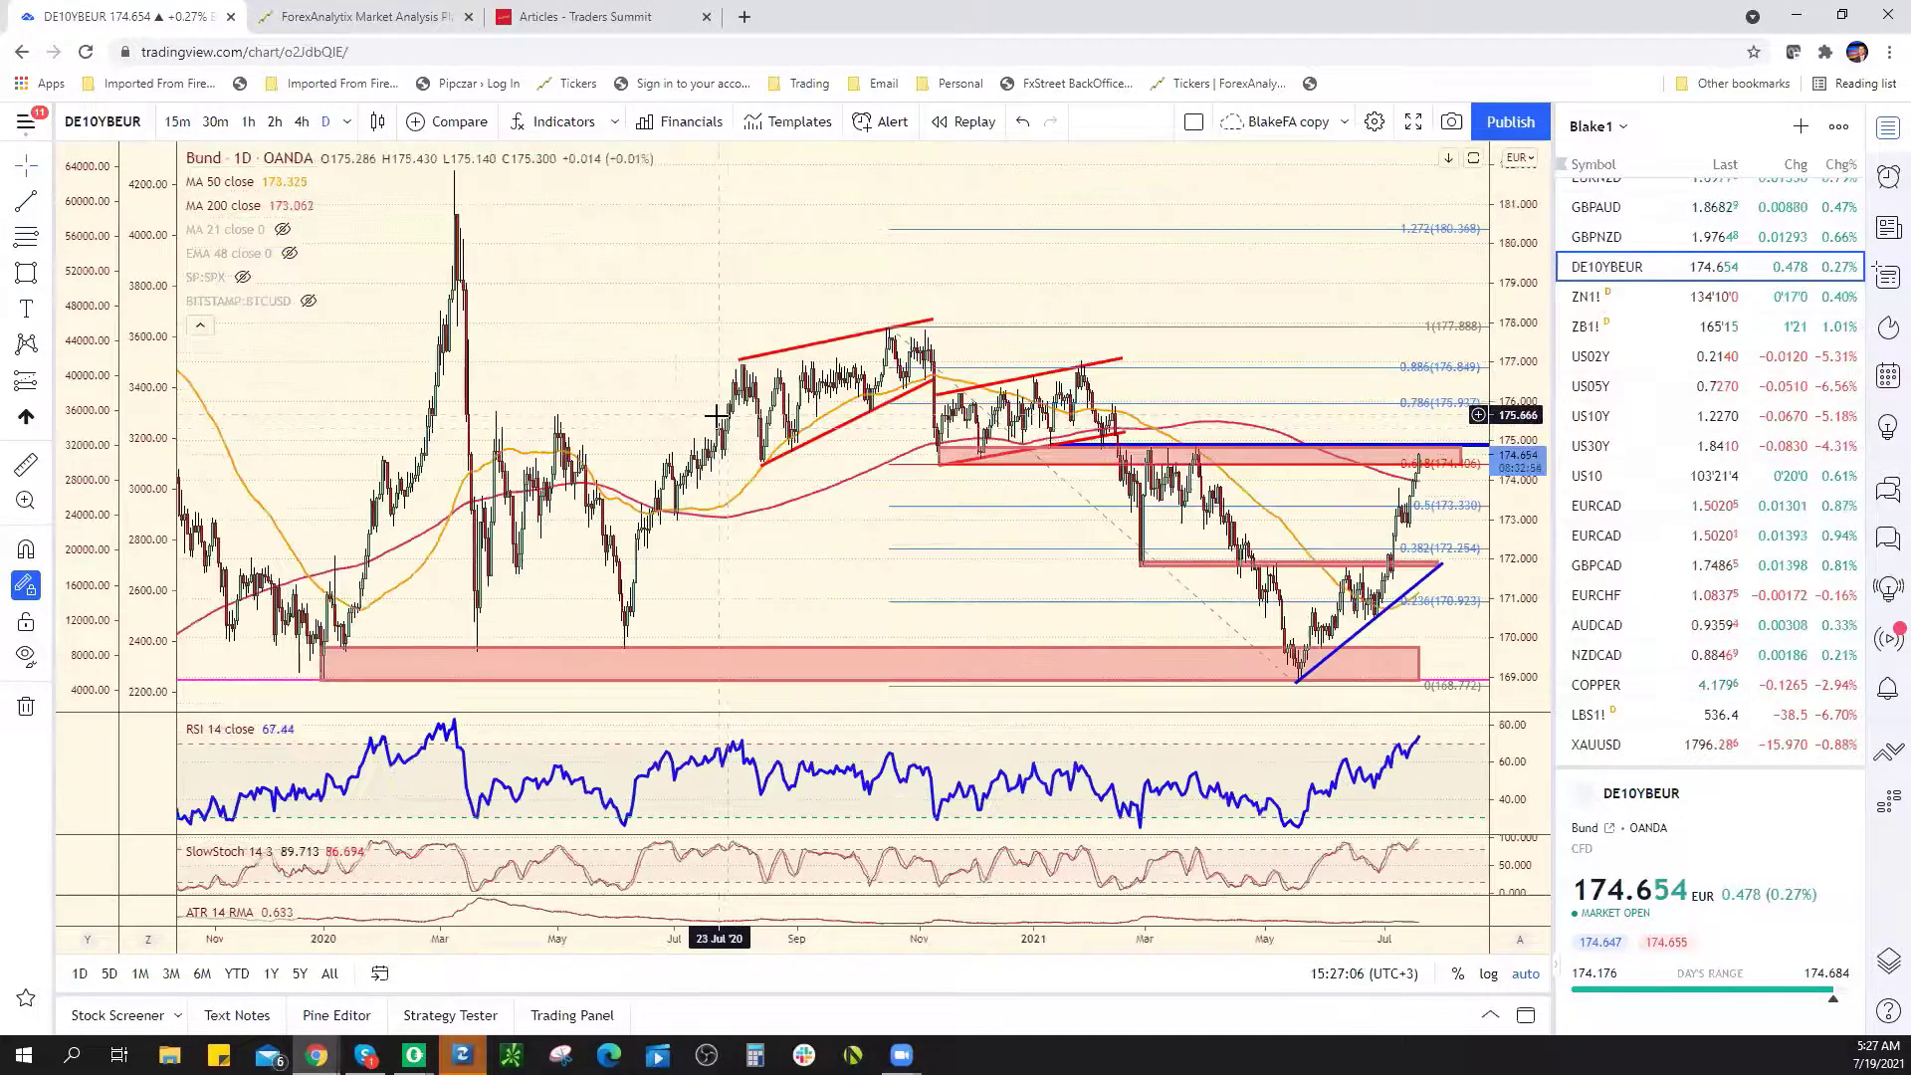
scroll(719, 430, up, 5)
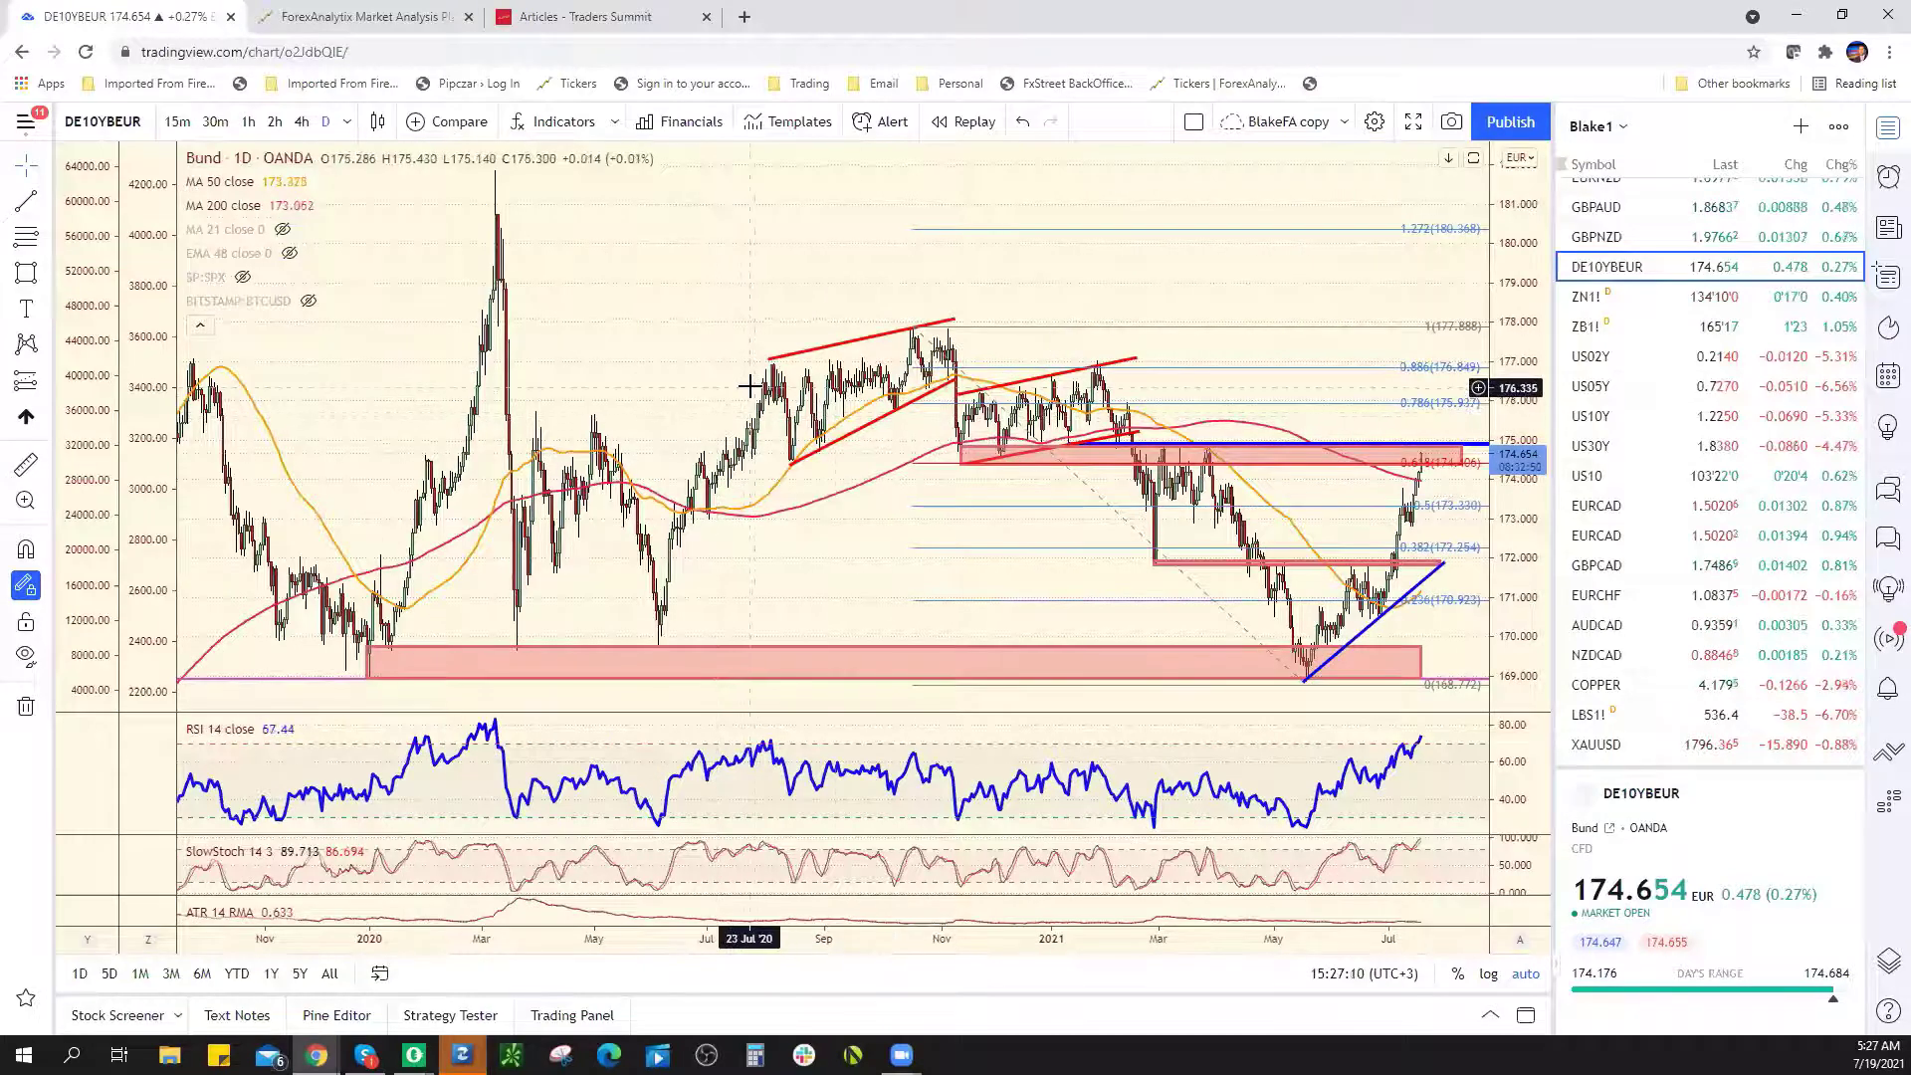
scroll(748, 390, down, 1)
scroll(743, 394, down, 3)
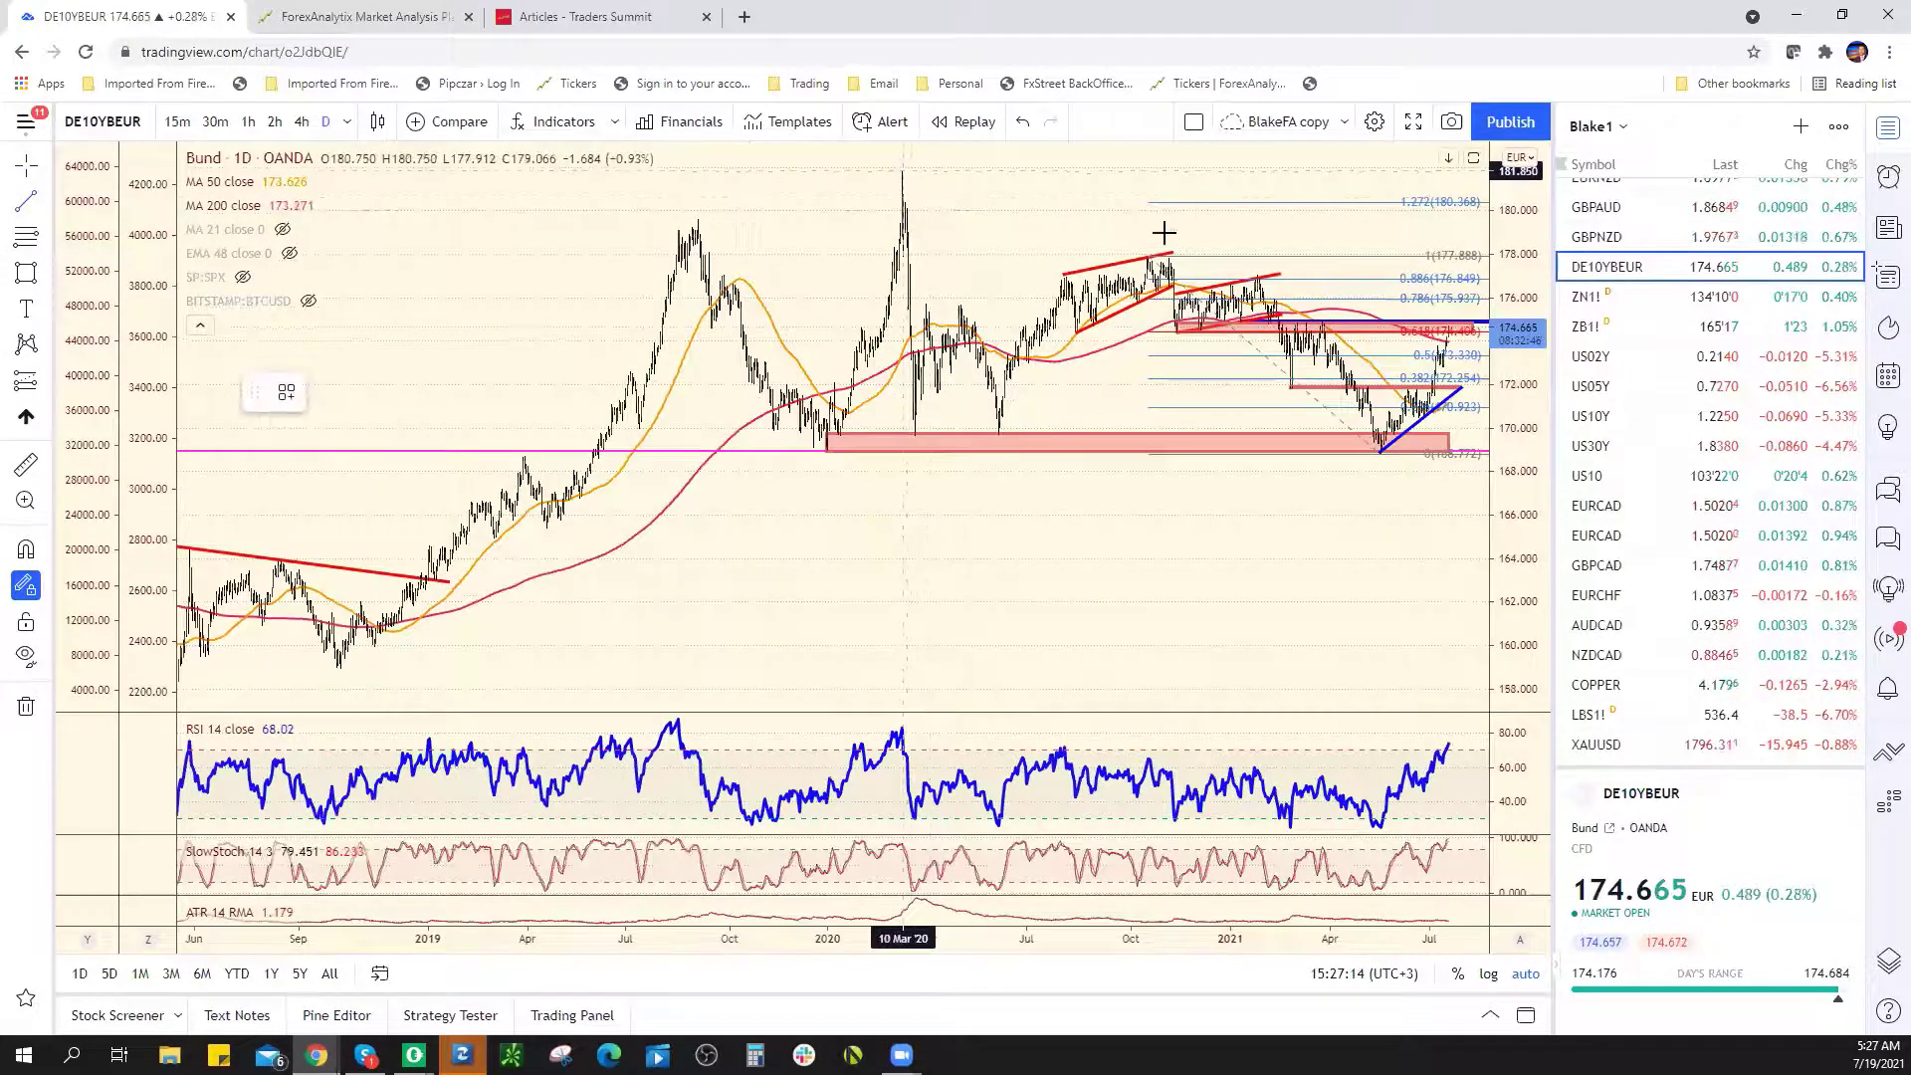
Draw a trend line from the March 2020 peak and lower its right end
click(903, 171)
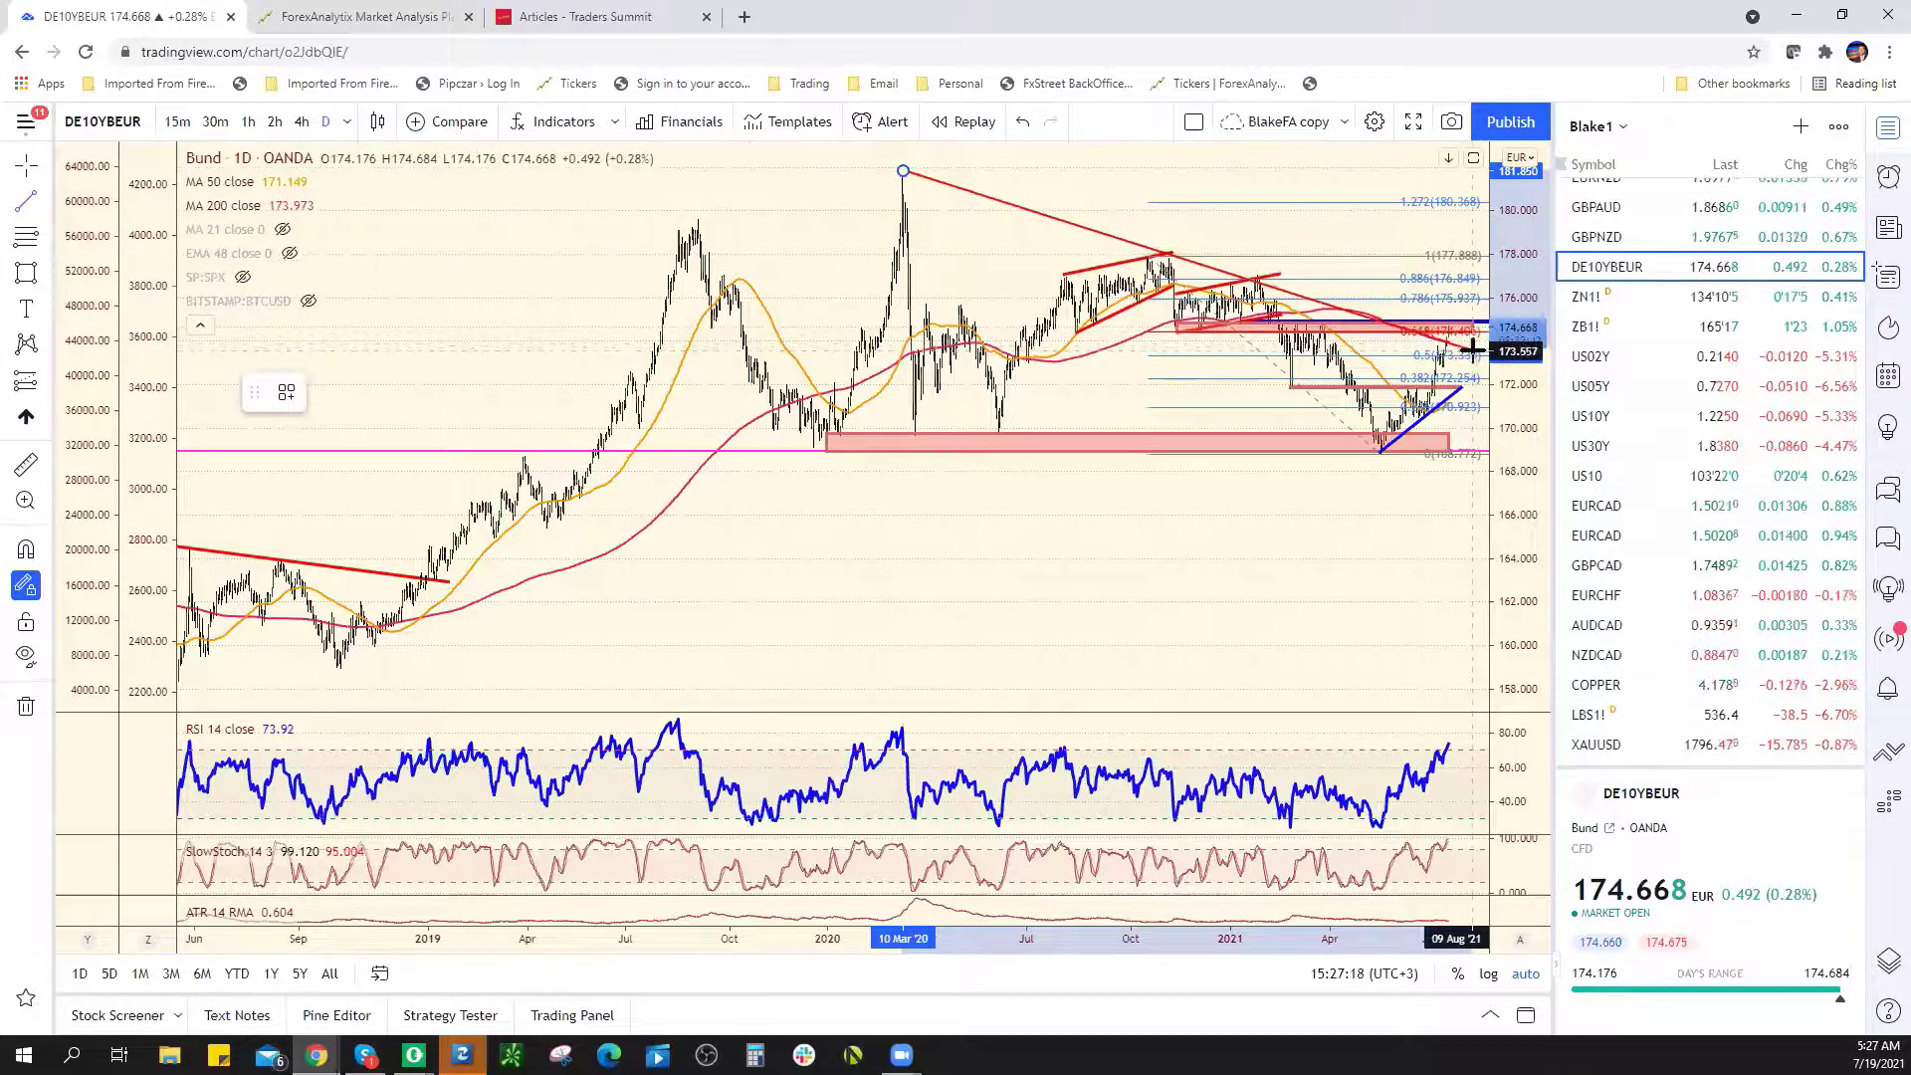
click(1481, 353)
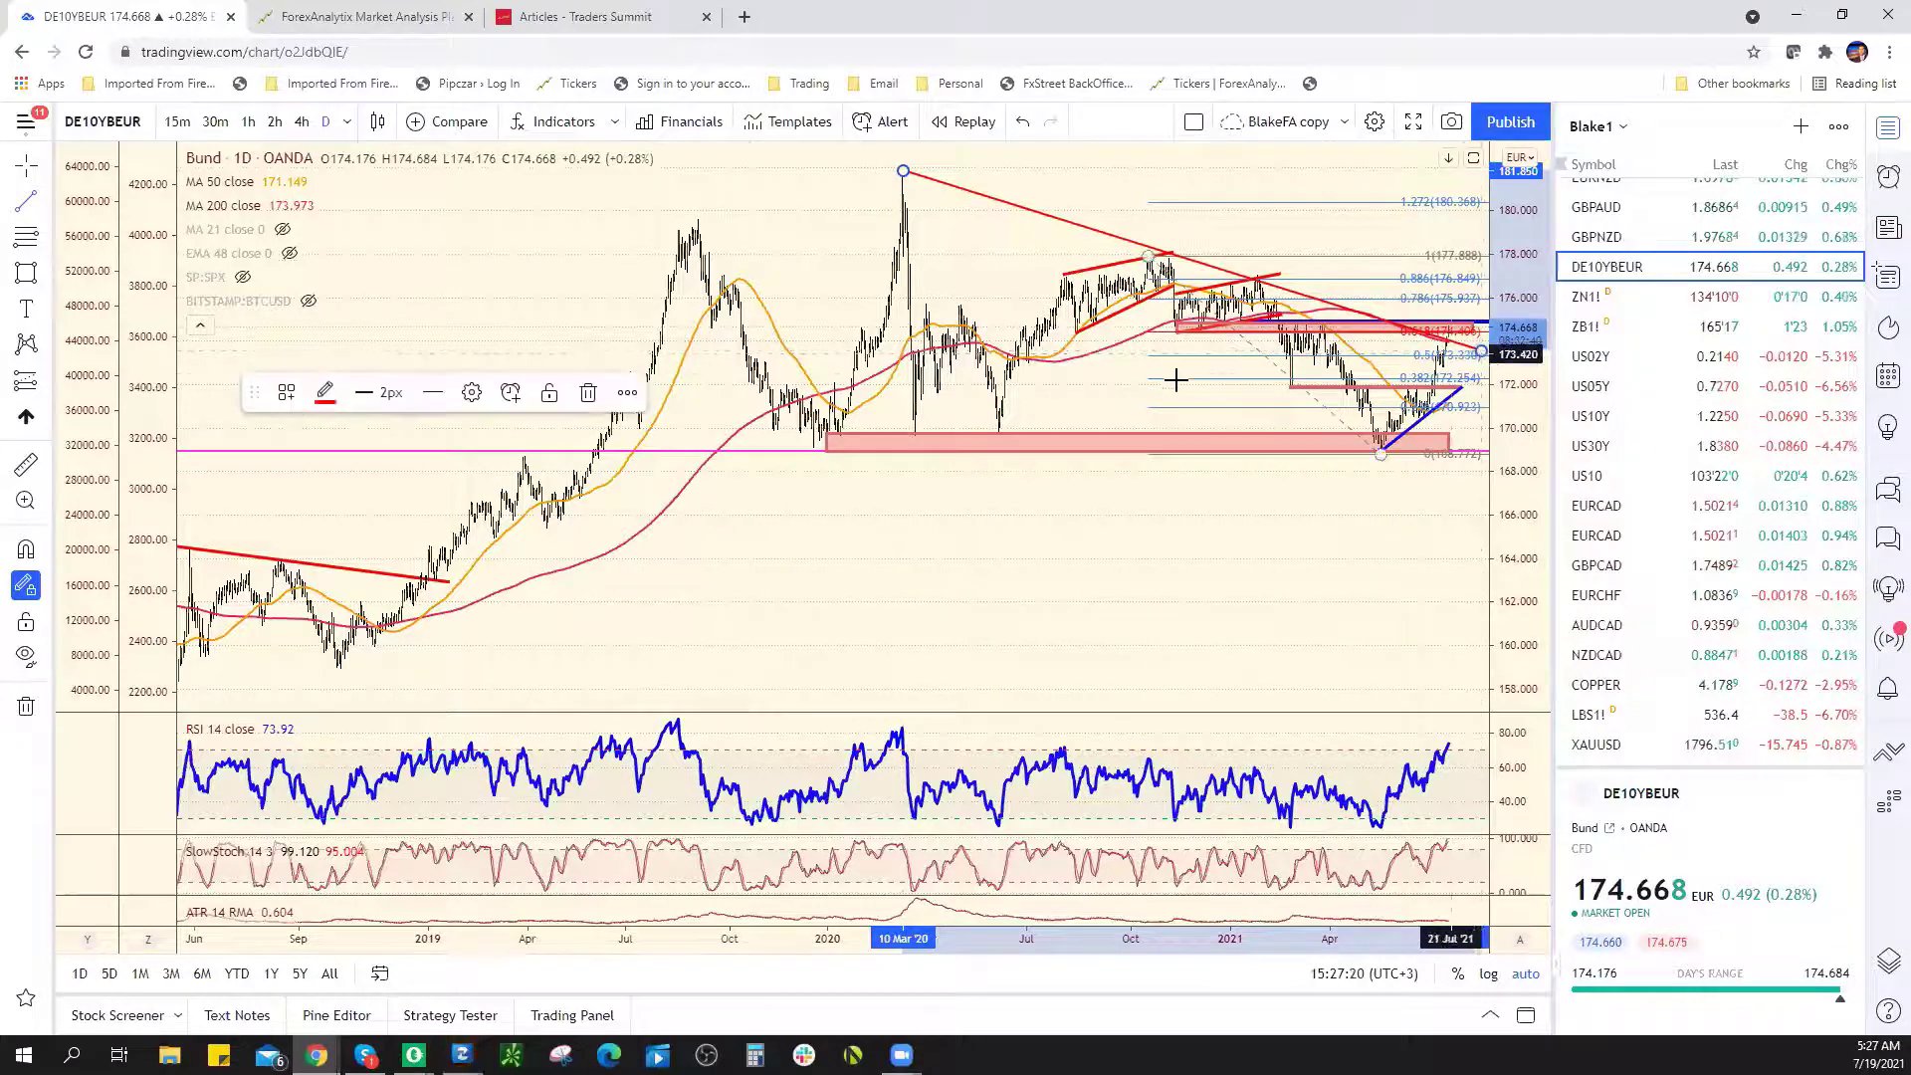
scroll(1045, 378, up, 5)
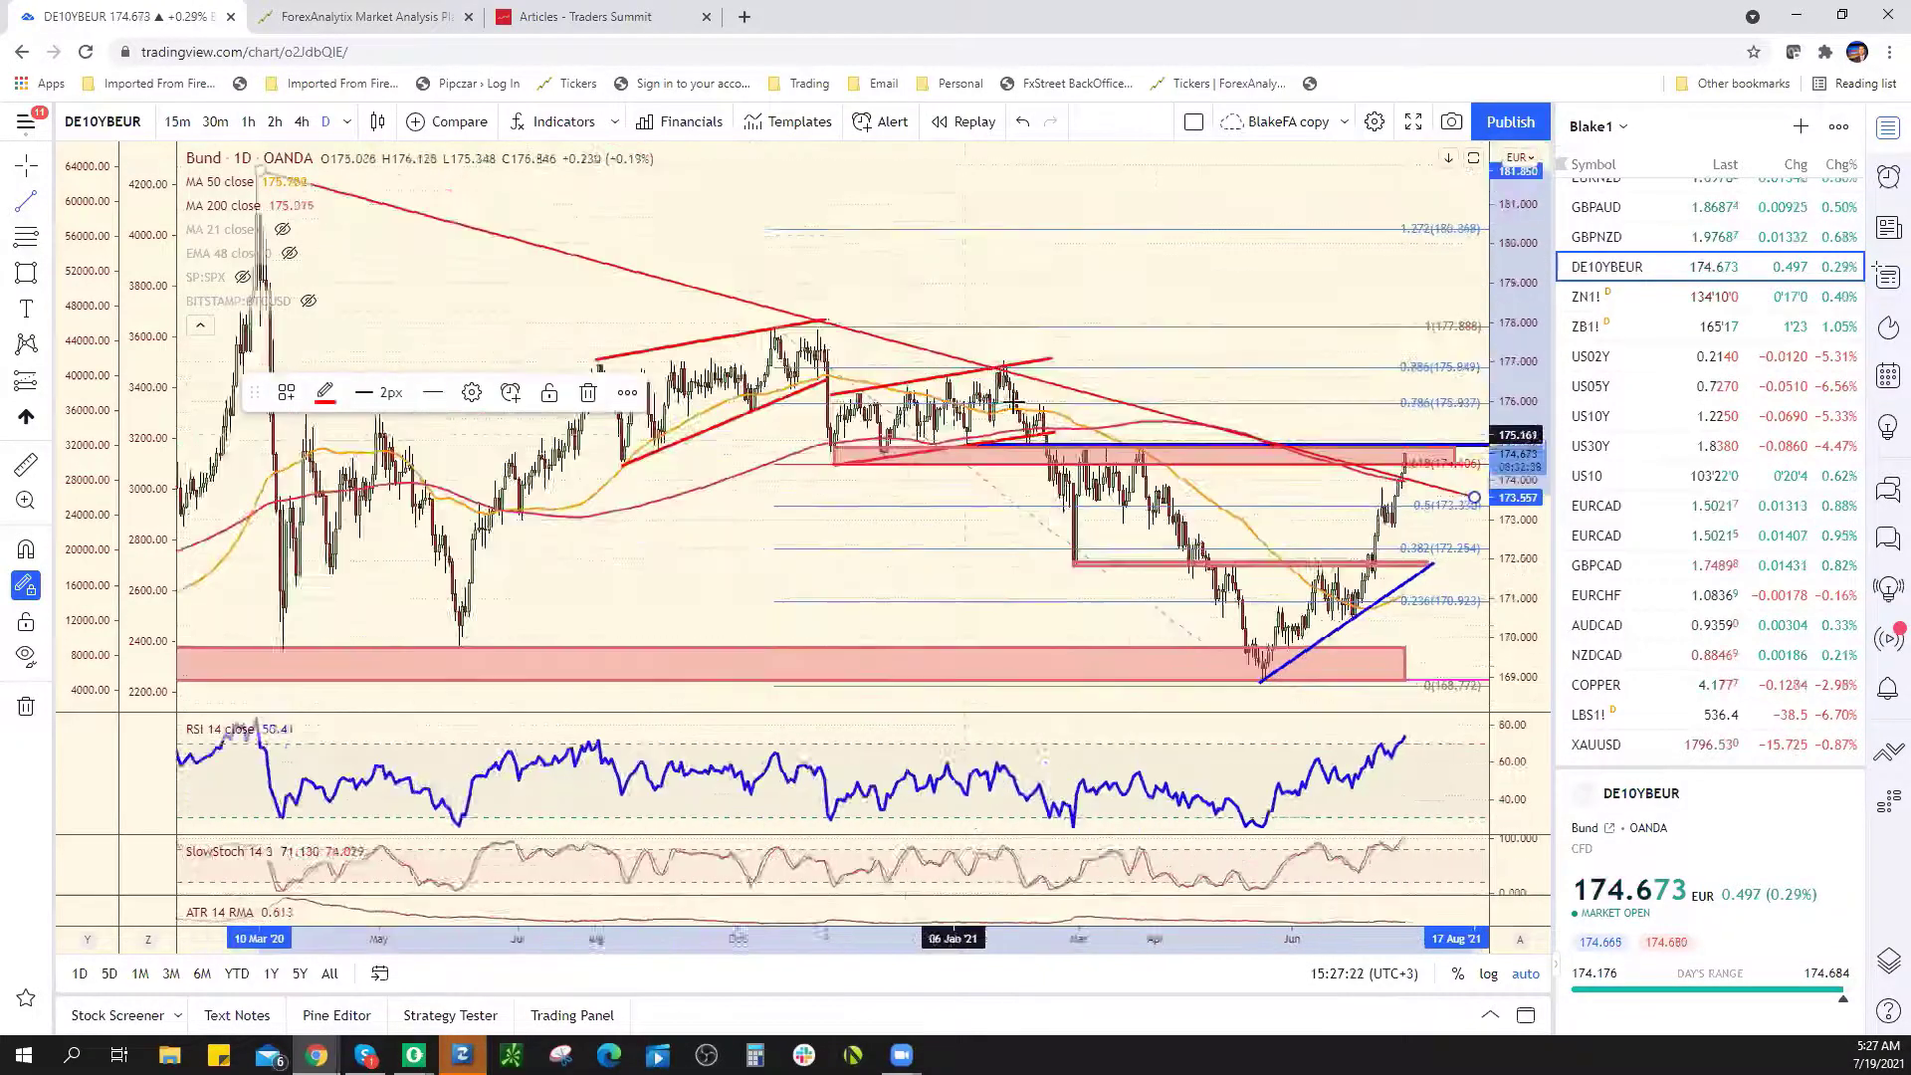
scroll(1015, 401, down, 3)
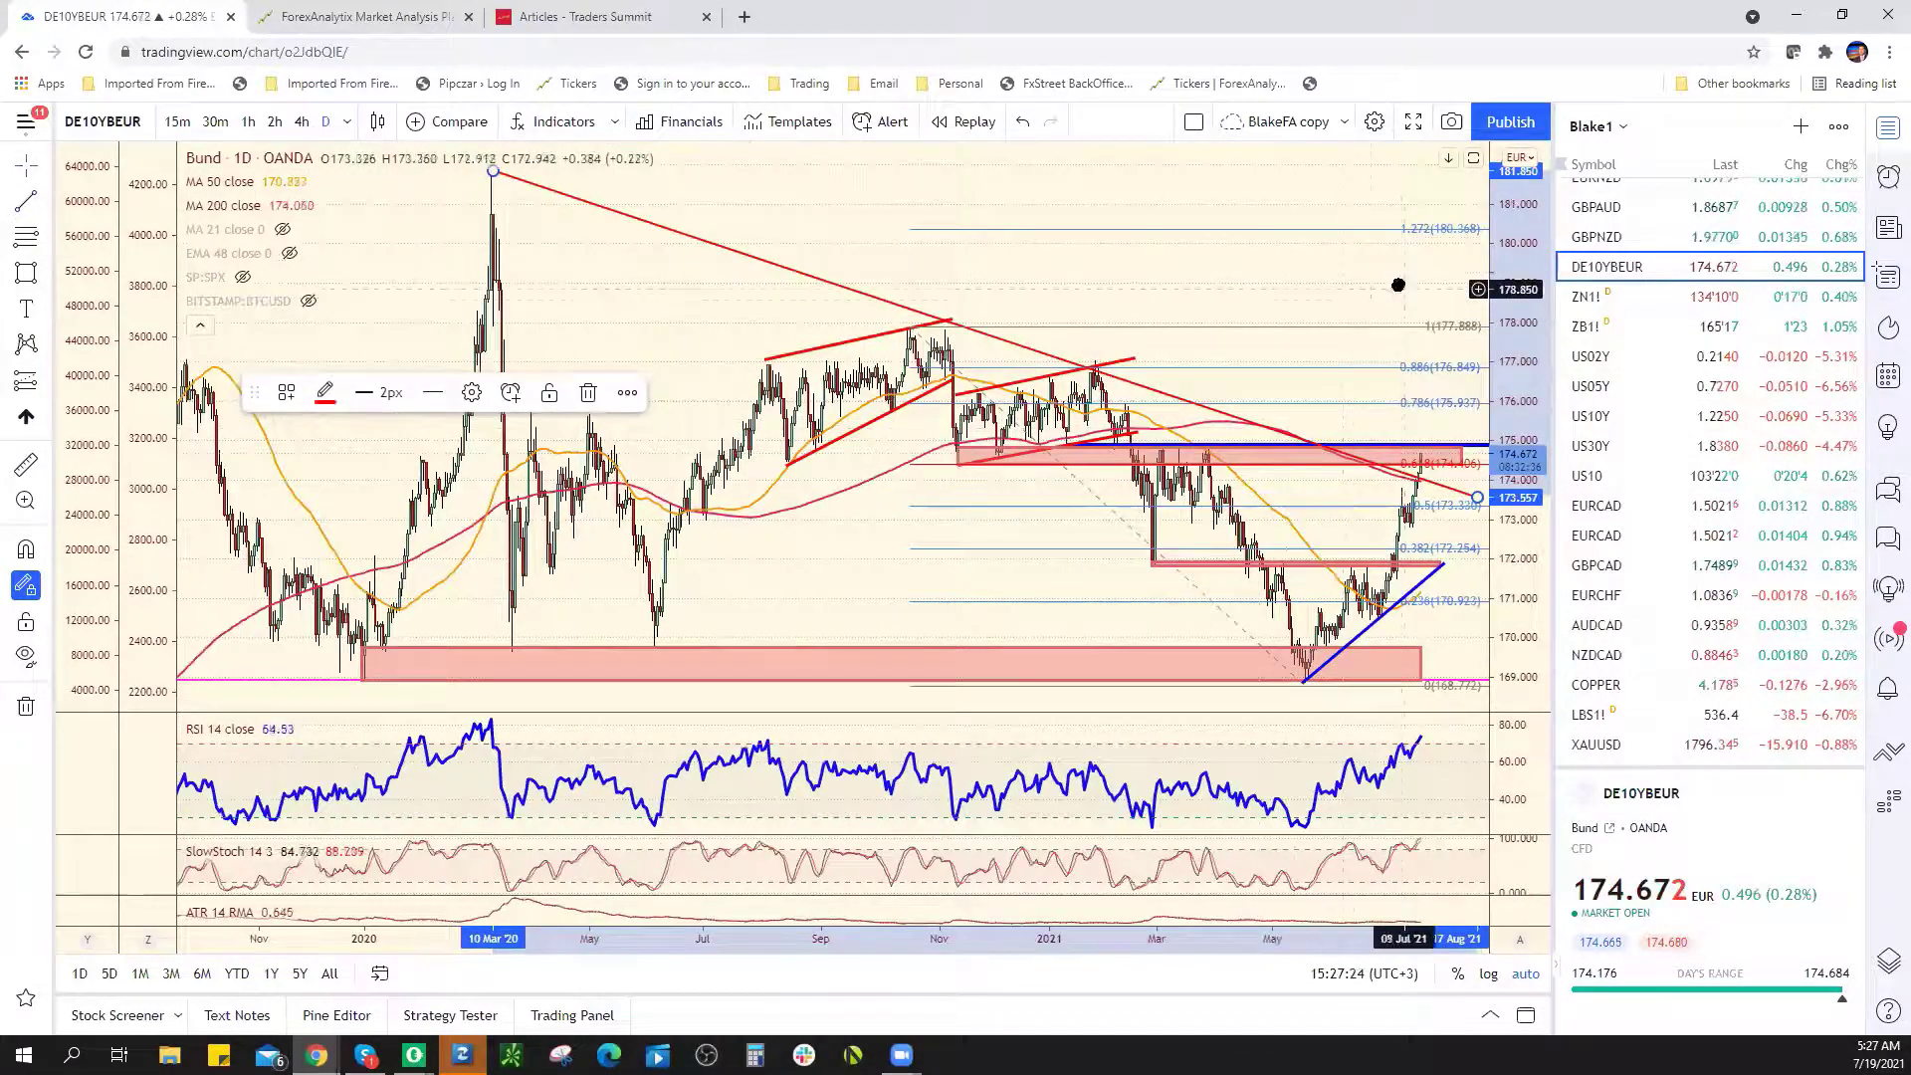
scroll(1398, 284, up, 3)
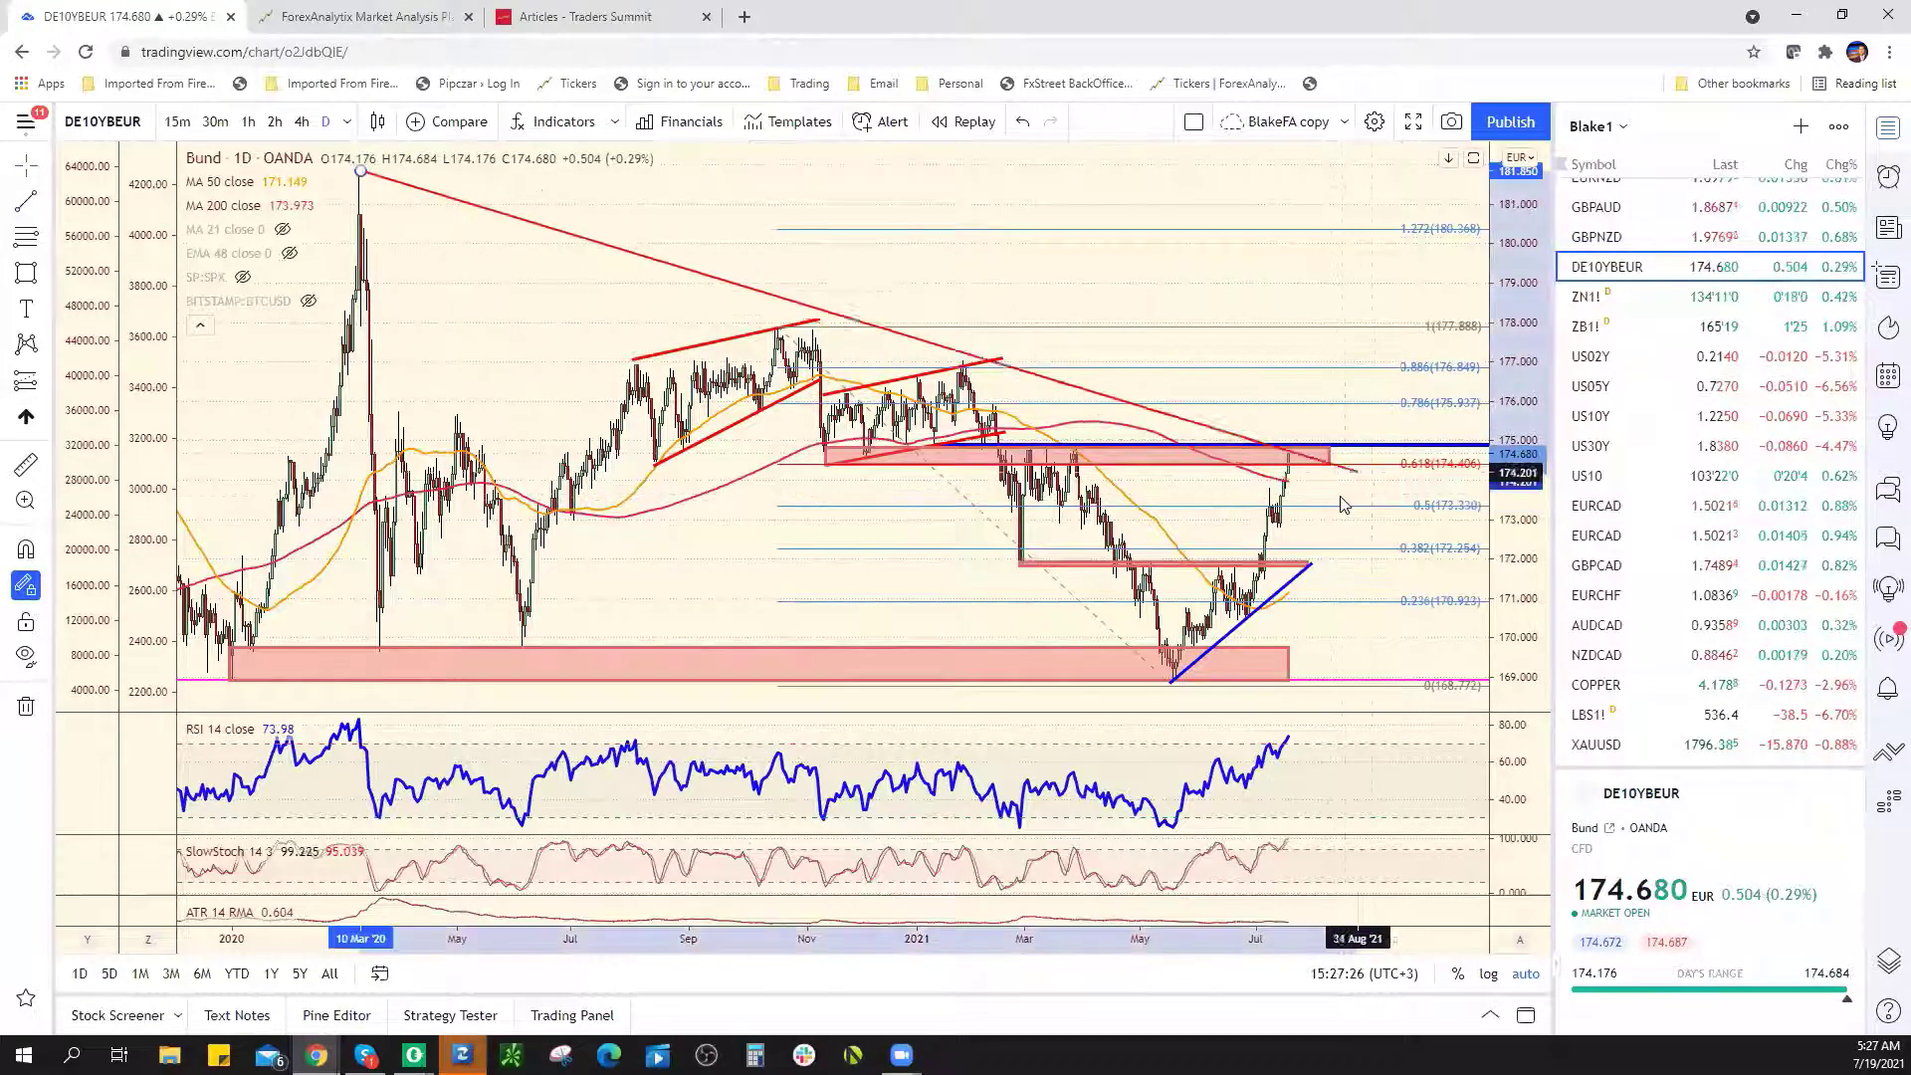
drag(1356, 471, 1357, 494)
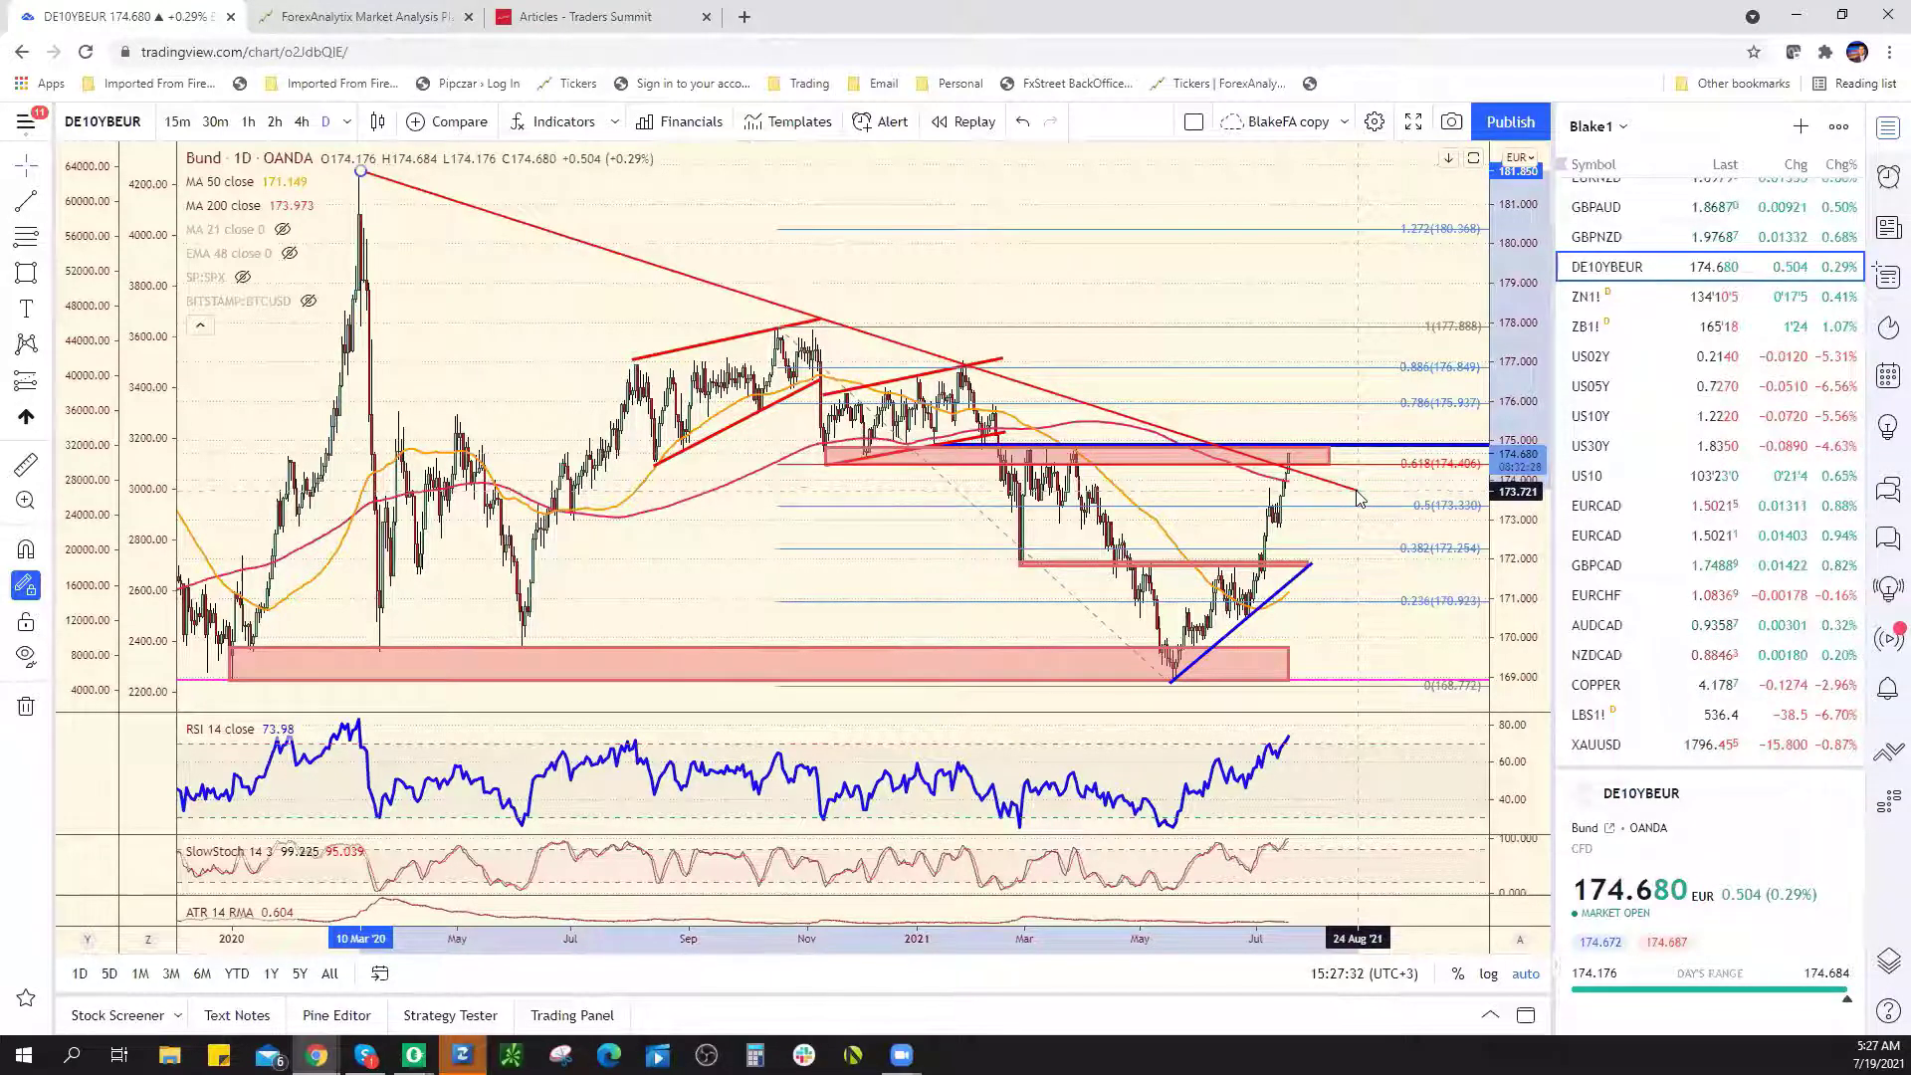
click(1360, 496)
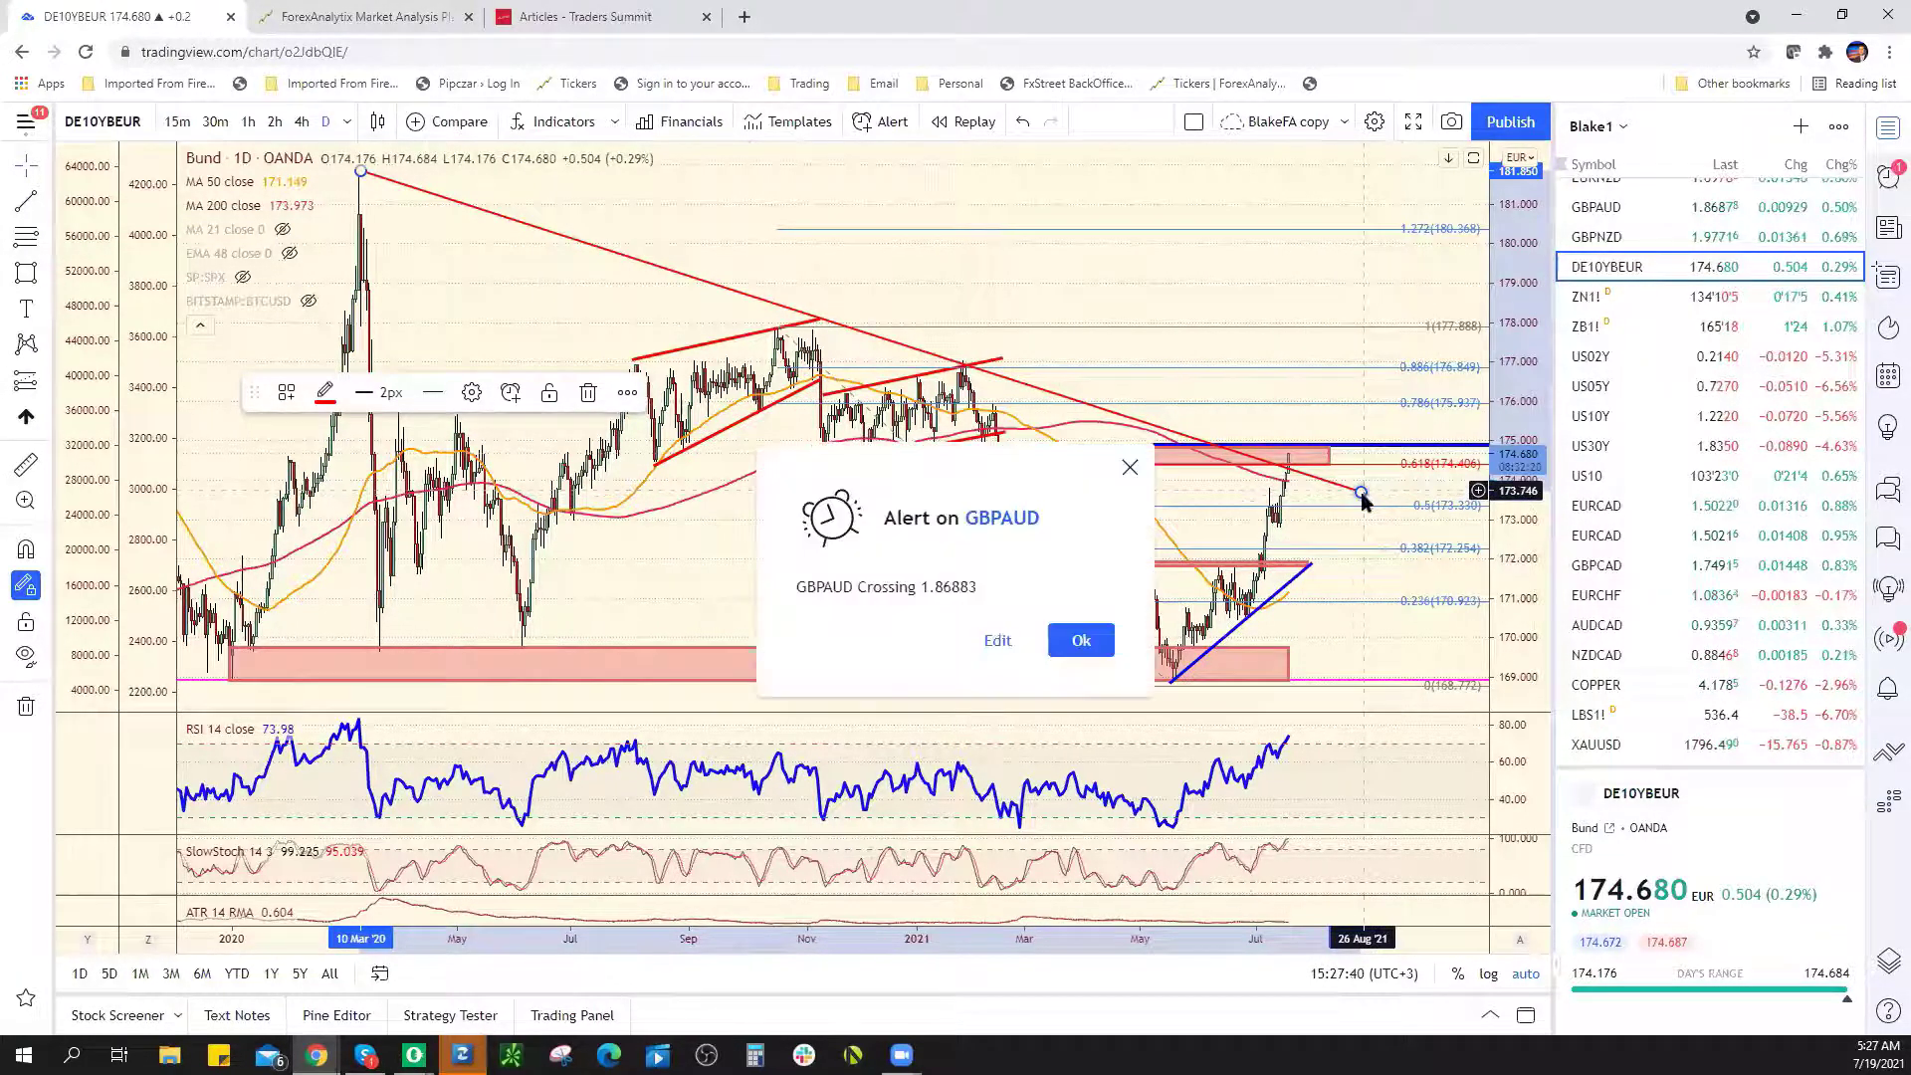
Dismiss the GBPAUD alert and draw a Steve 2-styled Fib retracement, March 2020 high to May 2021 low
click(1082, 645)
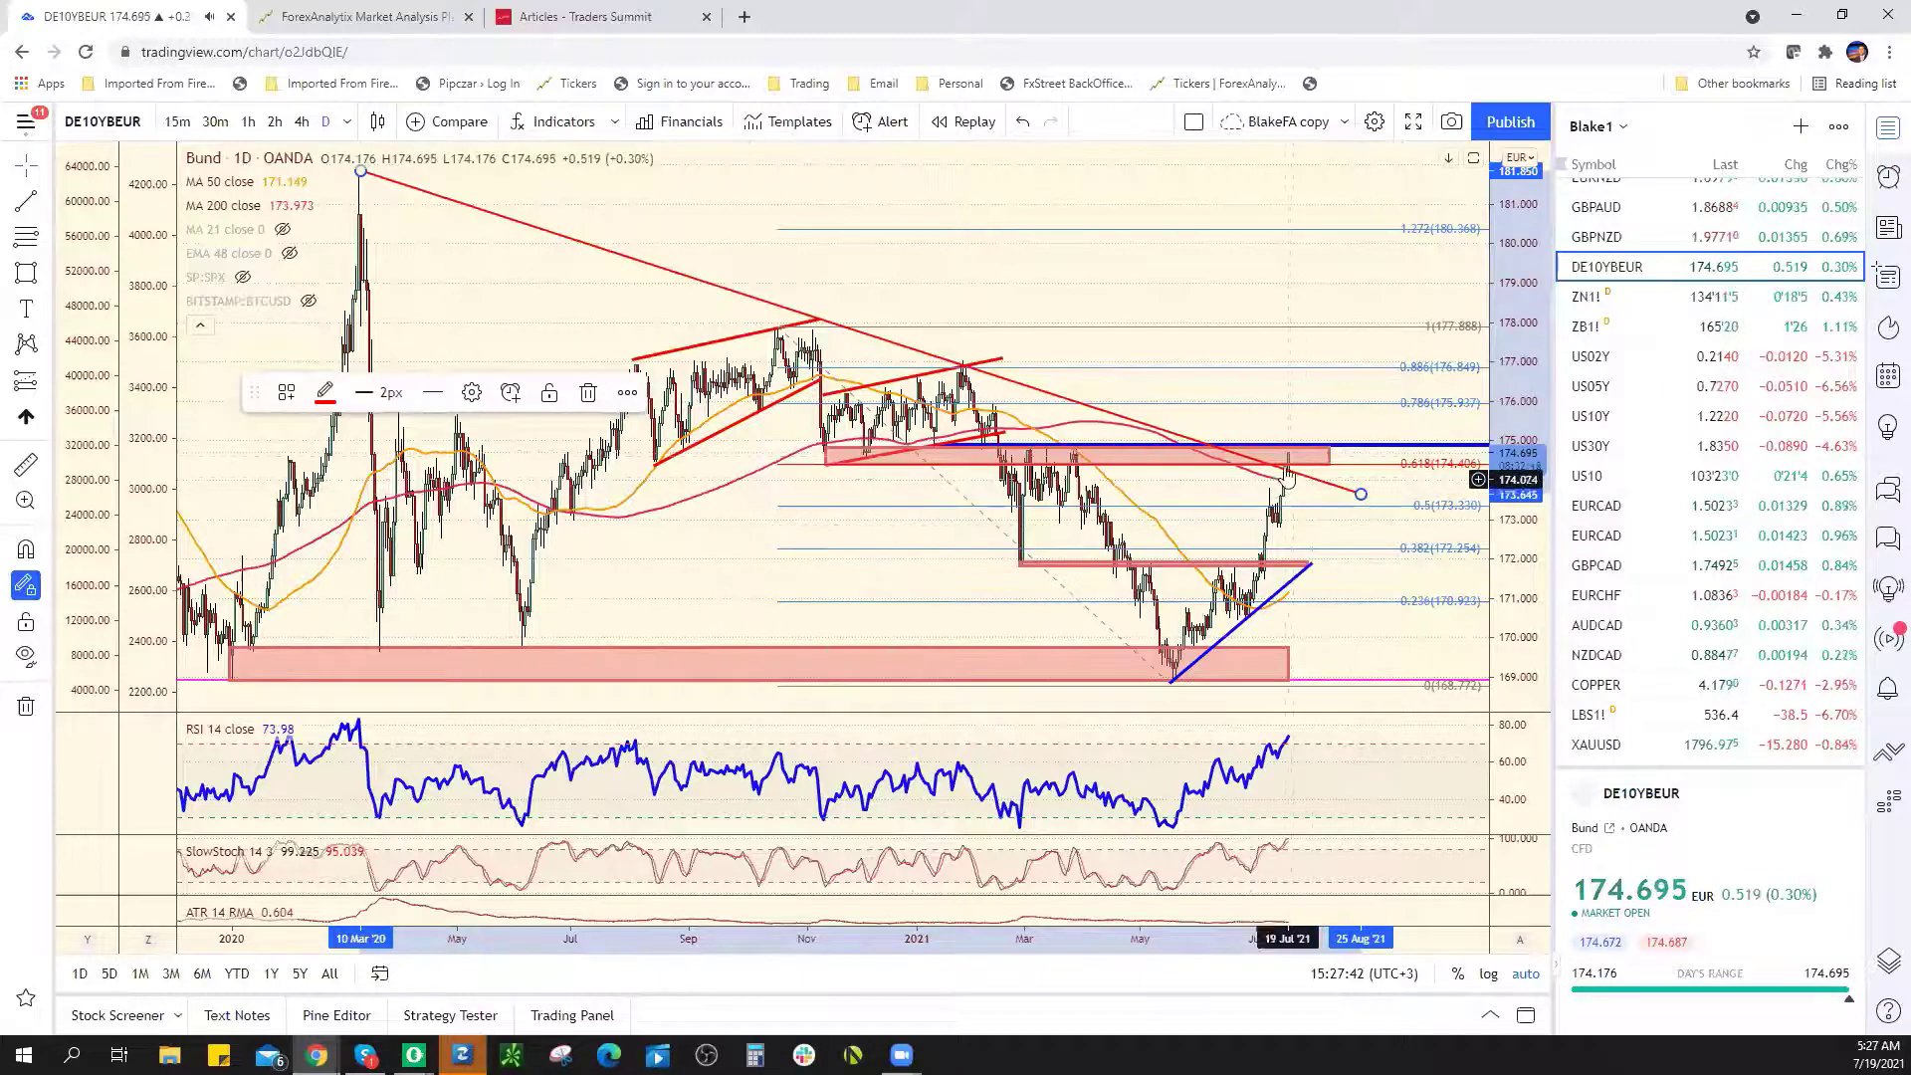
scroll(1288, 431, down, 2)
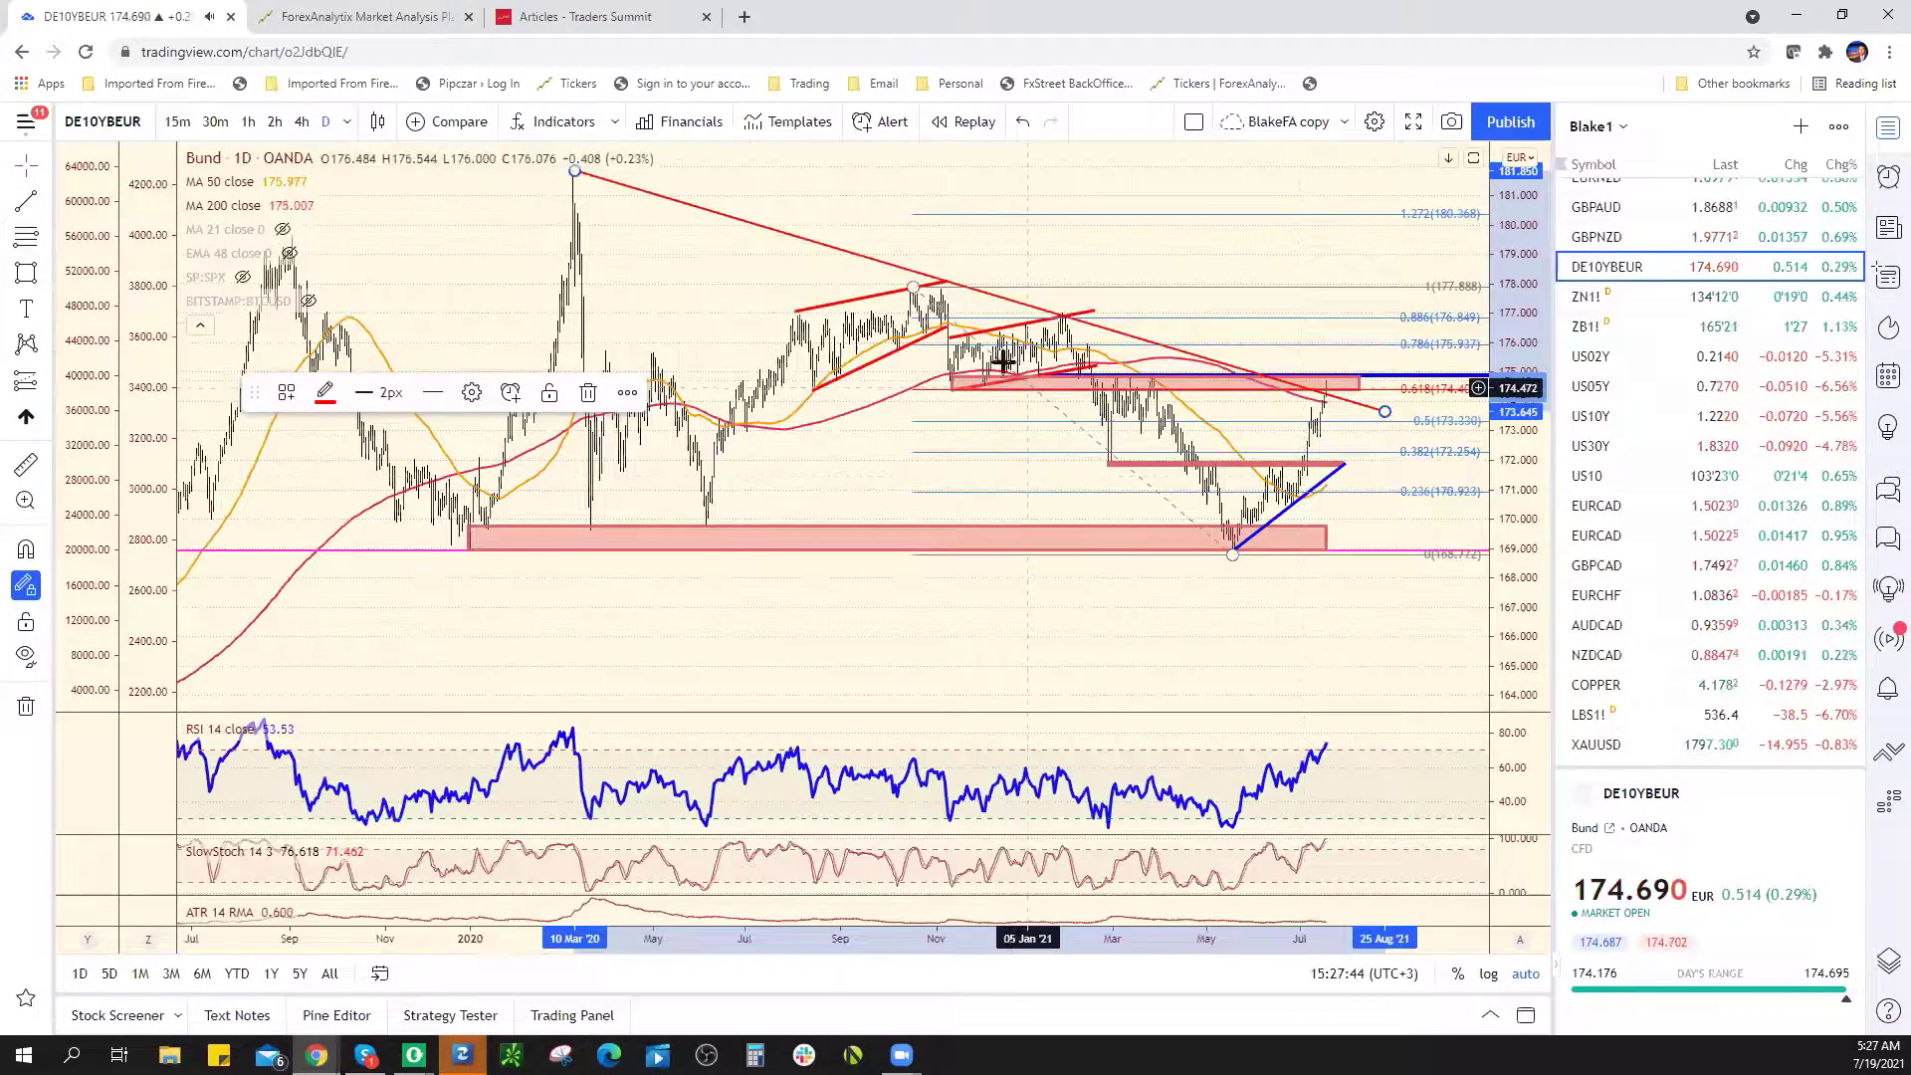
scroll(1354, 418, down, 2)
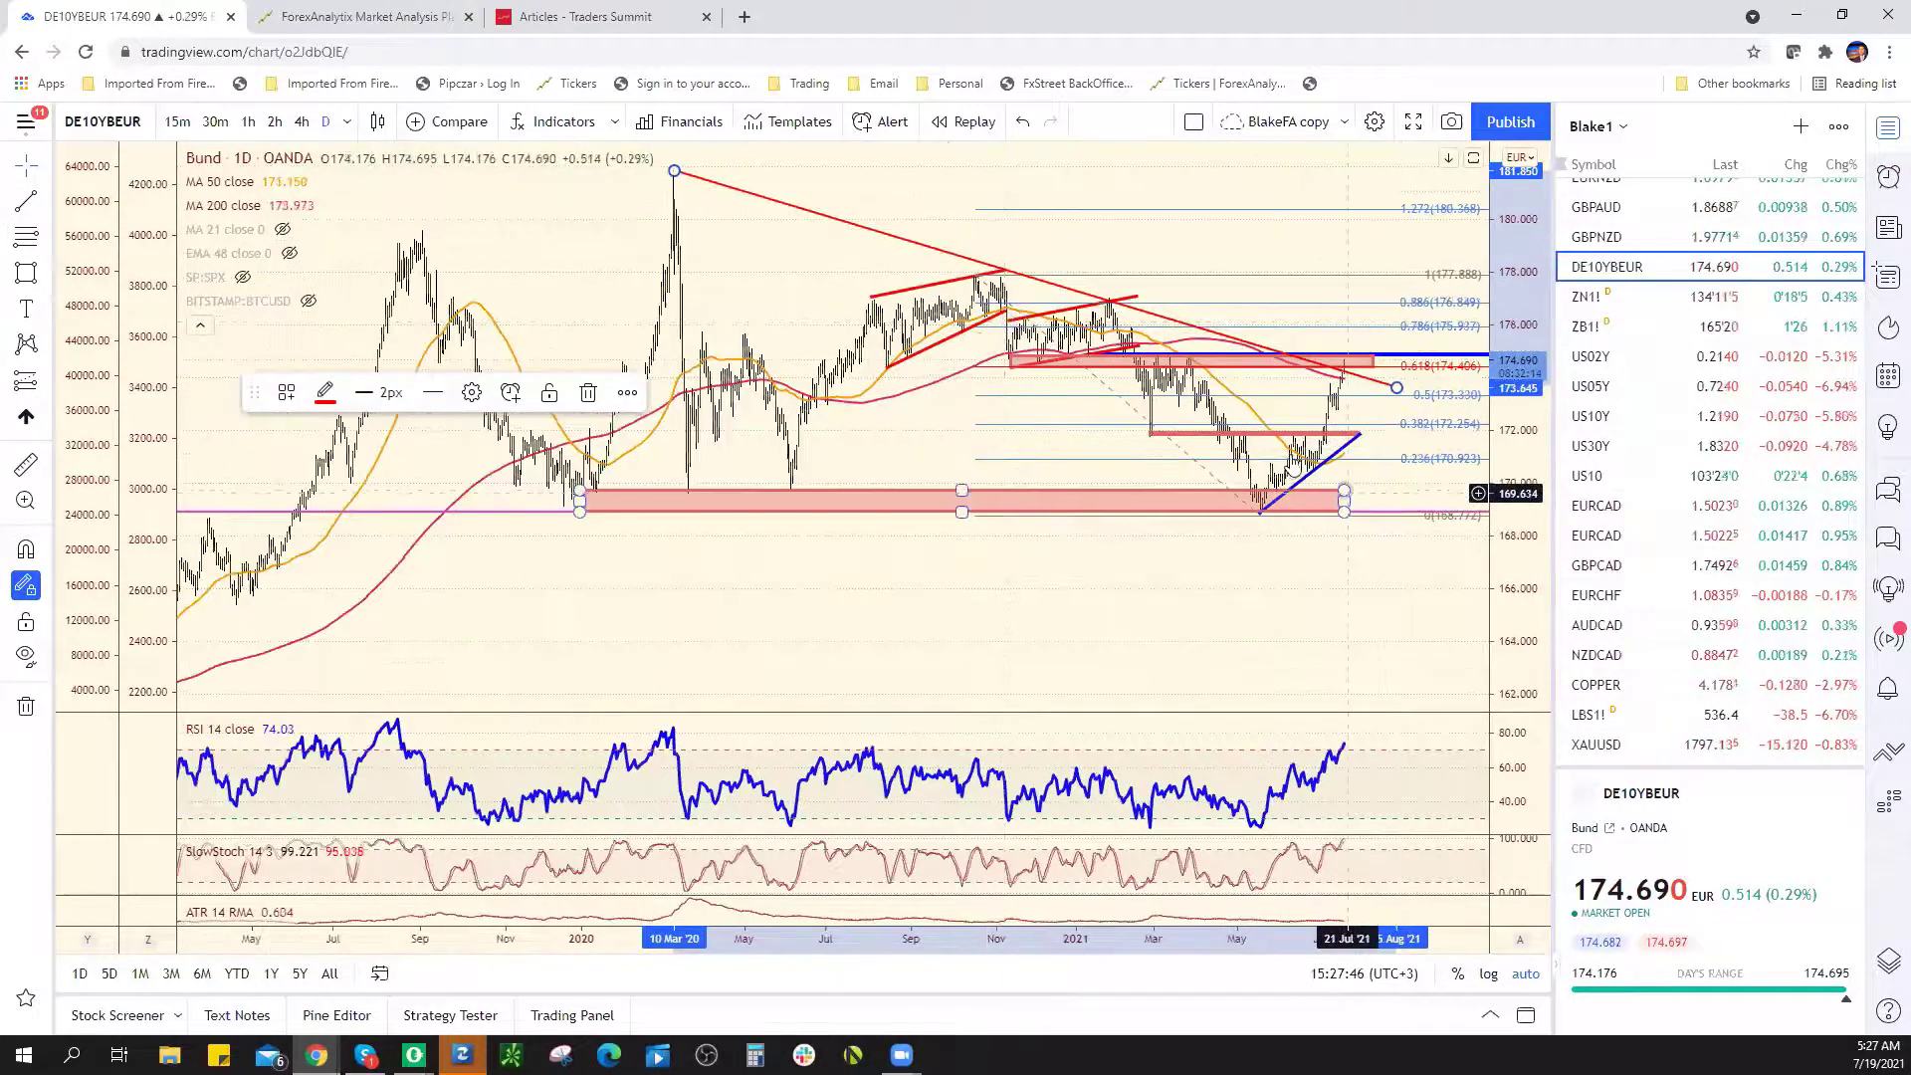
click(20, 242)
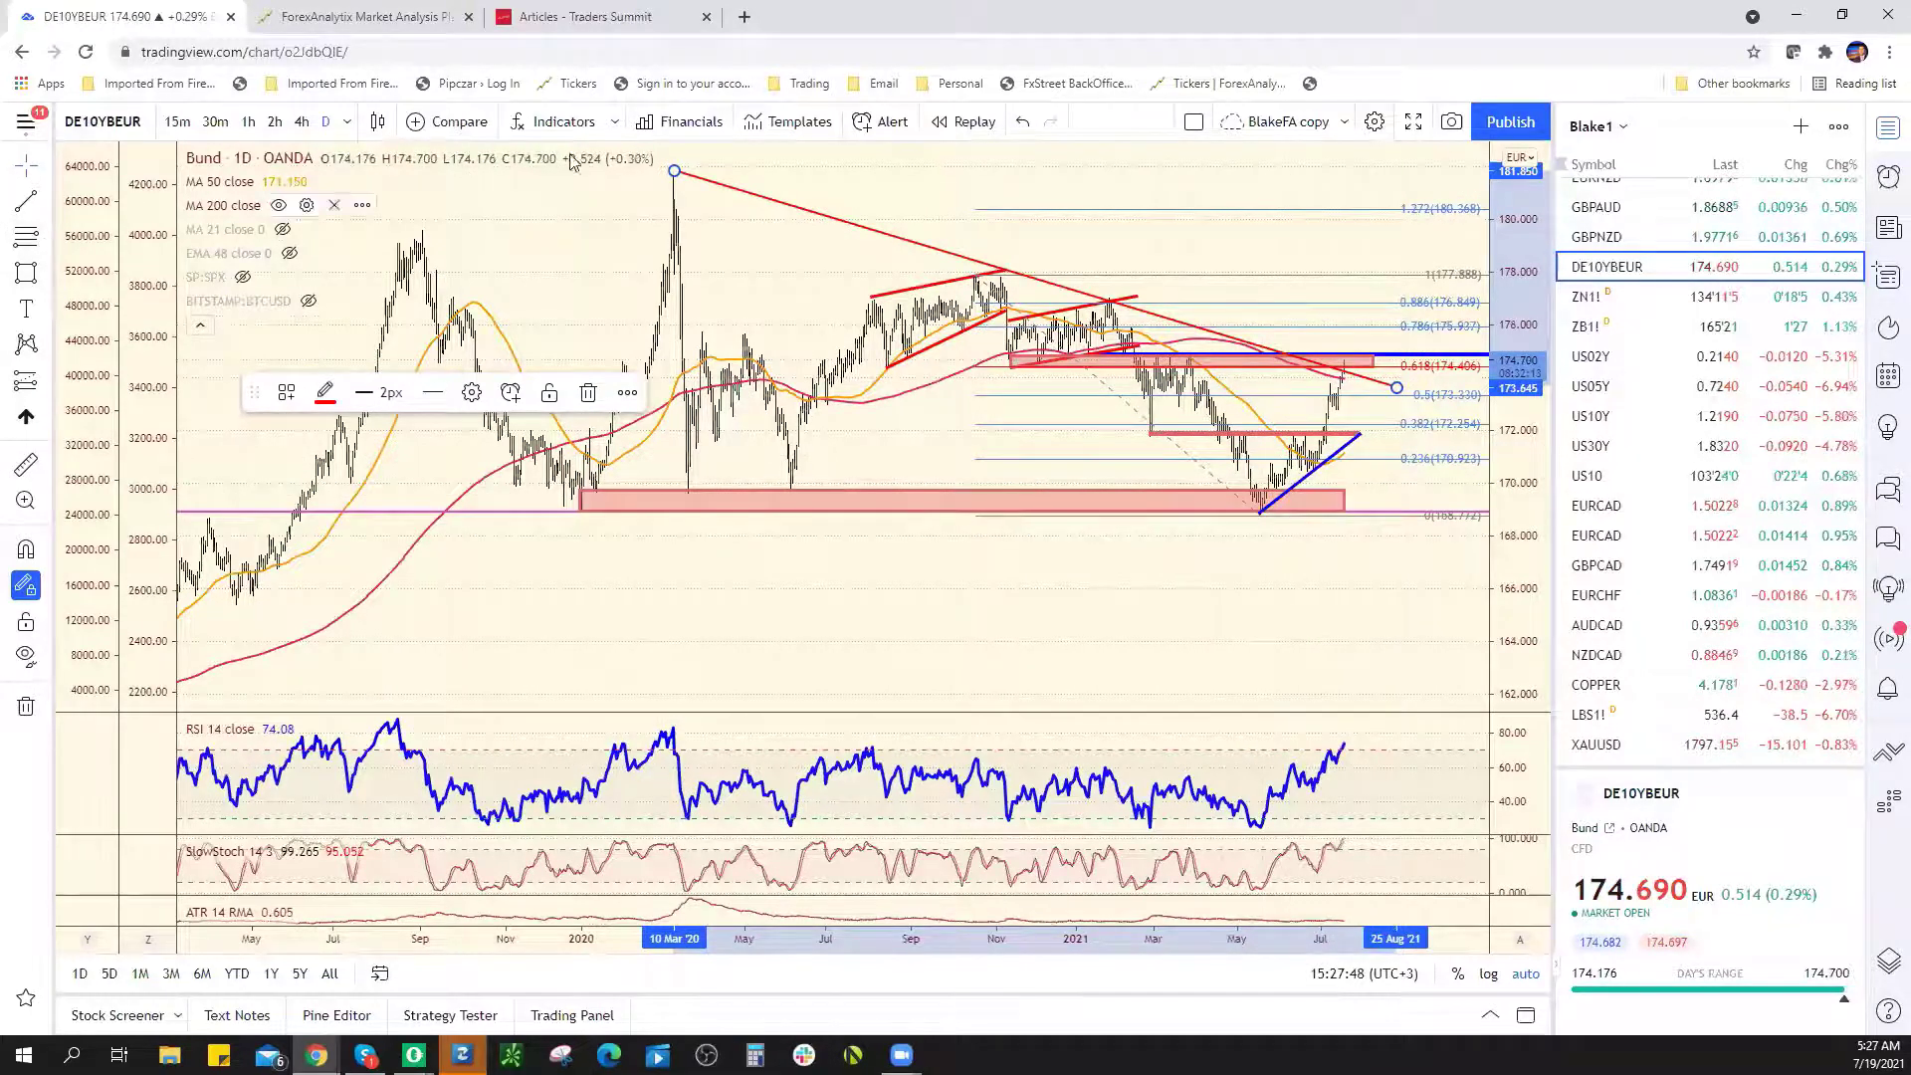
click(676, 170)
click(884, 296)
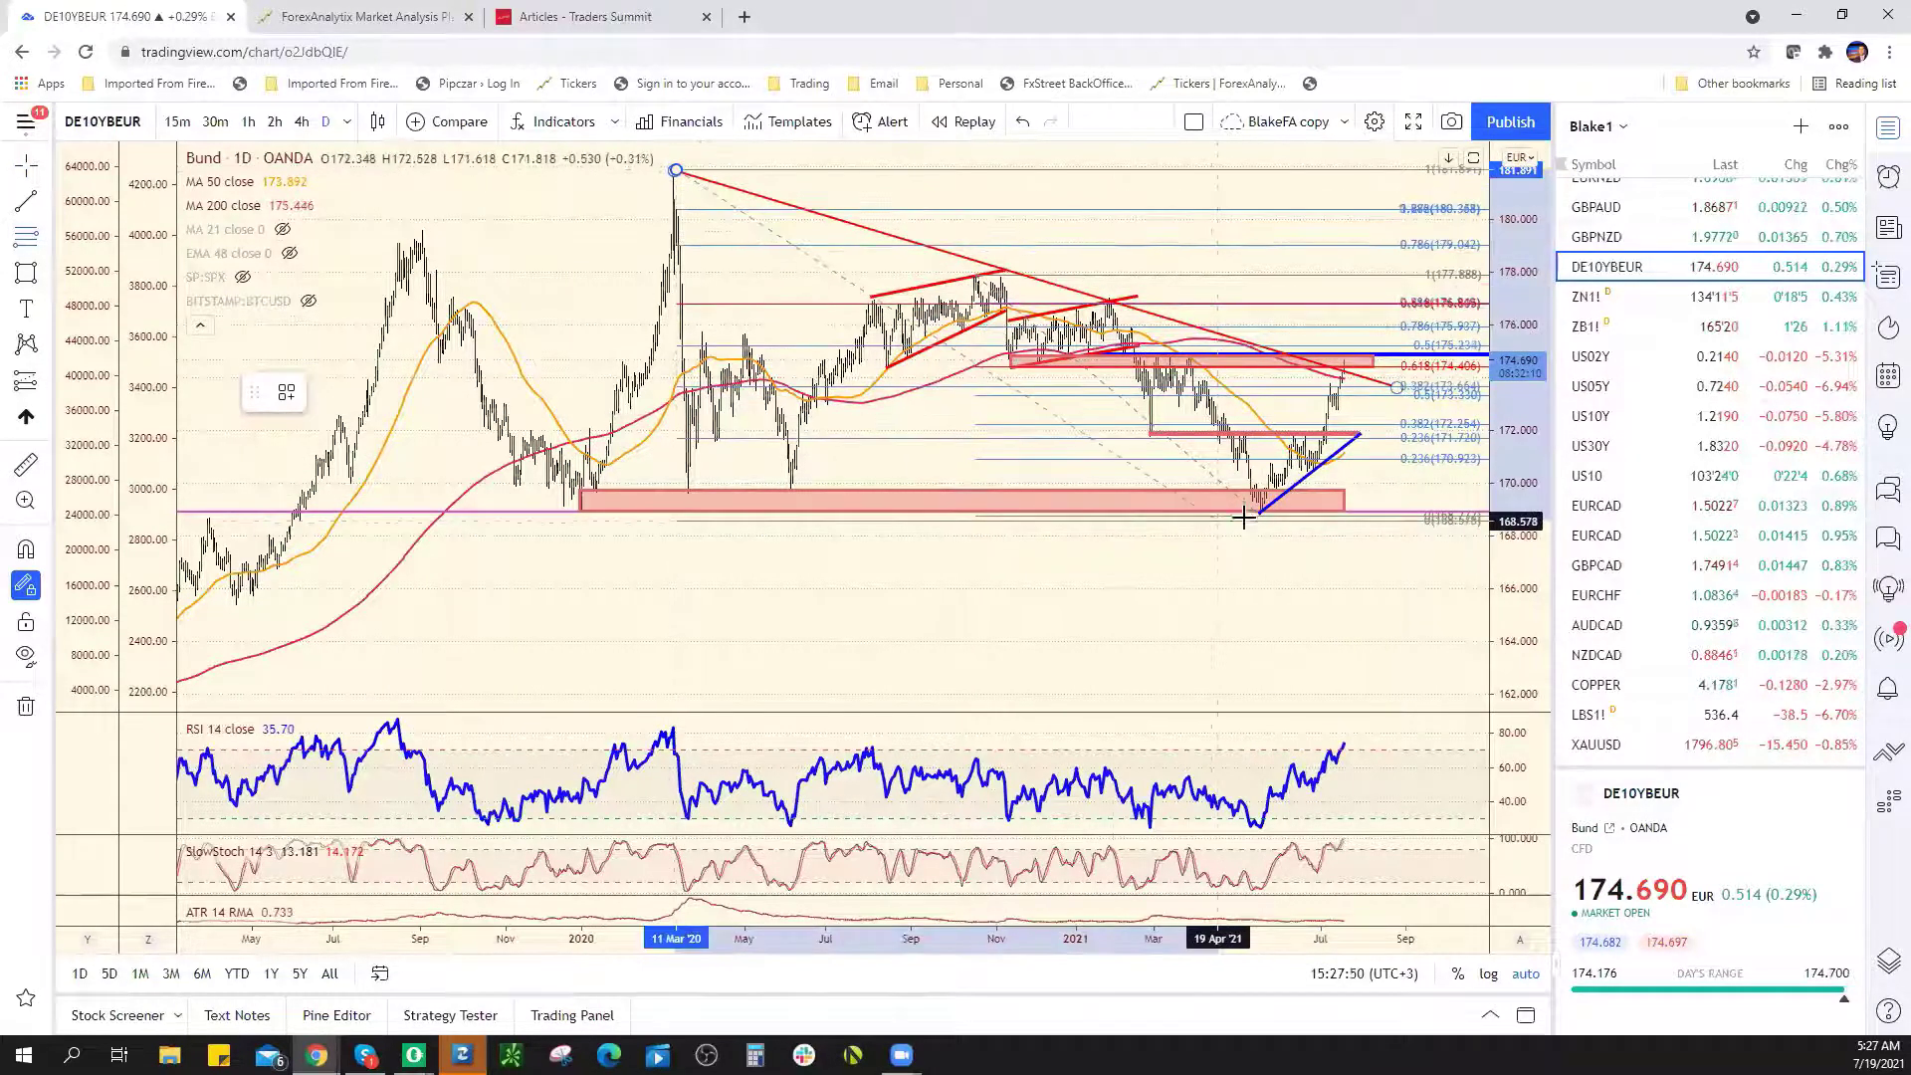
click(1259, 514)
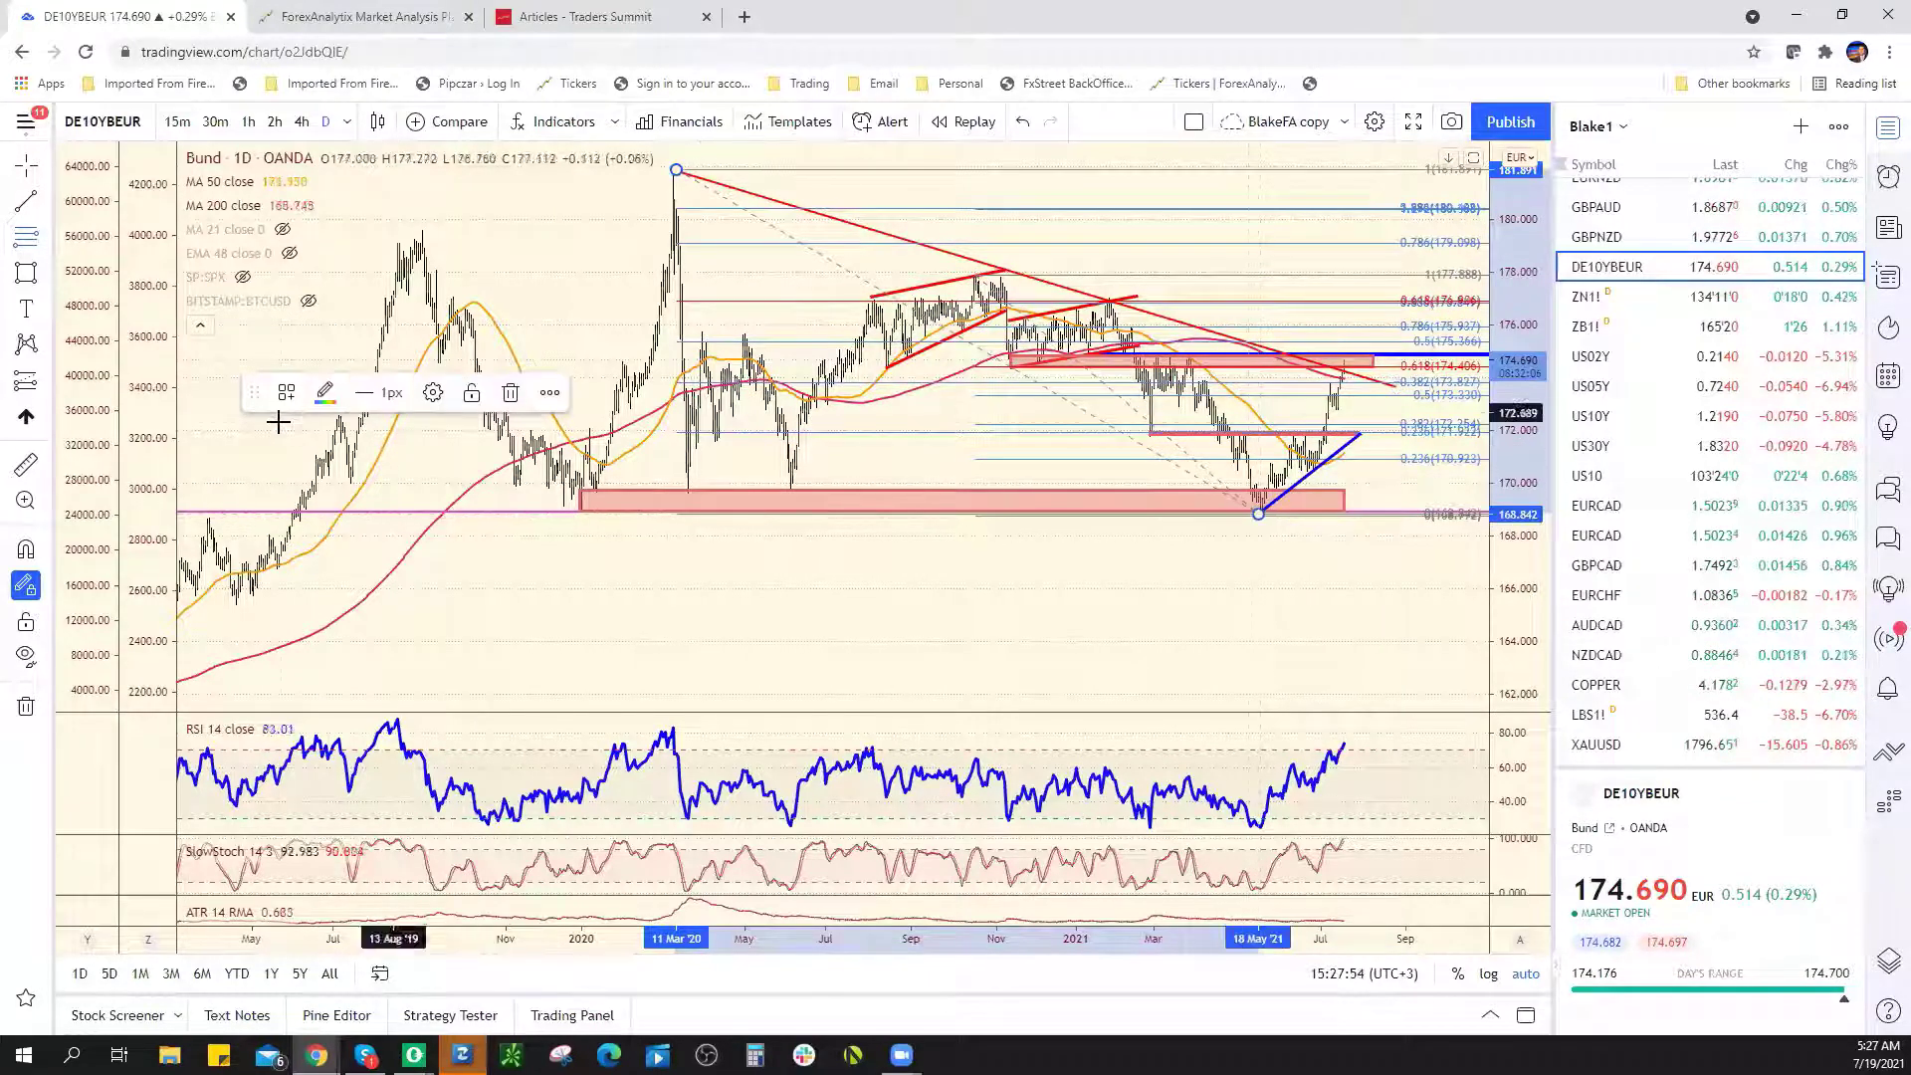
click(287, 392)
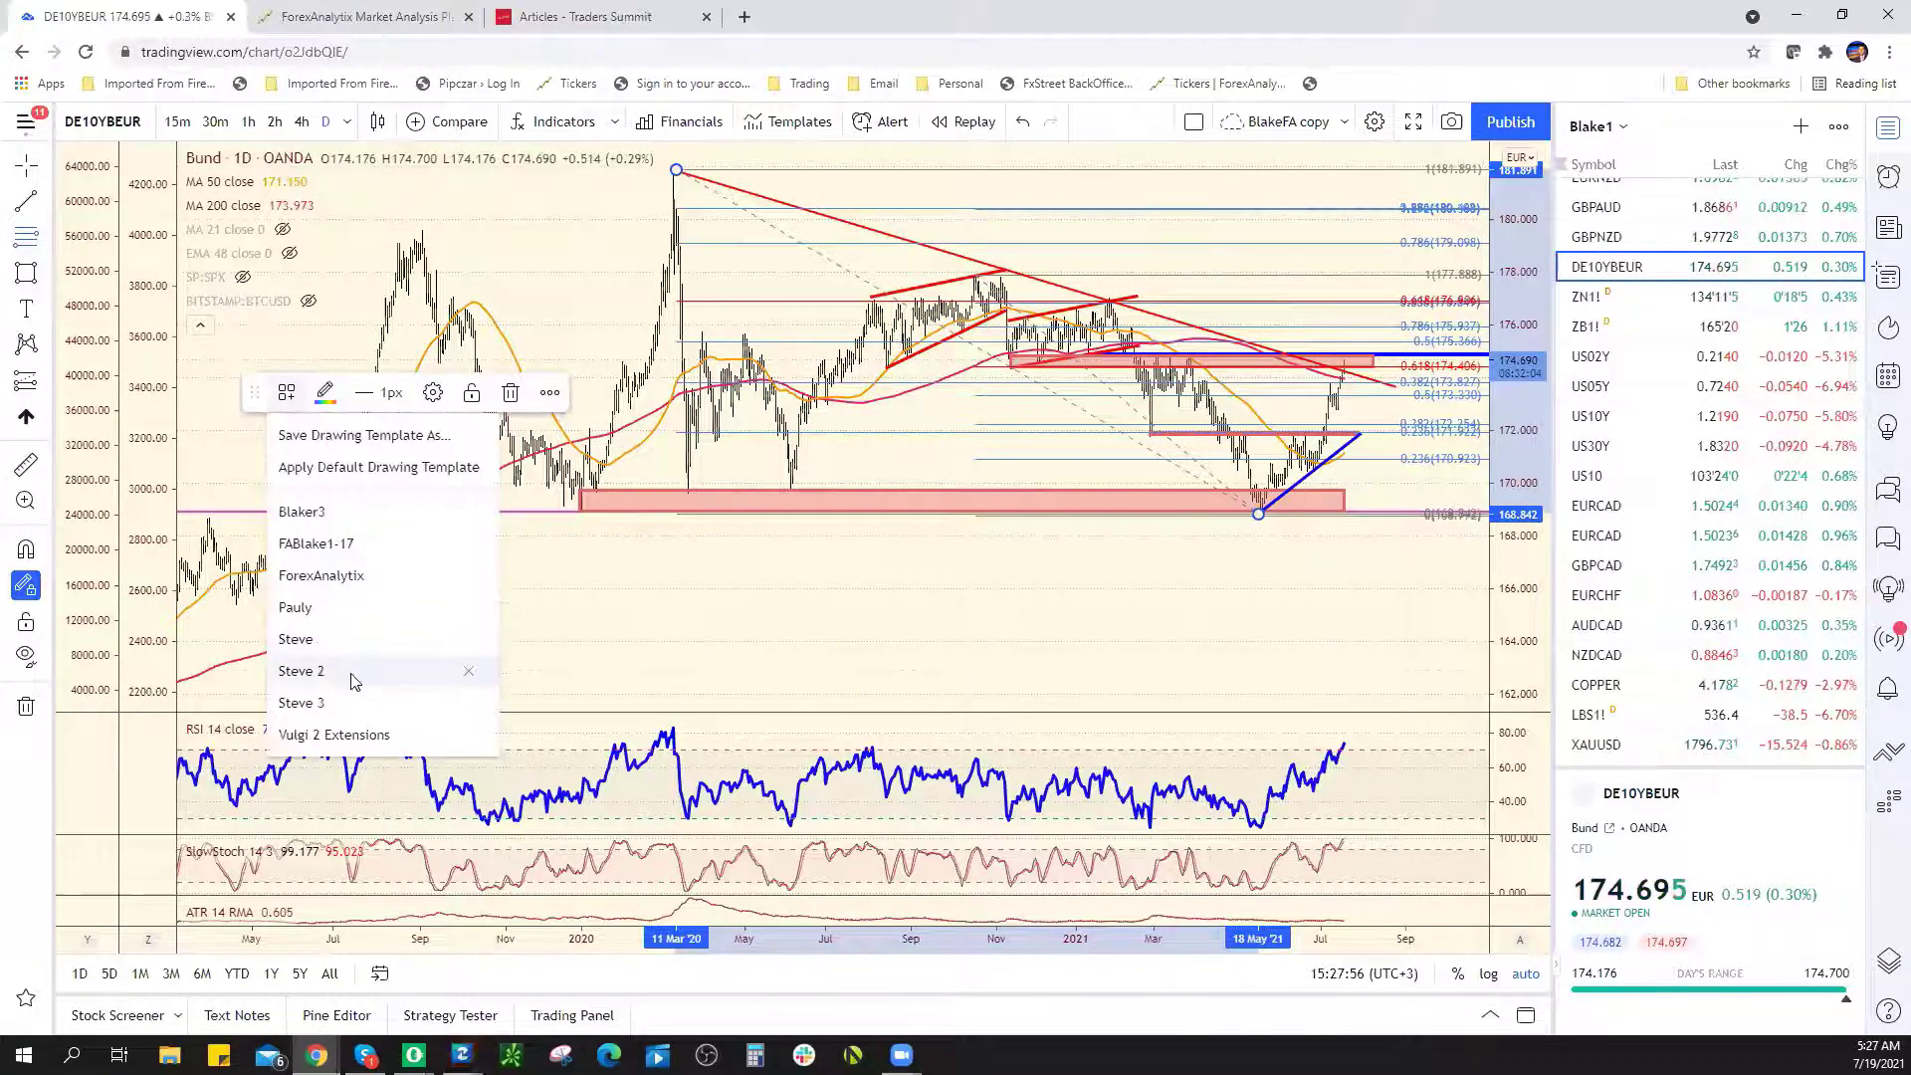
click(353, 671)
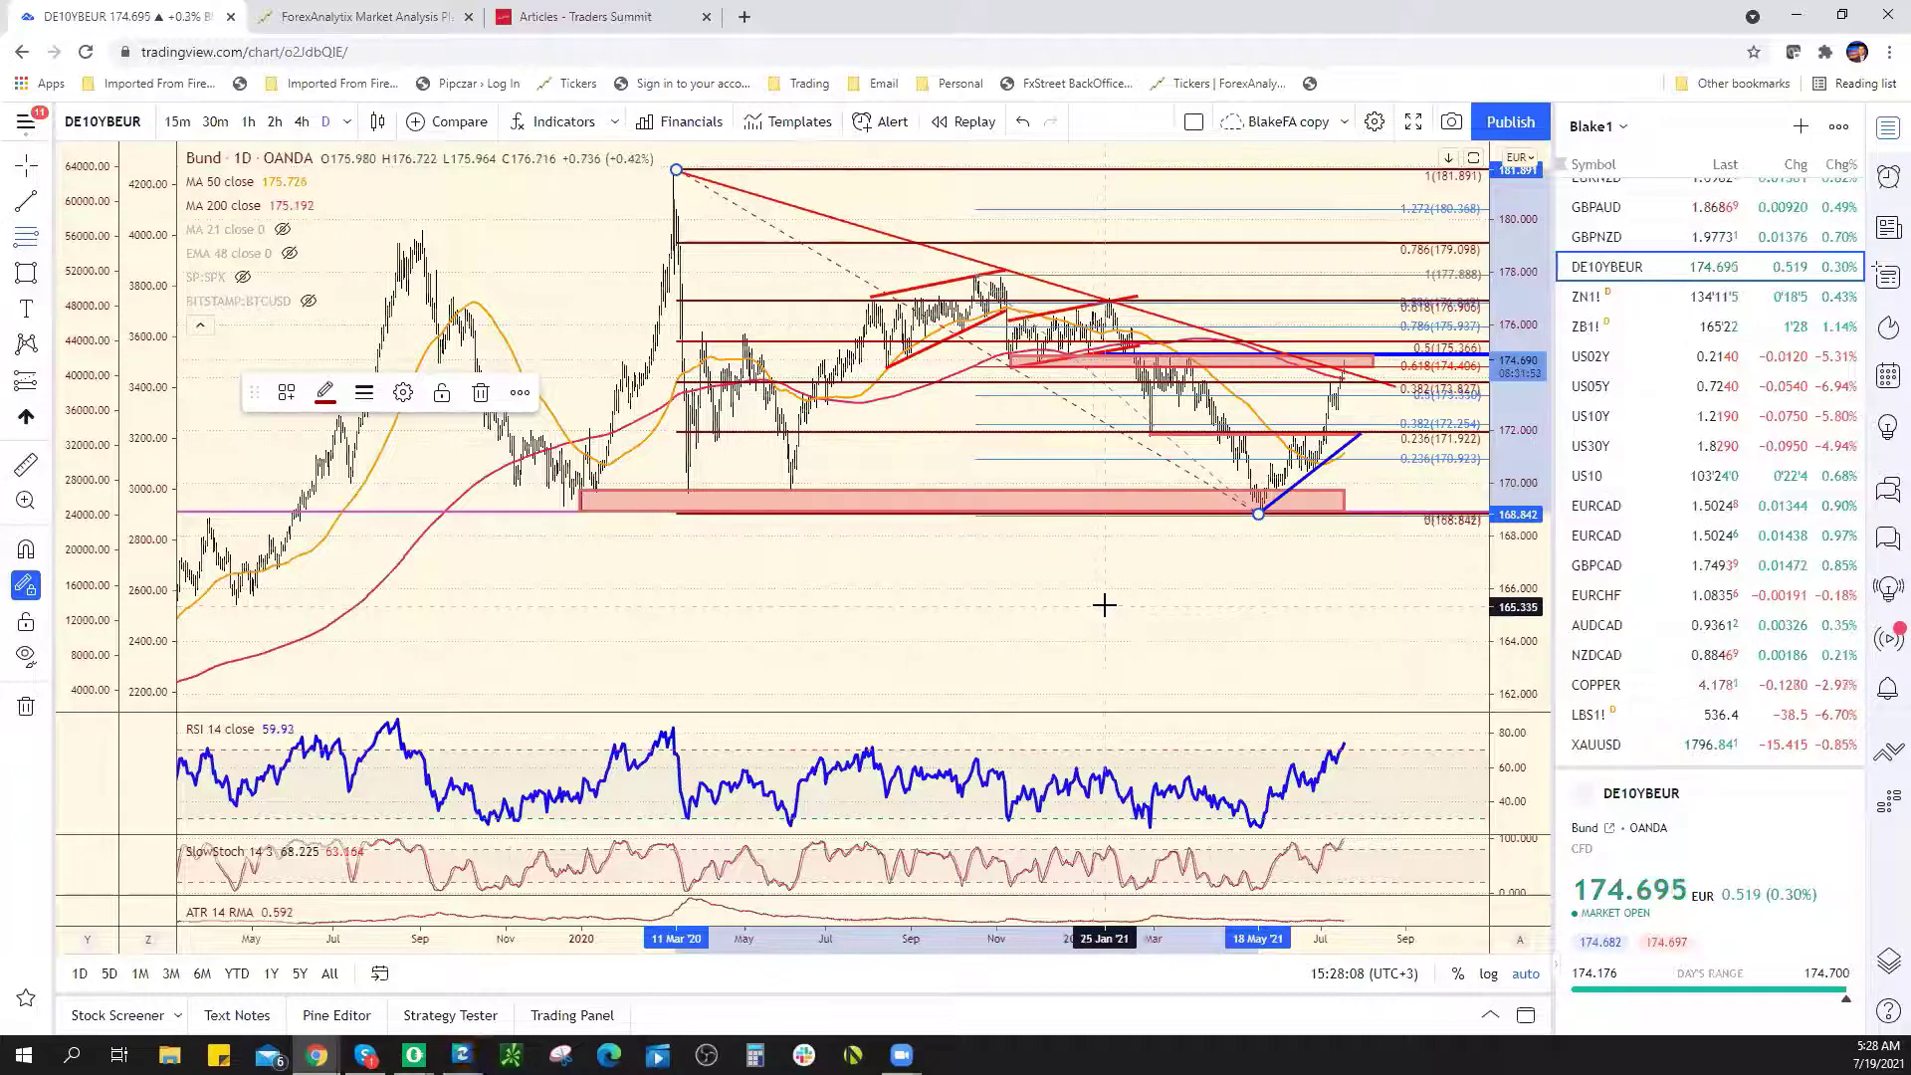
scroll(1101, 504, up, 5)
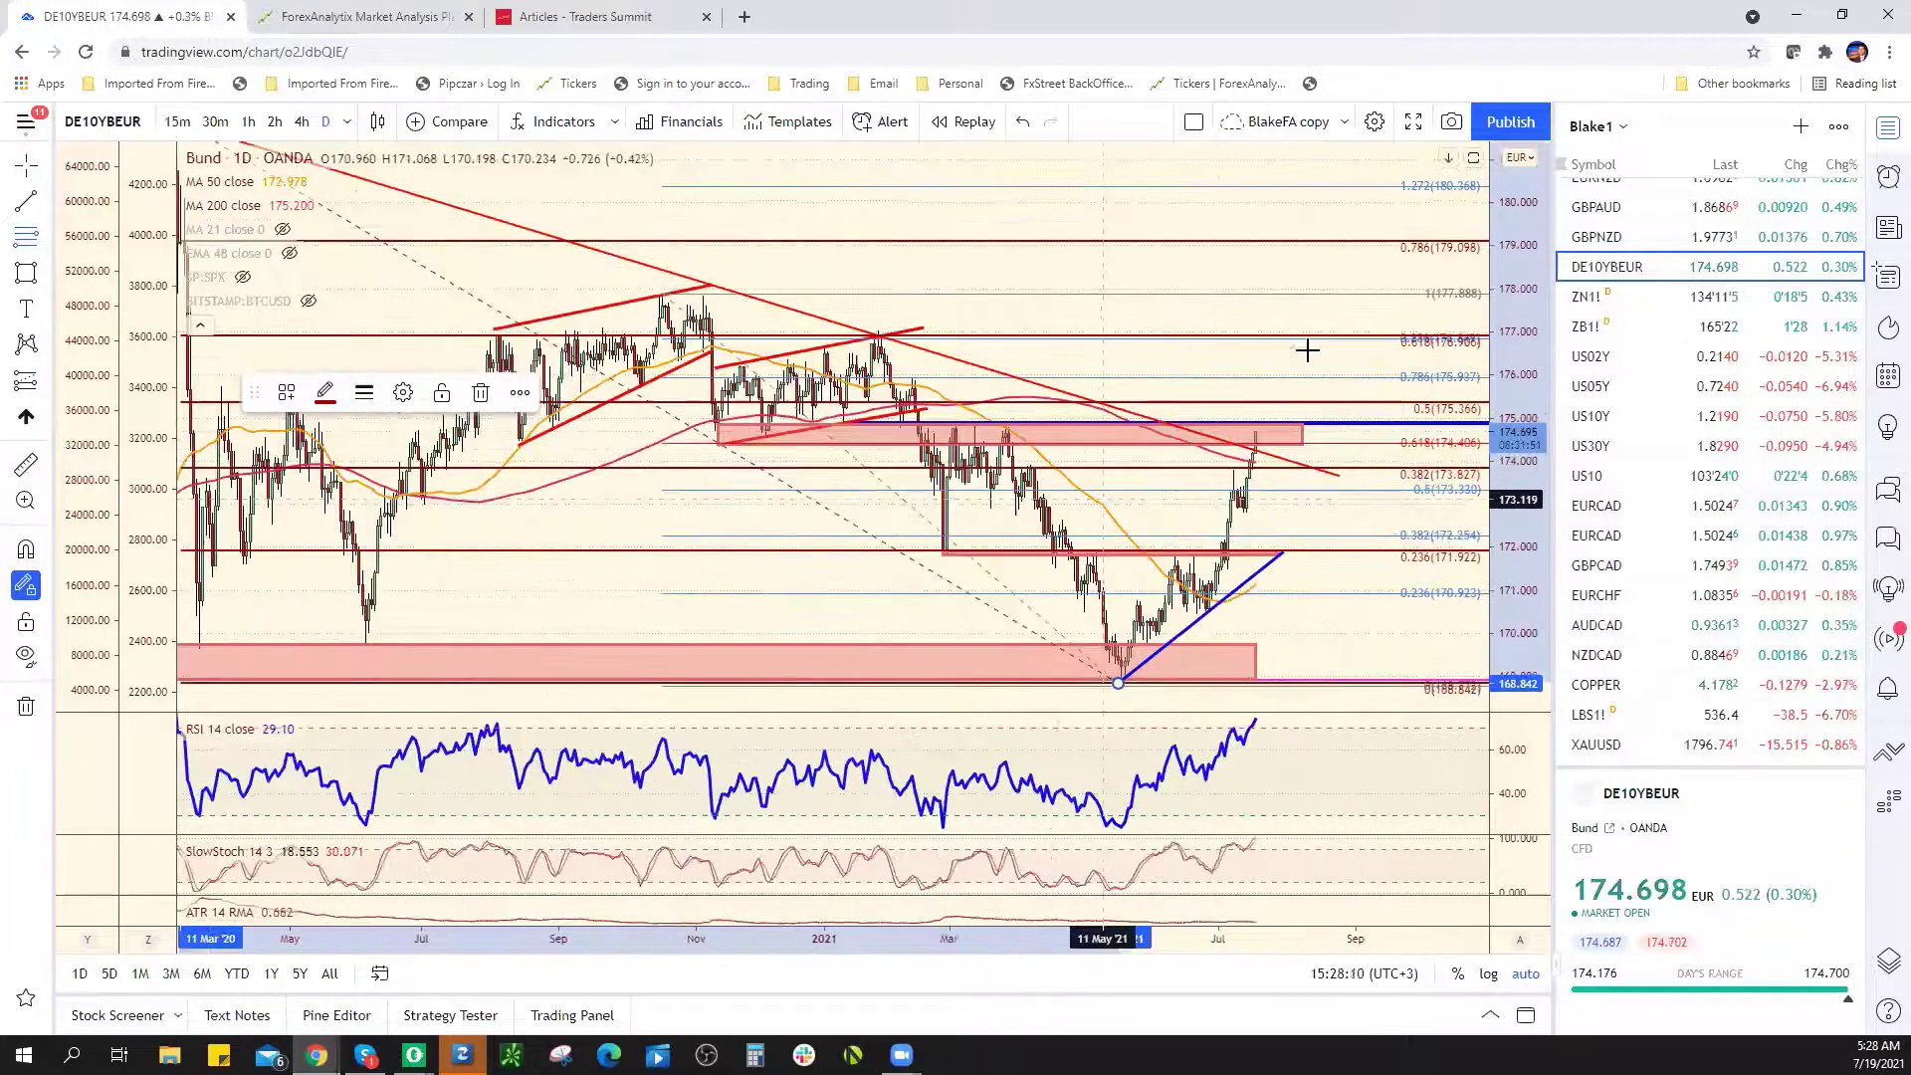
scroll(1239, 582, down, 4)
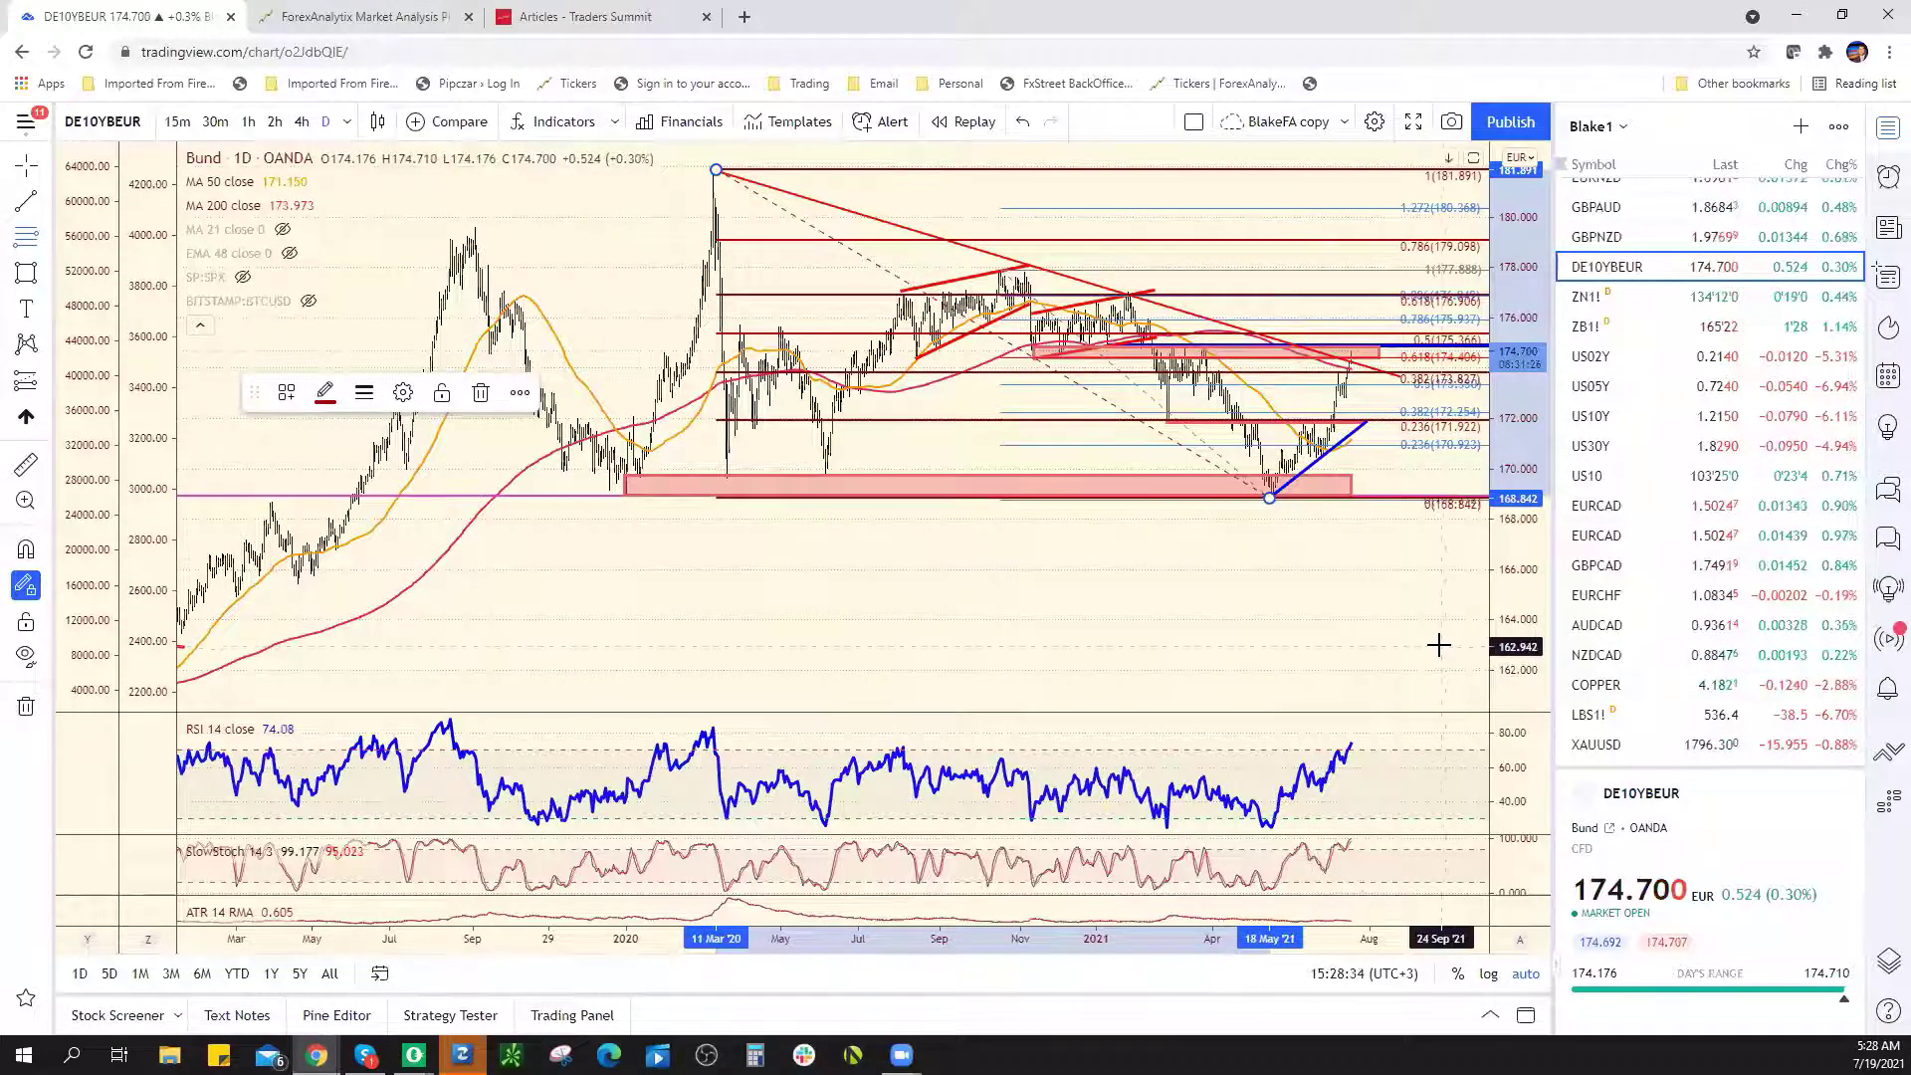
scroll(1438, 645, up, 2)
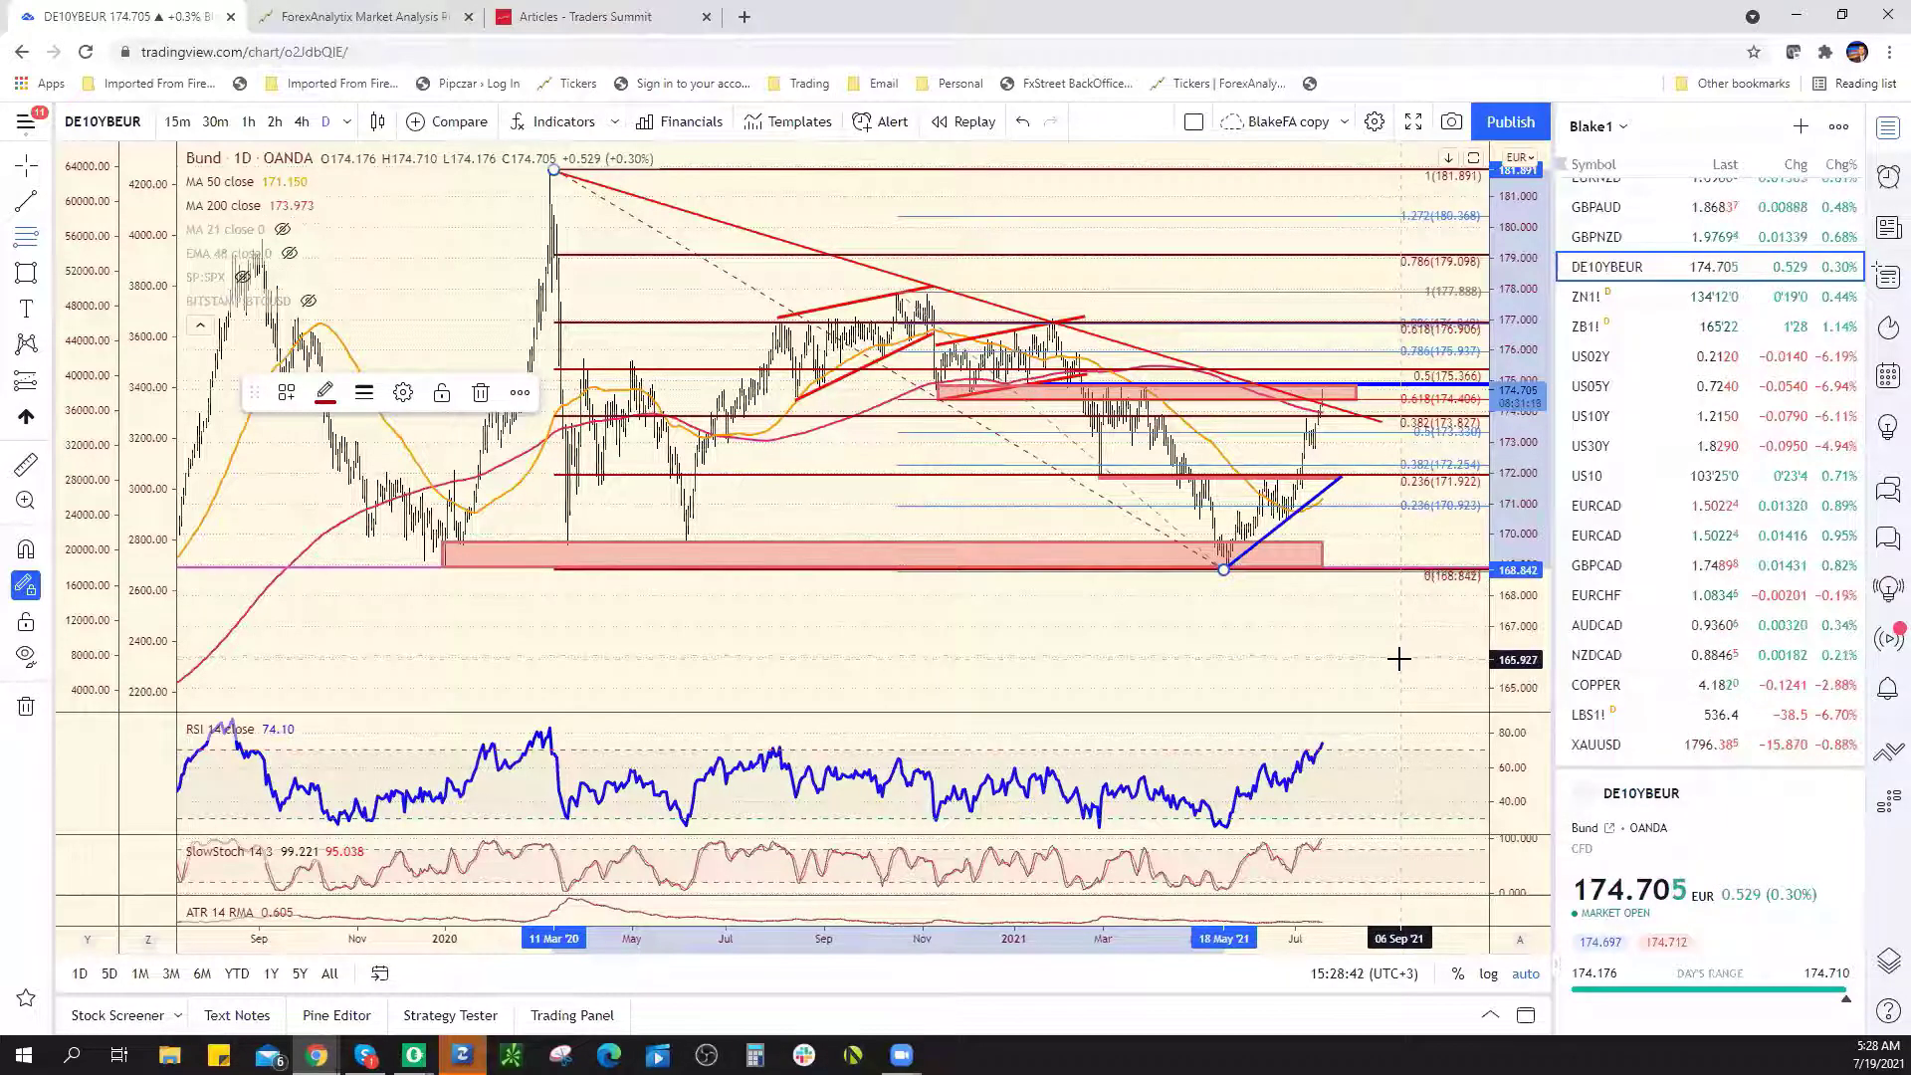
scroll(1391, 652, up, 2)
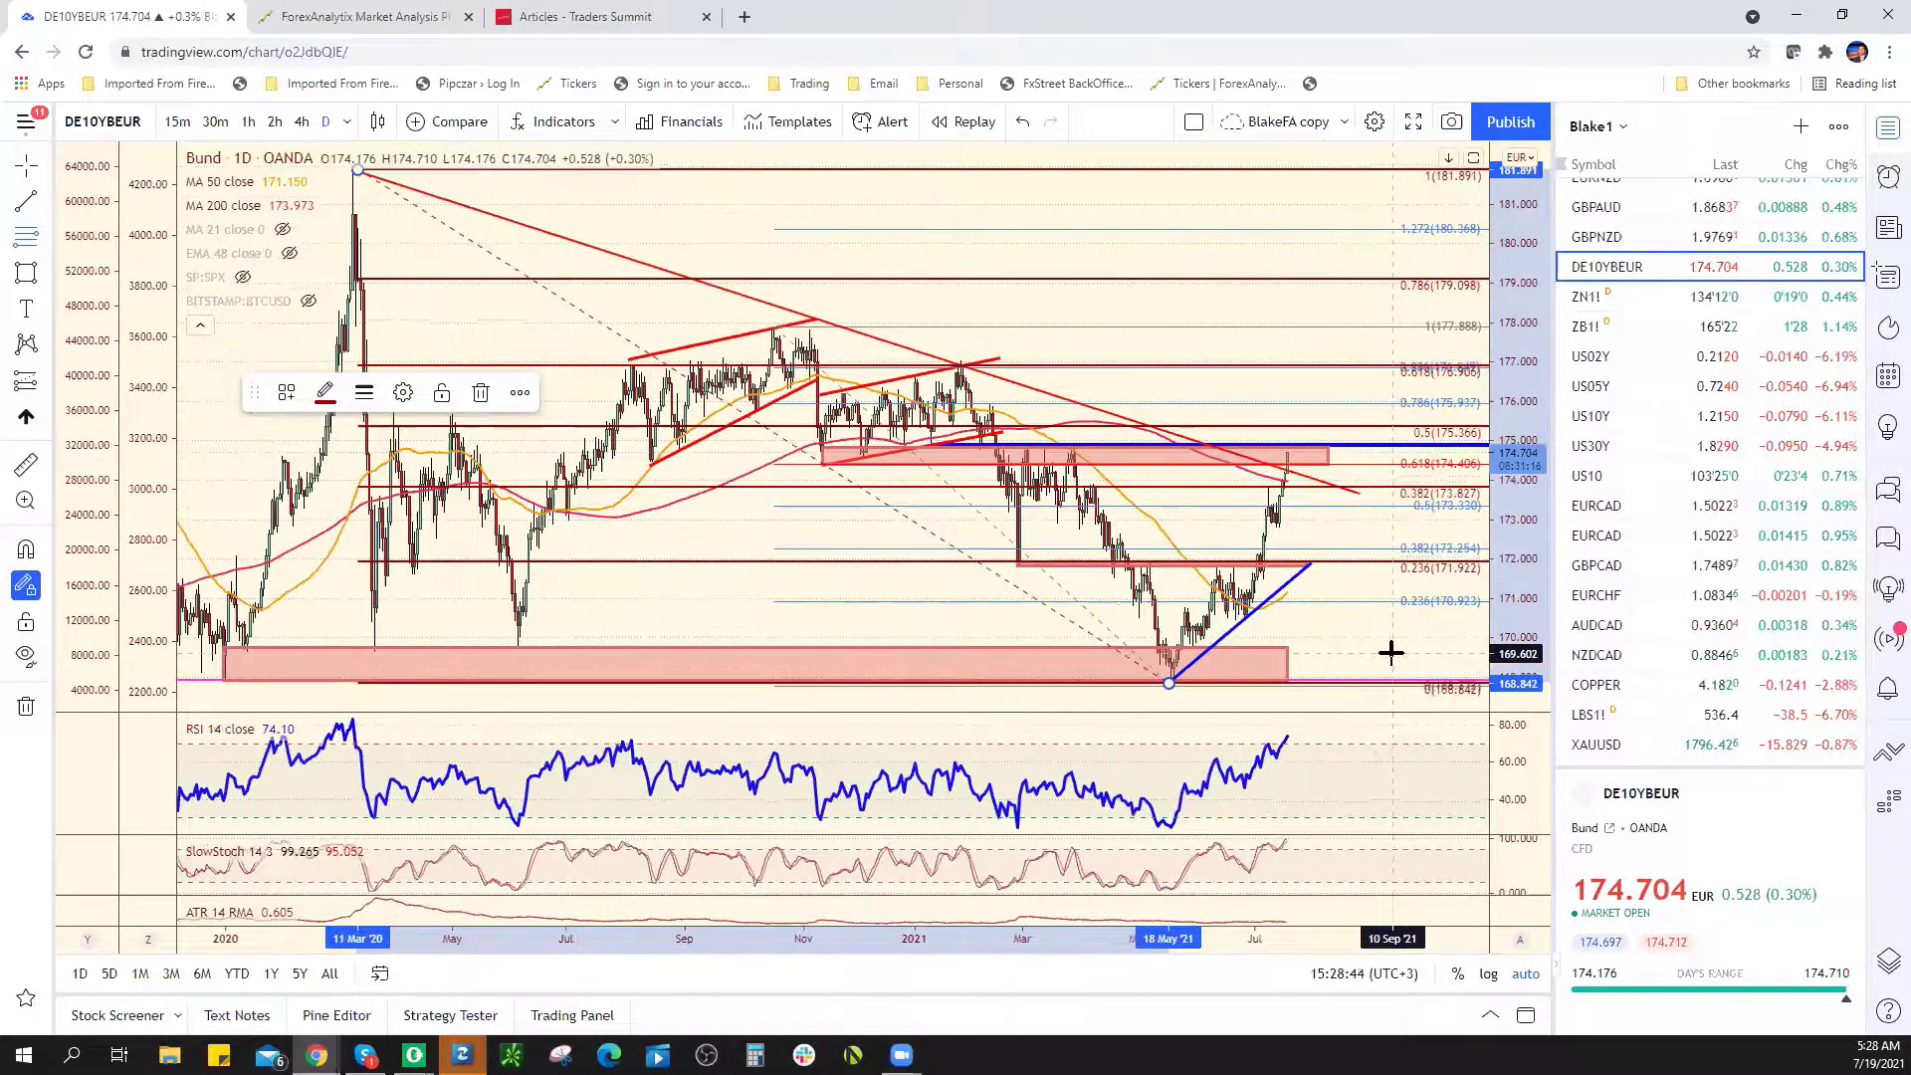
scroll(1390, 652, up, 1)
scroll(1392, 652, up, 2)
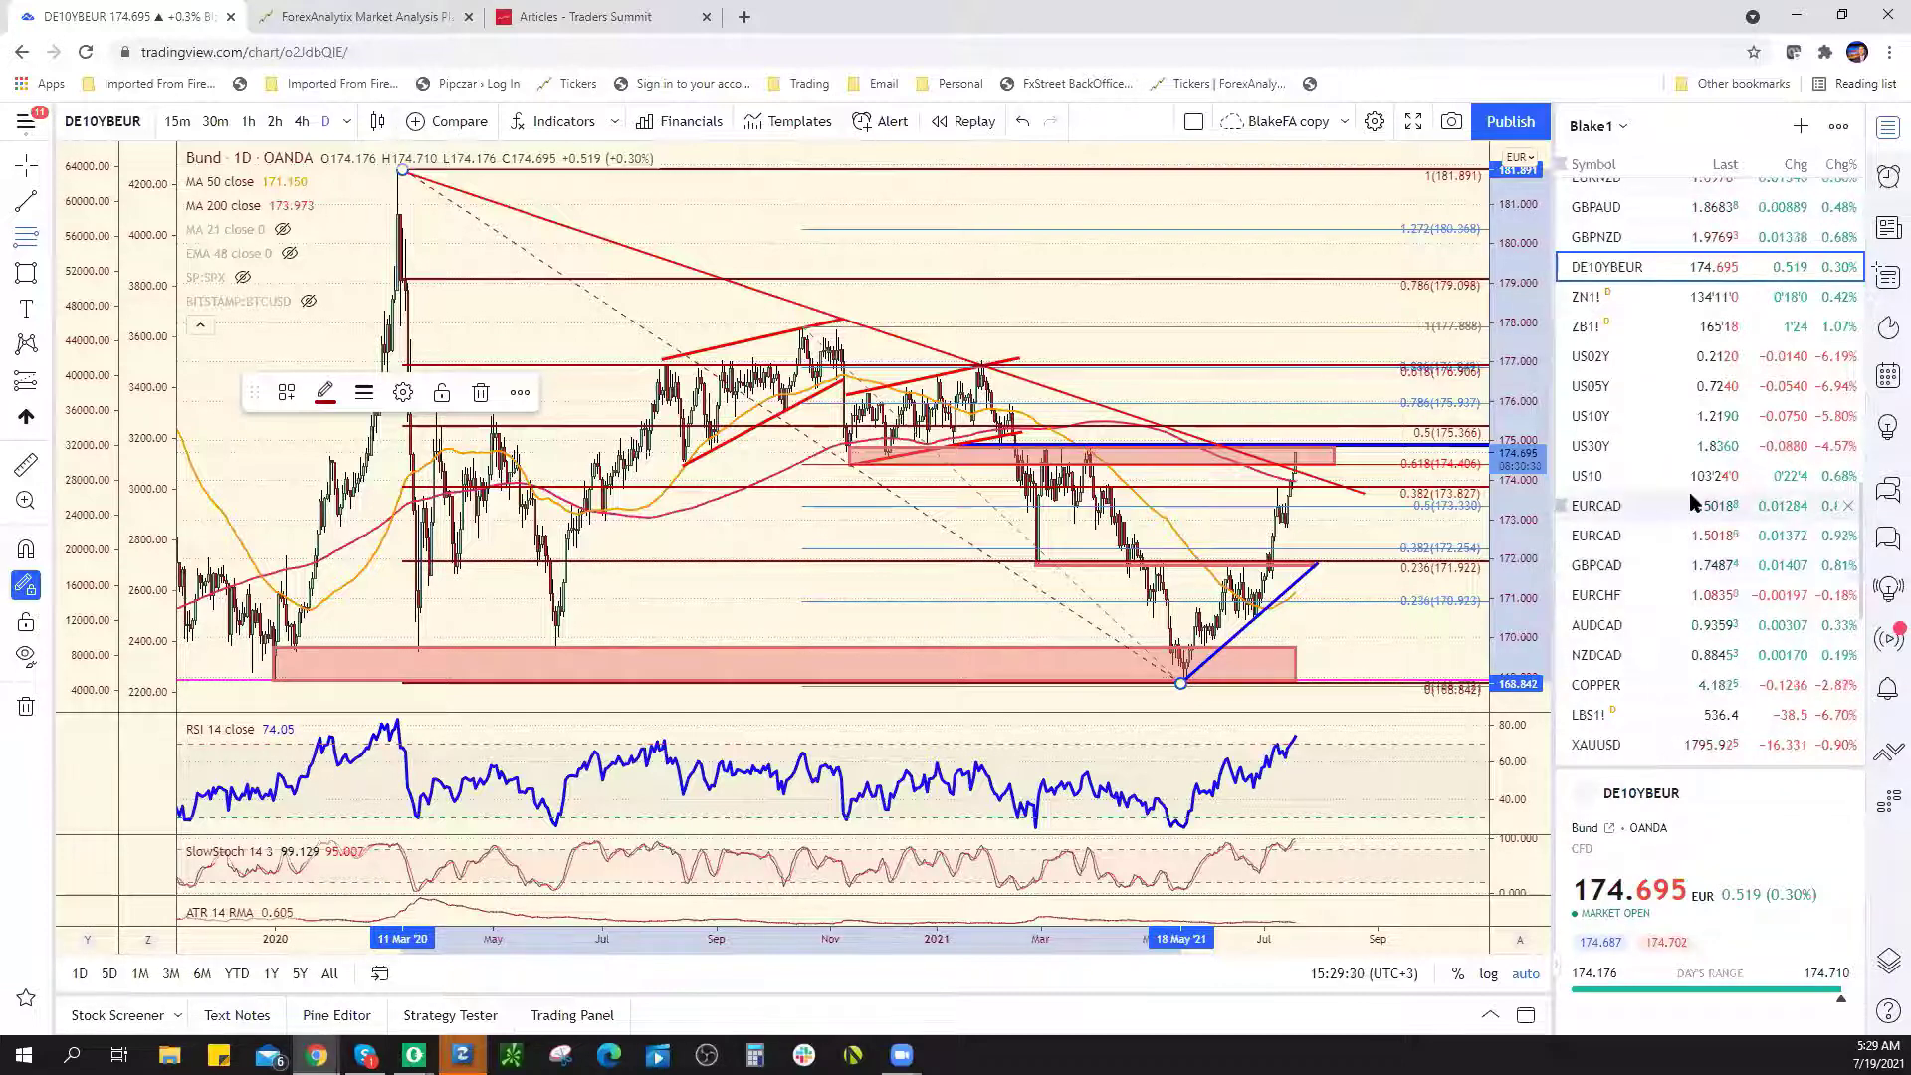
Switch to the SPX500USD daily chart and zoom out to a multi-year view
scroll(1693, 503, down, 8)
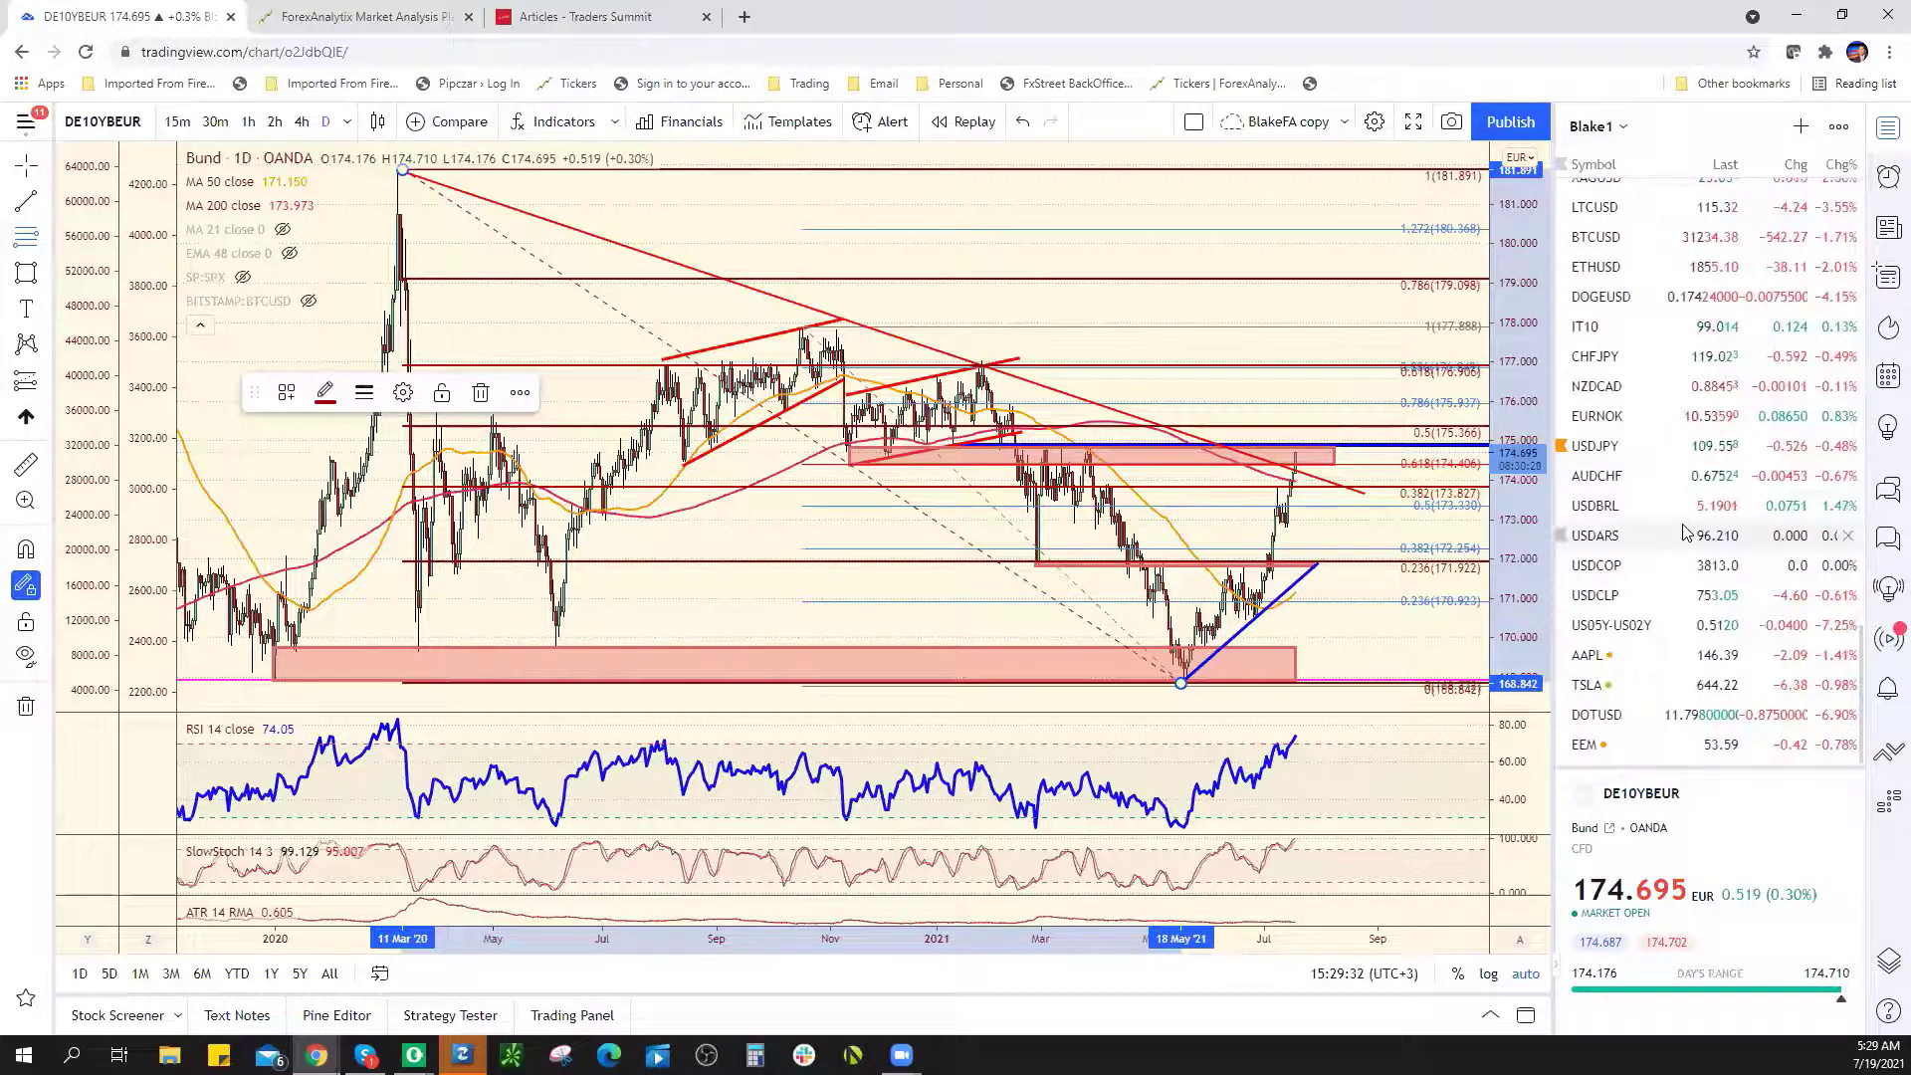
scroll(1684, 523, up, 10)
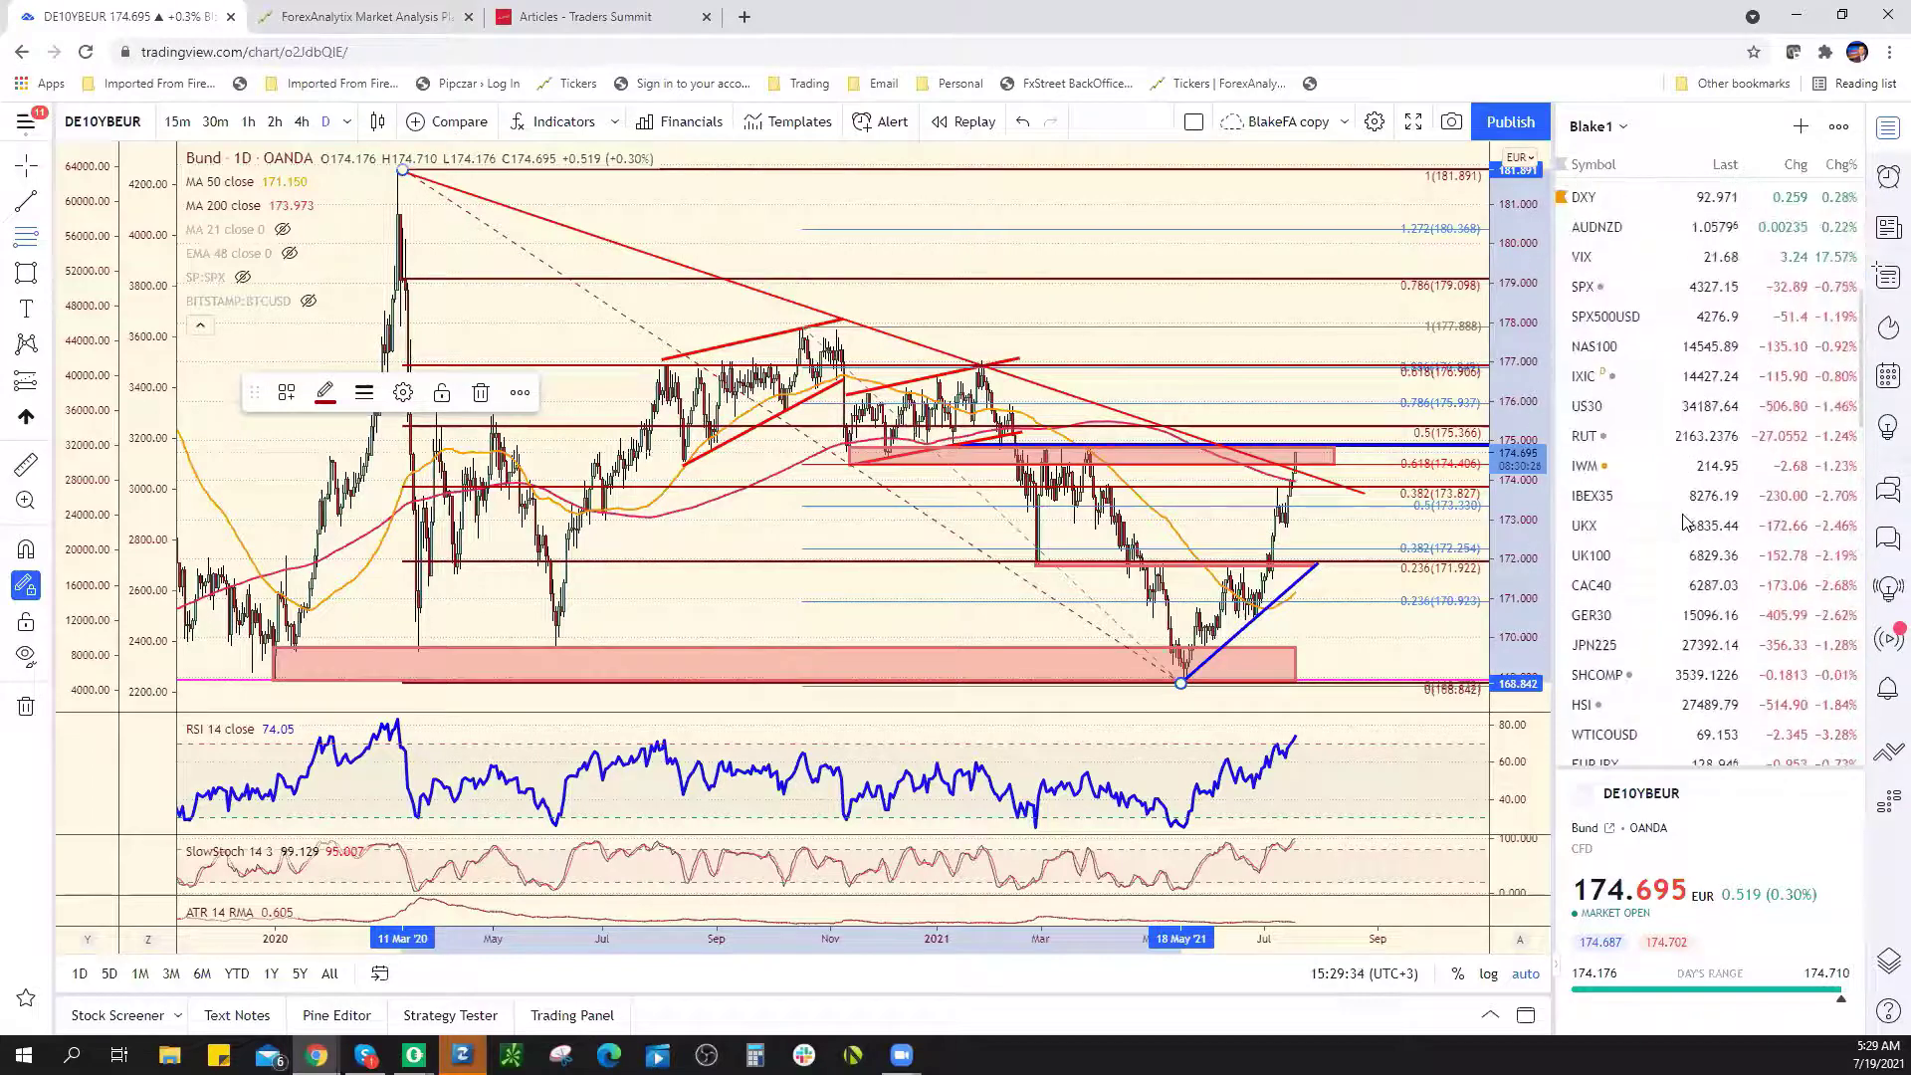
click(1709, 318)
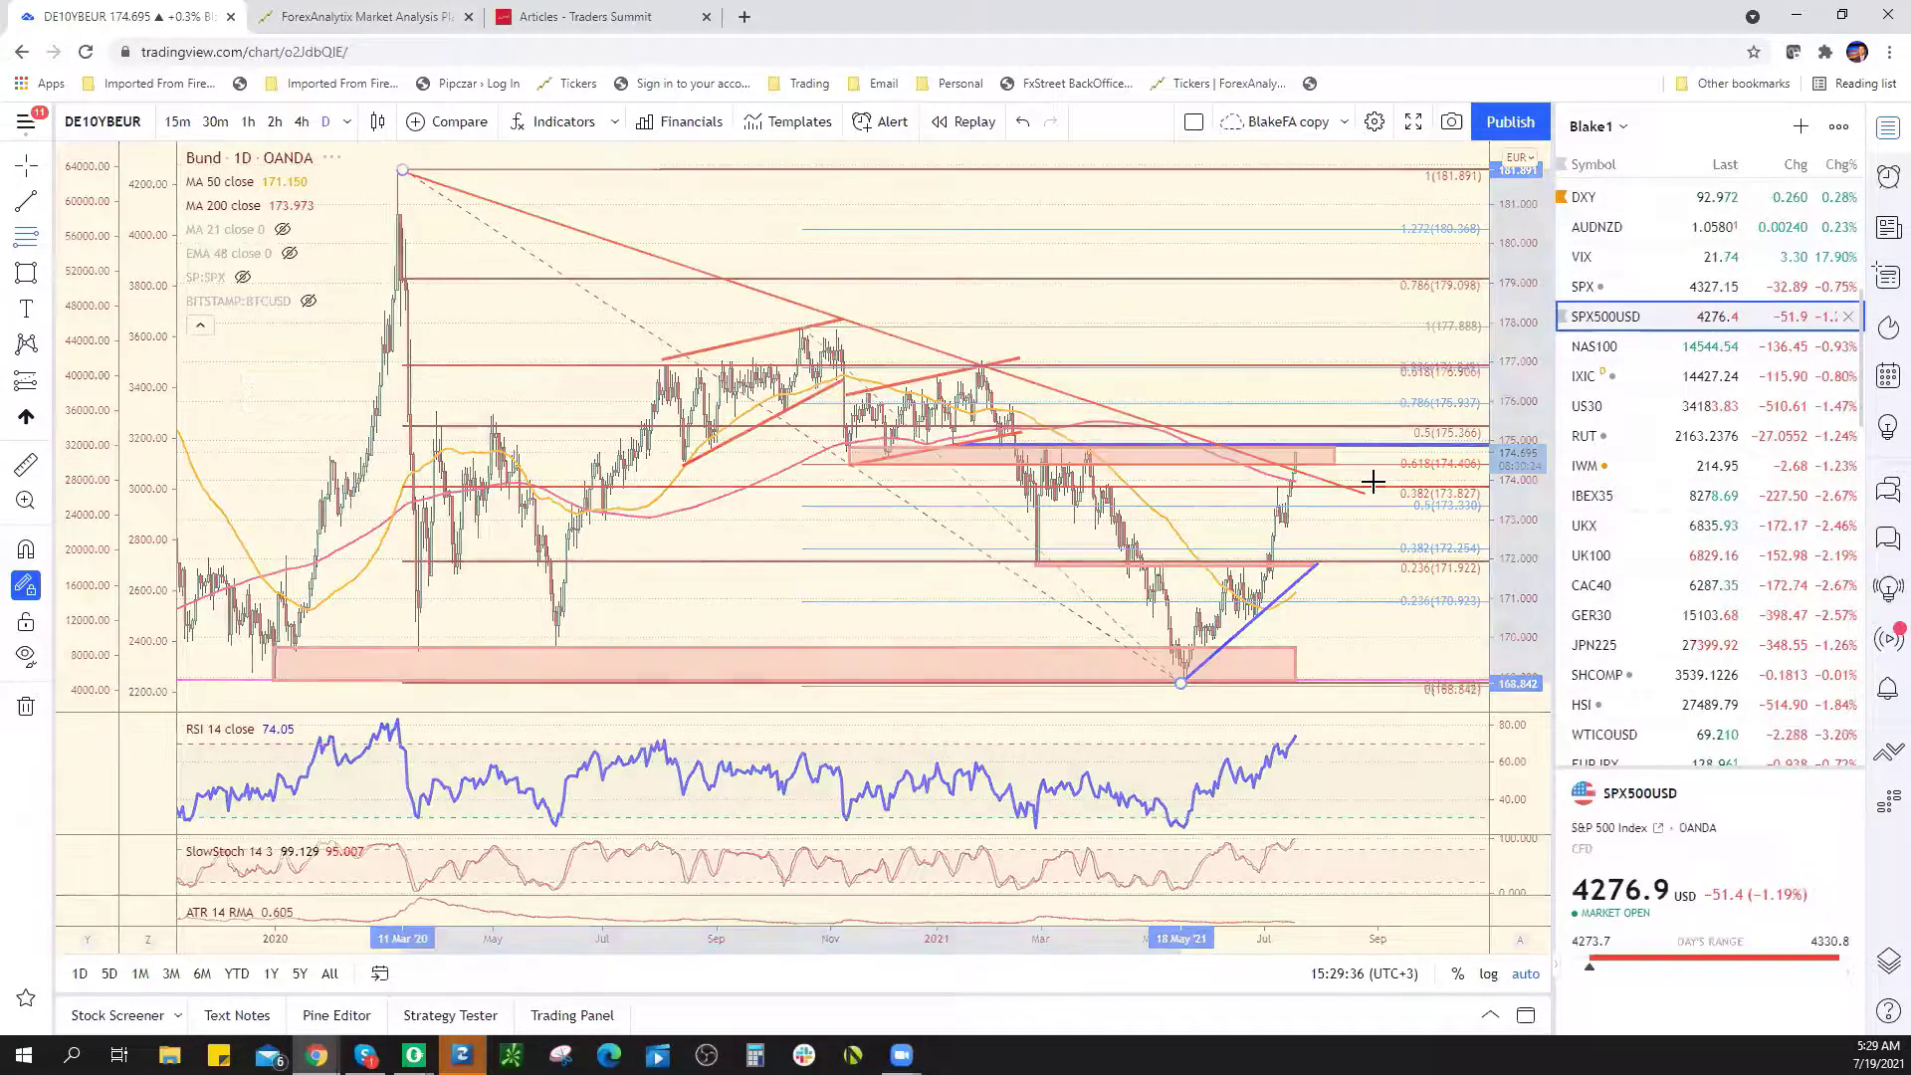
scroll(991, 656, up, 3)
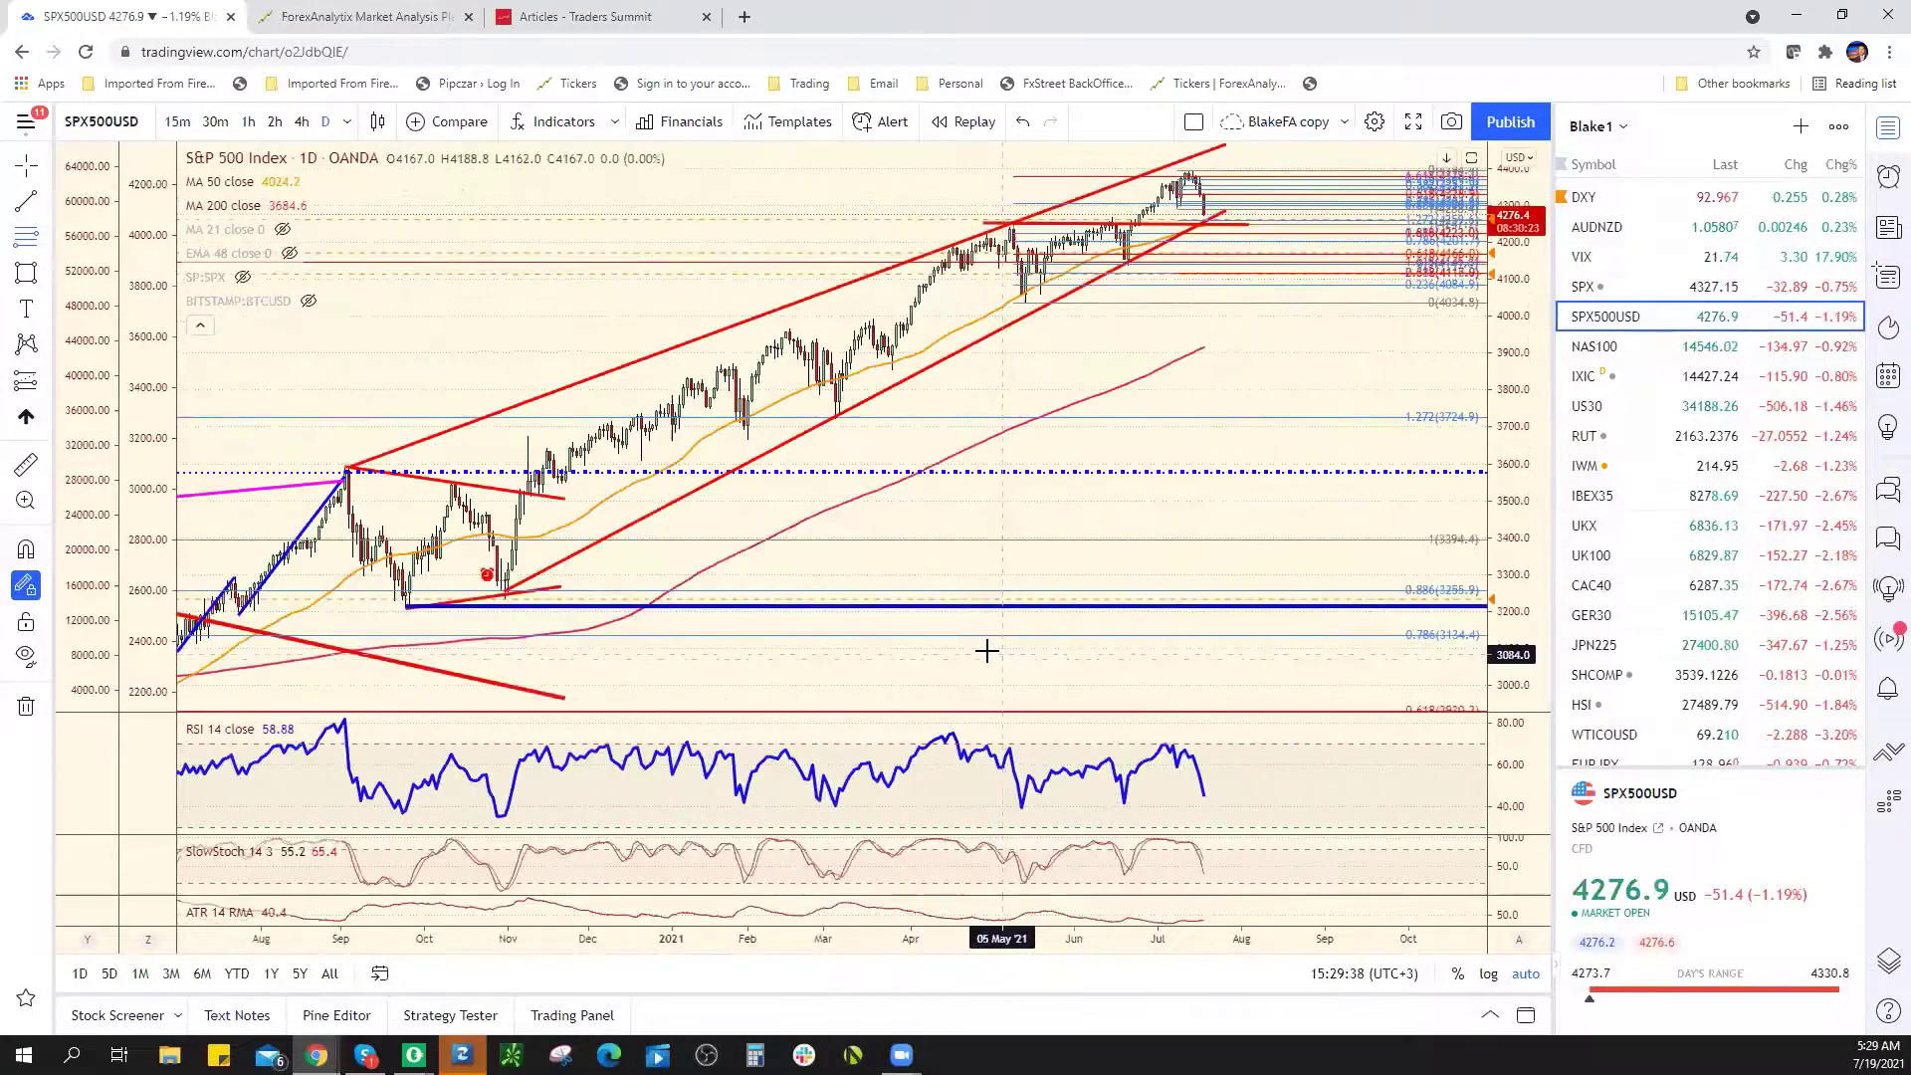
scroll(974, 652, down, 3)
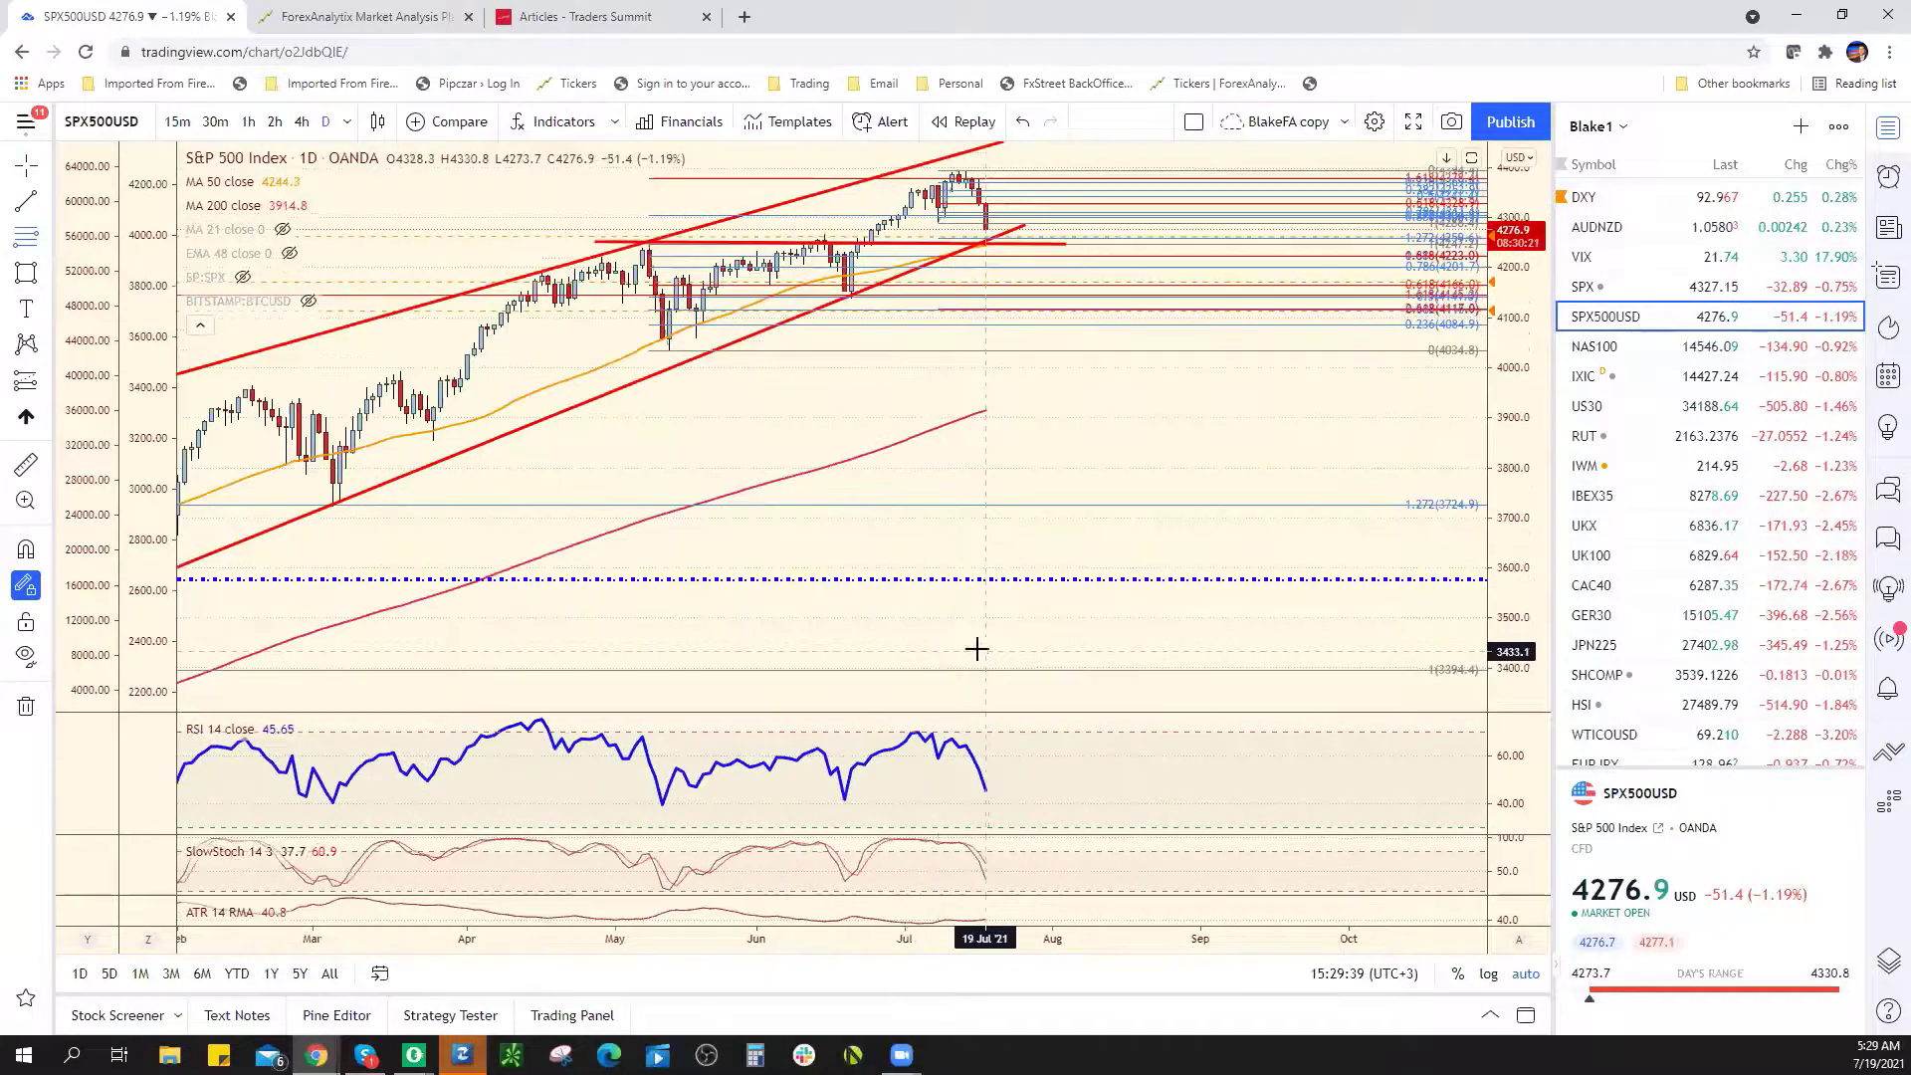
scroll(981, 637, down, 3)
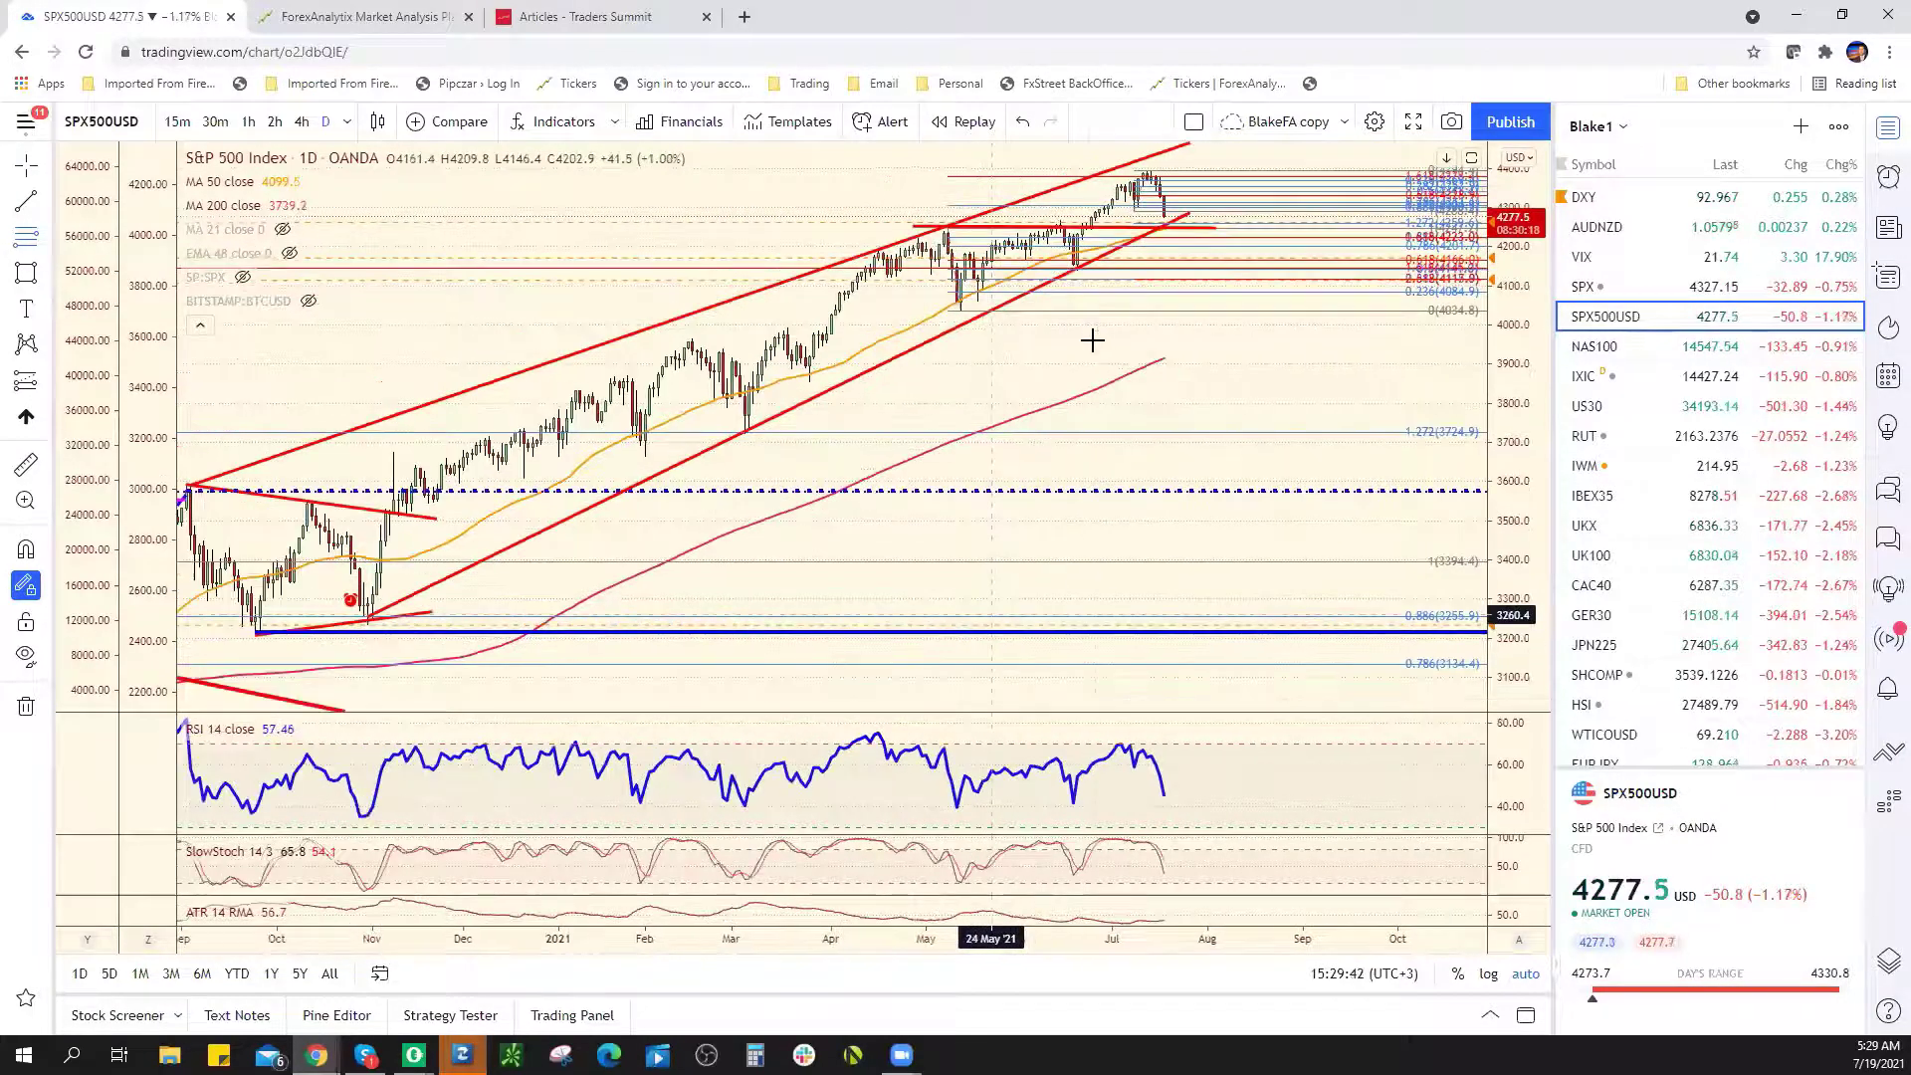
scroll(710, 542, down, 3)
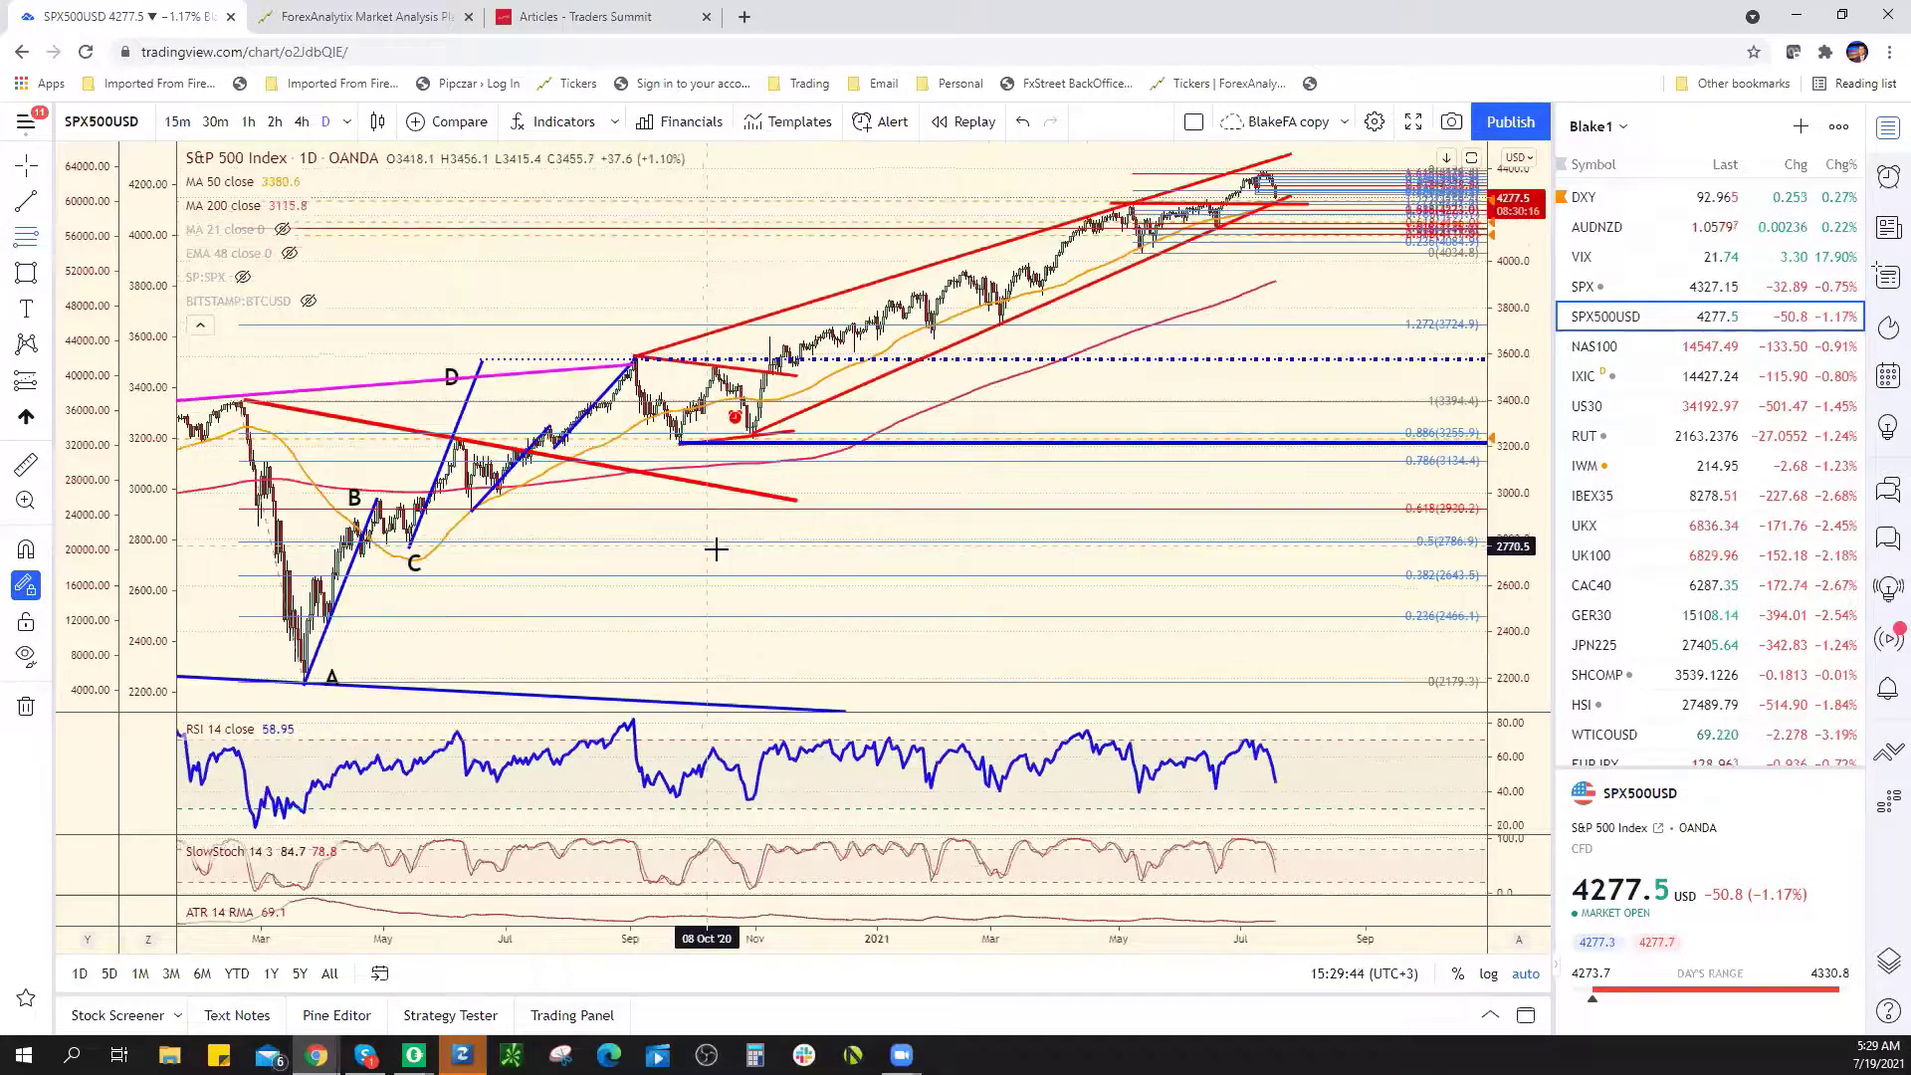
scroll(721, 554, down, 4)
scroll(830, 409, down, 3)
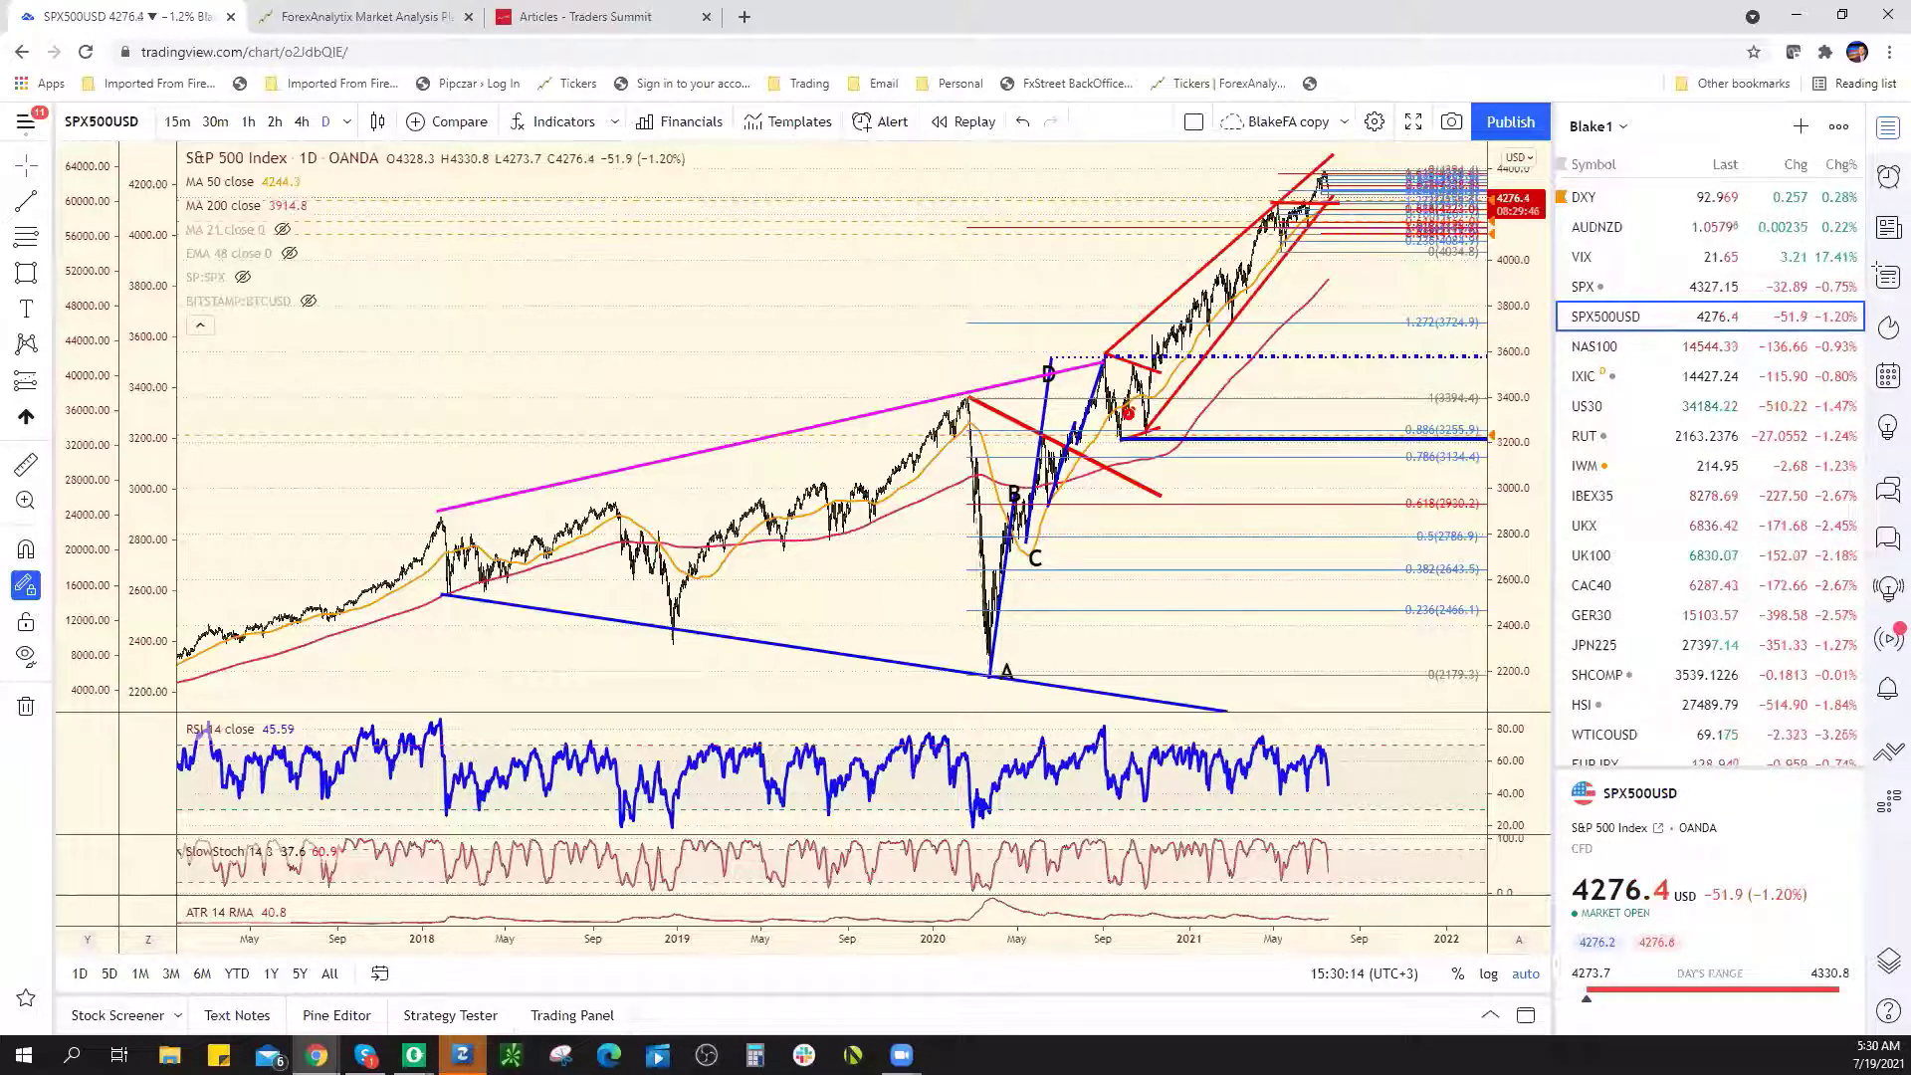
scroll(1381, 478, up, 1)
scroll(1380, 478, up, 3)
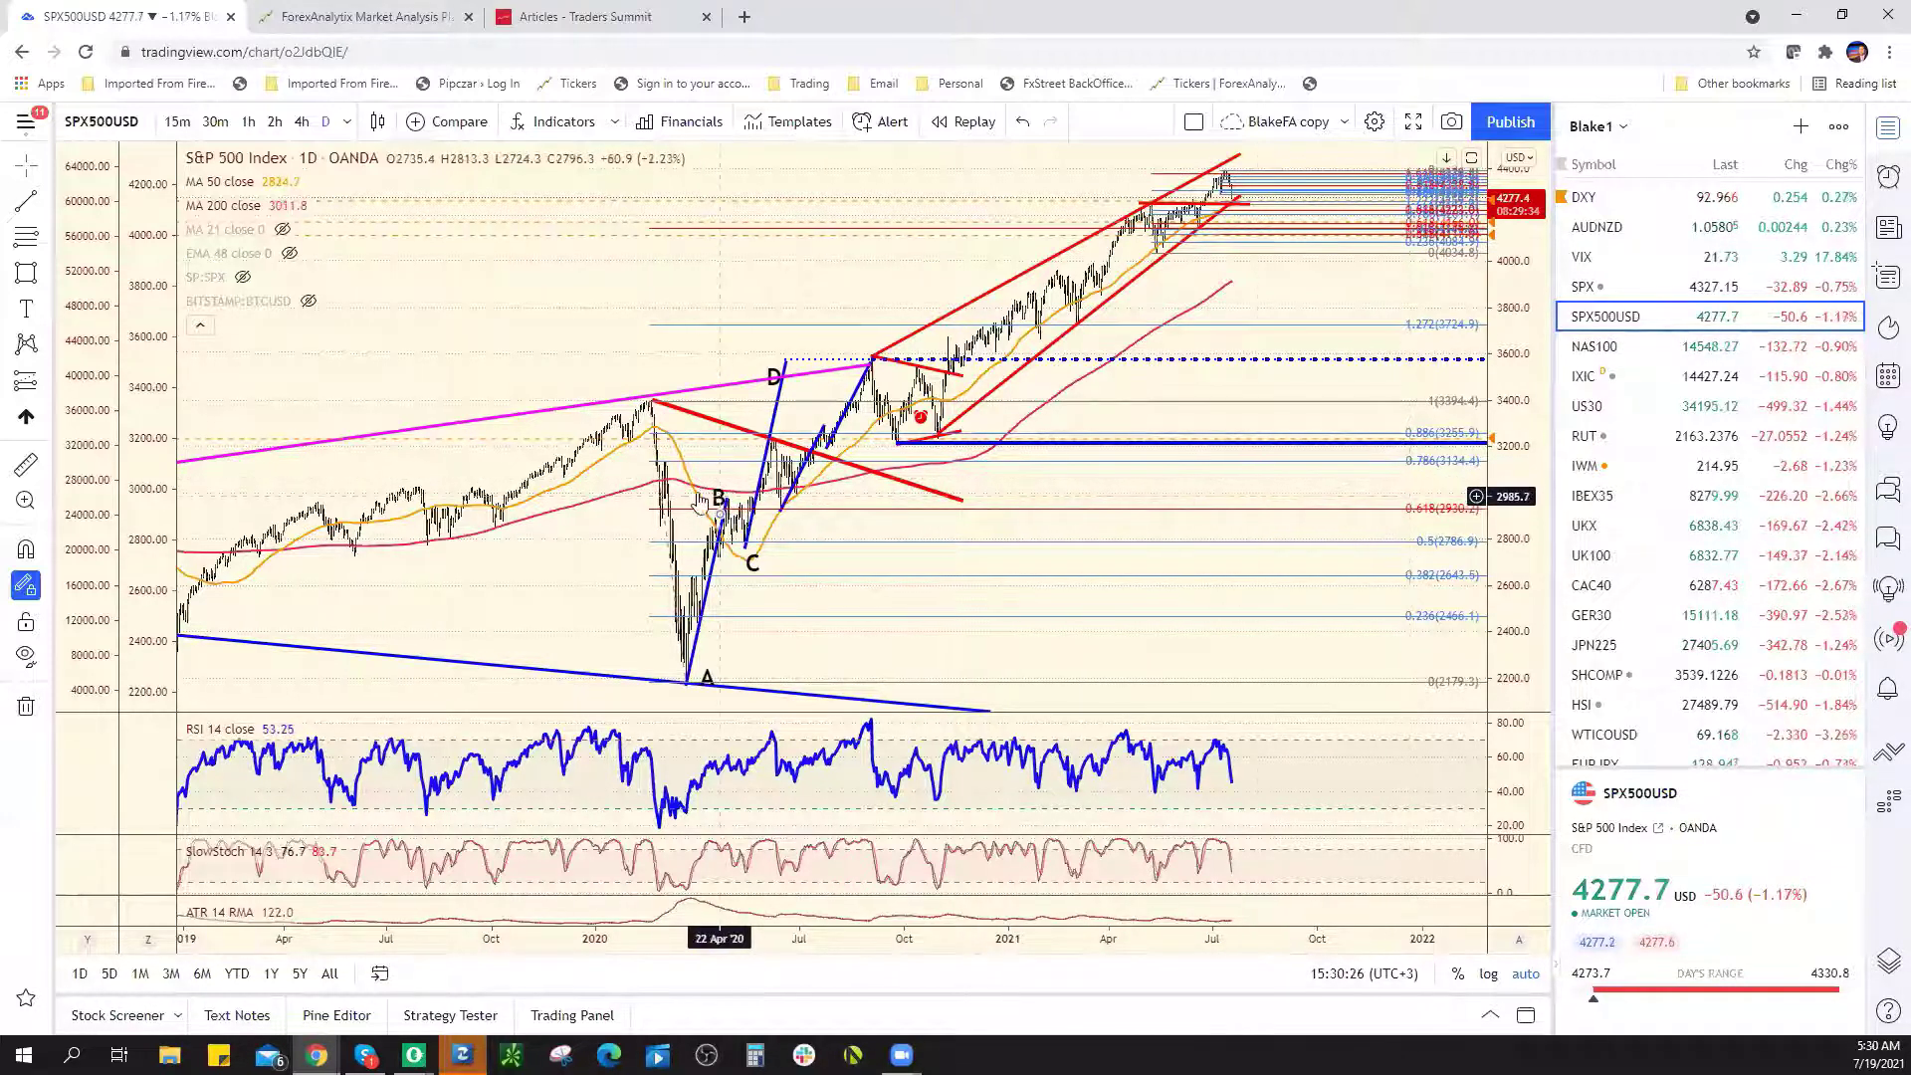
scroll(724, 497, up, 3)
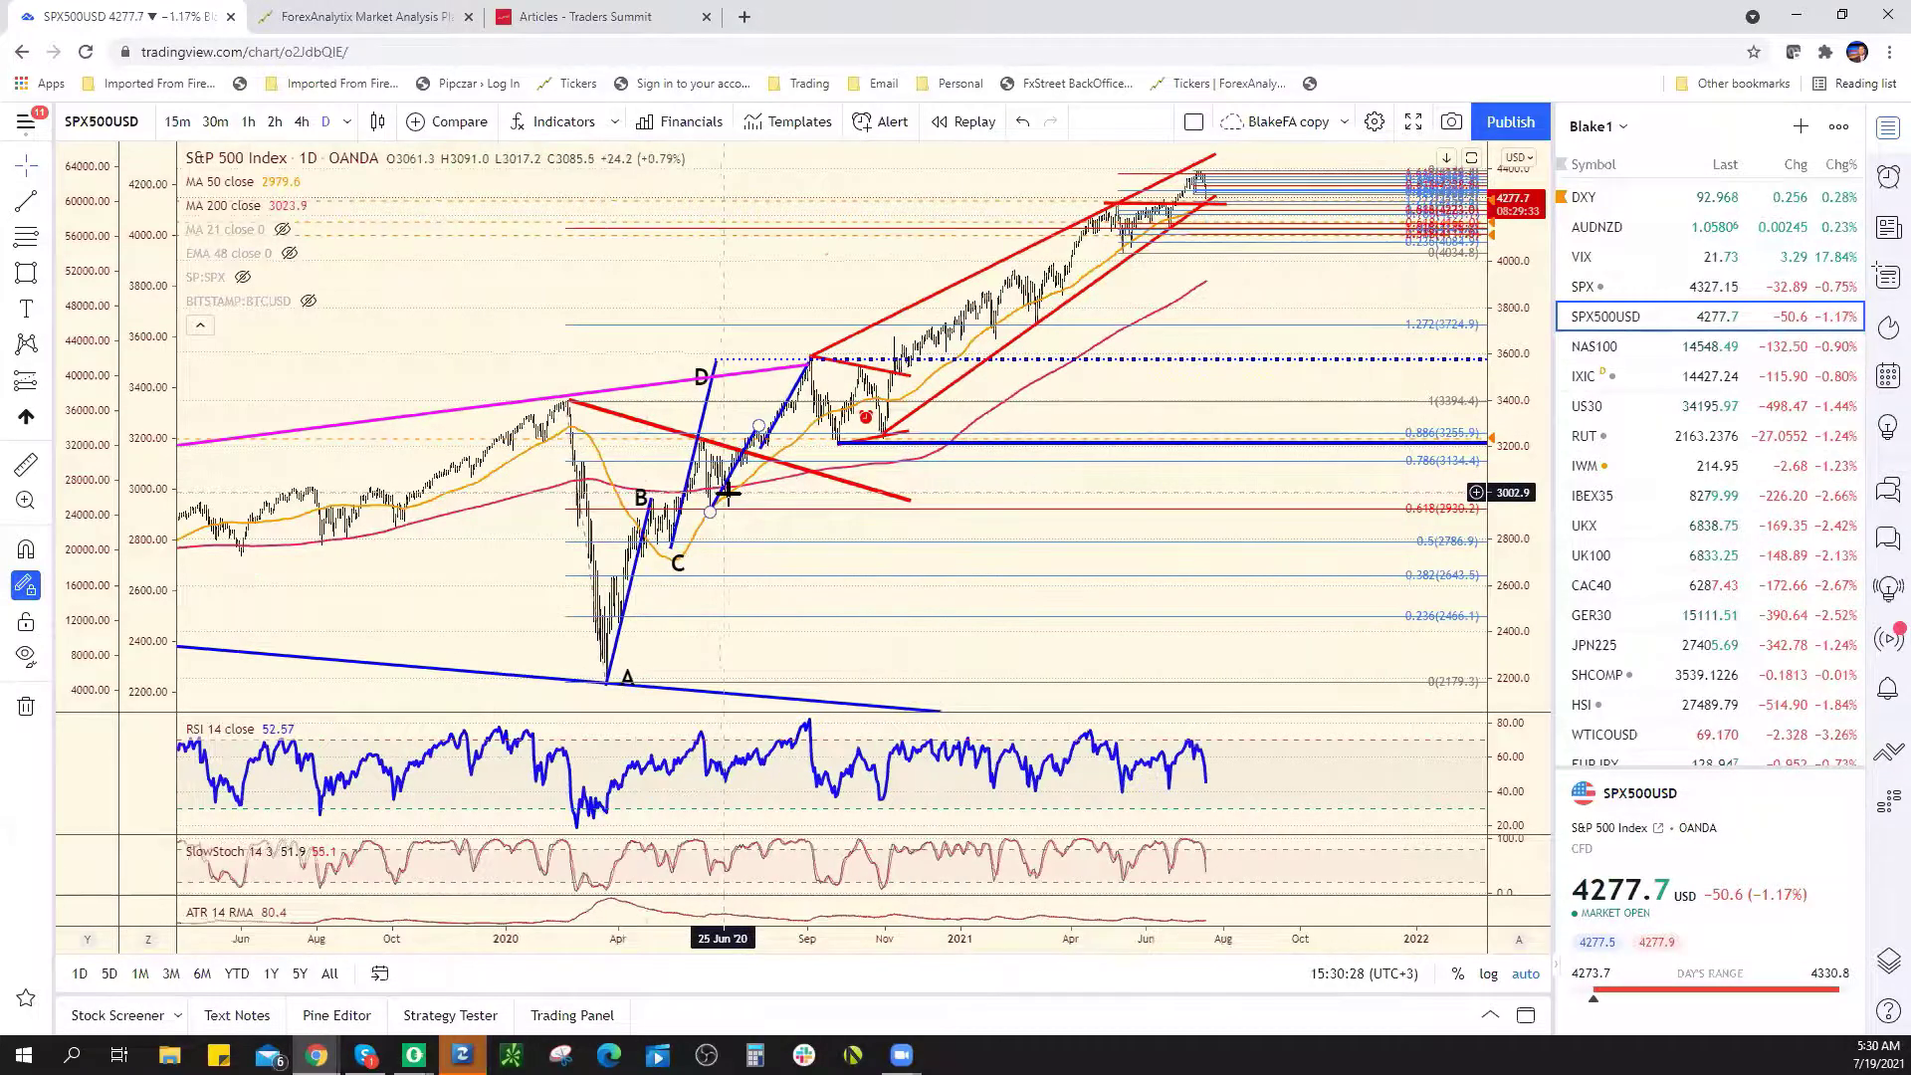
scroll(725, 491, up, 2)
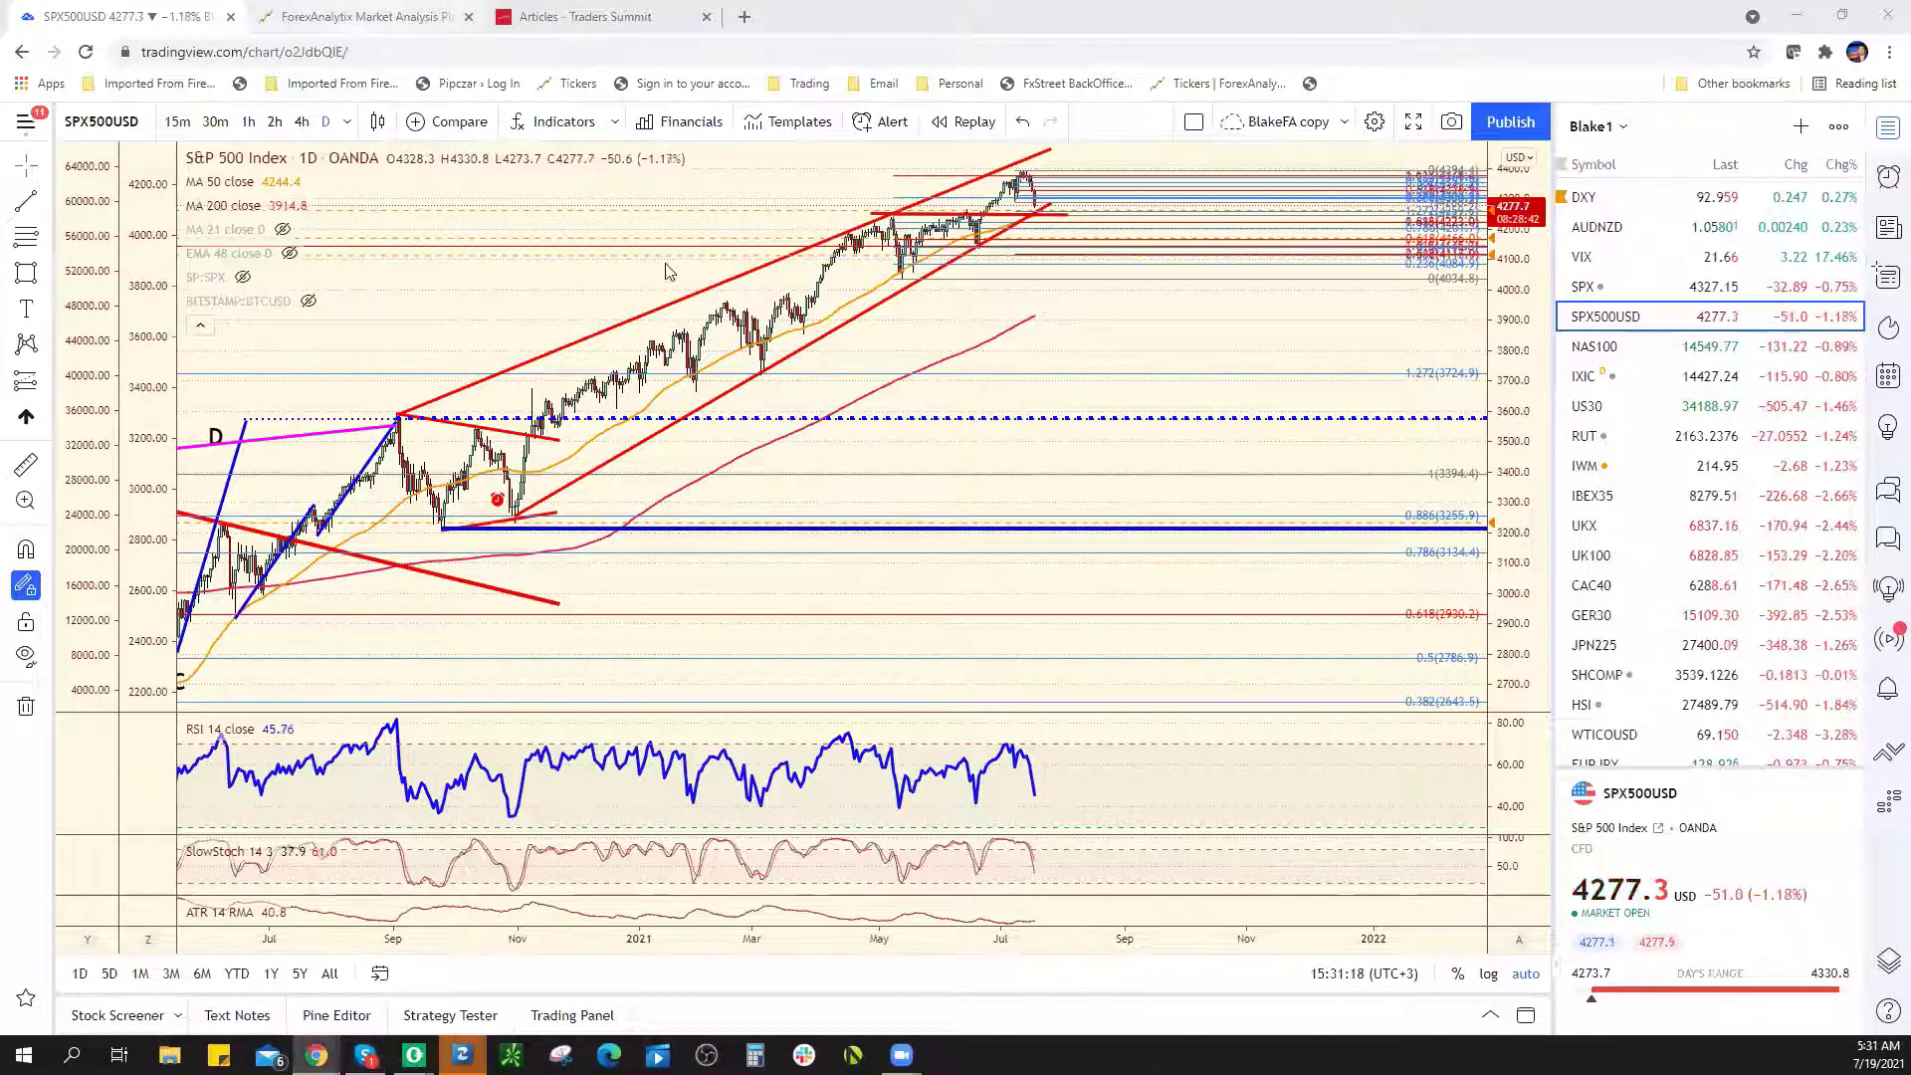
Switch to ForexAnalytix and open the July 15, 2021 Support/Resistance & Bias Chart
click(355, 20)
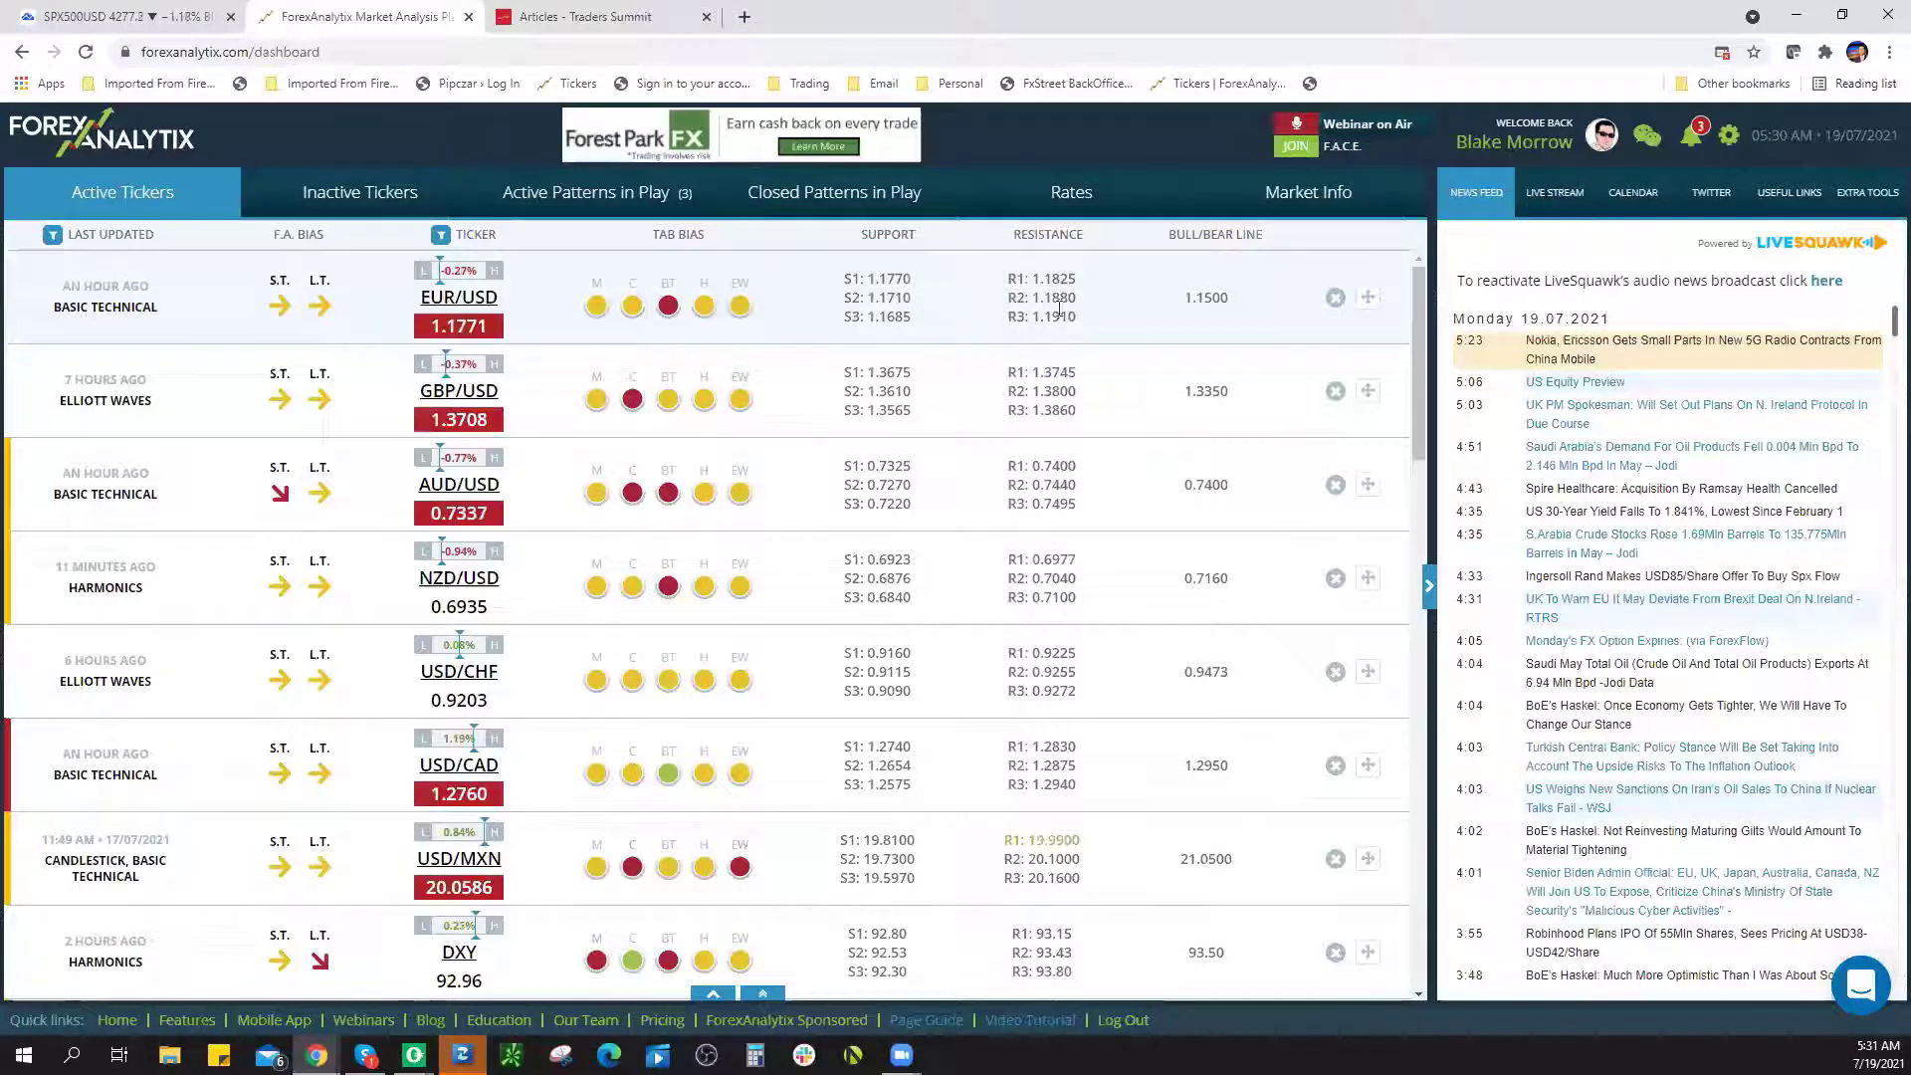
click(1292, 199)
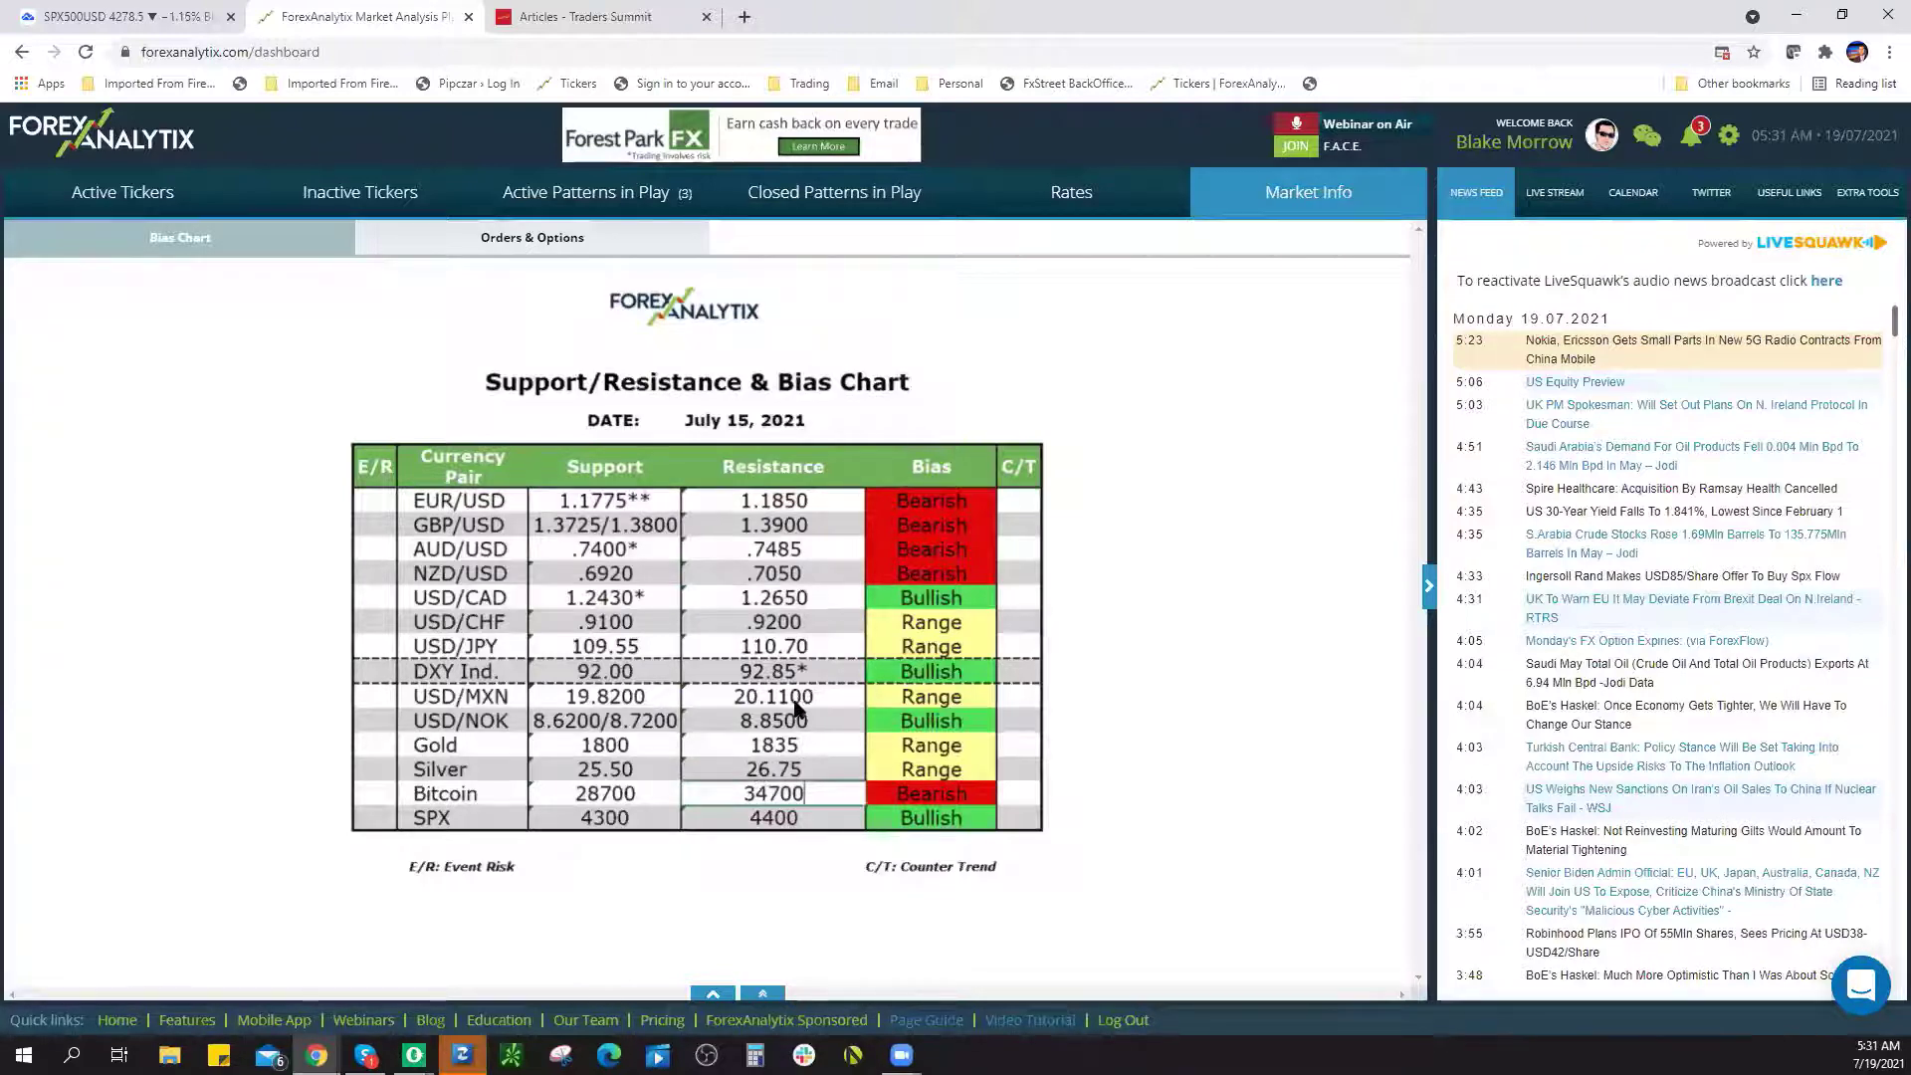
Return to the Active Tickers table in ForexAnalytix
click(144, 194)
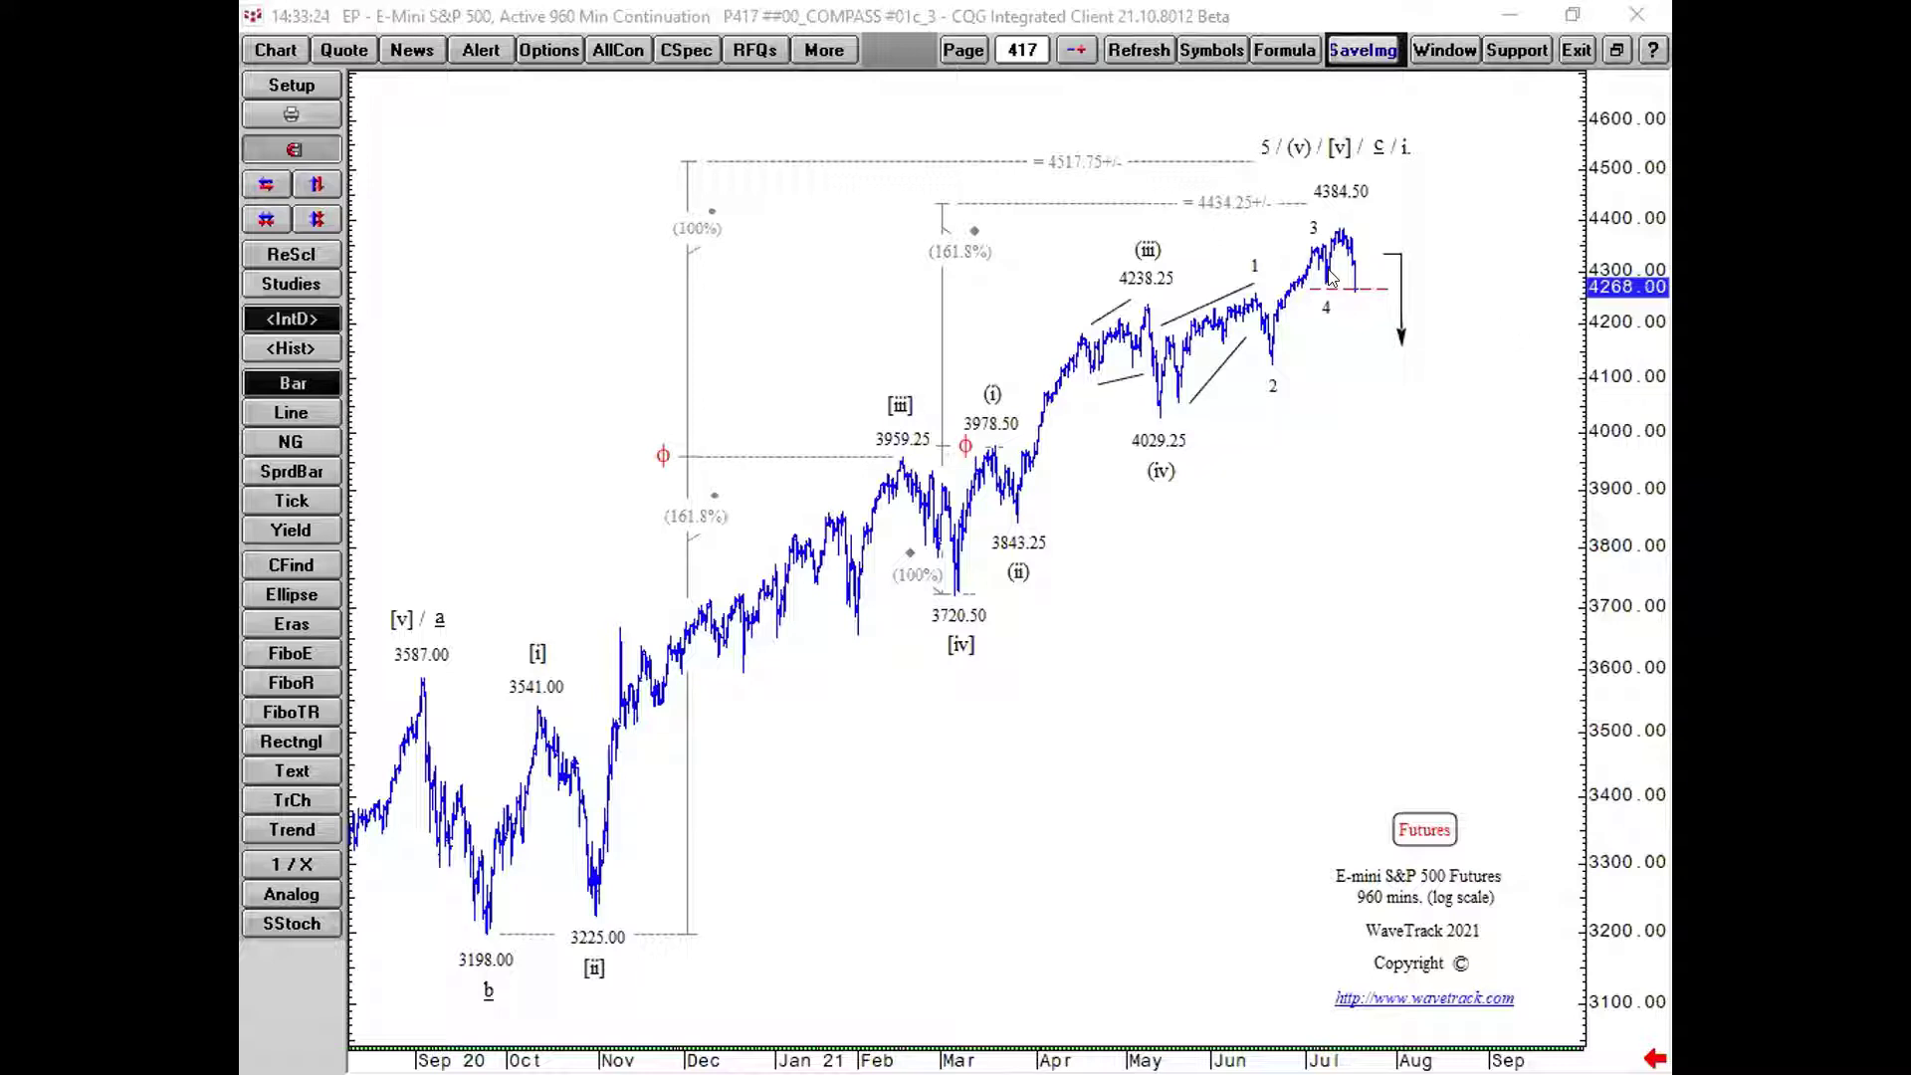
Go back from page 417 to page 416 and view the 4384.50 peak bar's data
mouse_move(1326, 287)
mouse_move(1343, 232)
click(1070, 49)
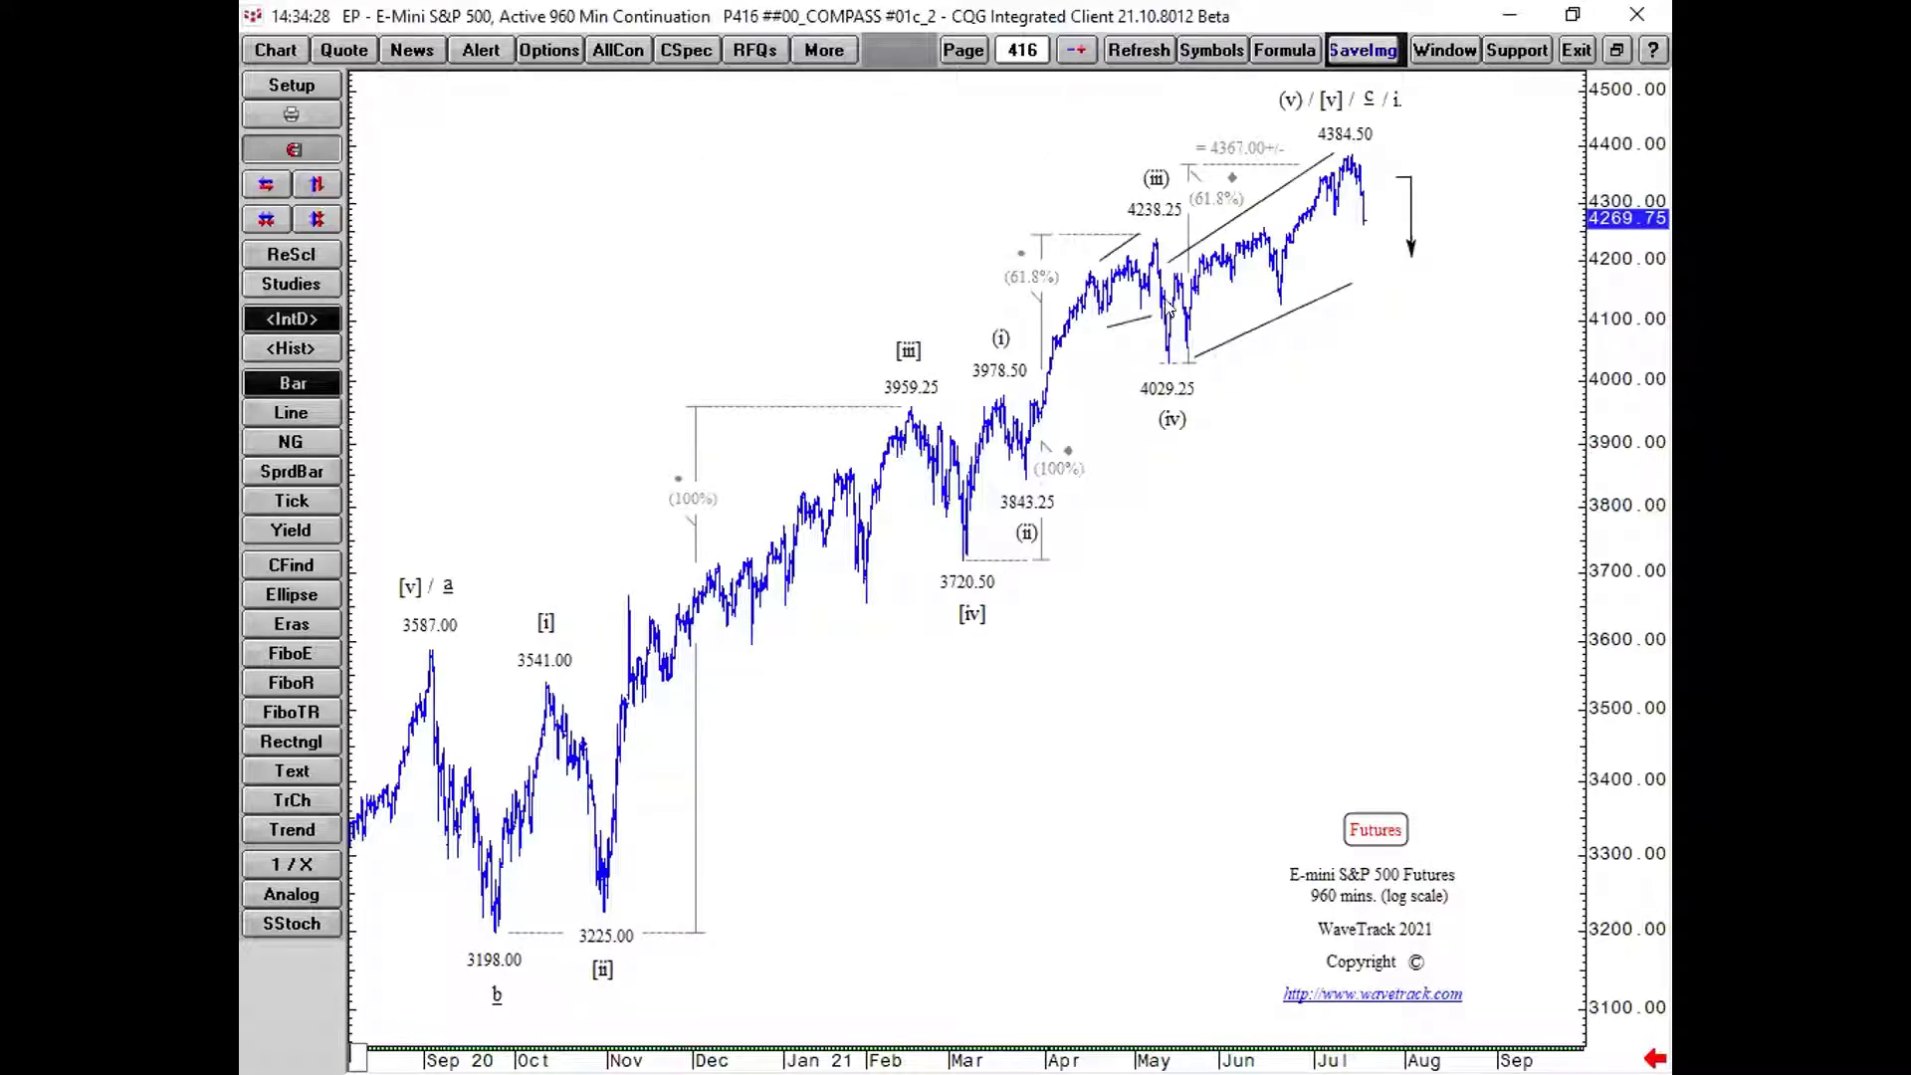
click(1350, 167)
Return to page 417 showing the 4434.25 and 4517.75 upside targets
click(1082, 49)
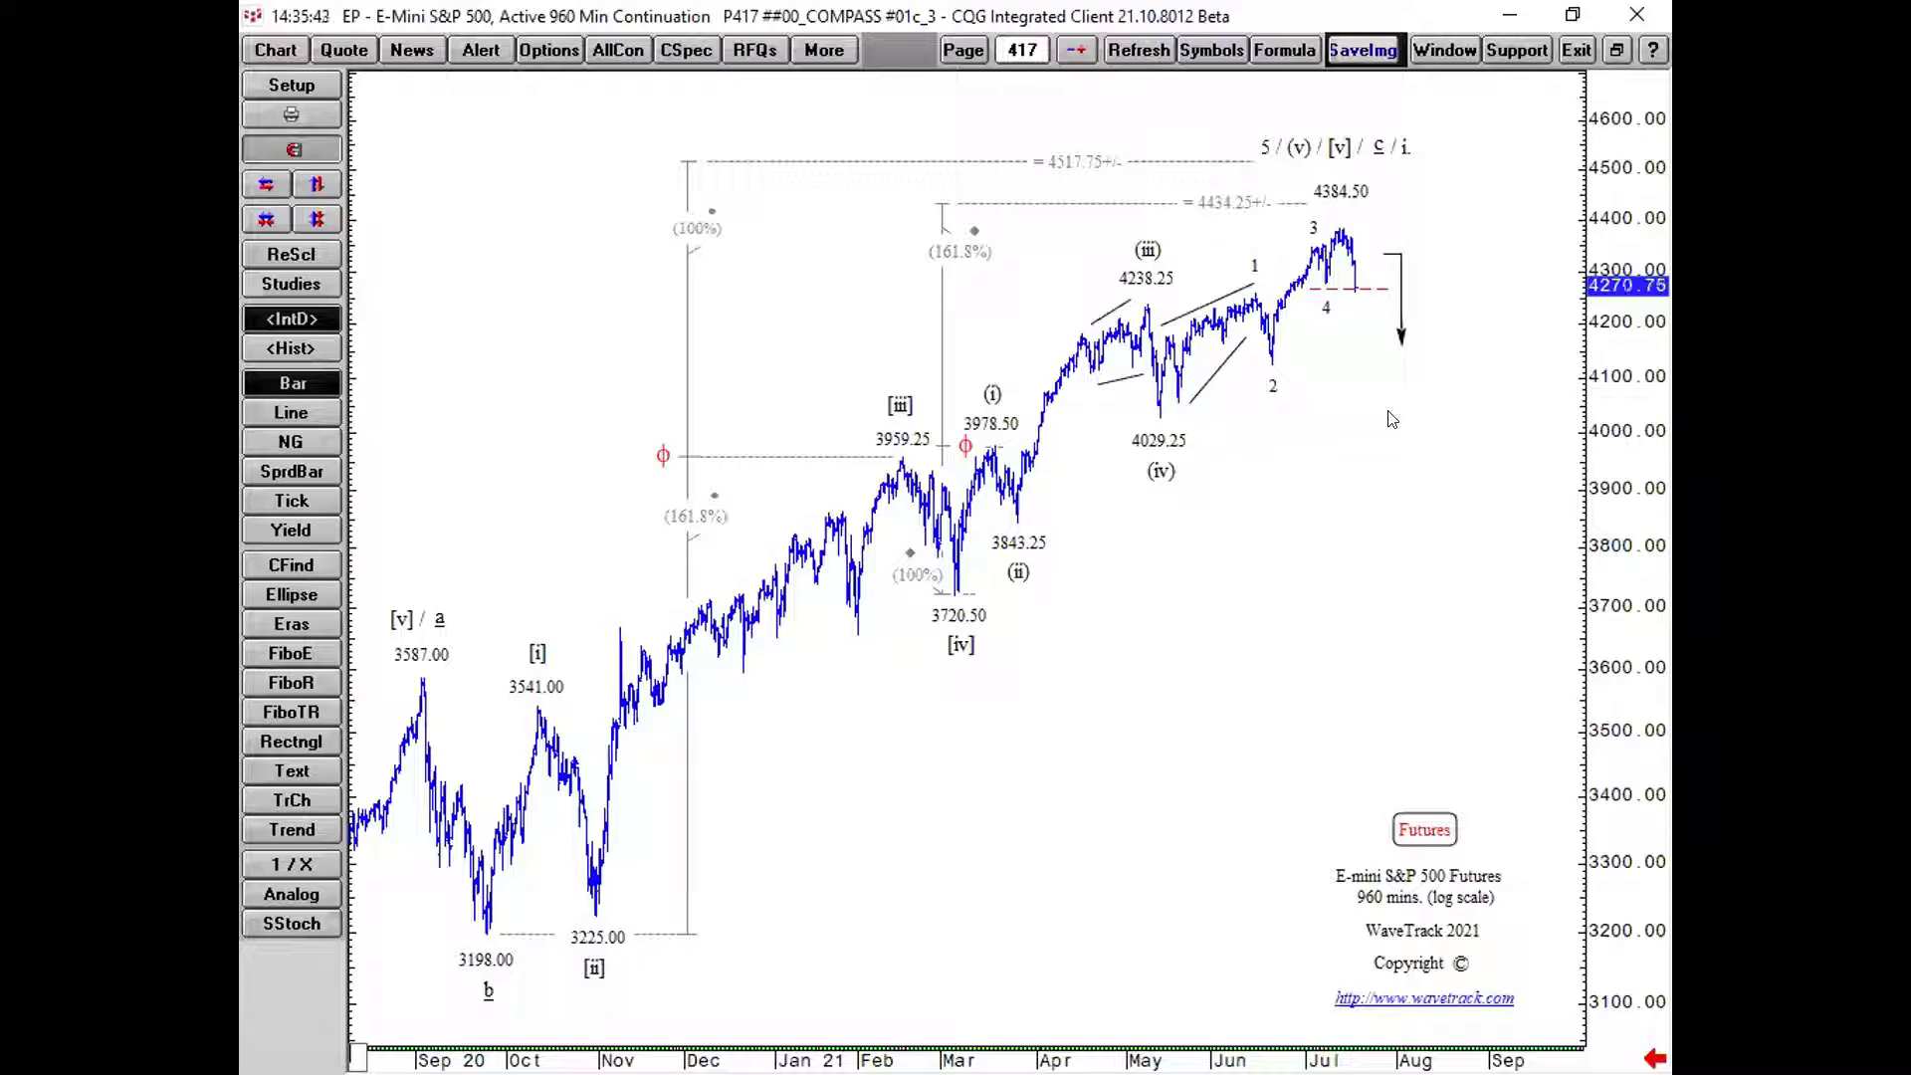
Go down to page 414's S&P 500 daily chart and scroll back to 2018
click(1078, 54)
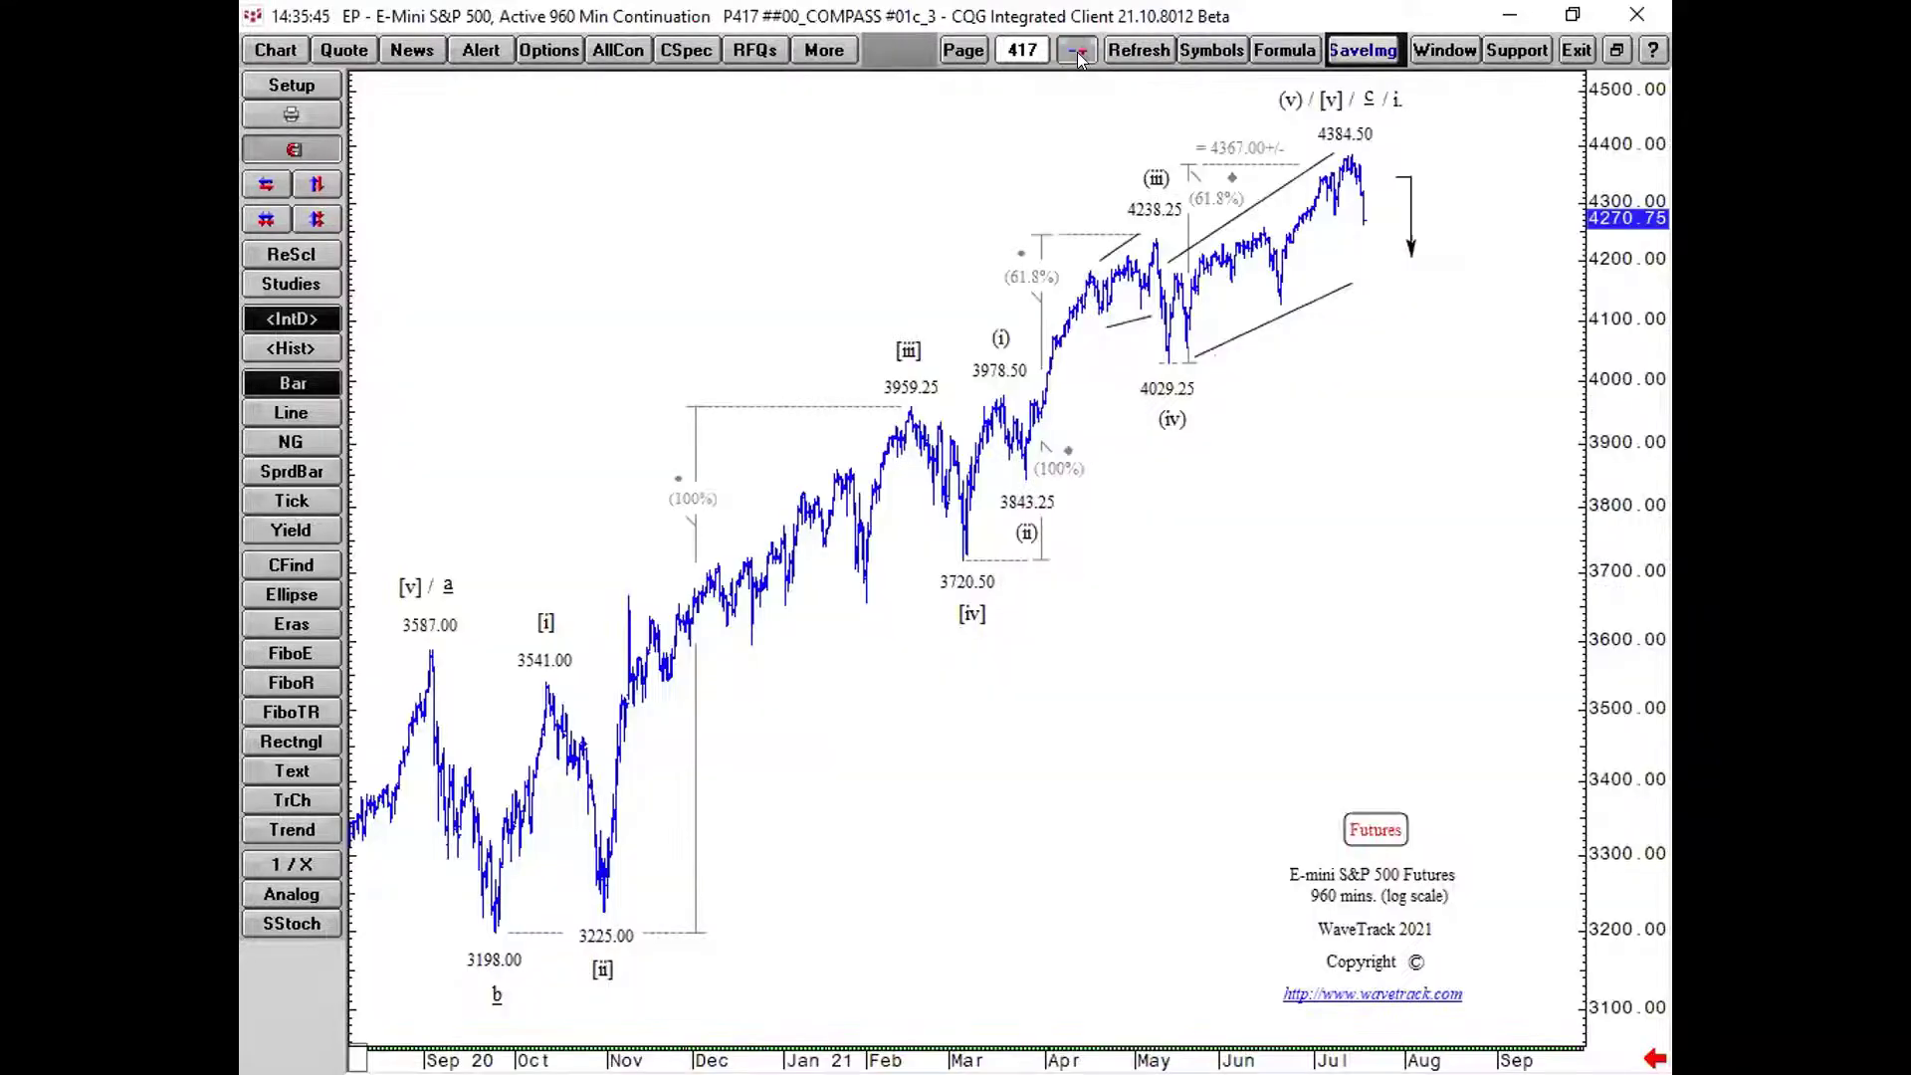
click(1078, 54)
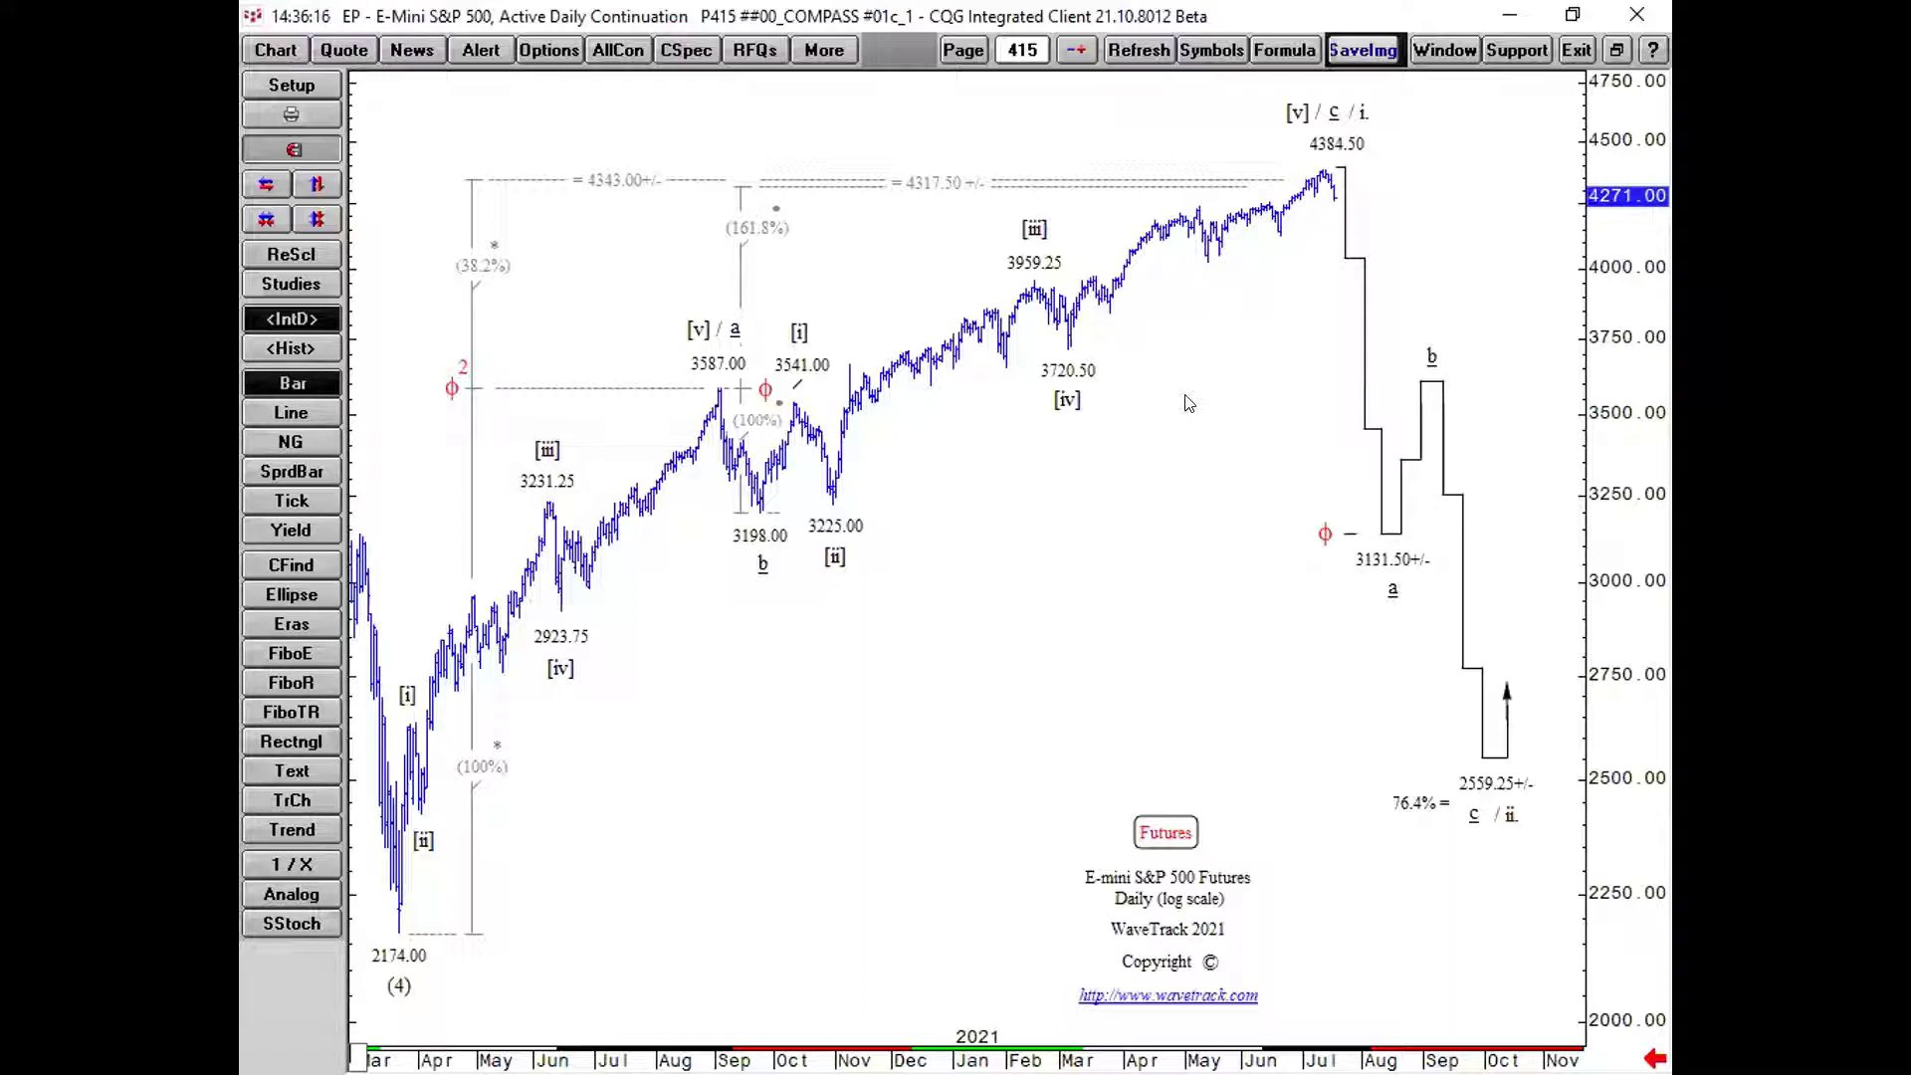
click(1077, 52)
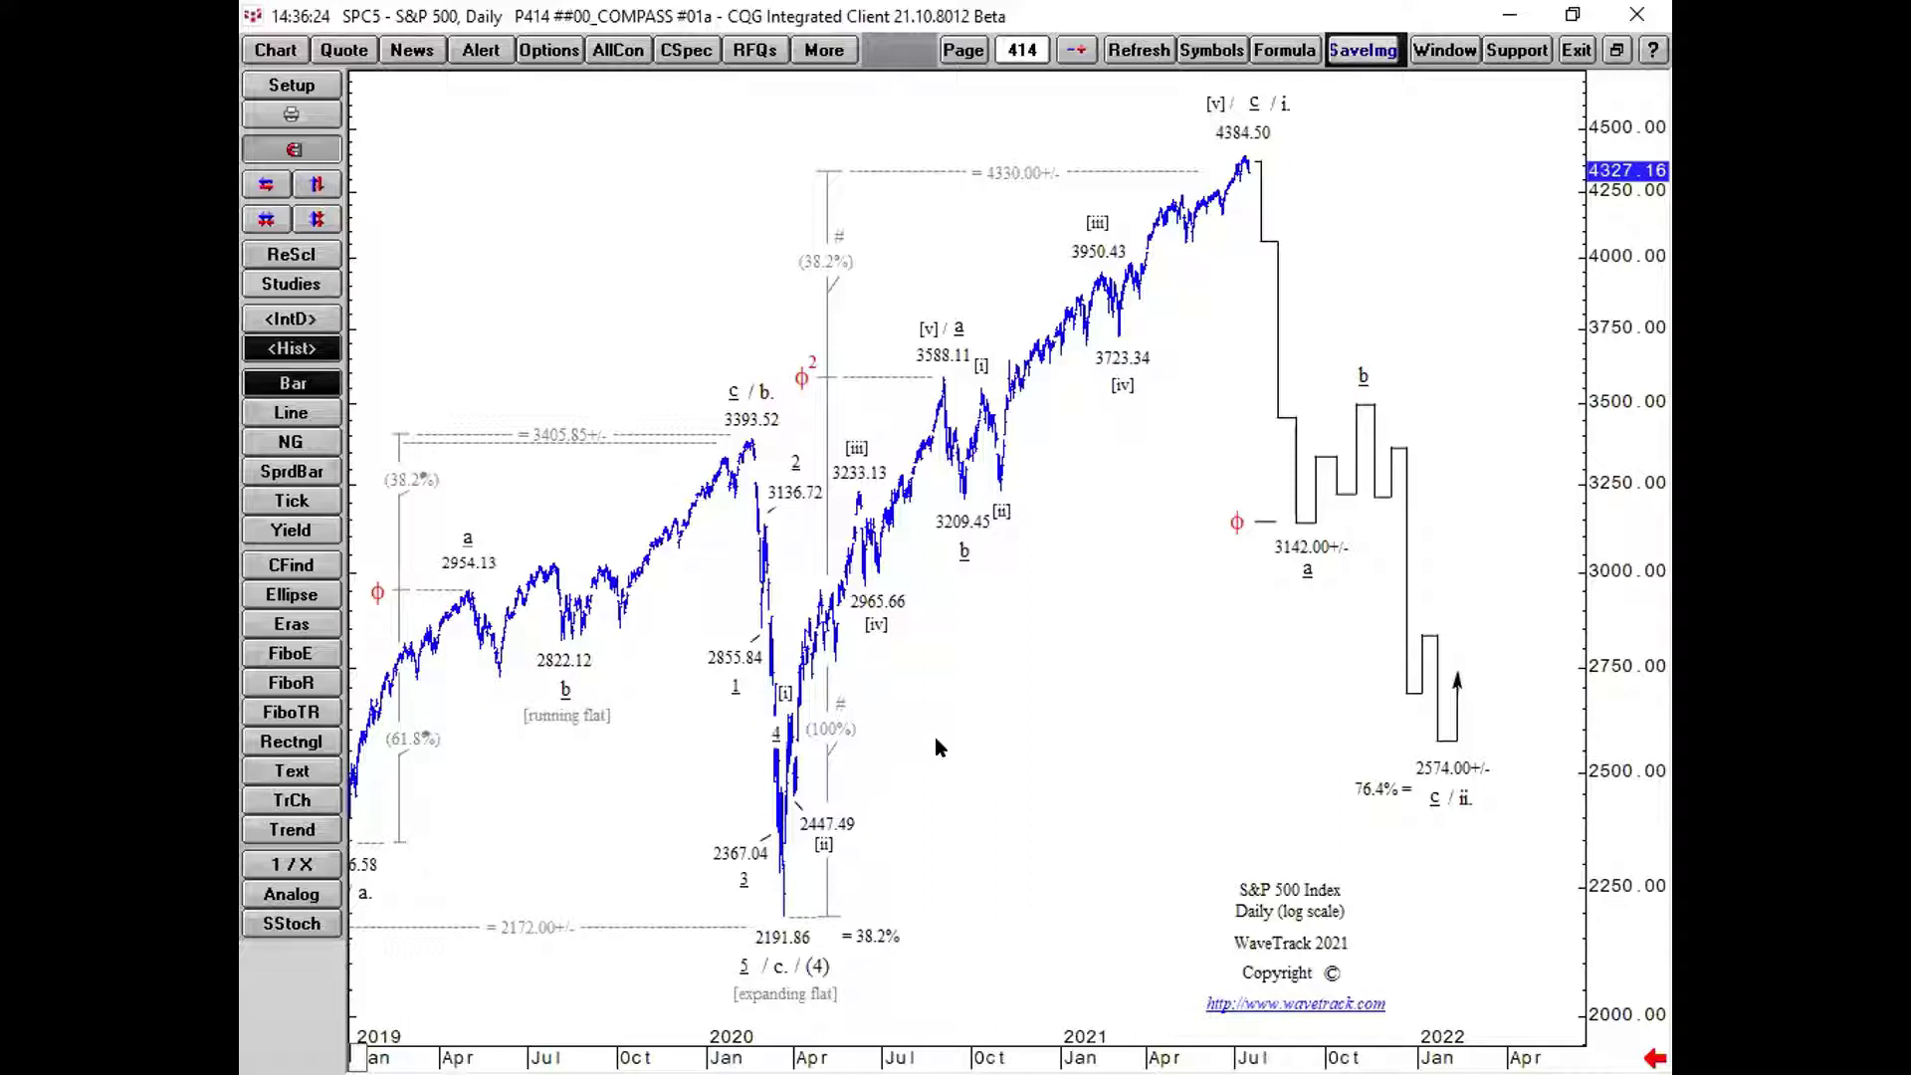
scroll(935, 746, left, 5)
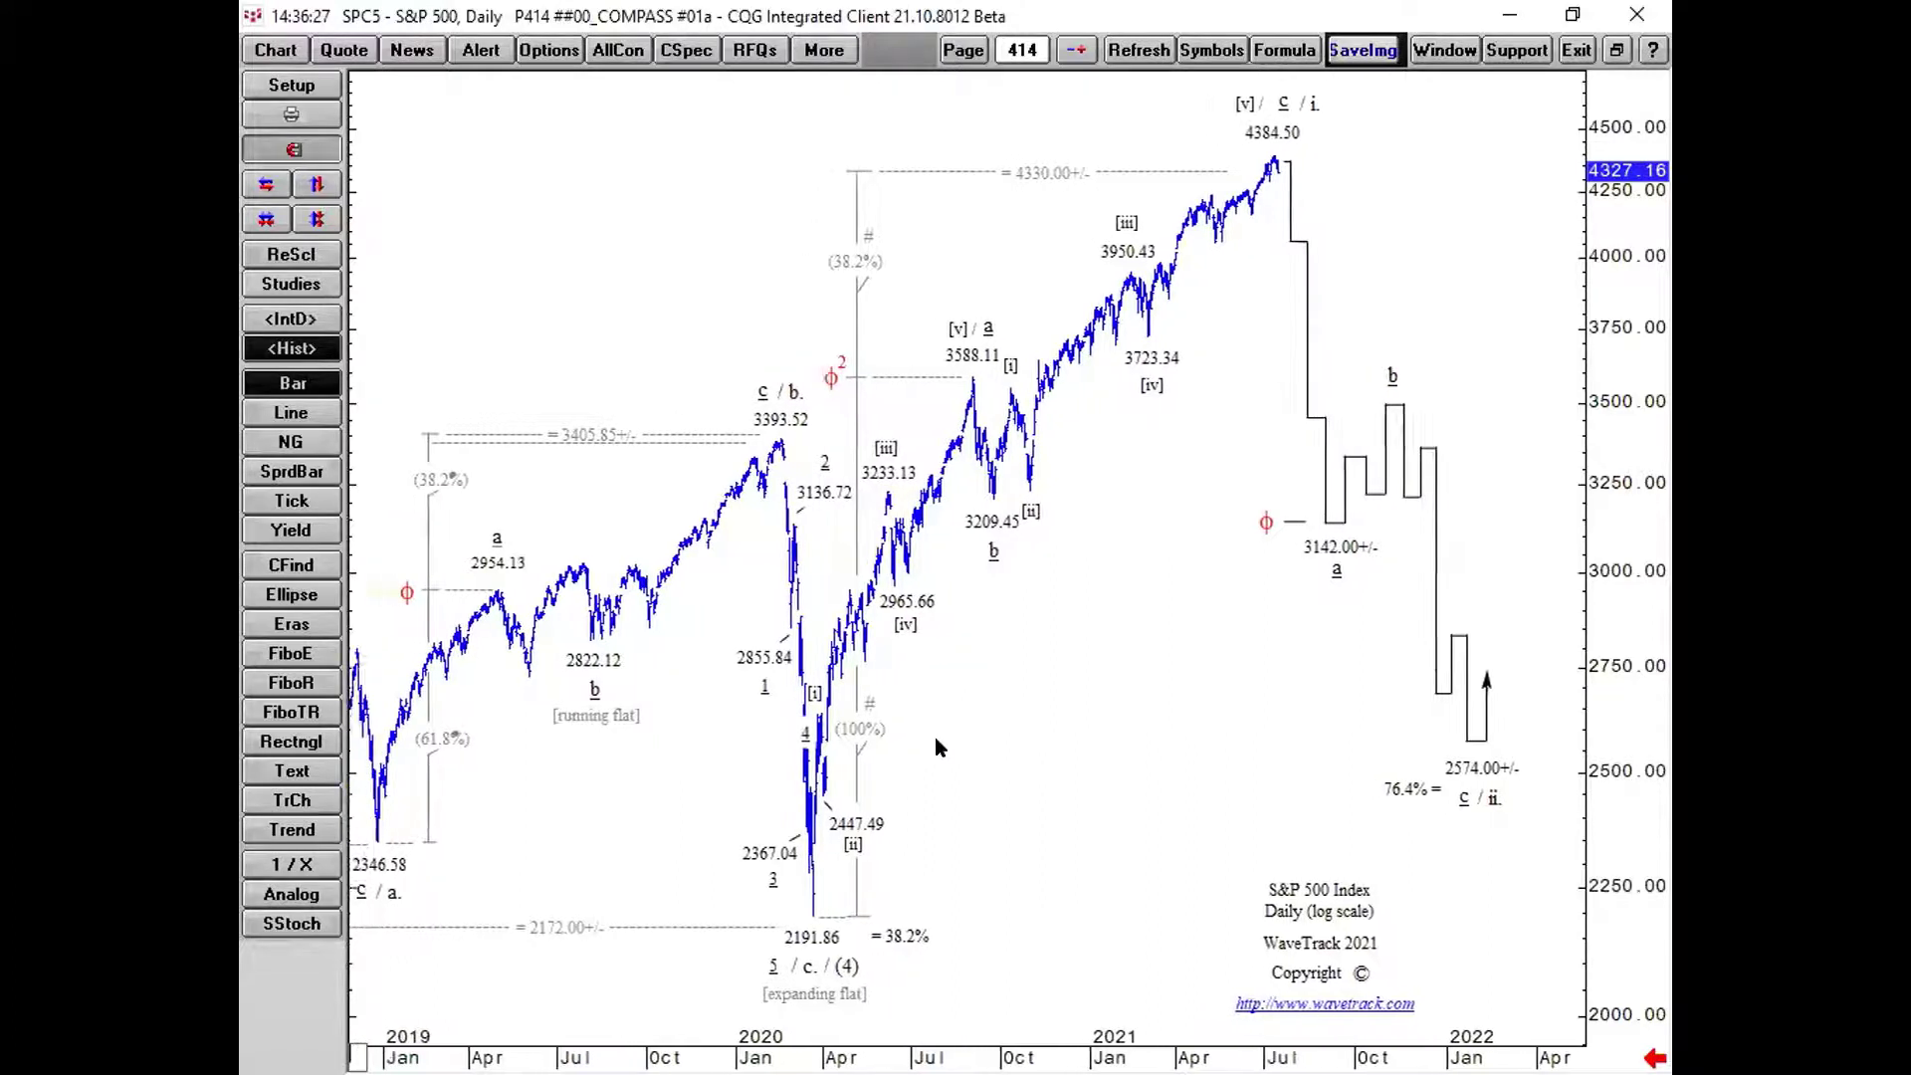
scroll(936, 742, left, 8)
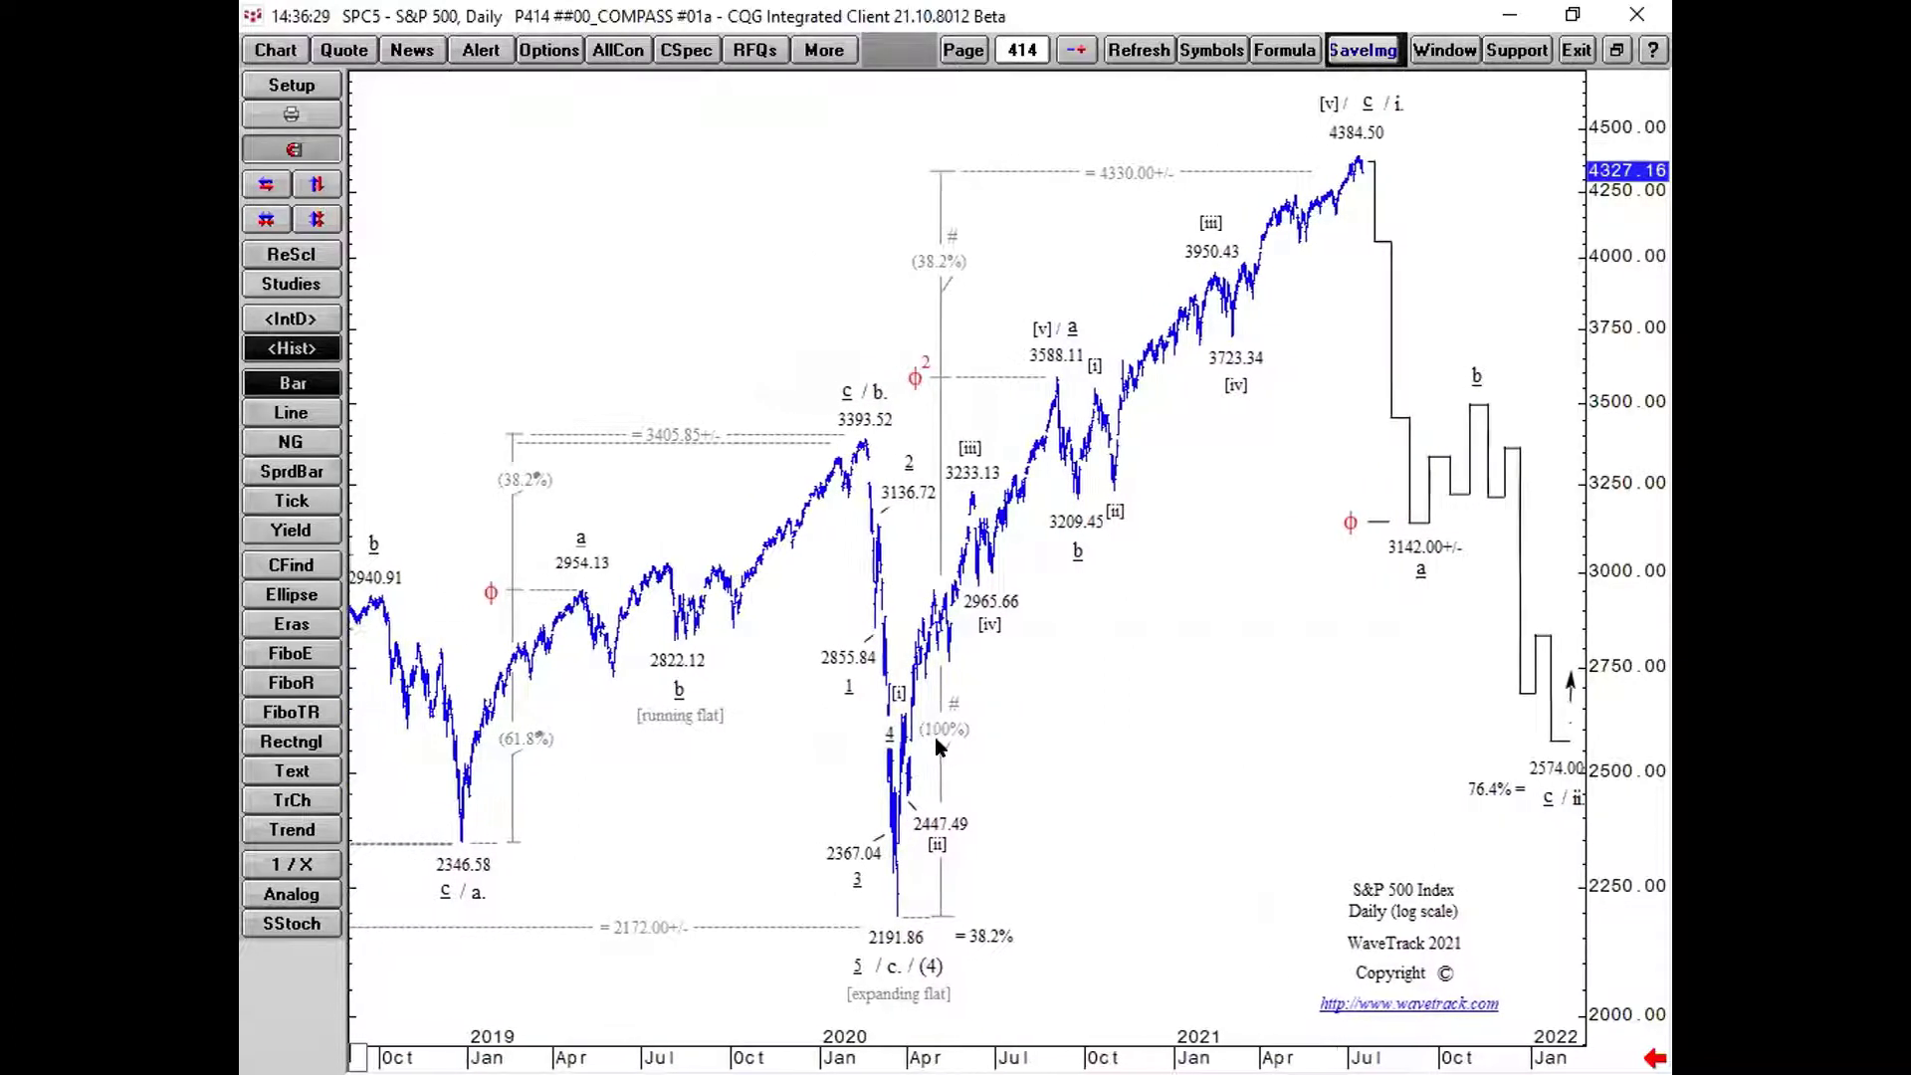
scroll(935, 738, left, 8)
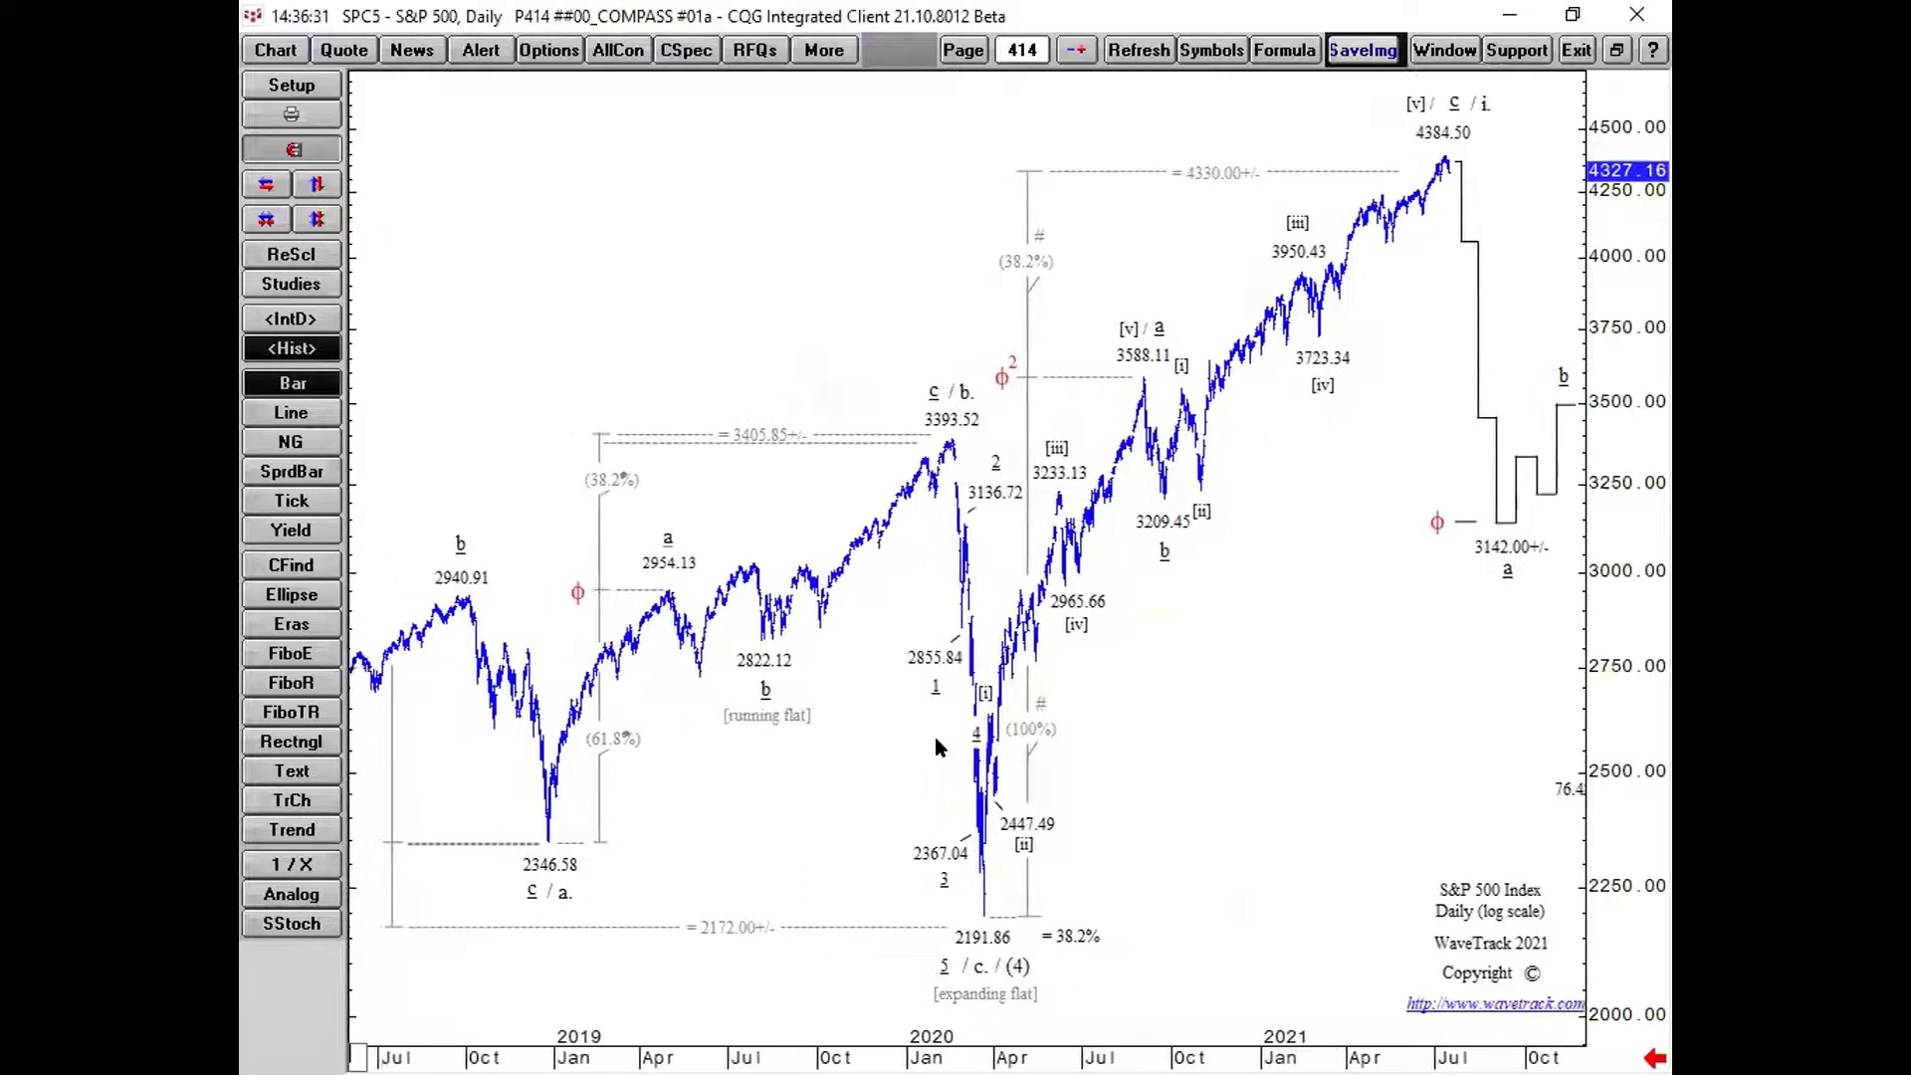
scroll(936, 739, left, 8)
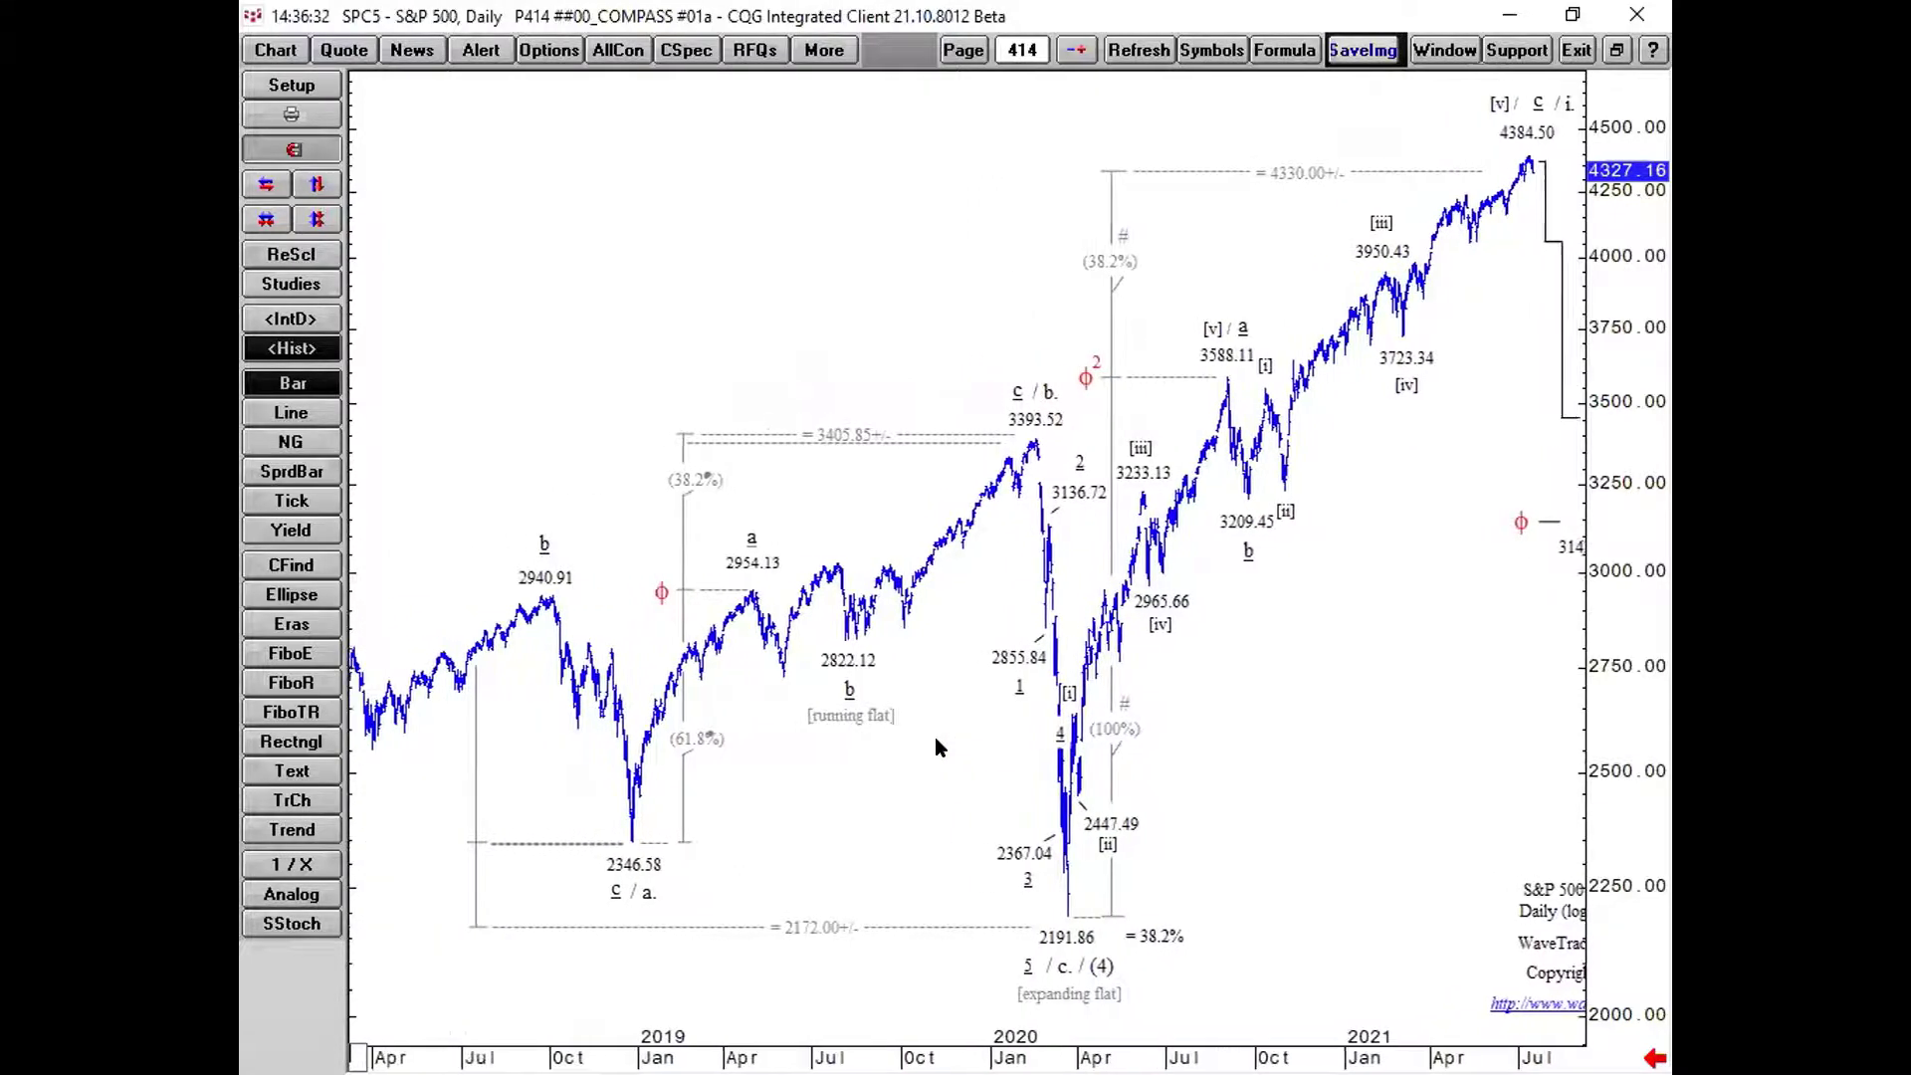
scroll(935, 738, left, 8)
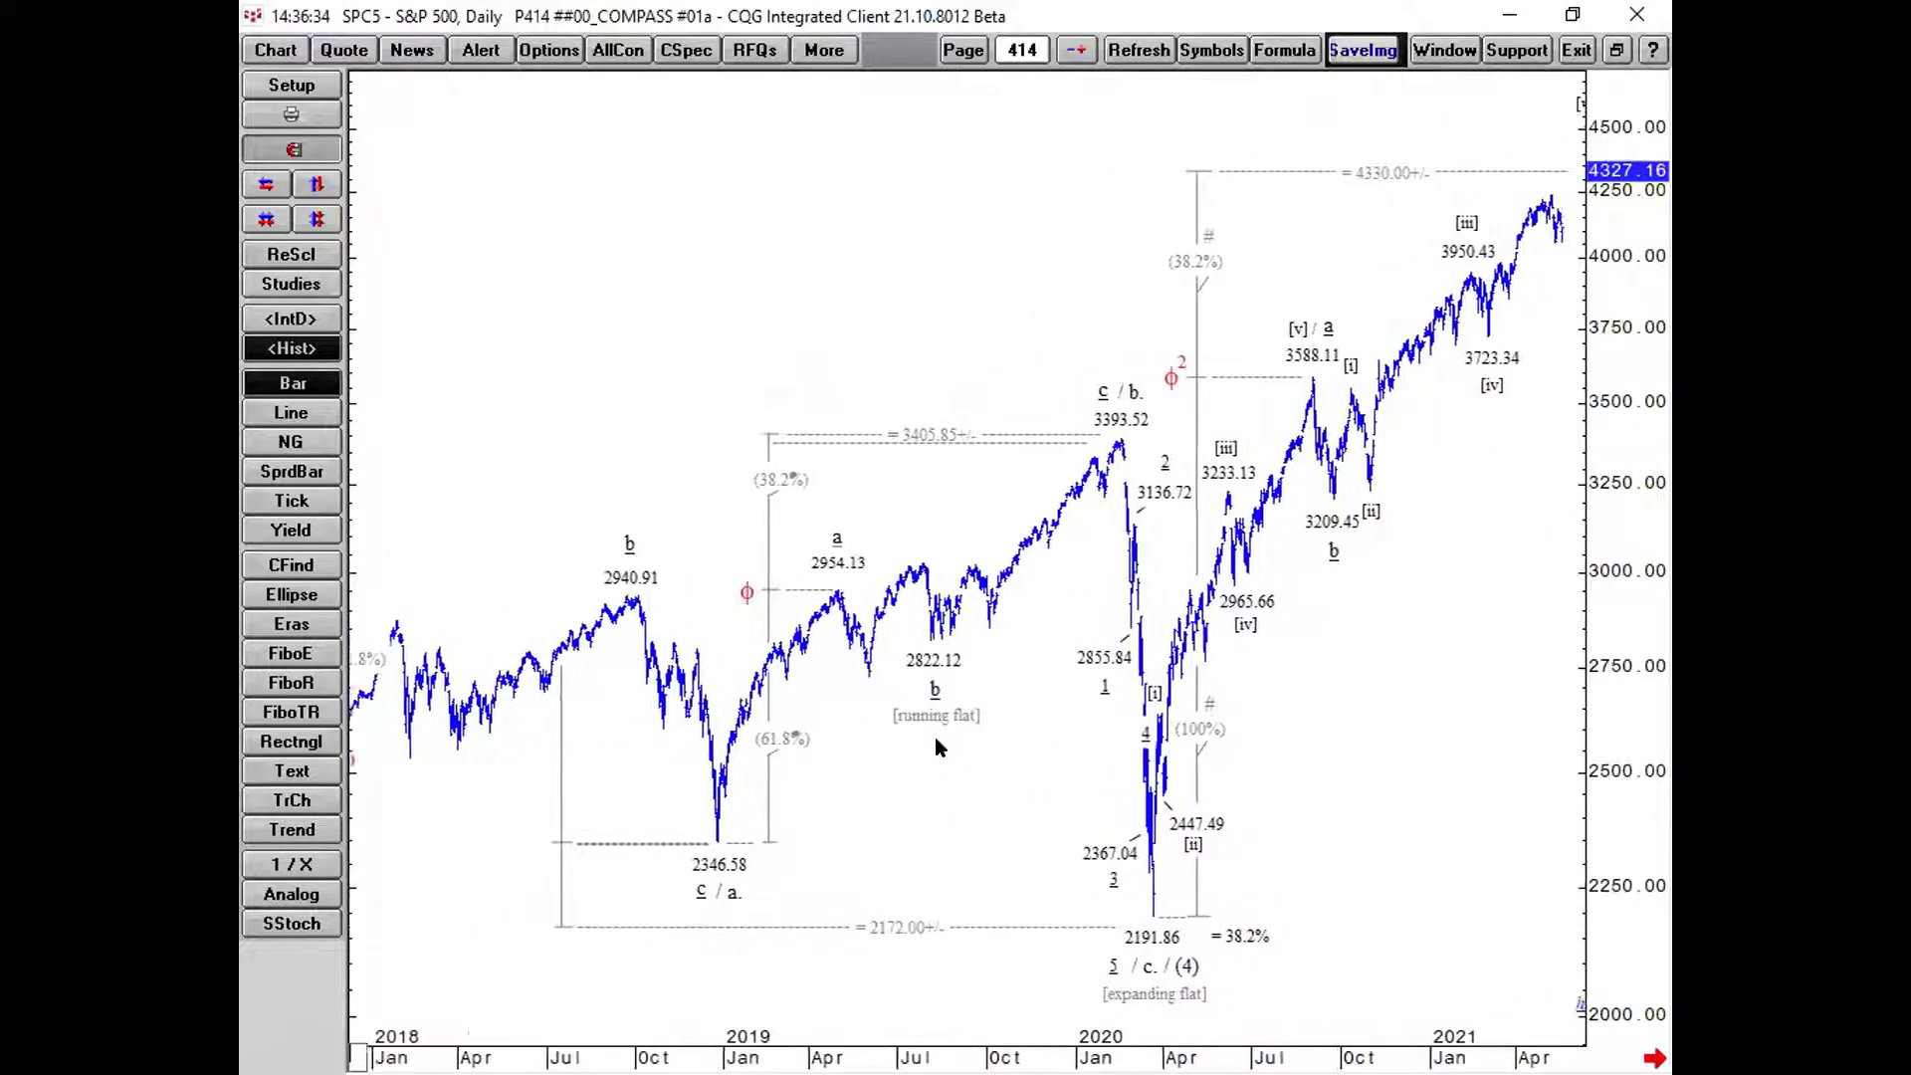
scroll(934, 736, left, 5)
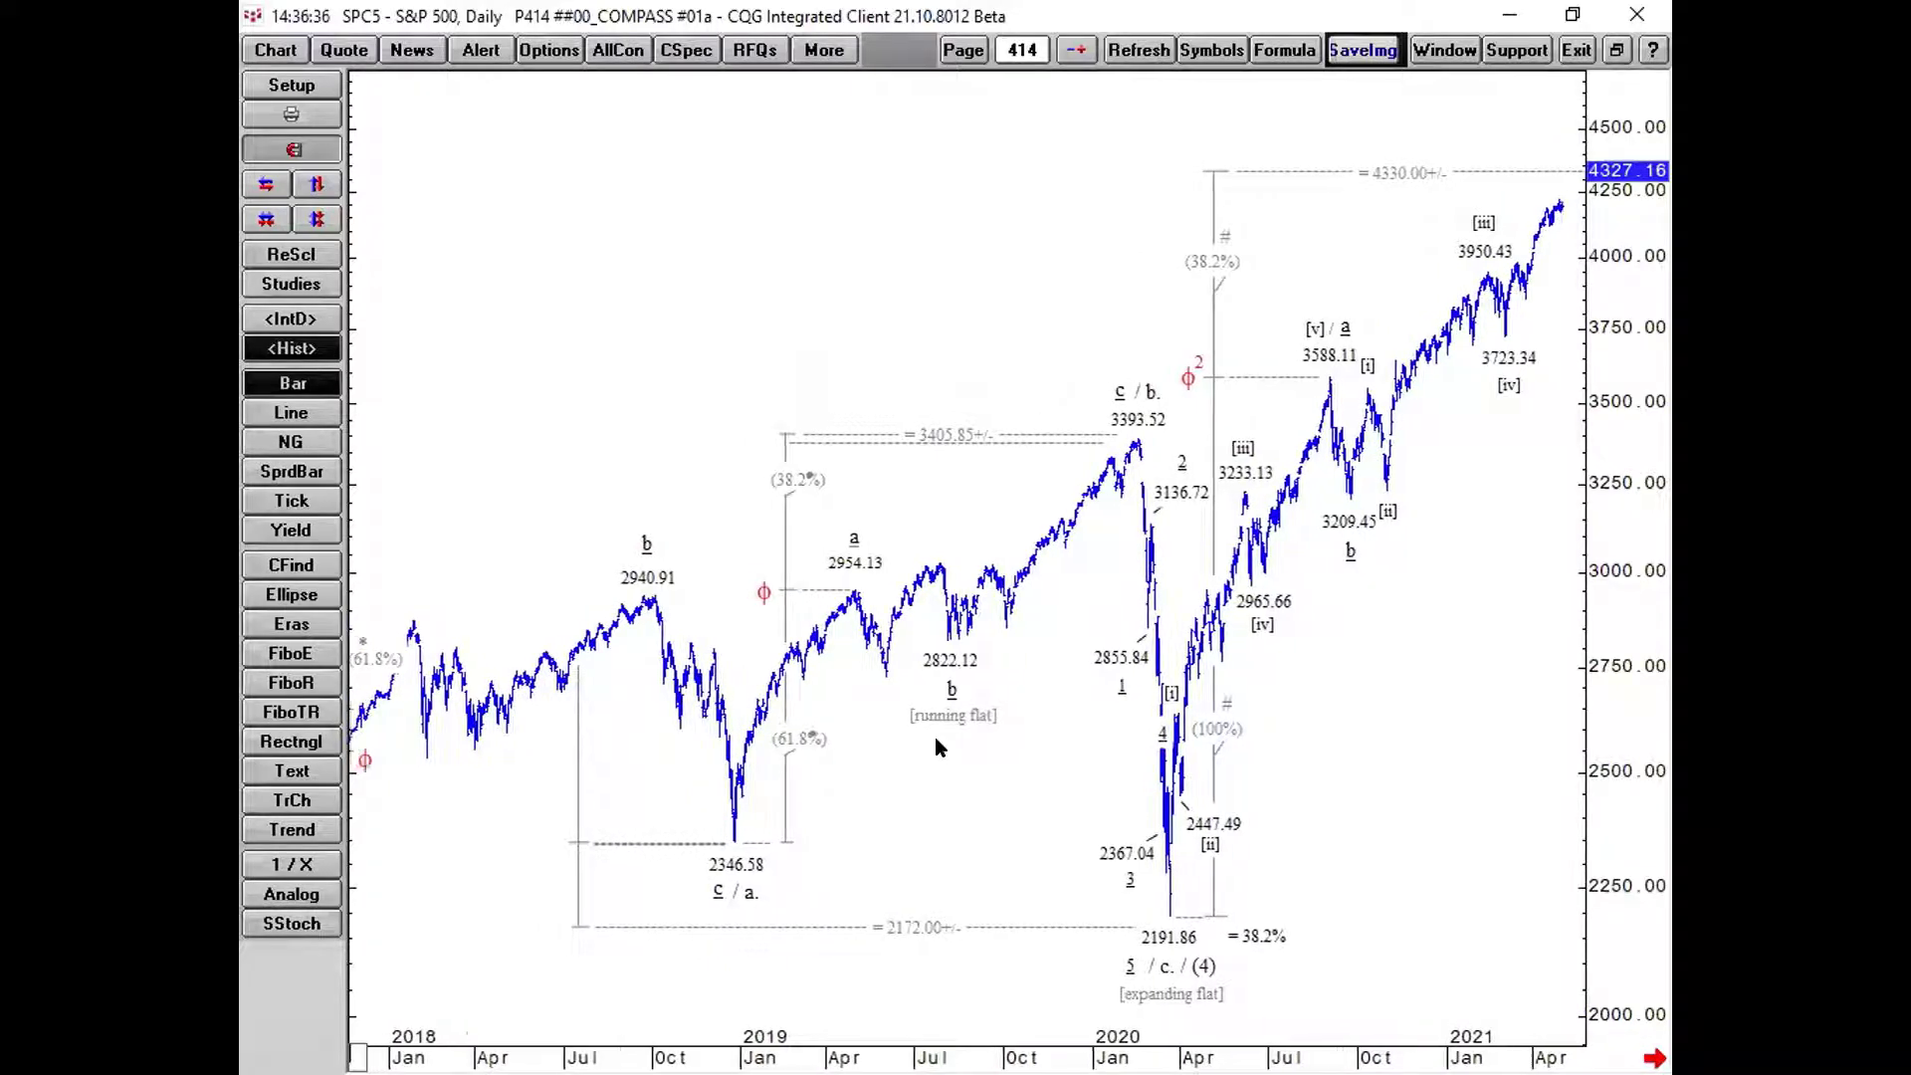
scroll(935, 736, left, 5)
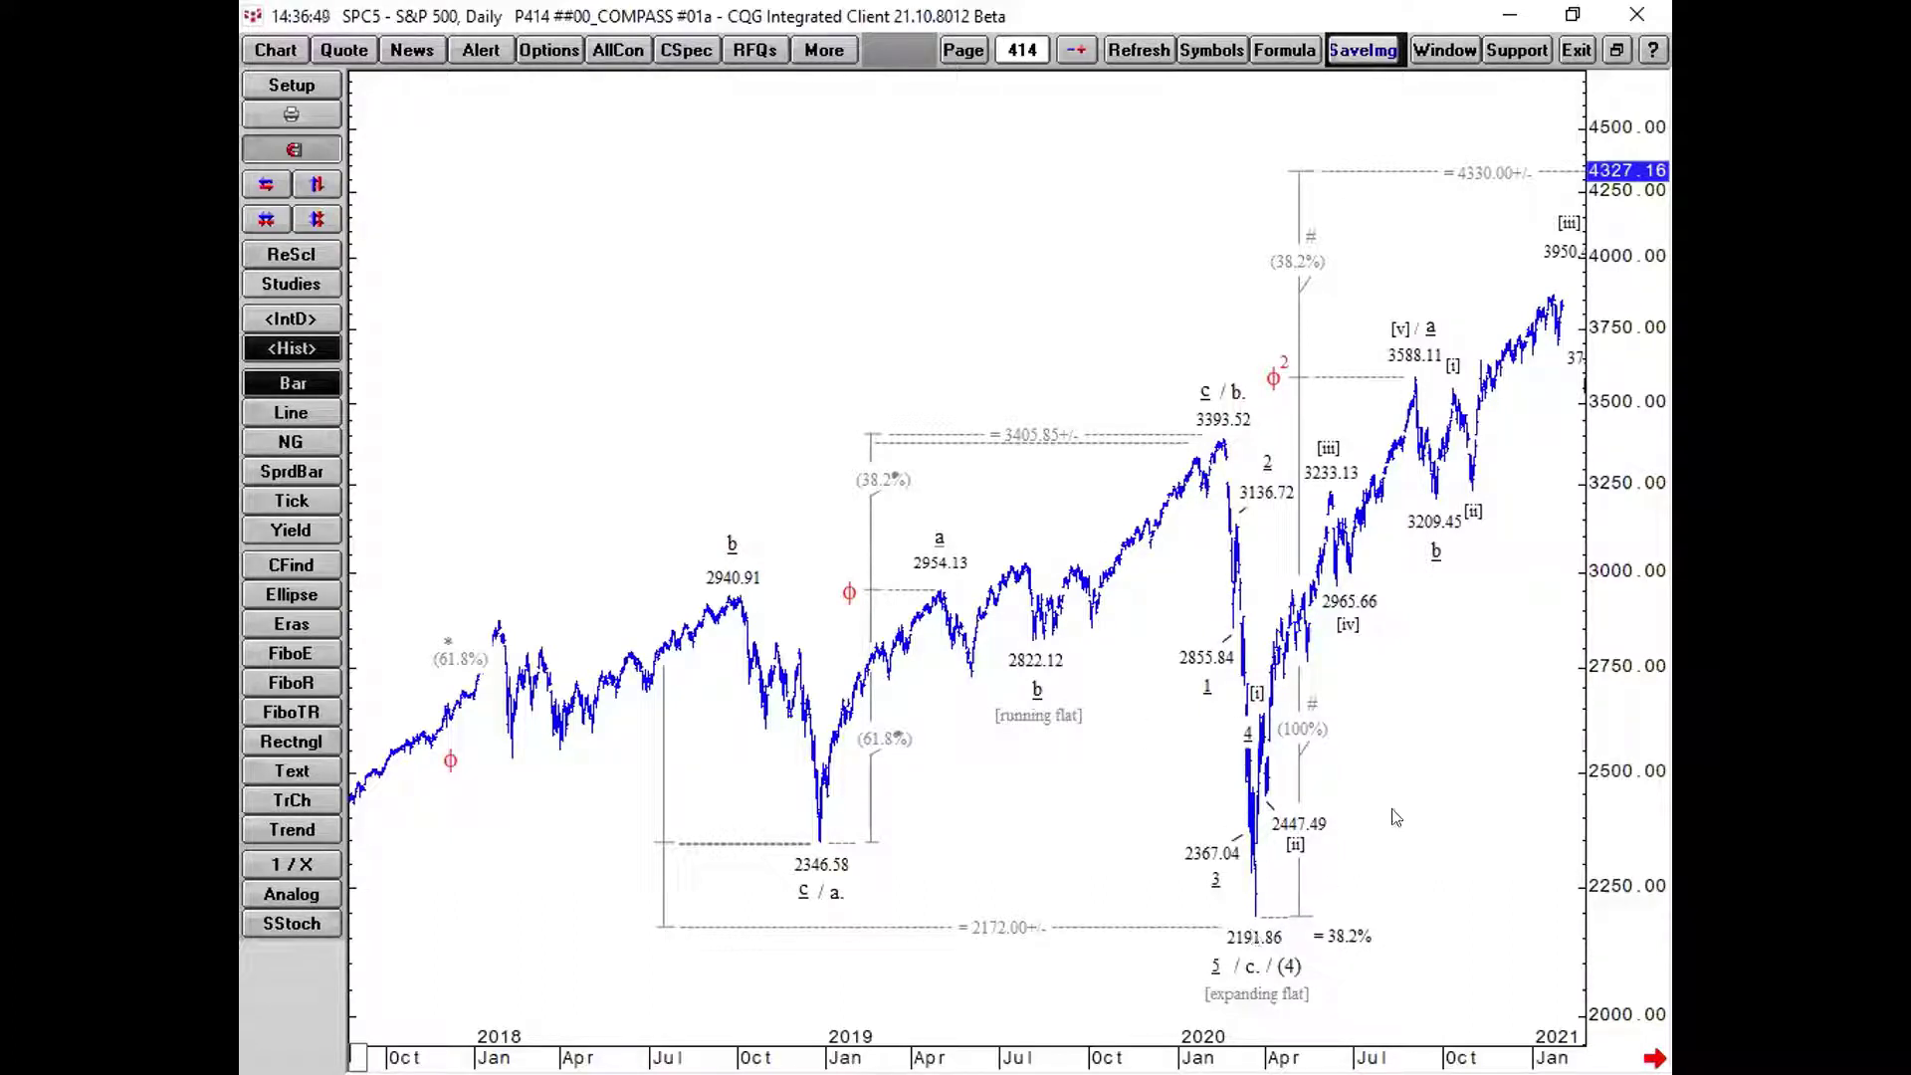
Pan forward to the 4384.50 high and the projected drop toward 3142.00 and 2574.00
key(Right)
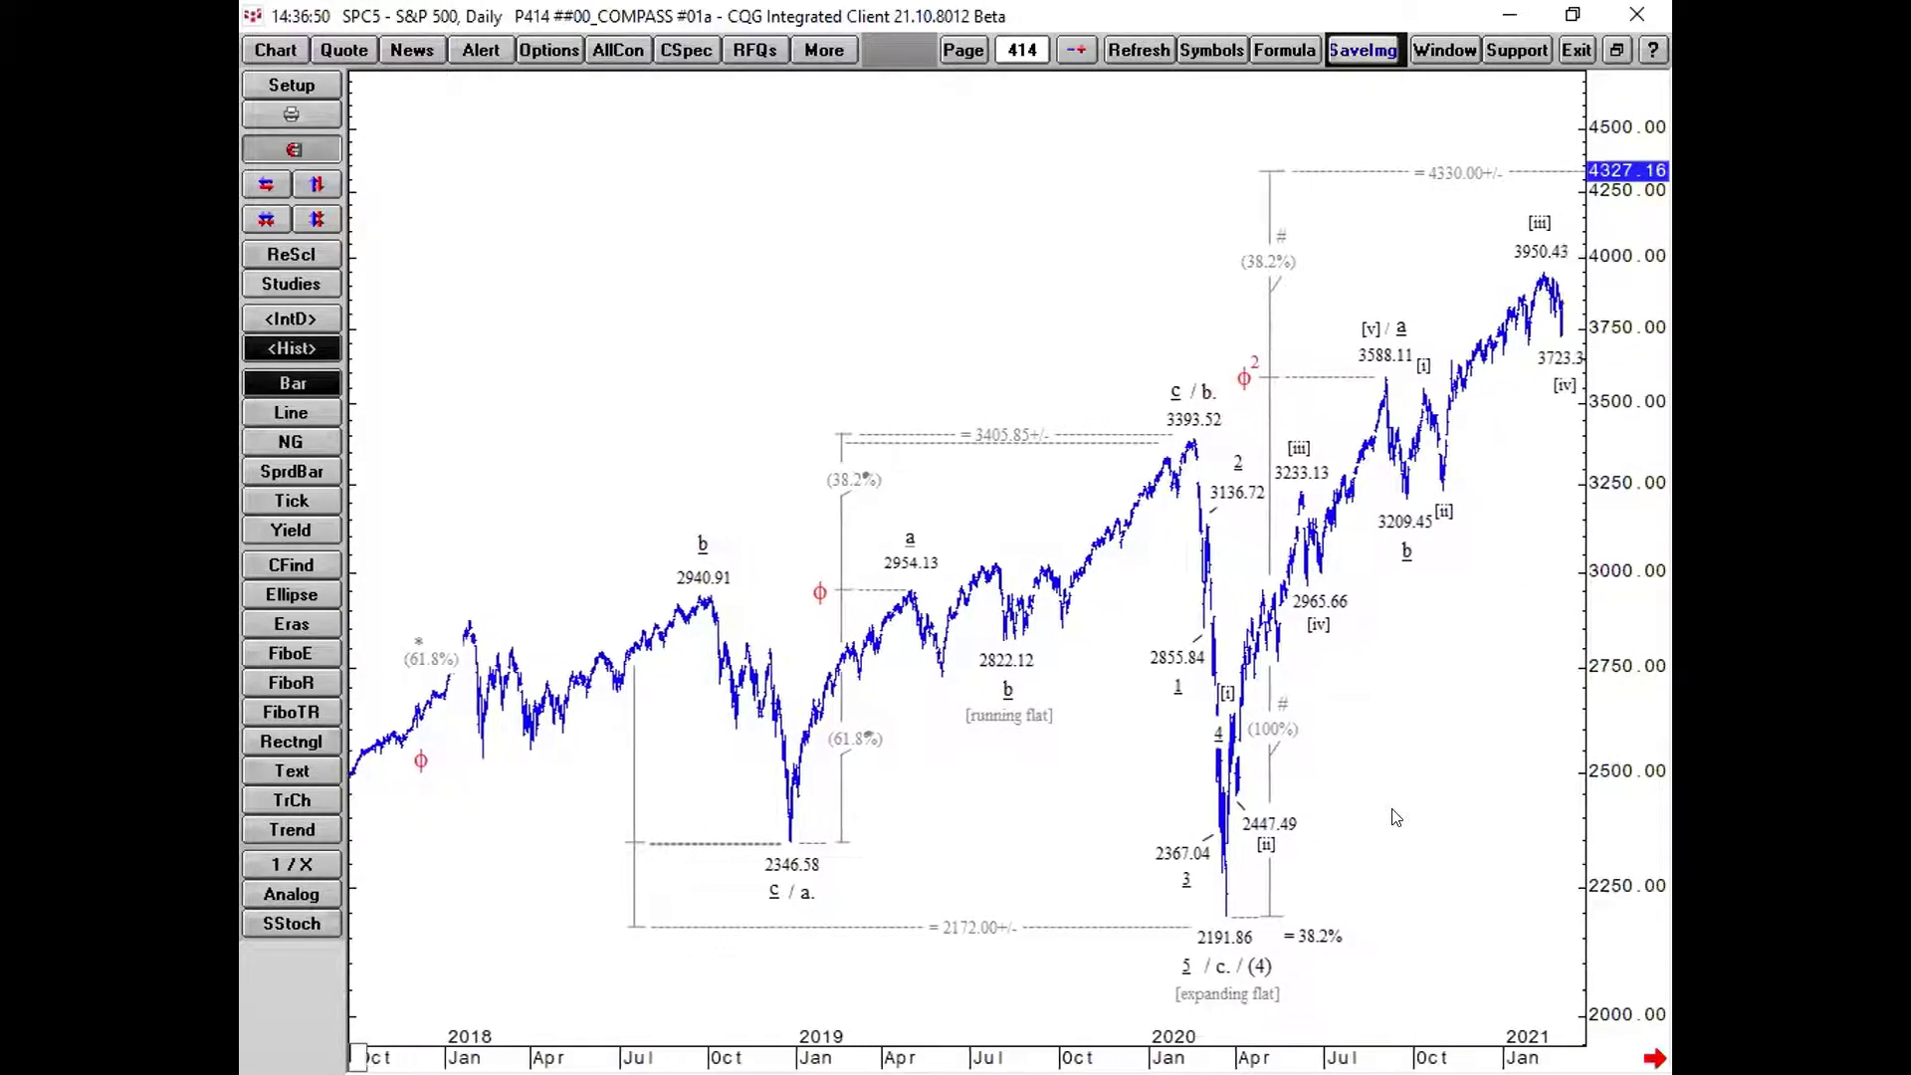
key(Right)
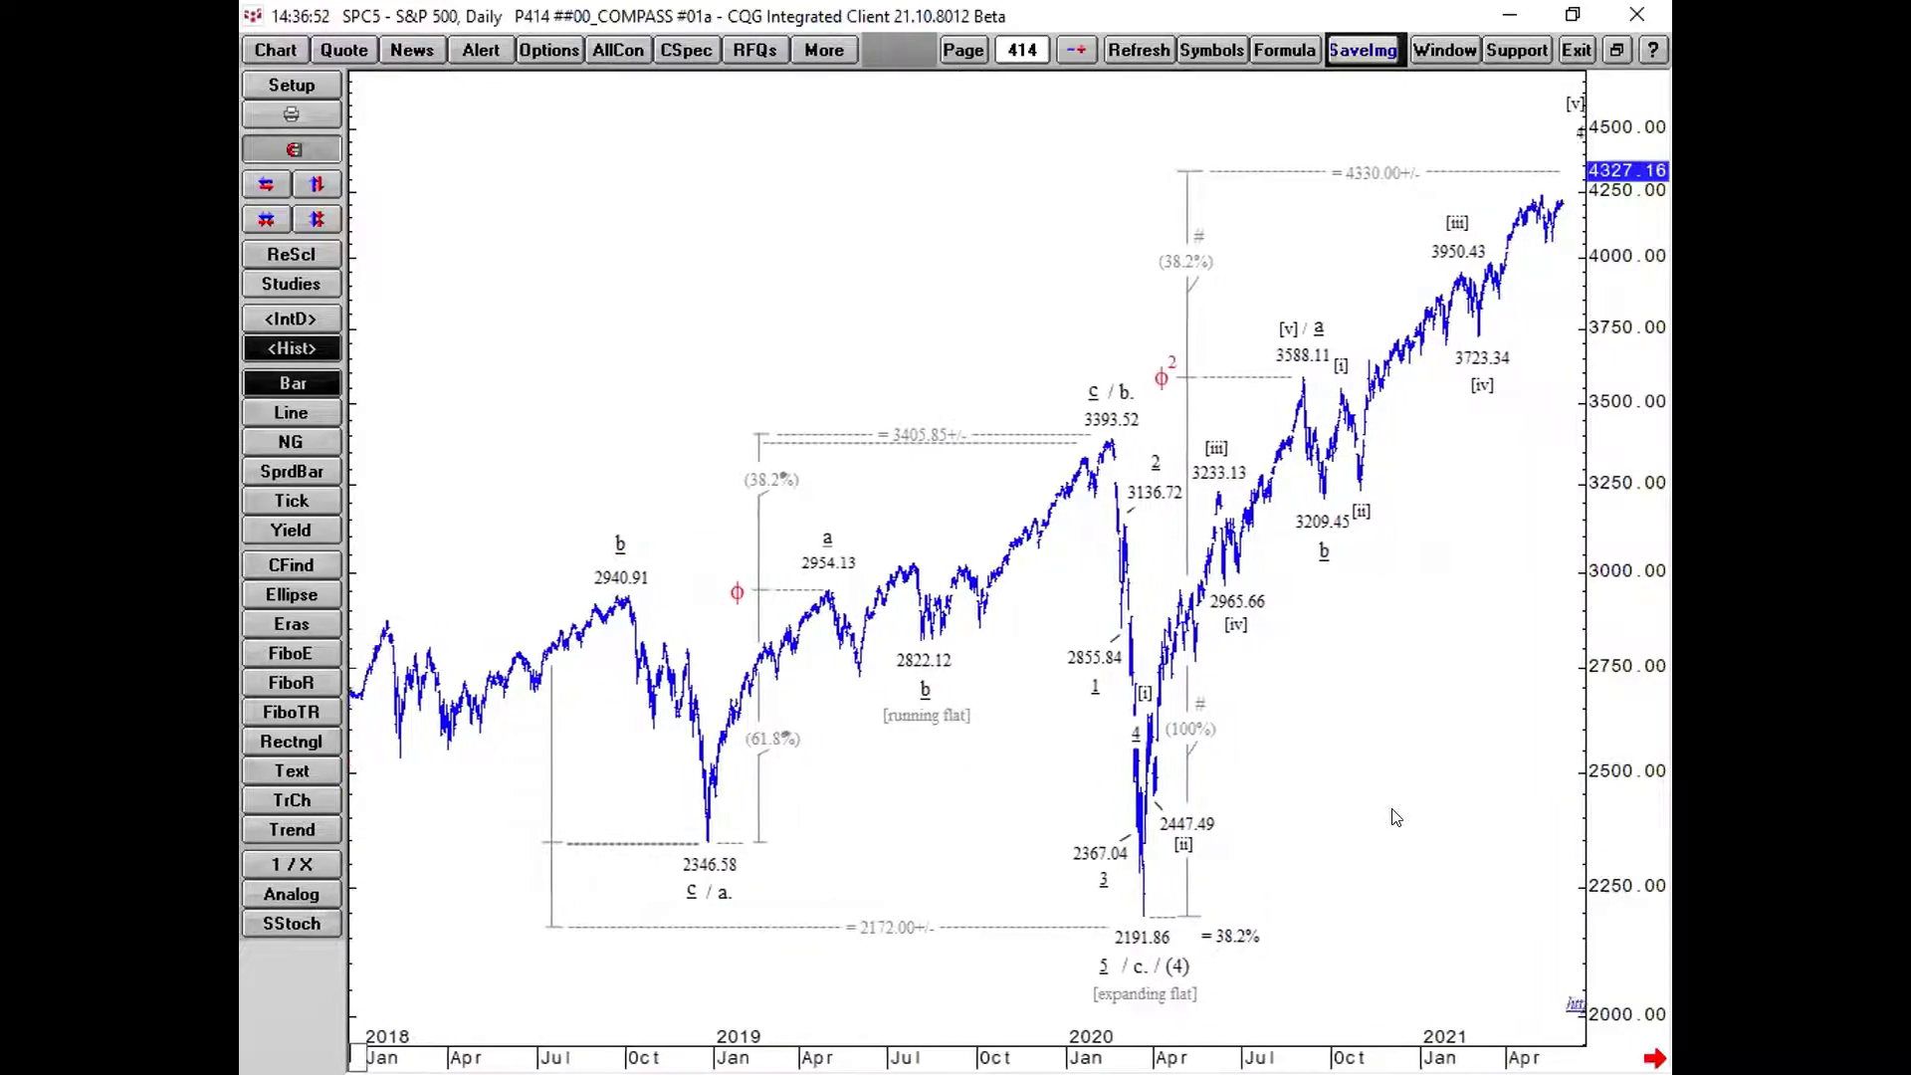
key(Right)
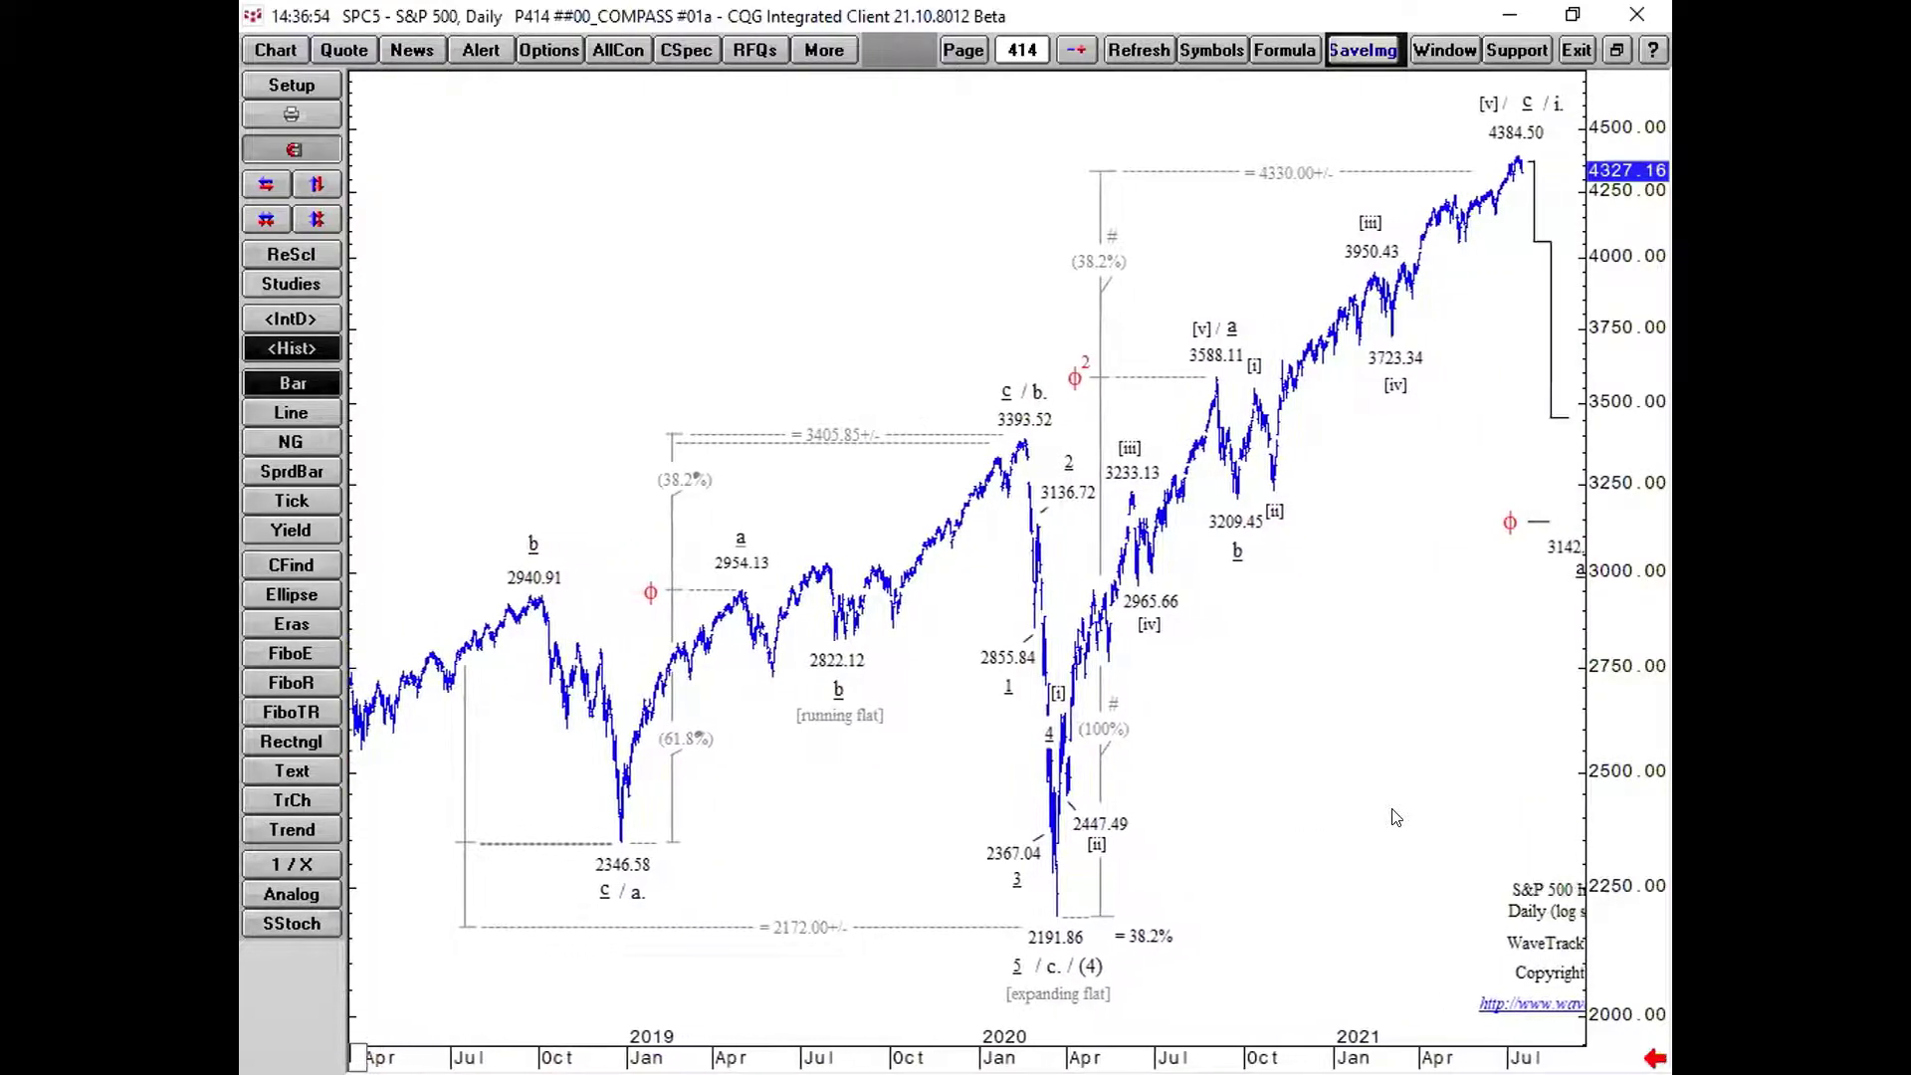
key(Right)
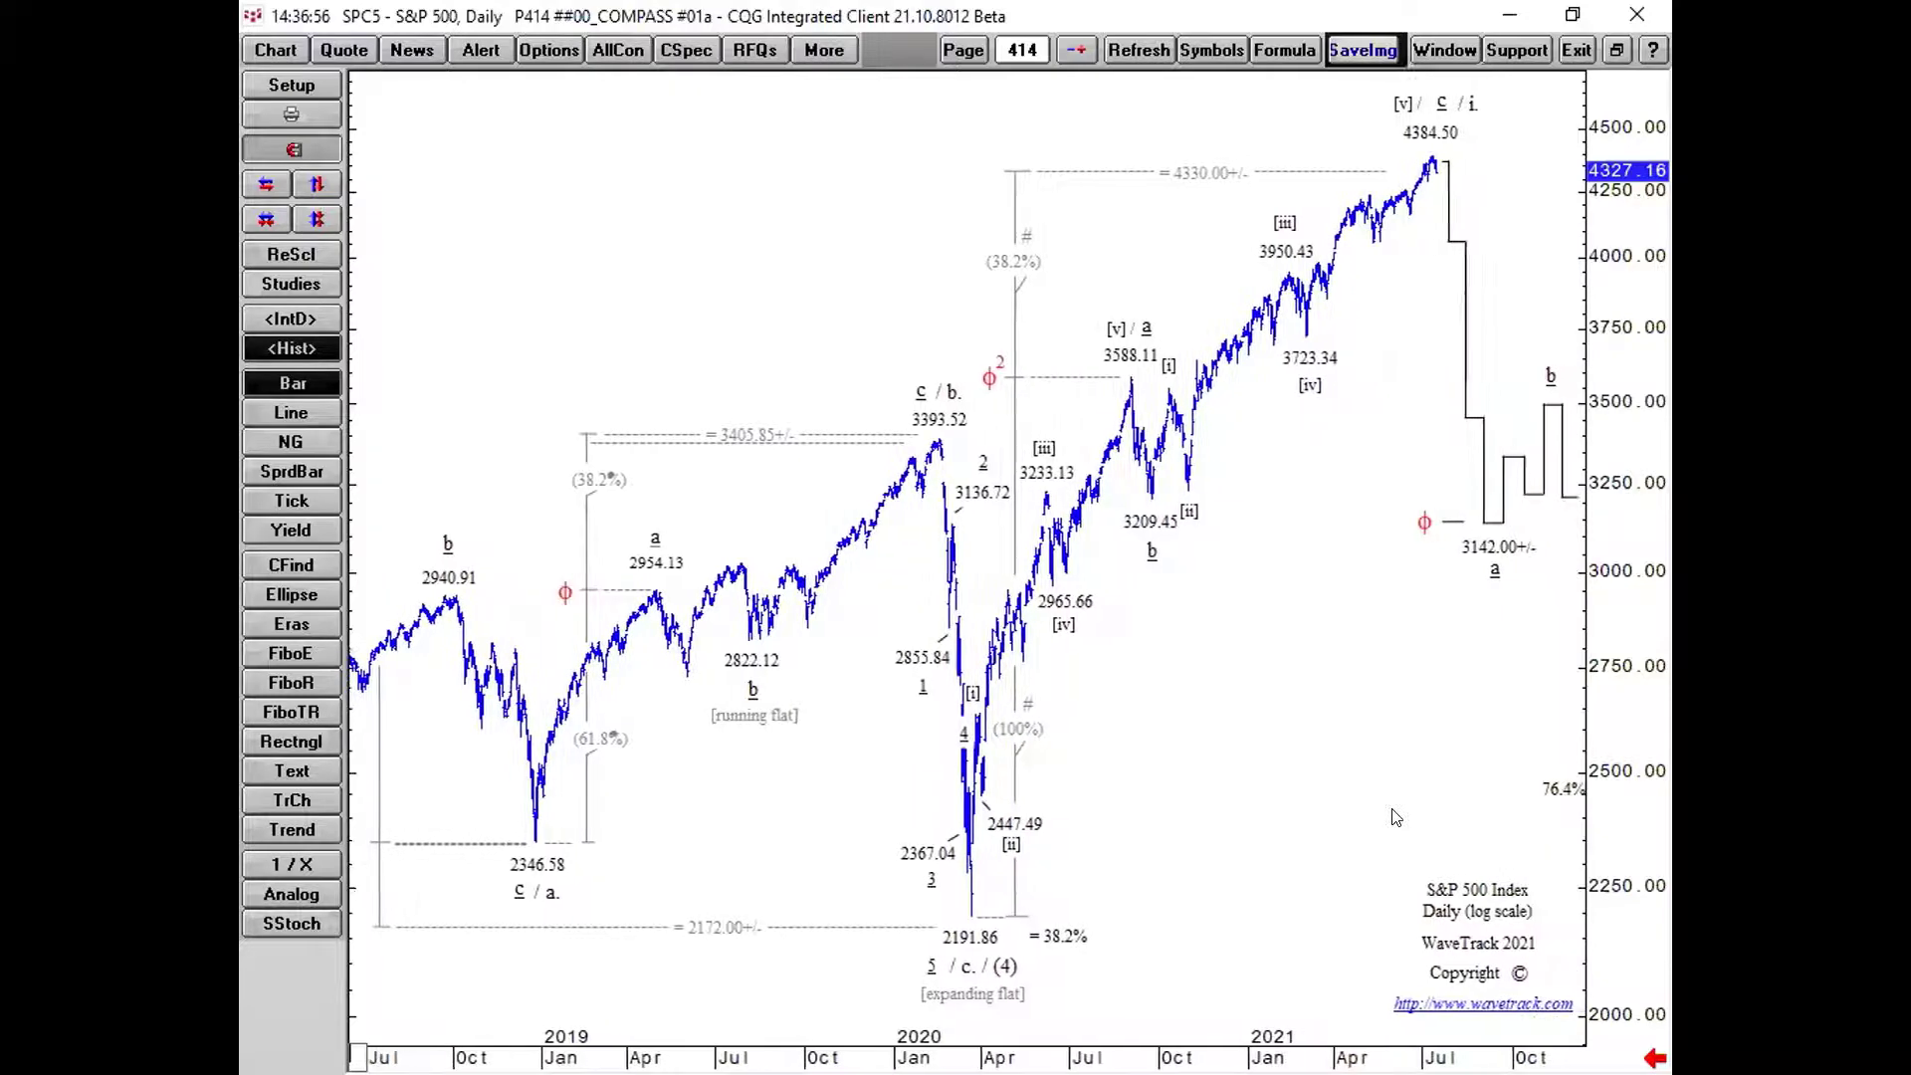
key(Right)
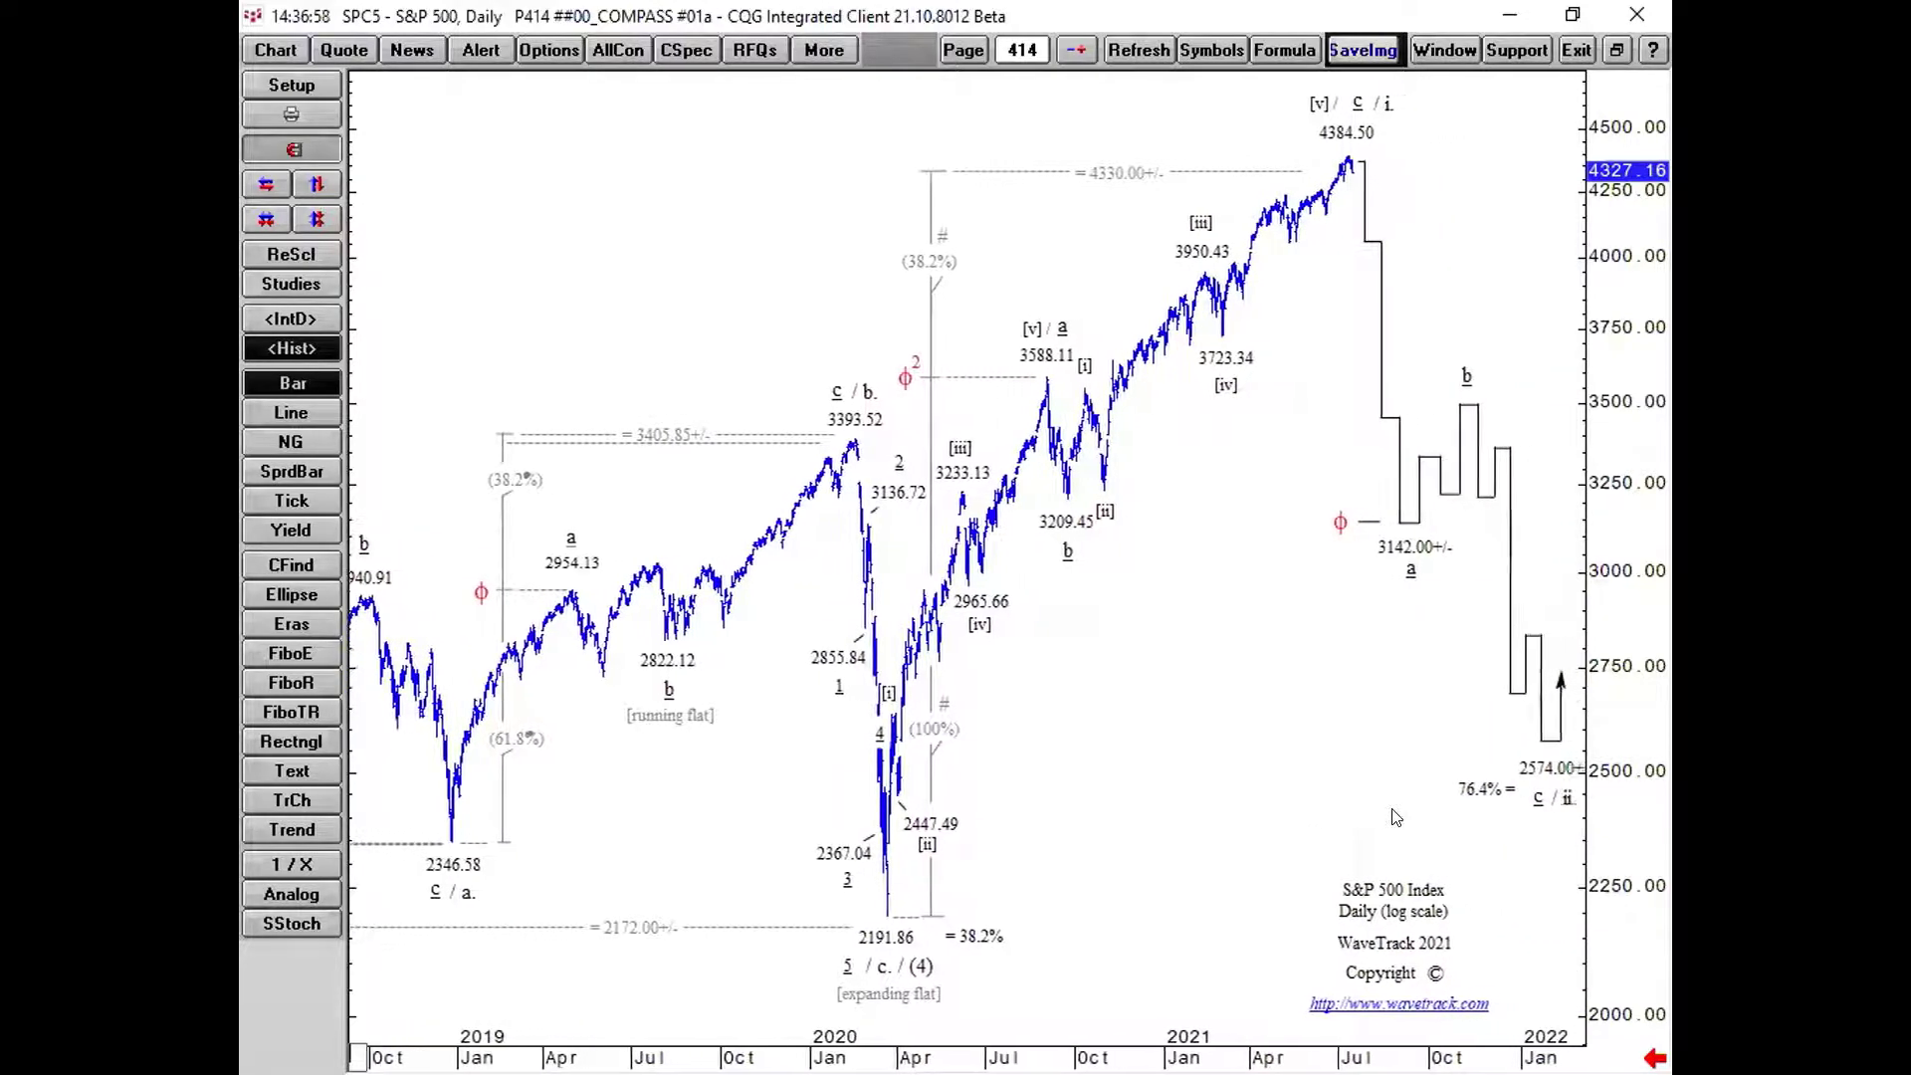
key(Right)
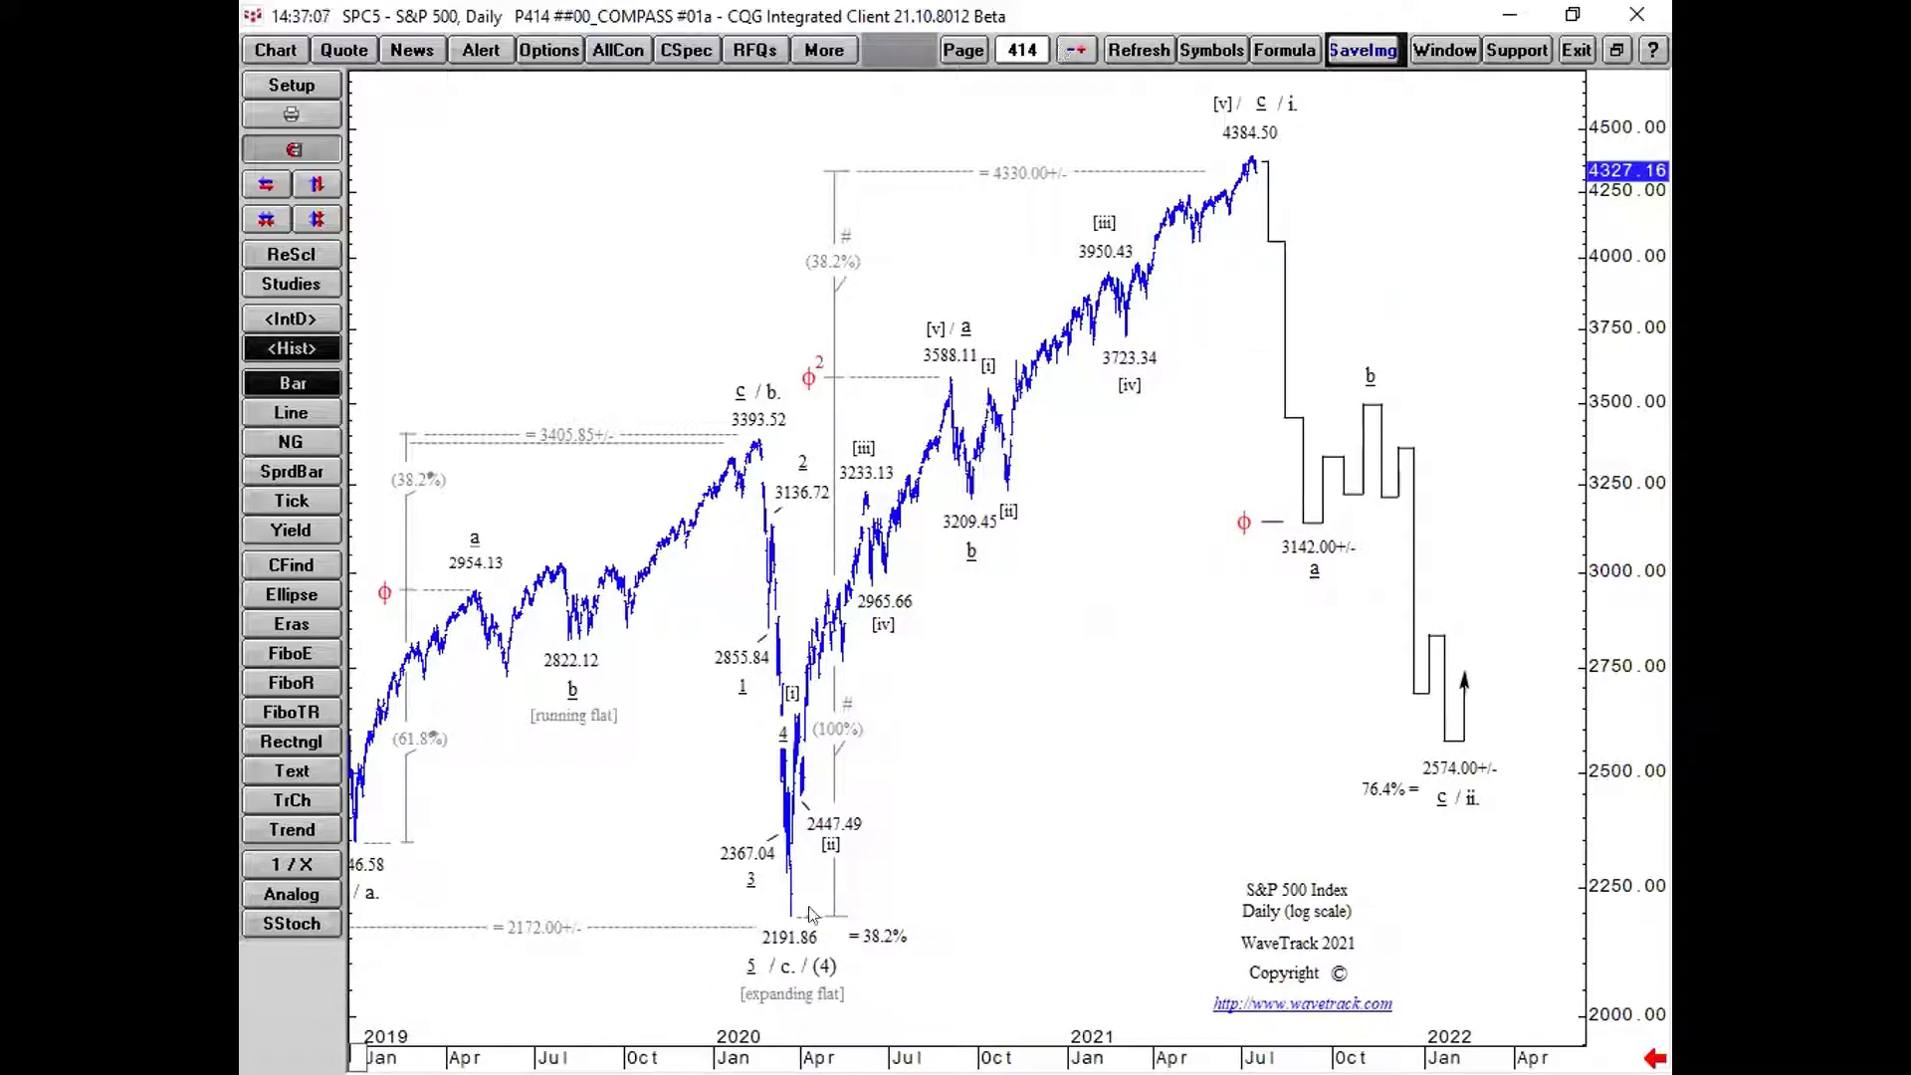
Open the weekly S&P 500 page 413 and draw a trend line at its lower right
click(1063, 54)
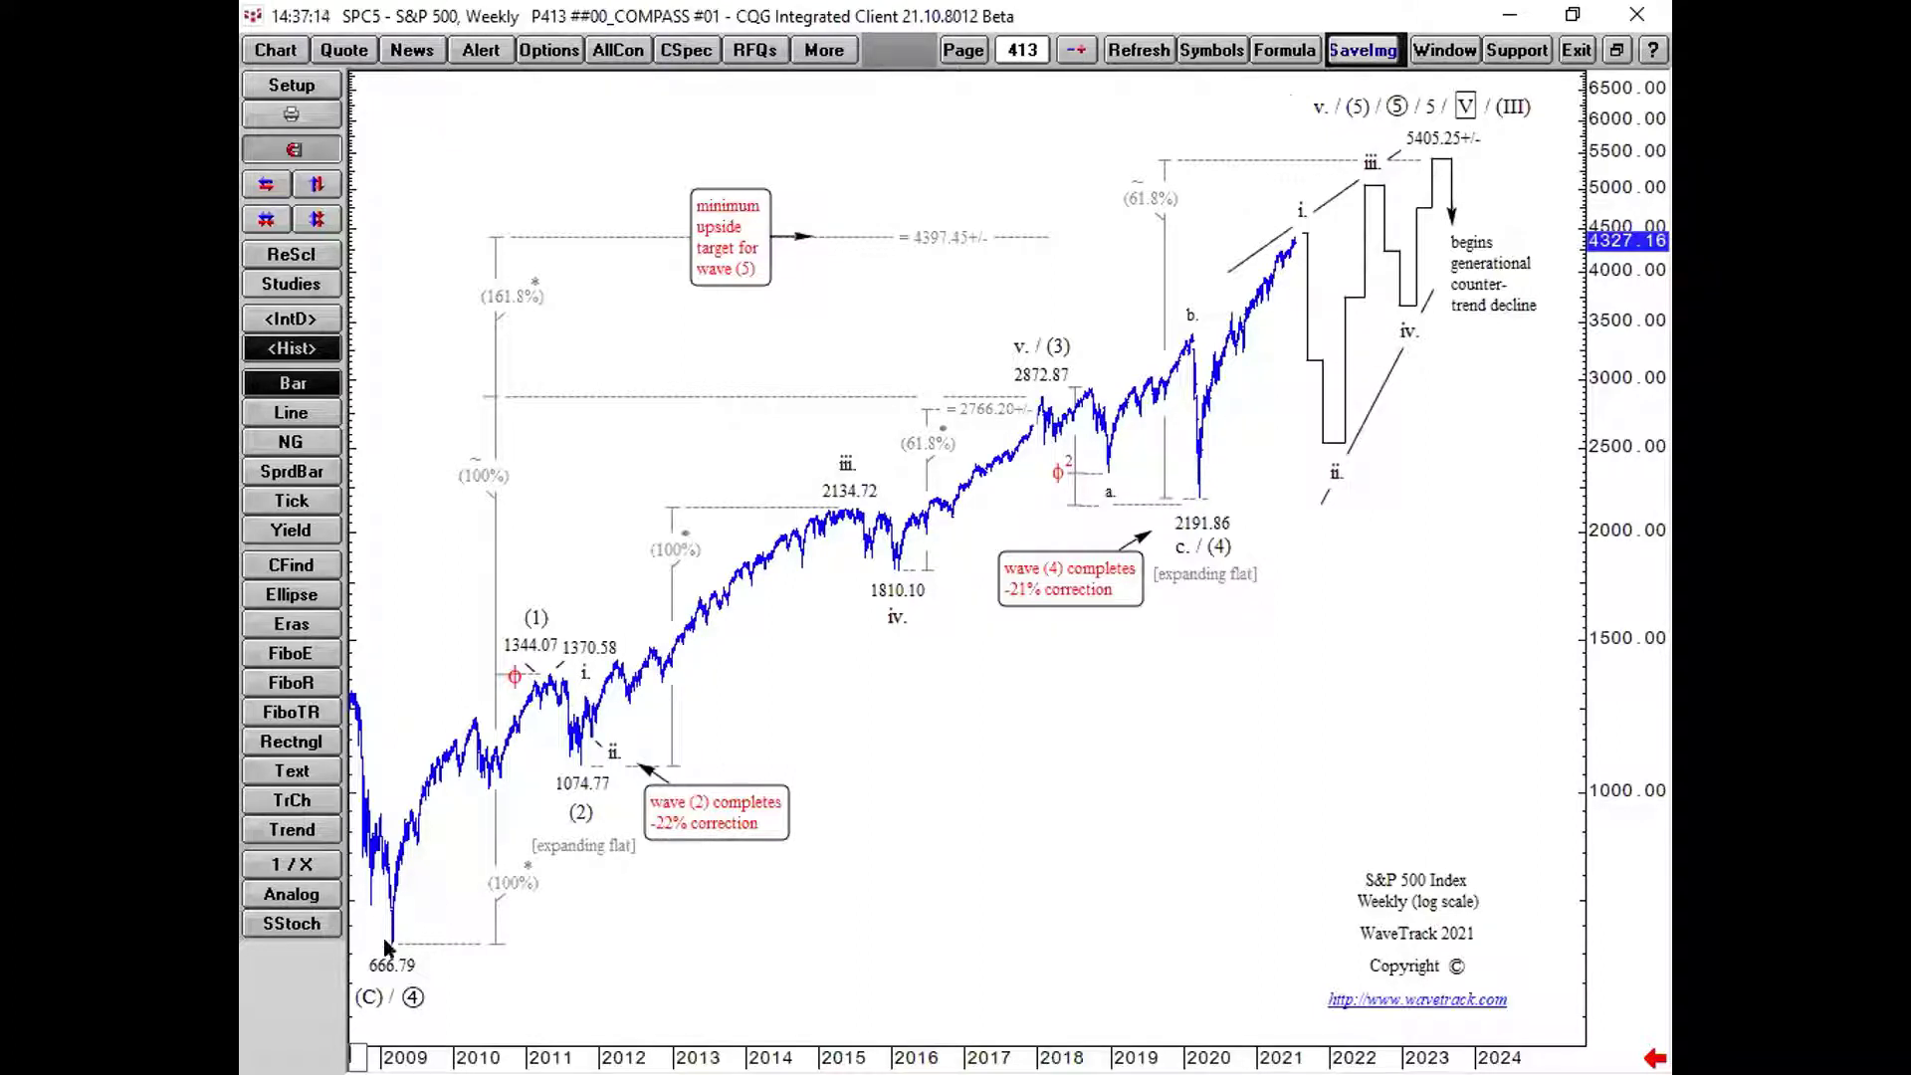
mouse_move(389, 941)
click(299, 829)
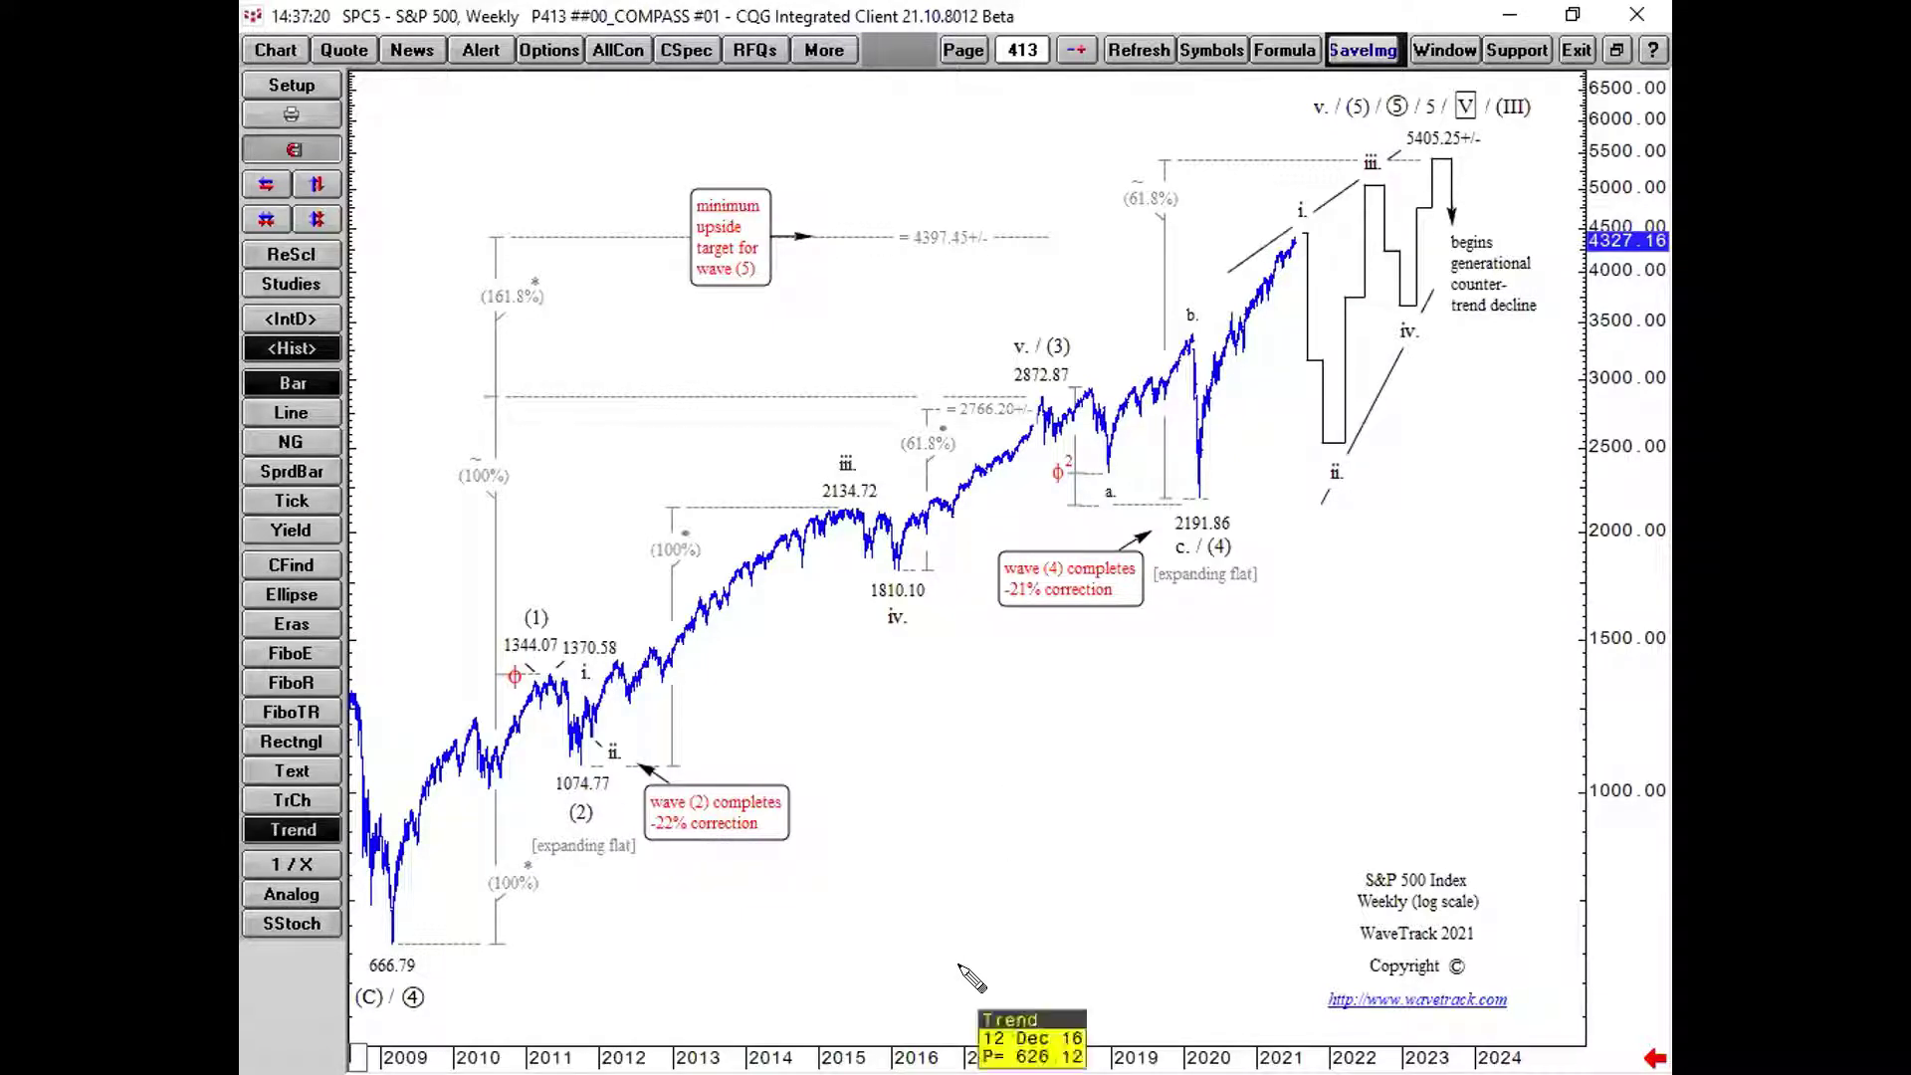
drag(961, 968, 1016, 884)
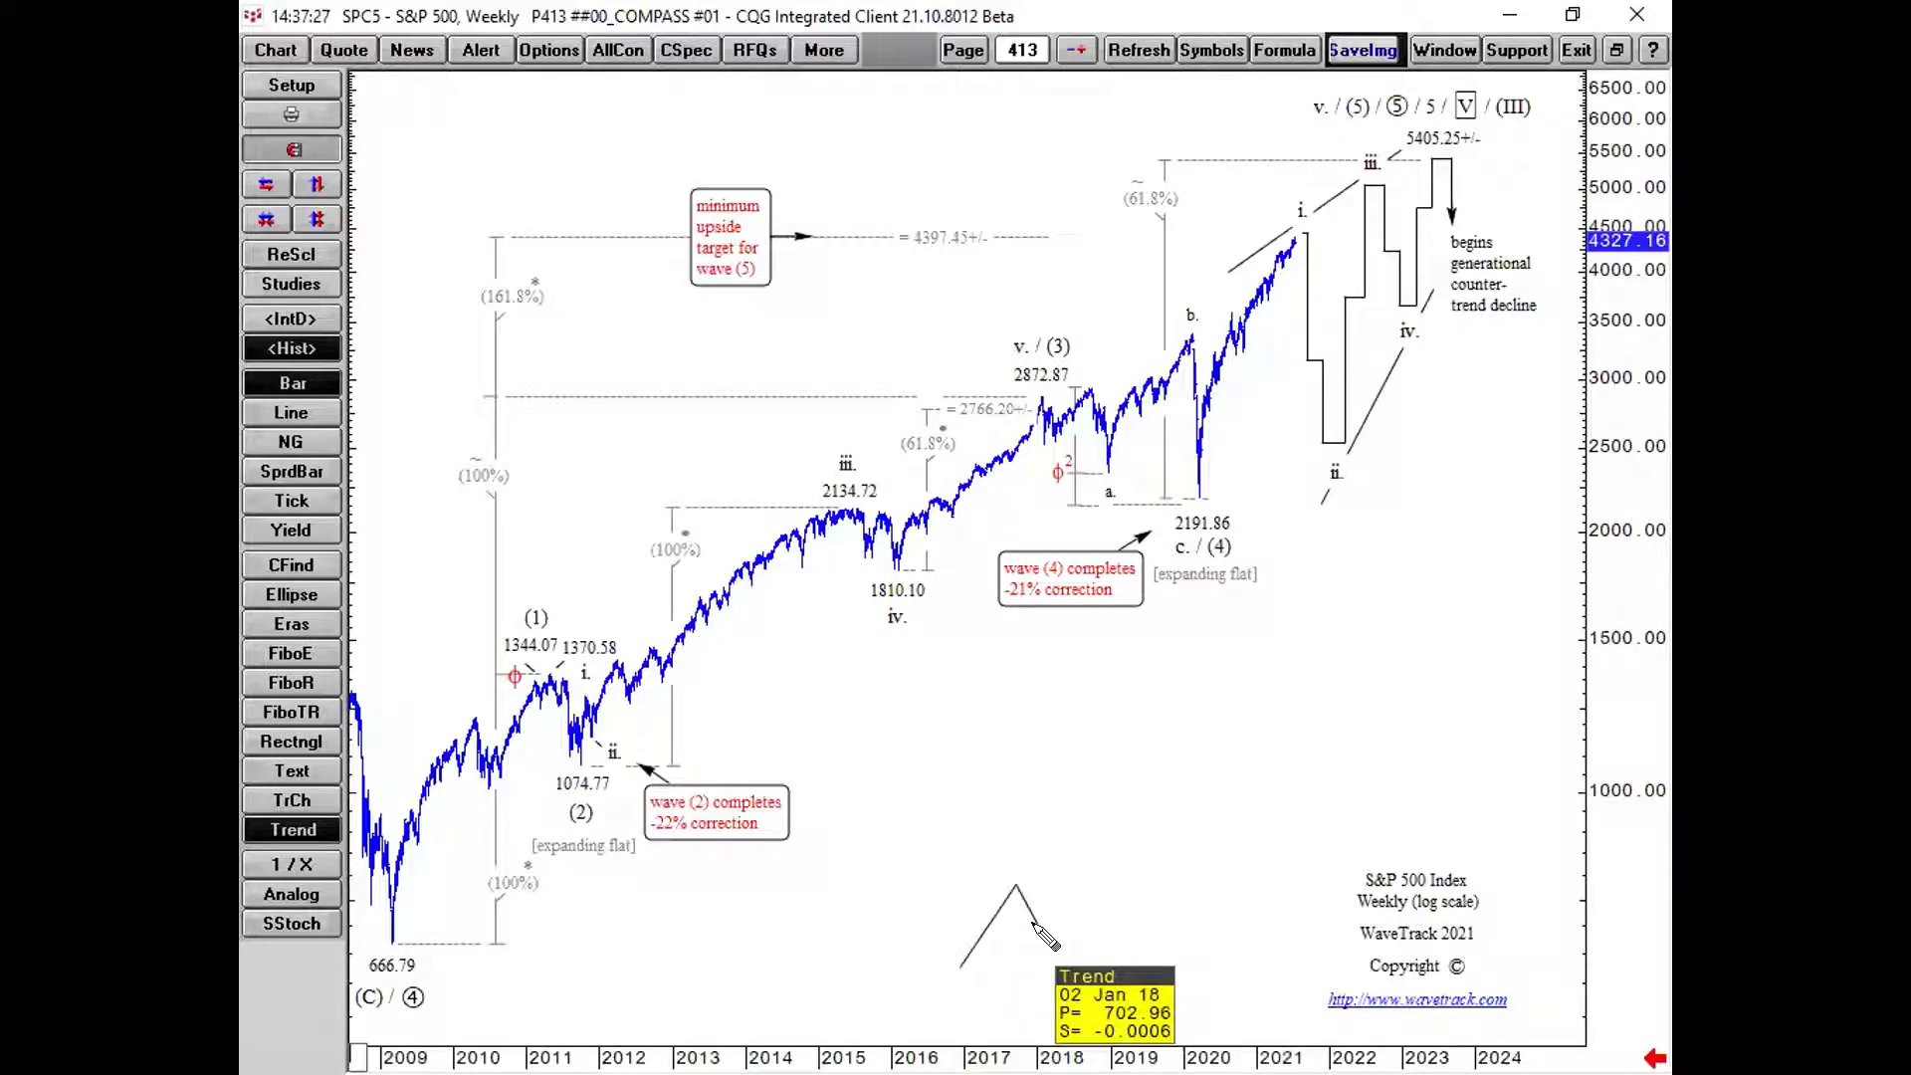
Extend the zigzag through a new low, a rising-leg peak, and the next low
click(1035, 924)
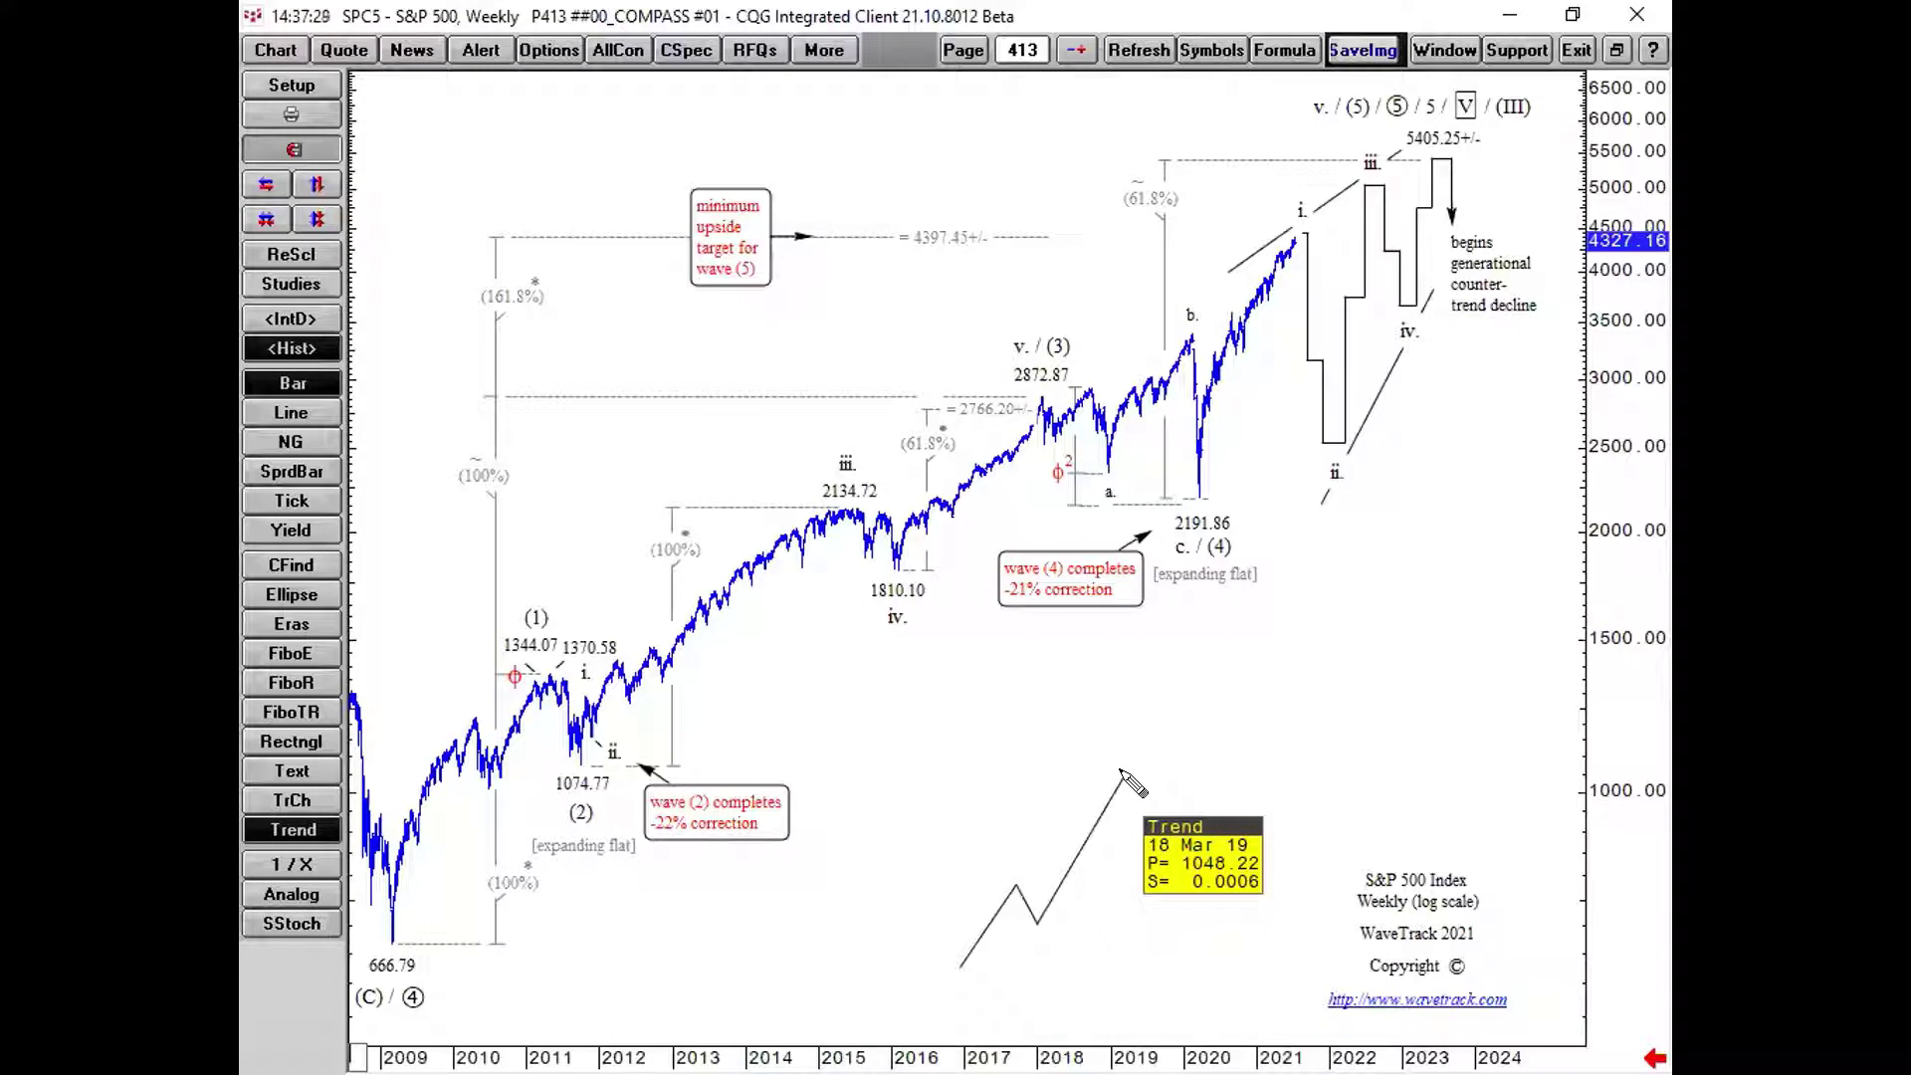
click(1124, 773)
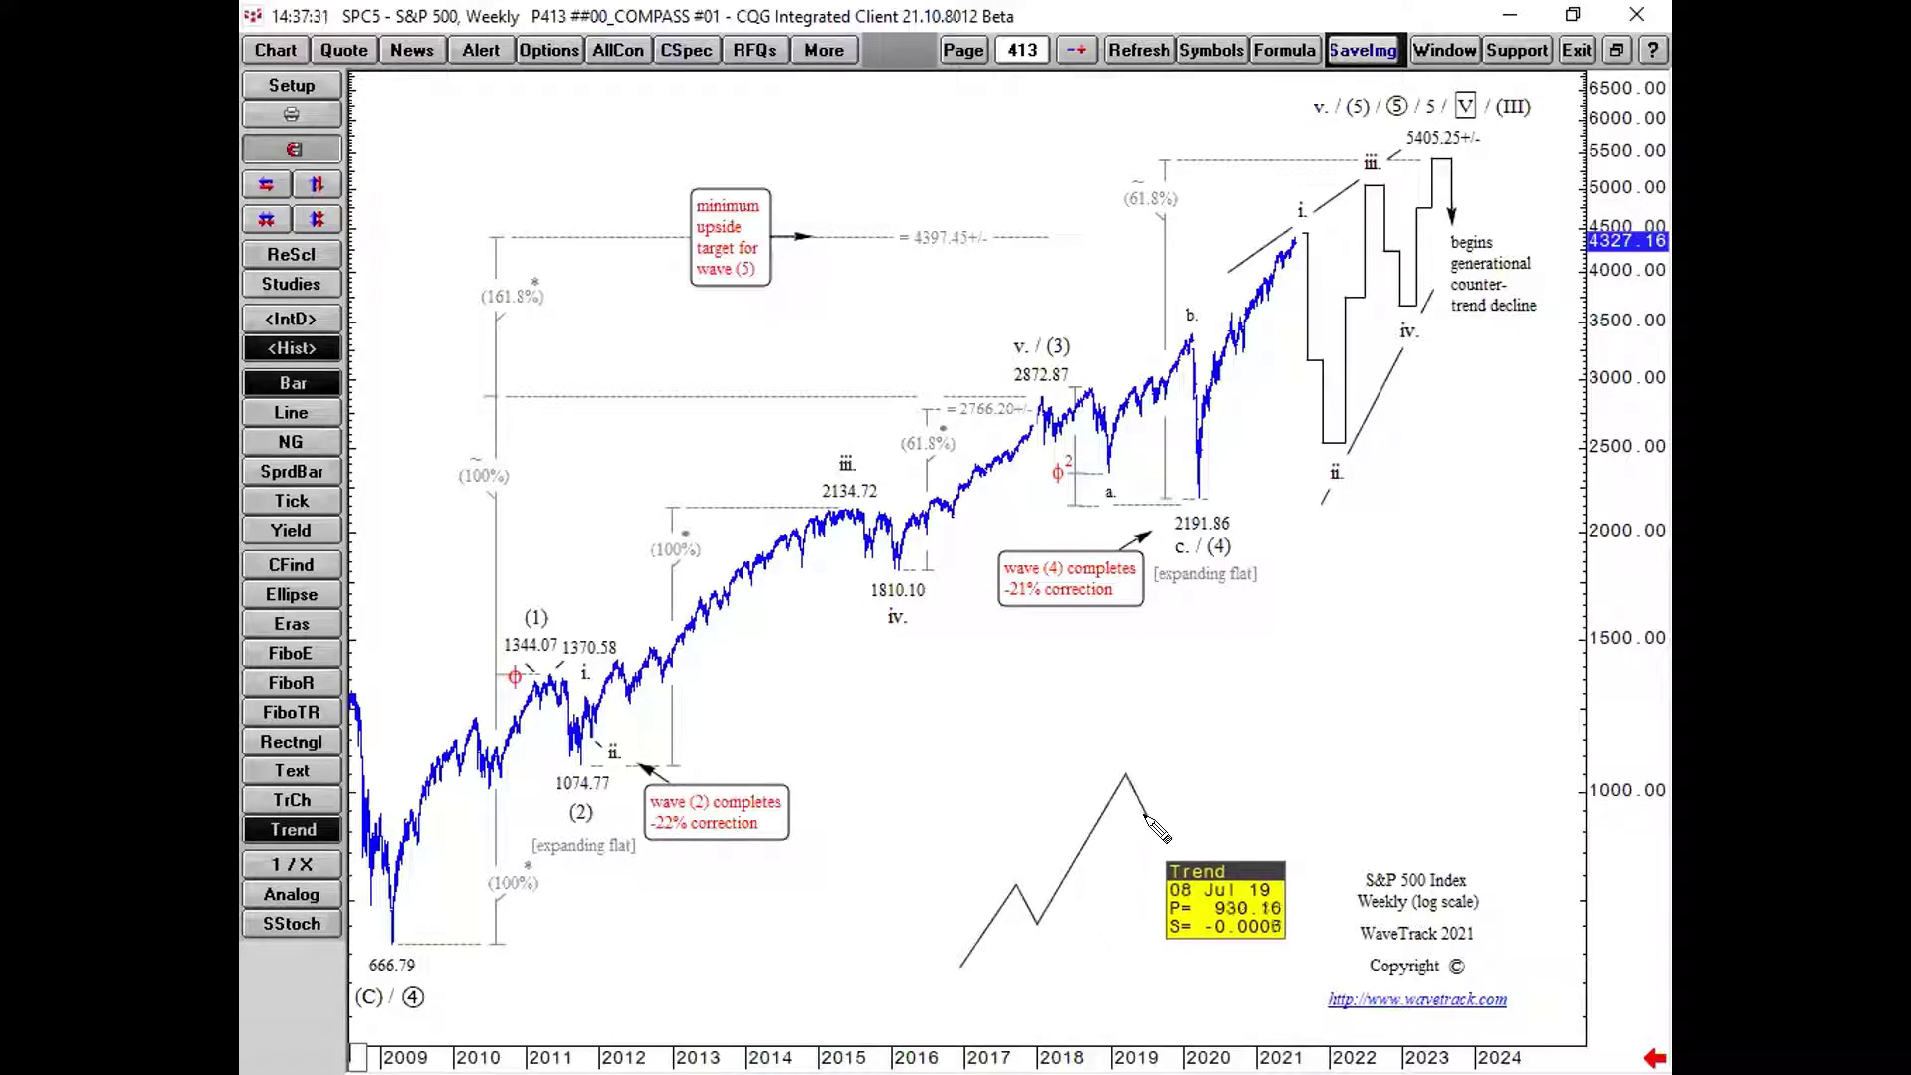
click(1147, 819)
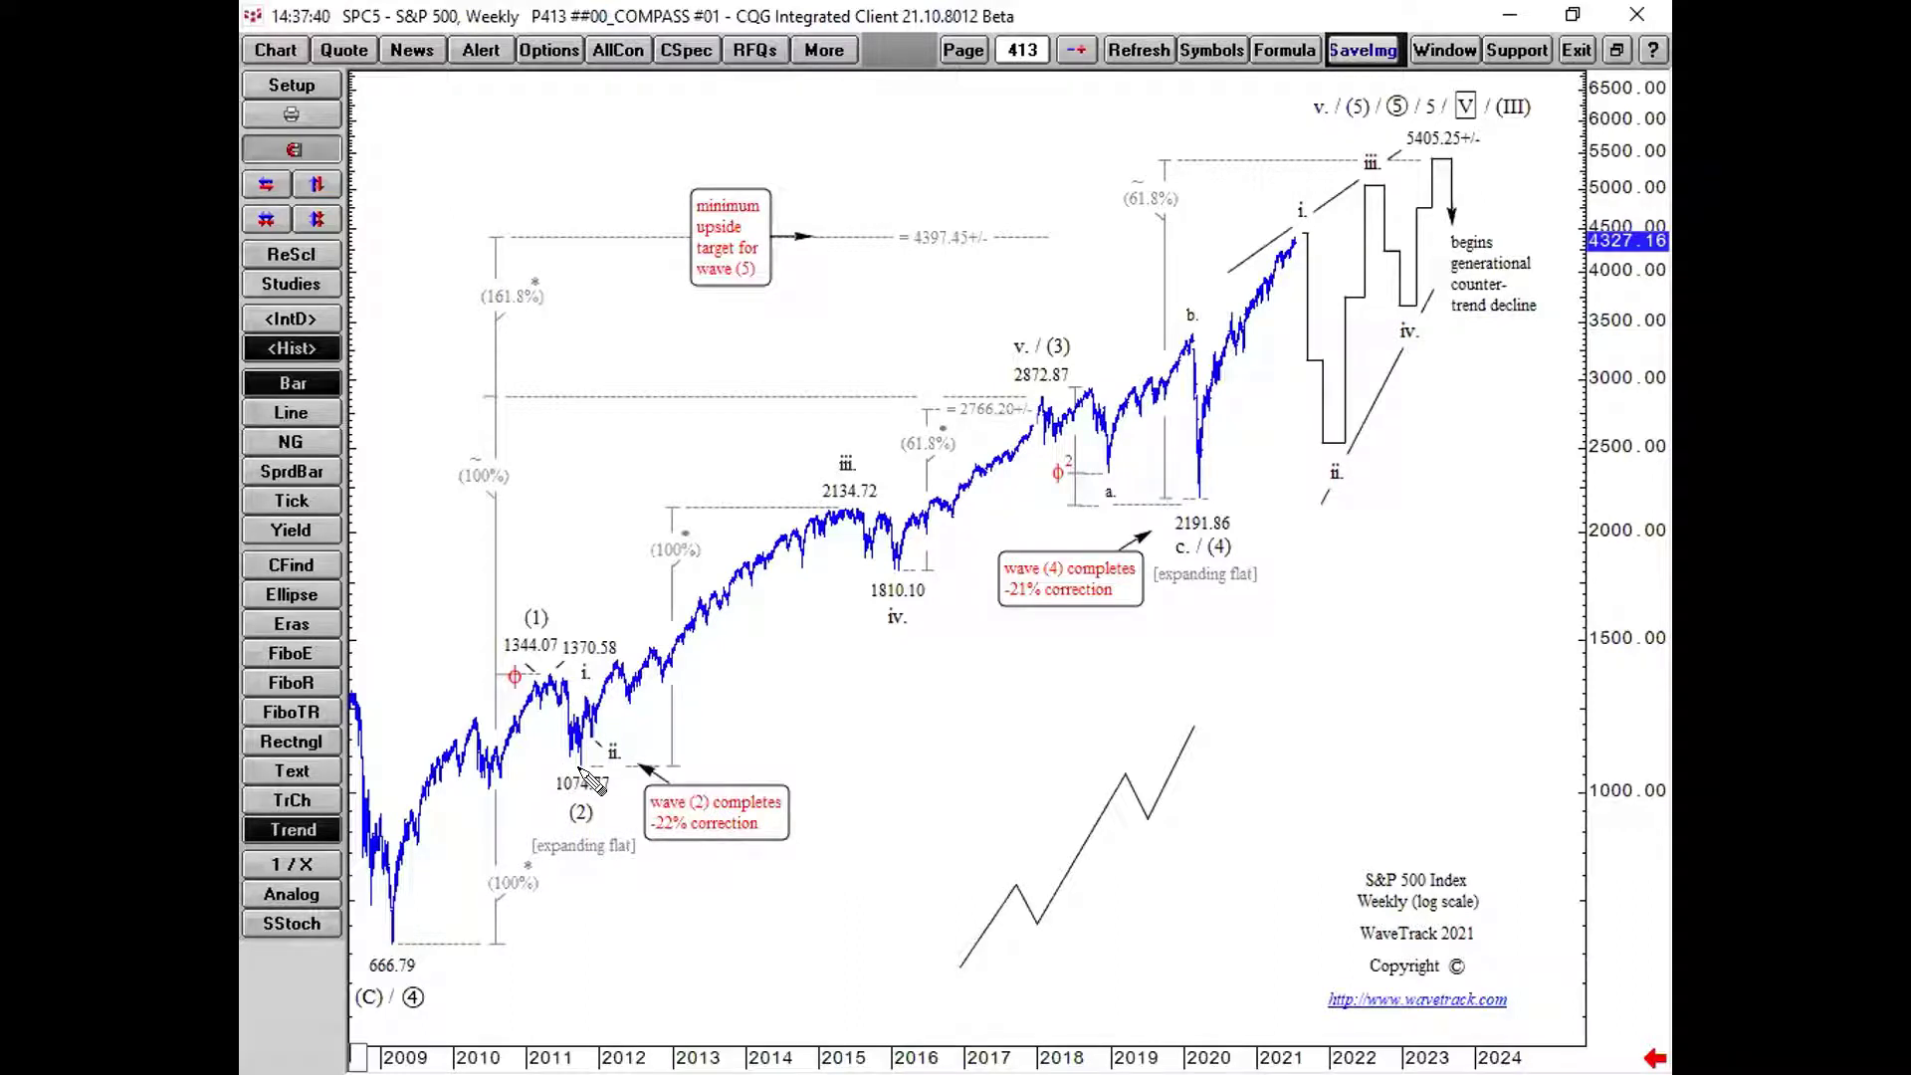
Draw ellipses around the 1074.77 wave (2) low label and the 2872.87 peak
click(288, 595)
drag(558, 749, 603, 796)
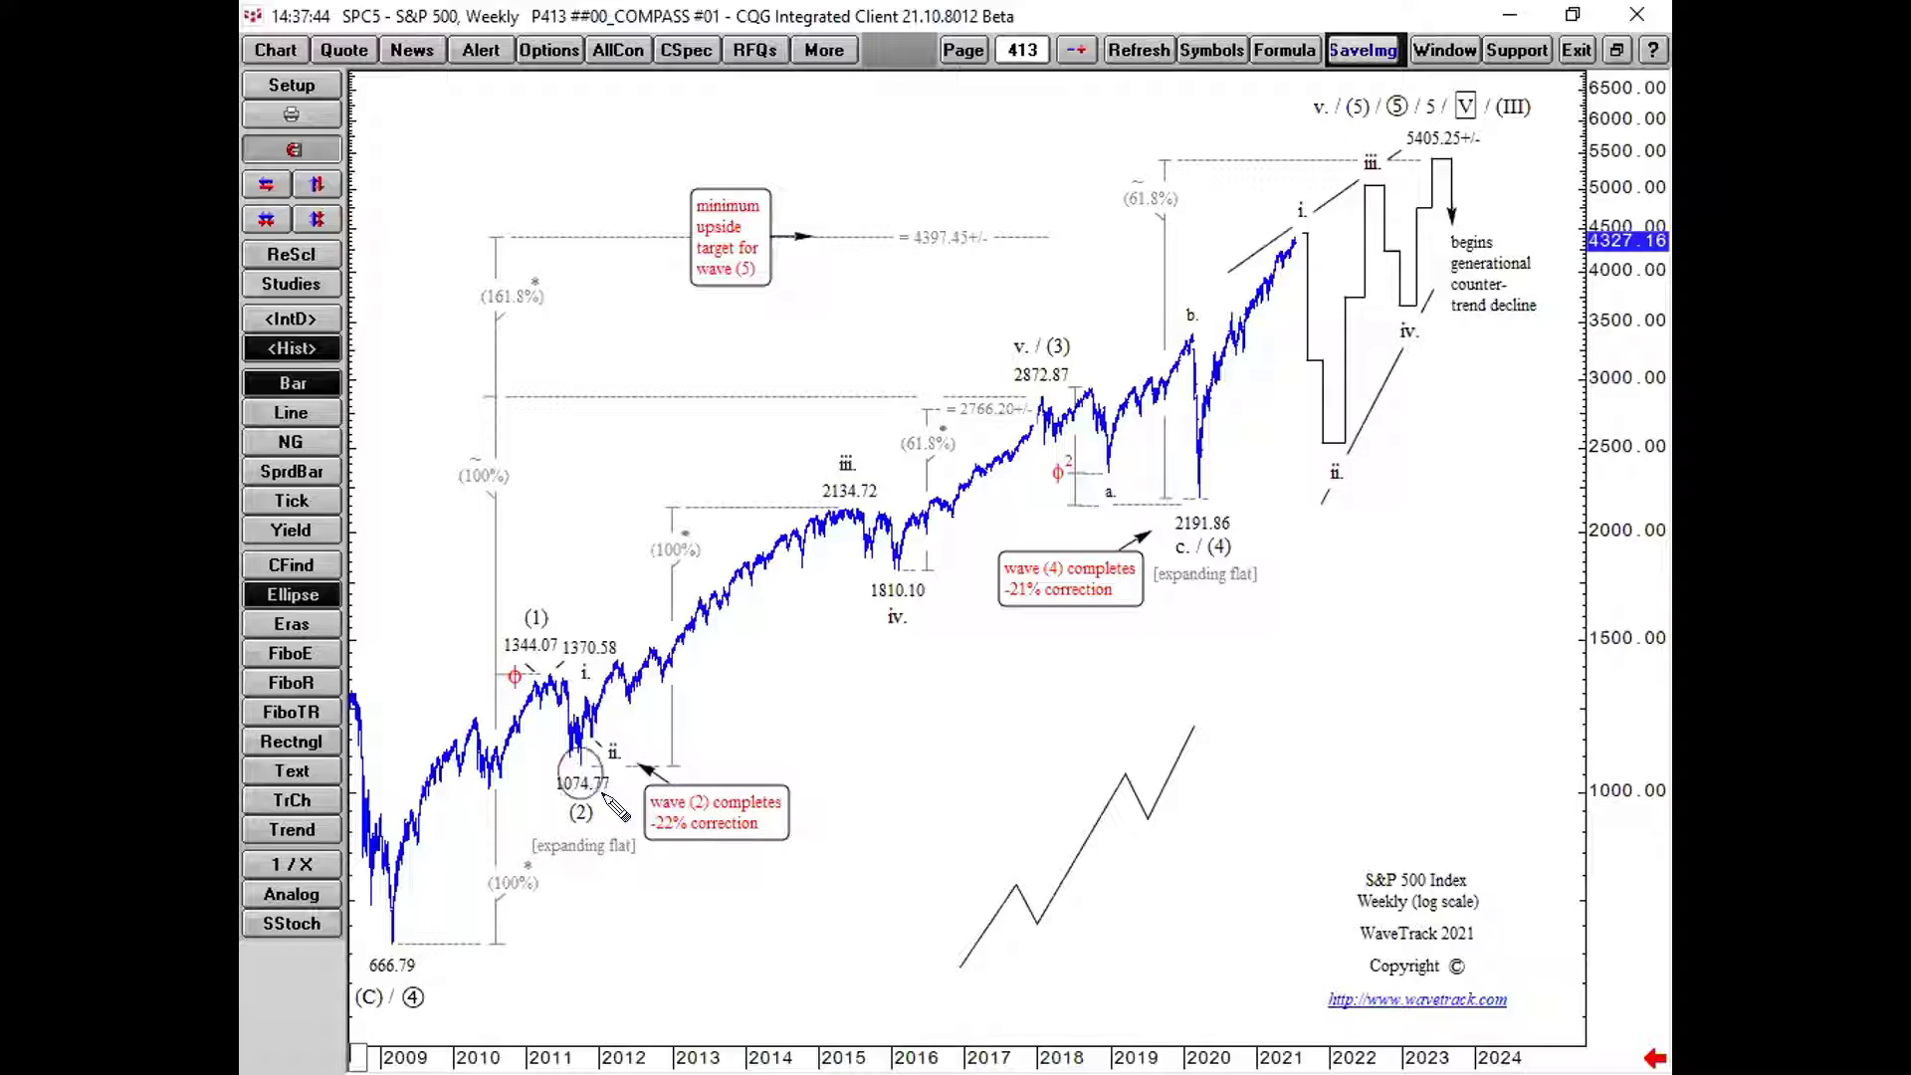
drag(1033, 369, 1071, 428)
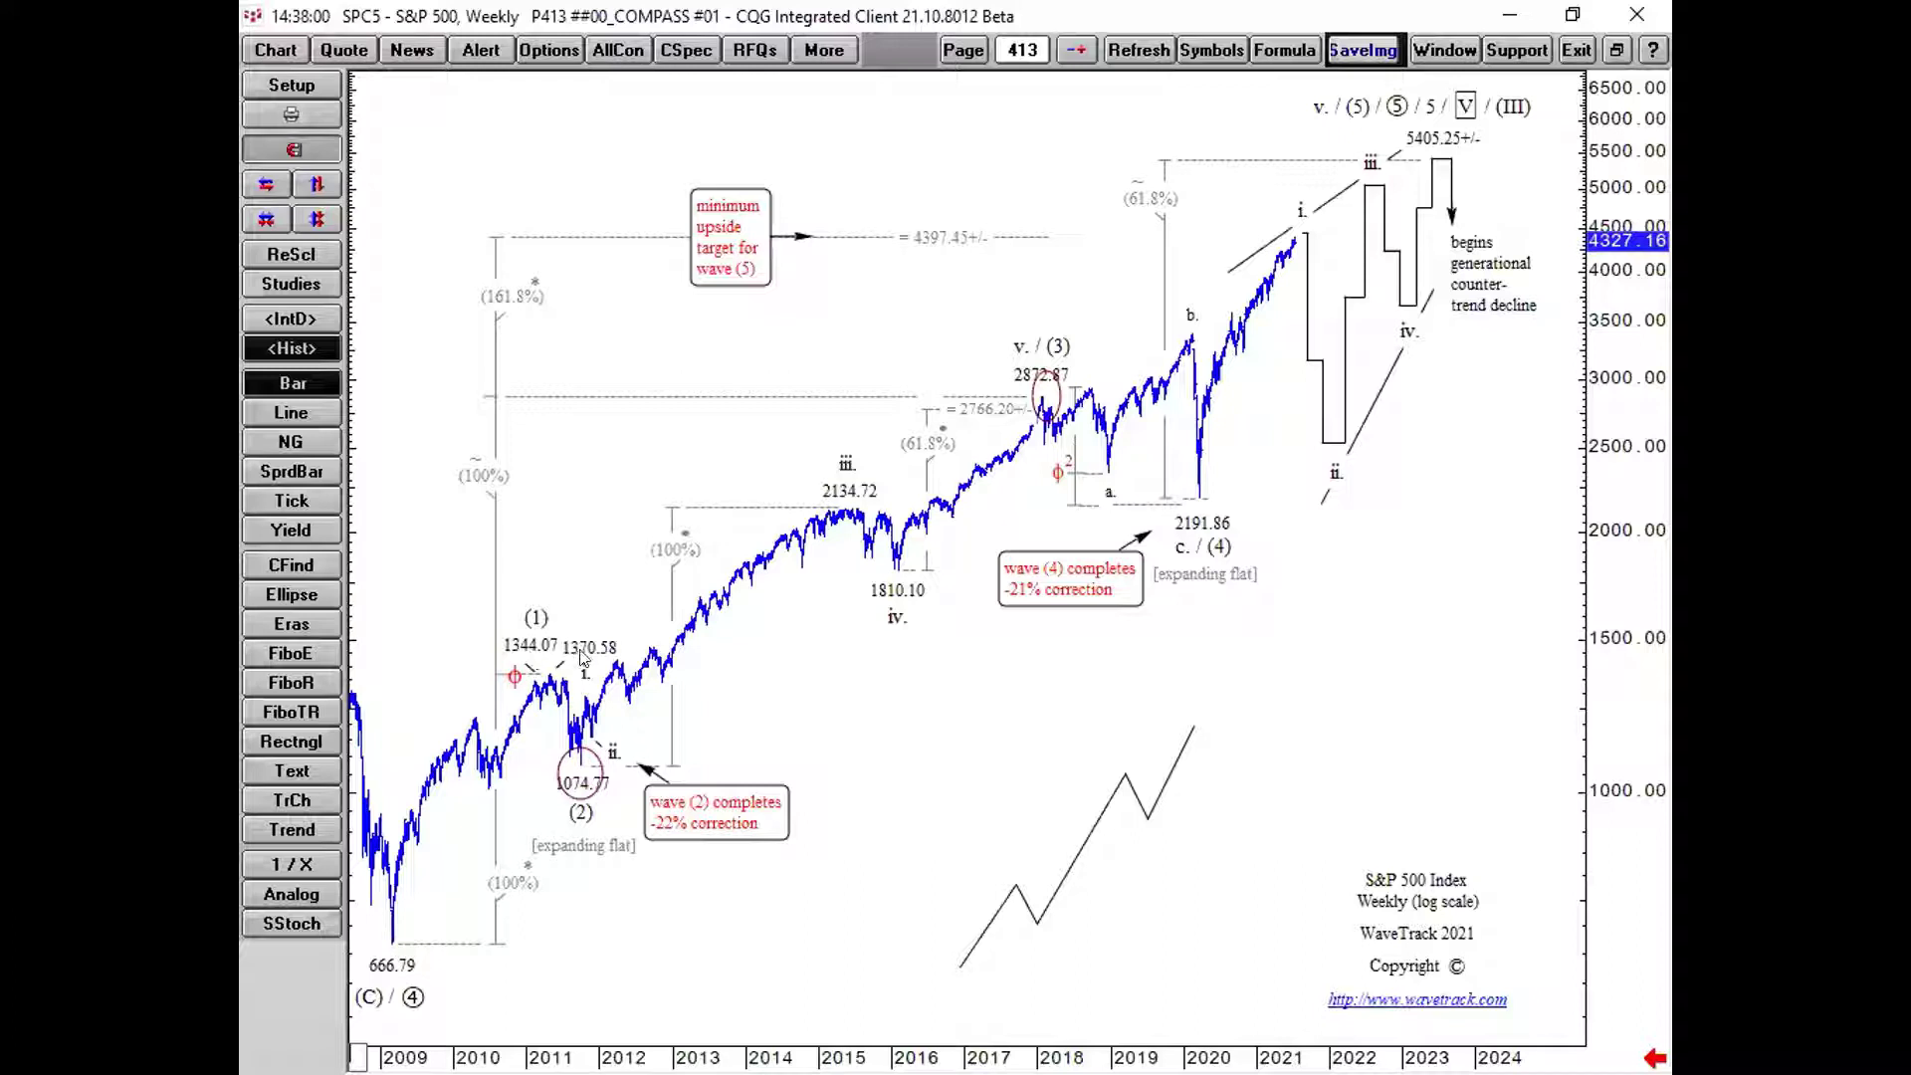
mouse_move(1068, 411)
Sketch a new zigzag with upper and lower channel lines beside the existing zigzag
click(289, 837)
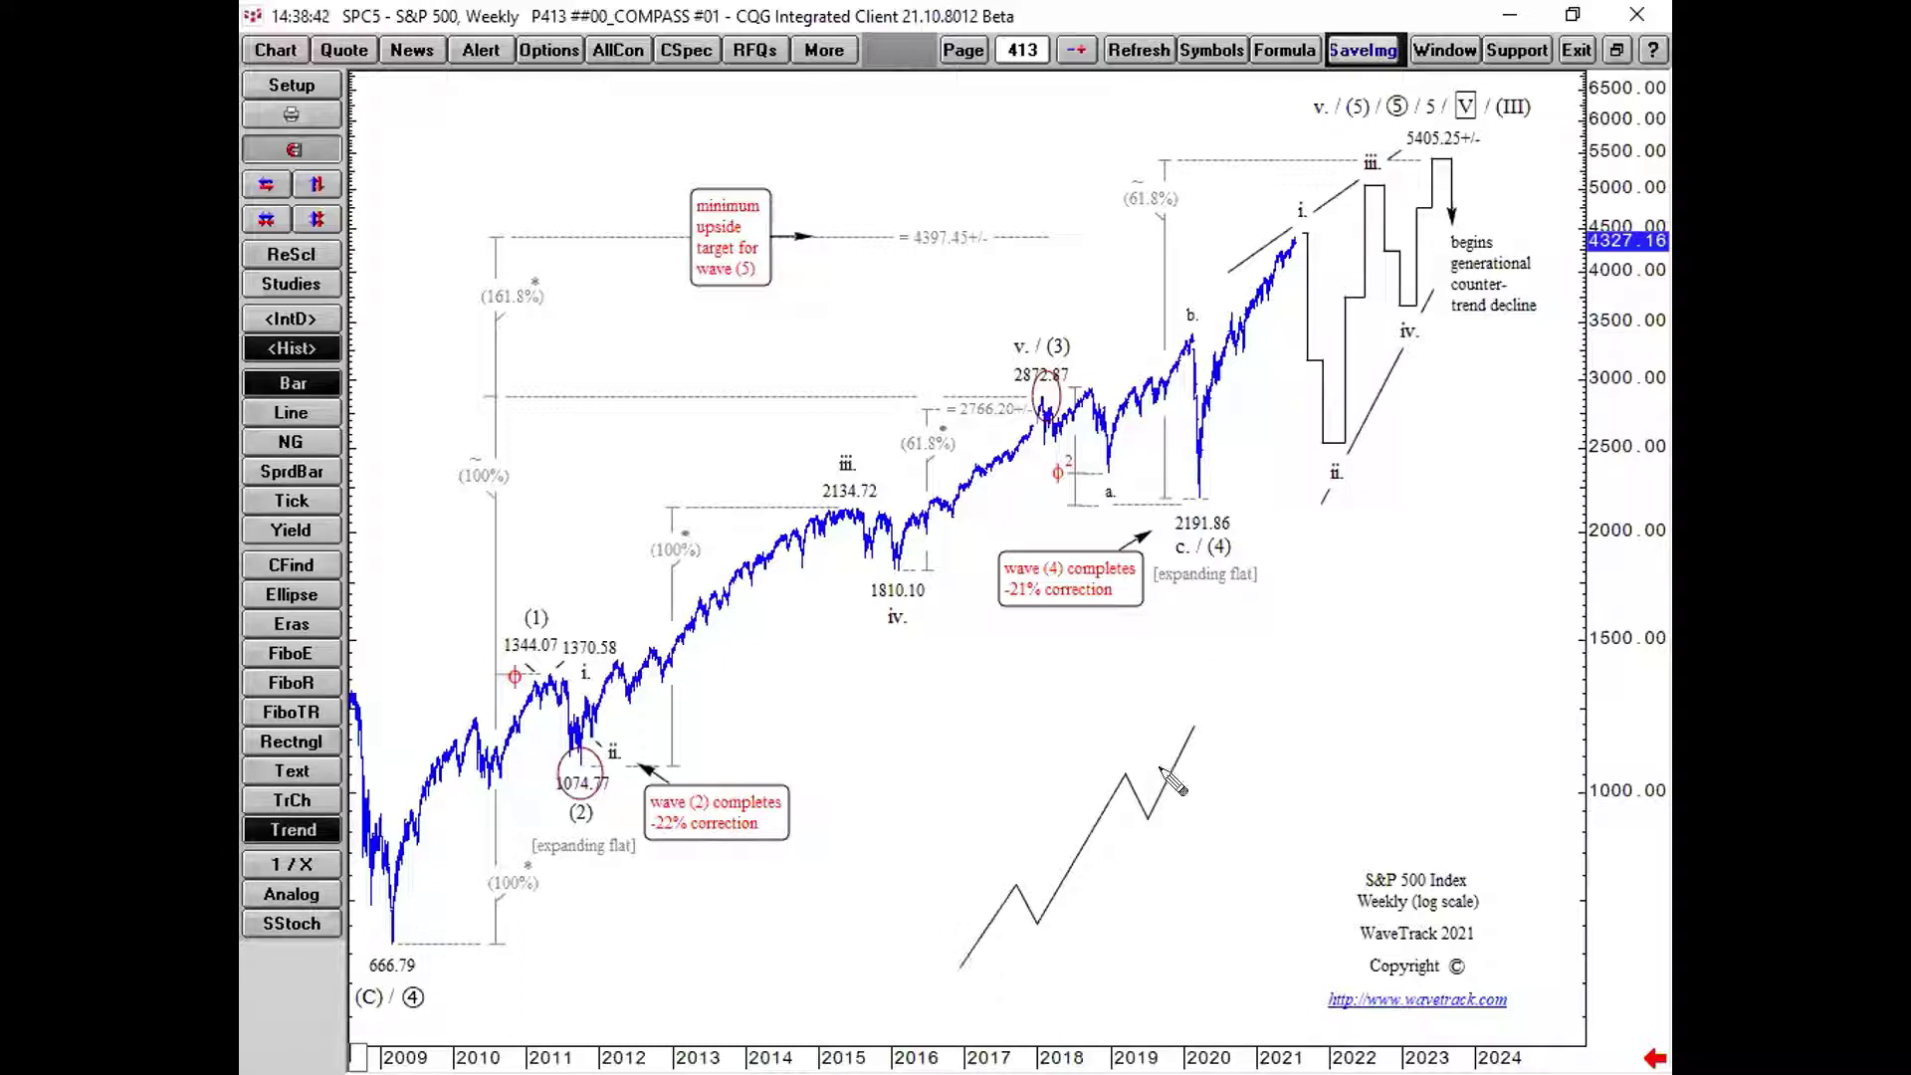
mouse_move(1119, 990)
mouse_down()
mouse_move(1190, 853)
mouse_move(1217, 974)
mouse_move(1270, 811)
mouse_move(1294, 886)
mouse_move(1332, 772)
mouse_up()
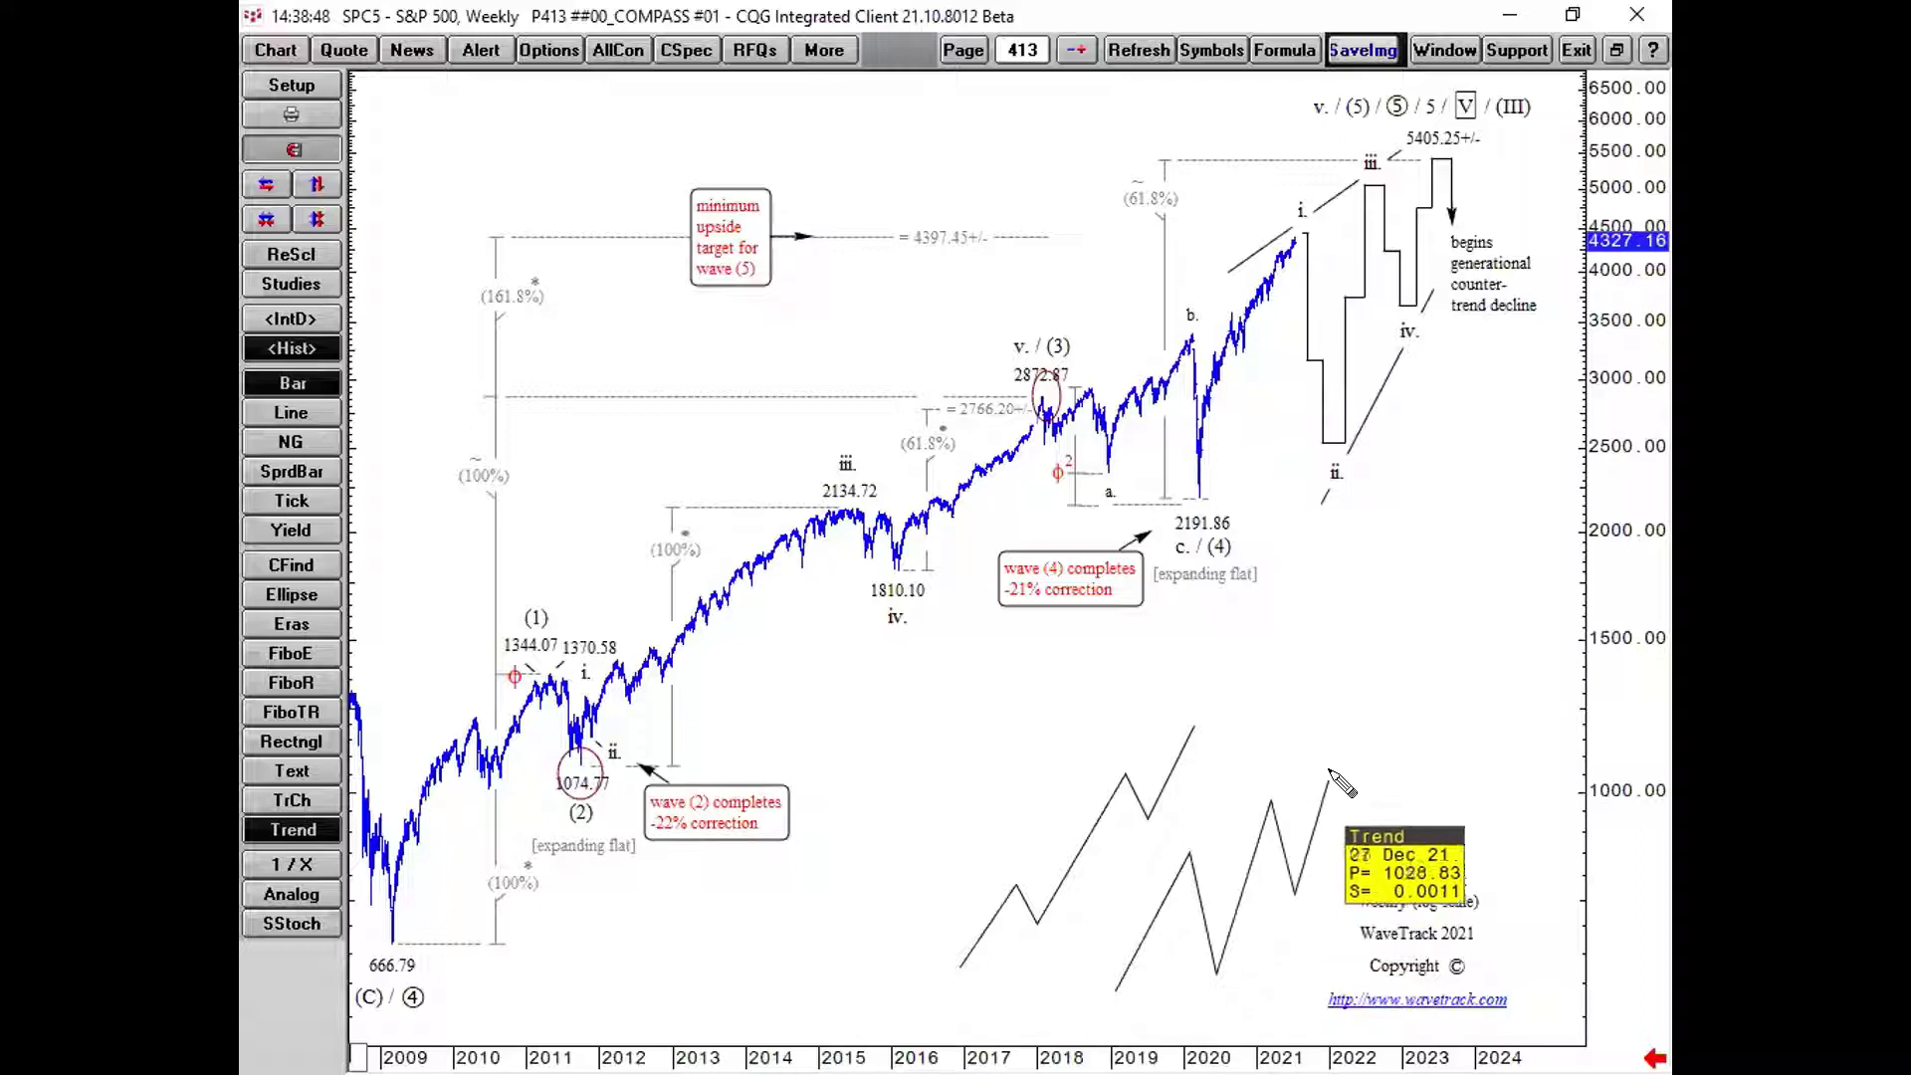
drag(1162, 848, 1316, 747)
drag(1217, 1017, 1341, 862)
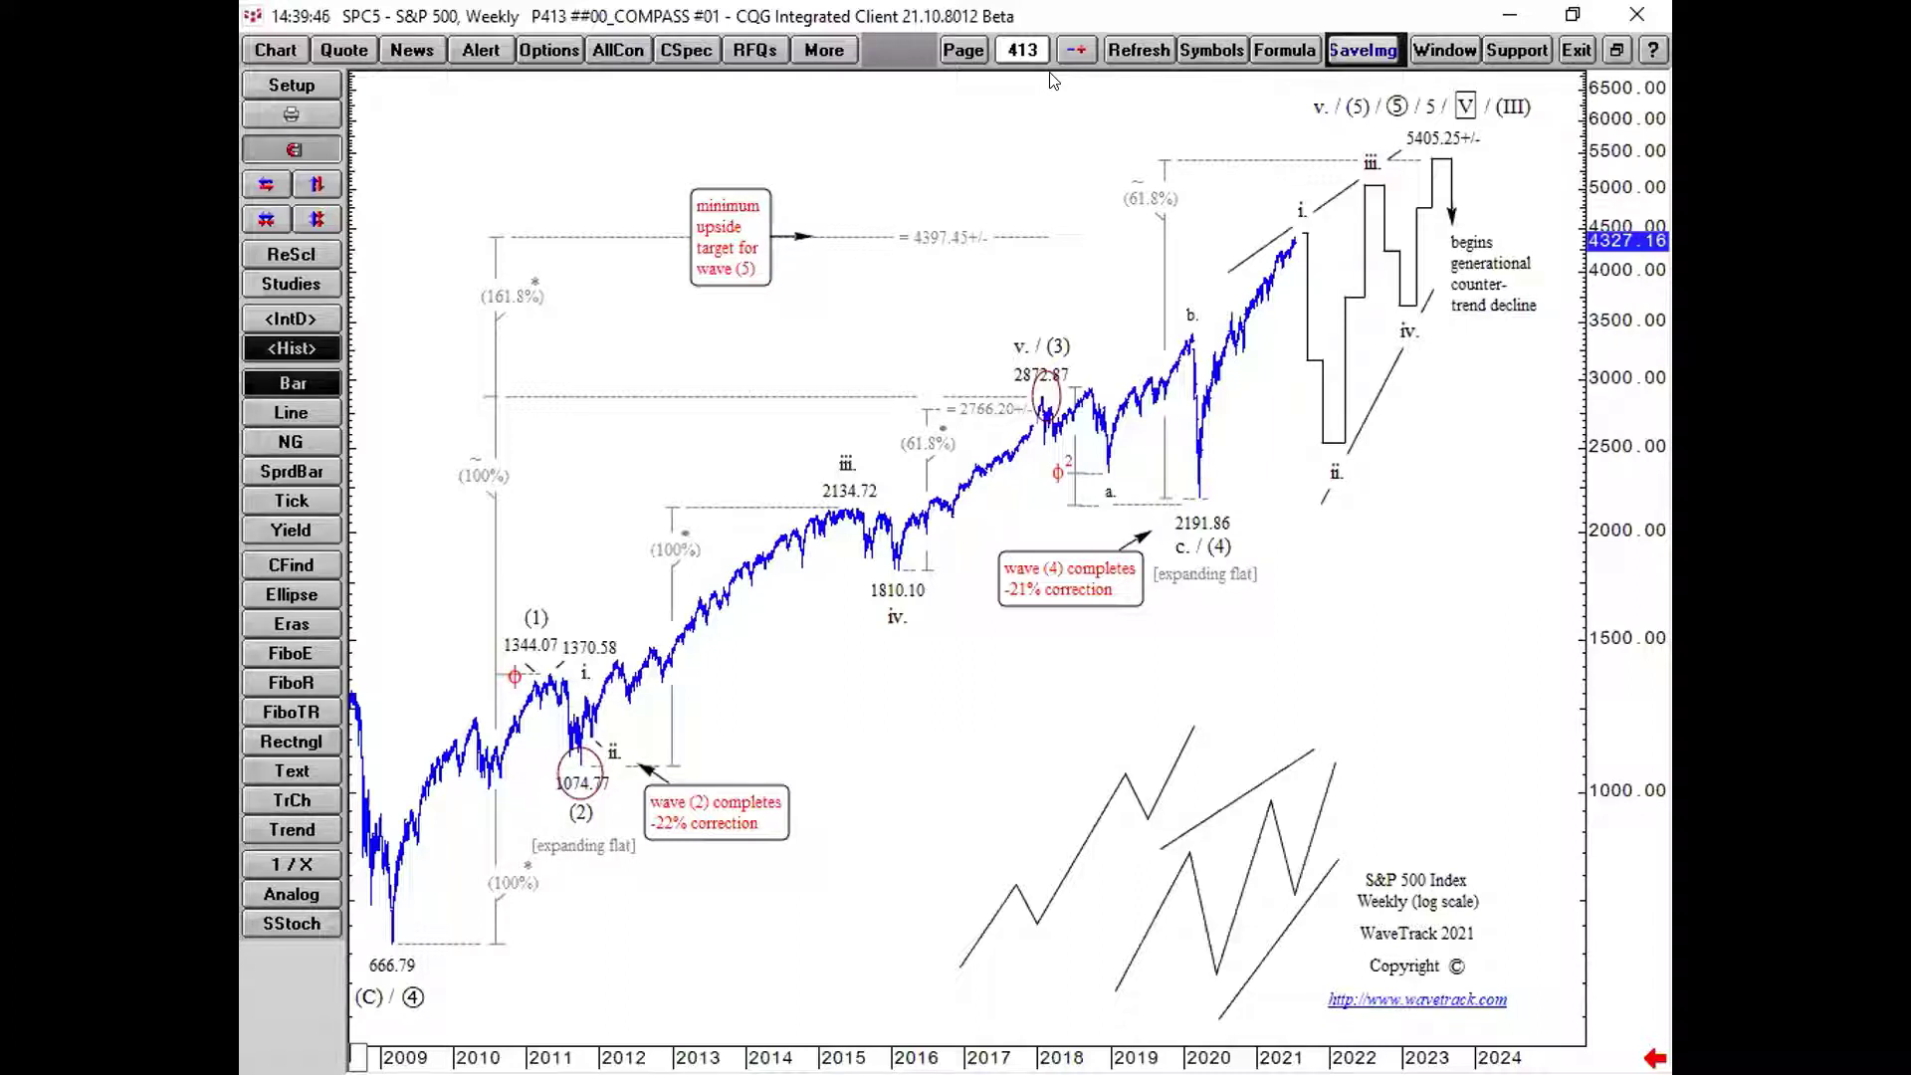
Load COMPASS page 466, the weekly US Dollar Index count, from the Page Manager
click(963, 51)
click(990, 215)
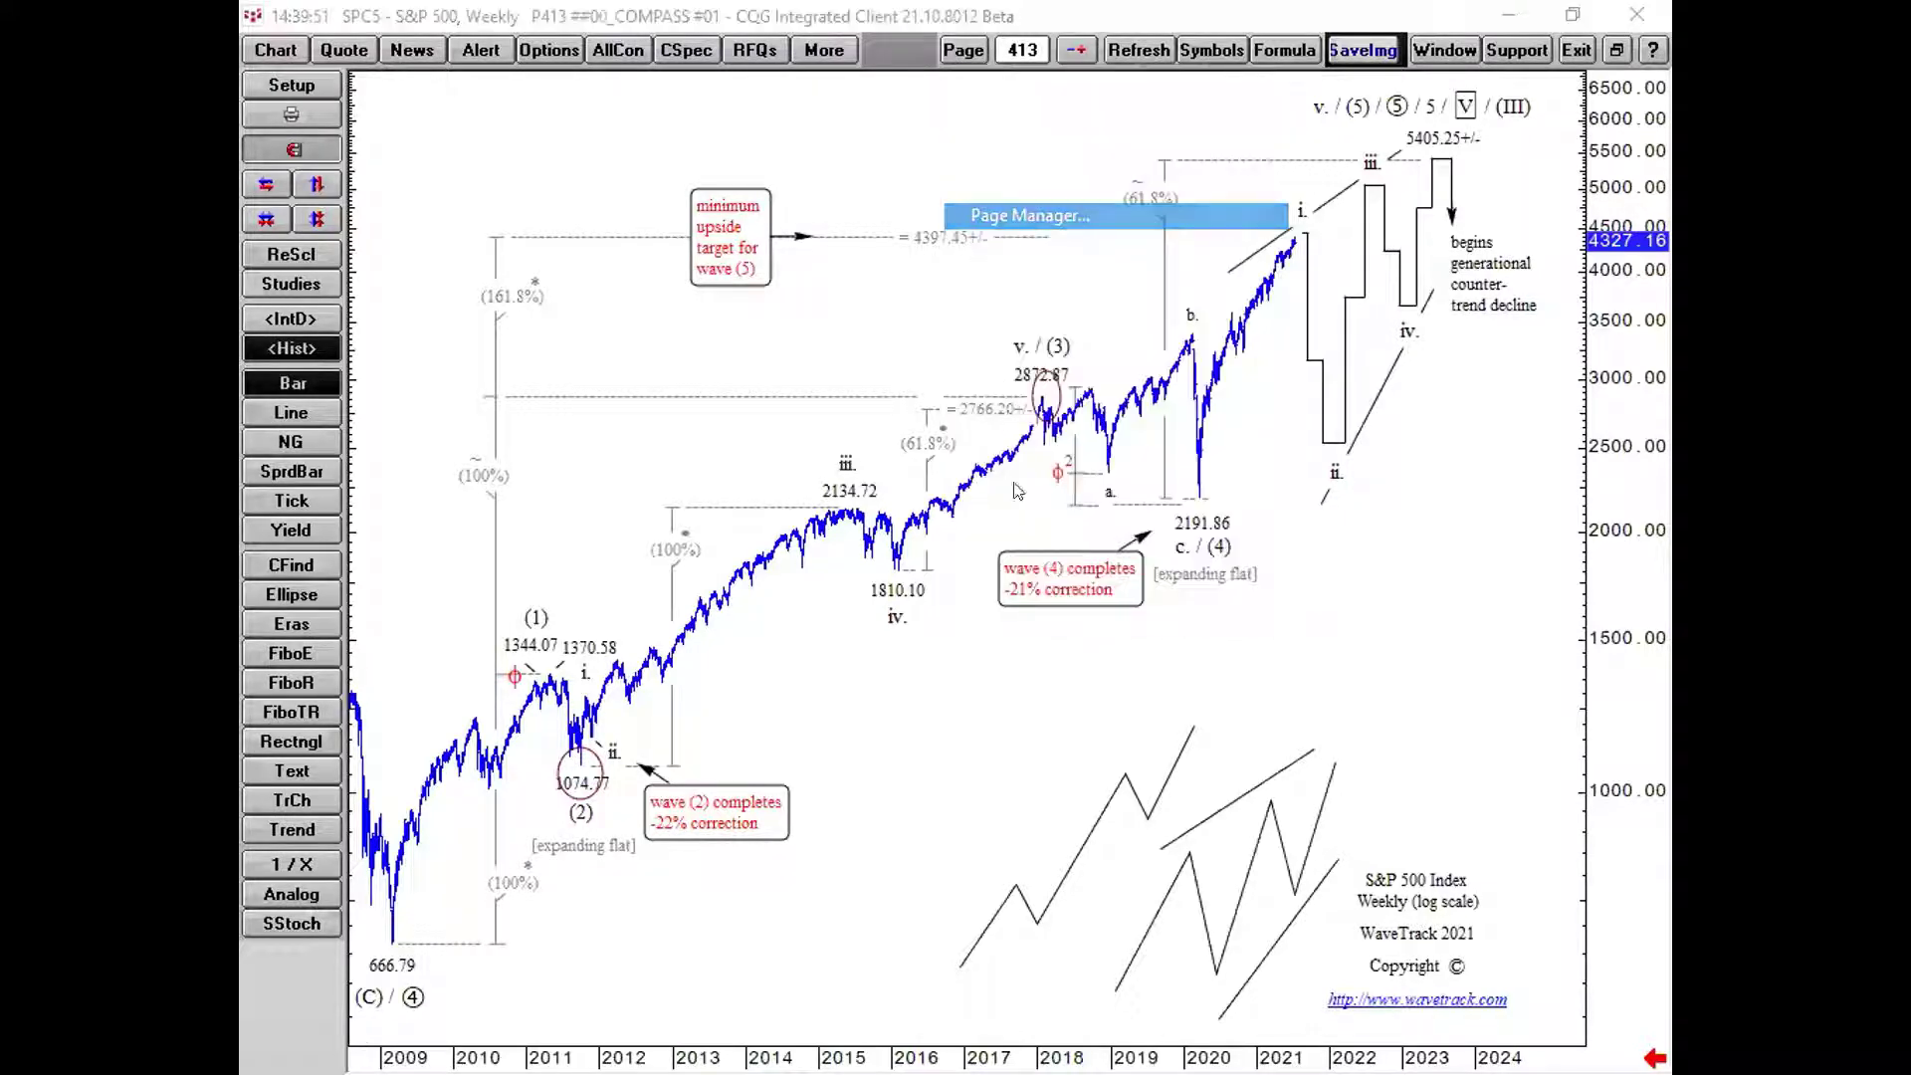
scroll(962, 637, down, 20)
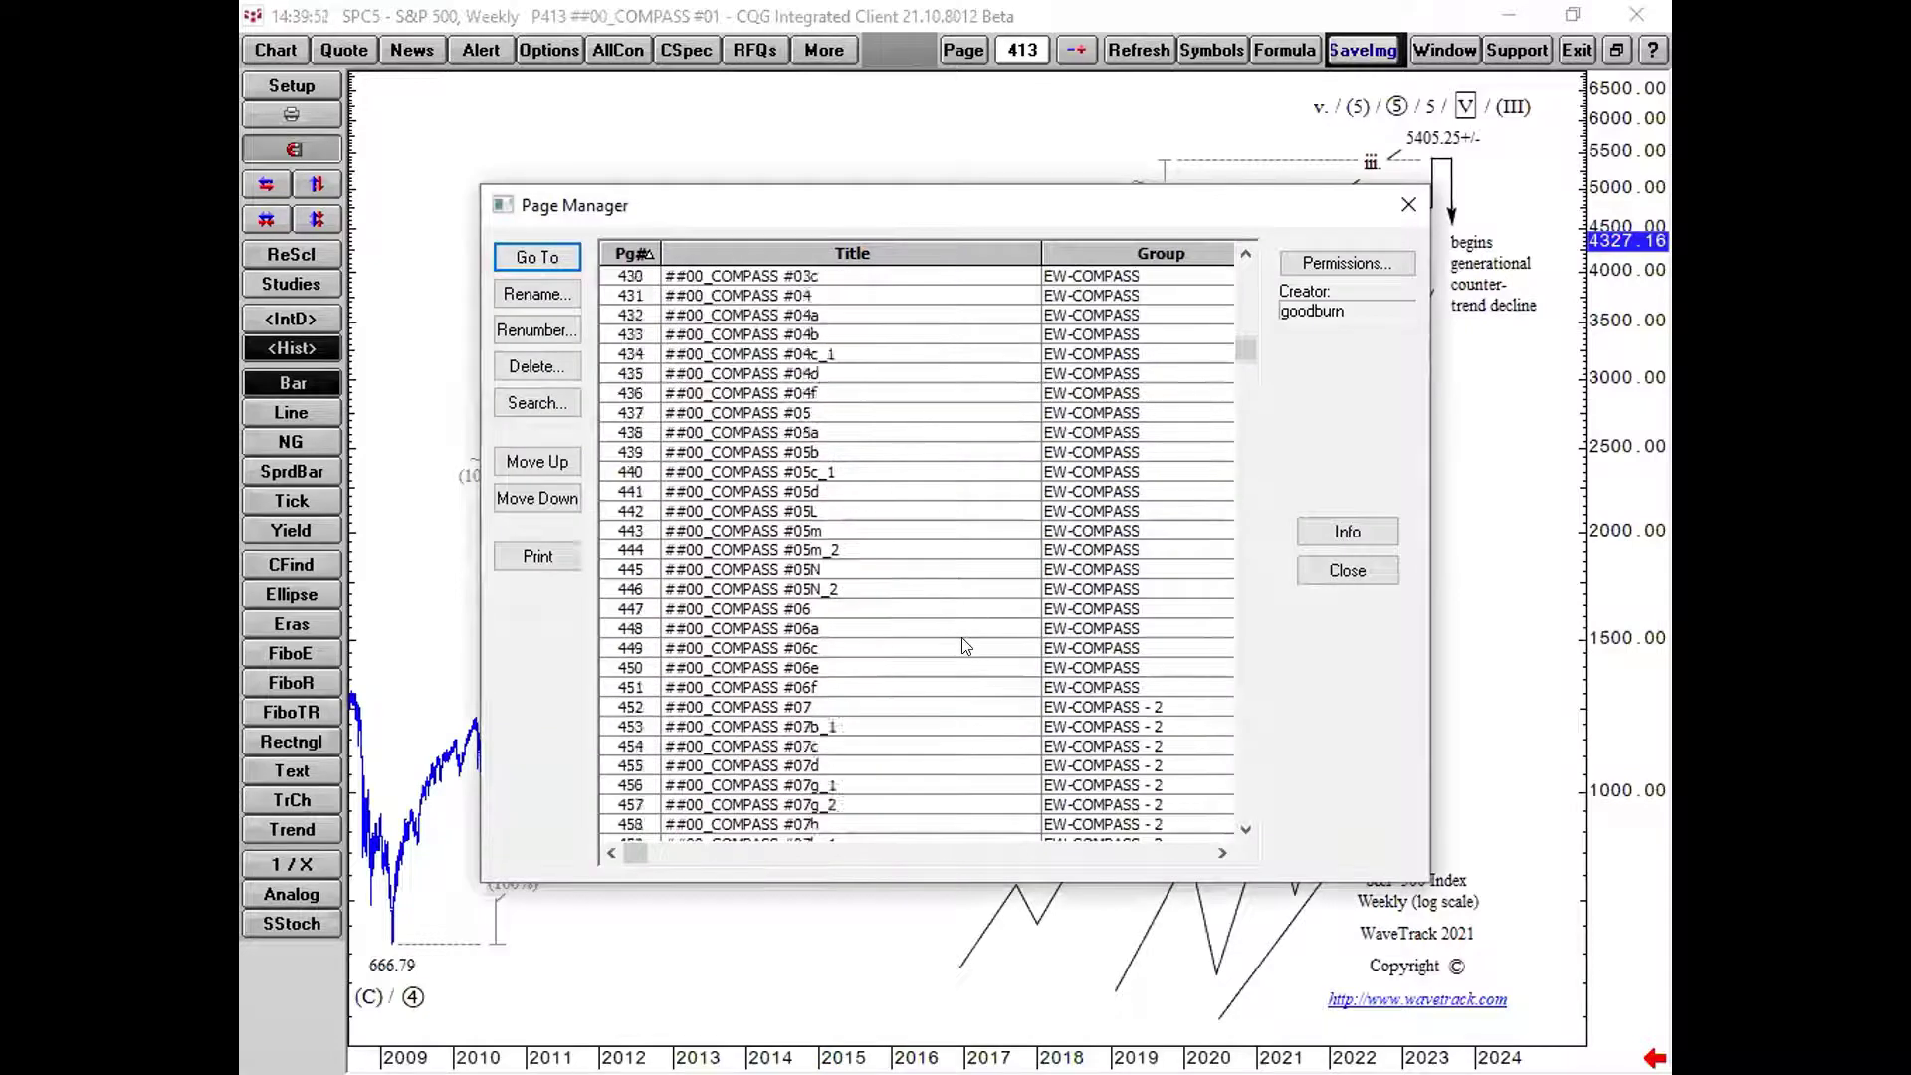
scroll(926, 649, down, 2)
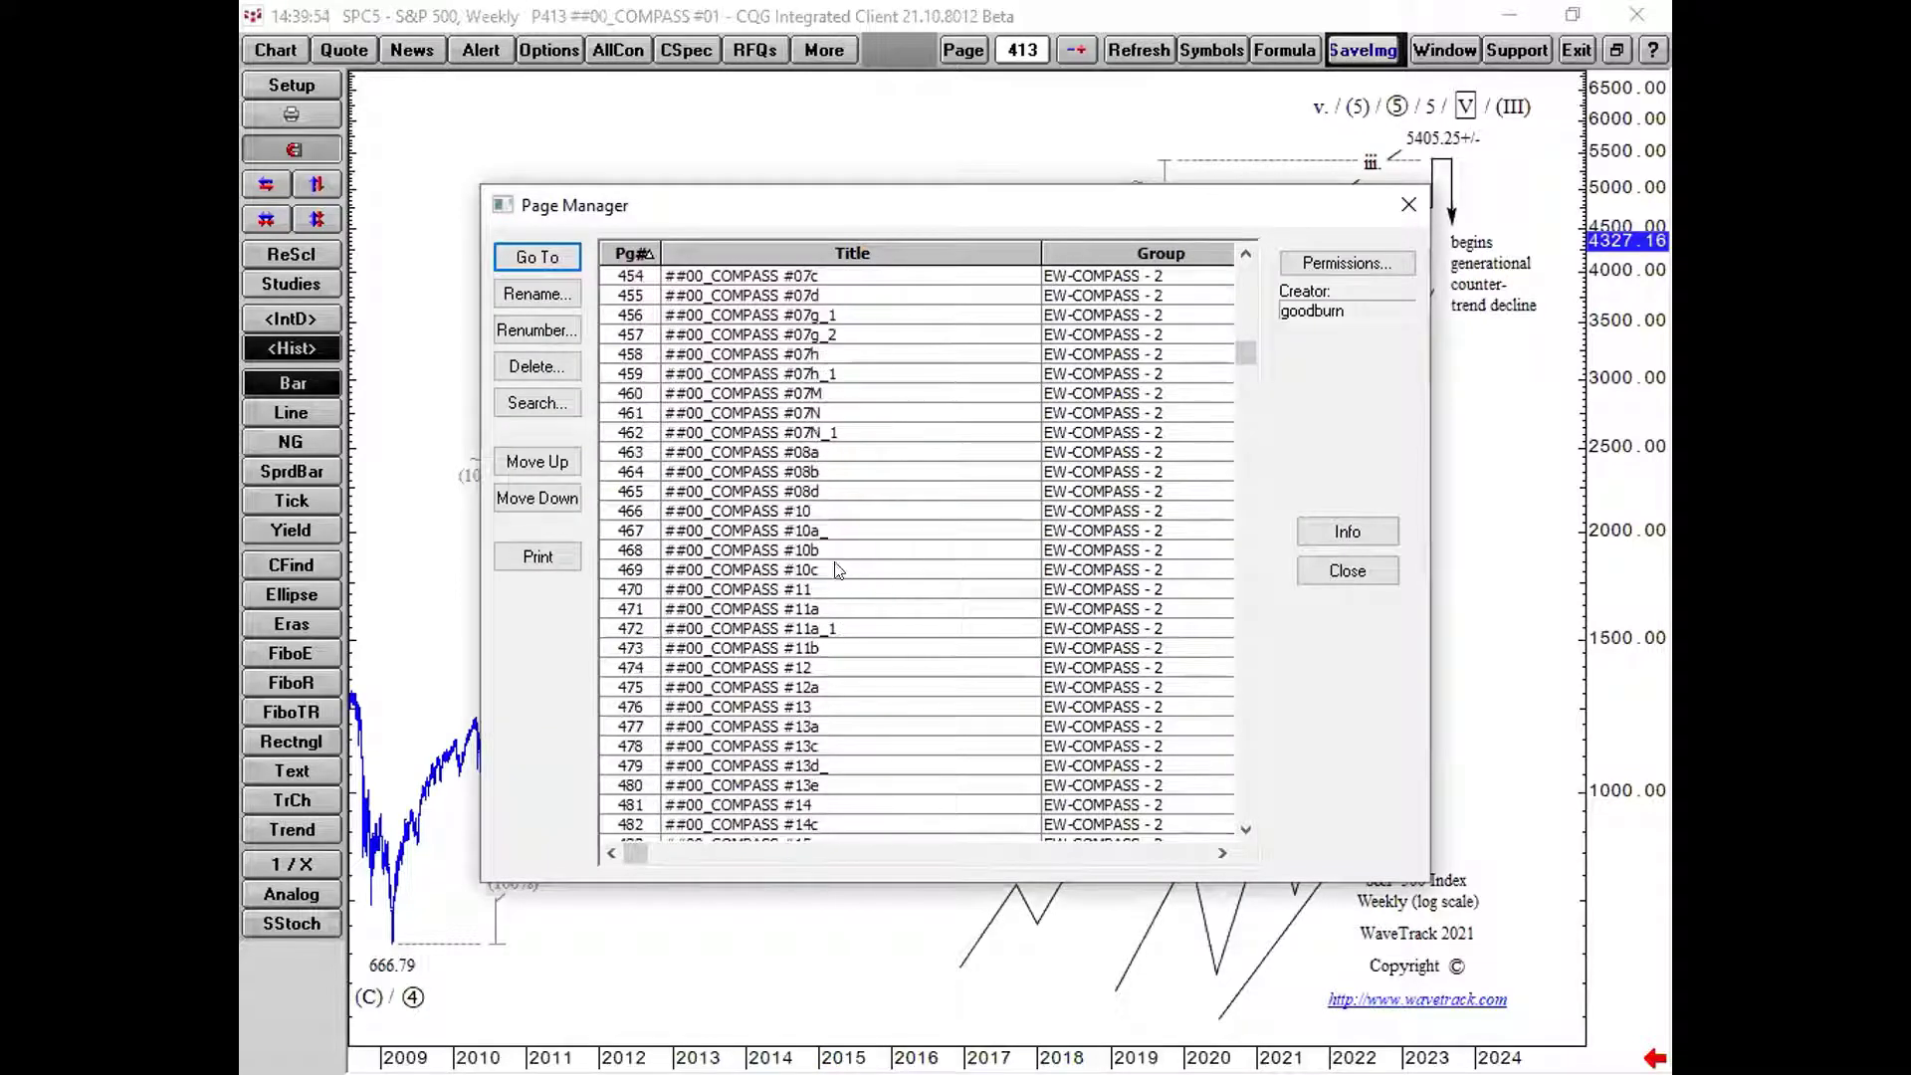
click(827, 531)
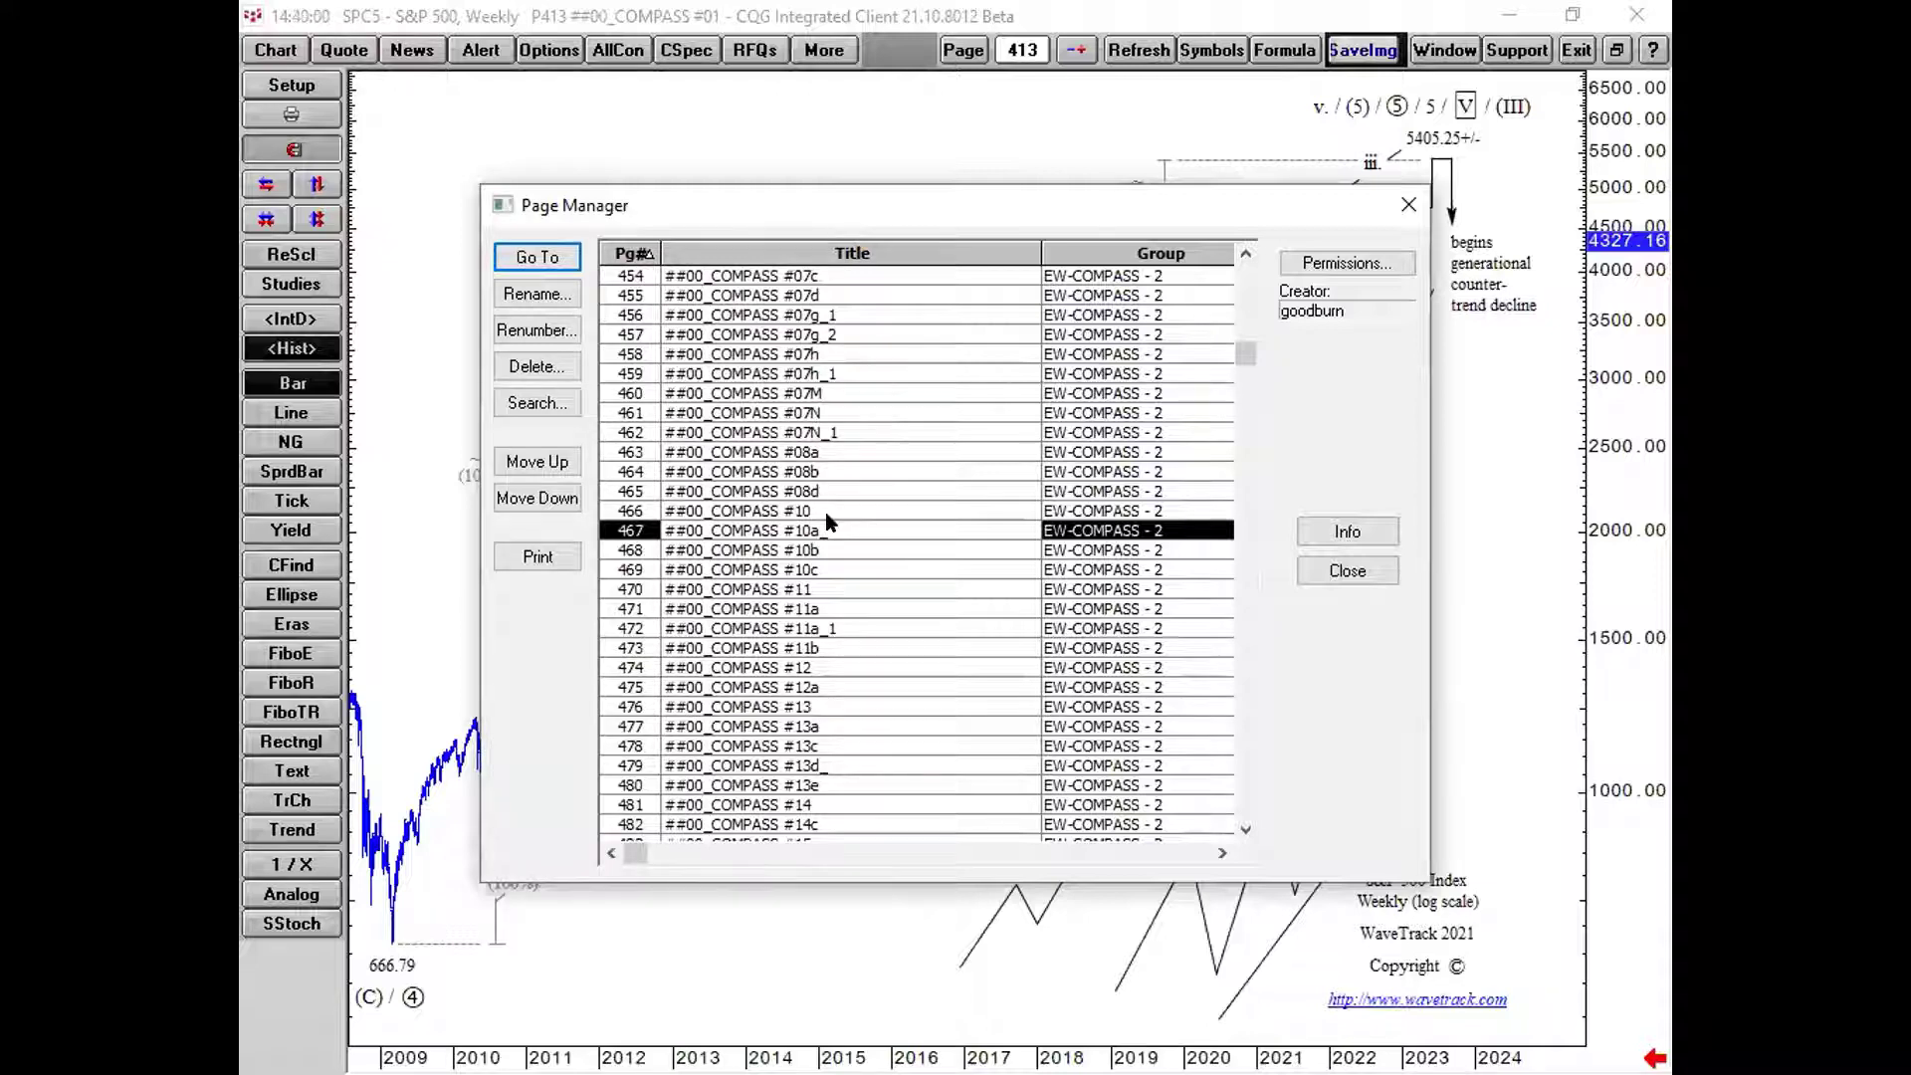
double_click(829, 527)
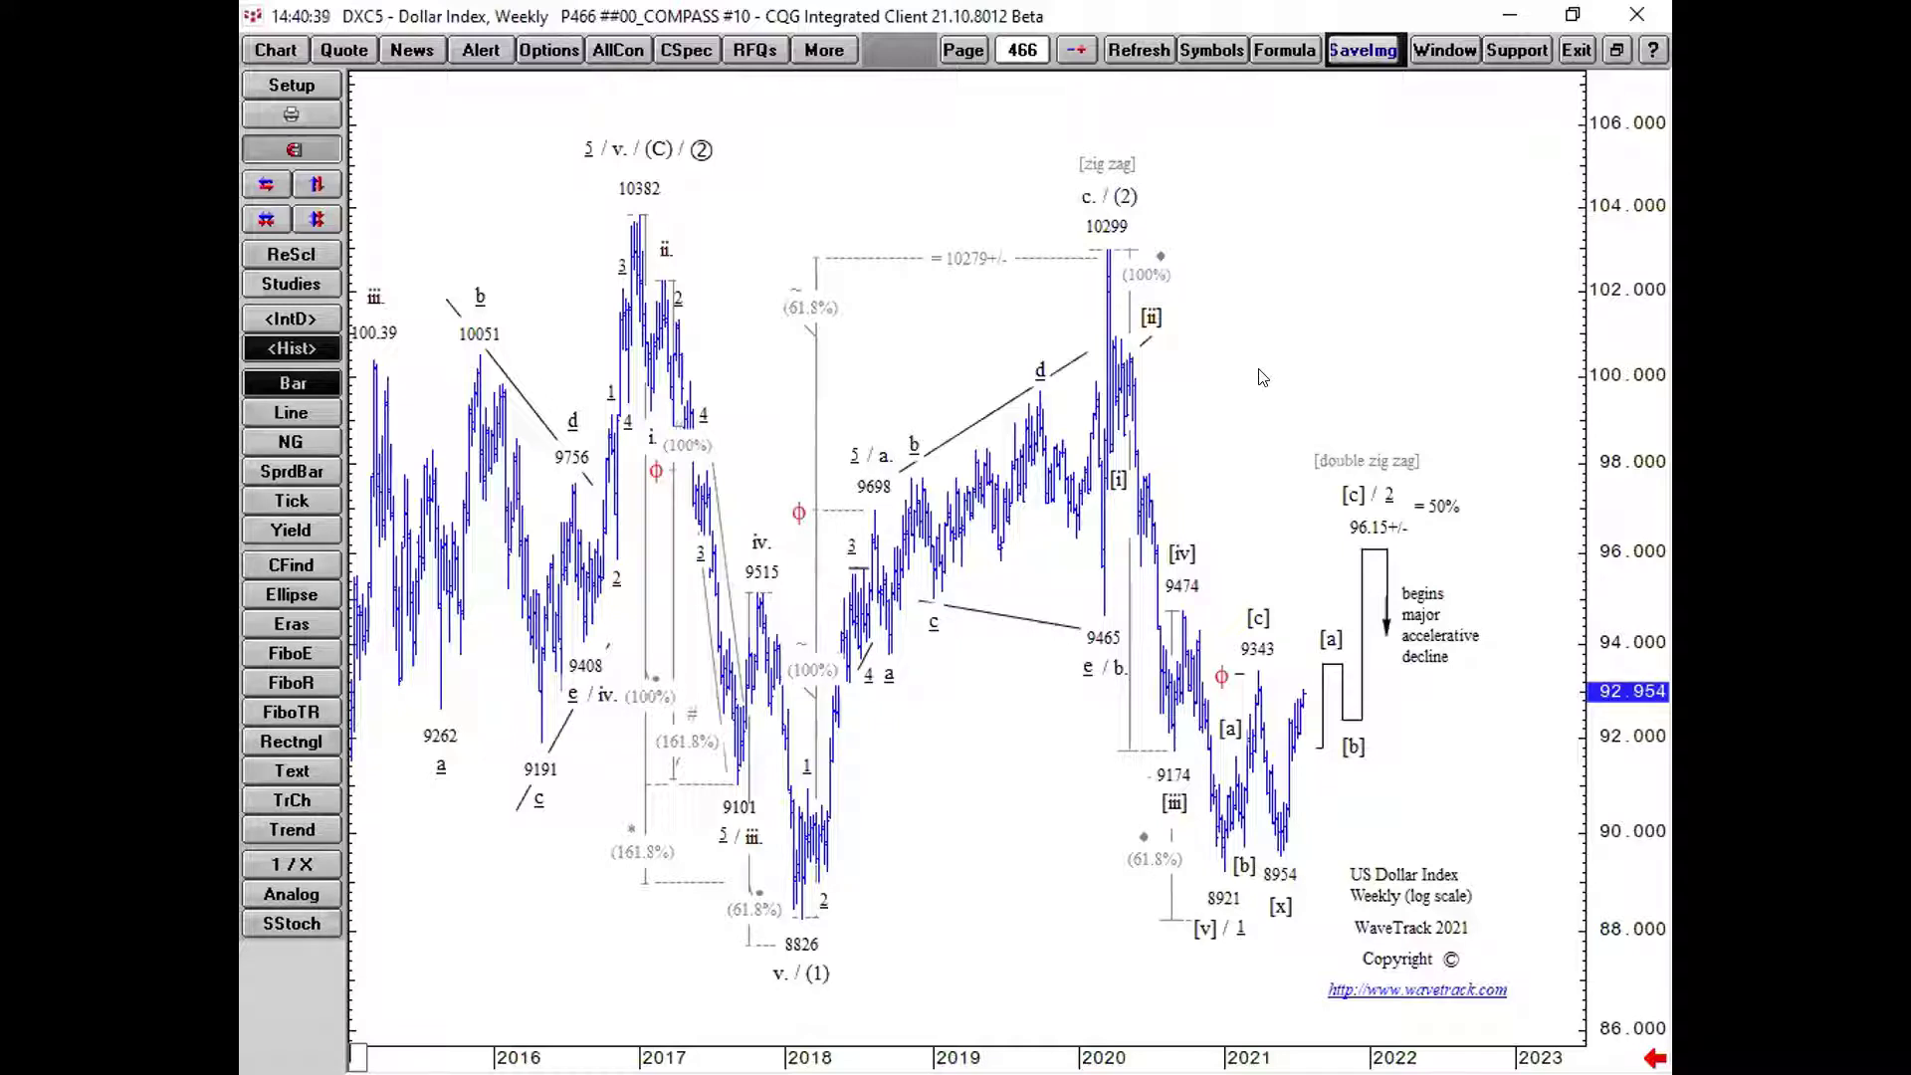
Circle the [c] / 2 96.15+/- target label, then pan the chart to earlier years
click(295, 595)
drag(1308, 474, 1429, 554)
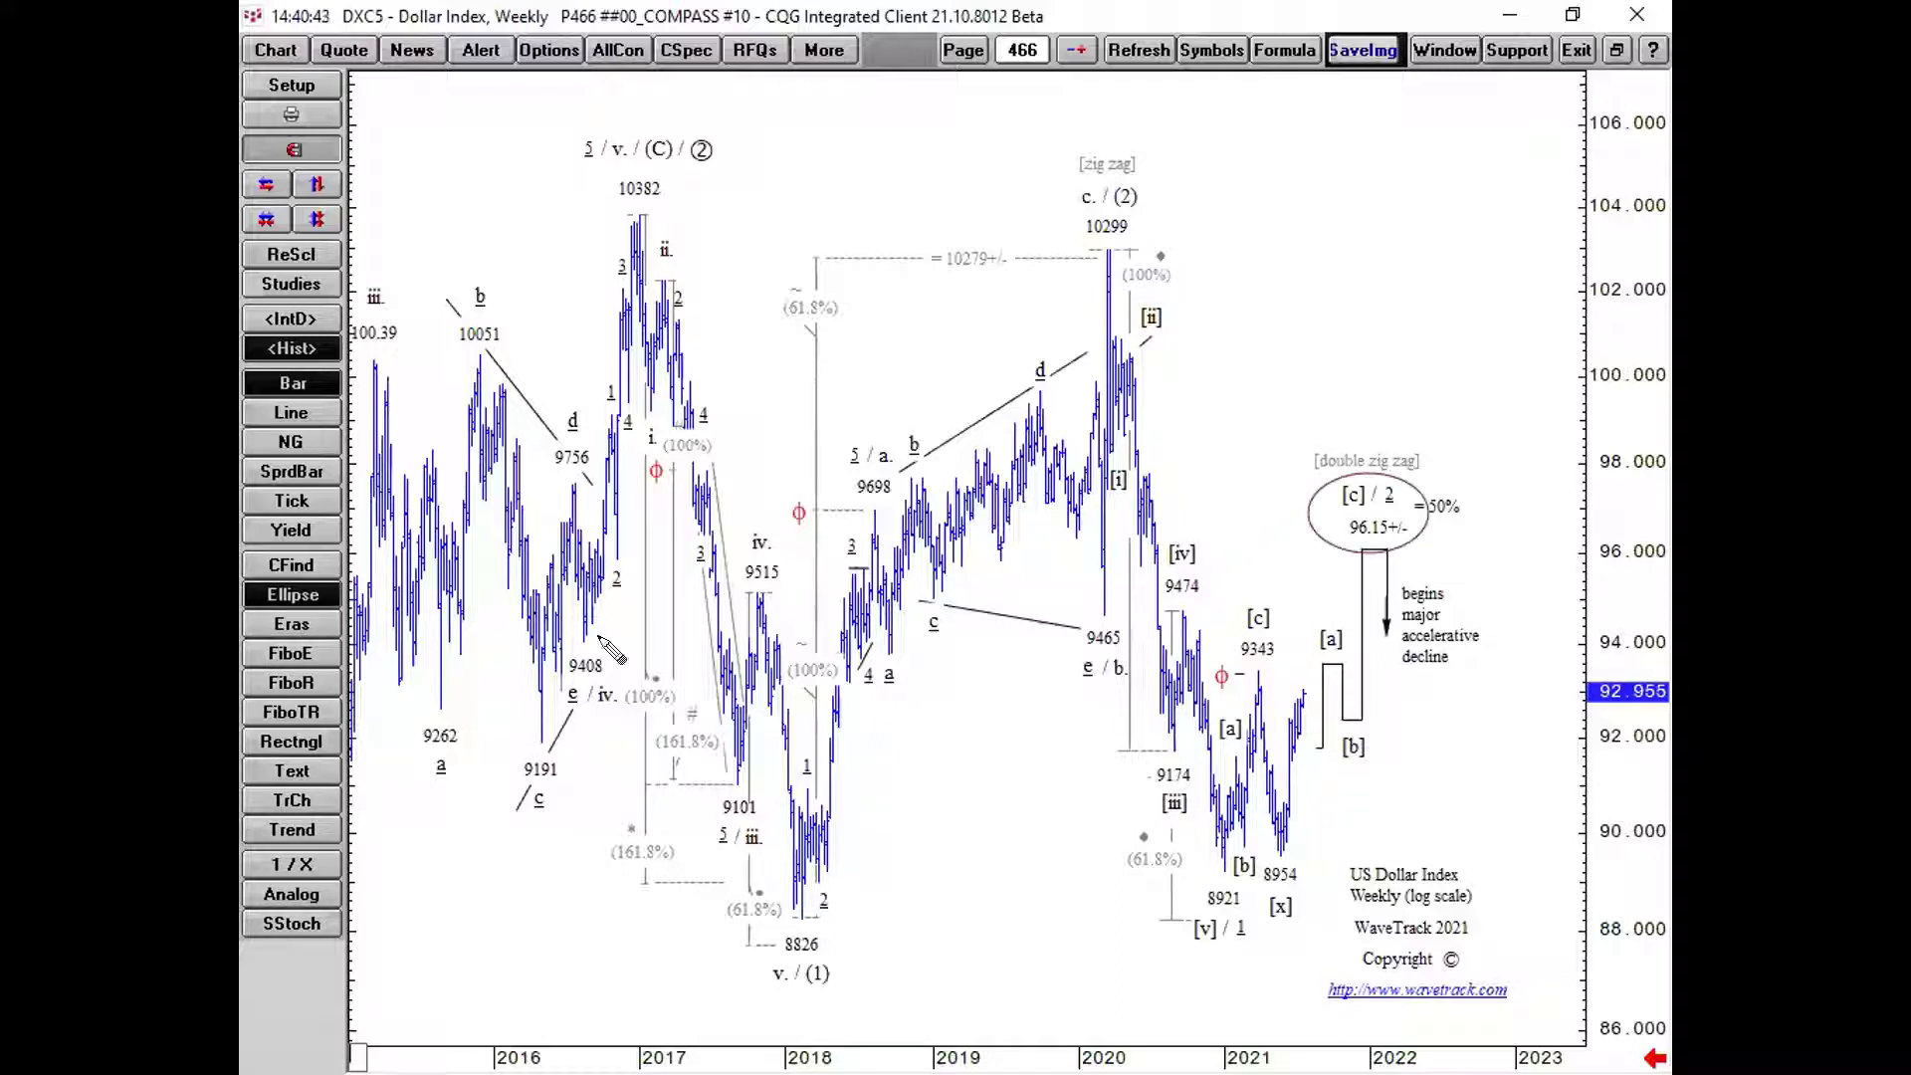
click(292, 594)
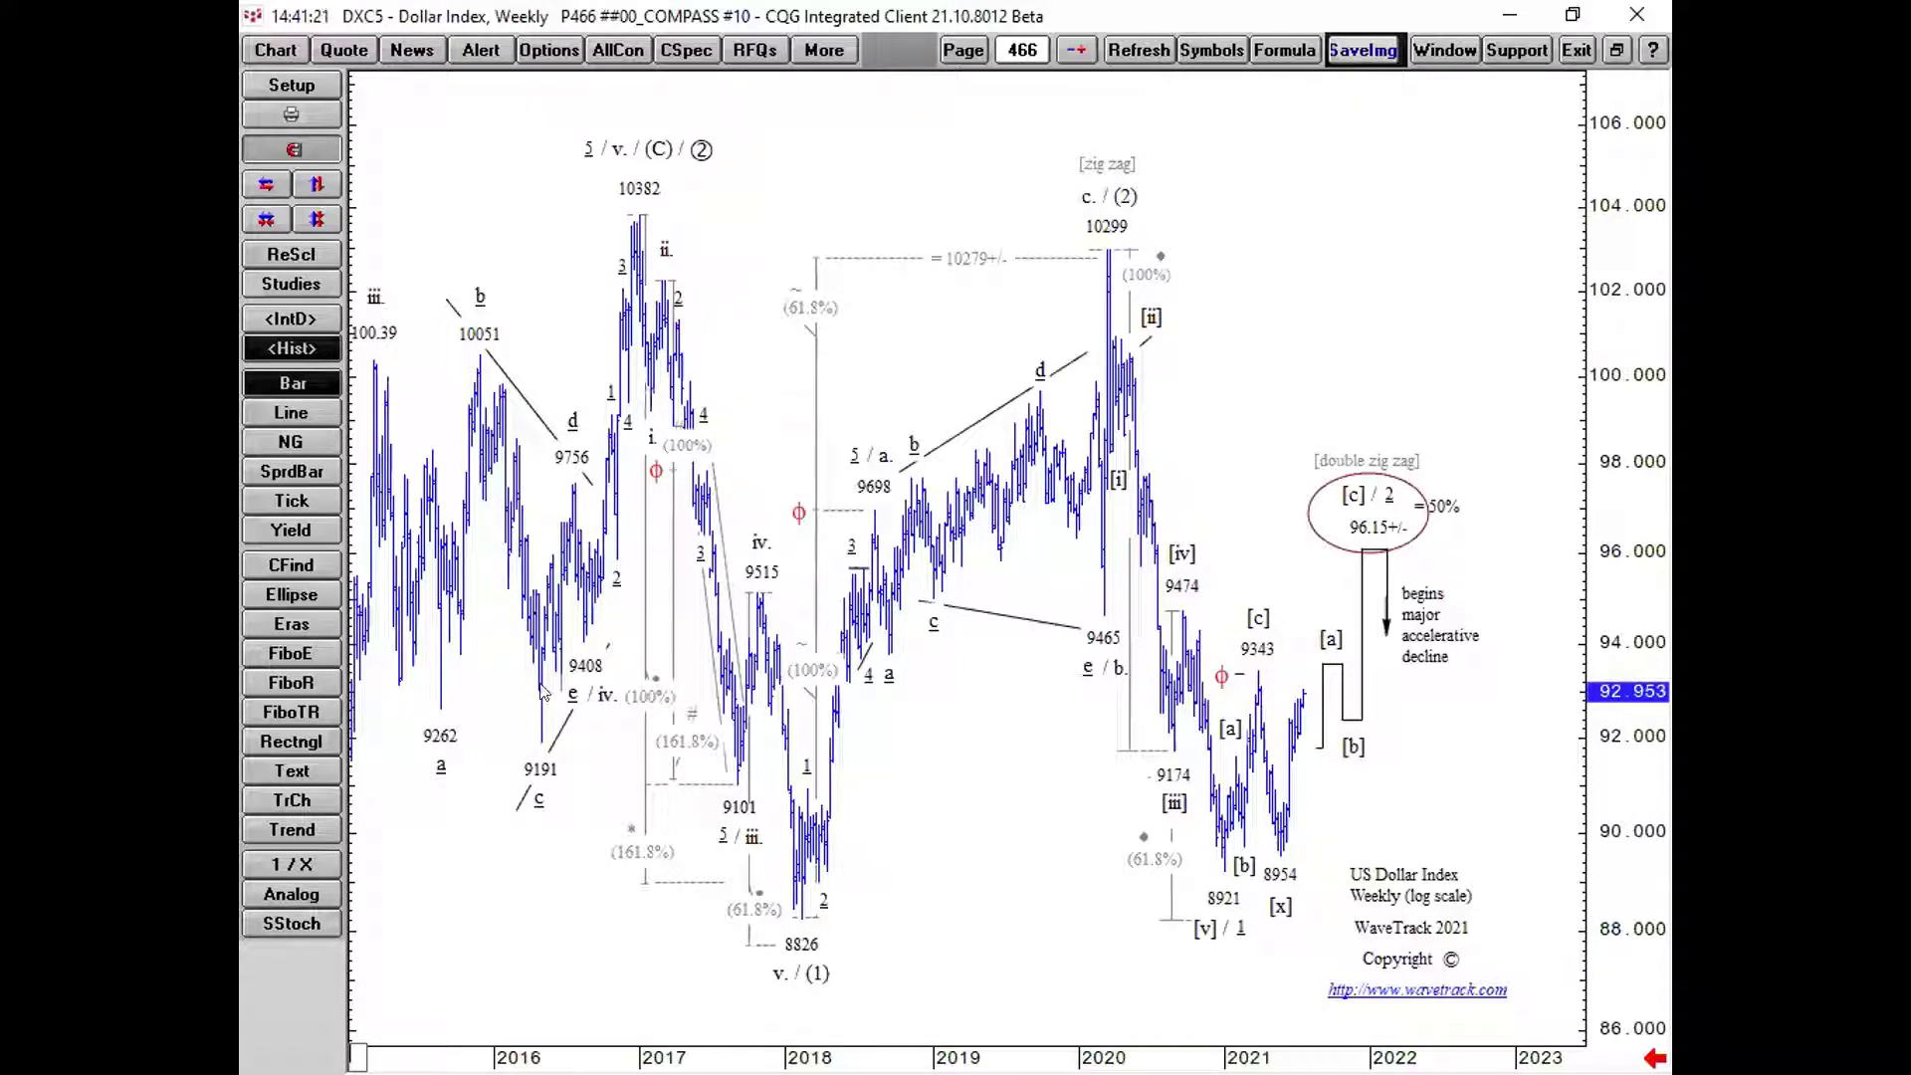
mouse_move(542, 707)
drag(597, 422, 1016, 399)
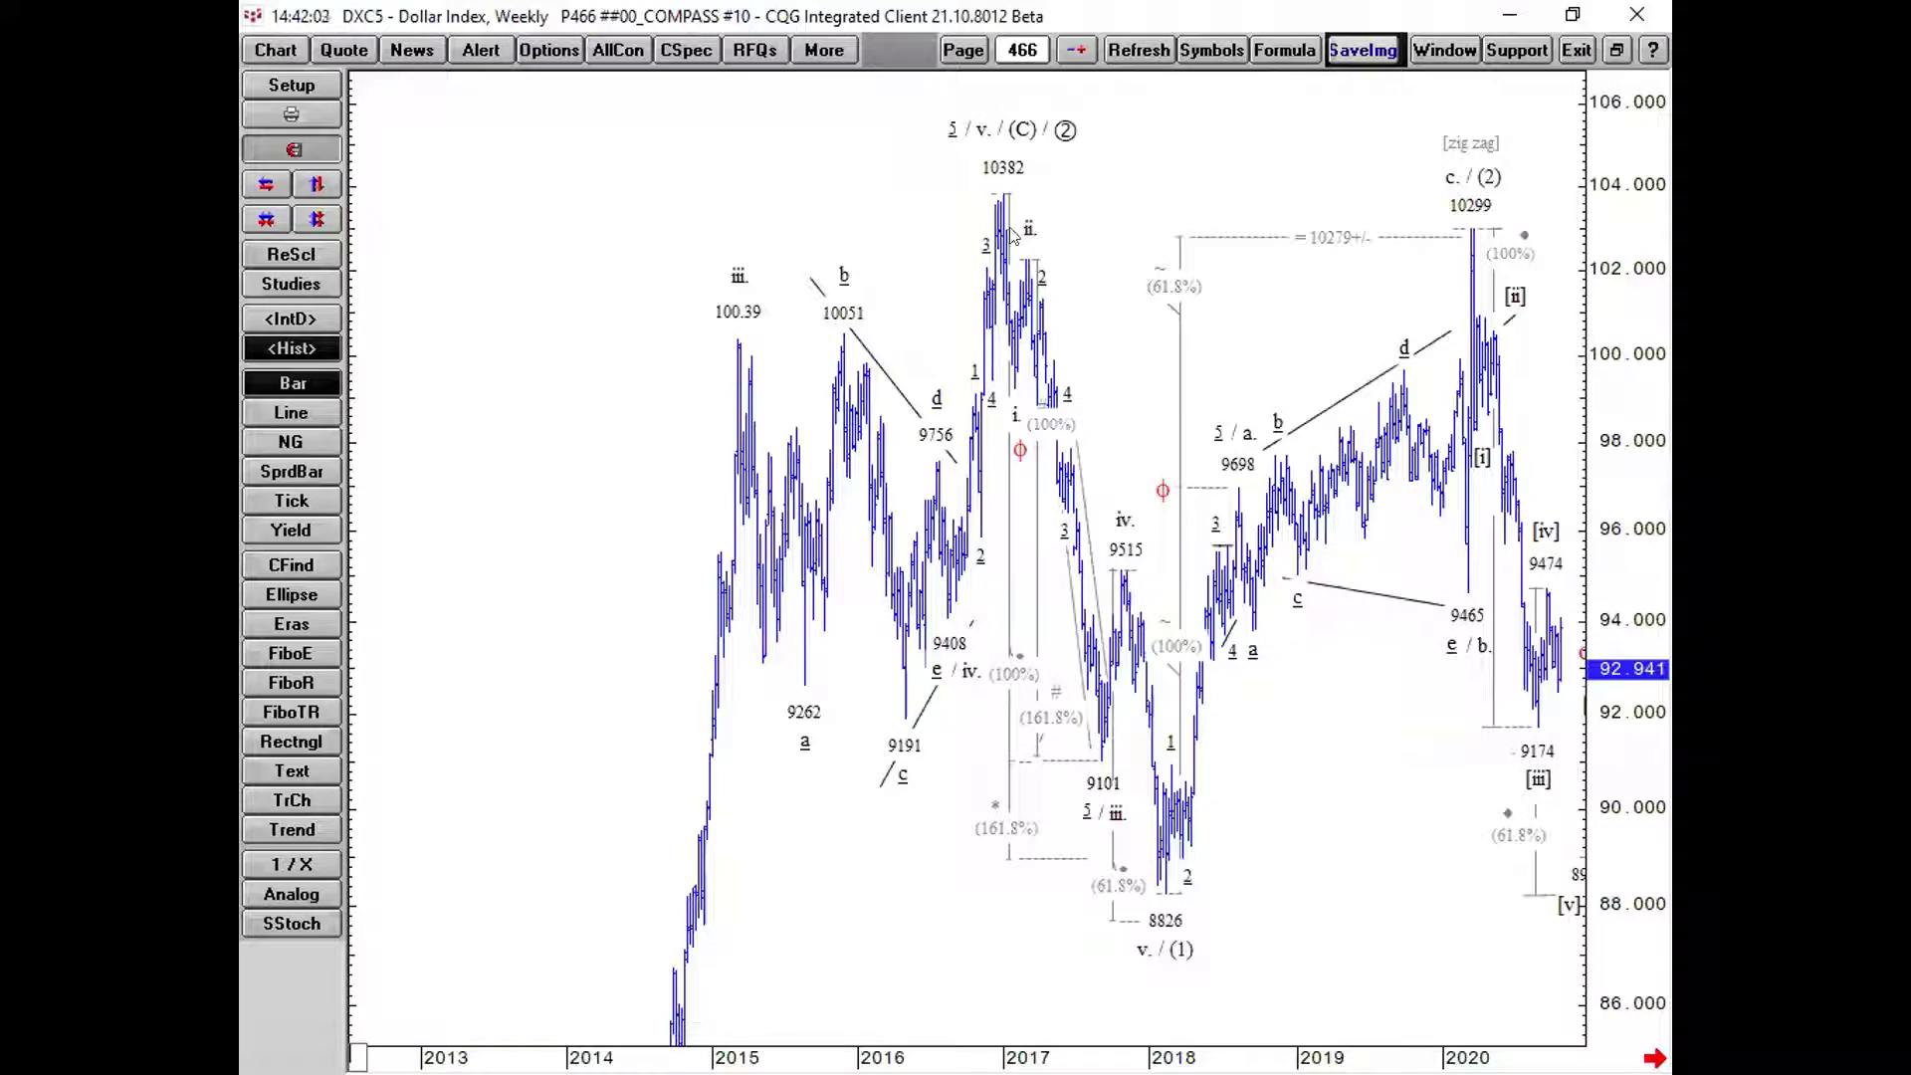
Switch to the monthly US Dollar Index page 660 and check the 2008 low's prices
click(964, 50)
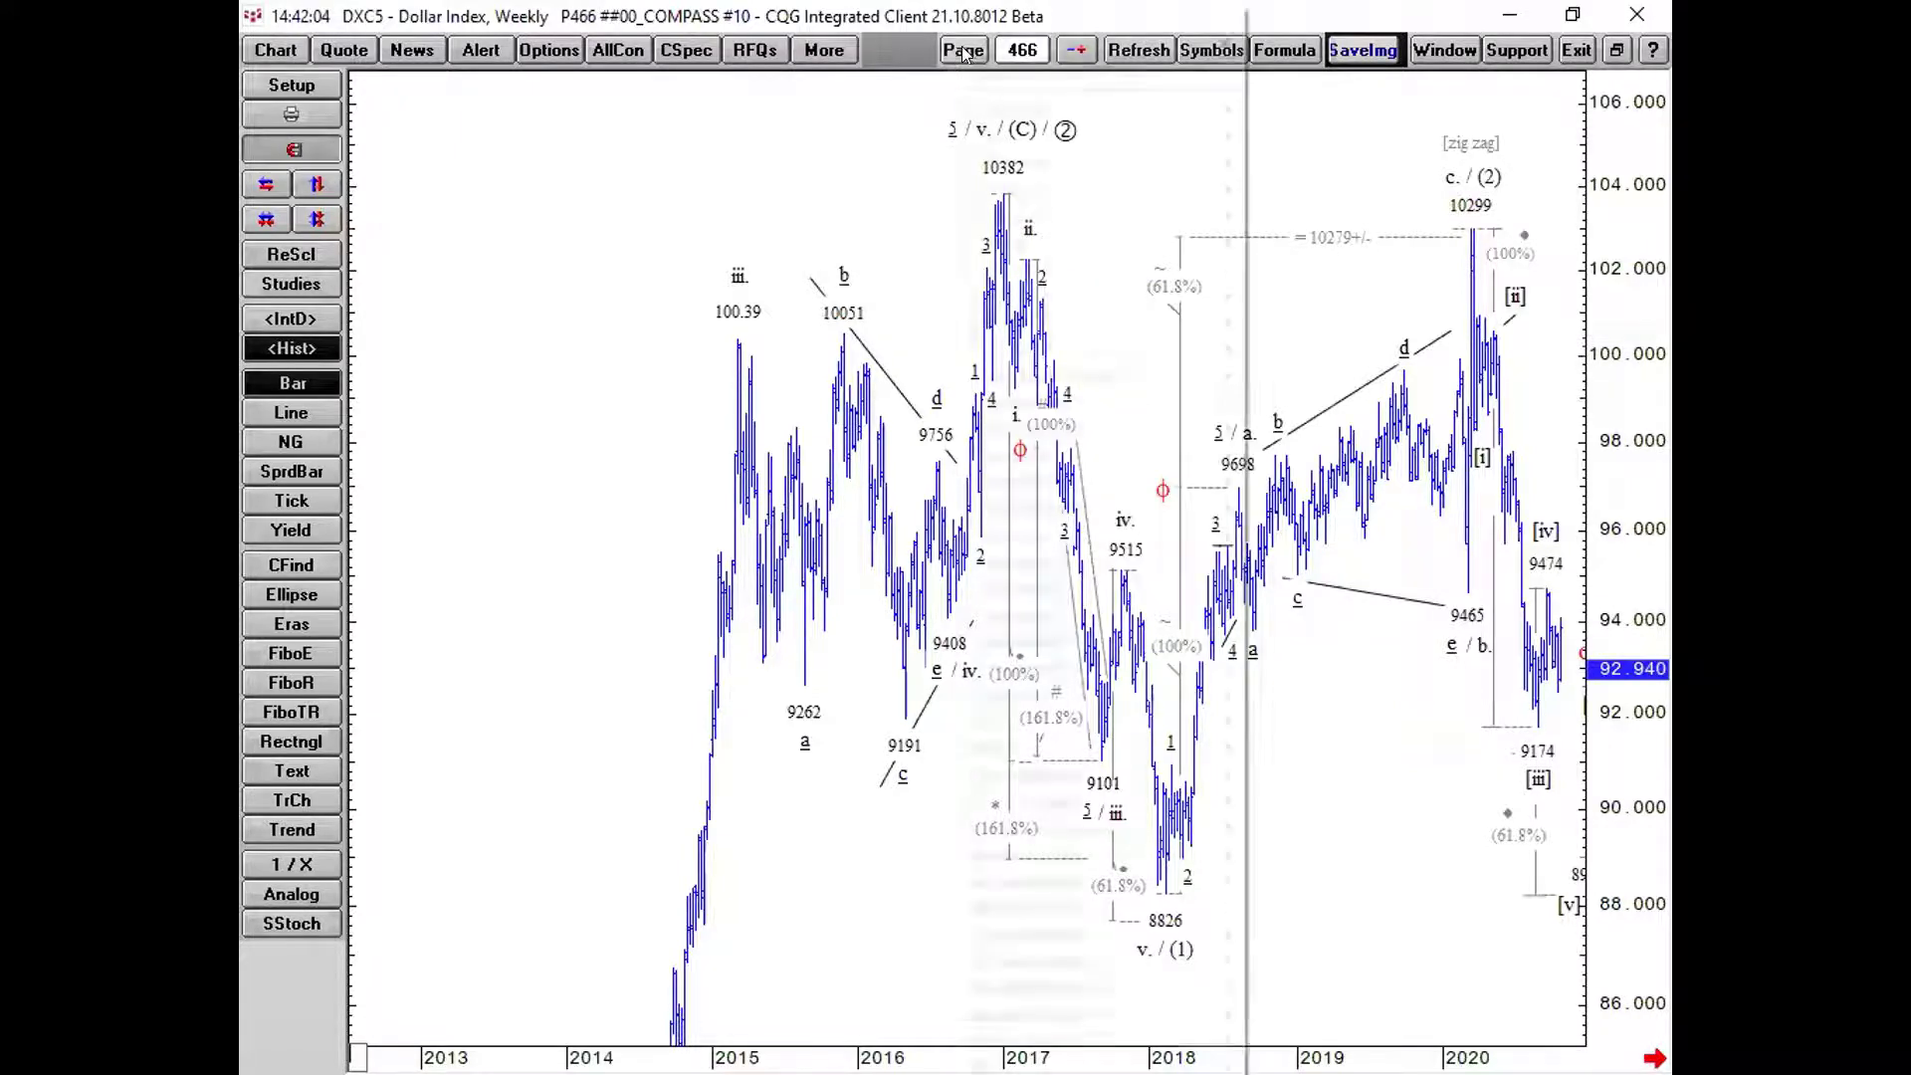
mouse_move(1015, 589)
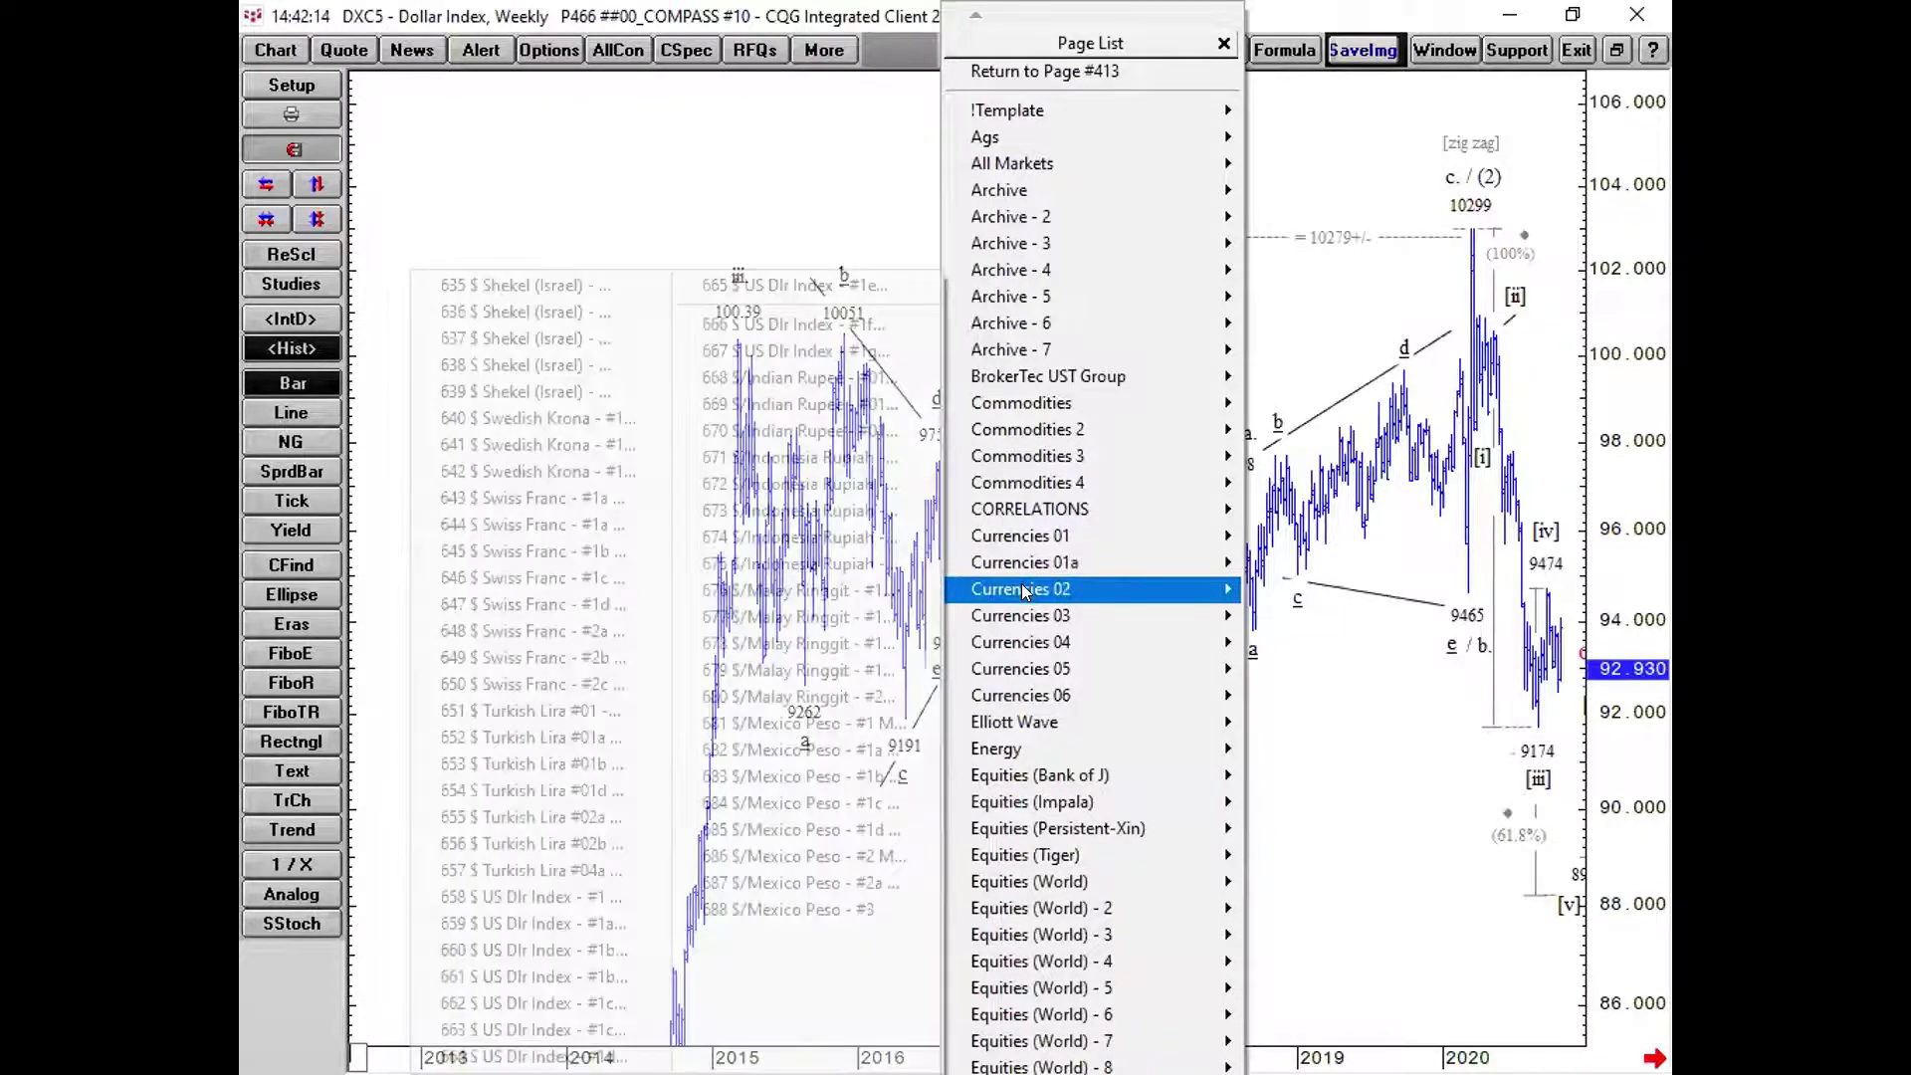
click(609, 945)
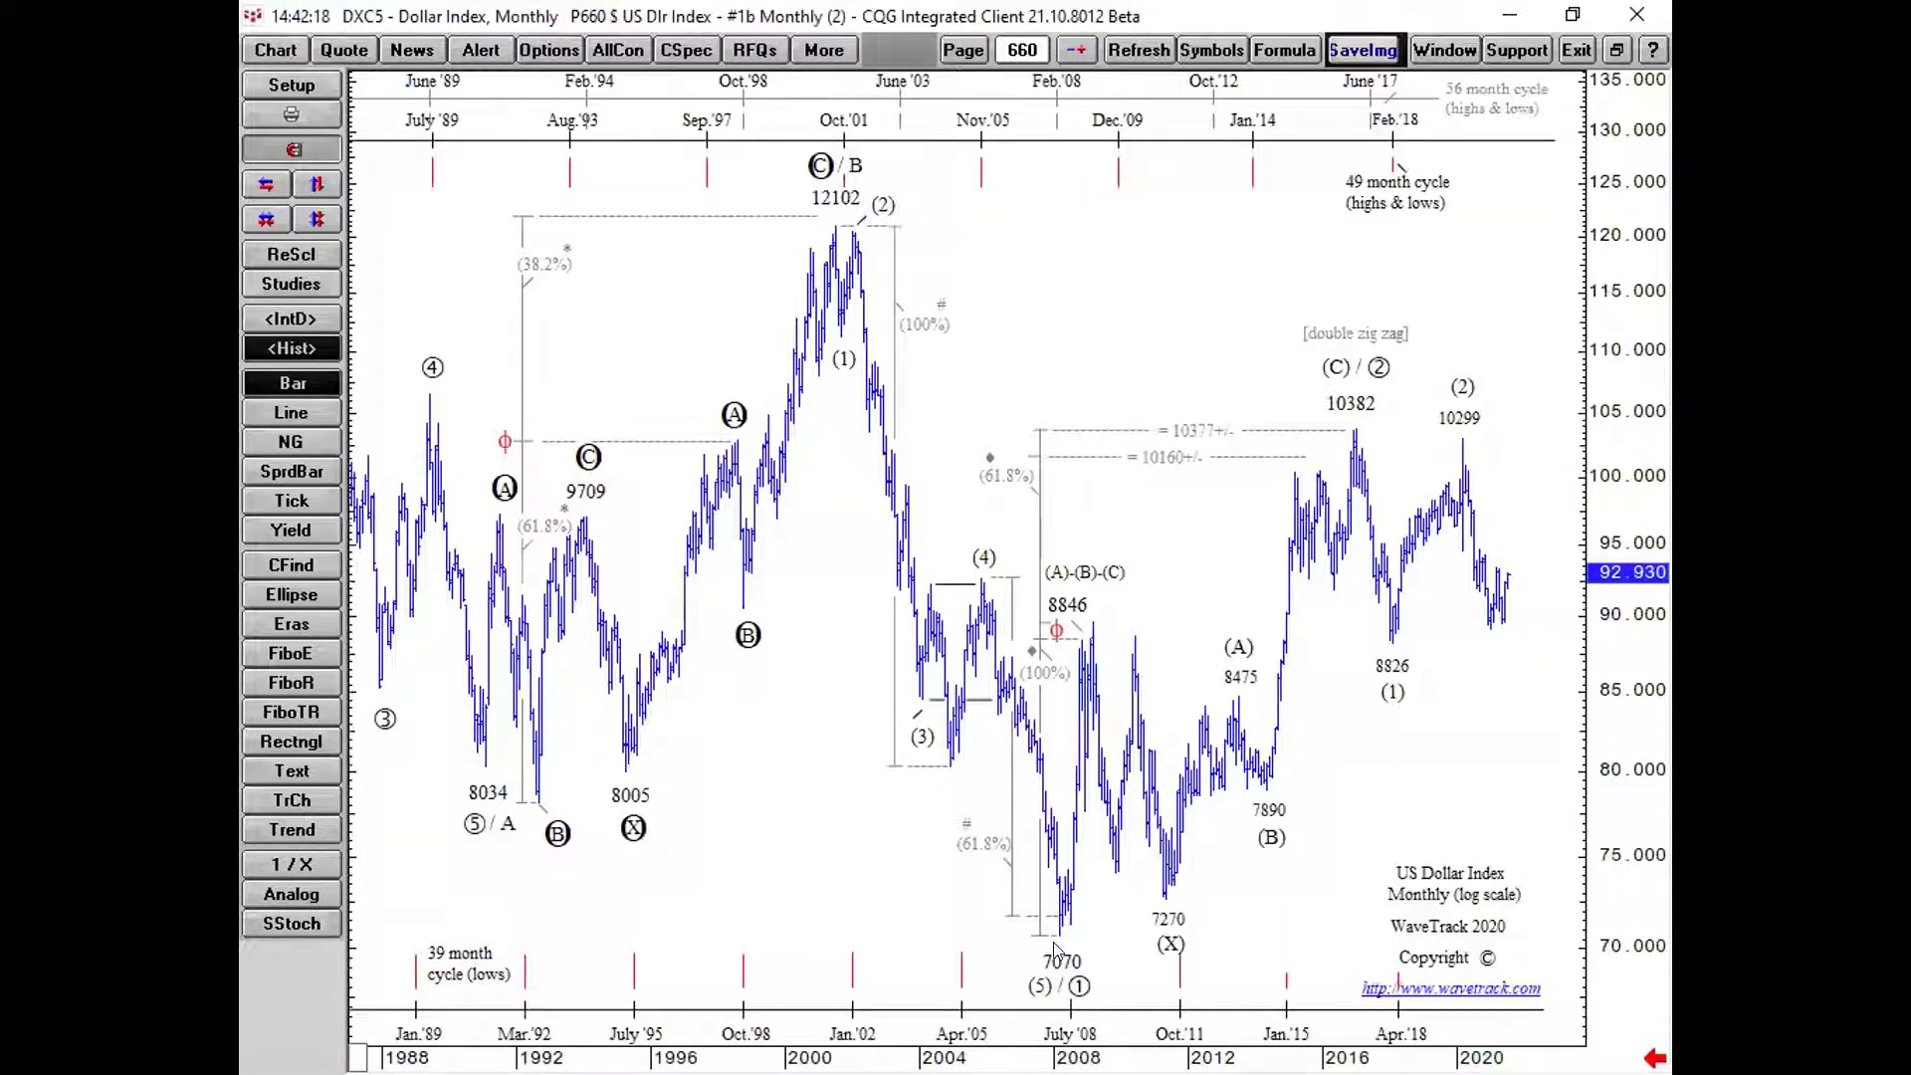
click(1058, 934)
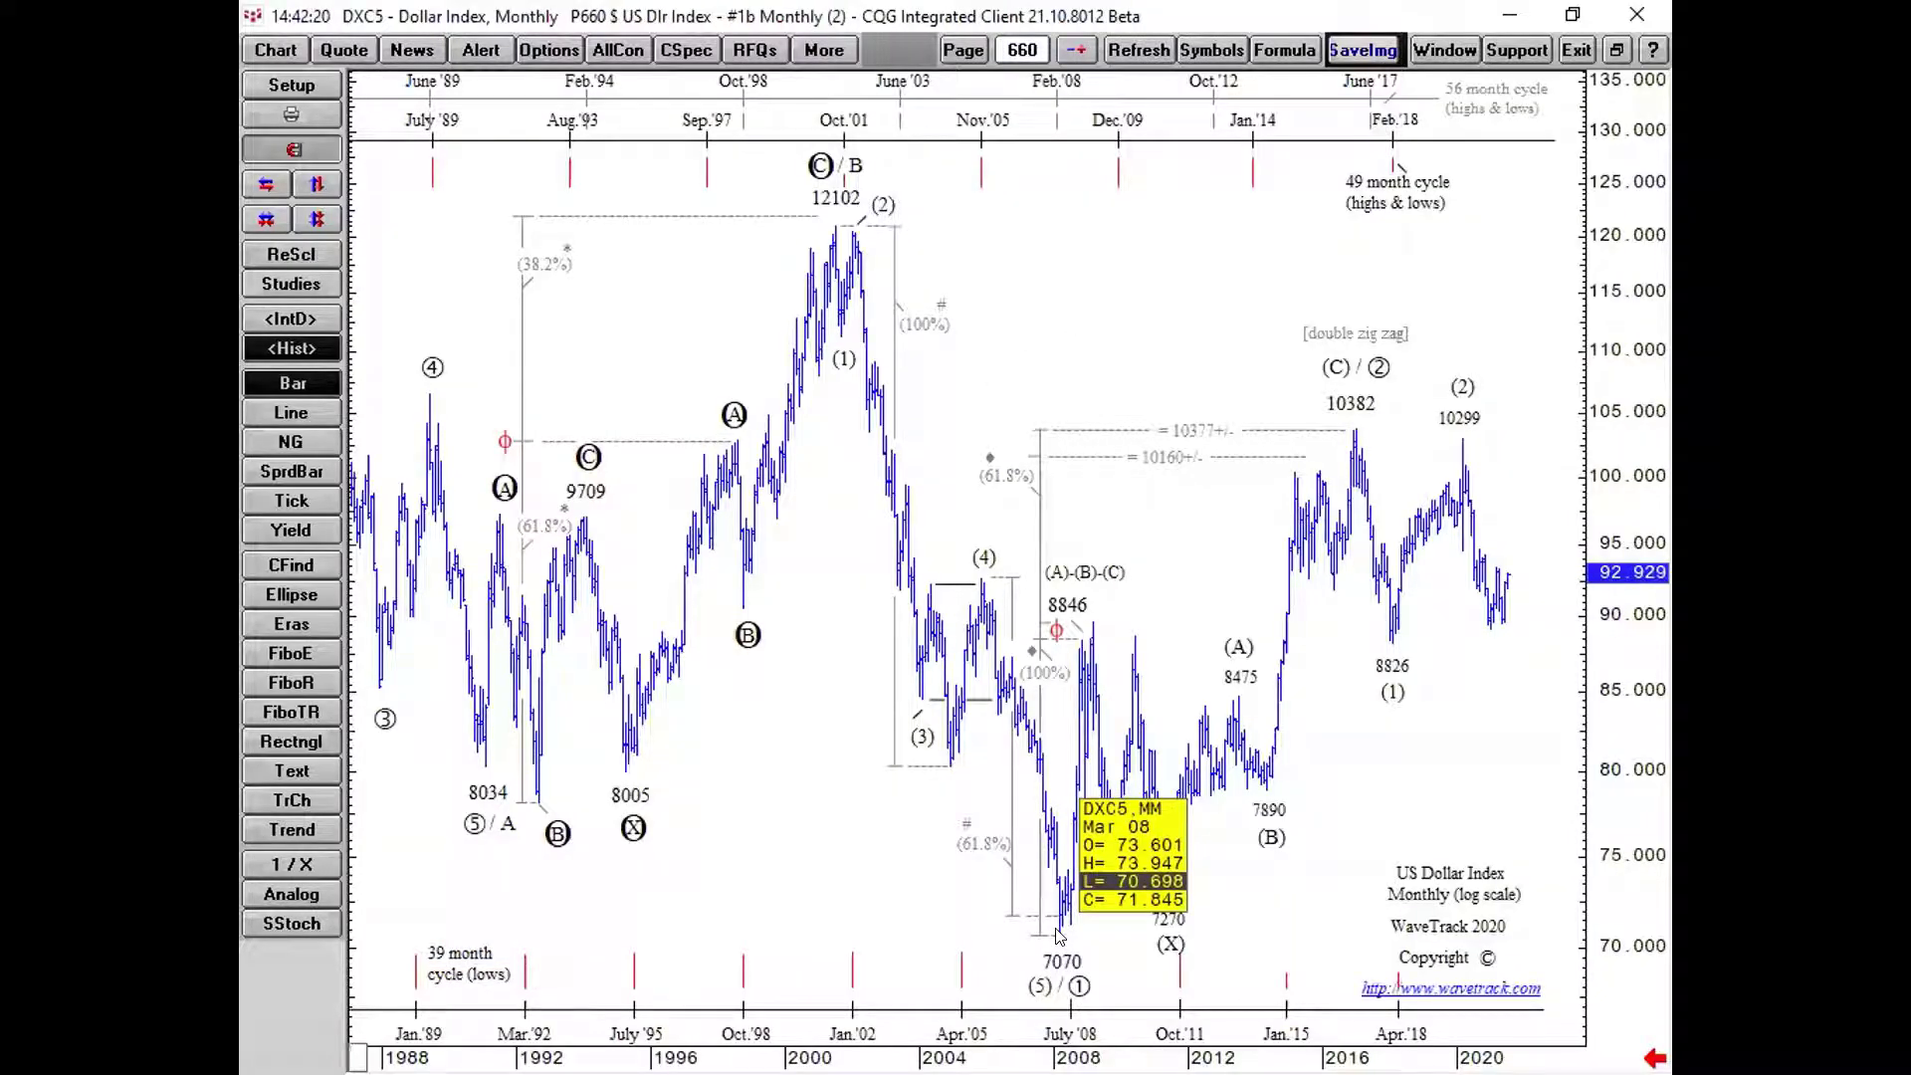
Draw a Fibonacci extension from the 7070 low to the 8846 high, then check the 10382 high
click(292, 653)
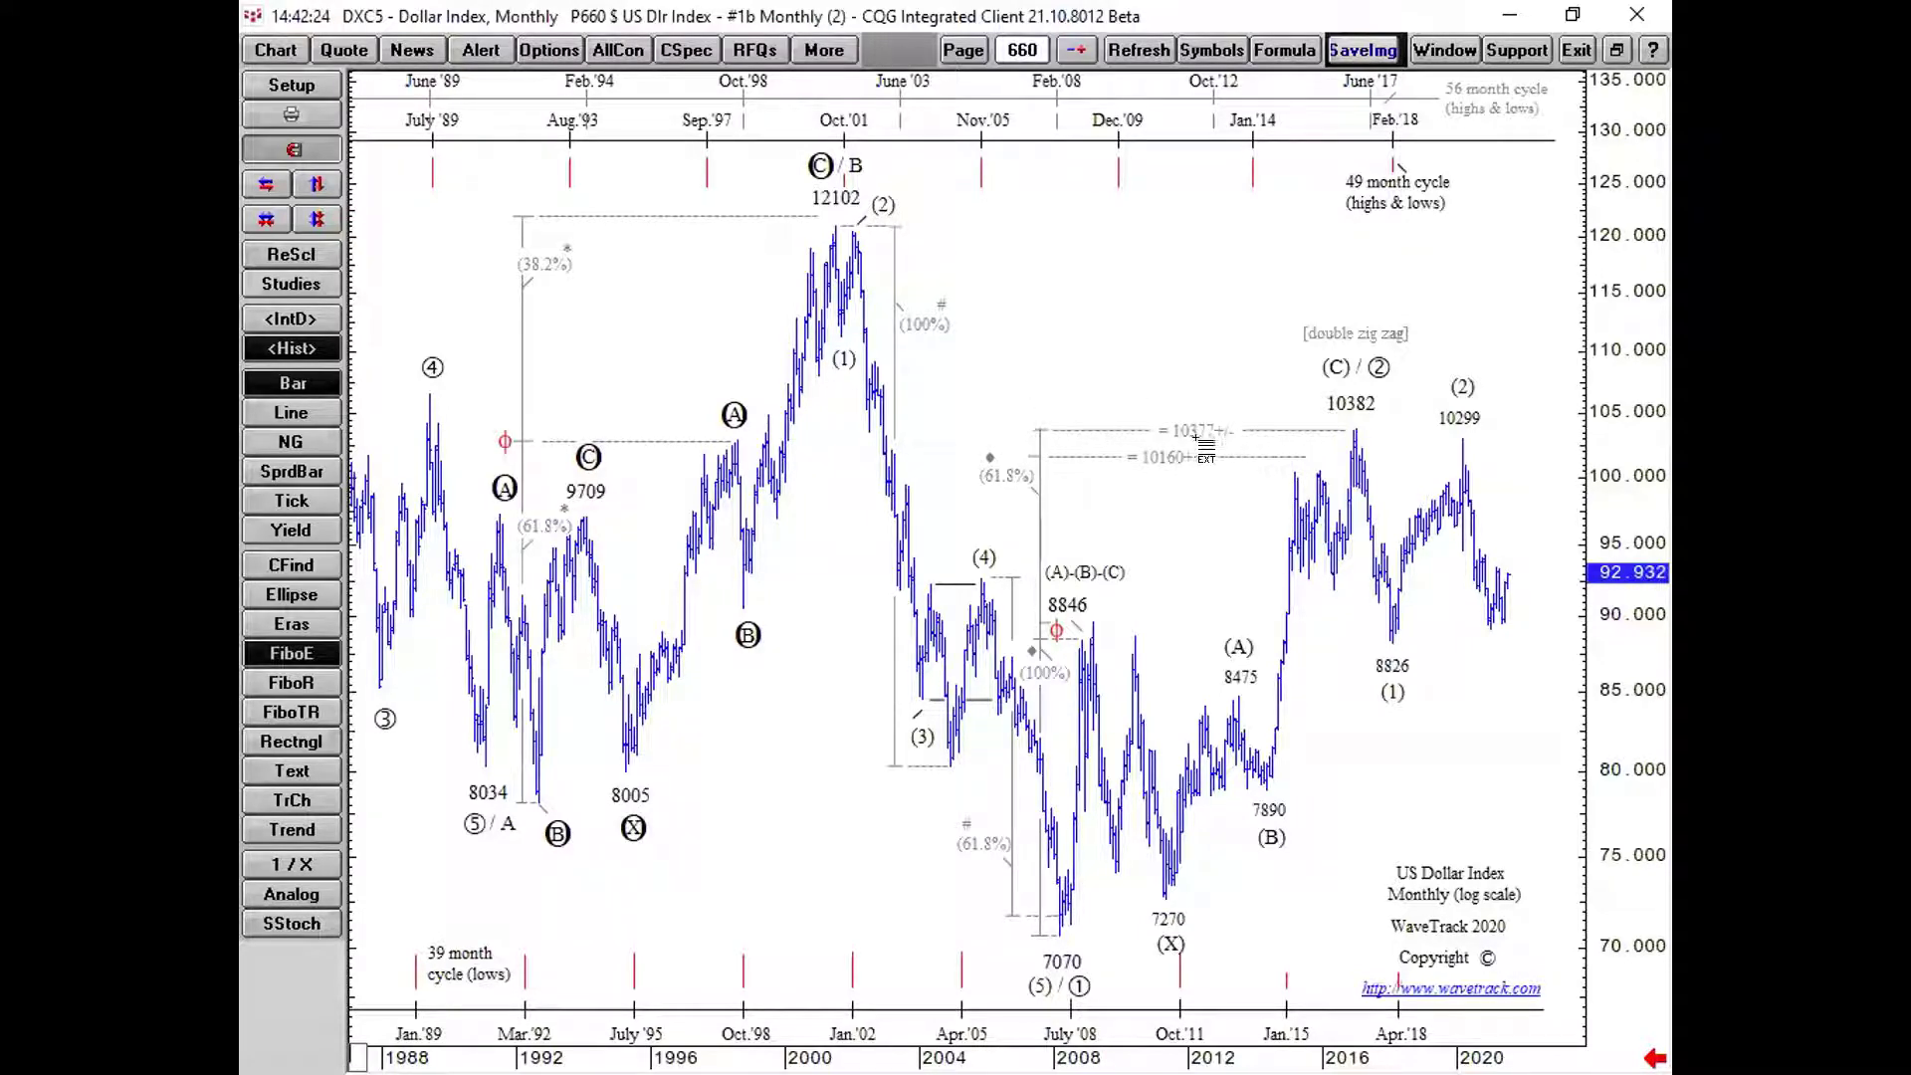
right_click(1147, 277)
click(1115, 308)
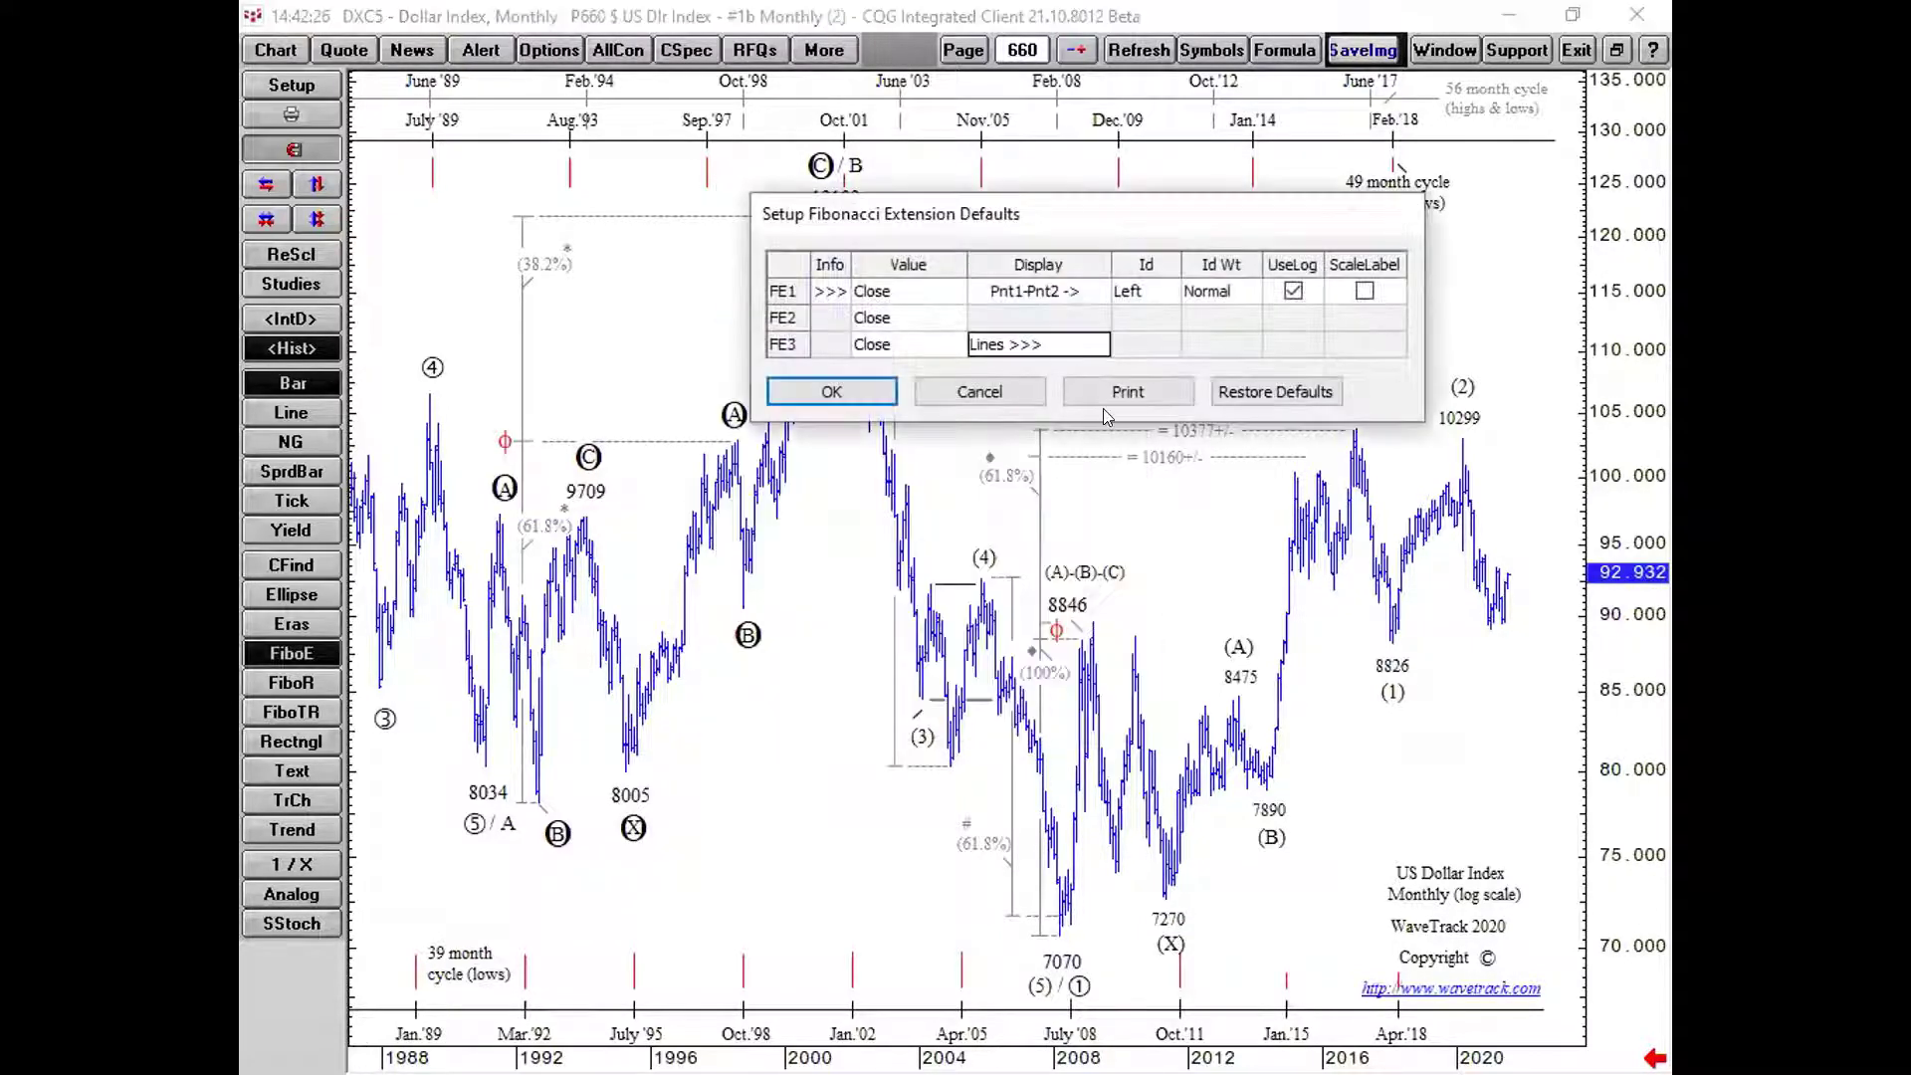
click(1271, 264)
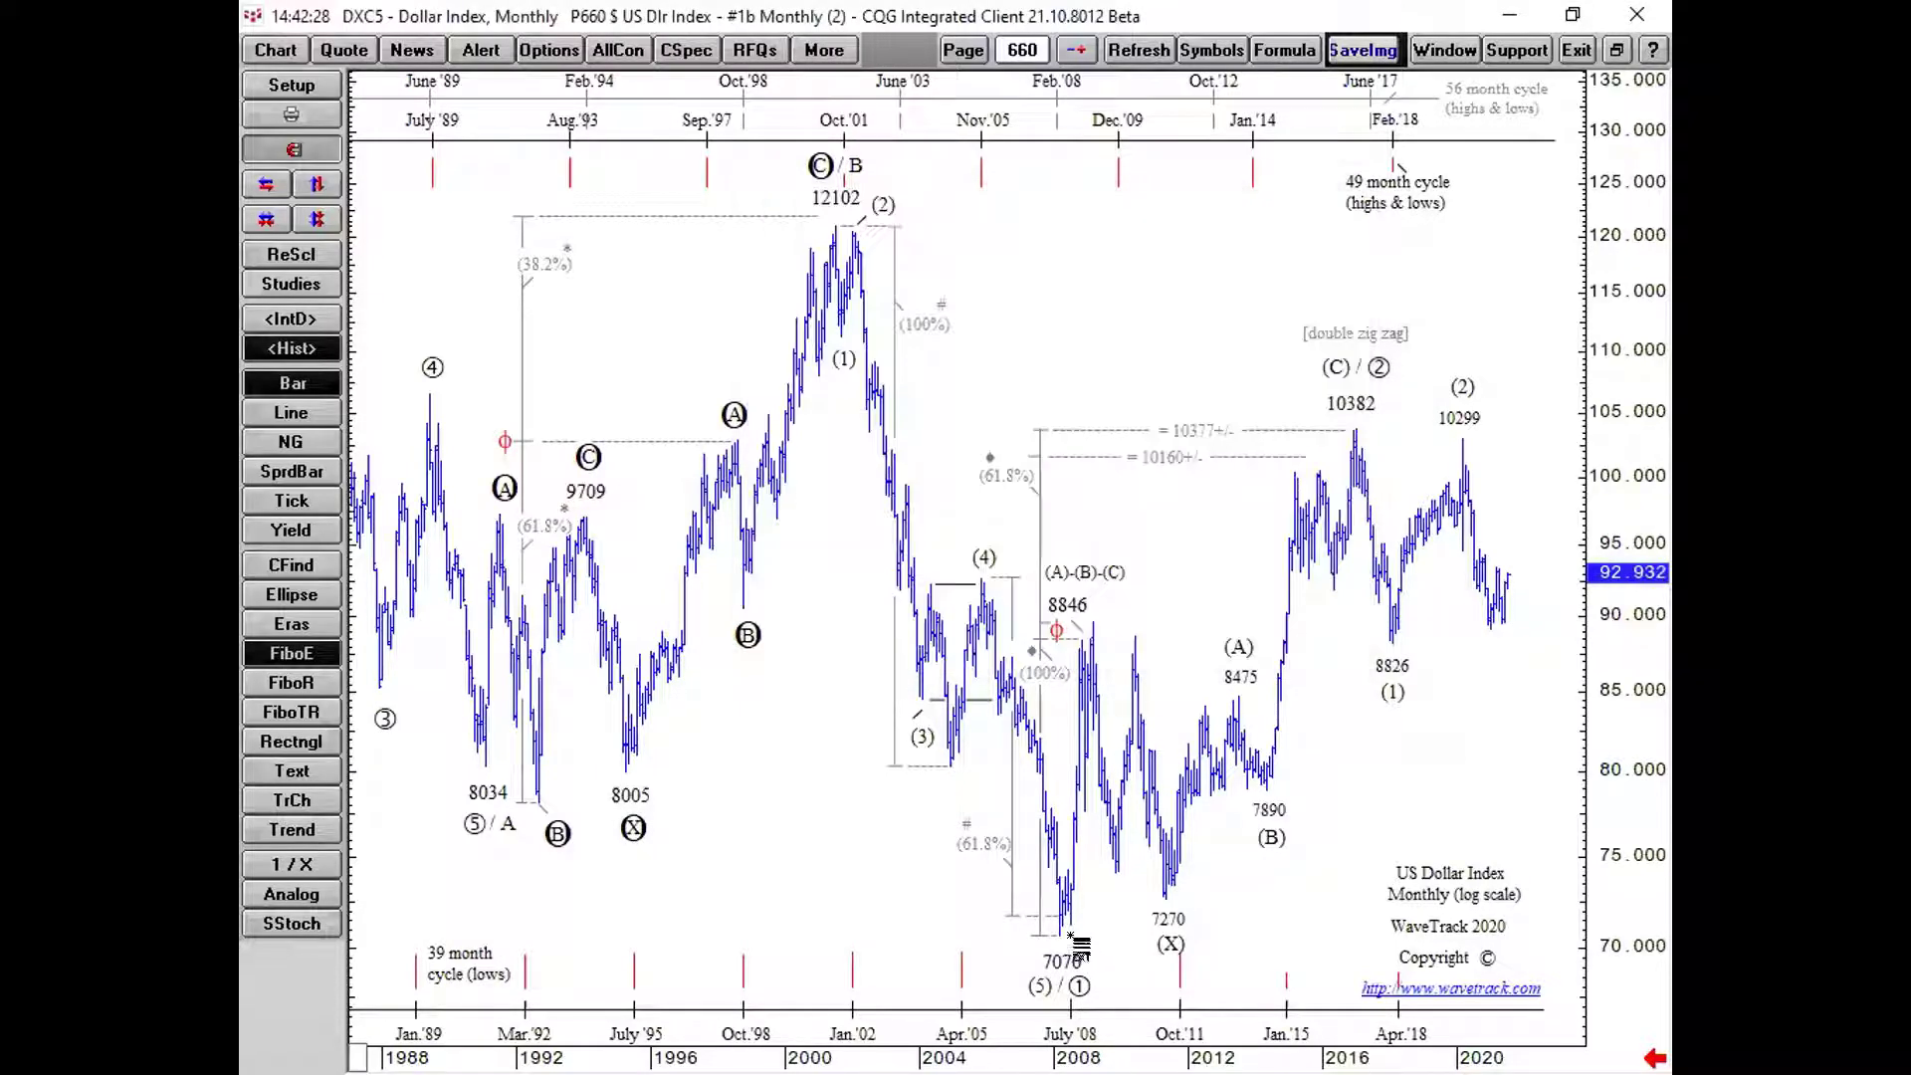
click(1069, 933)
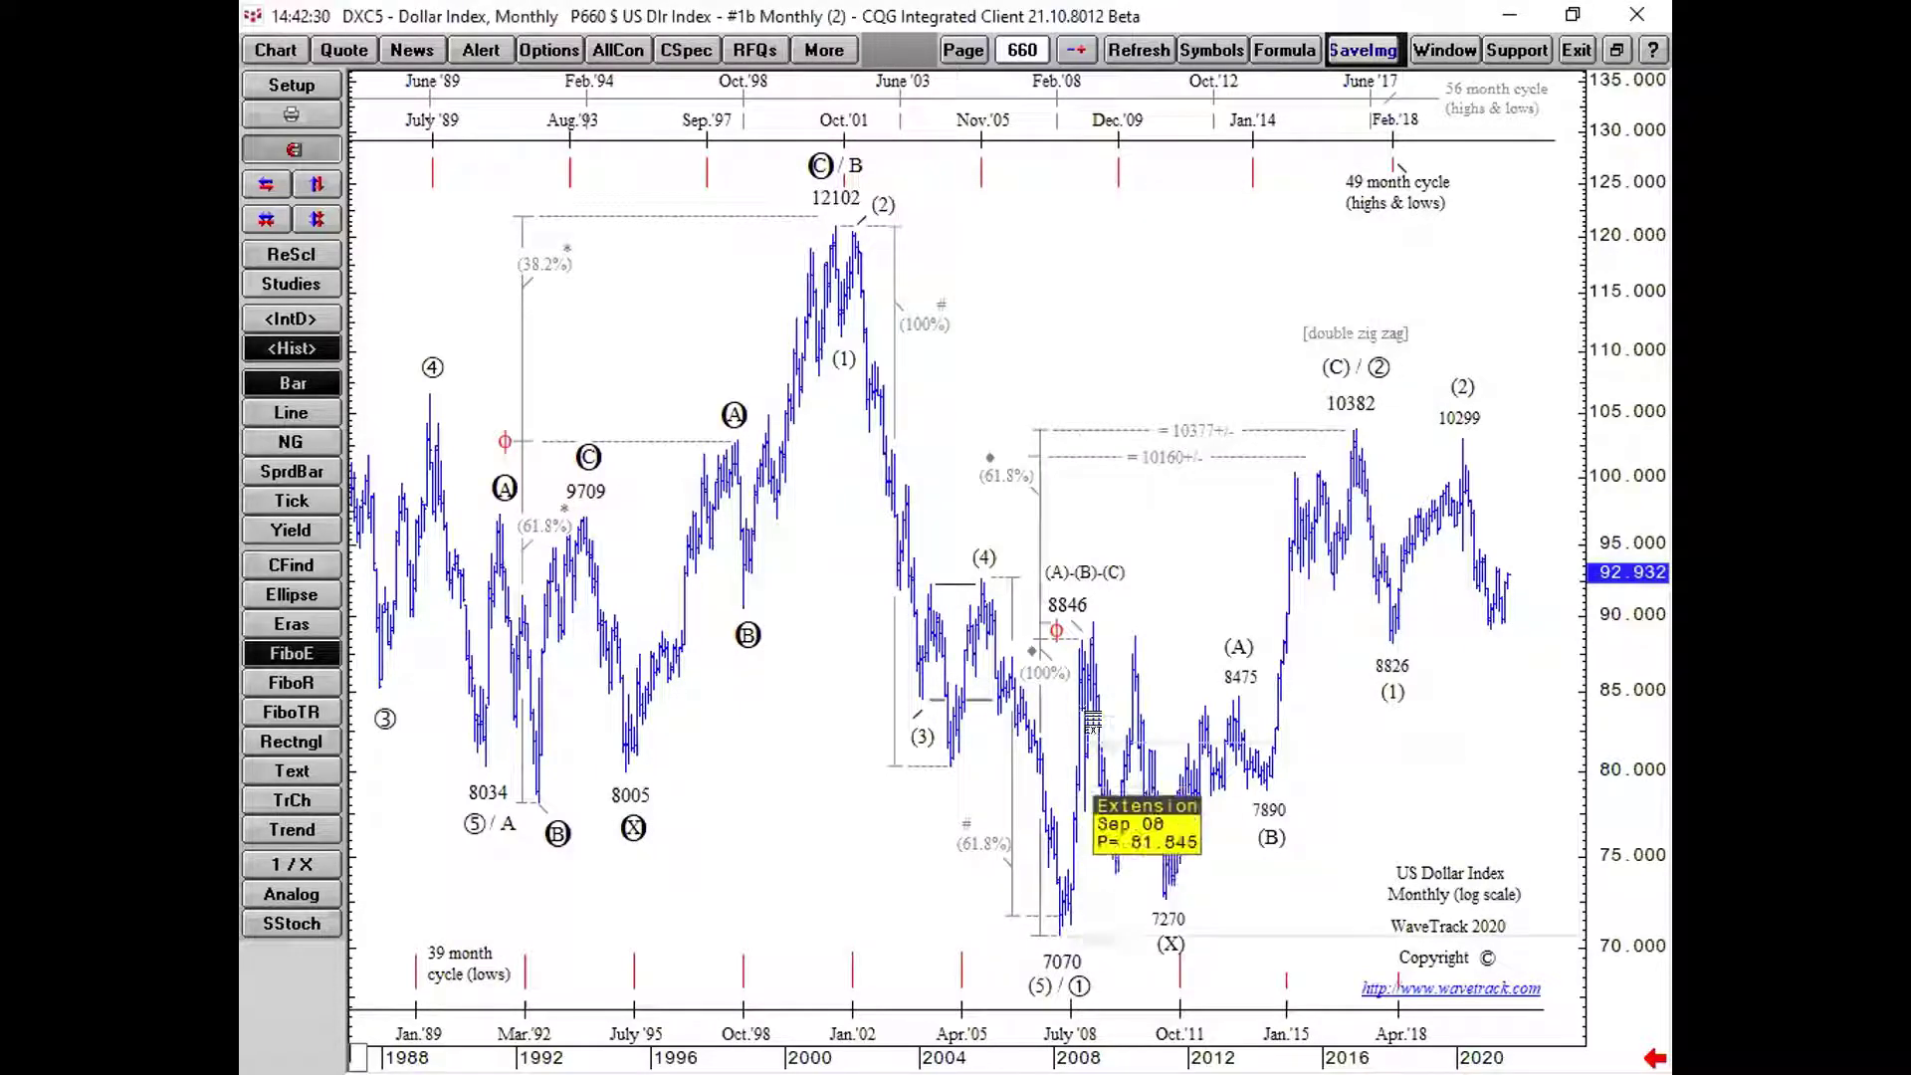
click(1093, 631)
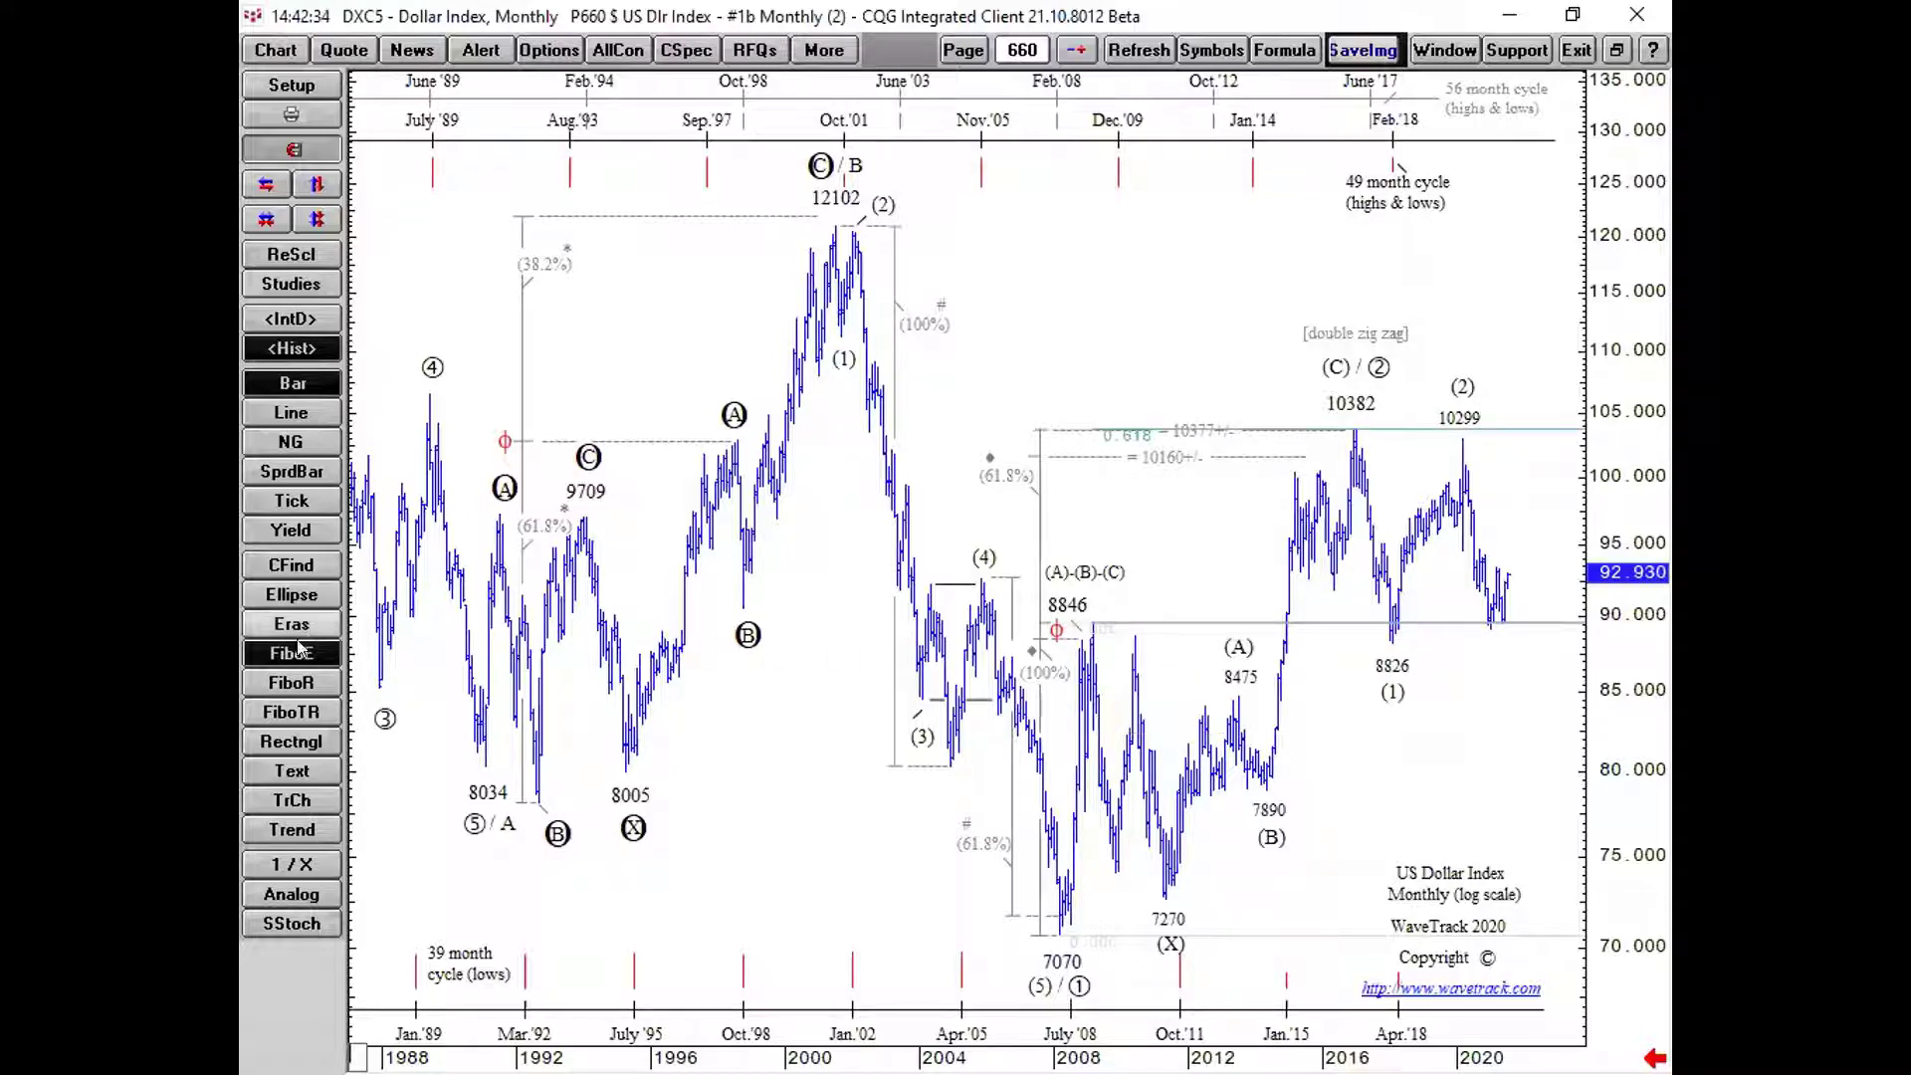
click(1351, 431)
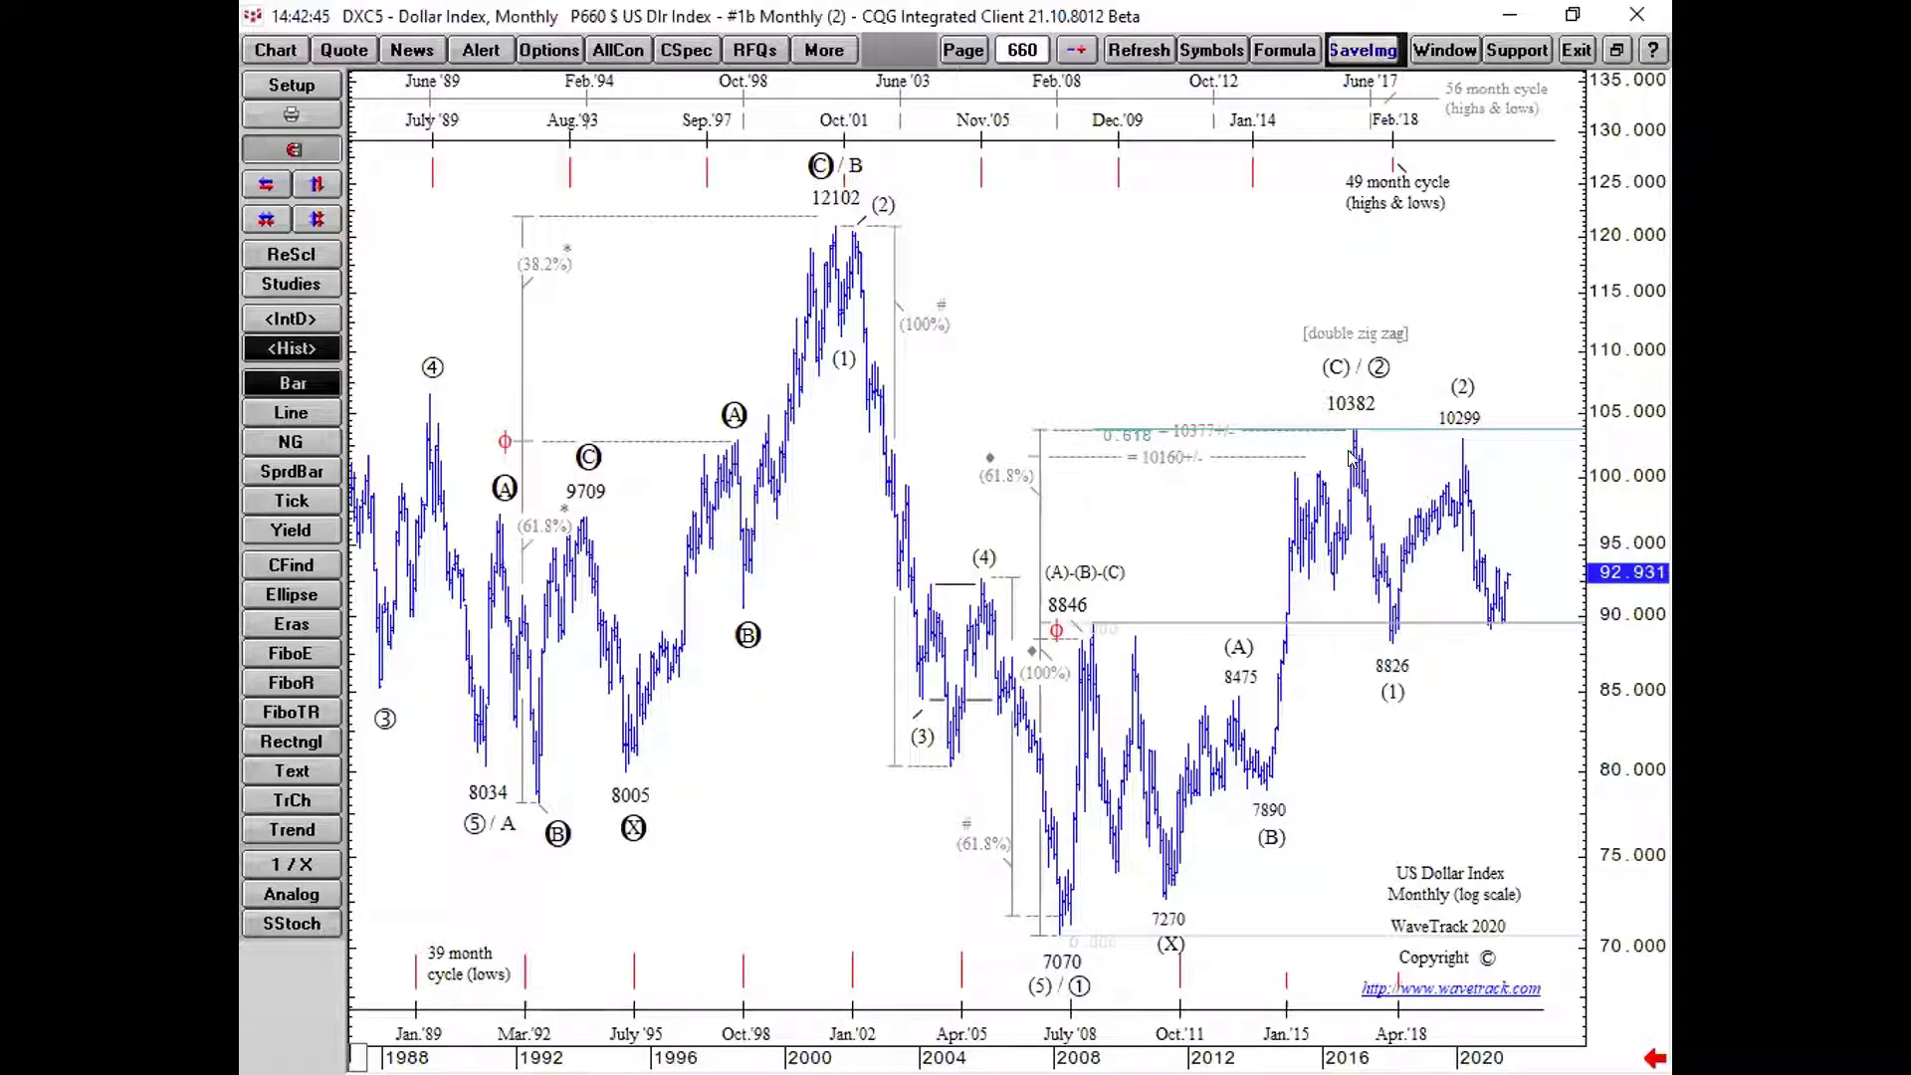
mouse_move(1351, 457)
On weekly page 466, draw a Fibonacci extension from the 8921 low to 9343, with 0.618 near 96.15
click(963, 50)
click(1046, 72)
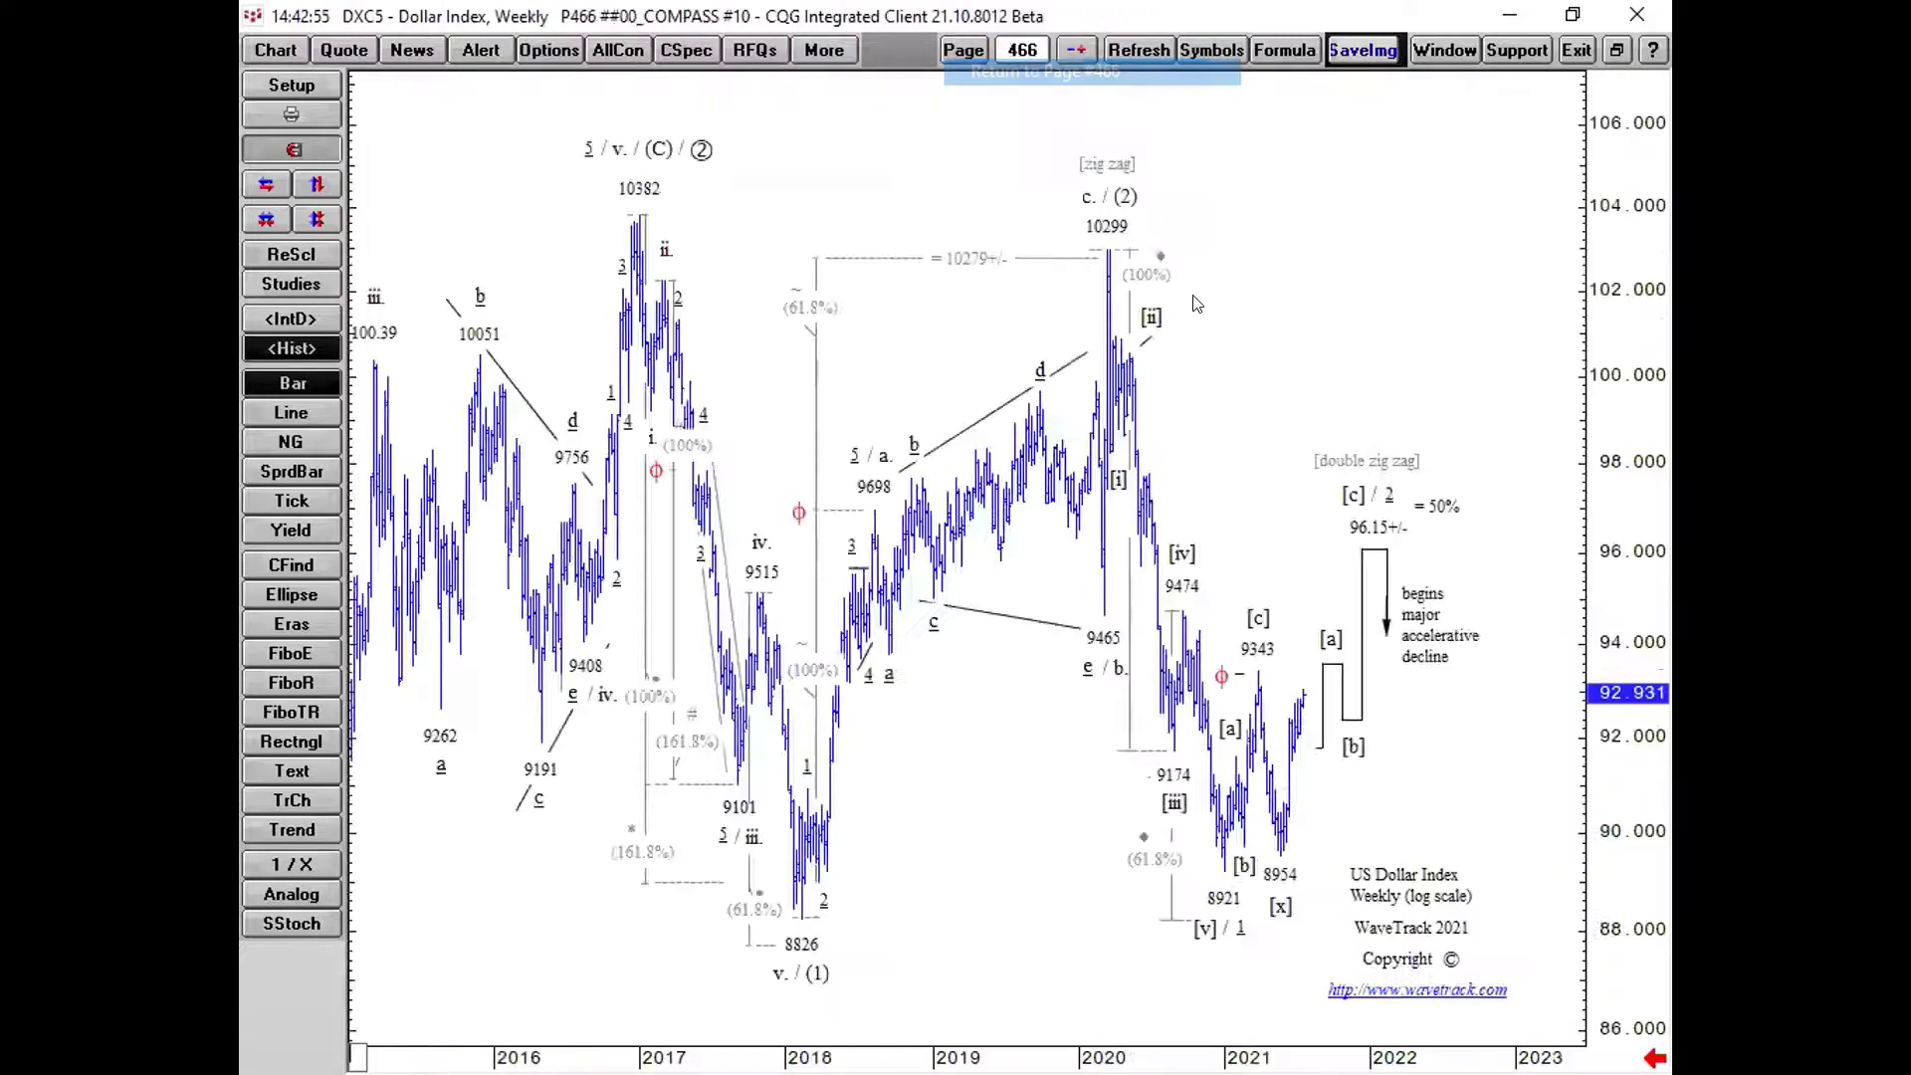
click(308, 654)
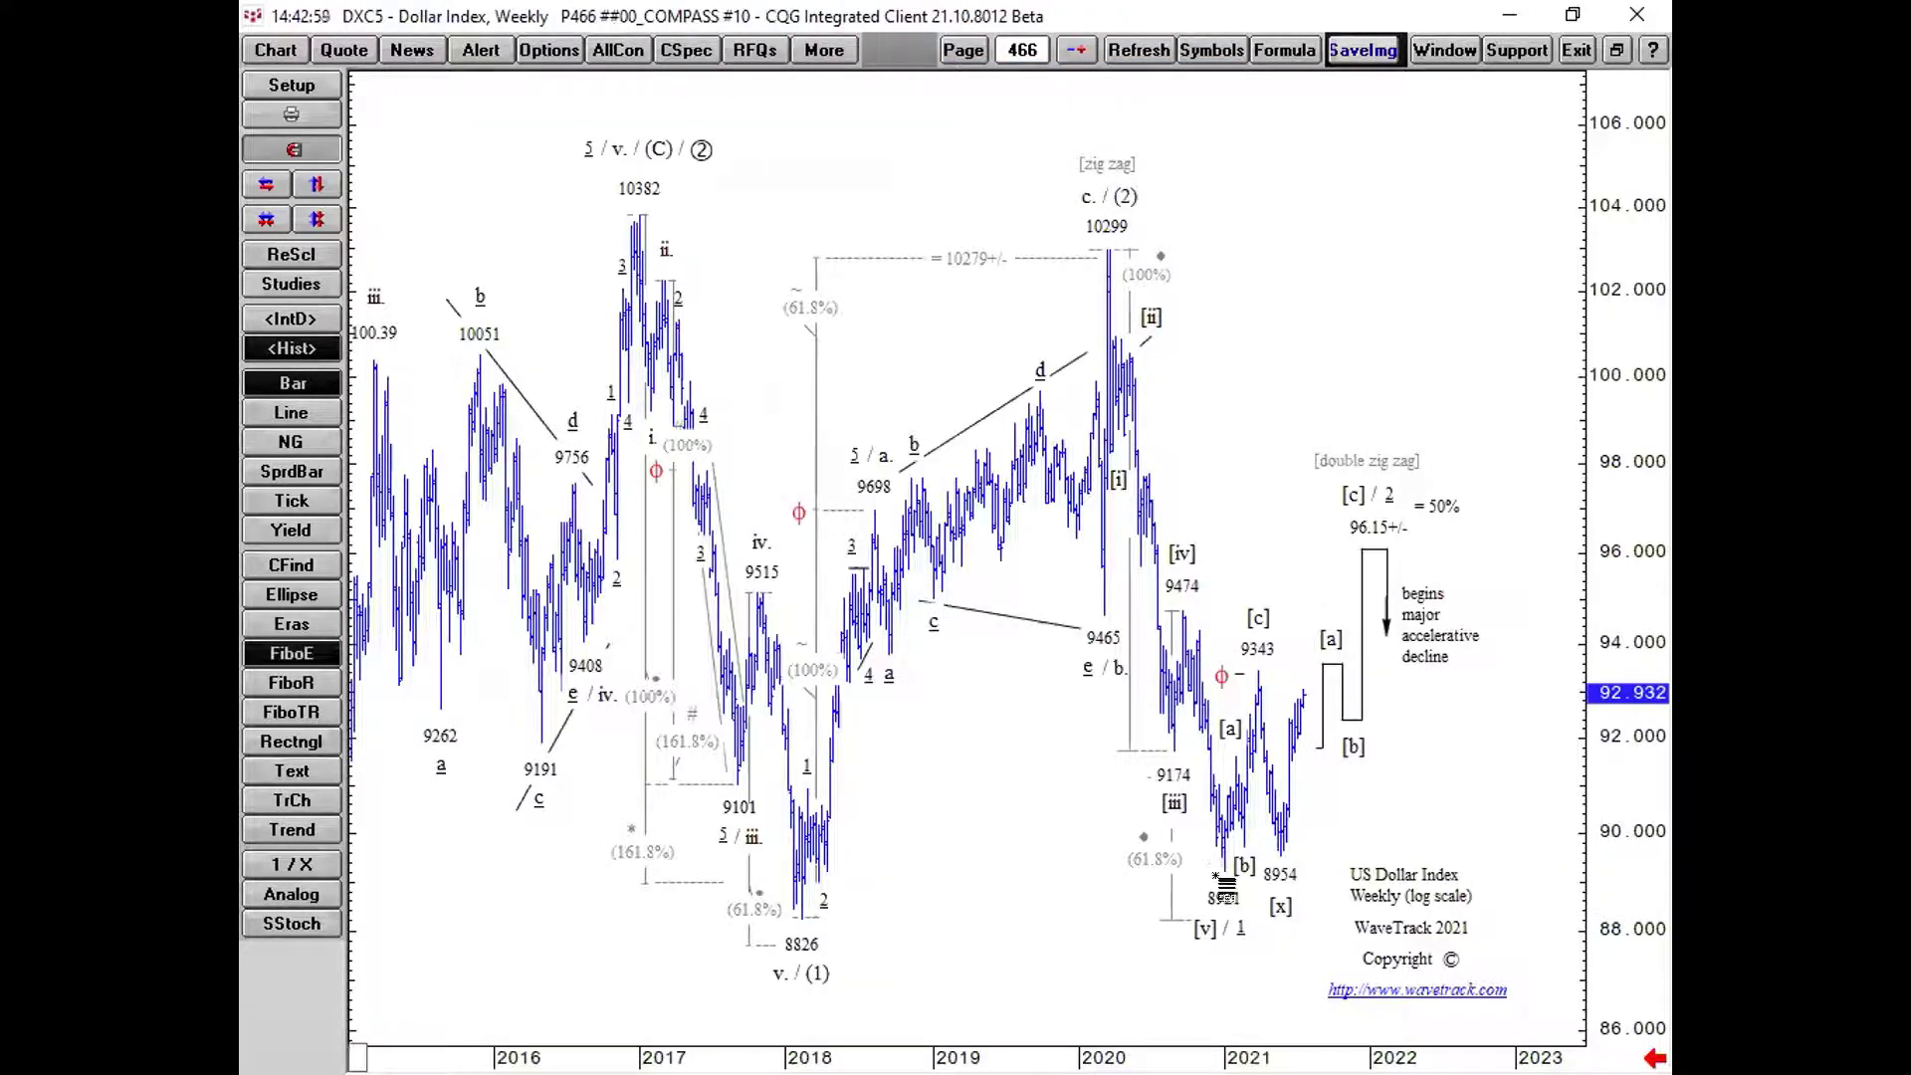
drag(1226, 886, 1264, 686)
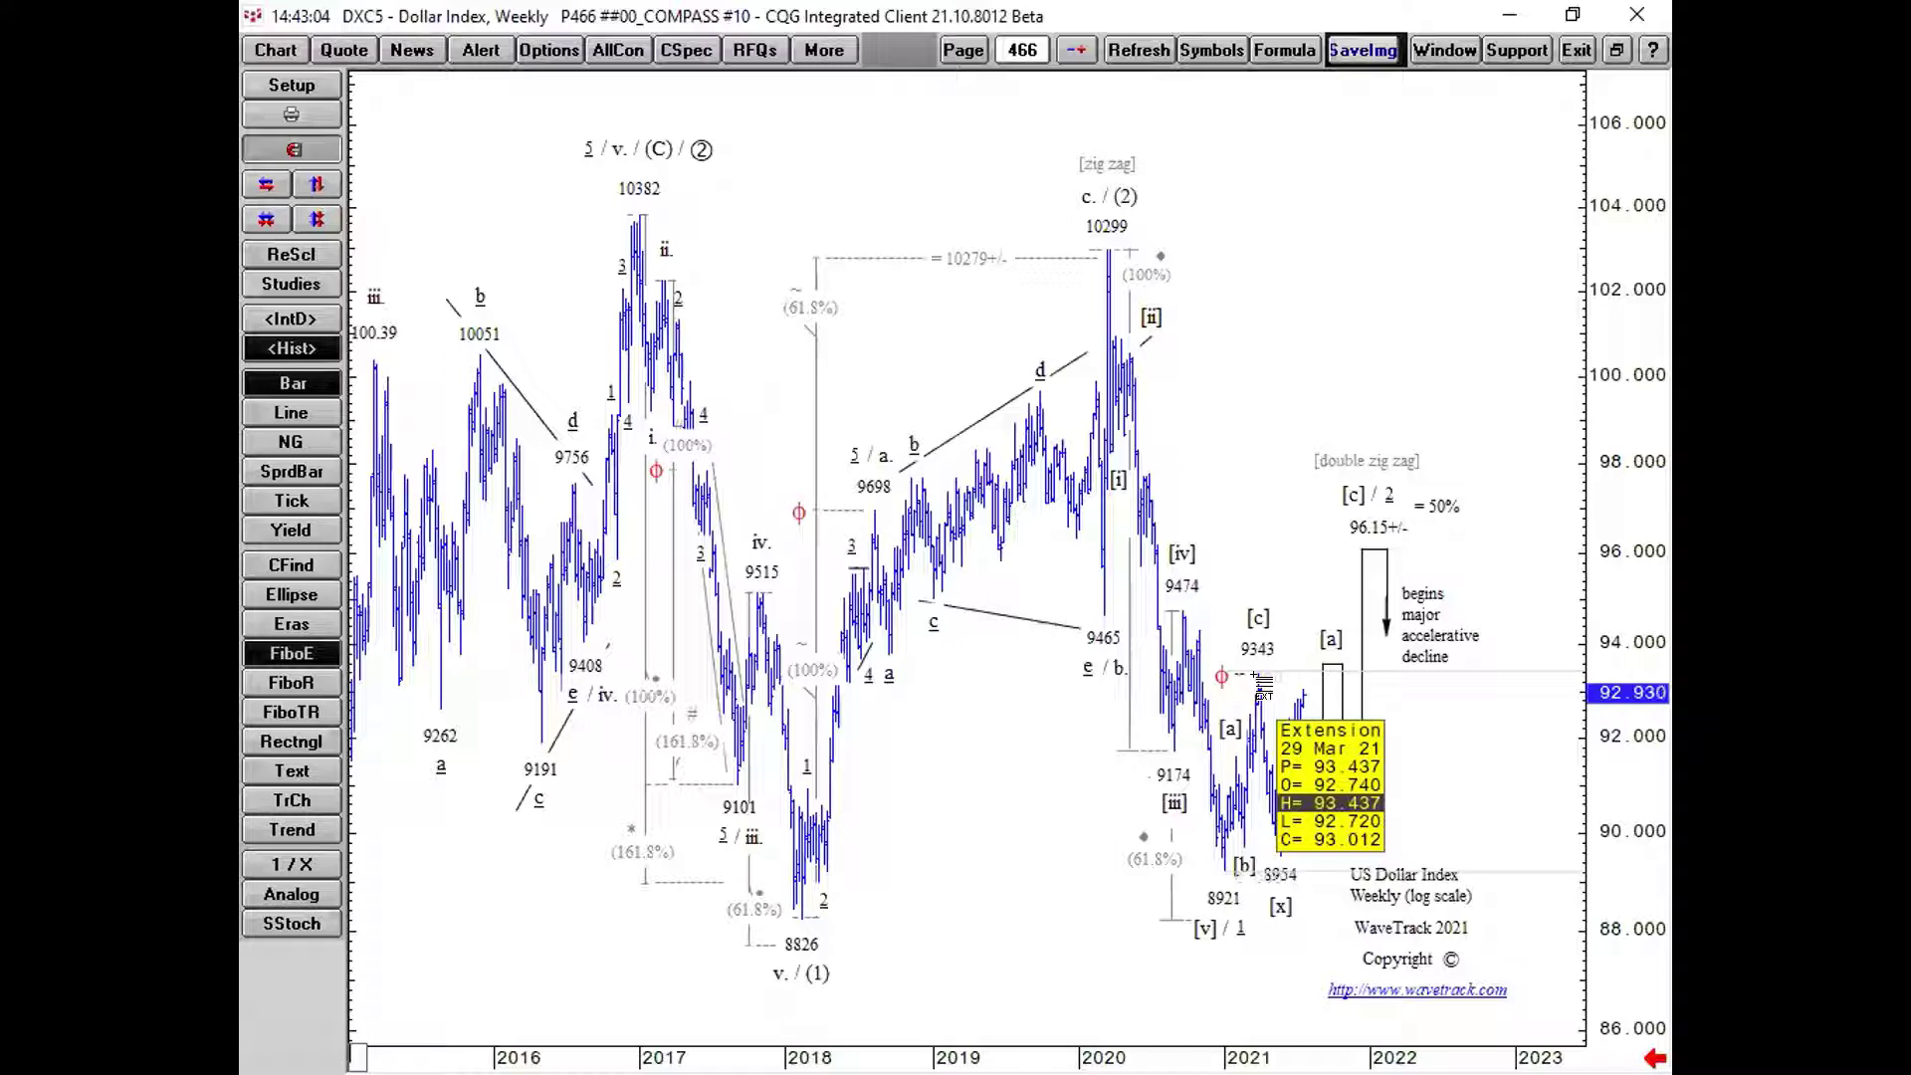
drag(1264, 686, 1264, 686)
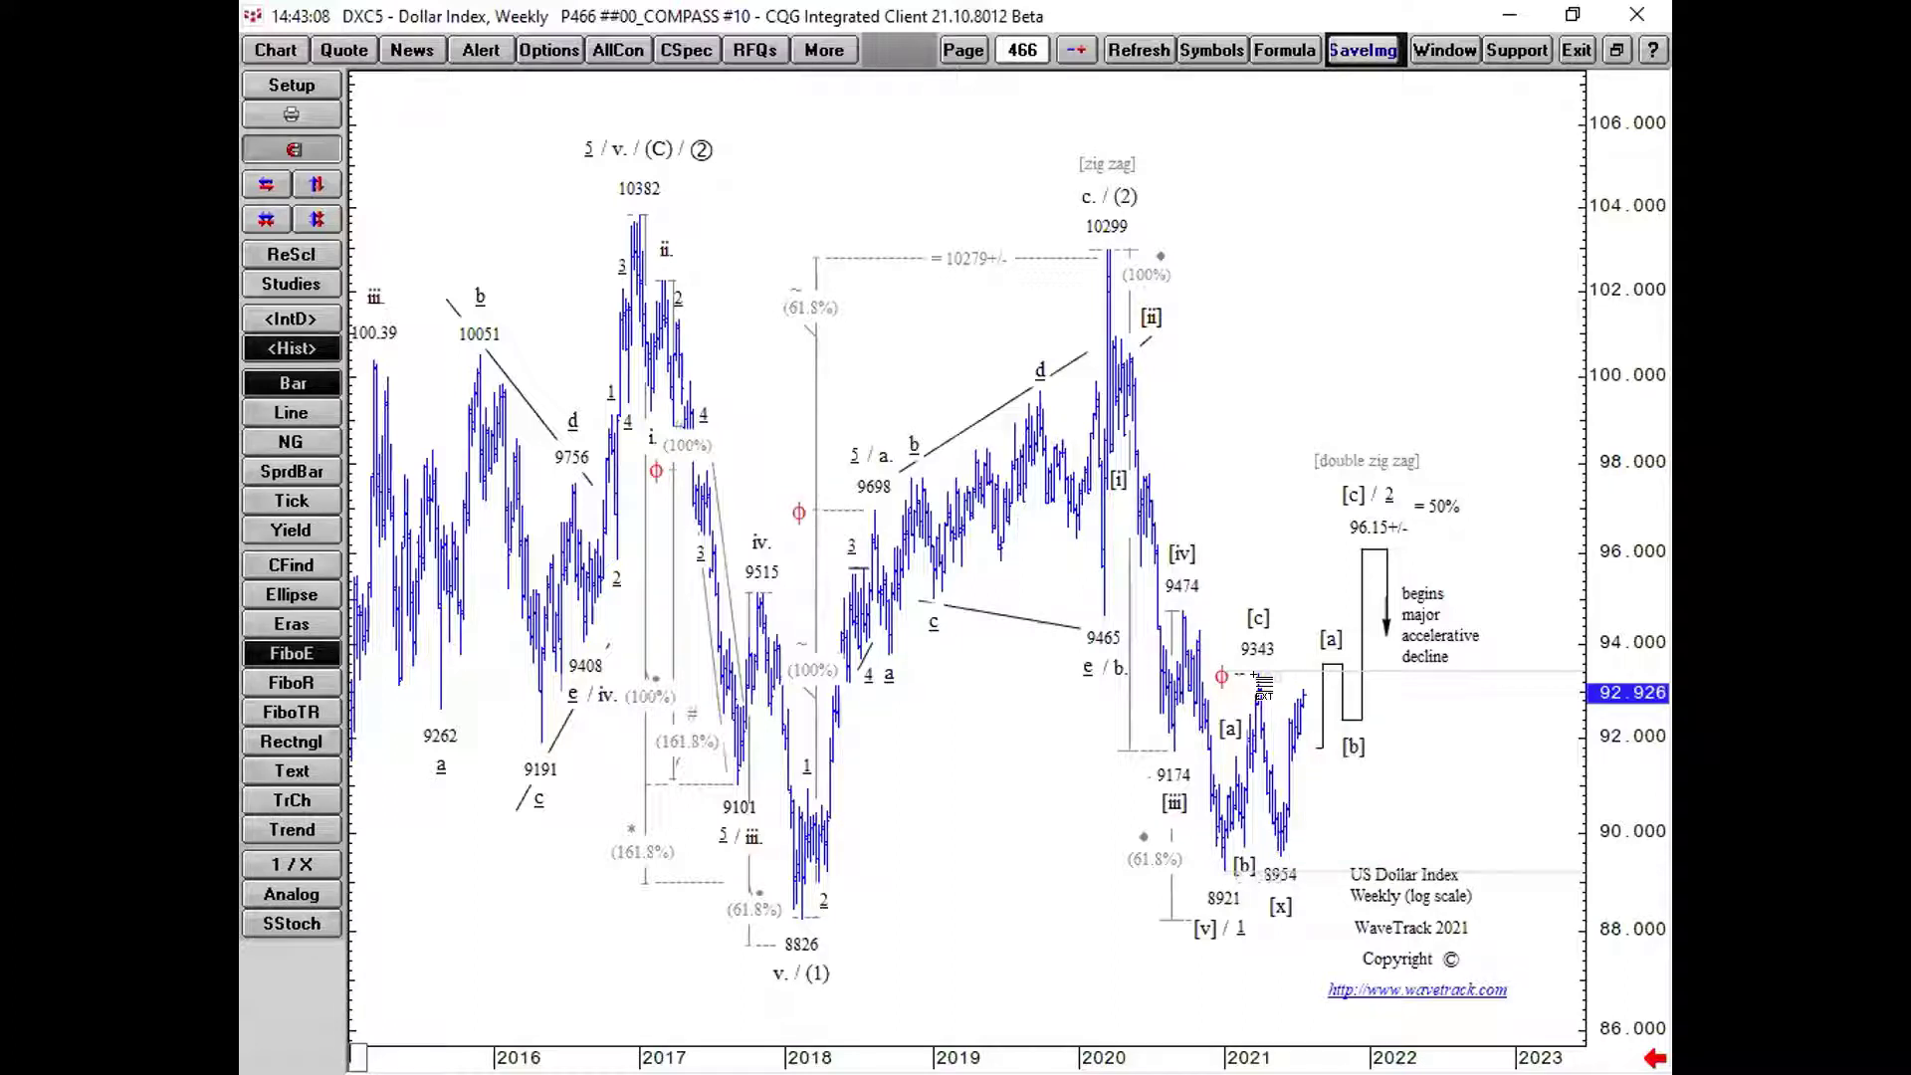
click(1265, 686)
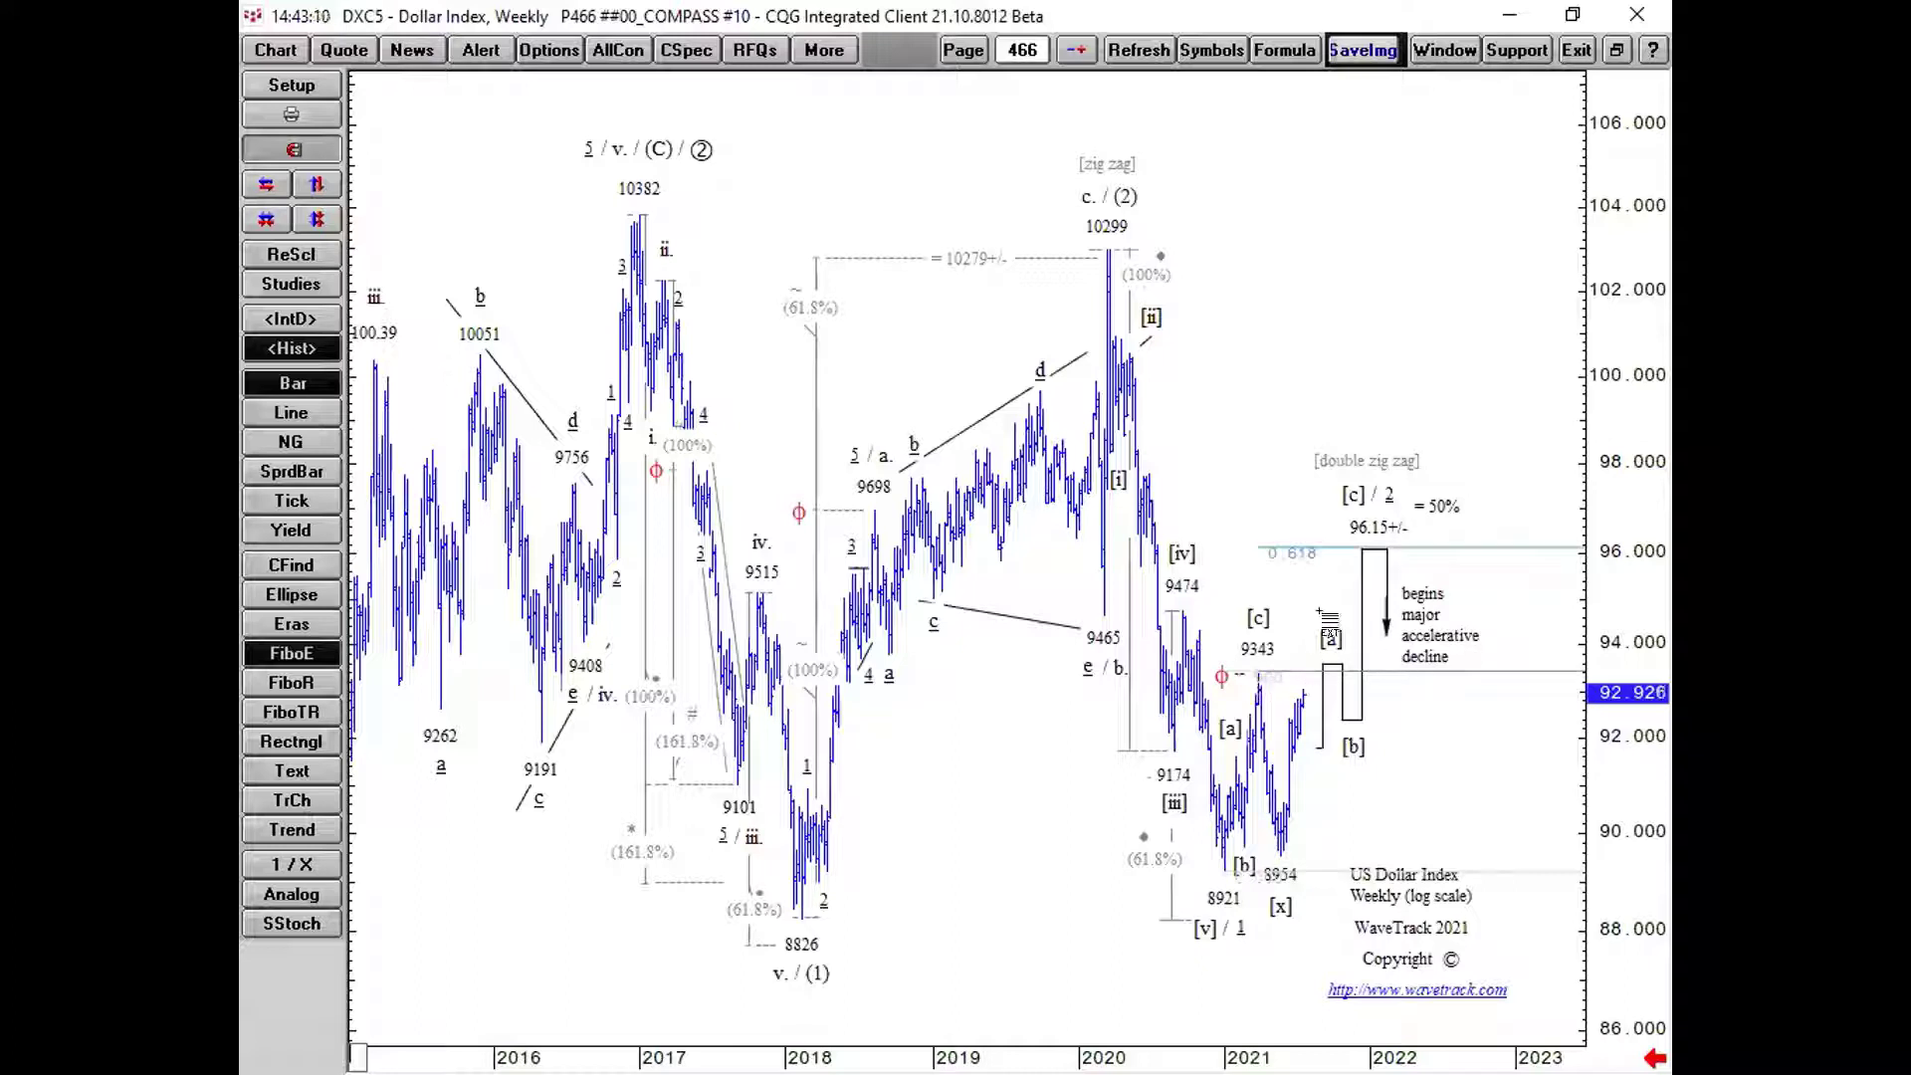
mouse_move(1322, 551)
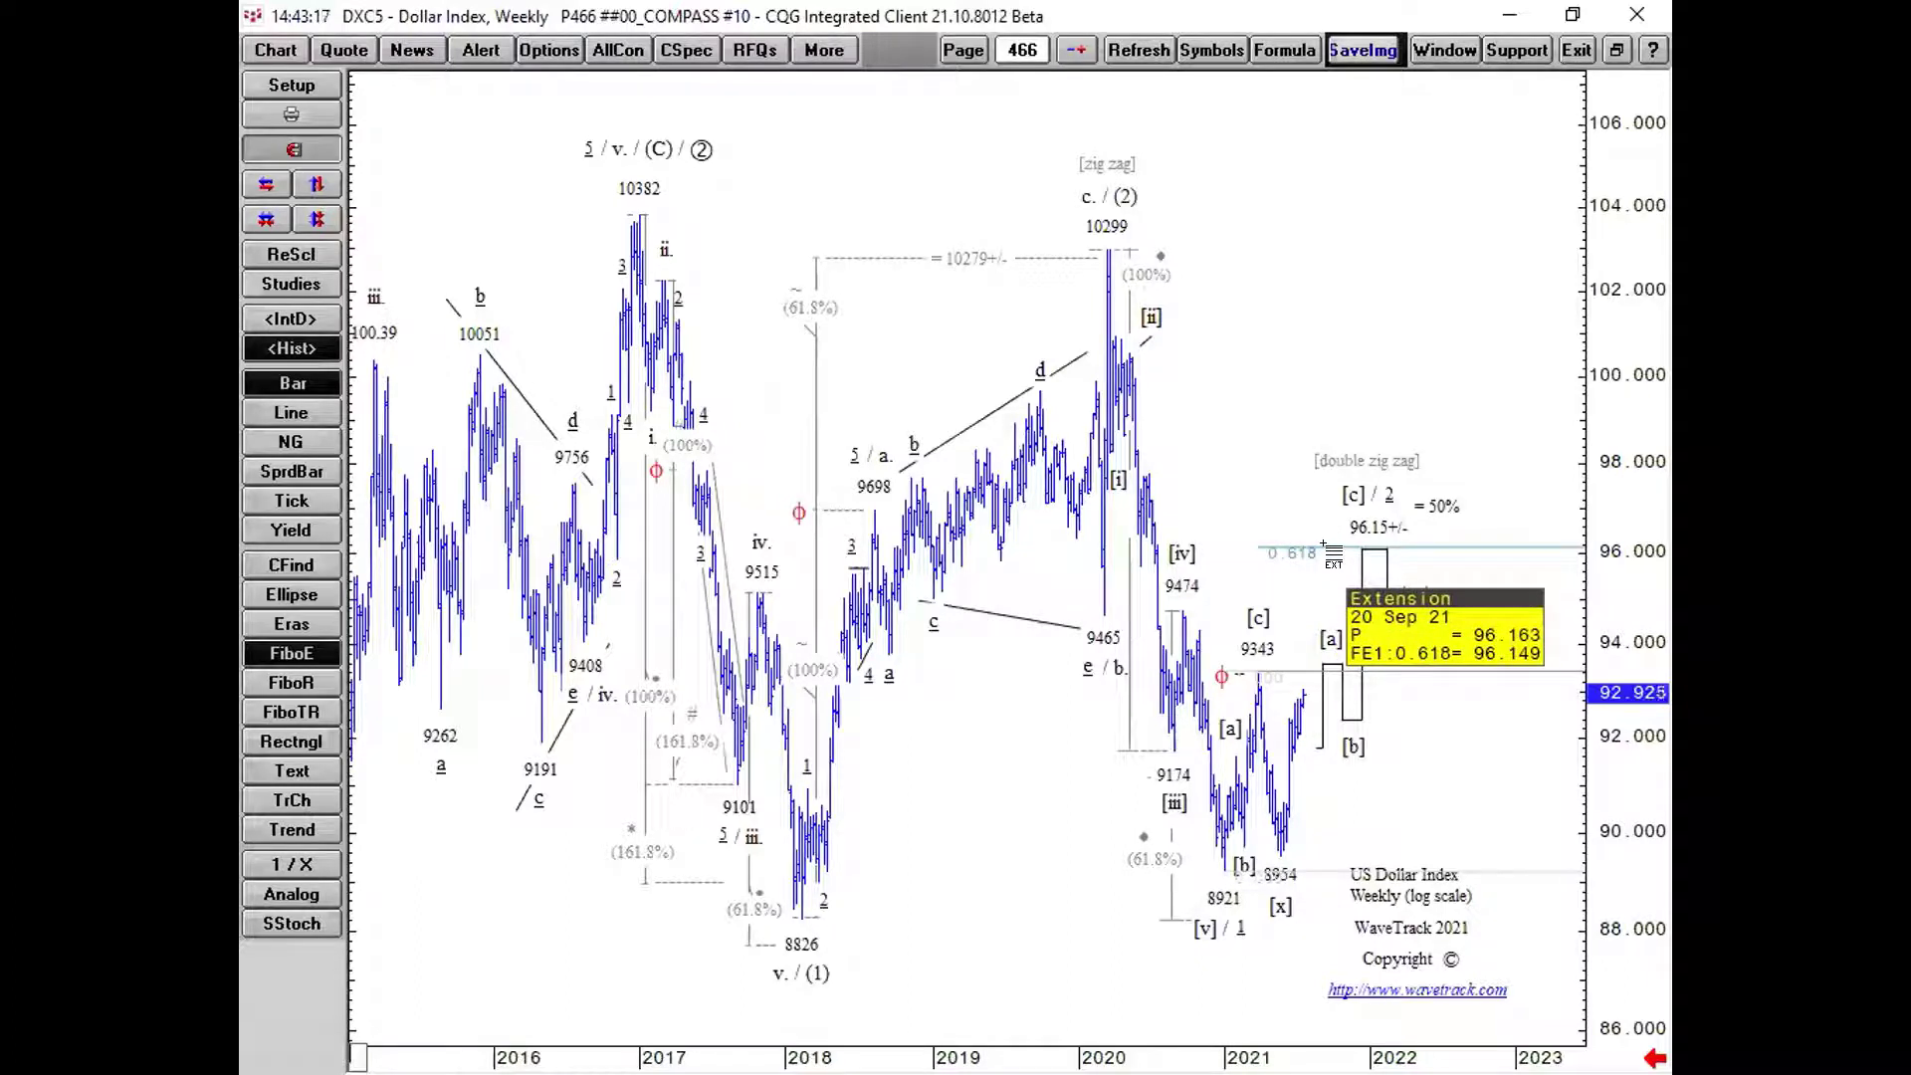
click(291, 653)
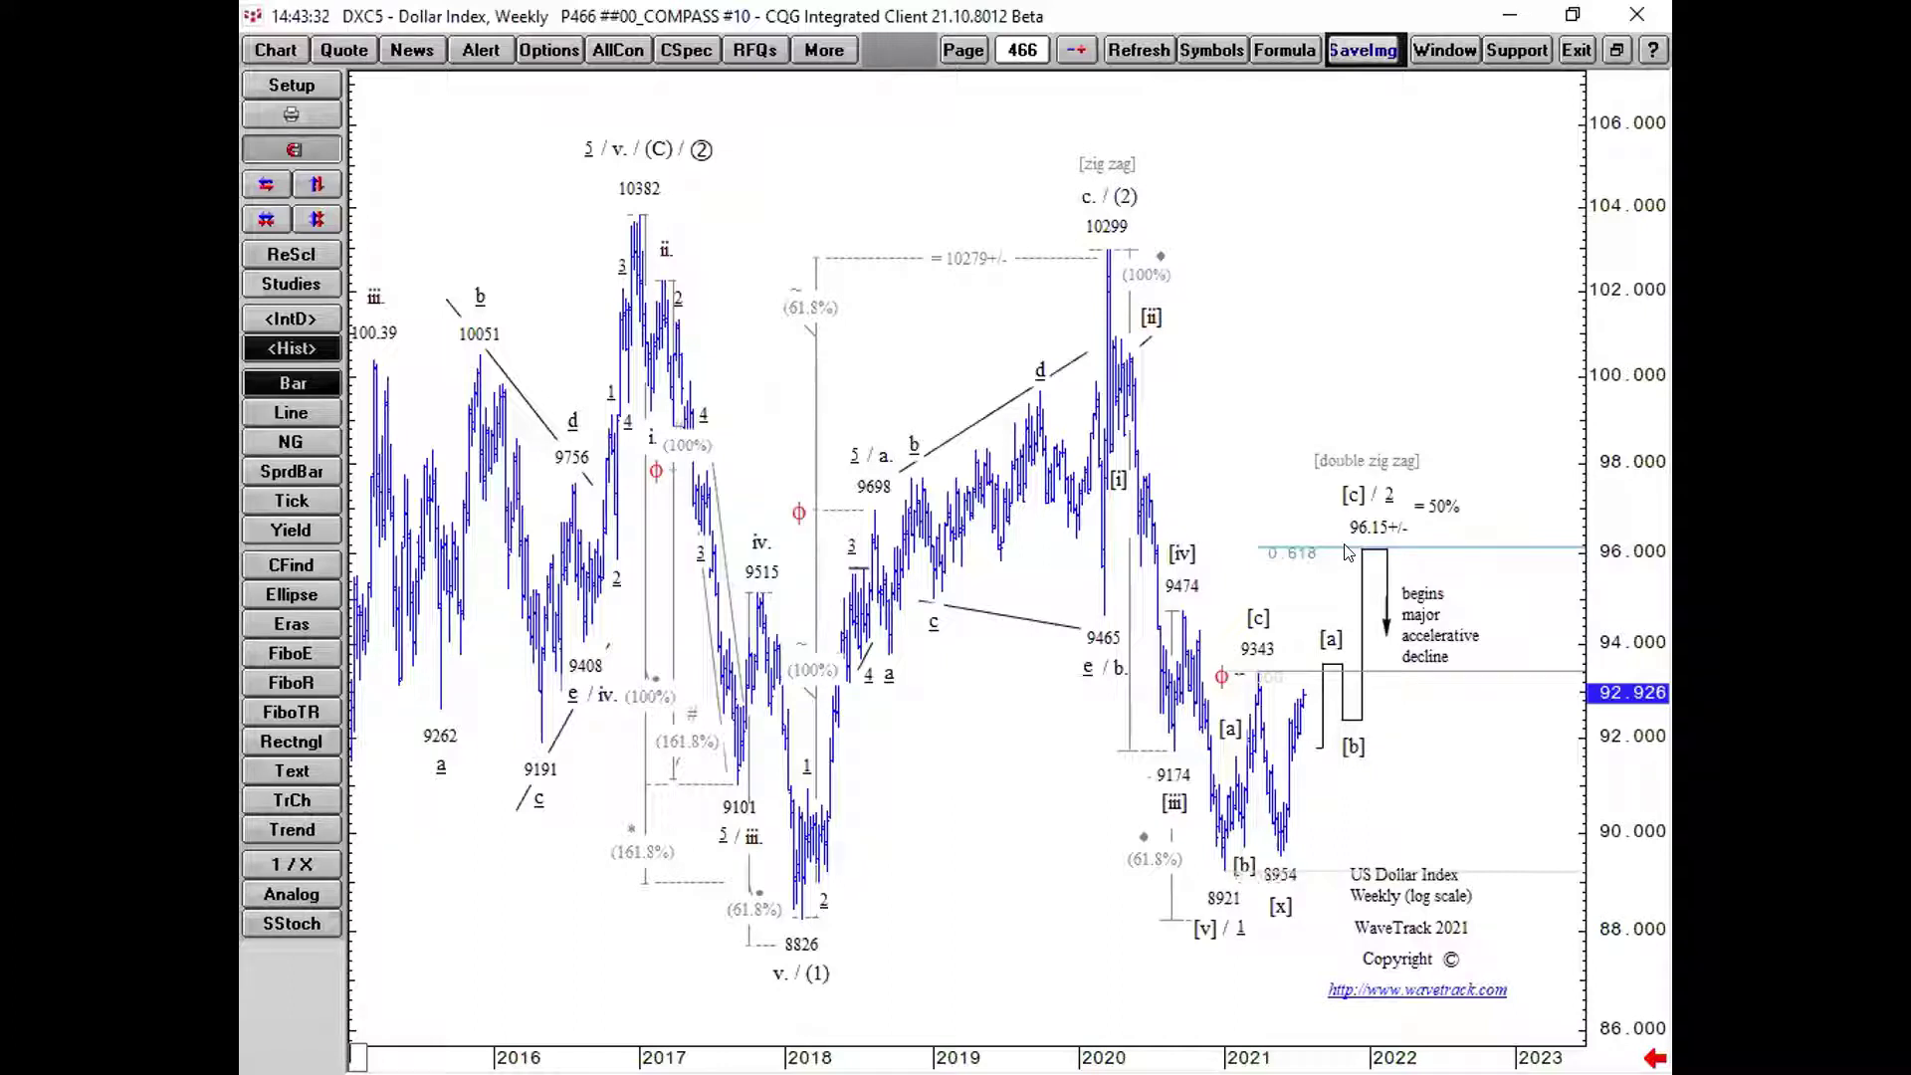
Remove the Fibonacci extension lines from the Dollar Index chart
mouse_move(1386, 554)
click(307, 655)
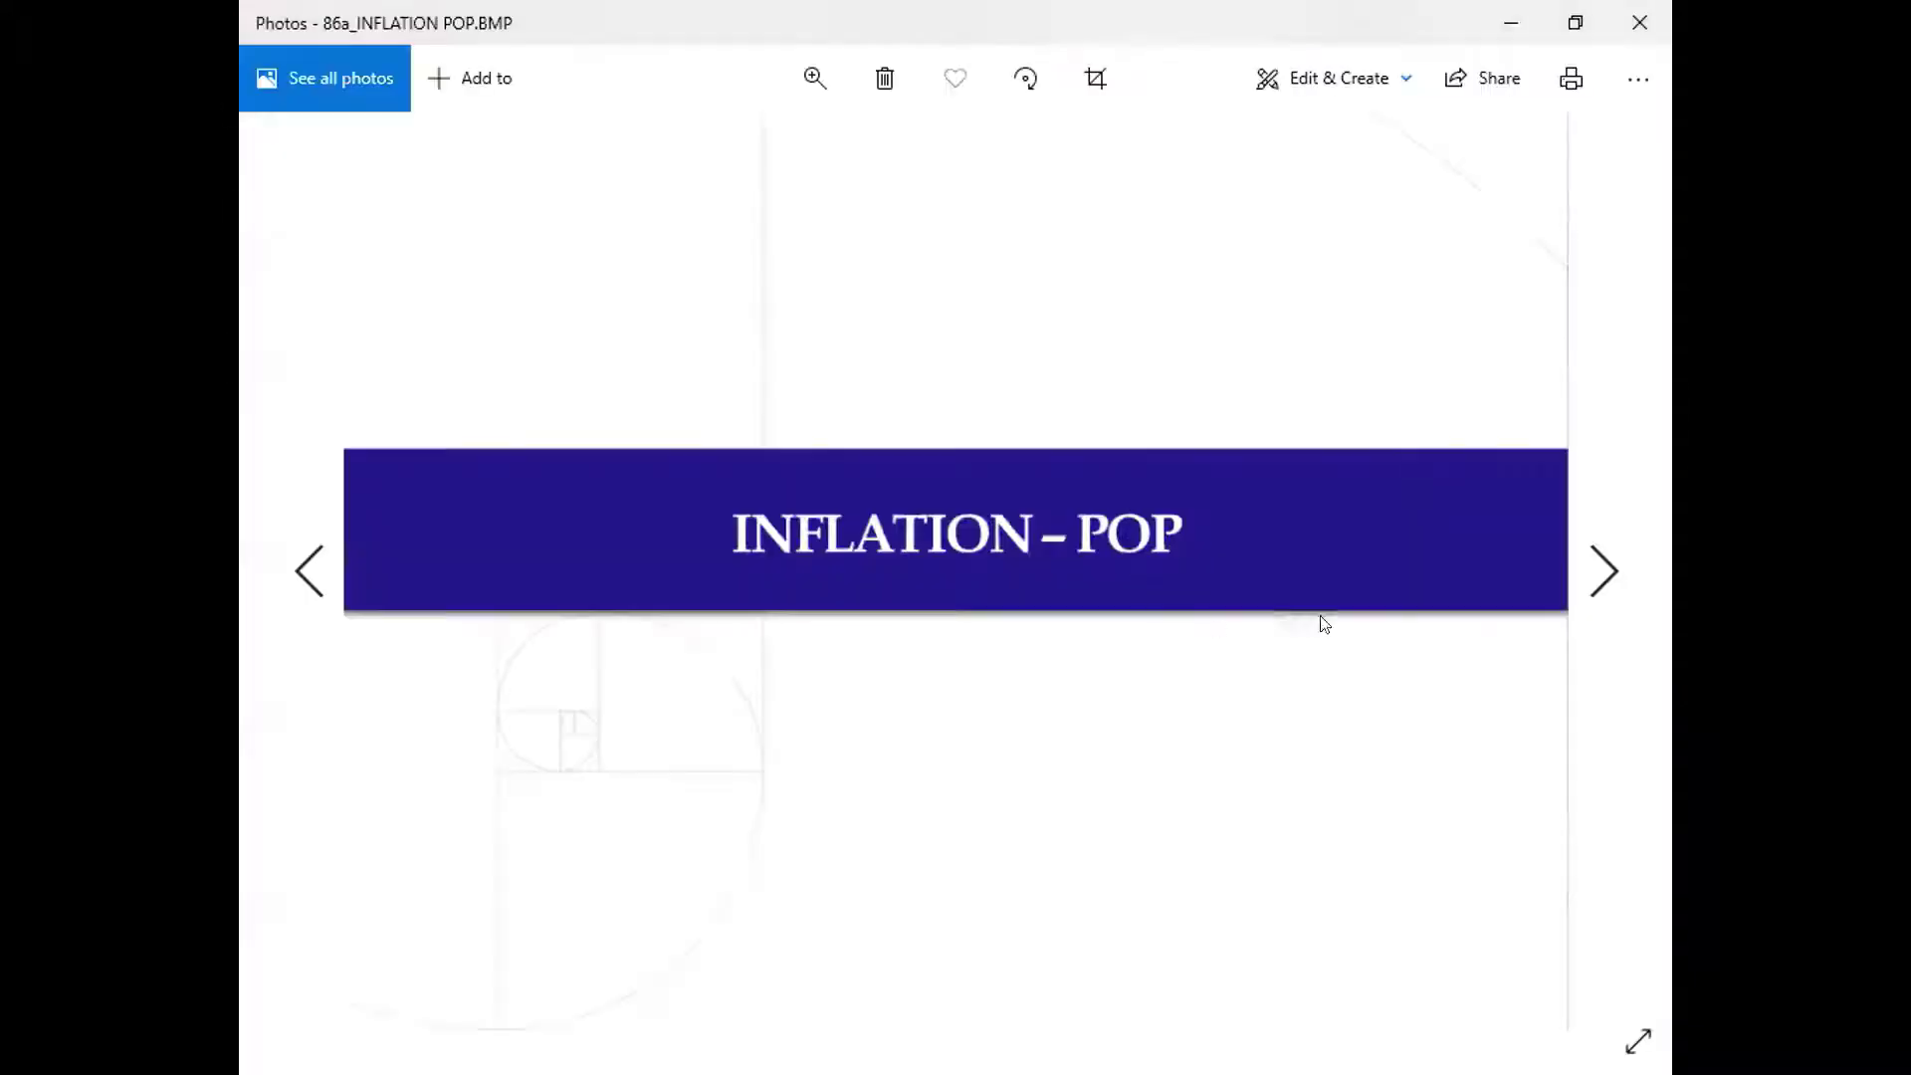
Advance Photos to 87_210628_INFLATION POP vs 5 WAVE IMPULSE.bmp
click(1606, 574)
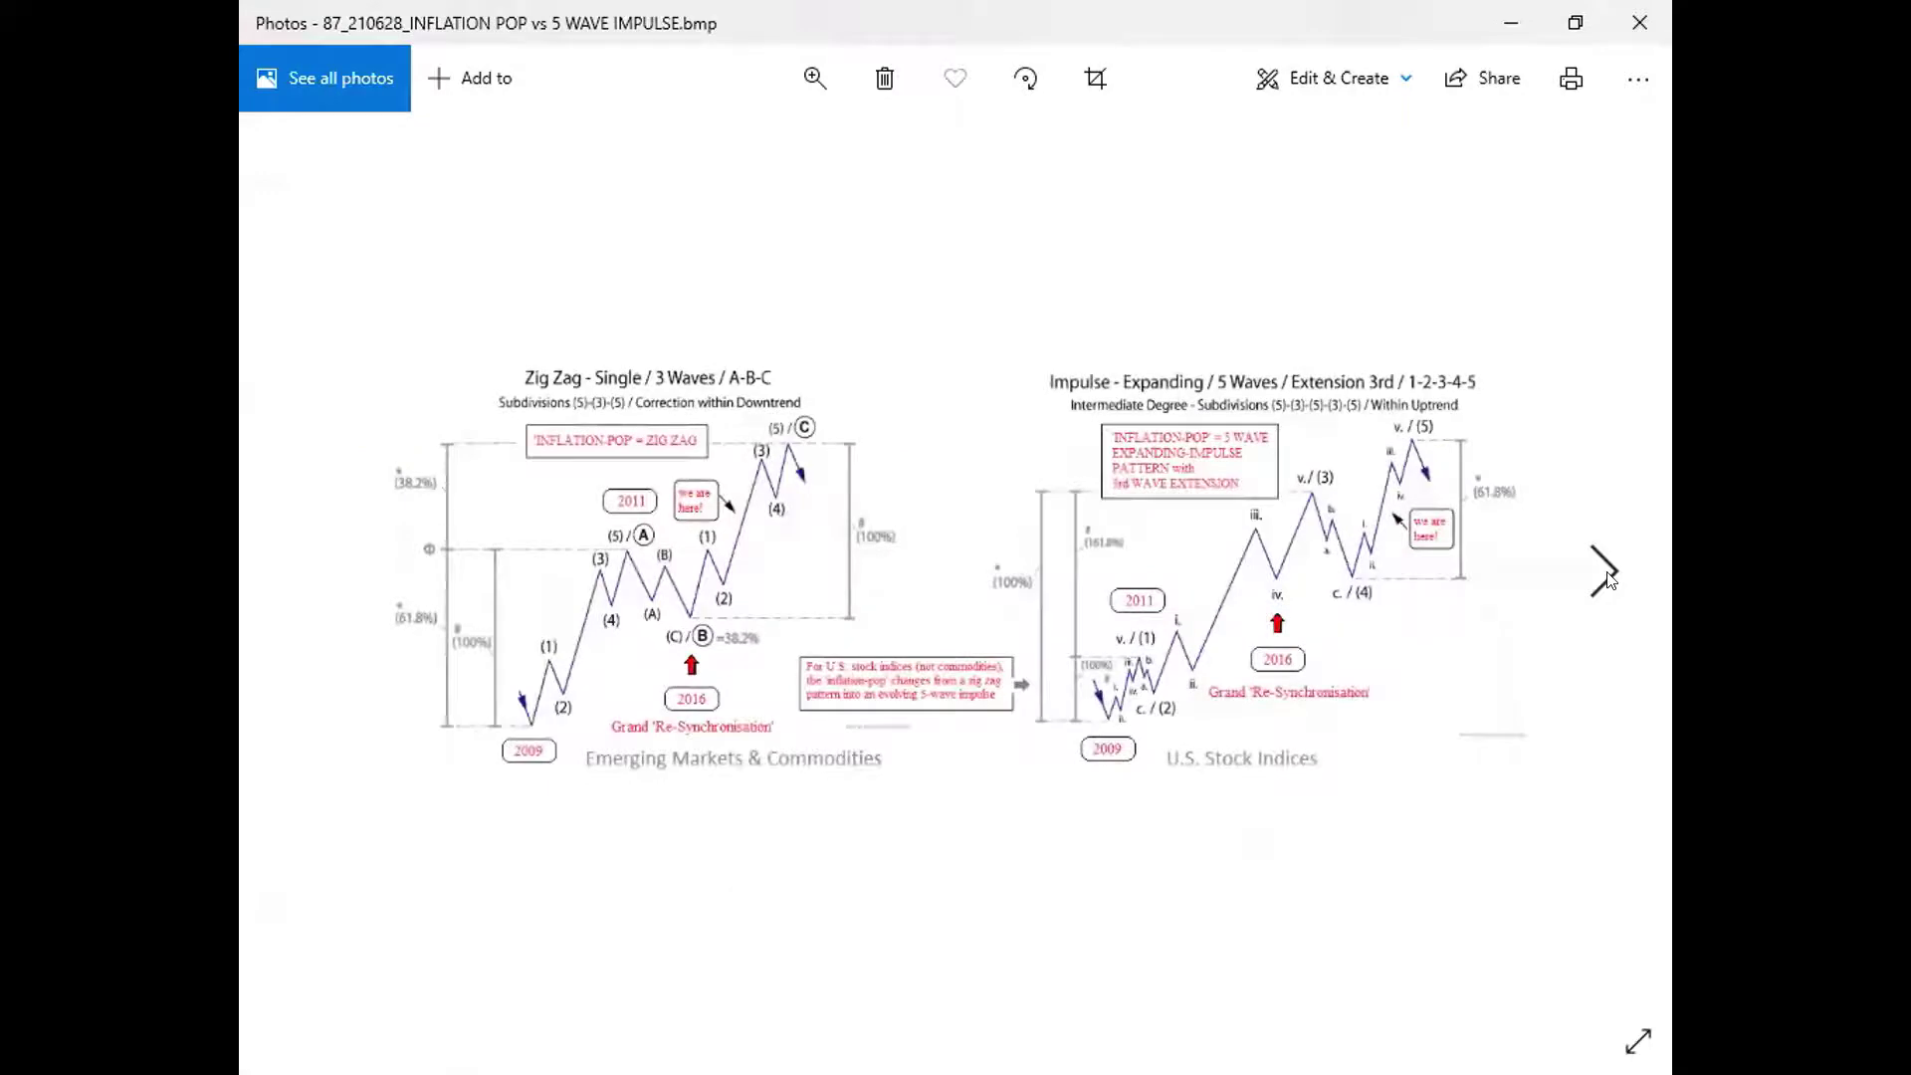
Step through 88_US PCE_210619.bmp to 89_PCE Inflation.bmp in Photos
click(1607, 576)
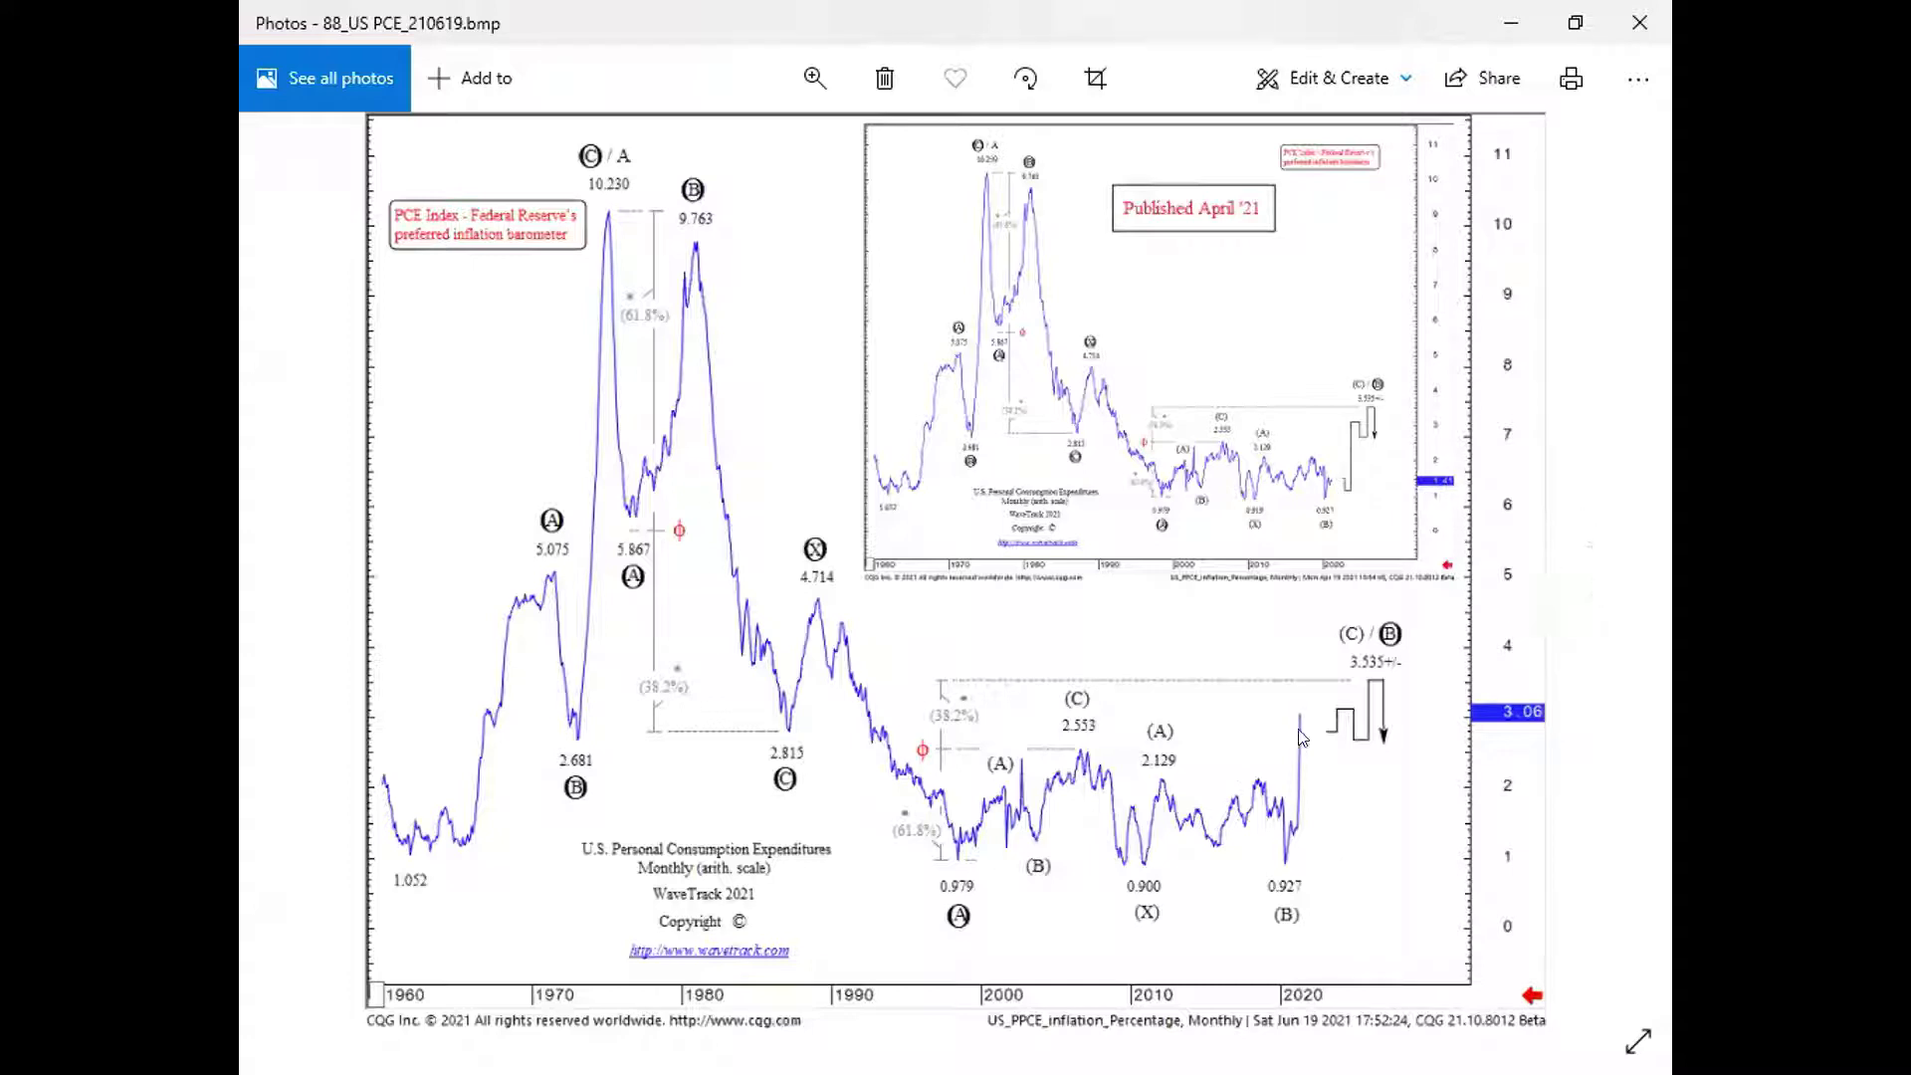
click(1605, 572)
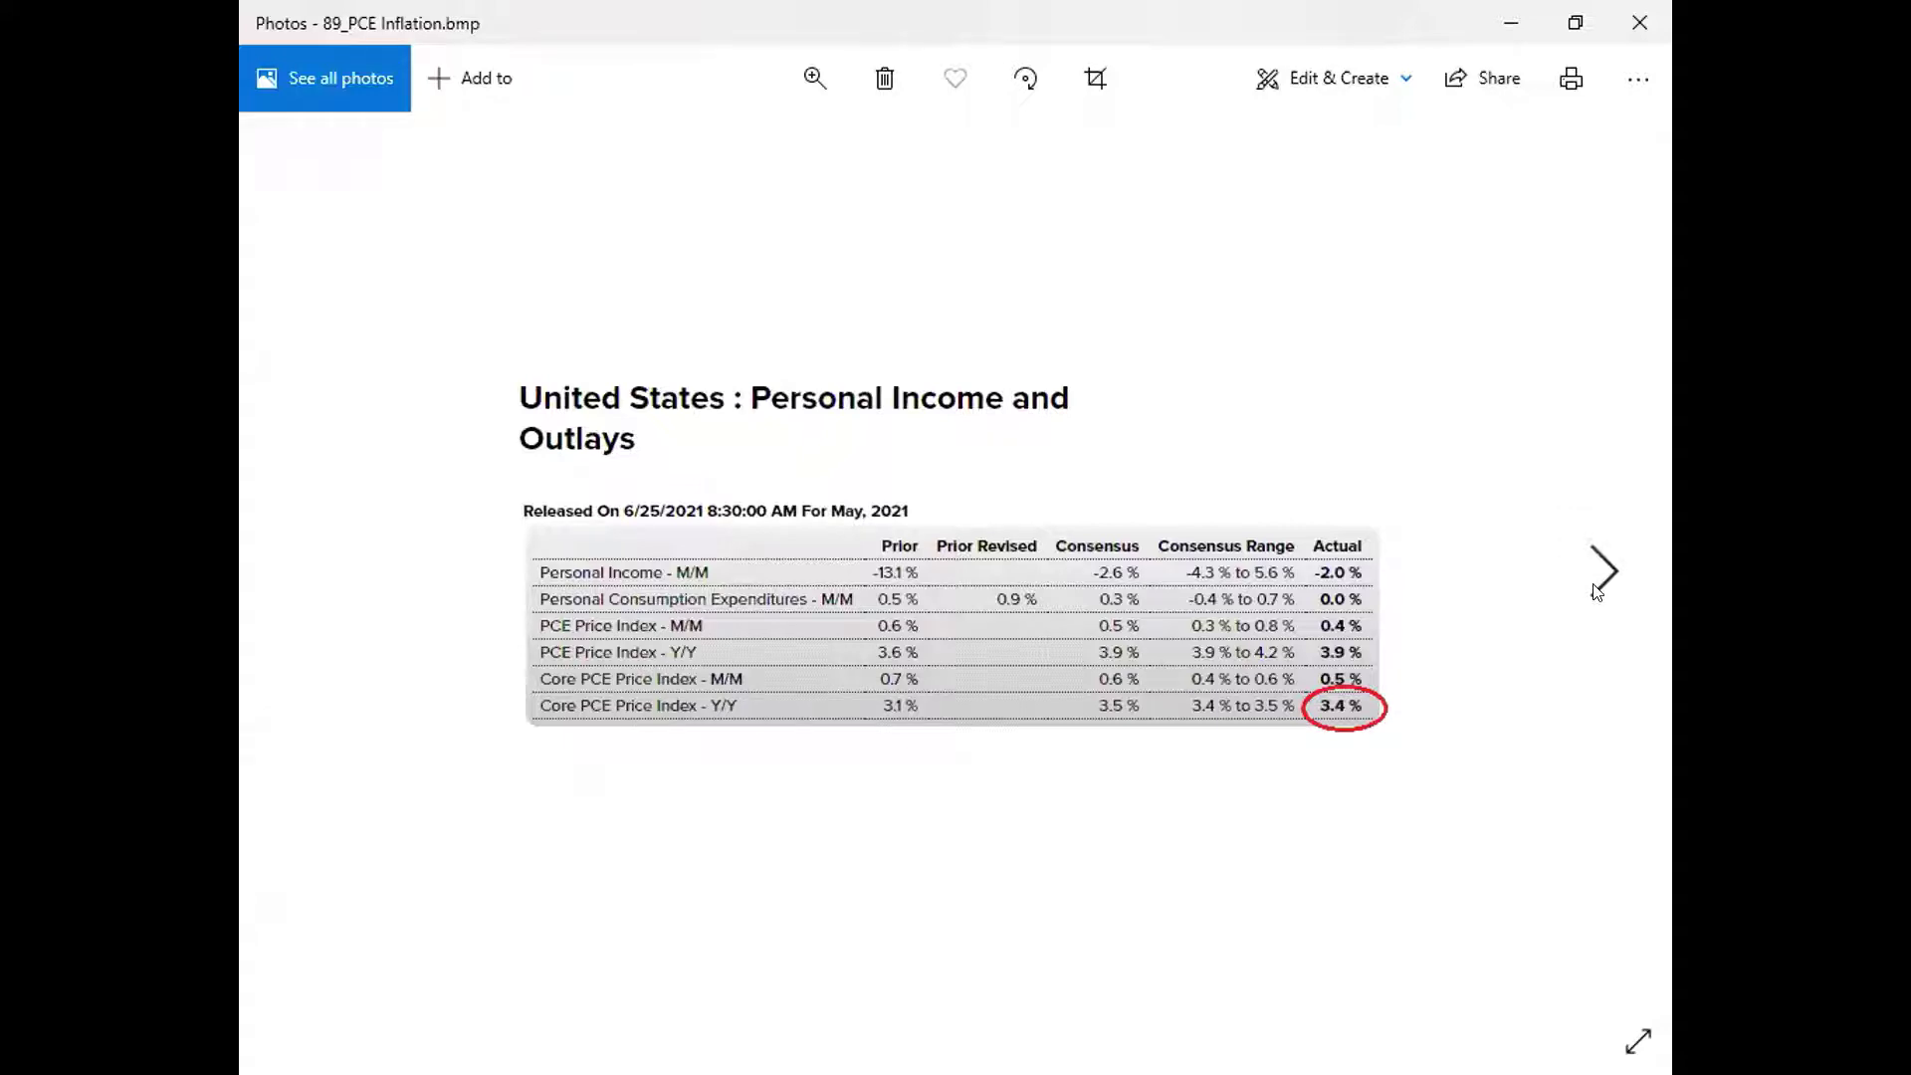
Page past the US10yr Real Yield and TUSTIPS charts to 92_Food Prices Rise Sharply in 2021.bmp
click(1602, 571)
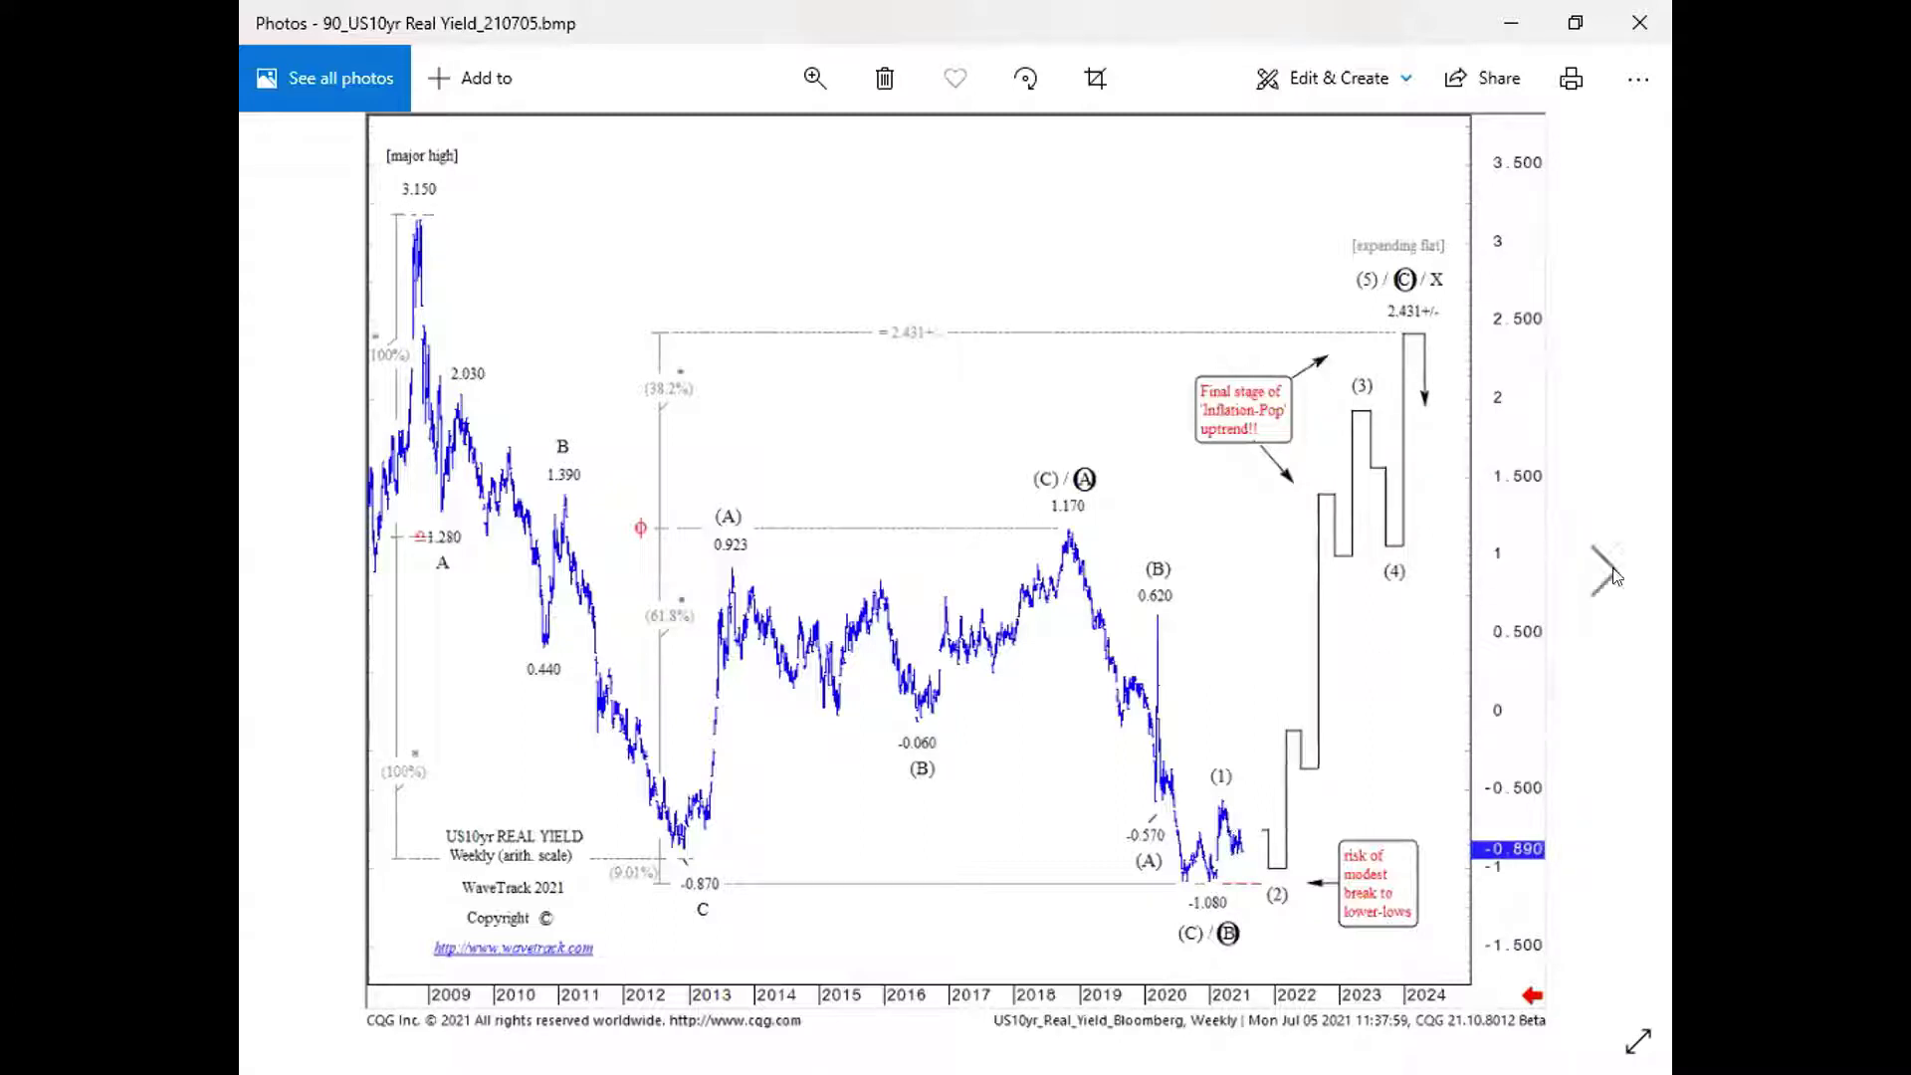
click(1603, 572)
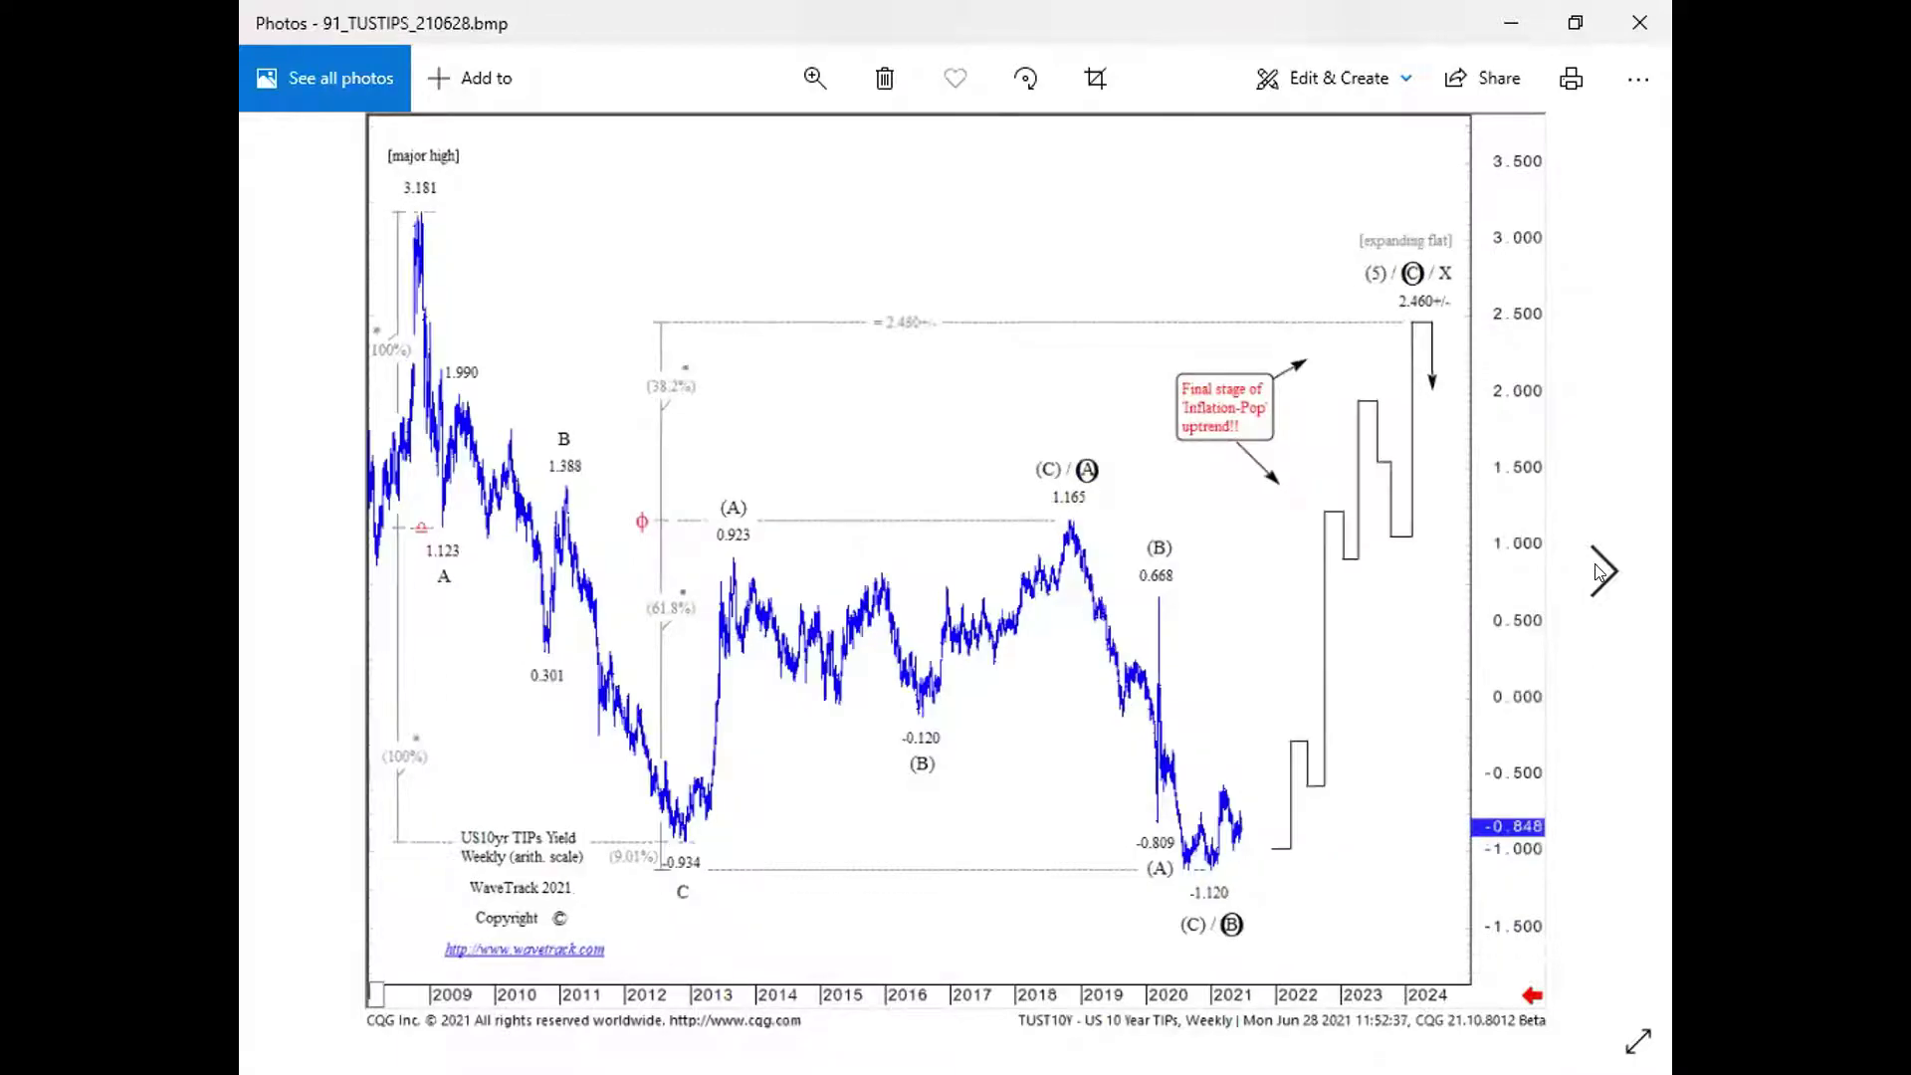
click(1602, 573)
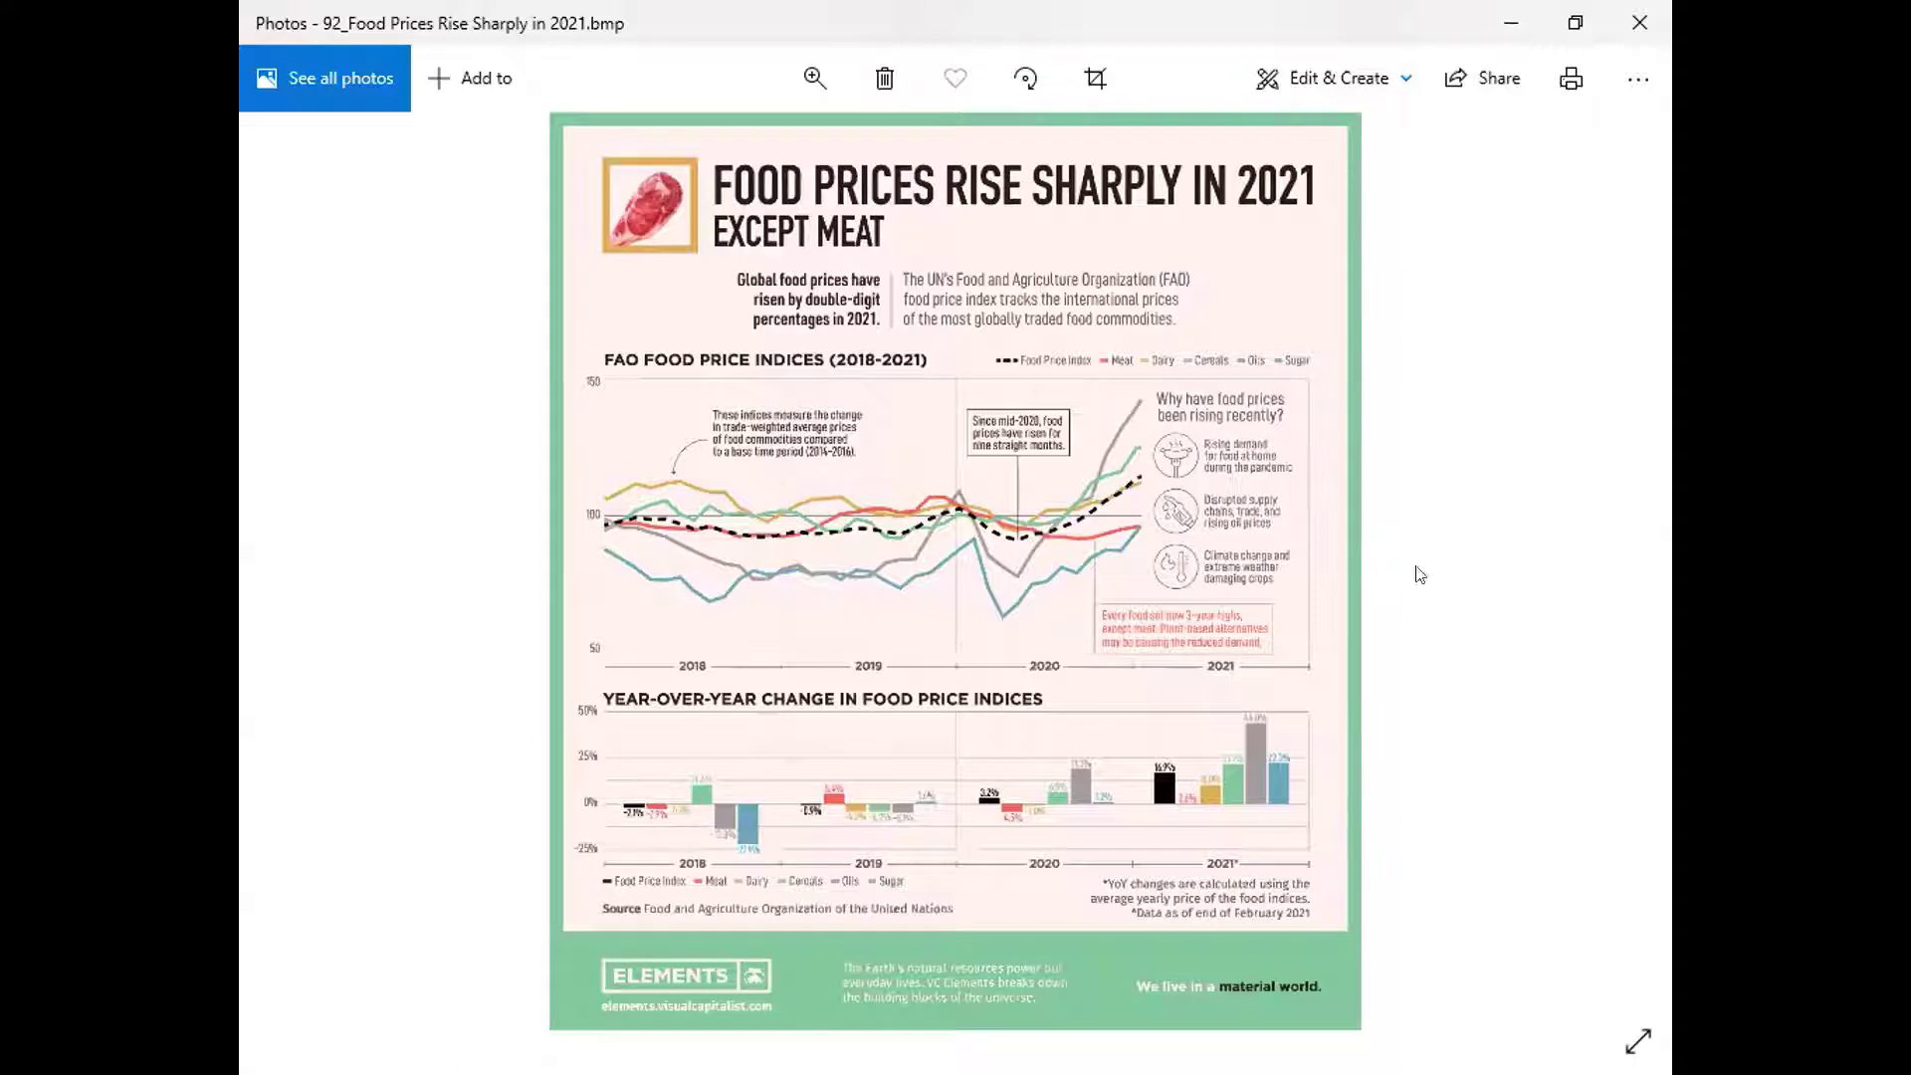
Advance past the Food & Agriculture index chart to 94_210628_DB_Agriculture.bmp
click(1585, 571)
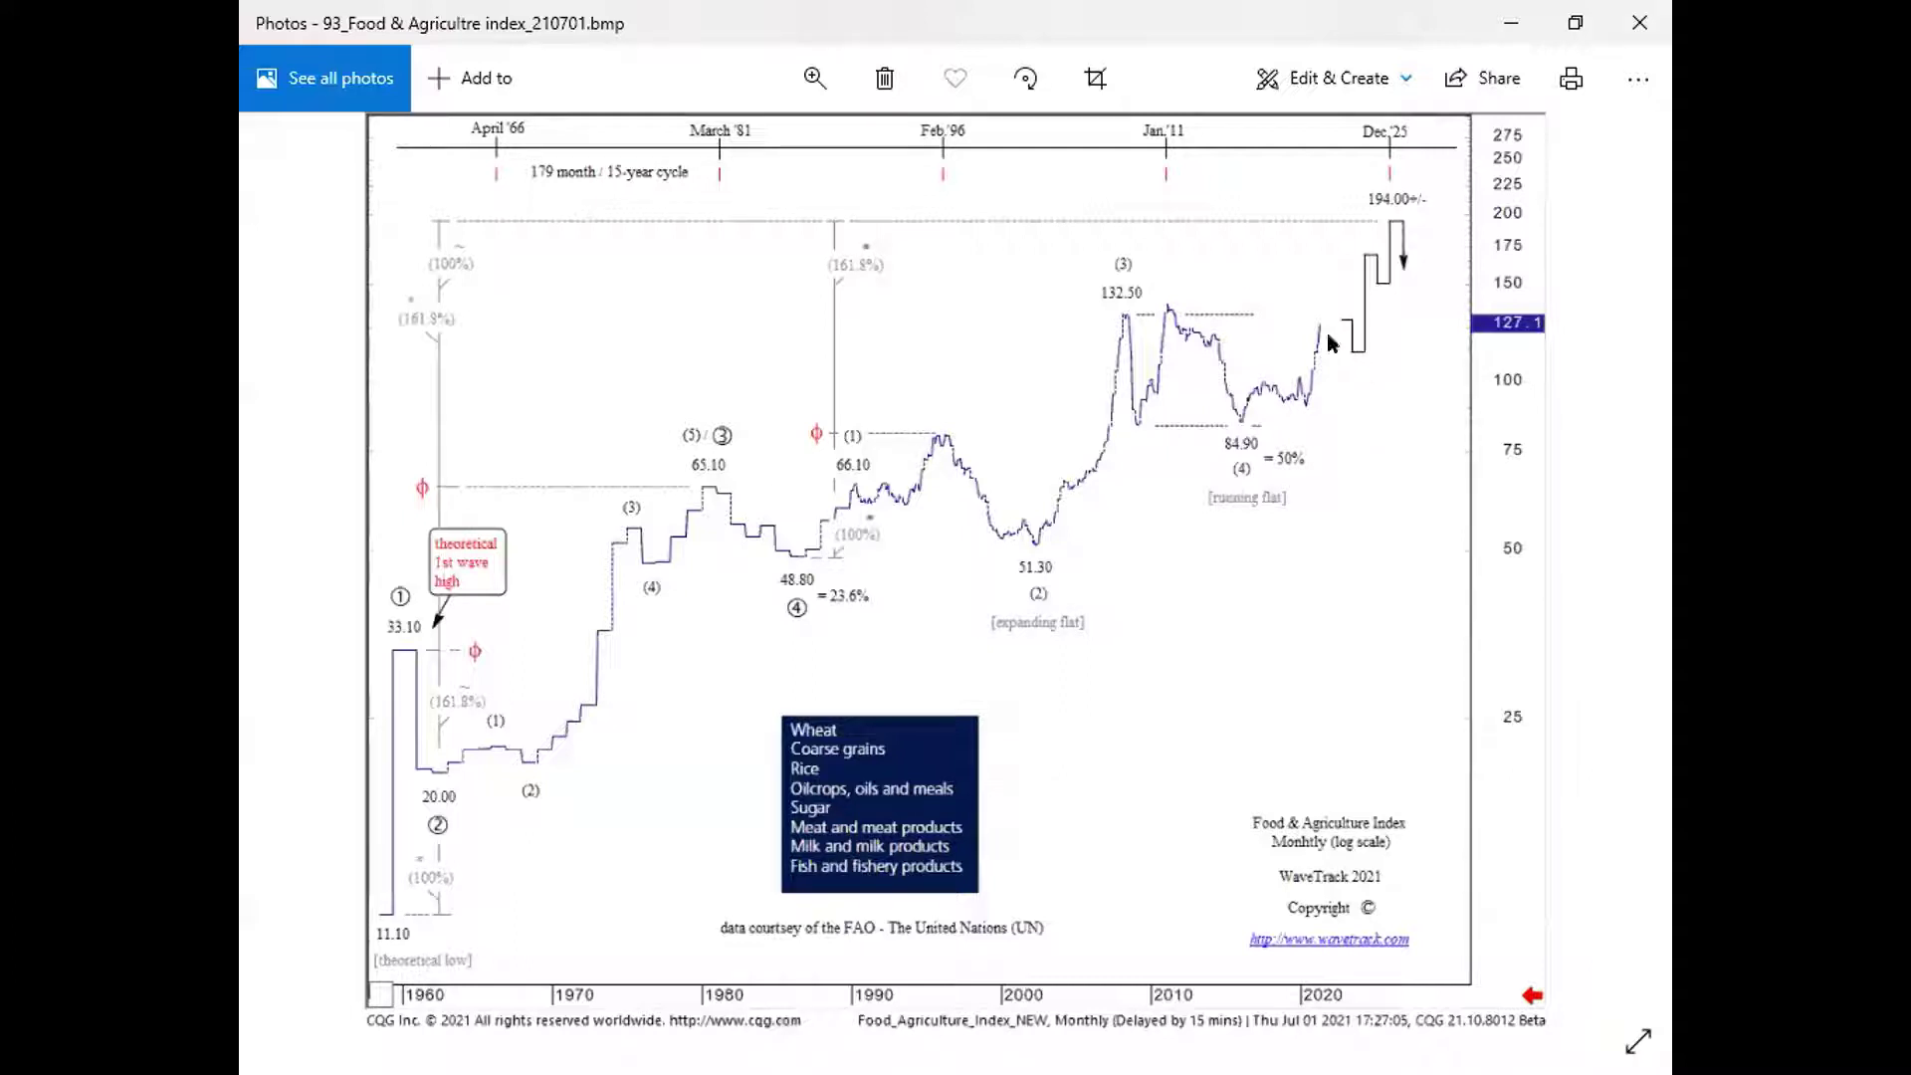
click(1599, 584)
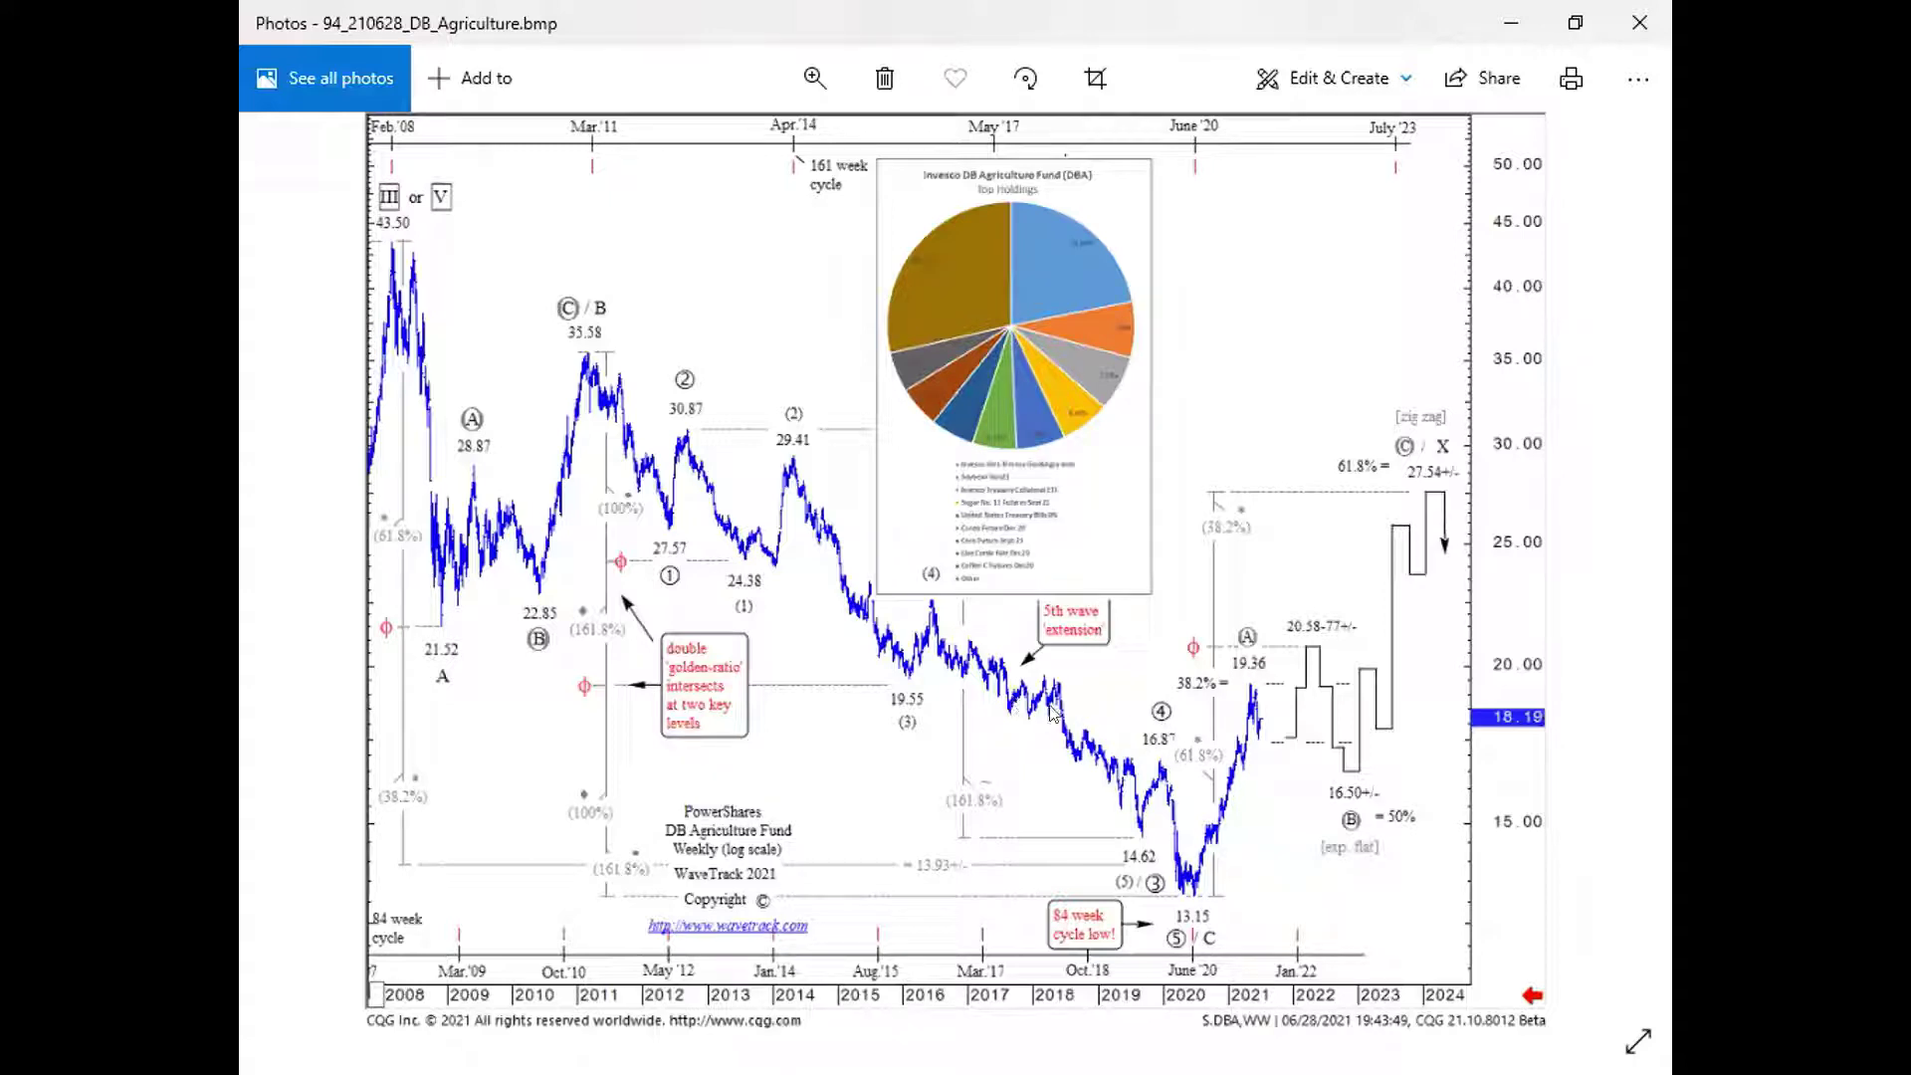
Minimise Photos and open Page Manager, scrolled down to the LME Aluminium and Copper pages
click(1506, 26)
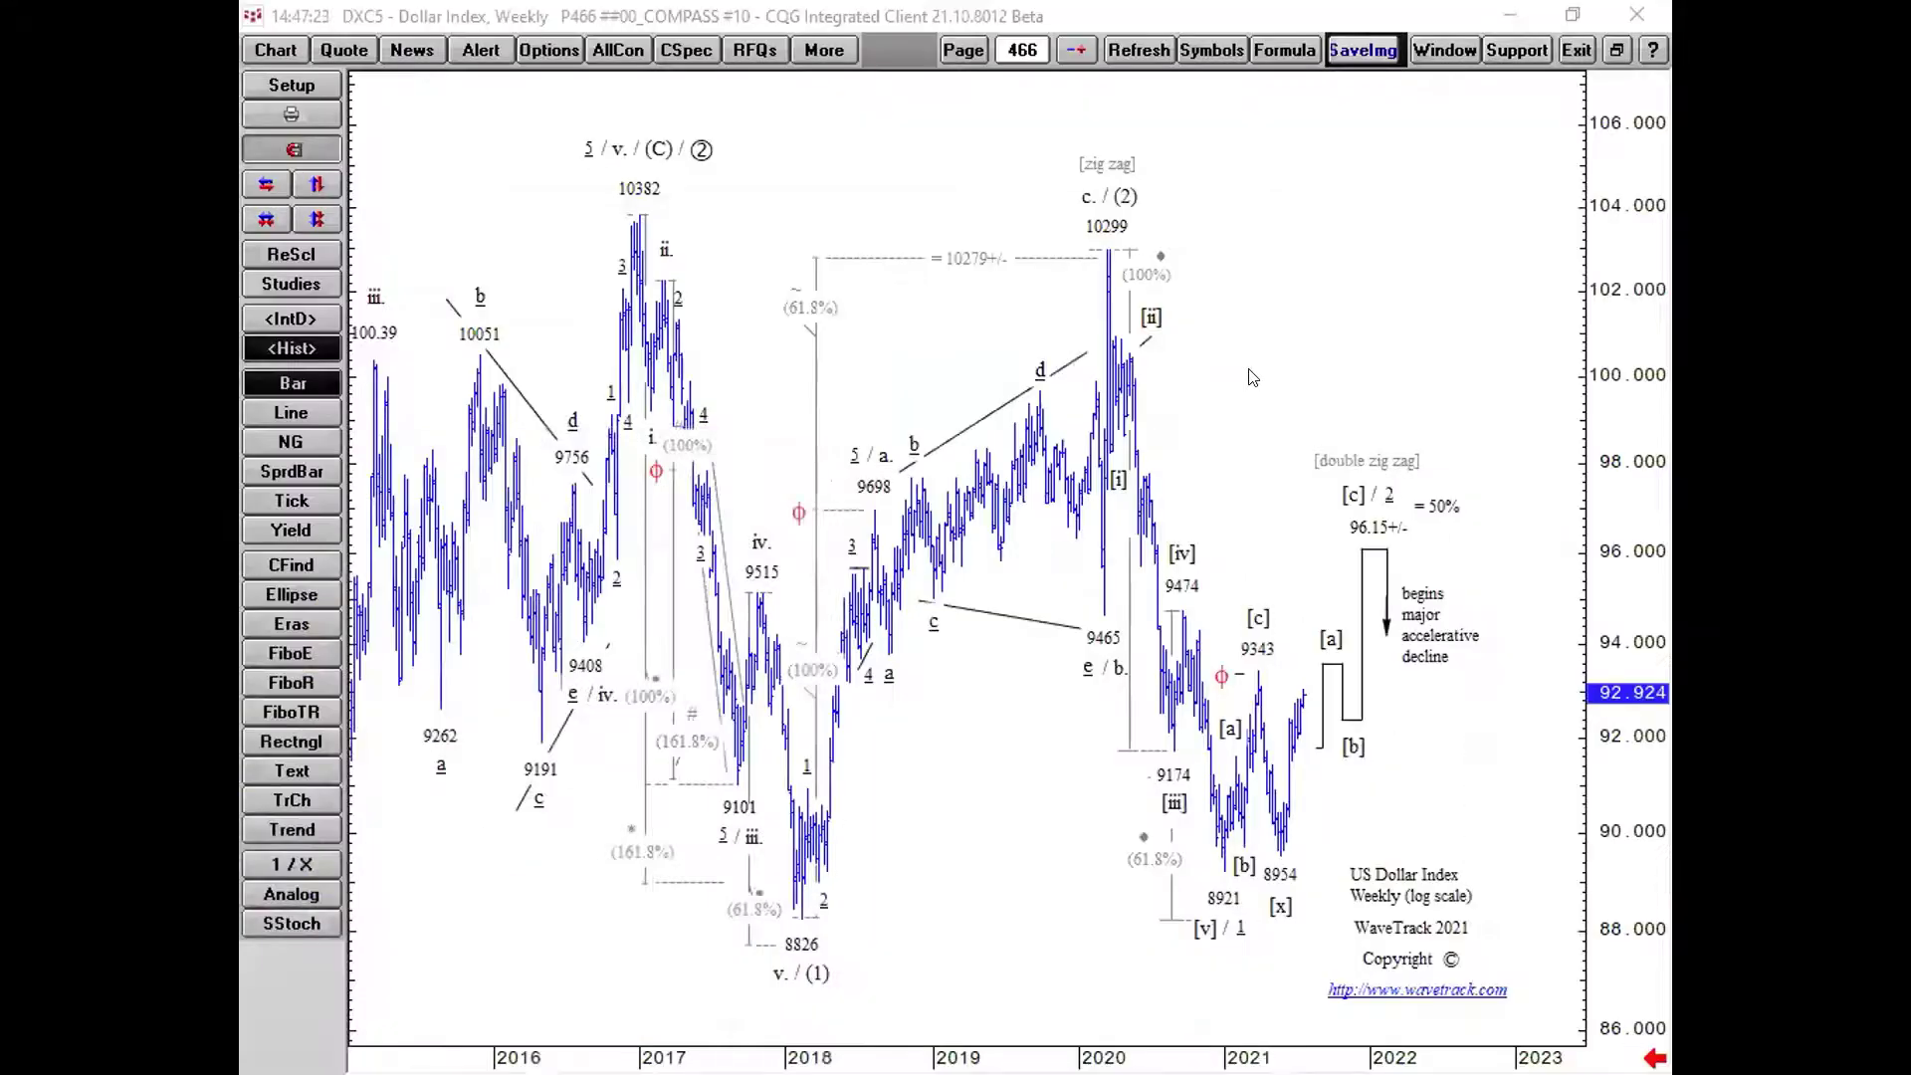
click(963, 50)
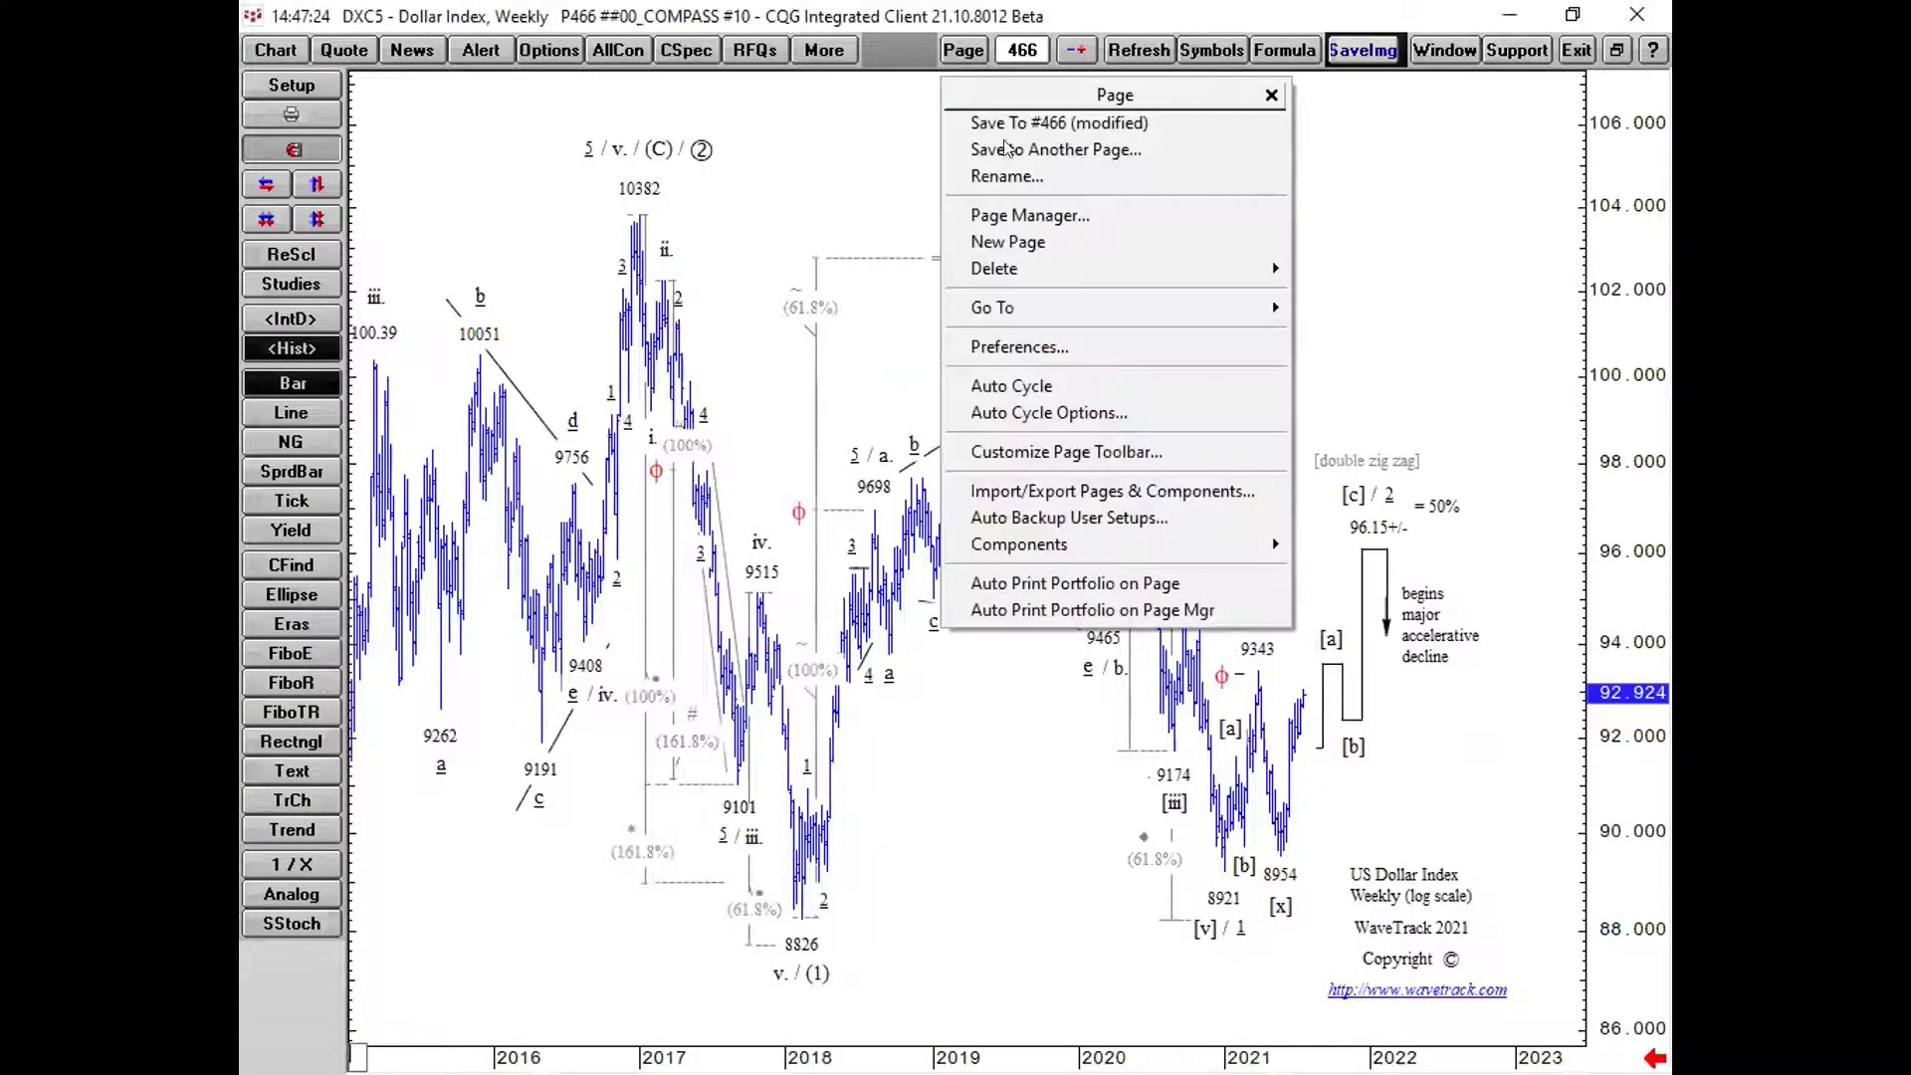
click(1013, 215)
scroll(955, 687, down, 5)
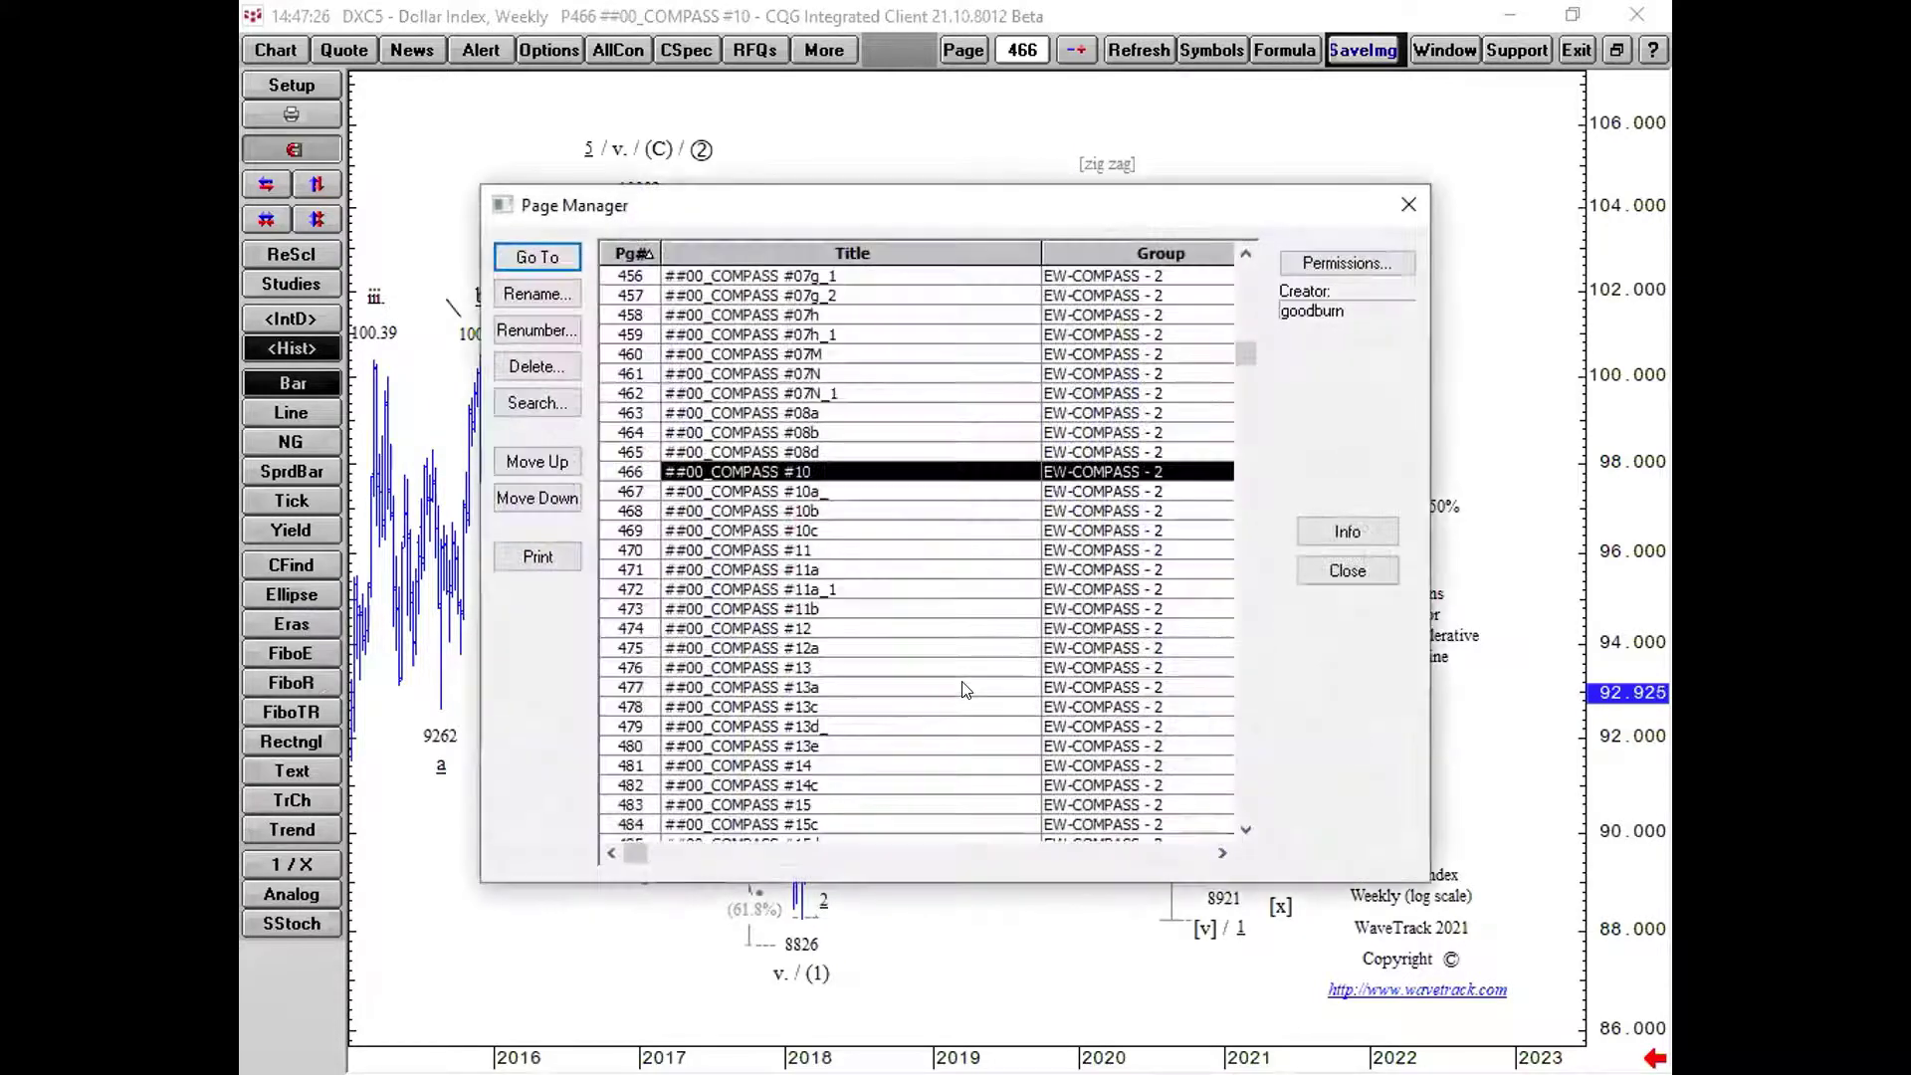
scroll(875, 688, down, 6)
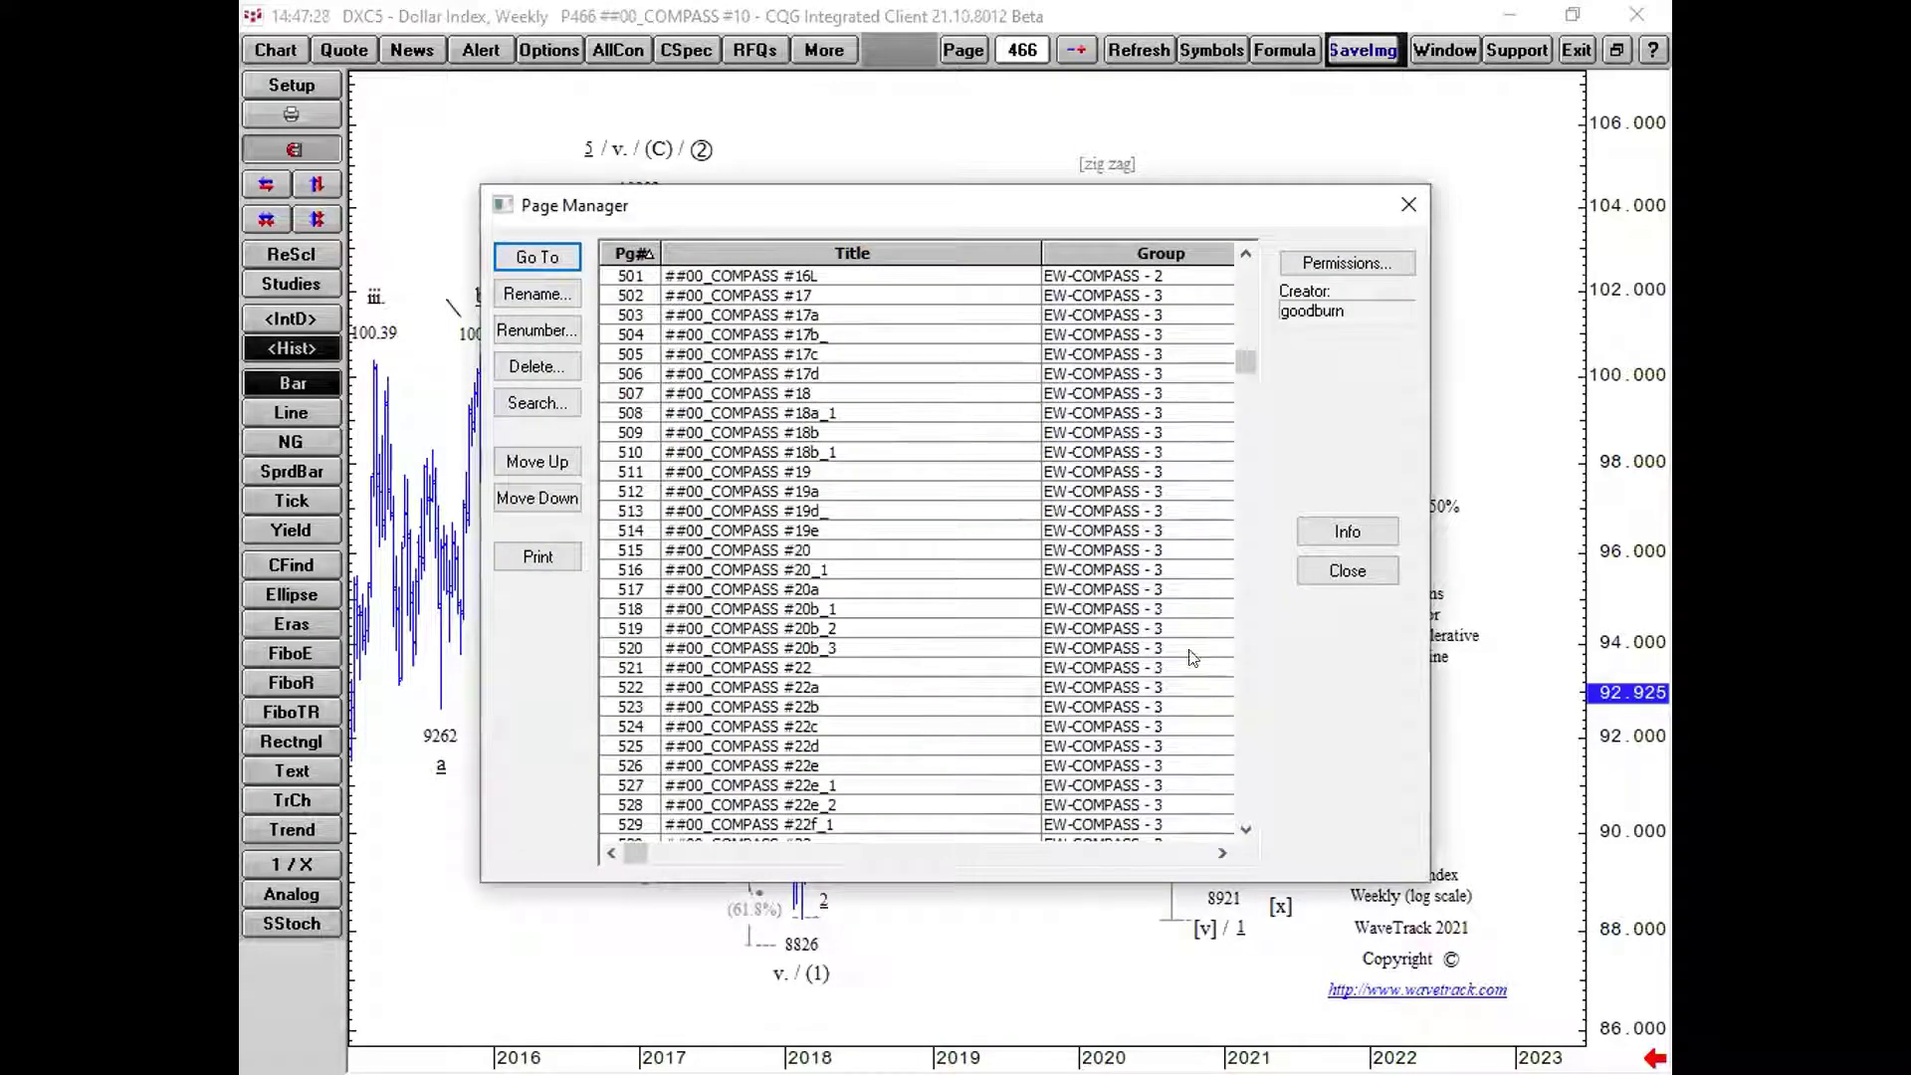
drag(1240, 361, 1246, 605)
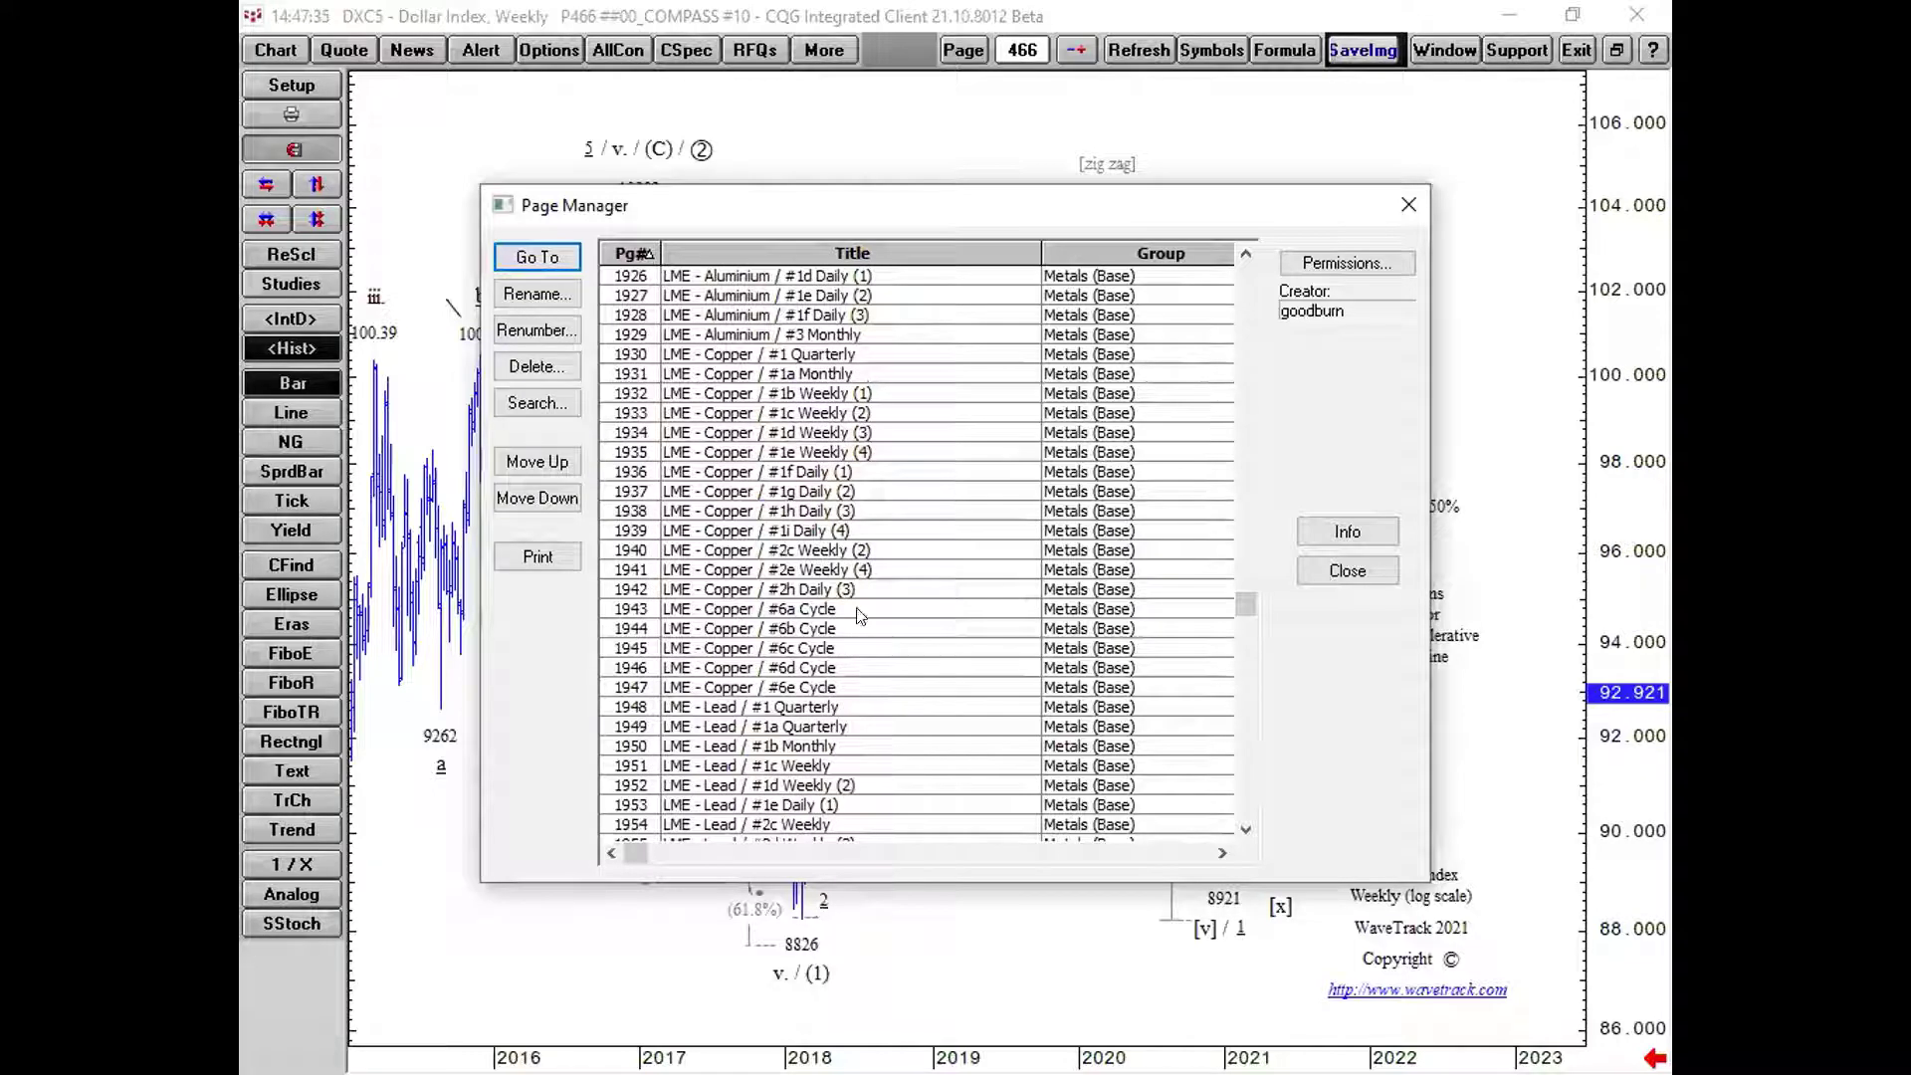
Load page 1938, the LME - Copper #1h Daily (3) chart, from Page Manager
double_click(846, 511)
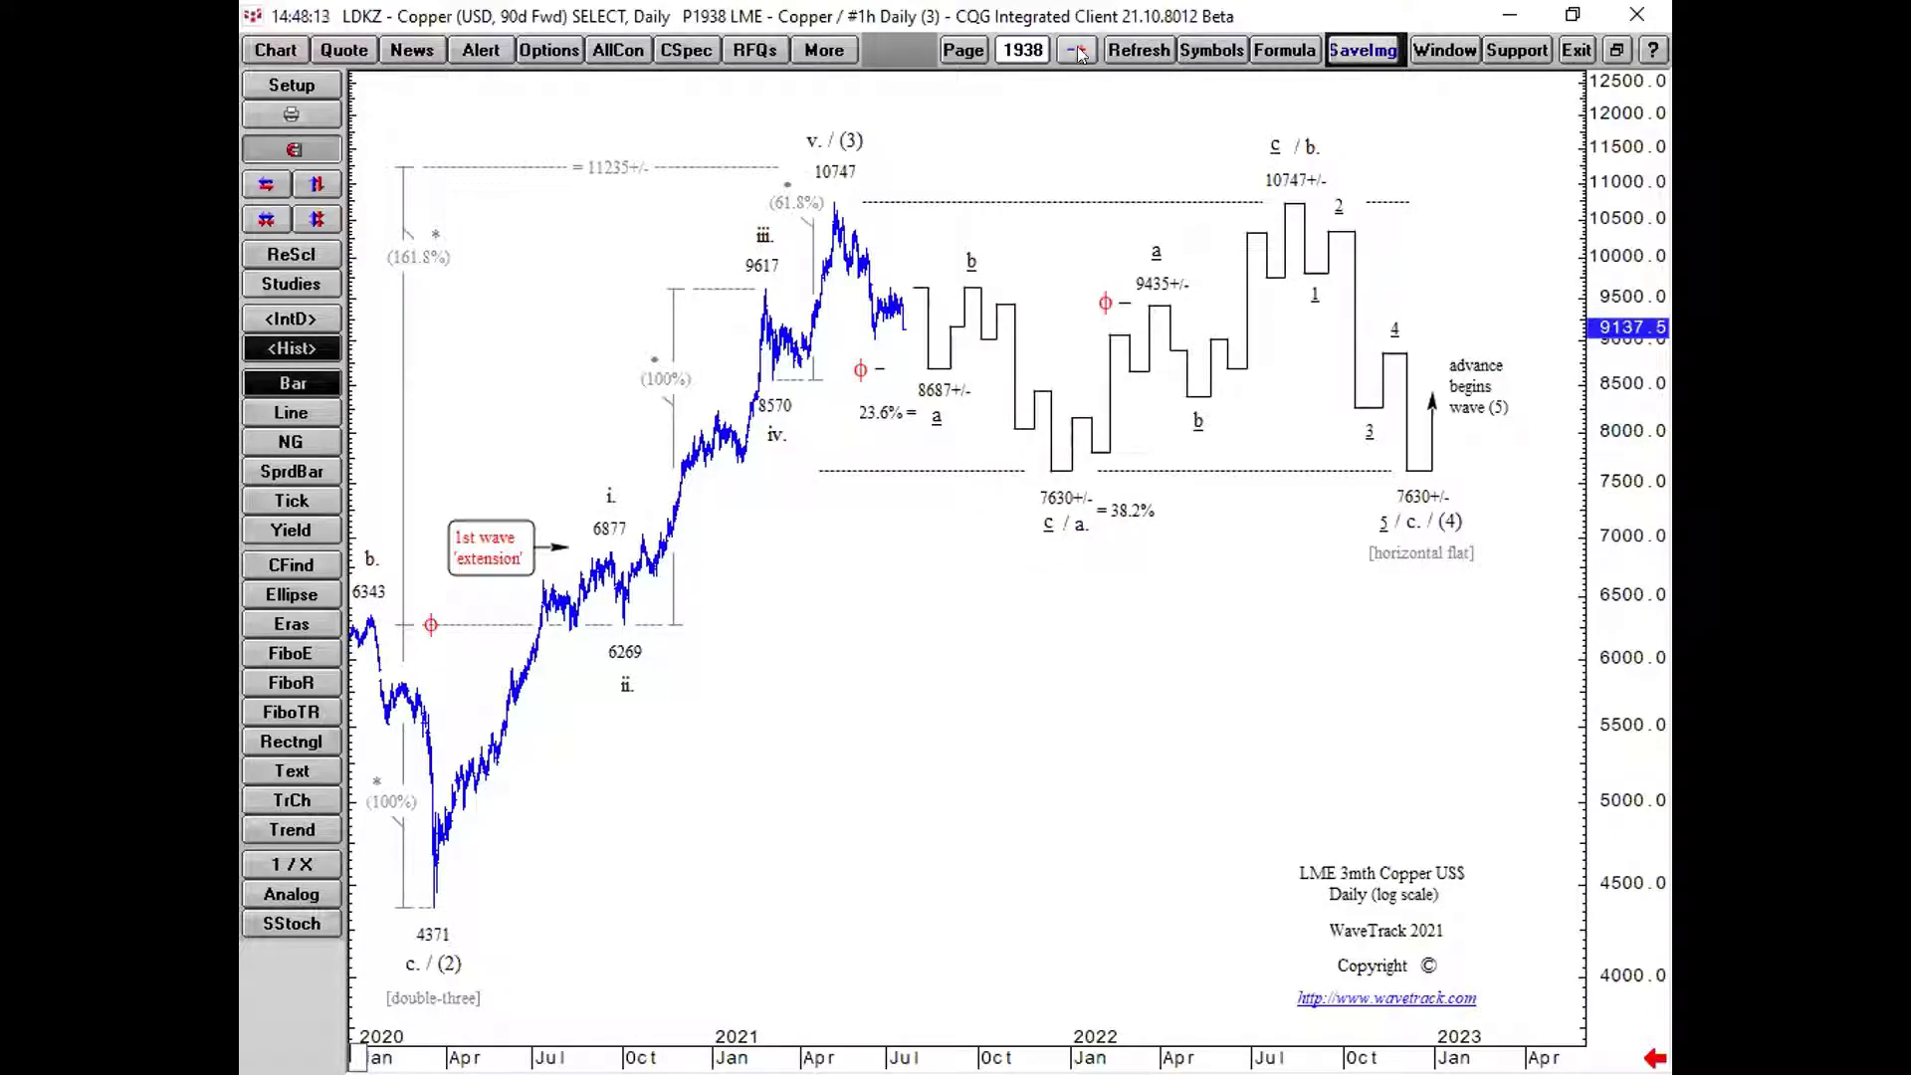
click(963, 49)
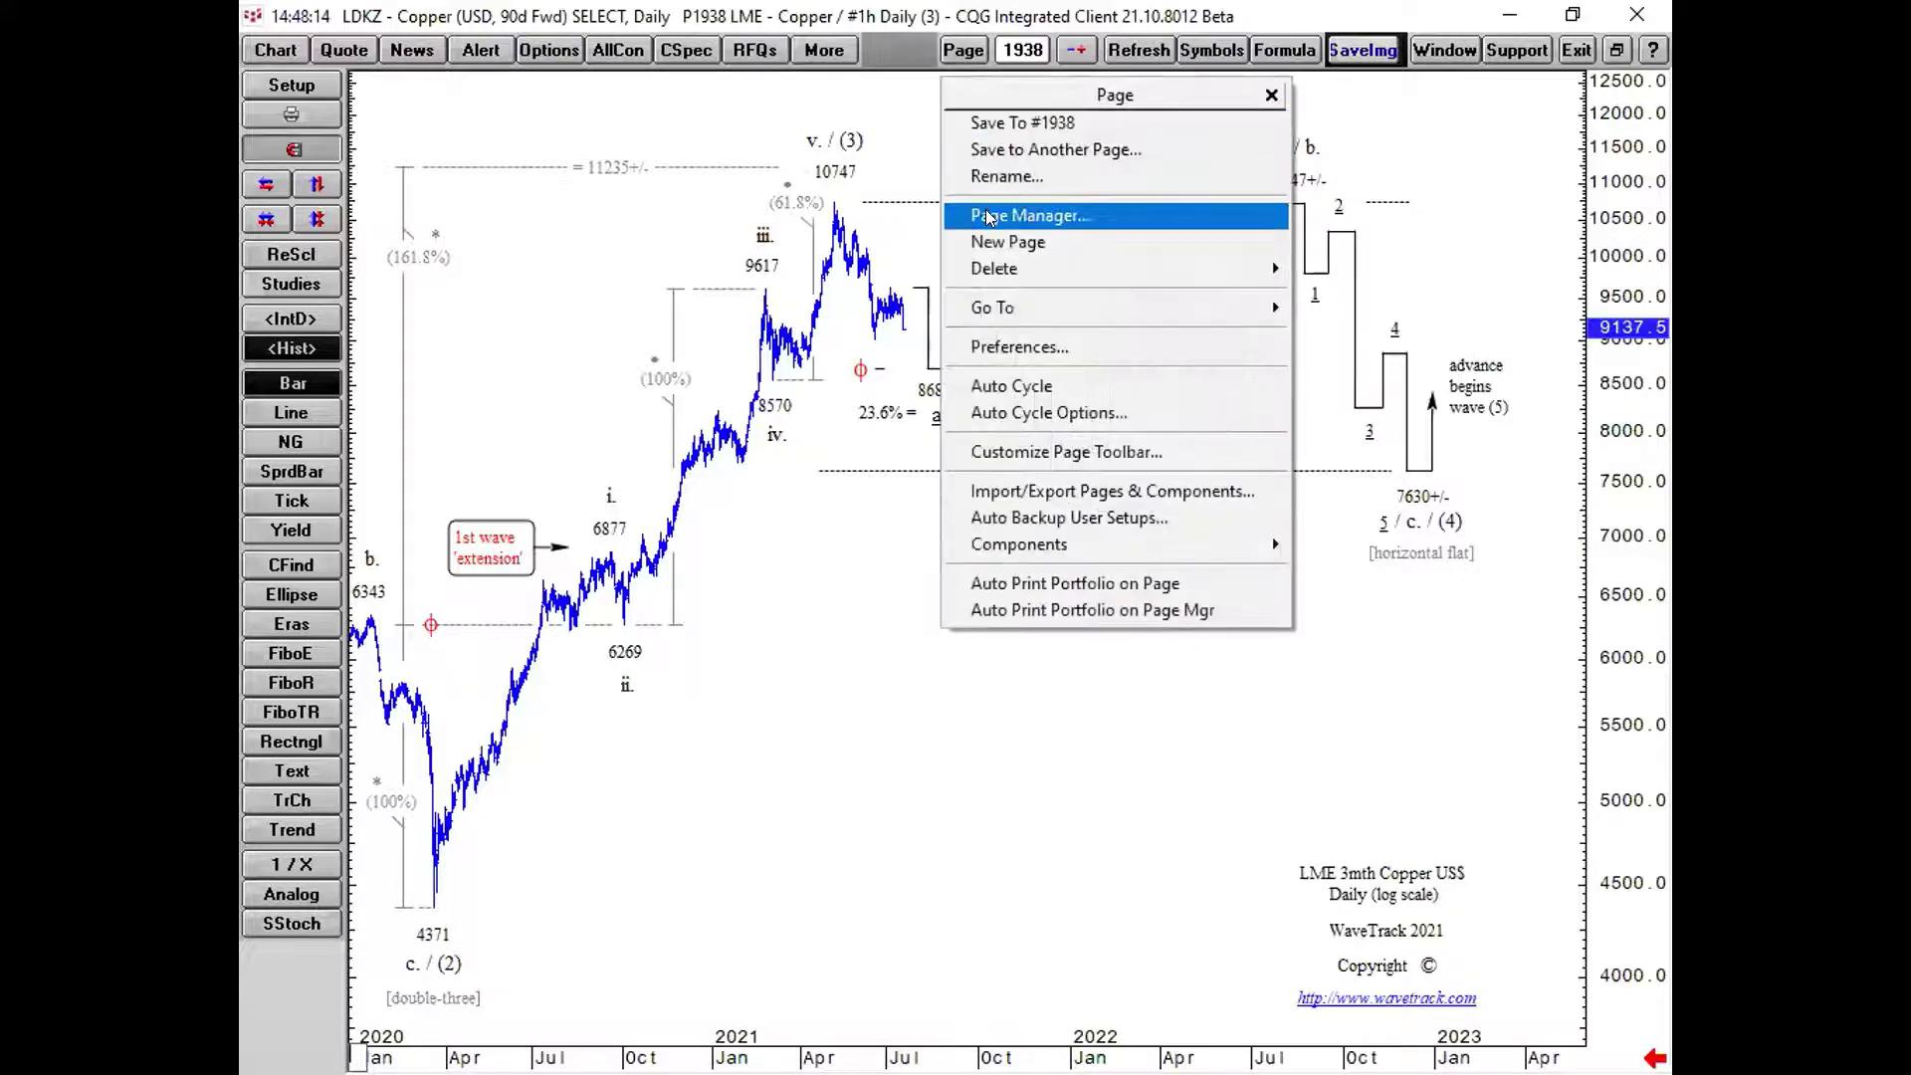
click(1015, 210)
scroll(935, 647, down, 2)
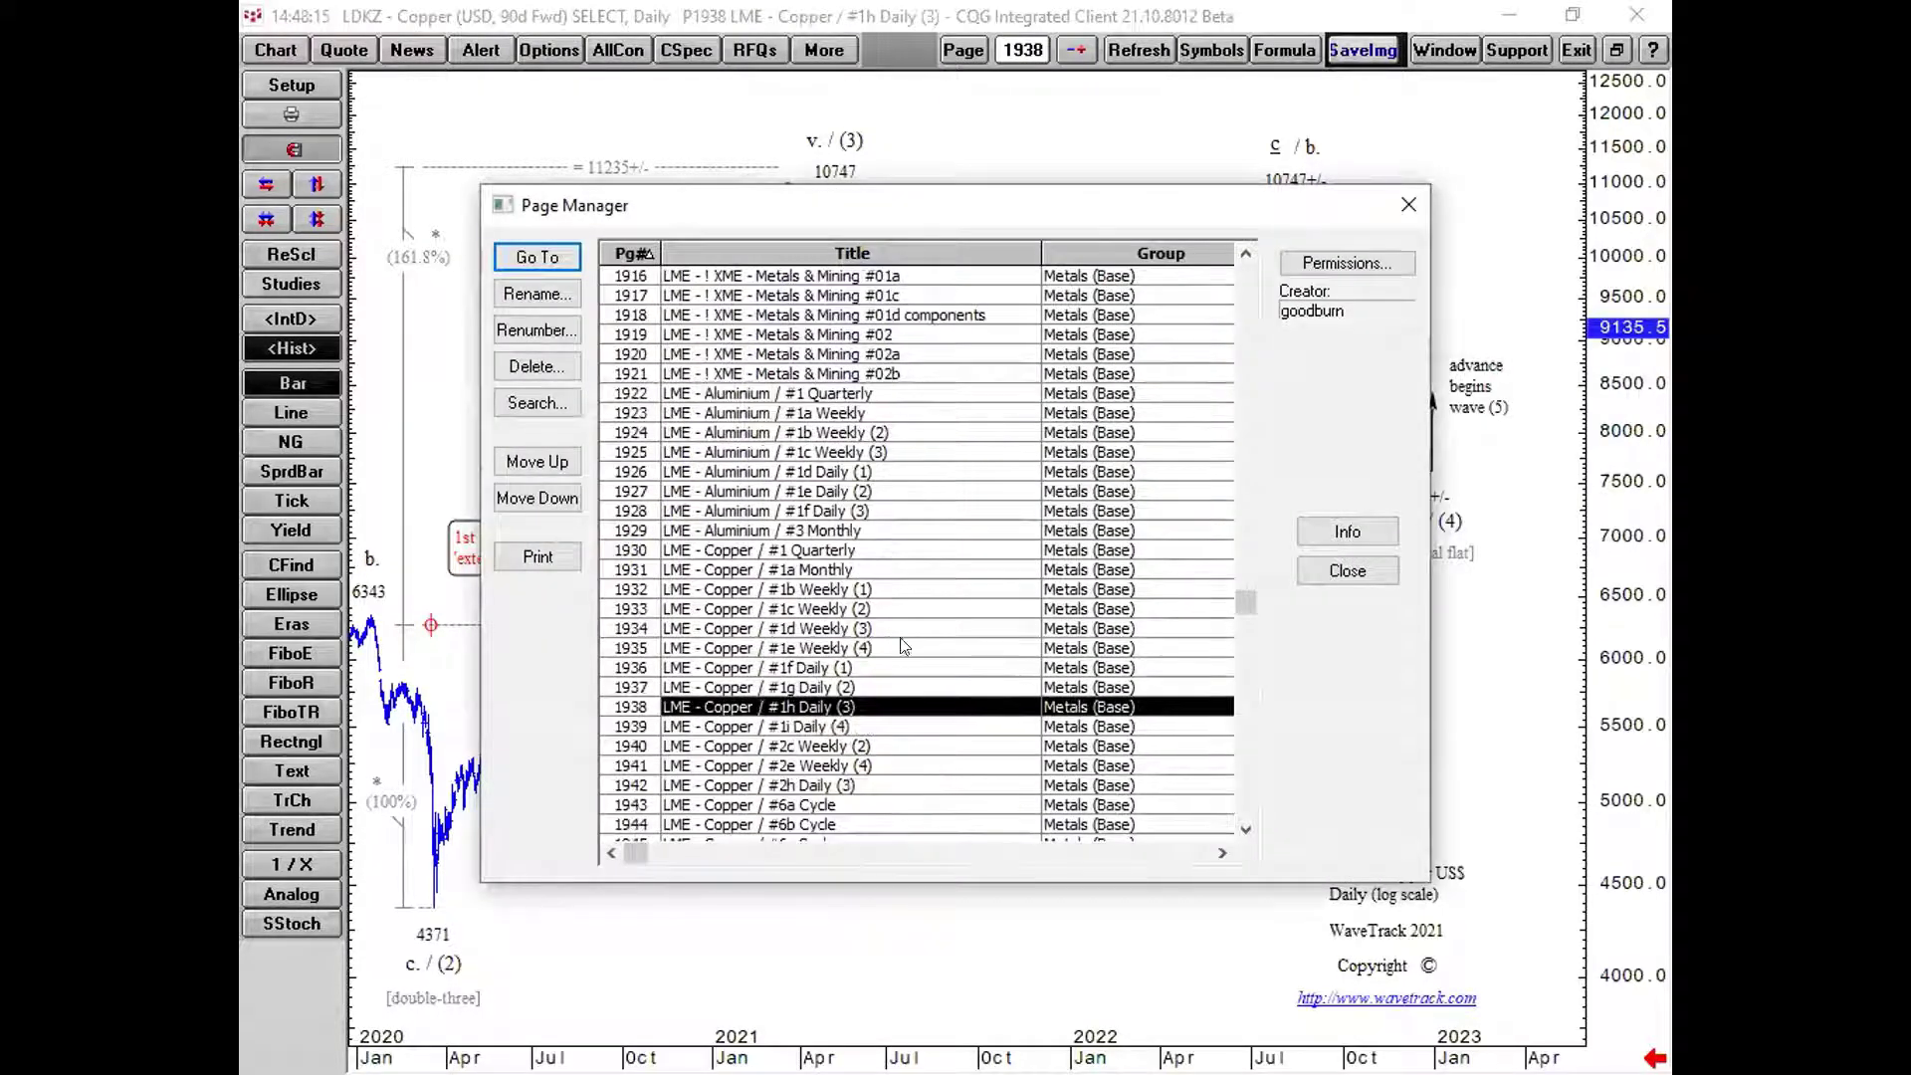
double_click(852, 633)
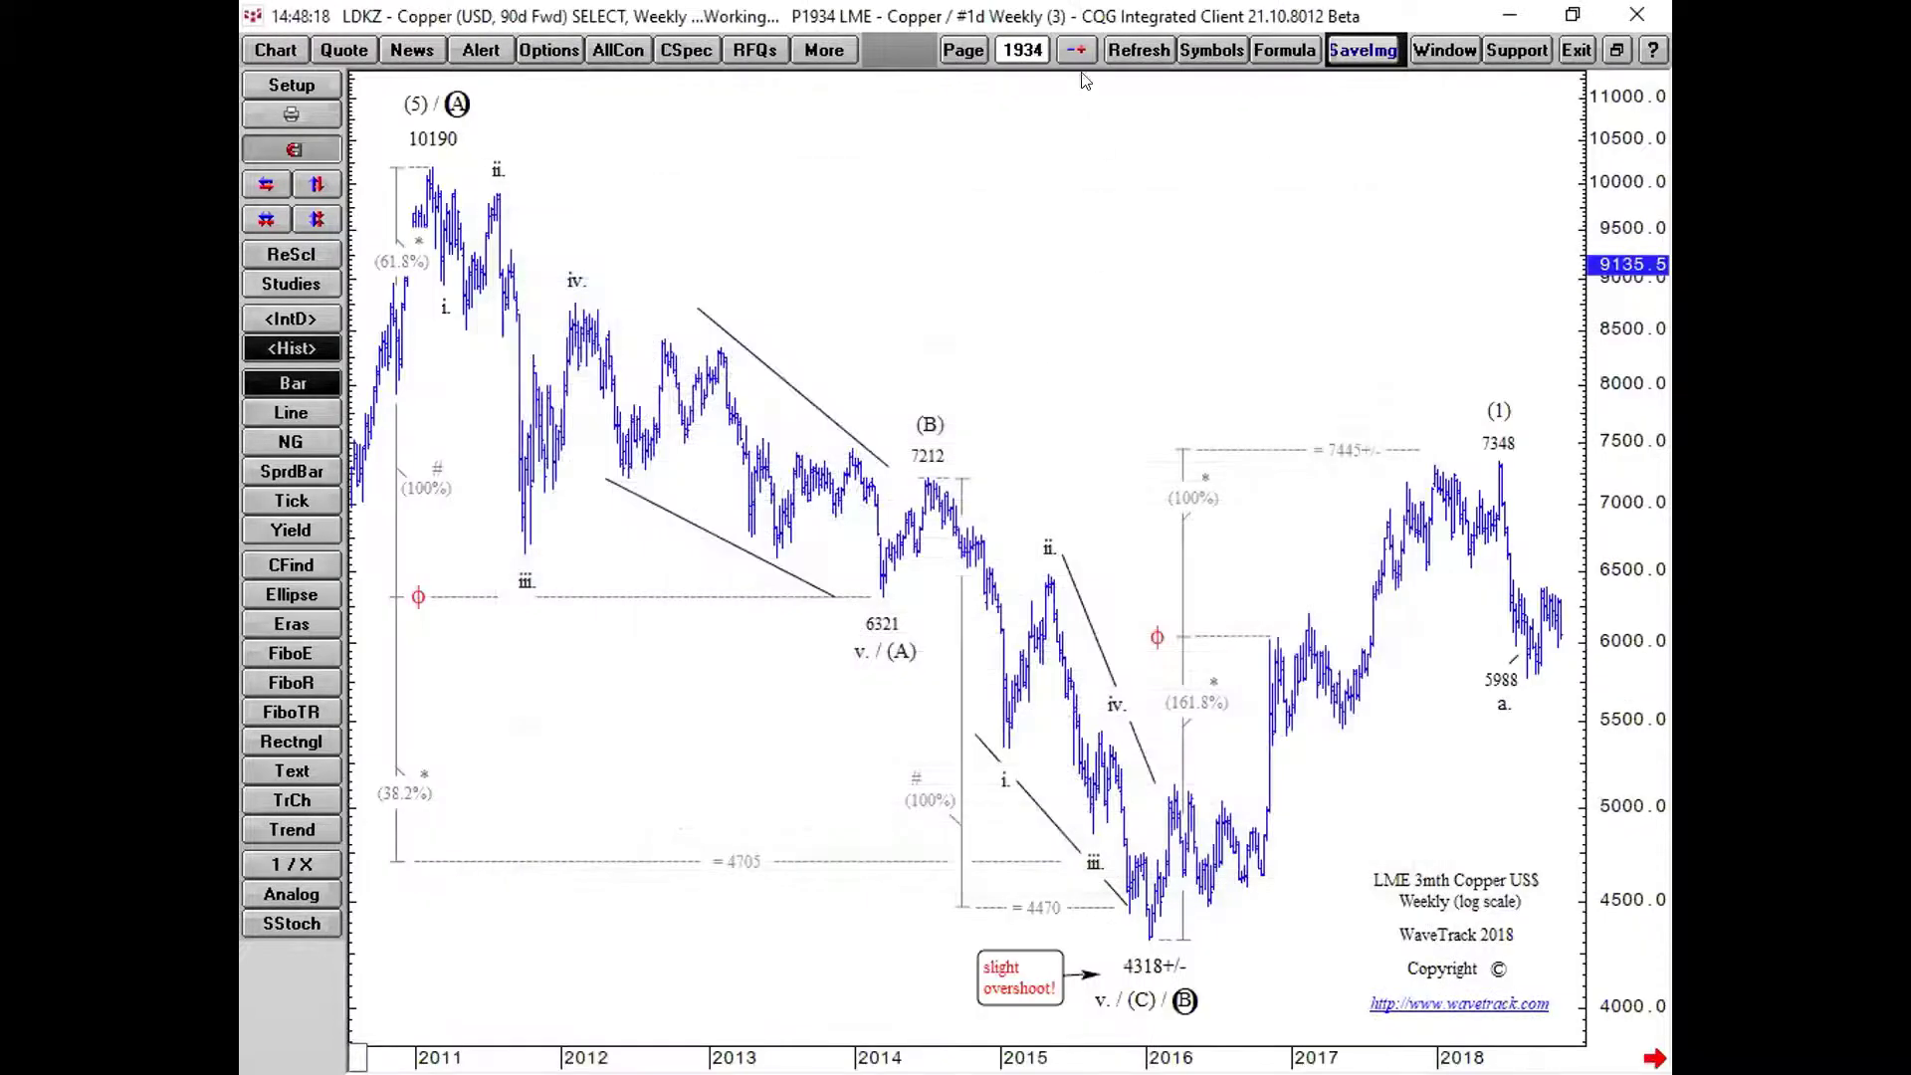
click(1075, 52)
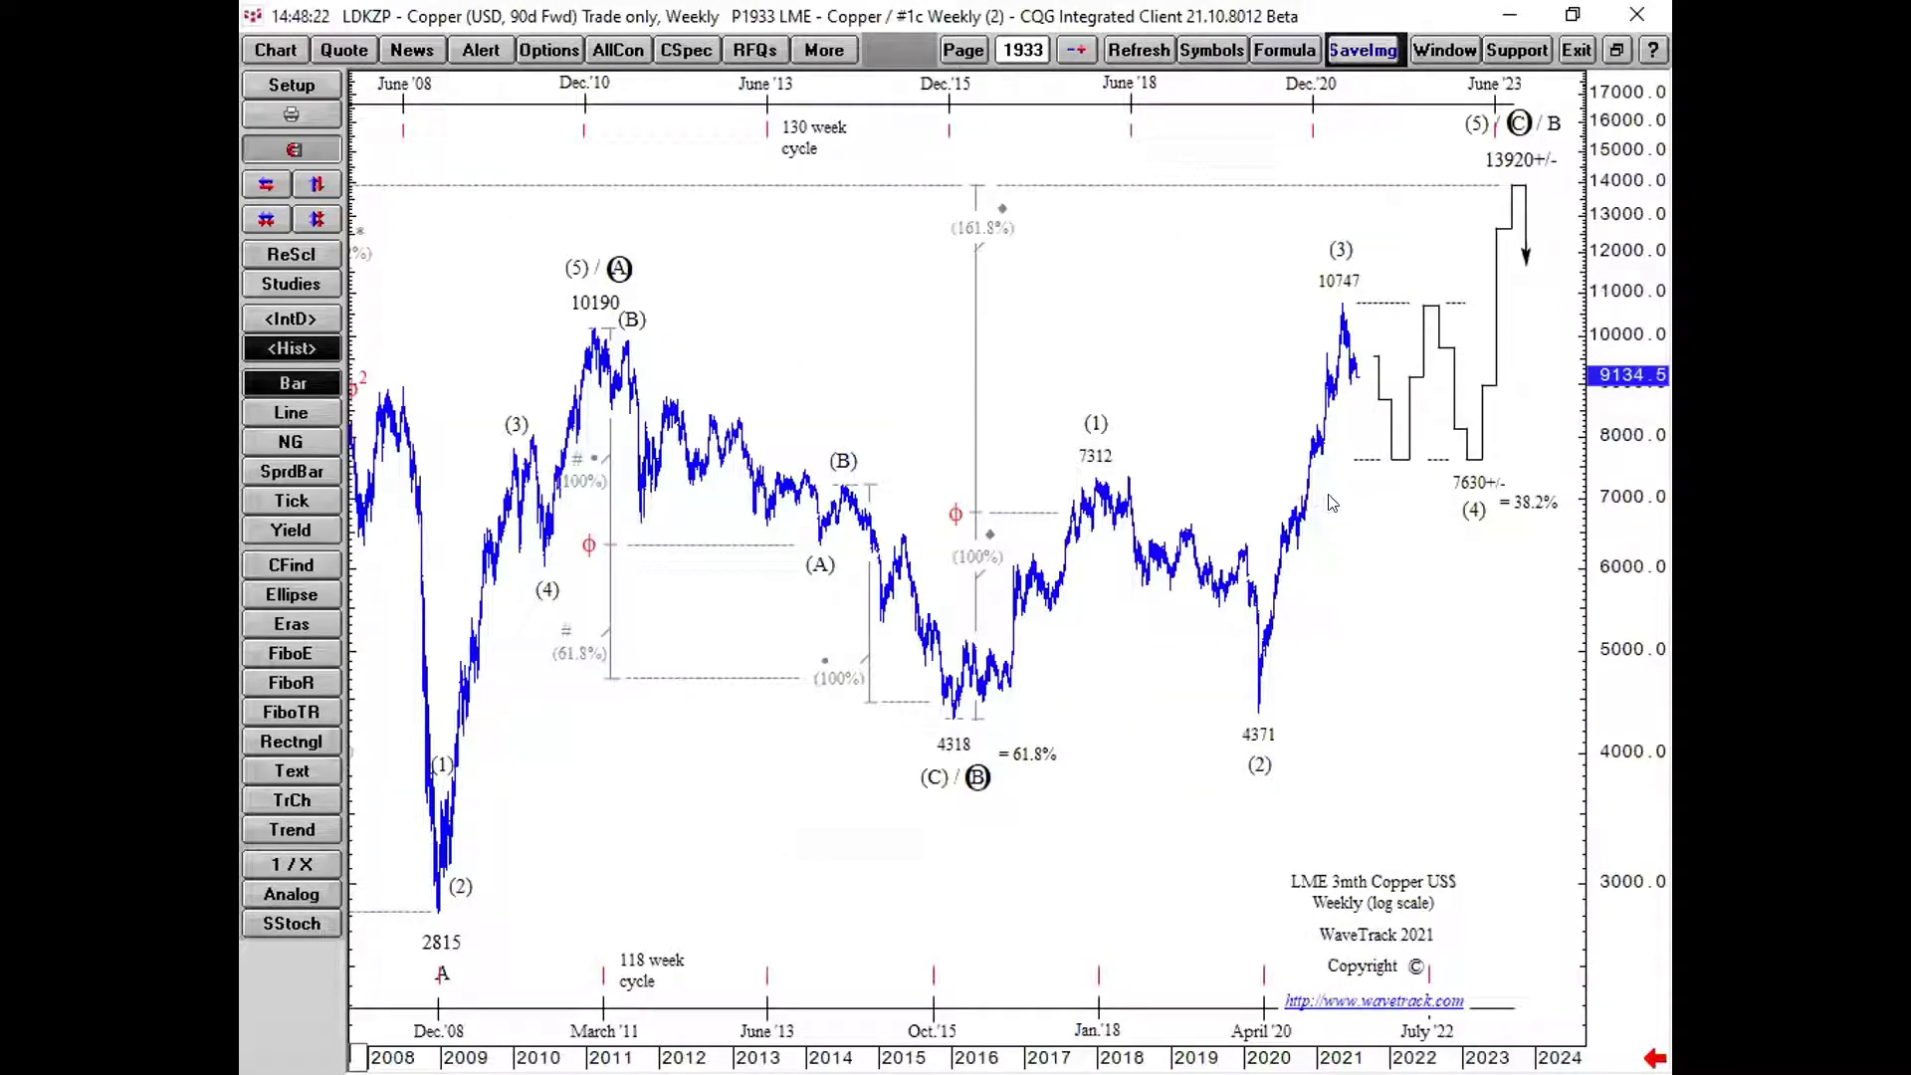
Draw a rising trend channel on the weekly copper chart from the 2018 high and 2020 low
click(981, 704)
click(292, 829)
mouse_move(1024, 490)
mouse_down()
mouse_move(1169, 410)
mouse_move(1465, 183)
mouse_up()
drag(1239, 788, 1546, 365)
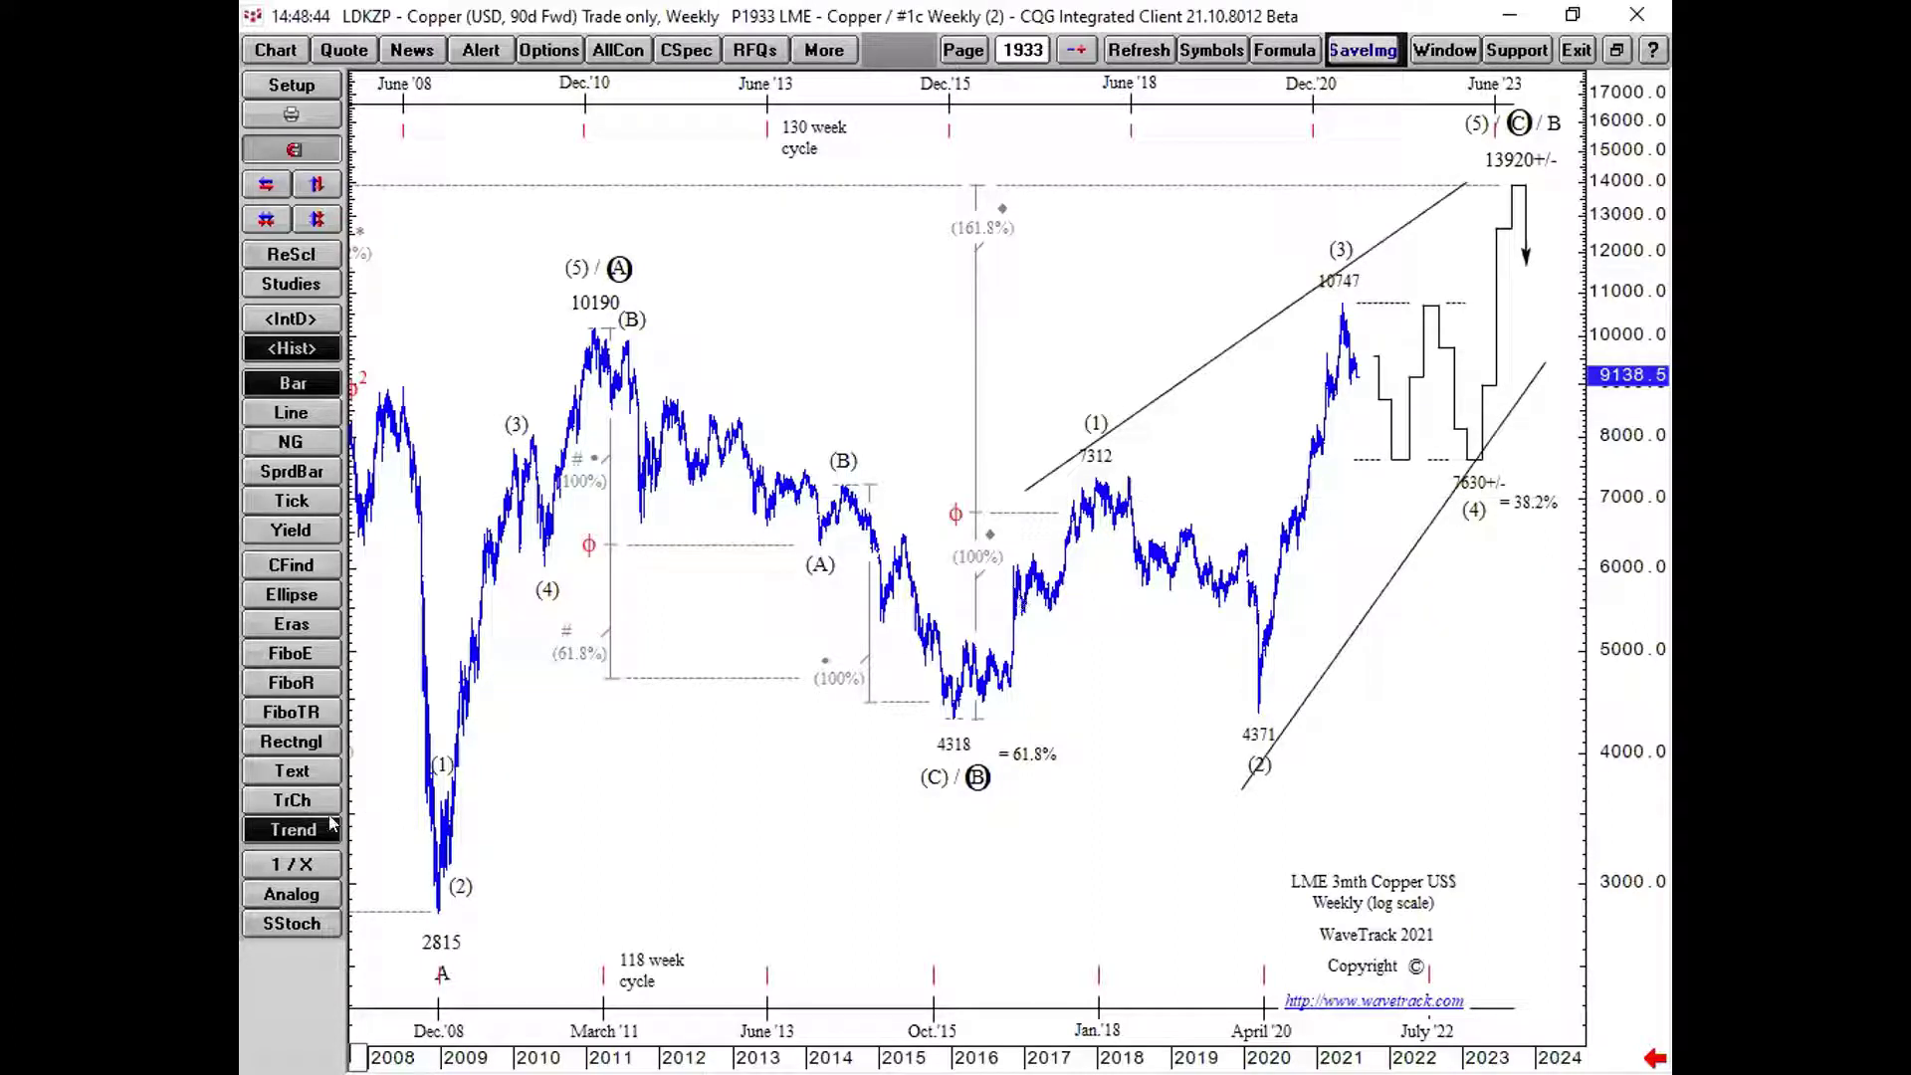
key(Escape)
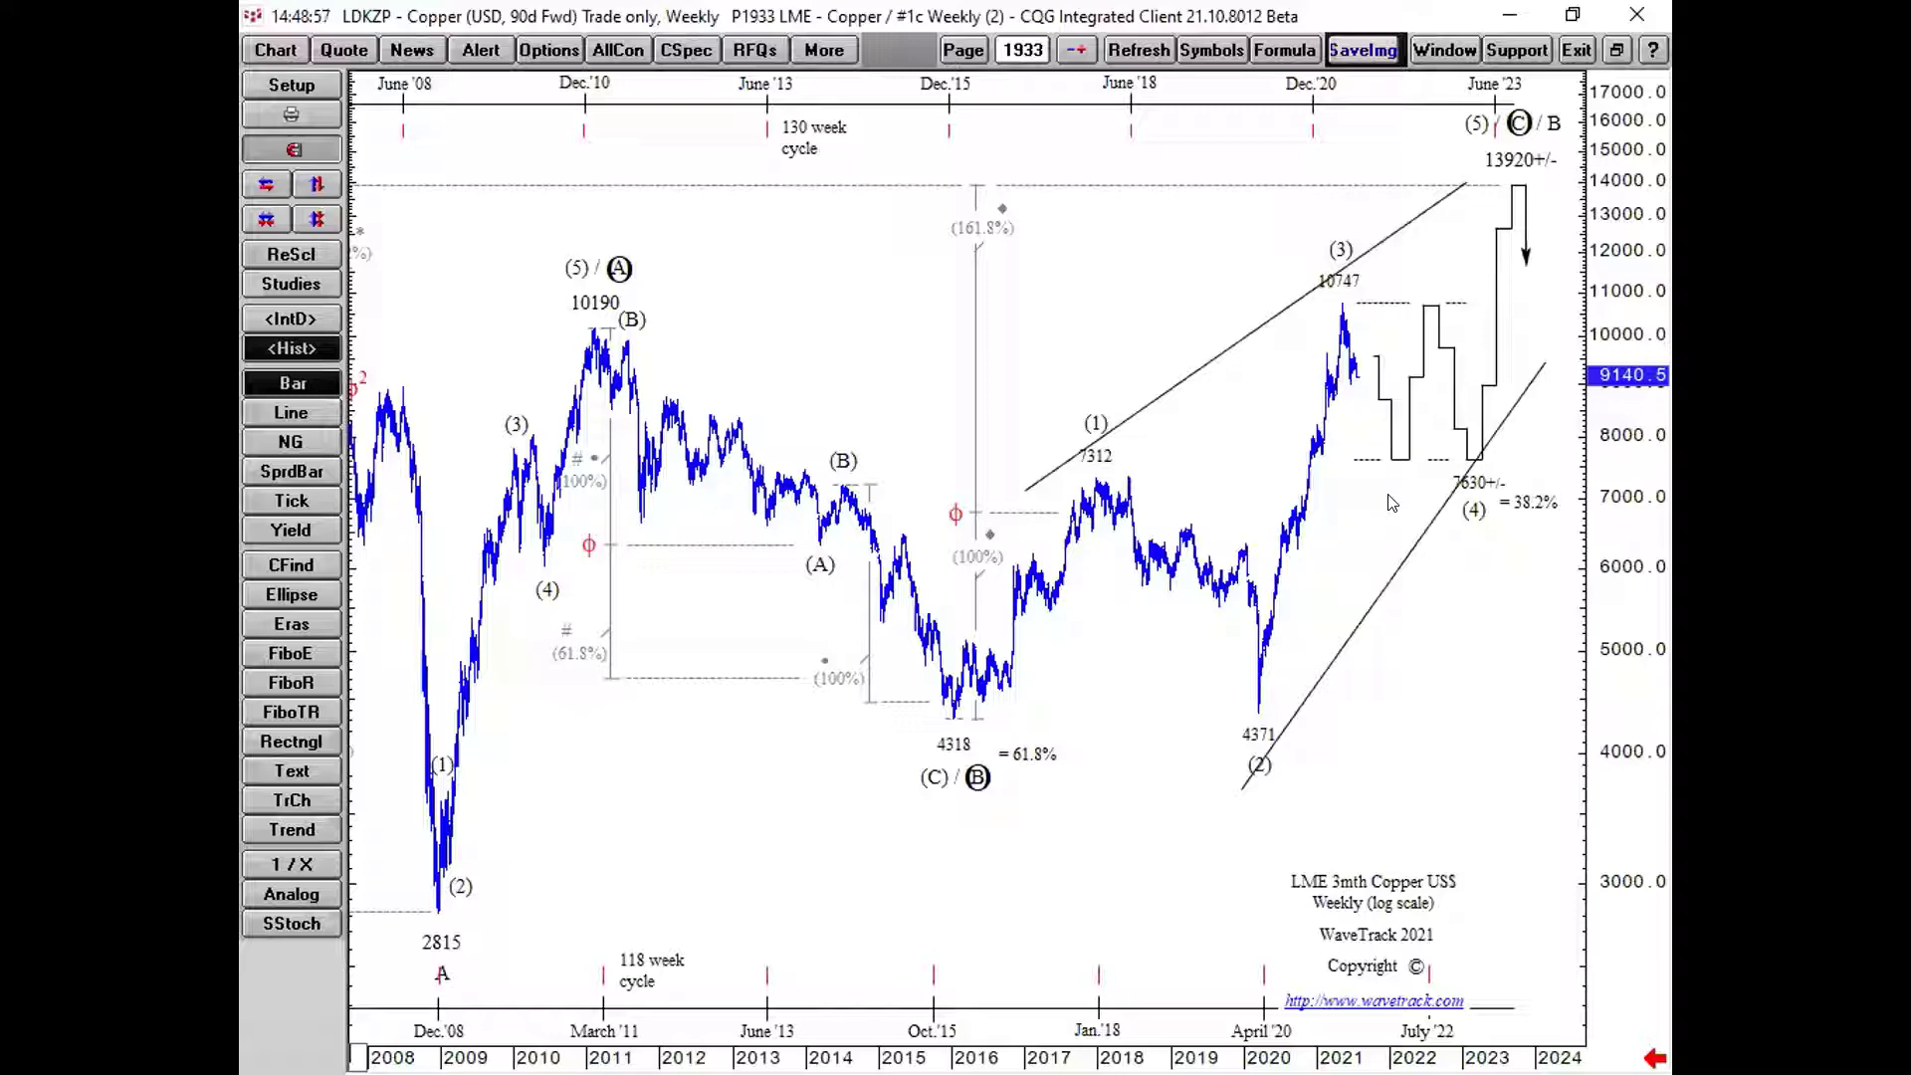
Open page 525, the ##00_COMPASS #22d Crude Light daily chart, from Page Manager
click(963, 51)
click(1006, 215)
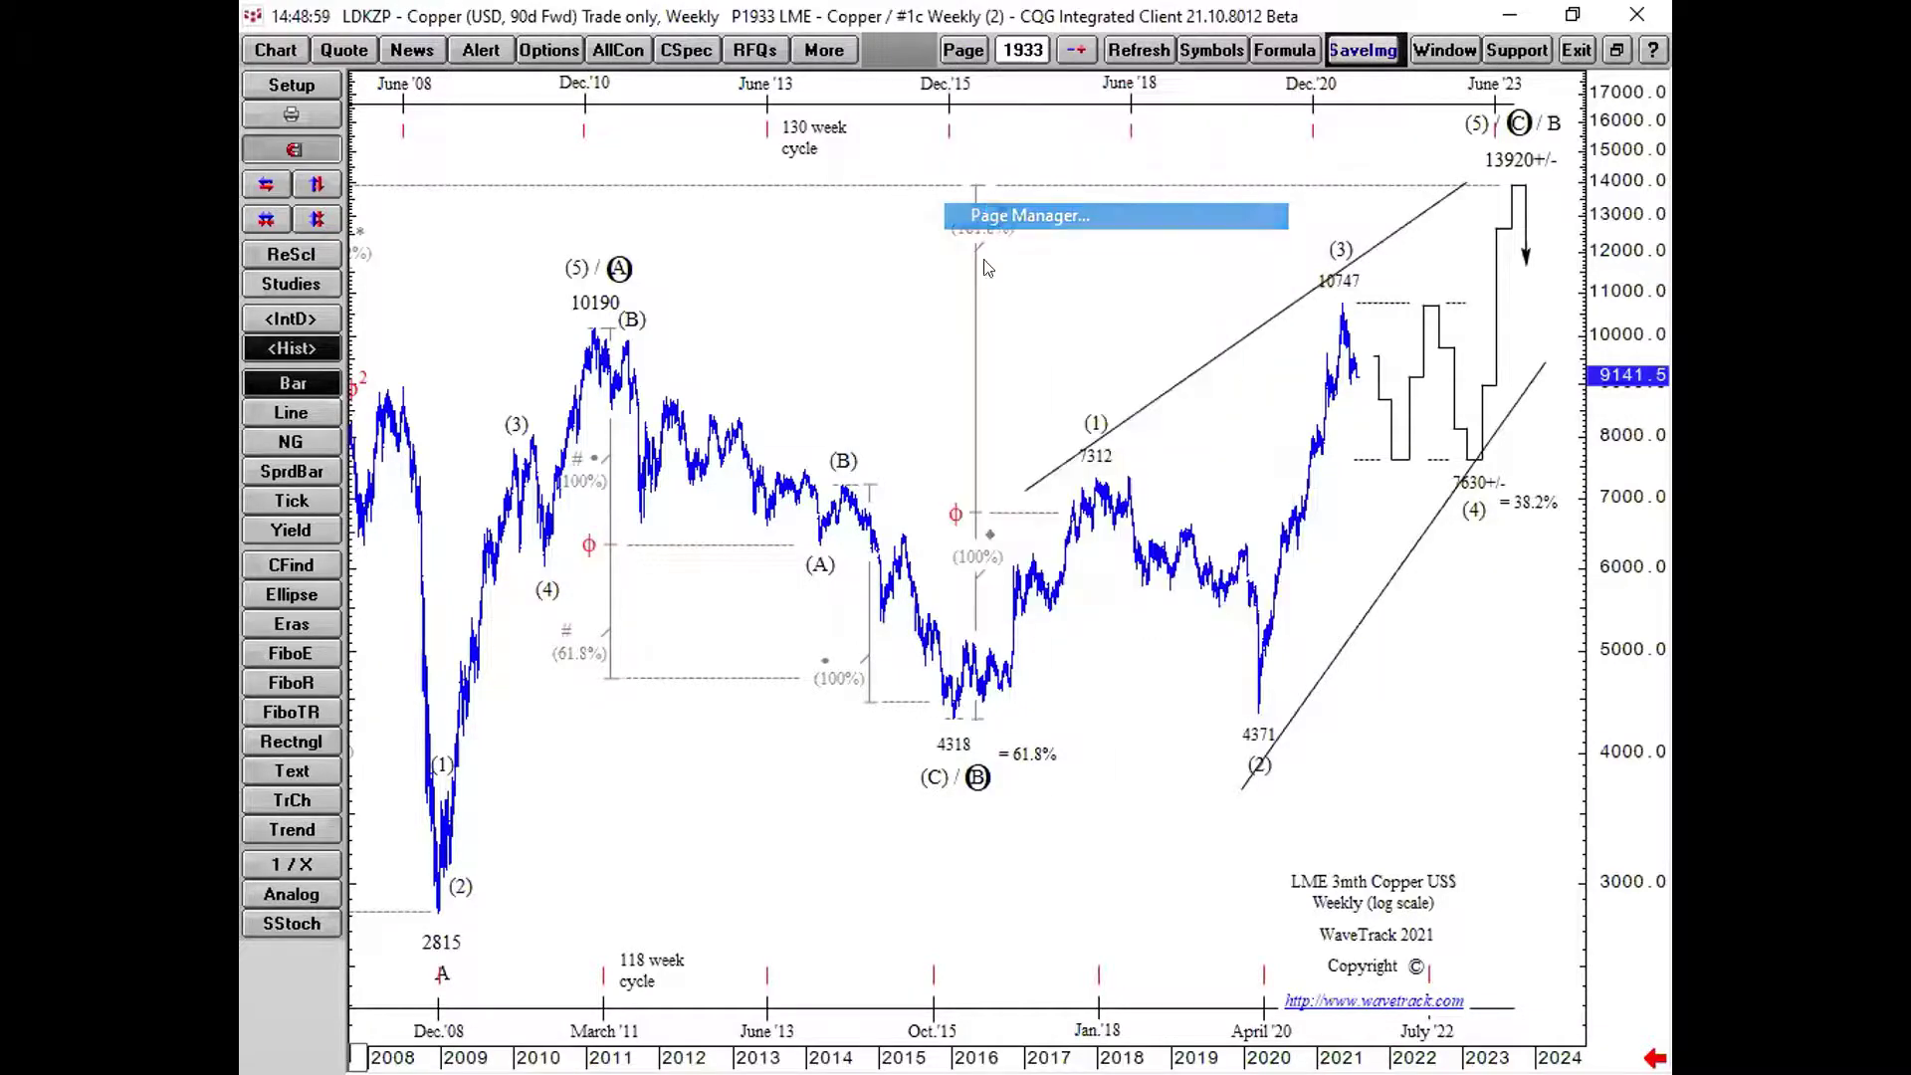
scroll(781, 642, down, 9)
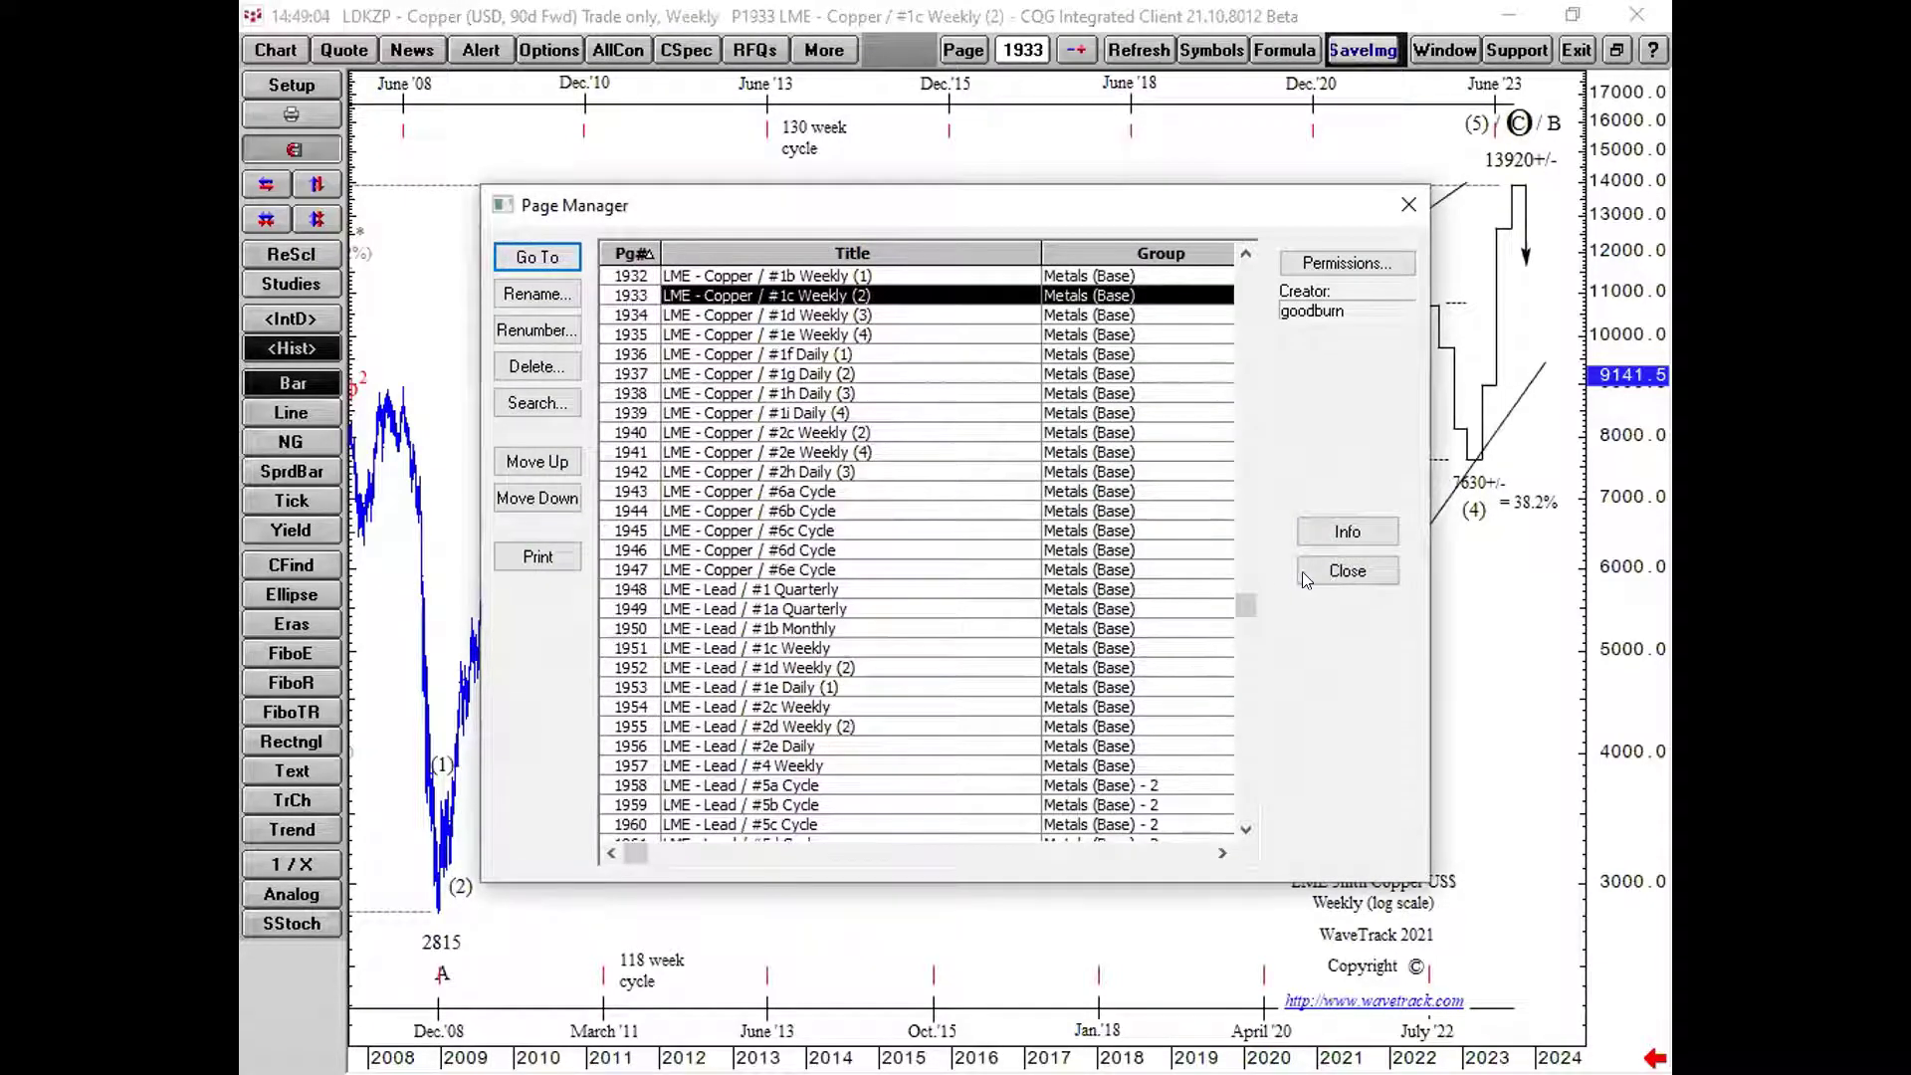
click(1348, 571)
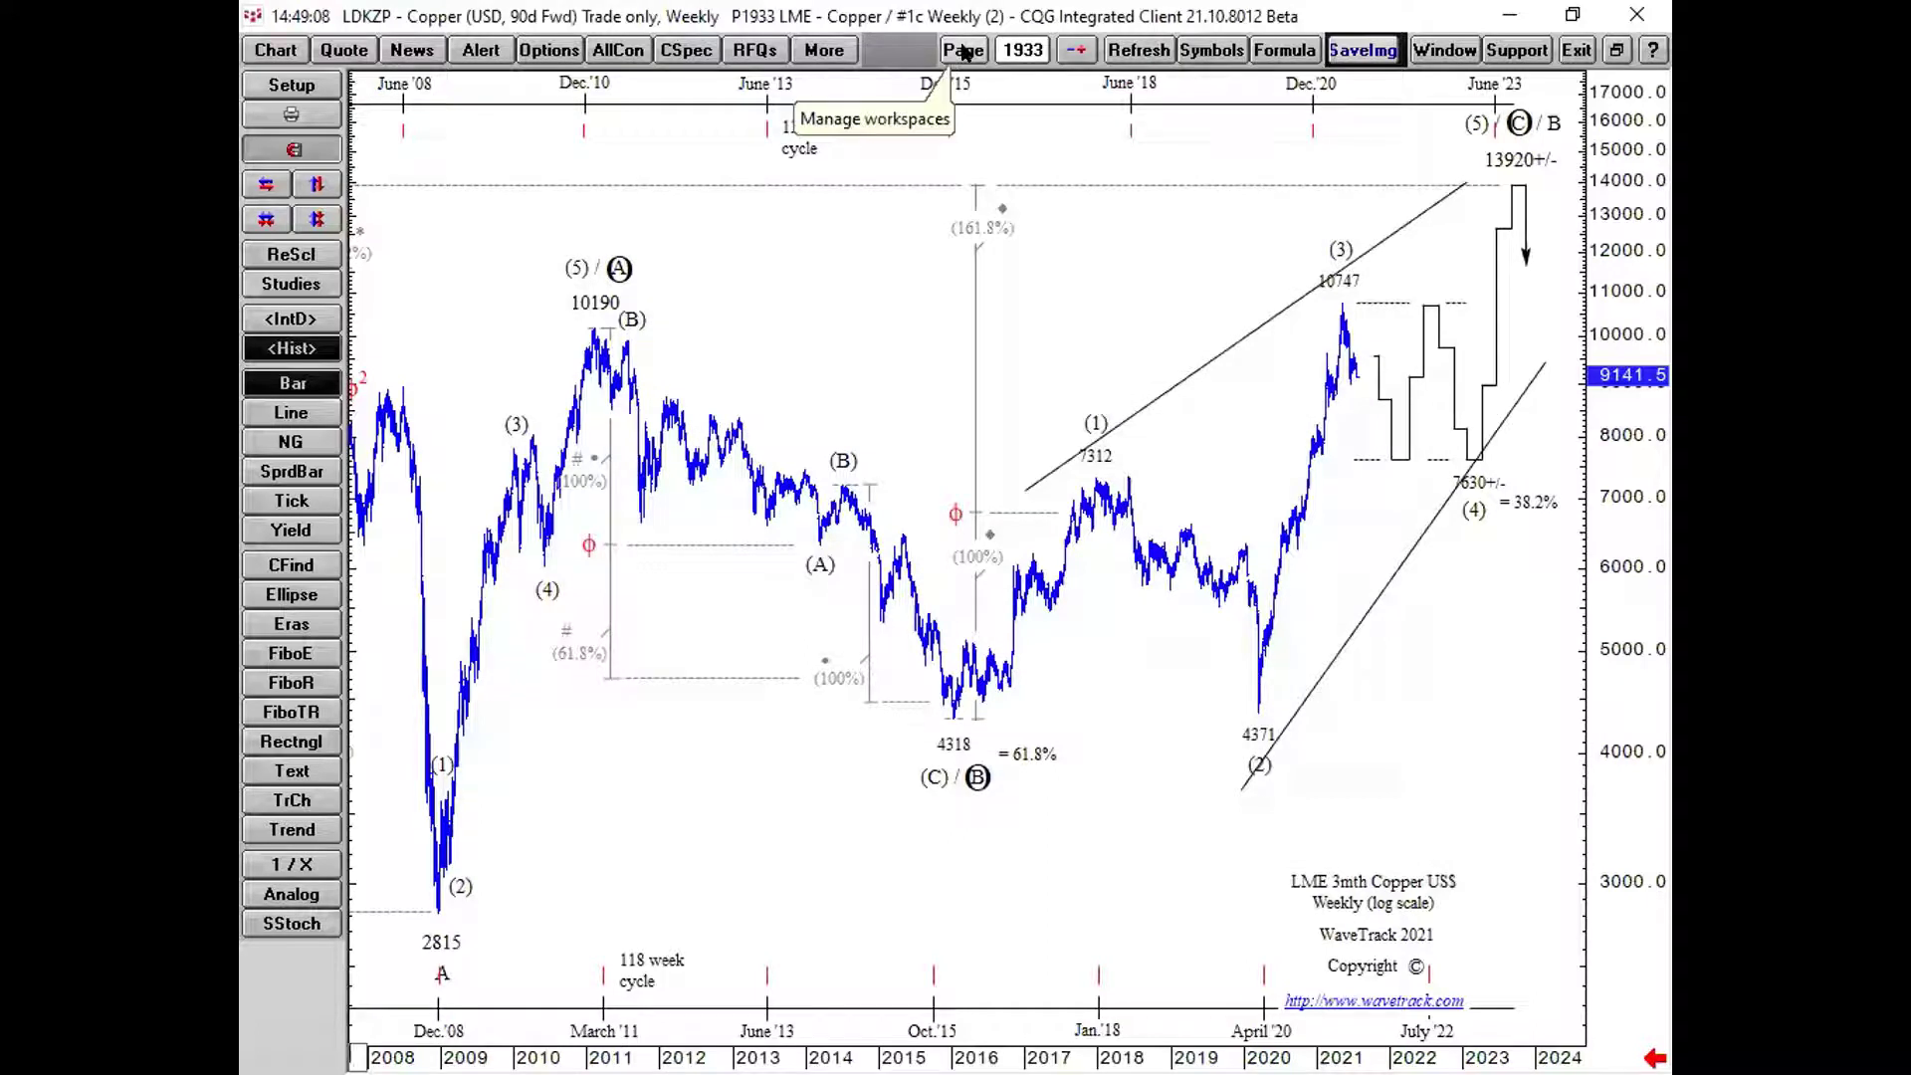
click(961, 50)
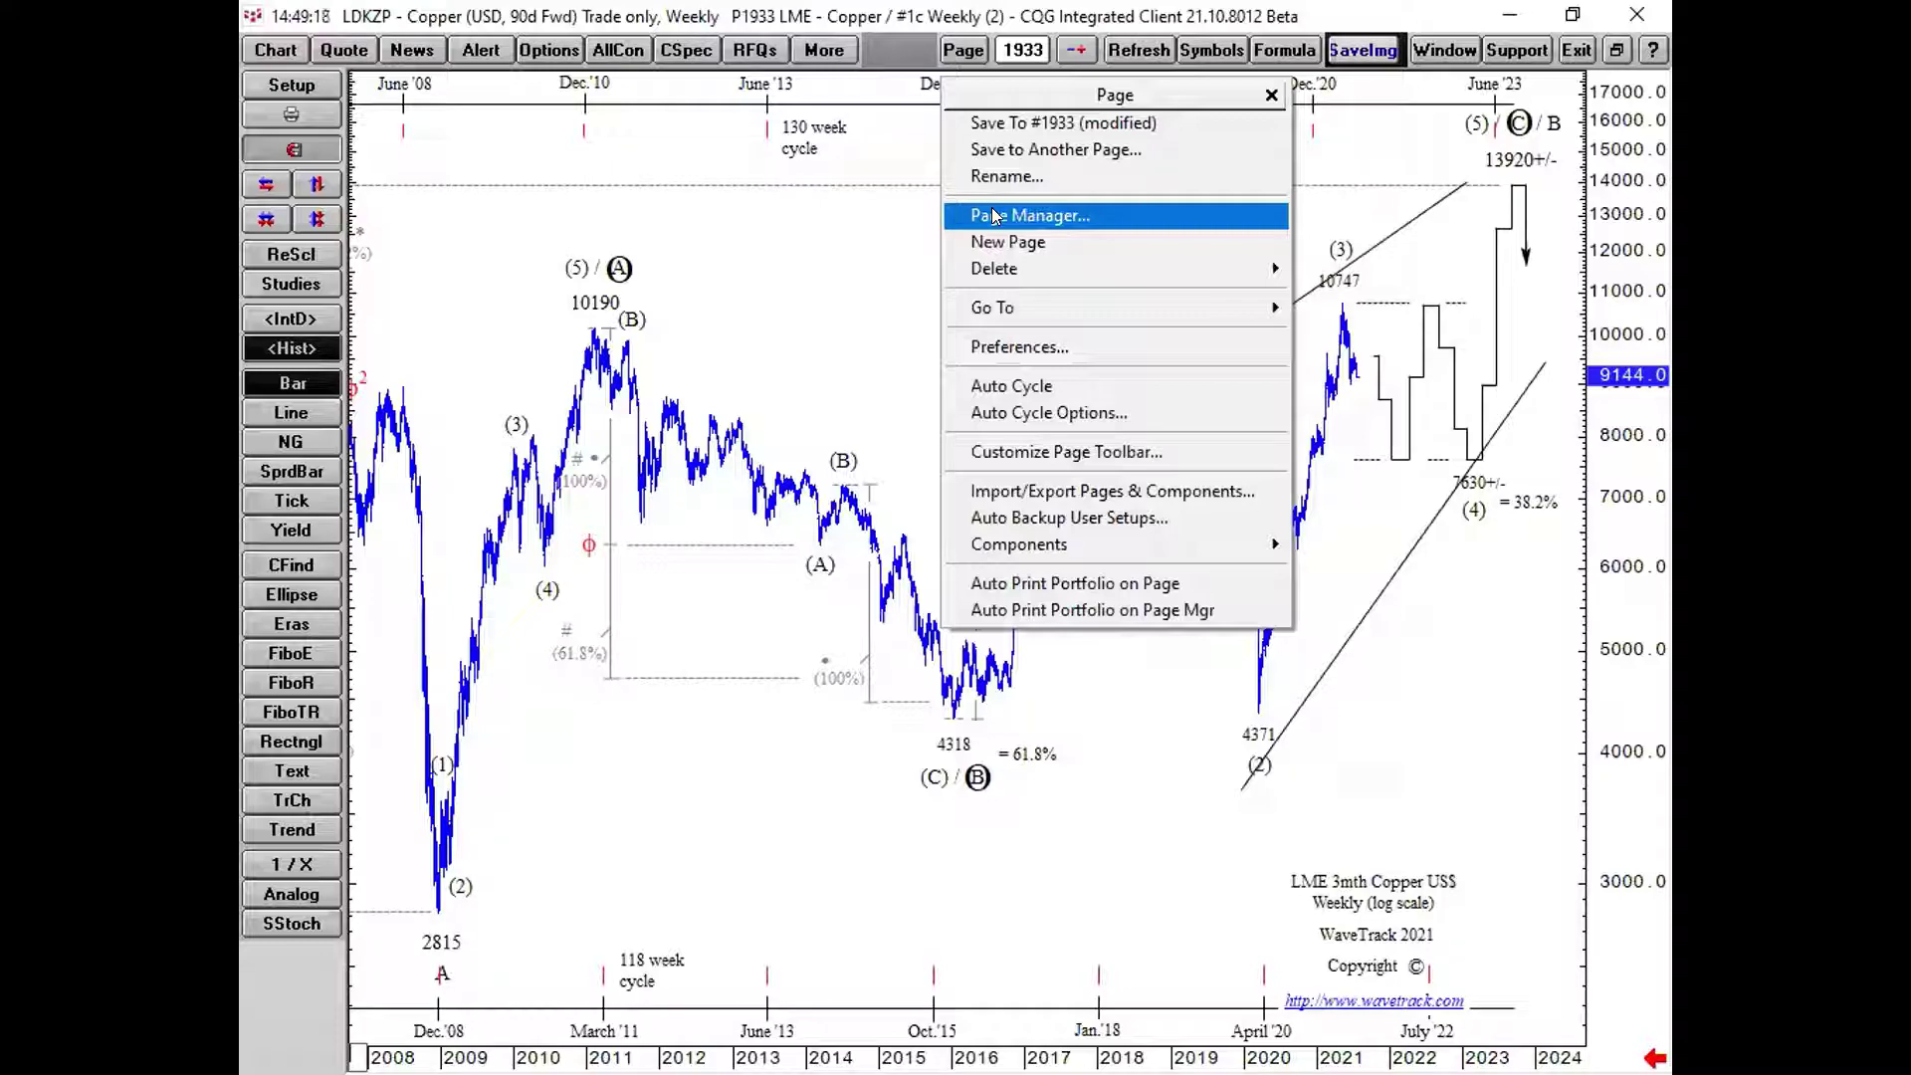
click(993, 216)
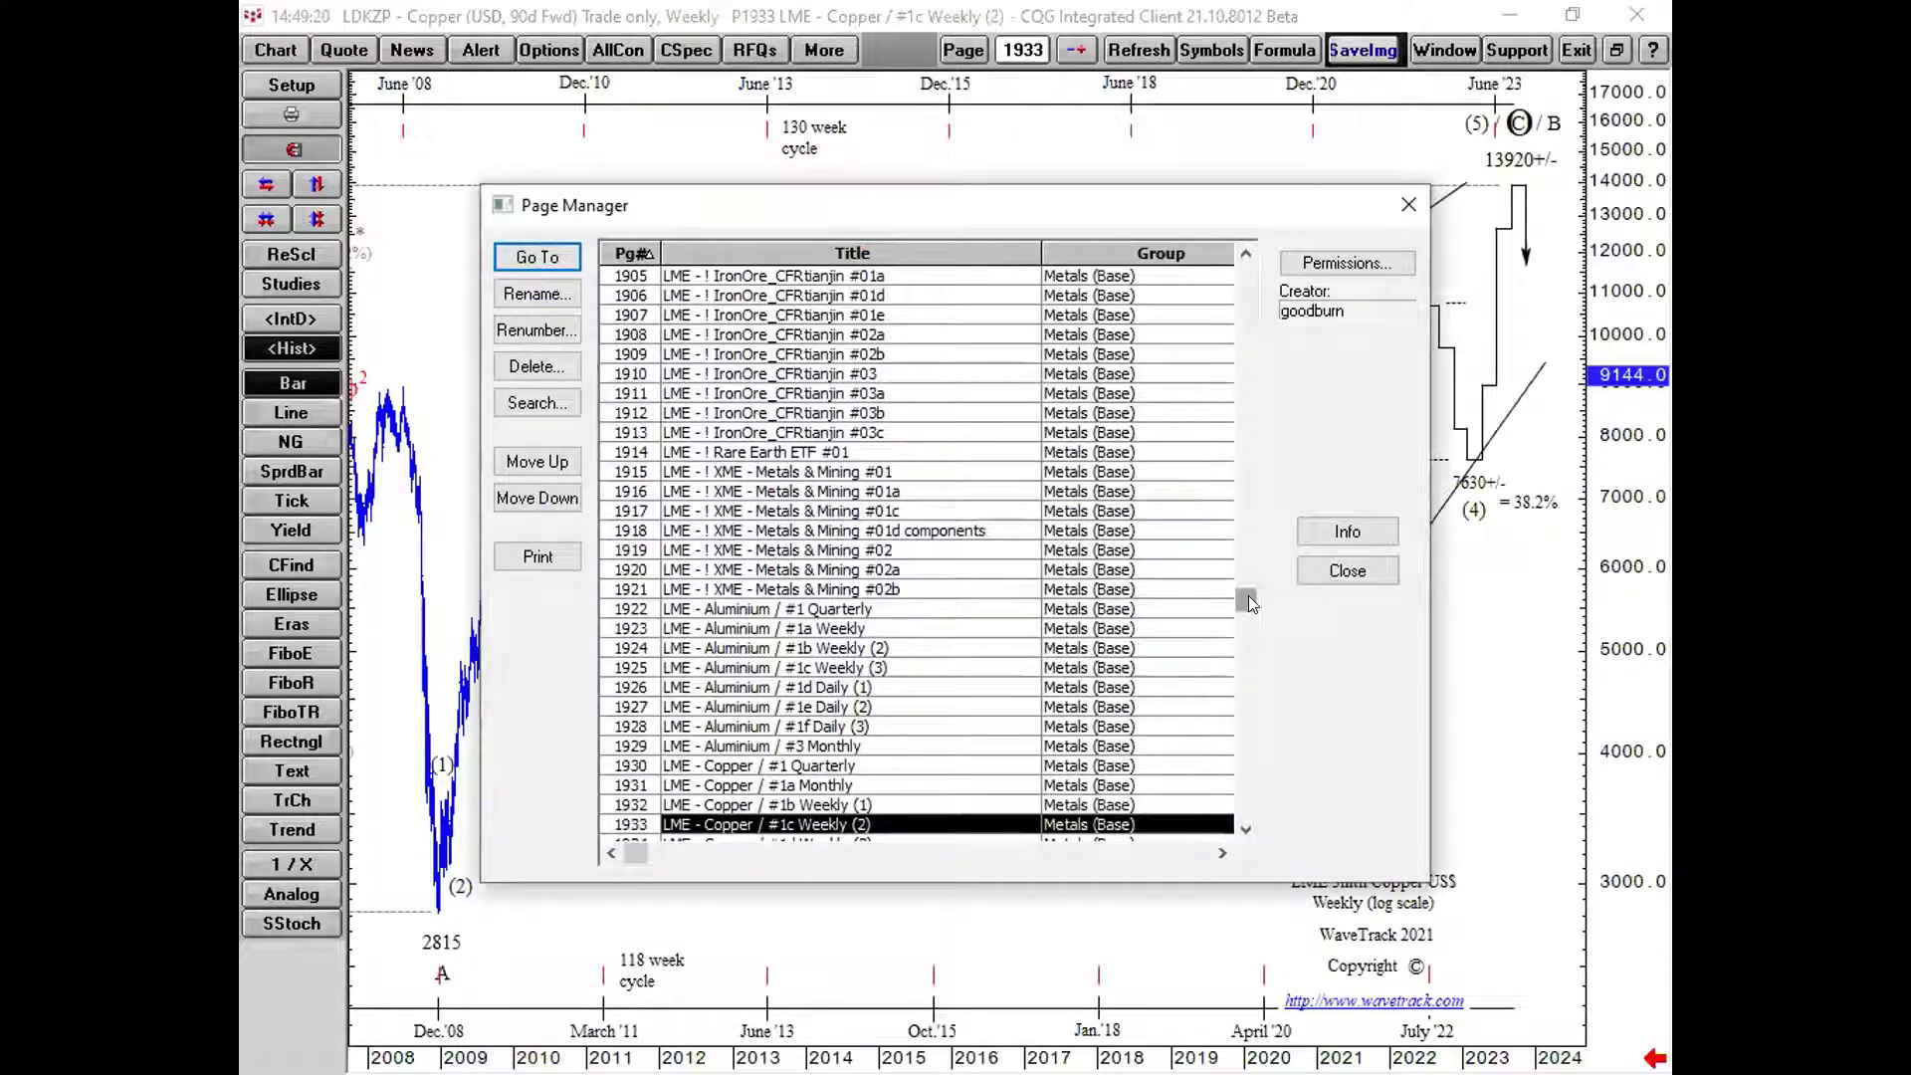
drag(1248, 596, 1250, 364)
scroll(921, 468, up, 4)
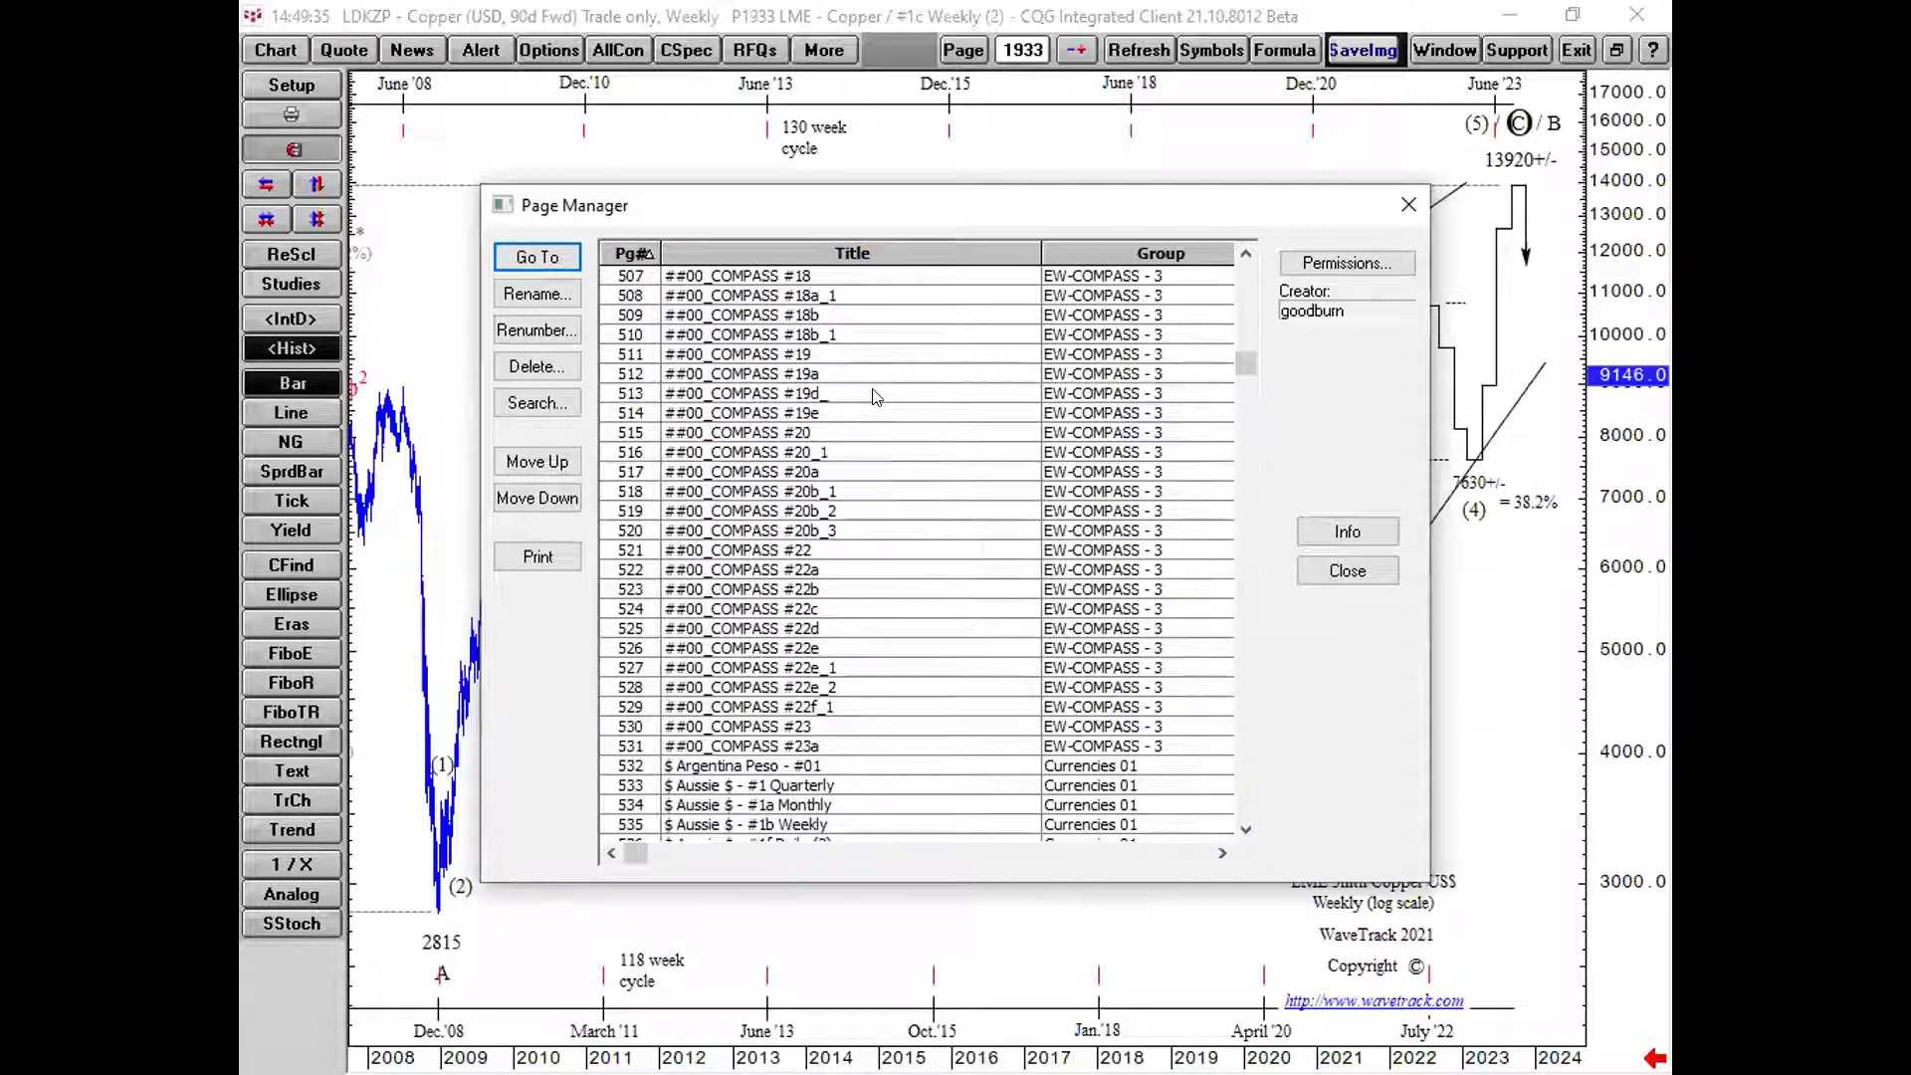
click(836, 334)
scroll(844, 369, up, 1)
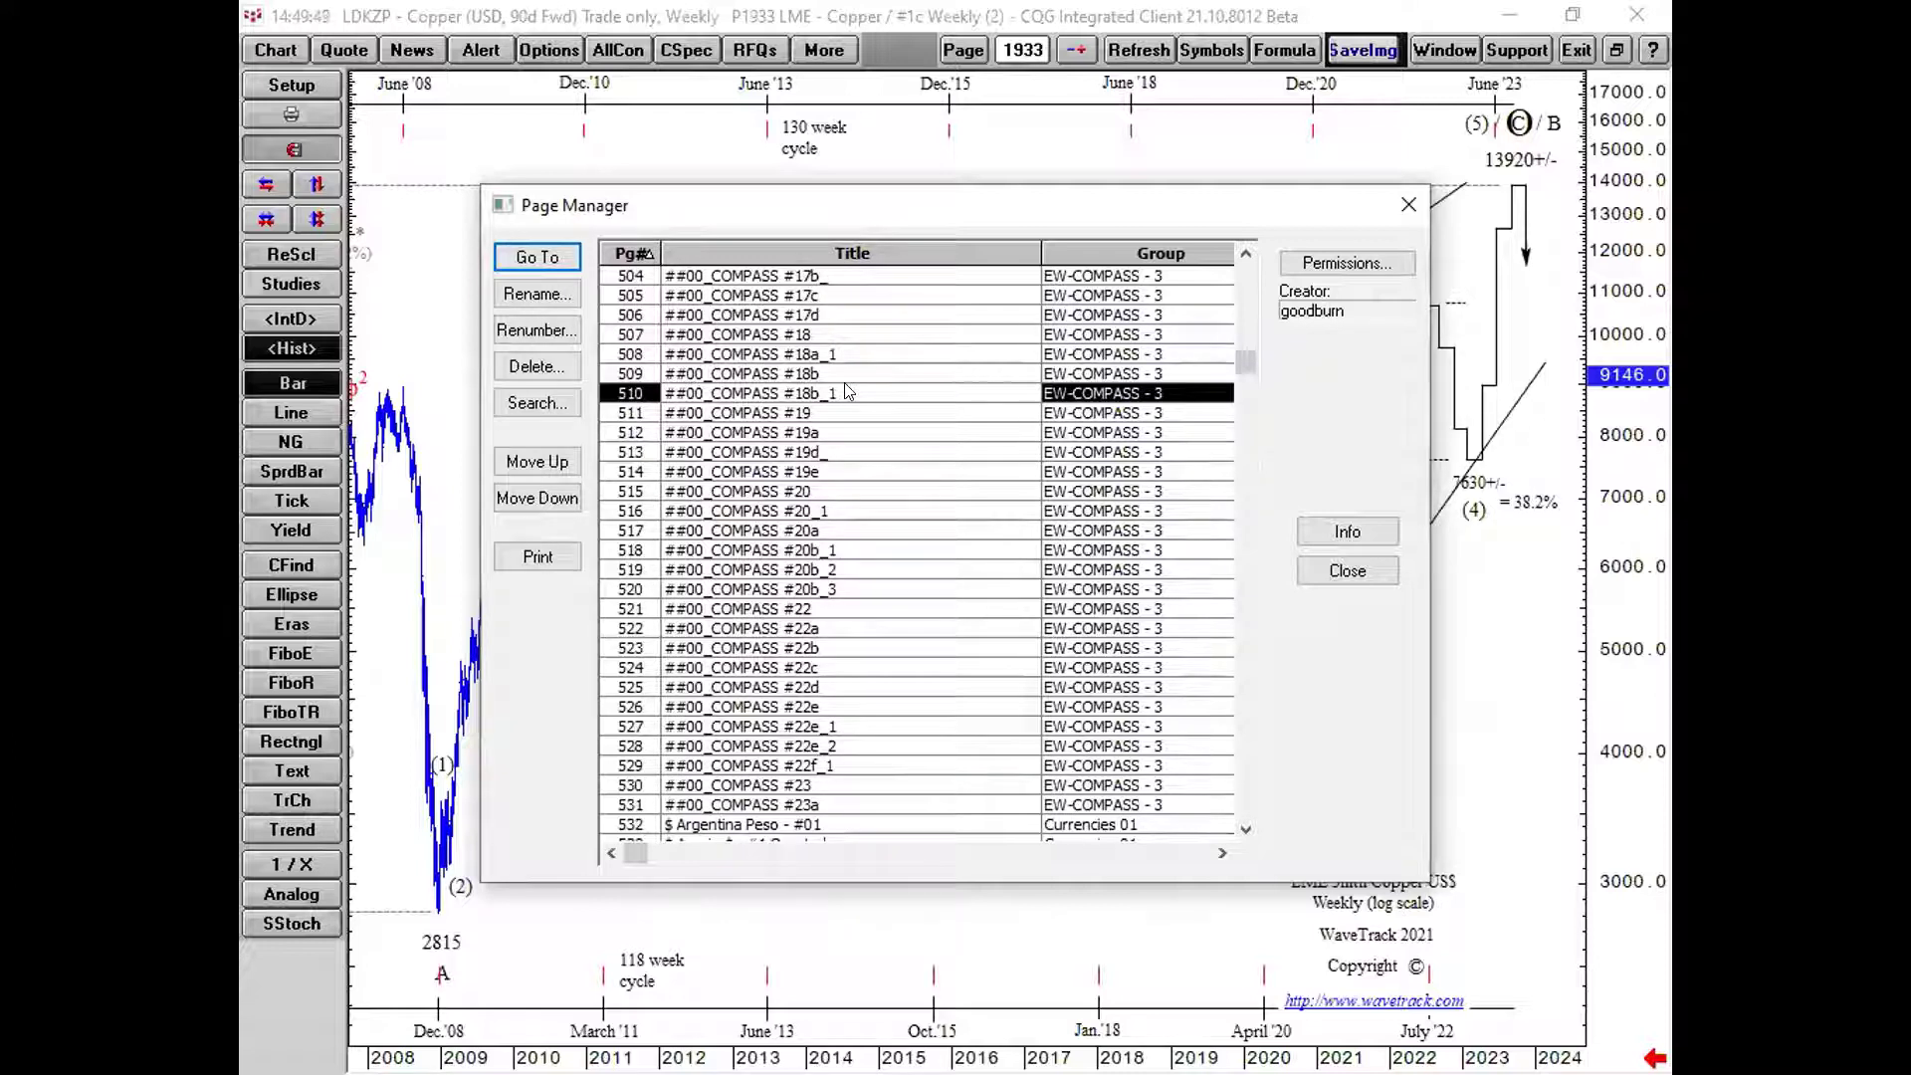
scroll(831, 617, down, 1)
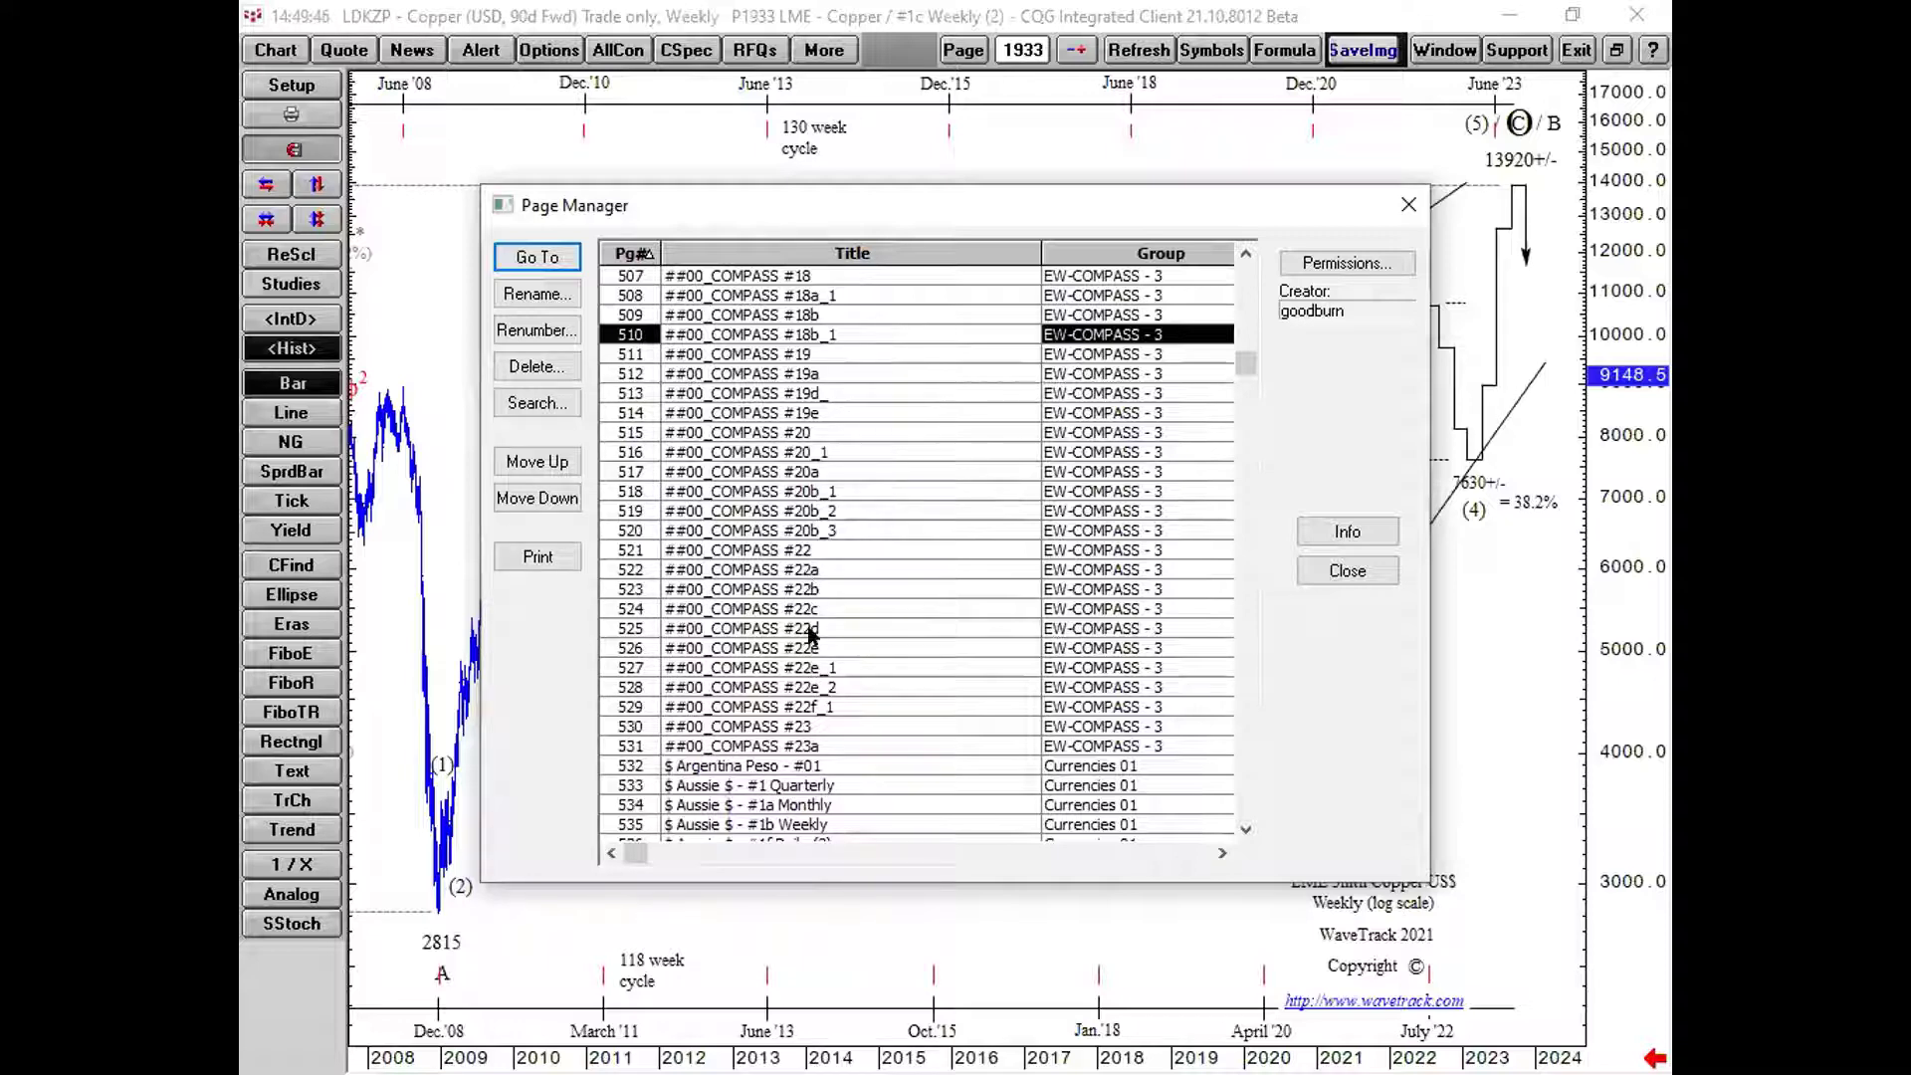
double_click(811, 628)
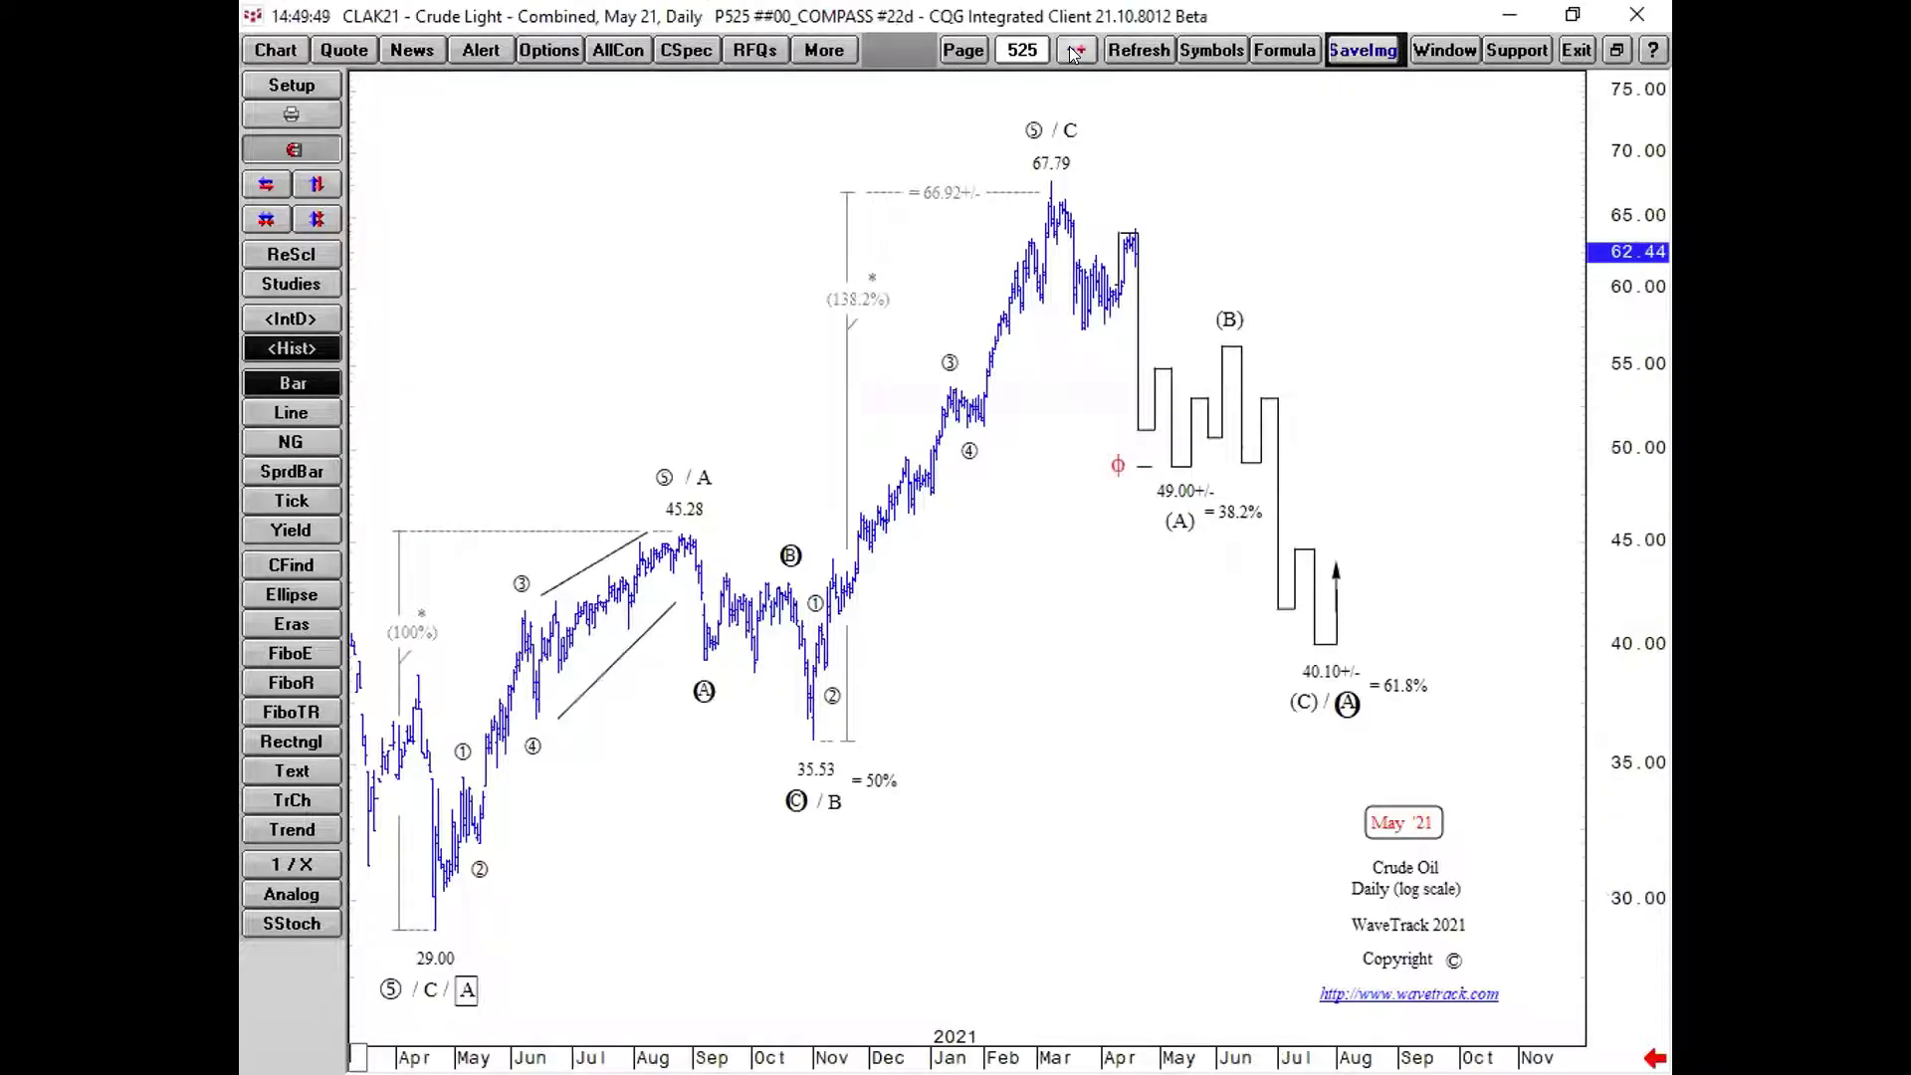
Step back through the pages to page 518 and bring its Silver daily chart to the front
click(1074, 52)
click(1071, 50)
click(1065, 46)
click(1068, 48)
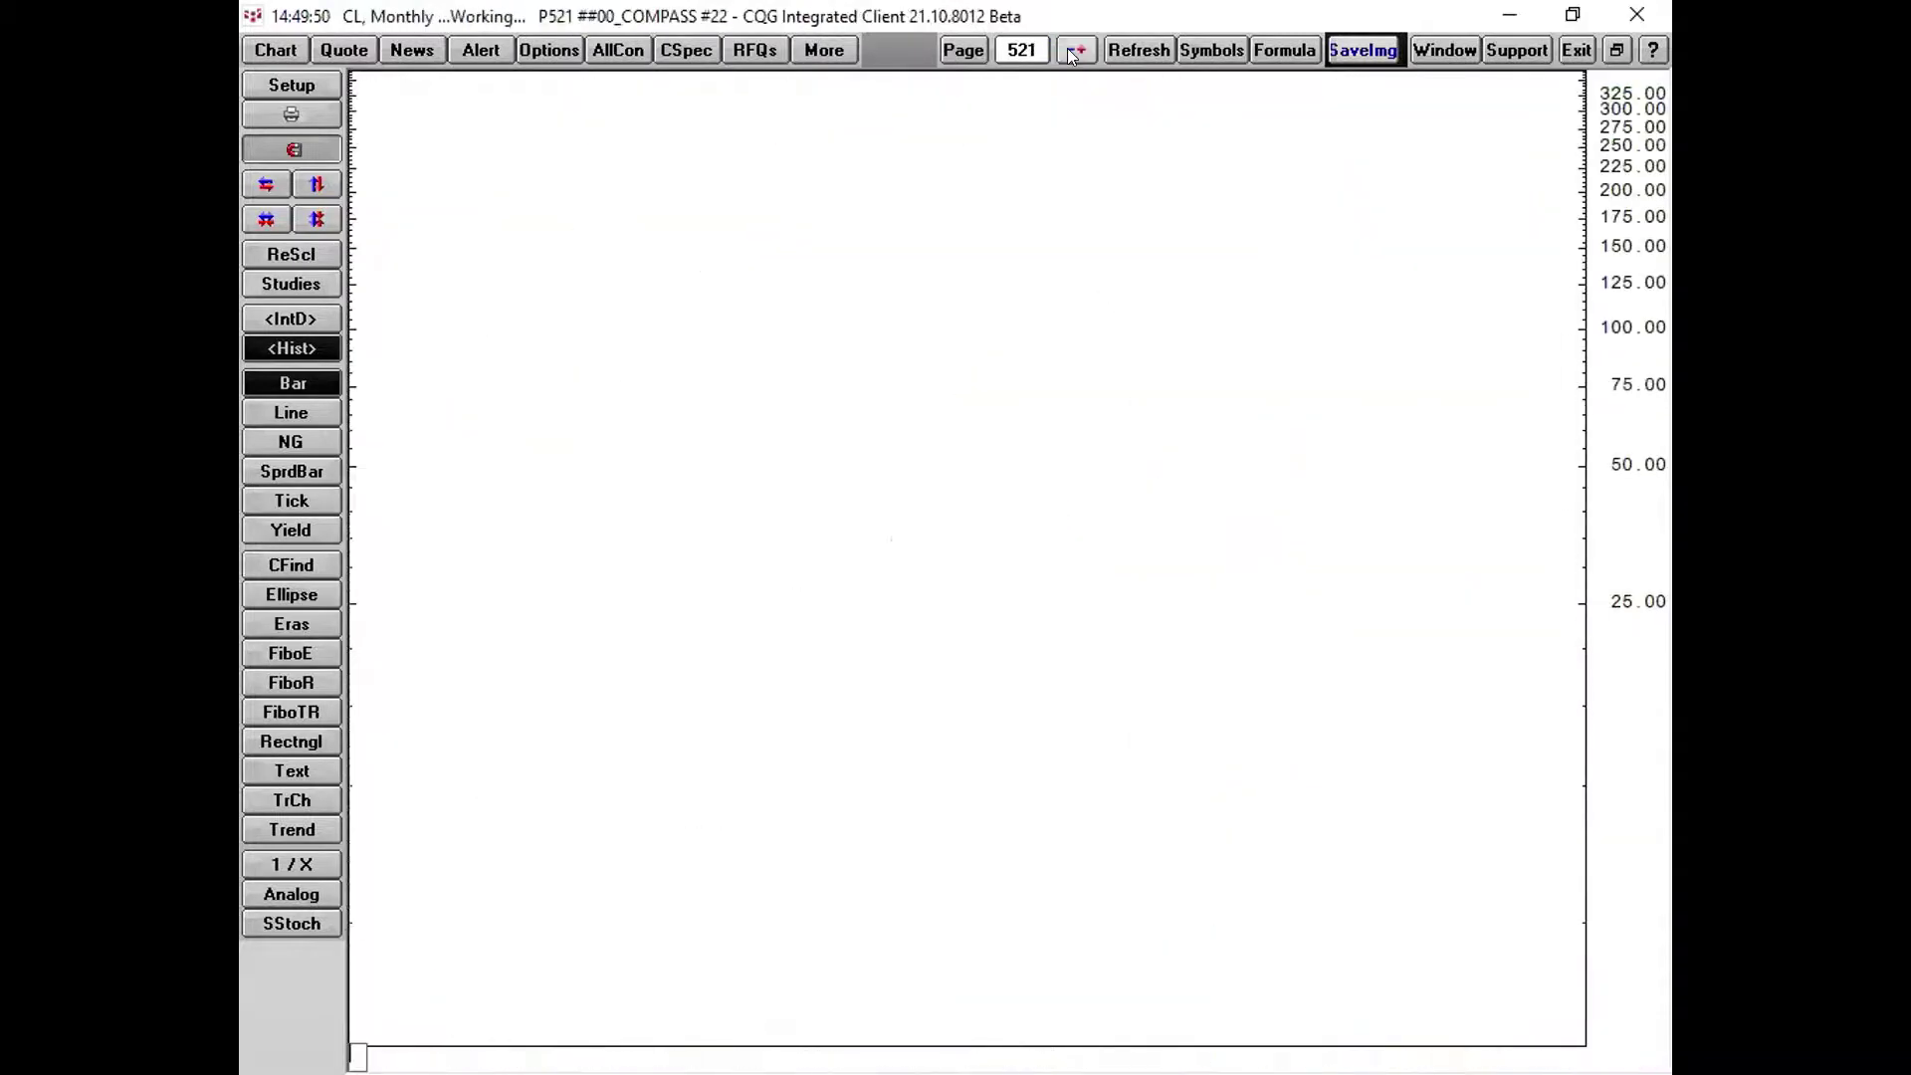
click(1068, 49)
click(1071, 52)
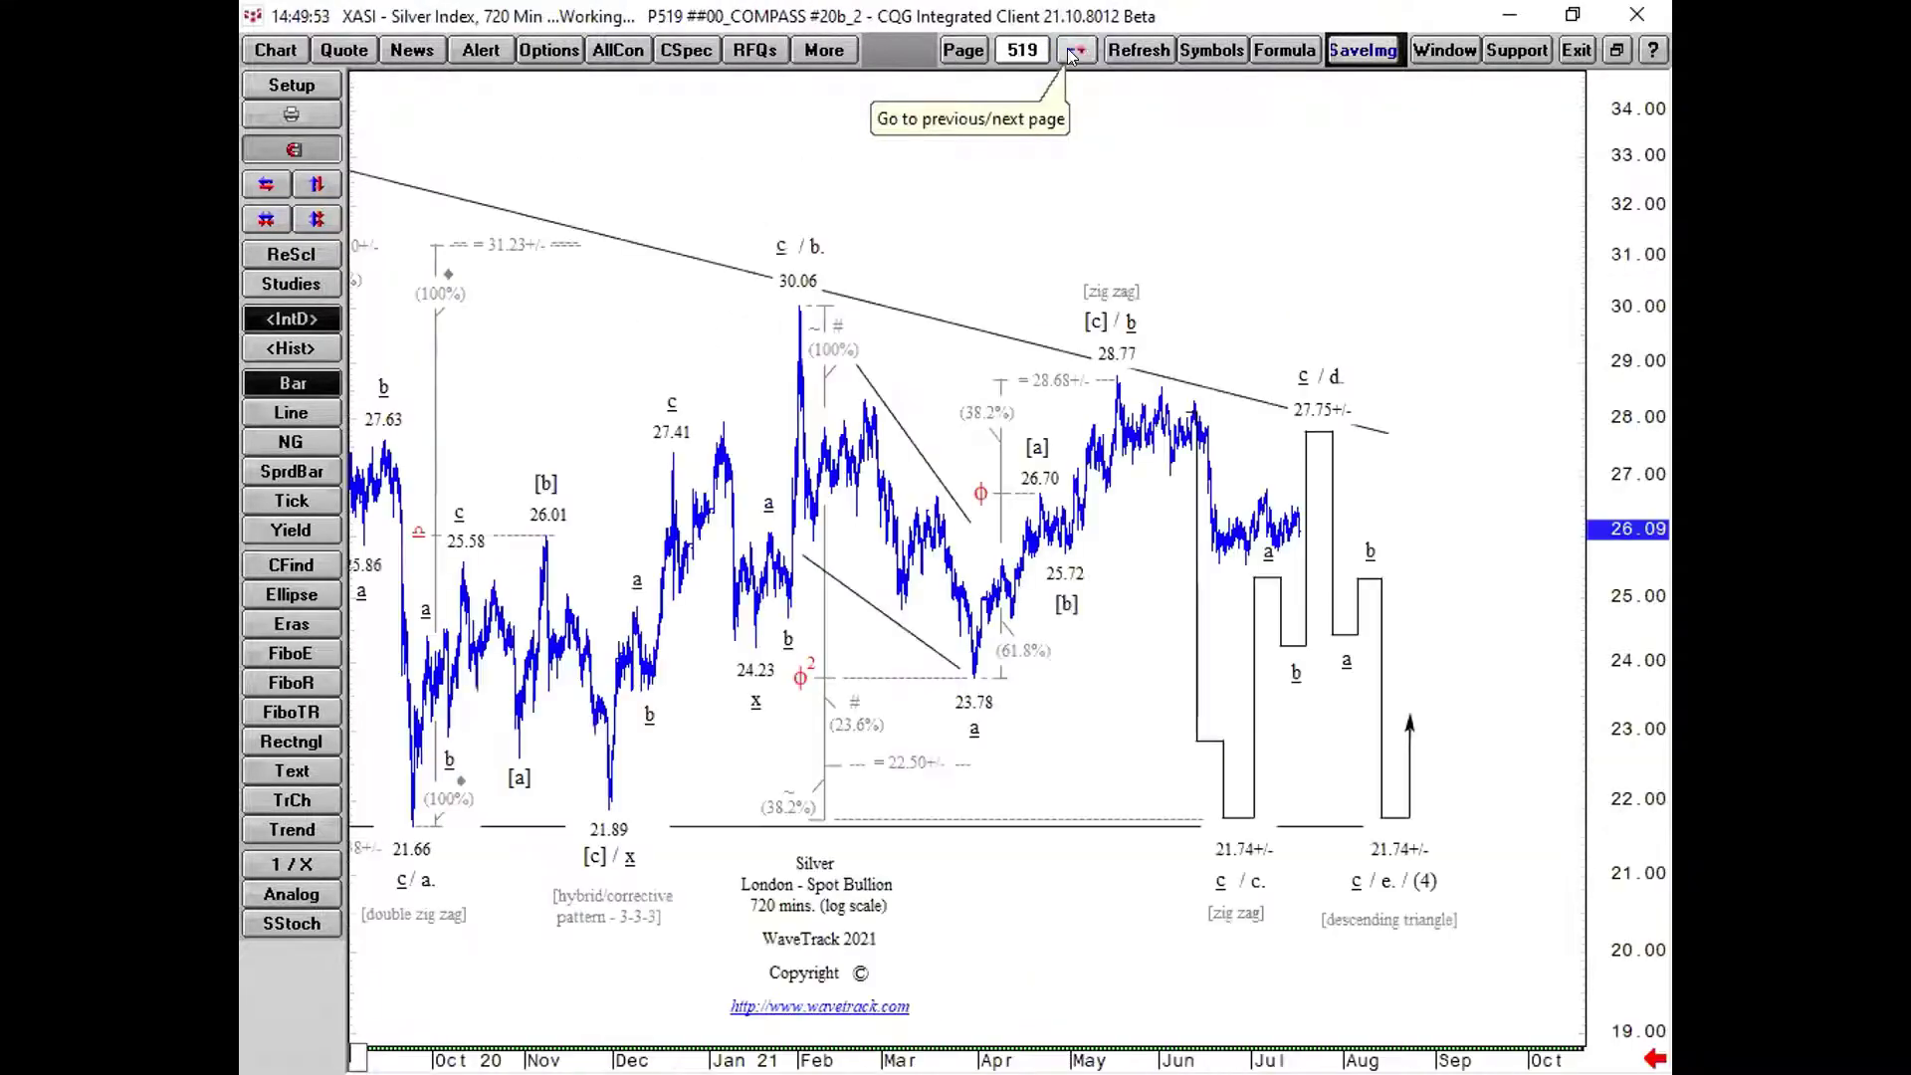
click(1069, 50)
click(1066, 46)
click(1082, 50)
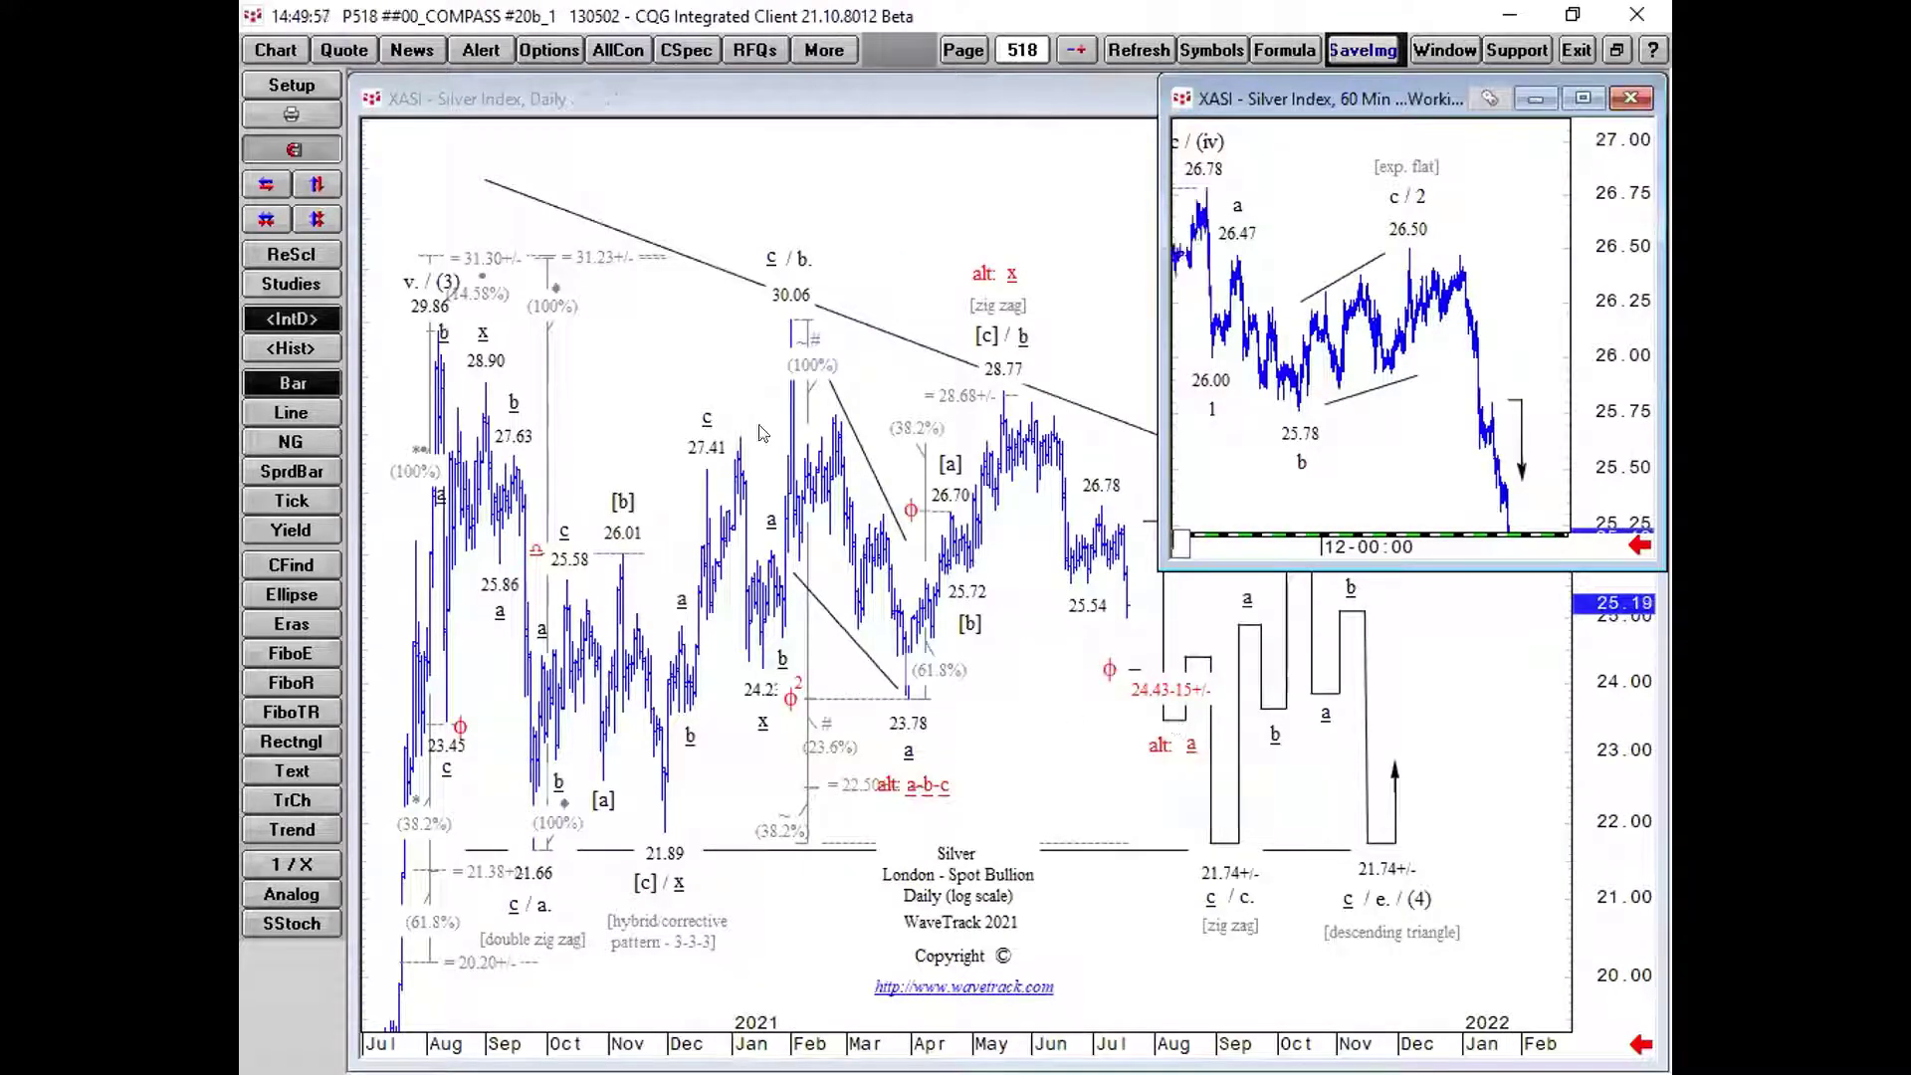
click(1075, 284)
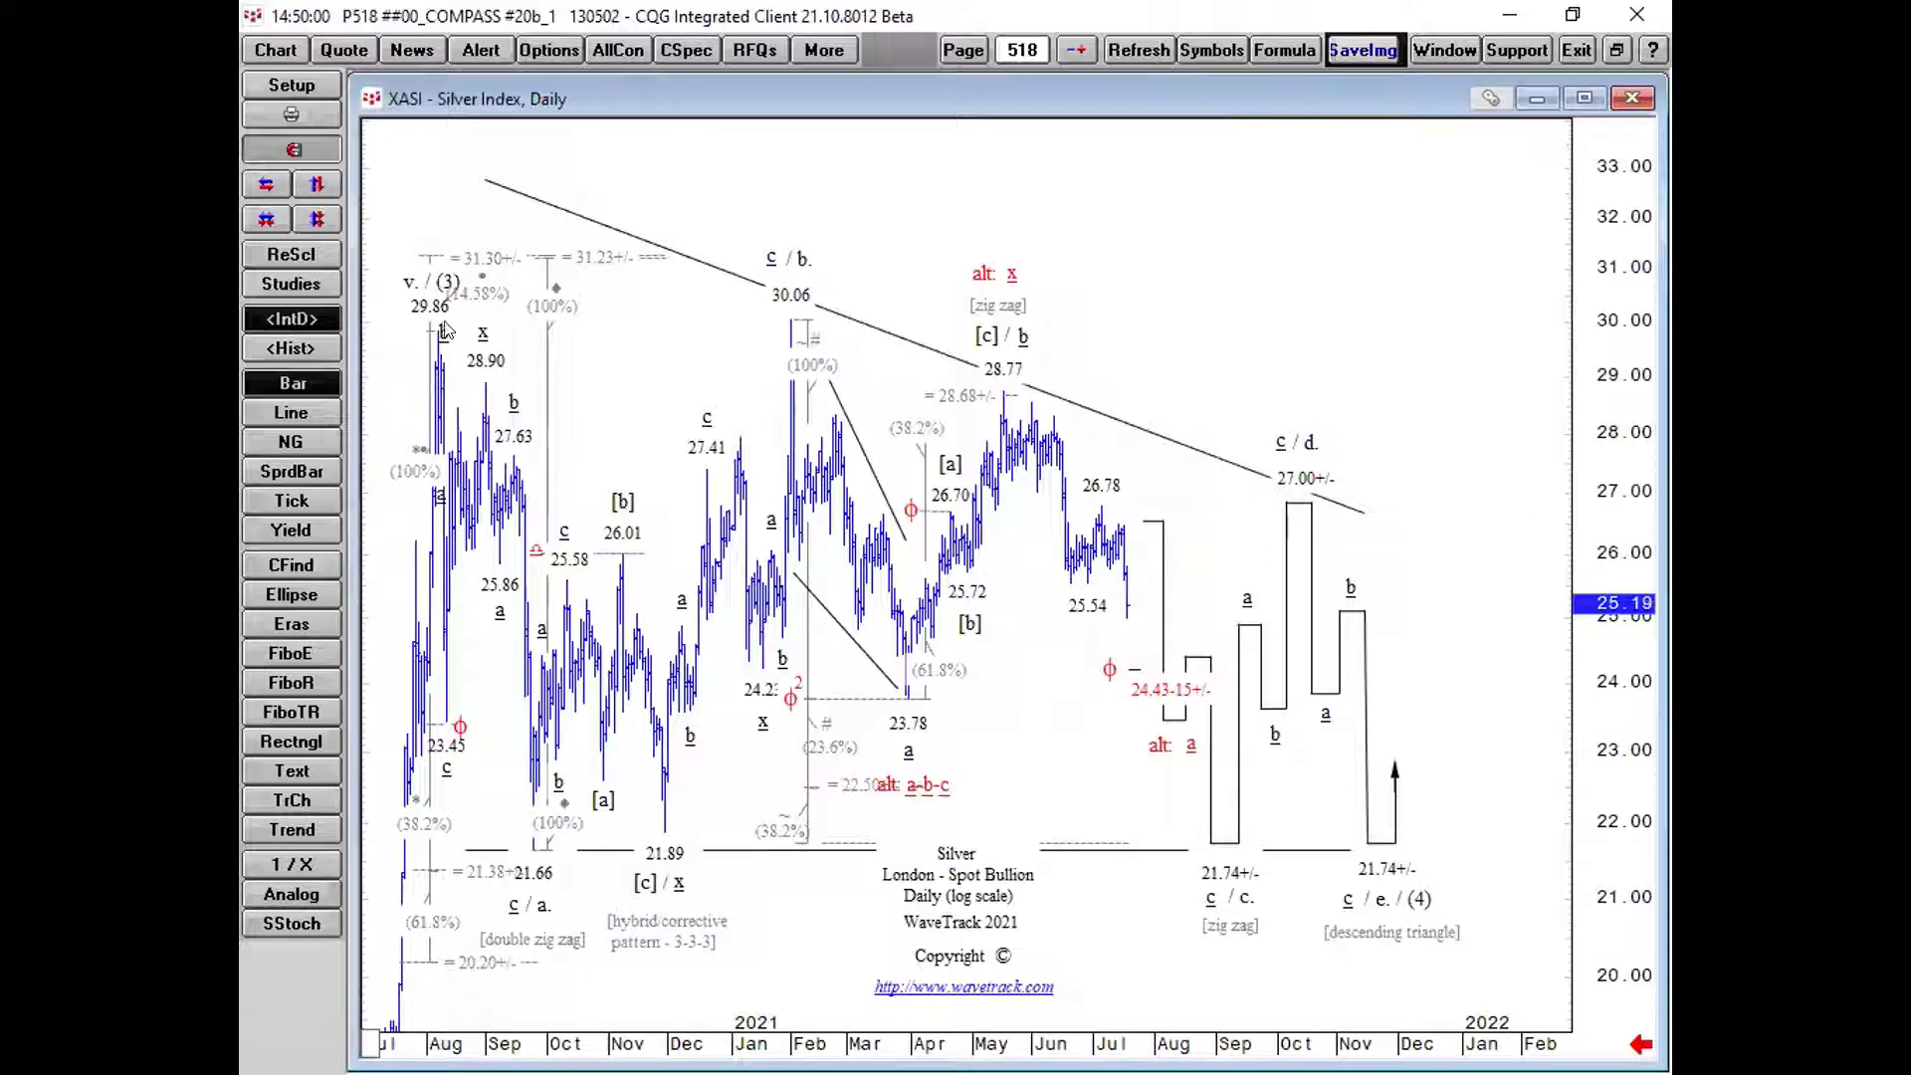
Read the Silver daily chart's values around the 21.74 zigzag low, then open the Page menu
mouse_move(441, 349)
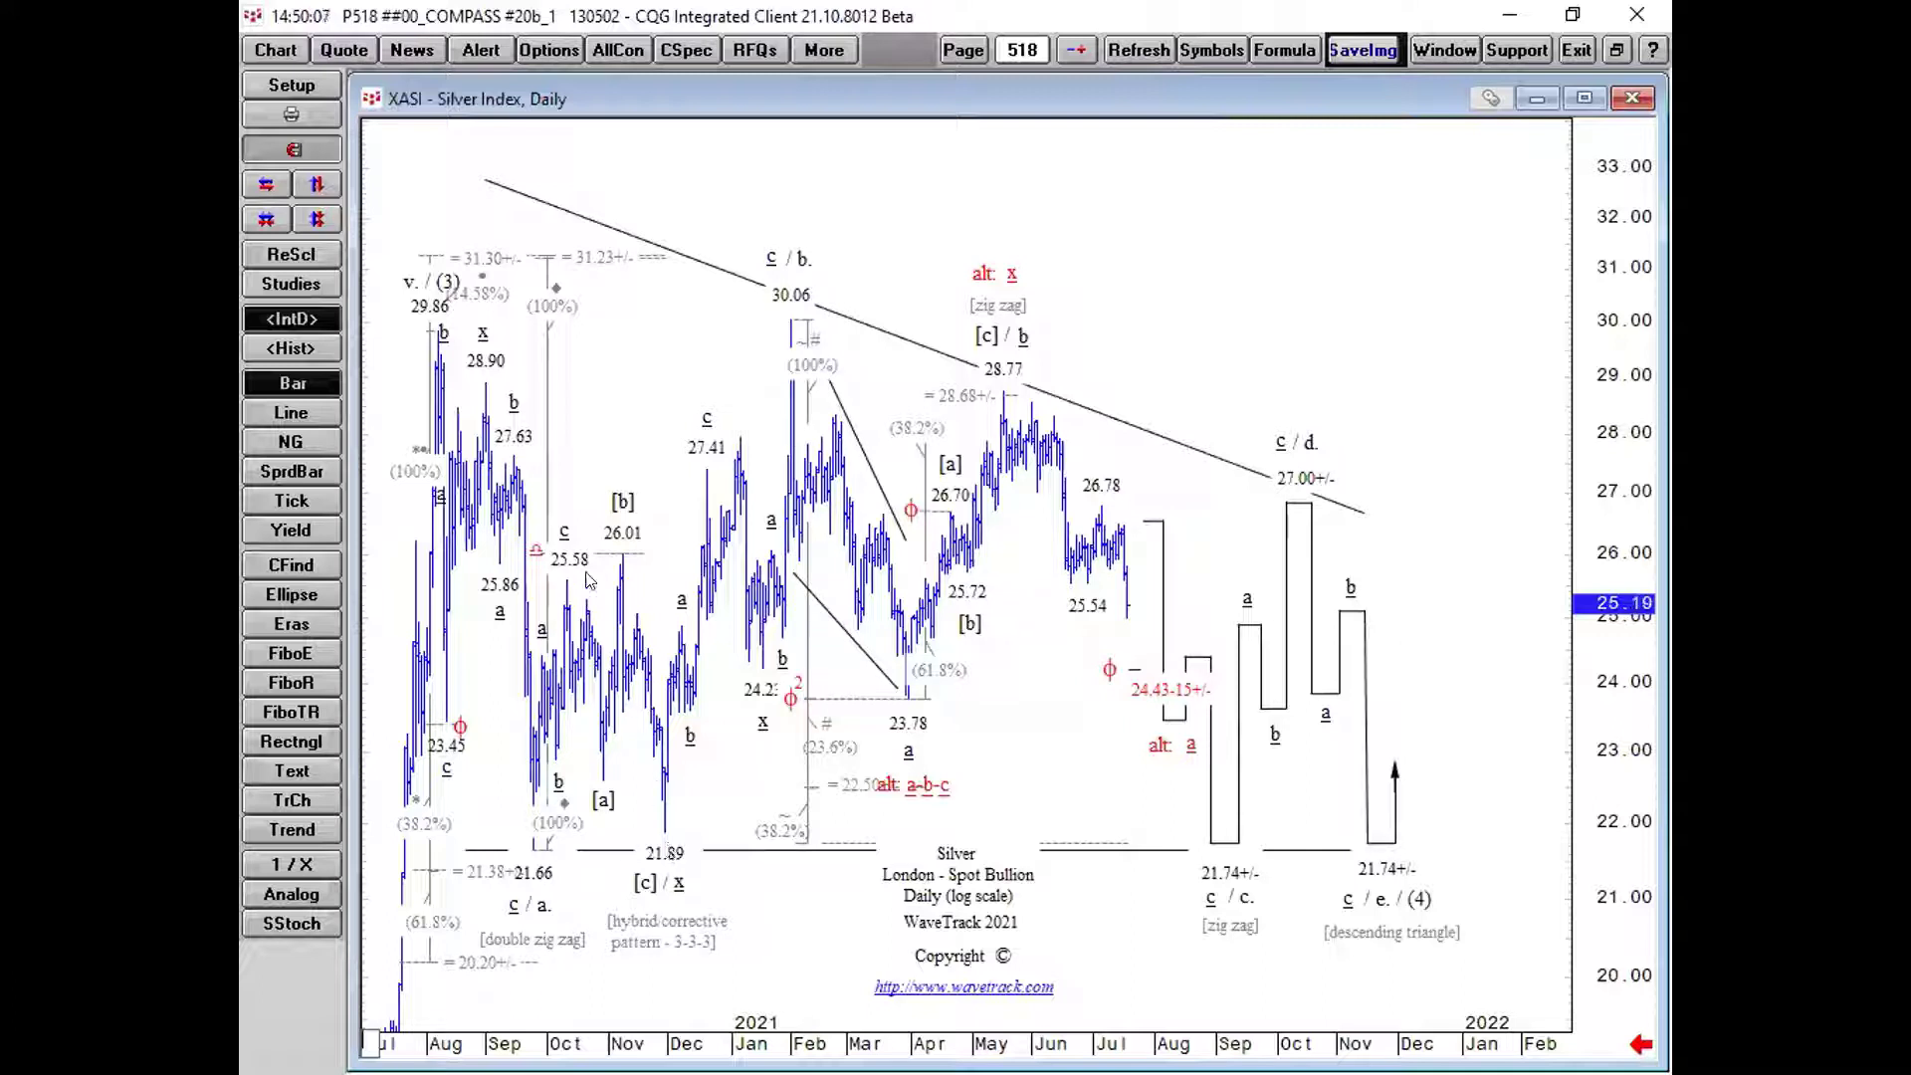
mouse_move(665, 839)
mouse_move(1214, 848)
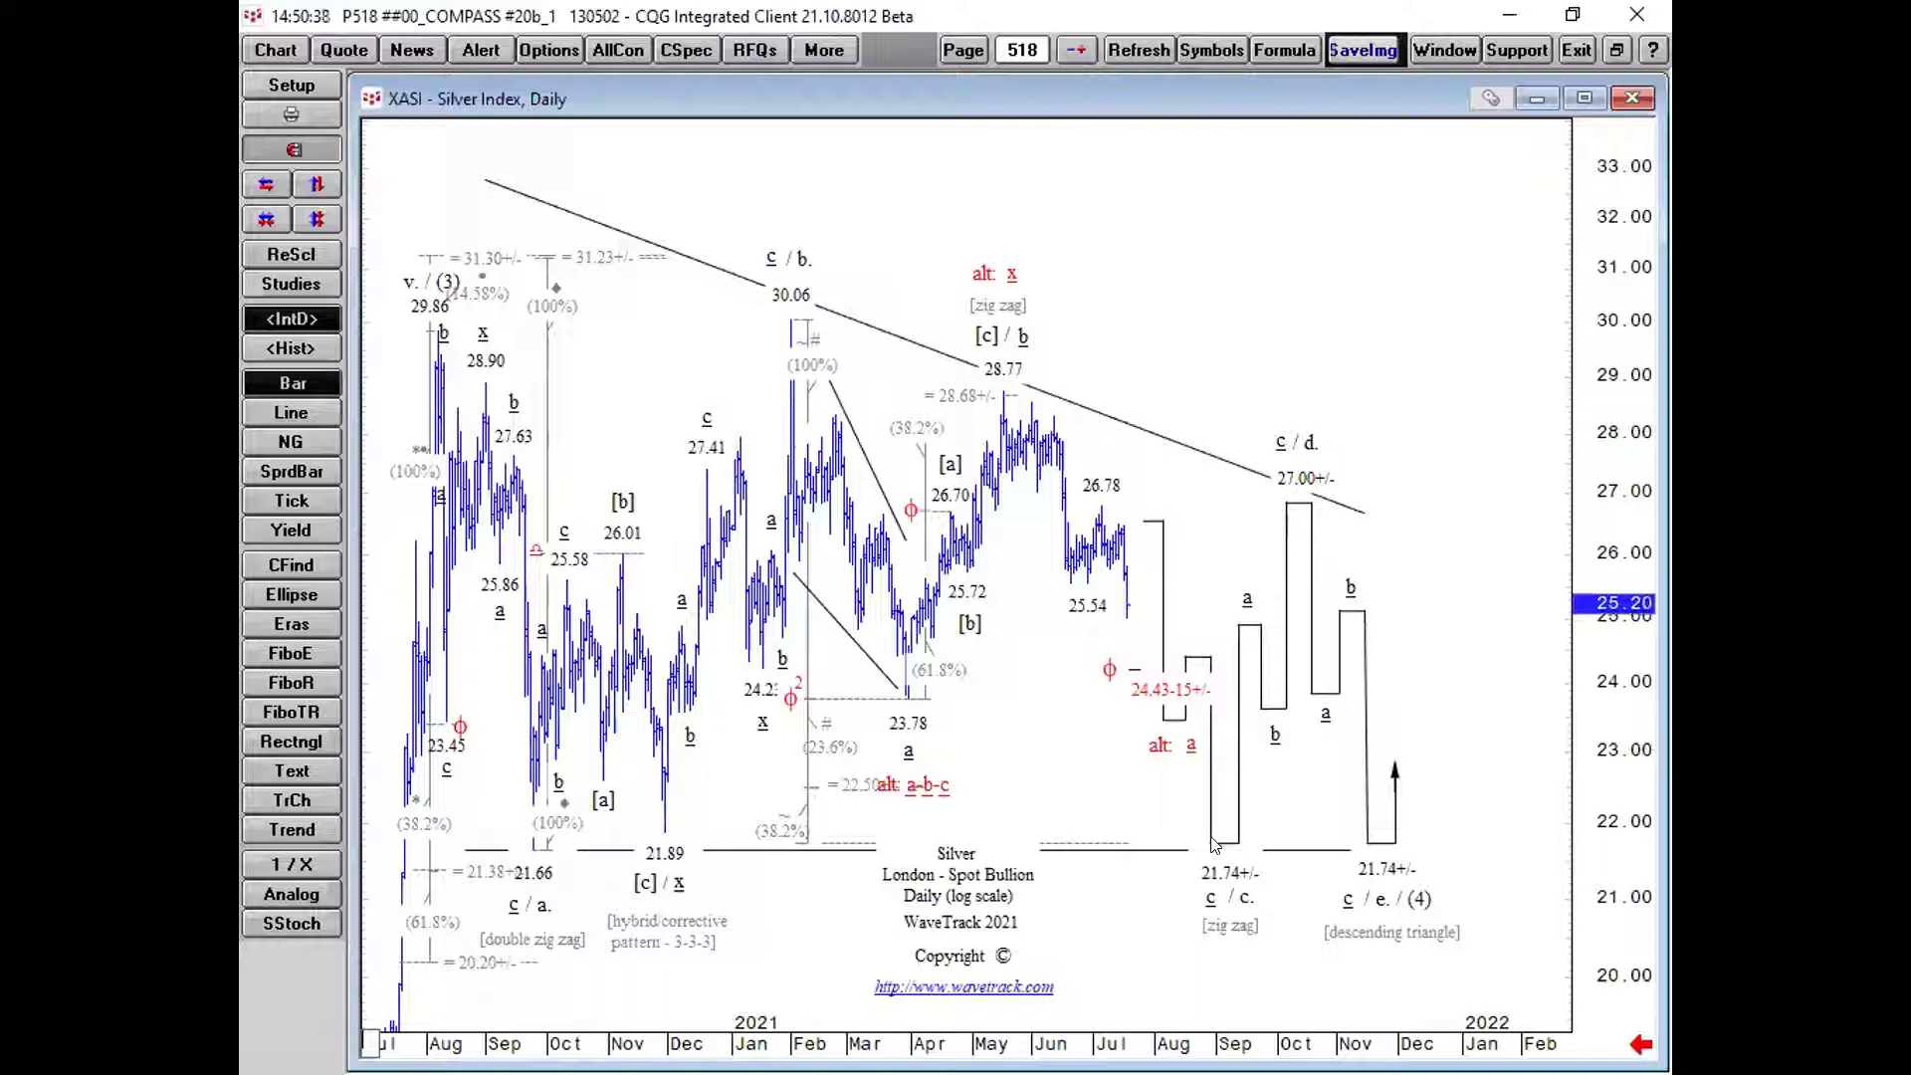
click(951, 46)
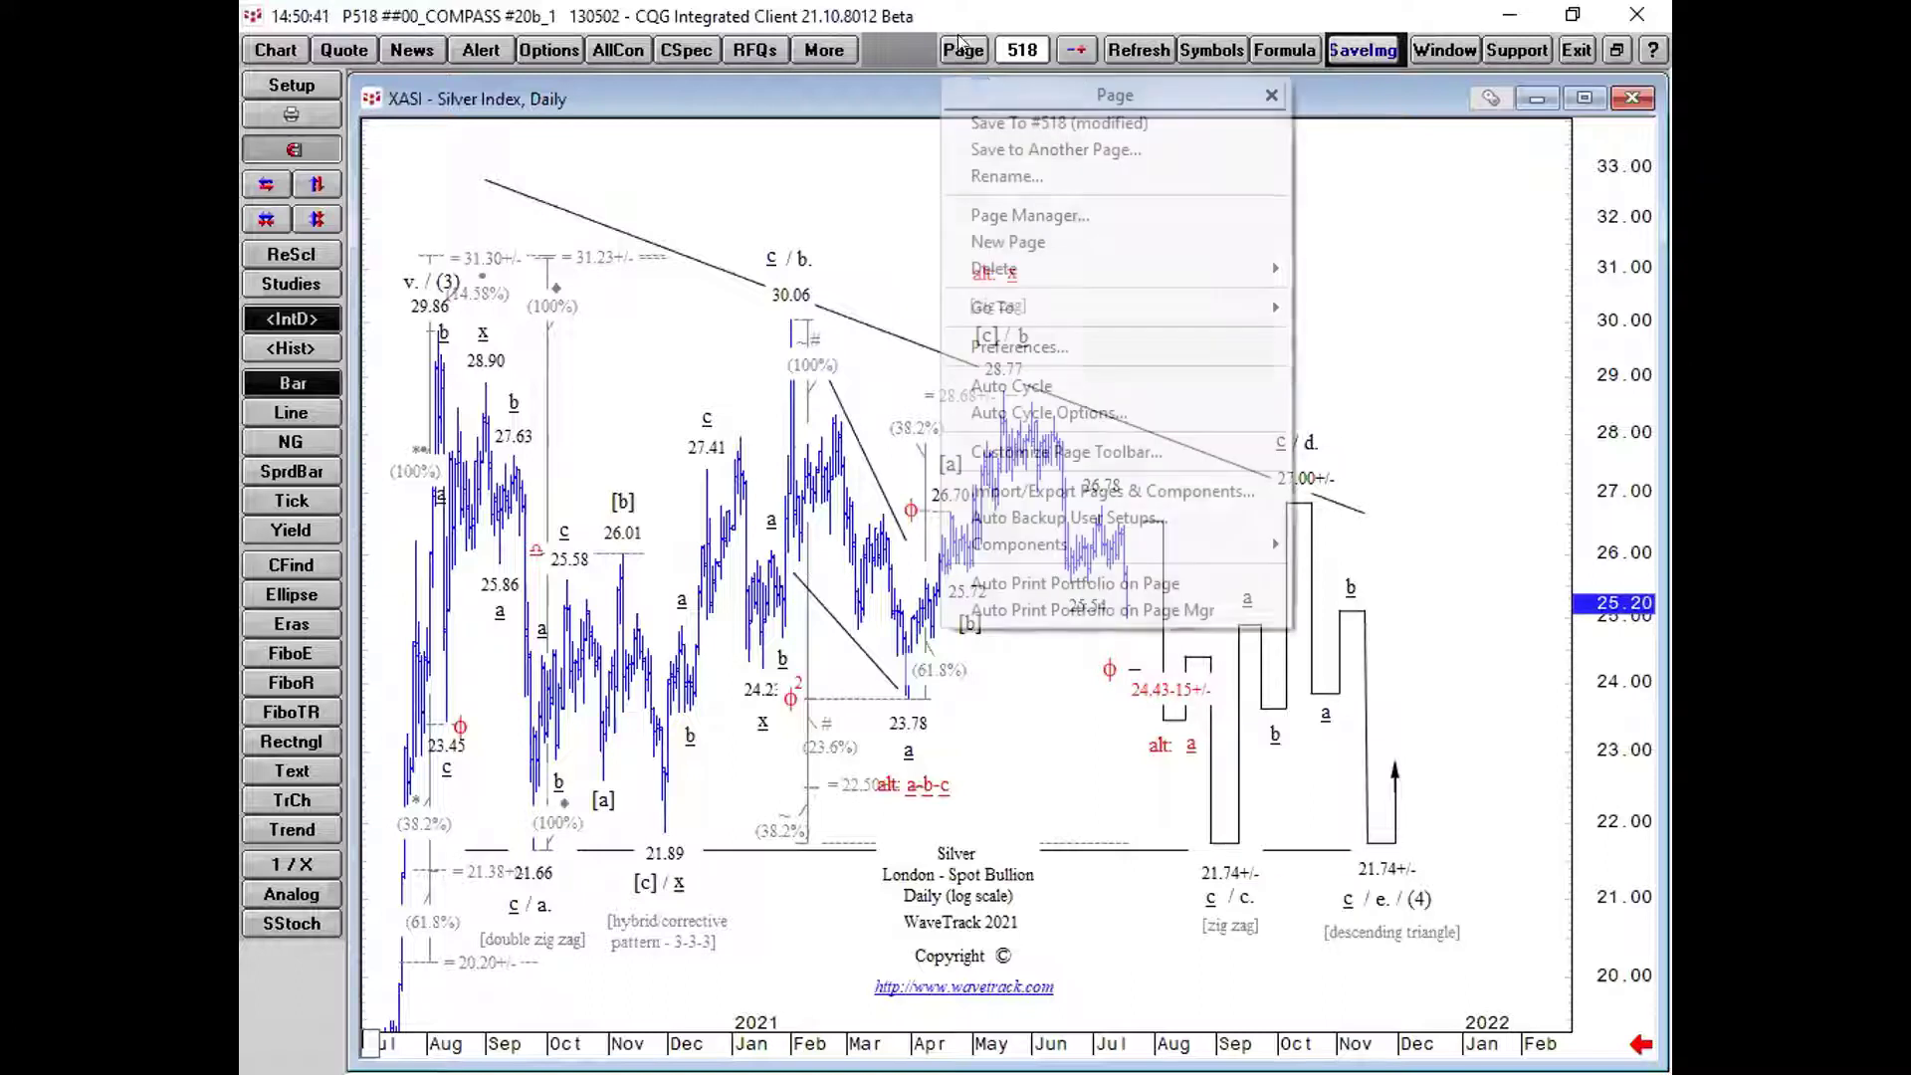
Open page 513, ##00_COMPASS #19d with the Gold charts, from Page Manager
click(993, 217)
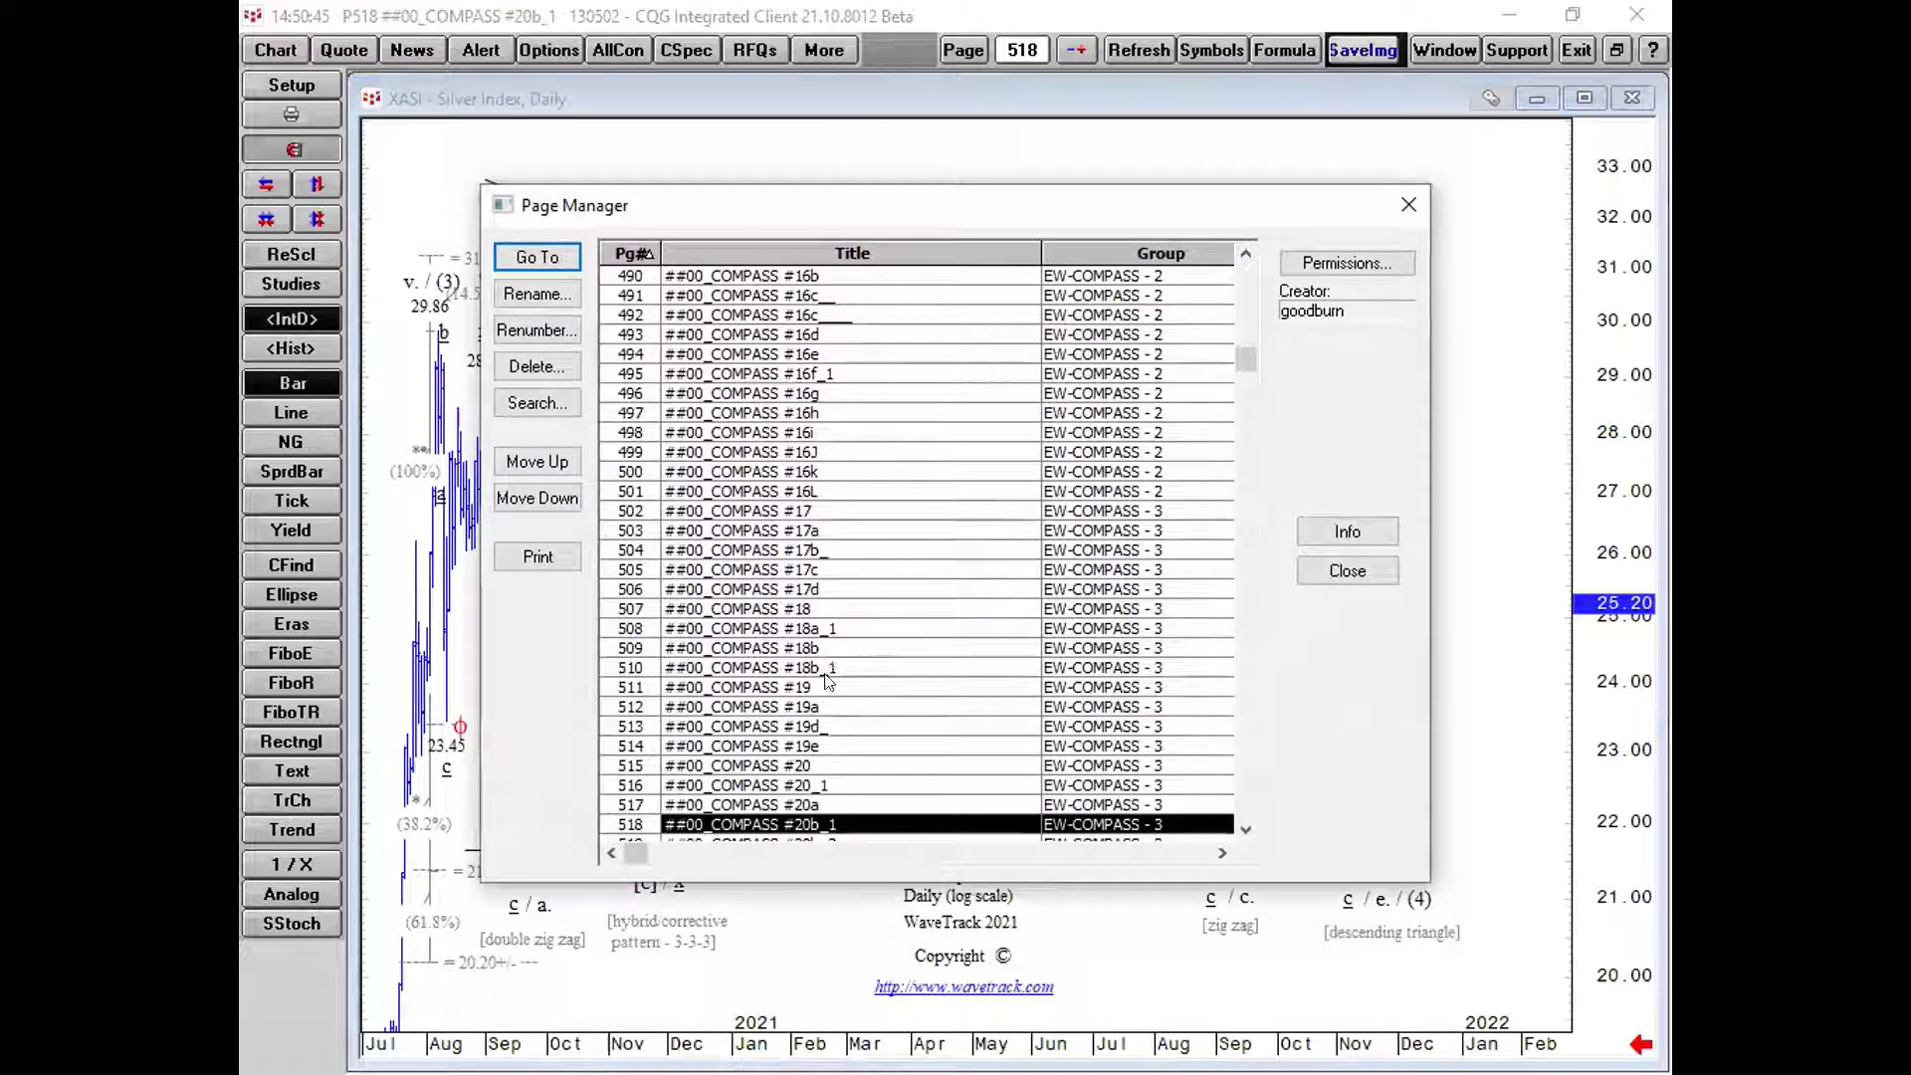
double_click(825, 731)
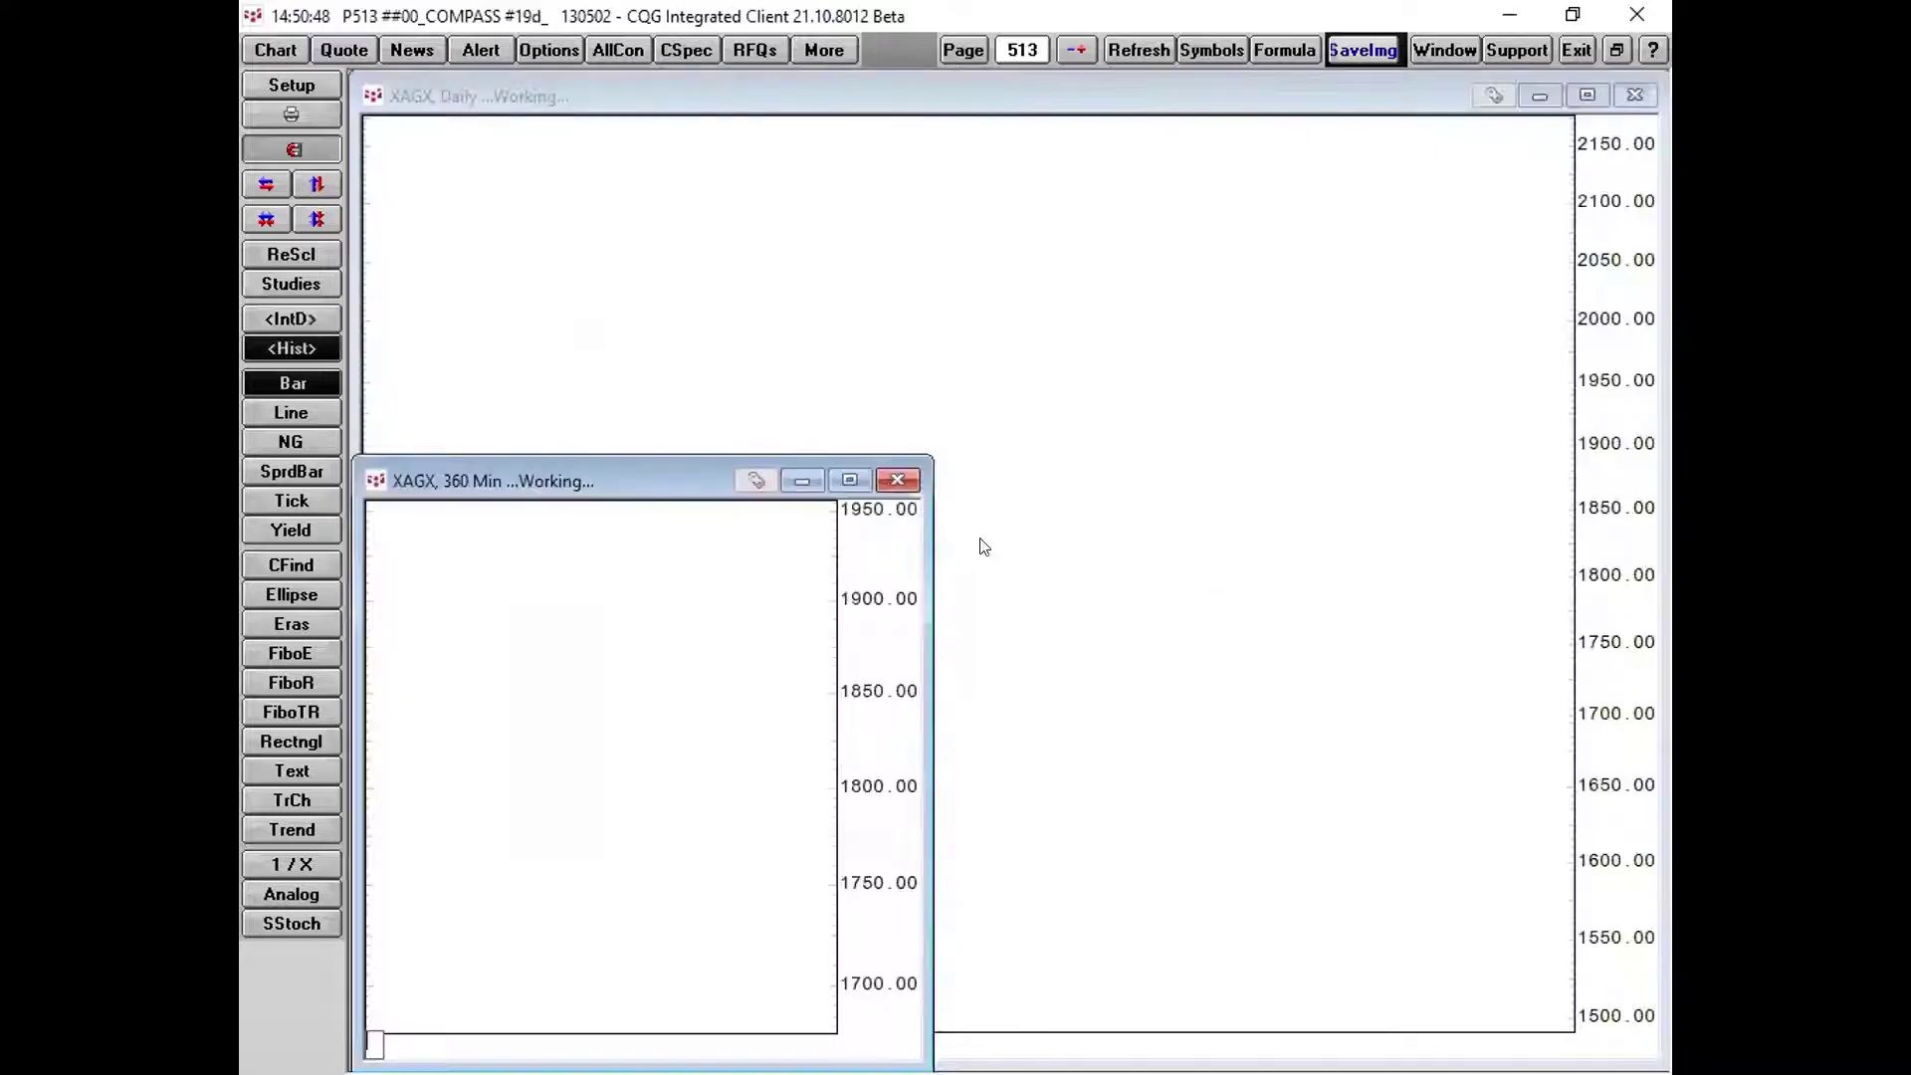
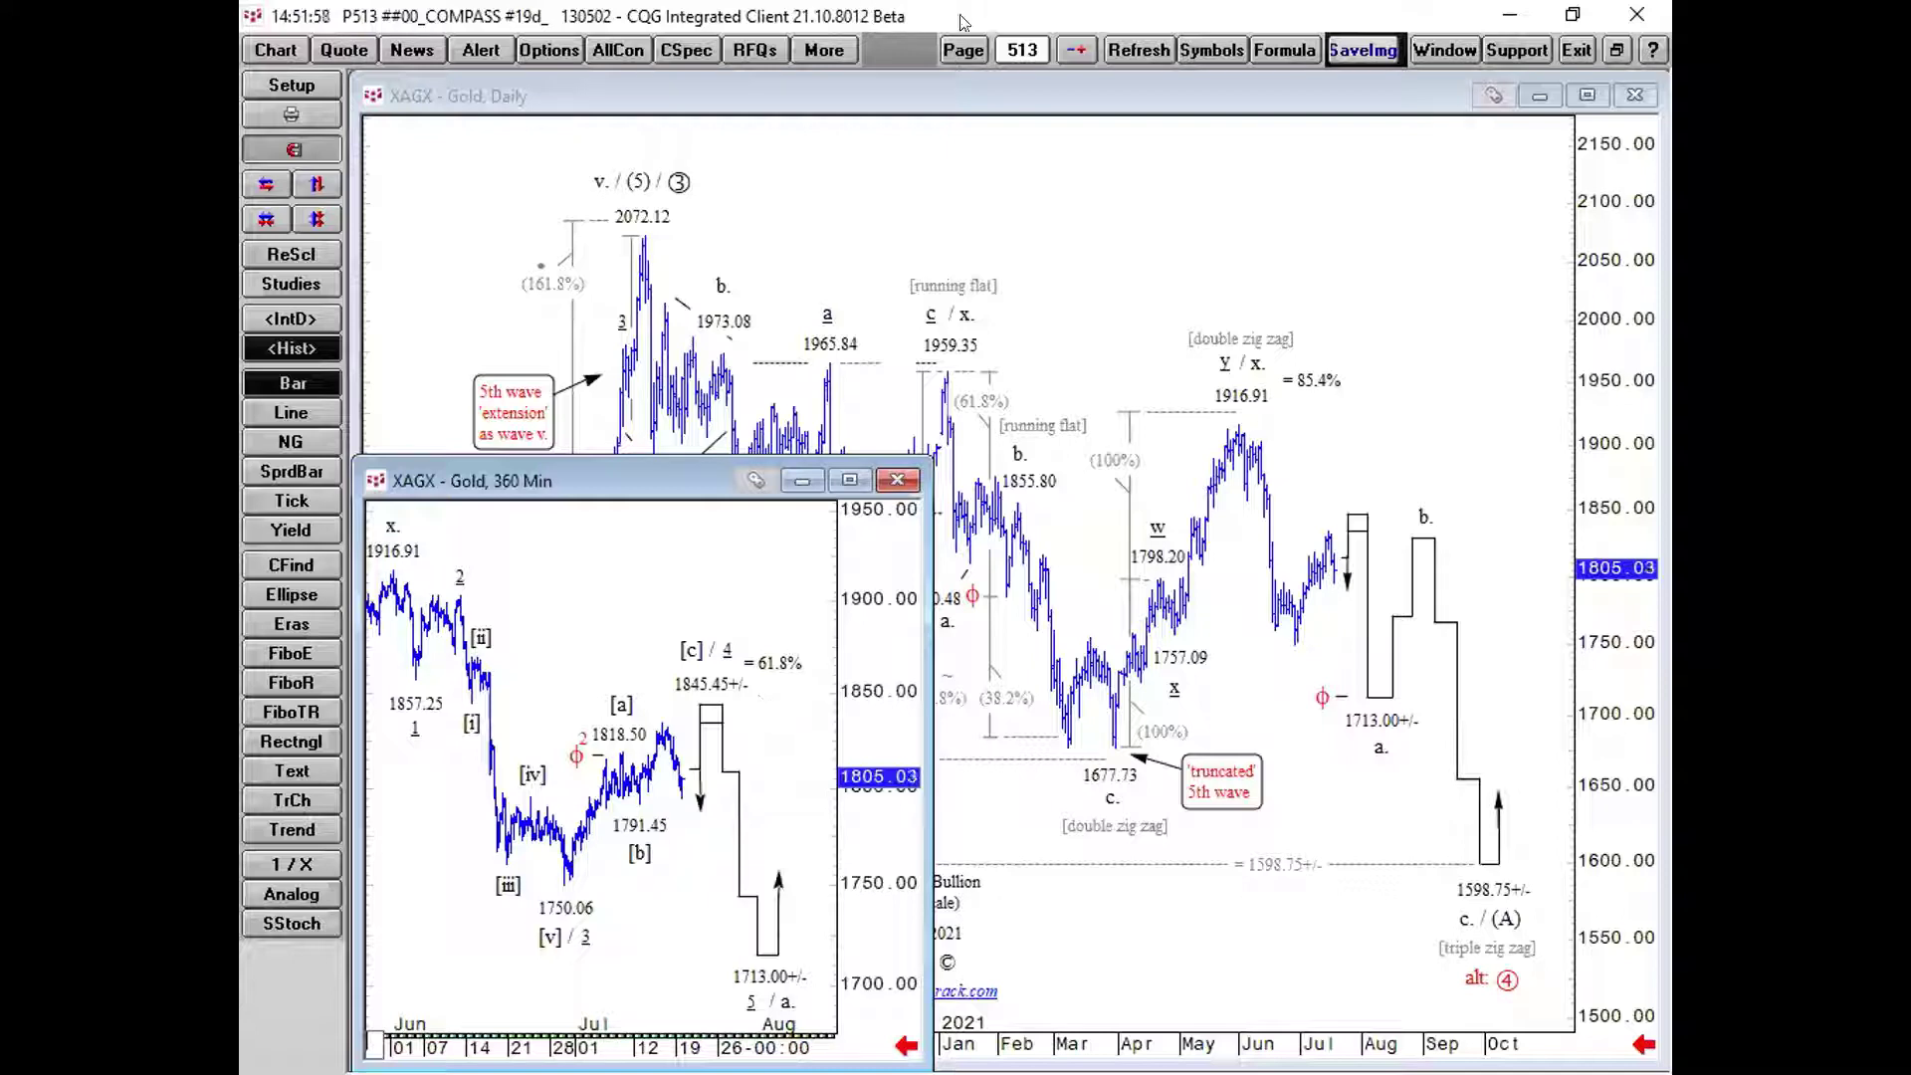
Search the Page Manager for GDX and open the GDX Gold Miners Index #1d page
click(964, 52)
click(1025, 215)
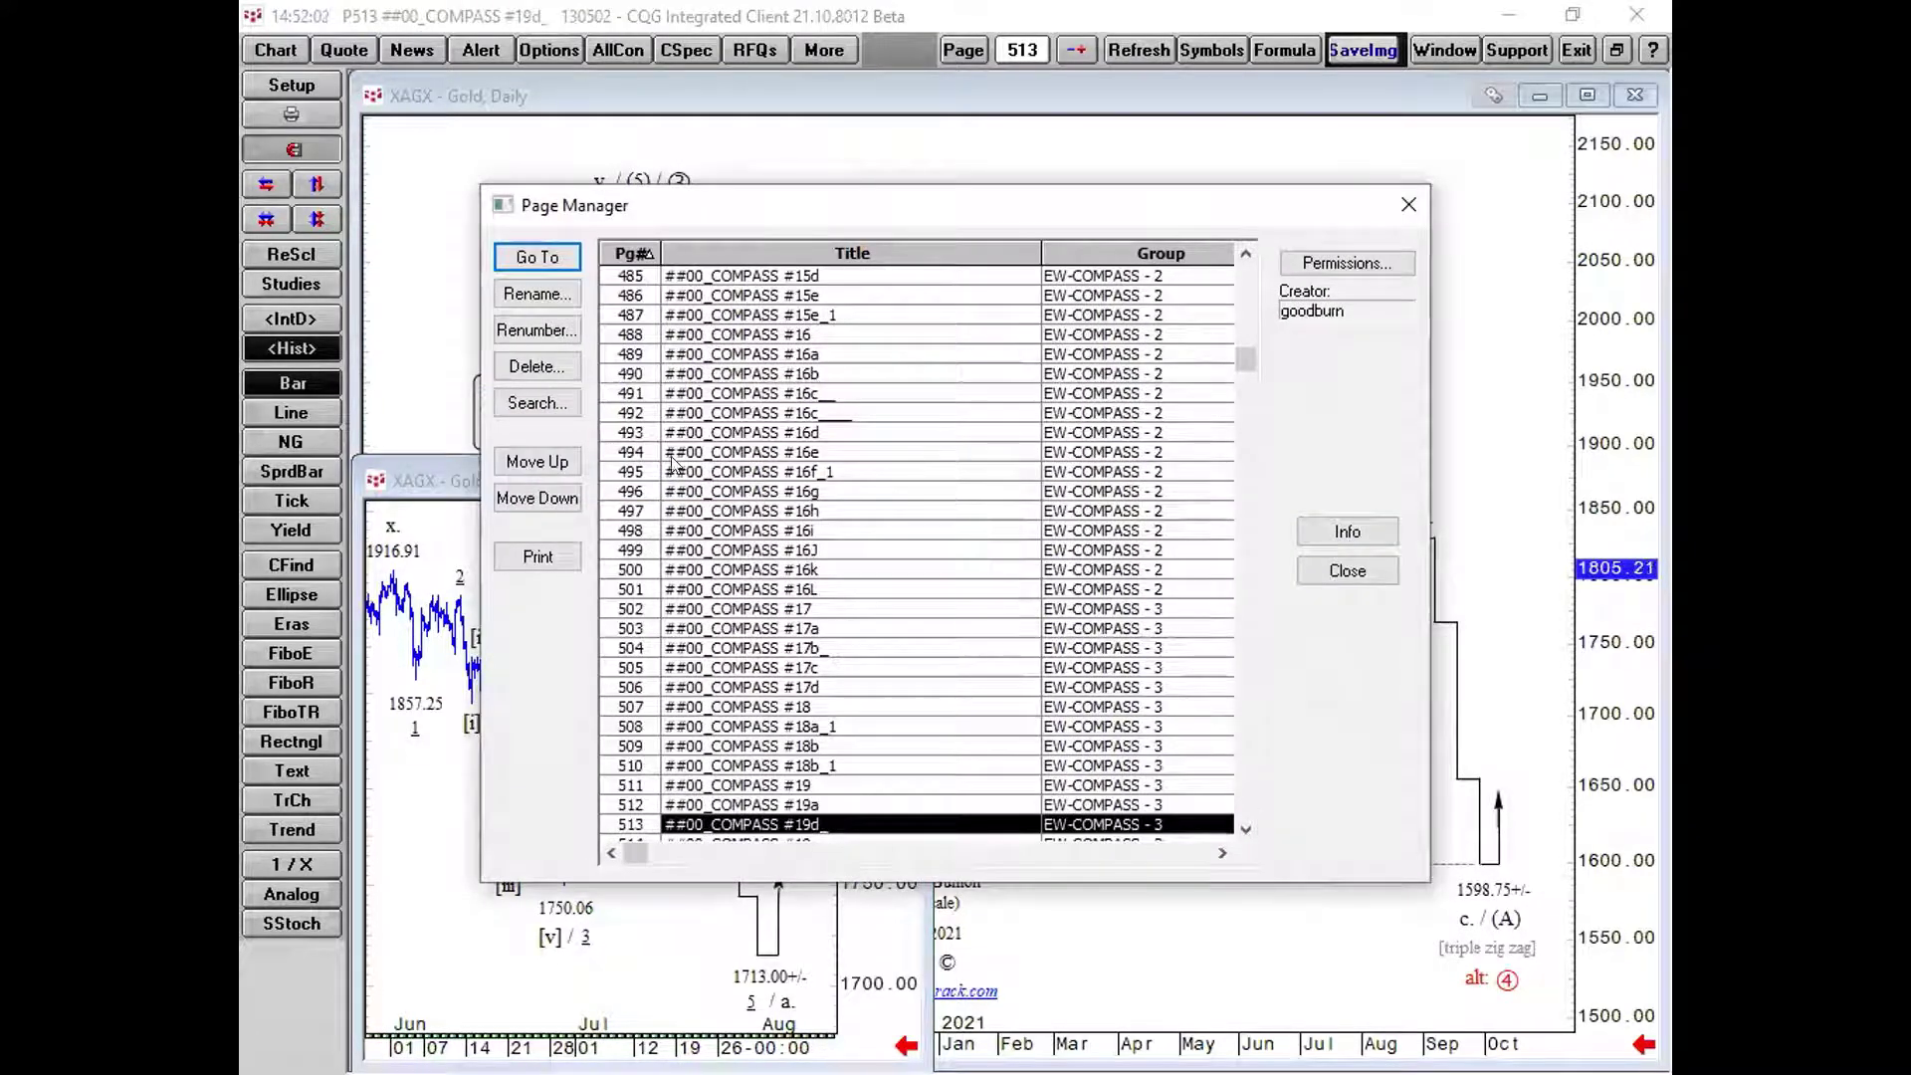
click(545, 406)
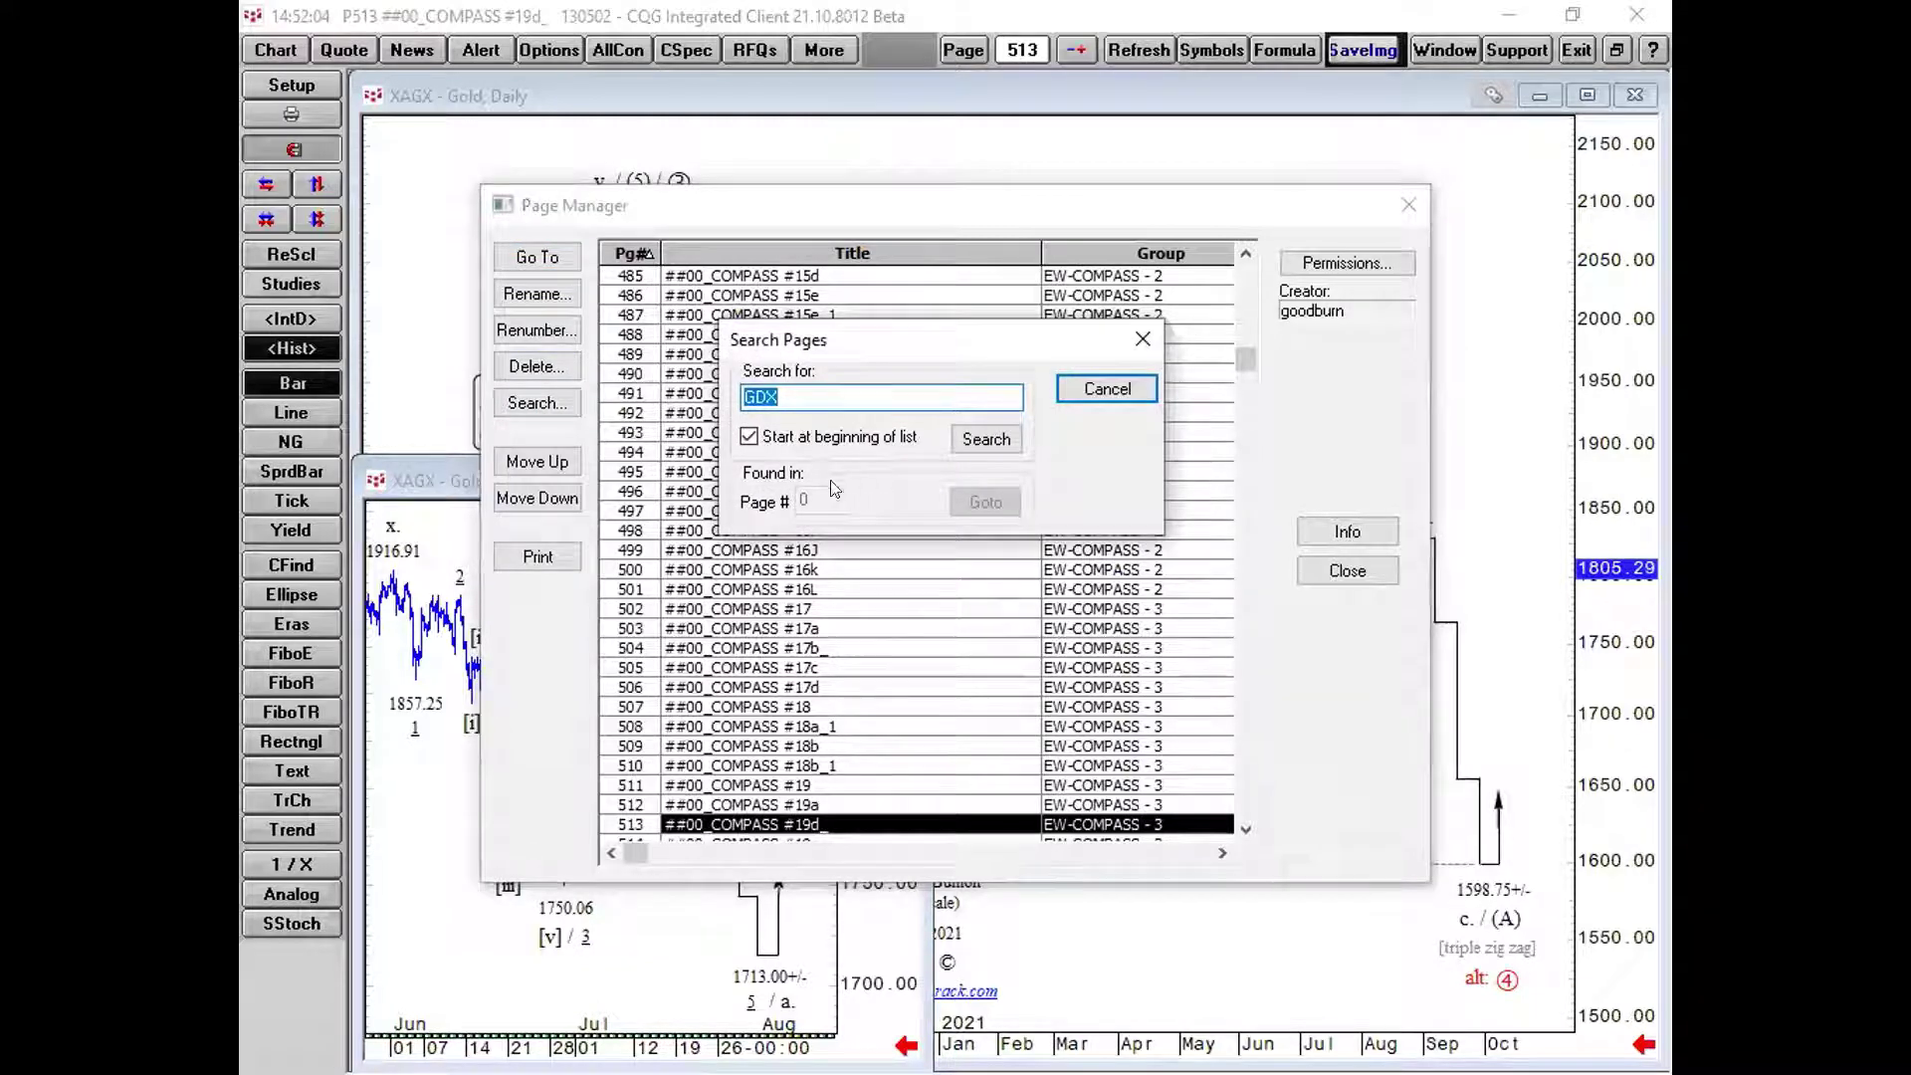
click(981, 444)
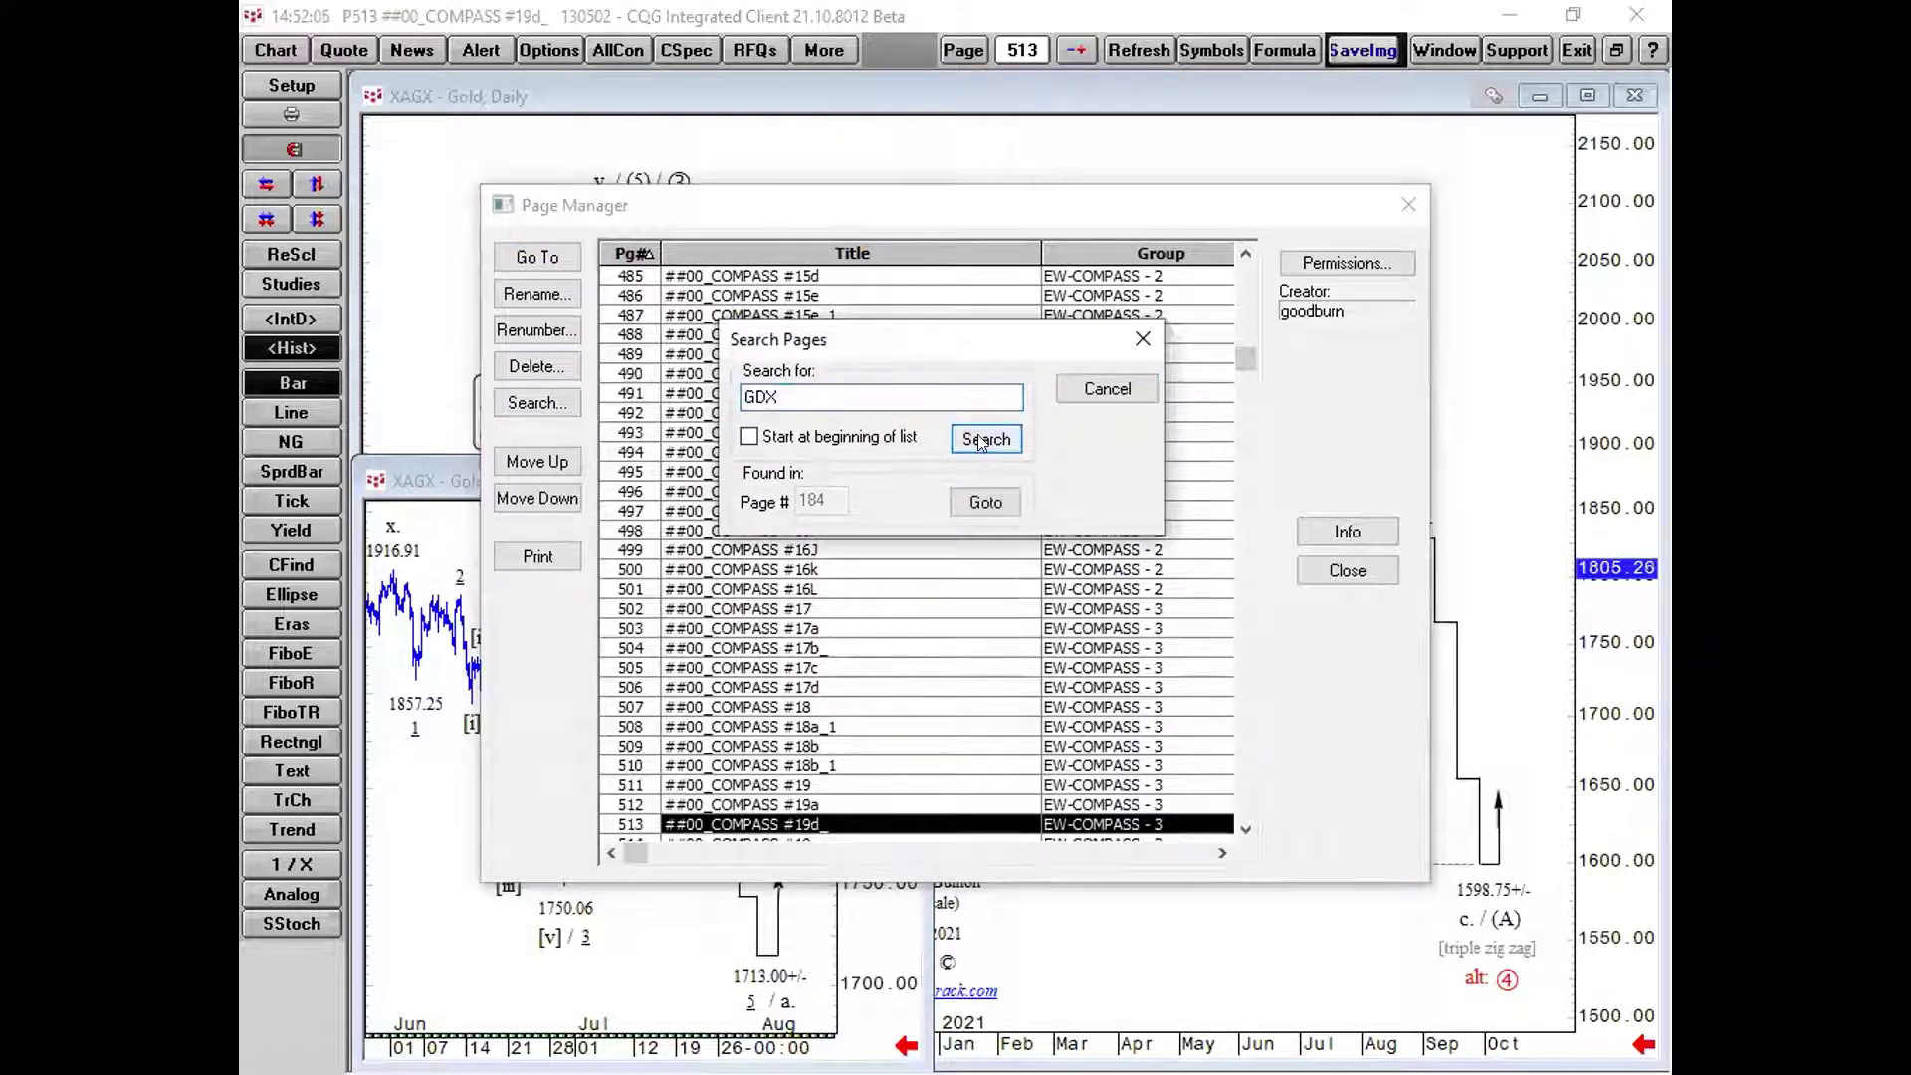
click(983, 502)
scroll(916, 671, down, 5)
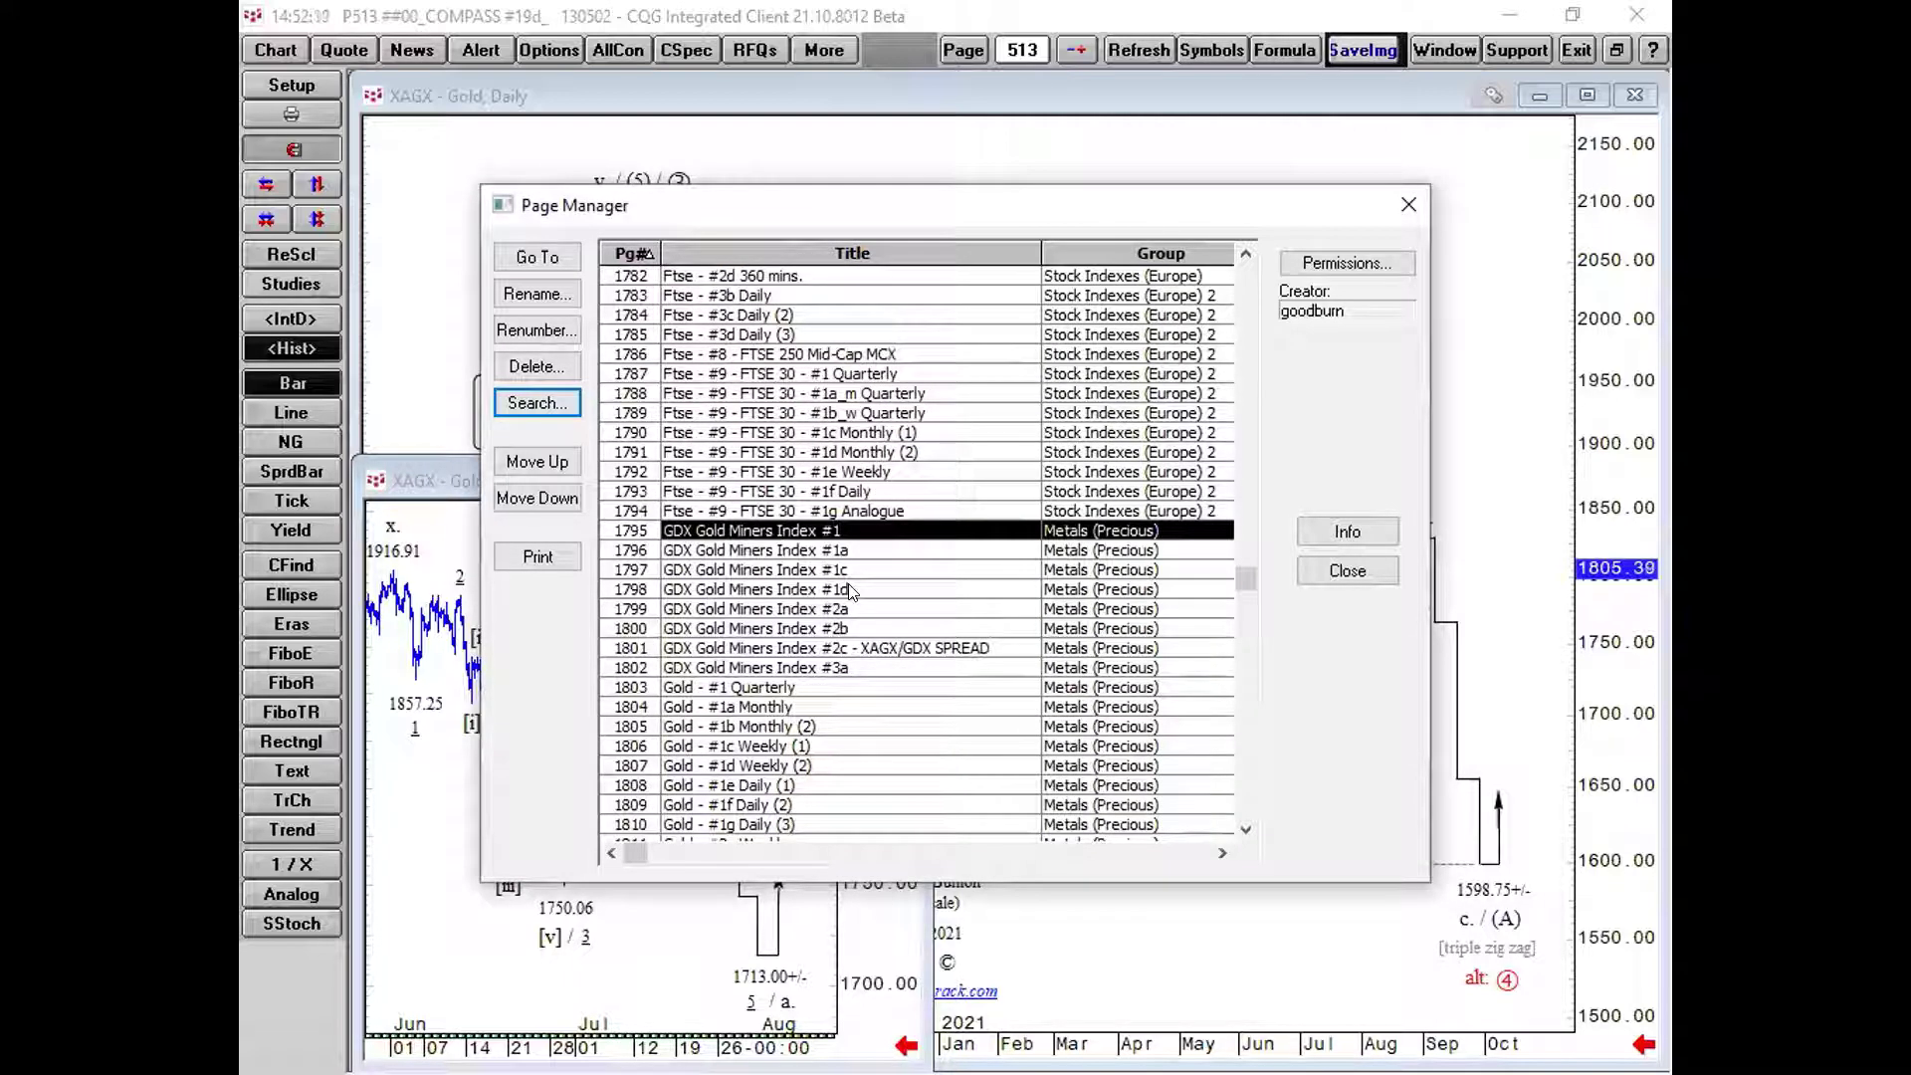
double_click(851, 591)
Step back to the GDX #1c daily chart on page 1797, then reopen the Page Manager
click(1076, 52)
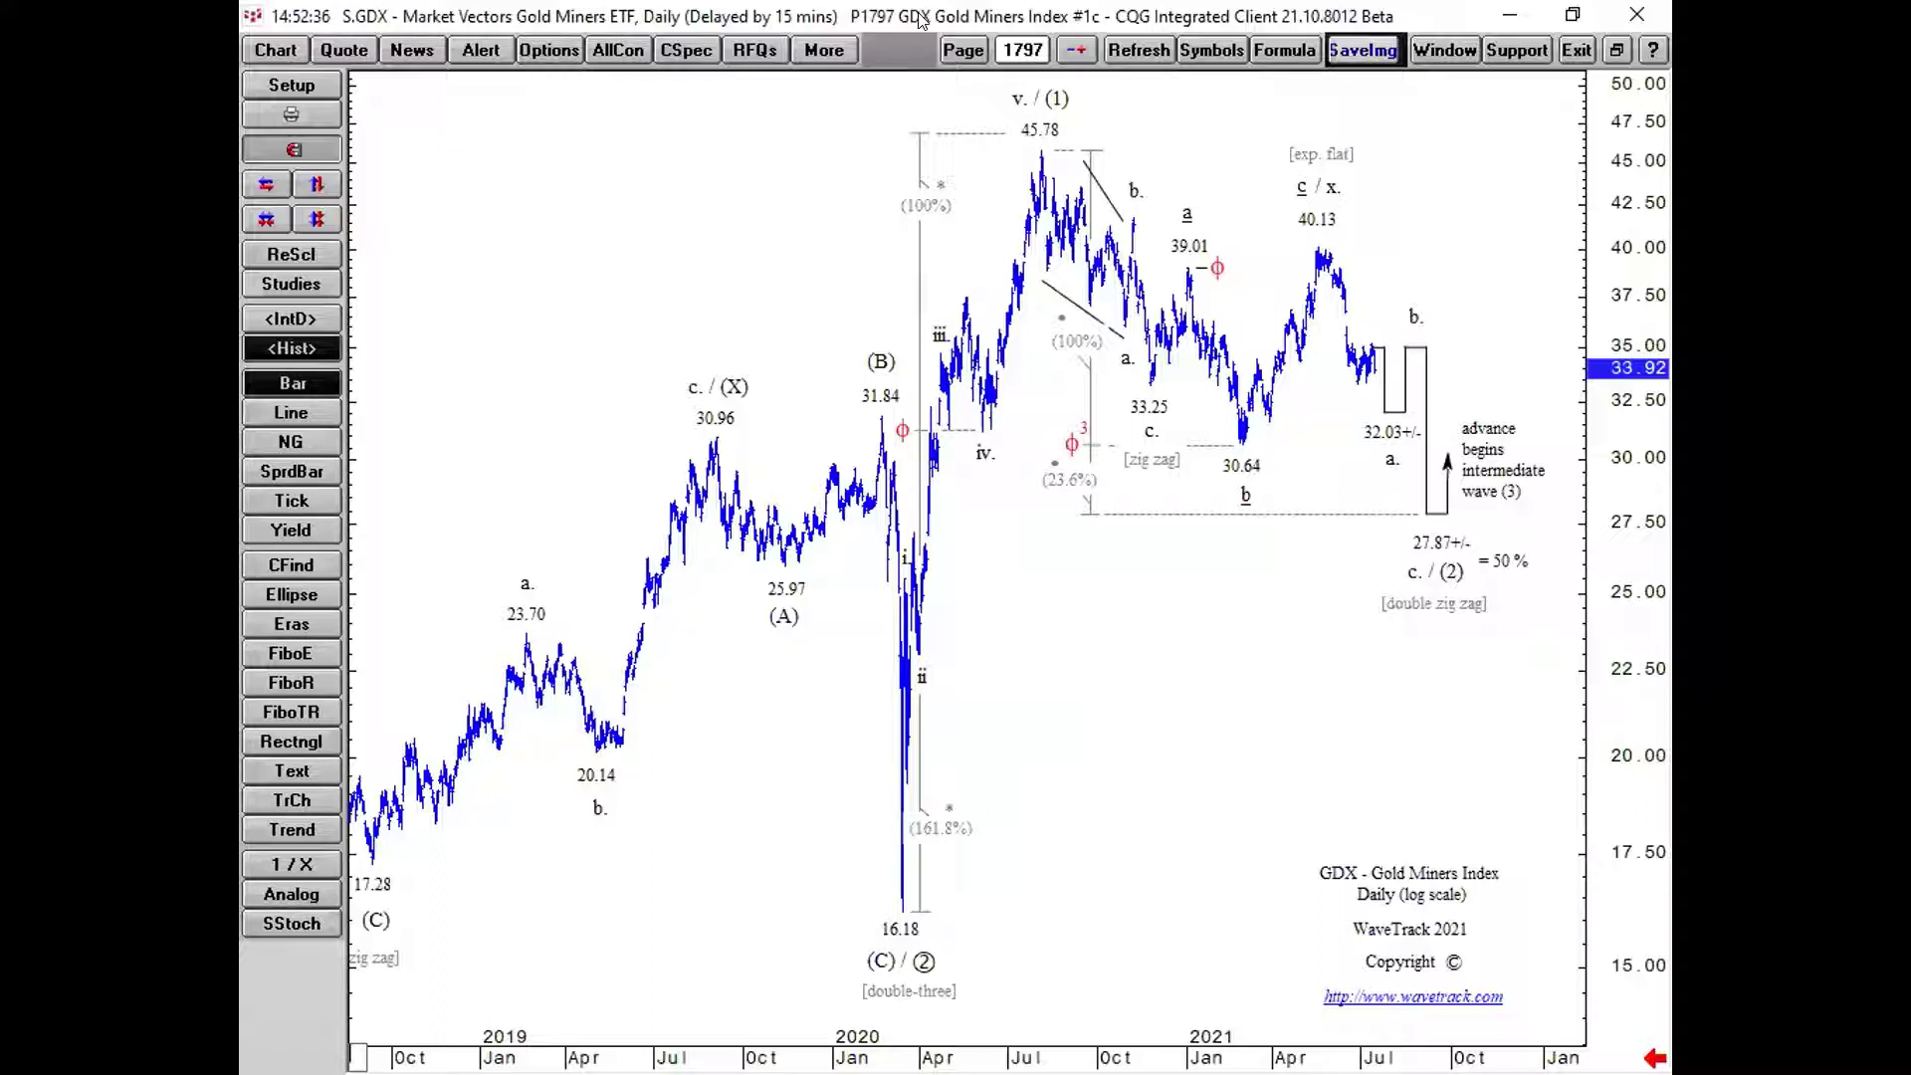
click(971, 51)
click(993, 215)
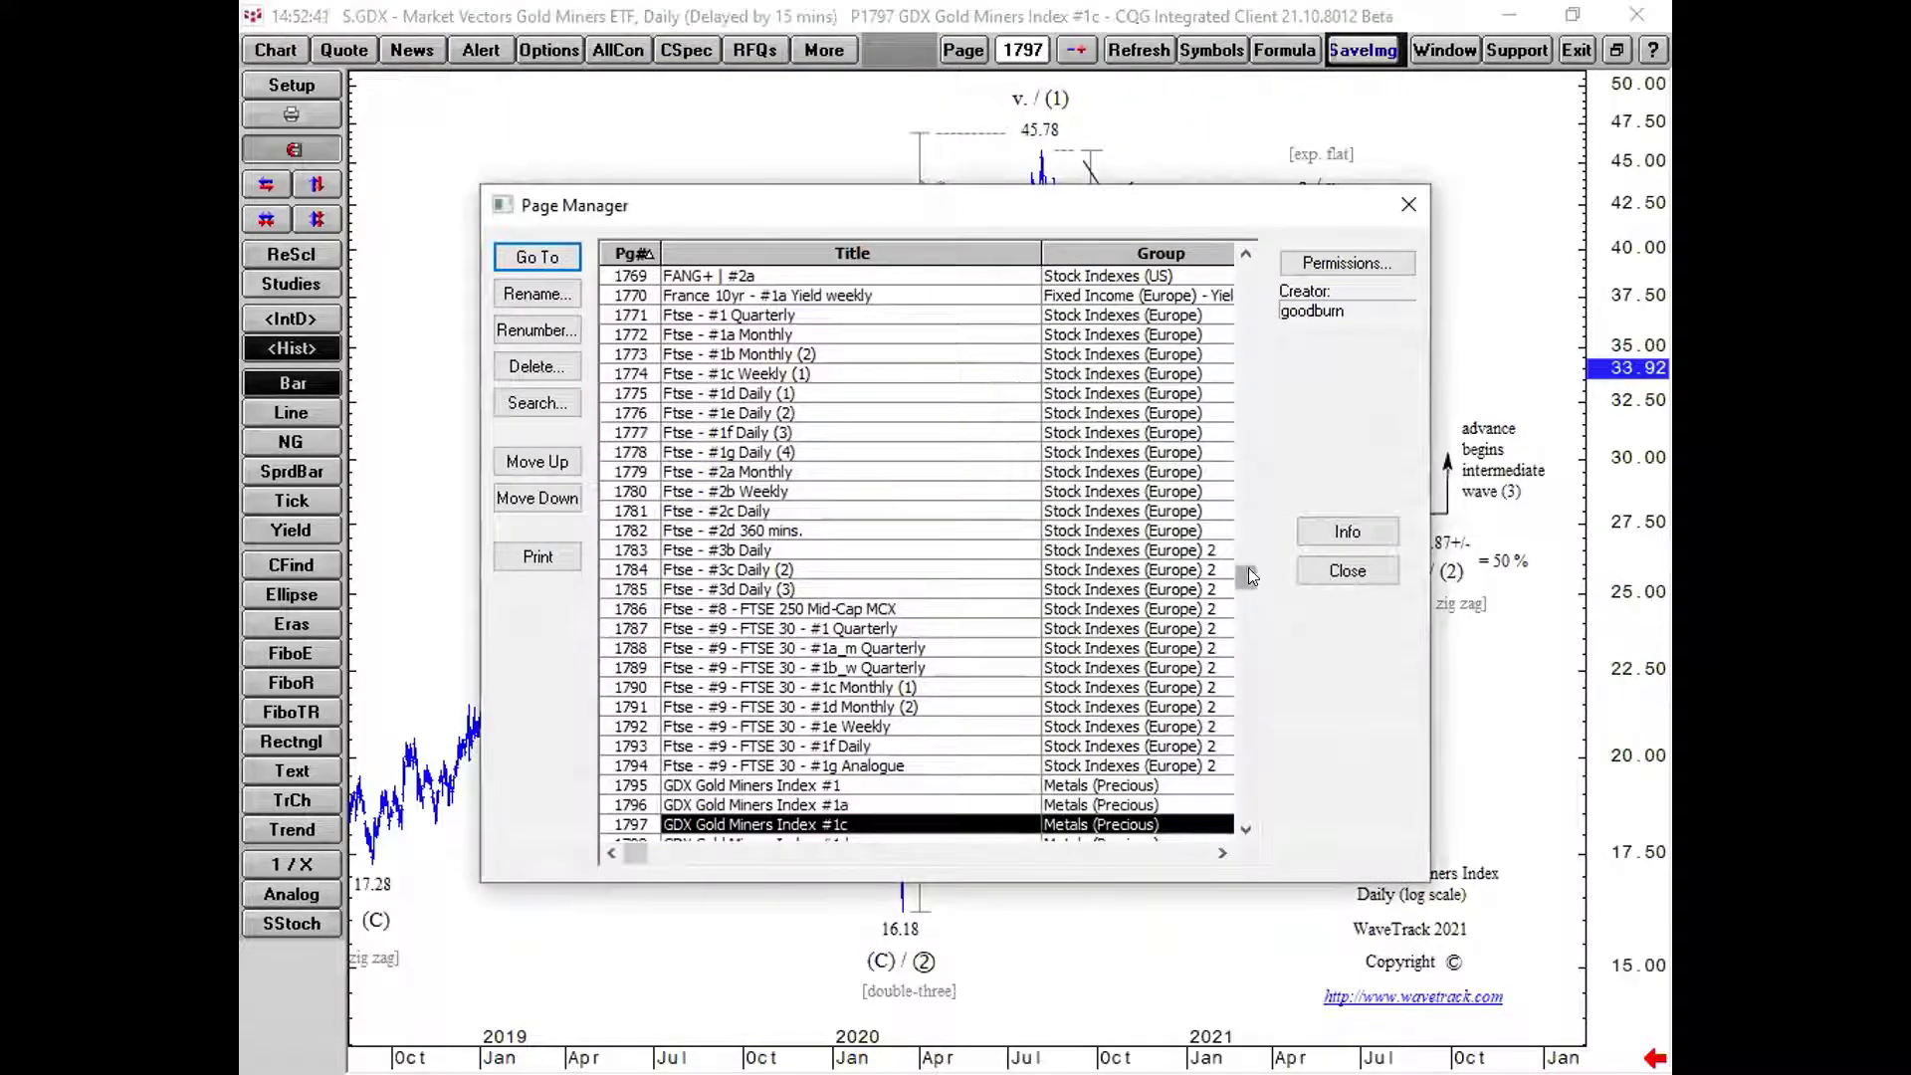
Scroll the Page Manager down to the COMPASS pages and open page 518, ##00_COMPASS #20b_1
drag(1249, 568, 1210, 341)
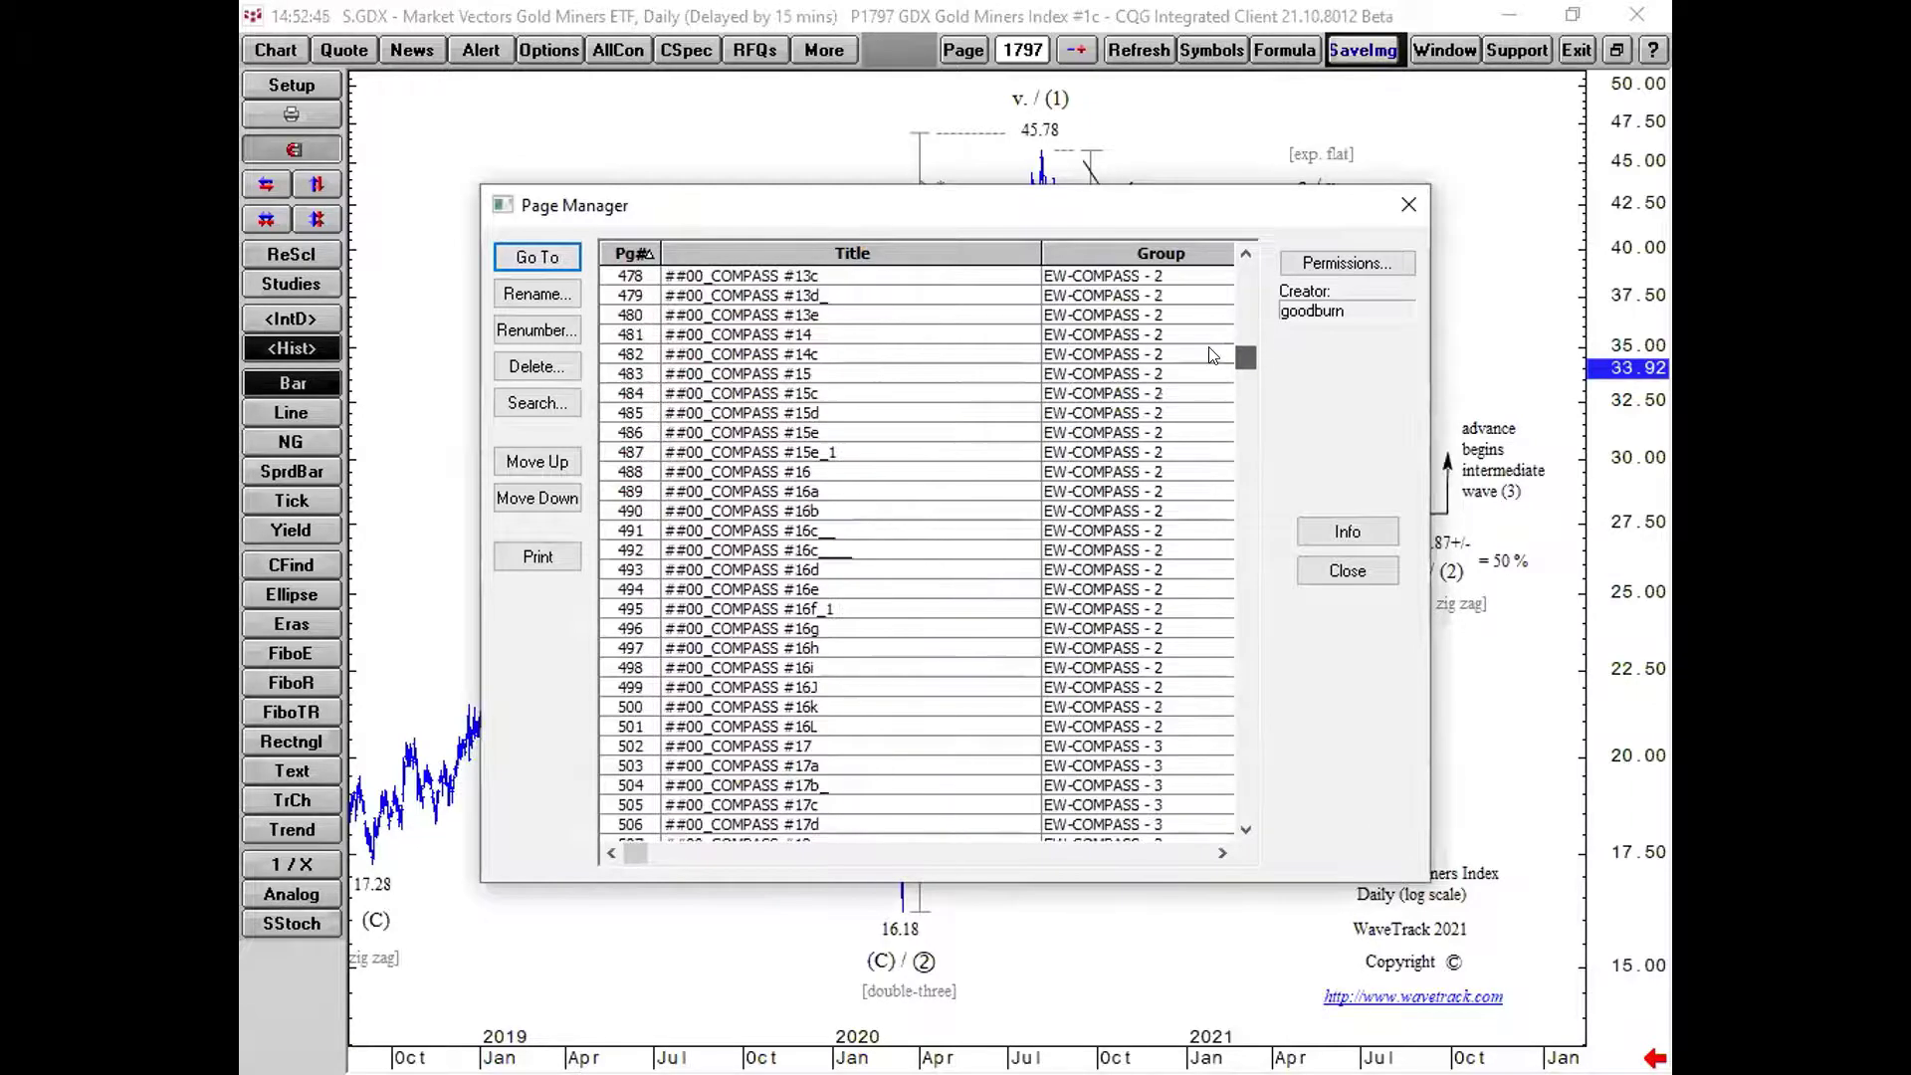
scroll(801, 619, down, 2)
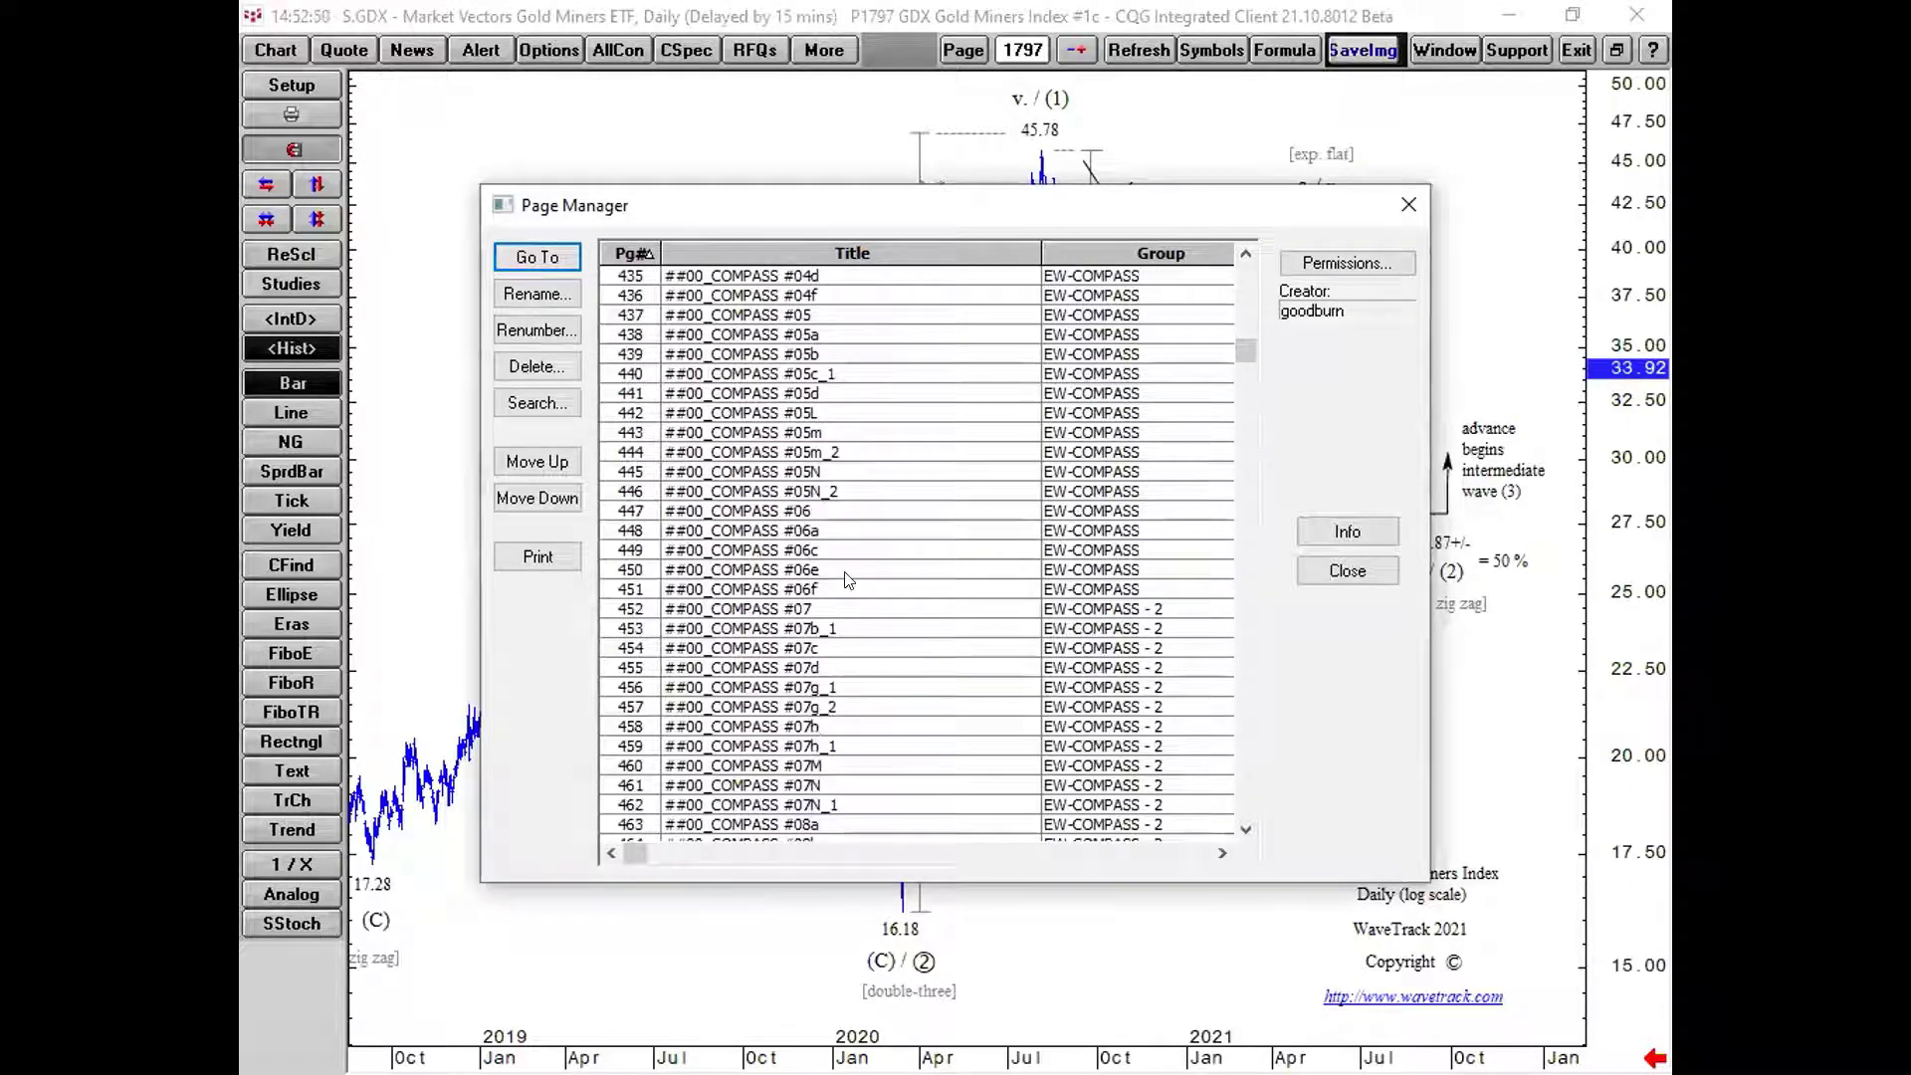
scroll(845, 589, down, 12)
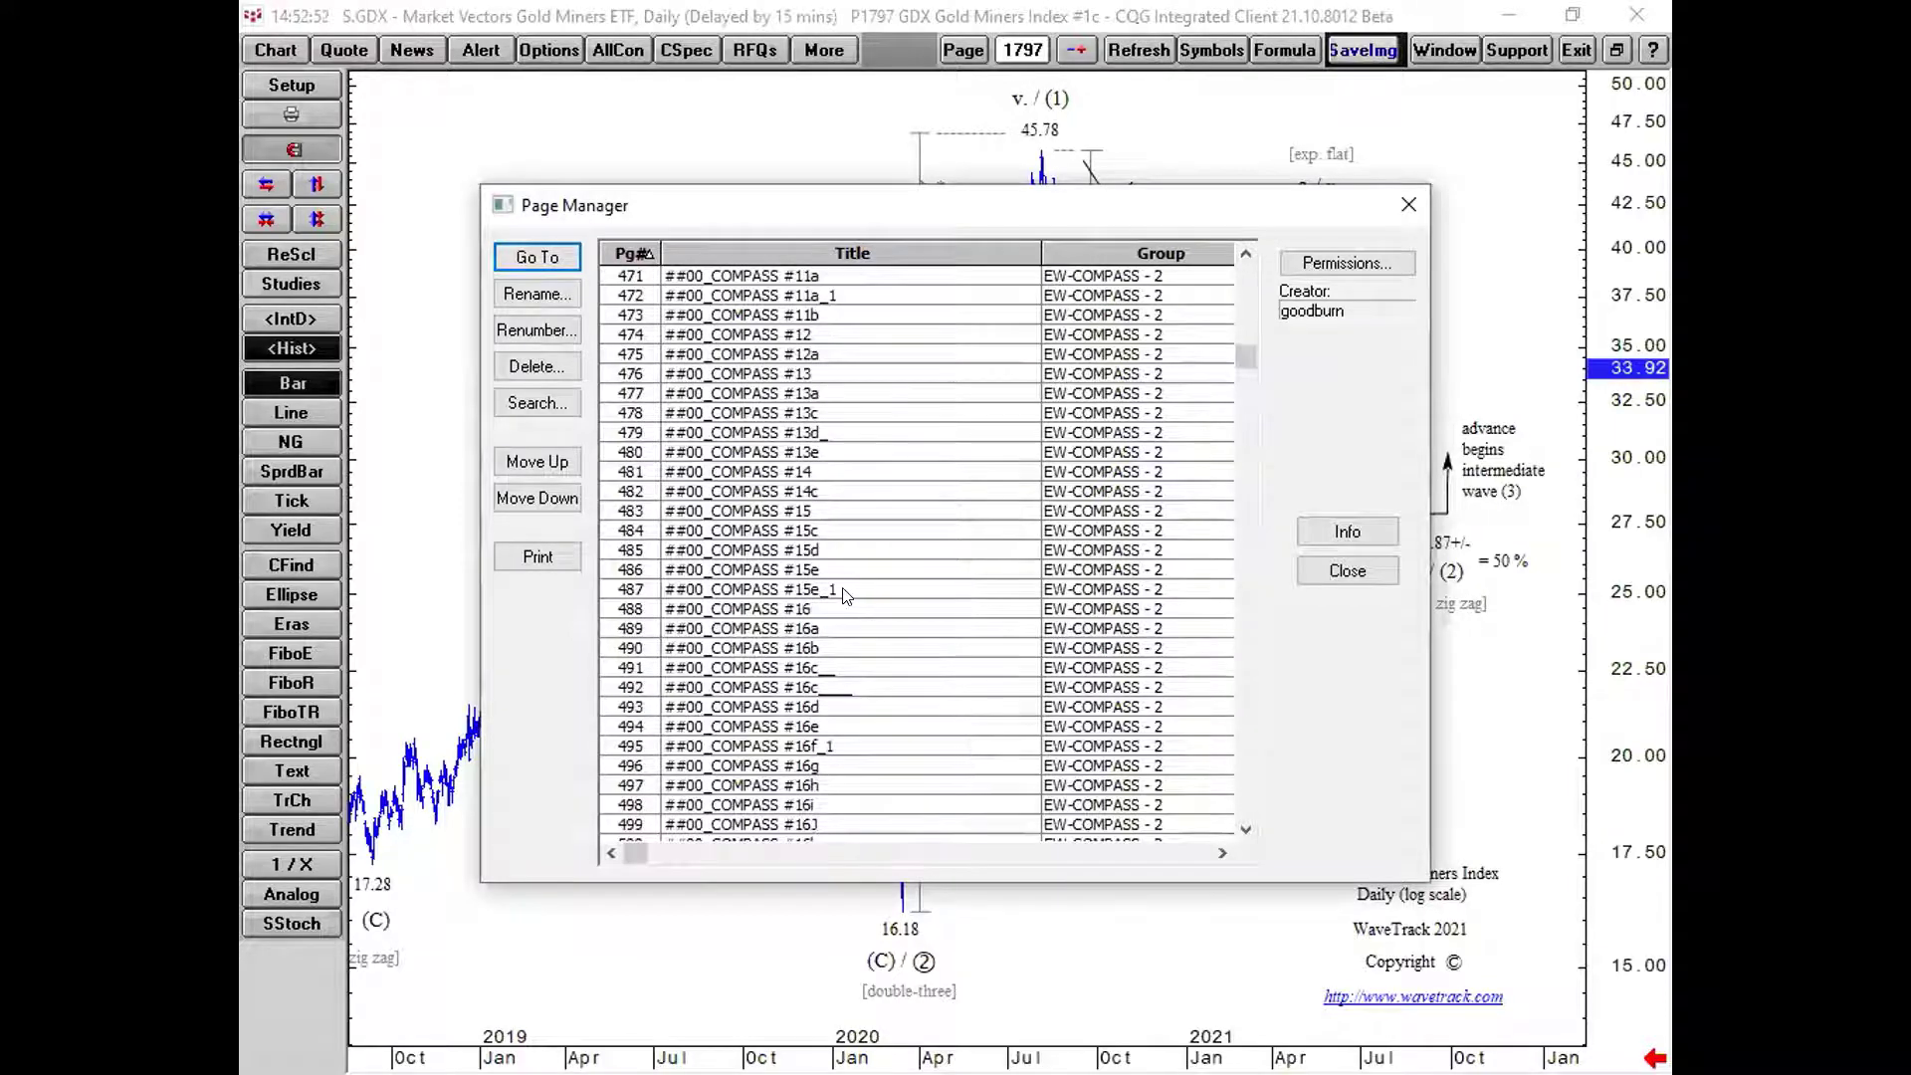
scroll(845, 594, down, 9)
scroll(841, 592, down, 2)
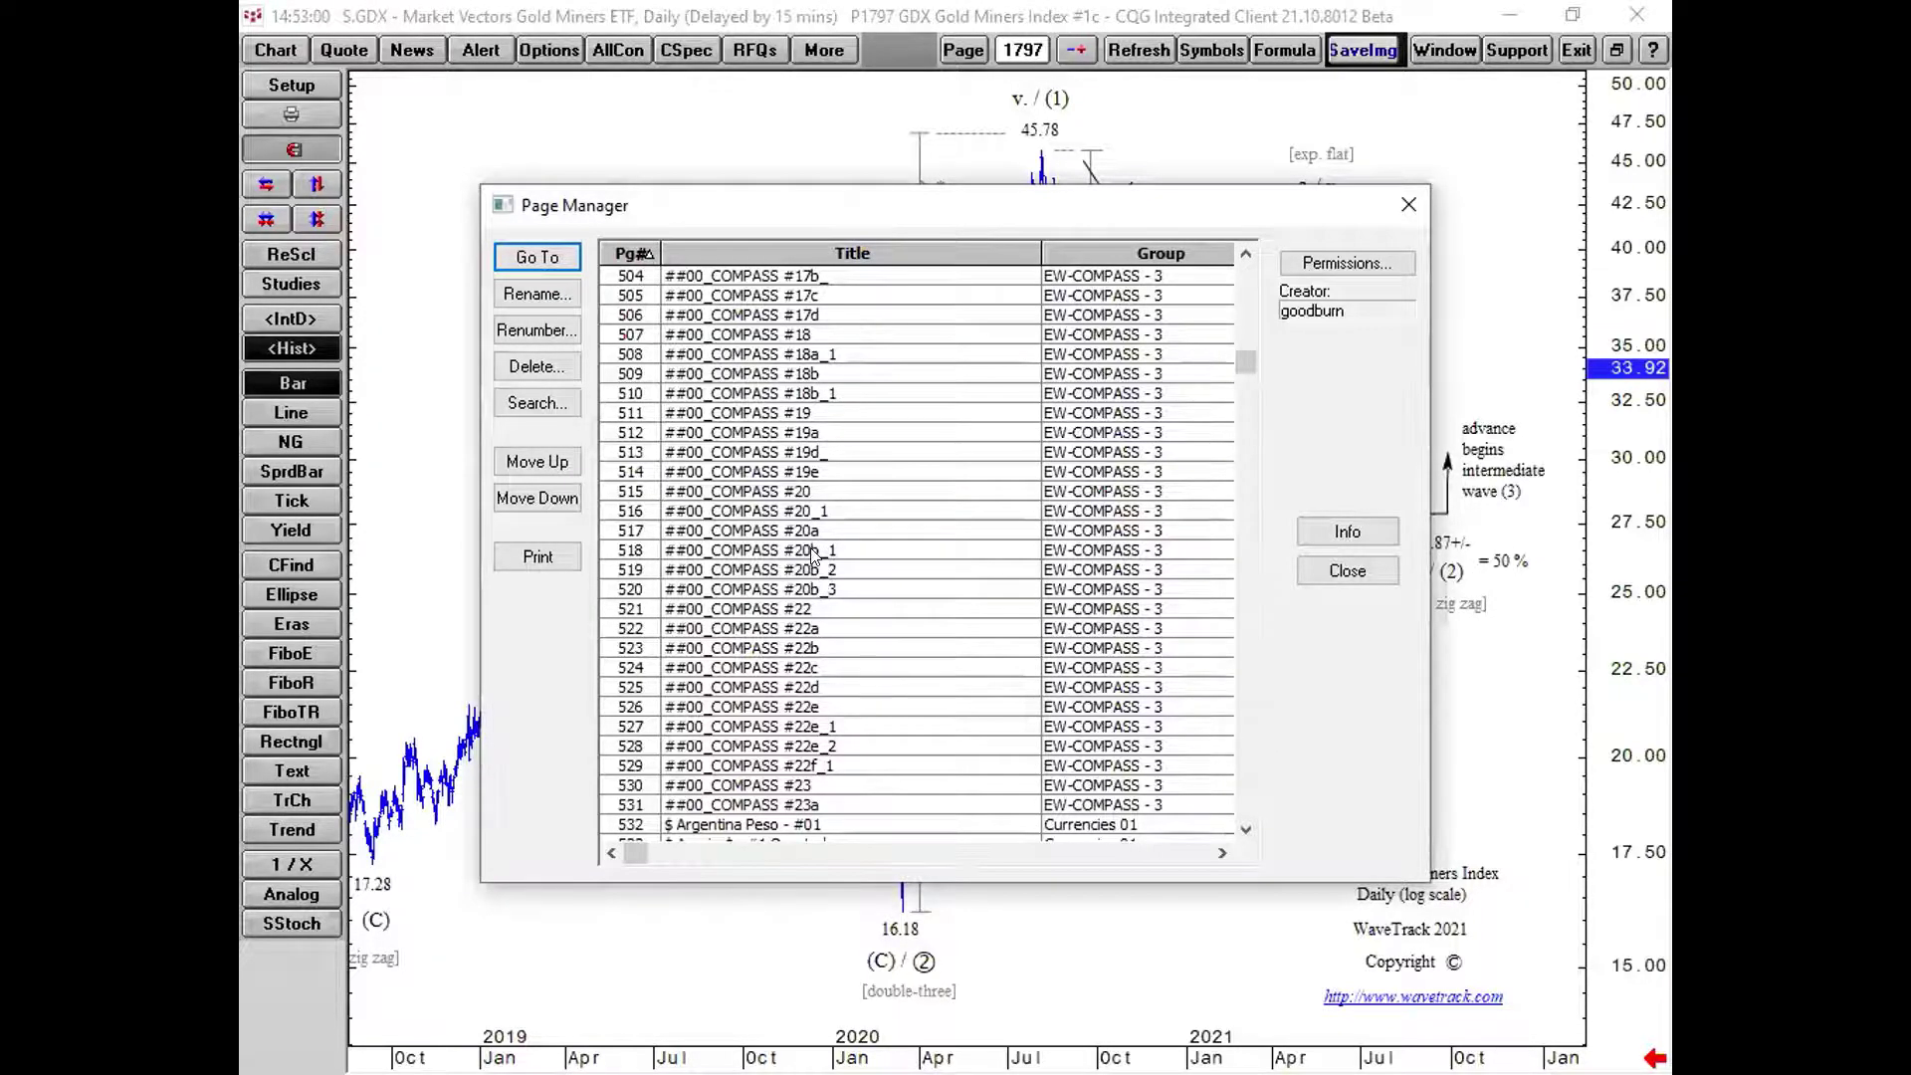
double_click(815, 551)
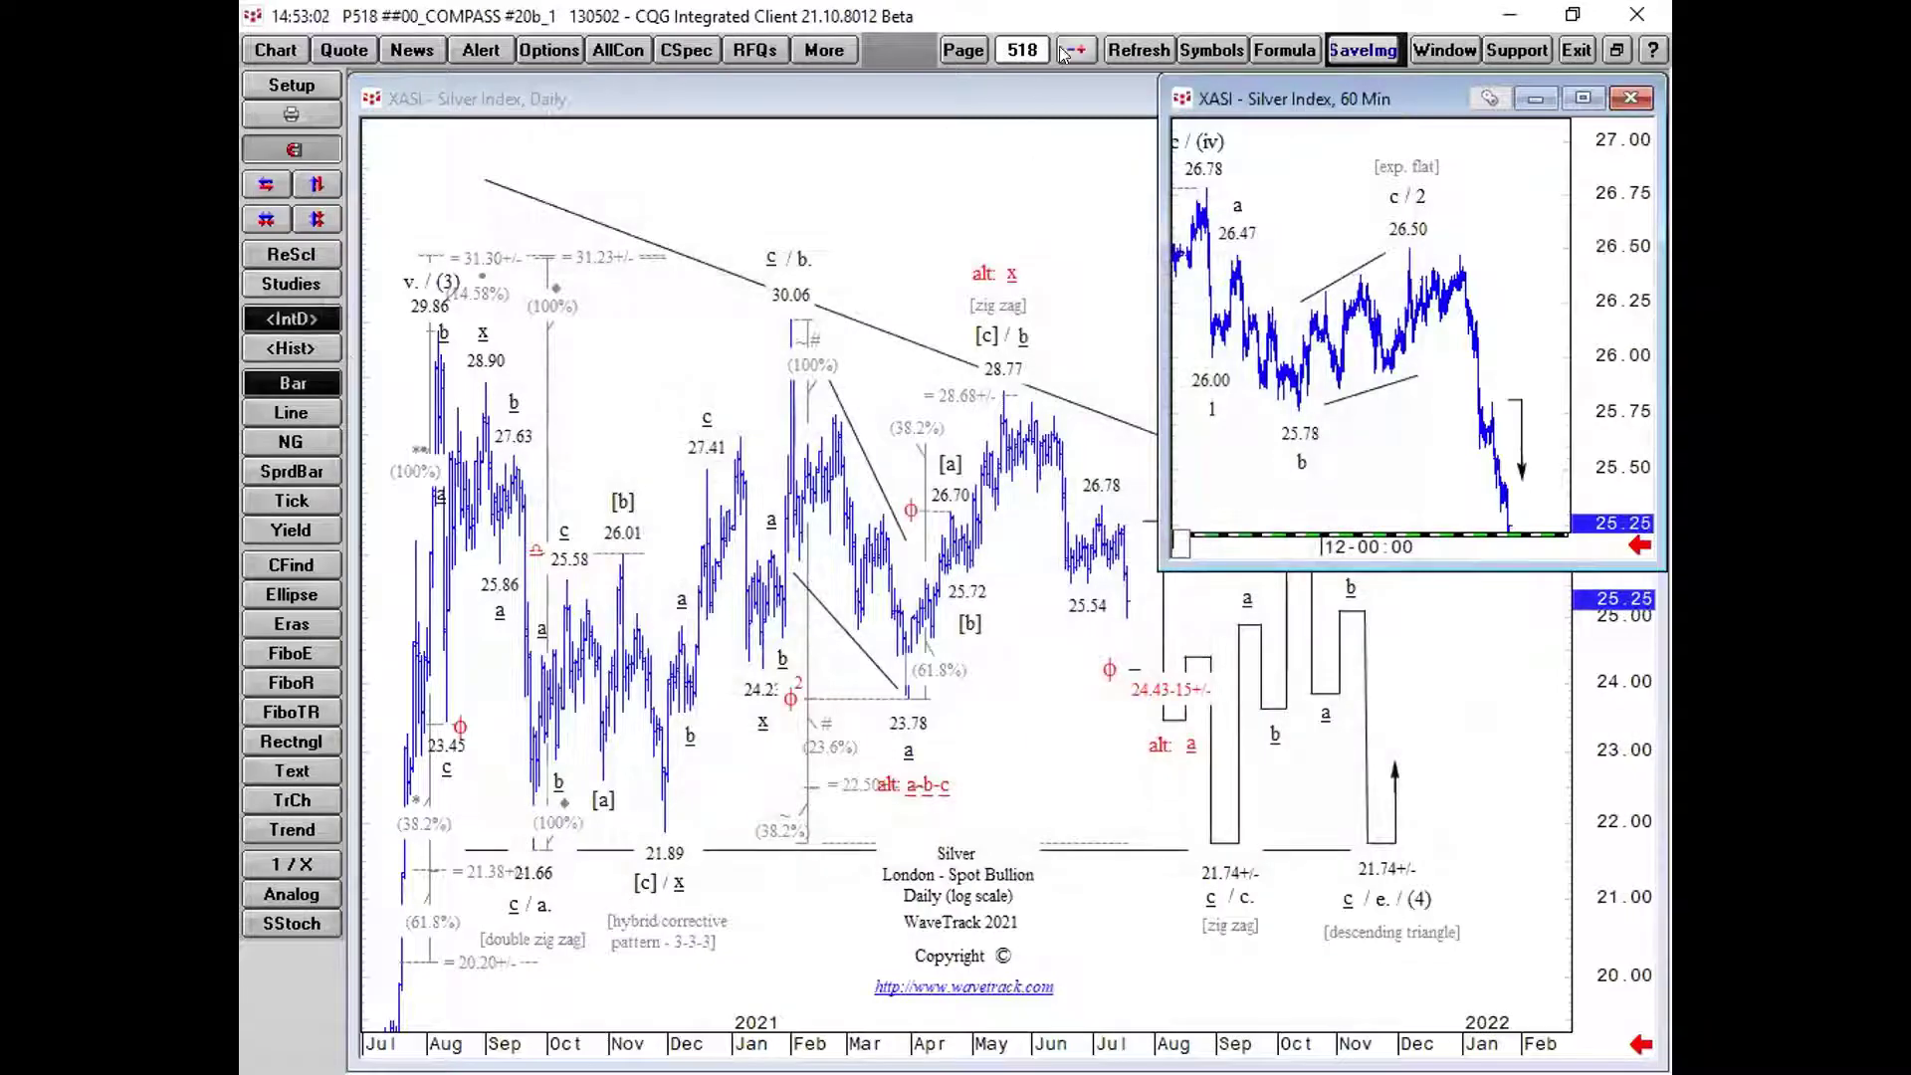
Step back from page 518 to page 517, the Silver Index daily wave count toward 38.60
click(1065, 51)
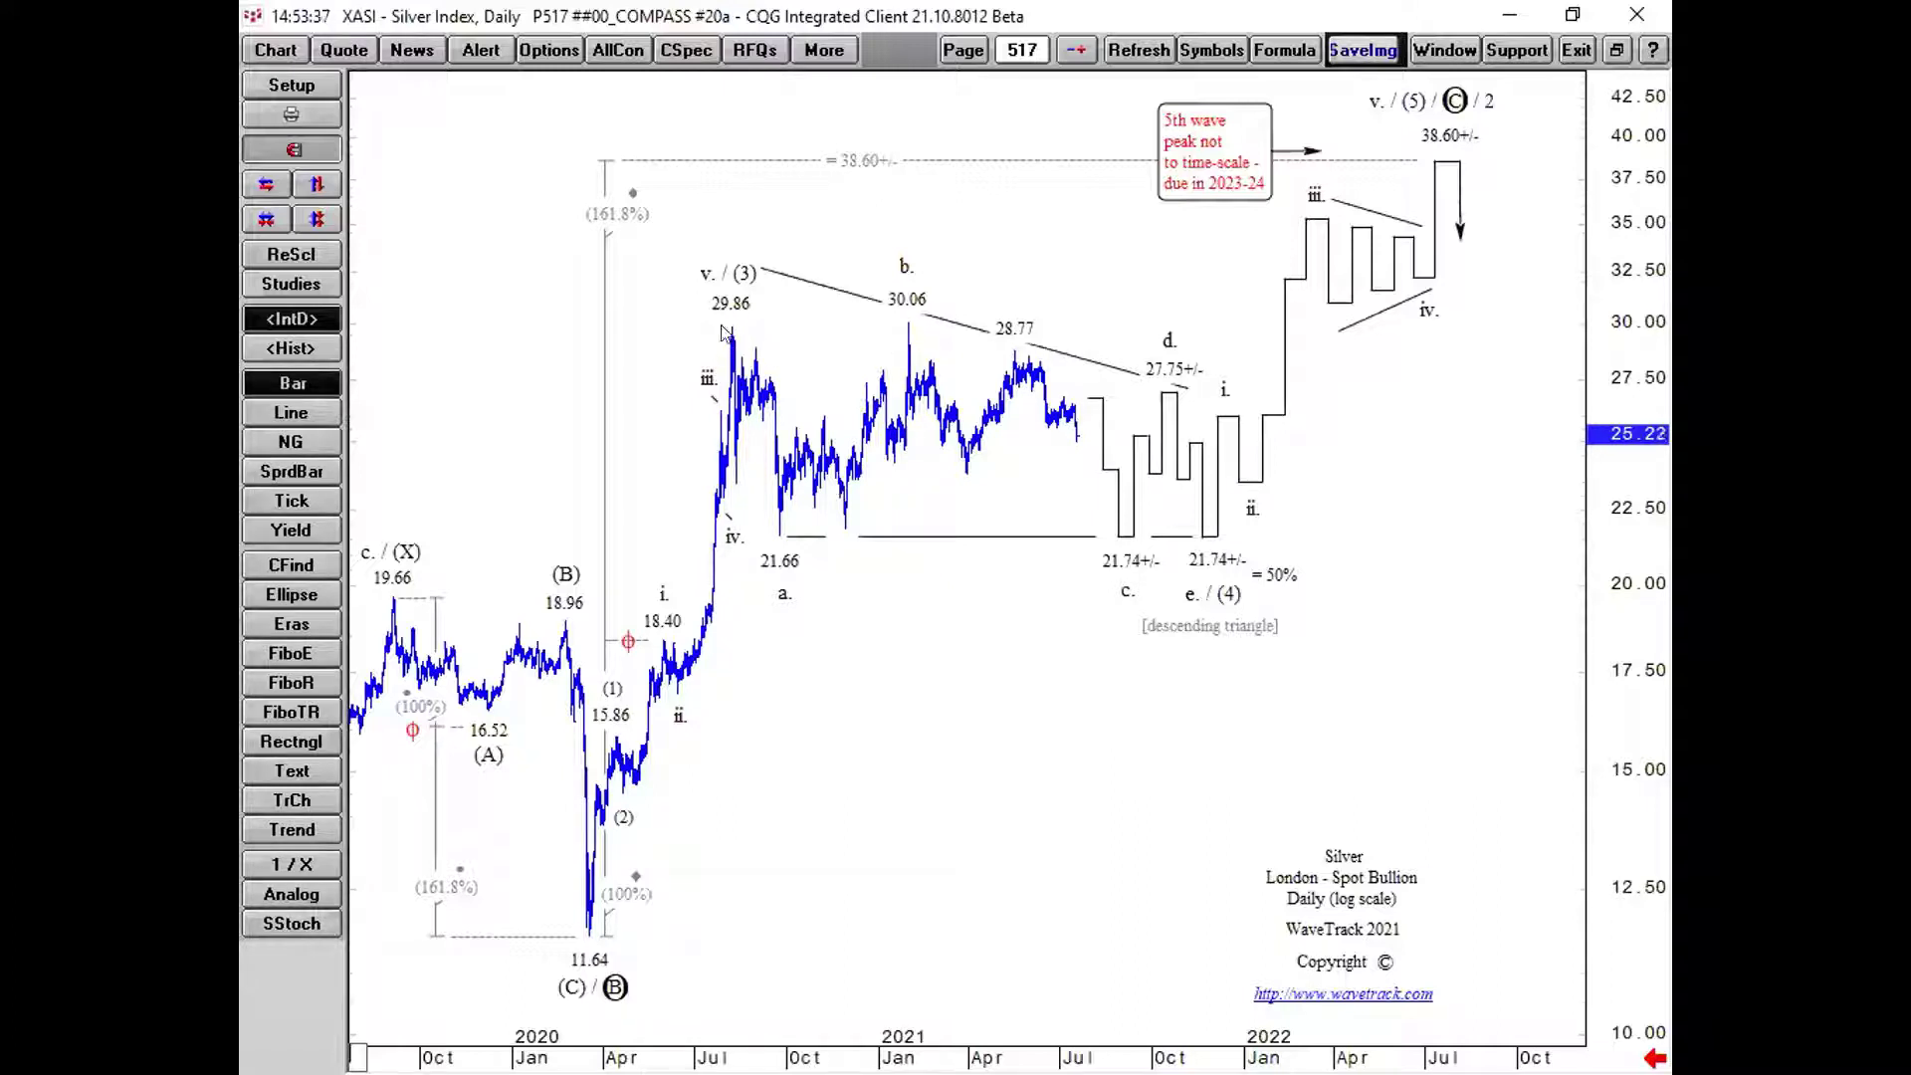
mouse_move(904, 329)
click(1117, 532)
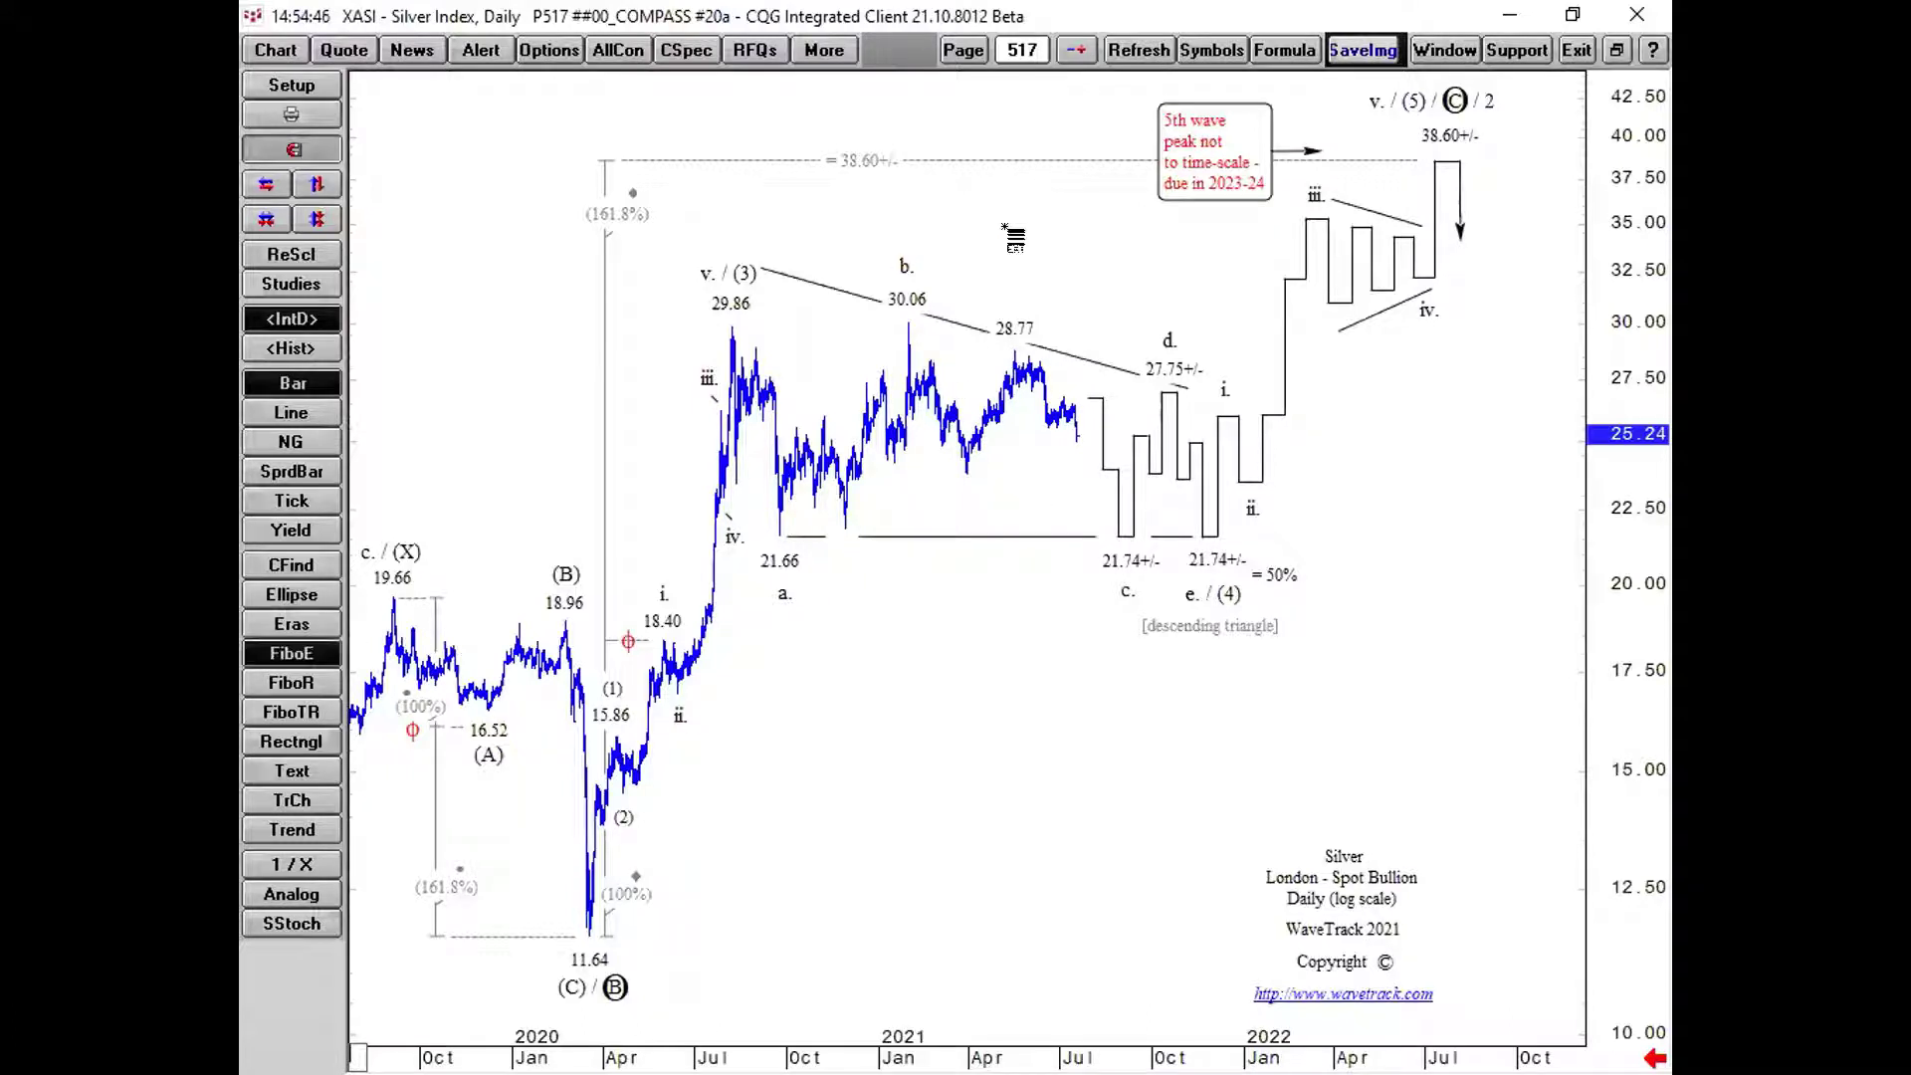
right_click(1011, 239)
click(979, 266)
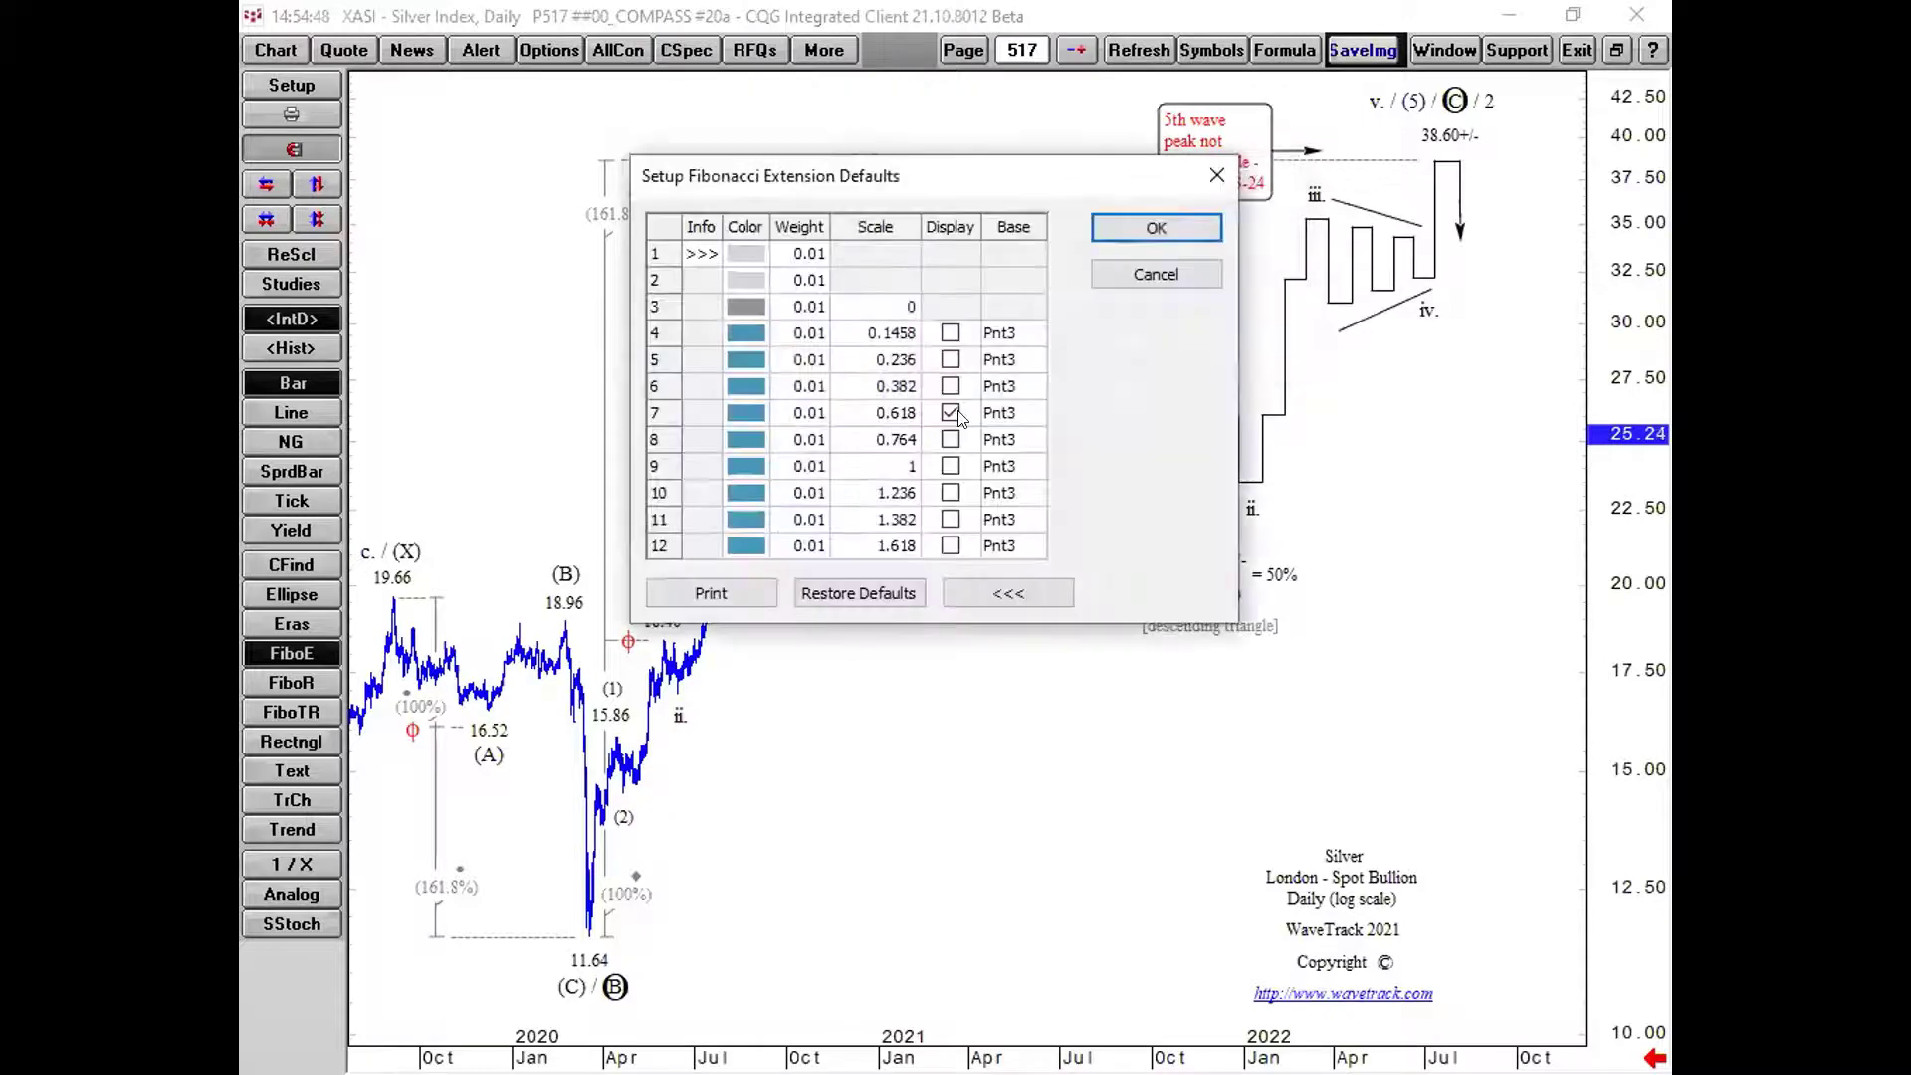
click(1134, 225)
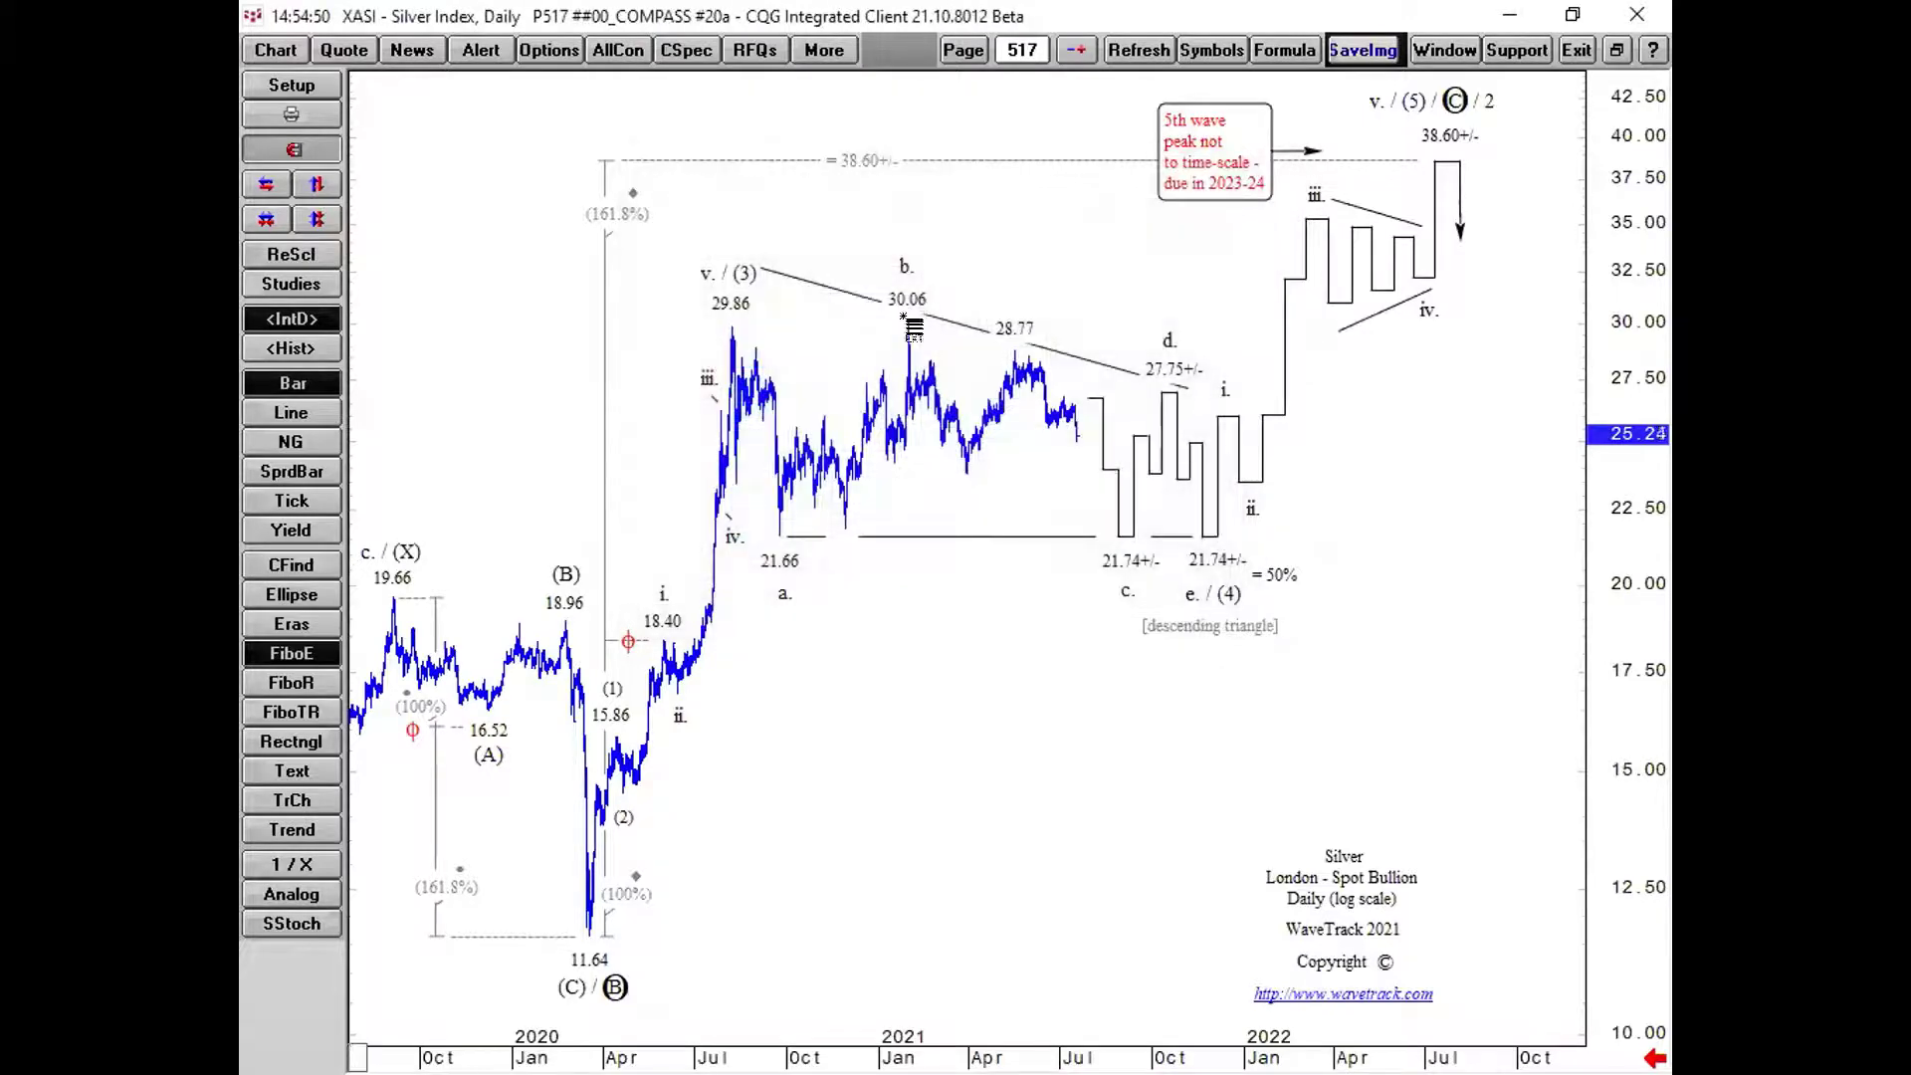
drag(901, 318, 967, 485)
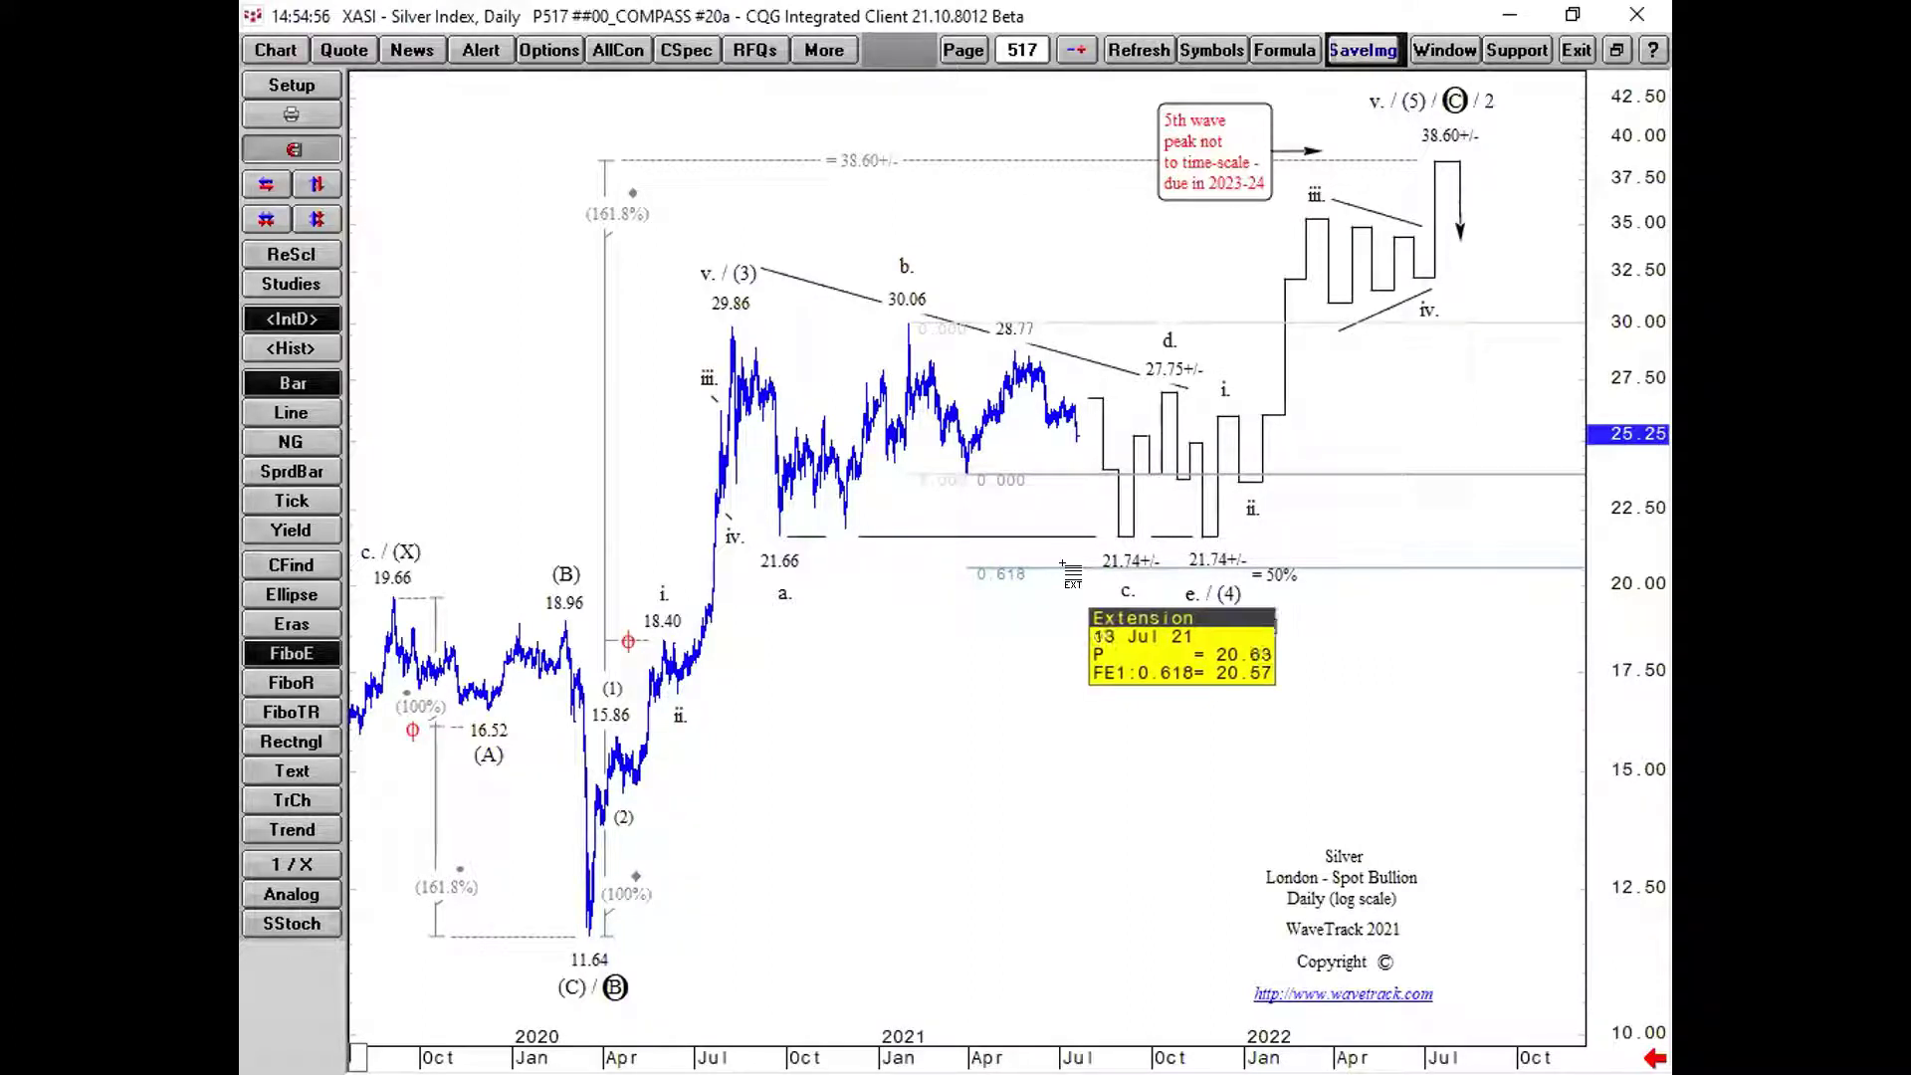
click(1049, 570)
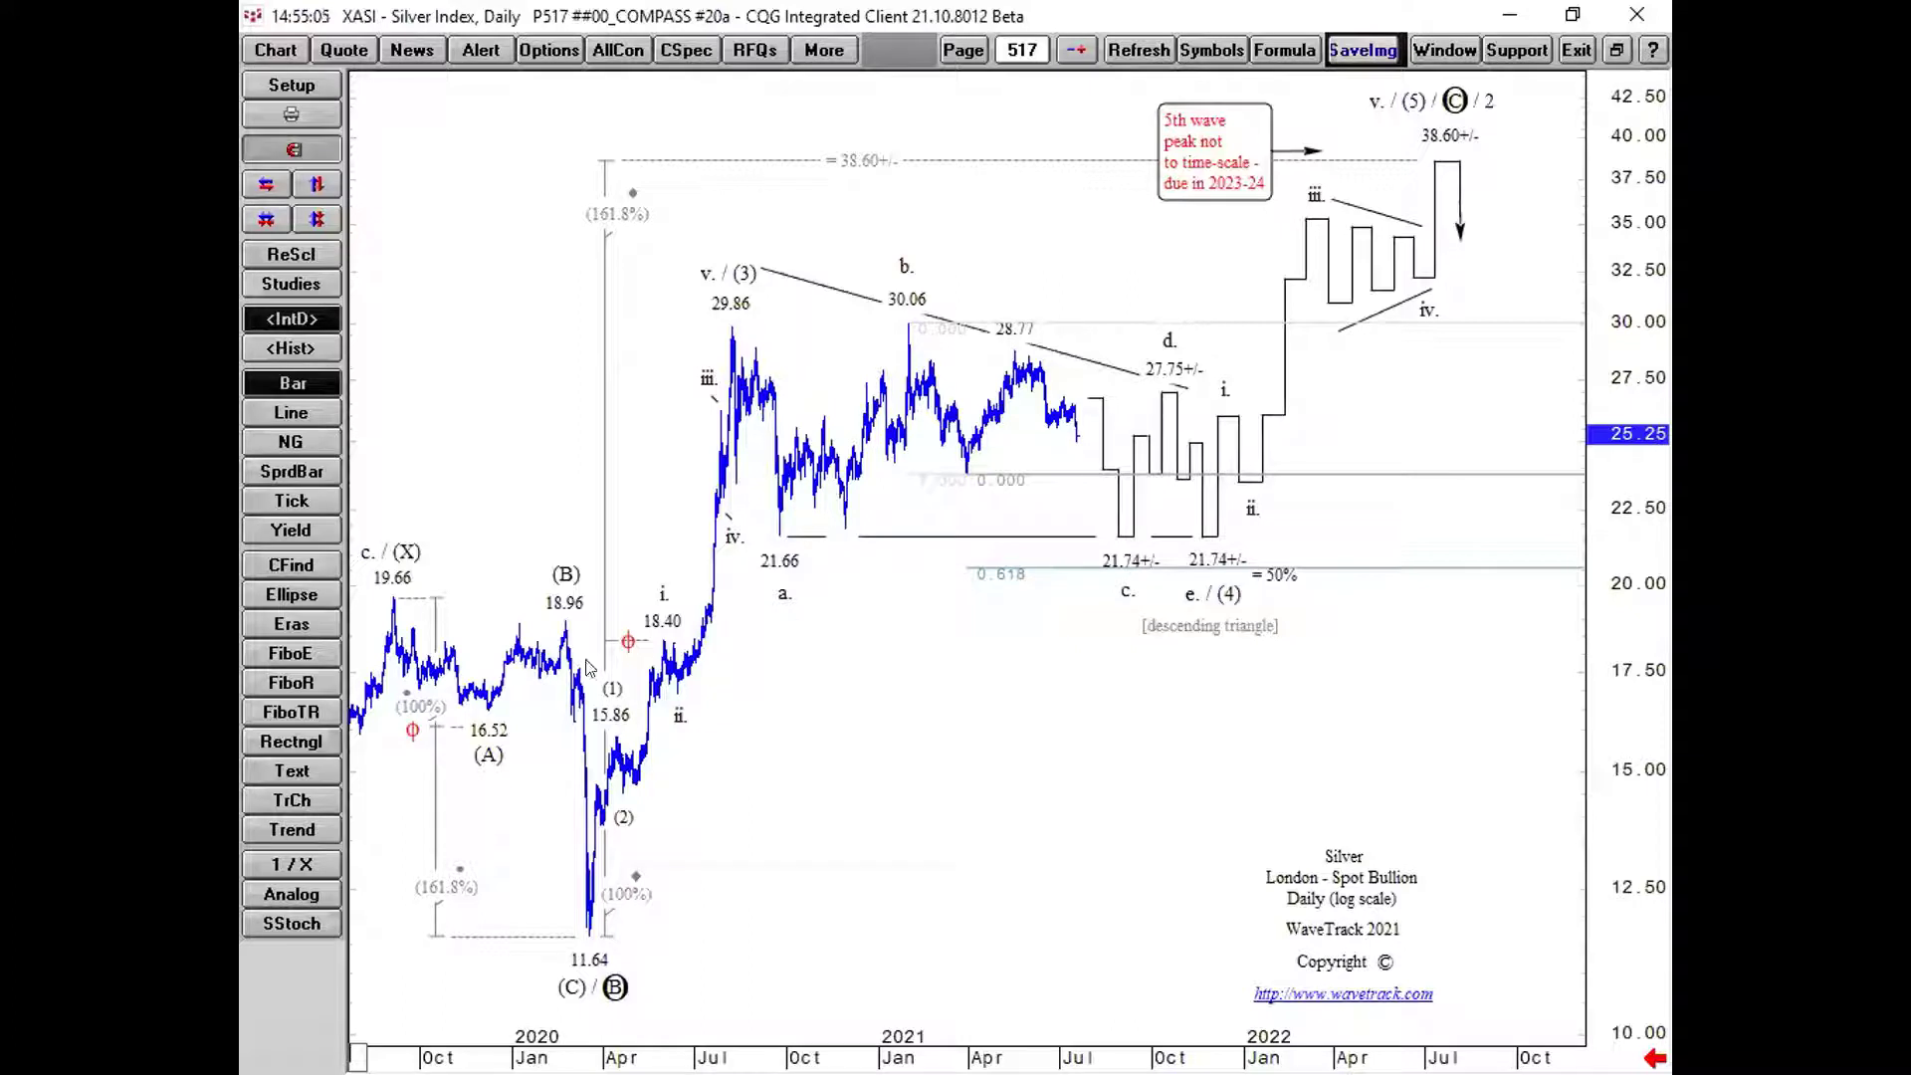
click(293, 652)
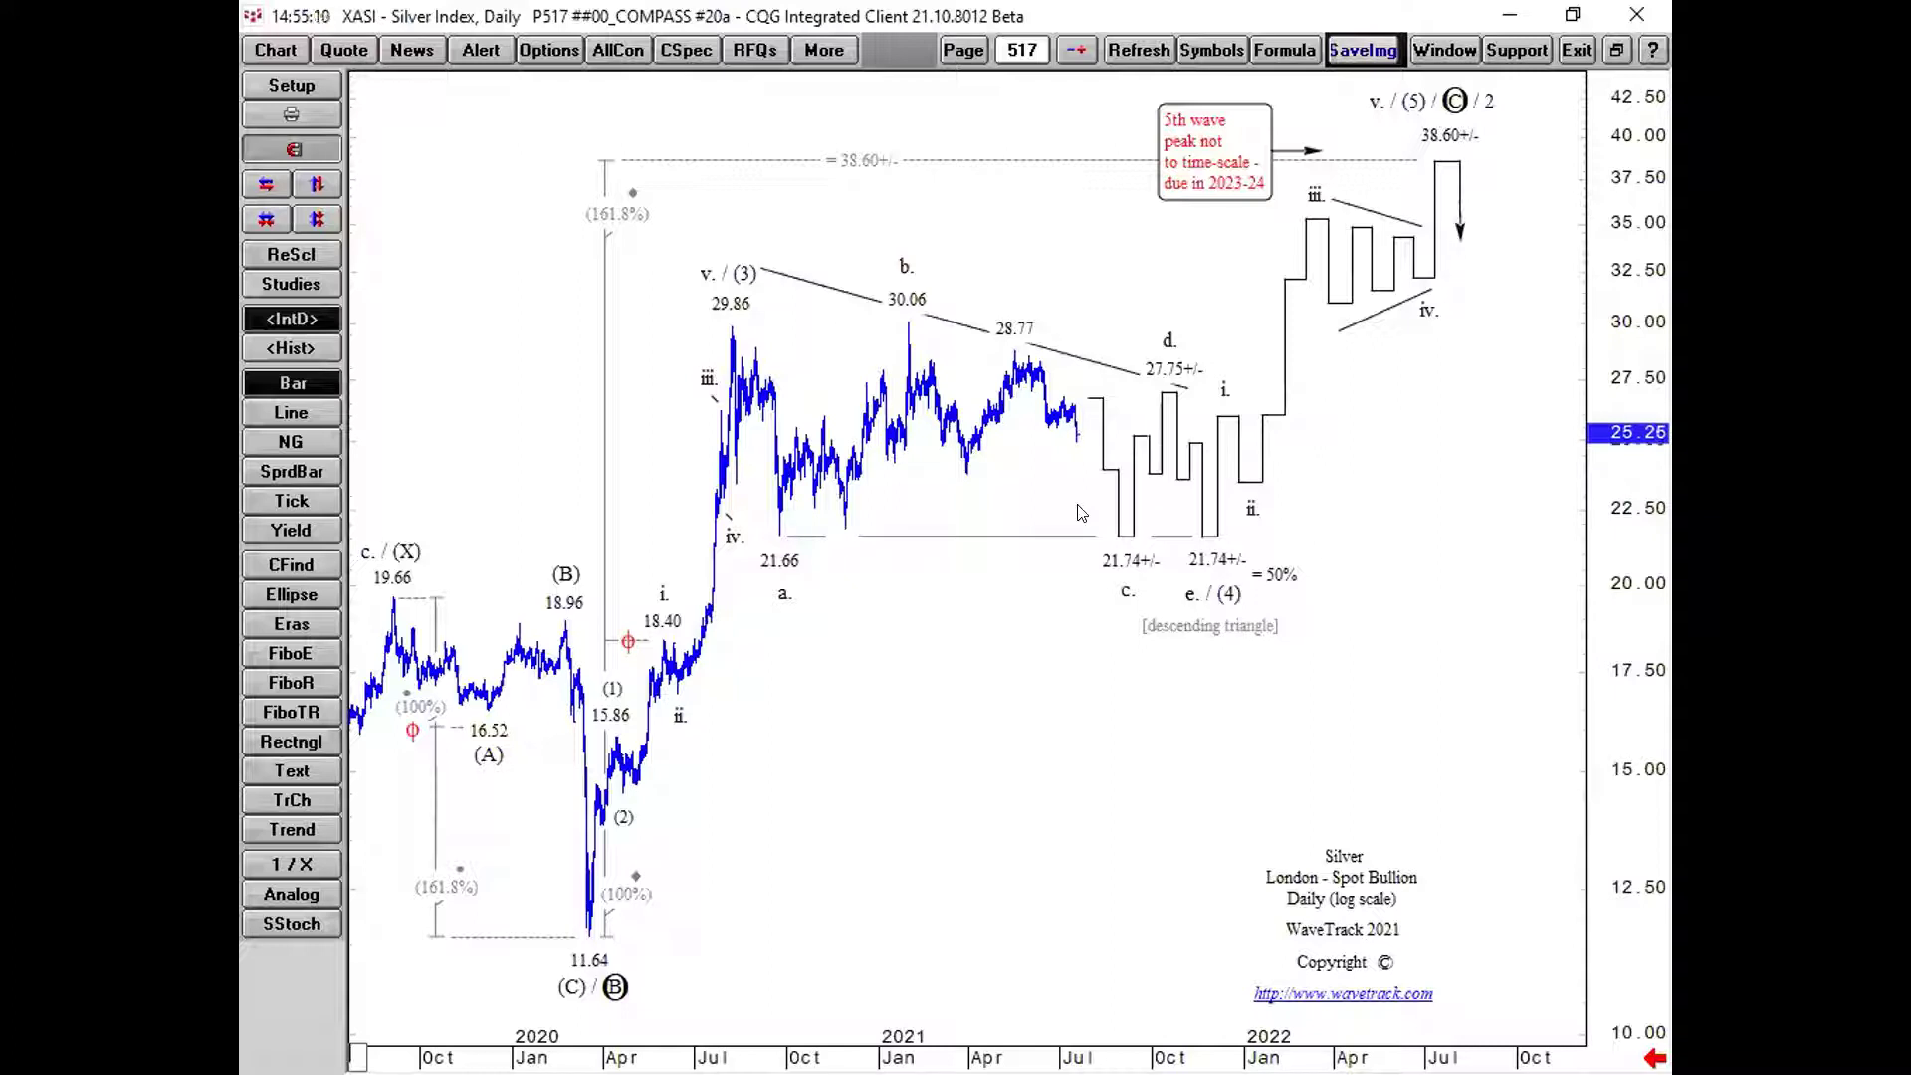
Open page 528 (COMPASS #22e_2 crude) from the Page Manager and step back to weekly page 522
click(964, 50)
click(996, 207)
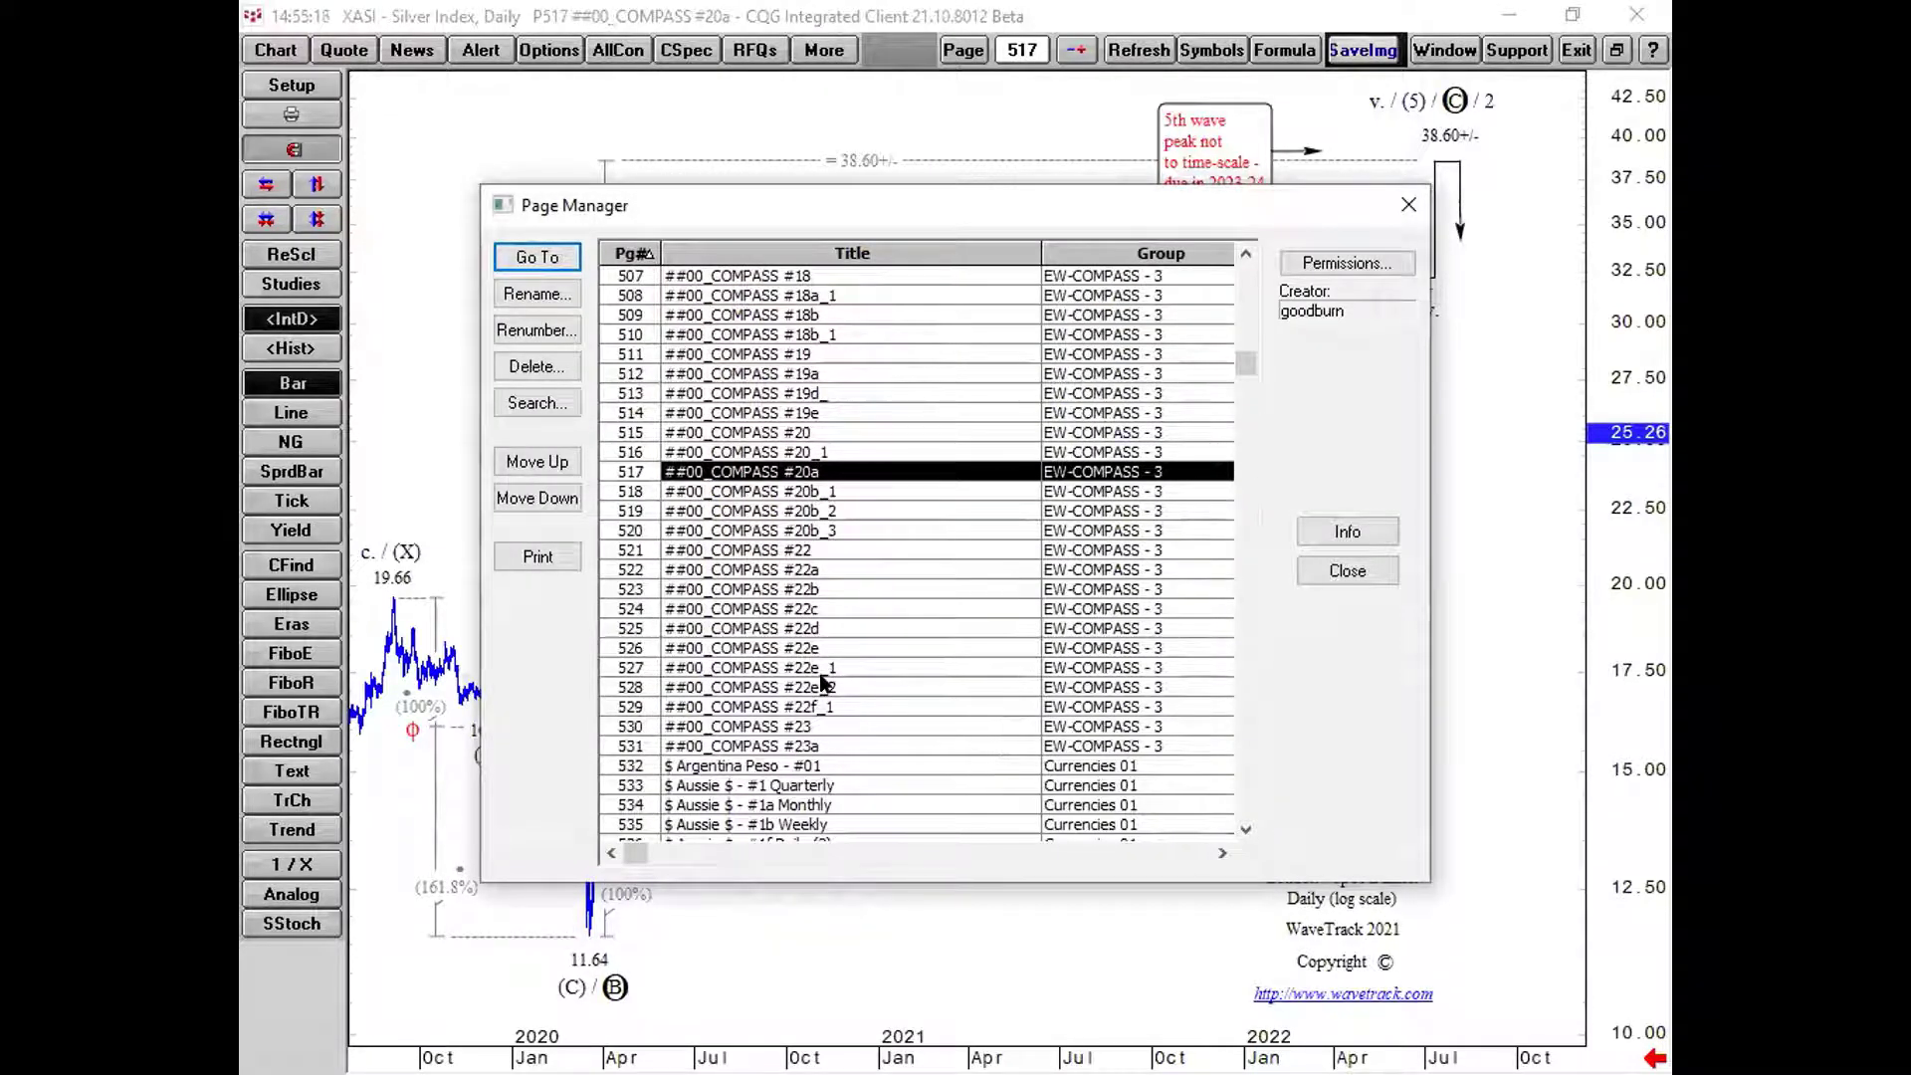
double_click(817, 688)
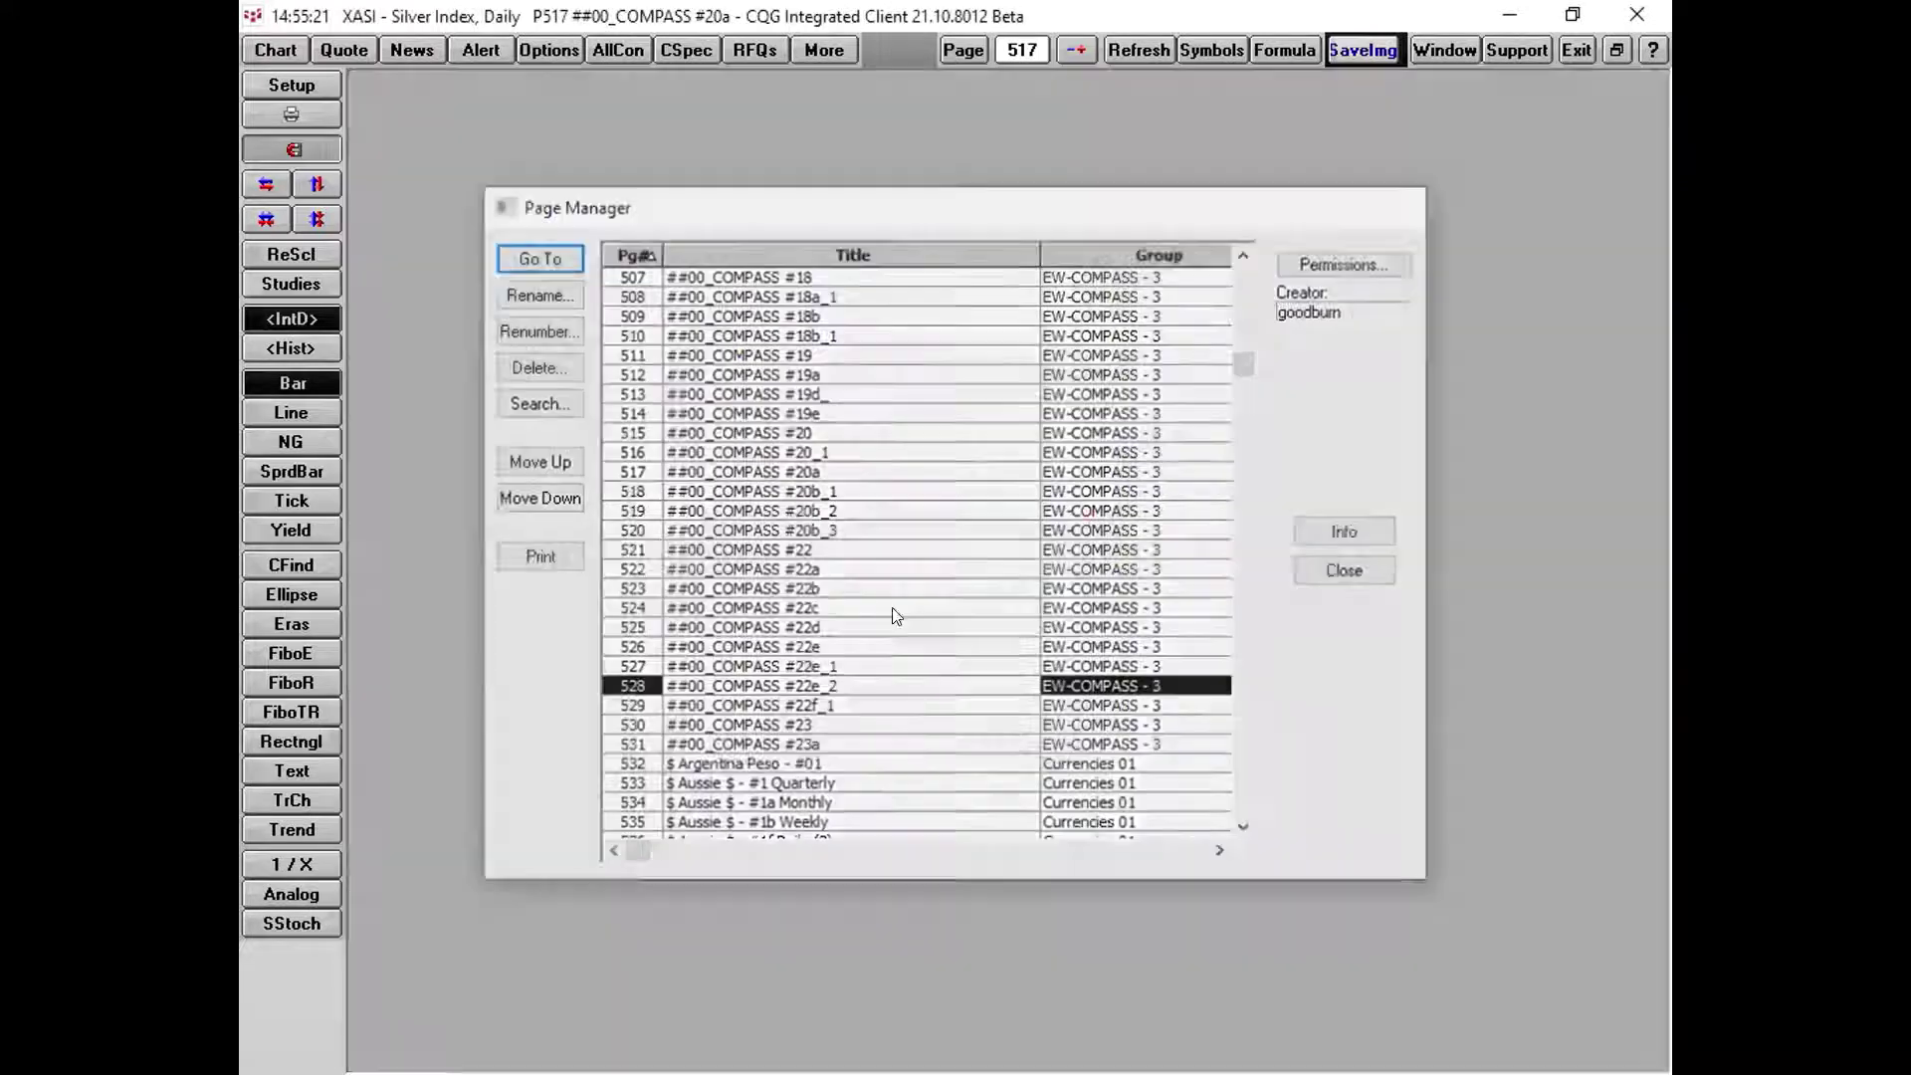
click(1062, 51)
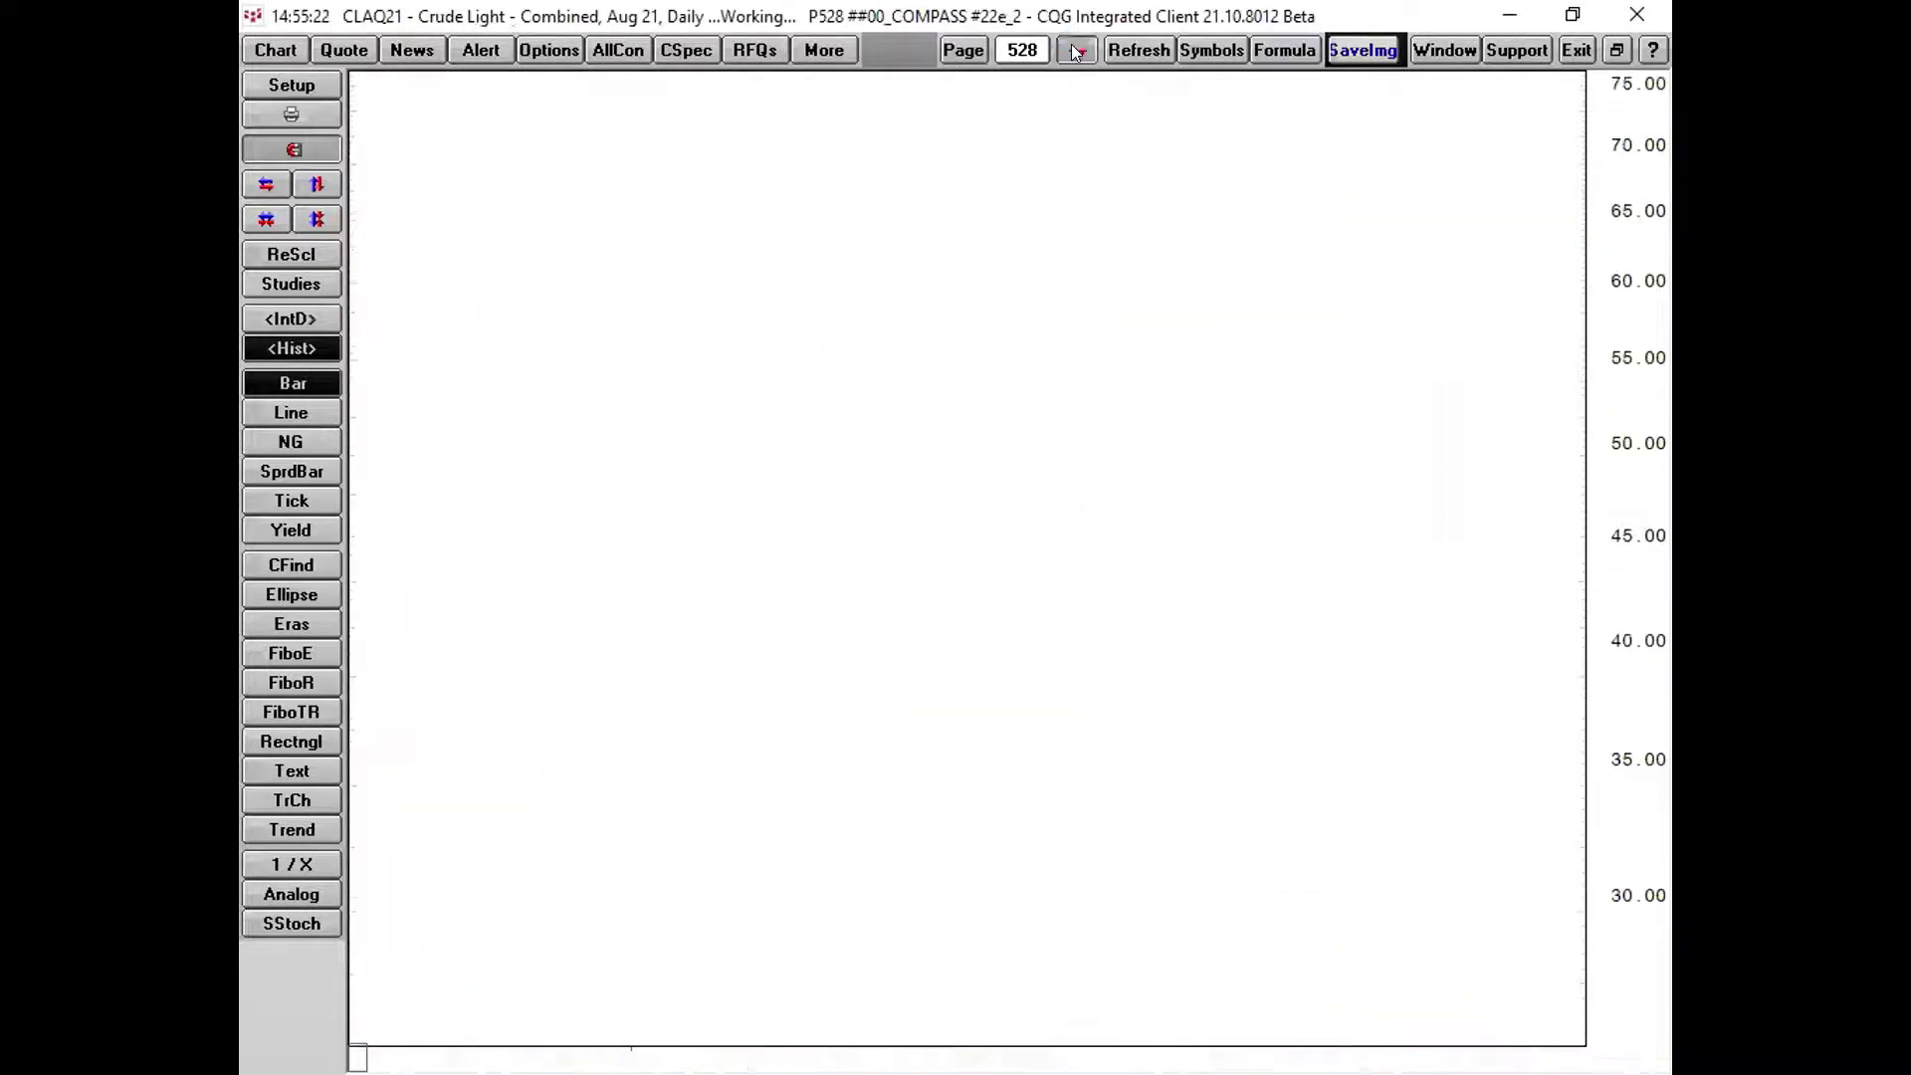
click(1075, 50)
click(1075, 51)
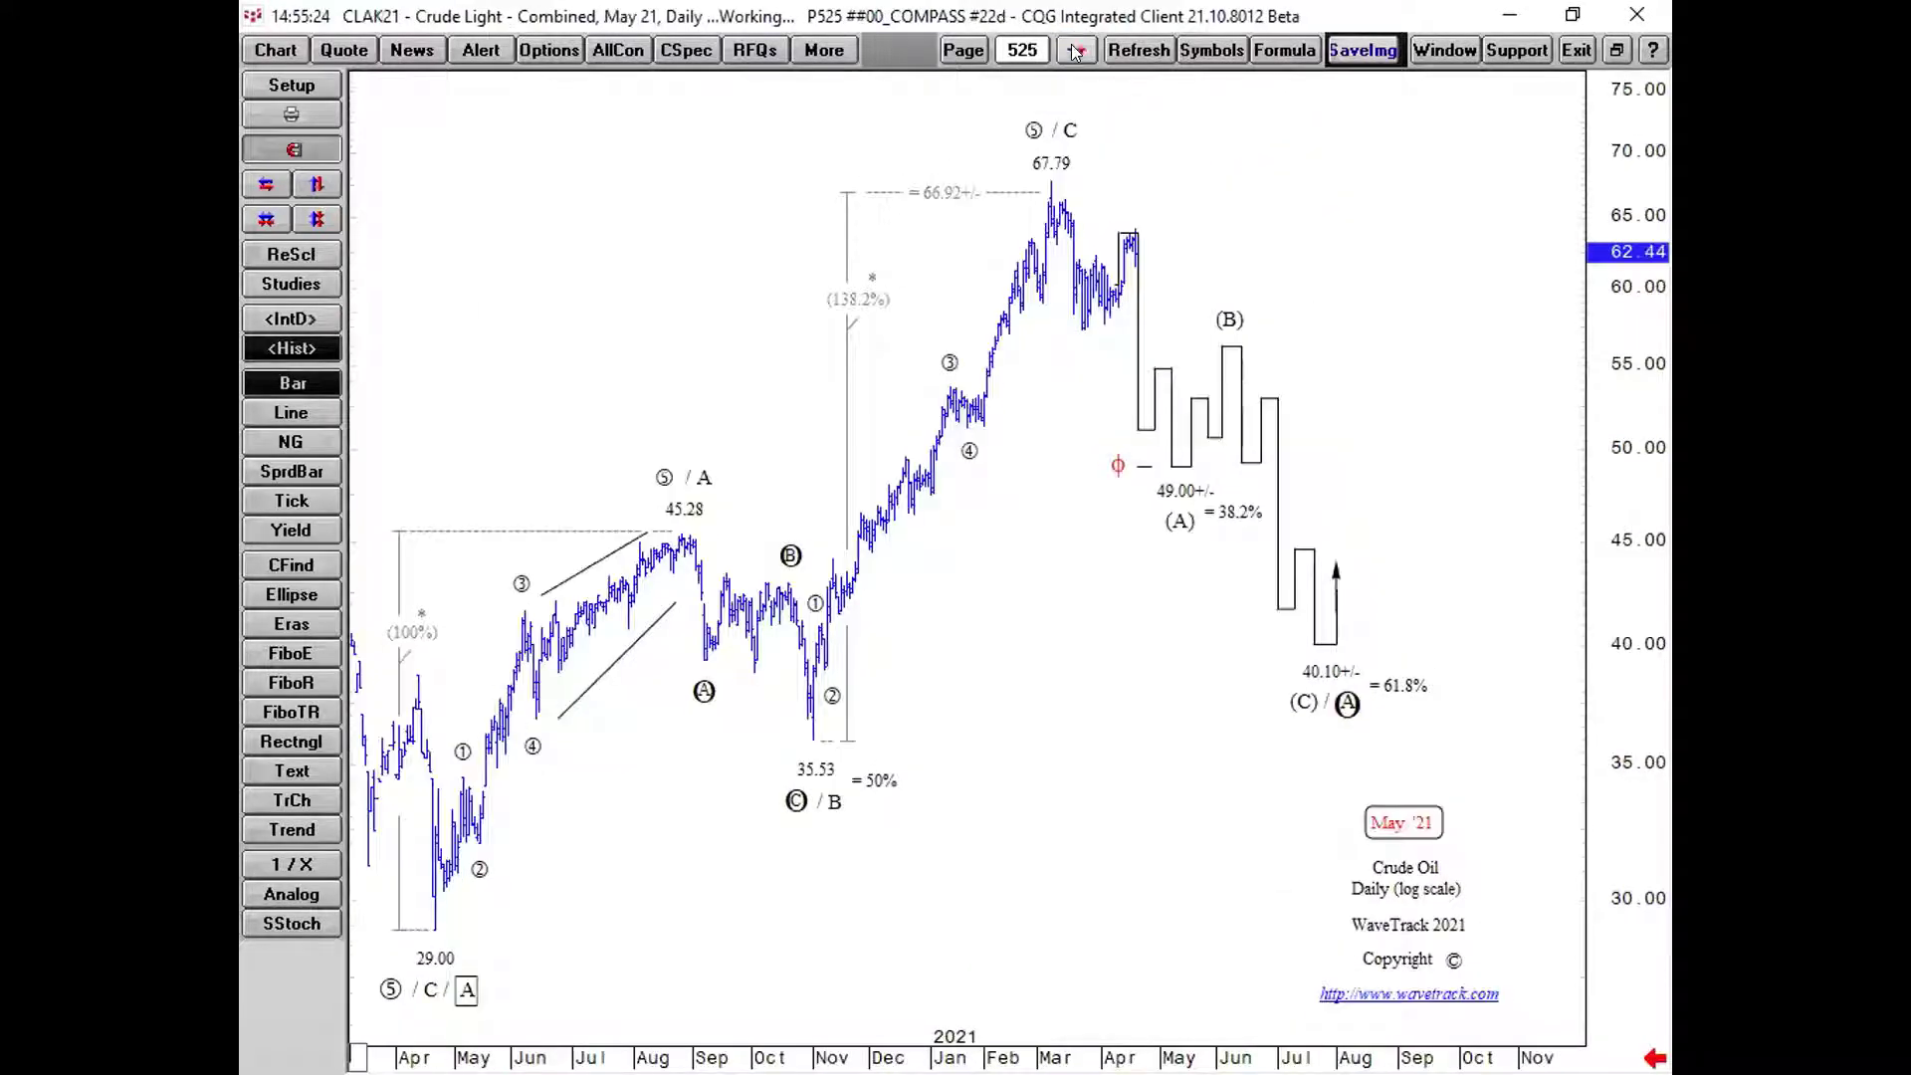
click(1075, 50)
click(1075, 51)
click(1075, 51)
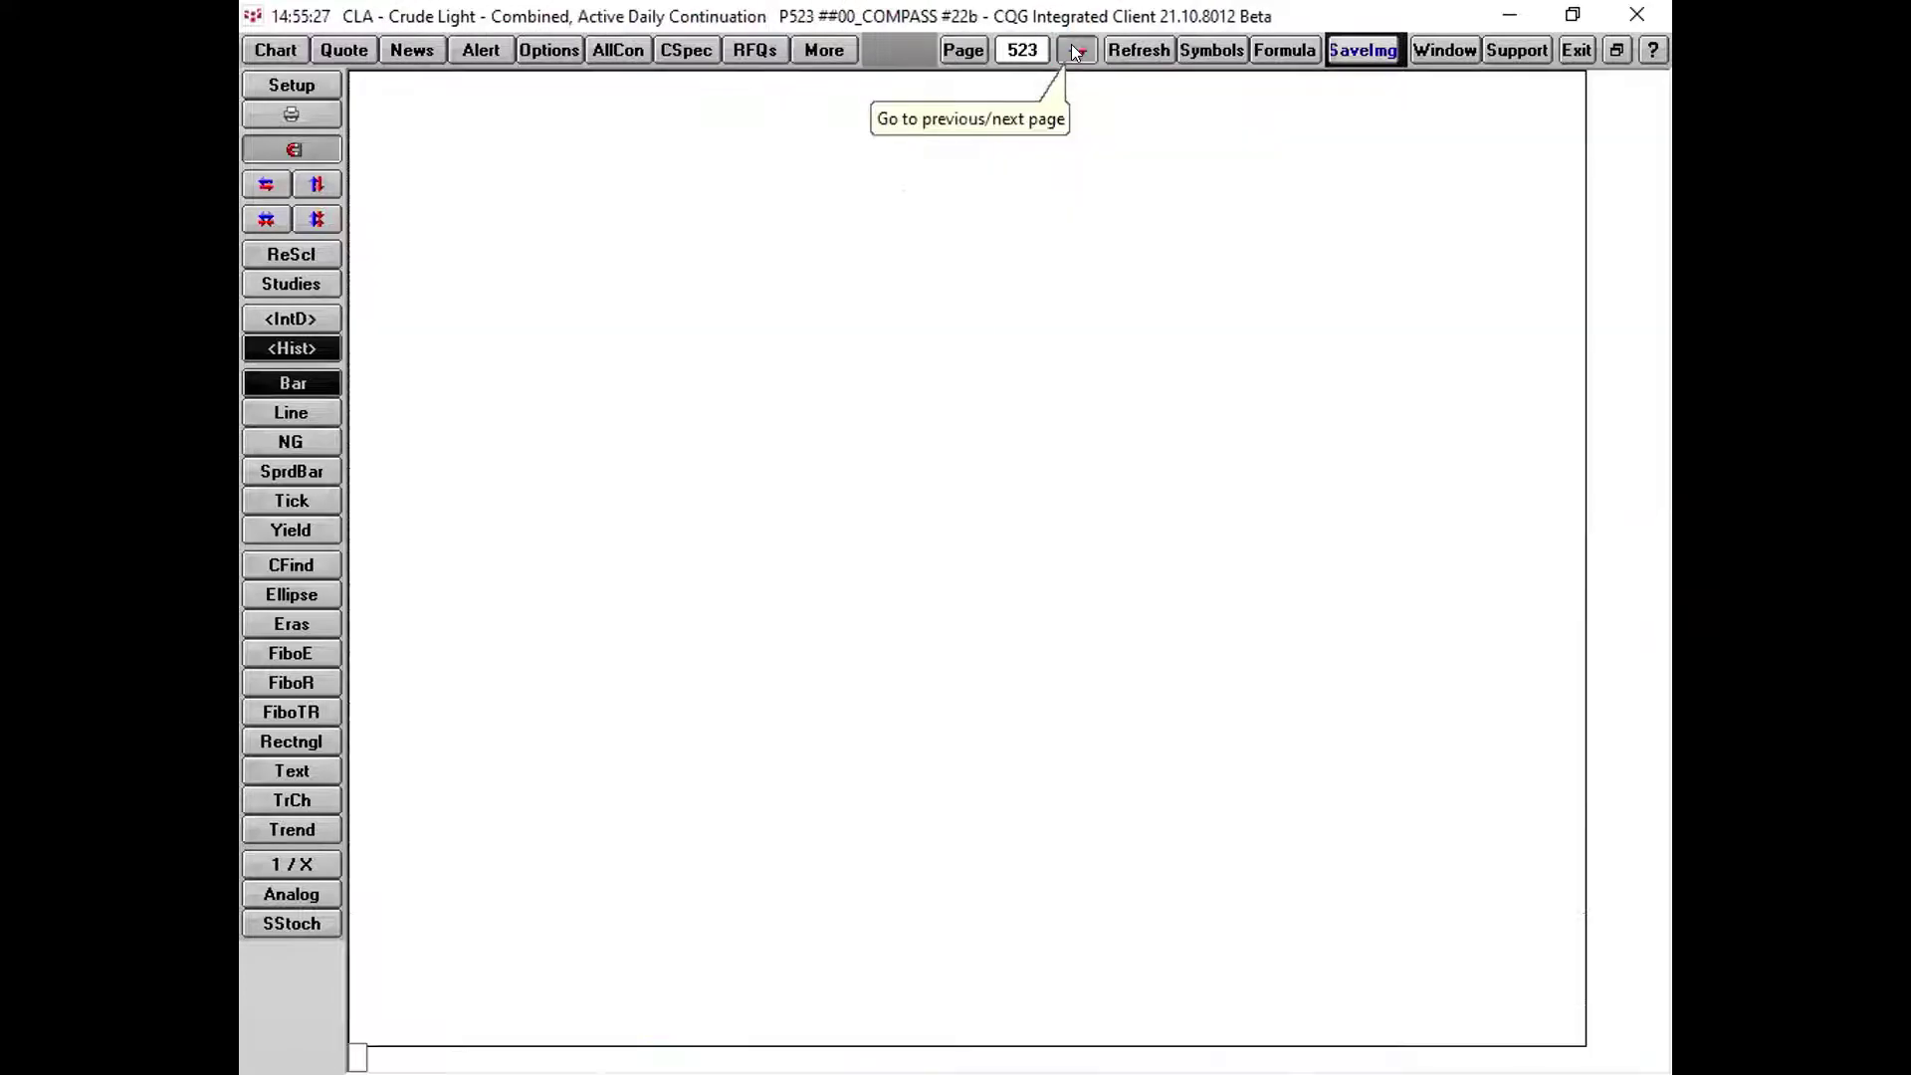
Open page 2099, Oil #1c Daily (1), from the Commodities 2 page group
click(963, 49)
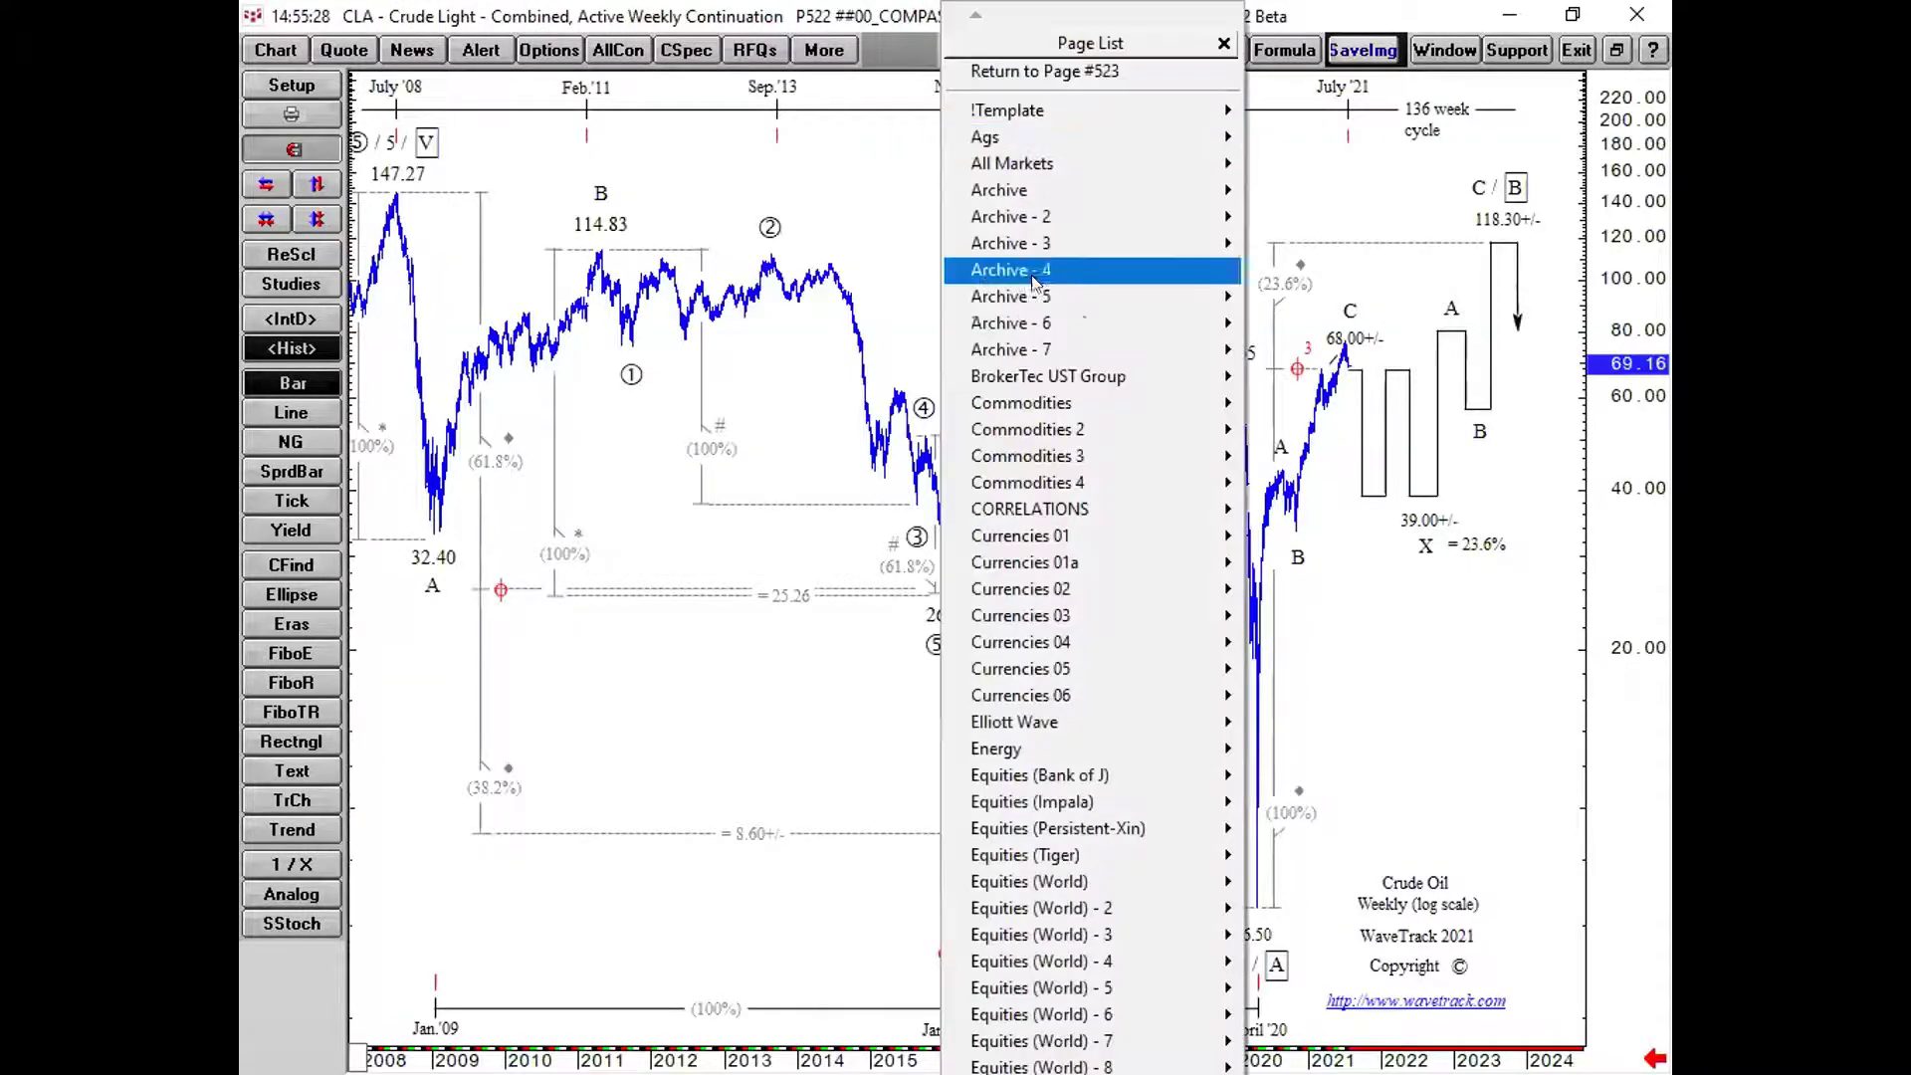
mouse_move(1031, 414)
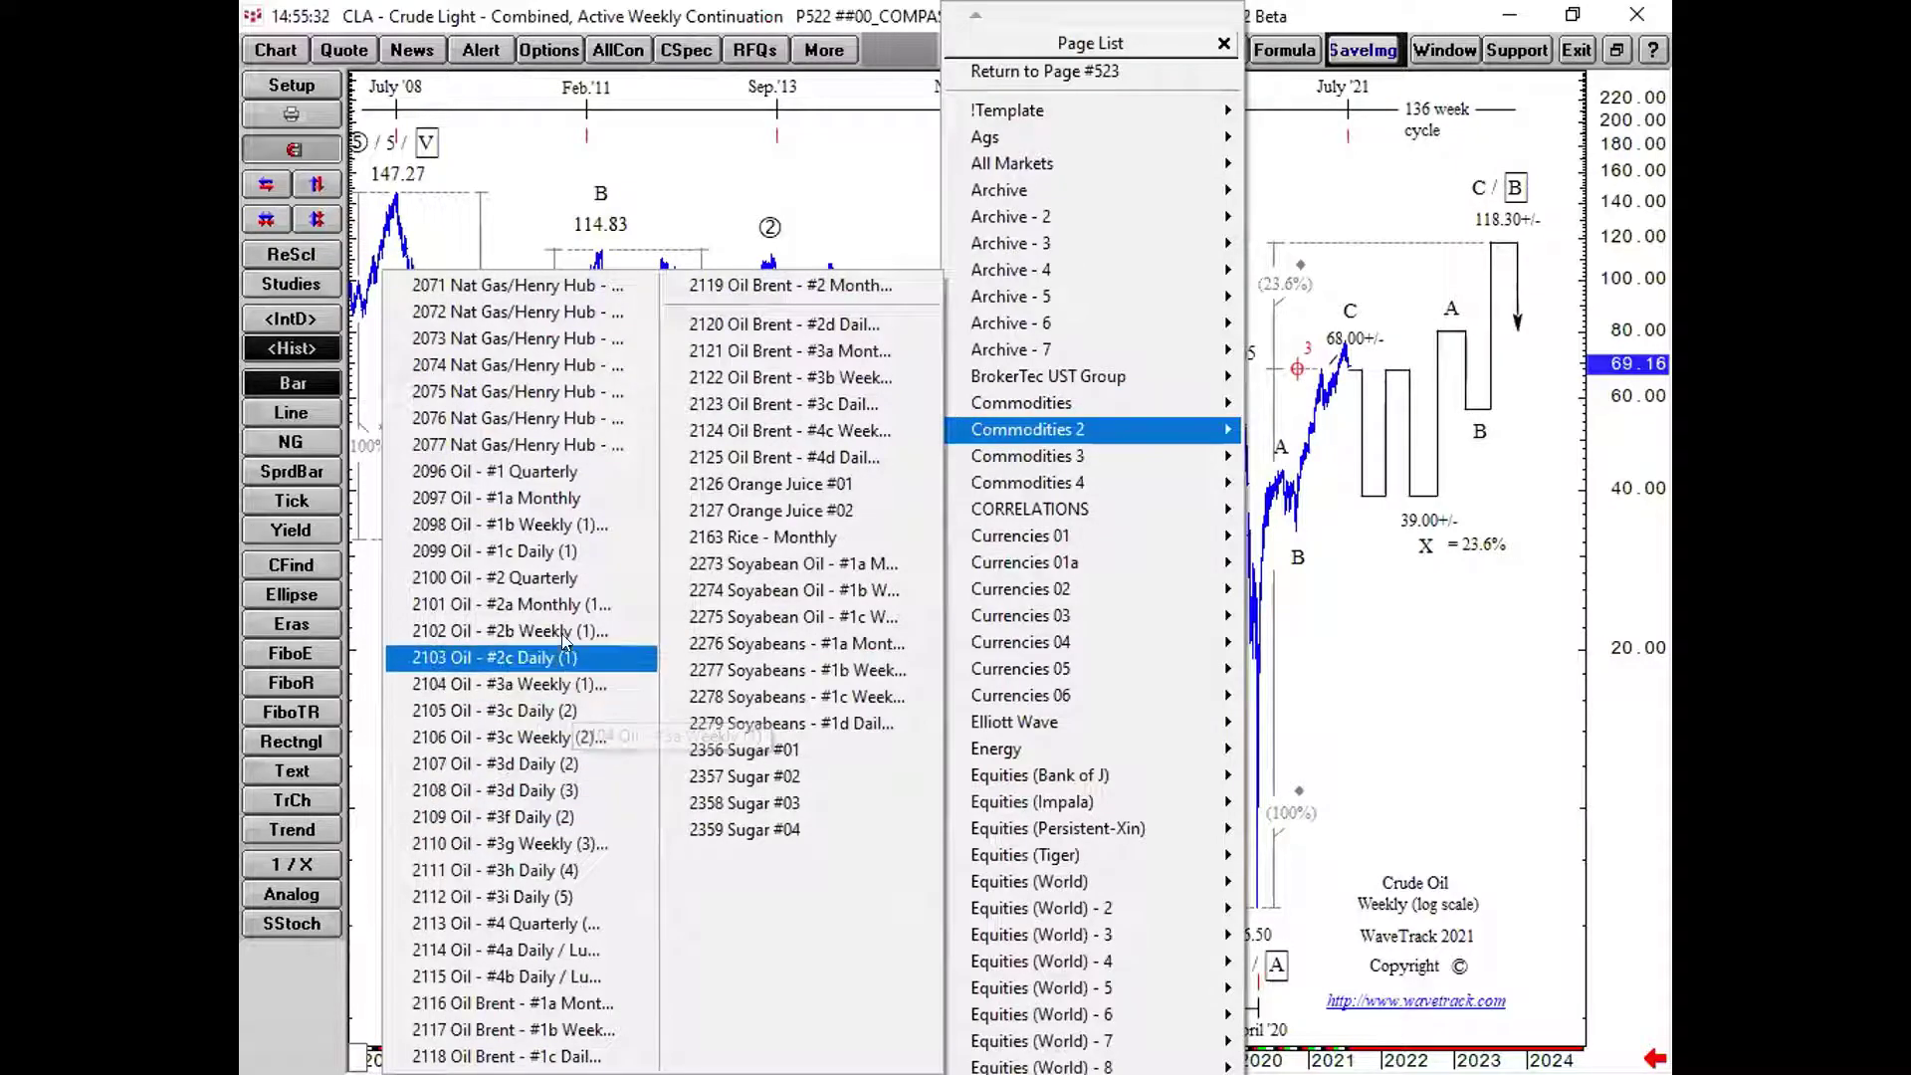
click(553, 550)
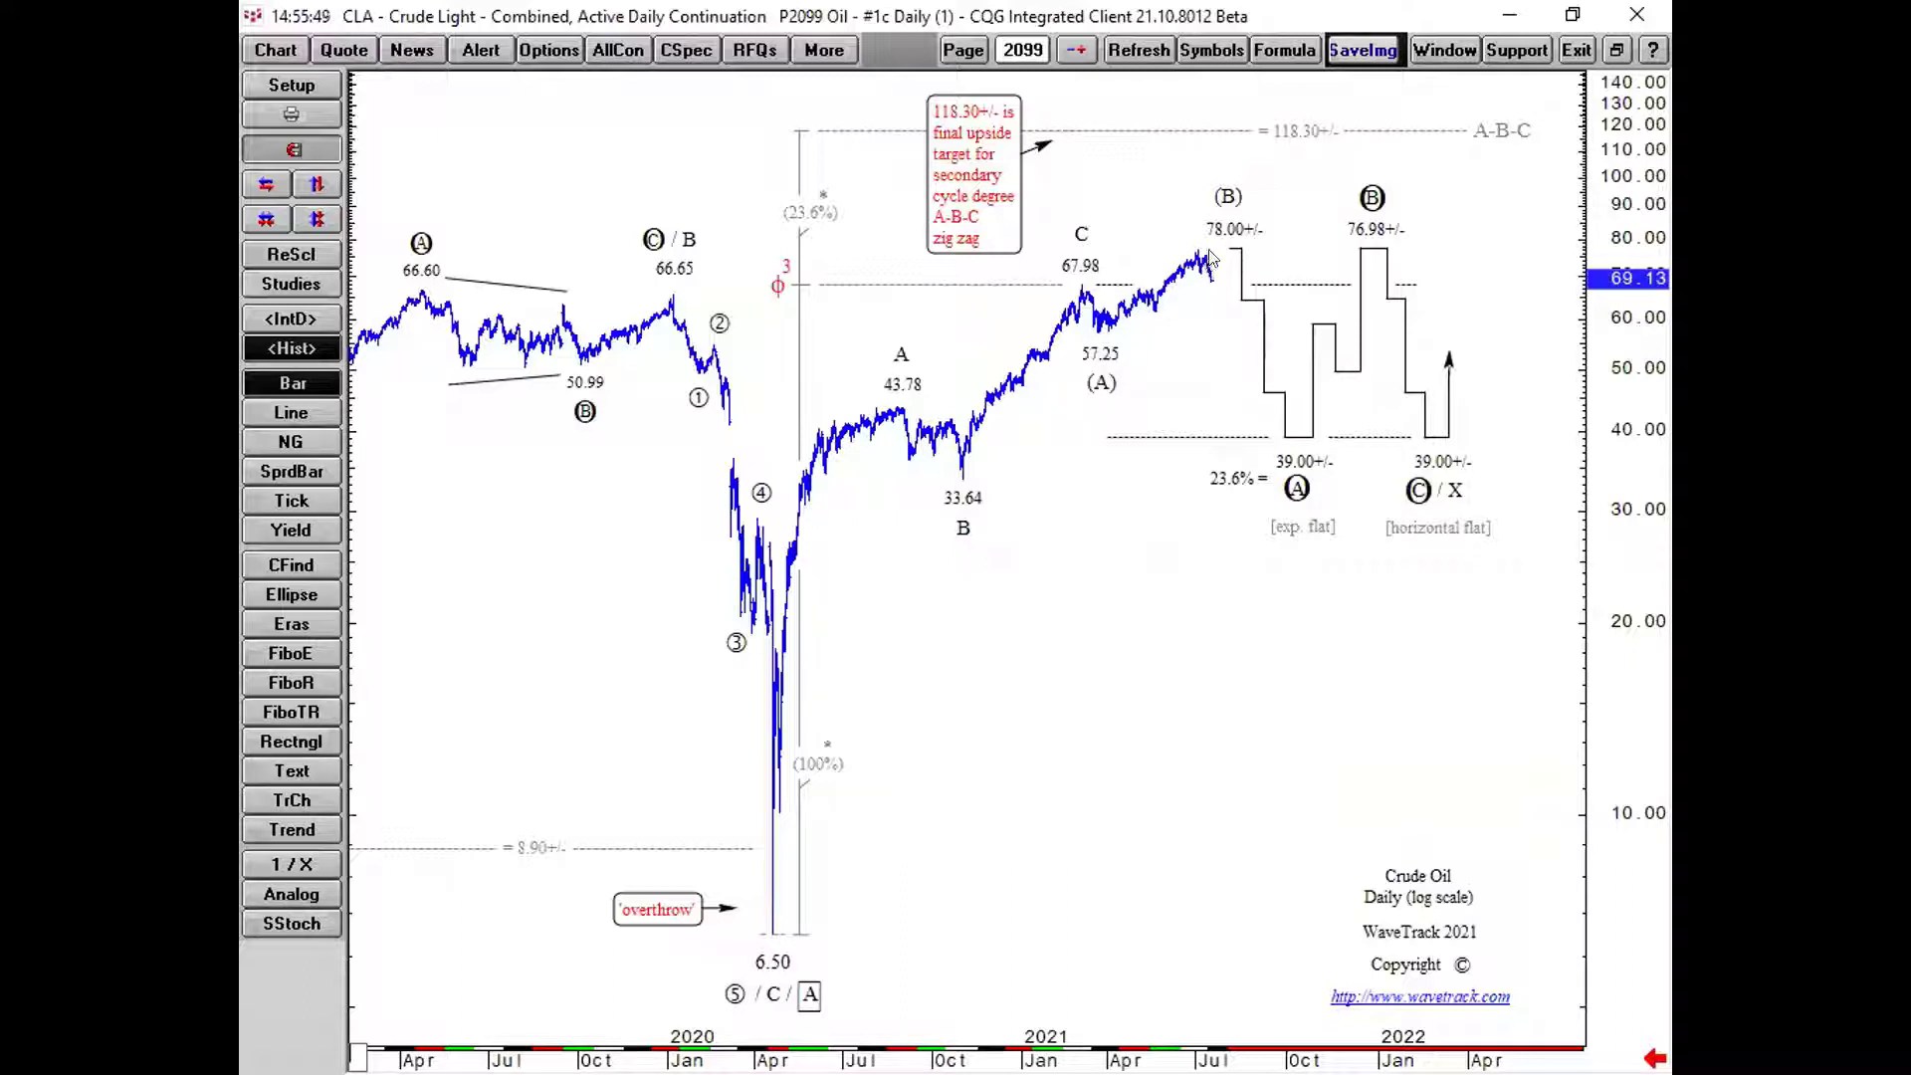
mouse_move(1192, 248)
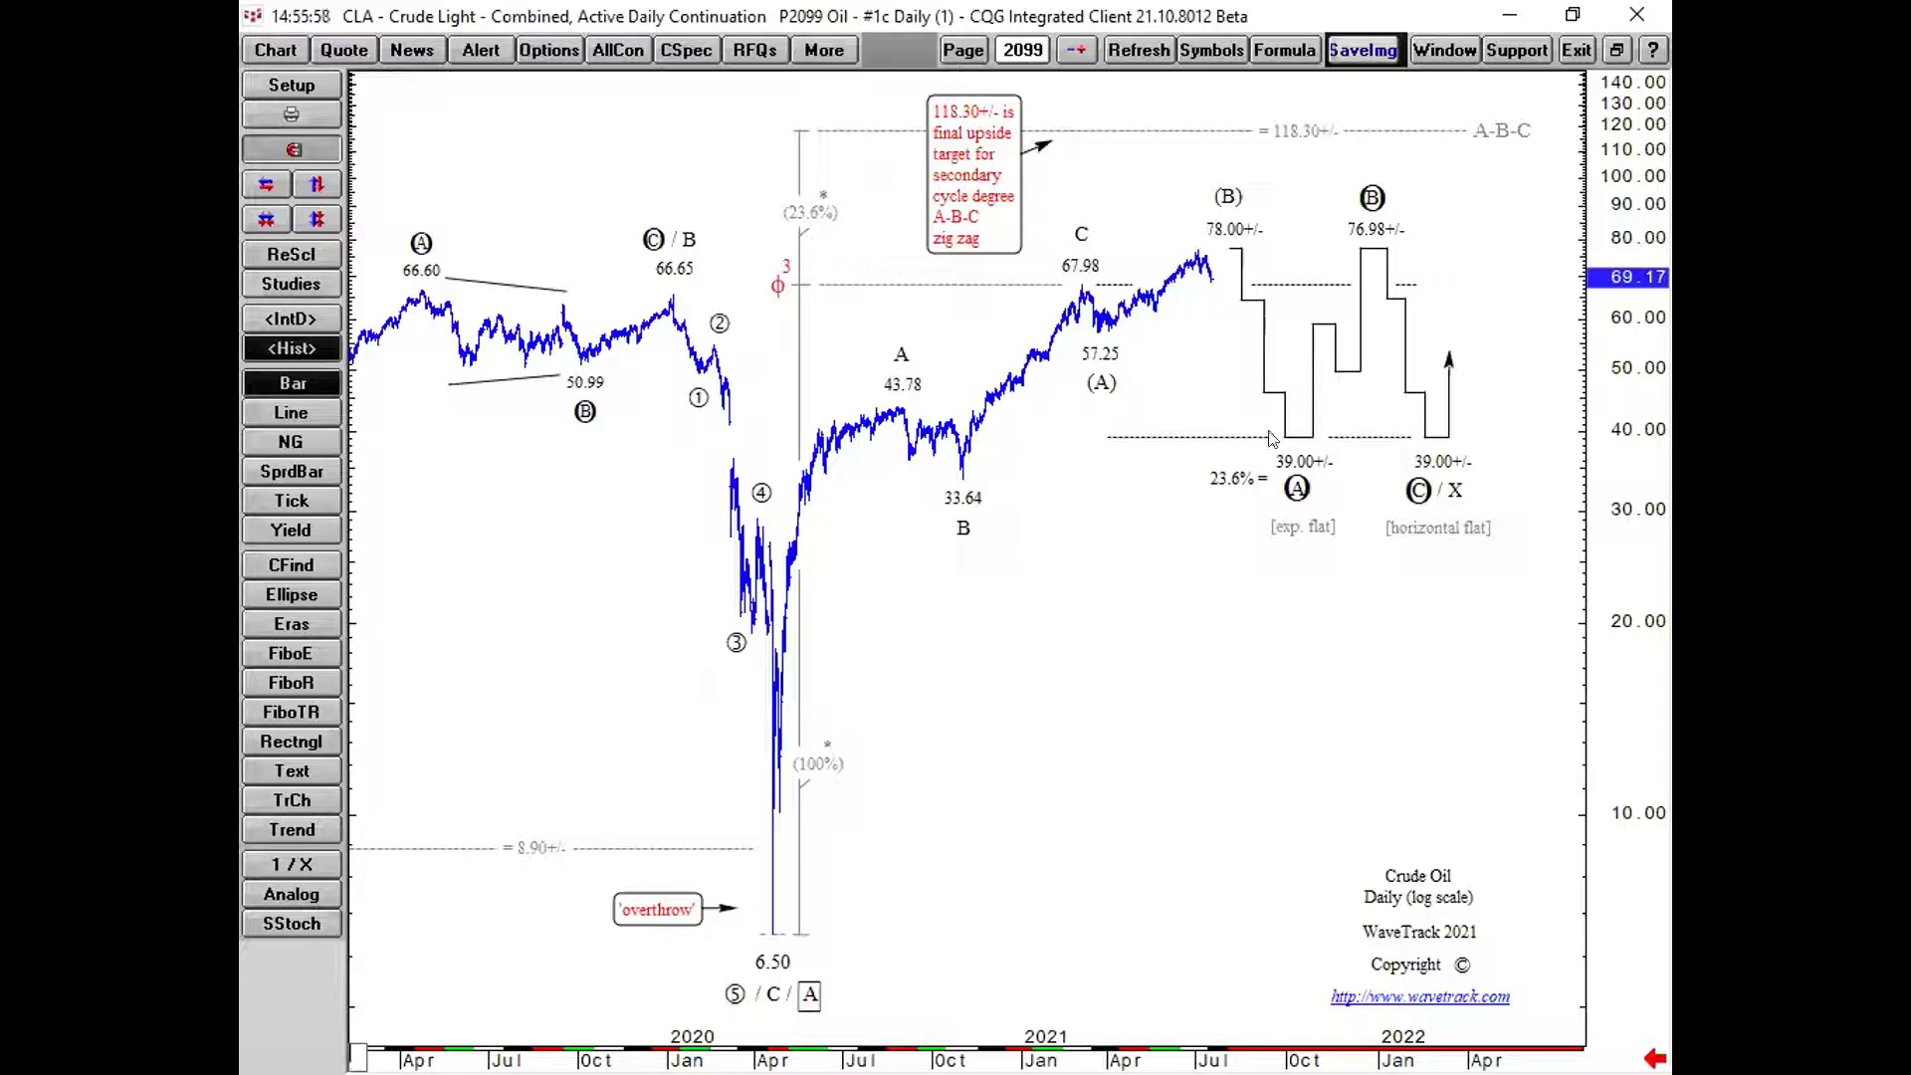
mouse_move(1095, 324)
mouse_move(1214, 441)
mouse_move(1257, 443)
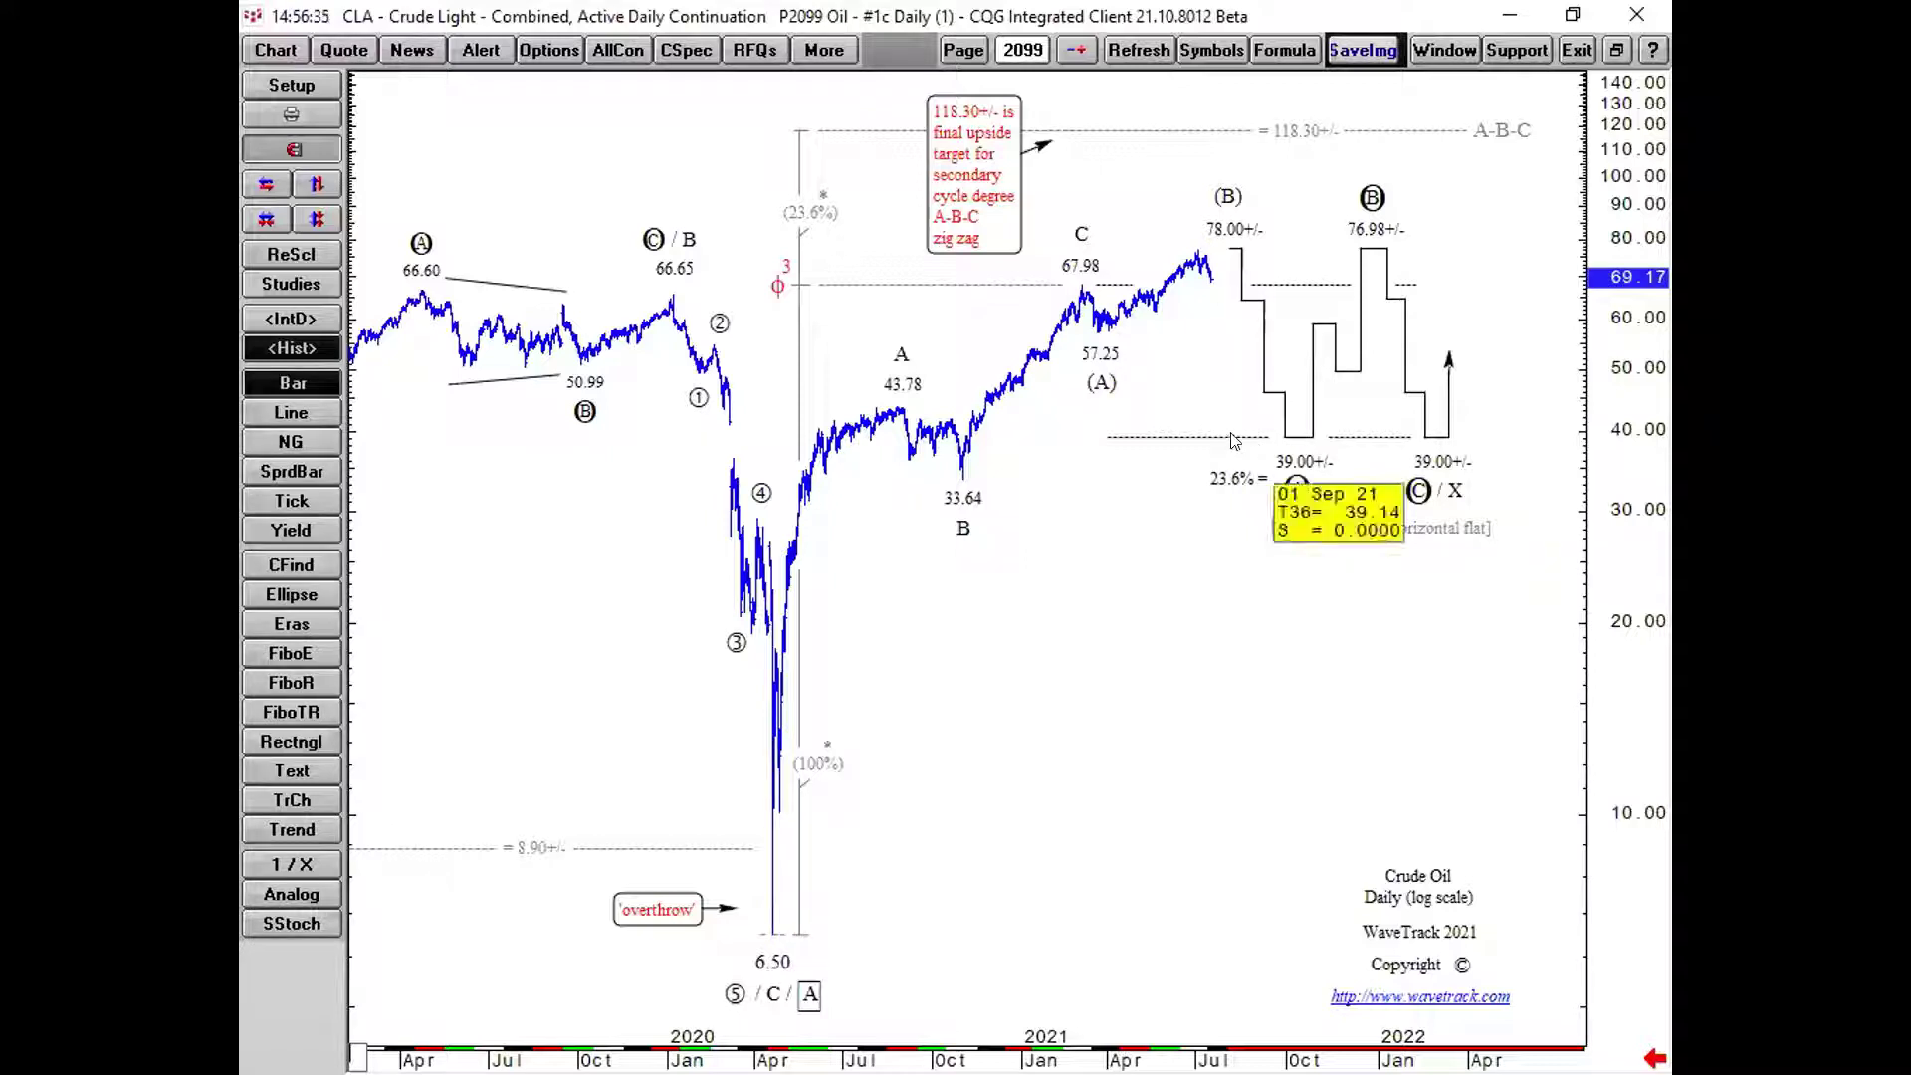
mouse_move(1193, 252)
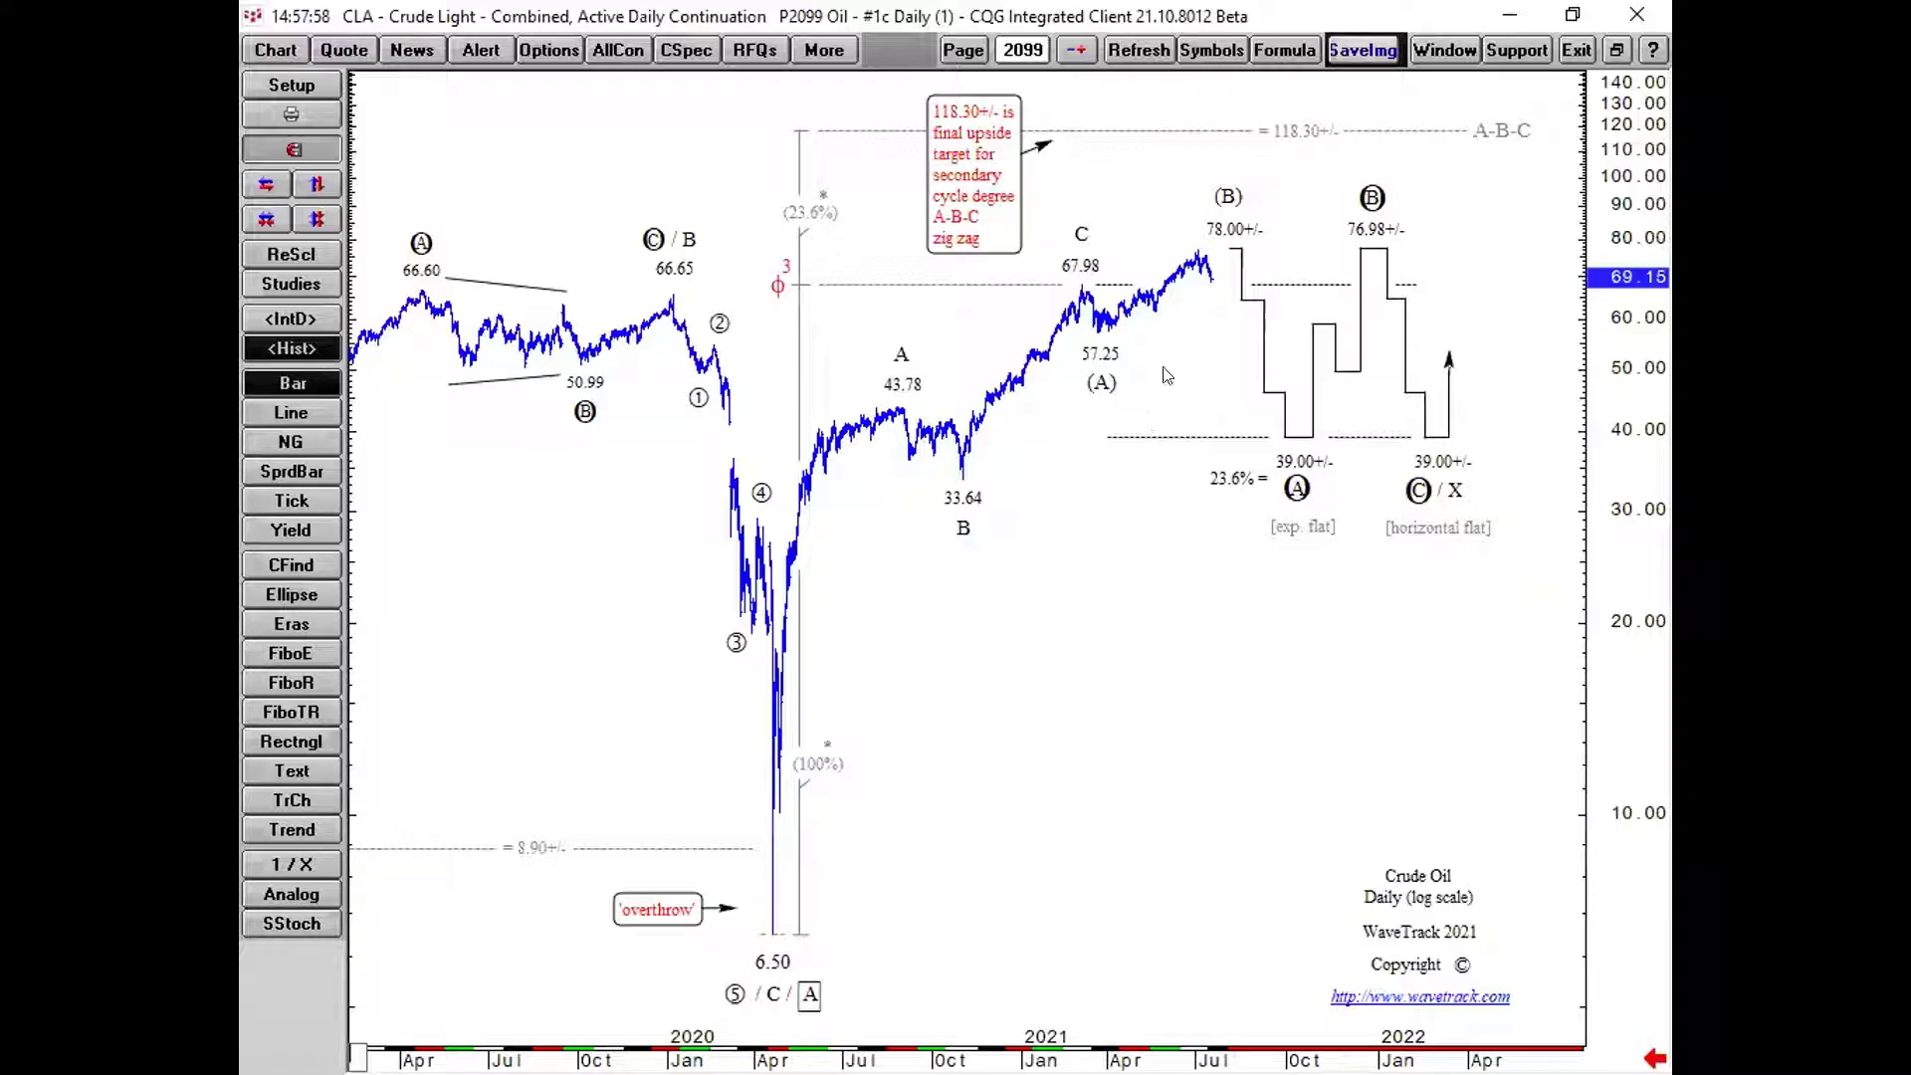
Scroll the Page Manager list and open page 491, ##00_COMPASS #16c with the Bitcoin charts
click(963, 49)
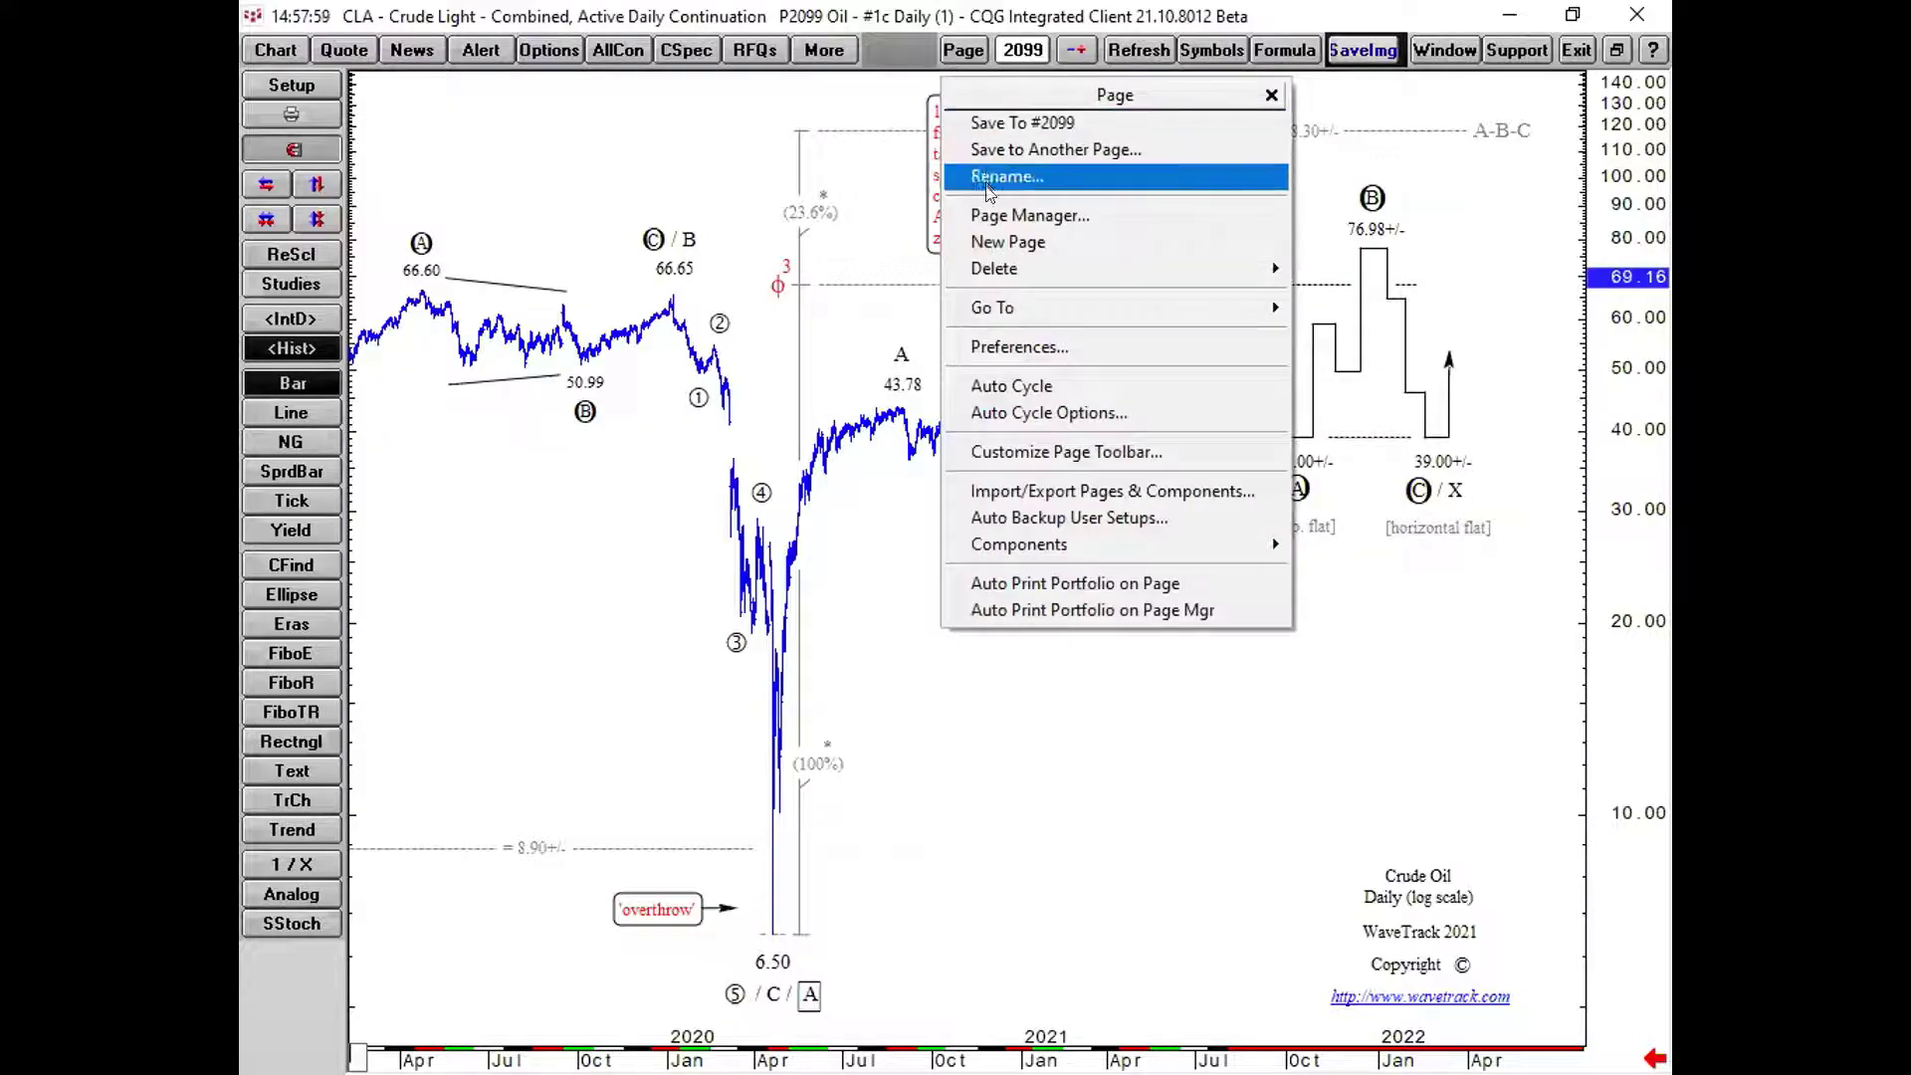
click(1005, 215)
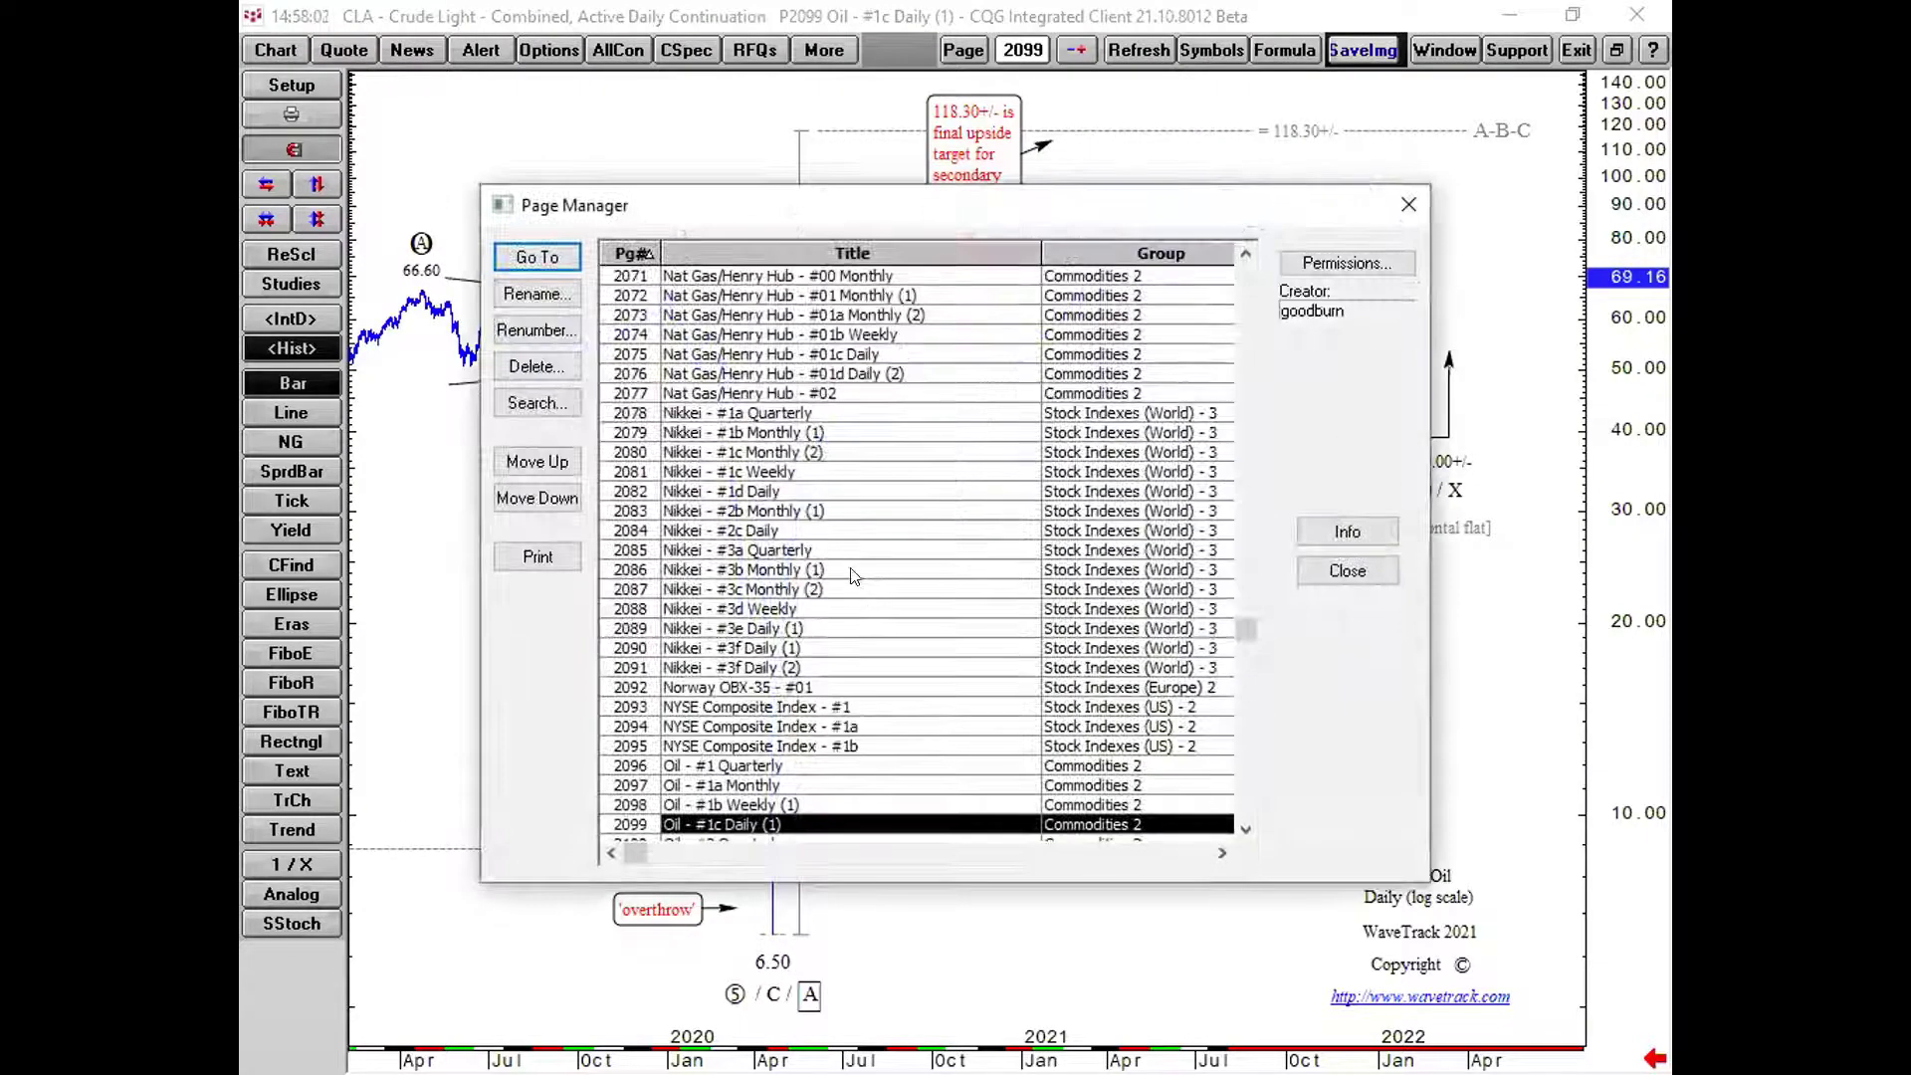
drag(1242, 627, 1239, 346)
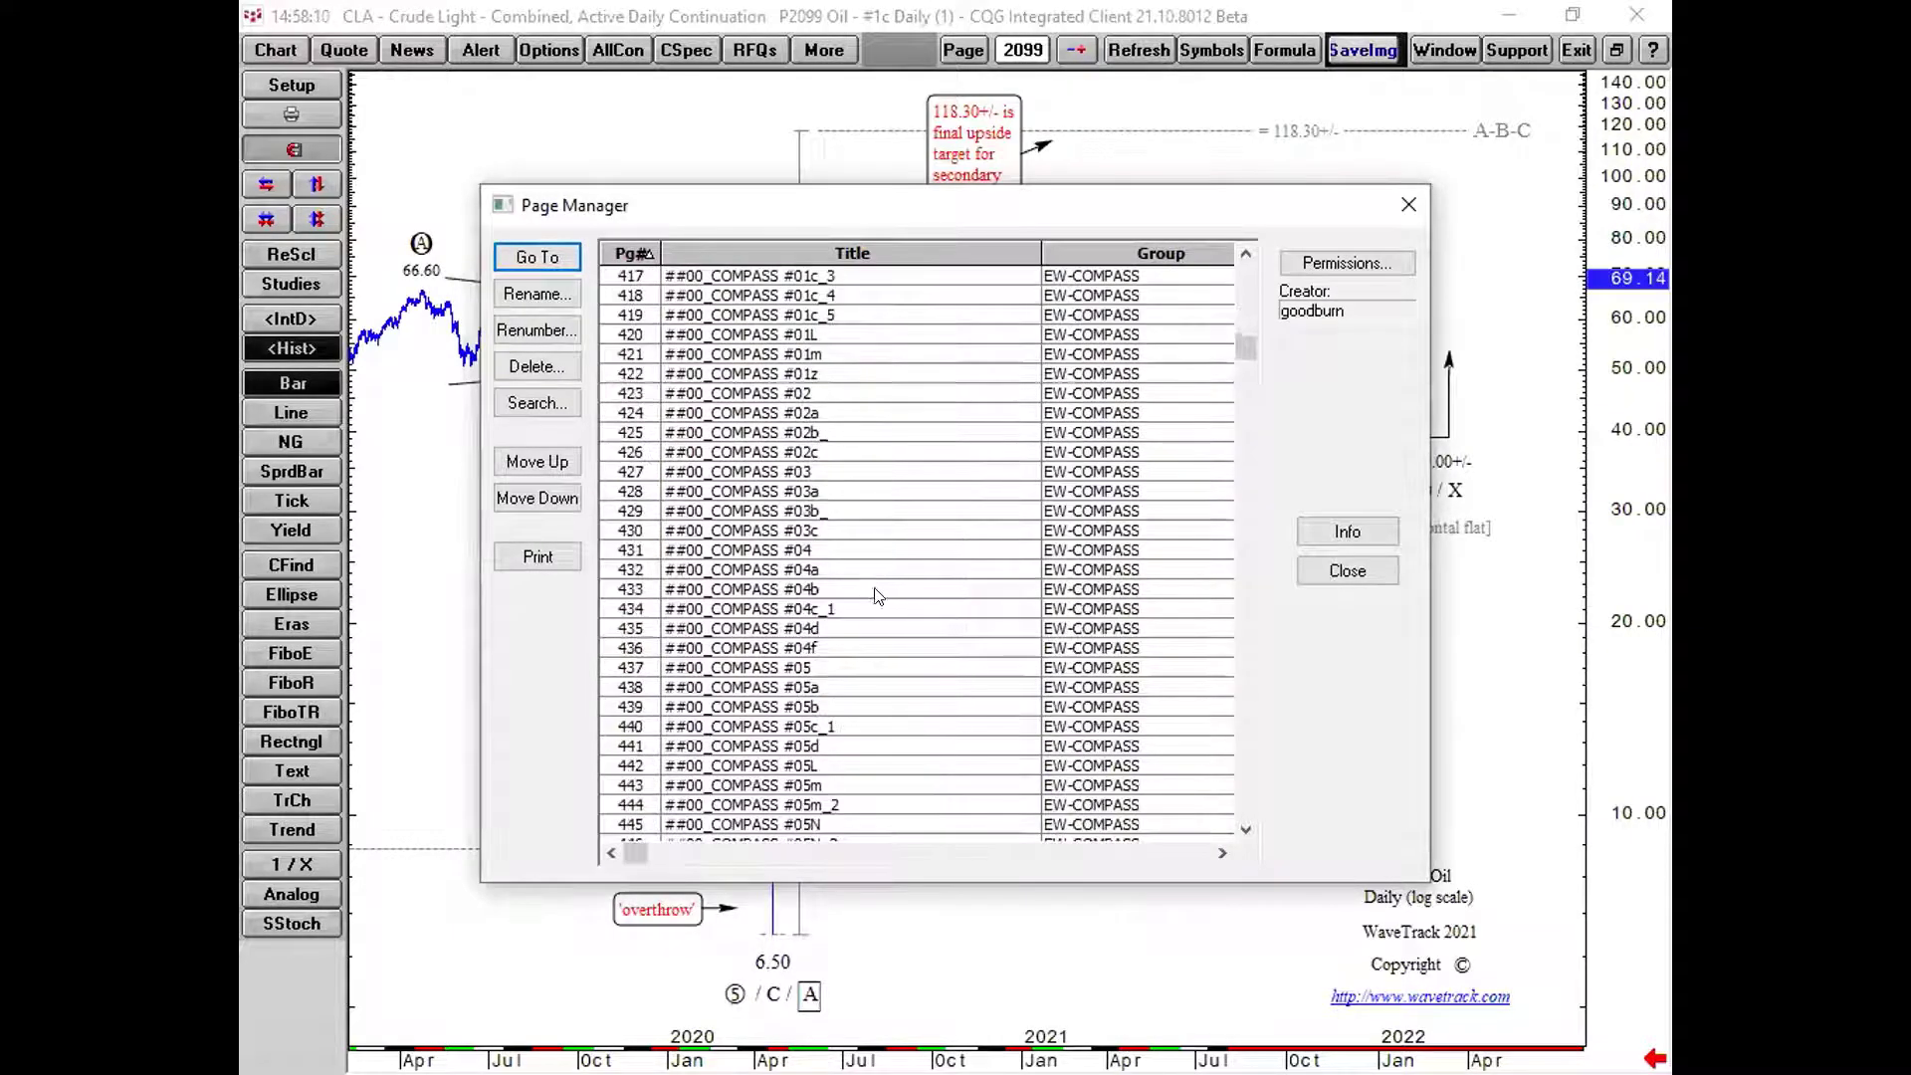
scroll(826, 642, down, 15)
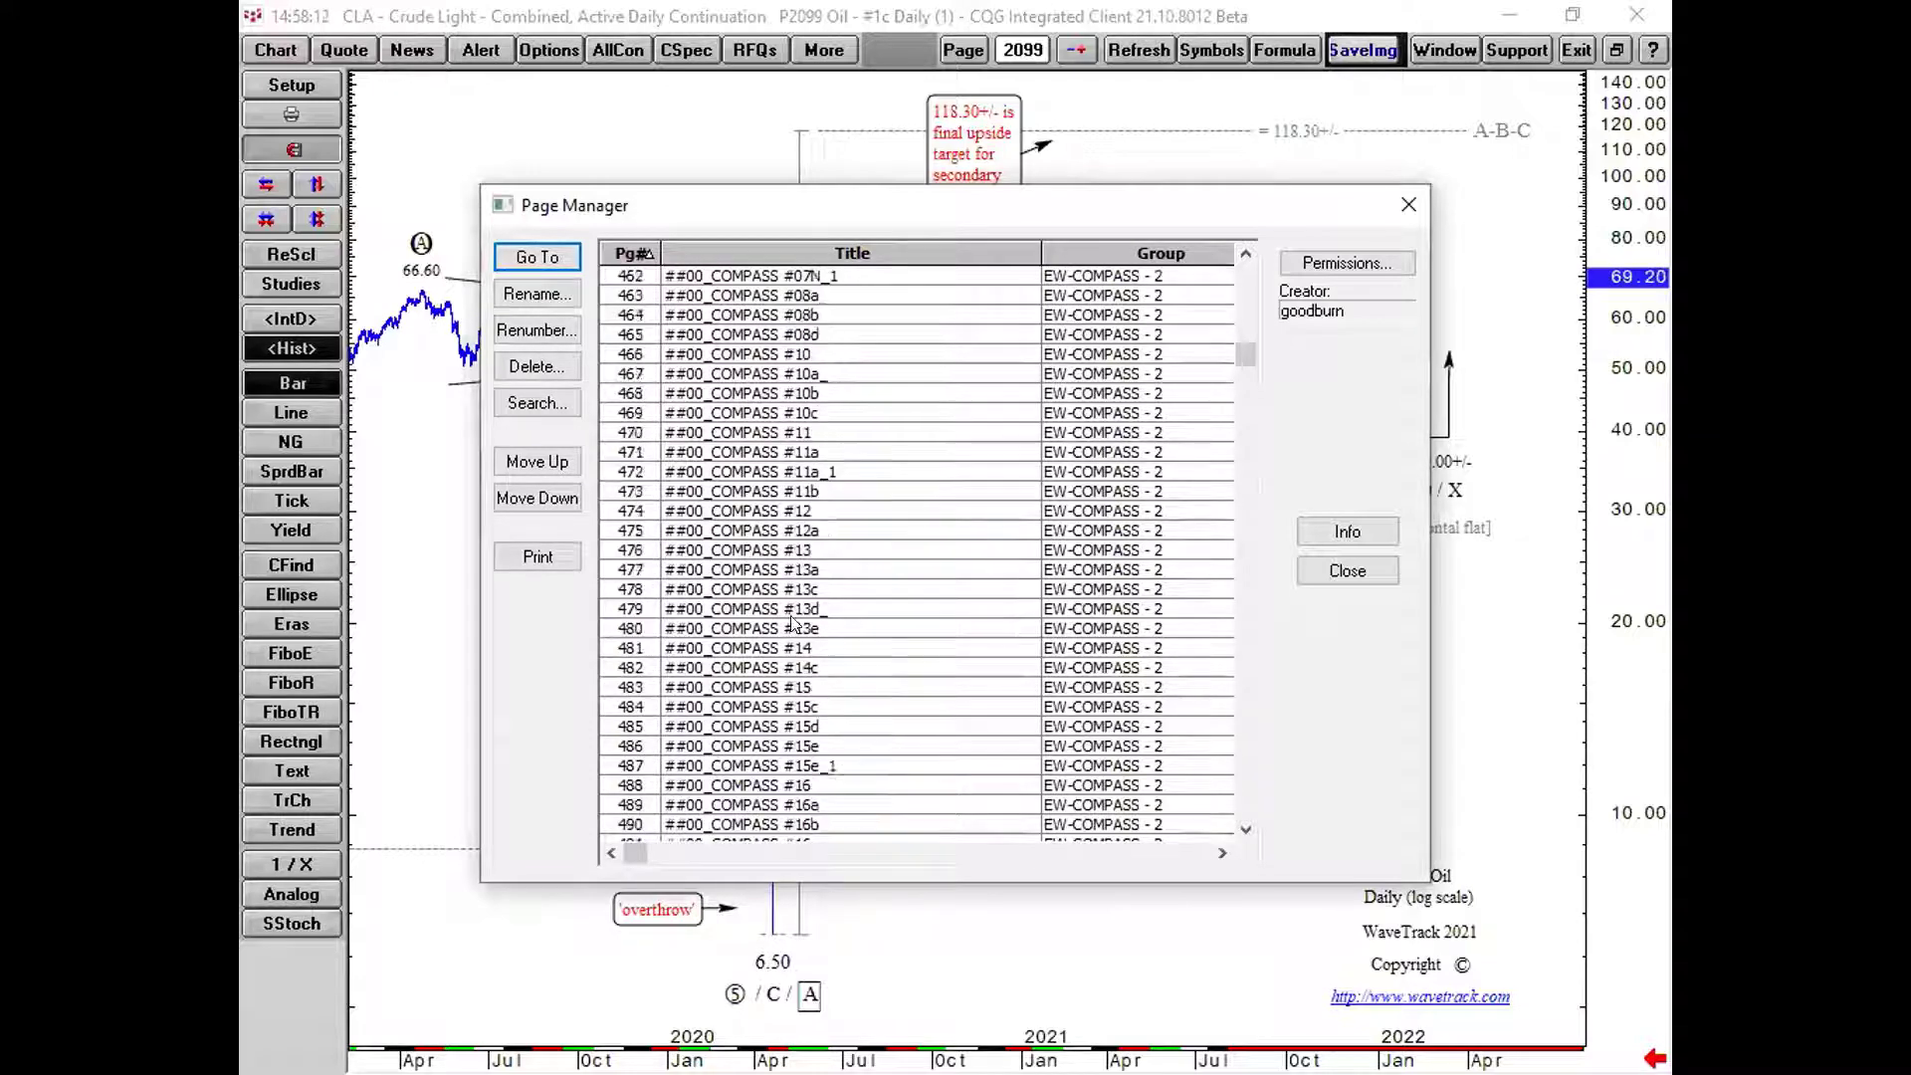
scroll(797, 637, down, 4)
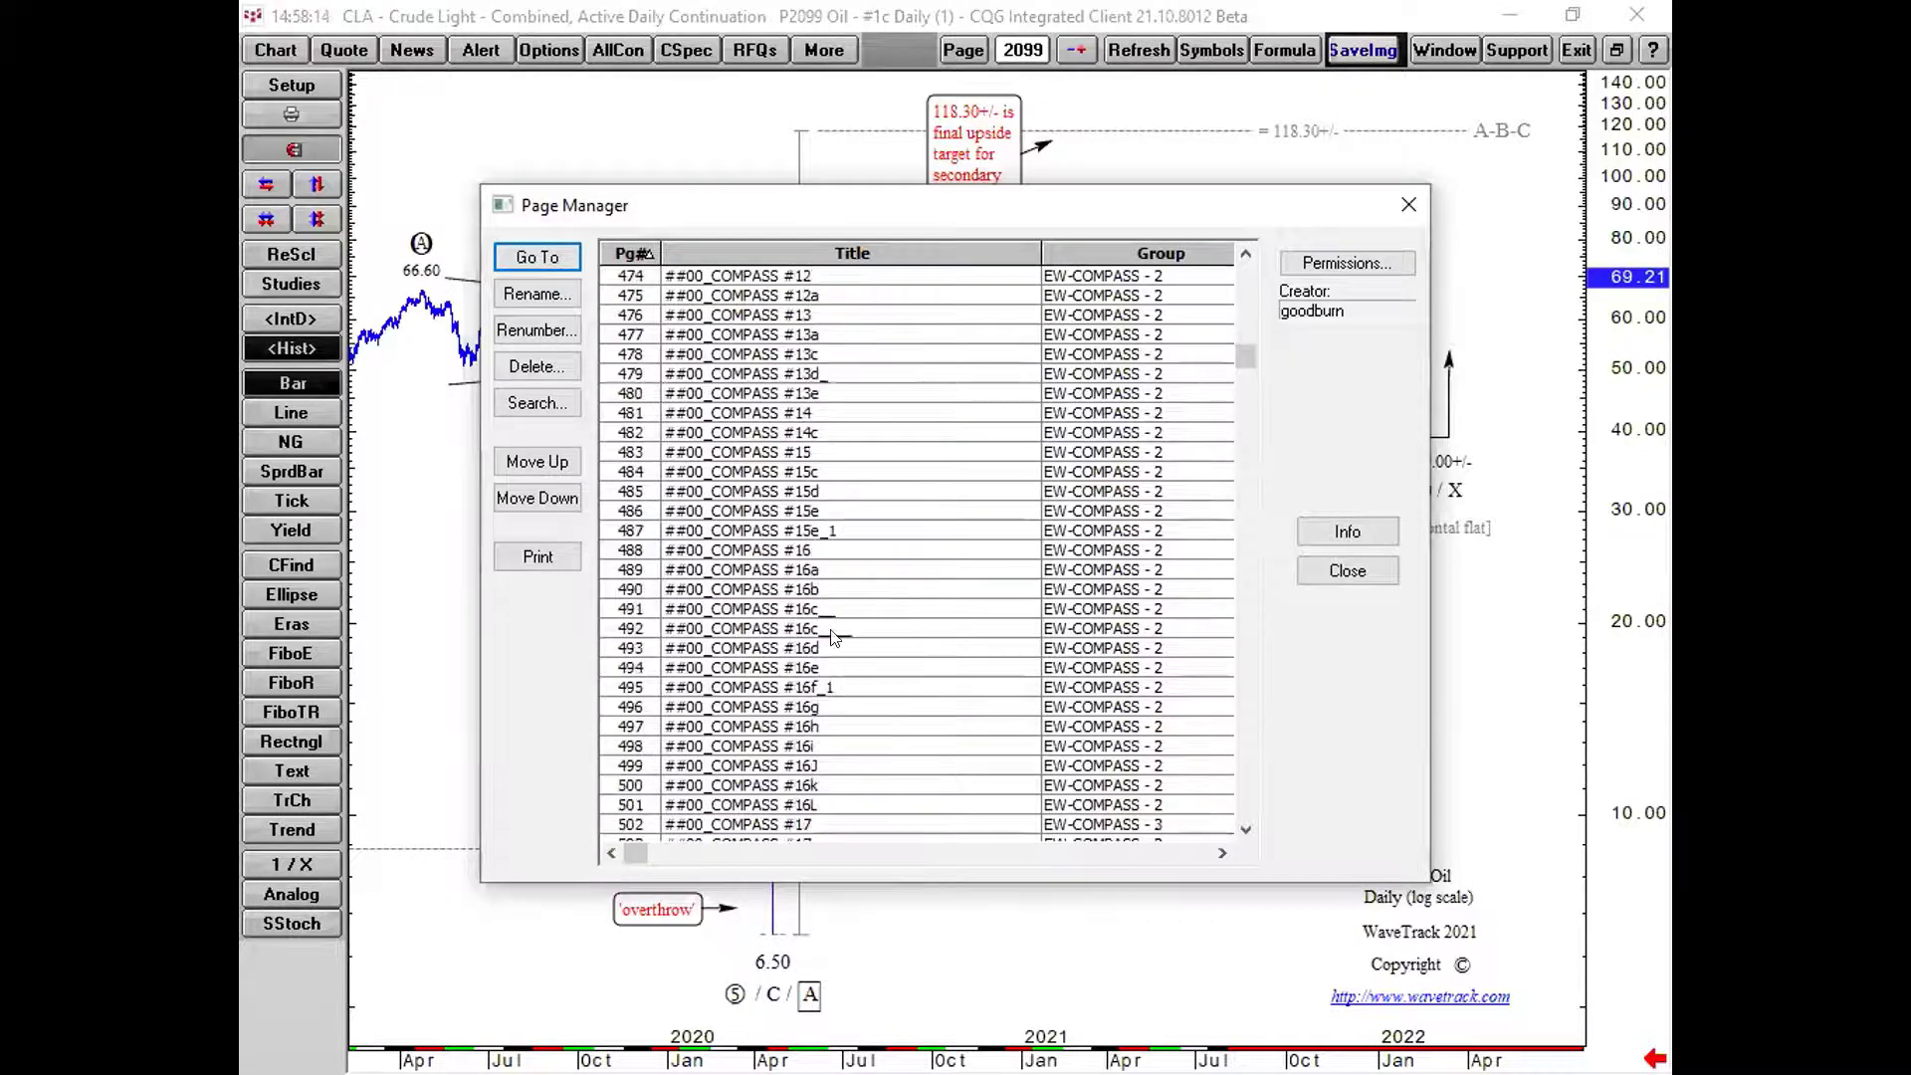
scroll(816, 598, down, 2)
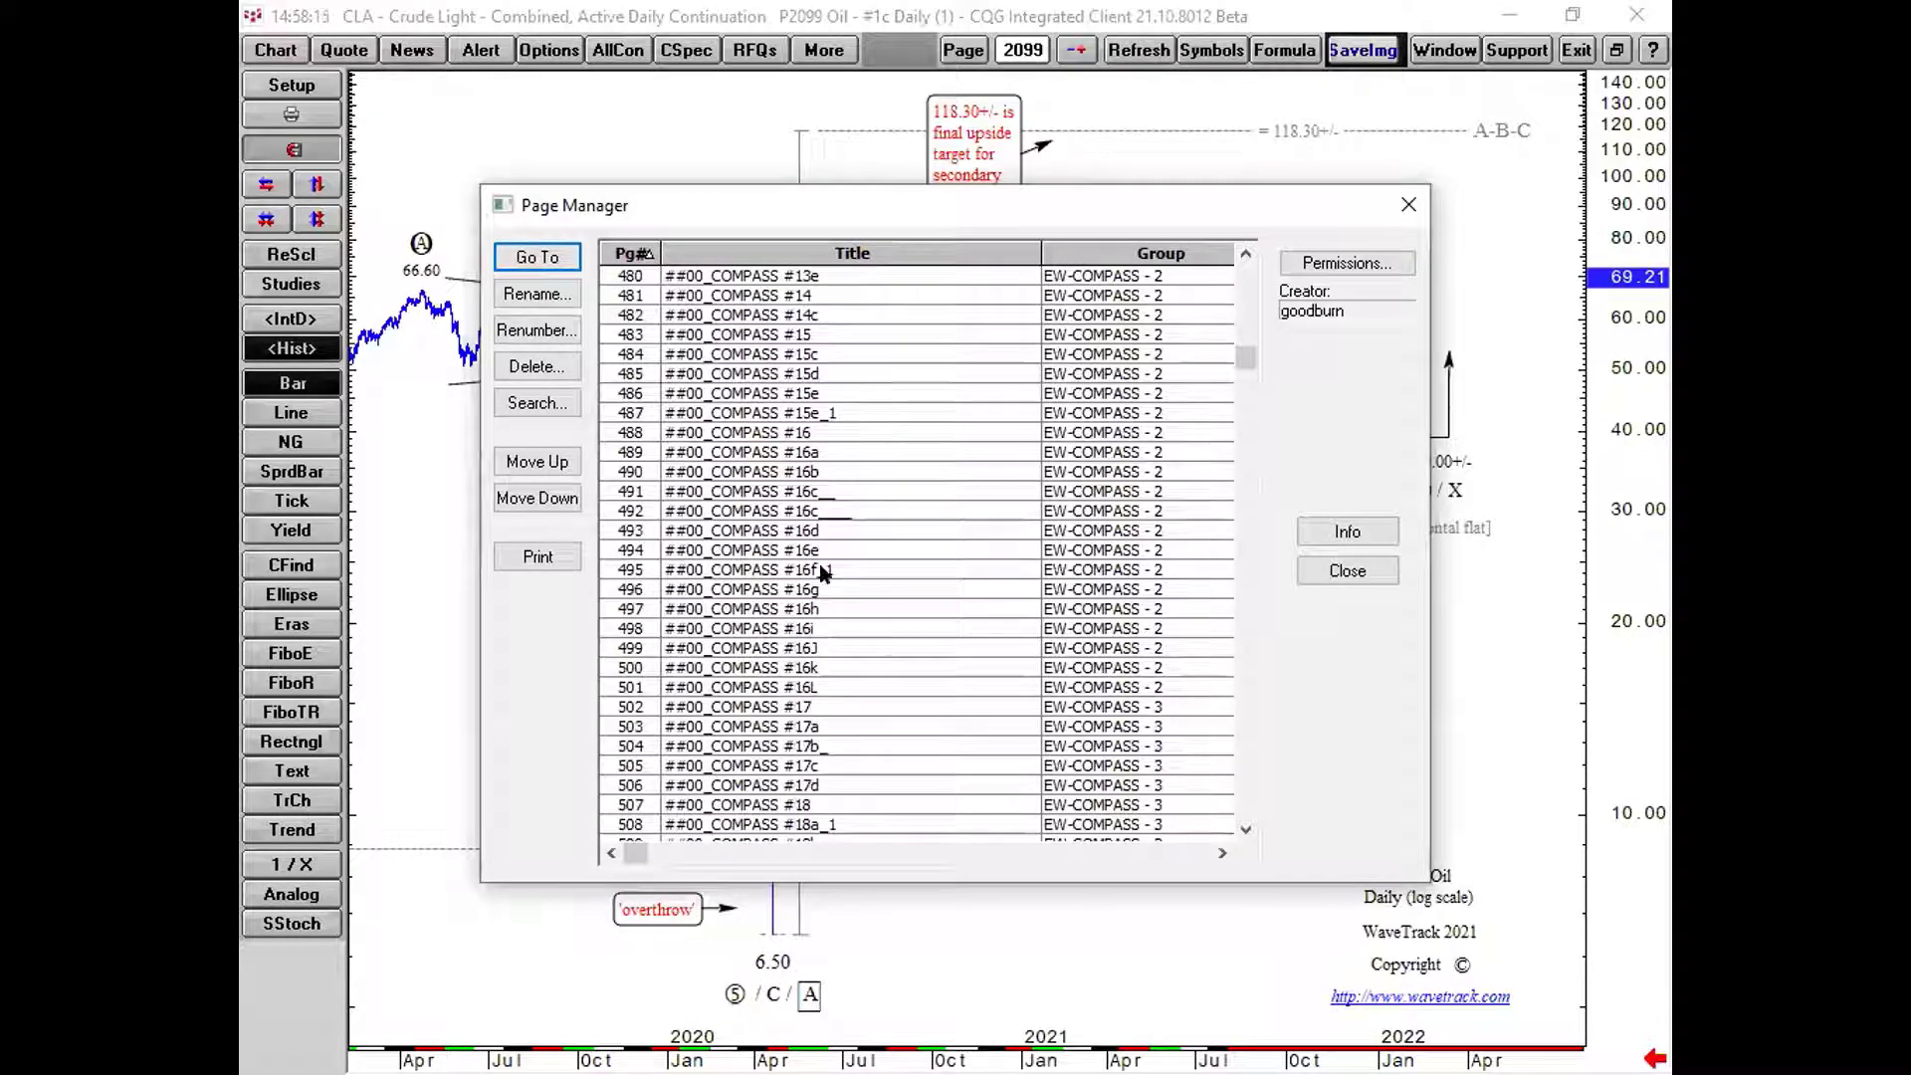
double_click(811, 497)
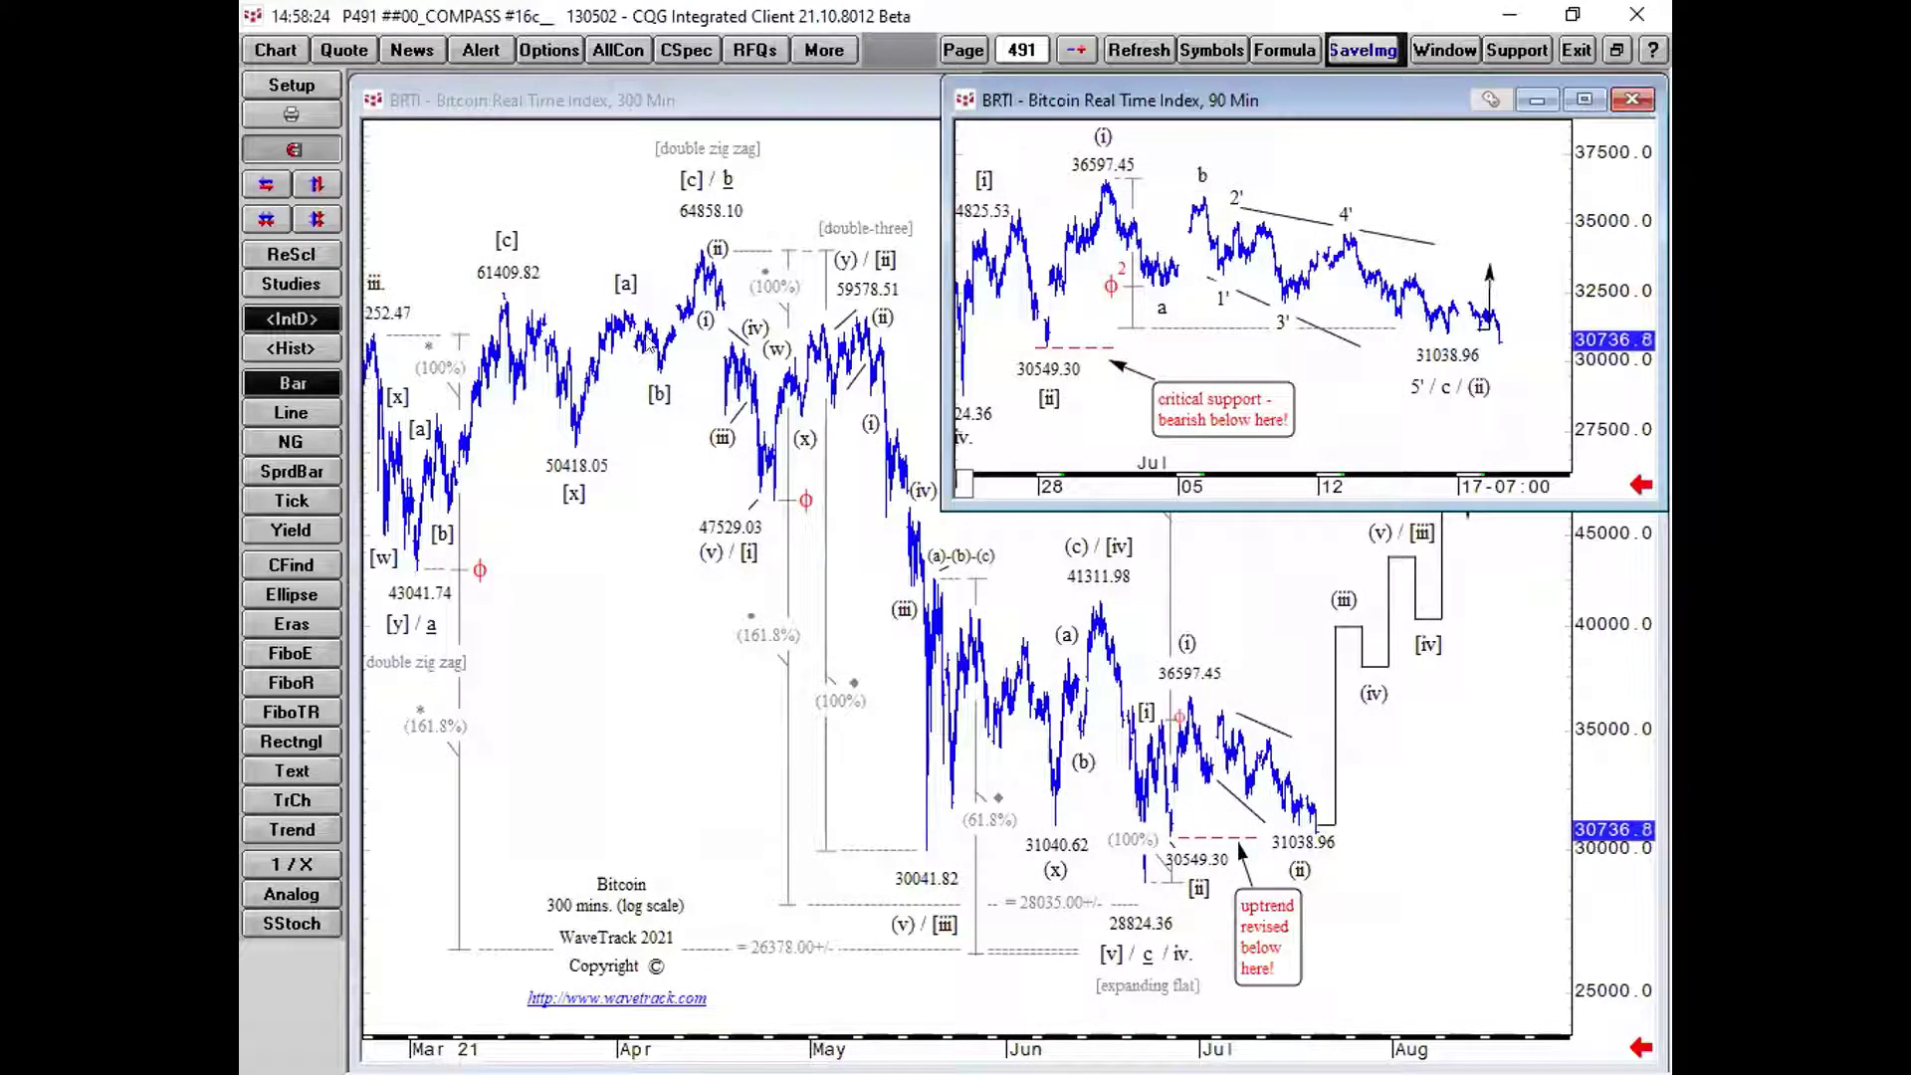
Advance from page 491 through 492 to page 493, Bitcoin 300-minute Alternate Count #2
mouse_move(697, 267)
click(1076, 49)
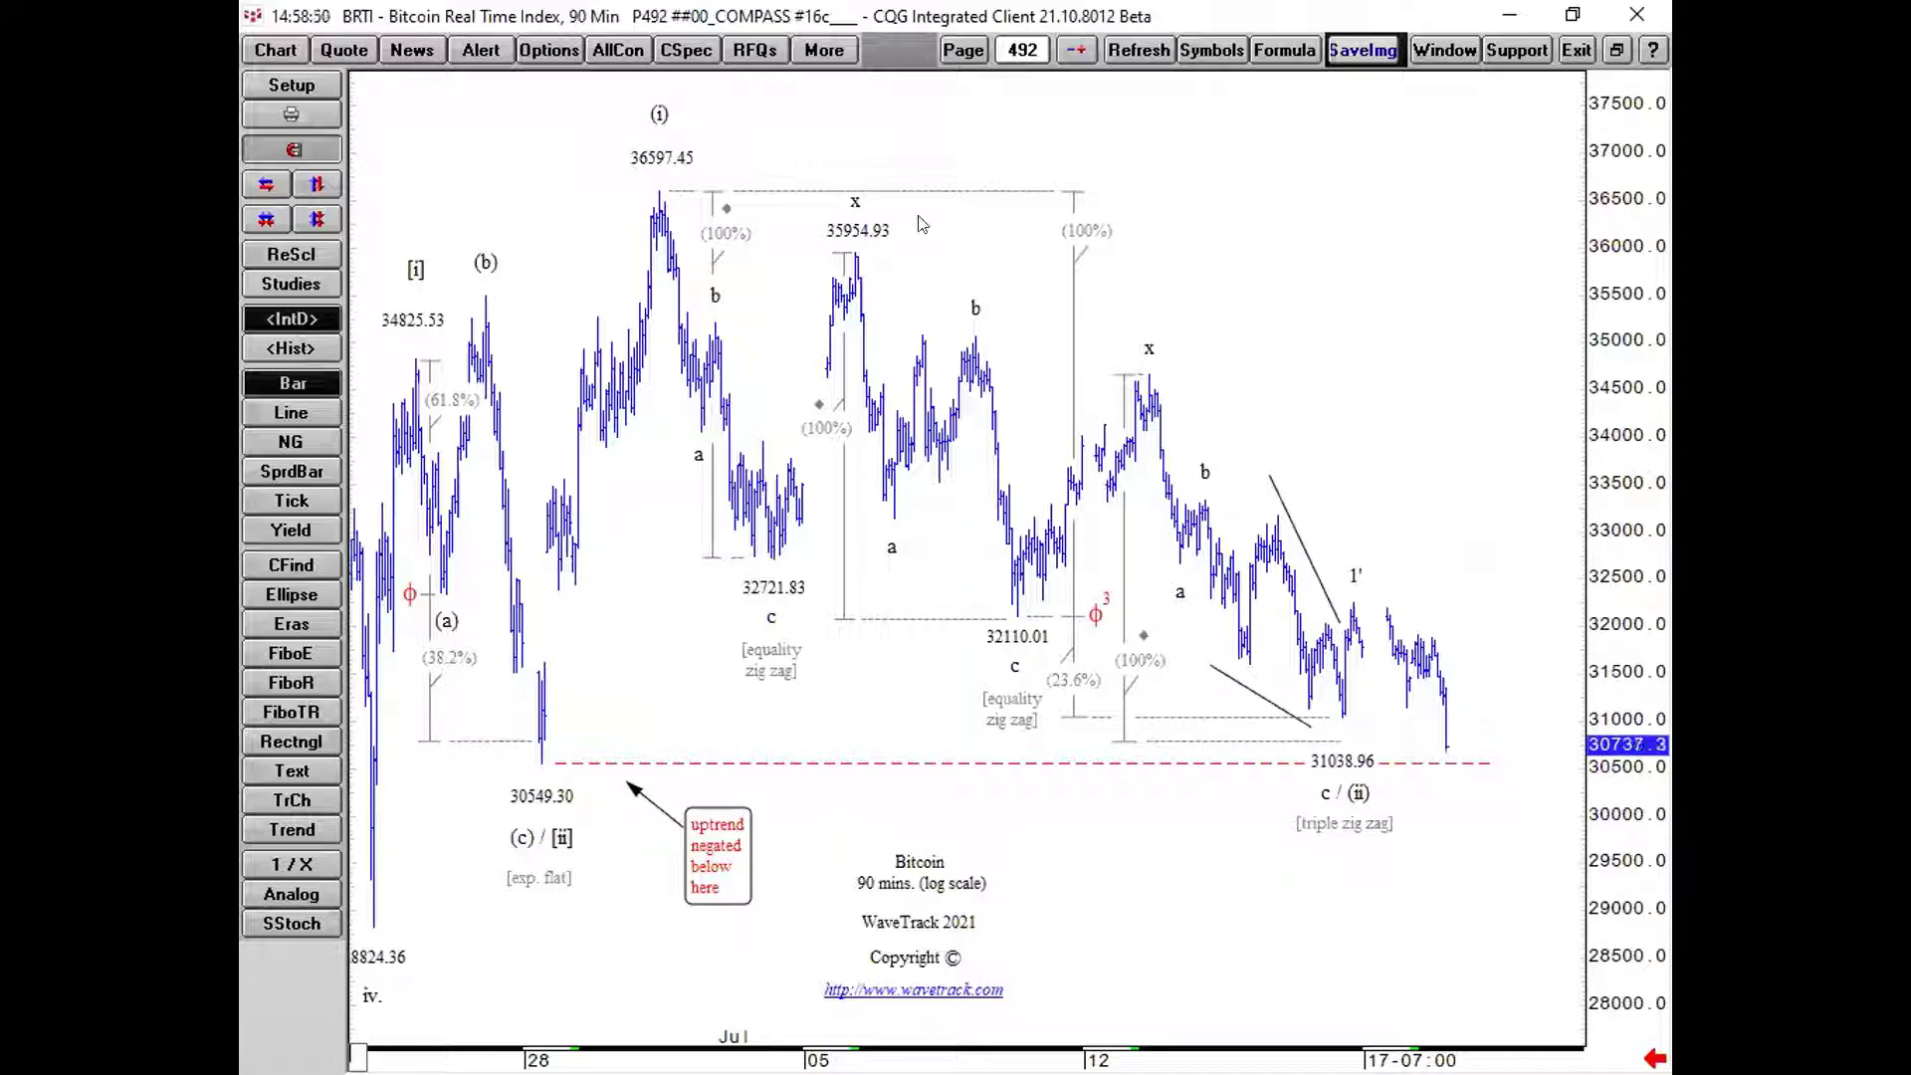
click(1078, 51)
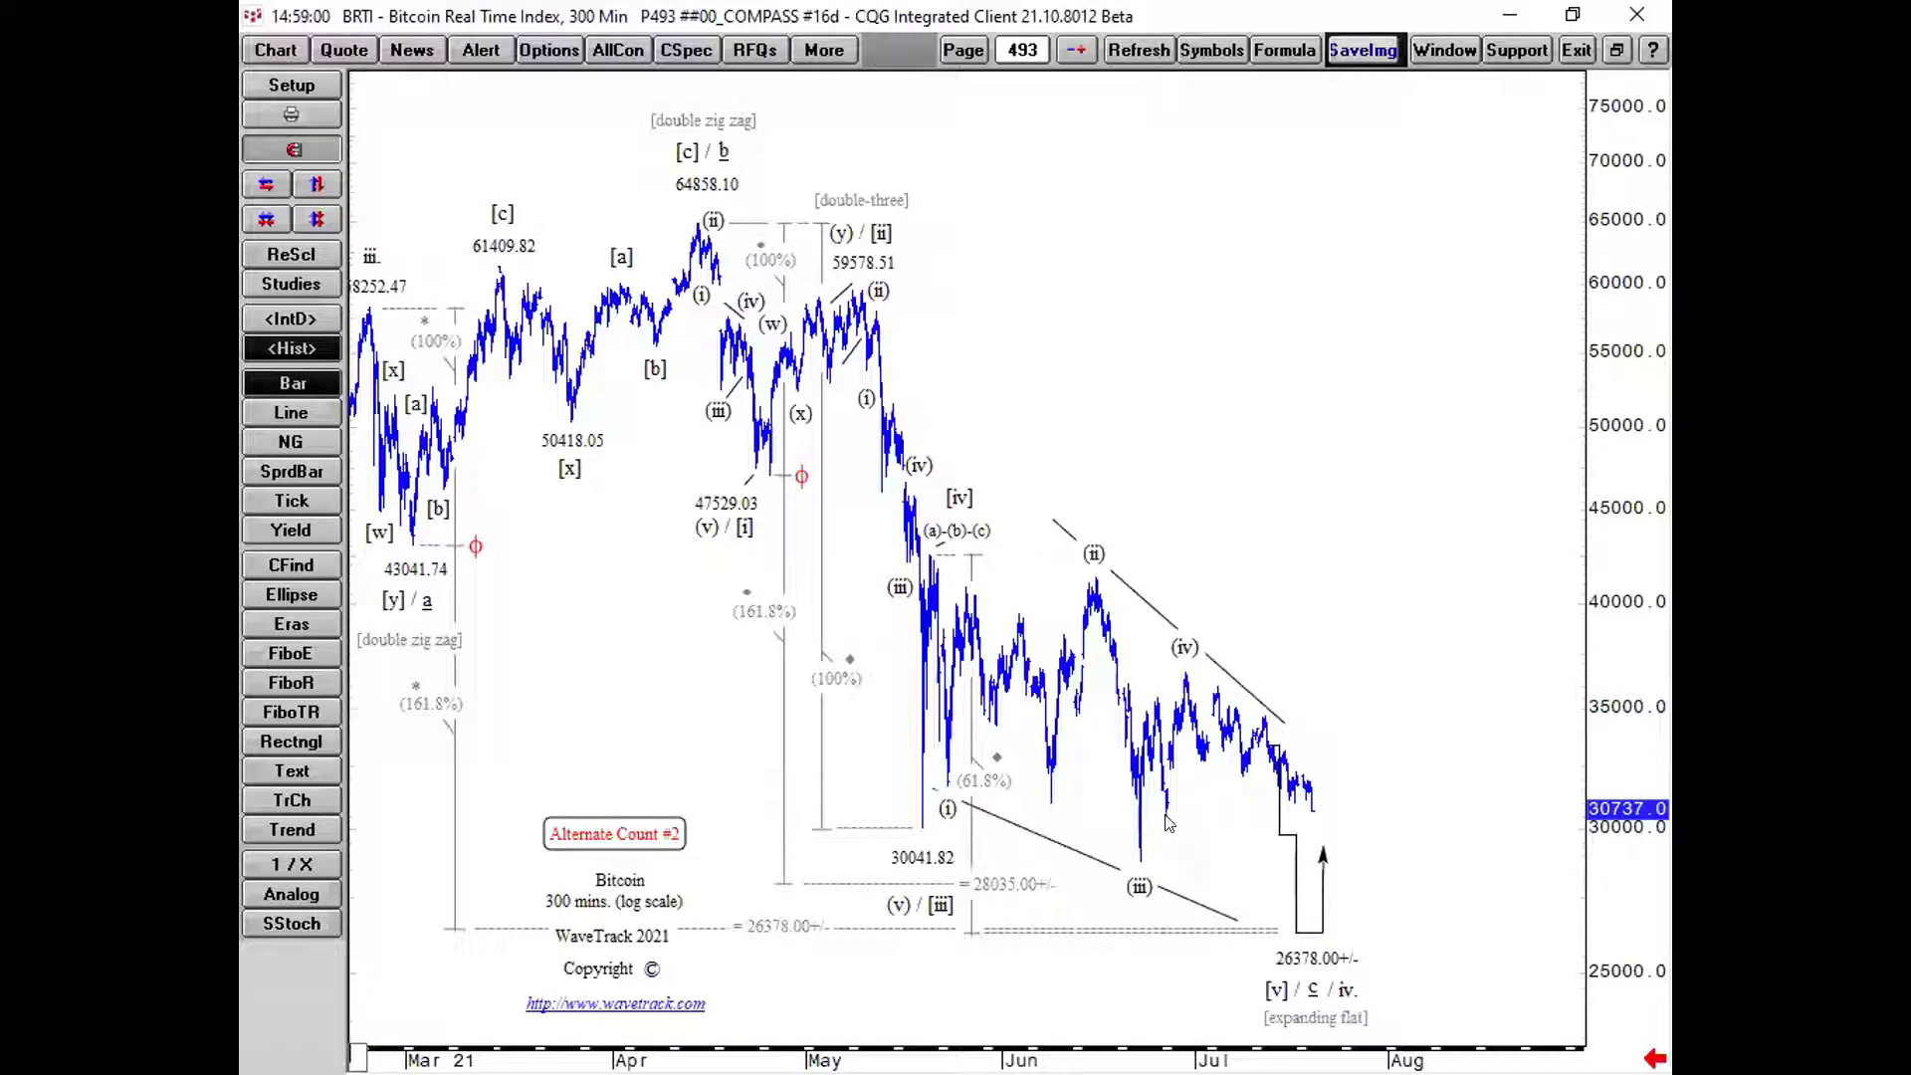
Scroll the Bitcoin chart back to earlier bars and save it to page #493
mouse_move(1167, 822)
scroll(1436, 845, up, 5)
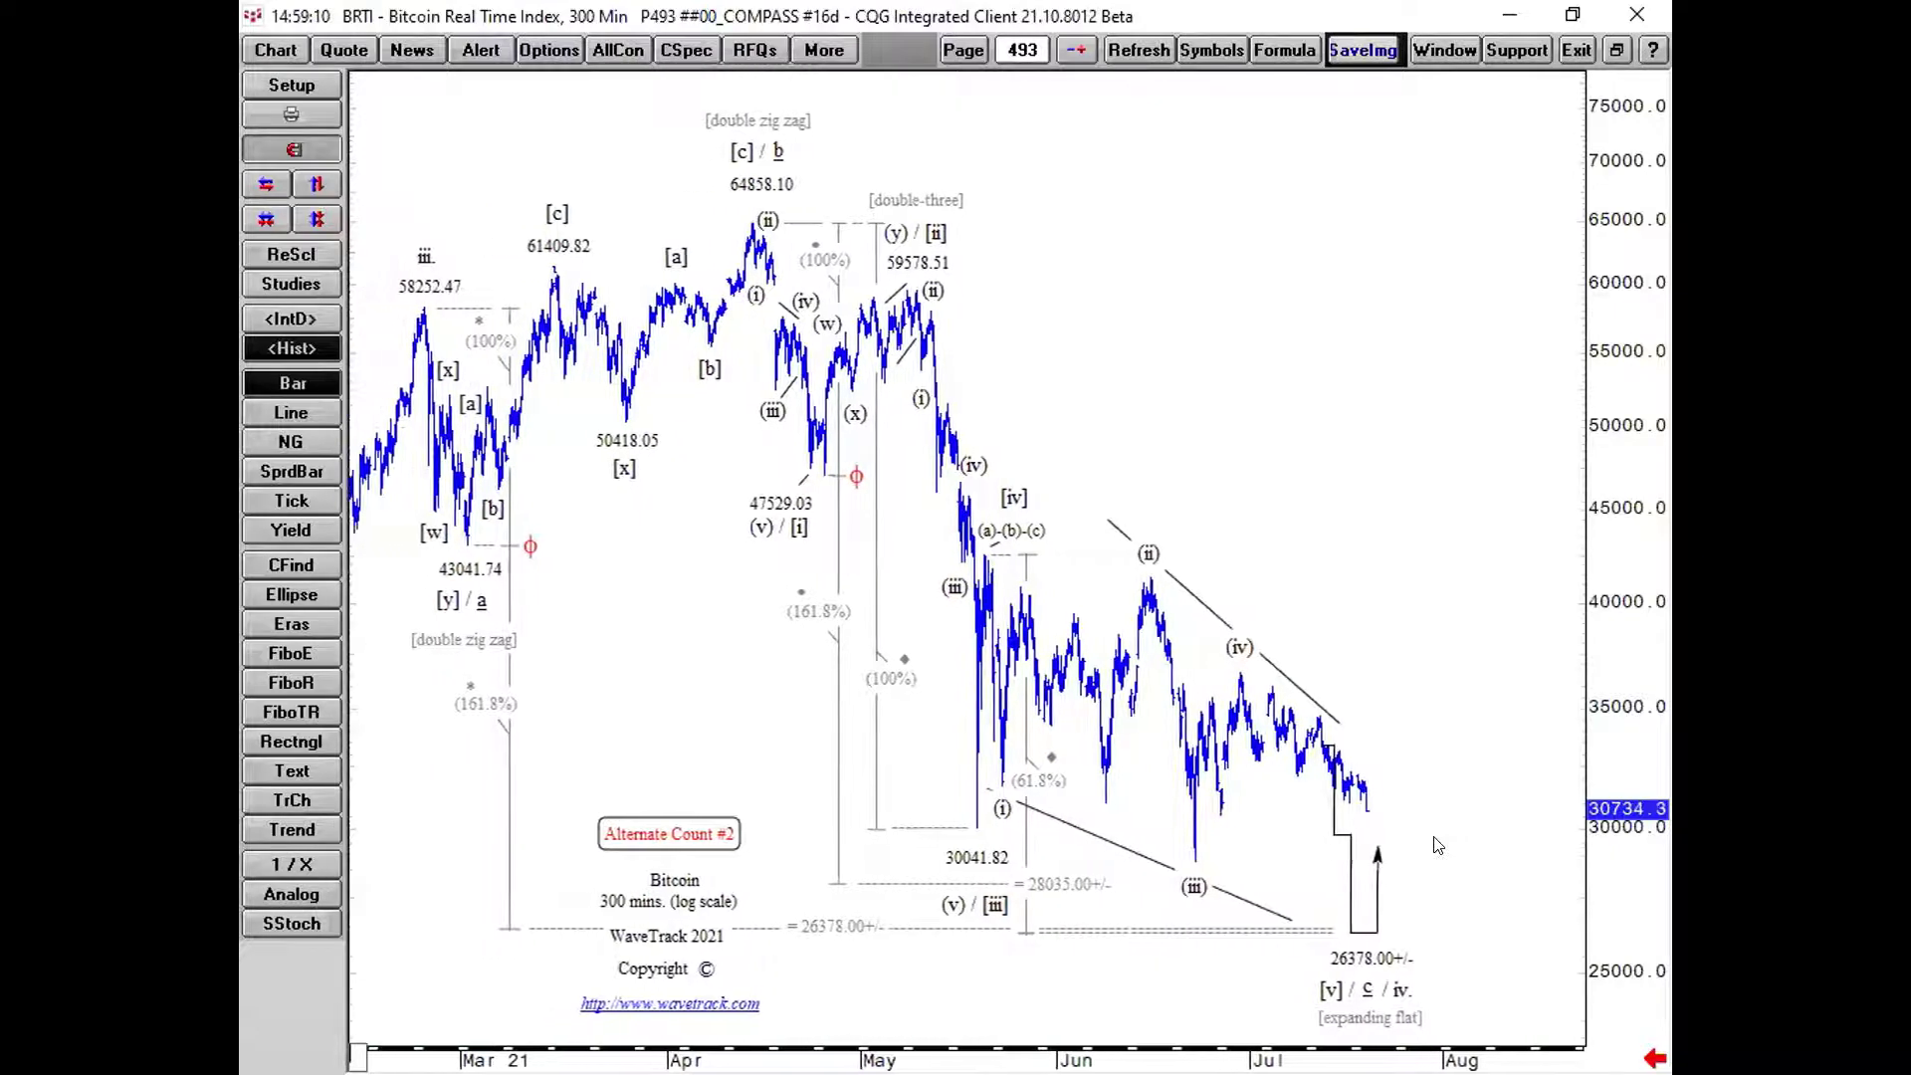
scroll(1437, 845, up, 3)
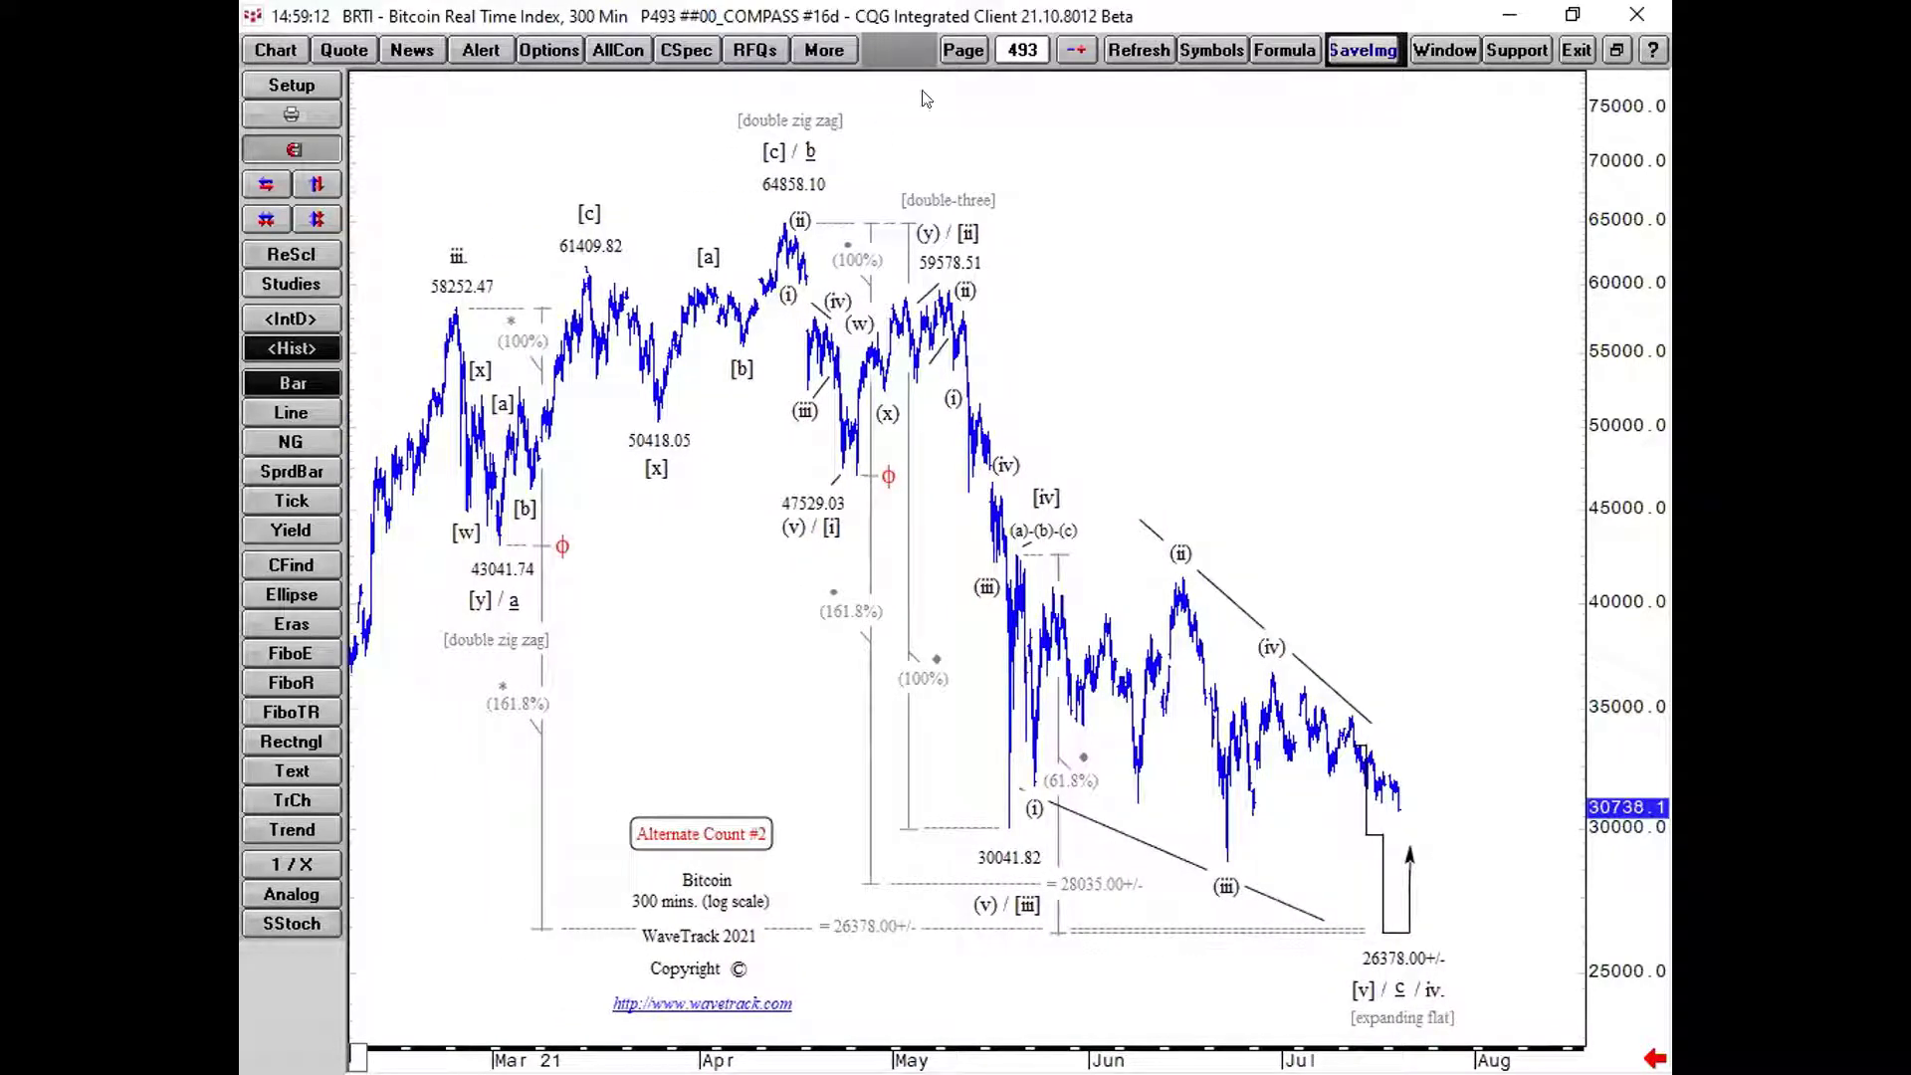
click(962, 50)
click(1006, 120)
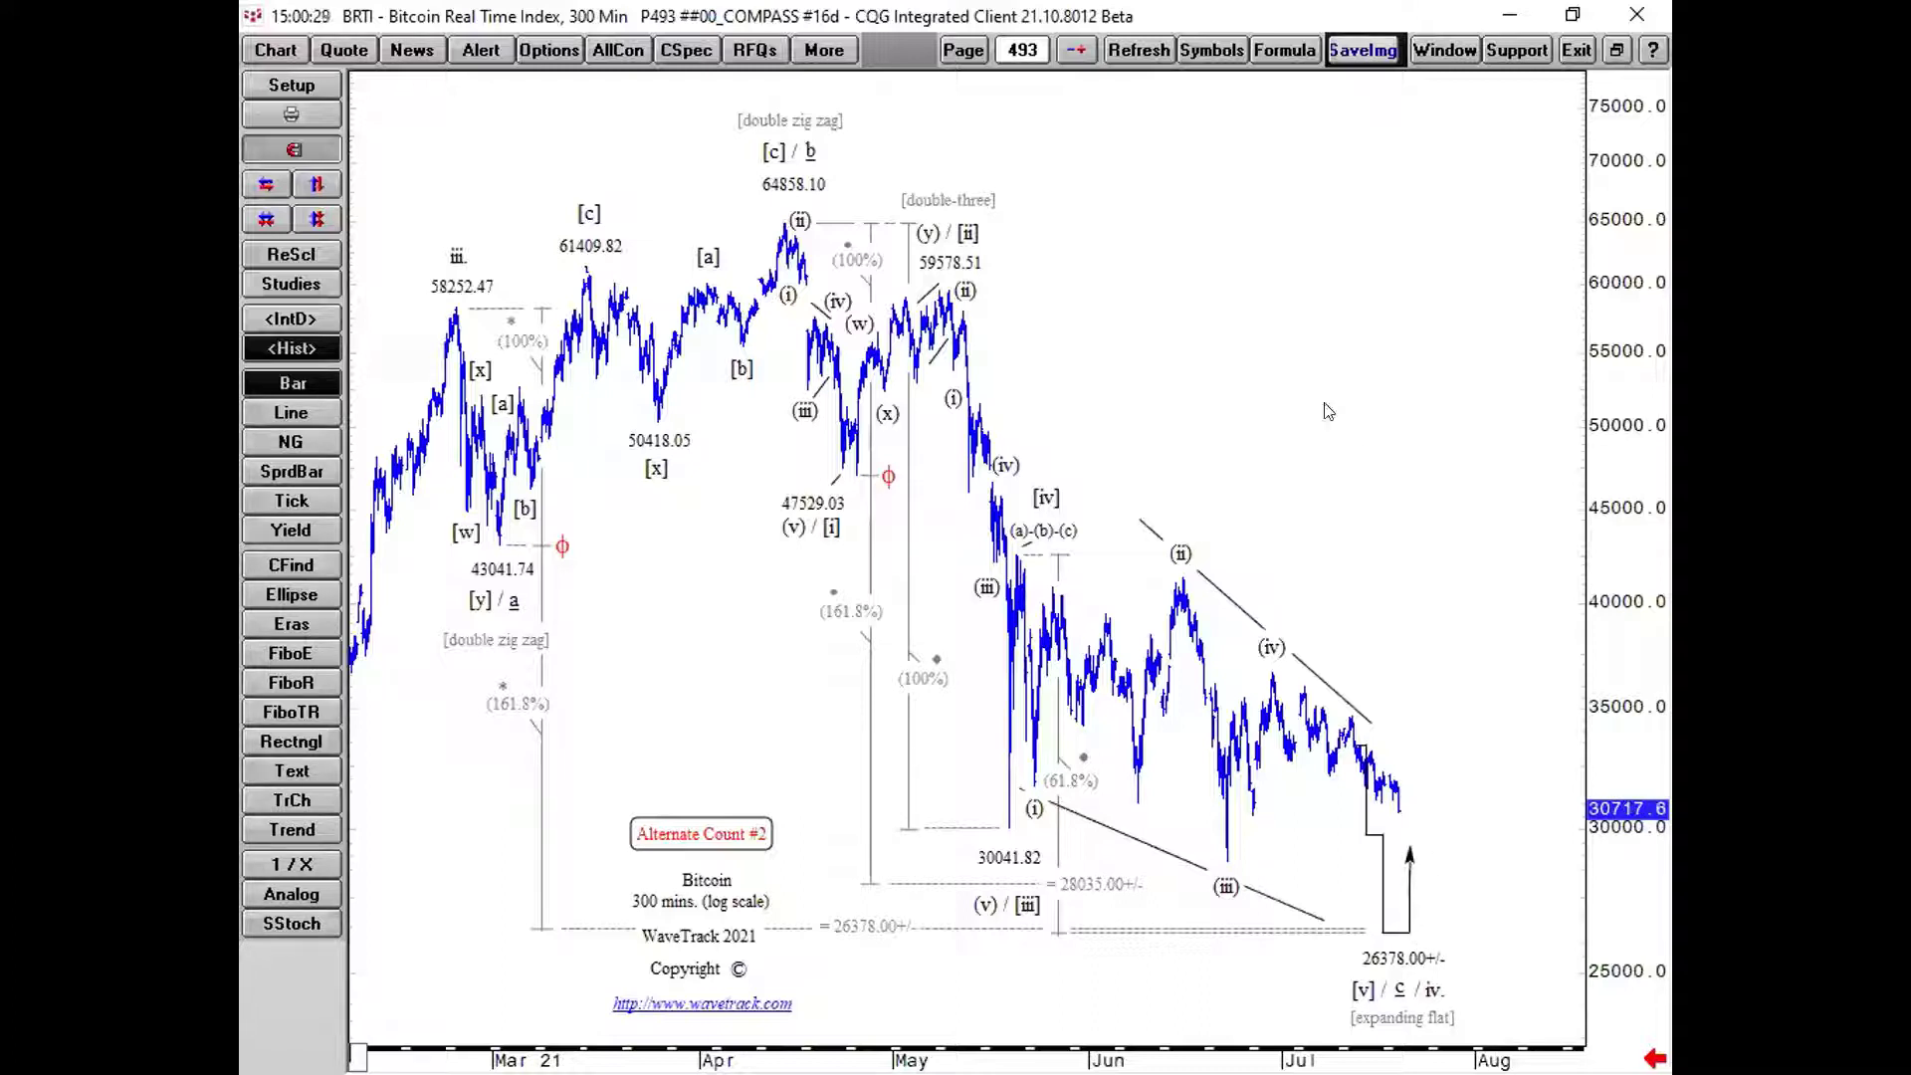
Open the monthly Bitcoin page 488, ##00_COMPASS #16, from the Page Manager, then advance one page
click(970, 49)
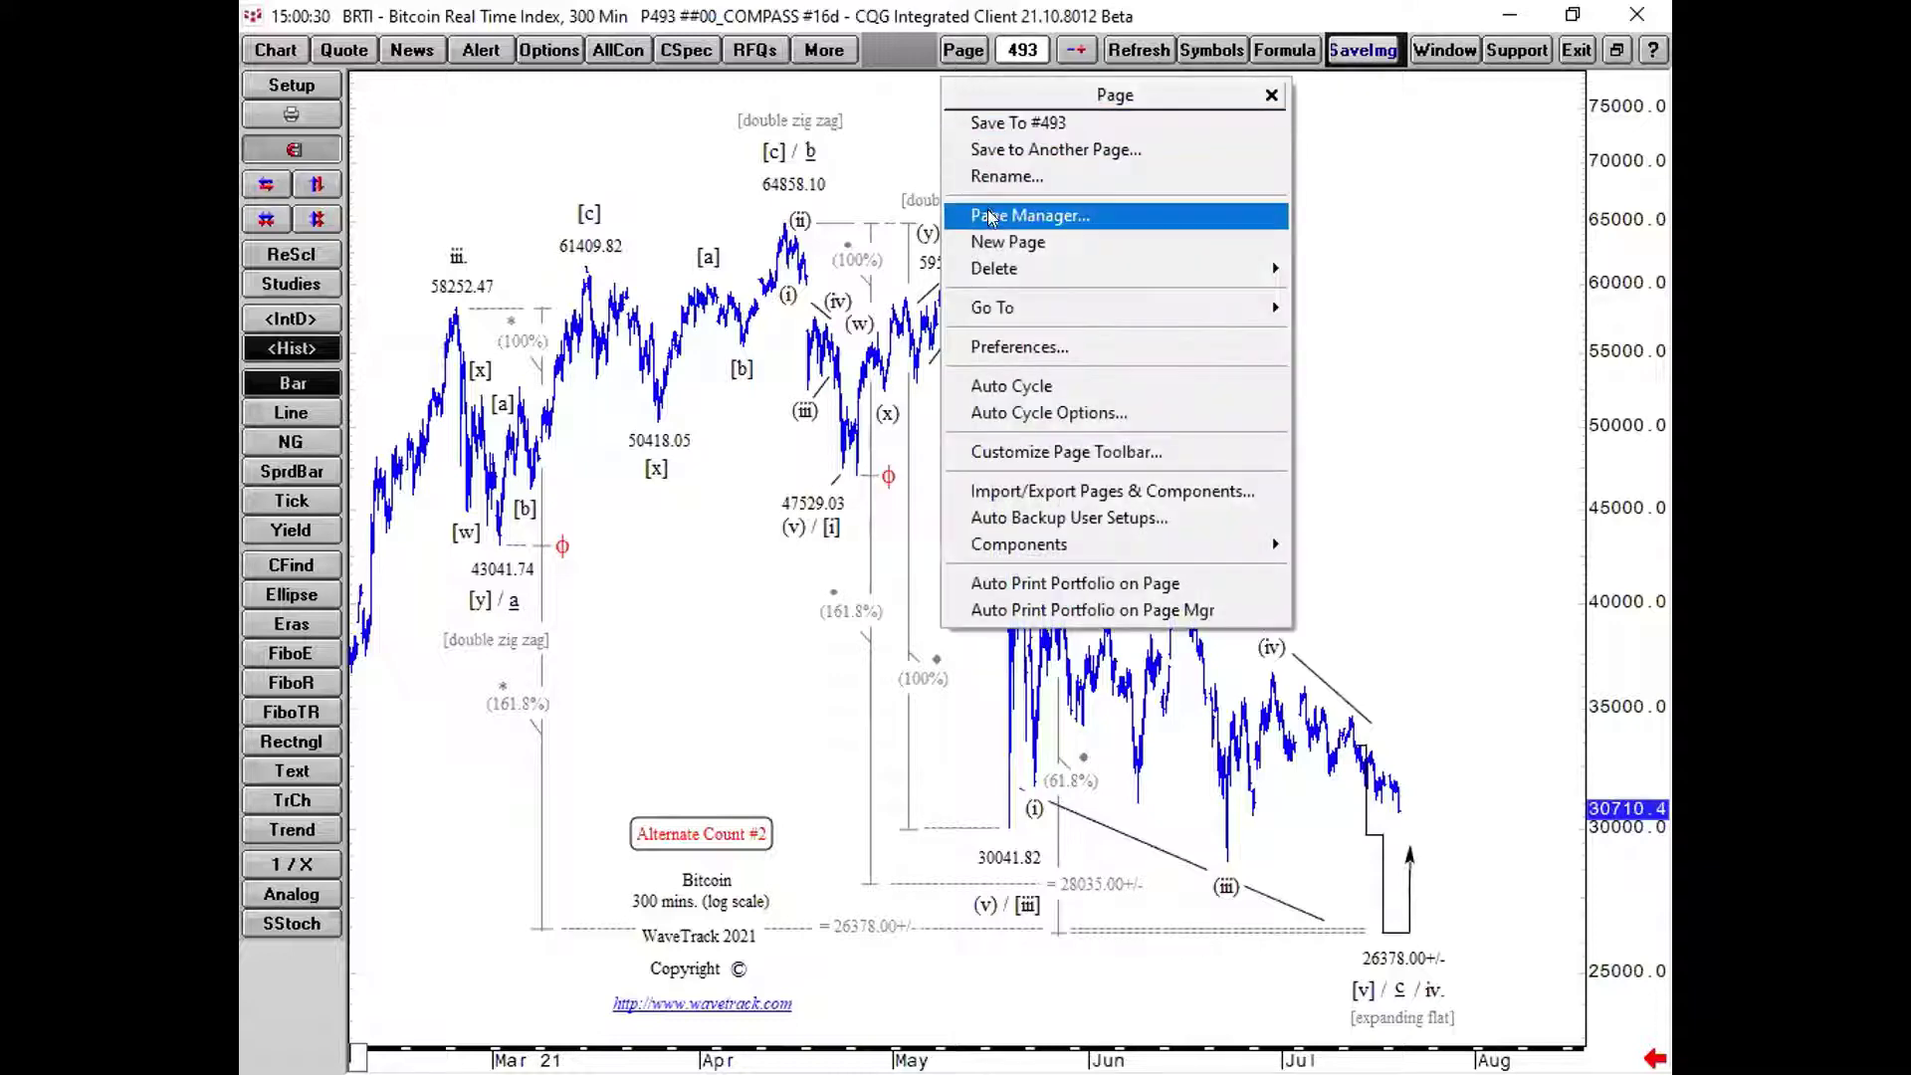
click(1045, 211)
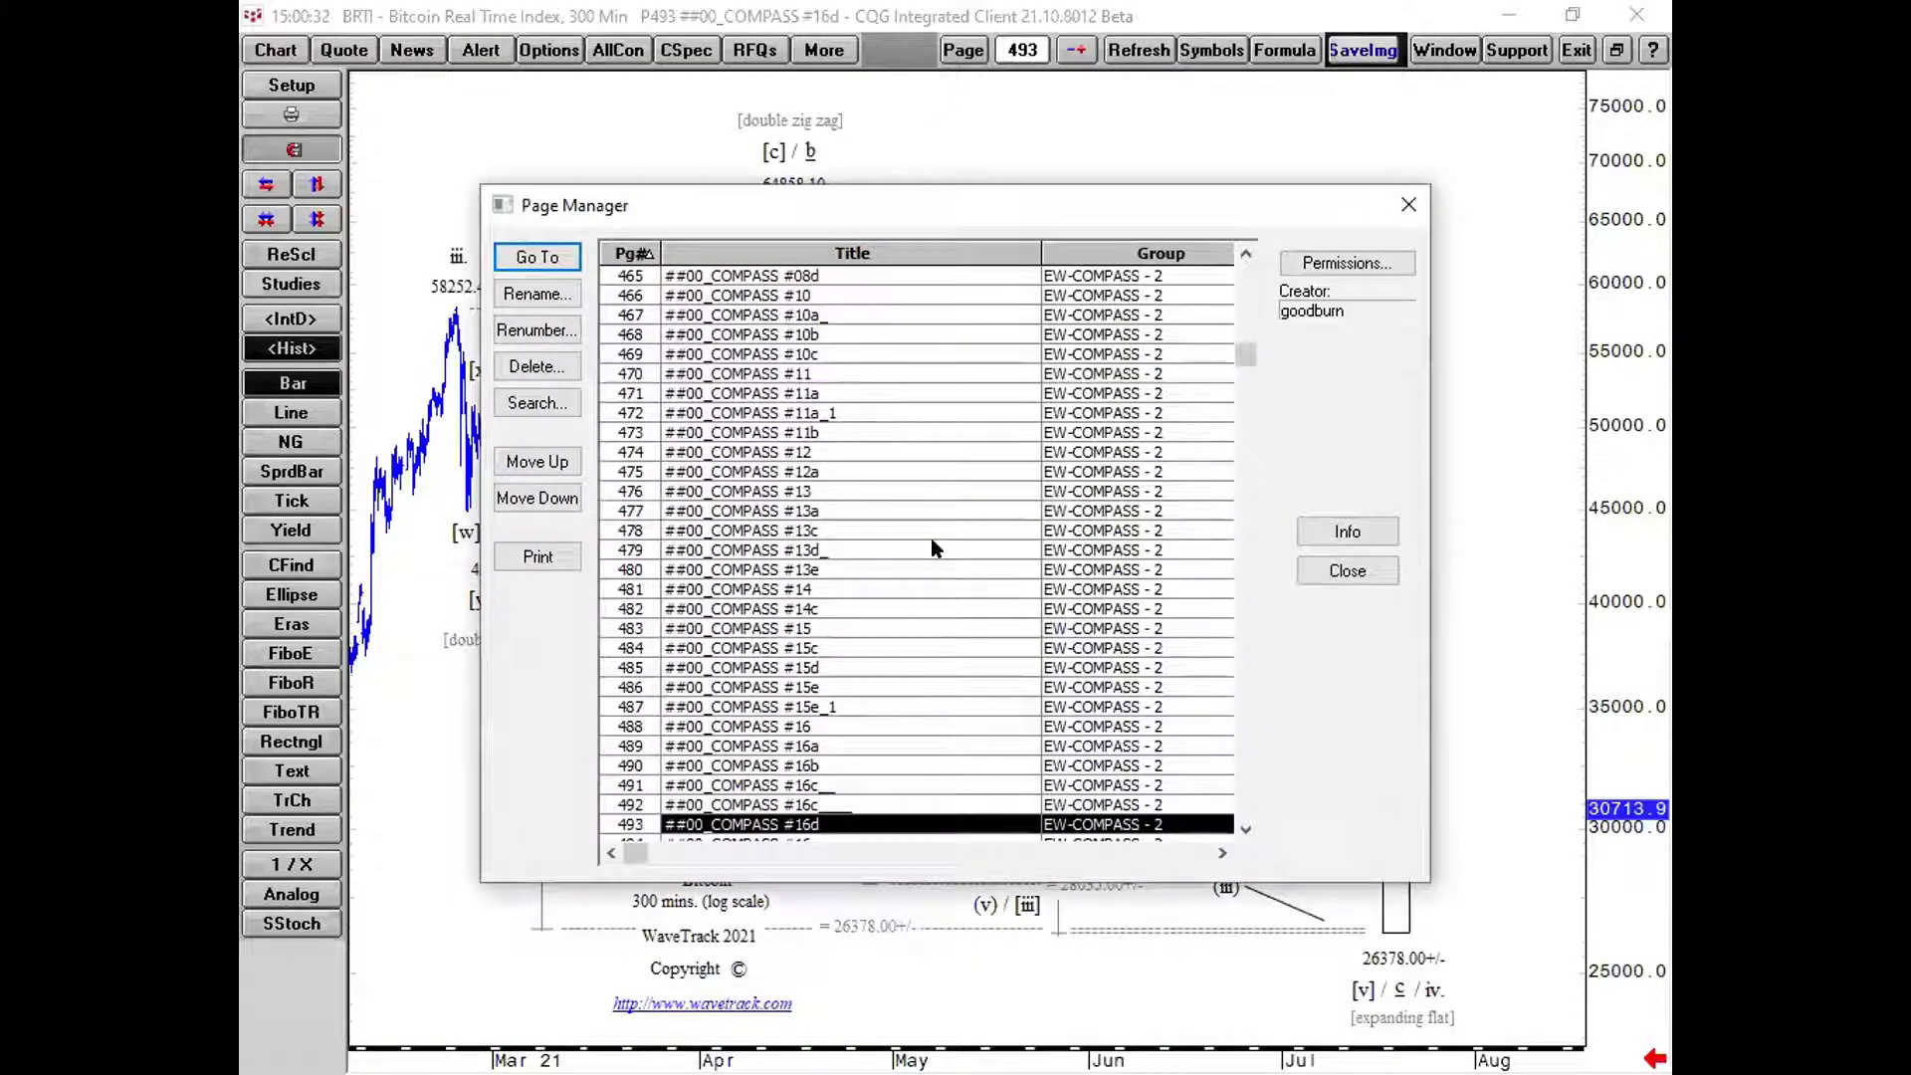
click(821, 728)
double_click(821, 726)
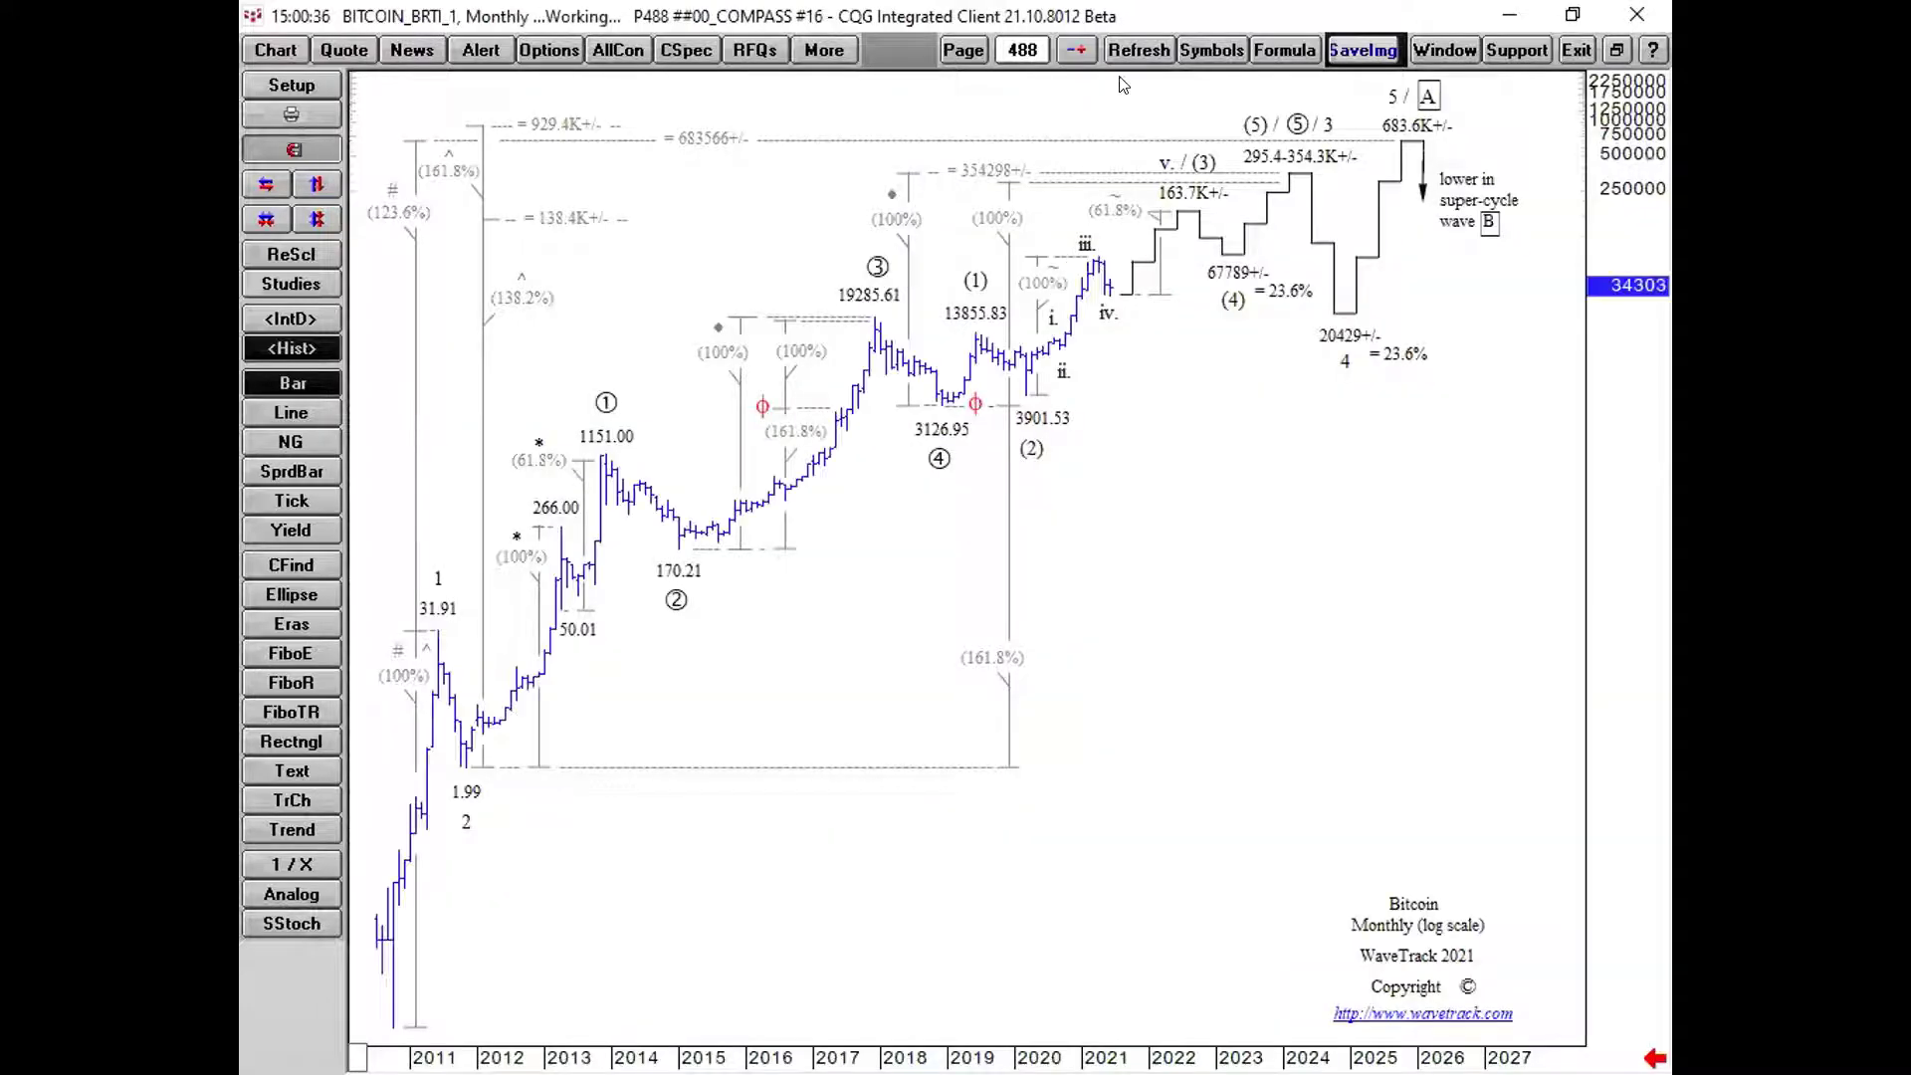
click(1078, 52)
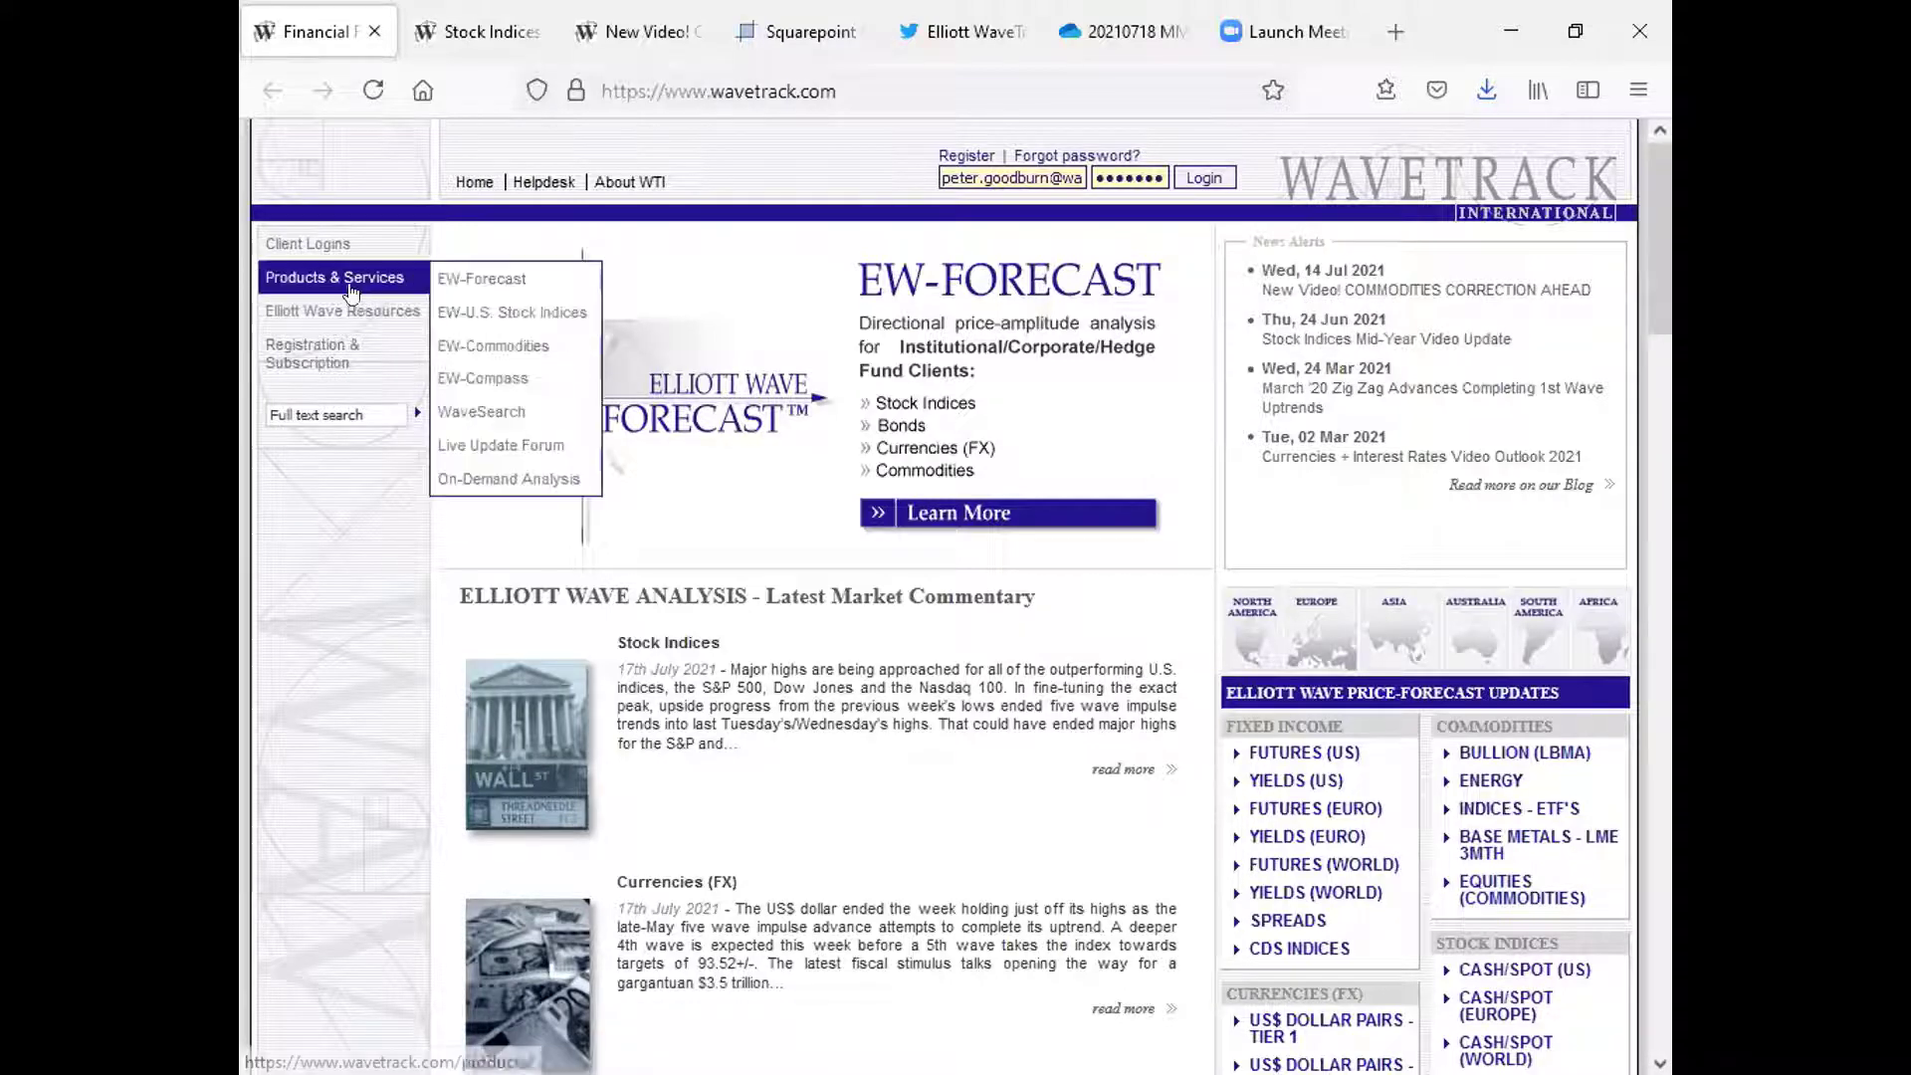
View WaveTrack's subscriptions page with the $39.00 Elliott Wave Compass report, then return home
mouse_move(335, 244)
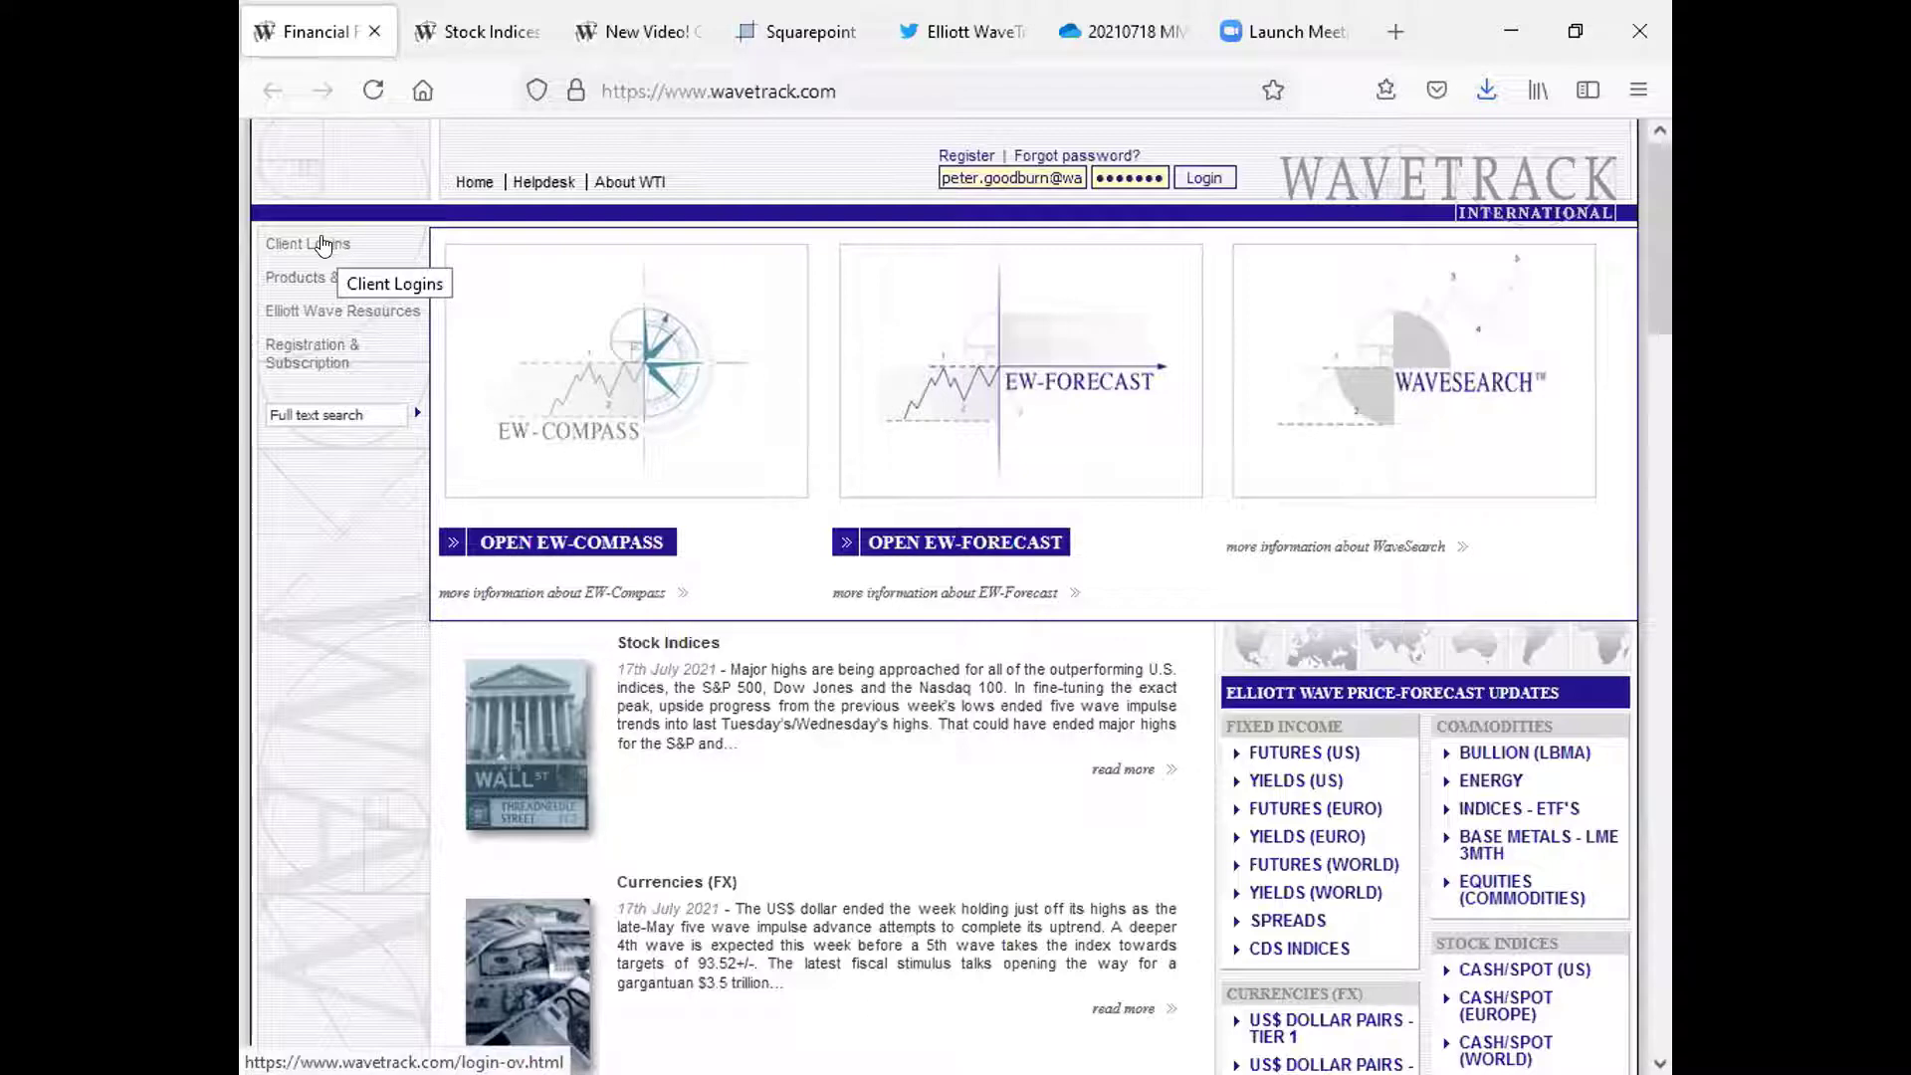
mouse_move(323, 350)
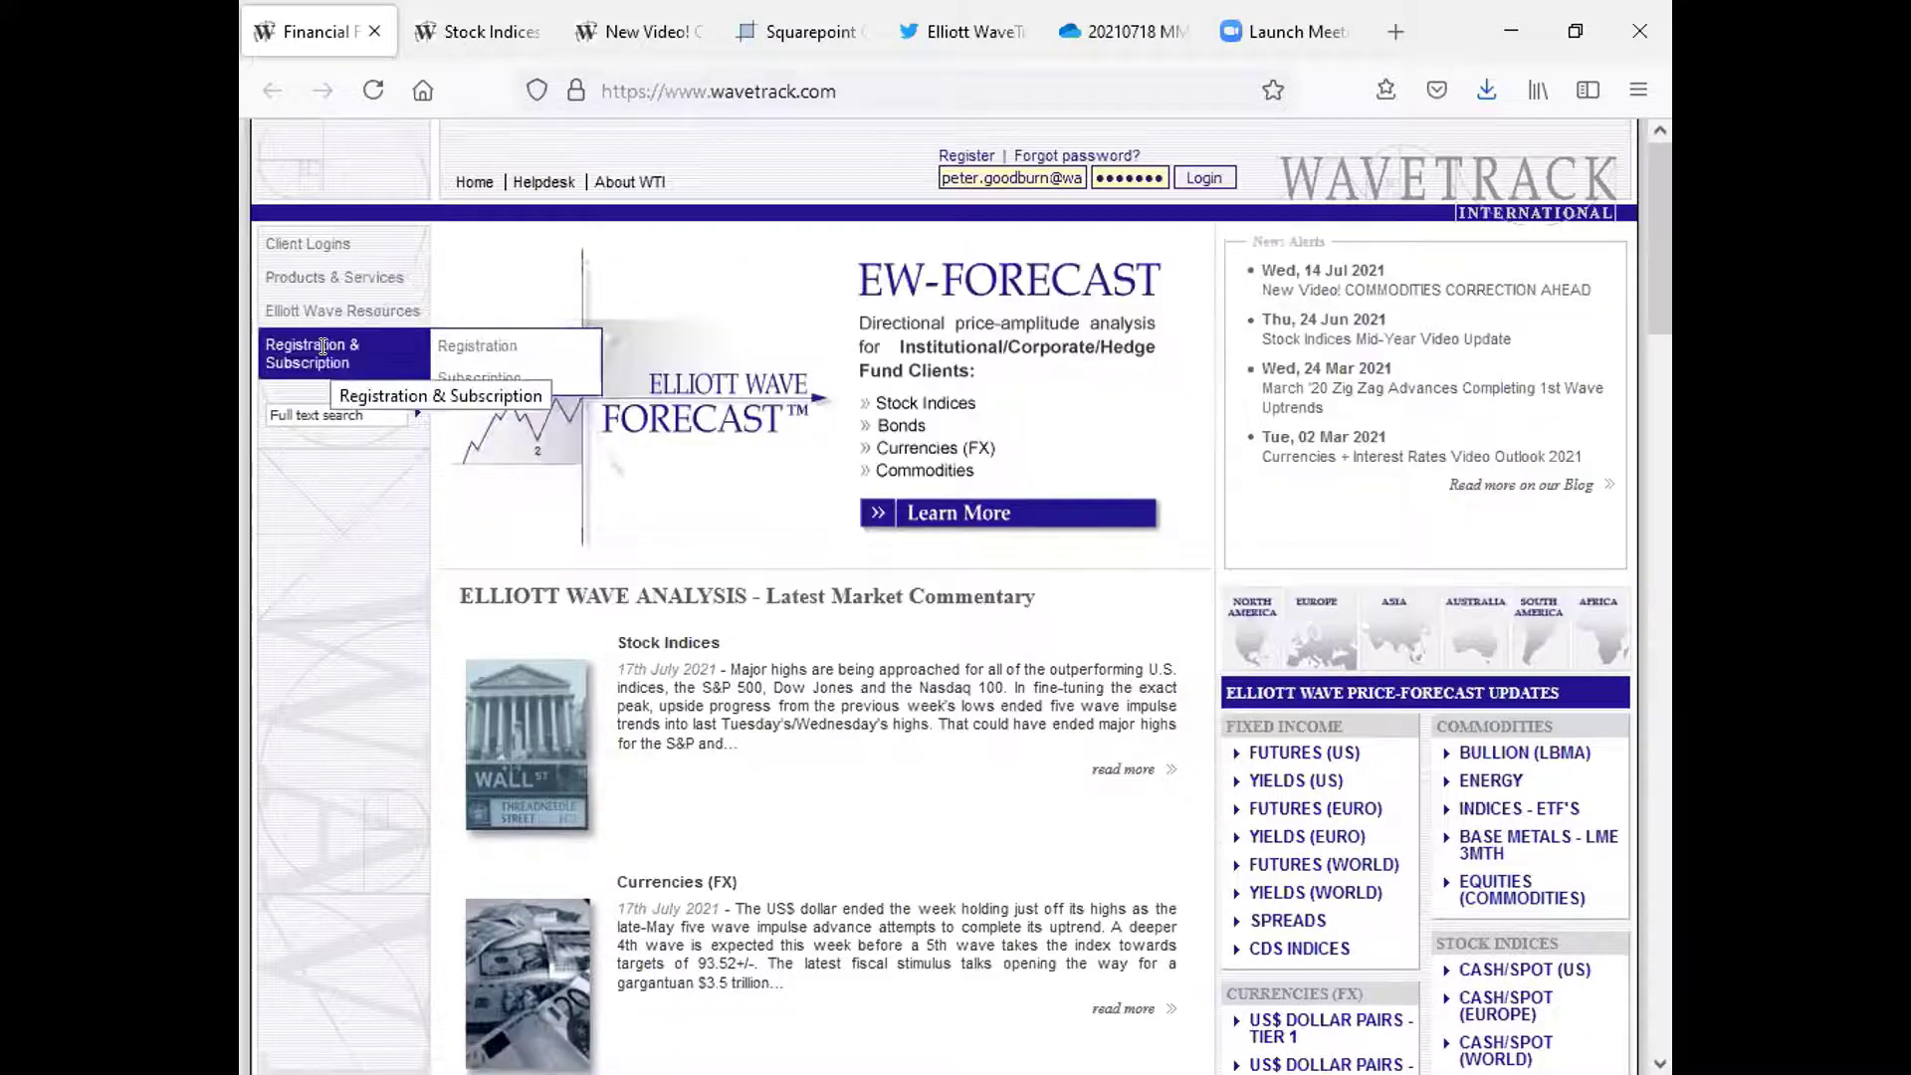
click(462, 380)
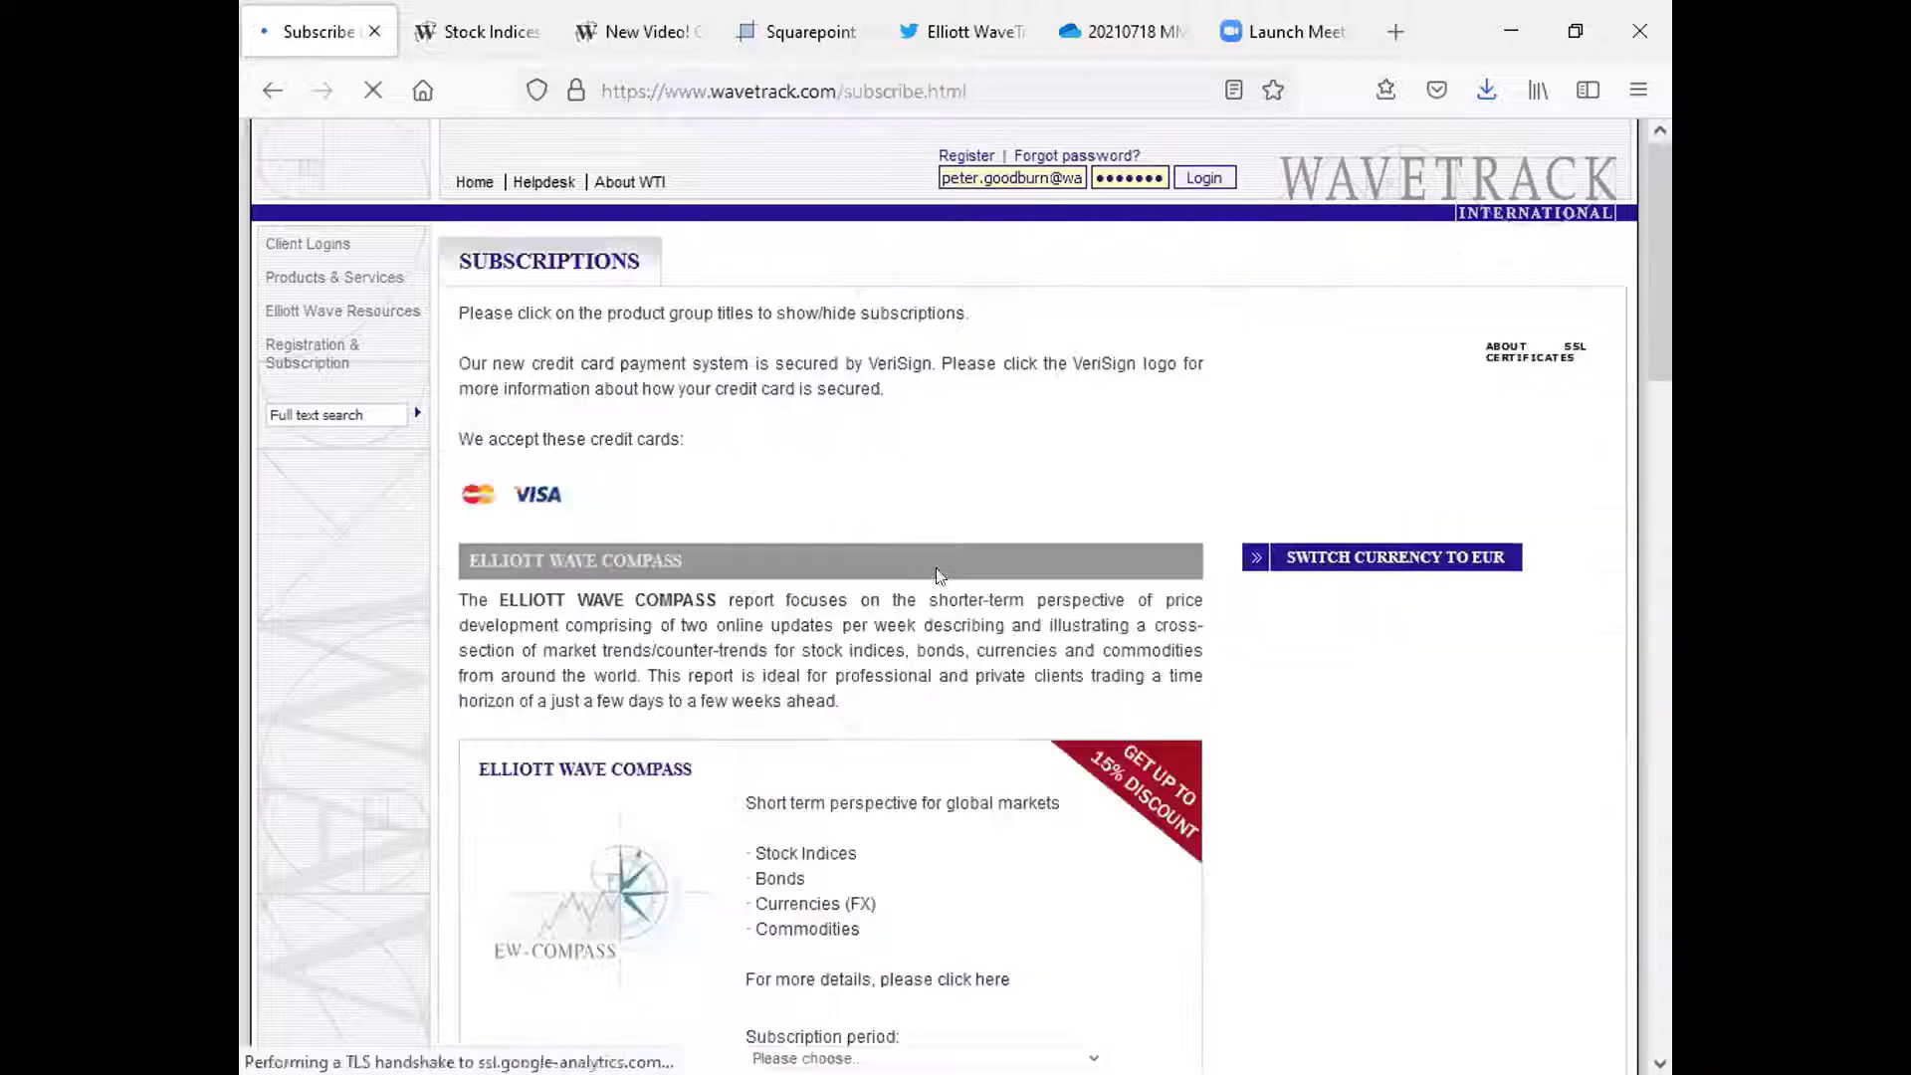
scroll(906, 609, down, 1)
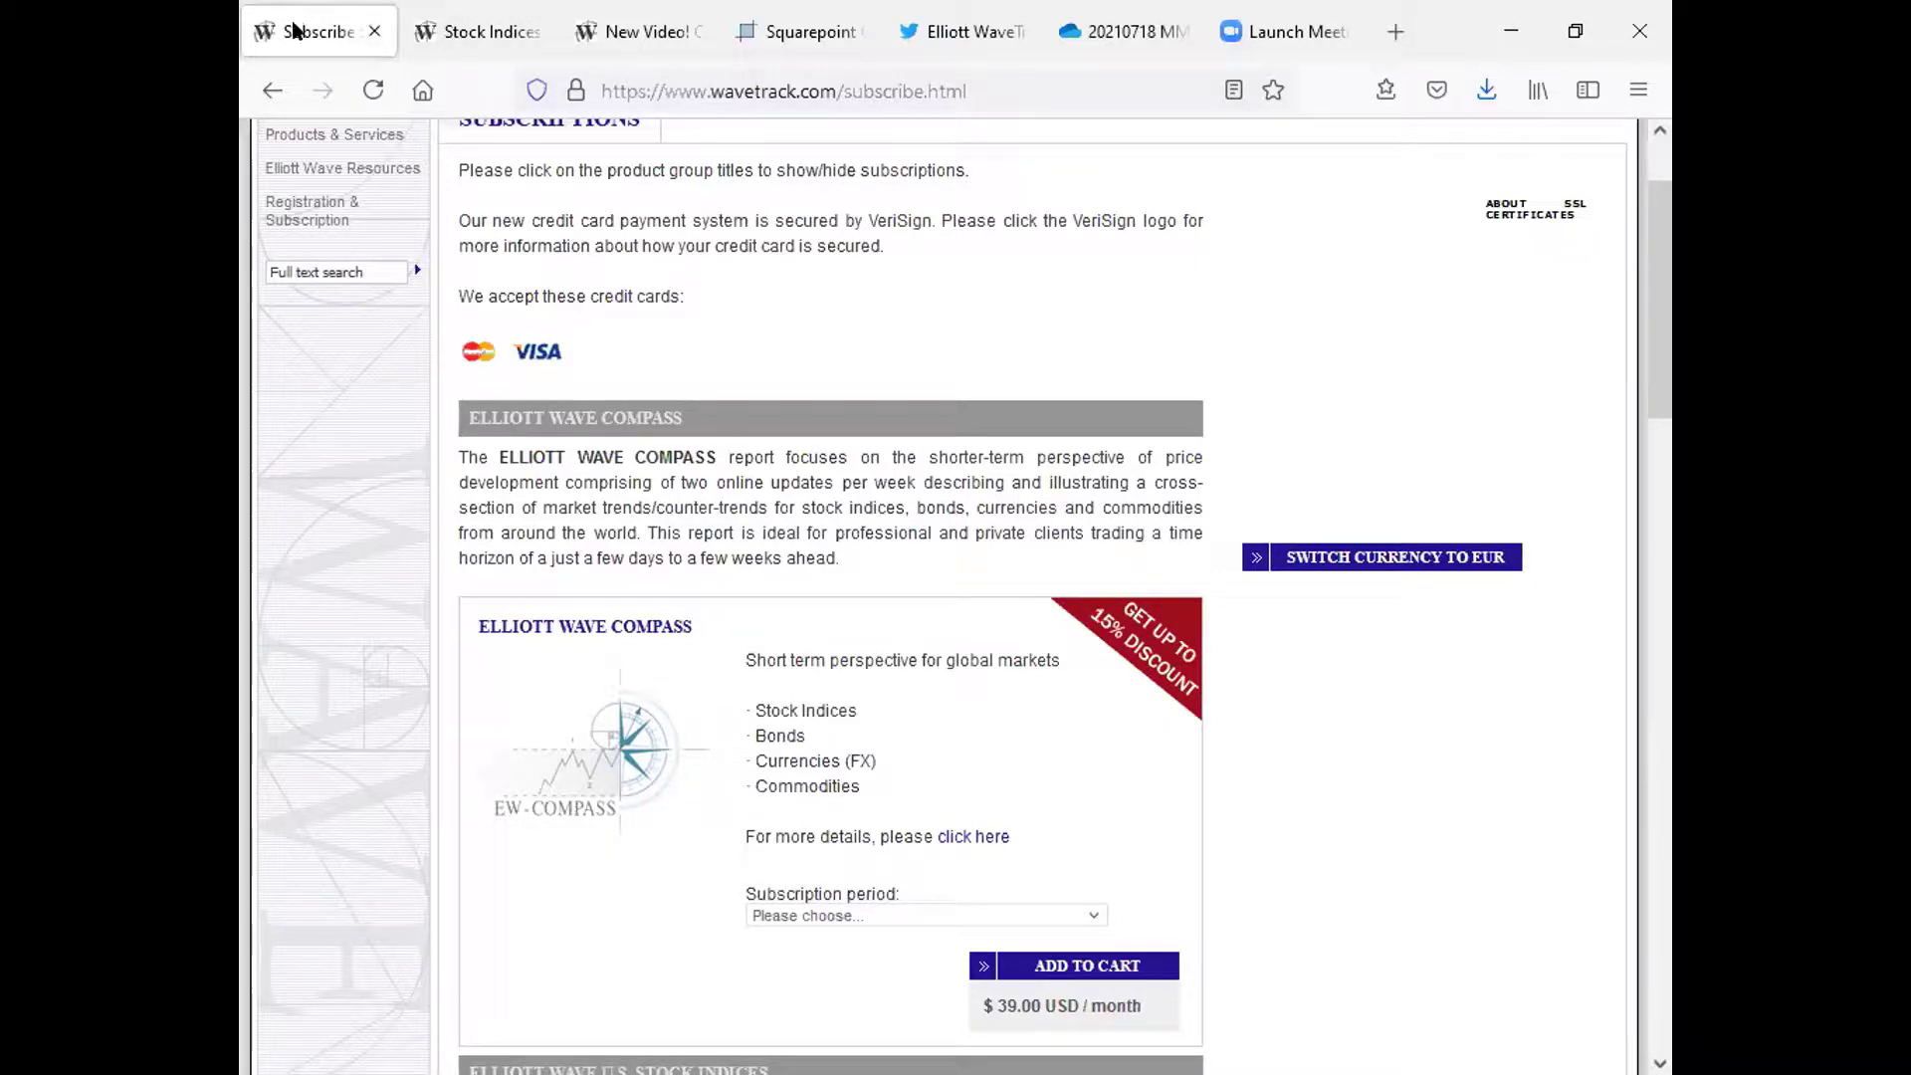
click(267, 82)
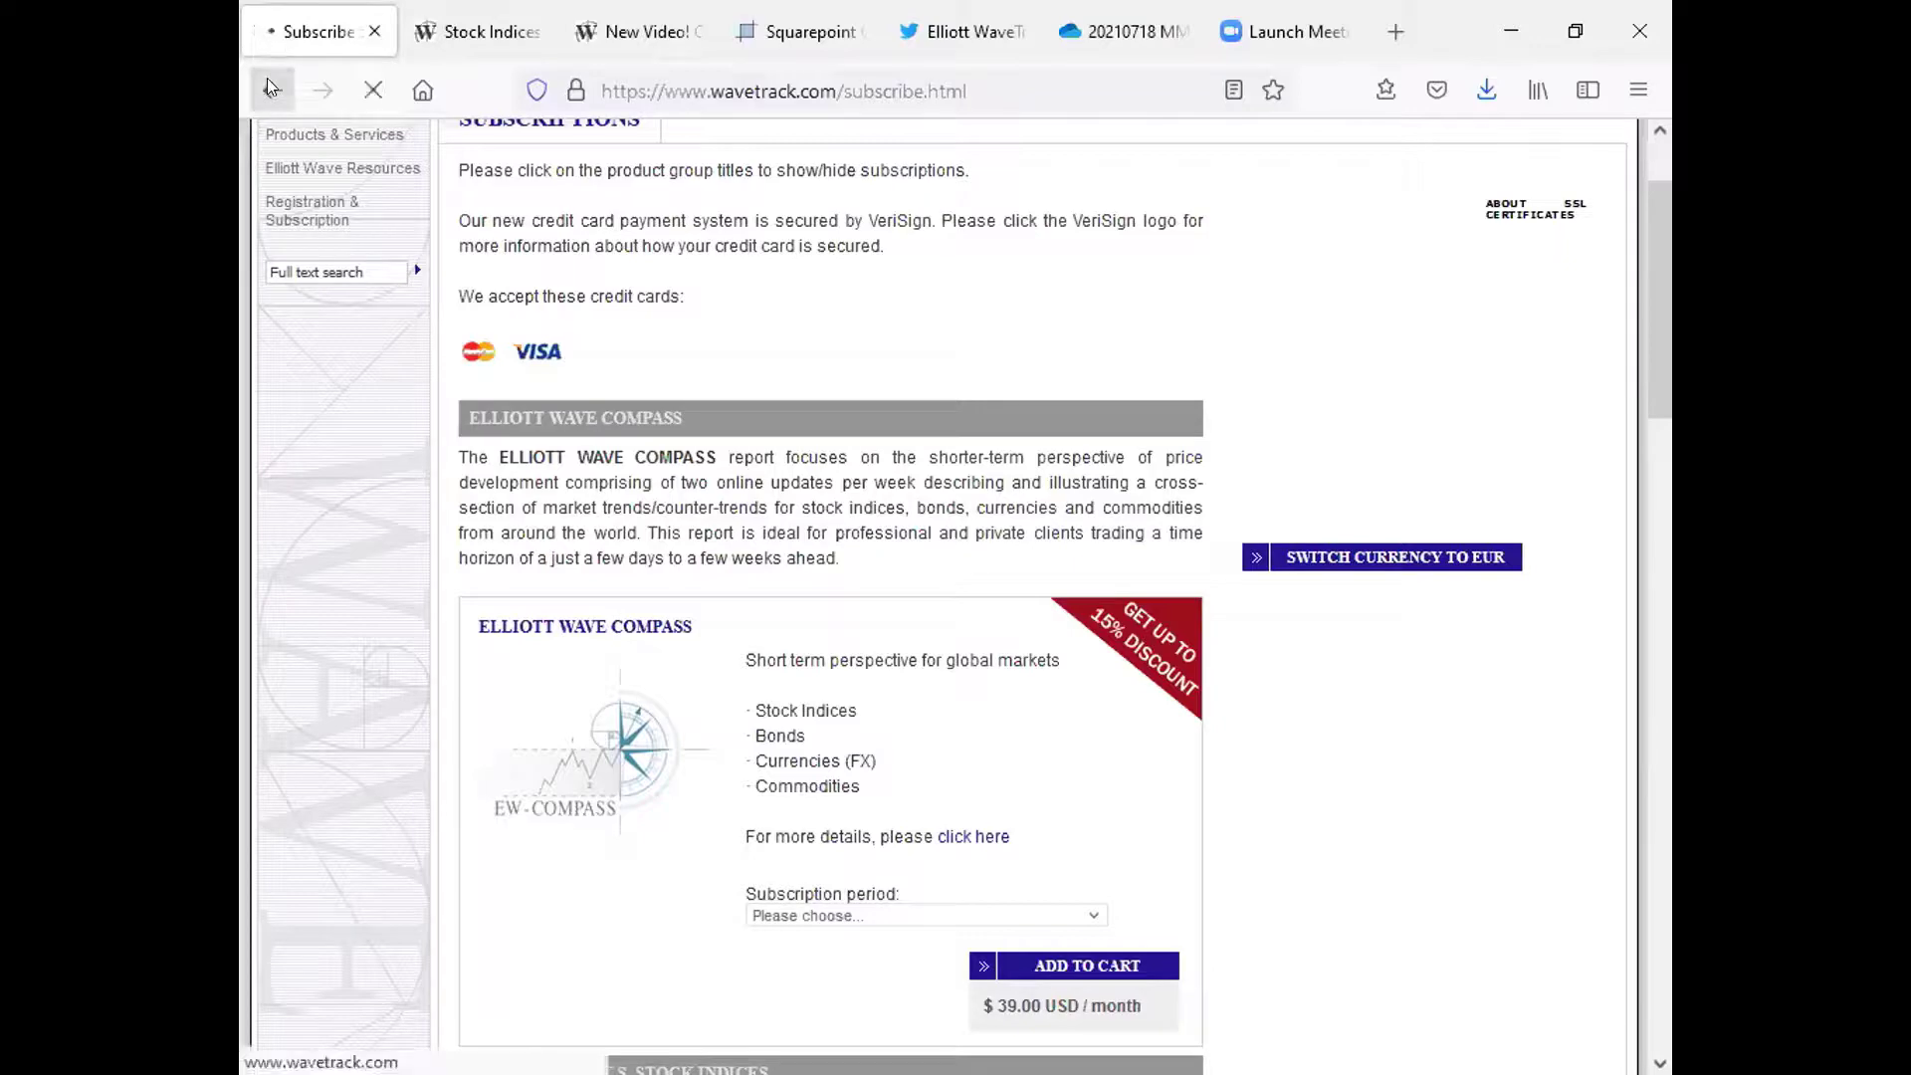